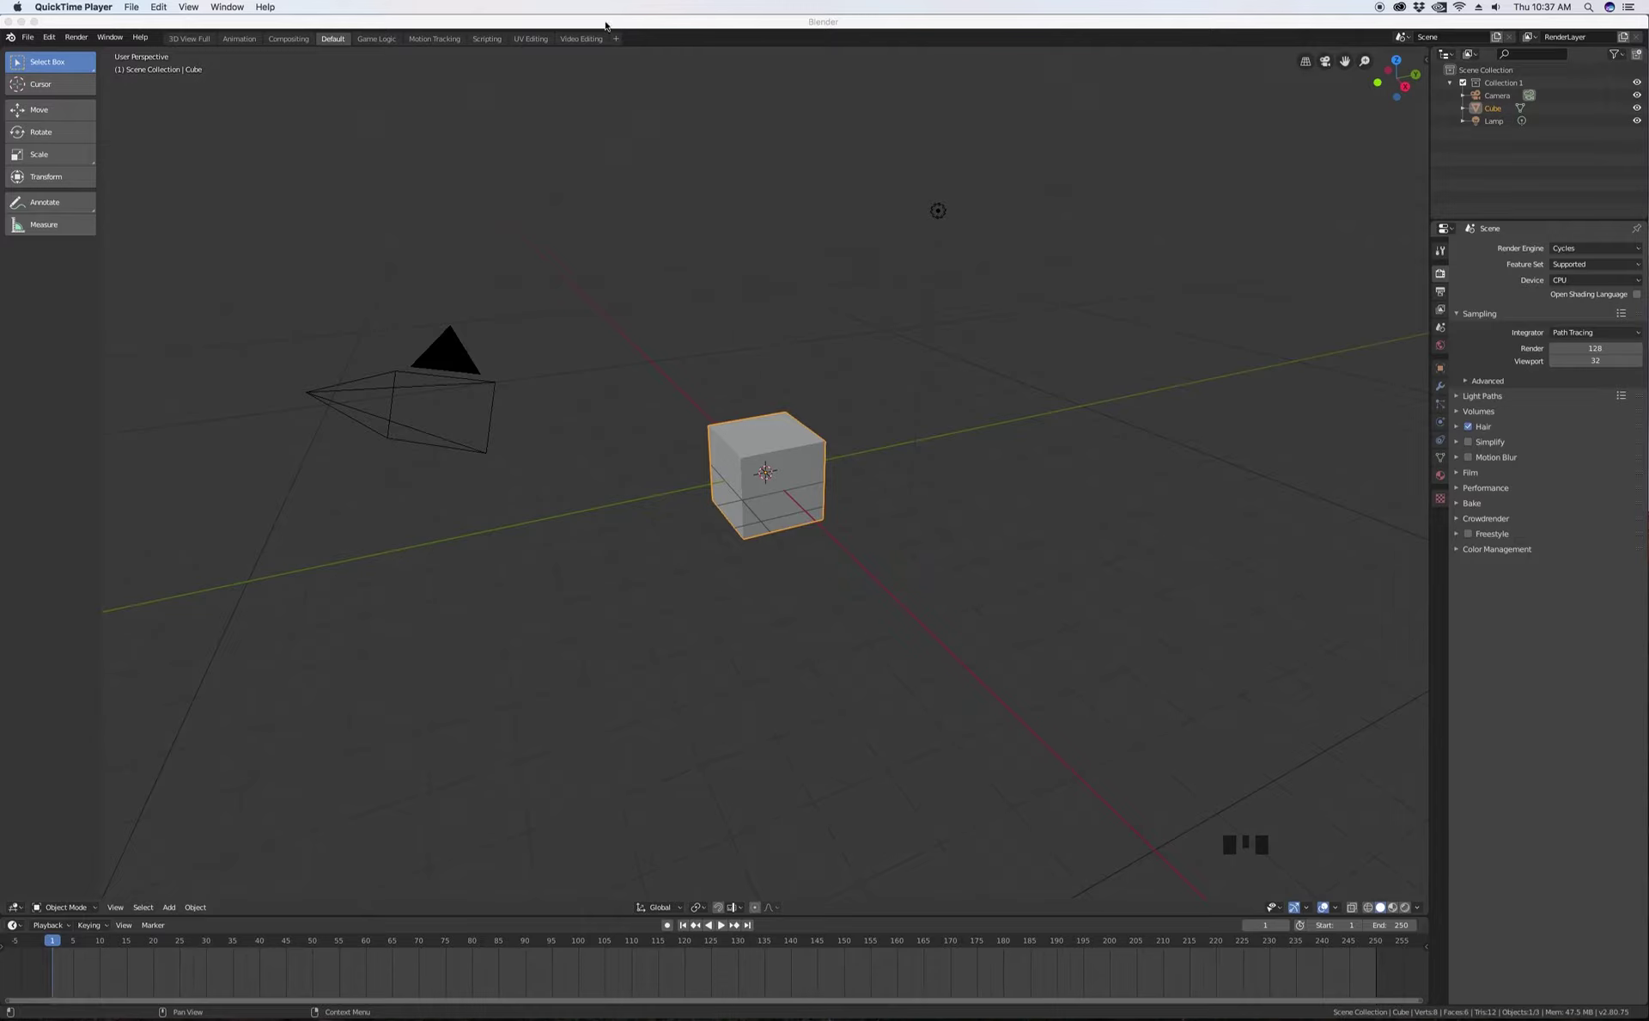
# - Toggle the 3D viewport's tool shelf off and on several times, leaving it shown
pyautogui.click(605, 25)
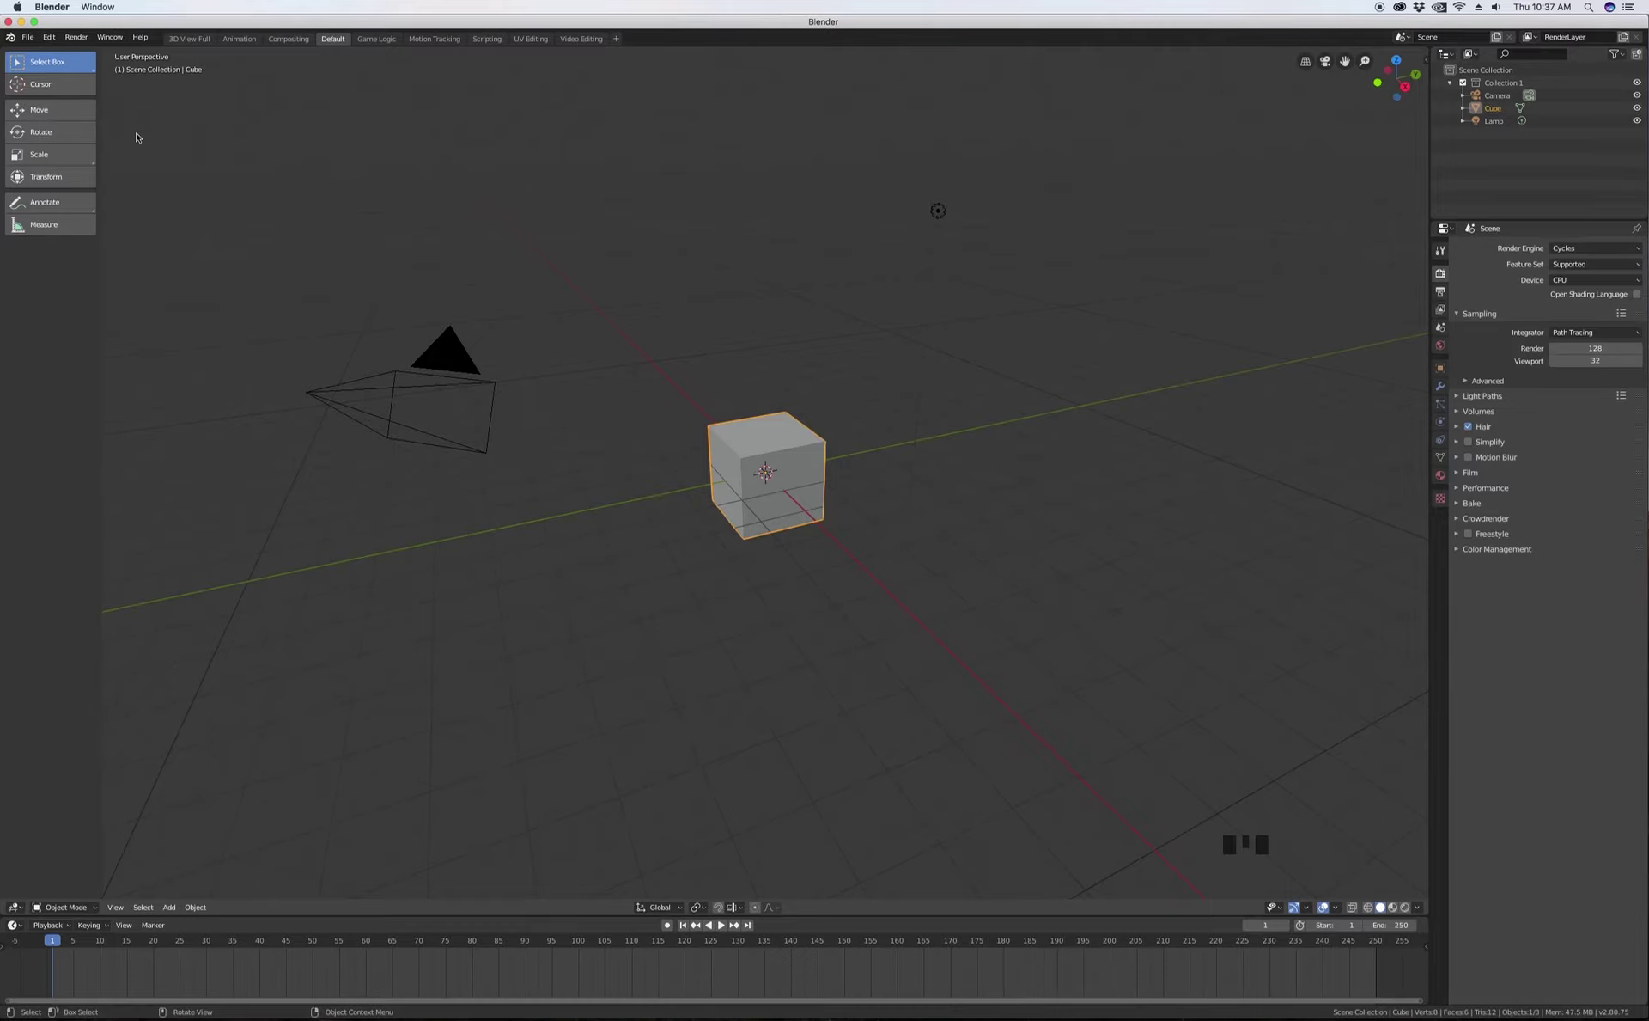
pyautogui.press('t')
pyautogui.press('t')
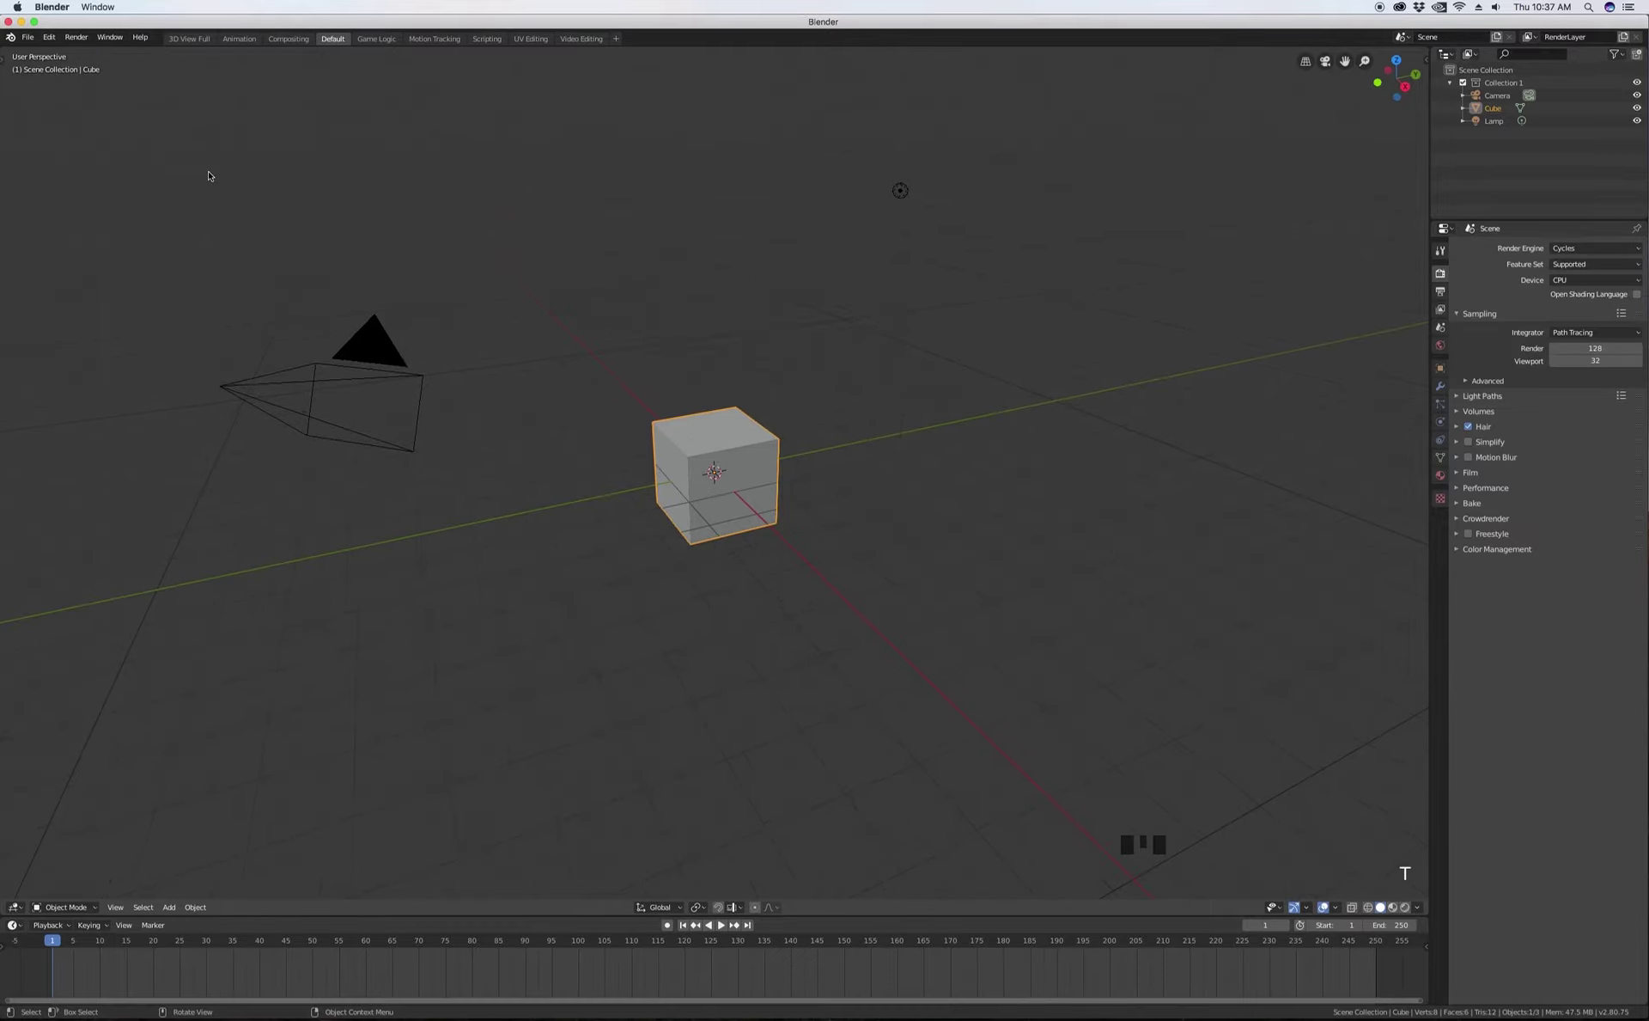
pyautogui.press('t')
pyautogui.press('t')
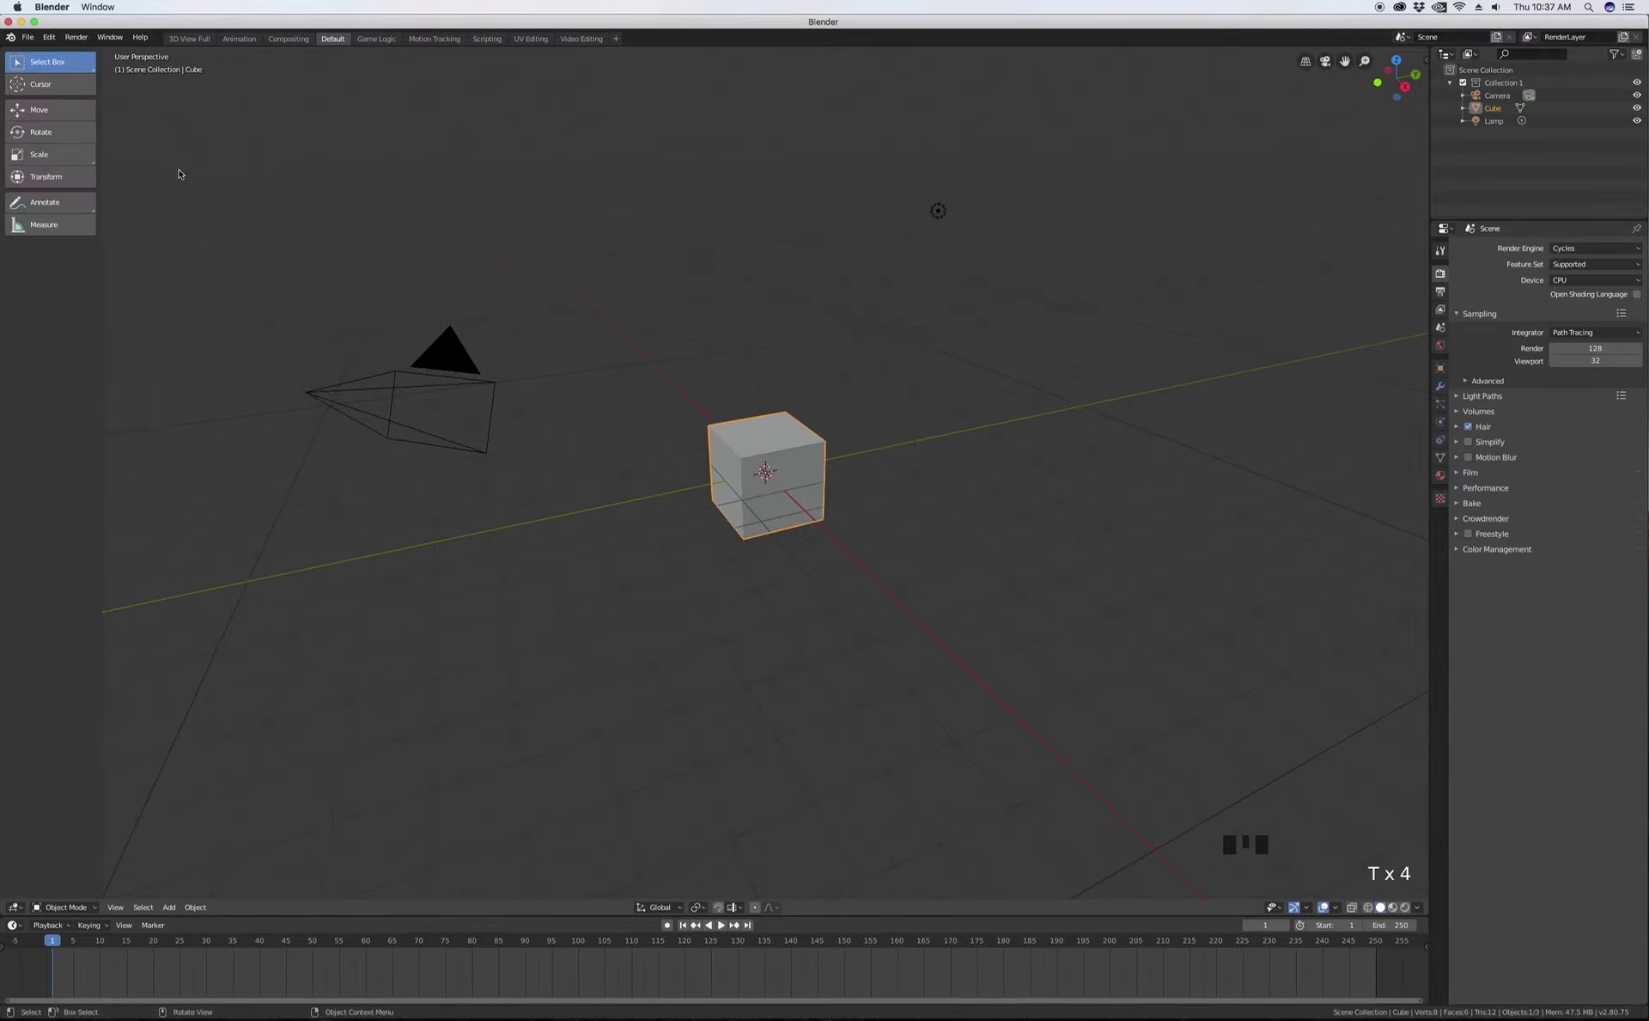
pyautogui.press('t')
pyautogui.press('t')
pyautogui.press('t')
pyautogui.press('t')
# - Toggle the viewport's transform sidebar on and off several times, leaving it shown
pyautogui.press('n')
pyautogui.press('n')
pyautogui.press('n')
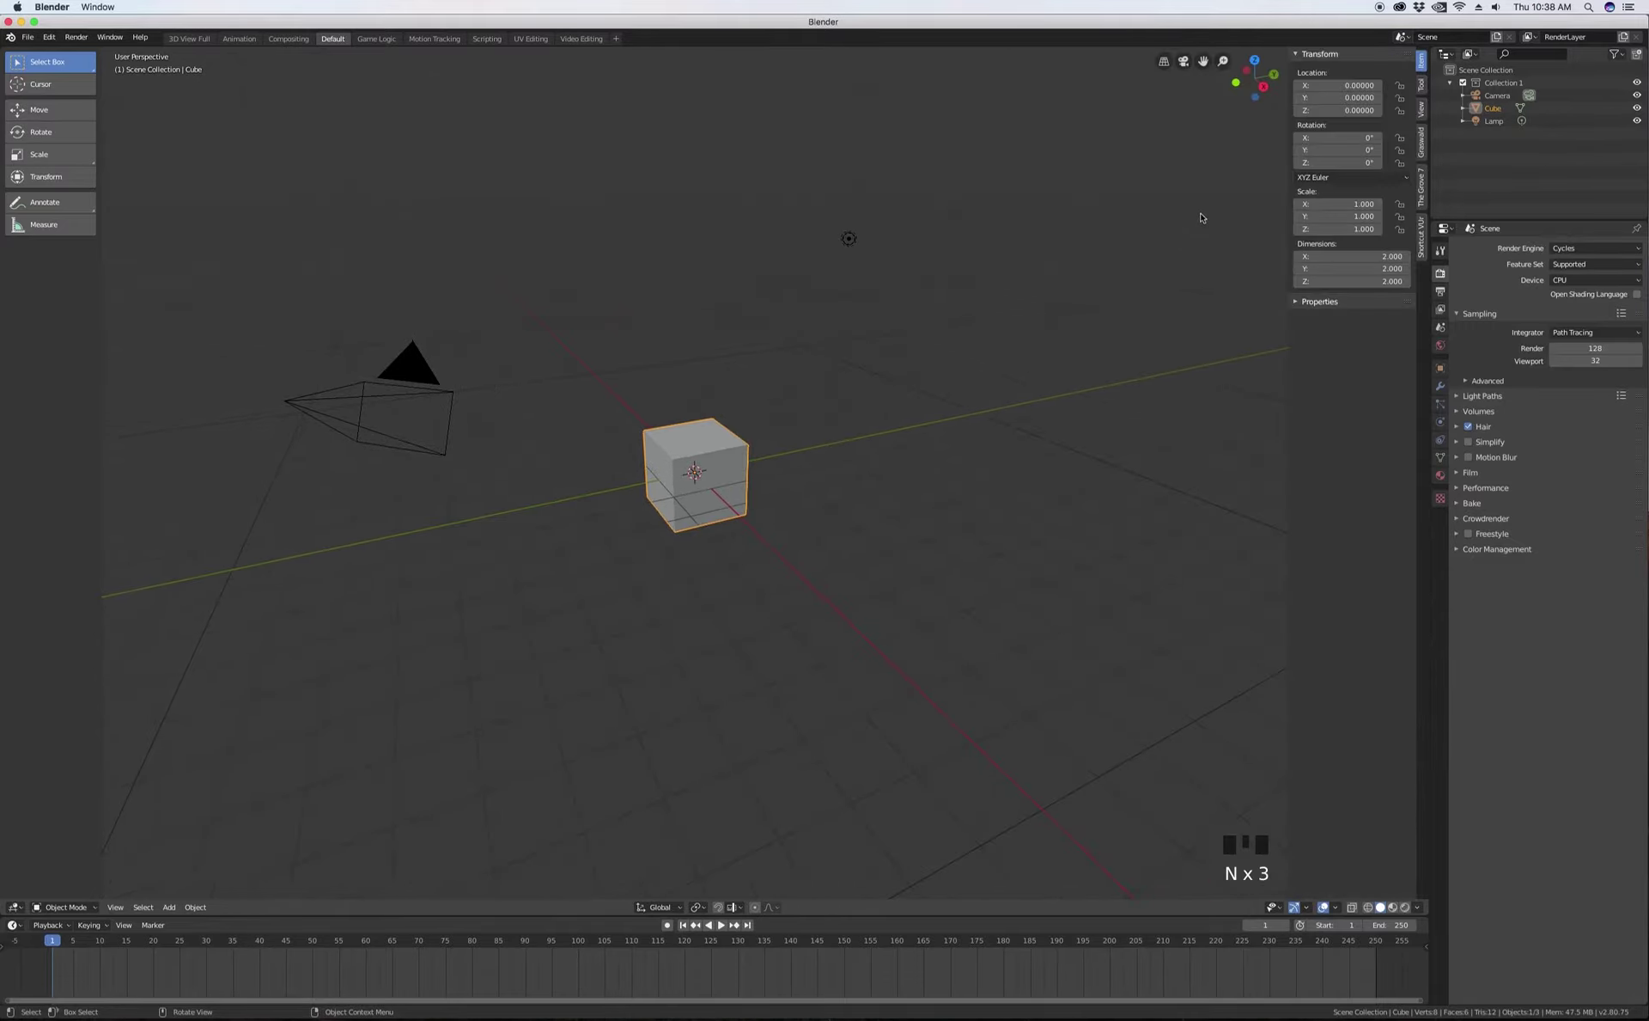
pyautogui.press('n')
pyautogui.press('n')
pyautogui.press('n')
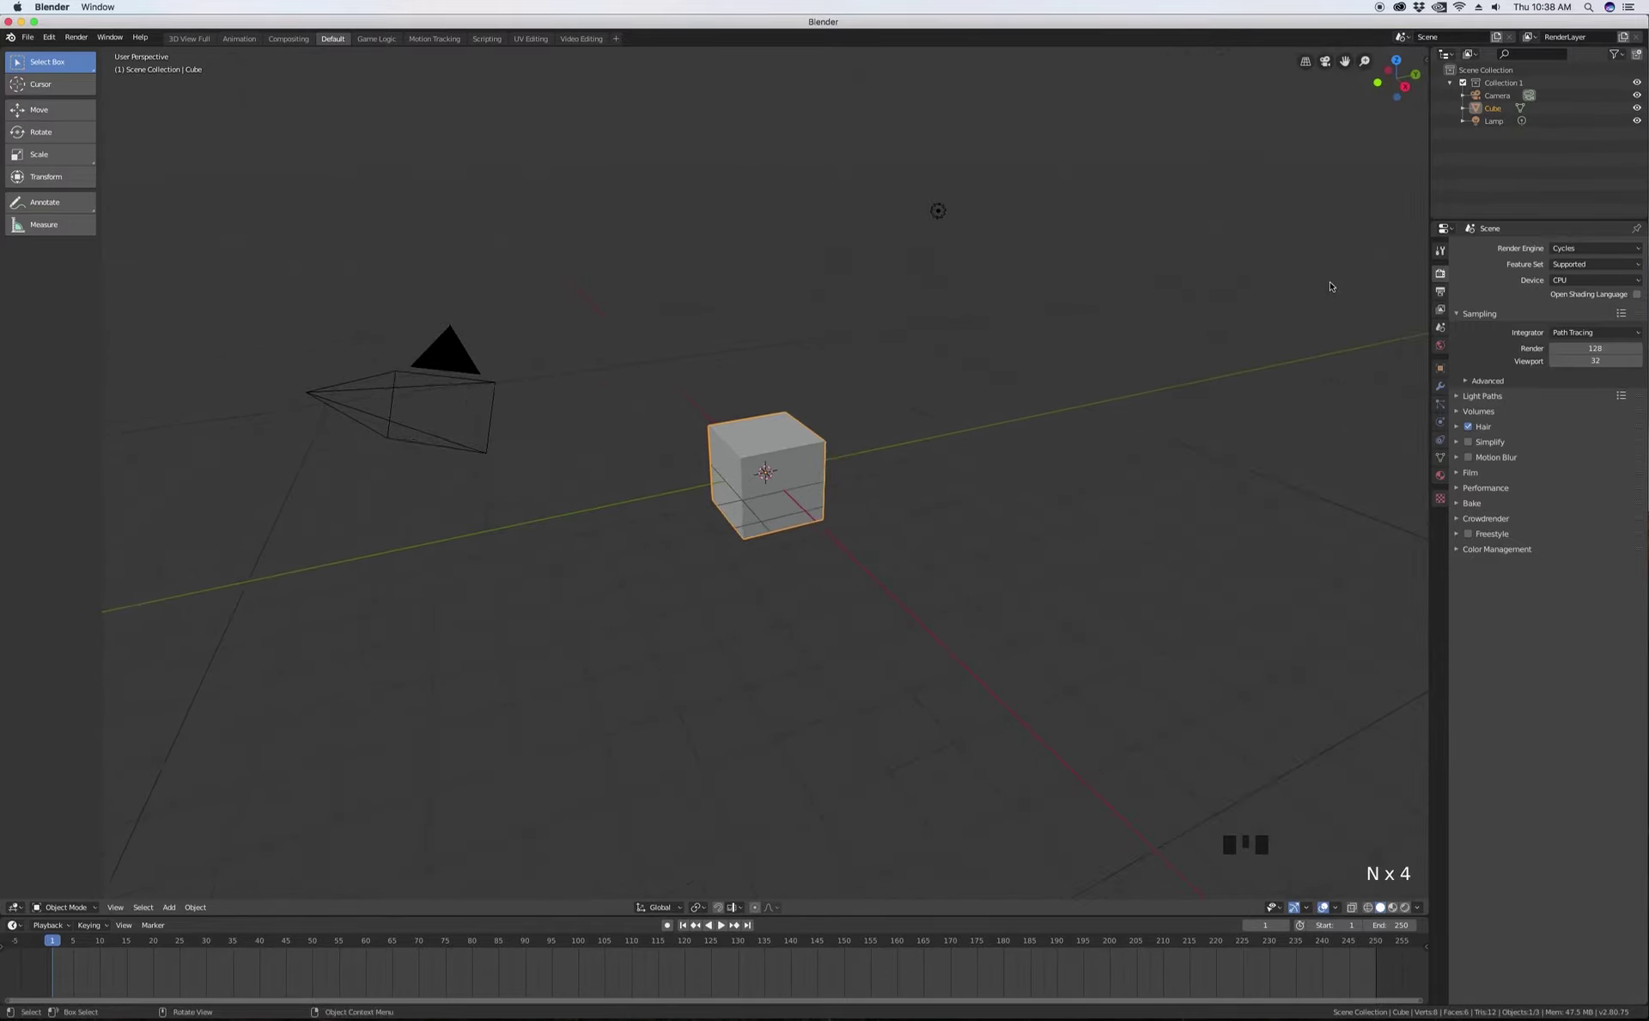
pyautogui.press('n')
pyautogui.press('n')
pyautogui.press('n')
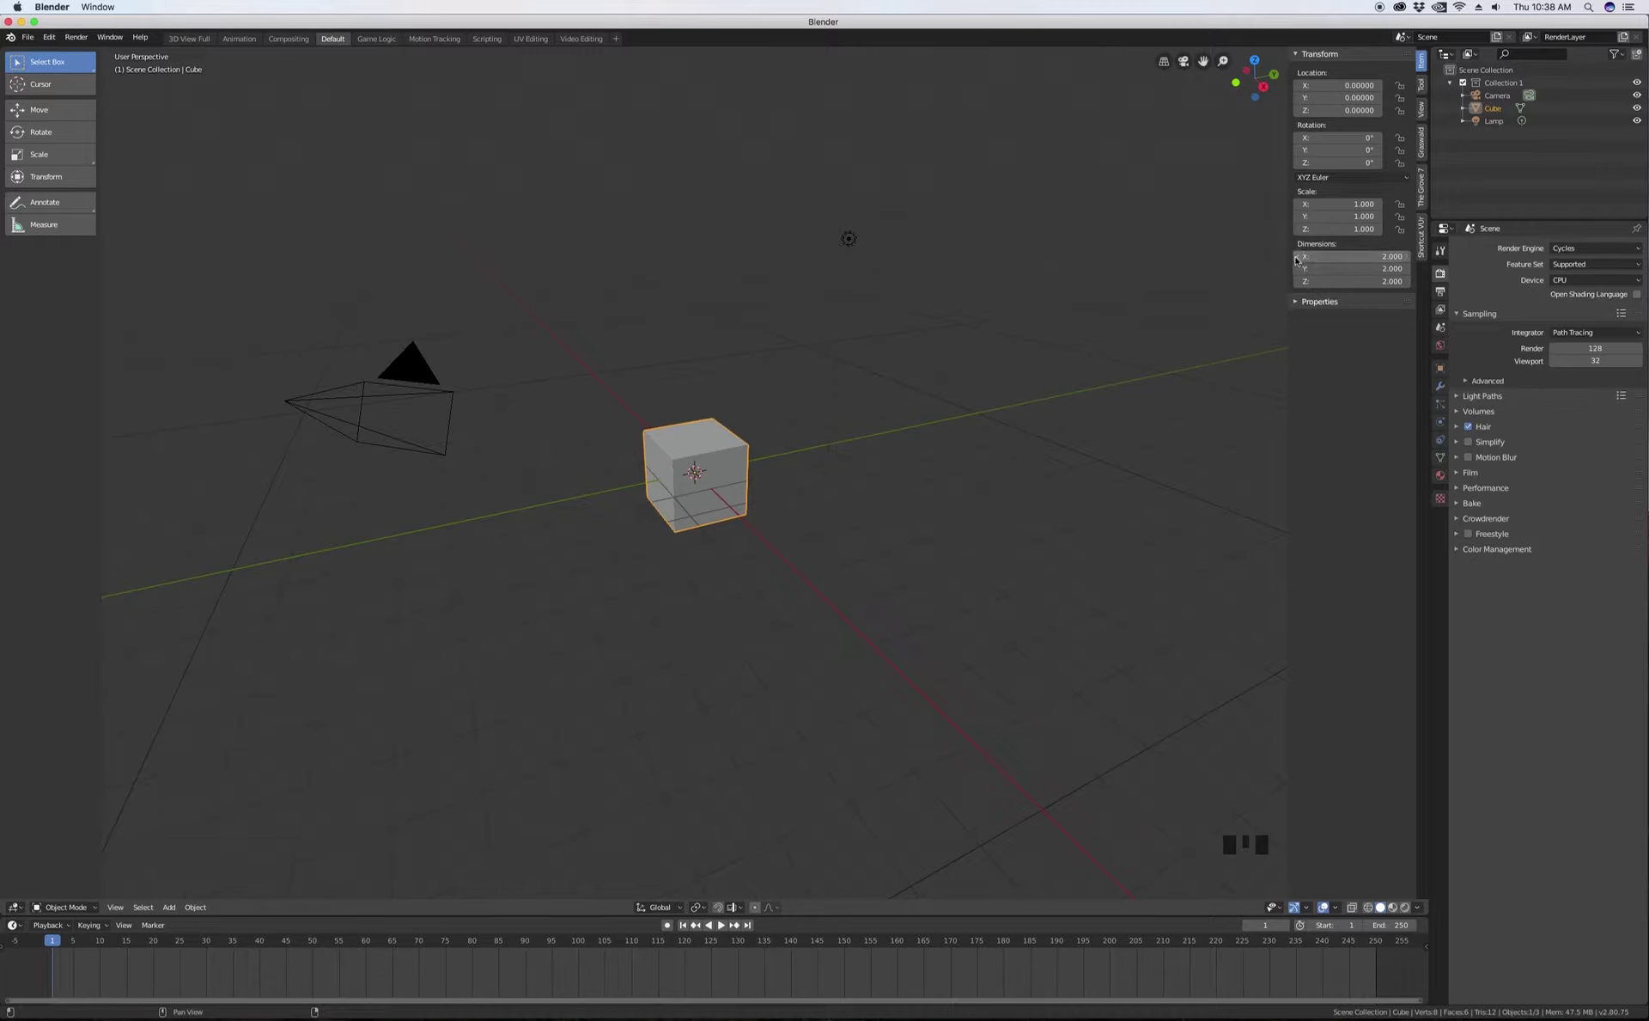
# - View the active tool settings in the sidebar, return to the transform values and hide the sidebar
pyautogui.click(1422, 88)
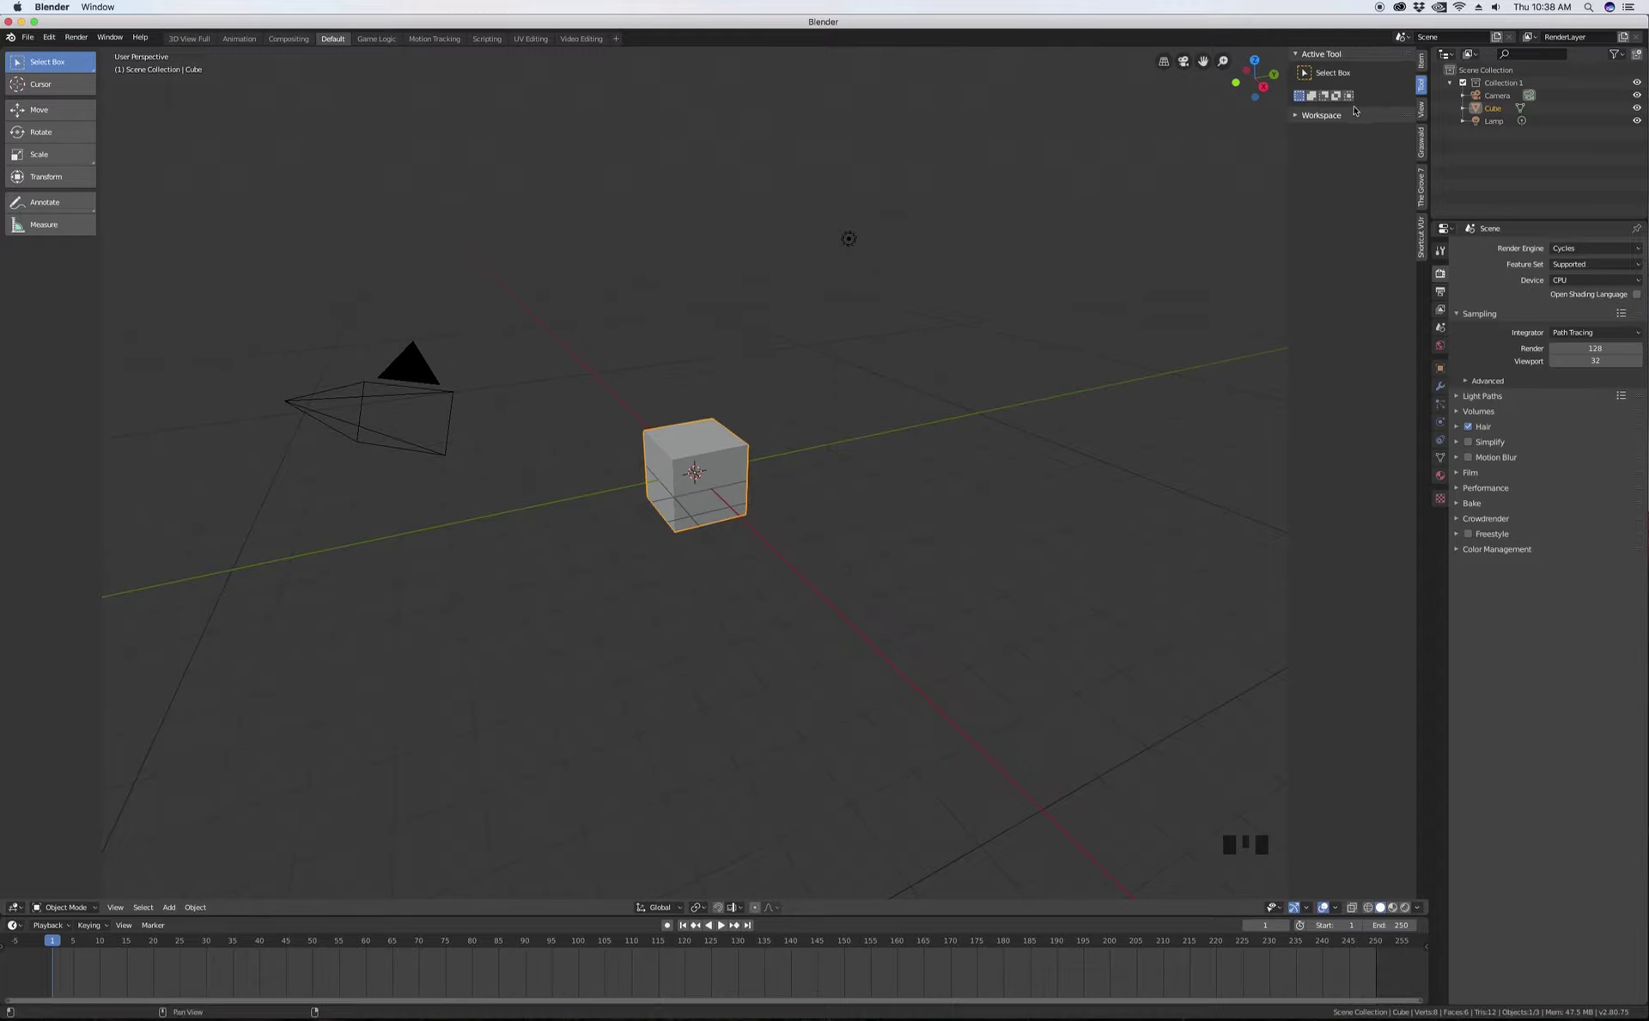
pyautogui.click(1423, 61)
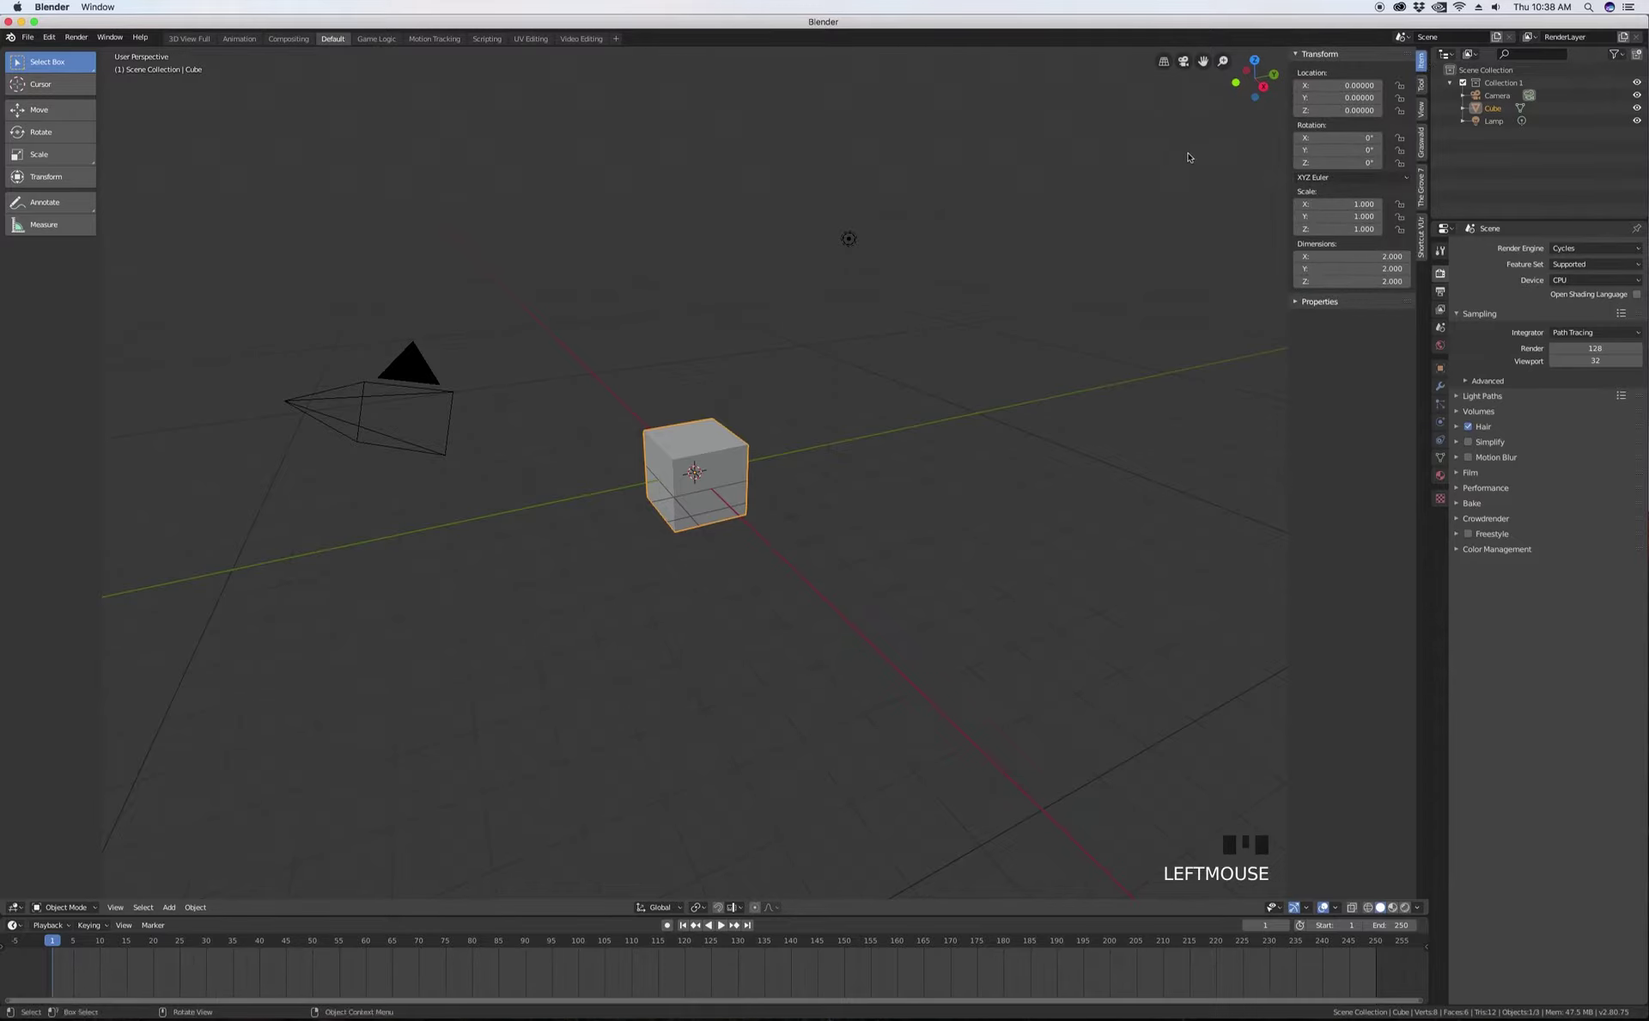
pyautogui.press('n')
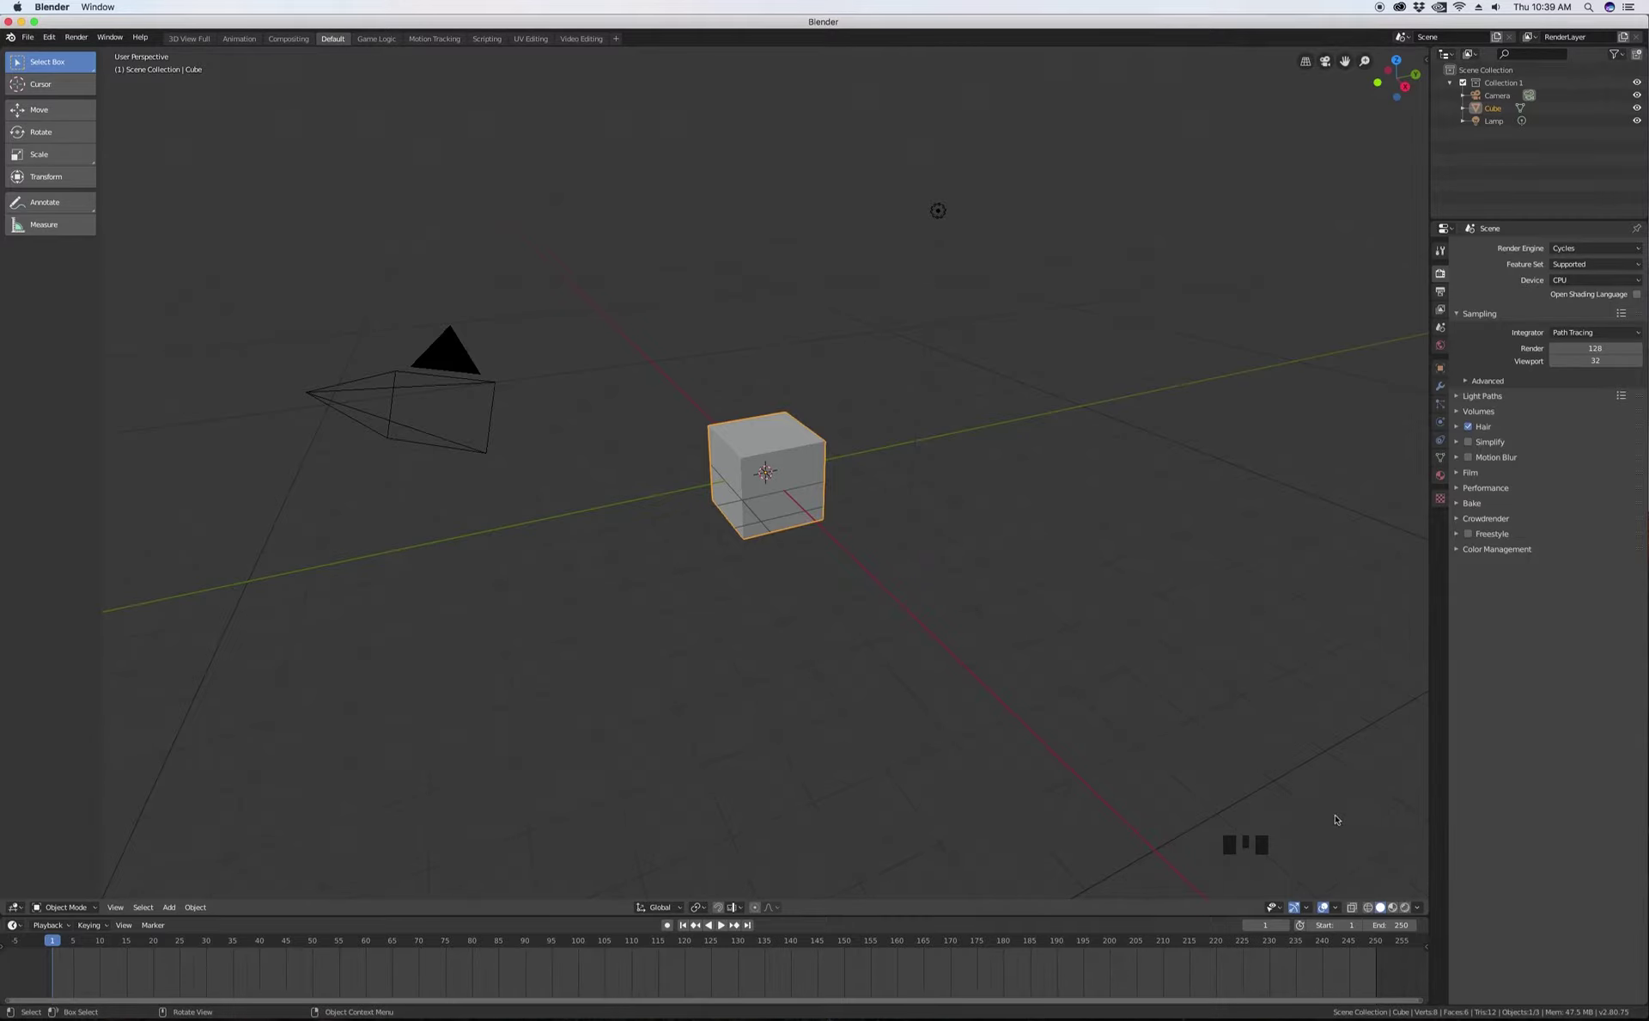
pyautogui.press('n')
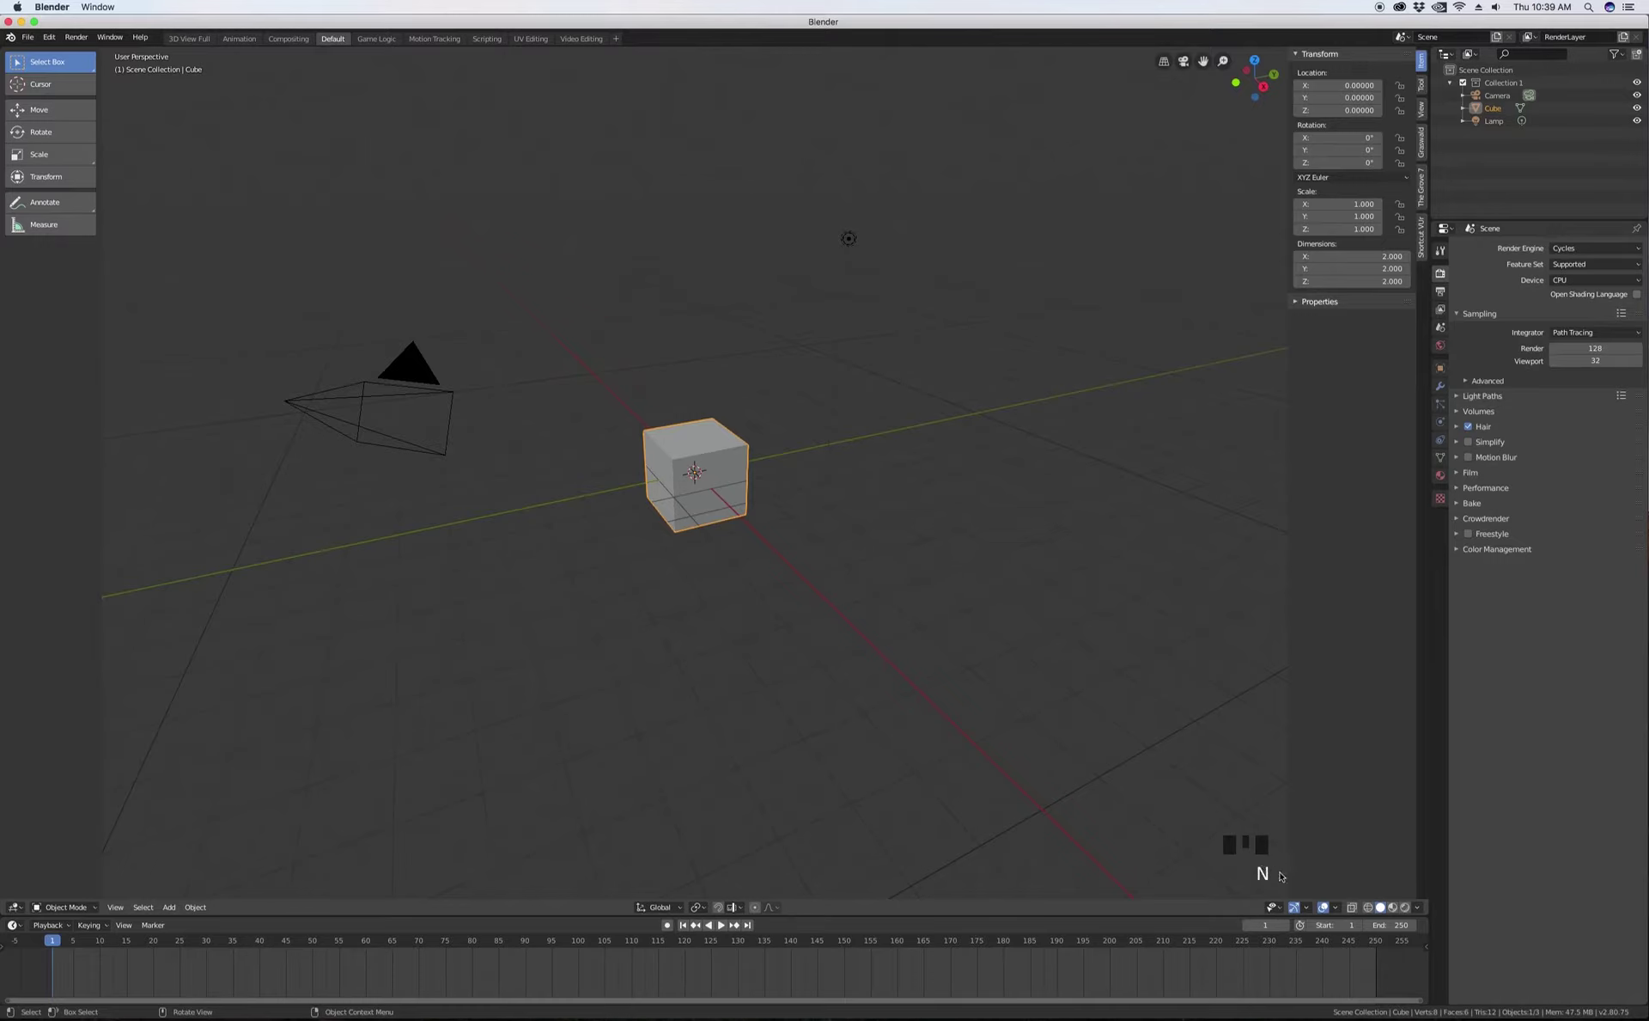
pyautogui.press('n')
pyautogui.press('n')
pyautogui.press('n')
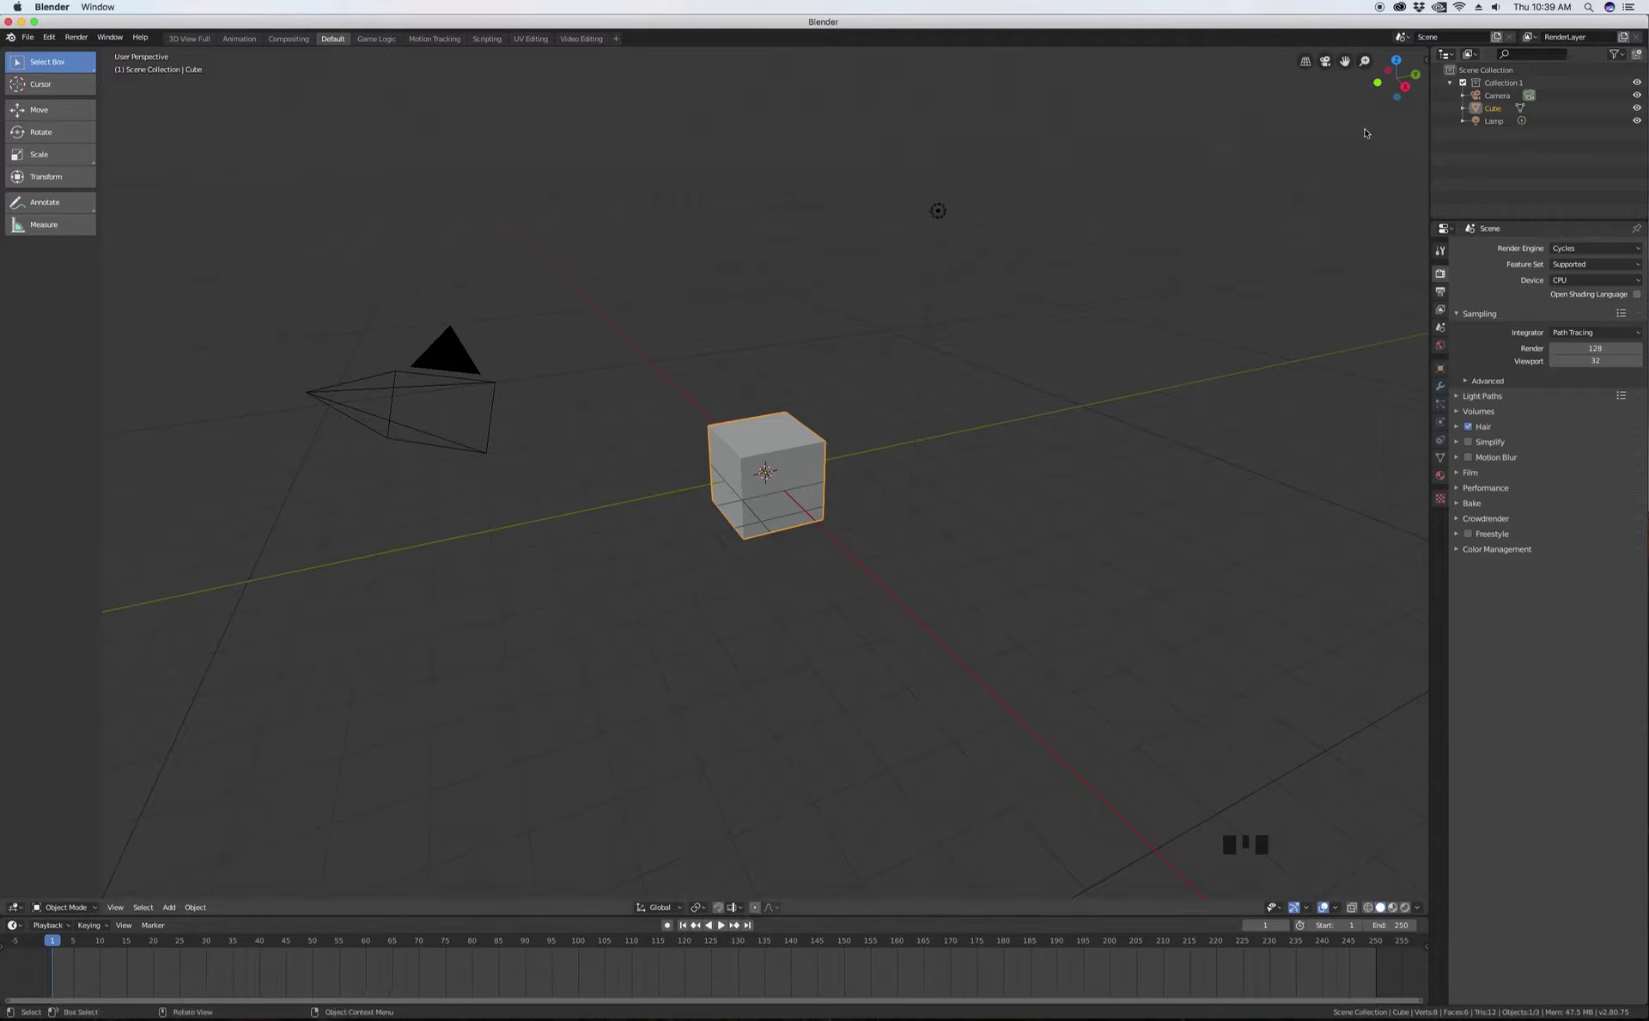
# - Select the camera, the cube and the lamp one after another
pyautogui.click(447, 353)
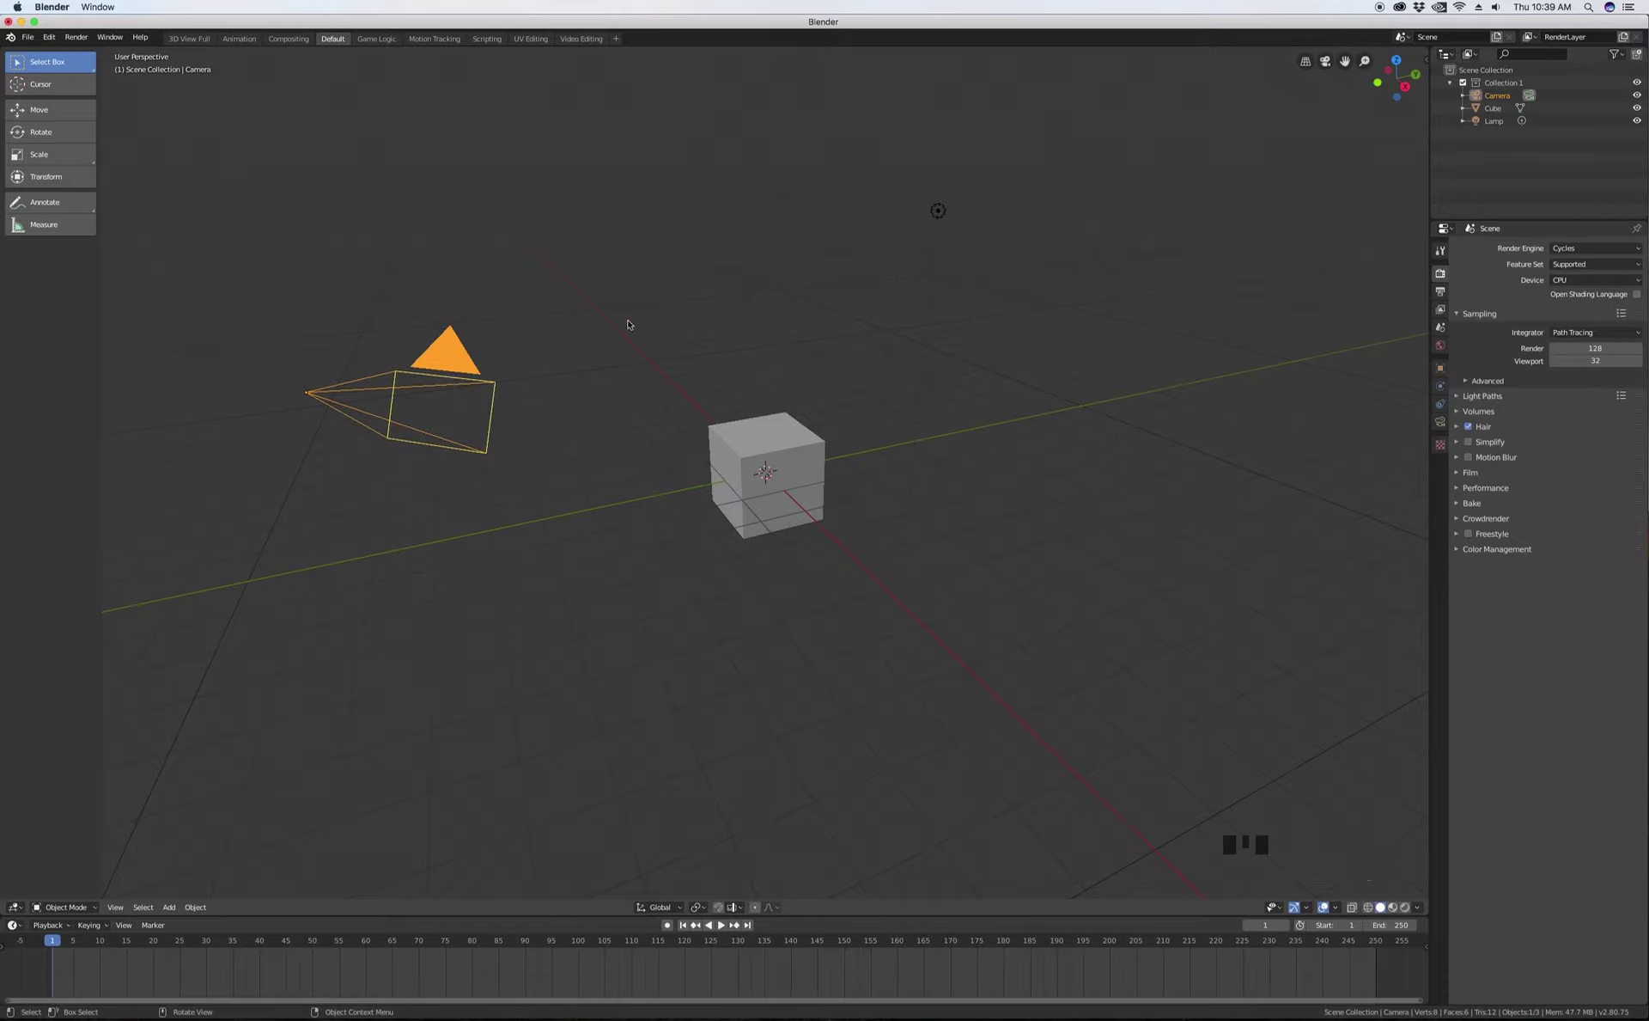
pyautogui.click(772, 492)
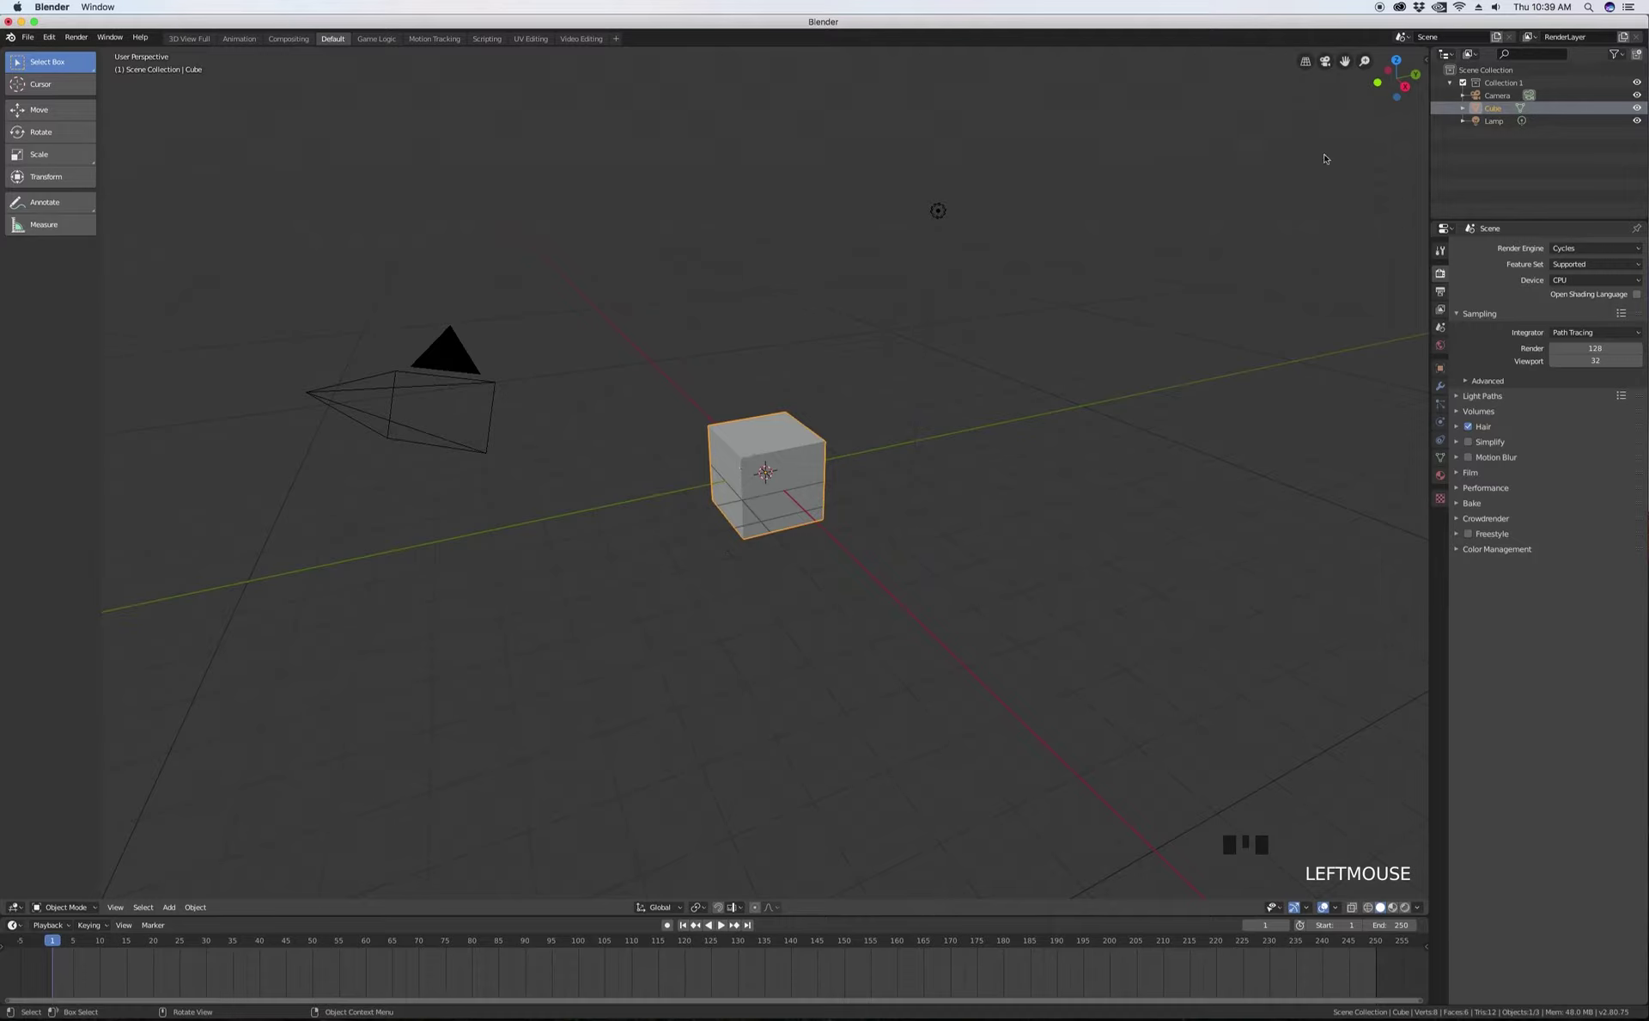
pyautogui.click(1489, 122)
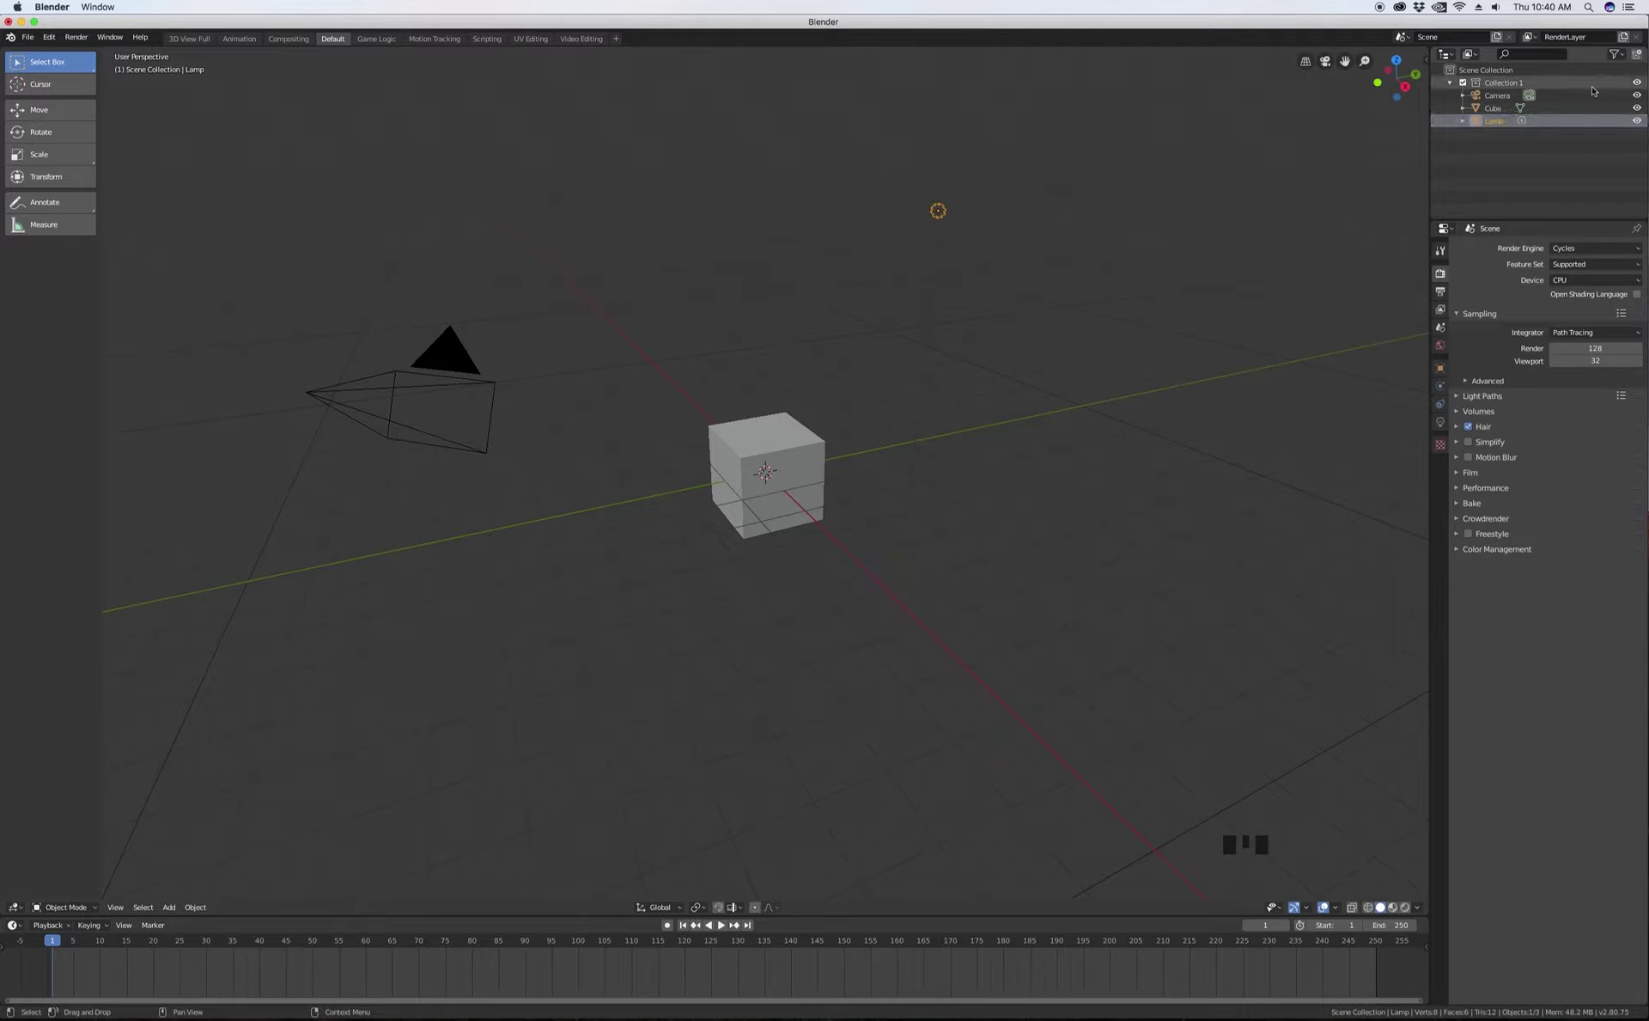
# - Hide and show Collection 1 repeatedly, leaving its objects visible
pyautogui.click(1638, 83)
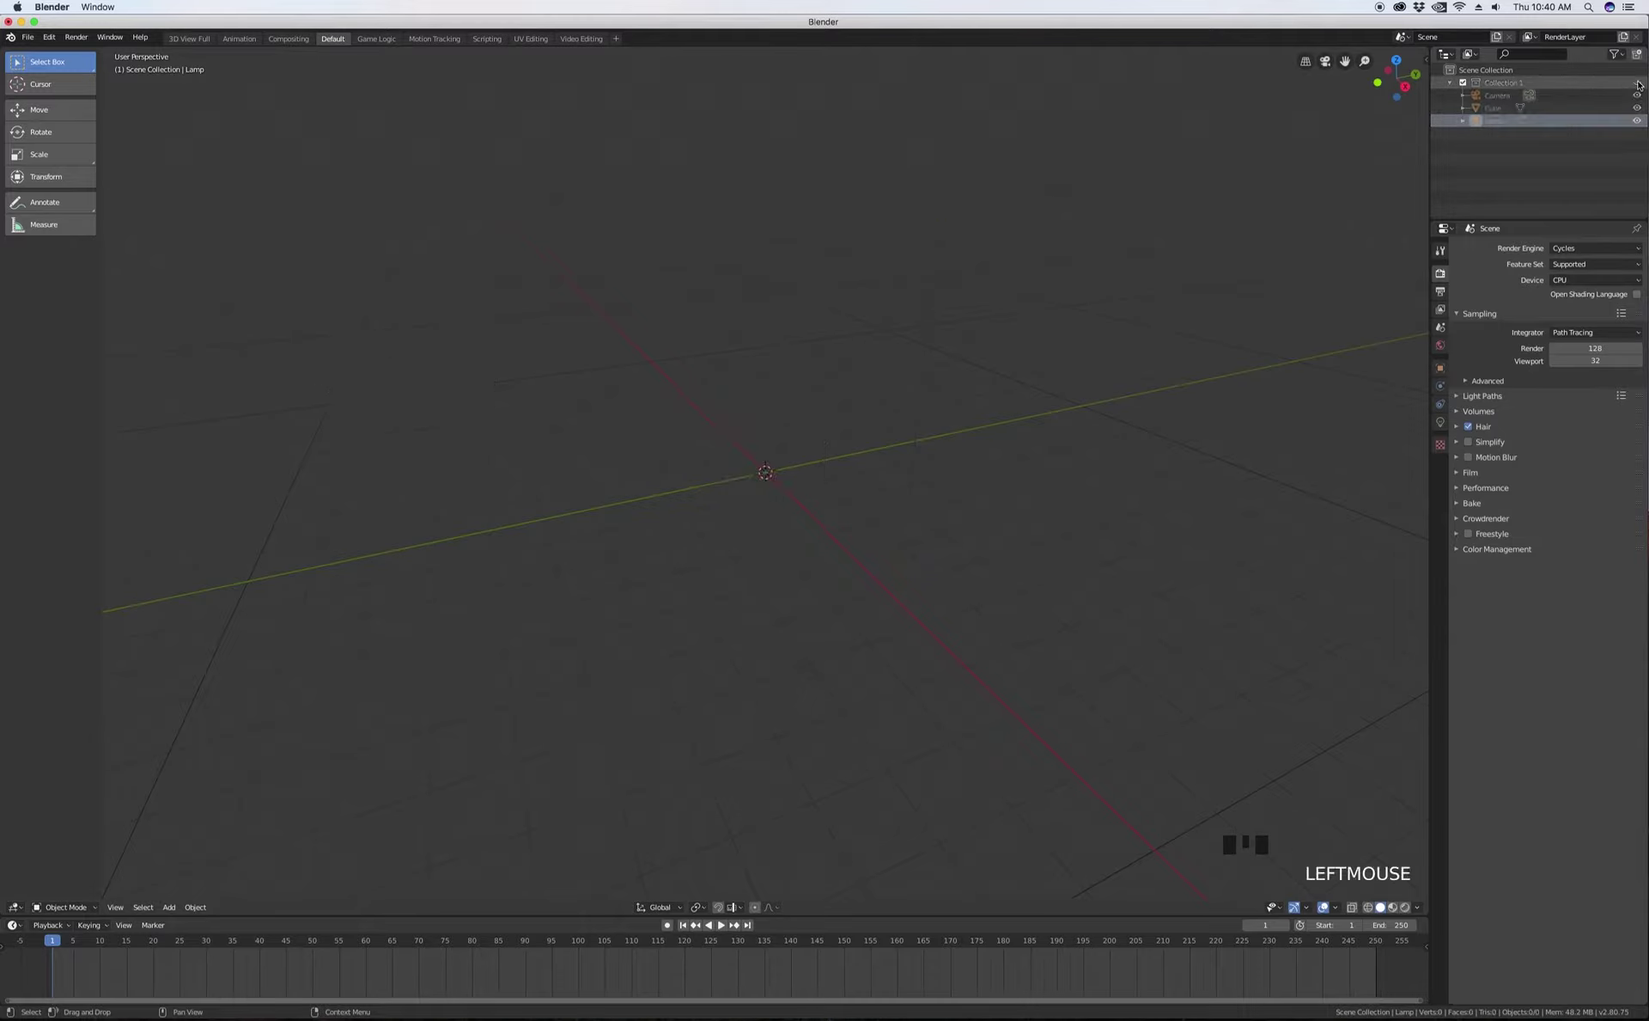
pyautogui.click(1637, 84)
pyautogui.click(1638, 84)
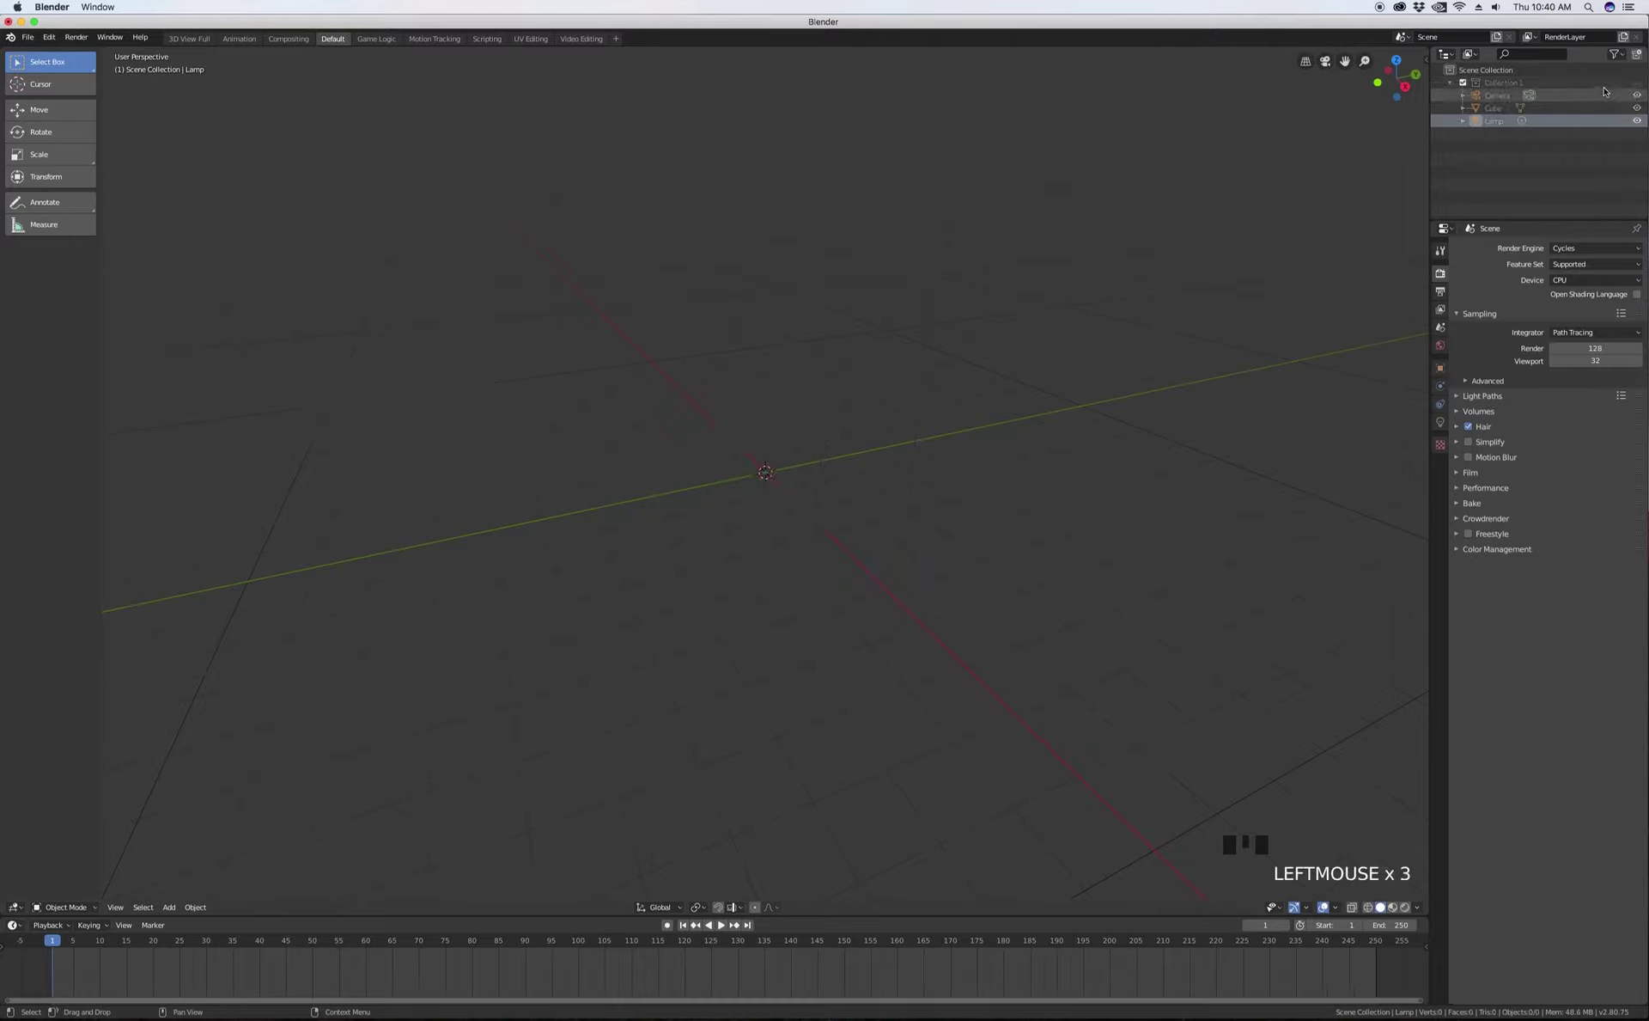
pyautogui.click(1637, 85)
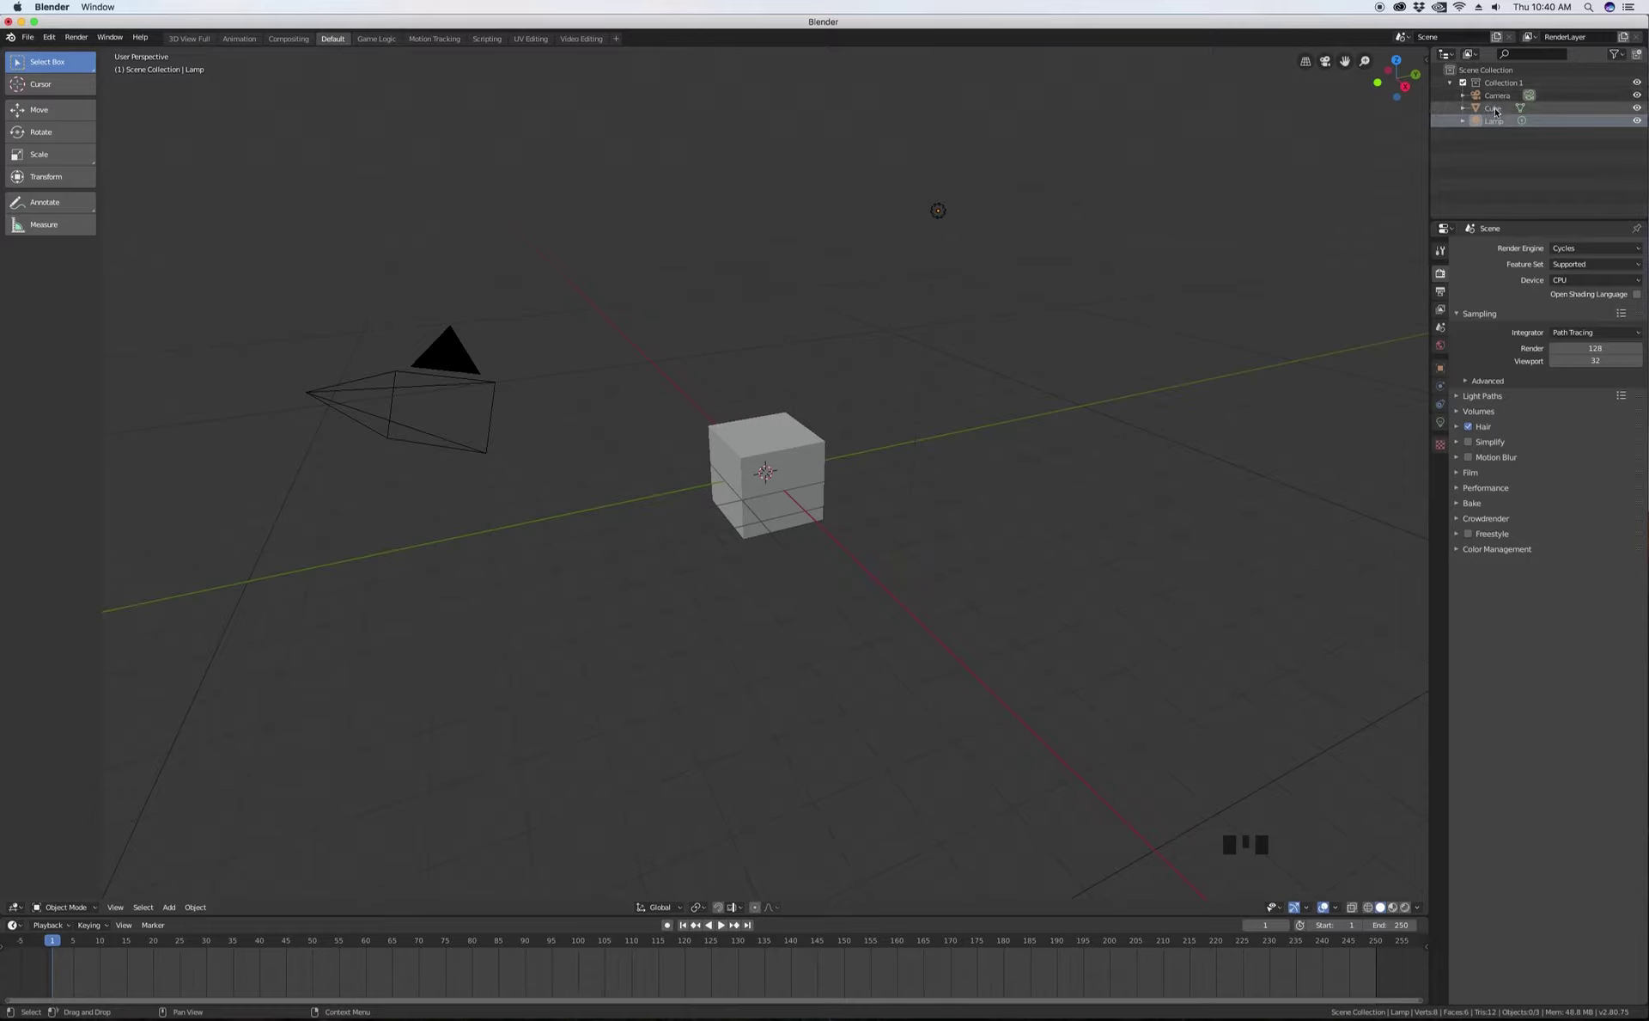
# - Rename the Cube object to Default Cube and leave it selected
pyautogui.click(1494, 109)
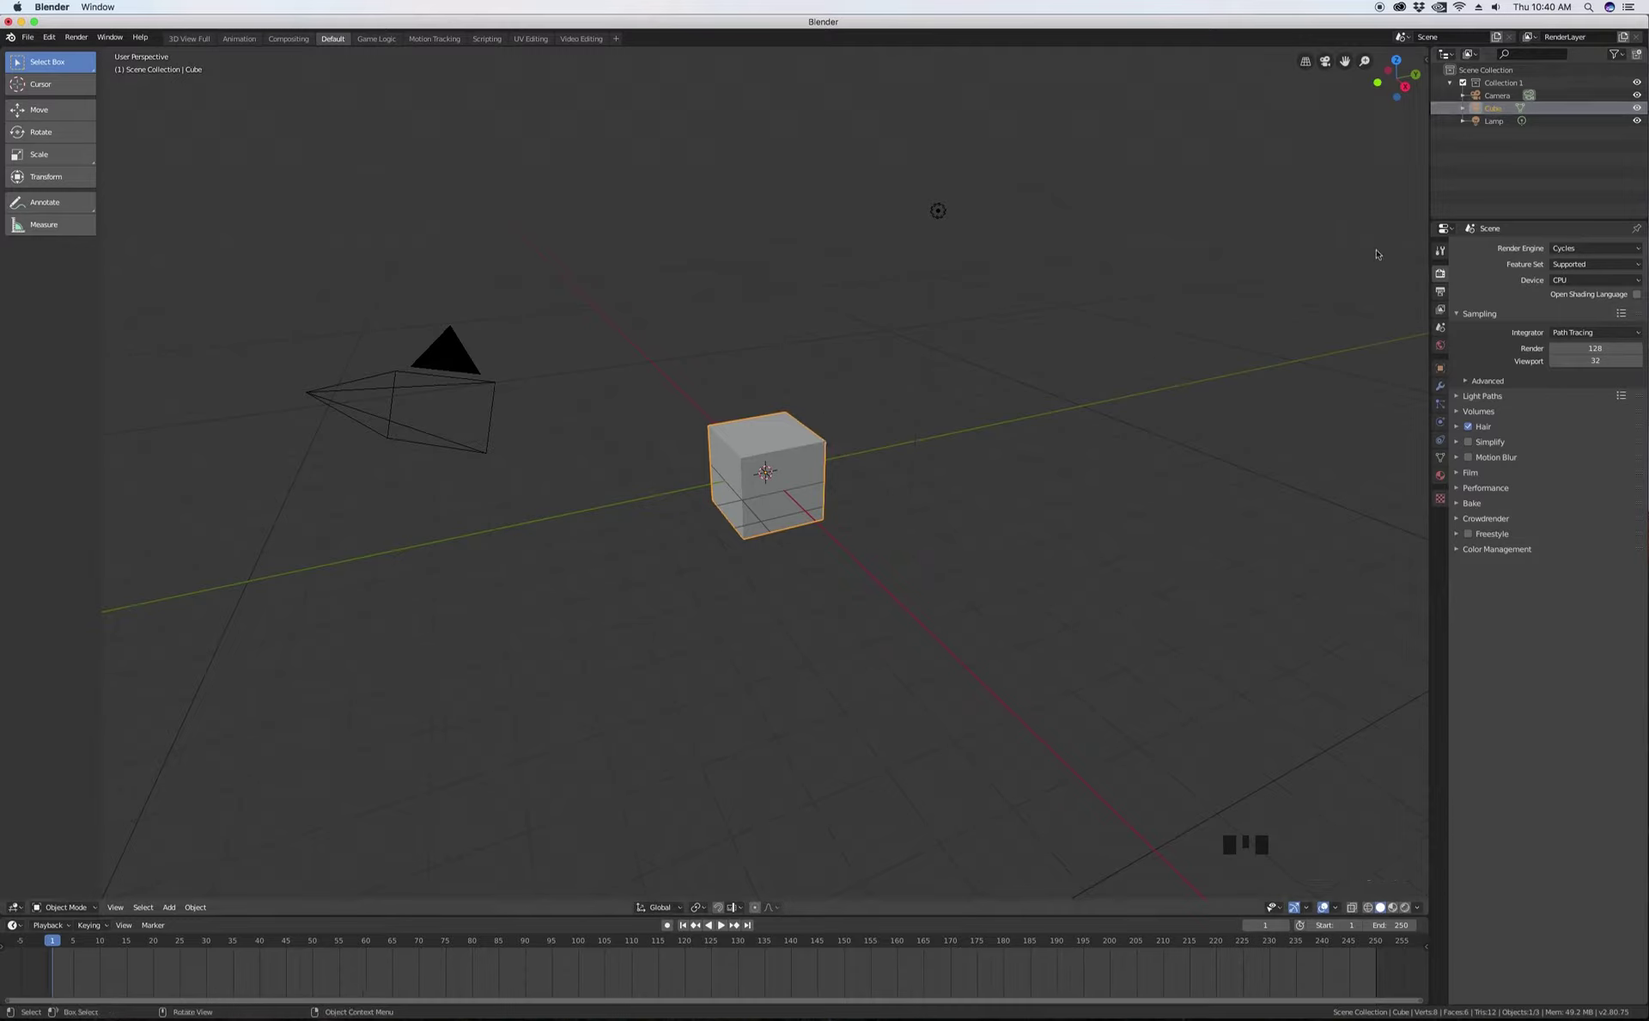
pyautogui.click(1493, 108)
pyautogui.doubleClick(1492, 108)
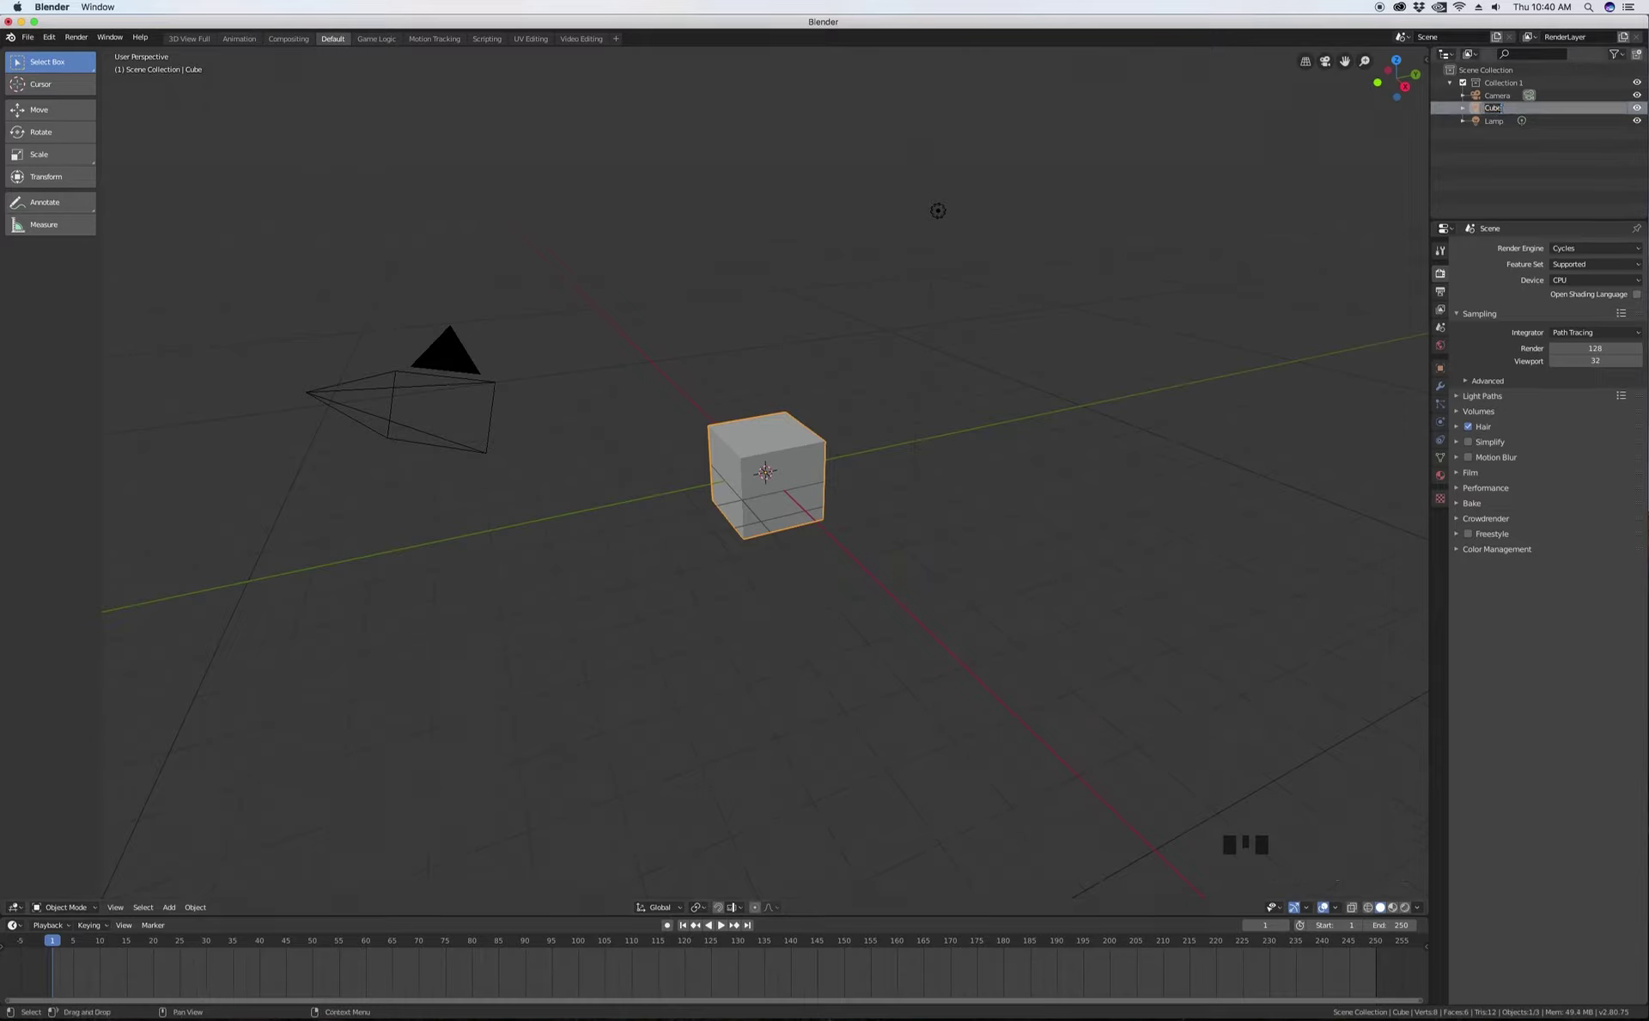
pyautogui.write('Default Cube')
pyautogui.press('Return')
pyautogui.click(1498, 95)
pyautogui.click(1499, 108)
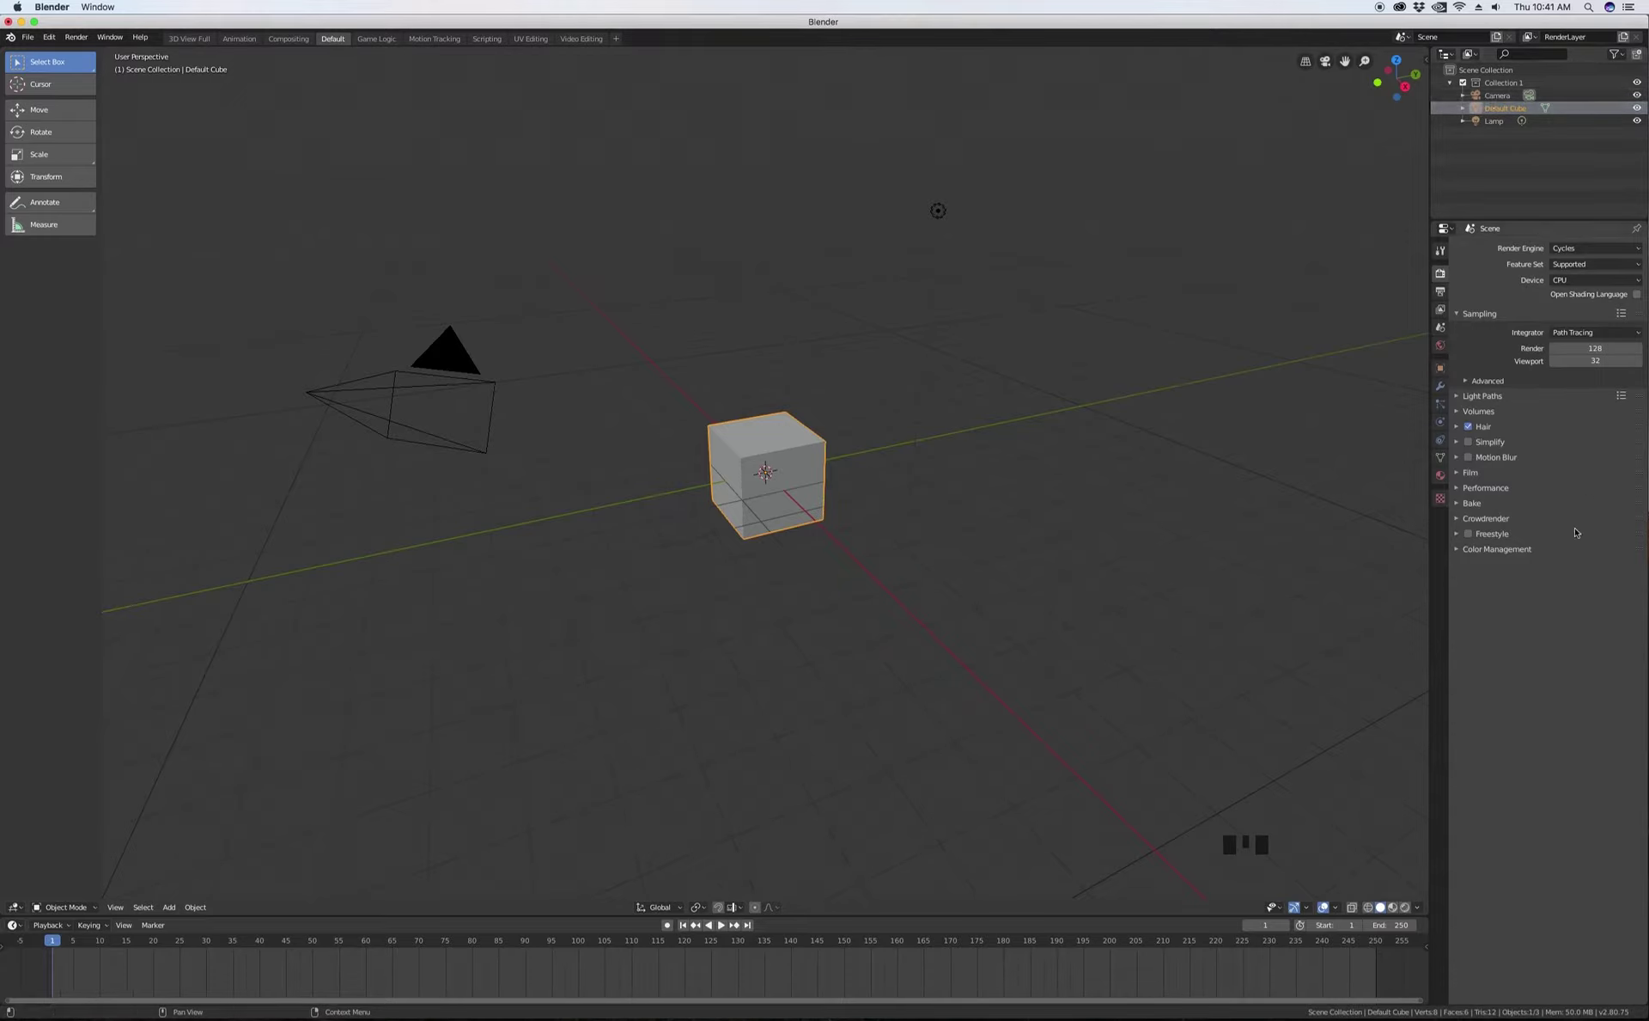
# - Review the scene's render settings and the output settings with their file format choices
pyautogui.click(1443, 275)
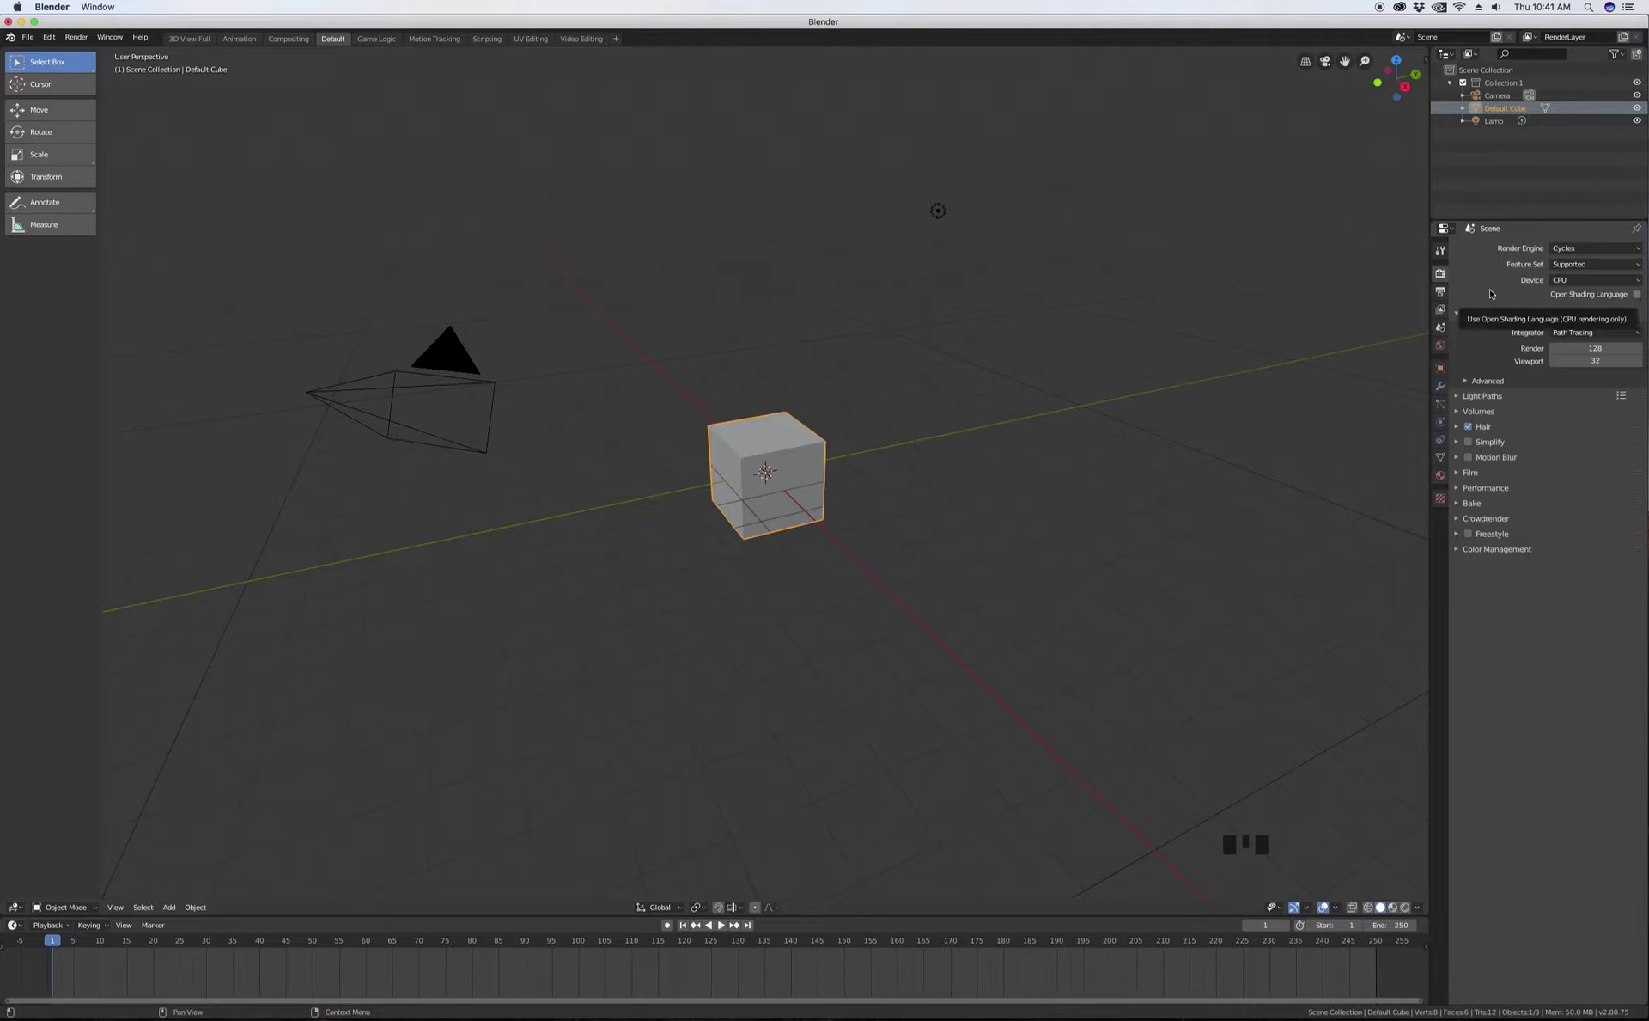
pyautogui.moveTo(844, 443)
pyautogui.mouseDown(button='middle')
pyautogui.moveTo(793, 425)
pyautogui.moveTo(844, 440)
pyautogui.mouseUp(button='middle')
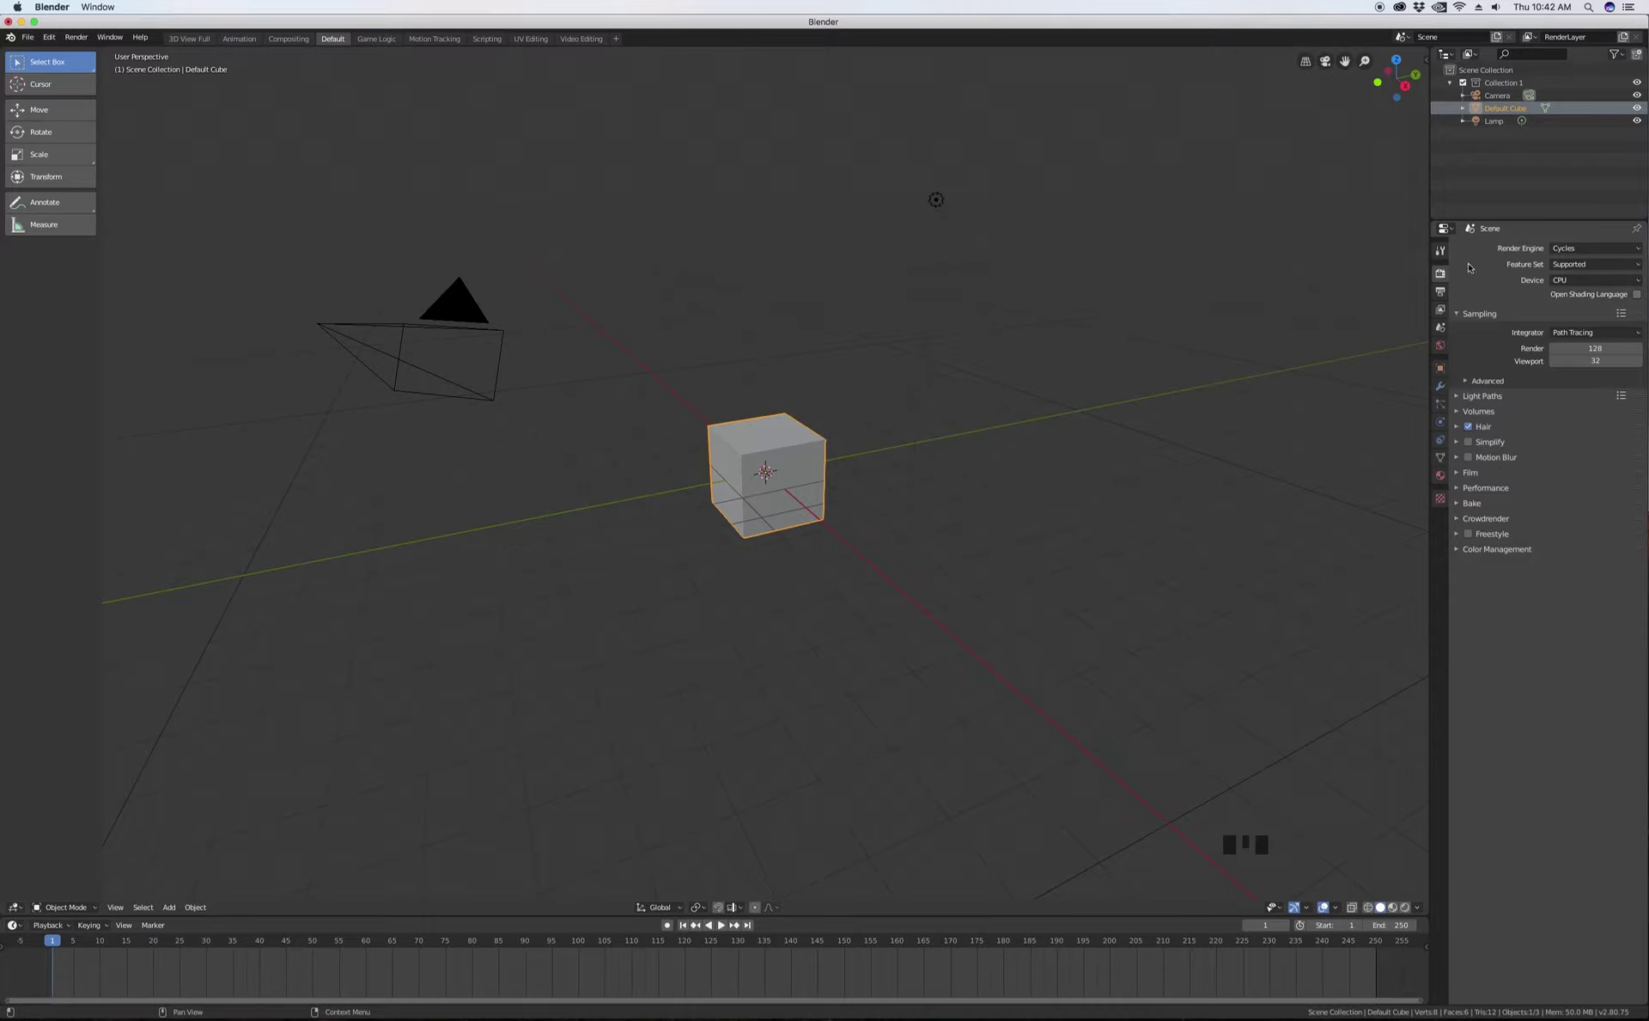
pyautogui.click(1443, 291)
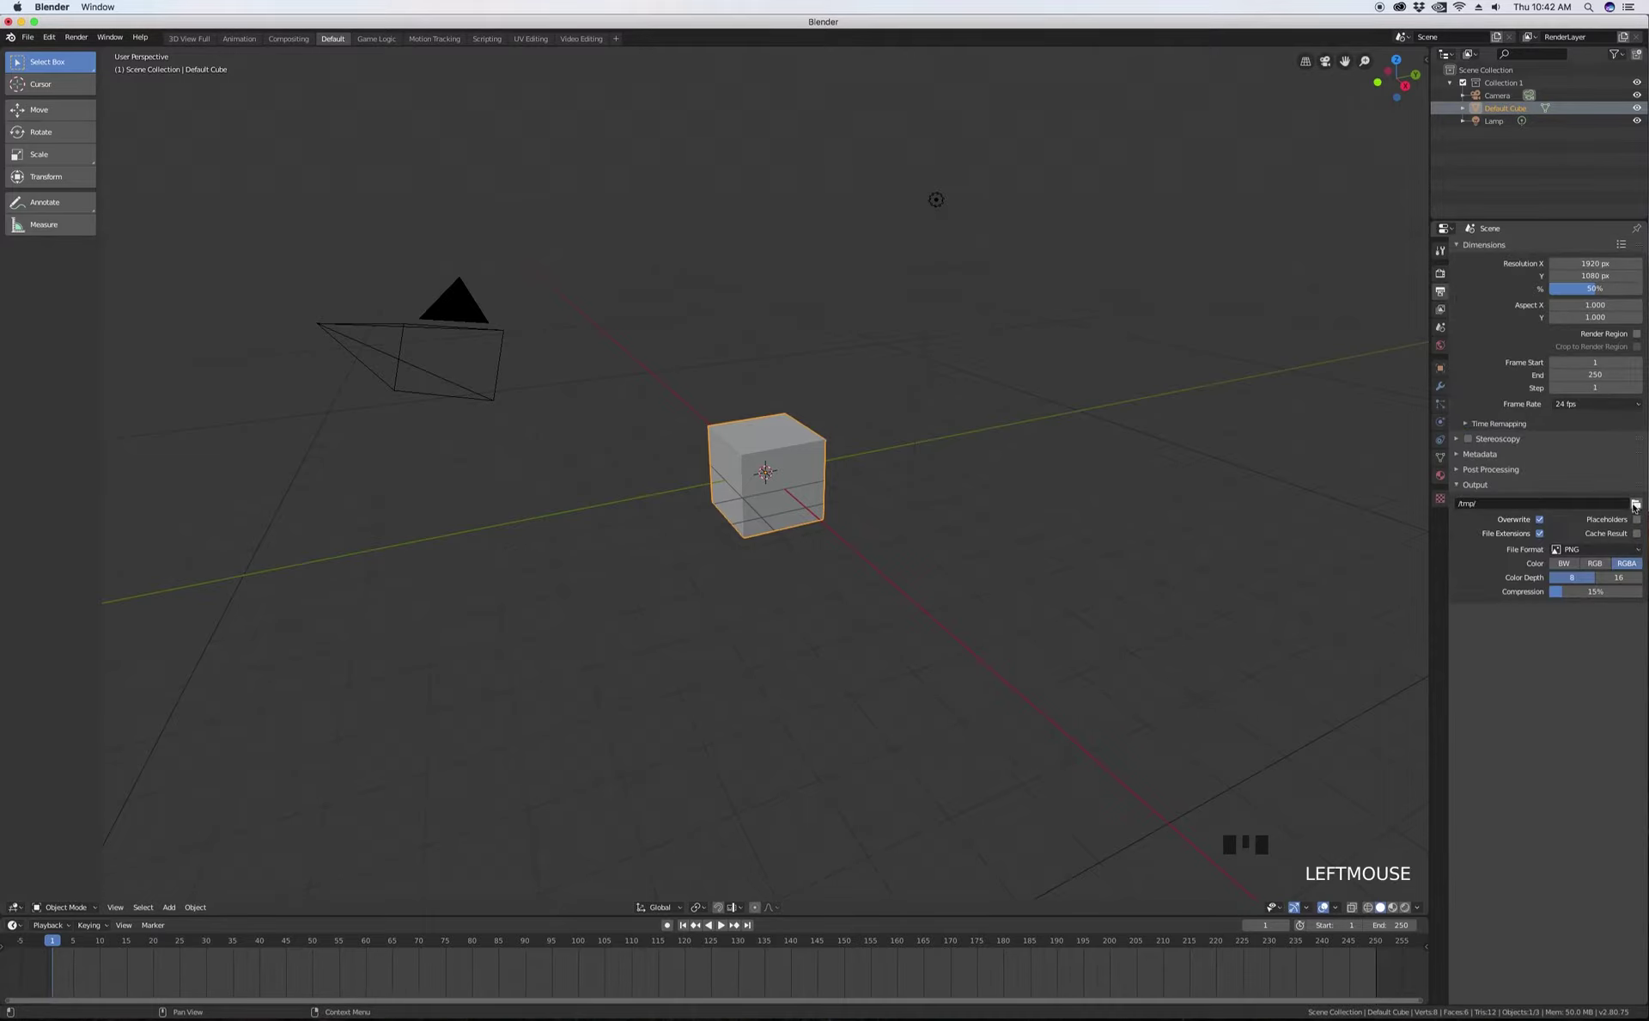
pyautogui.click(1637, 550)
pyautogui.click(1636, 552)
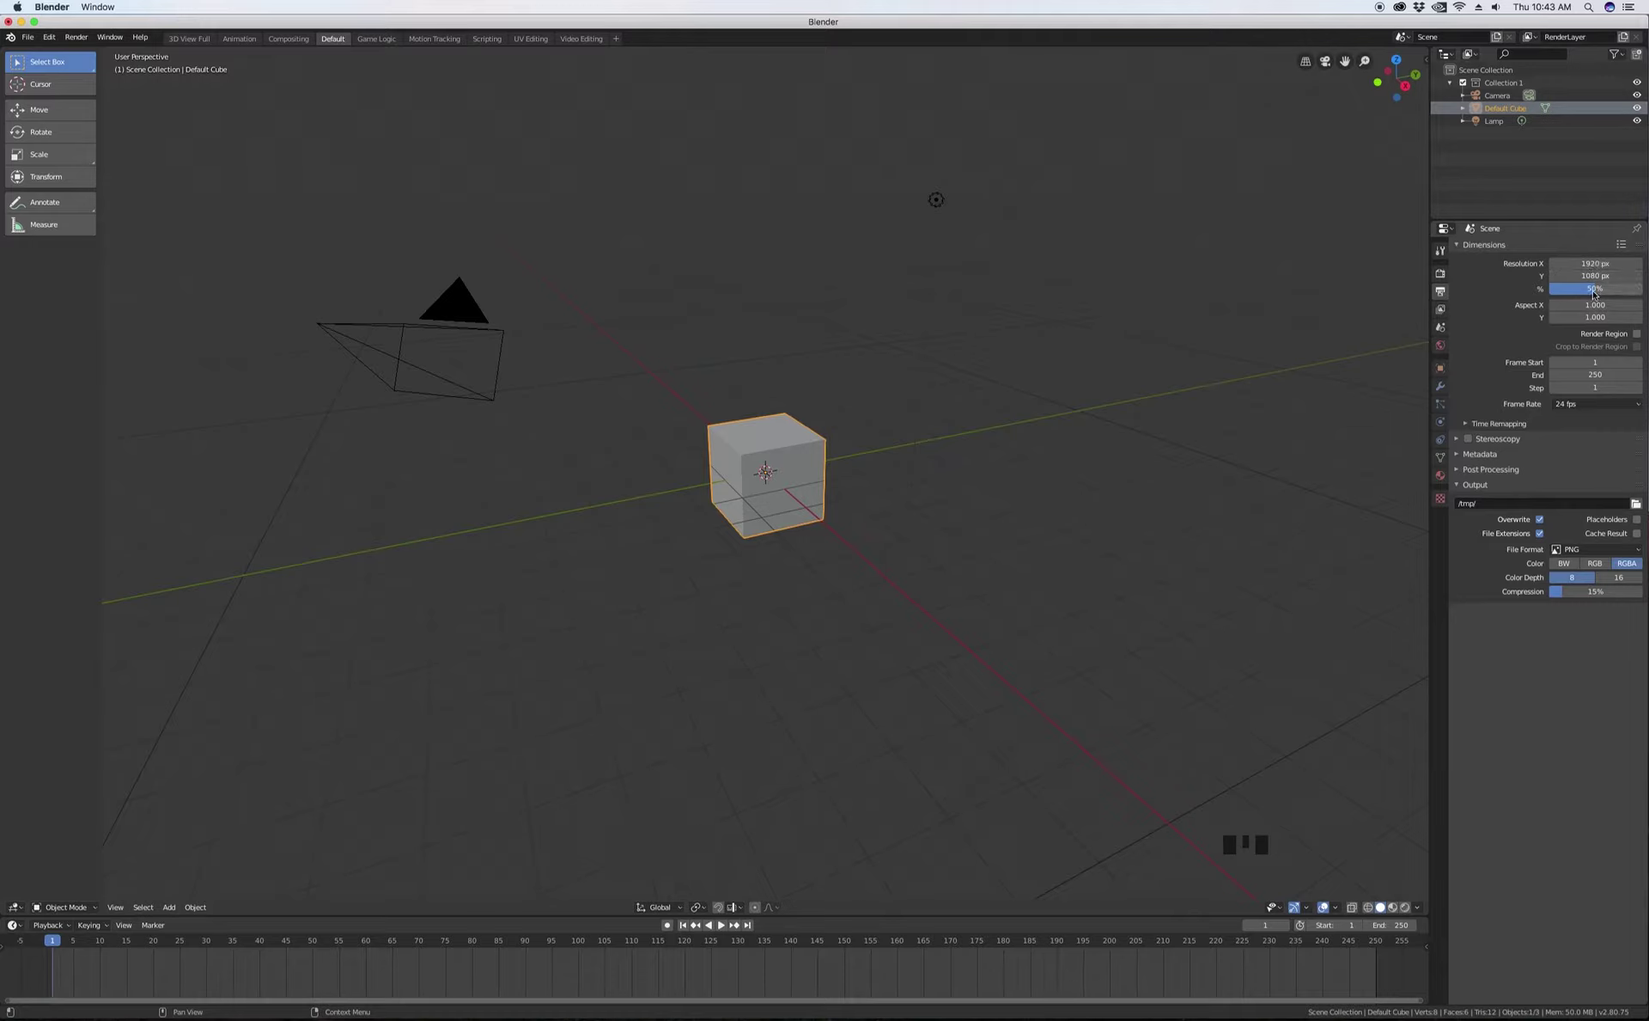
# - Adjust the render resolution percentage in the output dimensions
pyautogui.moveTo(1595, 289); pyautogui.dragTo(1576, 295)
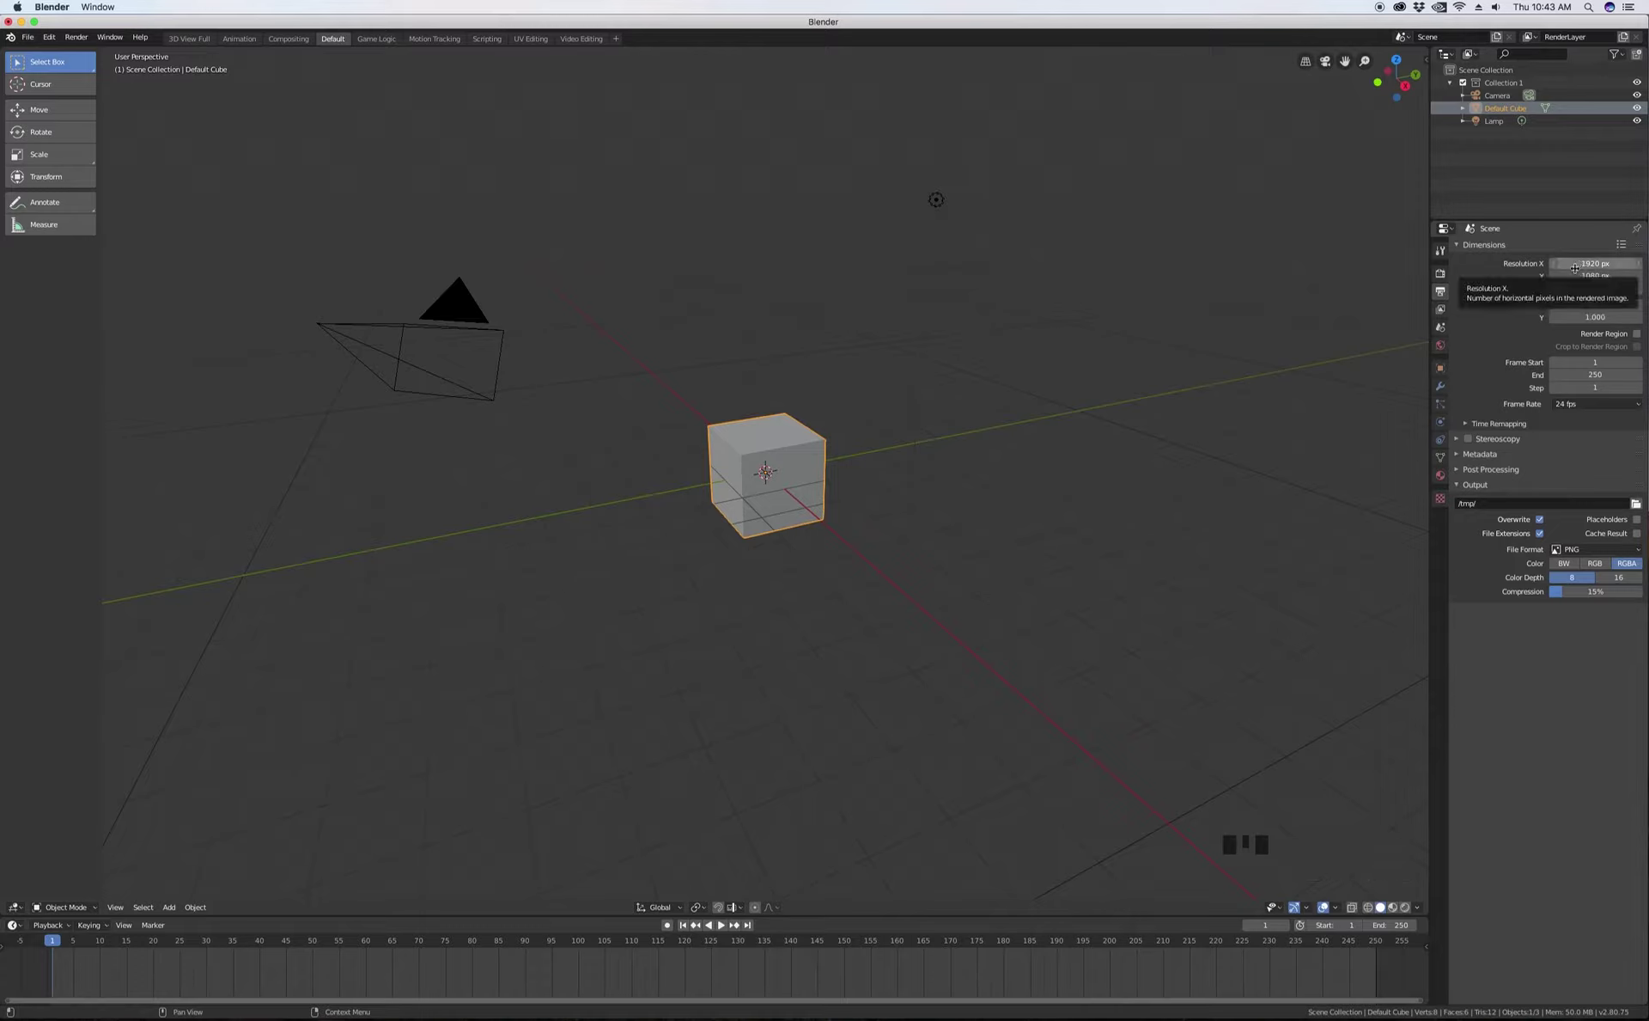
pyautogui.moveTo(1598, 289); pyautogui.dragTo(1641, 288)
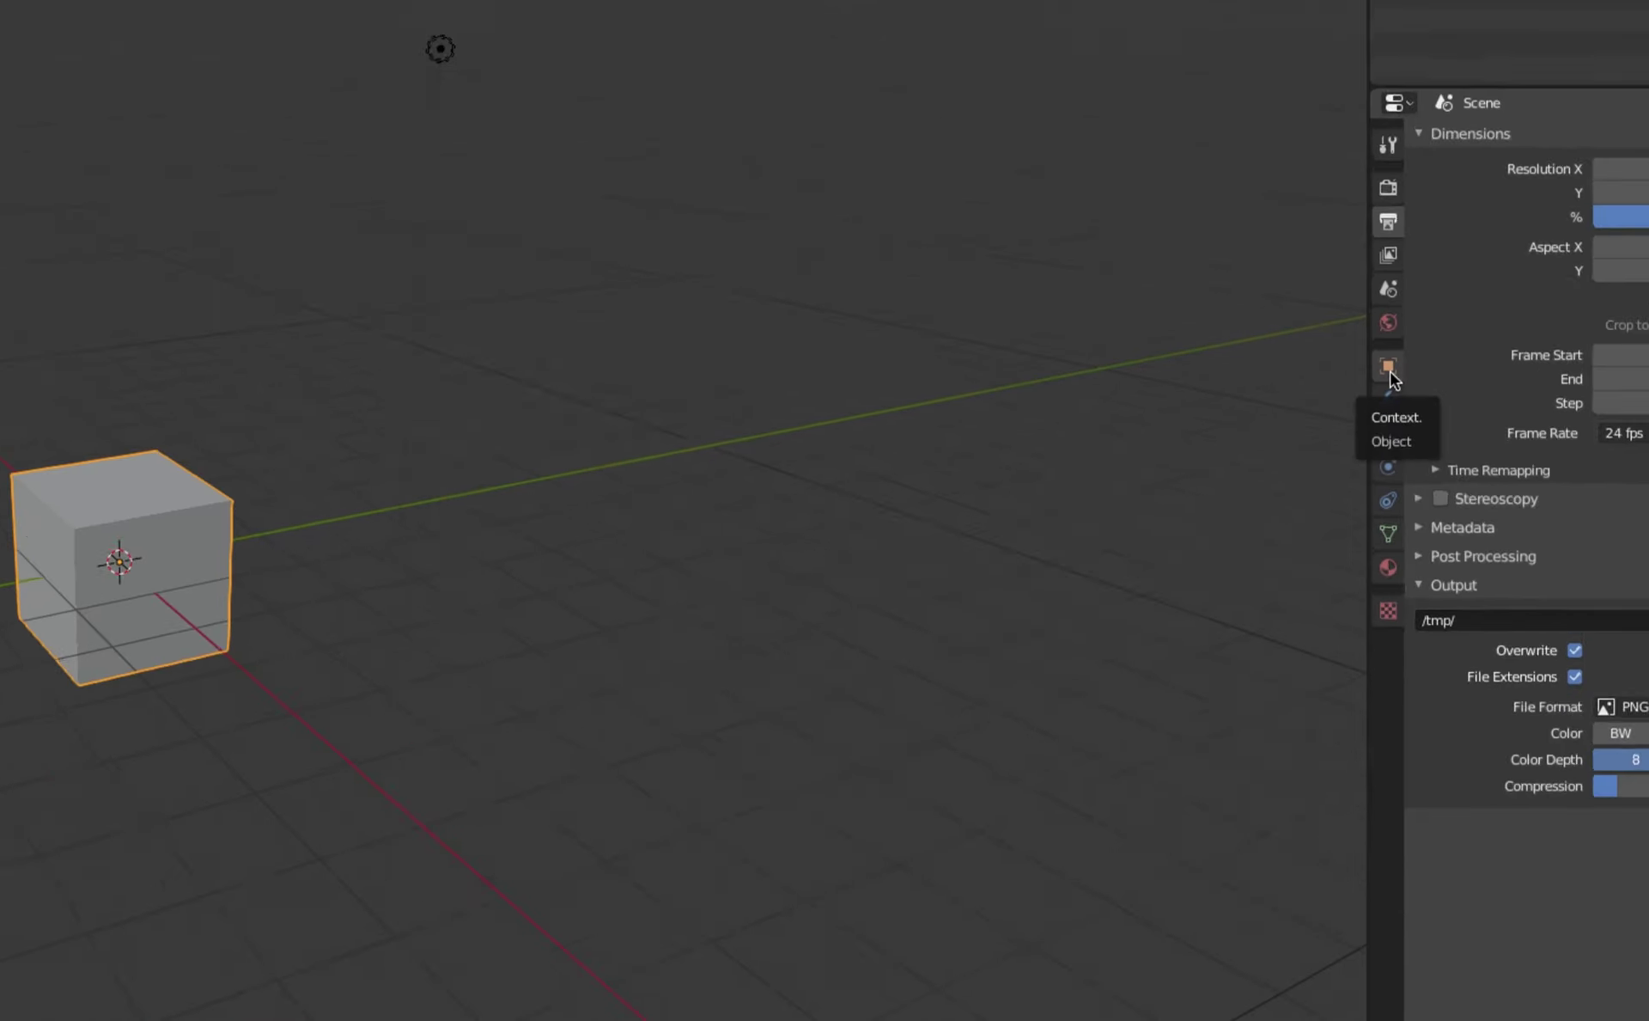
# - Examine Default Cube's object properties, including its name, transform values and viewport display options
pyautogui.click(1390, 373)
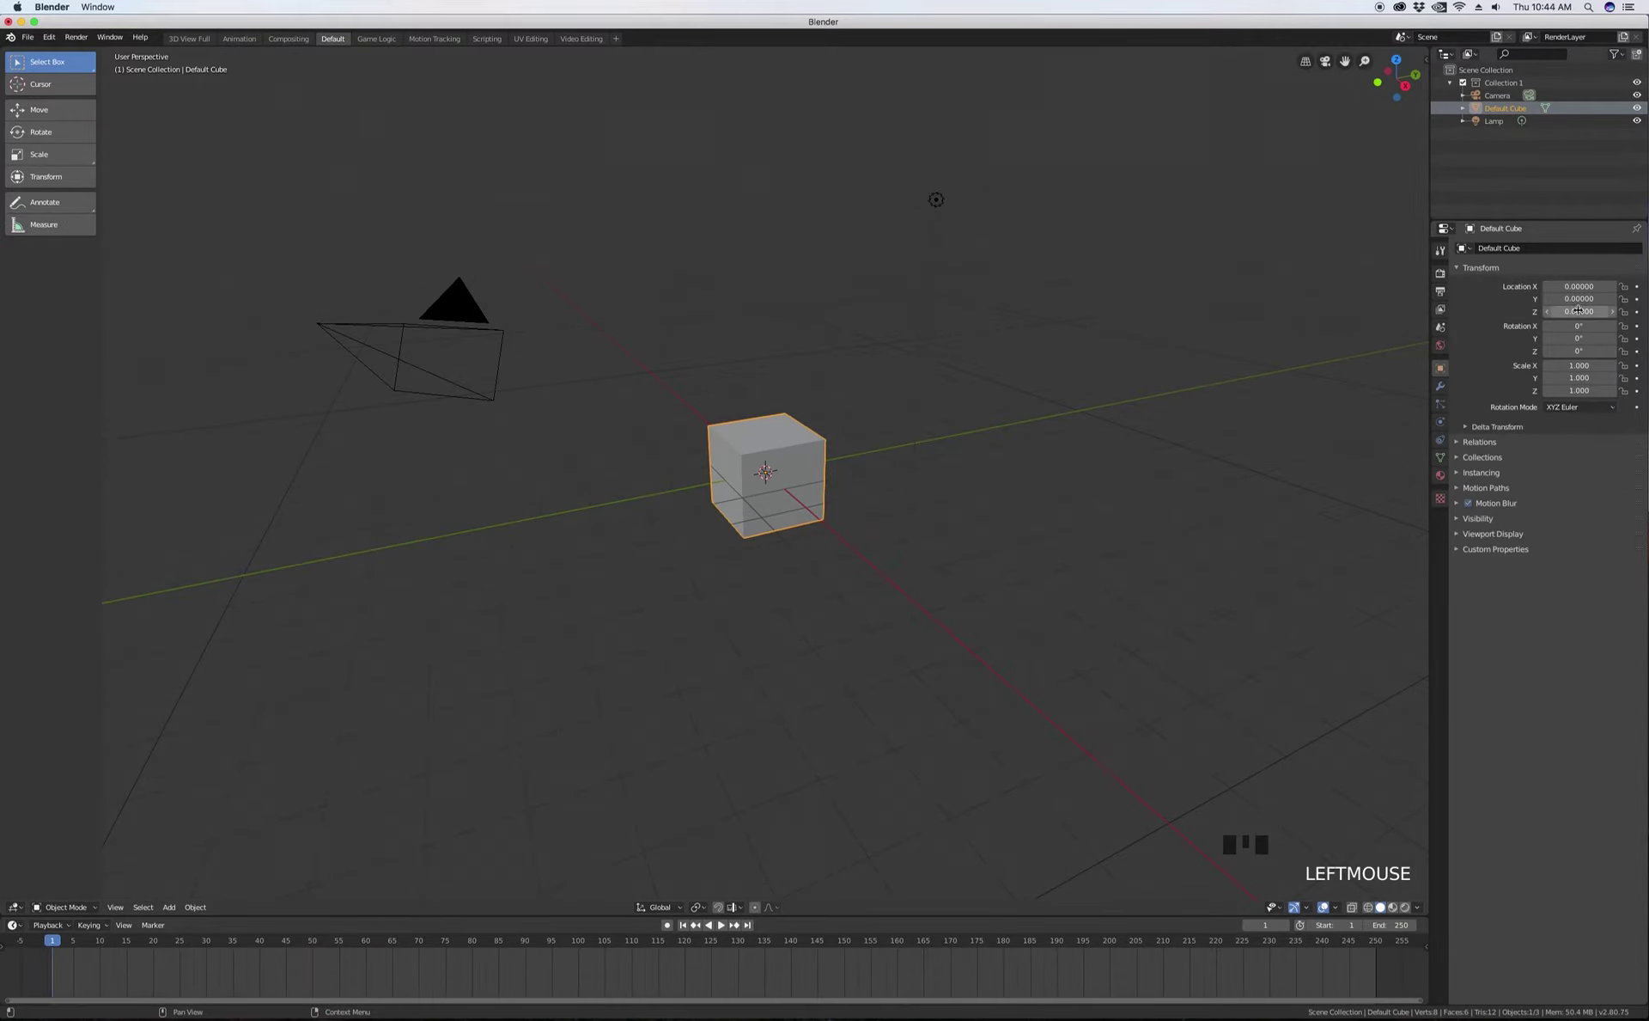
pyautogui.press('n')
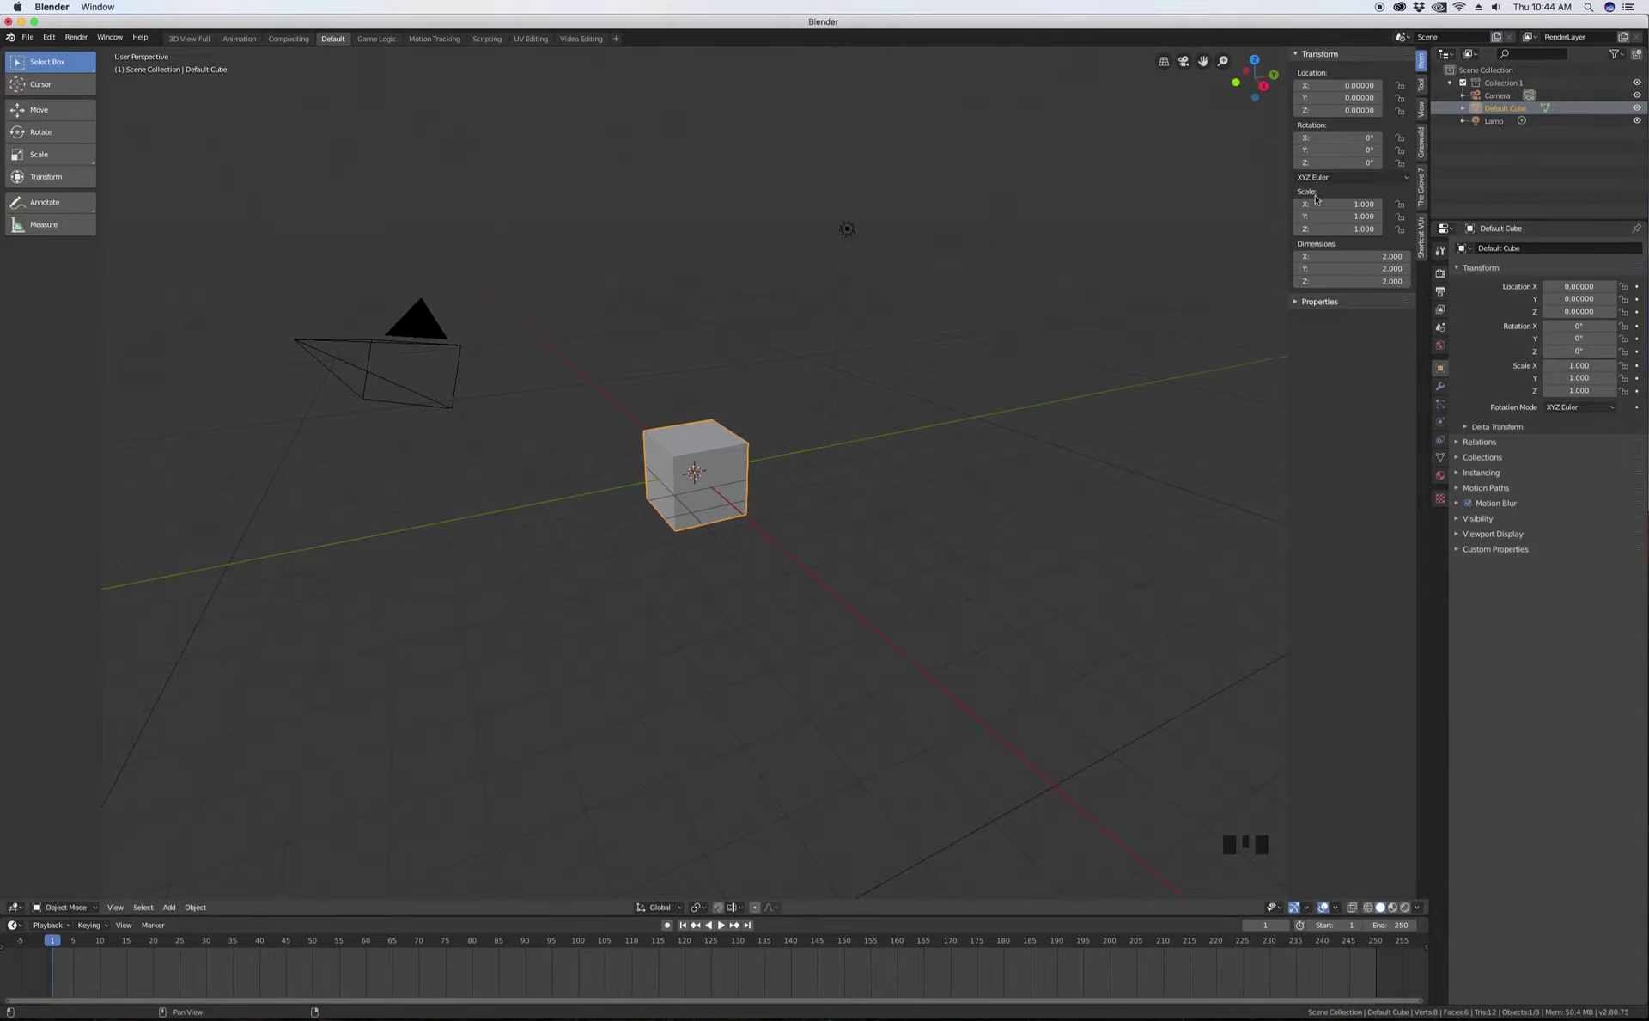
pyautogui.press('n')
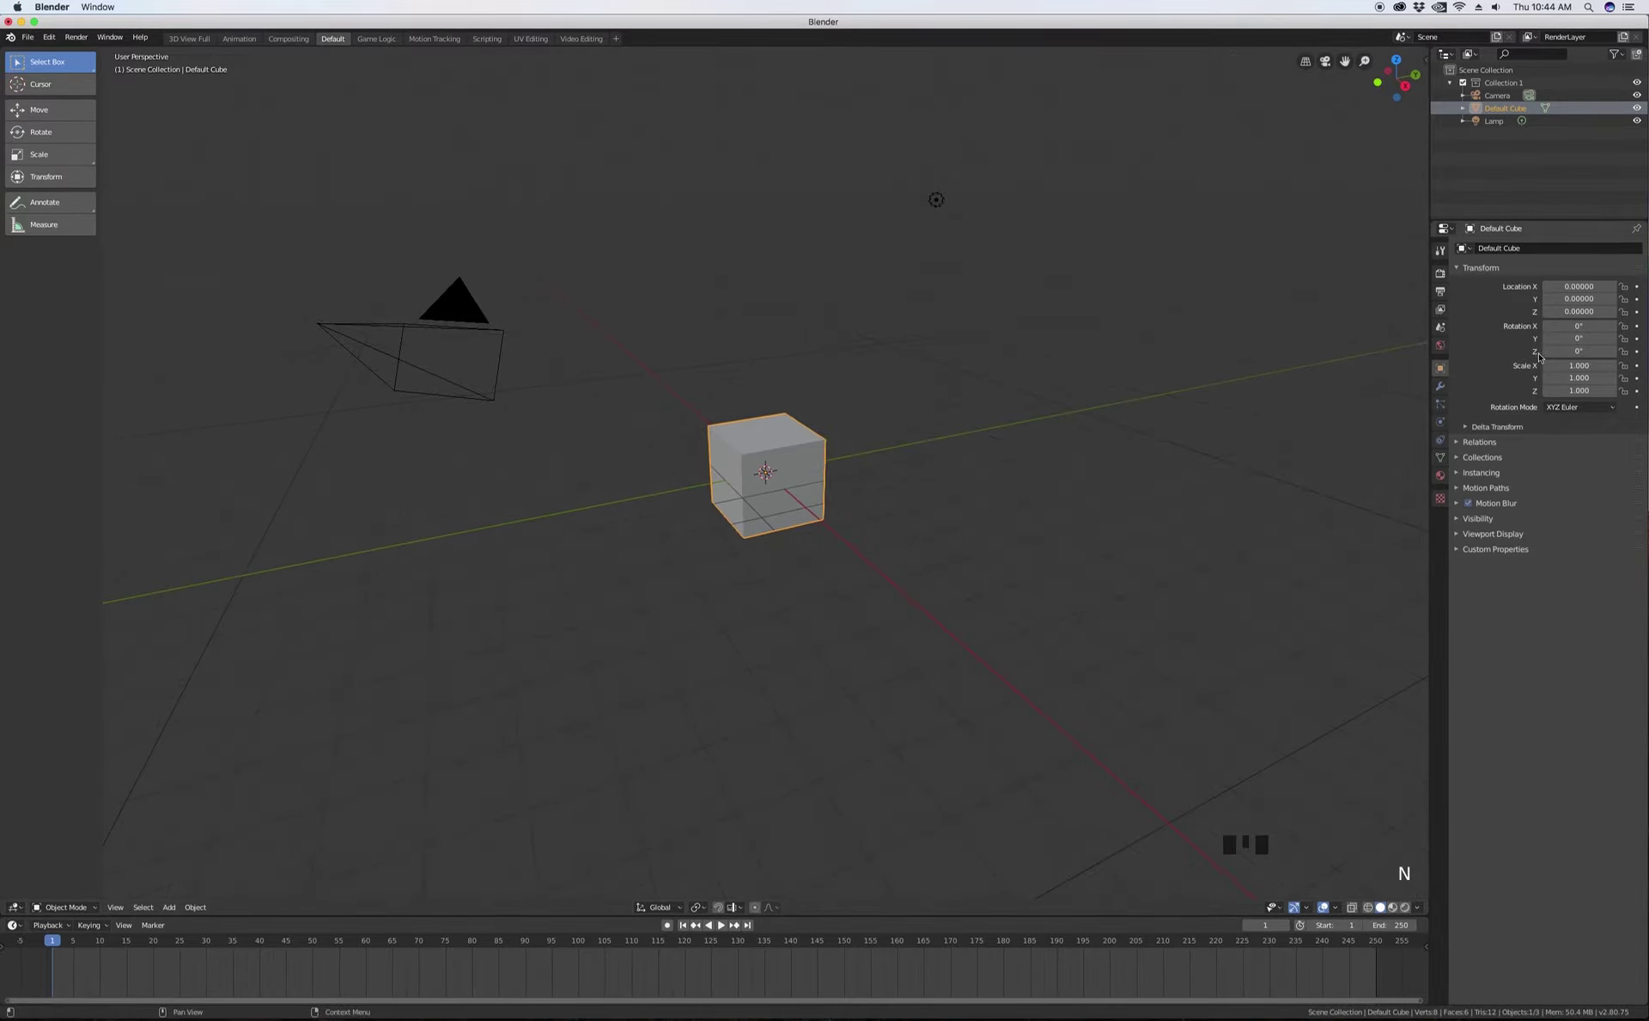
pyautogui.click(1493, 248)
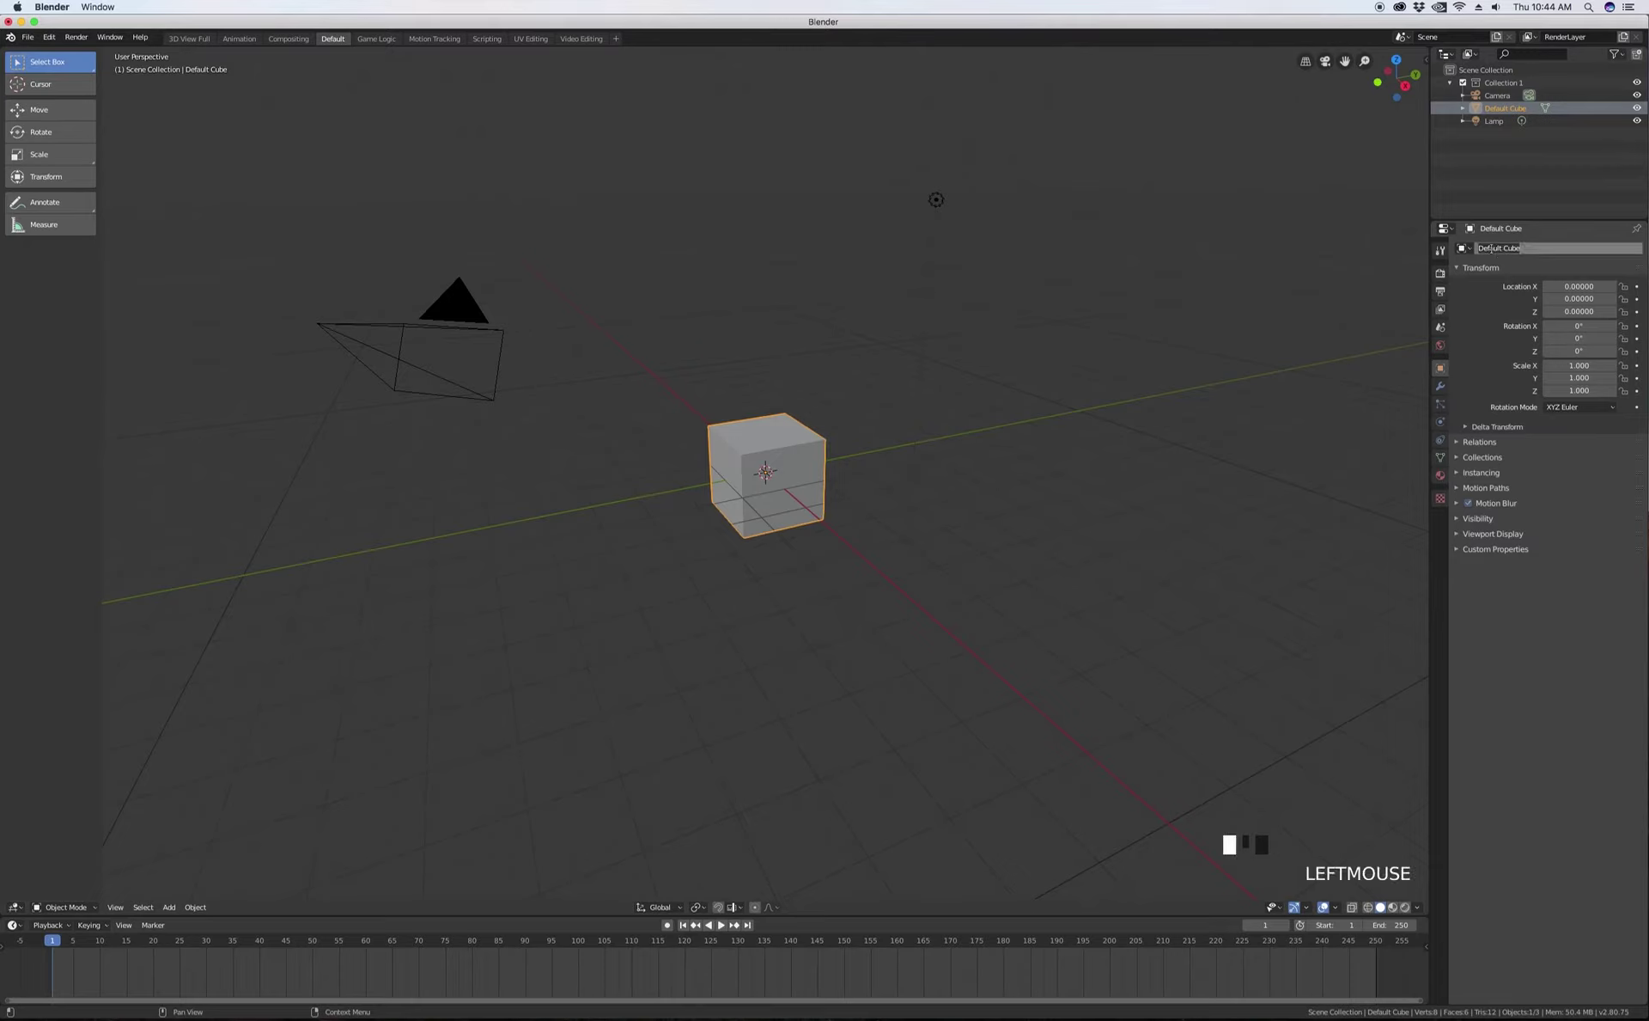
pyautogui.click(1546, 263)
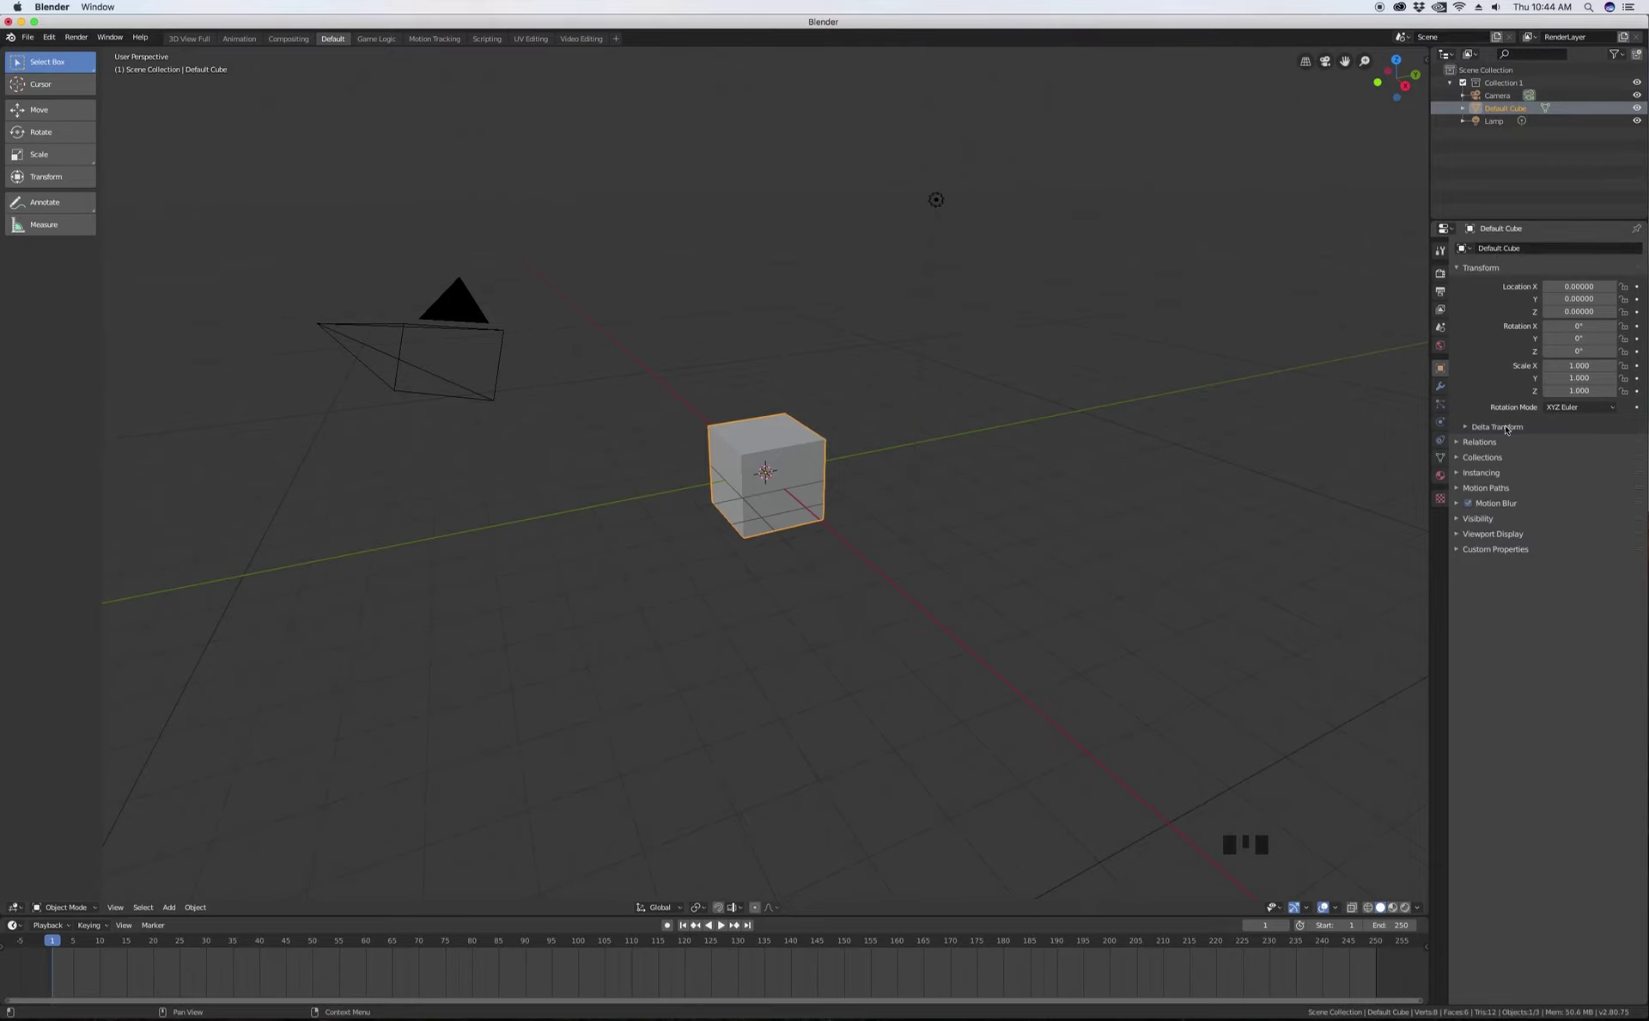
pyautogui.click(1459, 534)
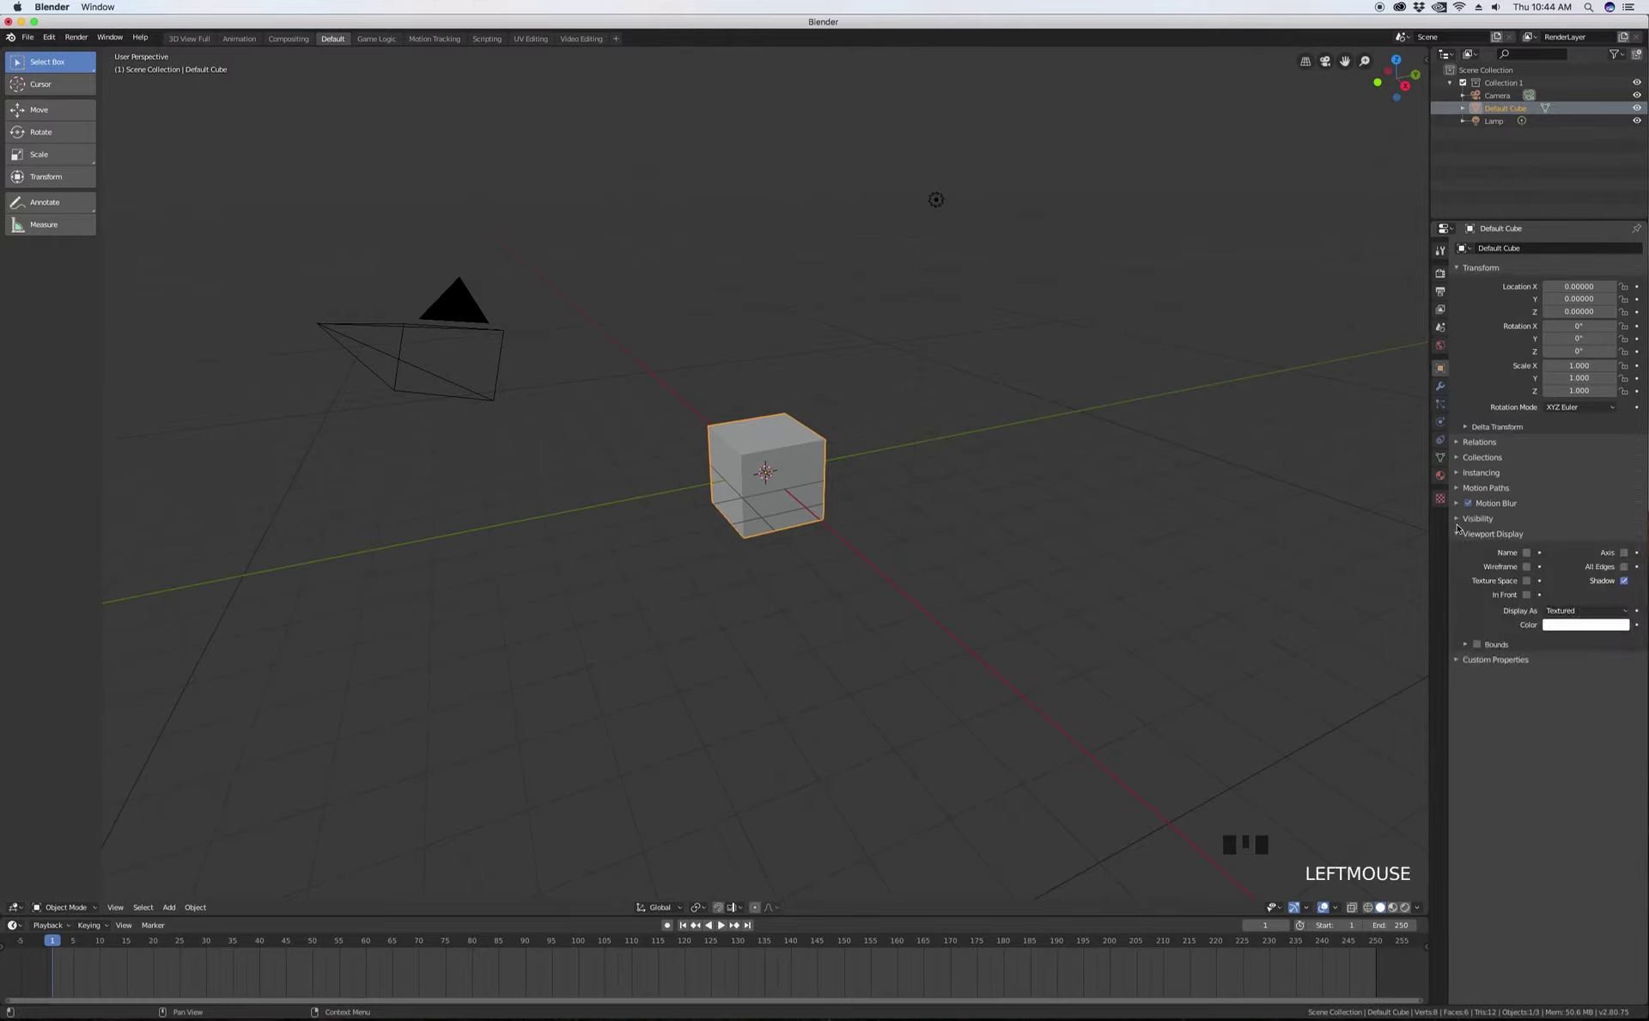
pyautogui.click(1461, 534)
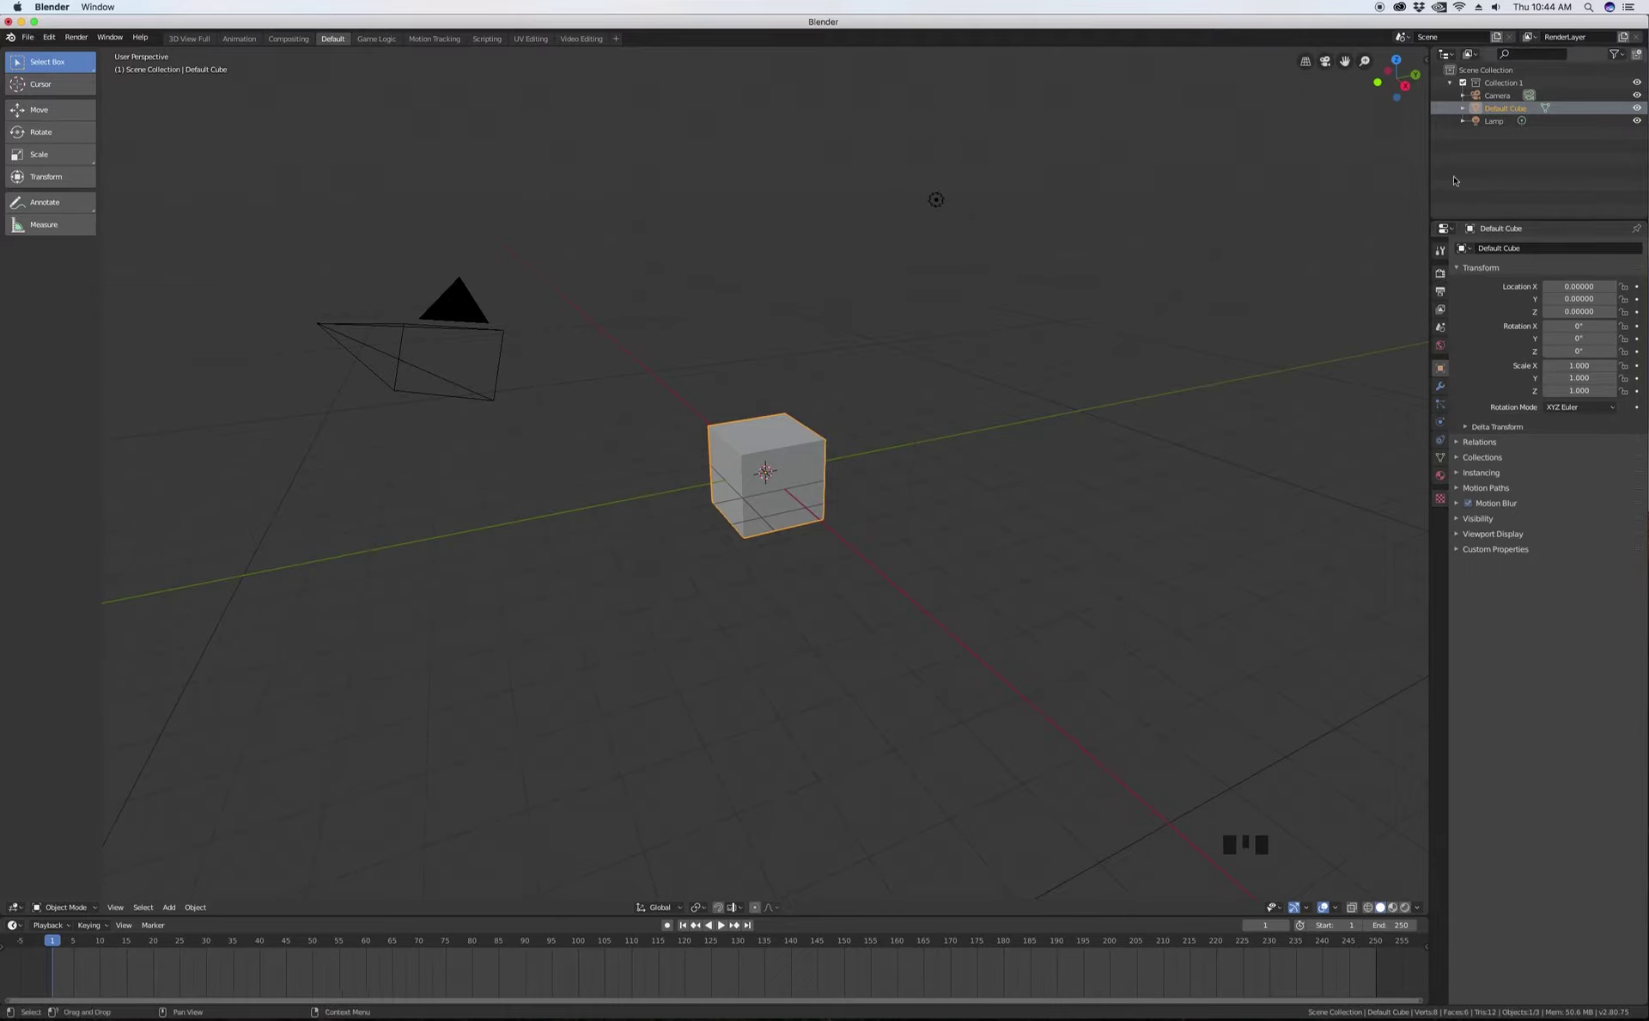
# - Select the Lamp and show its light settings
pyautogui.click(1501, 122)
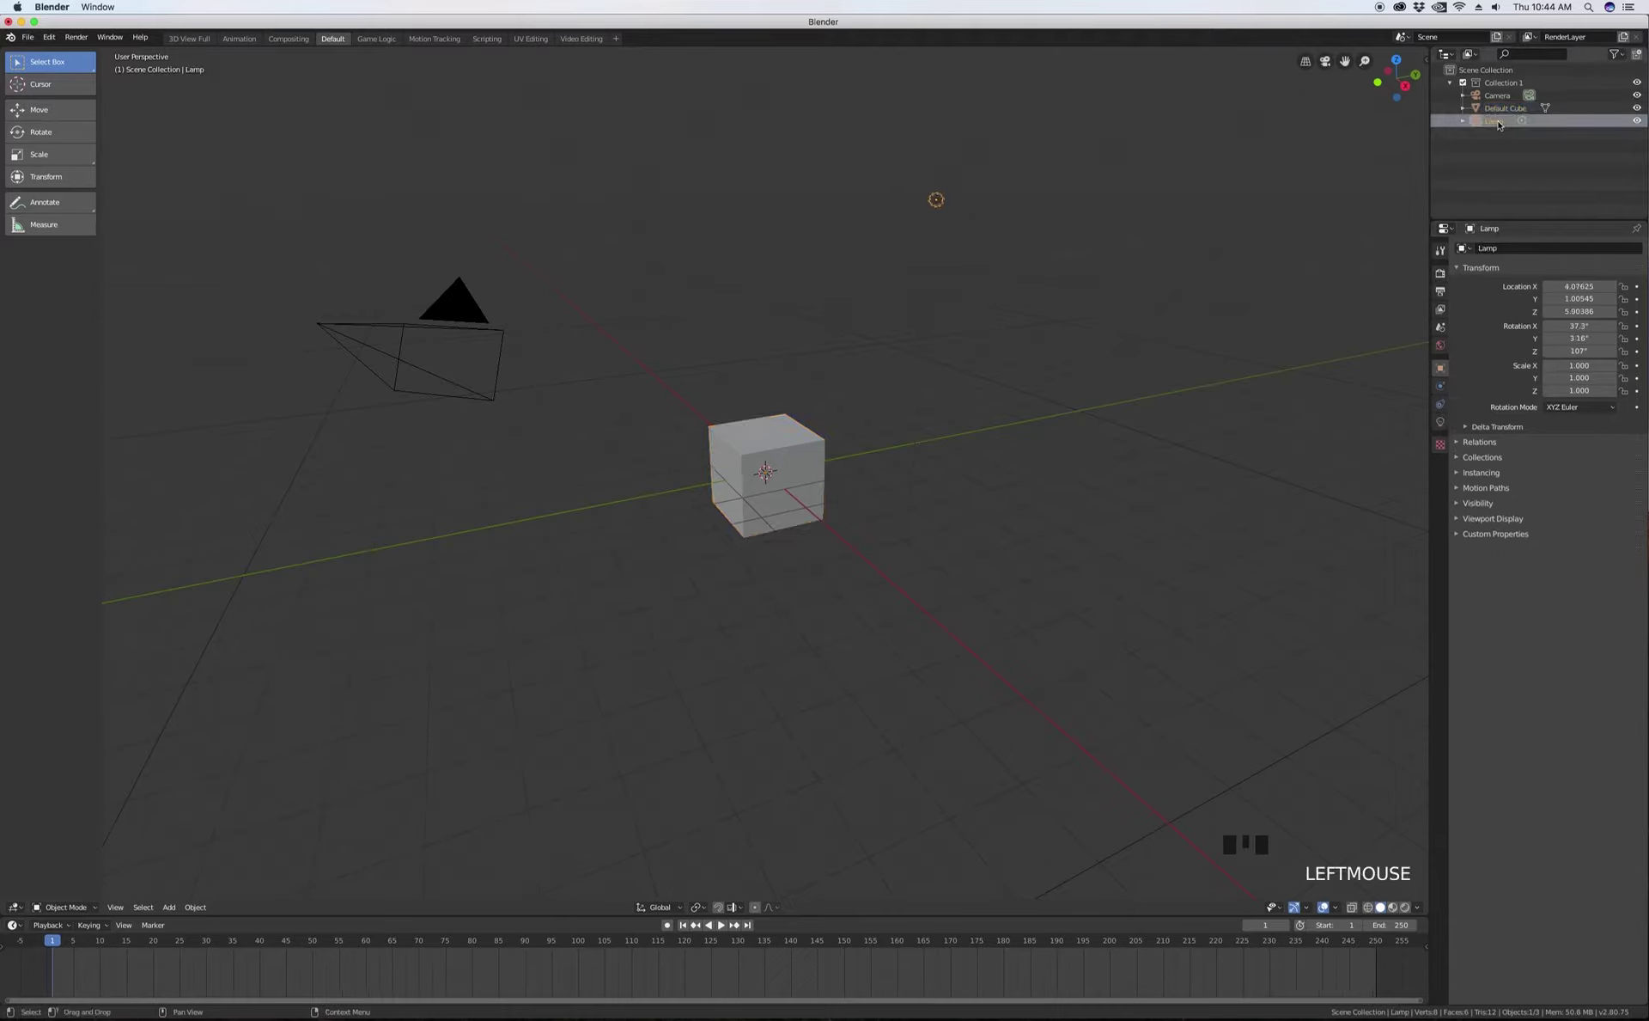
pyautogui.click(1441, 422)
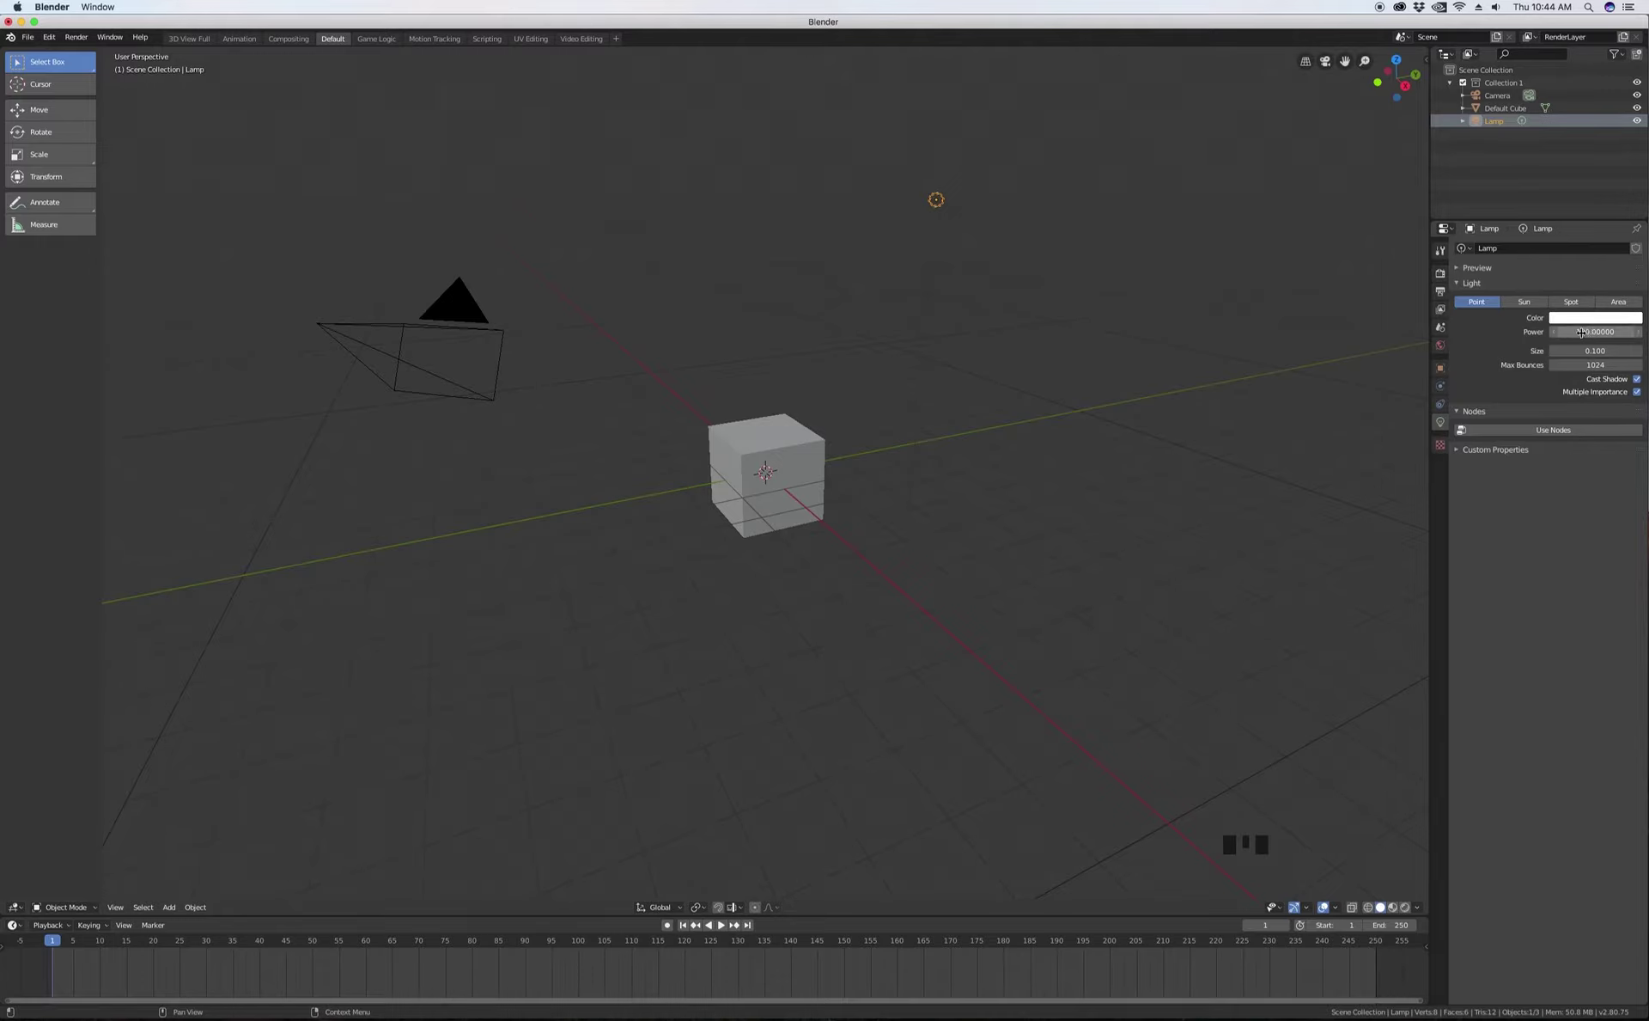
# - Switch the scene's render engine to Eevee, and set it back to Cycles
pyautogui.click(1441, 273)
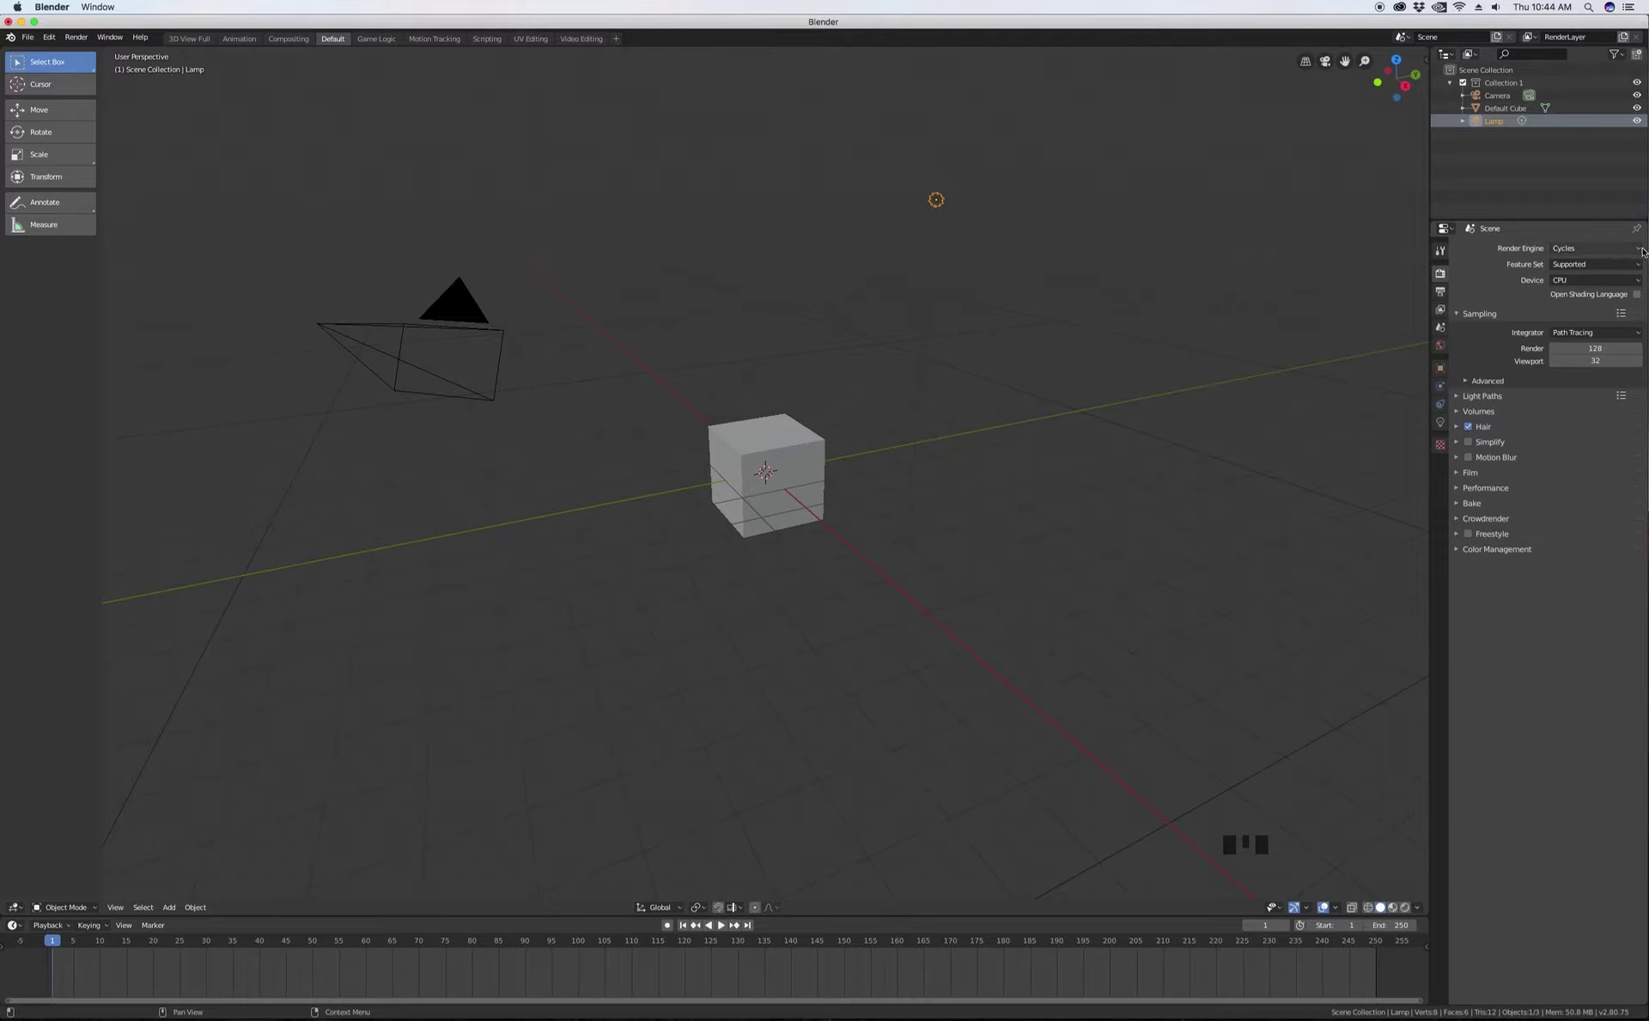
pyautogui.click(1642, 252)
pyautogui.click(1579, 267)
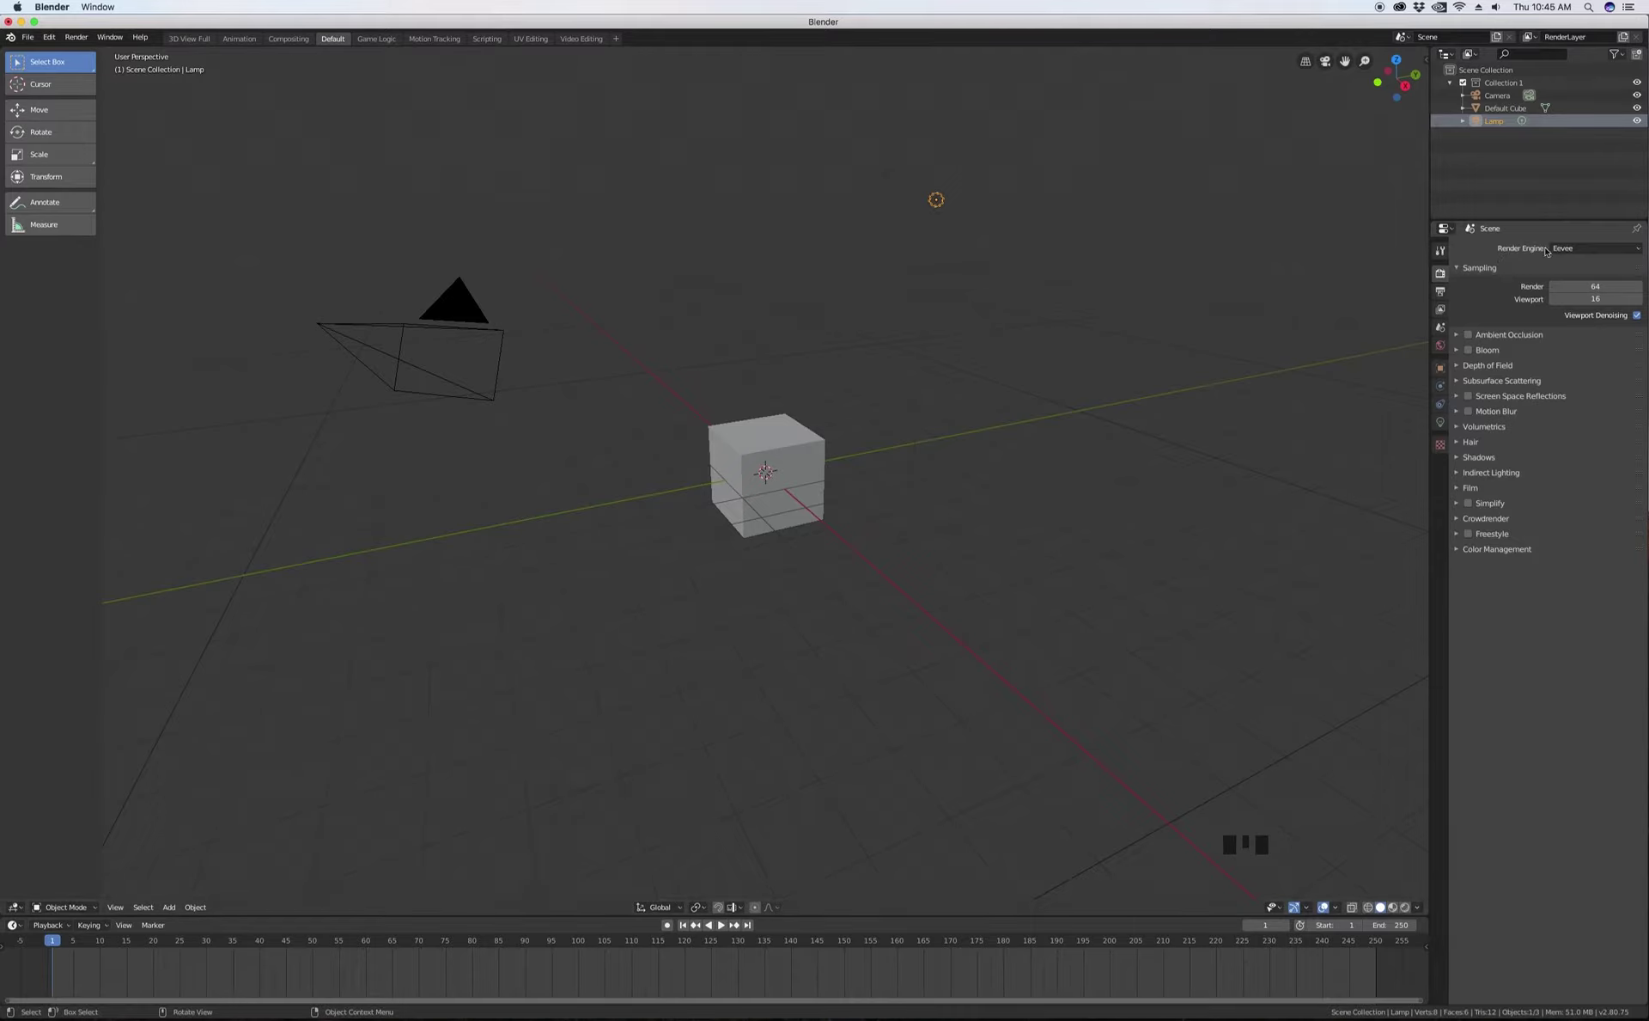
pyautogui.click(1627, 249)
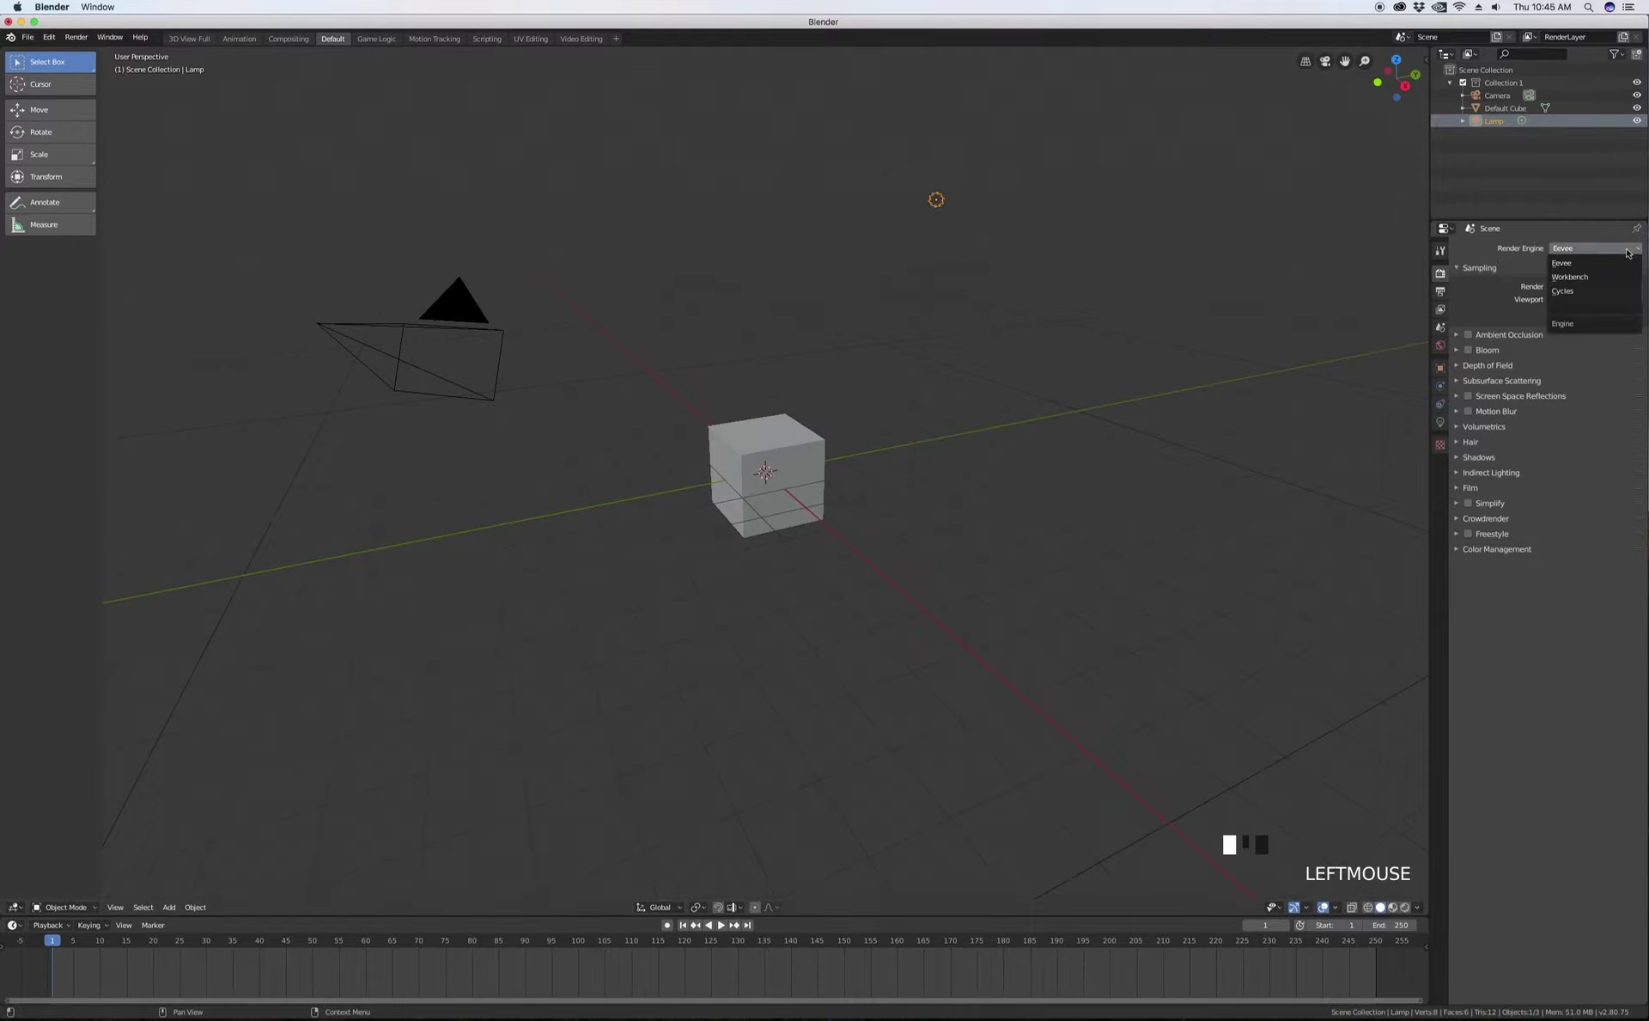
pyautogui.click(1566, 292)
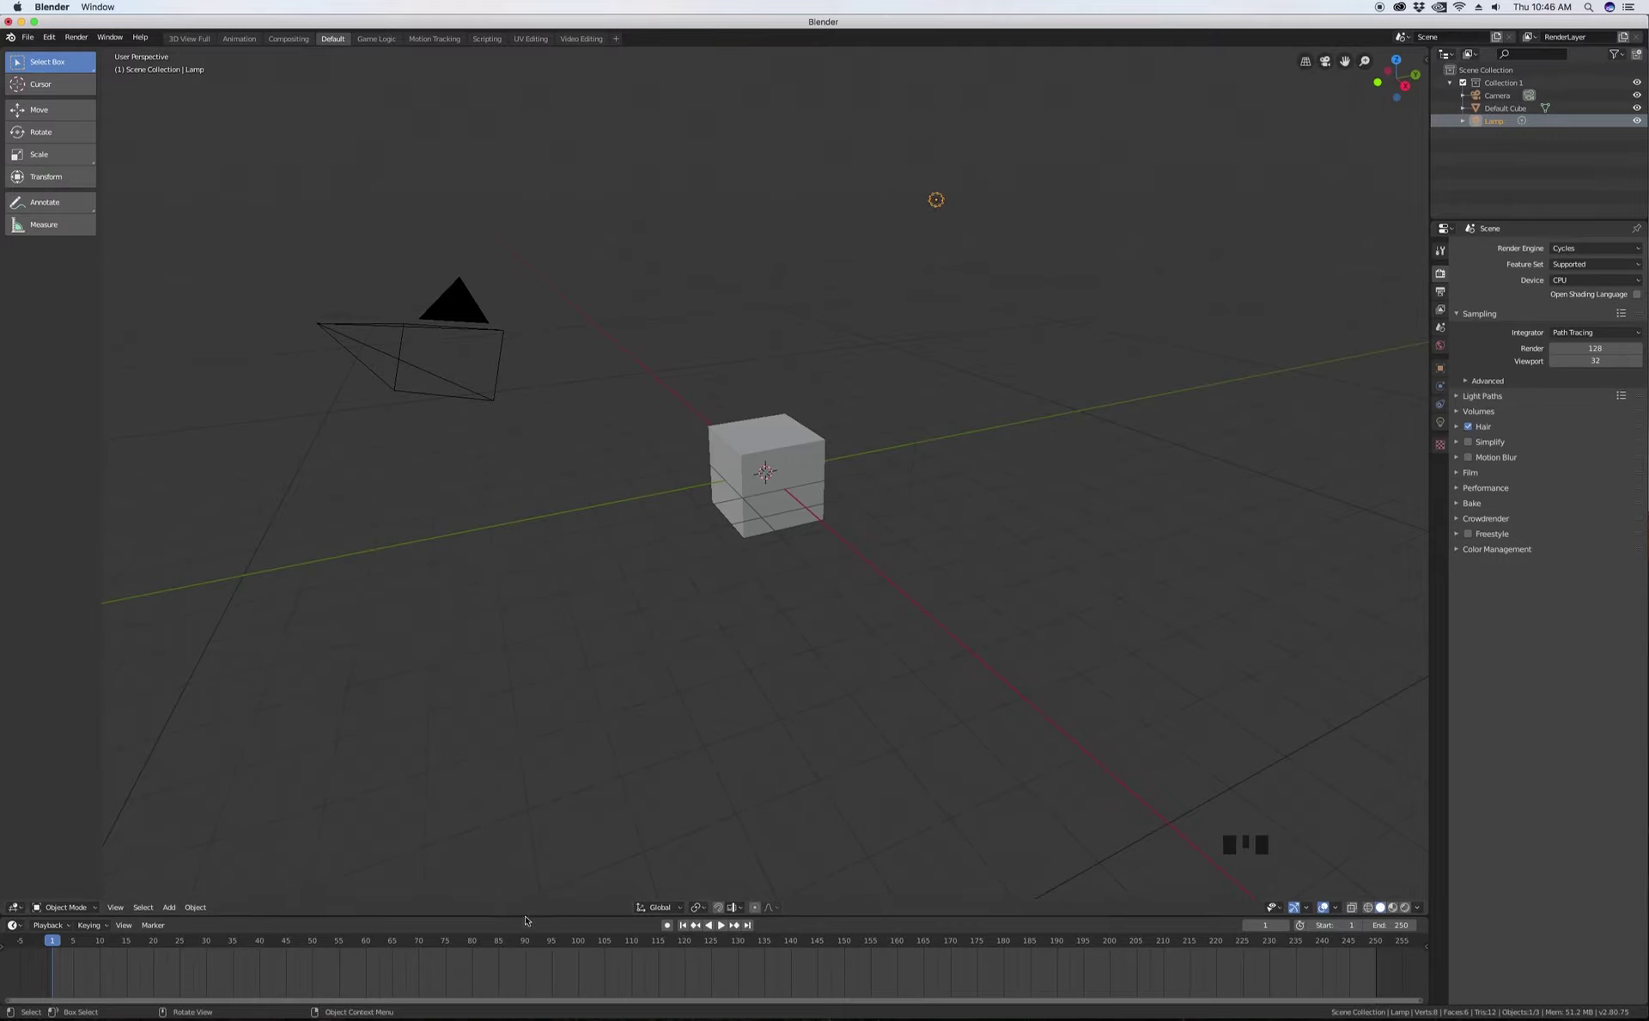
# - Enlarge the timeline area and swap the editor types, making the upper area a Timeline and the lower area a 3D Viewport
pyautogui.moveTo(517, 899); pyautogui.dragTo(520, 211)
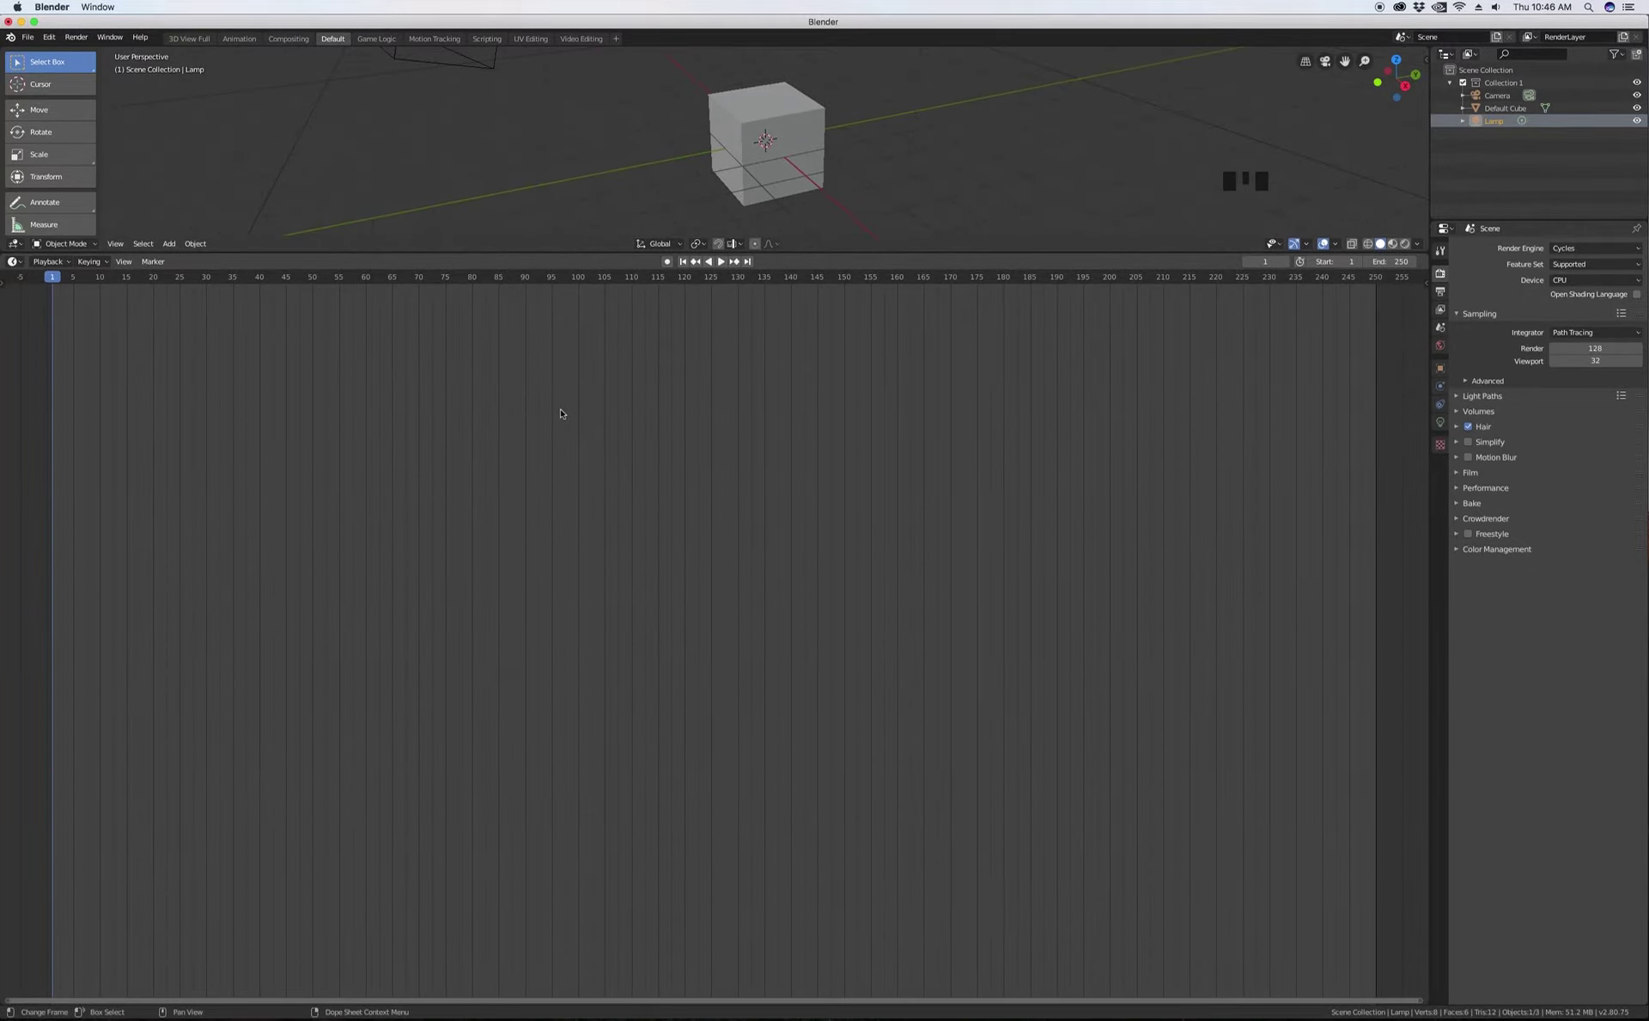
pyautogui.moveTo(494, 252); pyautogui.dragTo(499, 182)
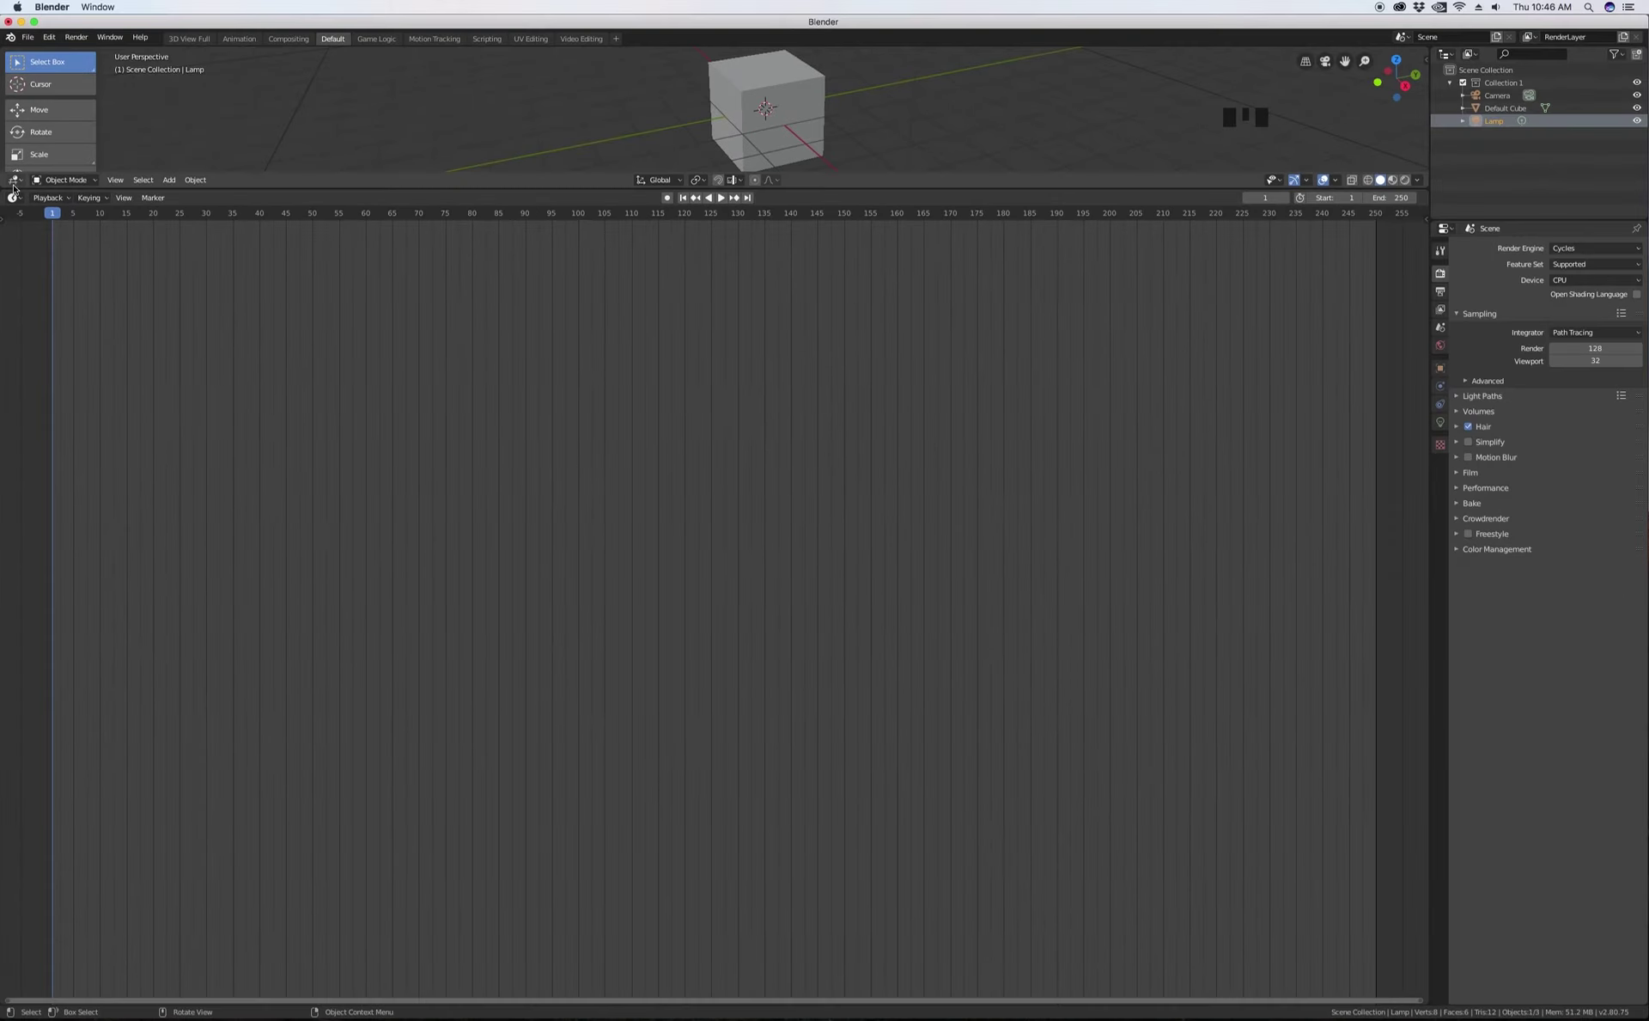
pyautogui.click(17, 183)
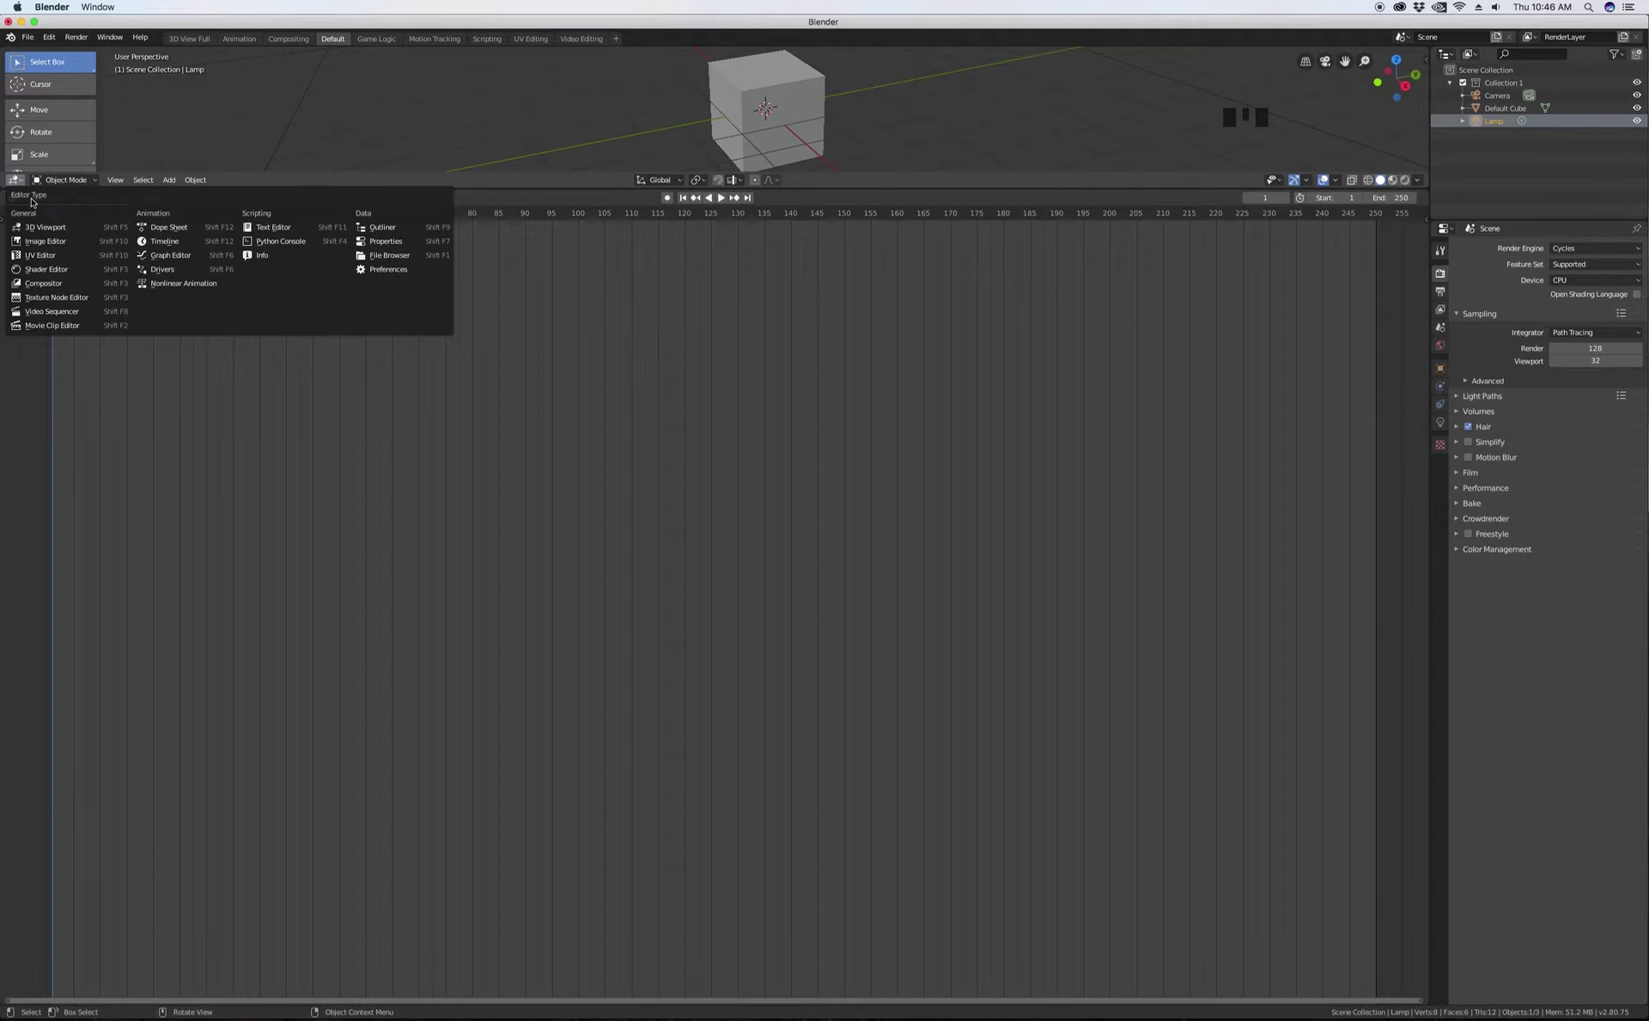
pyautogui.click(164, 241)
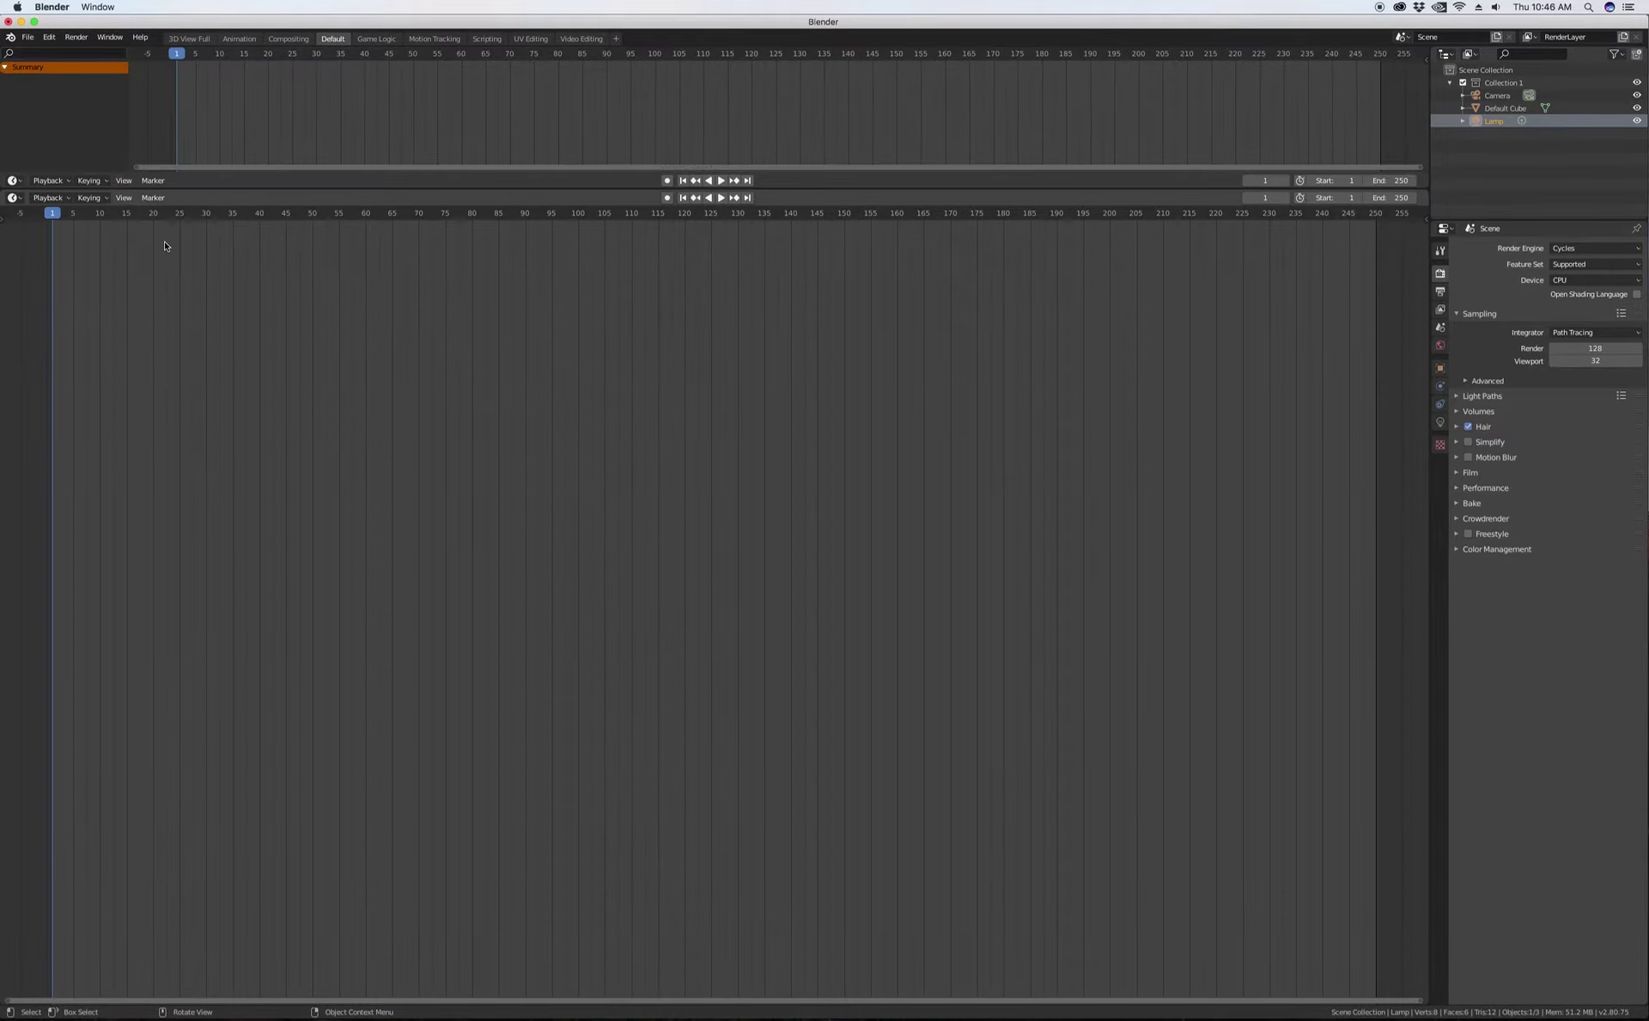
pyautogui.click(14, 199)
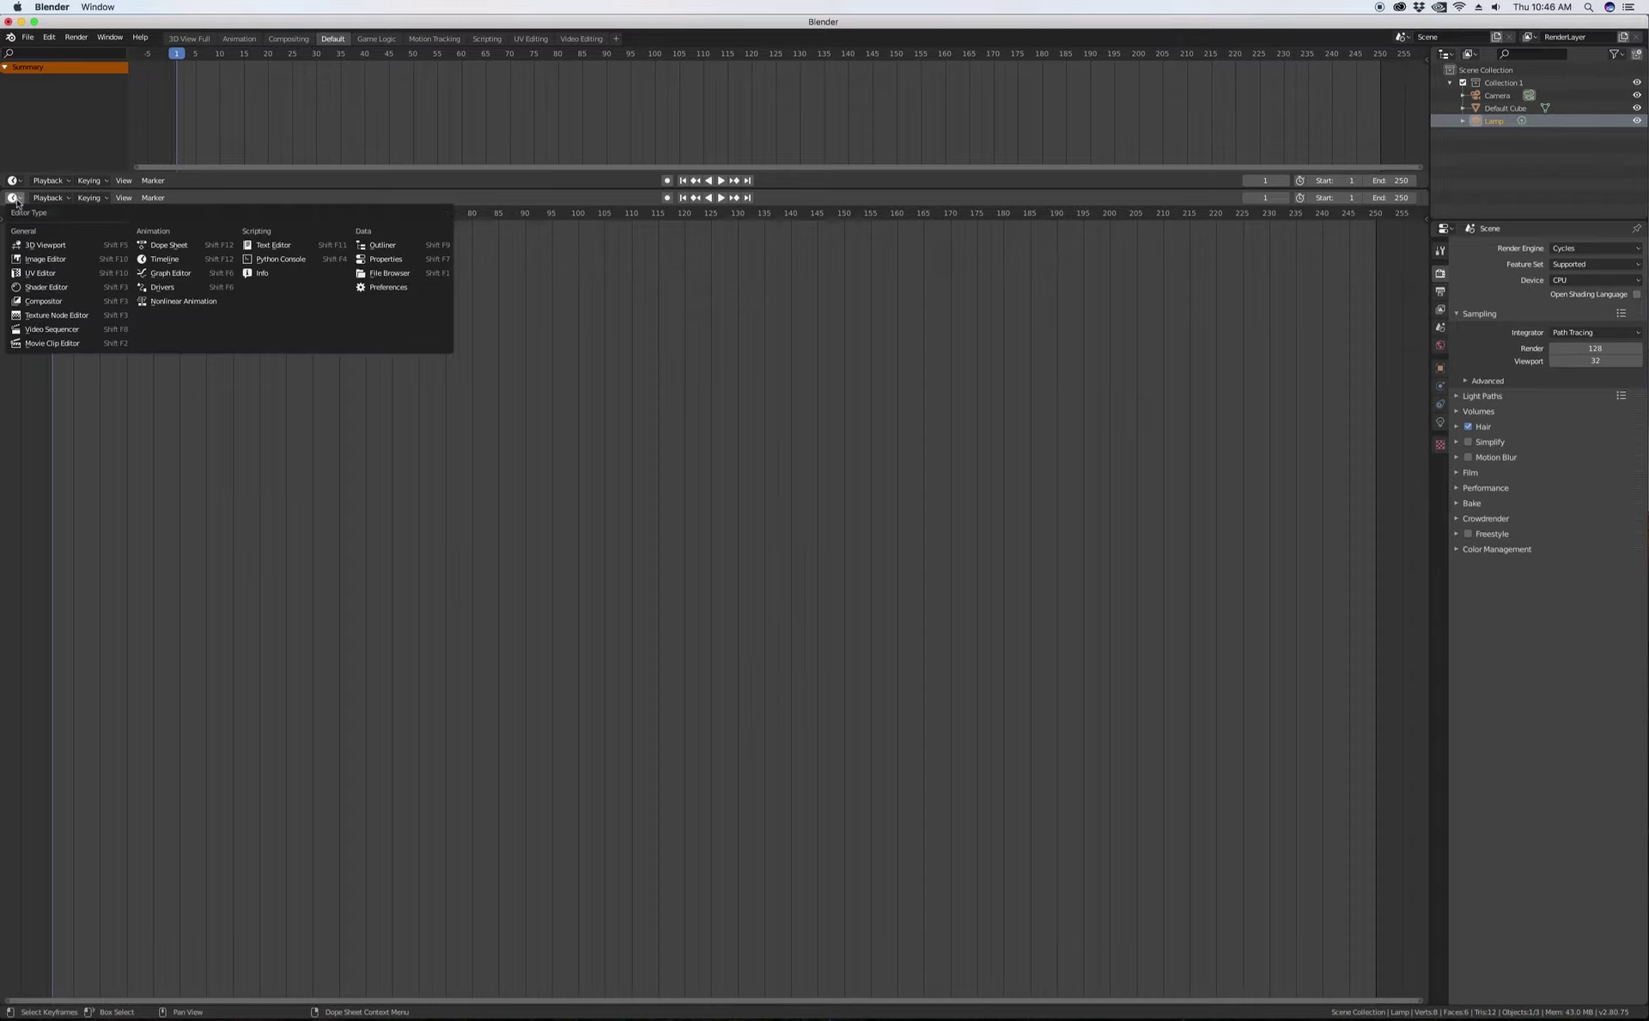
pyautogui.click(45, 247)
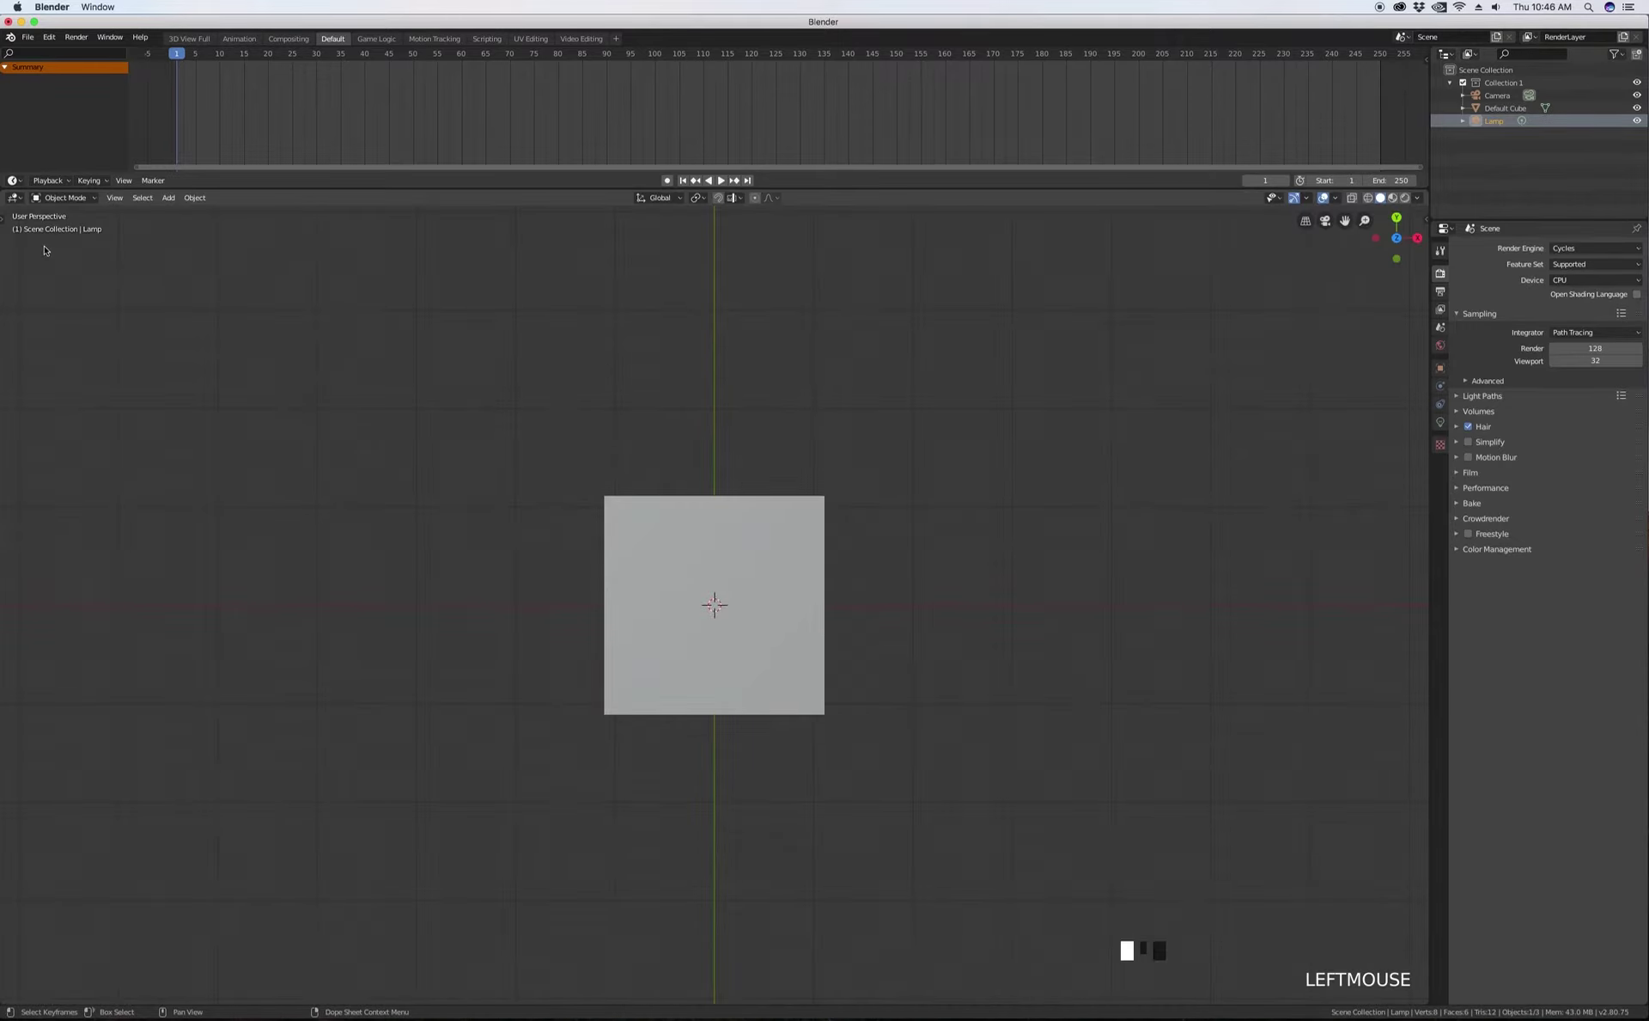
pyautogui.moveTo(640, 564); pyautogui.dragTo(596, 497, button='middle')
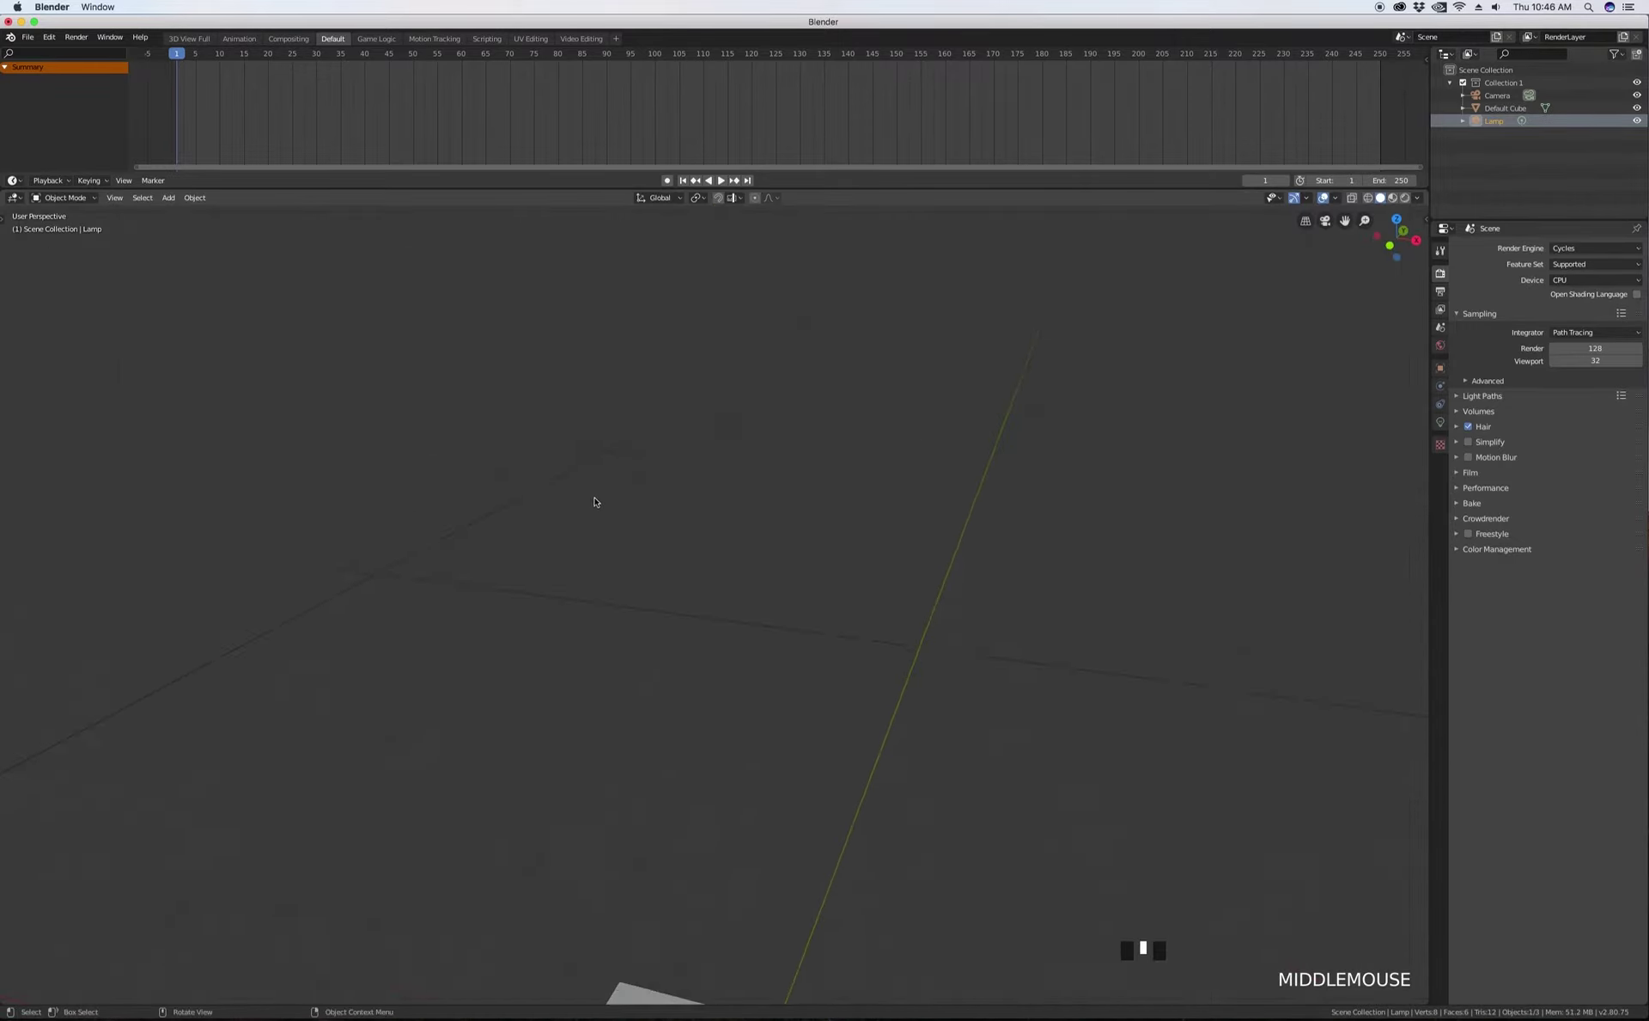
pyautogui.scroll(-7, 602, 523)
pyautogui.moveTo(605, 657); pyautogui.dragTo(732, 725, button='middle')
pyautogui.scroll(3, 730, 728)
pyautogui.scroll(-2, 730, 728)
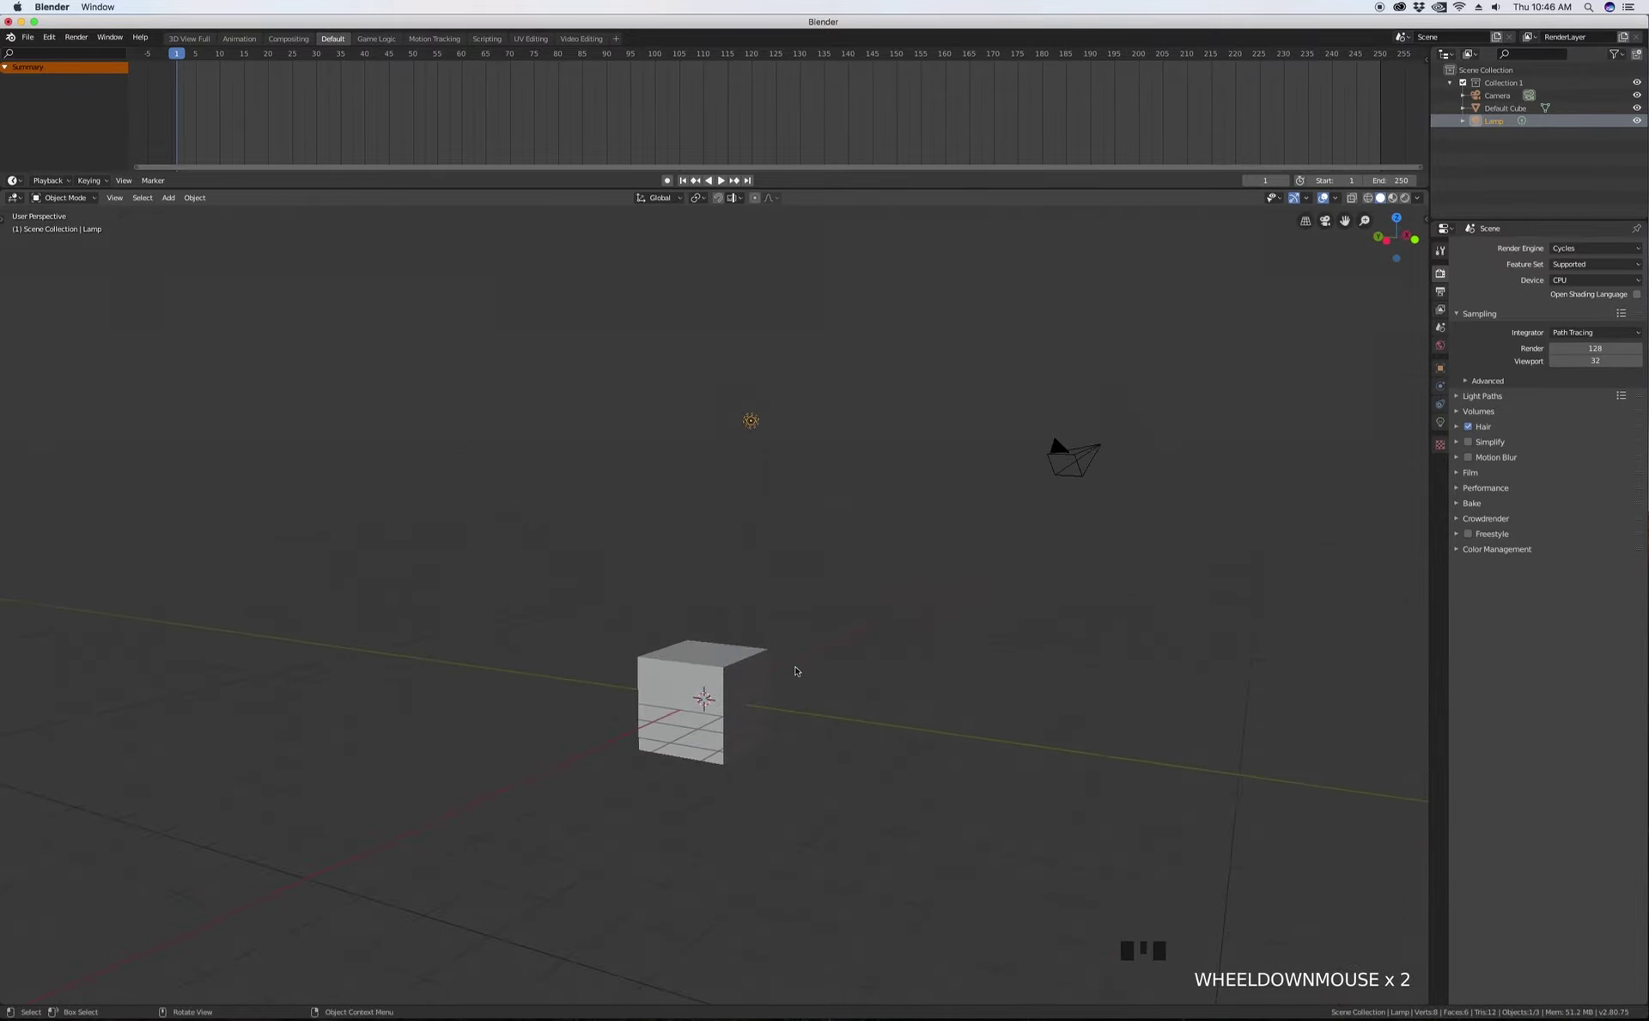
pyautogui.scroll(1, 869, 619)
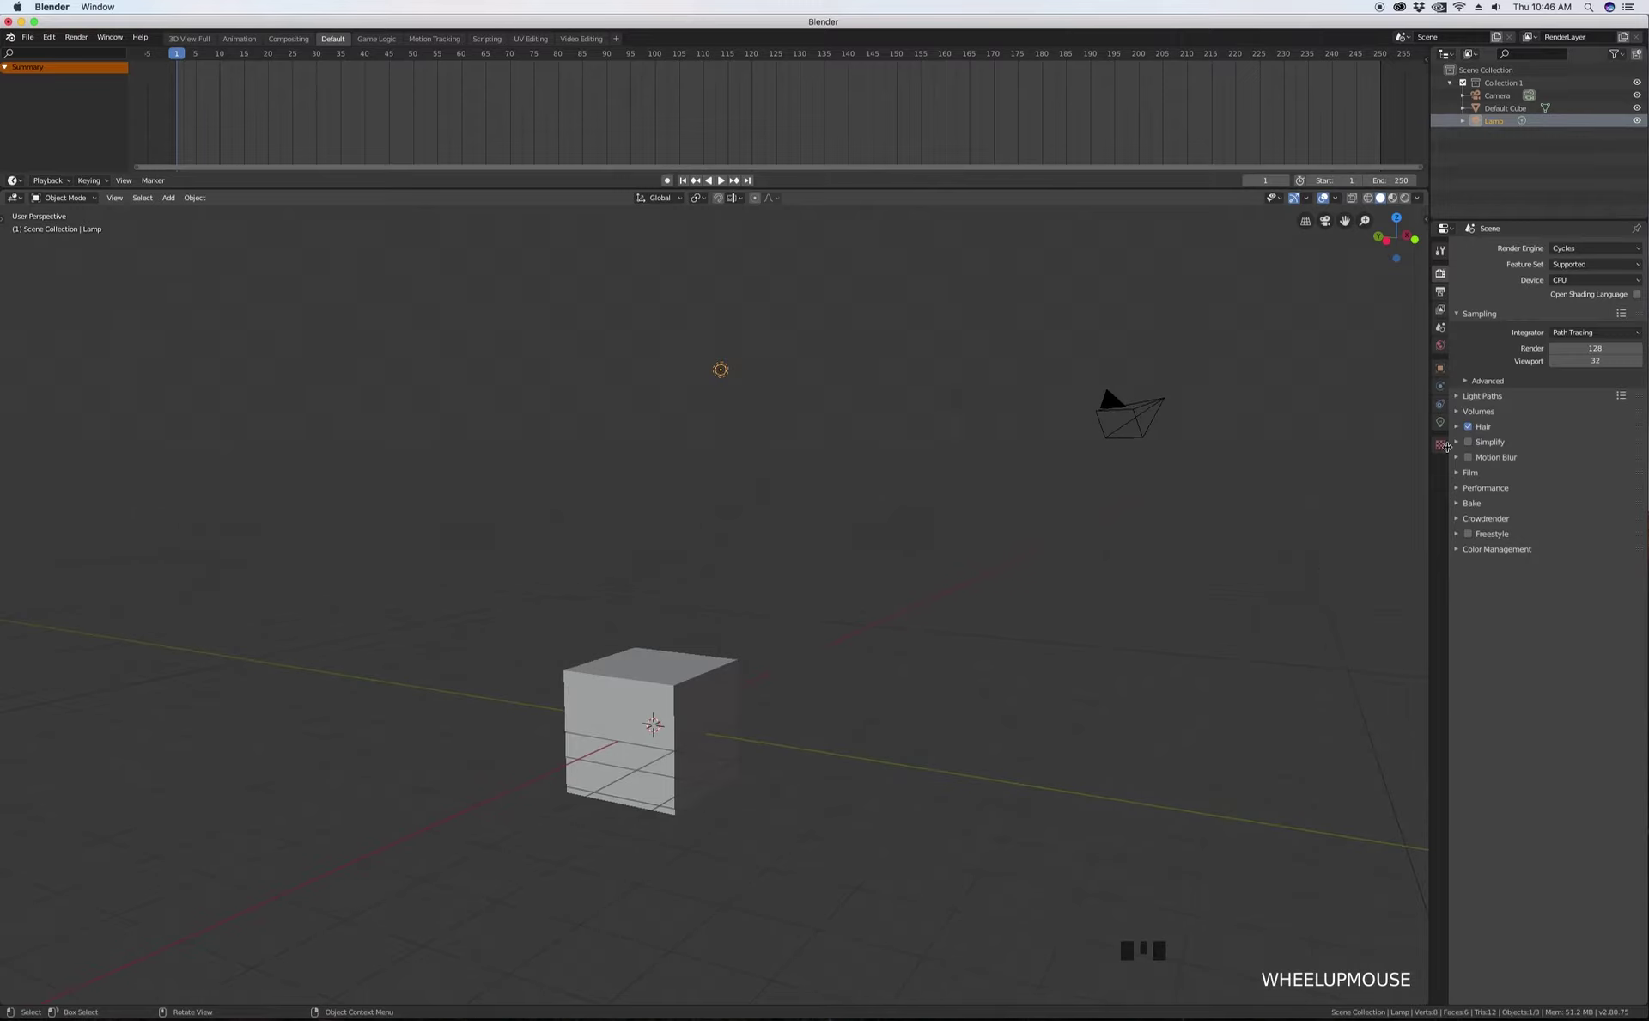
# - Turn the Outliner area into a 3D Viewport, and return it to the Outliner
pyautogui.click(1444, 55)
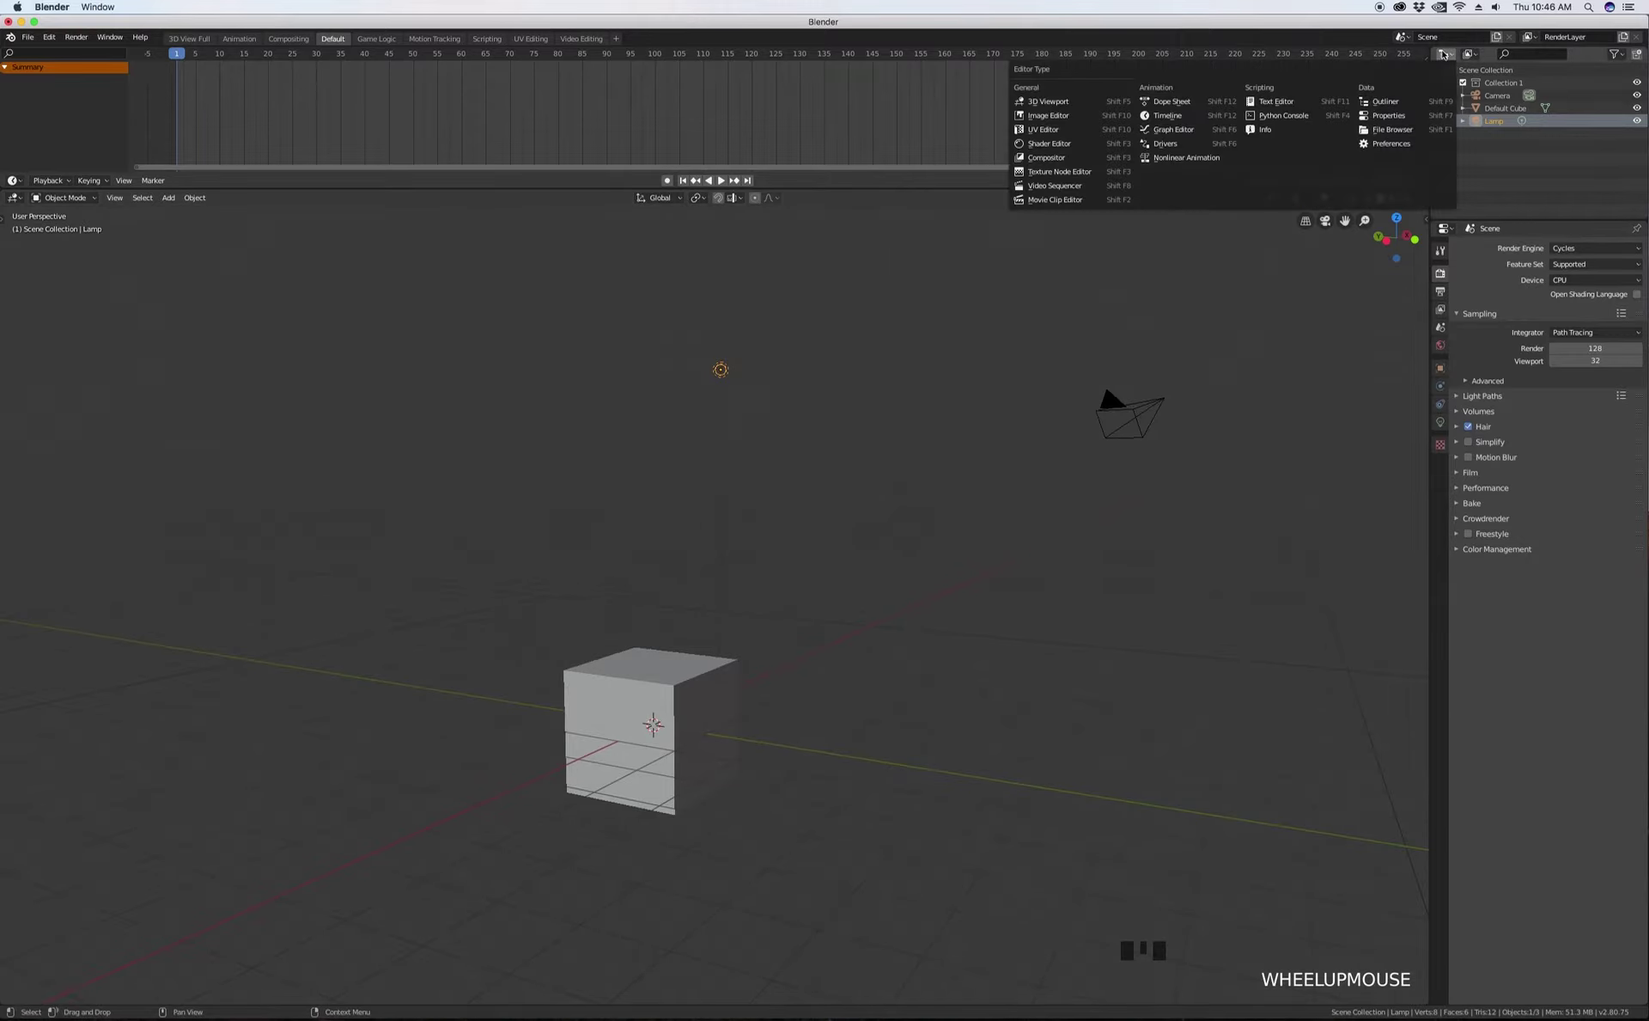
pyautogui.click(1048, 102)
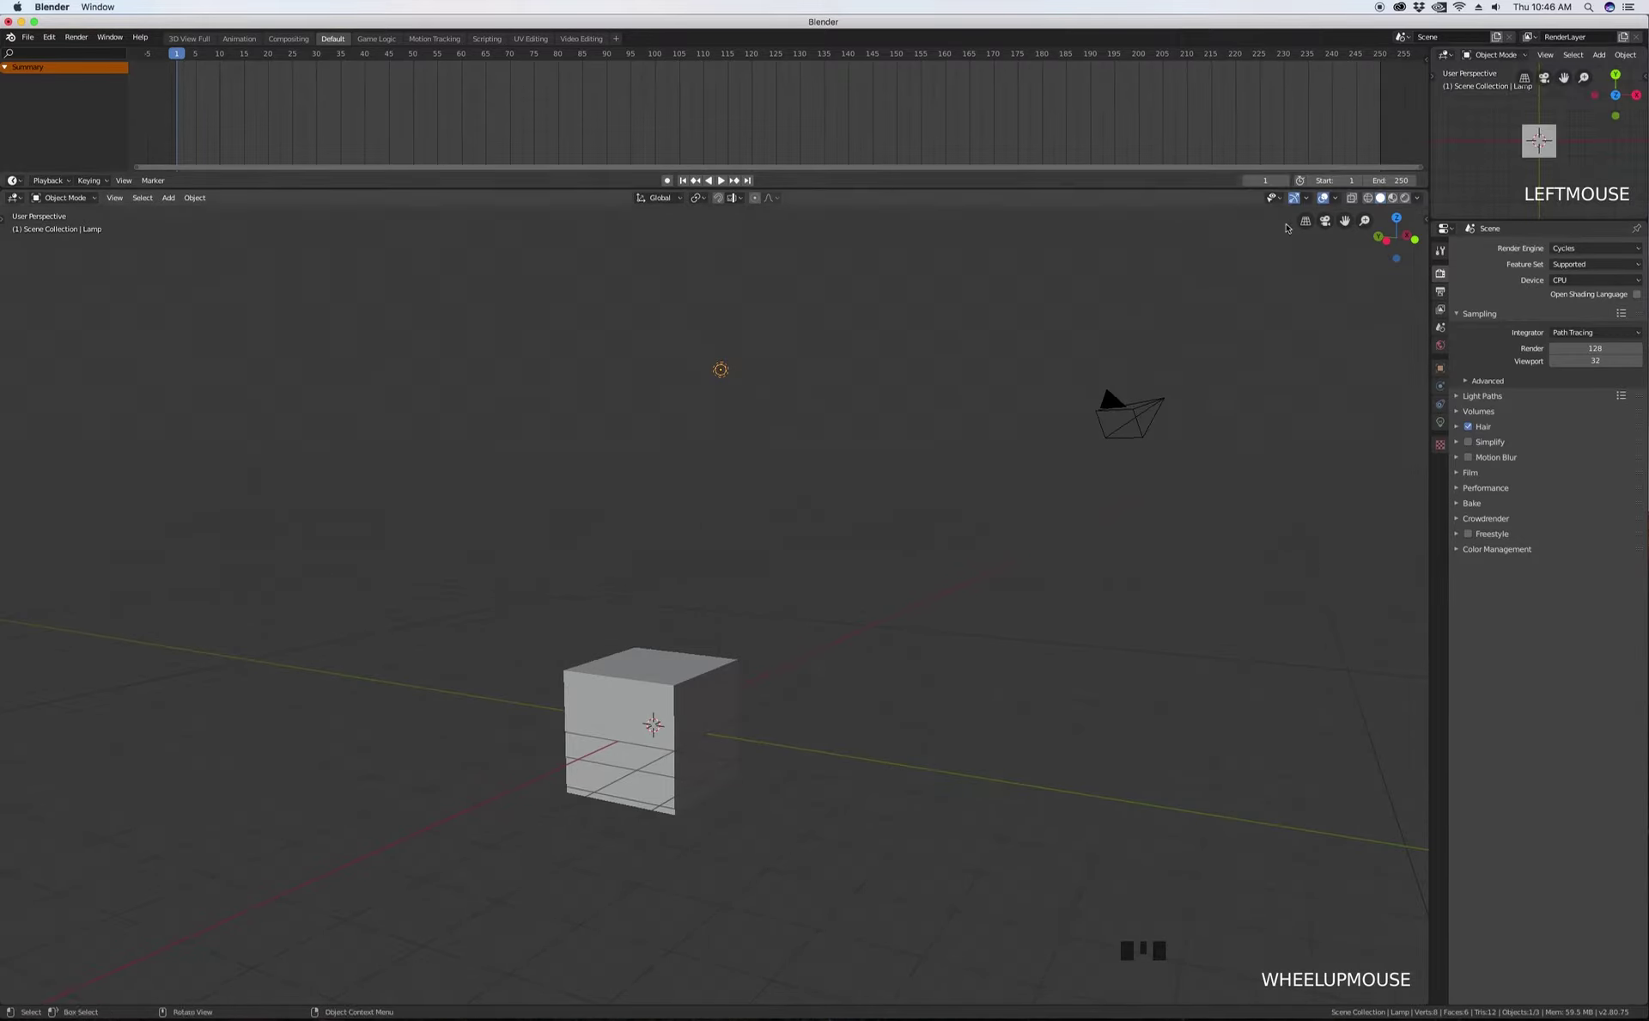
pyautogui.moveTo(1558, 183); pyautogui.dragTo(1558, 103, button='middle')
pyautogui.scroll(-6, 1557, 196)
pyautogui.scroll(2, 1557, 196)
pyautogui.moveTo(1557, 196); pyautogui.dragTo(1557, 200, button='middle')
pyautogui.scroll(3, 1557, 199)
pyautogui.scroll(-2, 1557, 201)
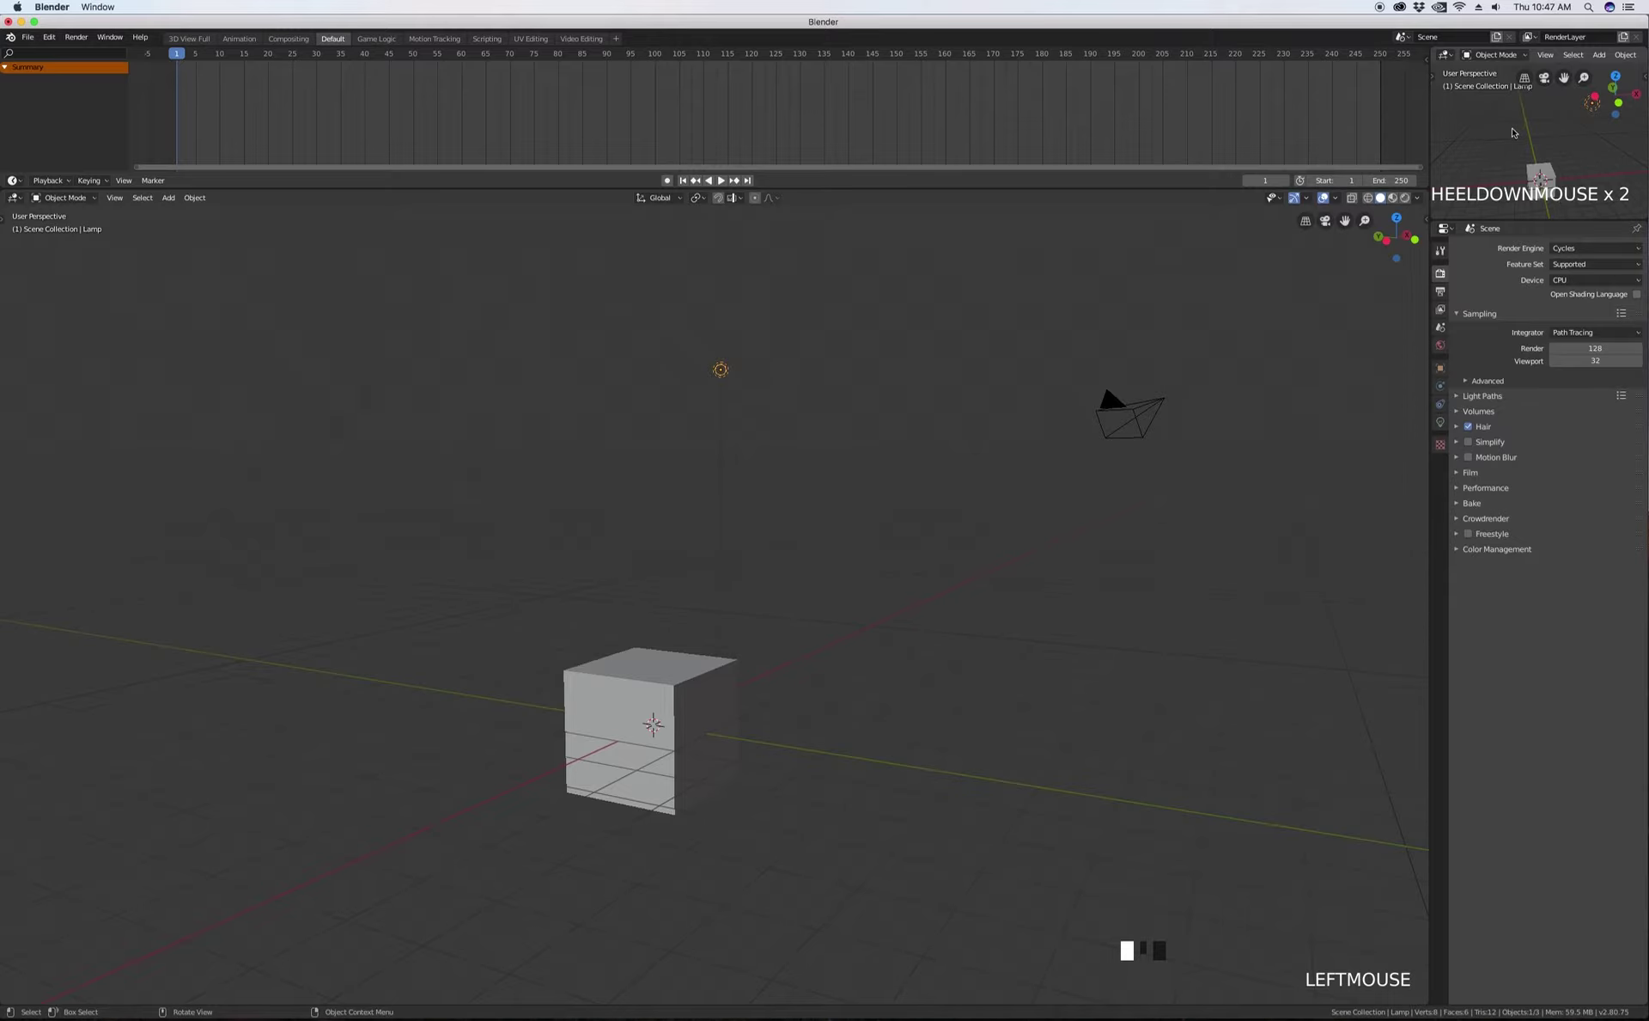
pyautogui.click(1447, 55)
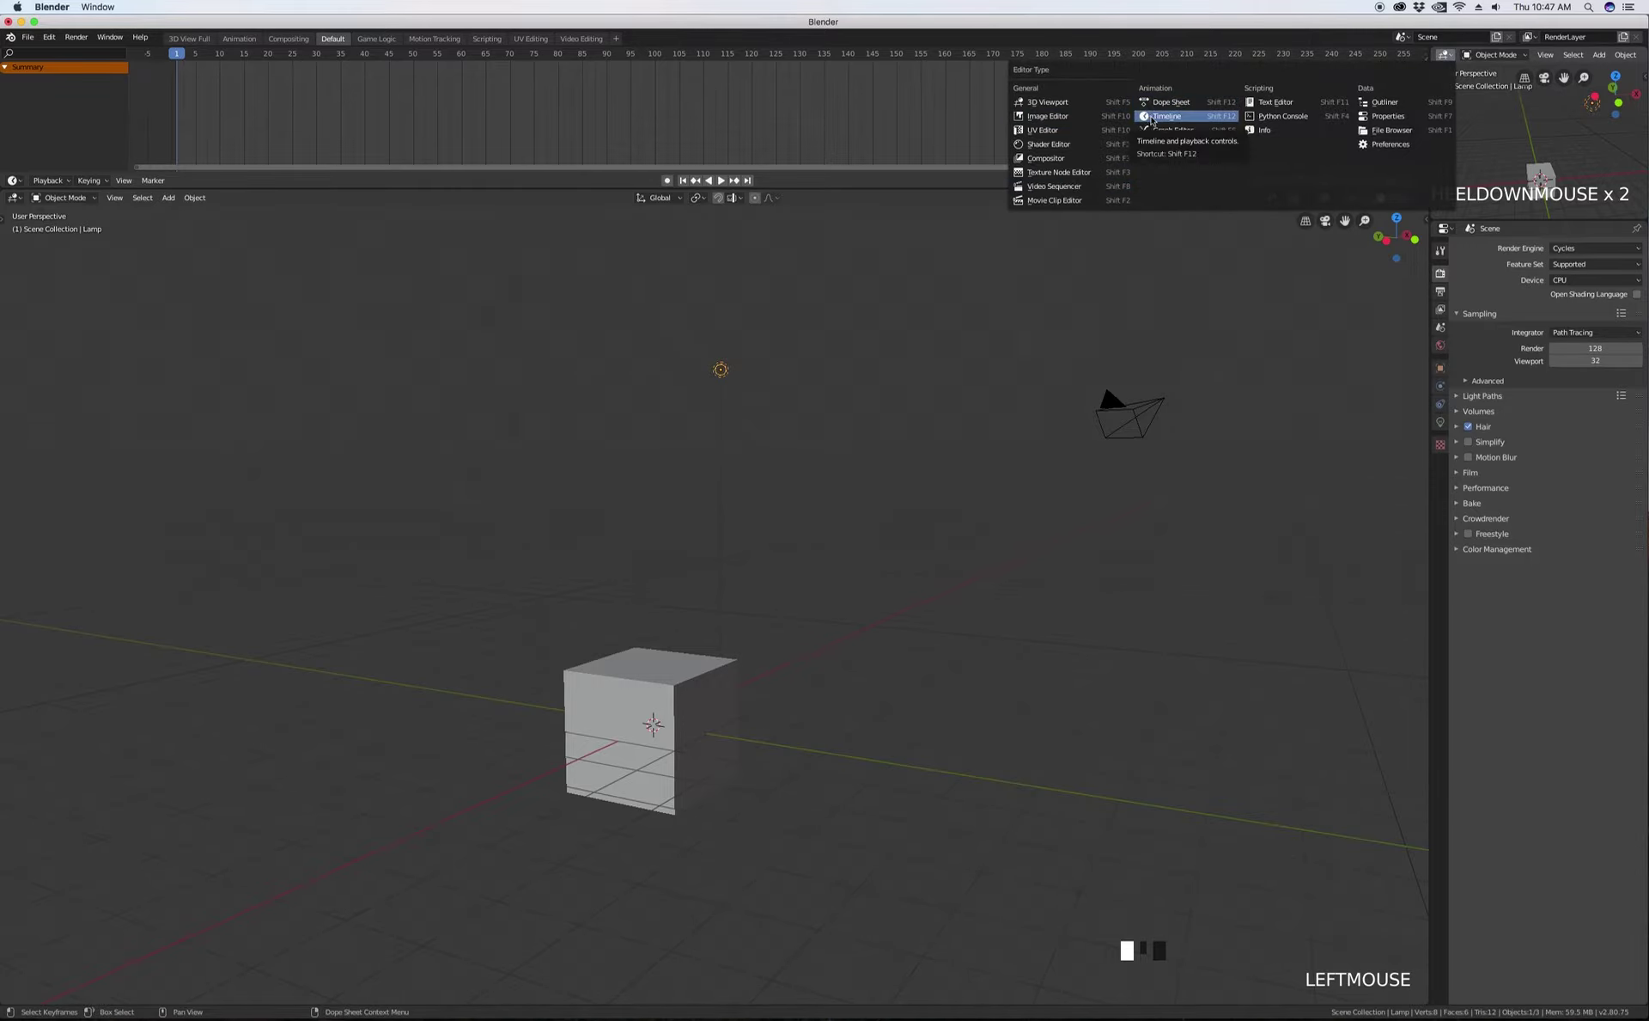
pyautogui.click(1377, 104)
# - Restore the large 3D Viewport above a narrow Timeline by resizing the areas and resetting their editor types
pyautogui.moveTo(261, 188); pyautogui.dragTo(19, 942)
pyautogui.click(13, 937)
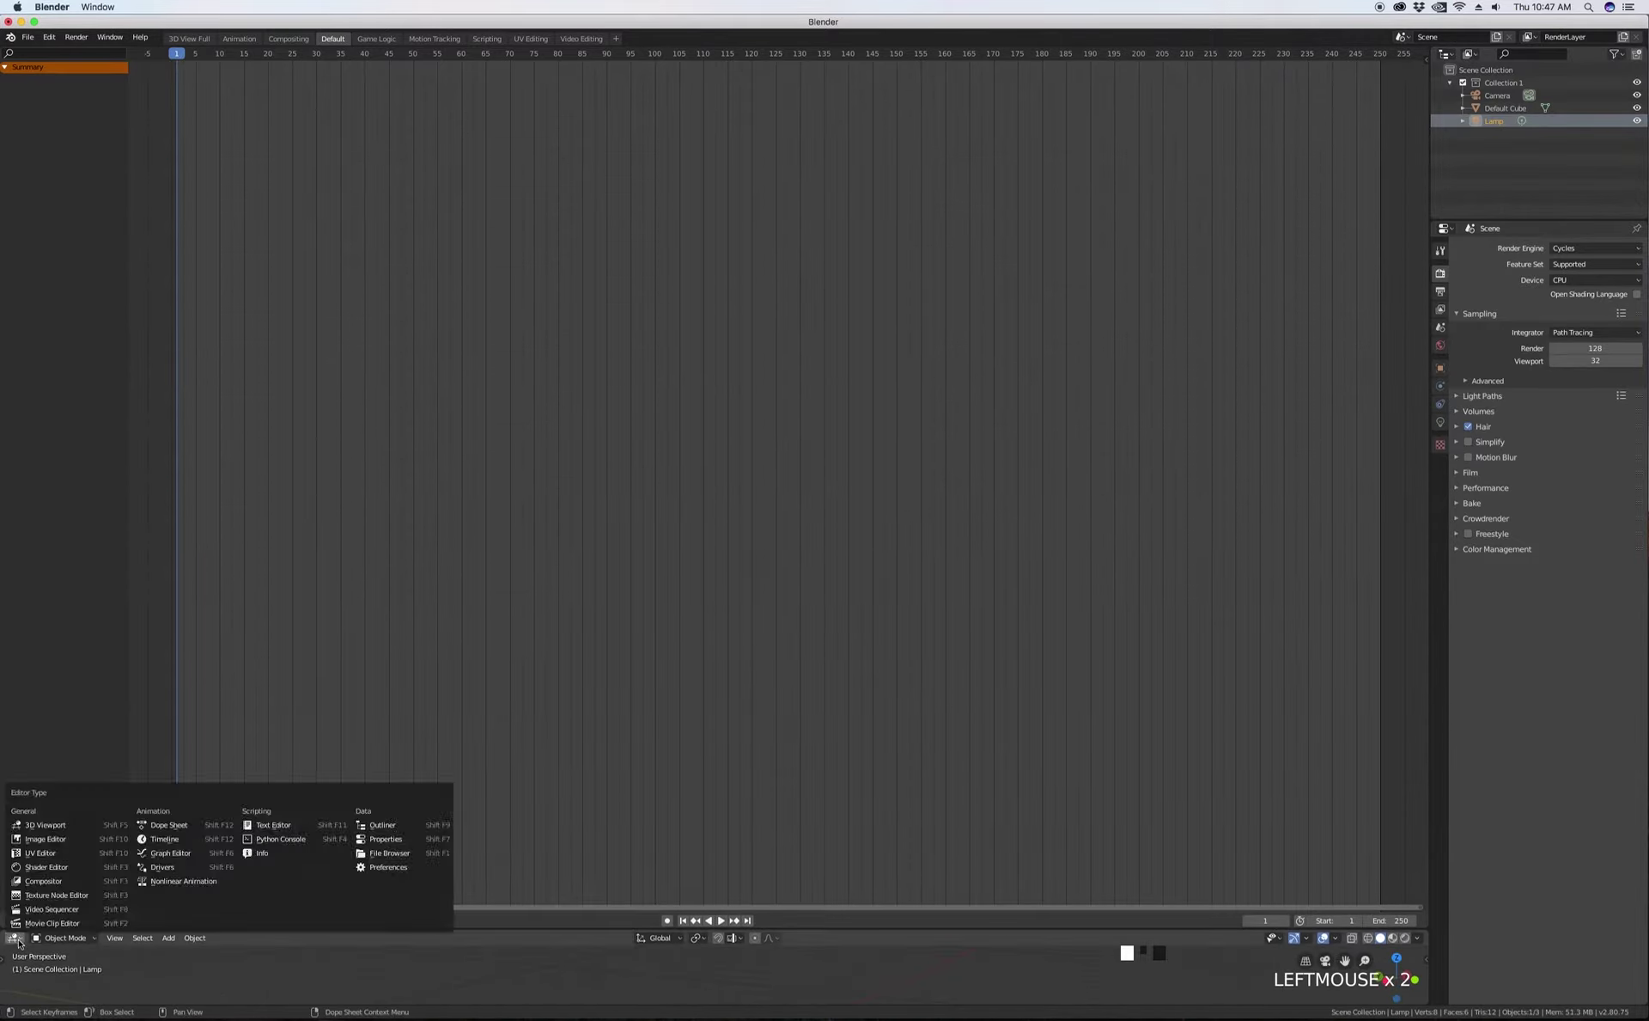
pyautogui.click(181, 840)
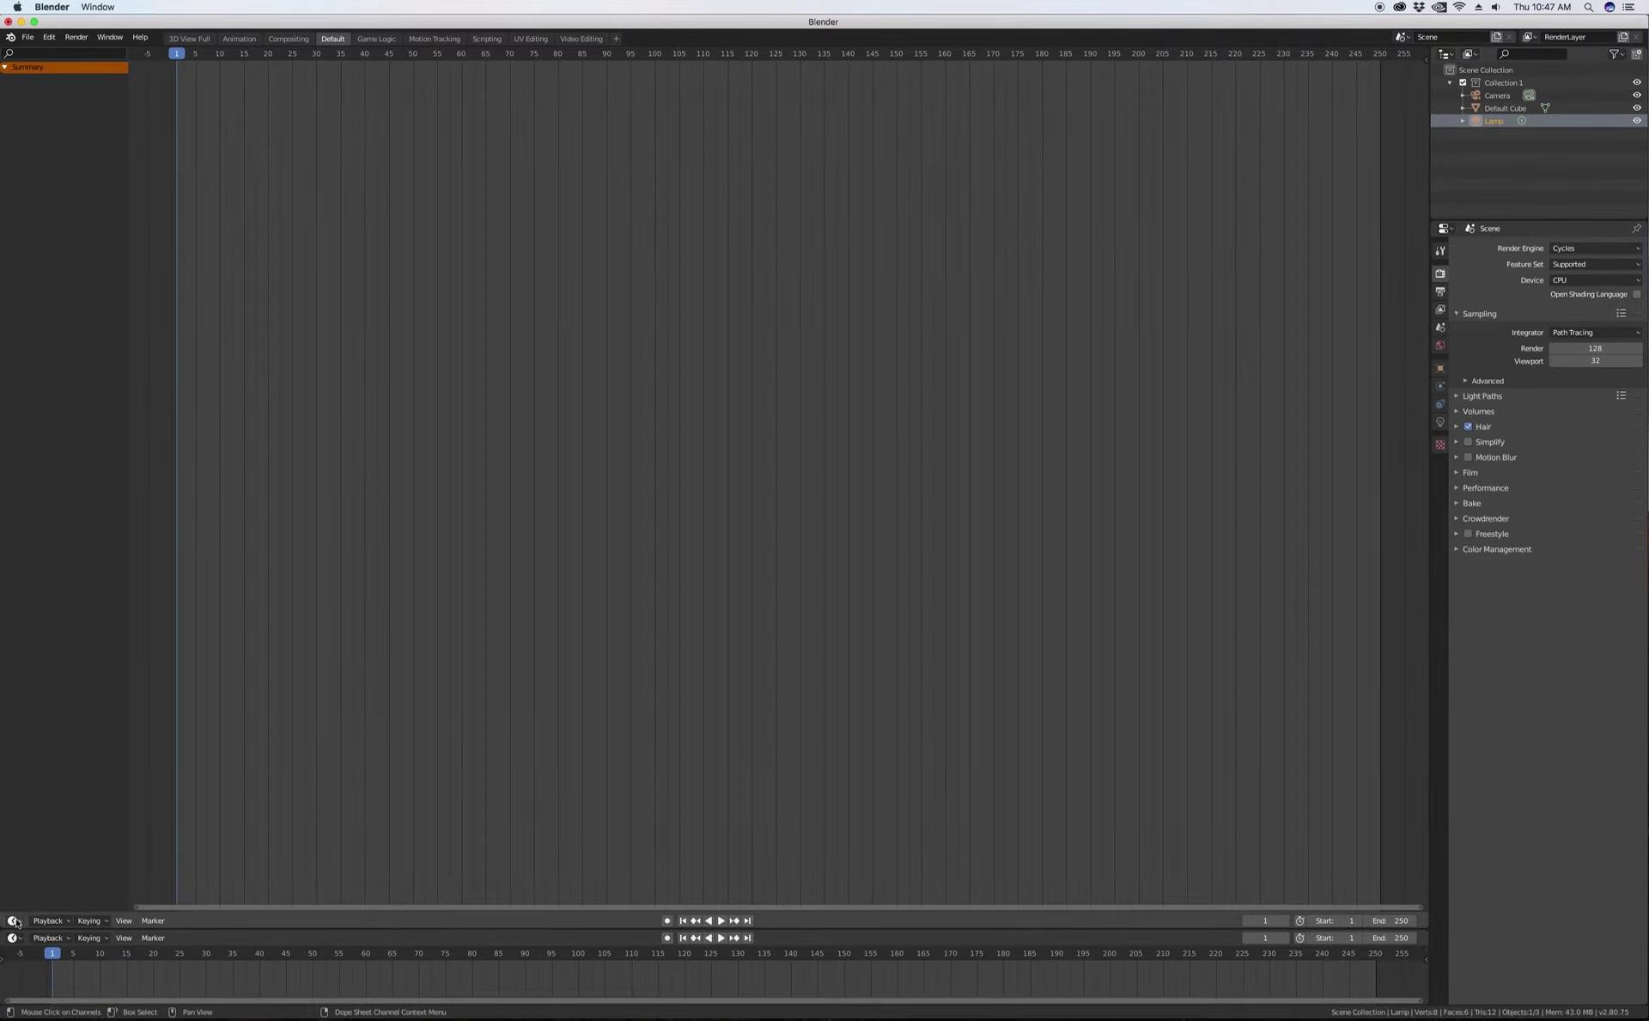
pyautogui.click(12, 921)
pyautogui.click(51, 810)
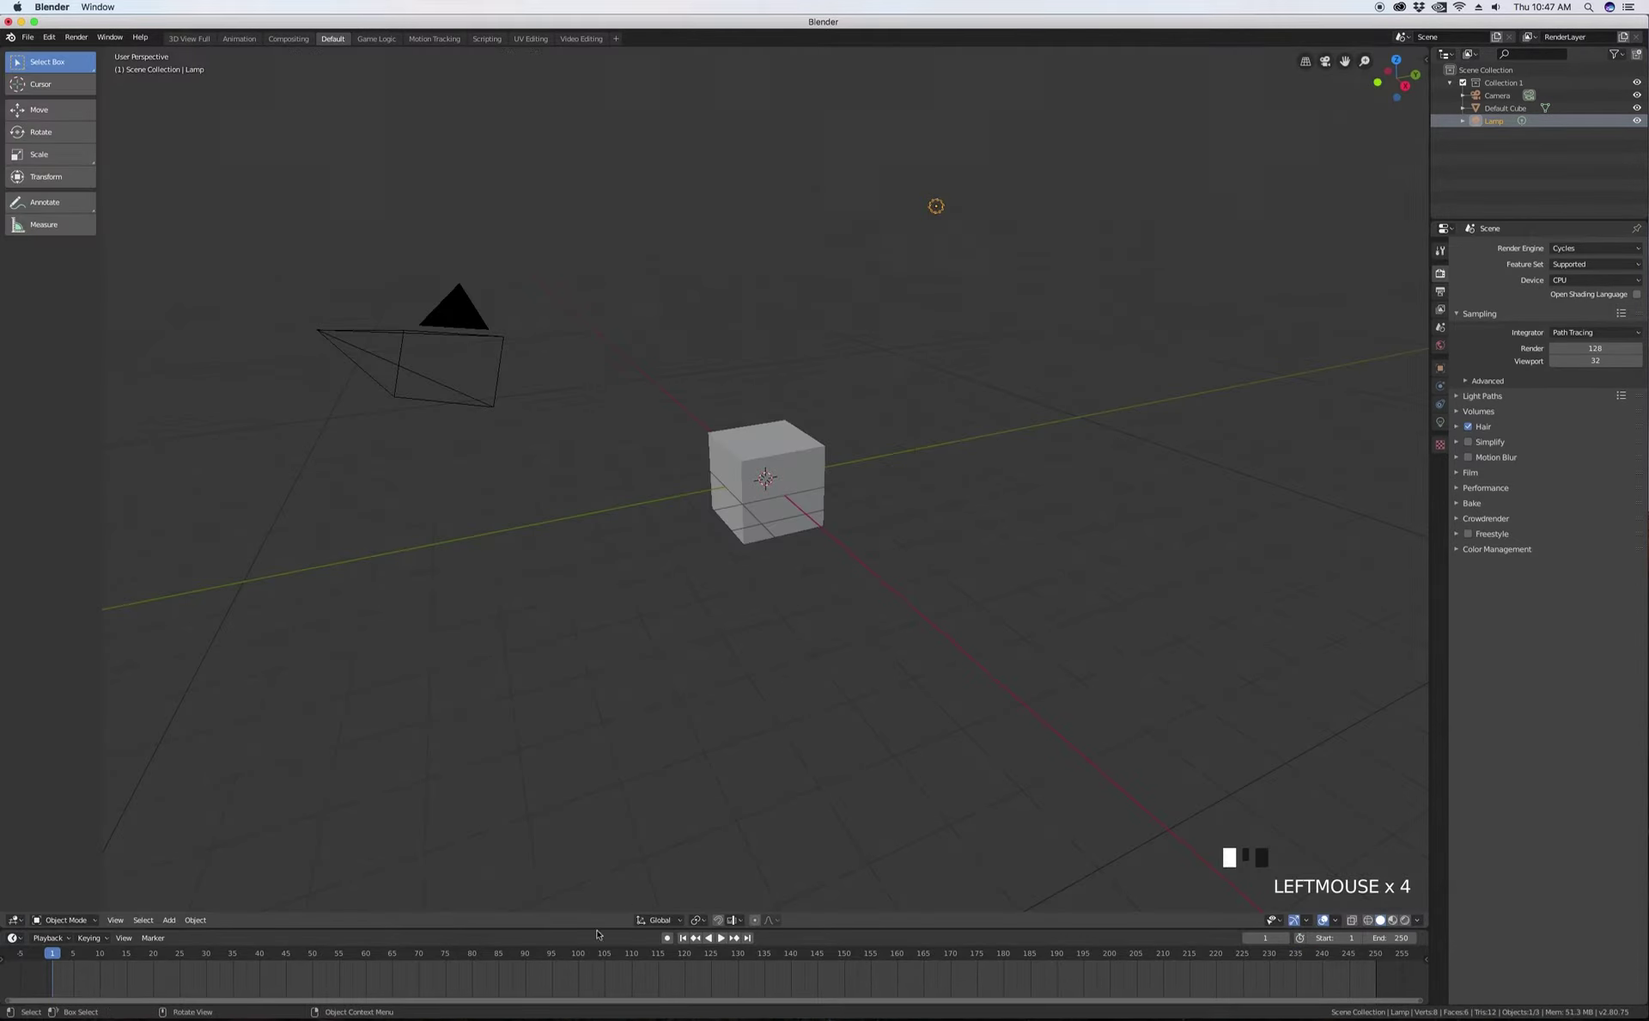
pyautogui.moveTo(592, 929); pyautogui.dragTo(592, 910)
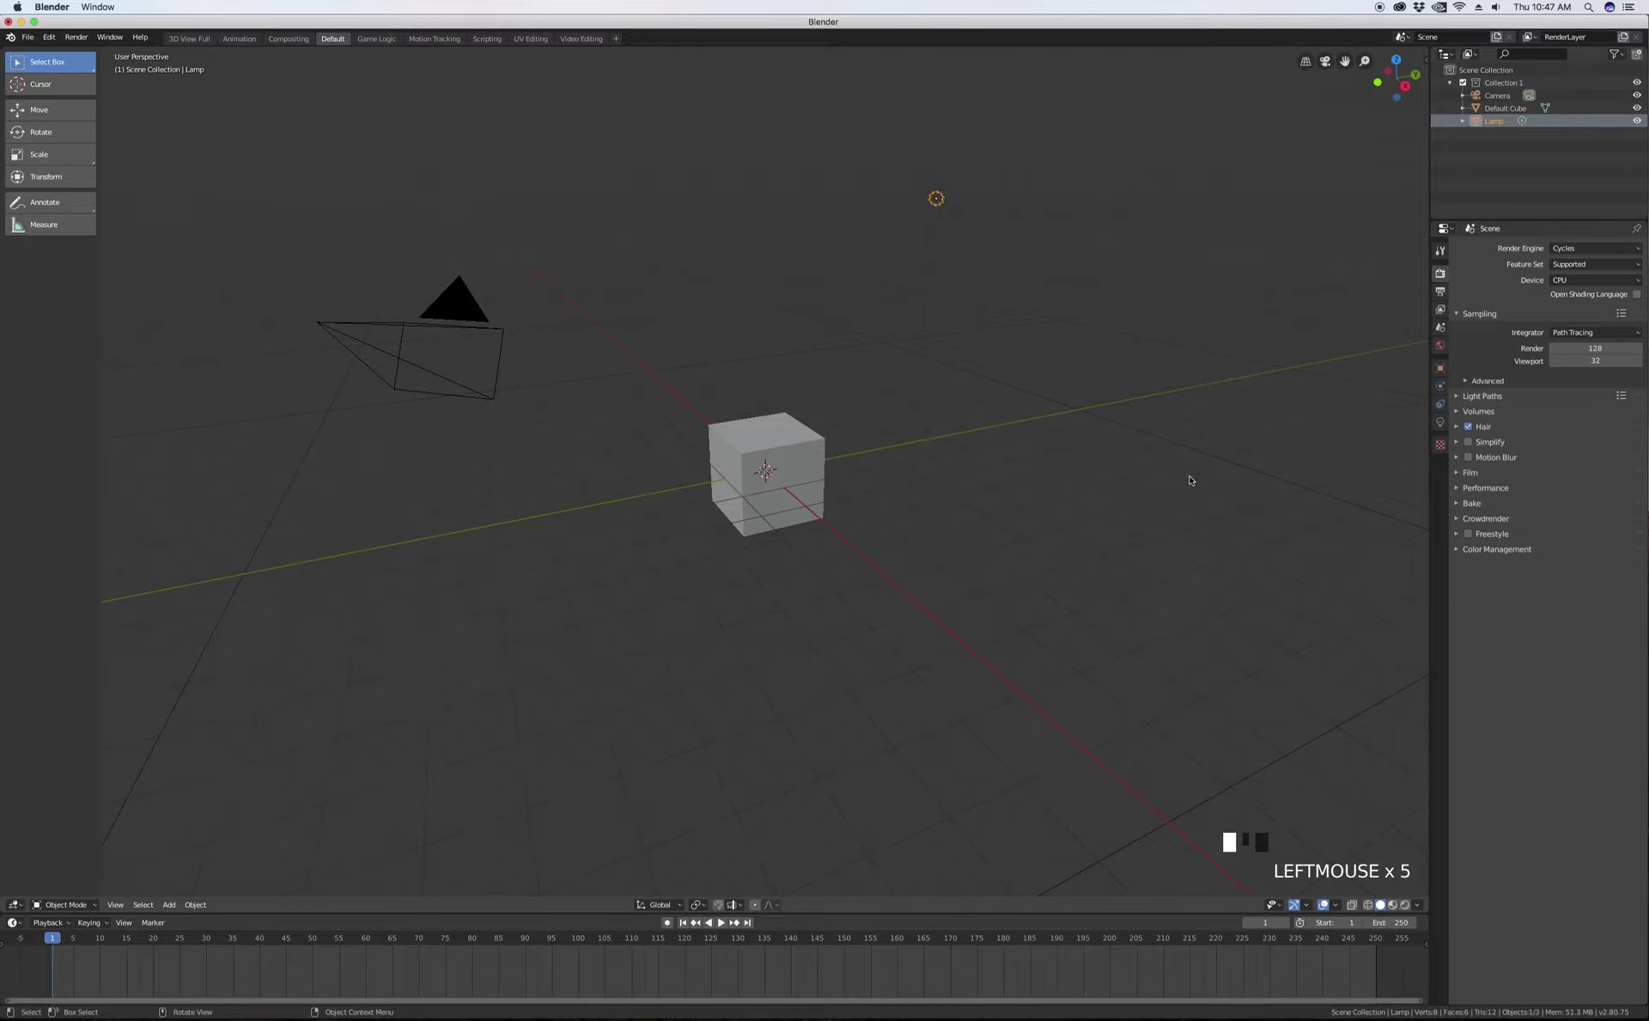
# - Split the 3D Viewport horizontally across its middle and change the upper half to the Graph Editor
pyautogui.rightClick(1428, 490)
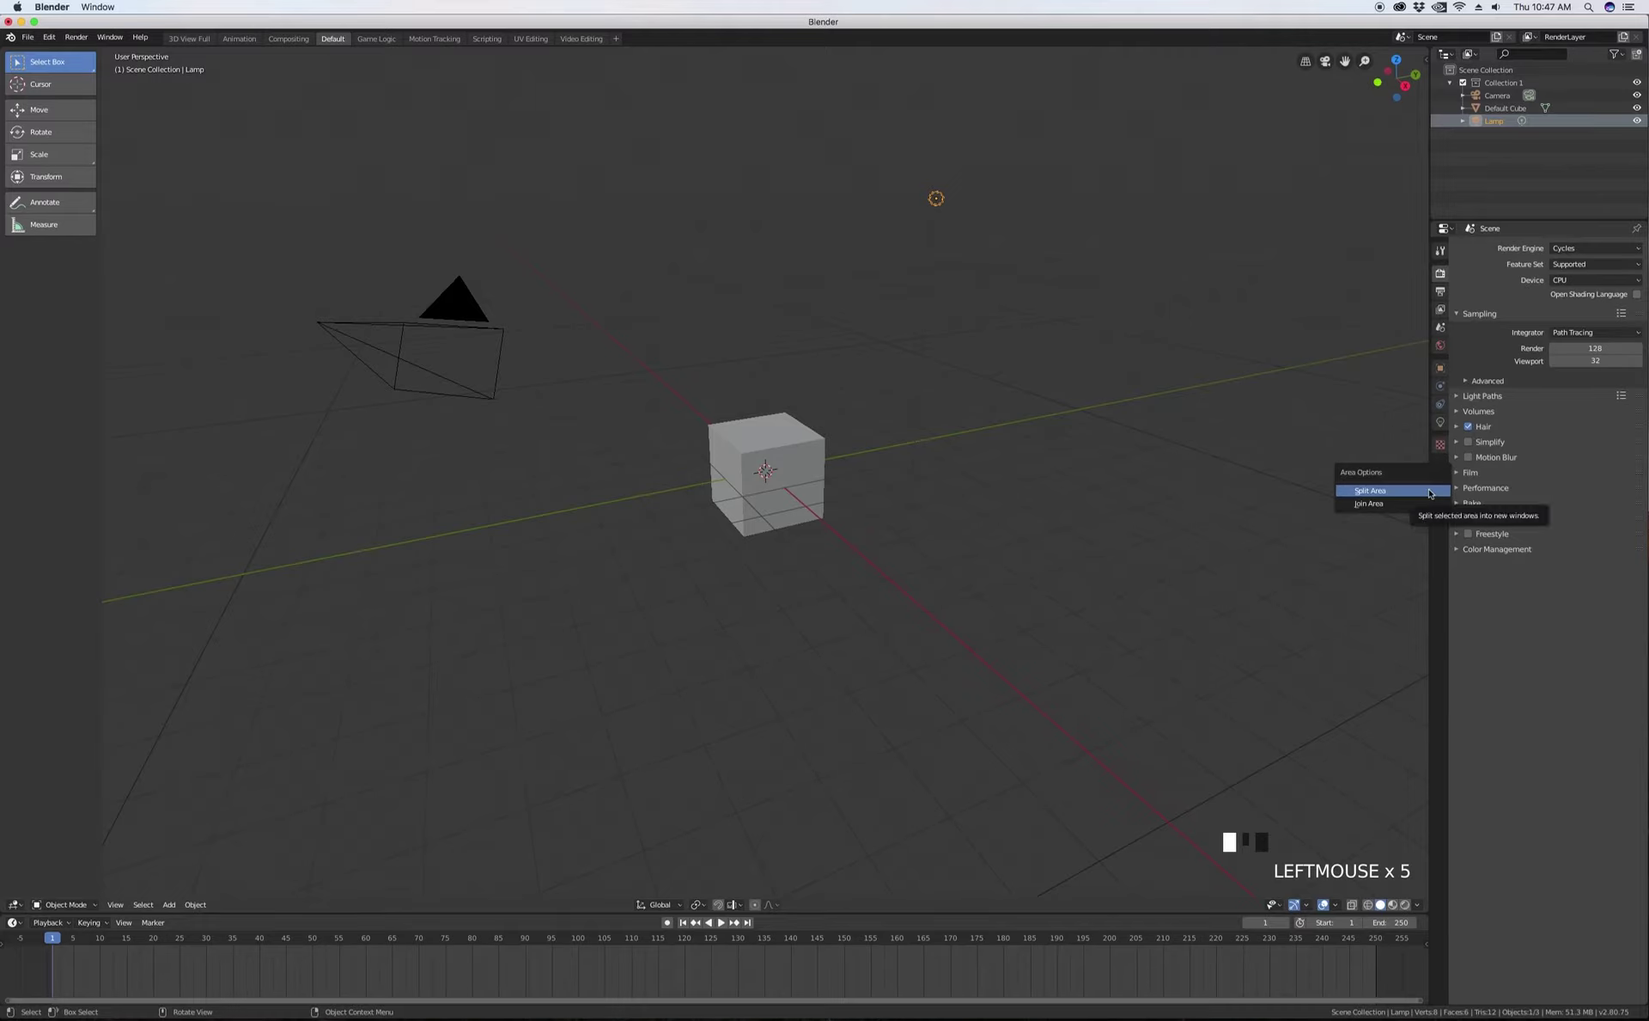
pyautogui.rightClick(1375, 496)
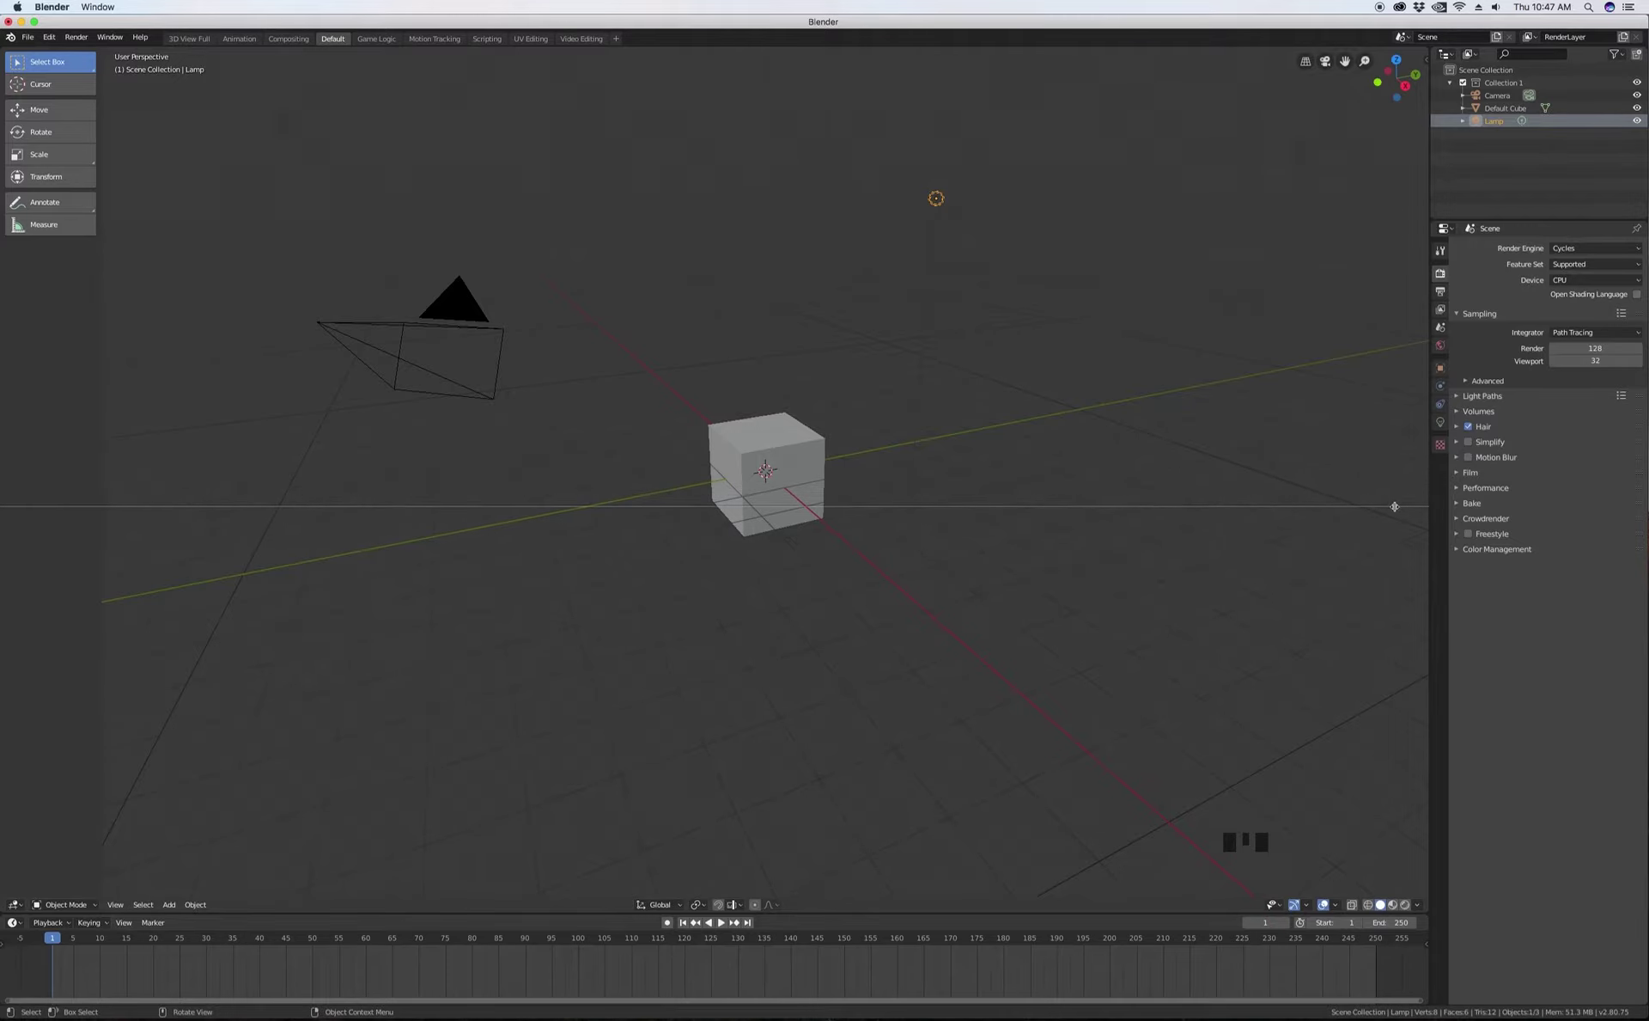
pyautogui.click(1309, 496)
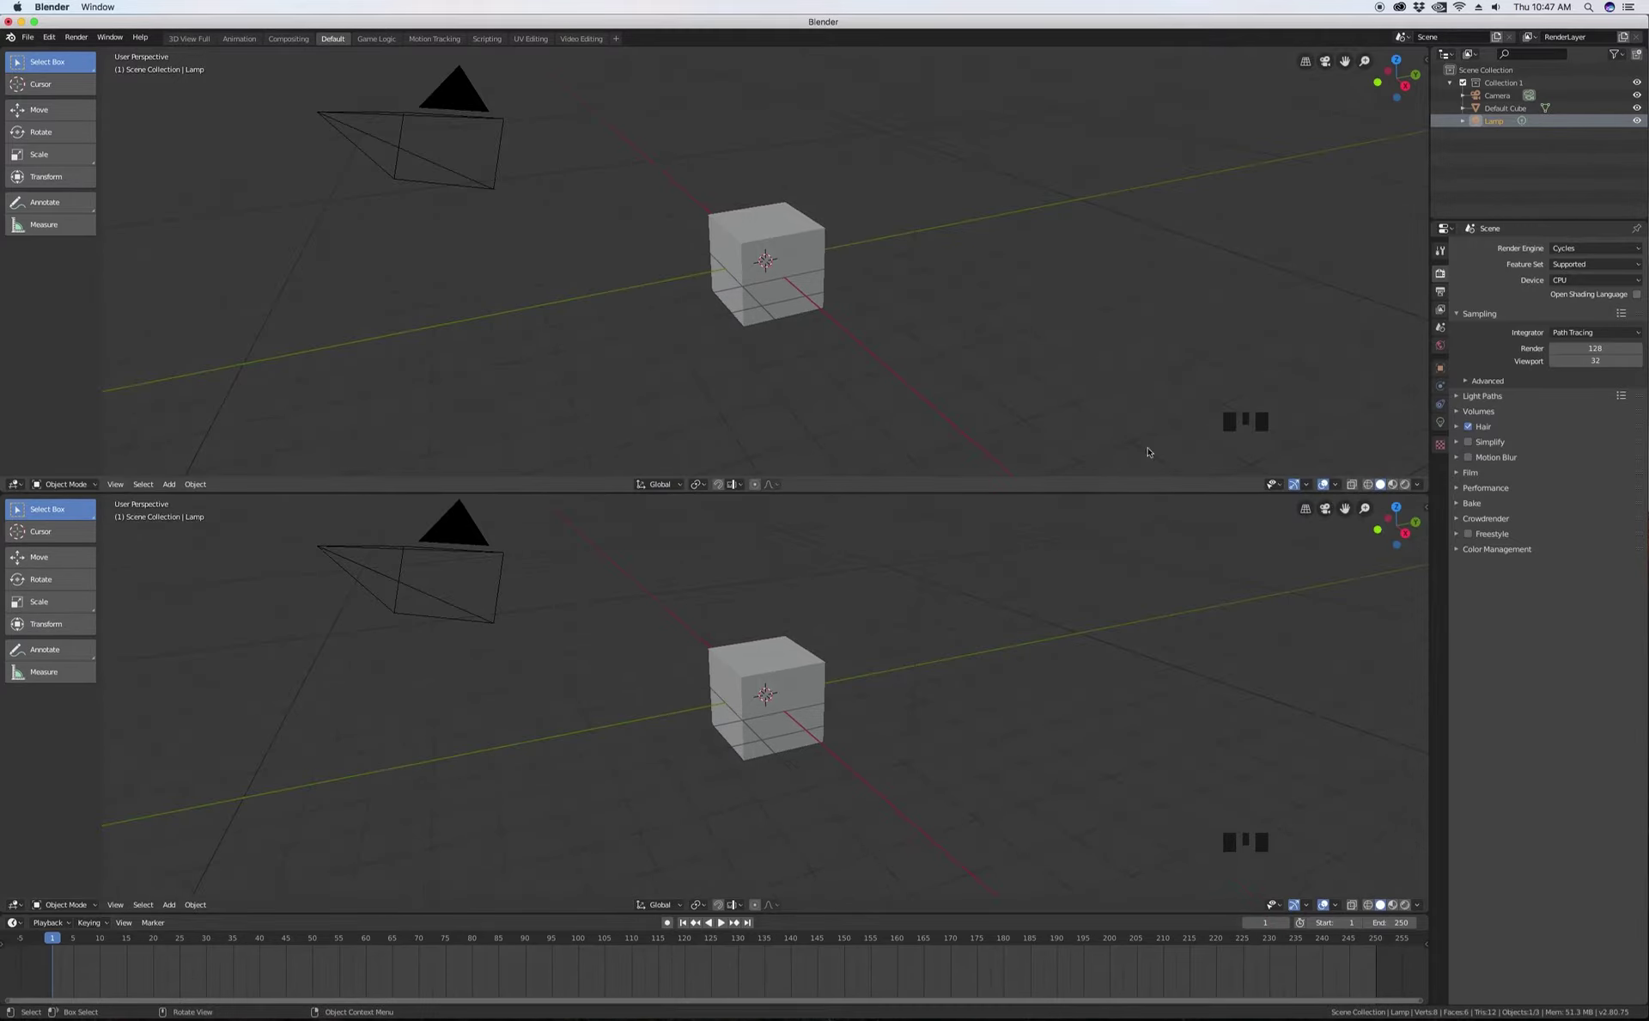
pyautogui.click(15, 485)
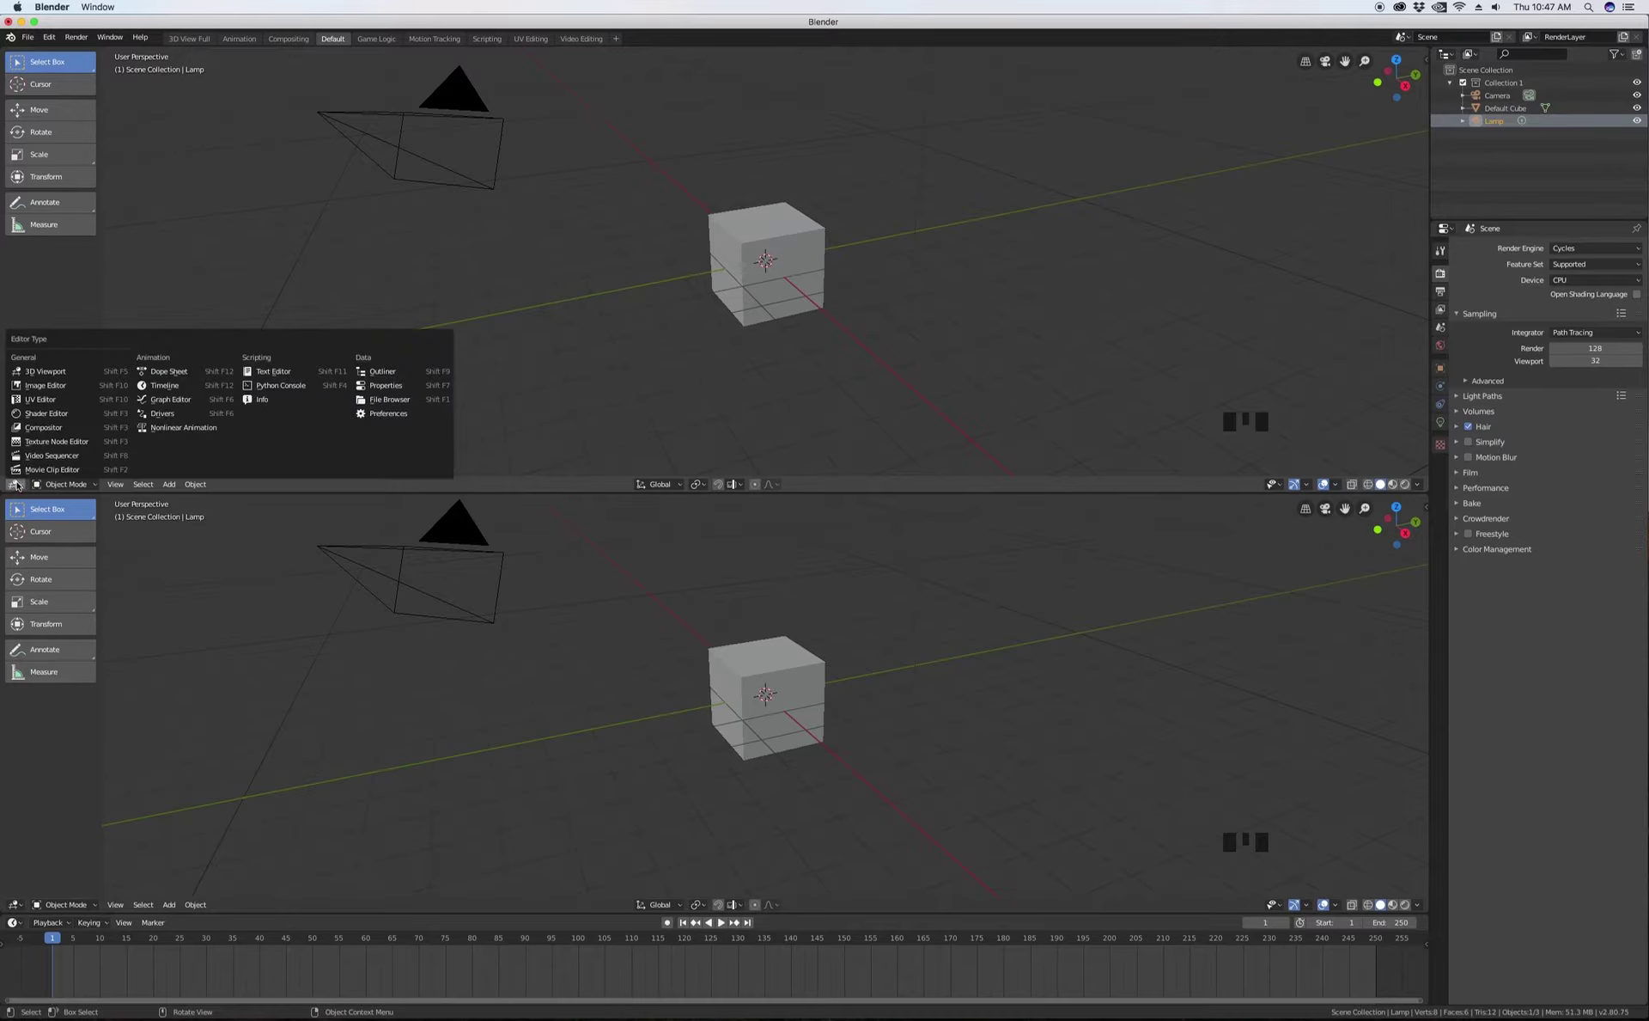
pyautogui.click(167, 400)
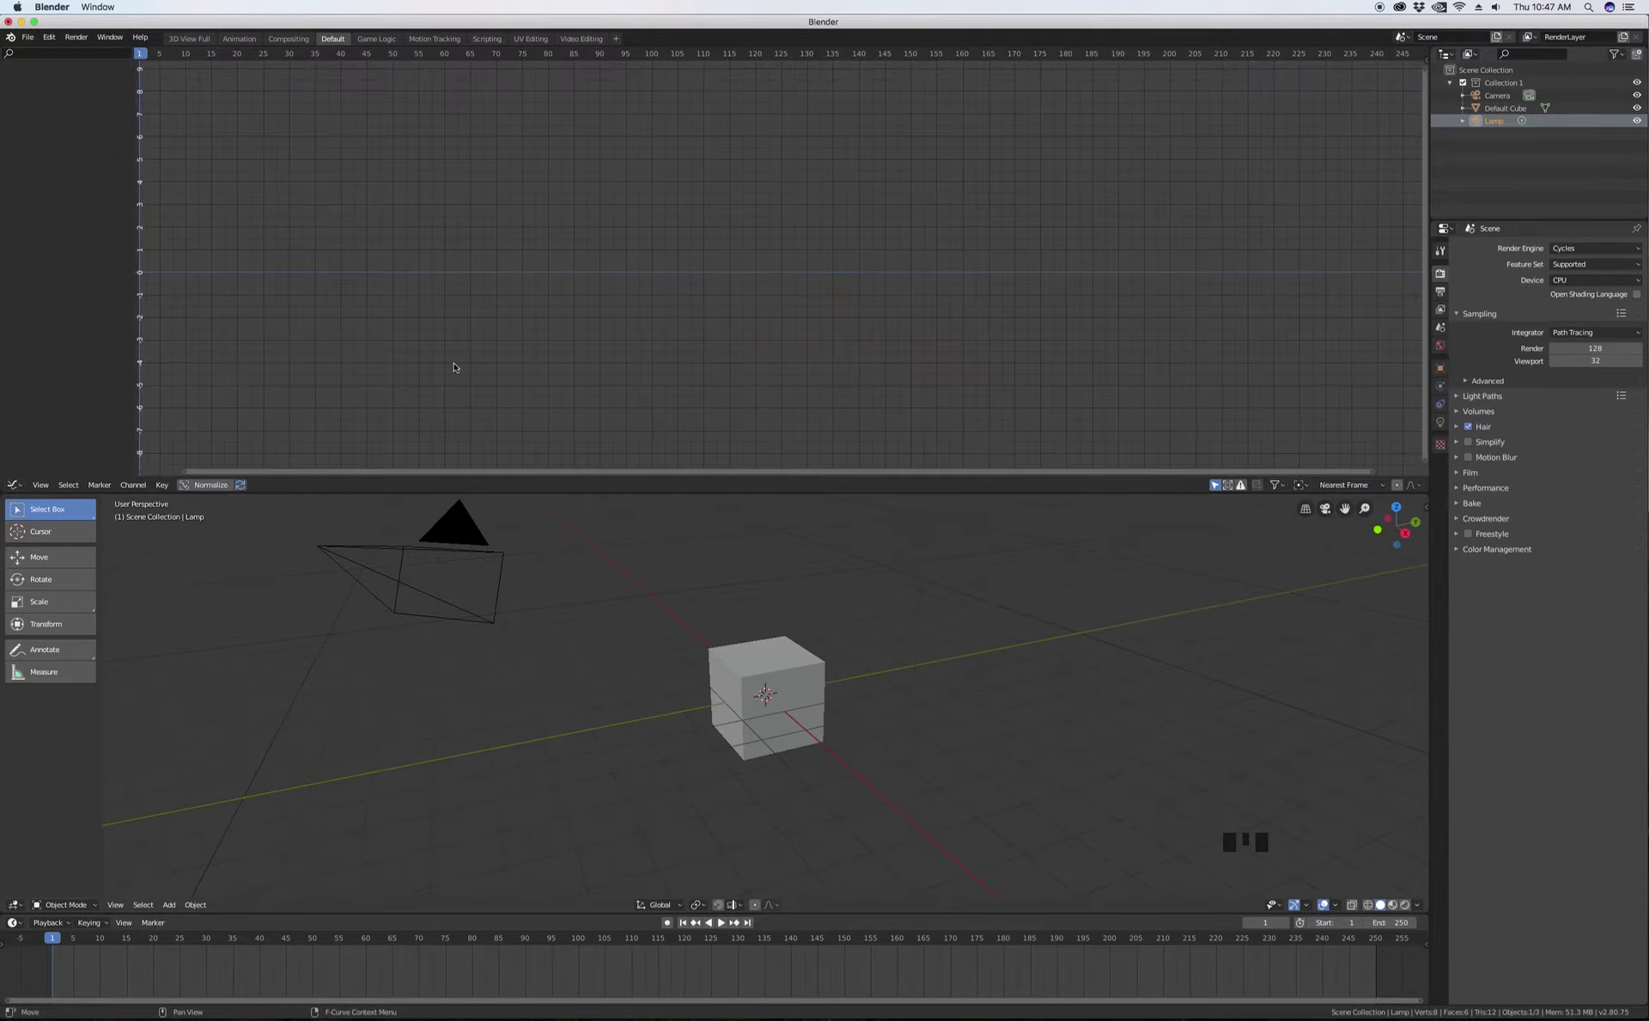
pyautogui.click(17, 486)
pyautogui.click(17, 486)
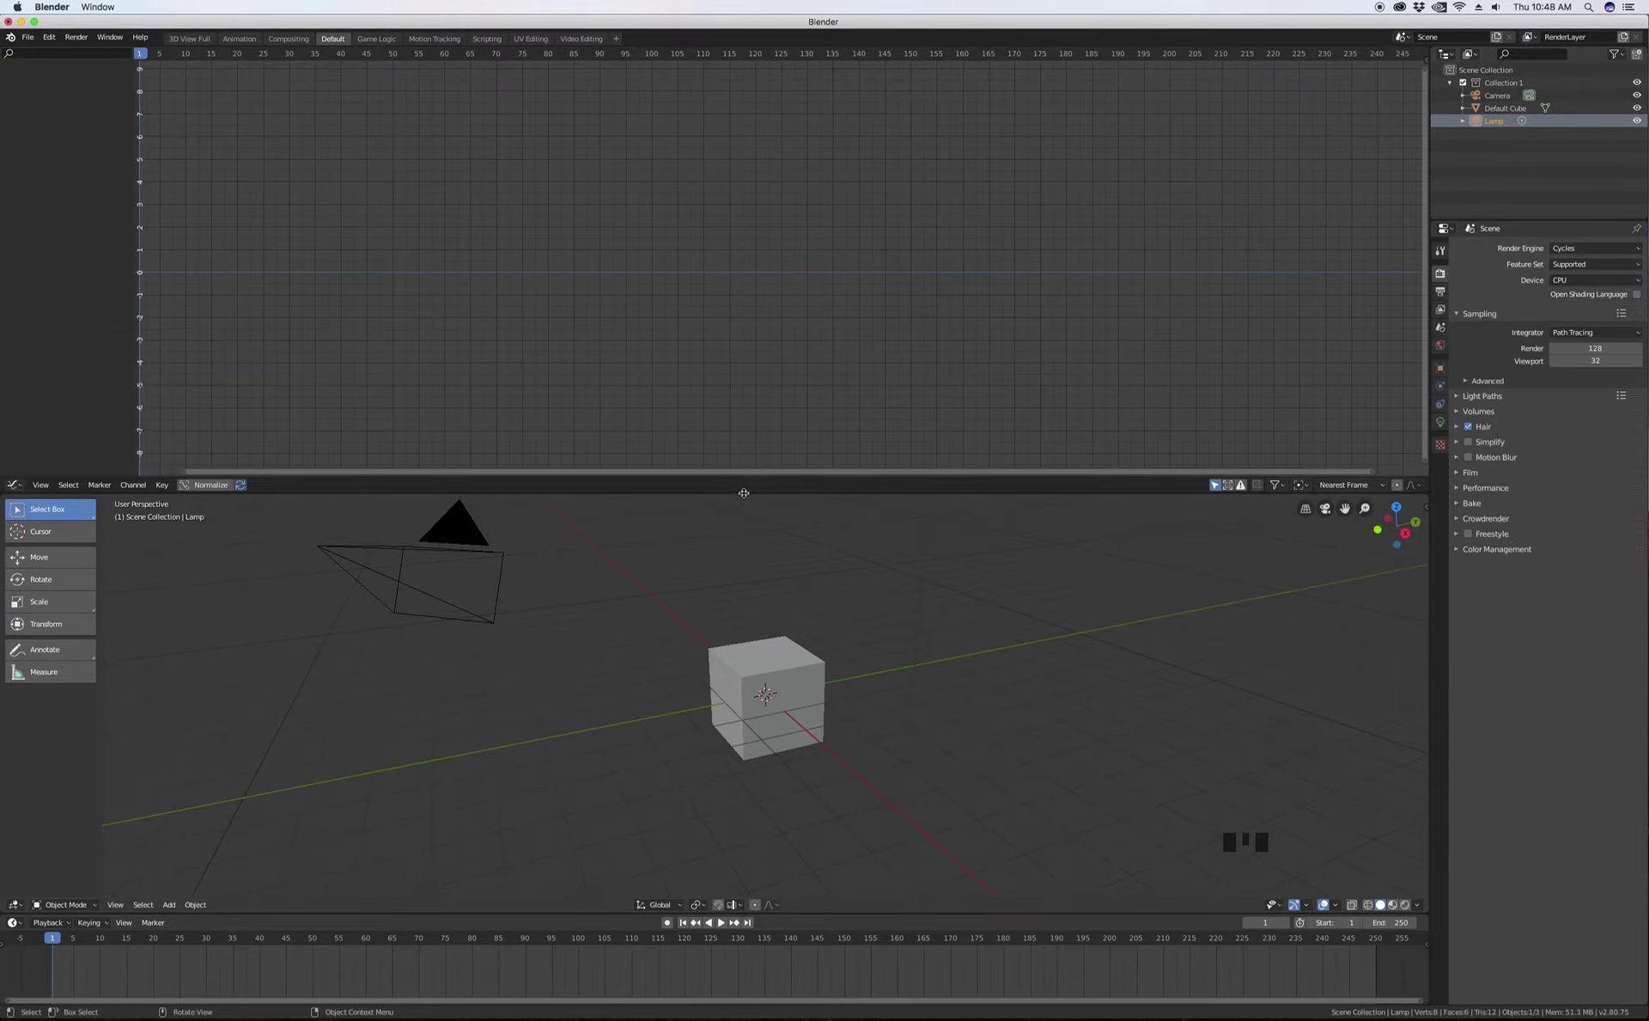
# - Join the two split areas so that the 3D Viewport replaces the Graph Editor
pyautogui.rightClick(744, 492)
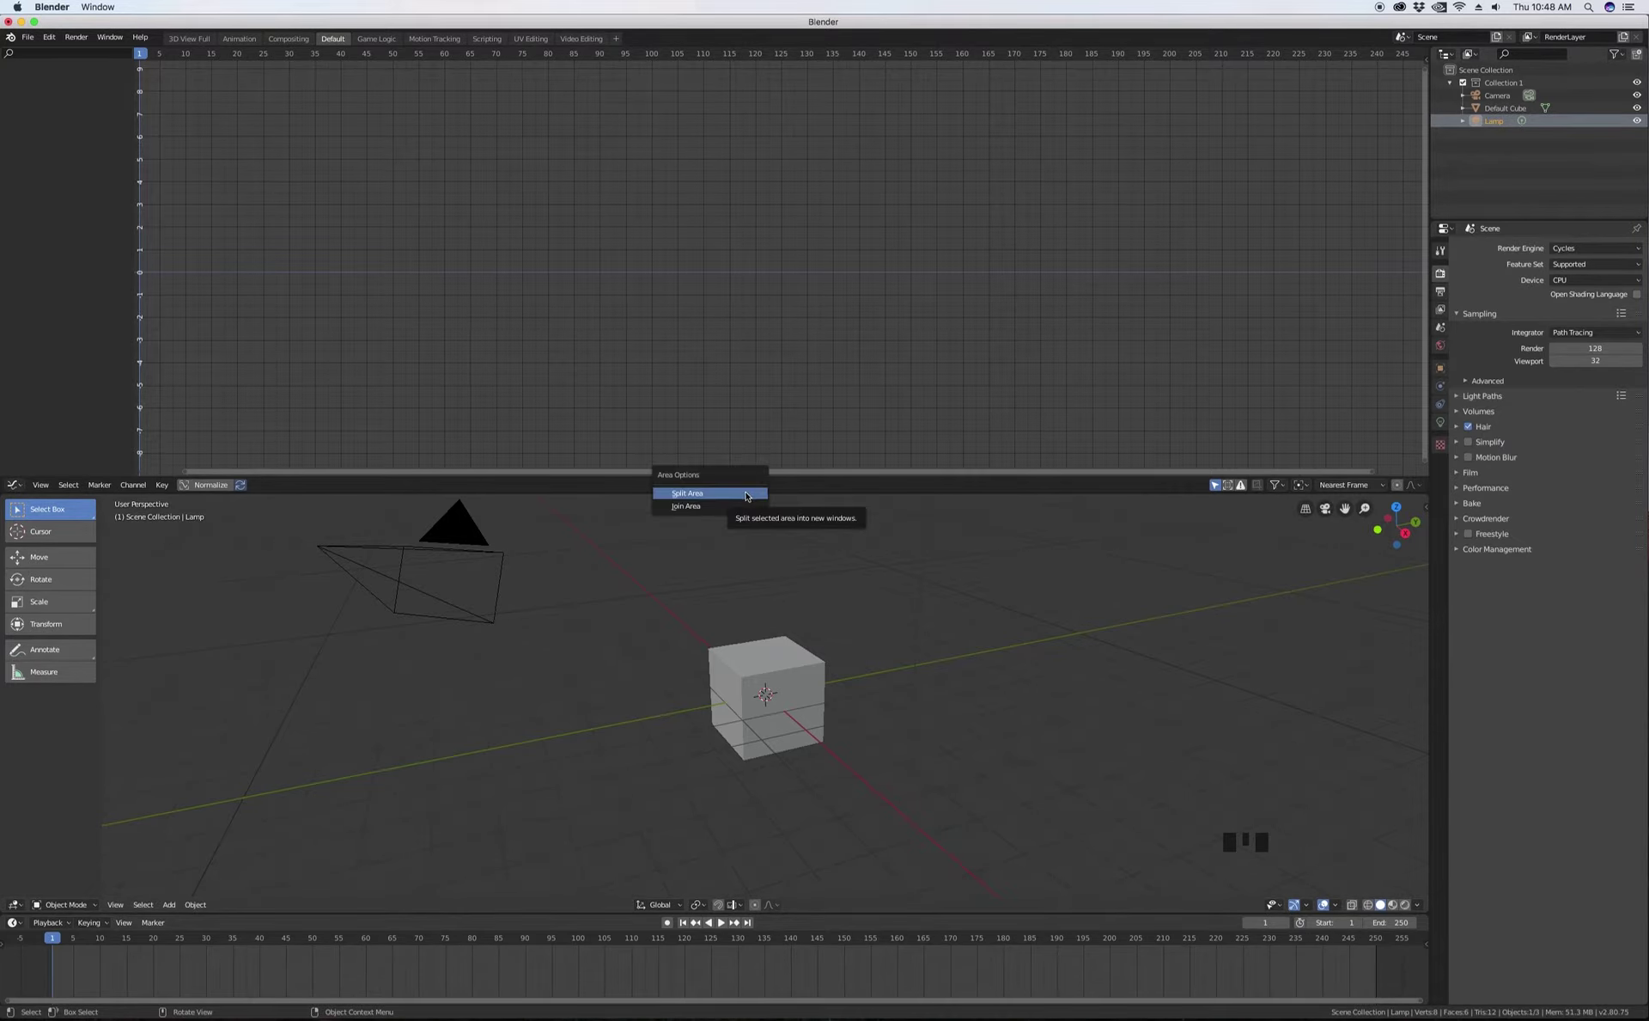
pyautogui.rightClick(710, 505)
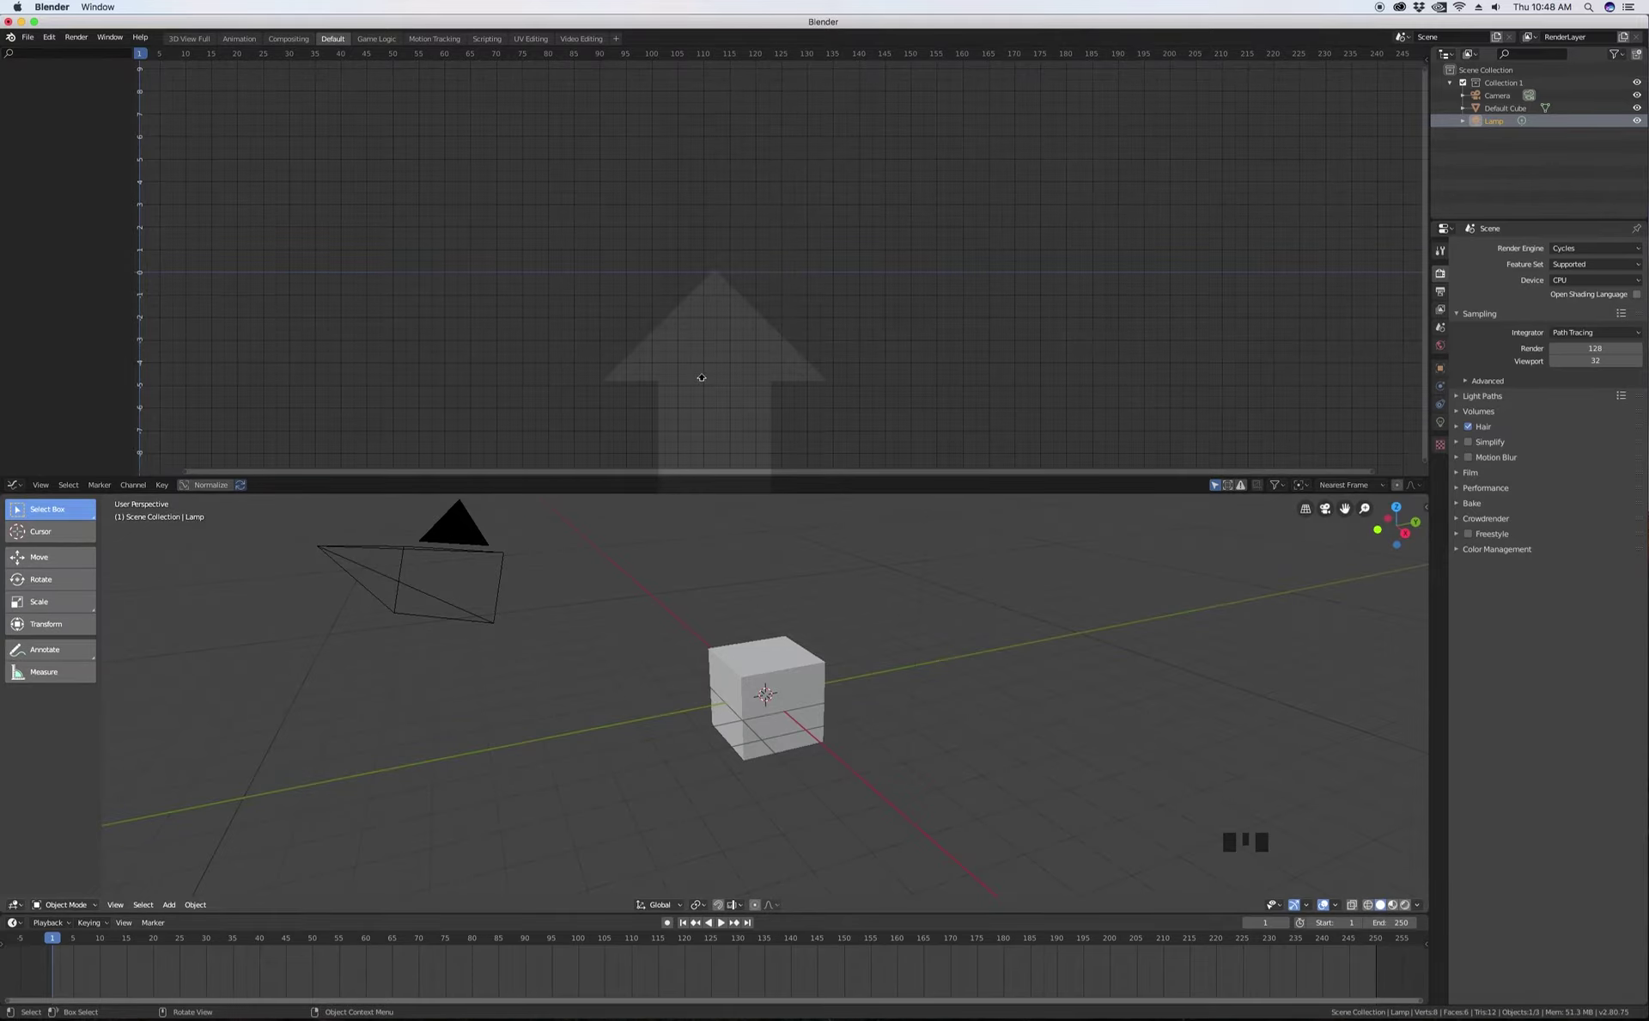
pyautogui.click(702, 378)
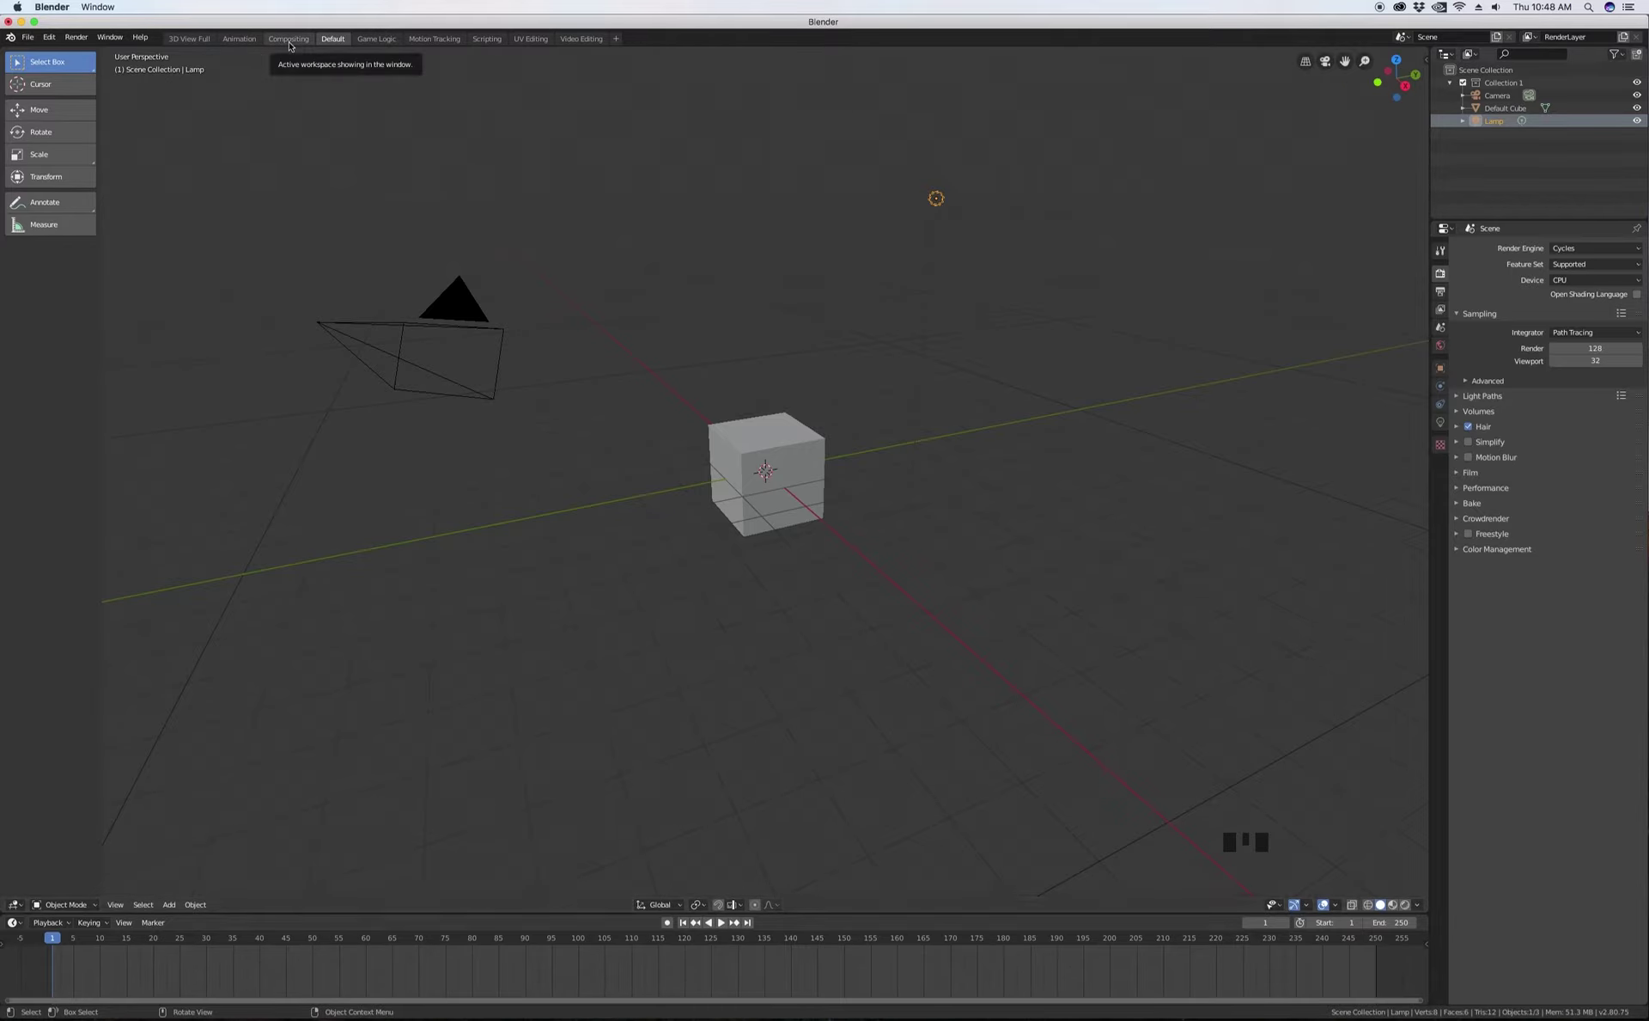
# - View the Animation workspace layout, and return to the Default workspace
pyautogui.click(238, 38)
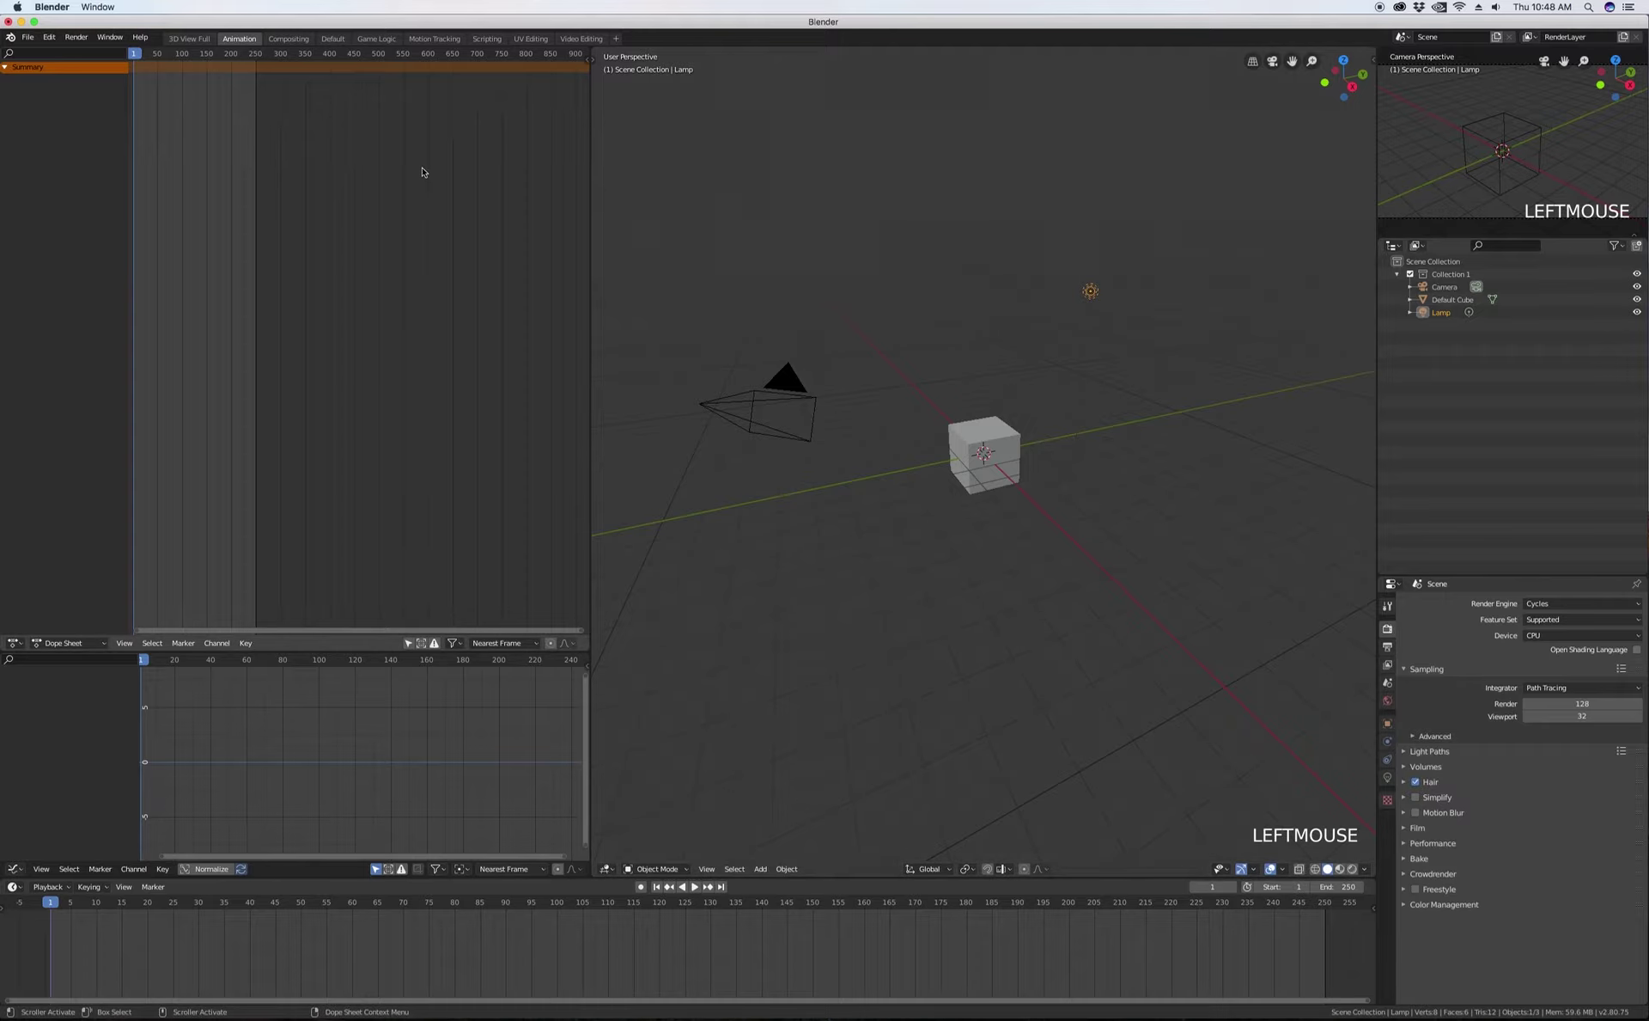
pyautogui.click(332, 39)
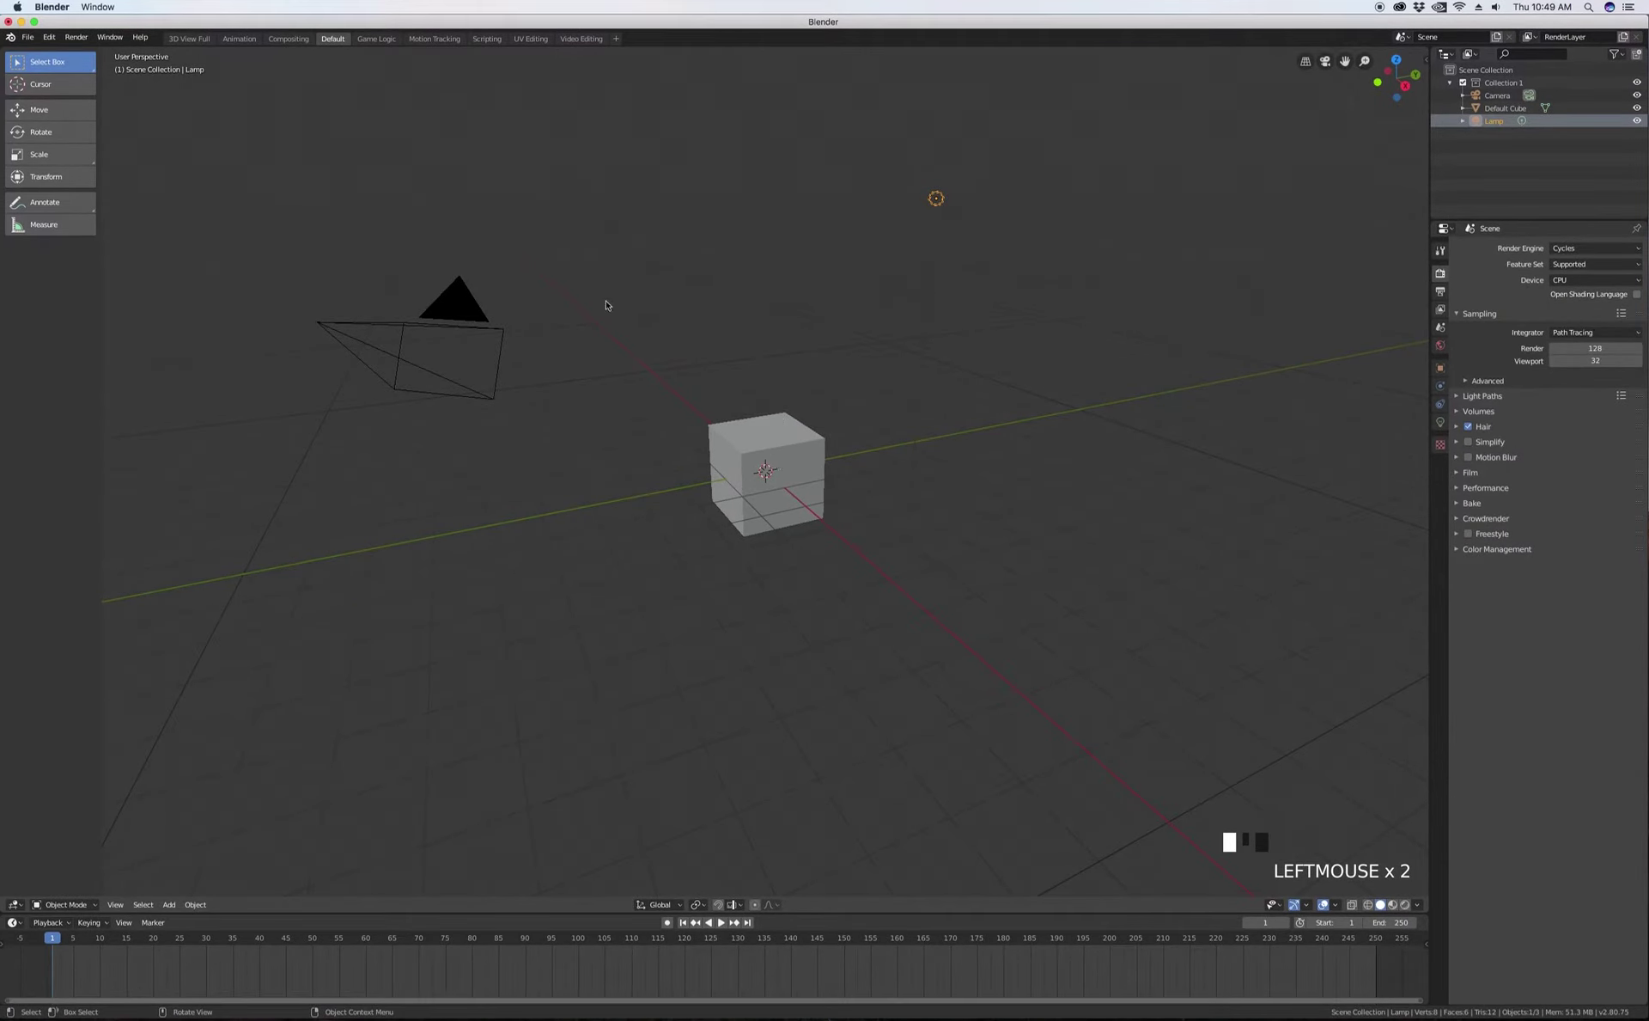
pyautogui.moveTo(652, 354); pyautogui.dragTo(476, 496, button='middle')
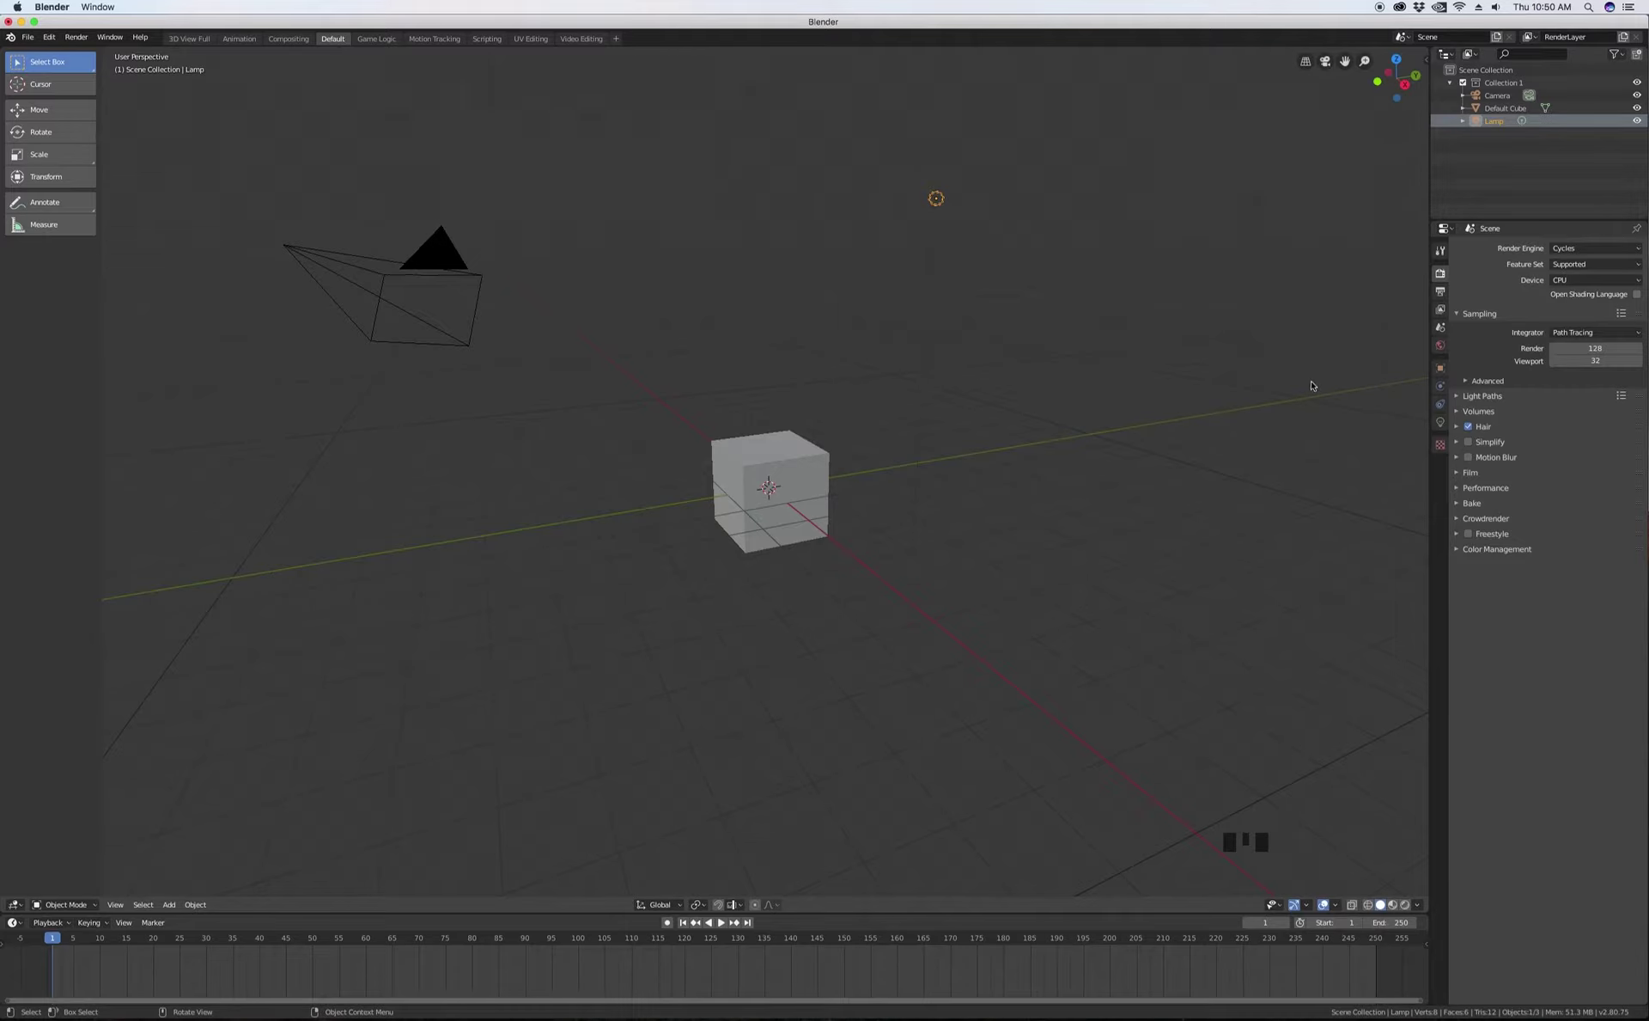
pyautogui.moveTo(677, 478); pyautogui.dragTo(785, 476, button='middle')
pyautogui.scroll(-4, 785, 476)
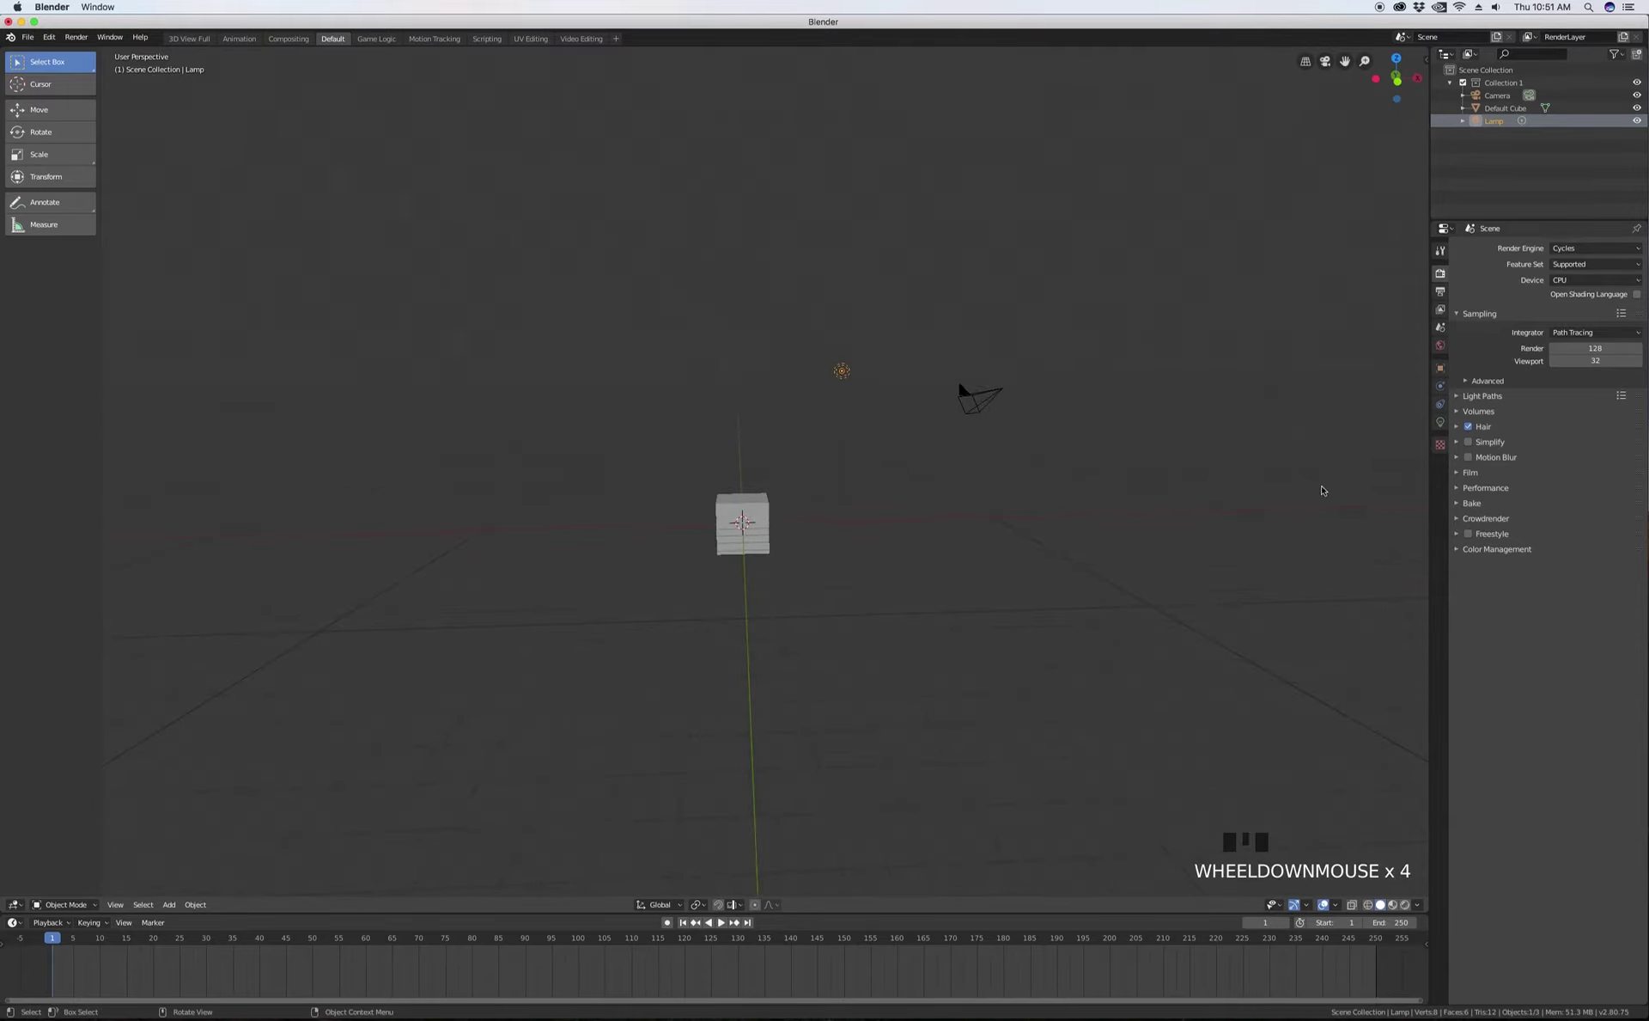
pyautogui.moveTo(1263, 472); pyautogui.dragTo(1151, 485, button='middle')
pyautogui.scroll(4, 788, 447)
pyautogui.scroll(-1, 777, 462)
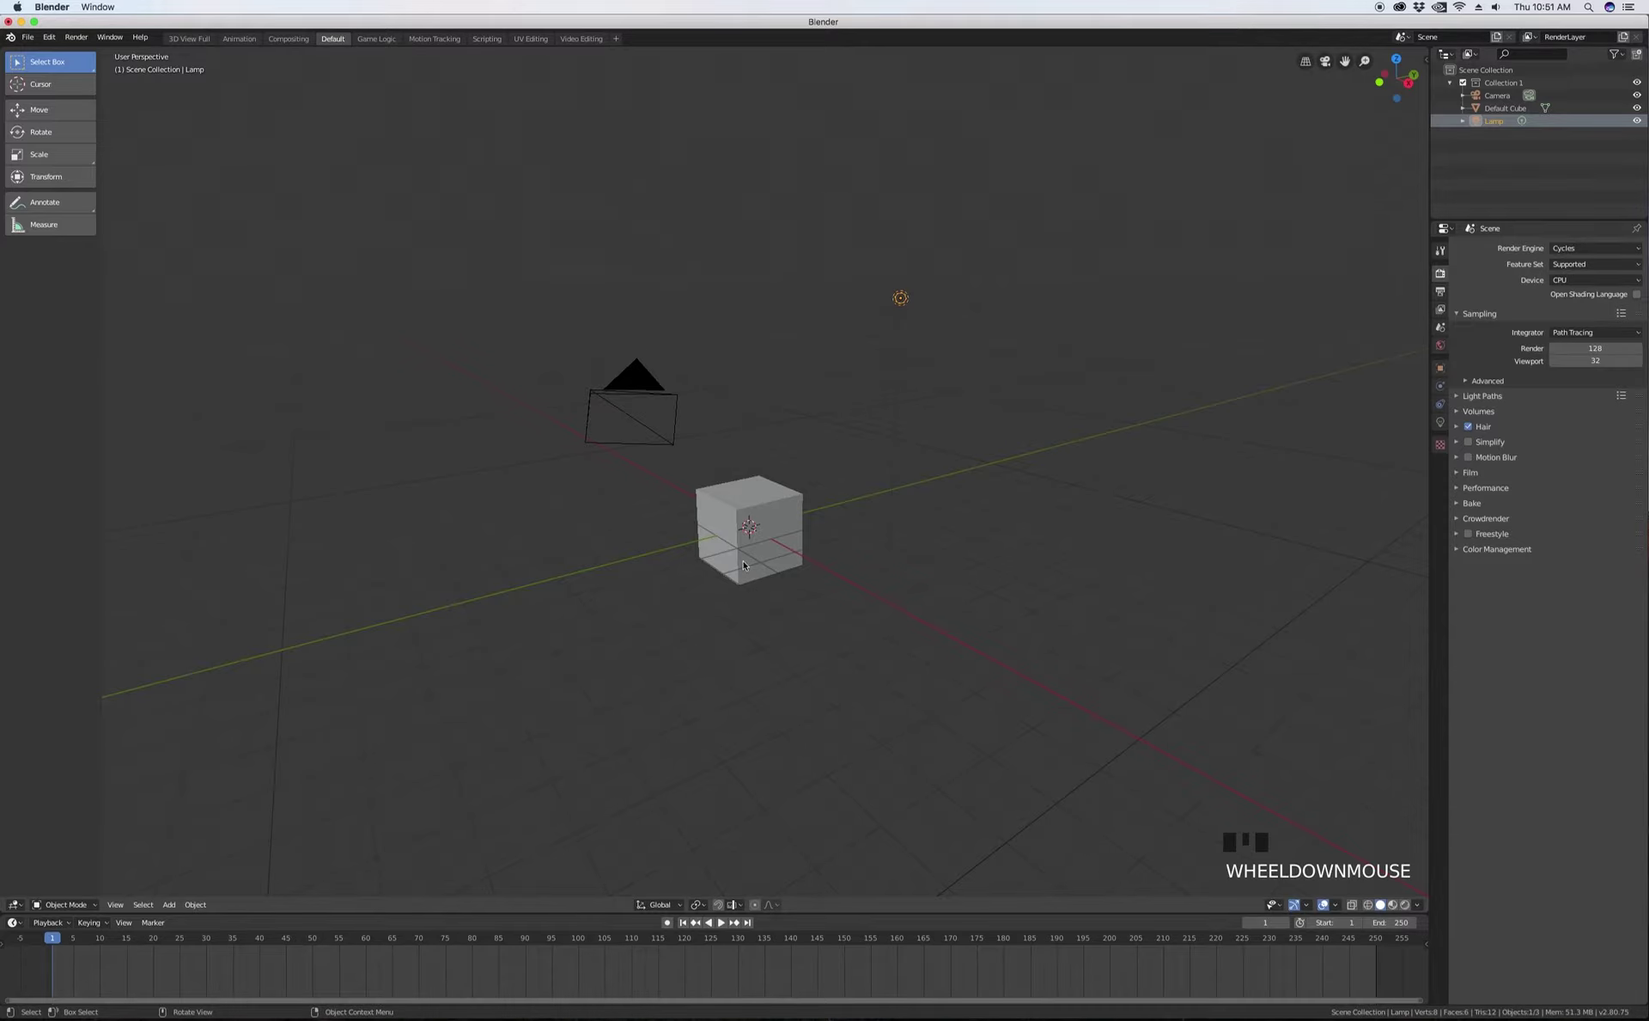
# - Select the default cube and show its transform properties in the 3D Viewport's sidebar
pyautogui.click(744, 565)
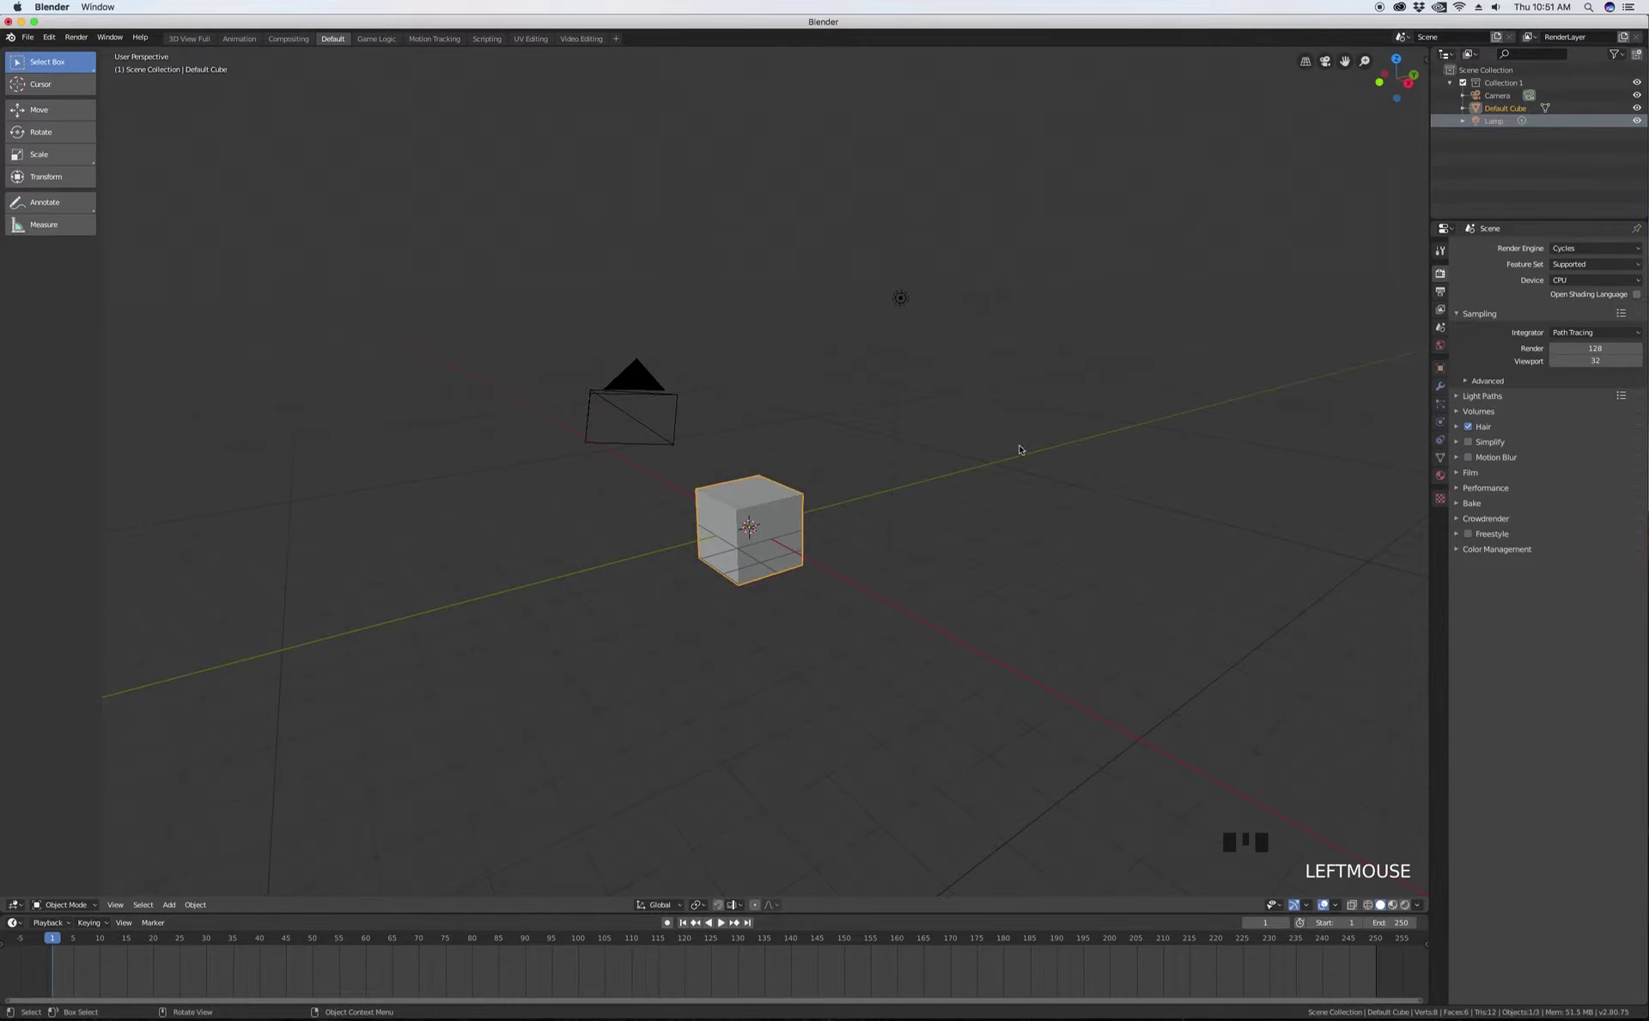
pyautogui.press('n')
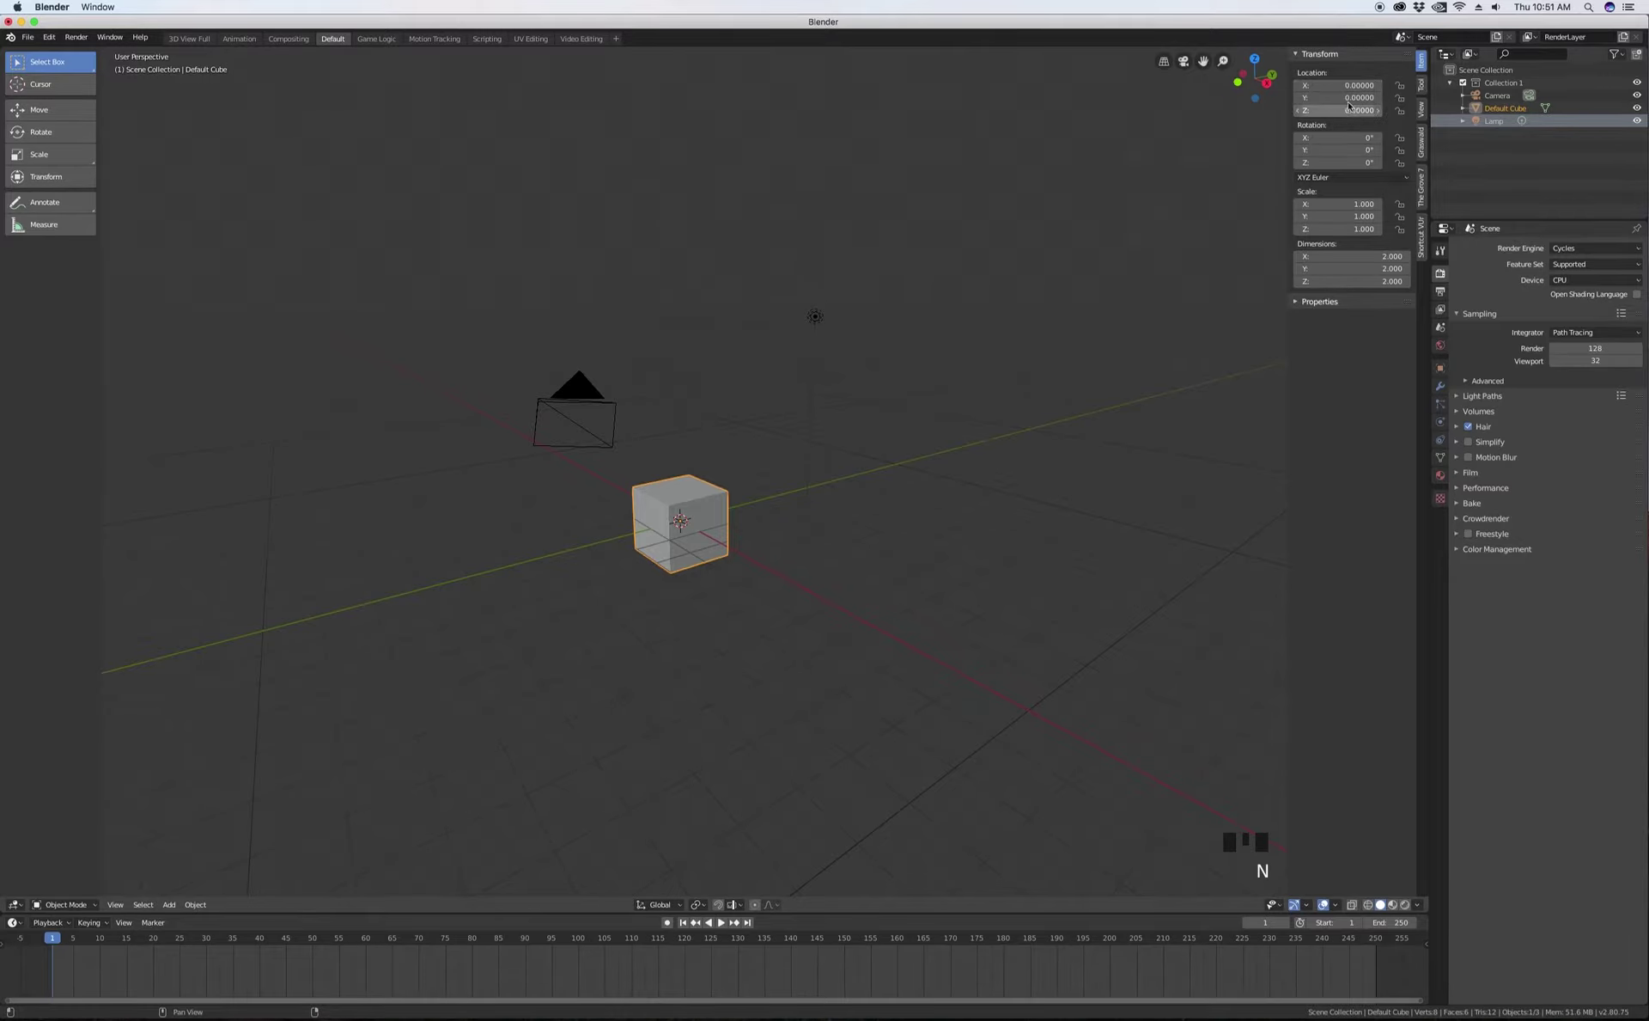
pyautogui.click(1347, 85)
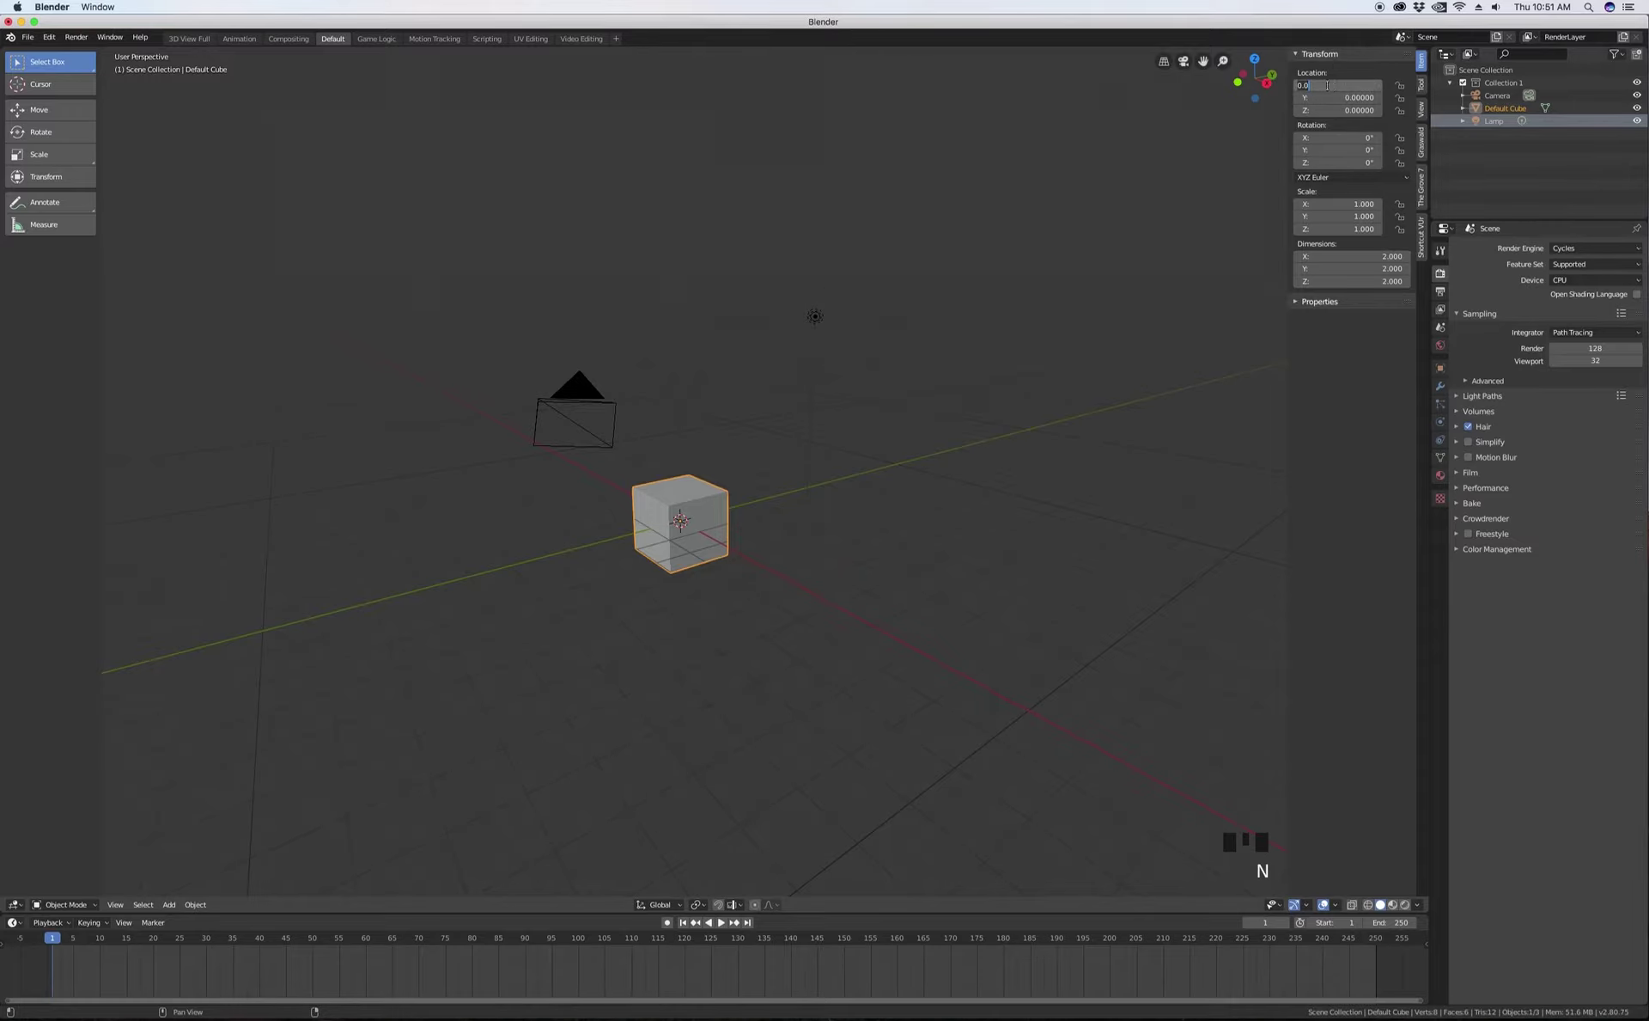
pyautogui.click(1349, 72)
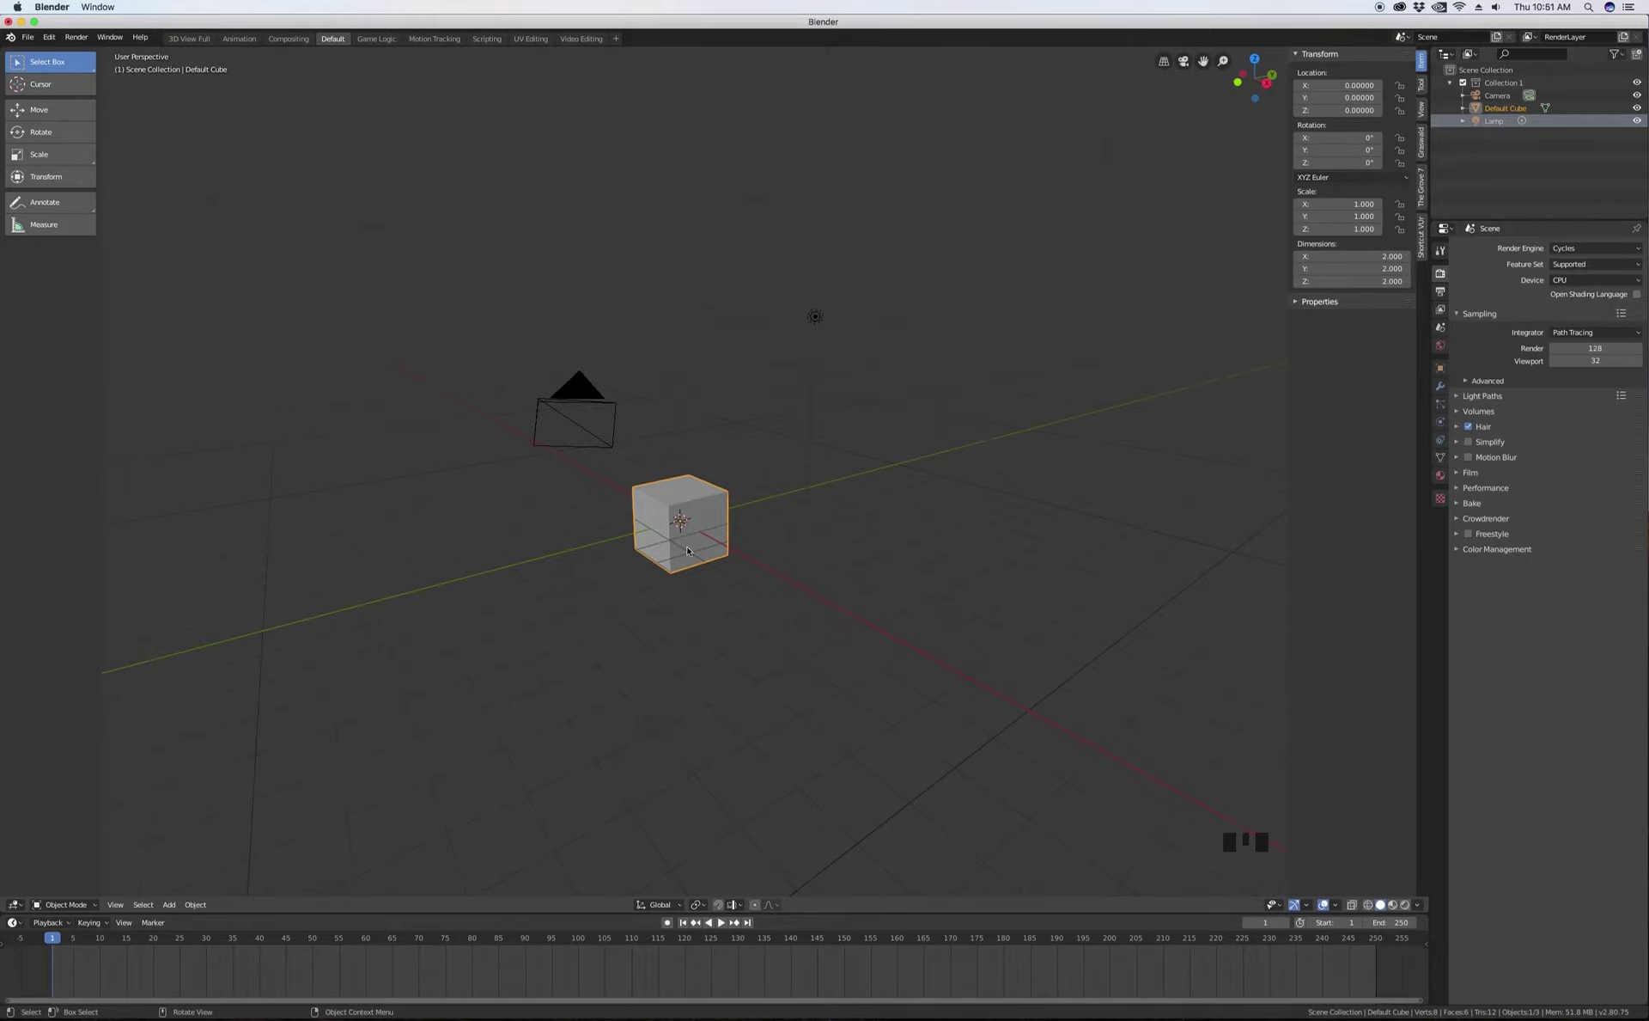
# - Move the cube in the negative X direction by editing its X location, and reset that location to 0
pyautogui.click(1347, 86)
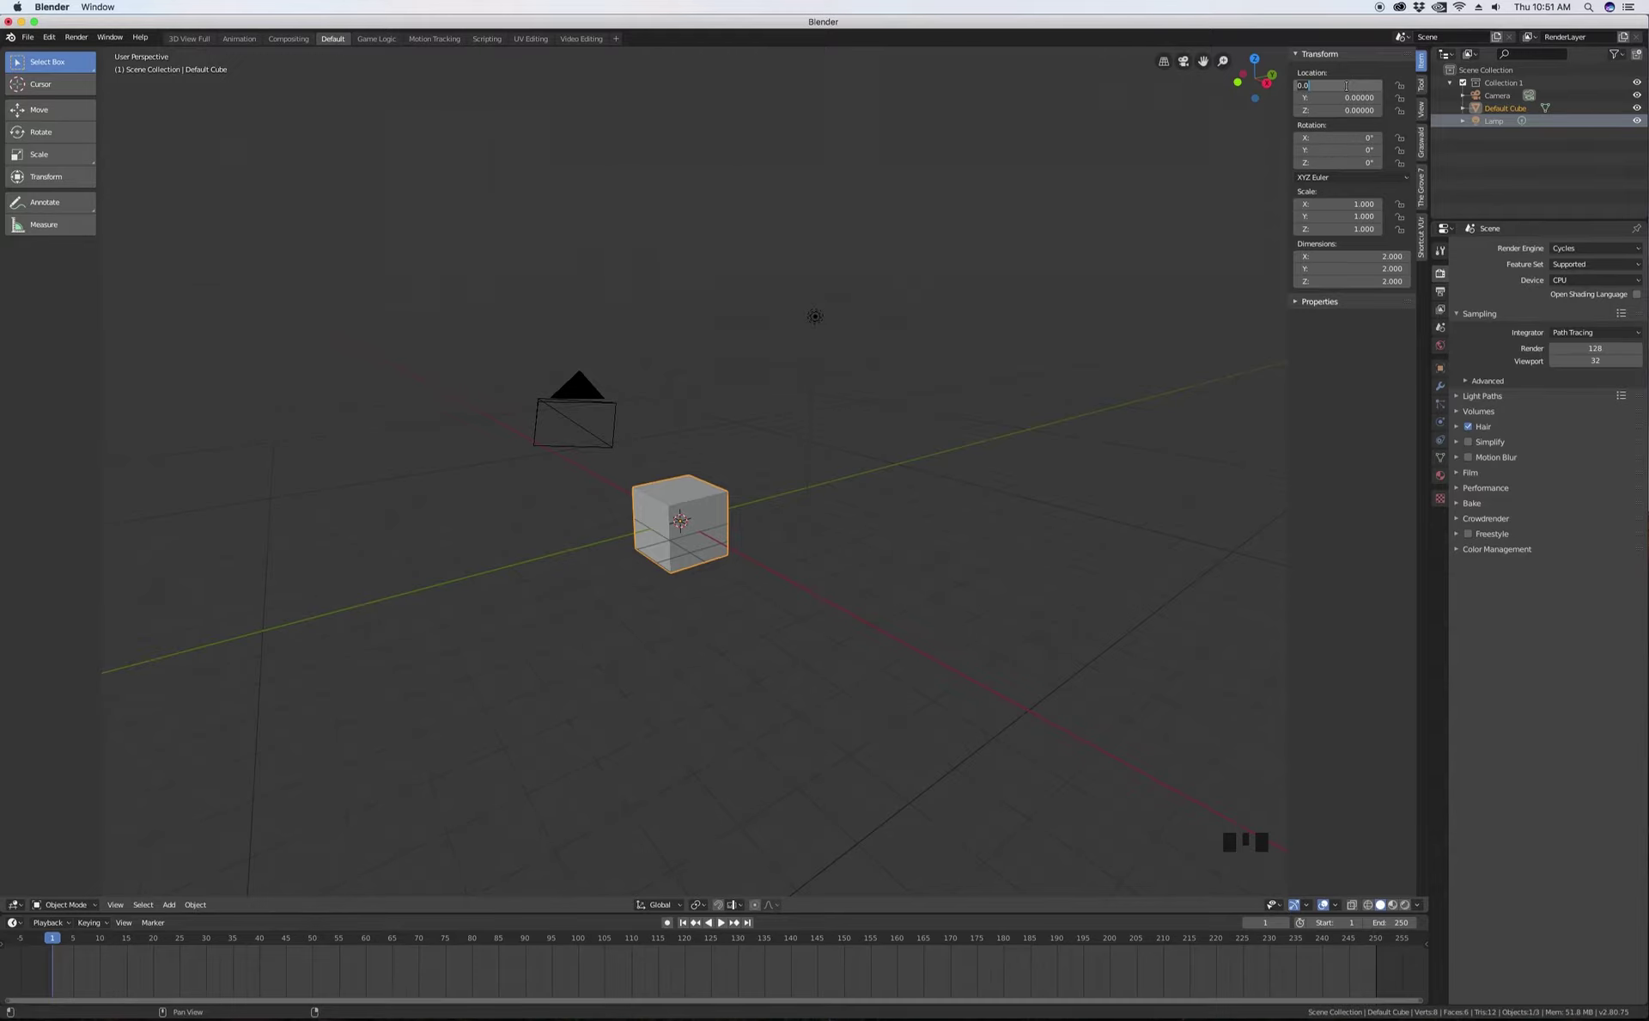
pyautogui.press('BackSpace')
pyautogui.write('-5')
pyautogui.click(1347, 86)
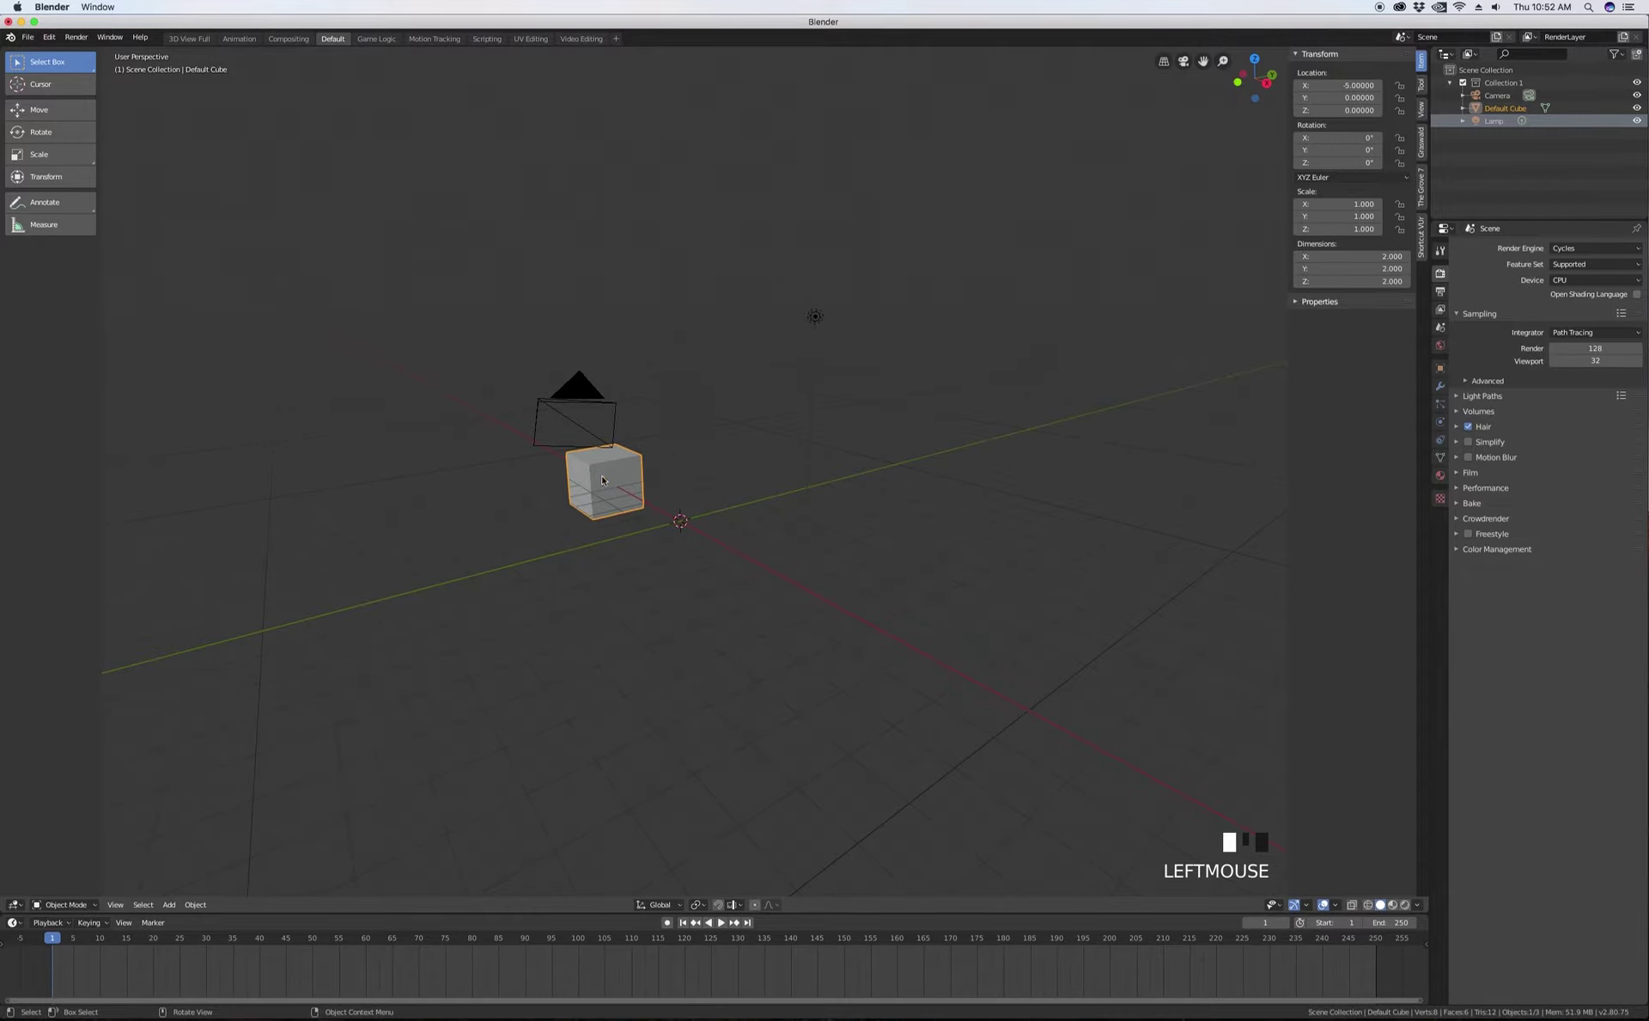
pyautogui.click(1343, 86)
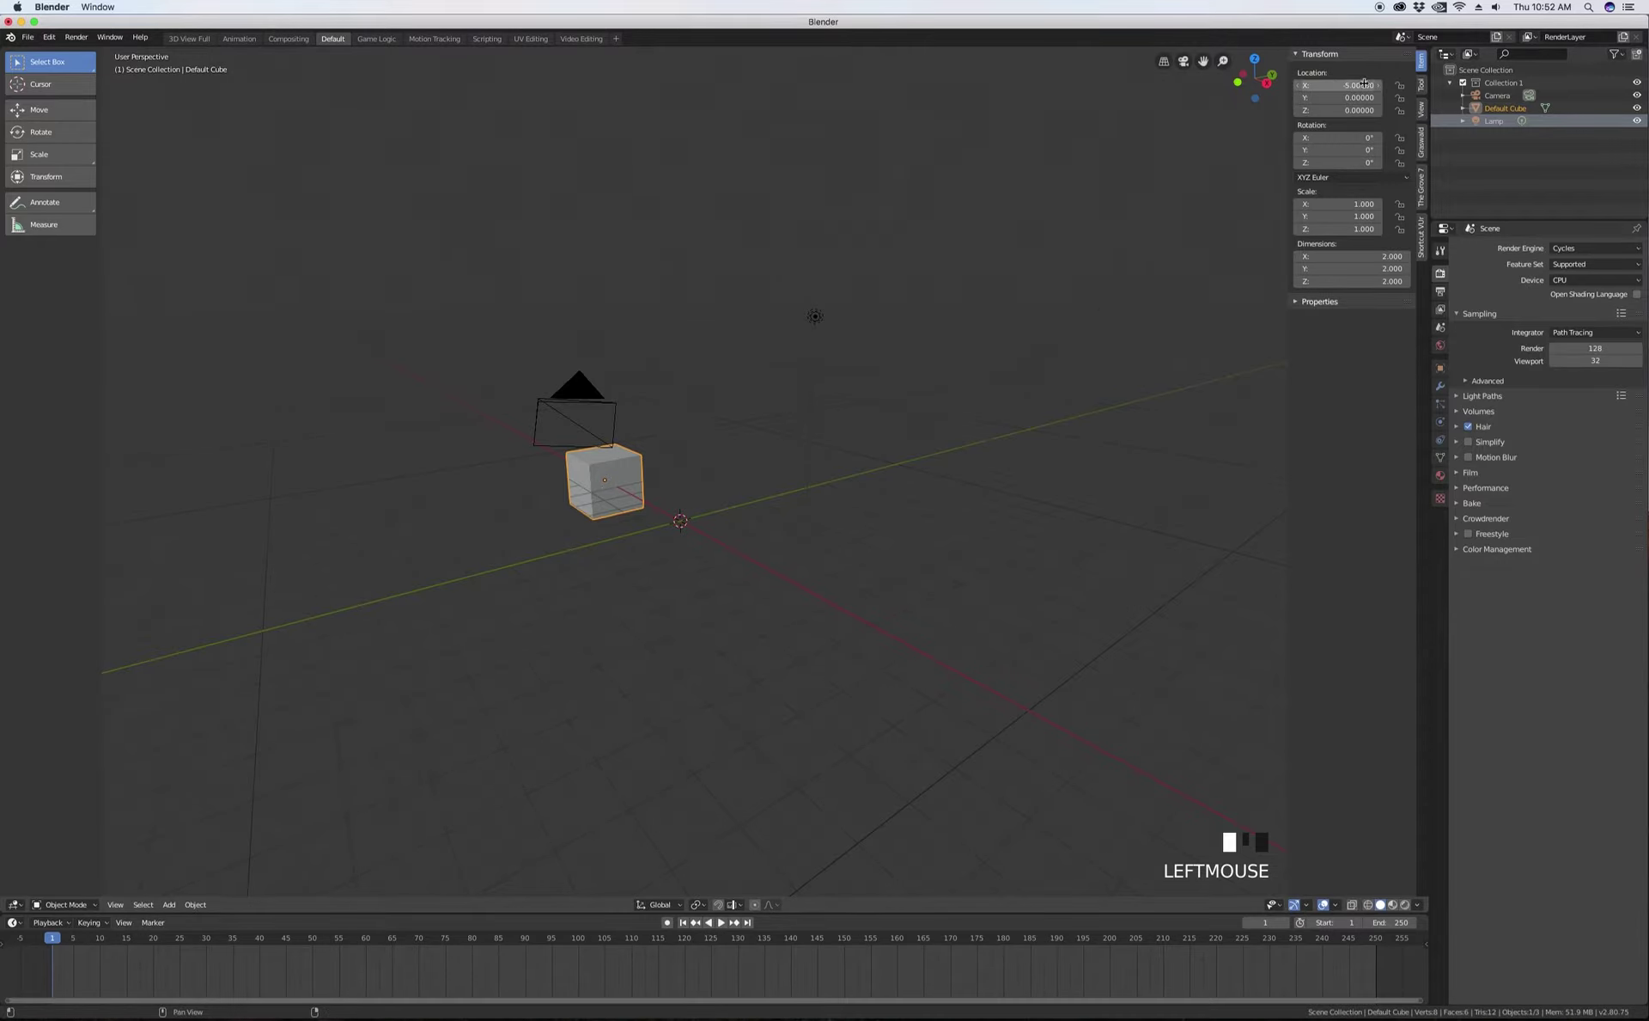
pyautogui.write('-5.0')
pyautogui.click(1352, 69)
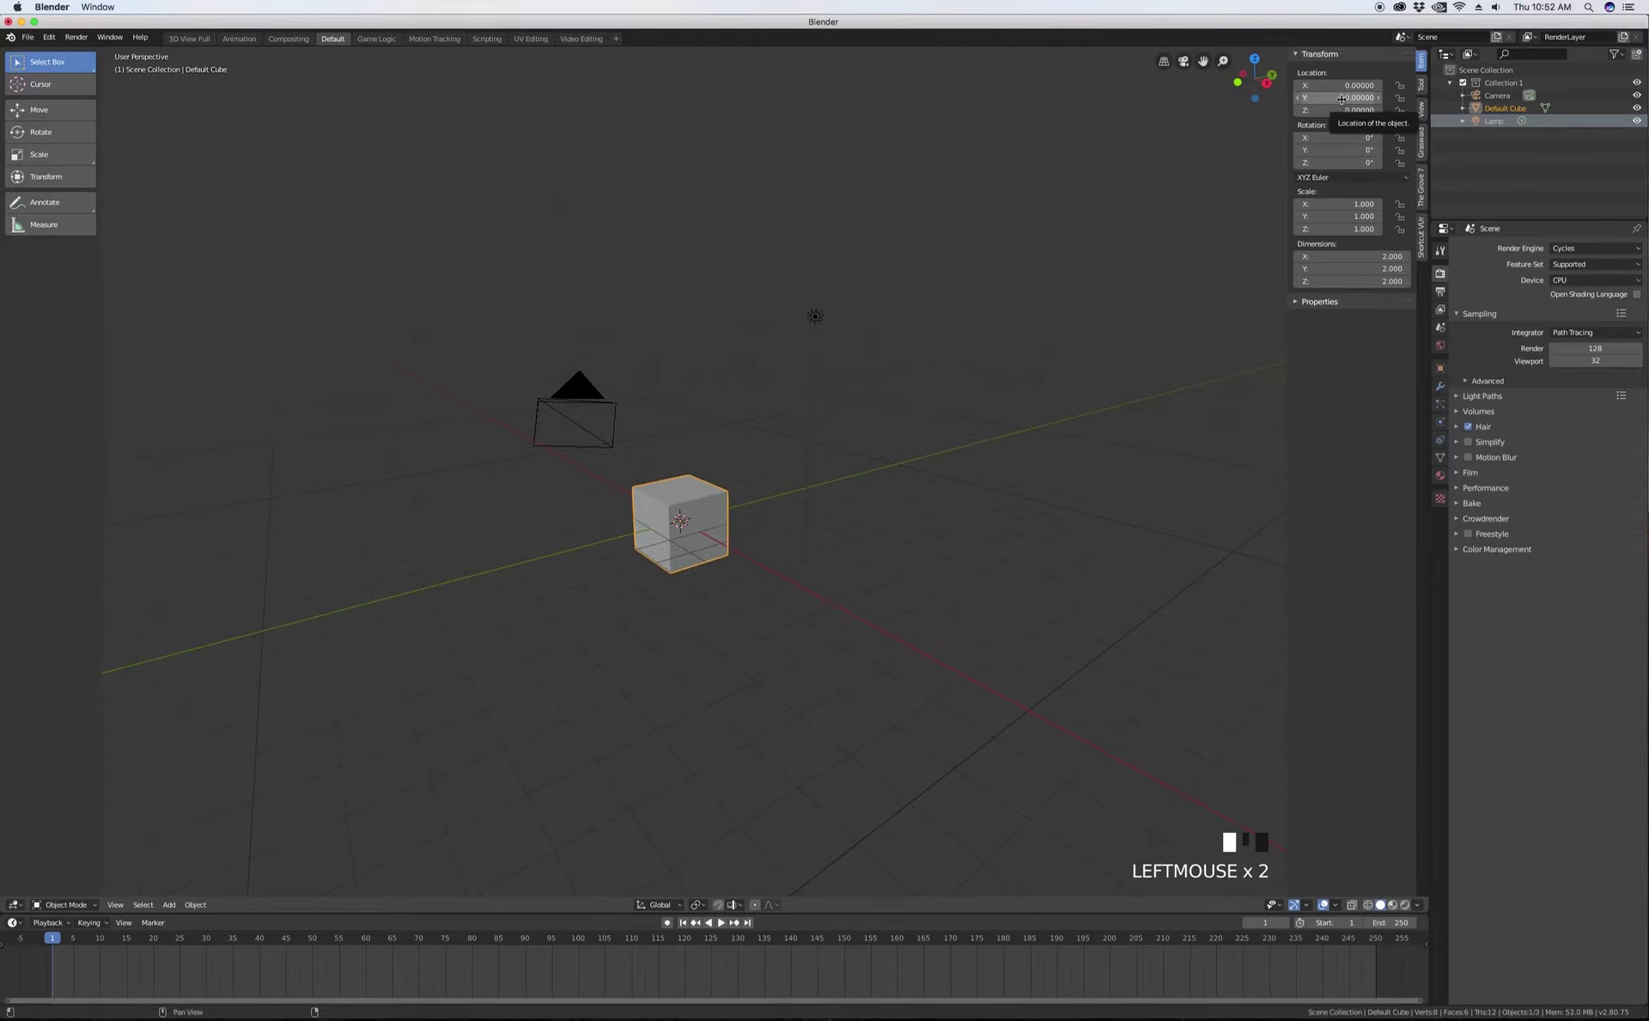
# - Set the cube's Y location to 8 and its Z location to 10
pyautogui.click(1330, 98)
pyautogui.write('0.0')
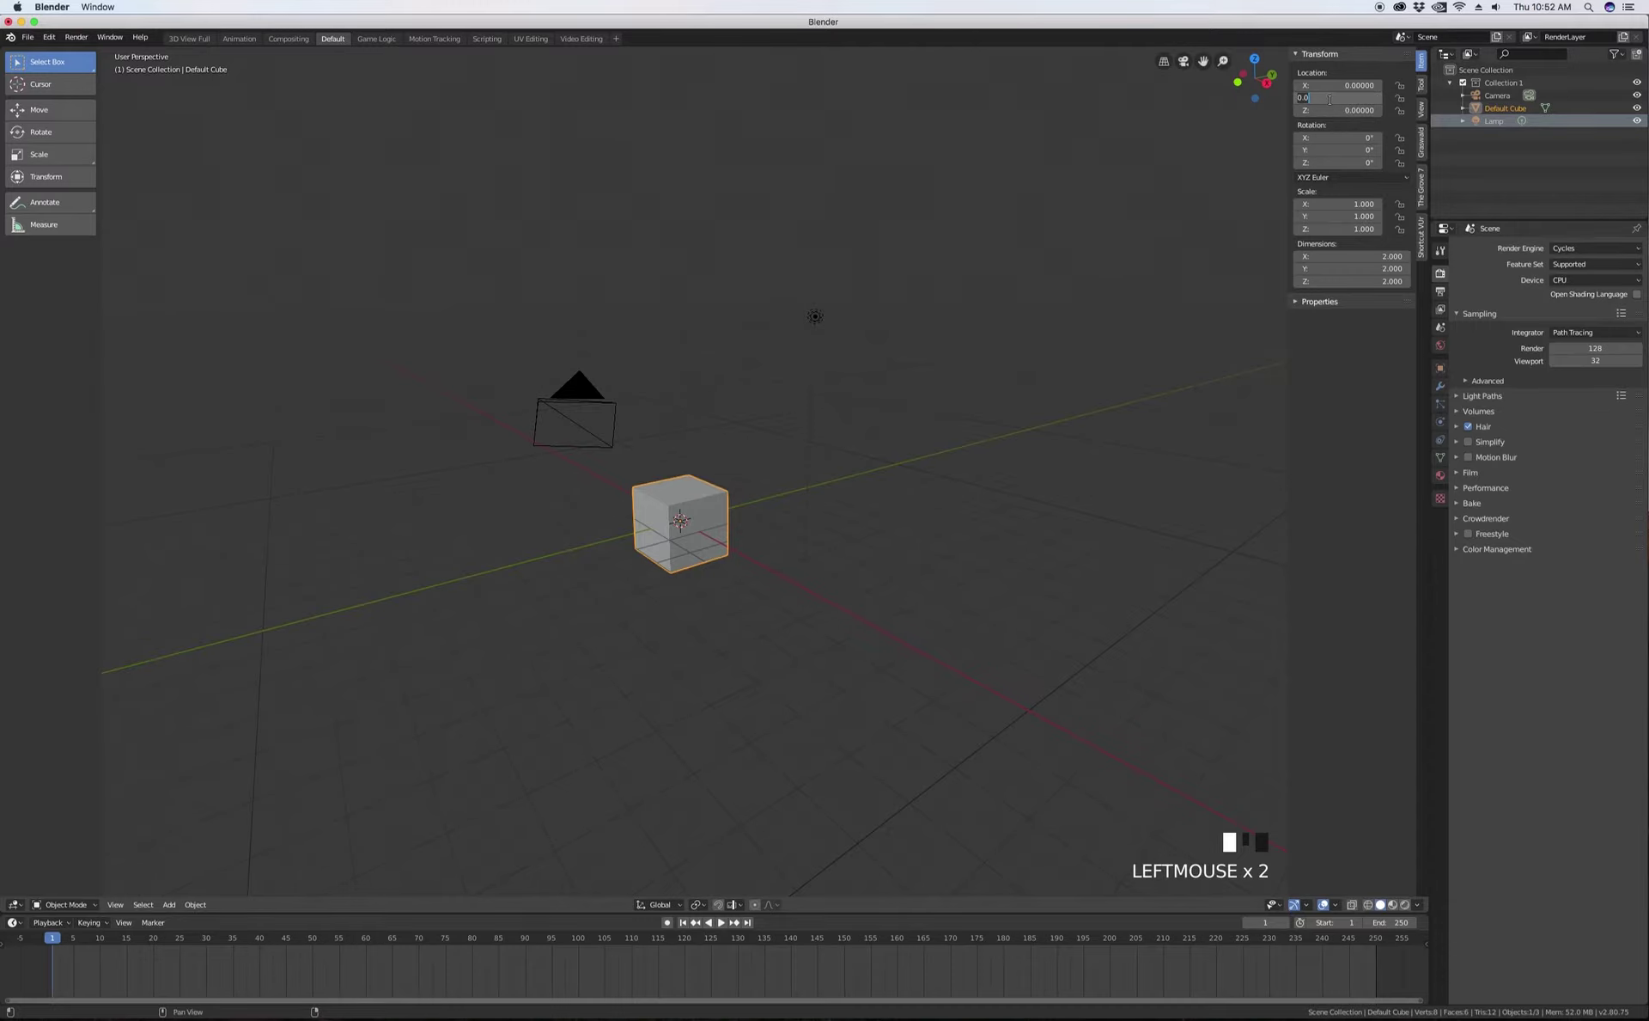
pyautogui.click(1331, 99)
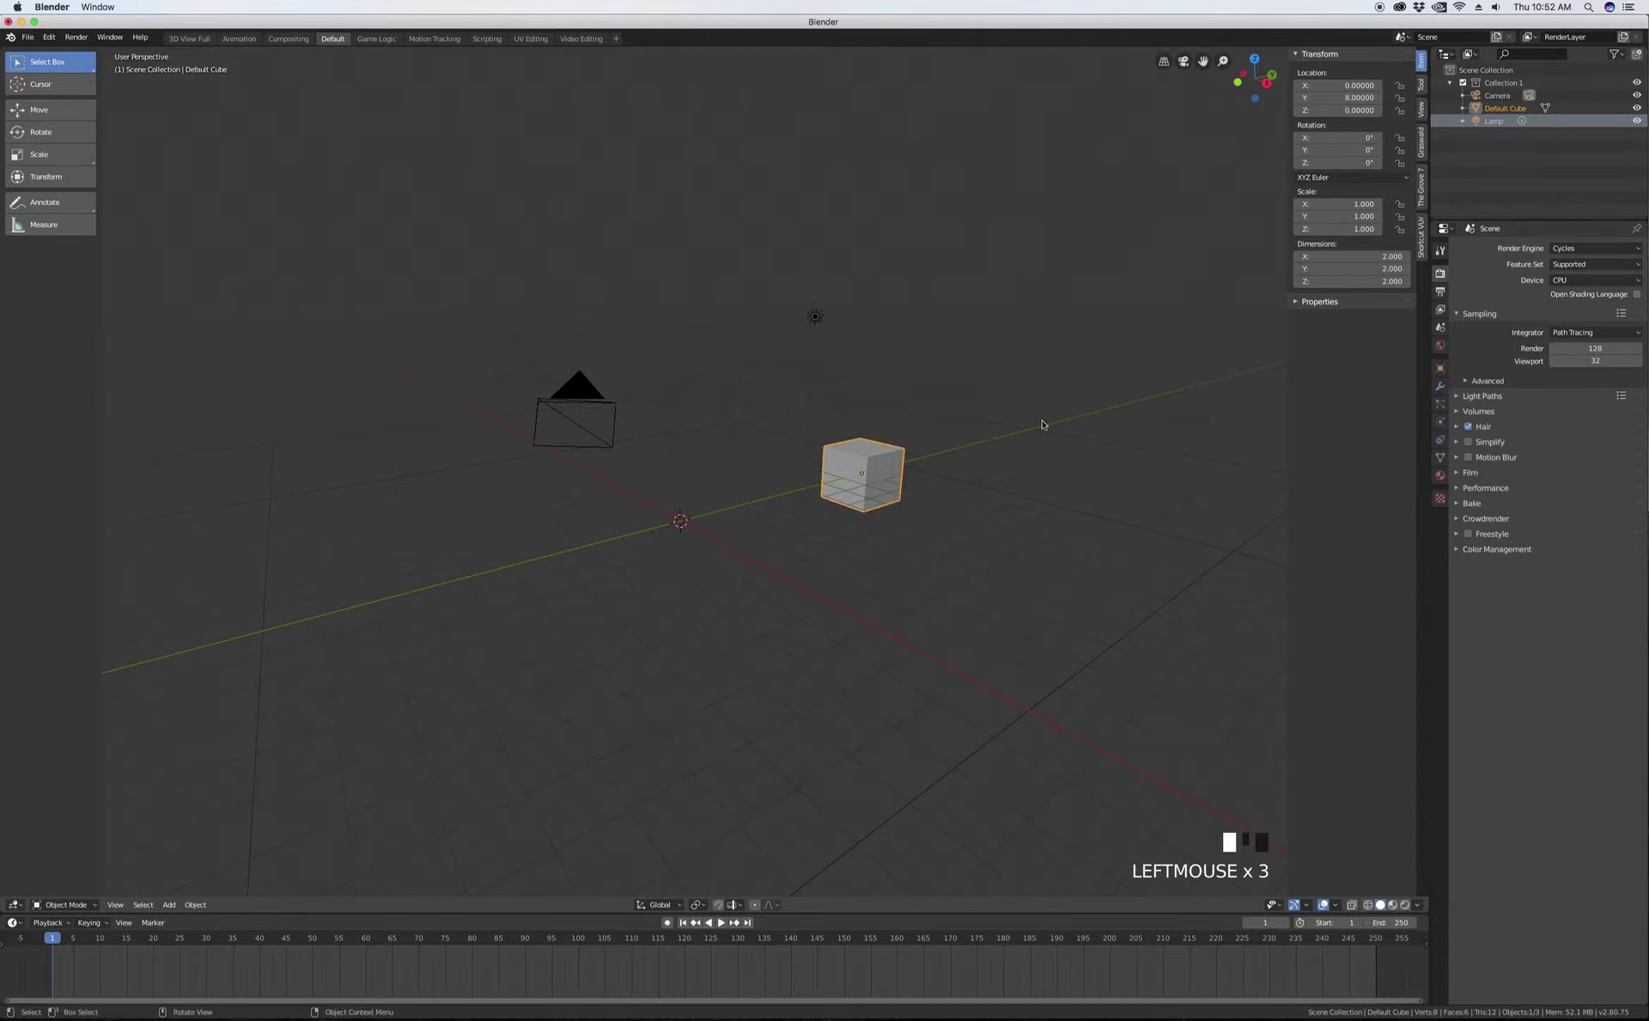
pyautogui.click(1350, 113)
pyautogui.write('10')
pyautogui.press('Return')
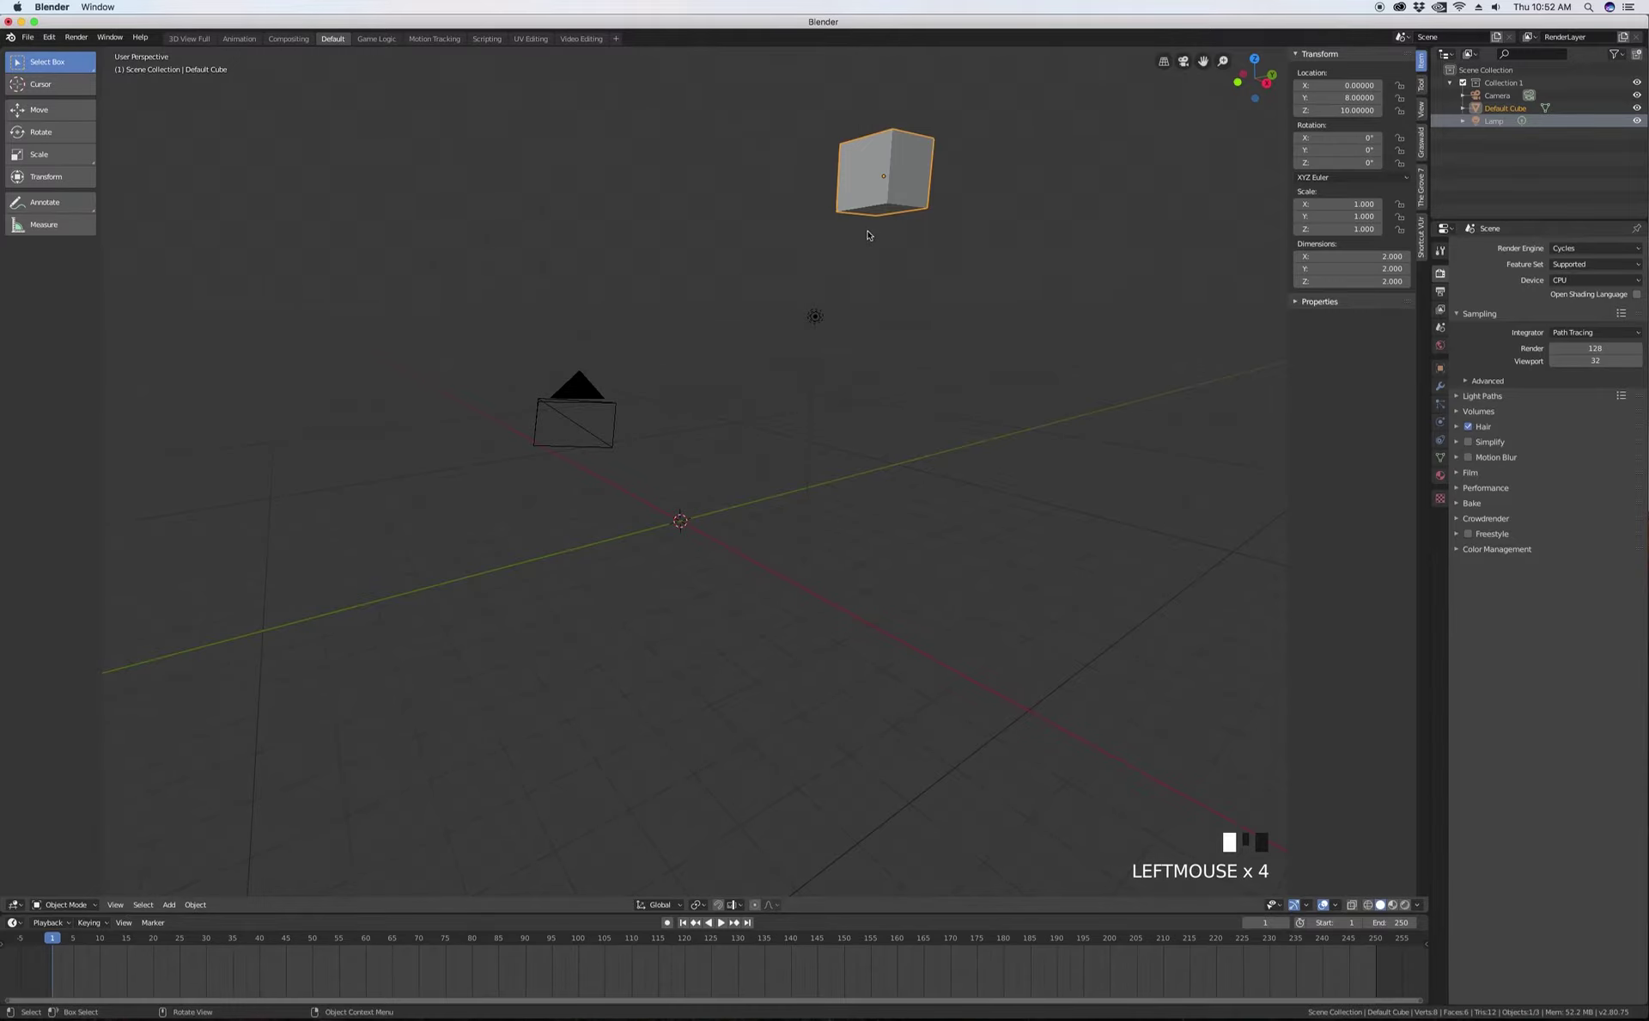
# - Reset the cube's Y and Z locations to 0
pyautogui.click(1346, 98)
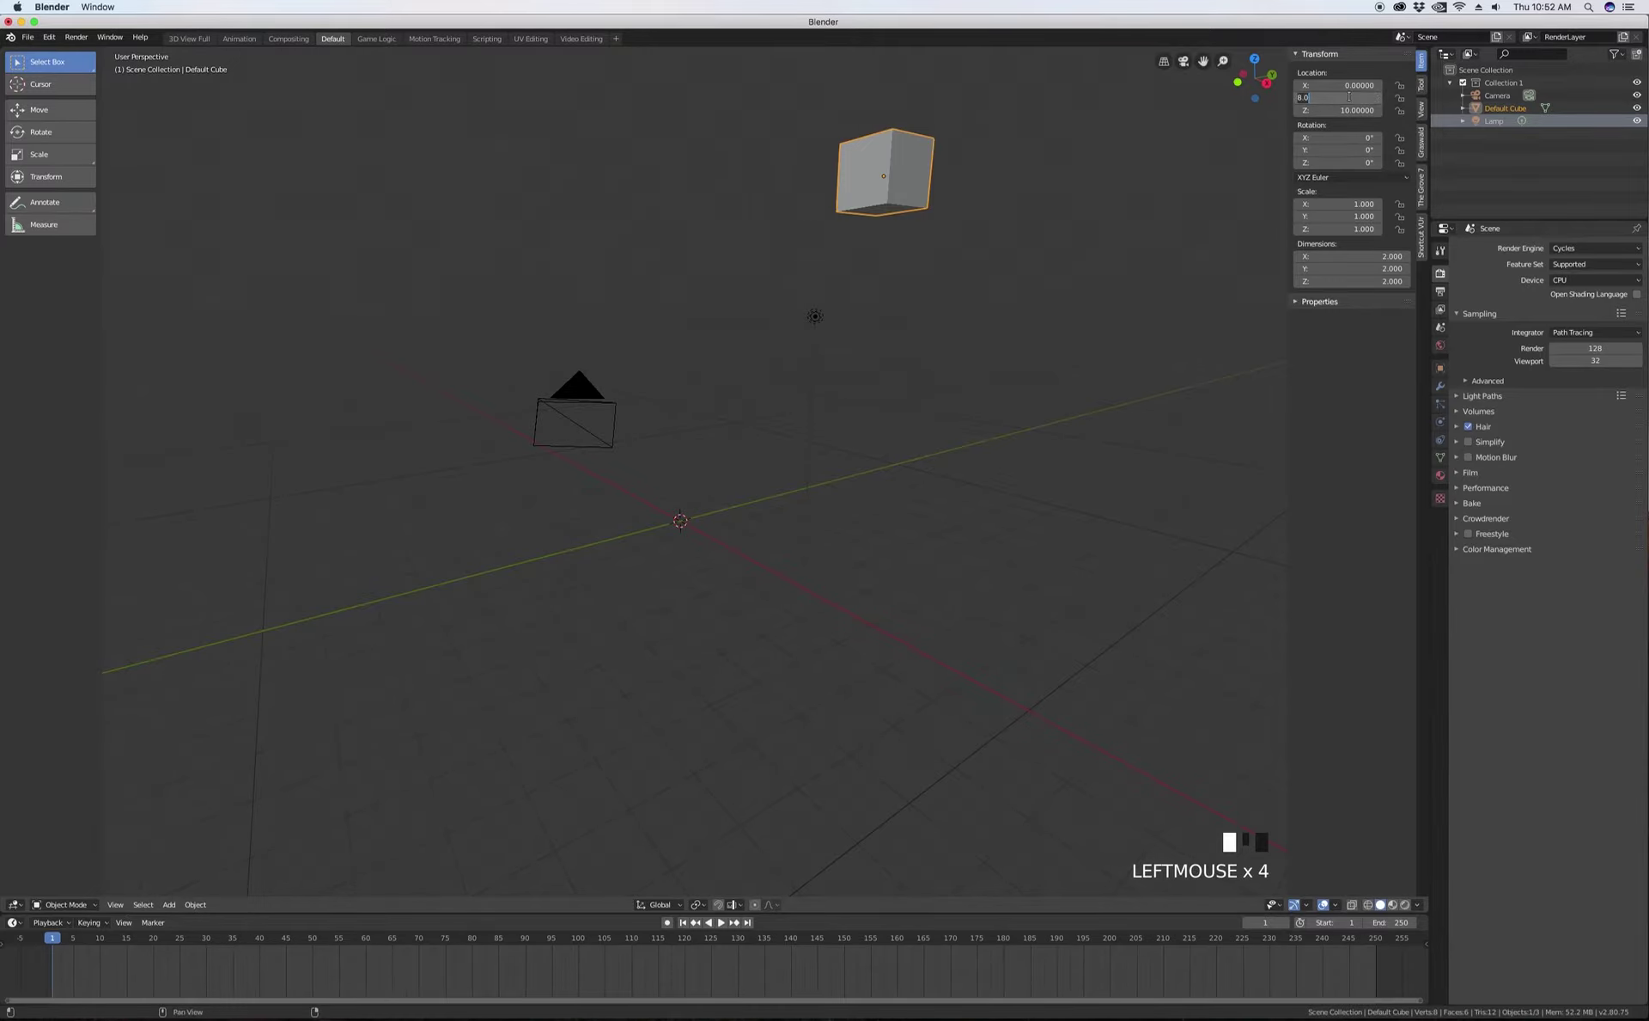
pyautogui.write('0')
pyautogui.click(1345, 110)
pyautogui.write('0')
pyautogui.click(1280, 110)
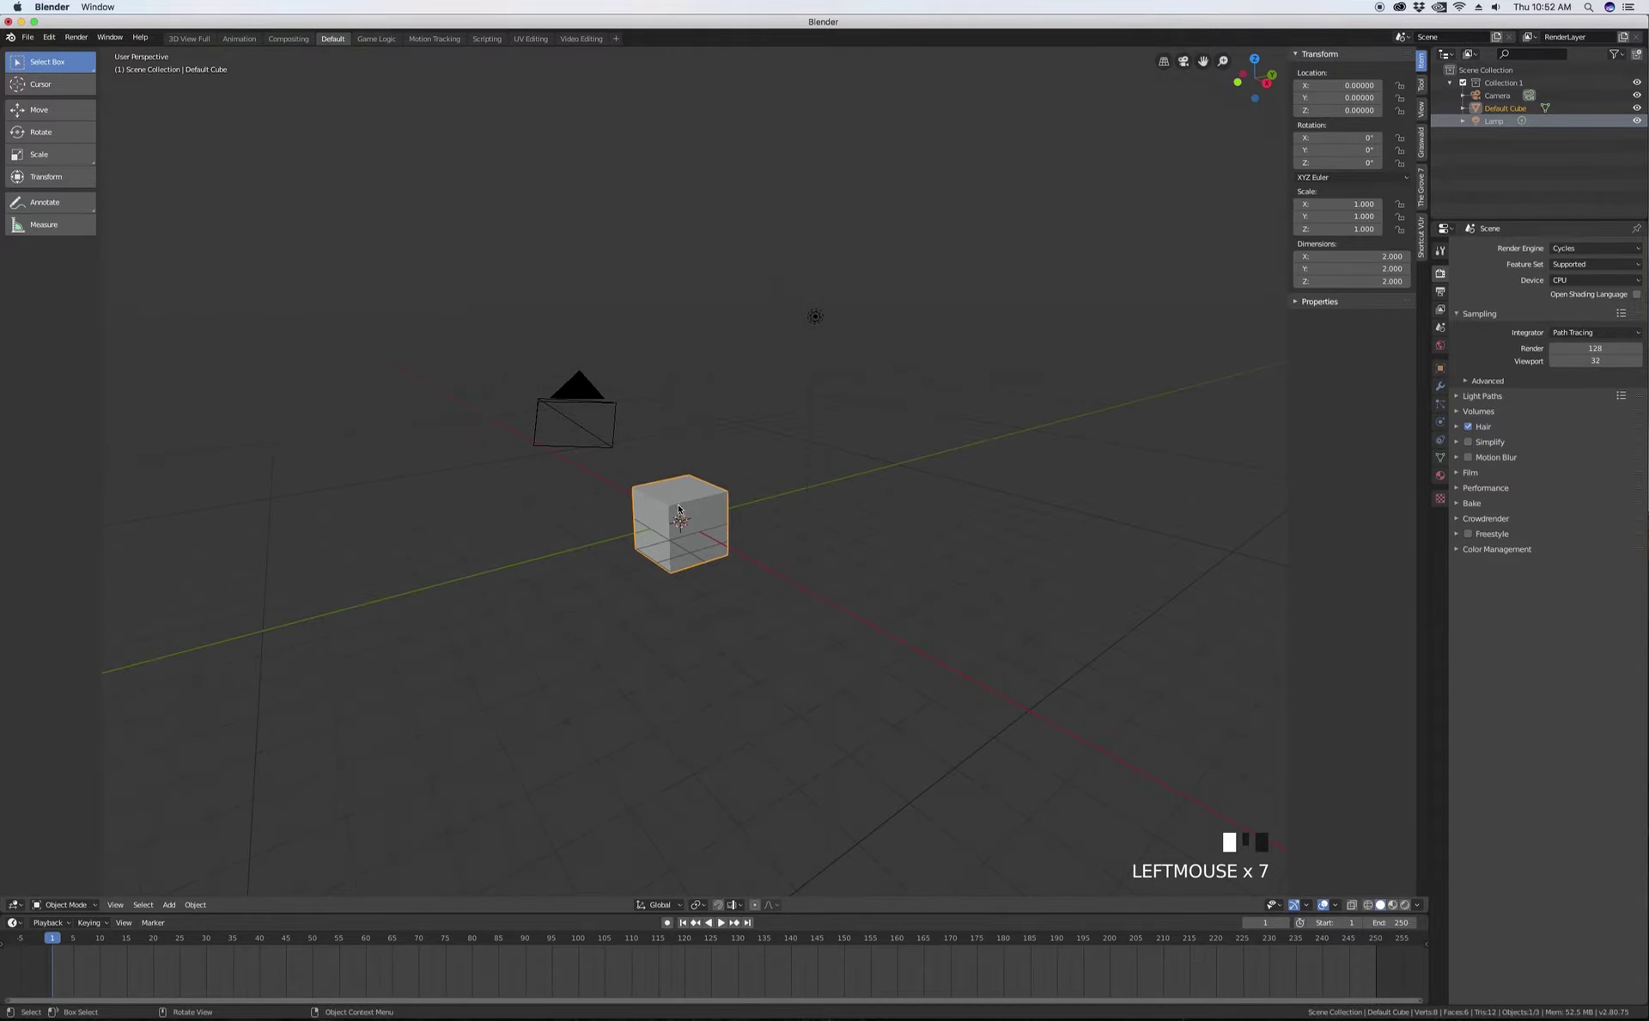
# - Orbit around the cube and zoom in and out to examine it from another side
pyautogui.moveTo(638, 492); pyautogui.dragTo(676, 497, button='middle')
pyautogui.scroll(4, 684, 525)
pyautogui.scroll(-4, 683, 526)
pyautogui.moveTo(683, 528); pyautogui.dragTo(710, 518, button='middle')
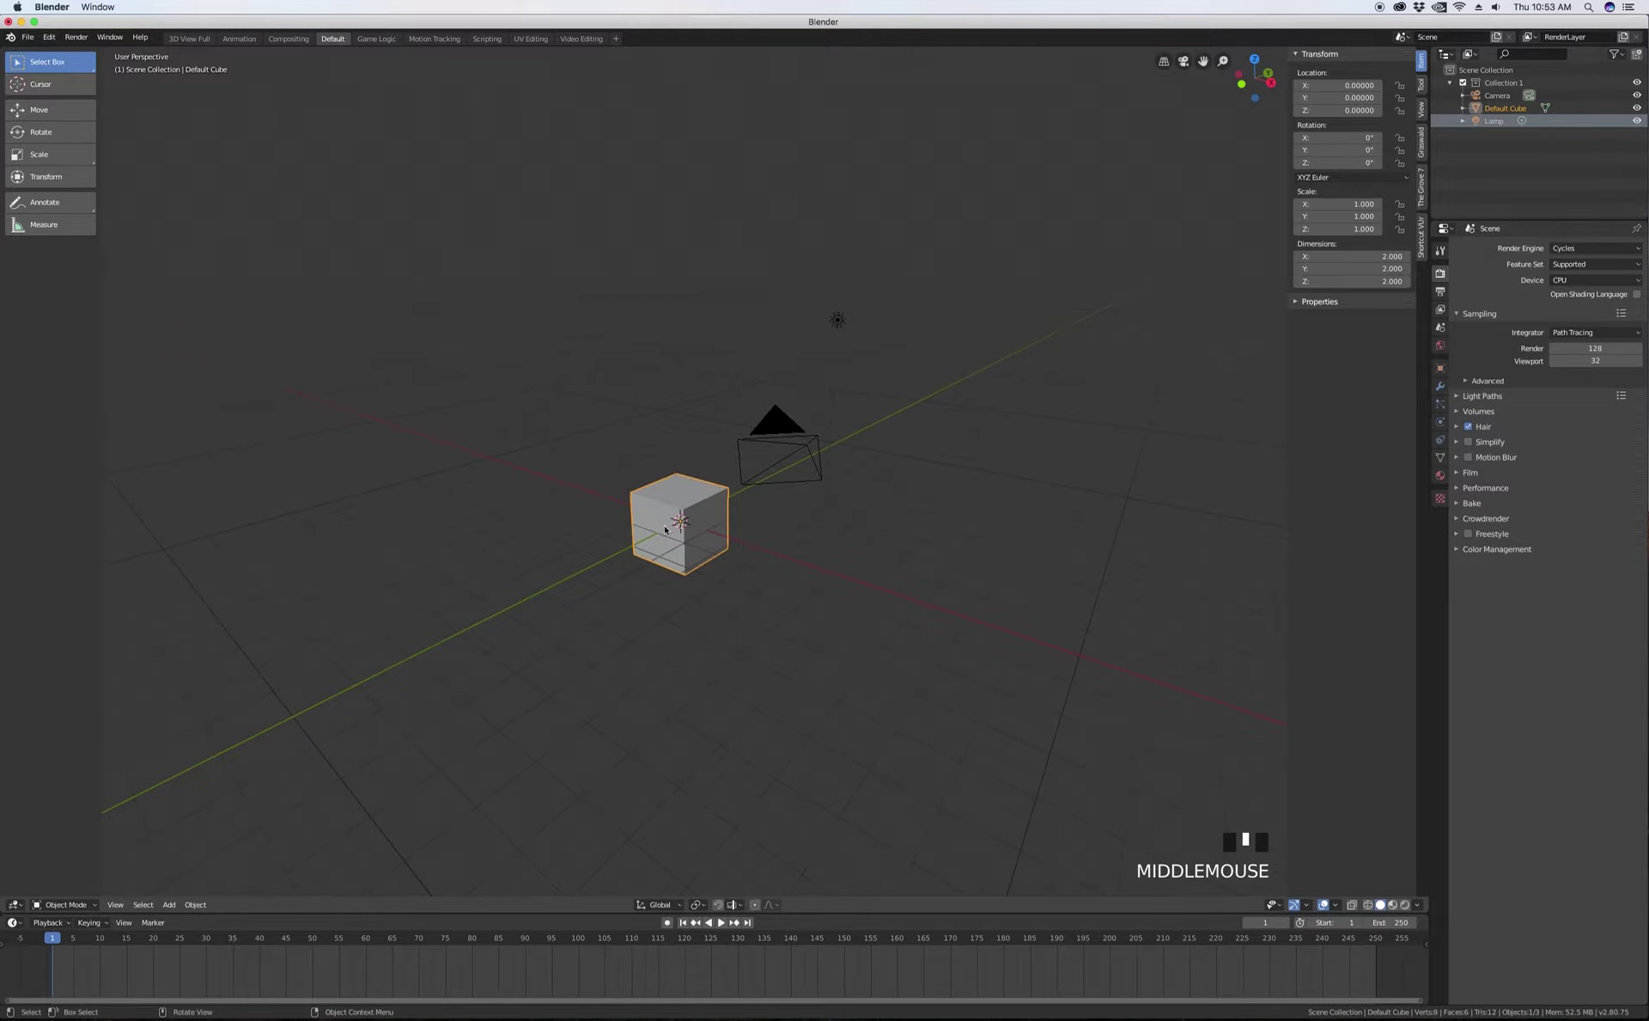
pyautogui.scroll(1, 629, 591)
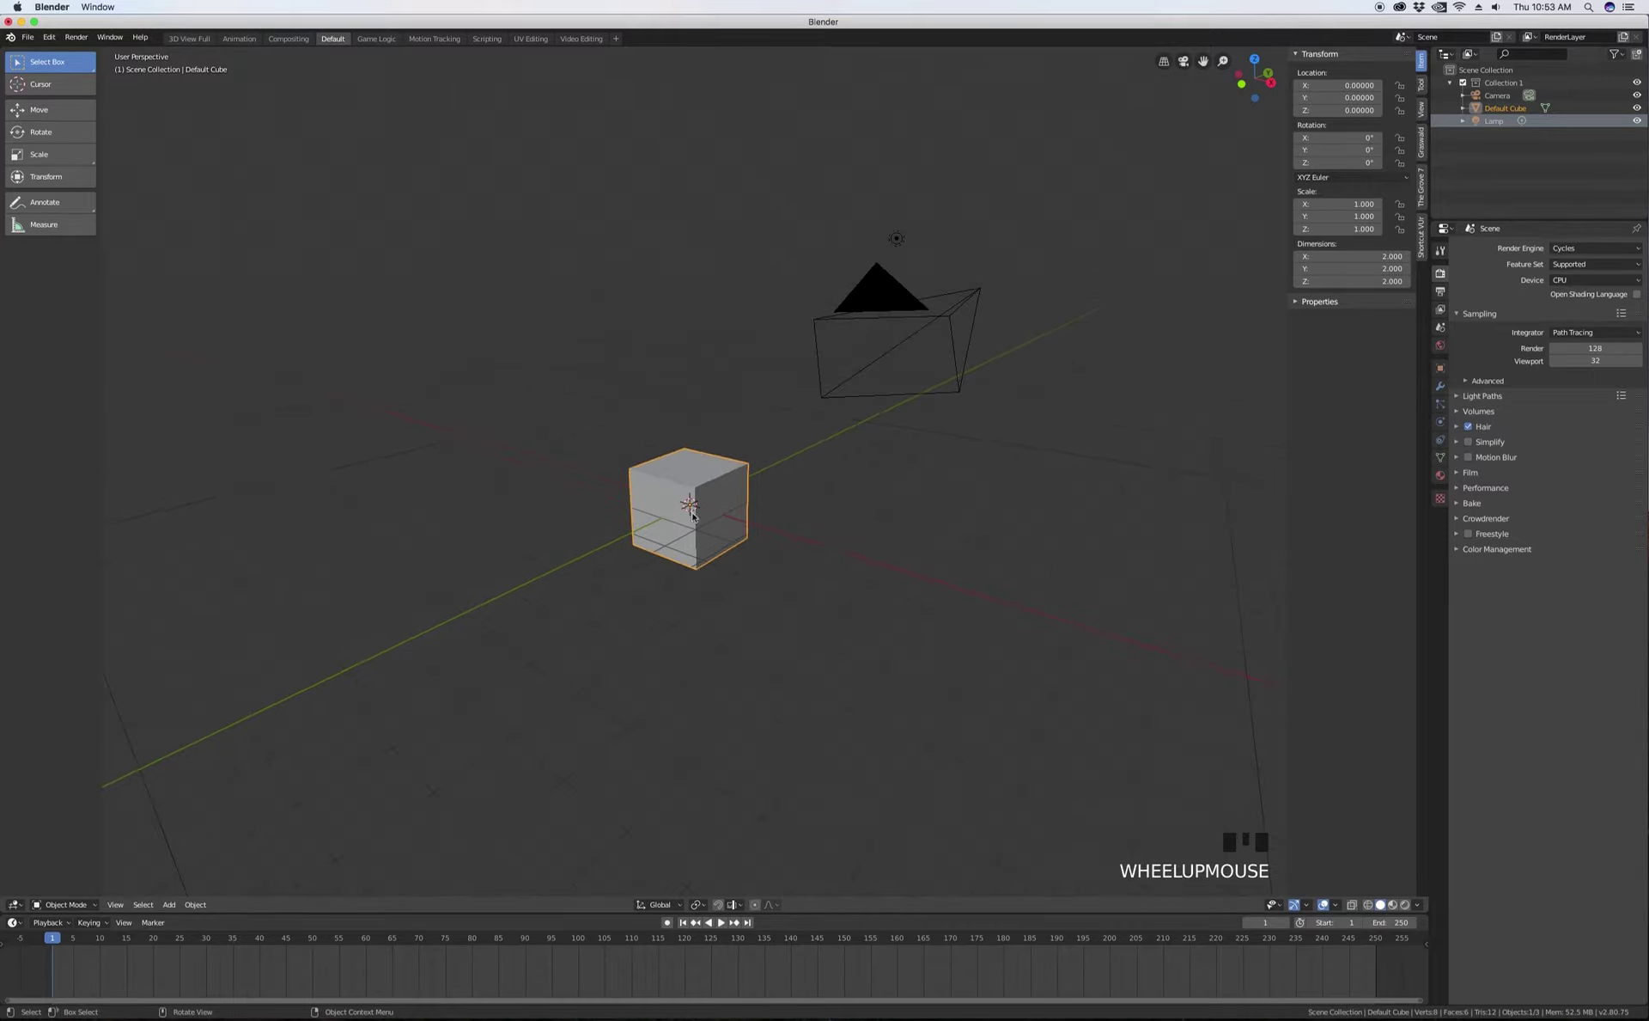
pyautogui.scroll(3, 692, 515)
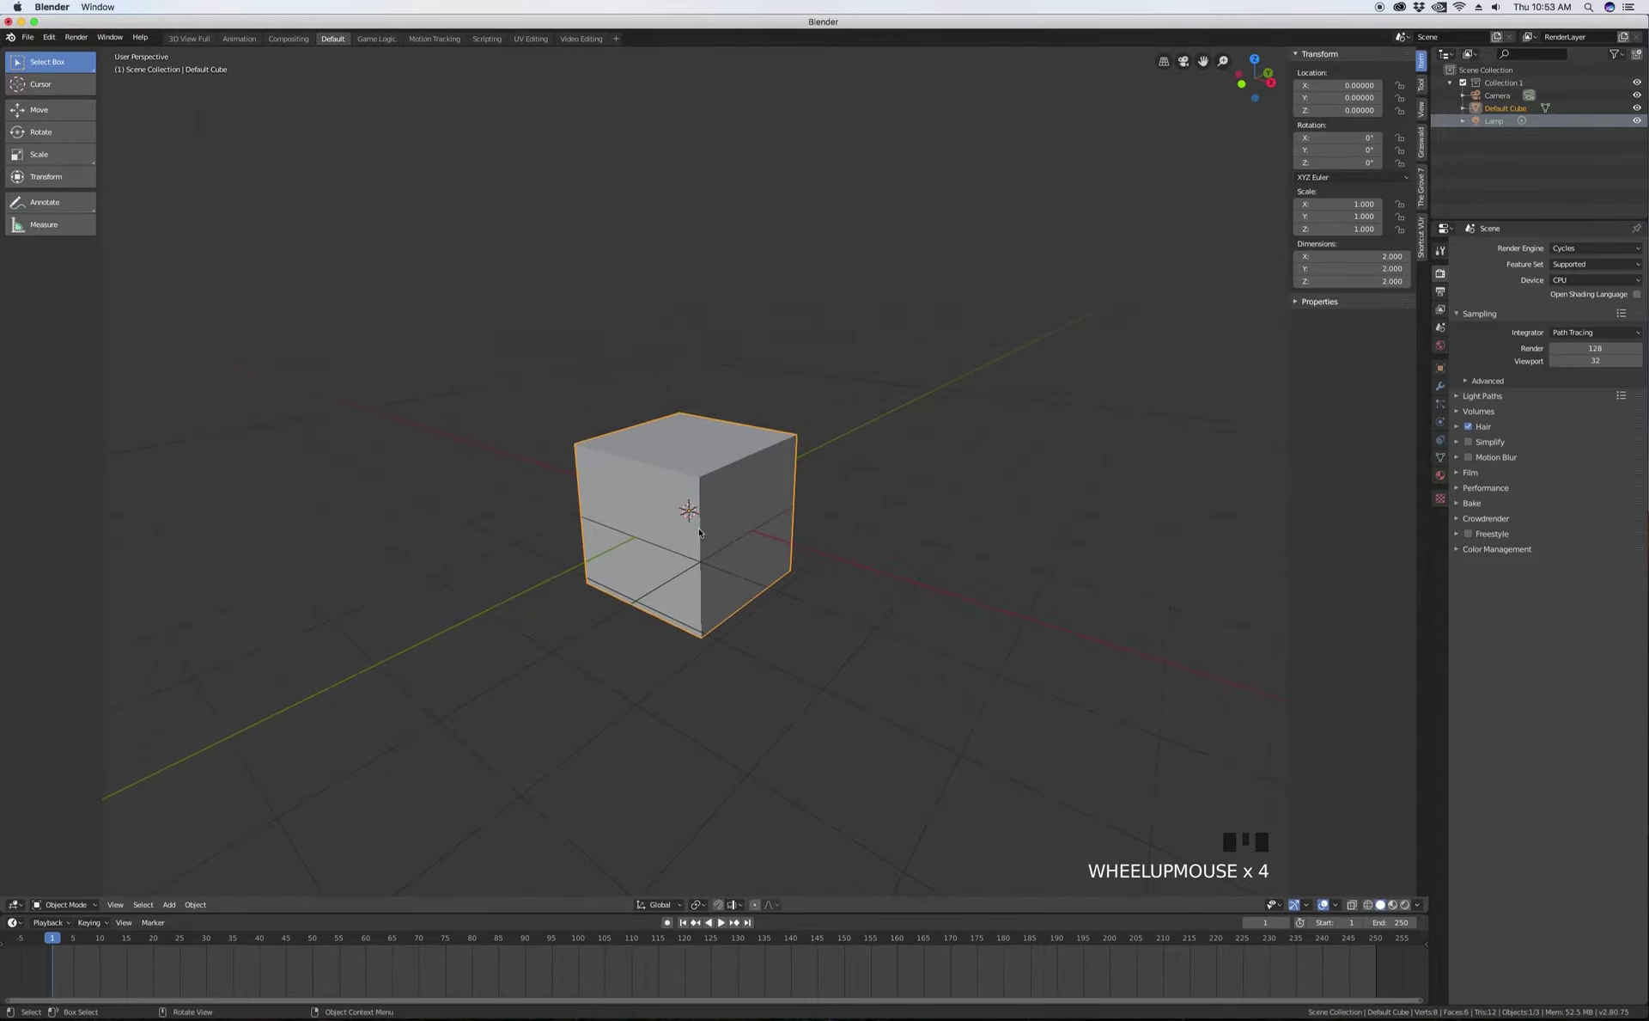
pyautogui.scroll(-2, 705, 478)
pyautogui.scroll(1, 692, 470)
pyautogui.scroll(-1, 692, 470)
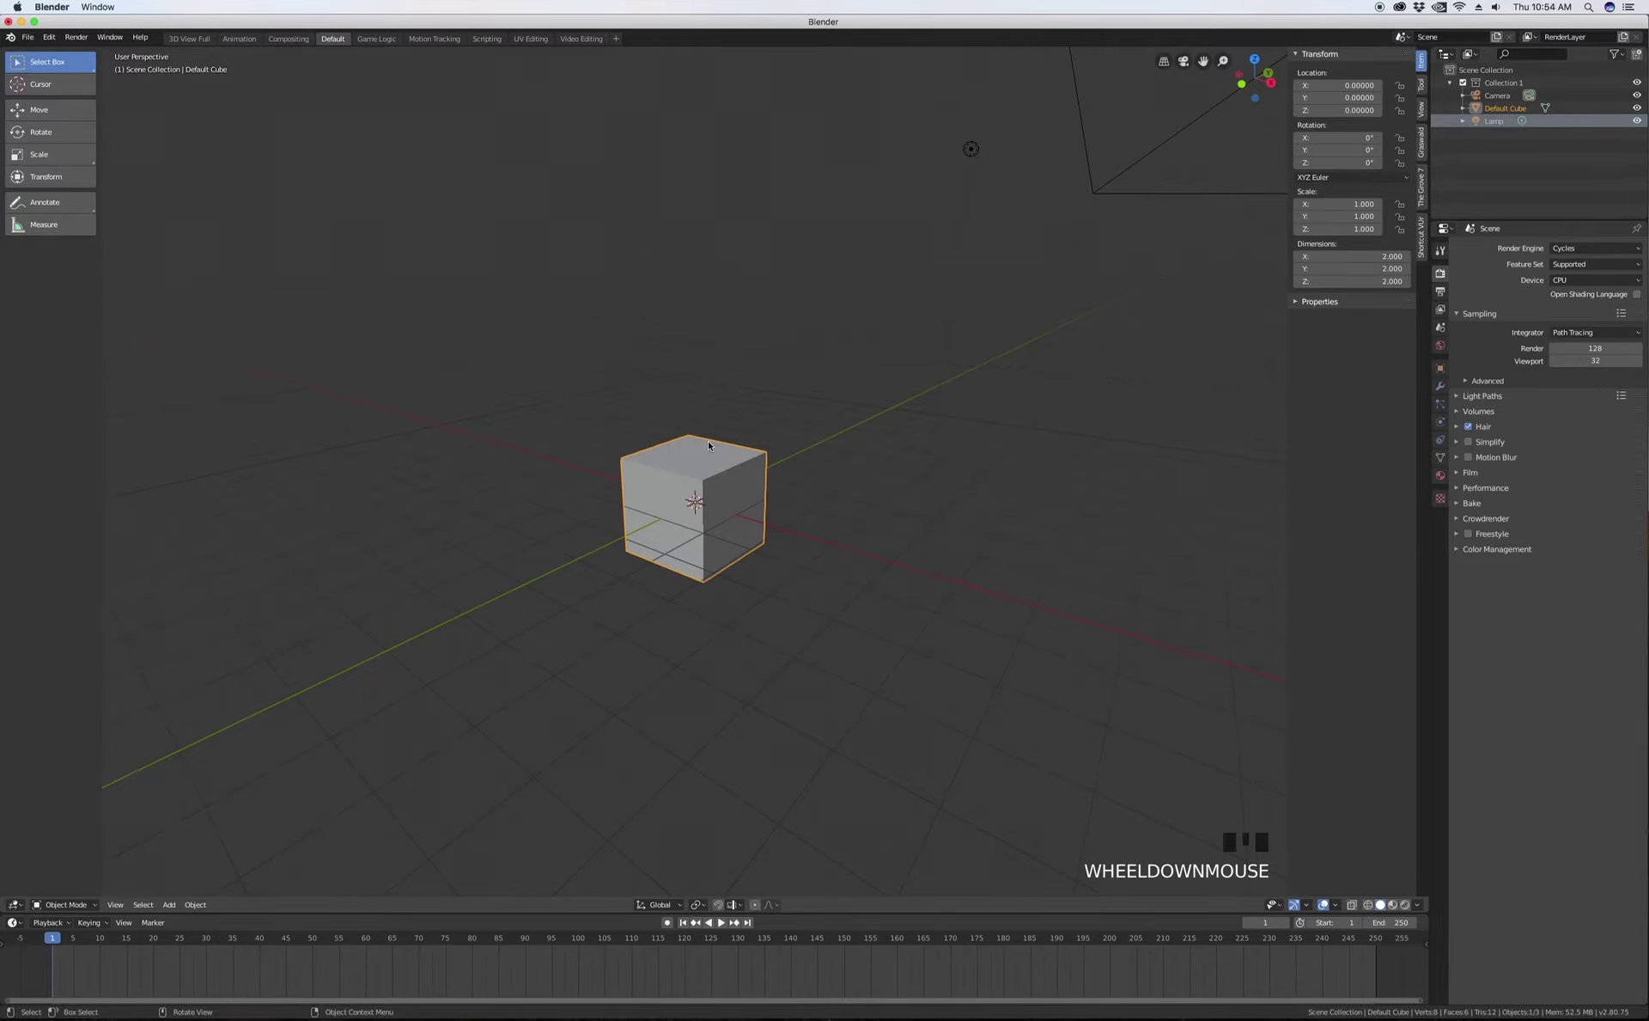
# - Zoom repeatedly towards and away from different points on the cube to examine how zooming follows the mouse position
pyautogui.scroll(6, 687, 571)
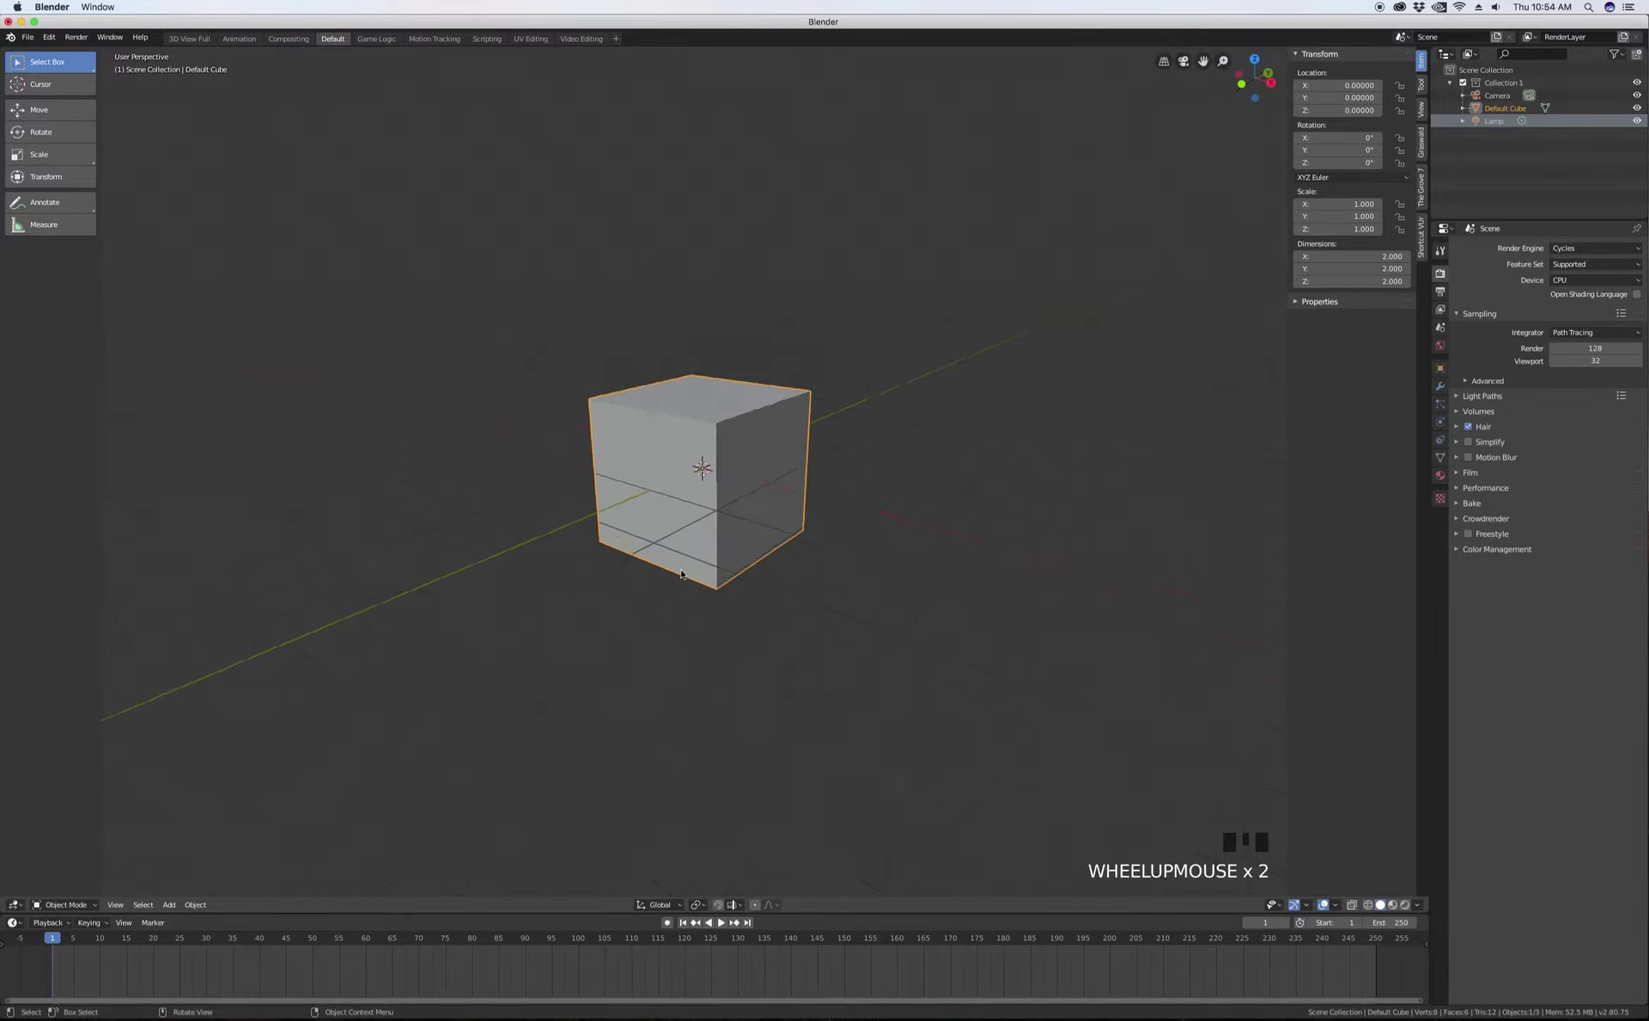
pyautogui.scroll(-6, 681, 602)
pyautogui.scroll(6, 697, 567)
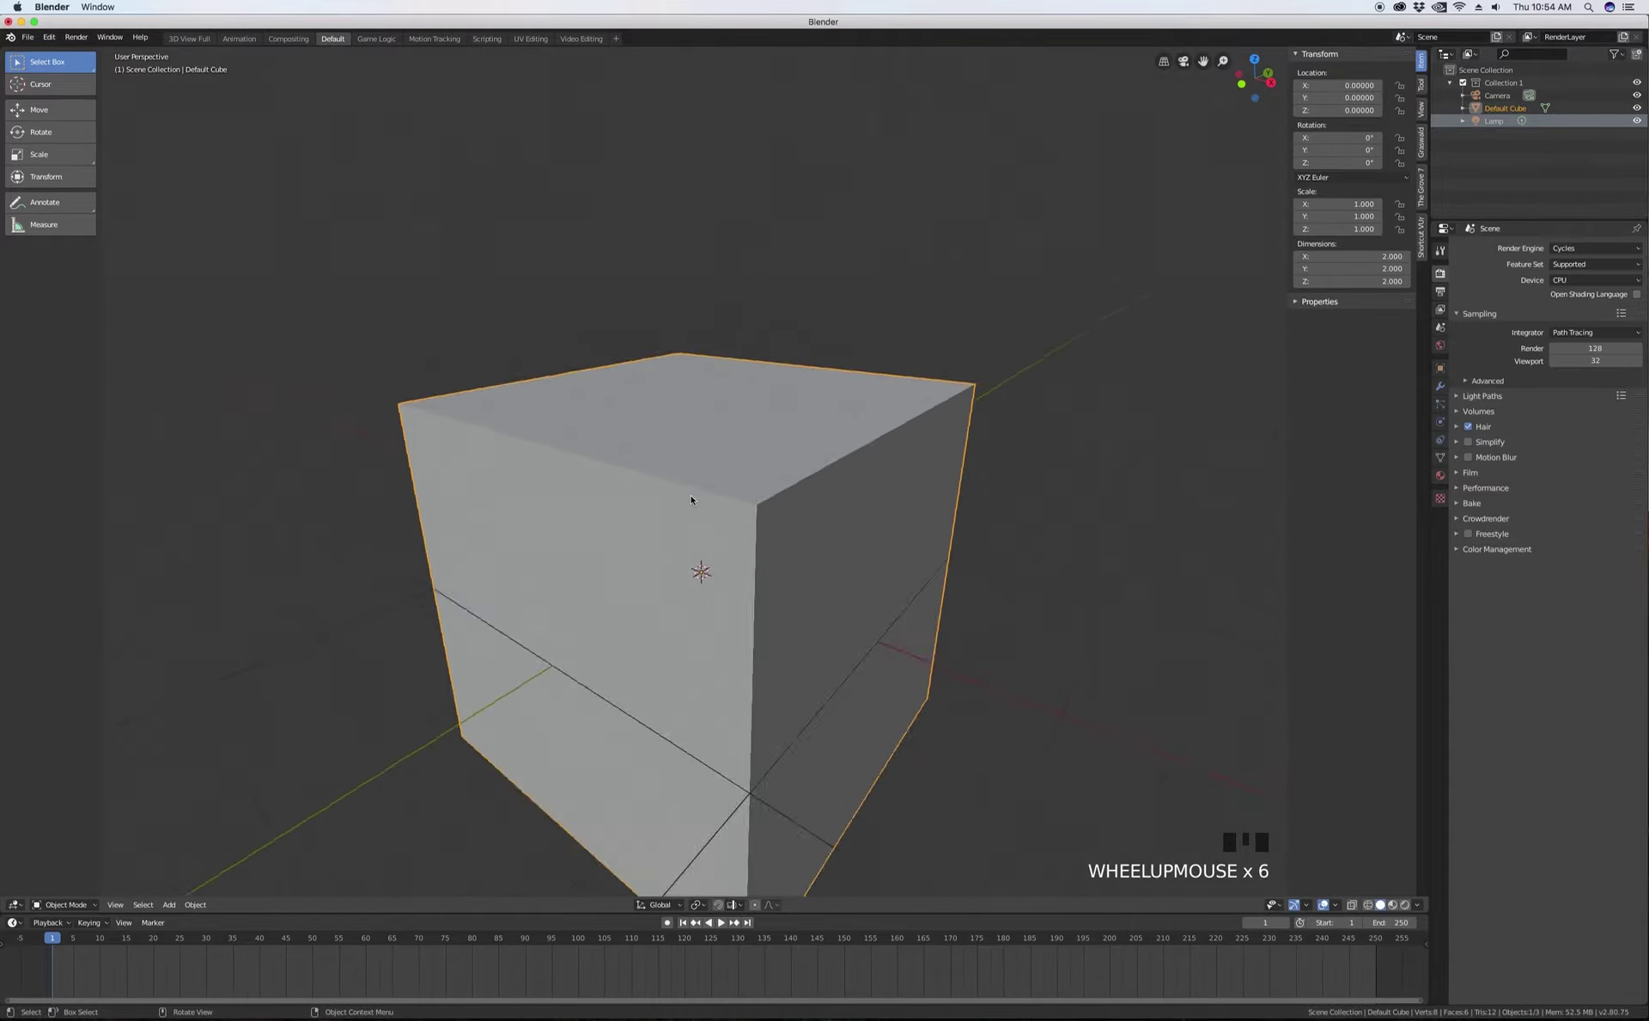
pyautogui.scroll(-4, 709, 446)
pyautogui.scroll(7, 702, 442)
pyautogui.scroll(-5, 700, 445)
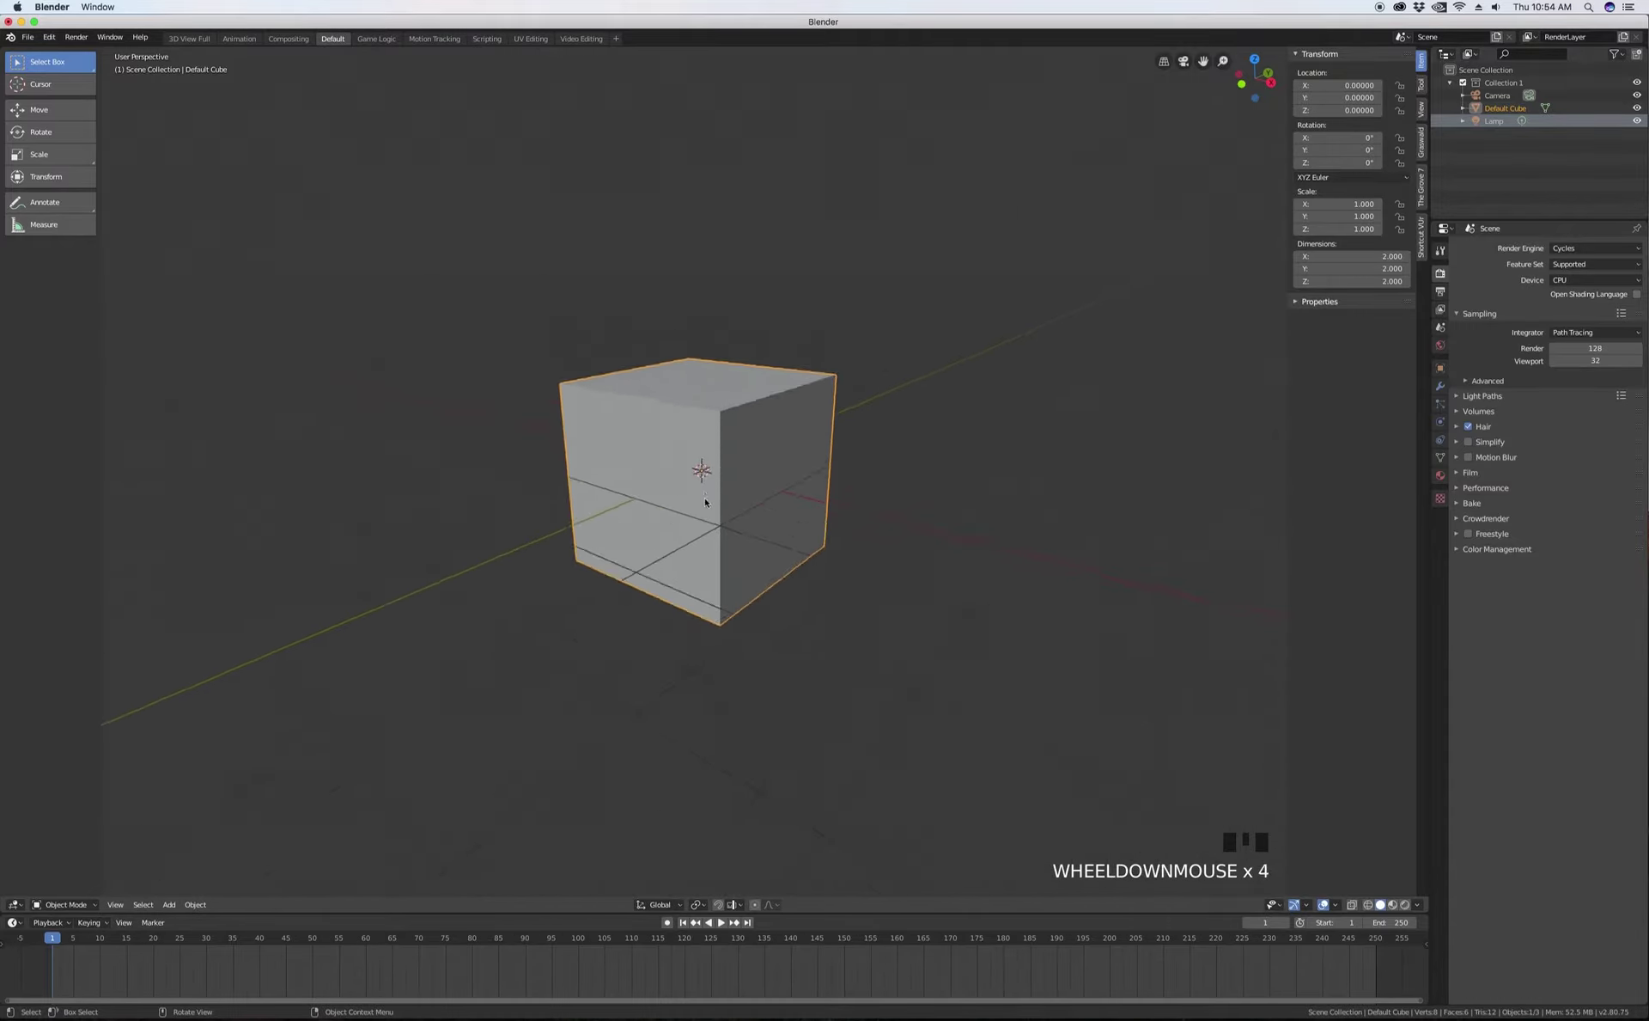
pyautogui.scroll(5, 698, 446)
pyautogui.scroll(-3, 697, 450)
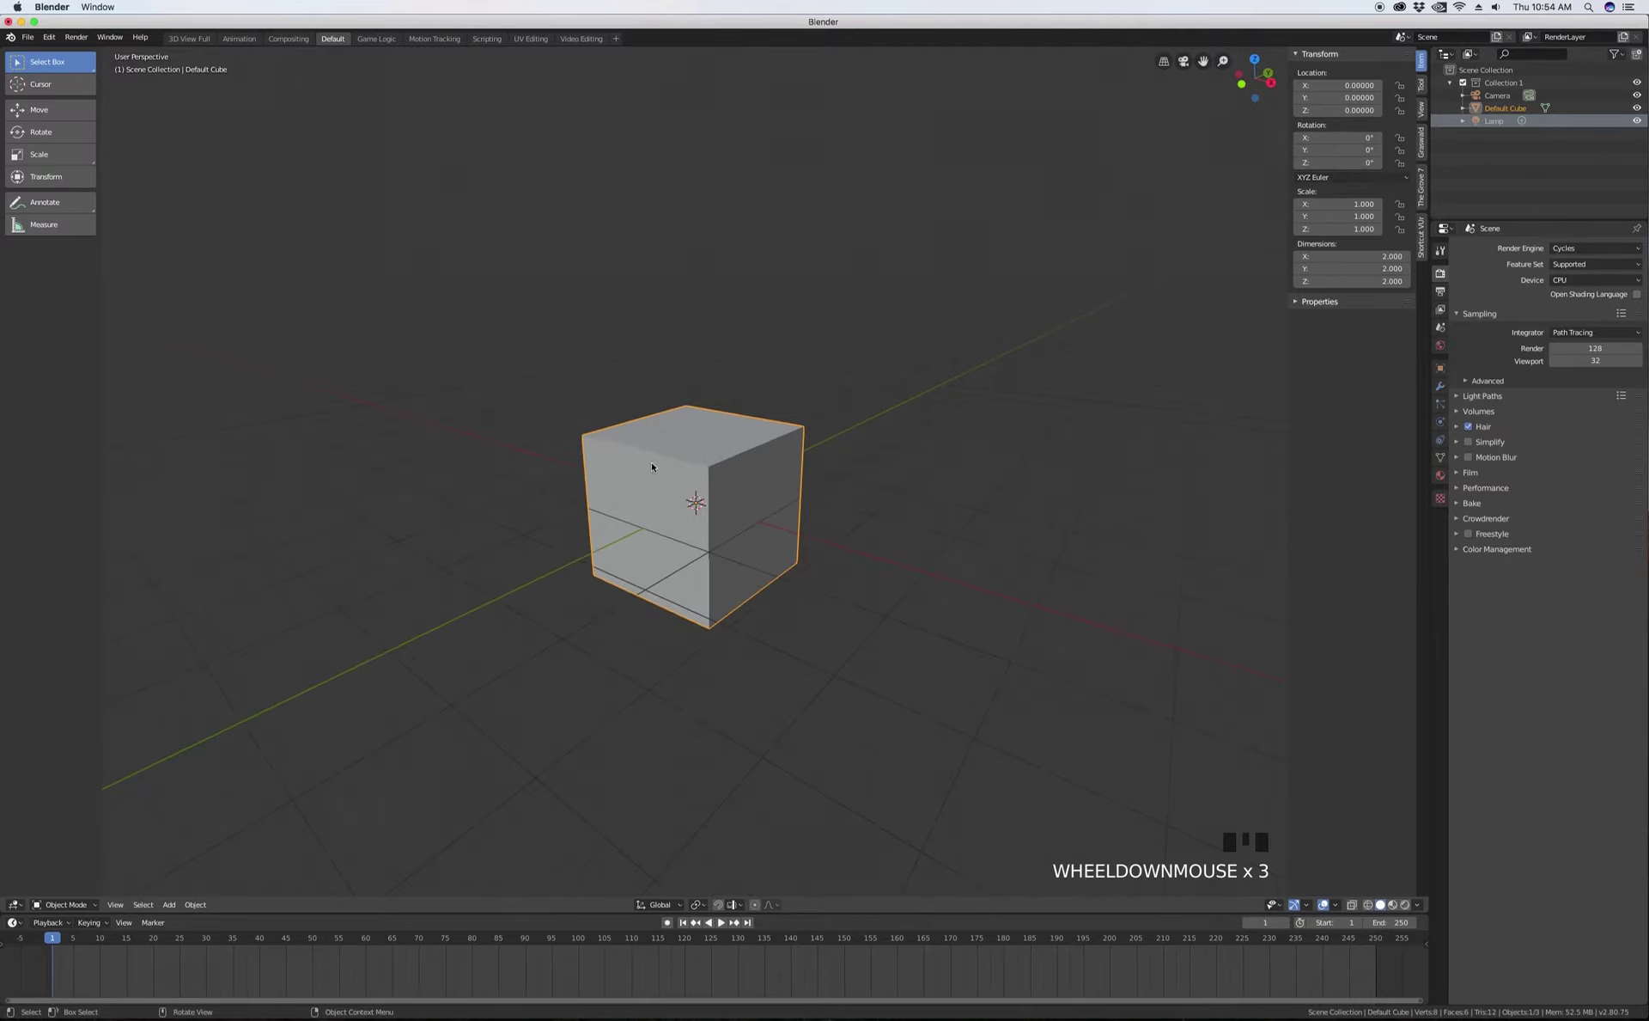
pyautogui.scroll(3, 653, 470)
pyautogui.scroll(-3, 730, 534)
pyautogui.scroll(3, 732, 549)
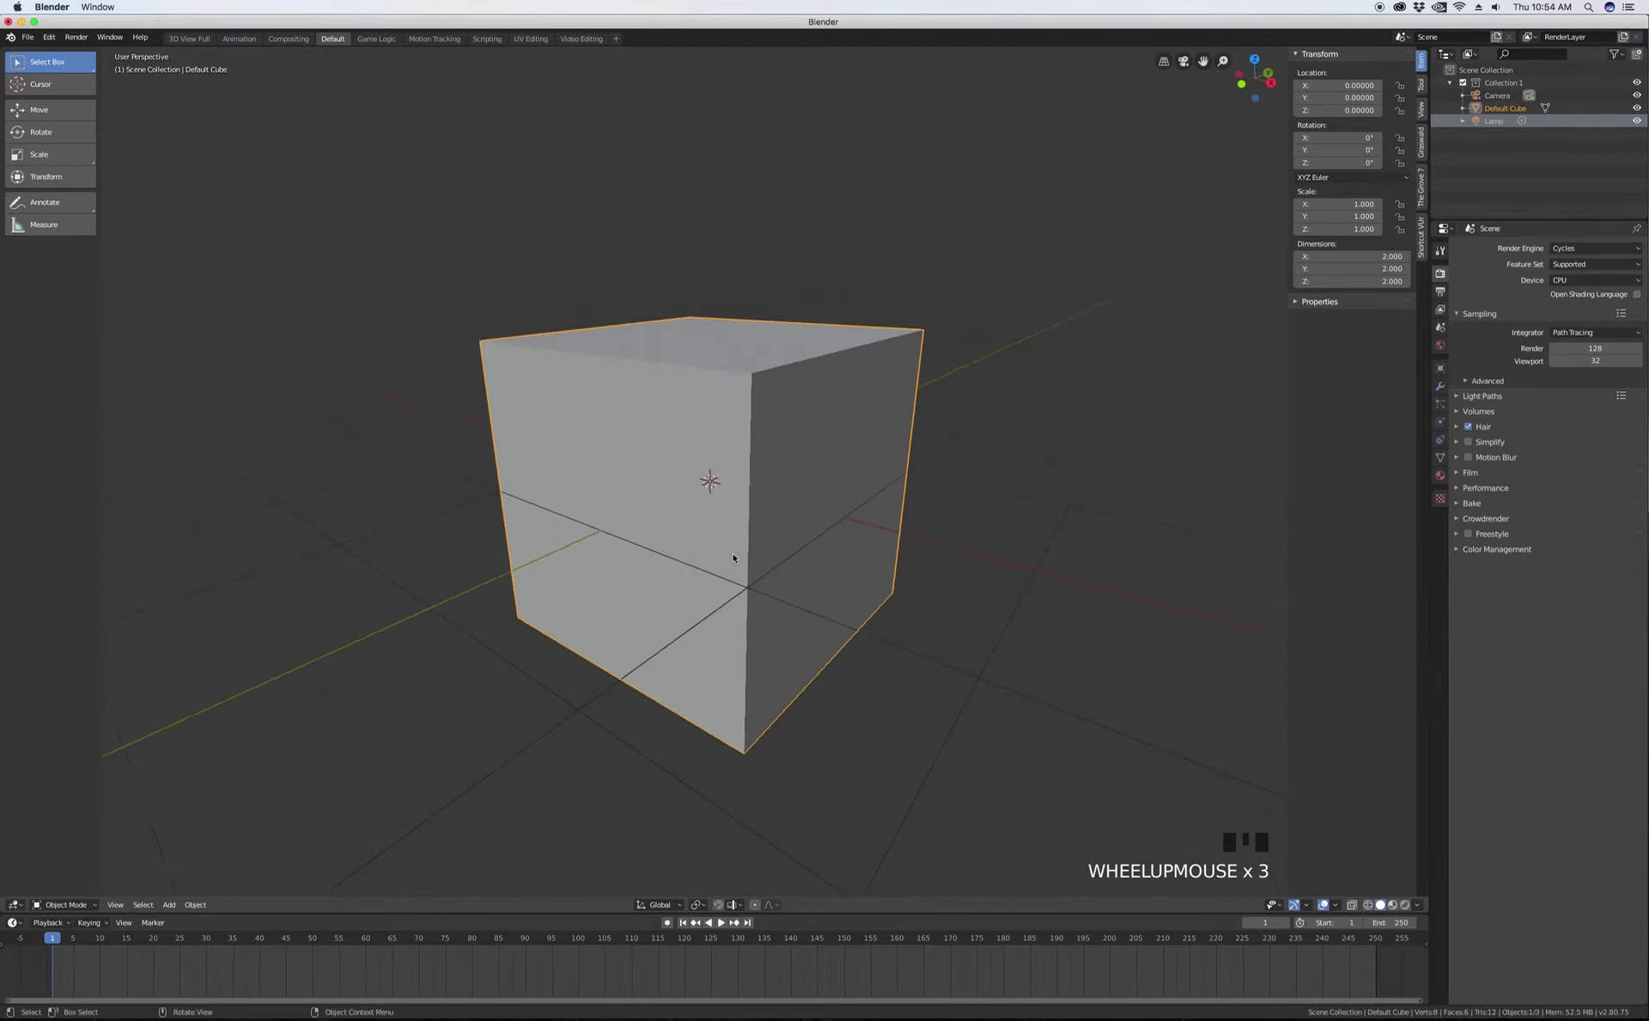
# - Review the Orbit Around Selection and Zoom To Mouse Position options in the Navigation preferences, and close the preferences
pyautogui.click(49, 39)
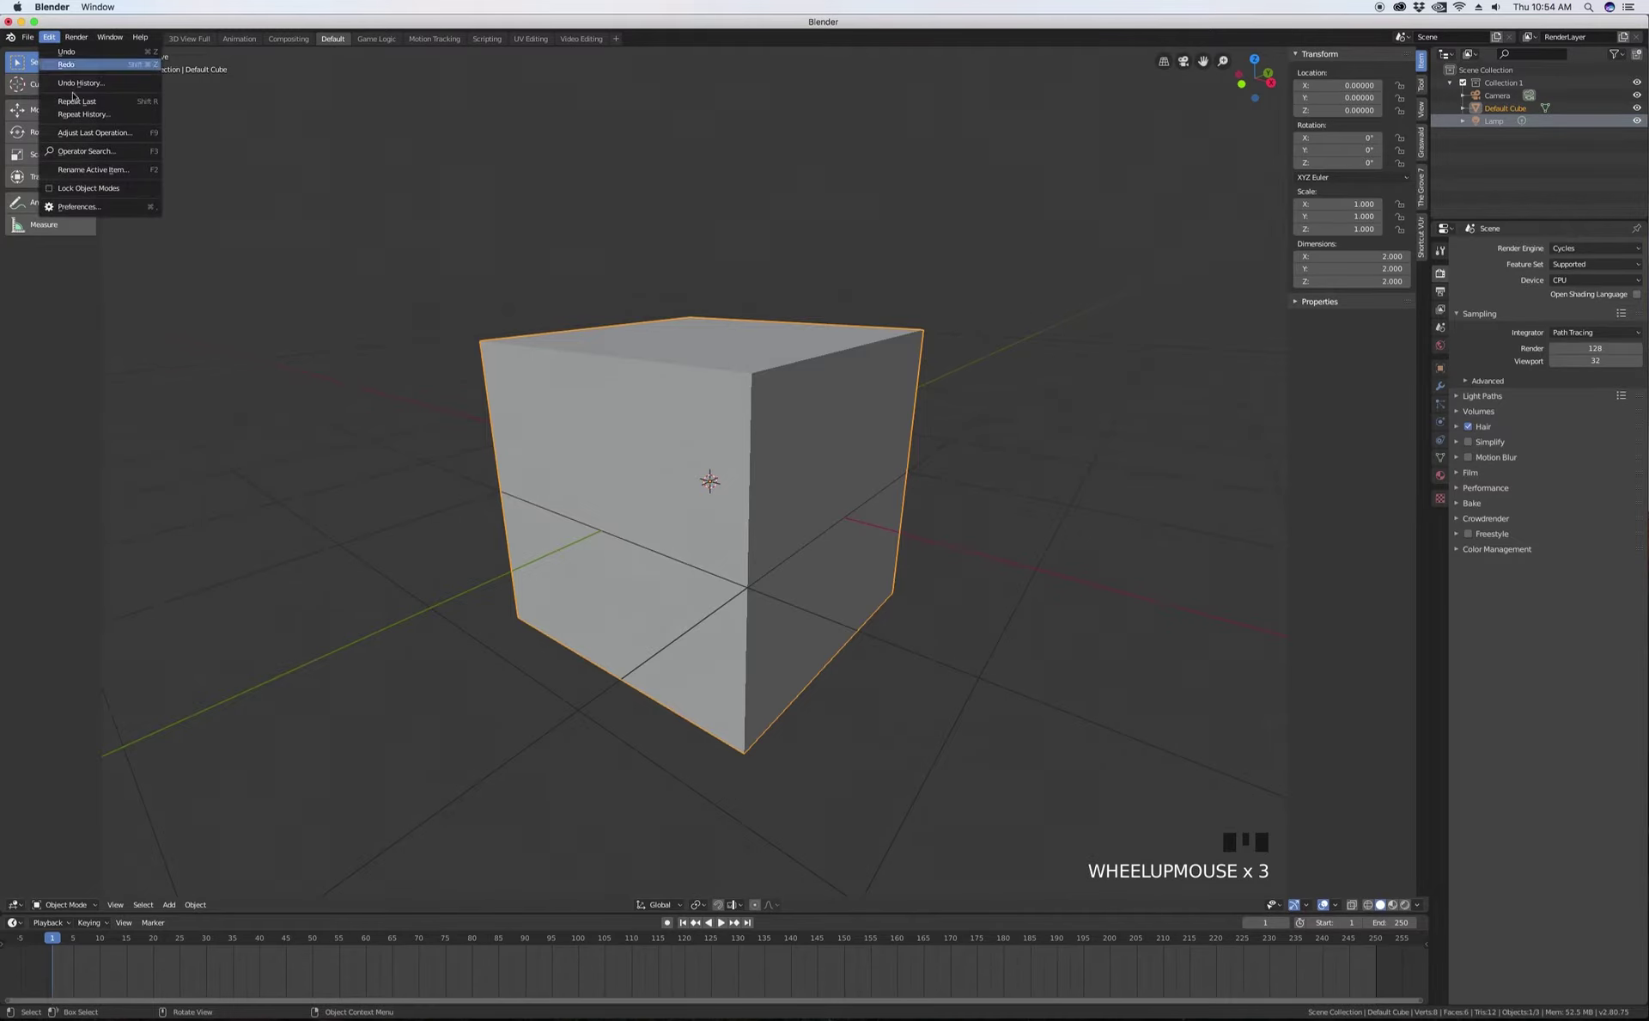
pyautogui.click(98, 211)
pyautogui.moveTo(84, 40); pyautogui.dragTo(275, 82)
pyautogui.click(227, 242)
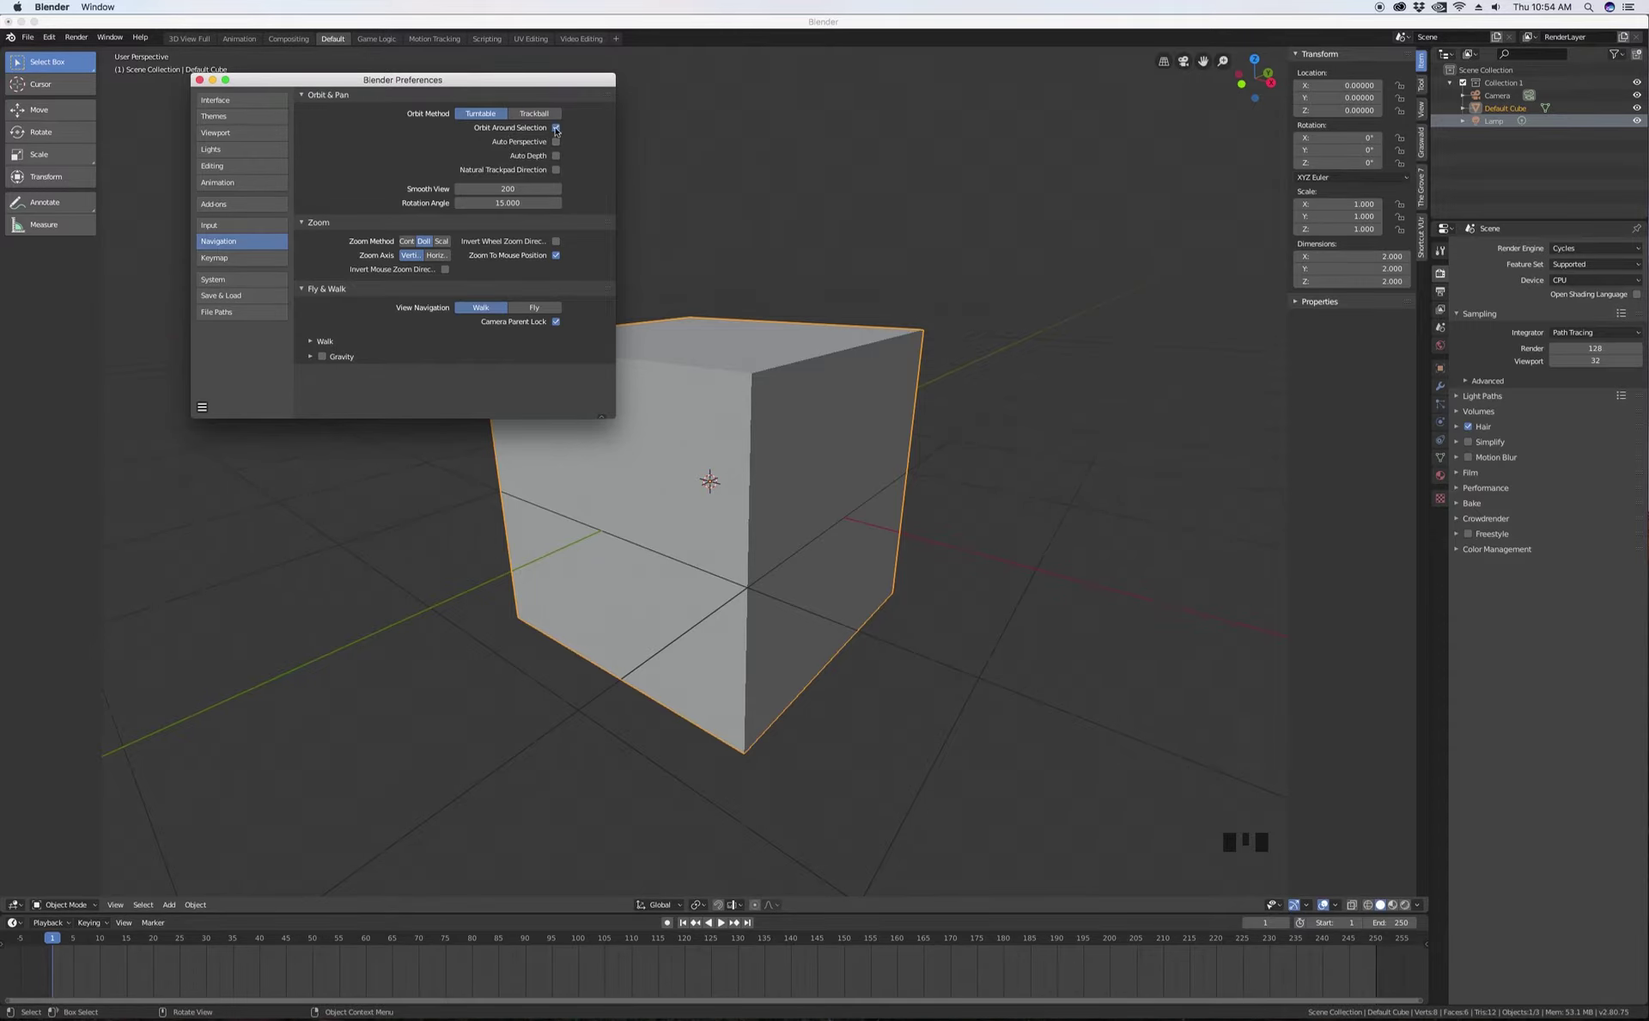
pyautogui.click(200, 80)
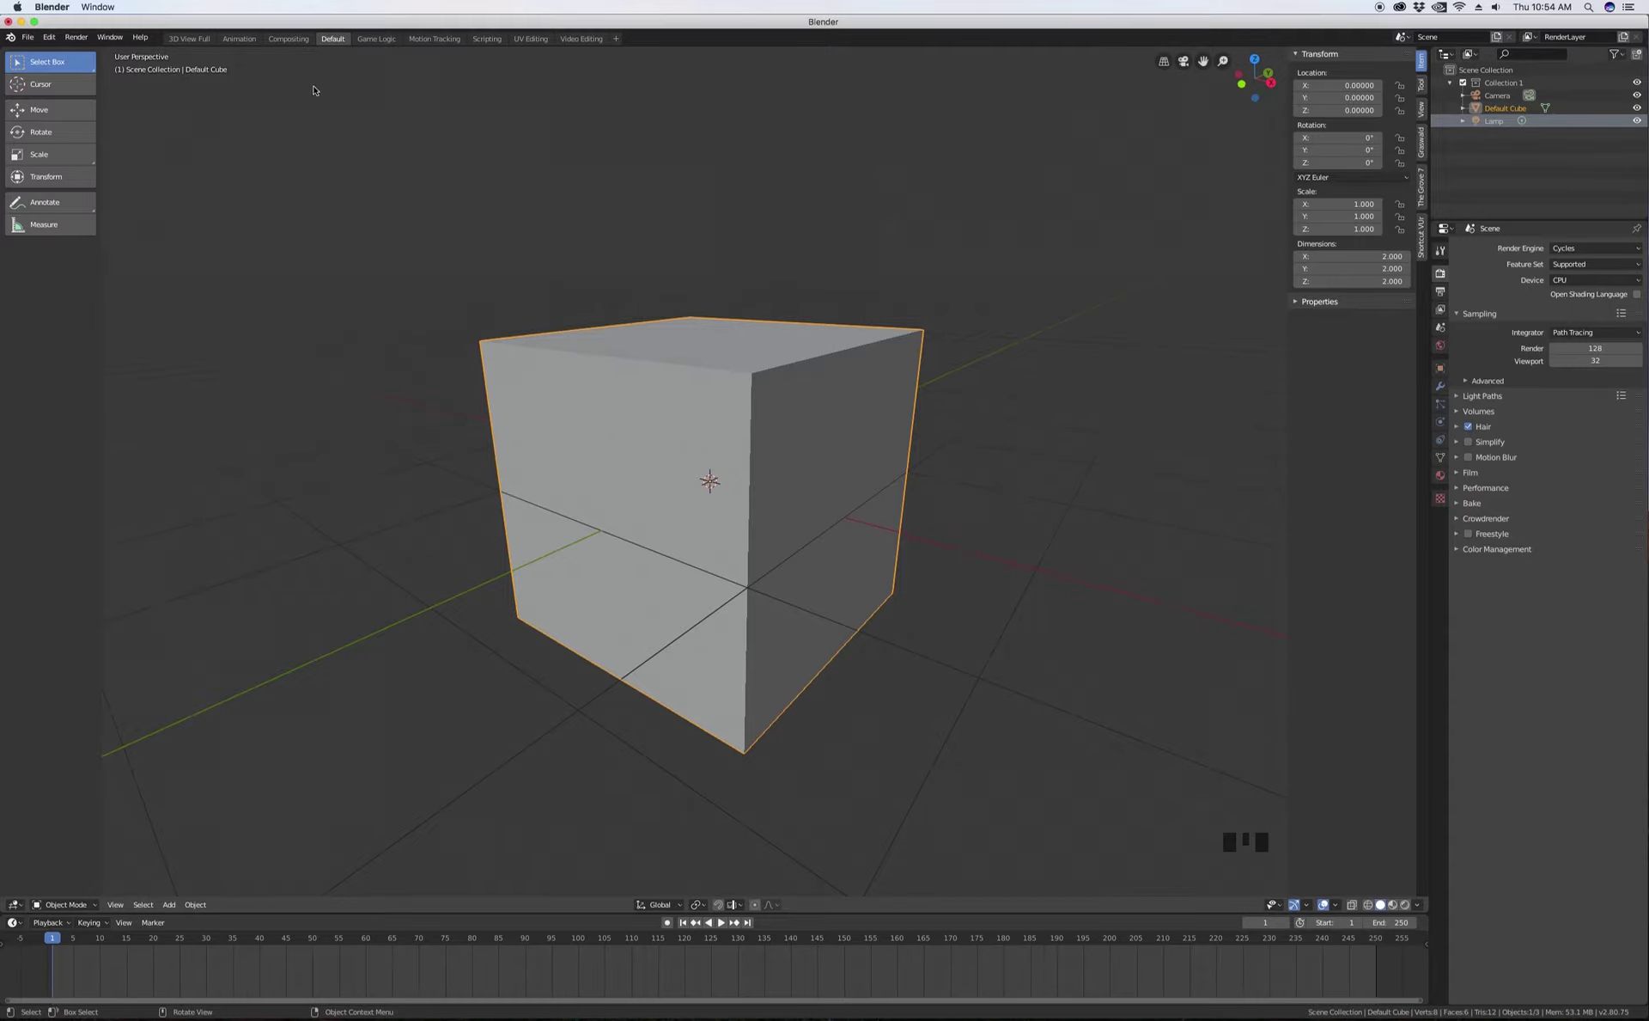
# - Zoom in and out on the cube and orbit around it to examine the navigation behaviour with these preferences
pyautogui.scroll(-7, 721, 475)
pyautogui.scroll(6, 647, 482)
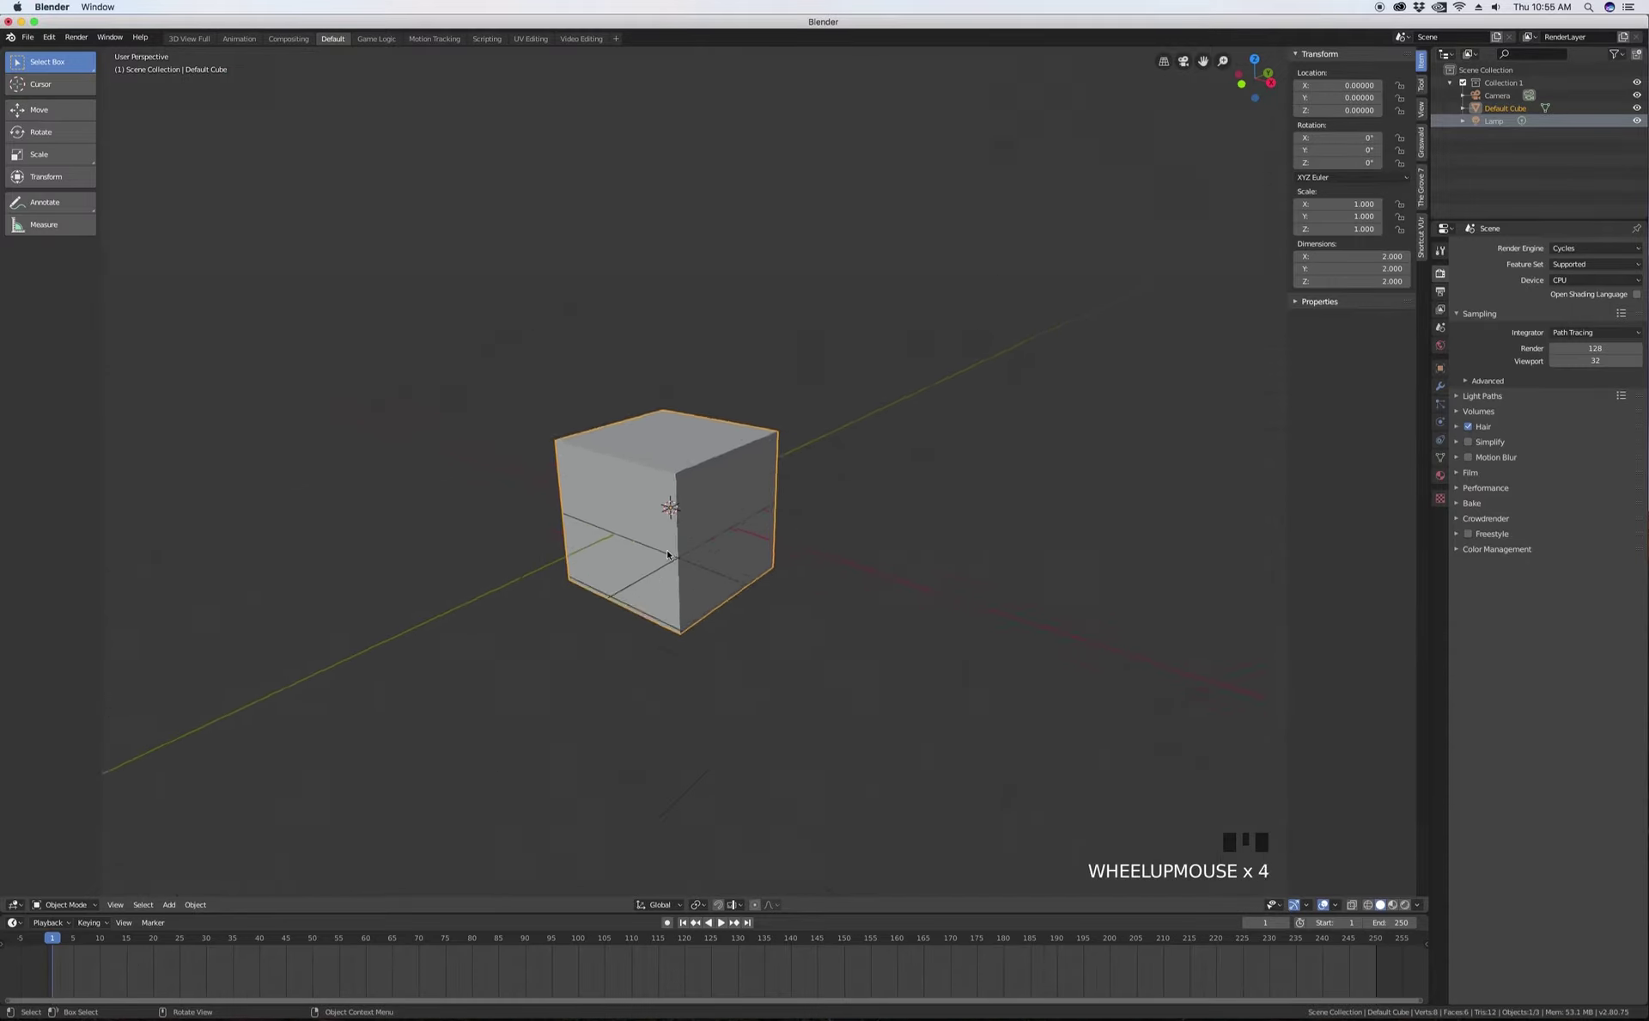
pyautogui.scroll(-6, 647, 482)
pyautogui.scroll(3, 647, 482)
pyautogui.scroll(-3, 647, 482)
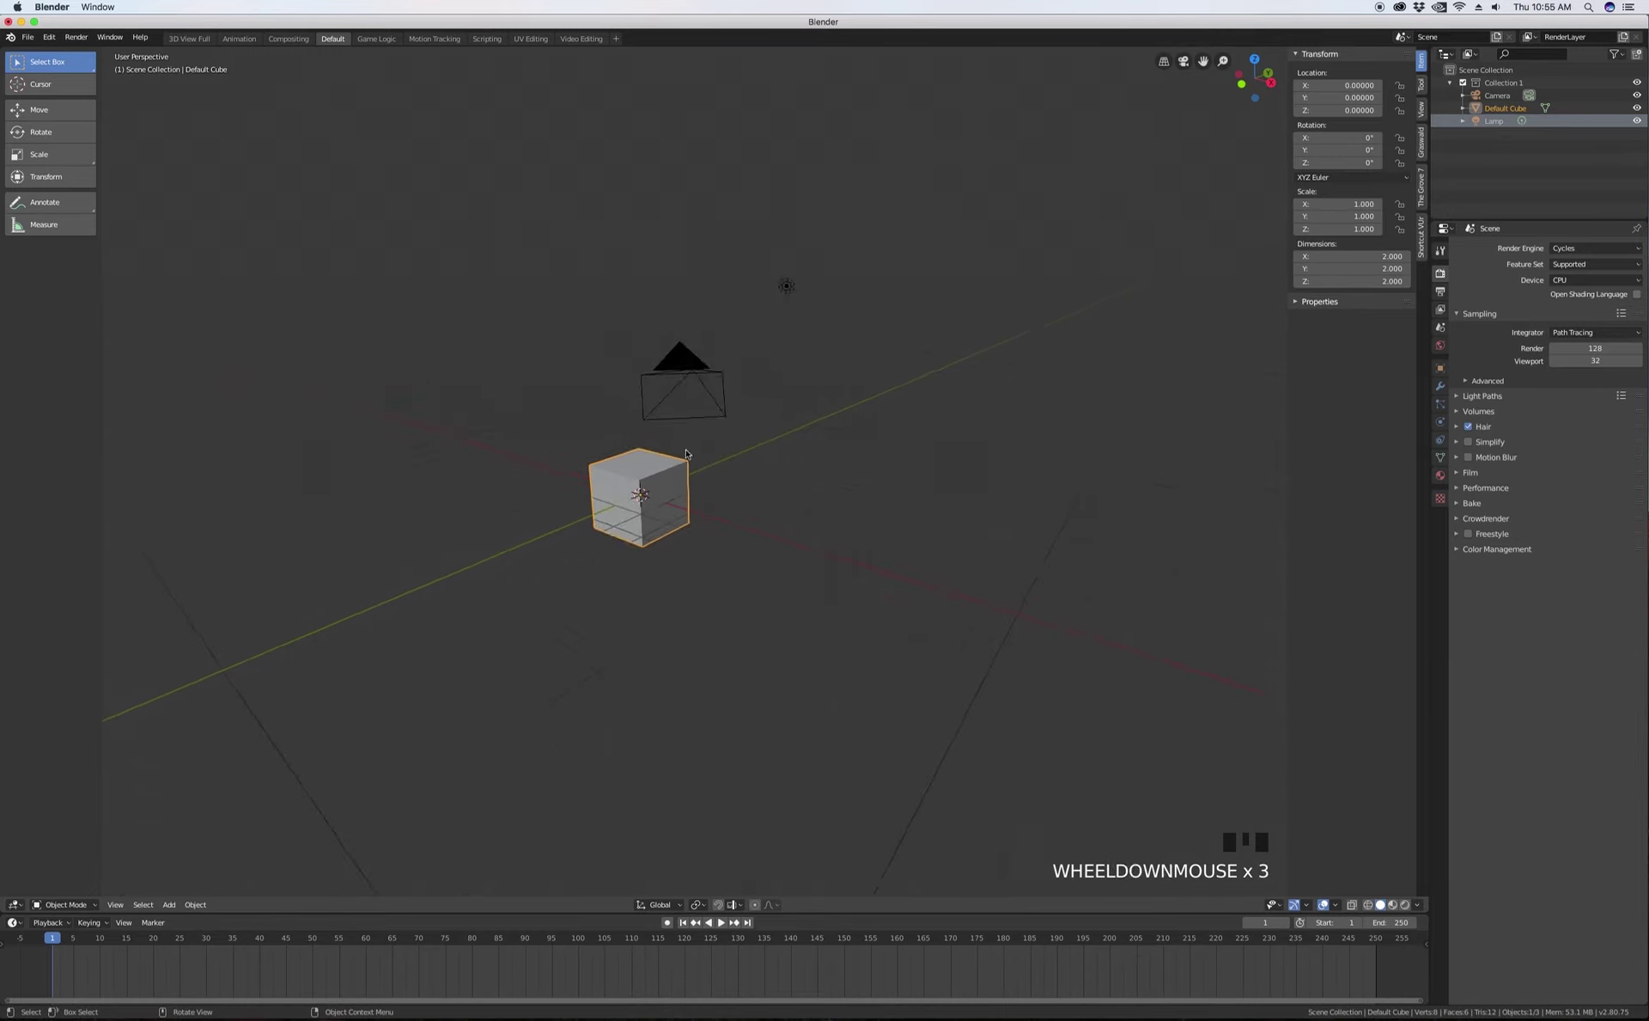
pyautogui.moveTo(647, 482)
pyautogui.mouseDown(button='middle')
pyautogui.moveTo(648, 457)
pyautogui.moveTo(643, 488)
pyautogui.mouseUp(button='middle')
pyautogui.scroll(5, 642, 488)
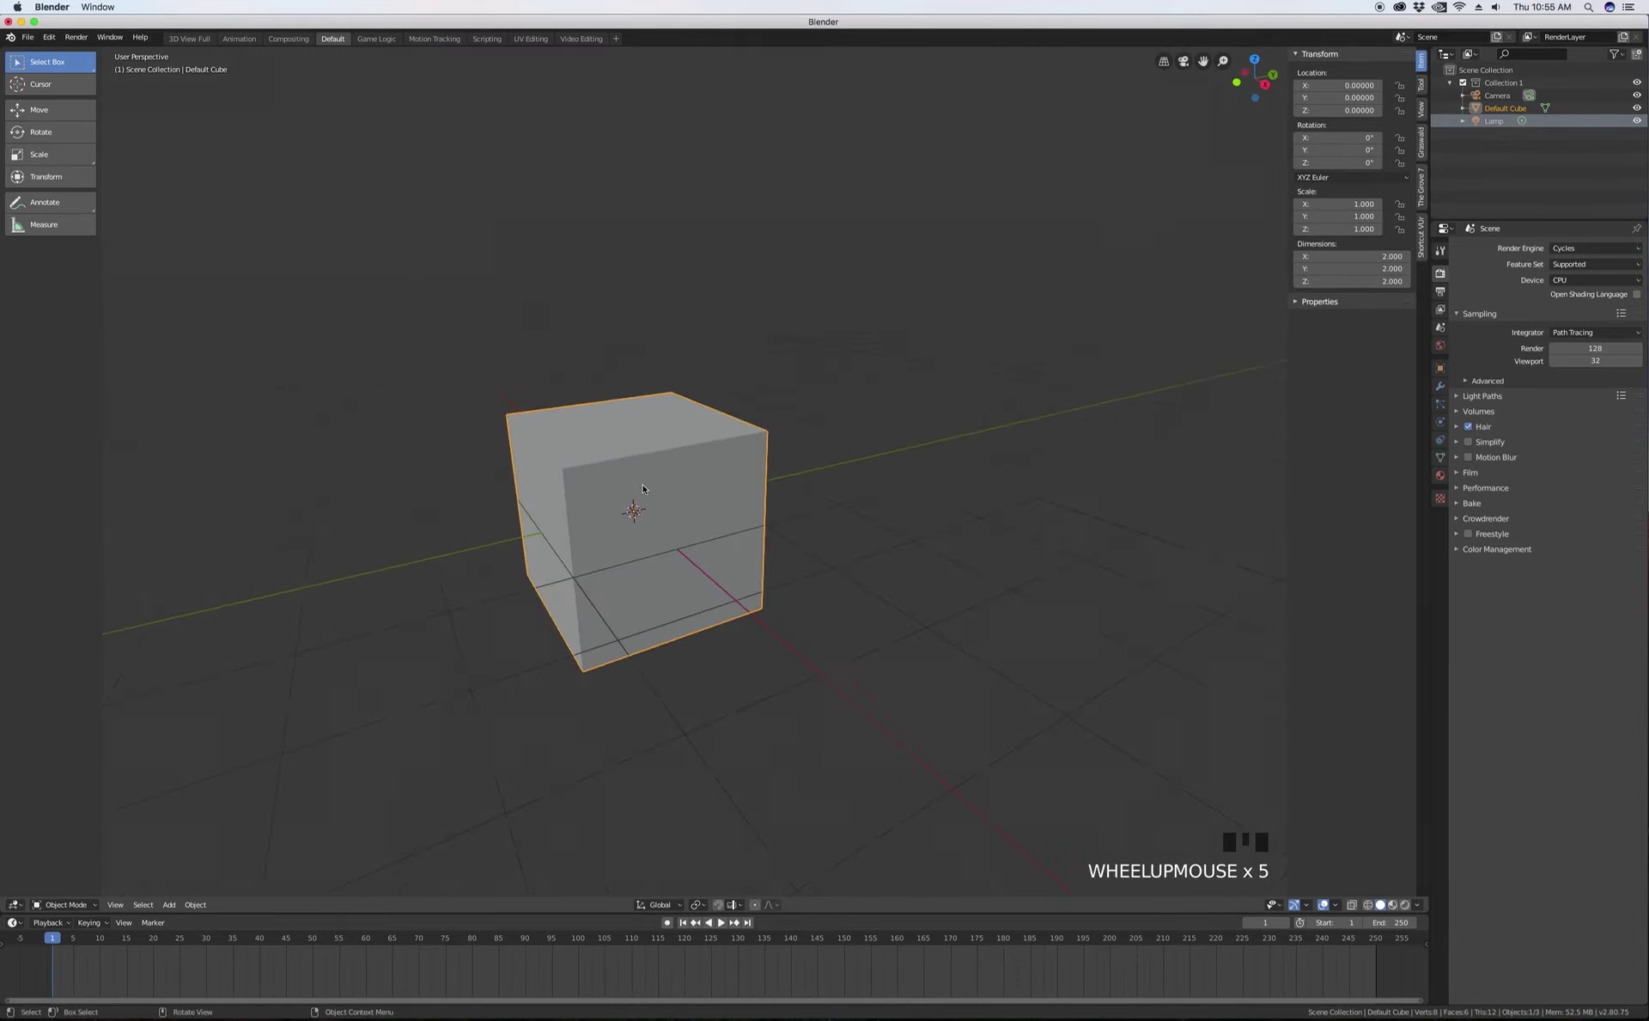
pyautogui.scroll(-2, 642, 489)
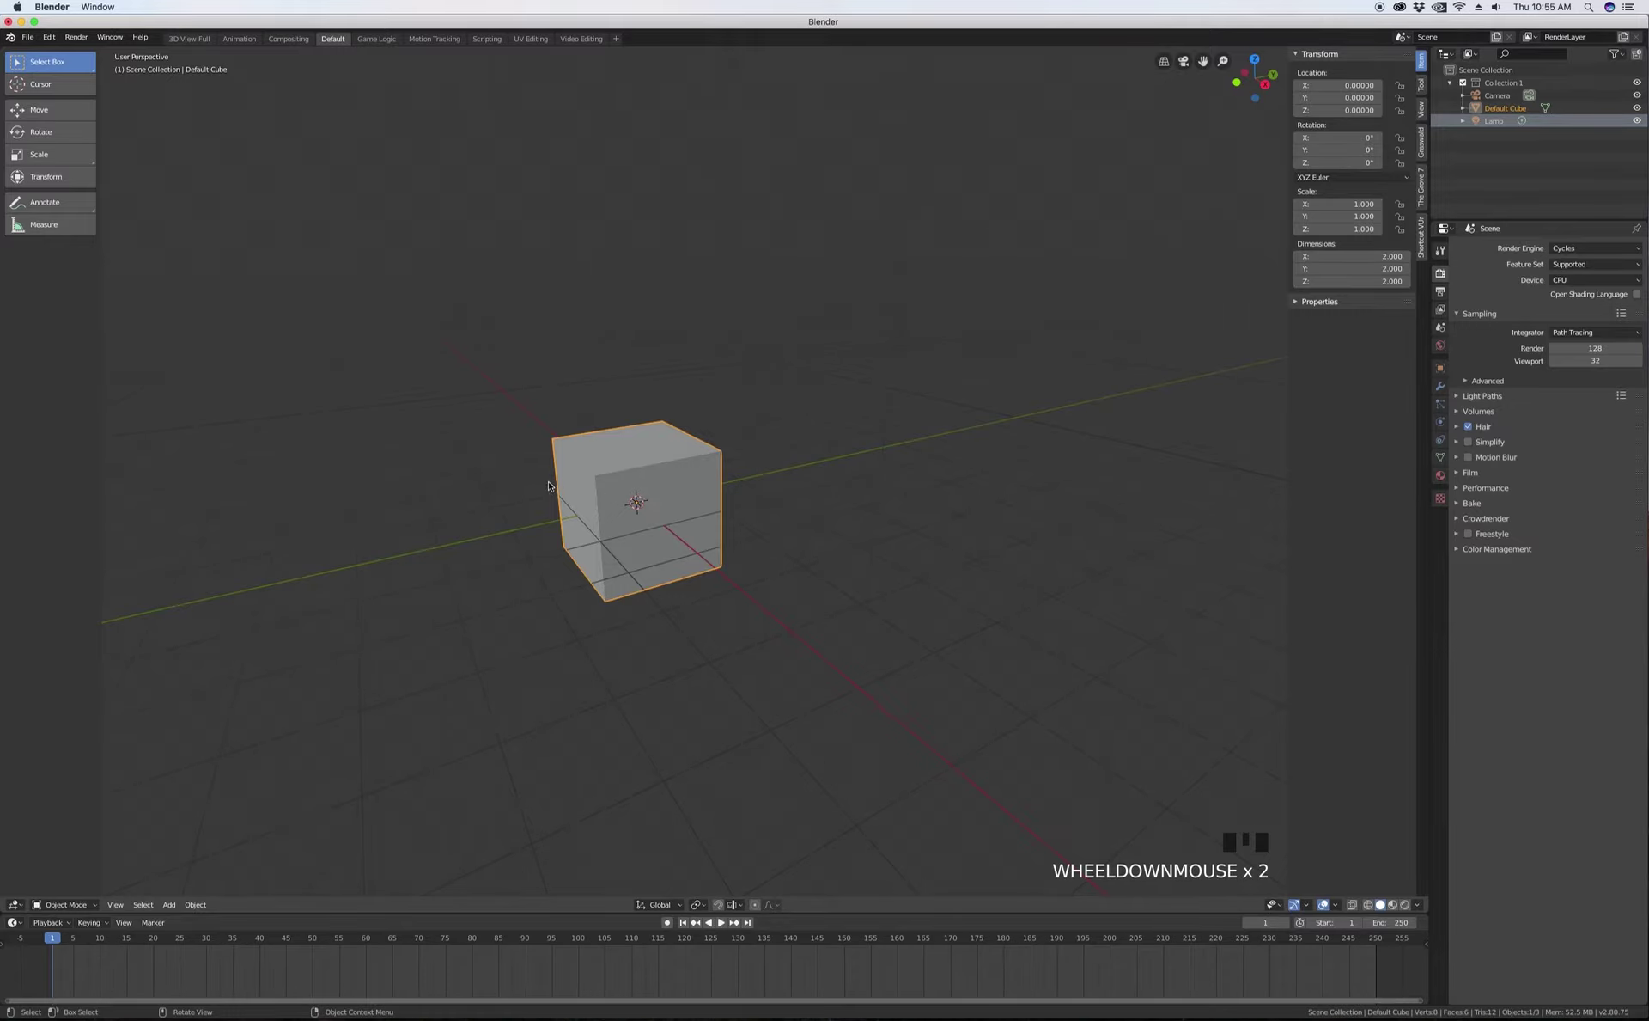
# - Pan the view so that the cube sits higher in the 3D Viewport
pyautogui.press('shift')
pyautogui.keyDown('shift'); pyautogui.moveTo(576, 495); pyautogui.dragTo(598, 463, button='middle'); pyautogui.keyUp('shift')
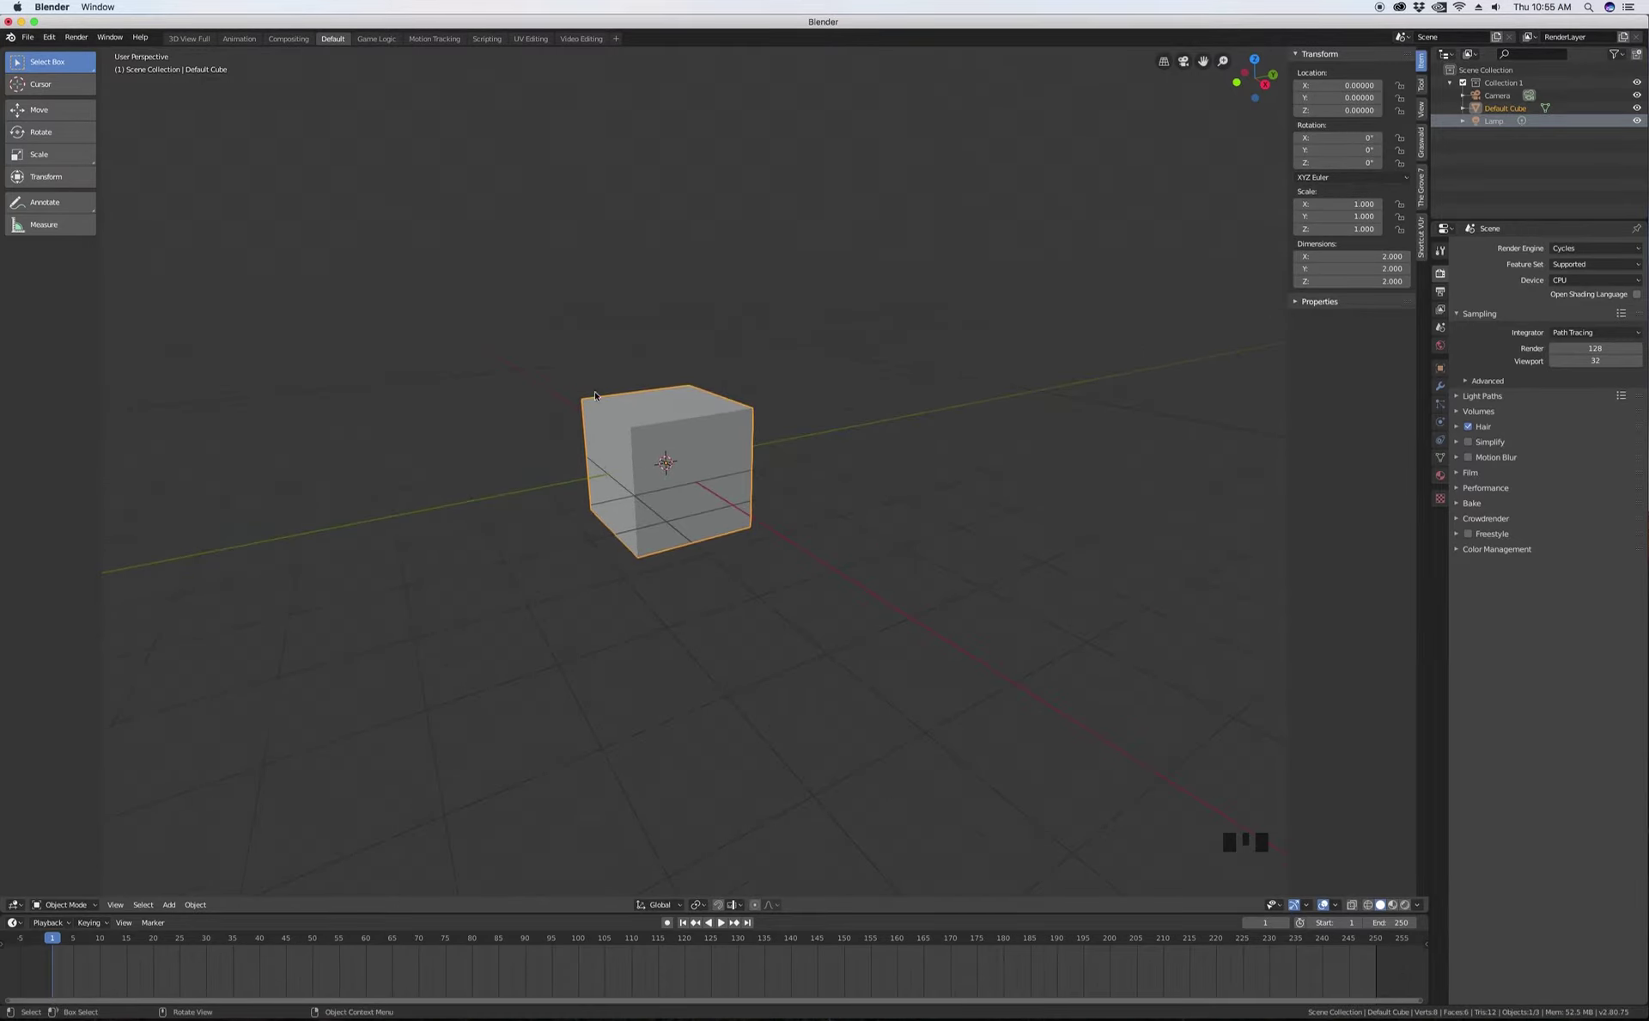
pyautogui.keyDown('shift'); pyautogui.moveTo(607, 406); pyautogui.dragTo(616, 331, button='middle'); pyautogui.keyUp('shift')
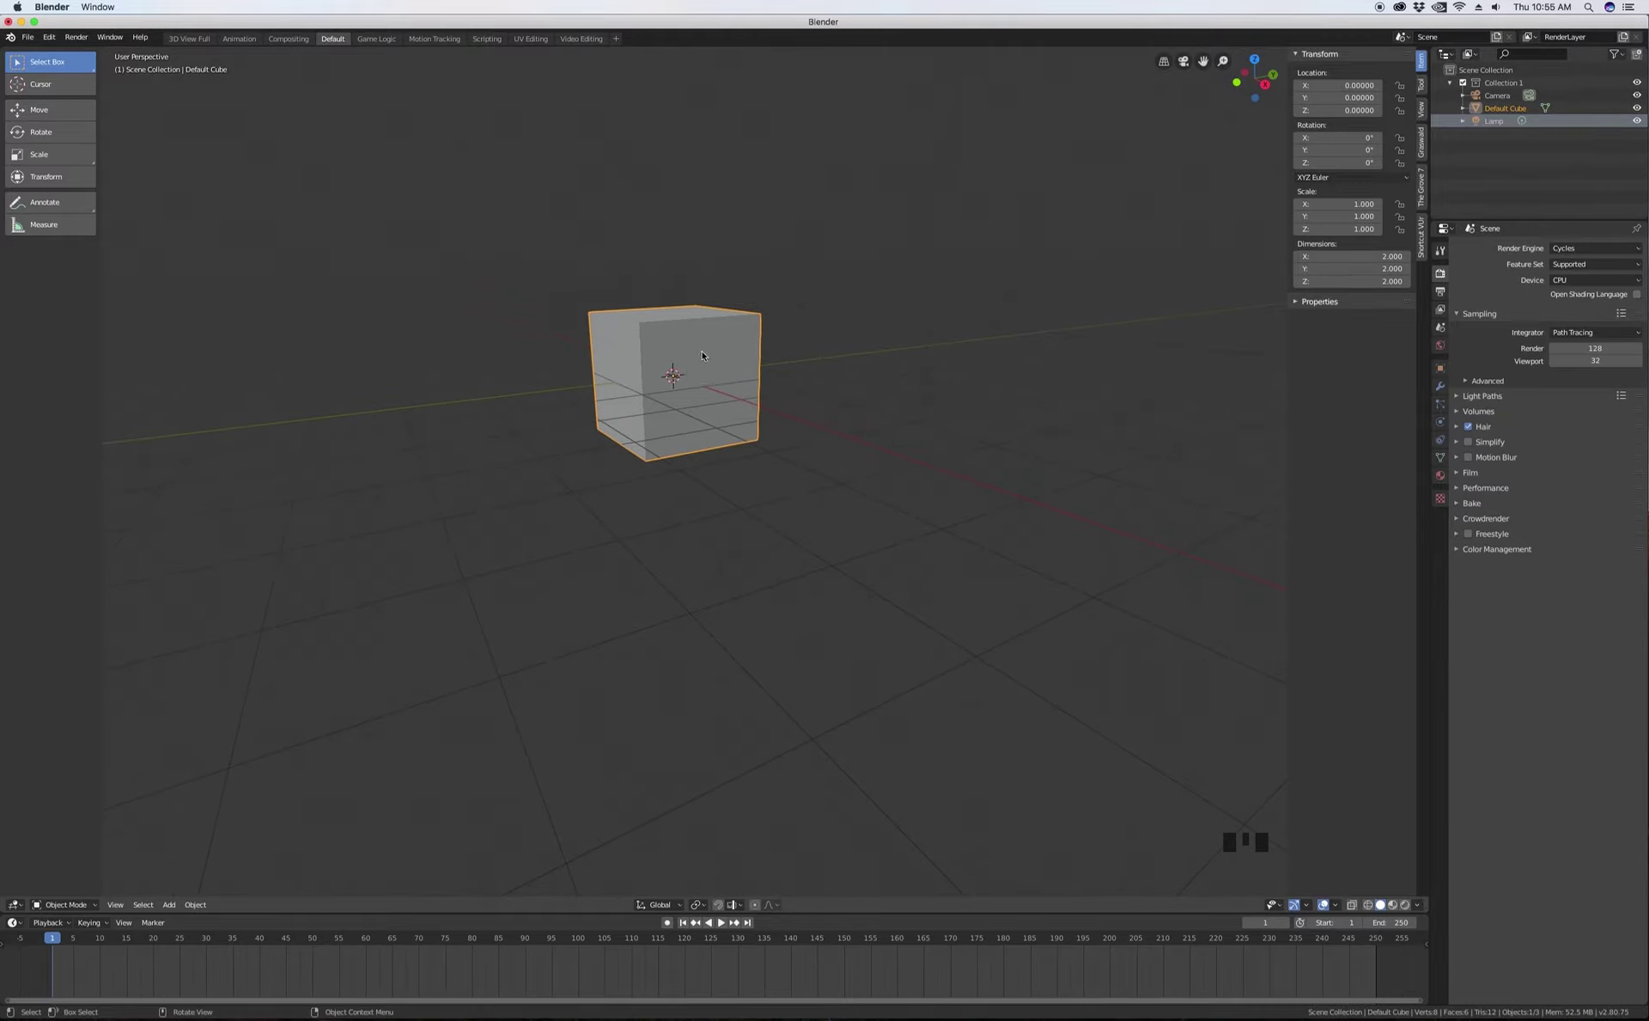
# - Orbit around the cube, align the view to the front with the navigation gizmo, and orbit back to an angled view
pyautogui.moveTo(715, 332); pyautogui.dragTo(749, 383, button='middle')
pyautogui.moveTo(642, 362); pyautogui.dragTo(735, 360, button='middle')
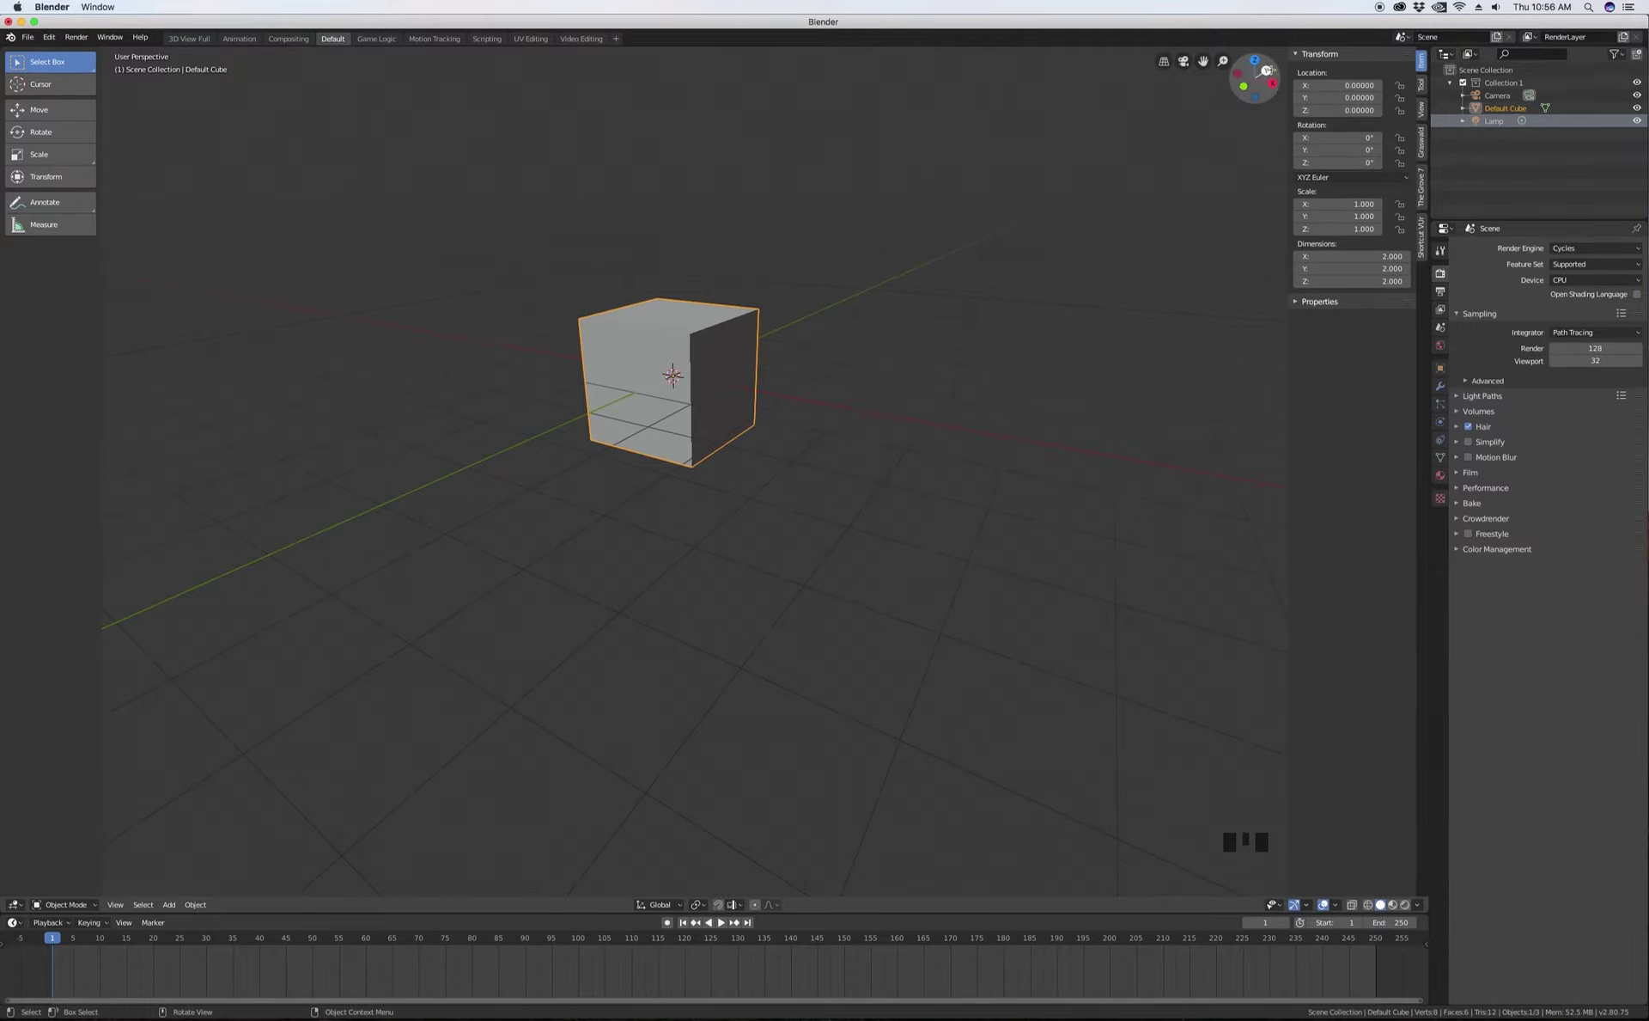
pyautogui.moveTo(847, 326); pyautogui.dragTo(631, 371, button='middle')
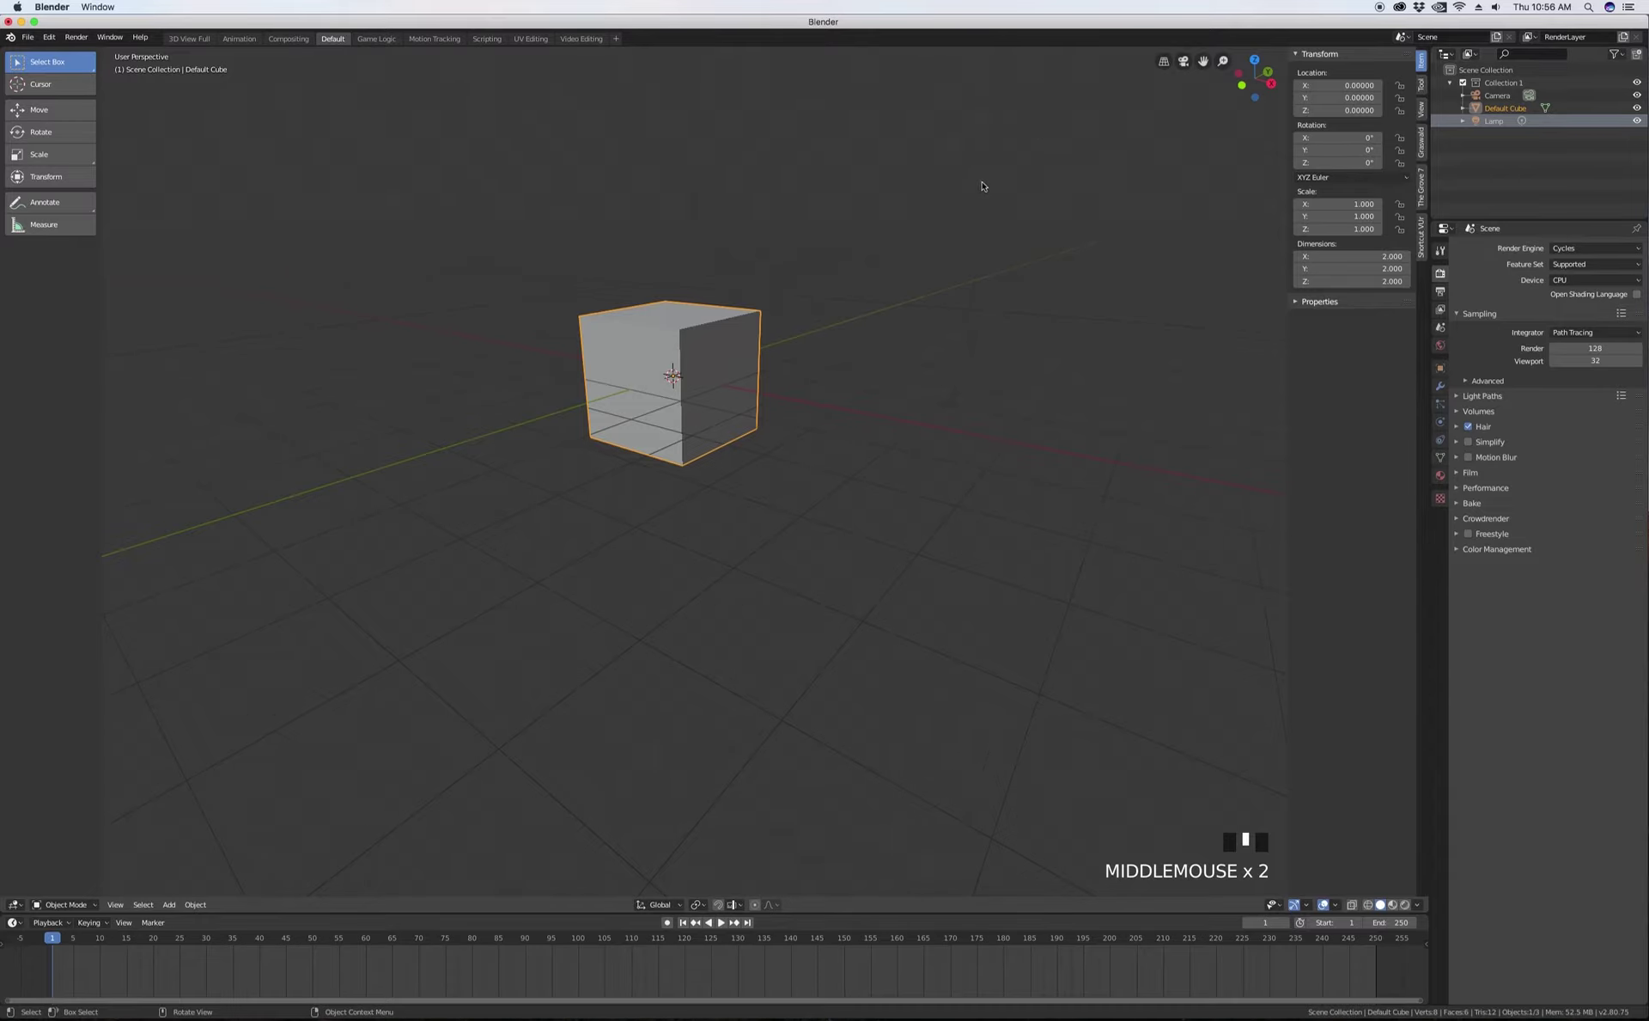
pyautogui.click(1242, 85)
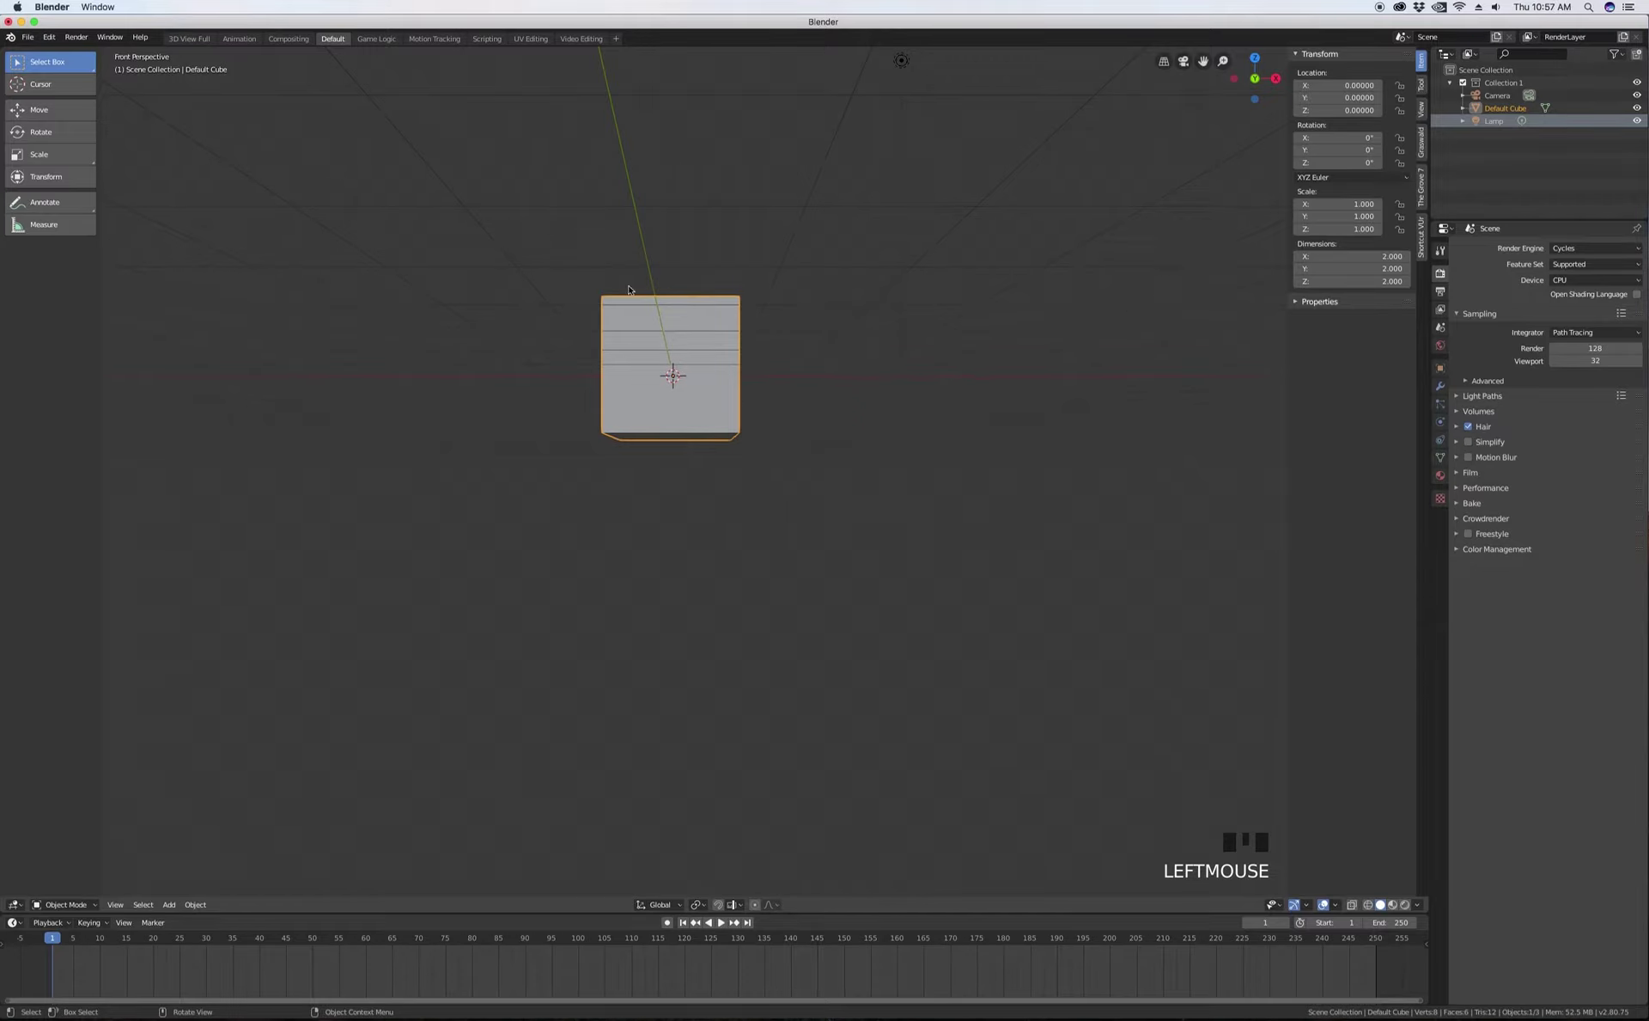
pyautogui.moveTo(678, 306); pyautogui.dragTo(661, 338, button='middle')
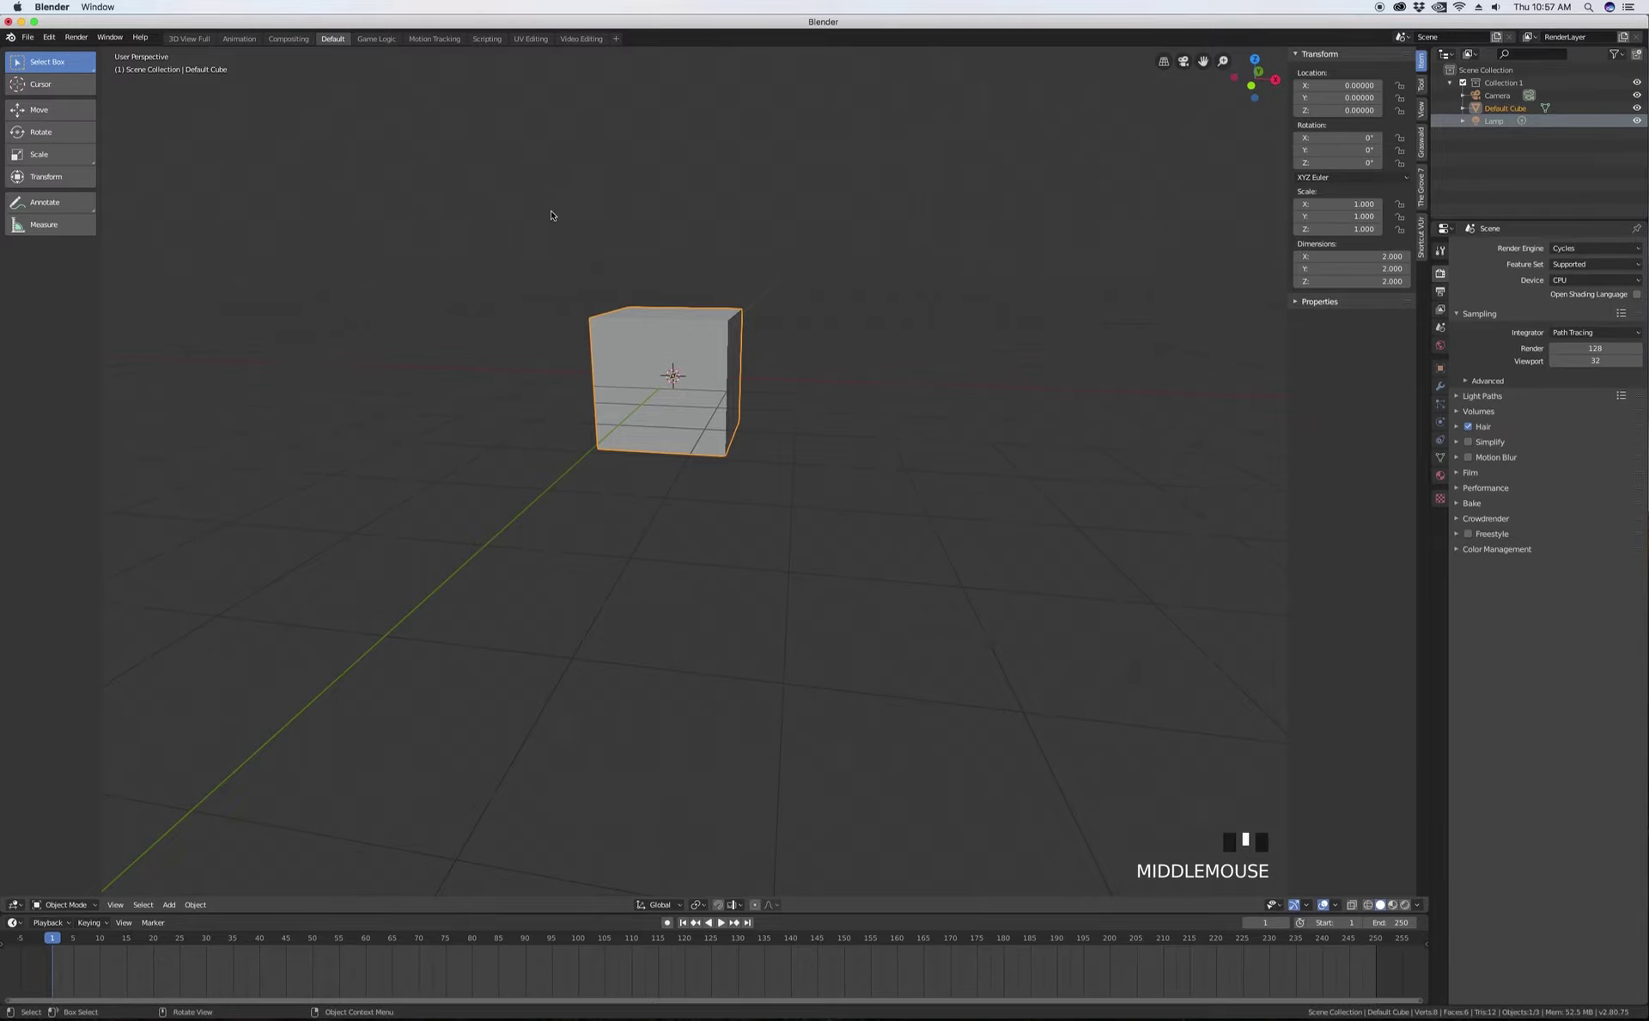
# - Toggle the viewport repeatedly between perspective and orthographic projection, comparing how the cube and grid appear, and finish in orthographic
pyautogui.moveTo(552, 215); pyautogui.dragTo(650, 325, button='middle')
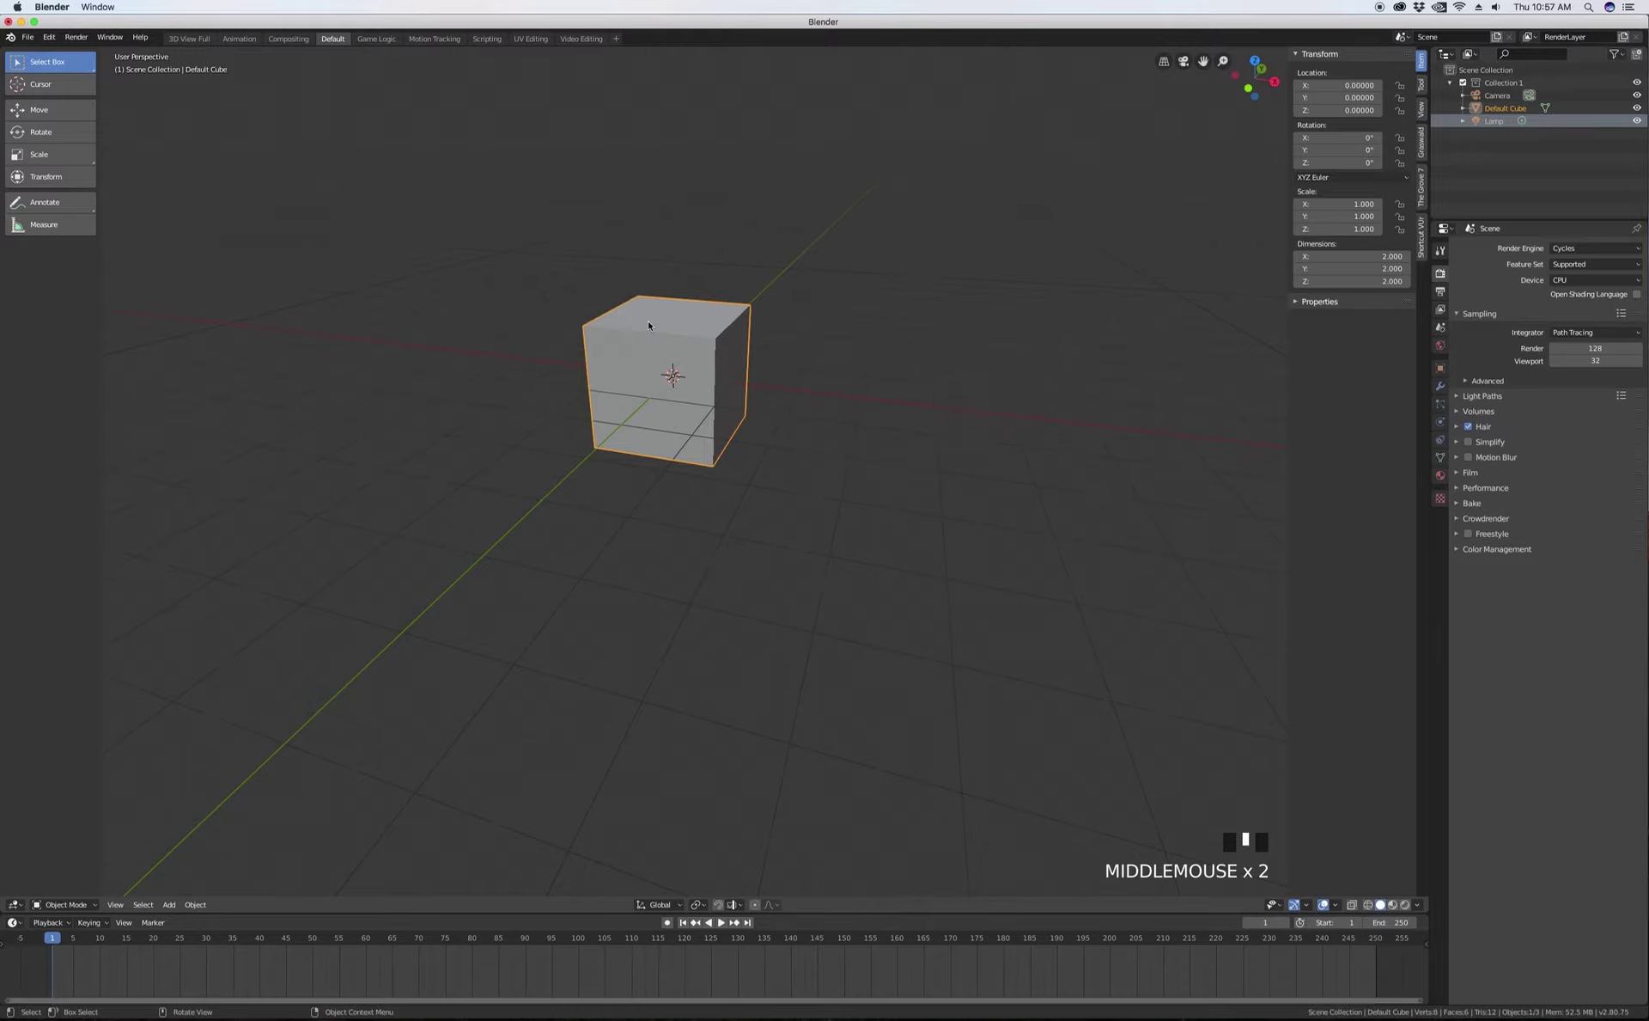
pyautogui.press('KP_5')
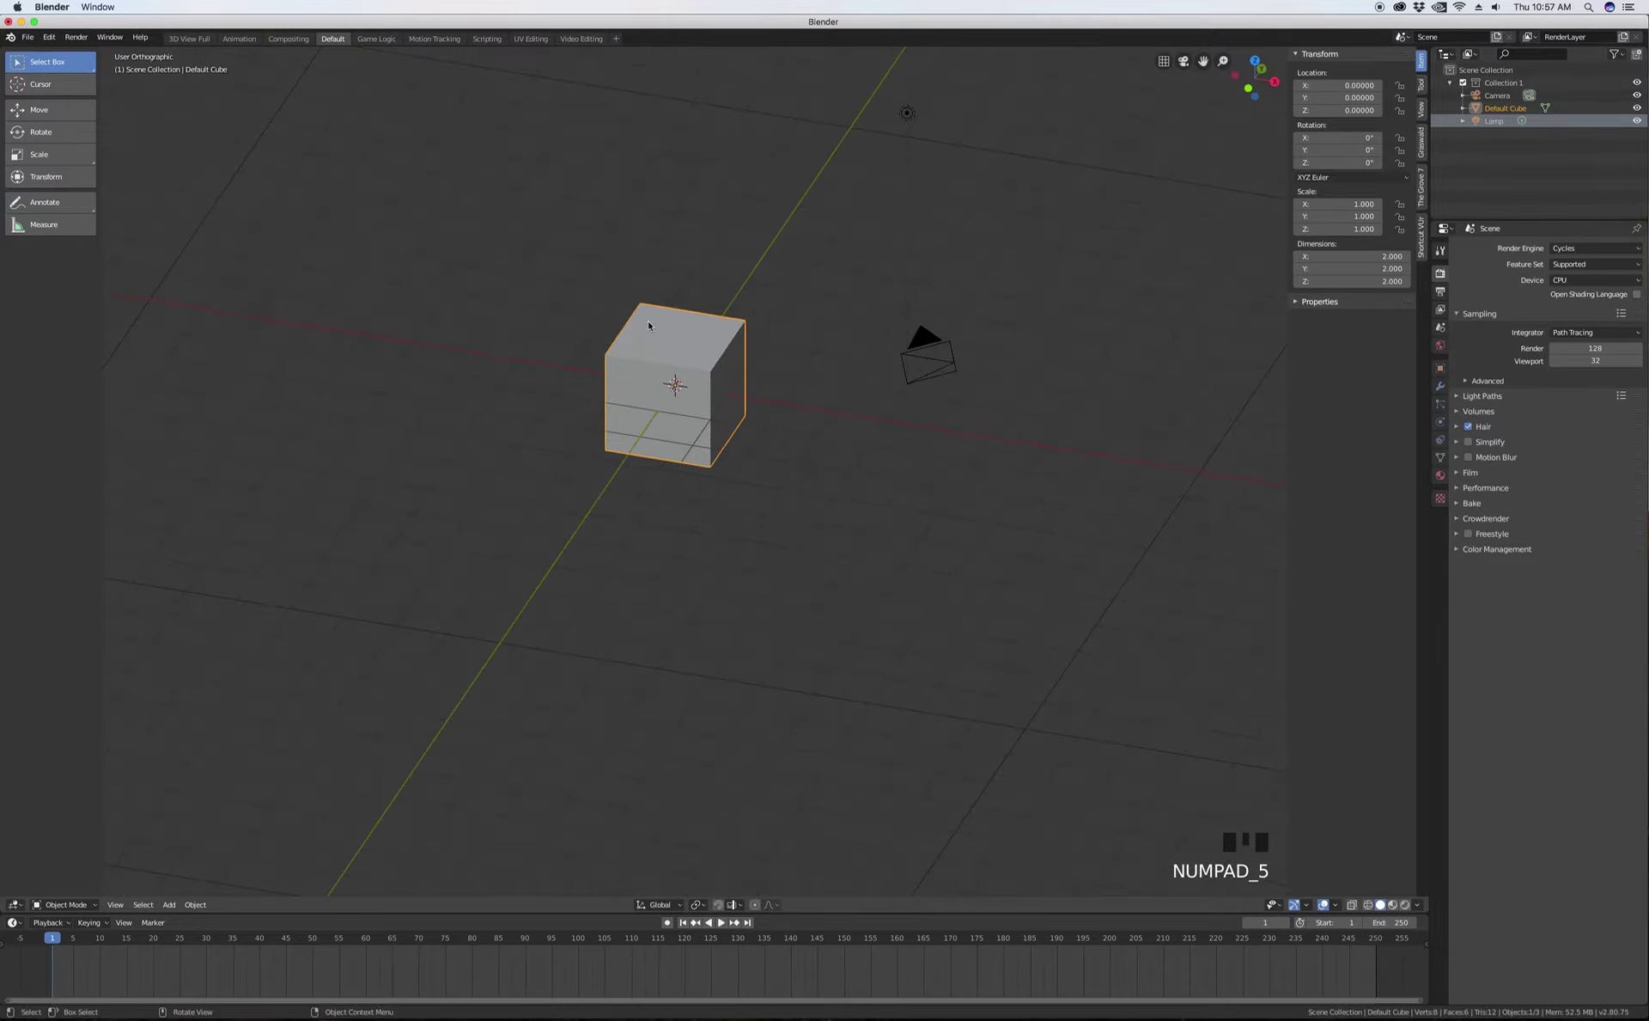
pyautogui.press('KP_5')
pyautogui.press('KP_5')
pyautogui.press('KP_5')
pyautogui.press('KP_5')
pyautogui.moveTo(649, 324); pyautogui.dragTo(697, 314, button='middle')
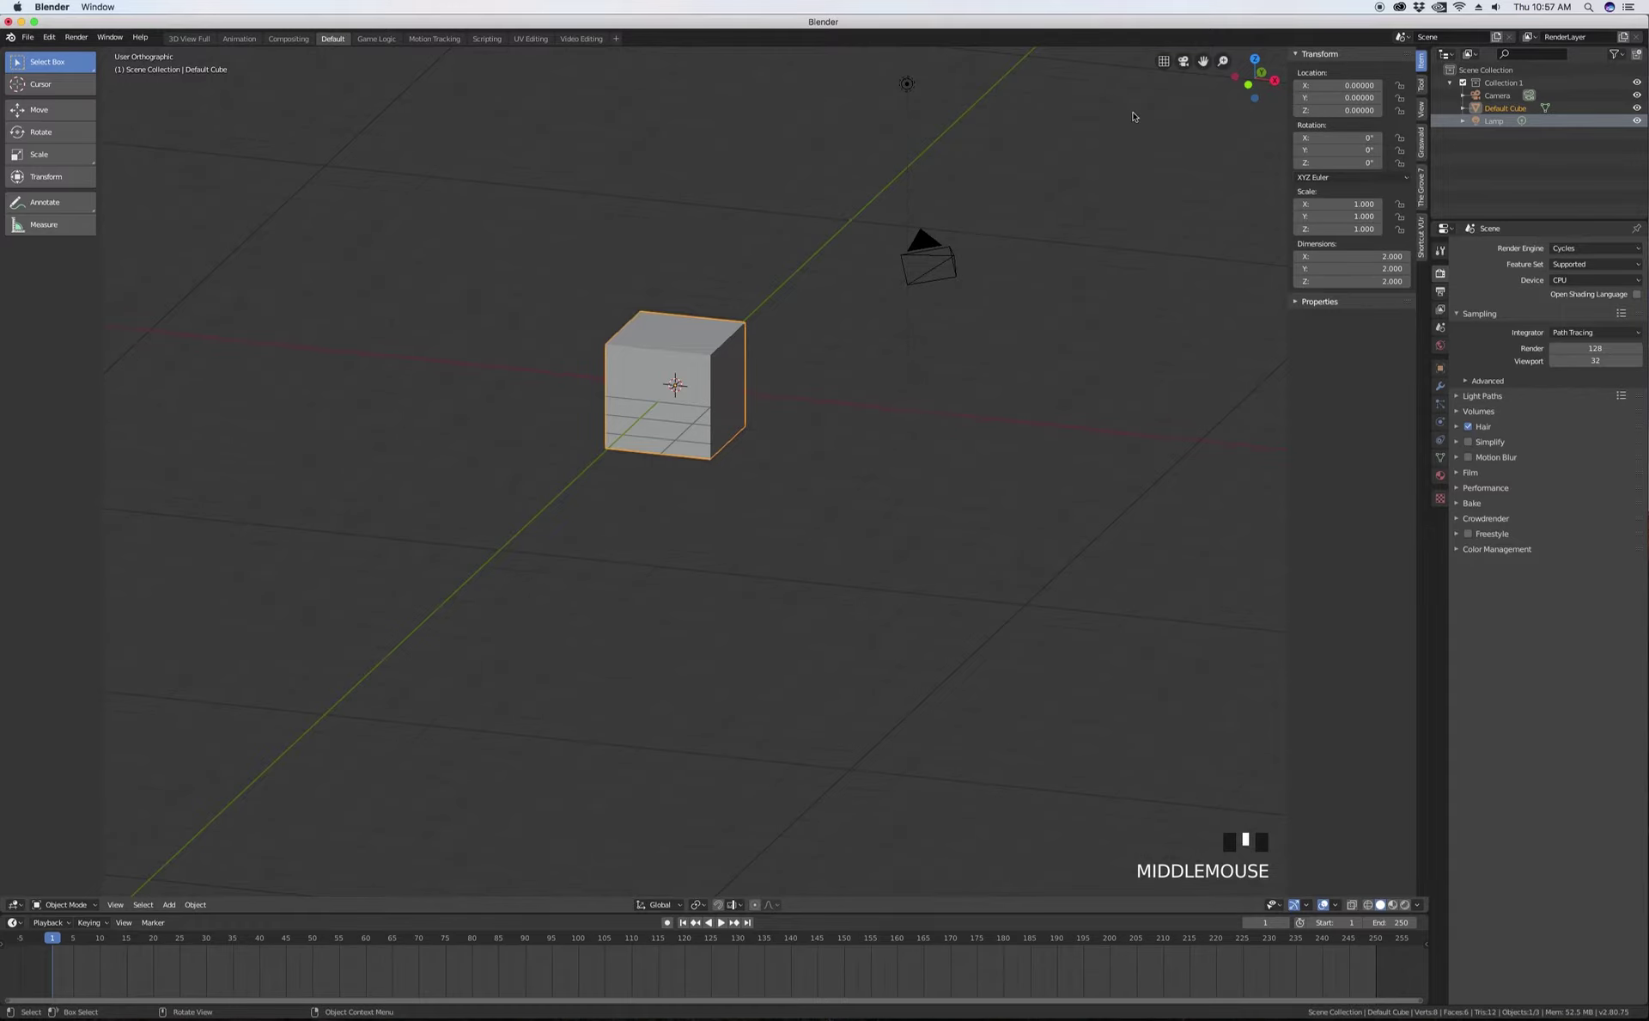
# - Toggle perspective and orthographic projection repeatedly with the viewport's on-screen control, leaving the view orthographic
pyautogui.click(1164, 62)
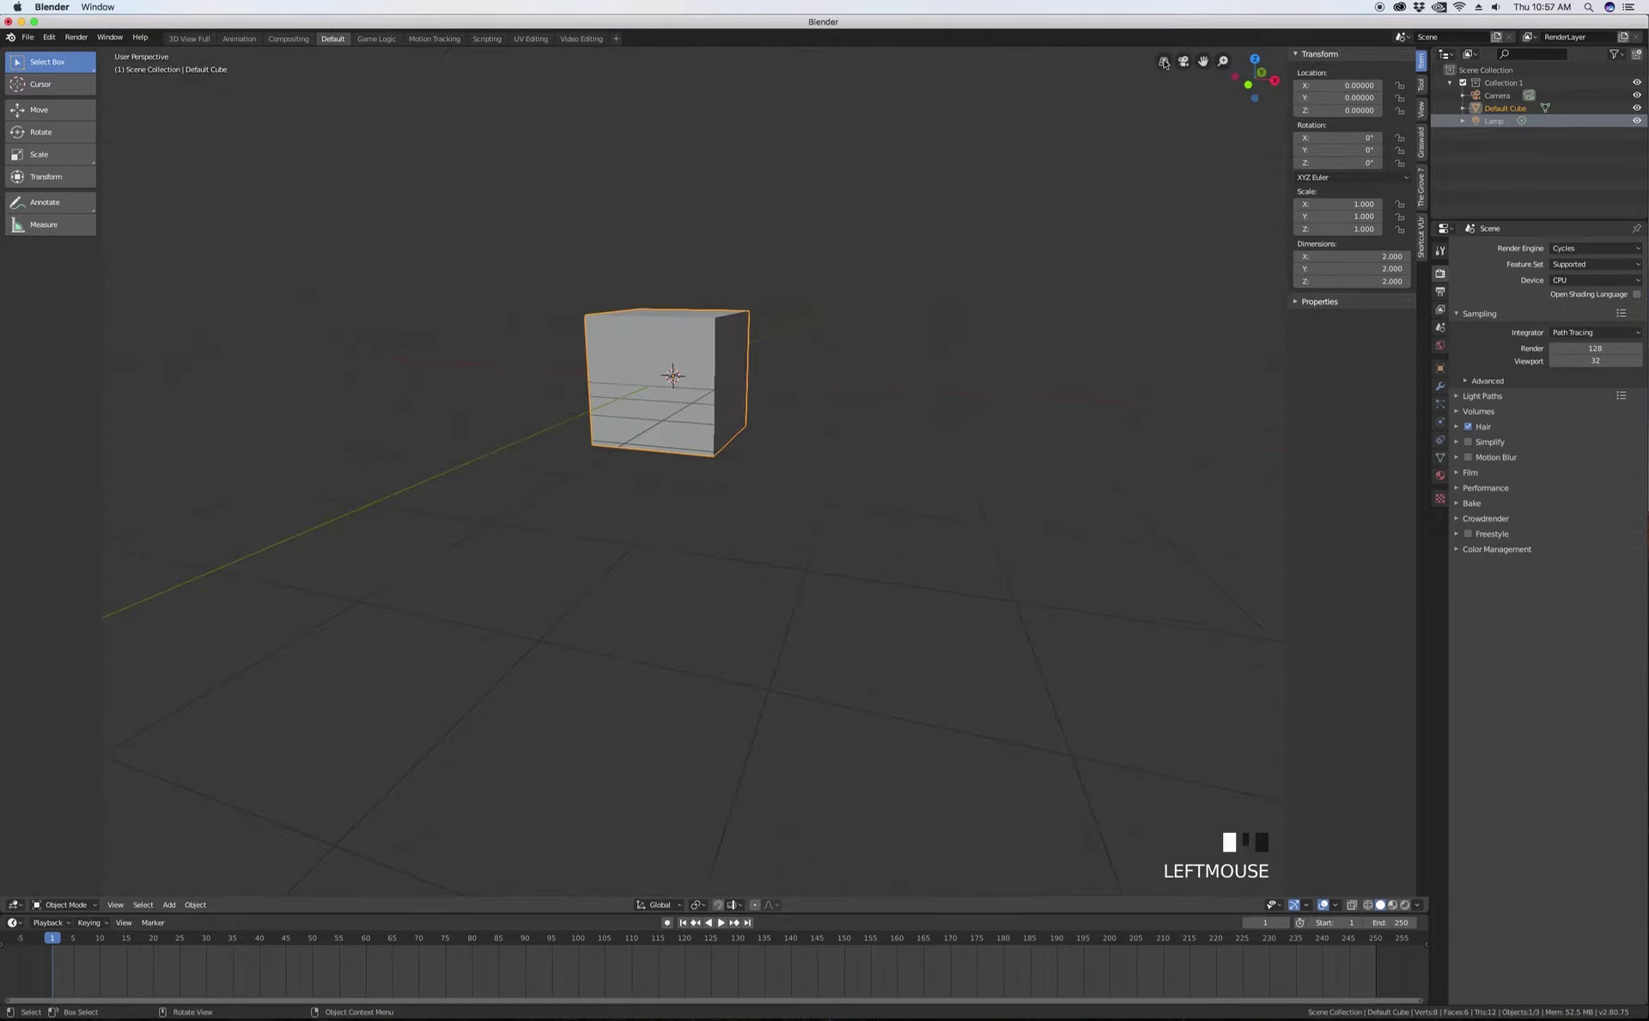
pyautogui.click(1164, 62)
pyautogui.click(1164, 62)
pyautogui.click(1165, 62)
pyautogui.click(1164, 62)
pyautogui.click(1164, 62)
pyautogui.click(1164, 62)
pyautogui.click(1164, 62)
pyautogui.click(1164, 62)
pyautogui.click(1164, 62)
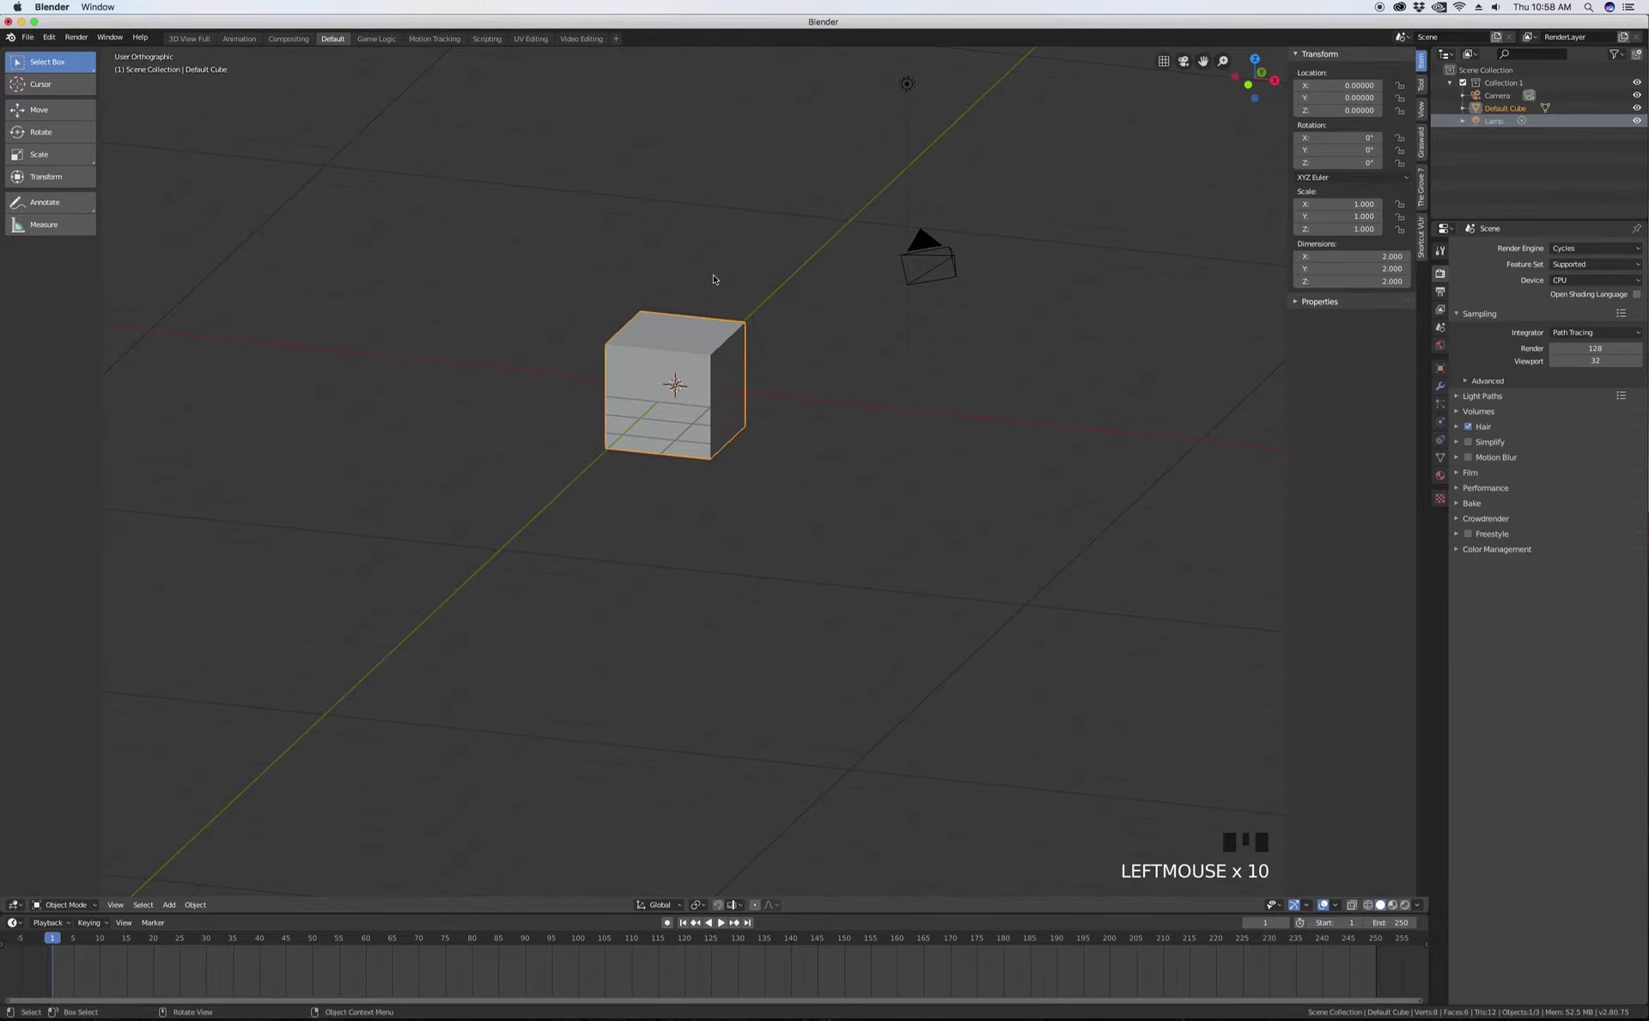
# - Align the view to the front with the navigation gizmo and try moving the cube freely in that view
pyautogui.click(1248, 85)
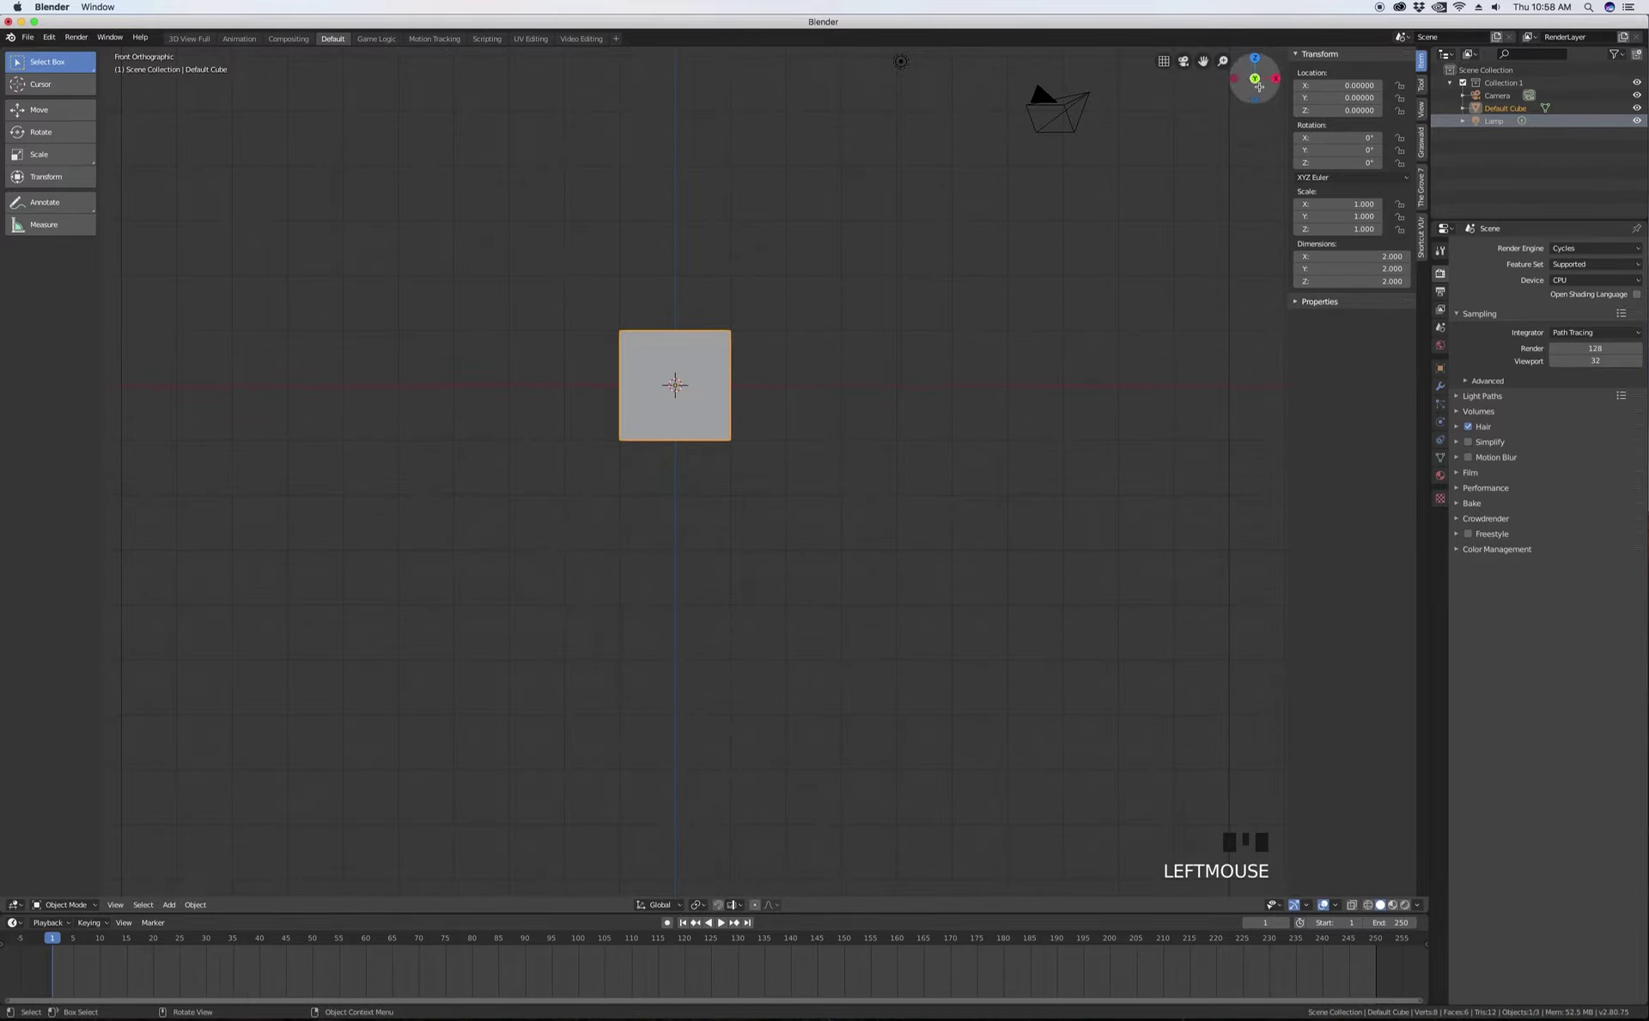
pyautogui.middleClick(1227, 97)
pyautogui.moveTo(1227, 97)
pyautogui.mouseDown(button='middle')
pyautogui.moveTo(839, 266)
pyautogui.moveTo(1215, 84)
pyautogui.mouseUp(button='middle')
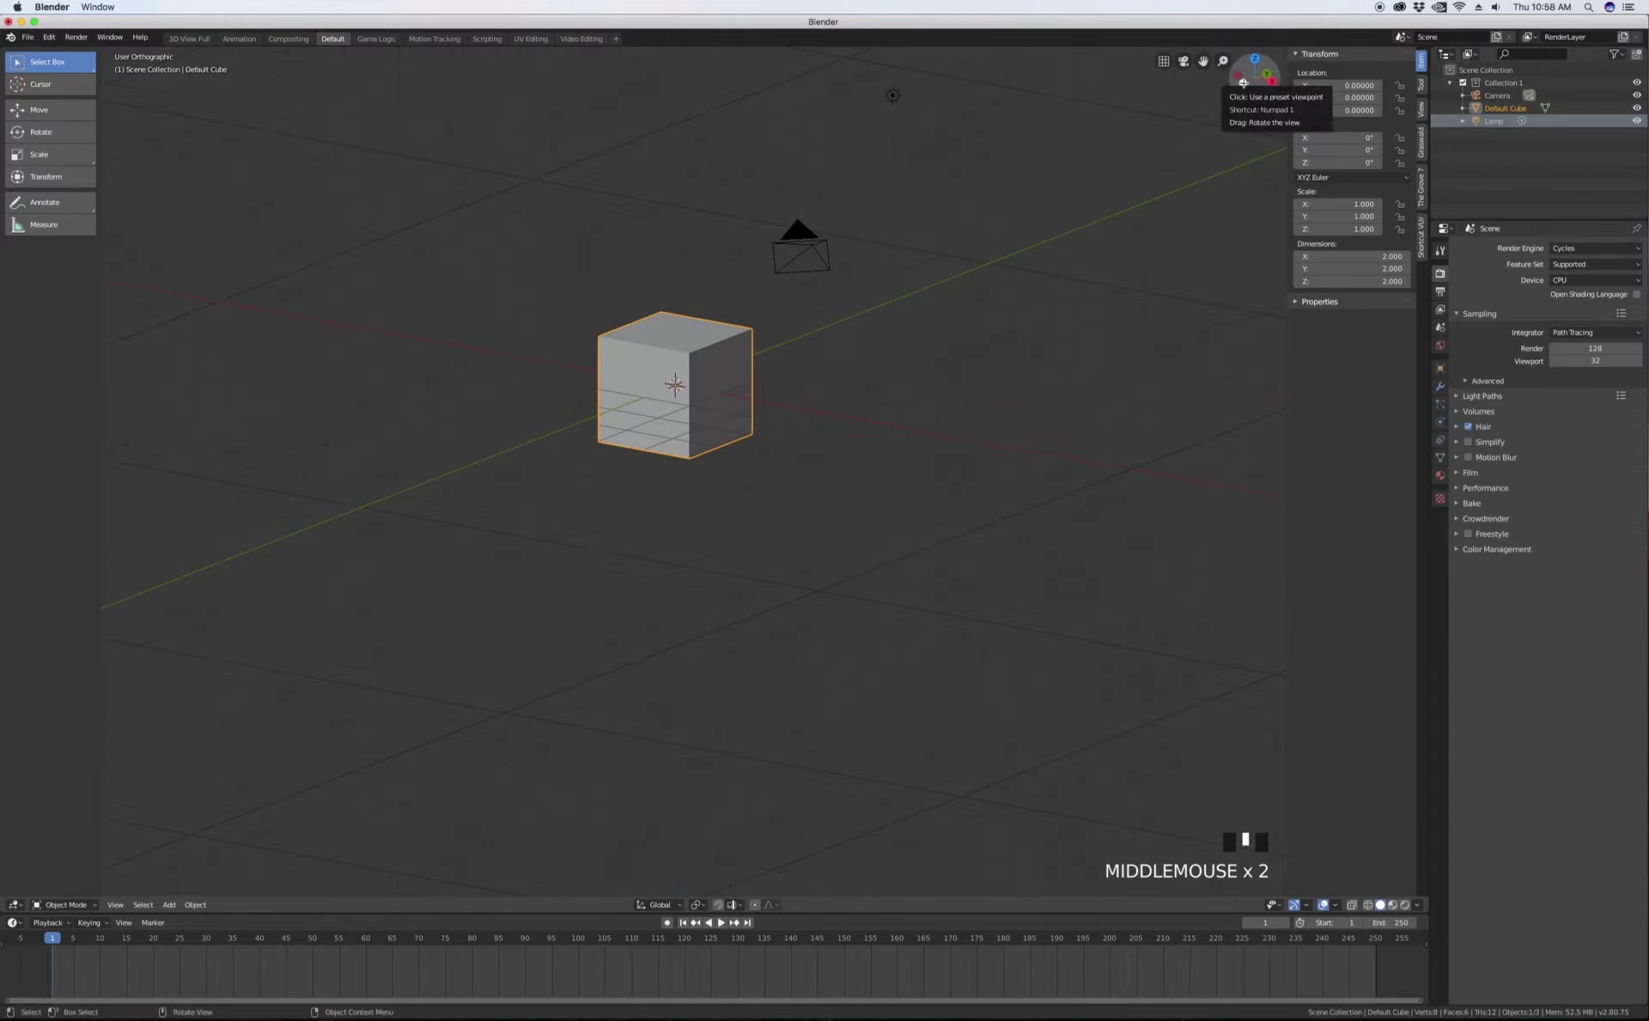
pyautogui.click(1243, 82)
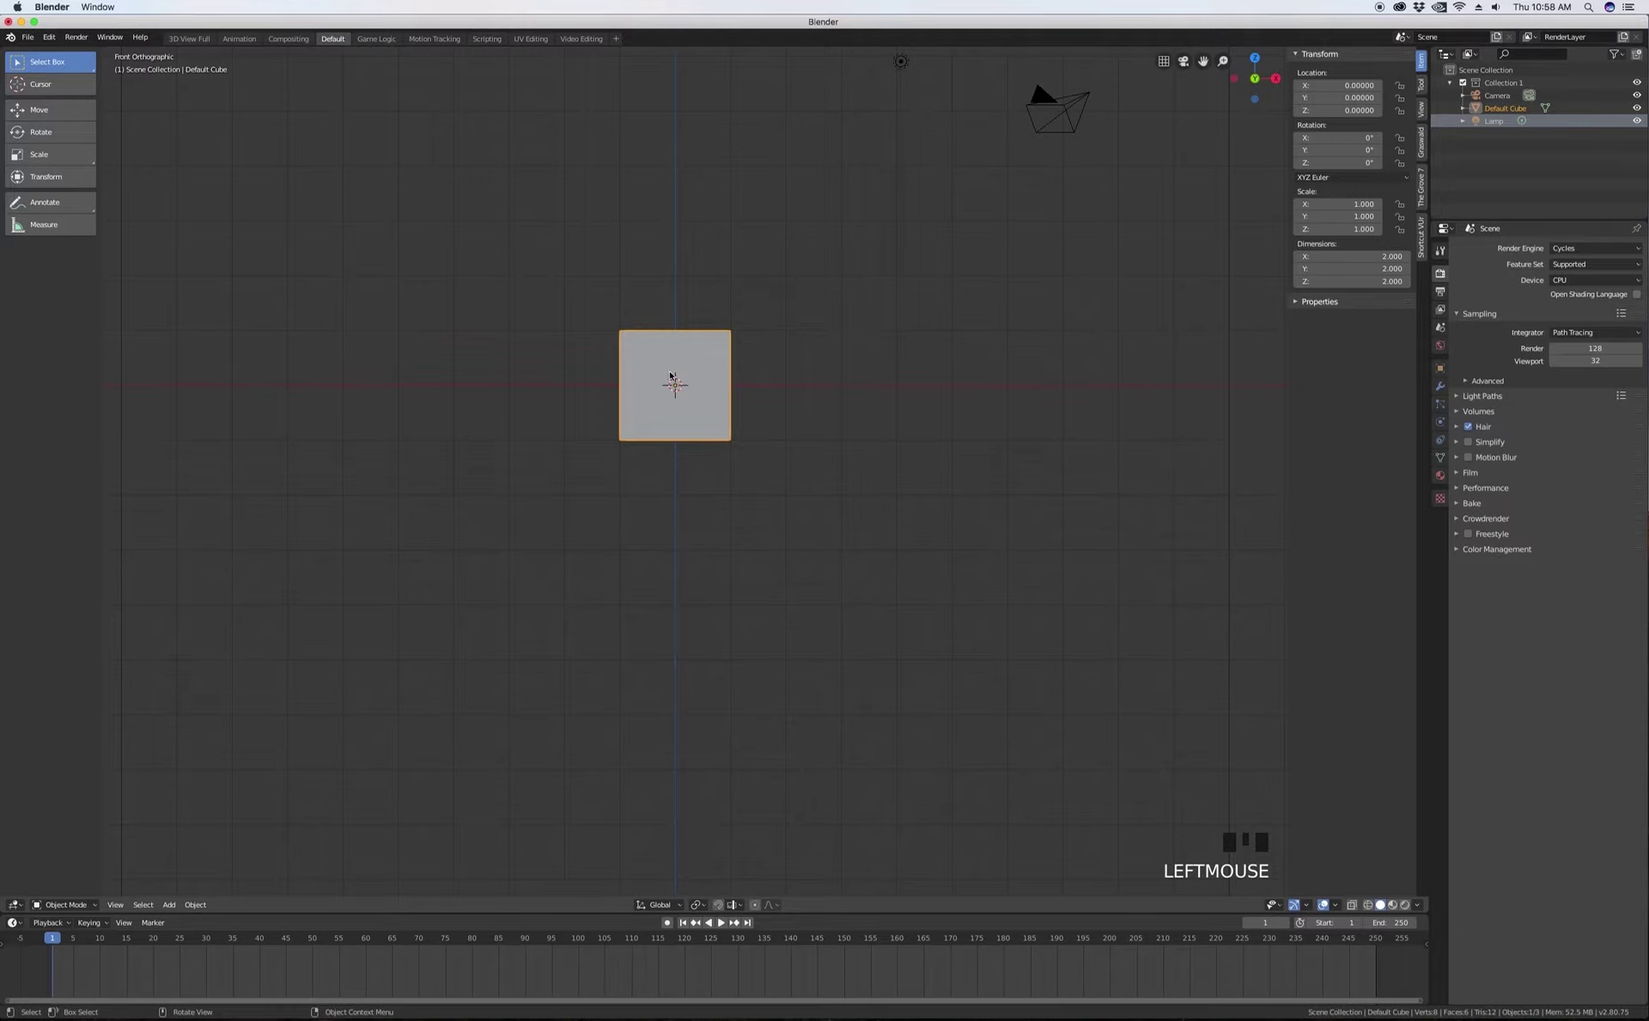
pyautogui.press('g')
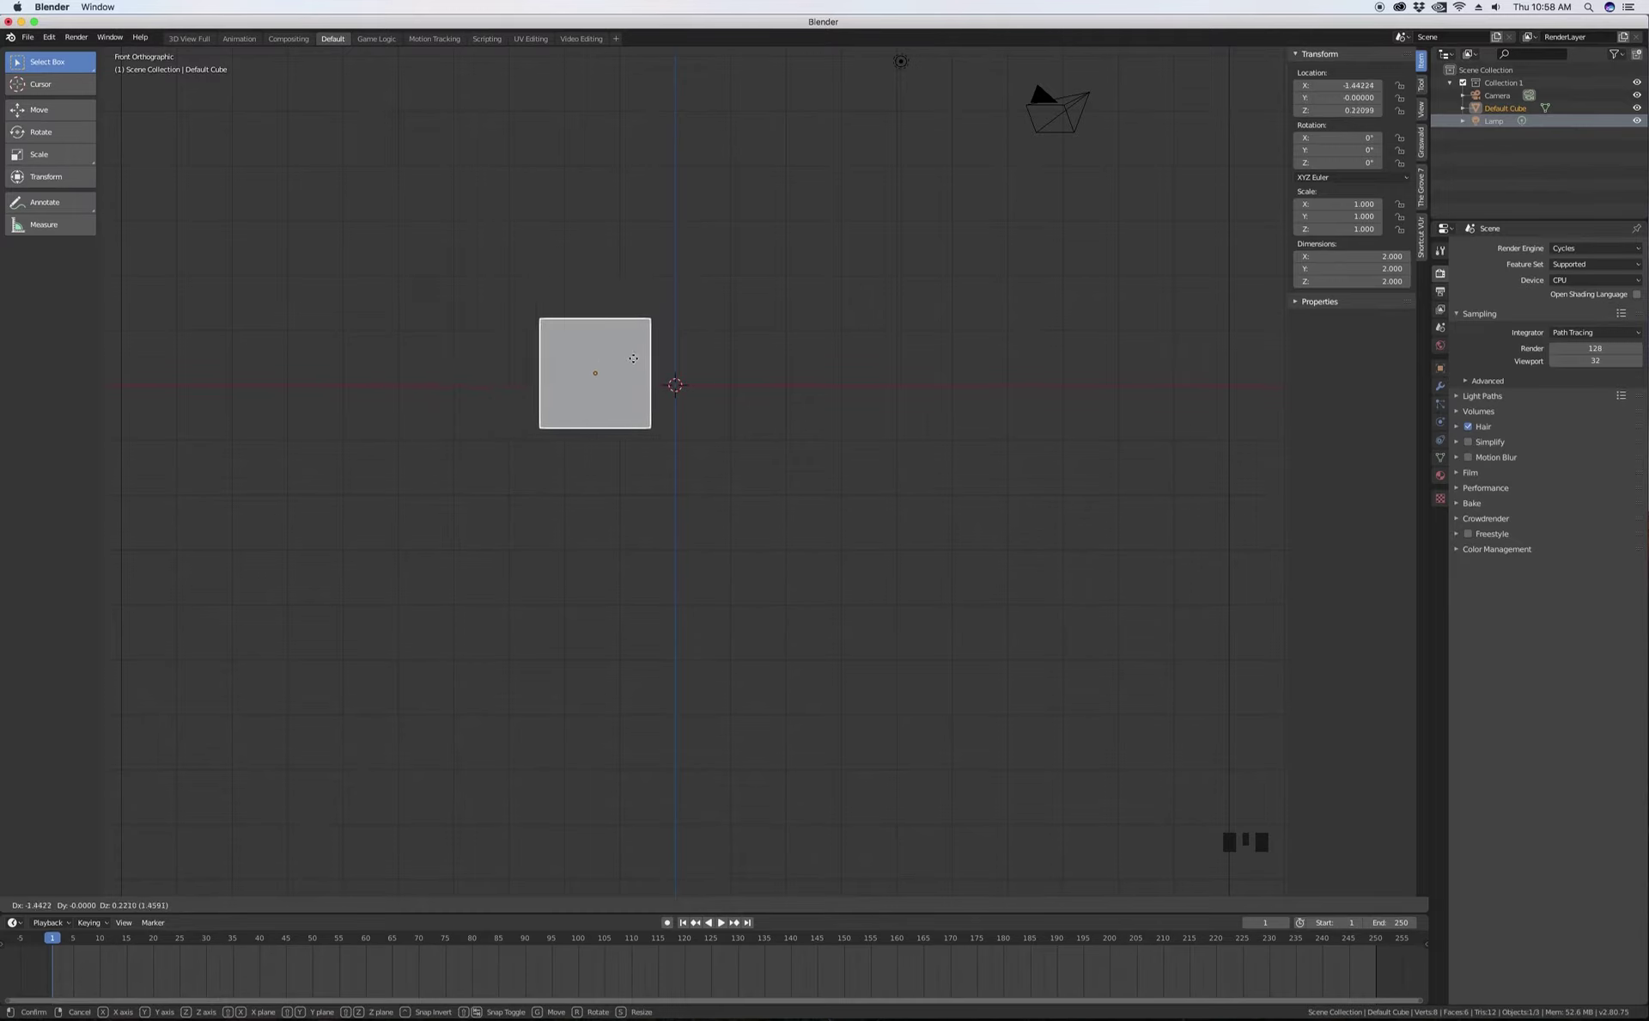
pyautogui.rightClick(694, 386)
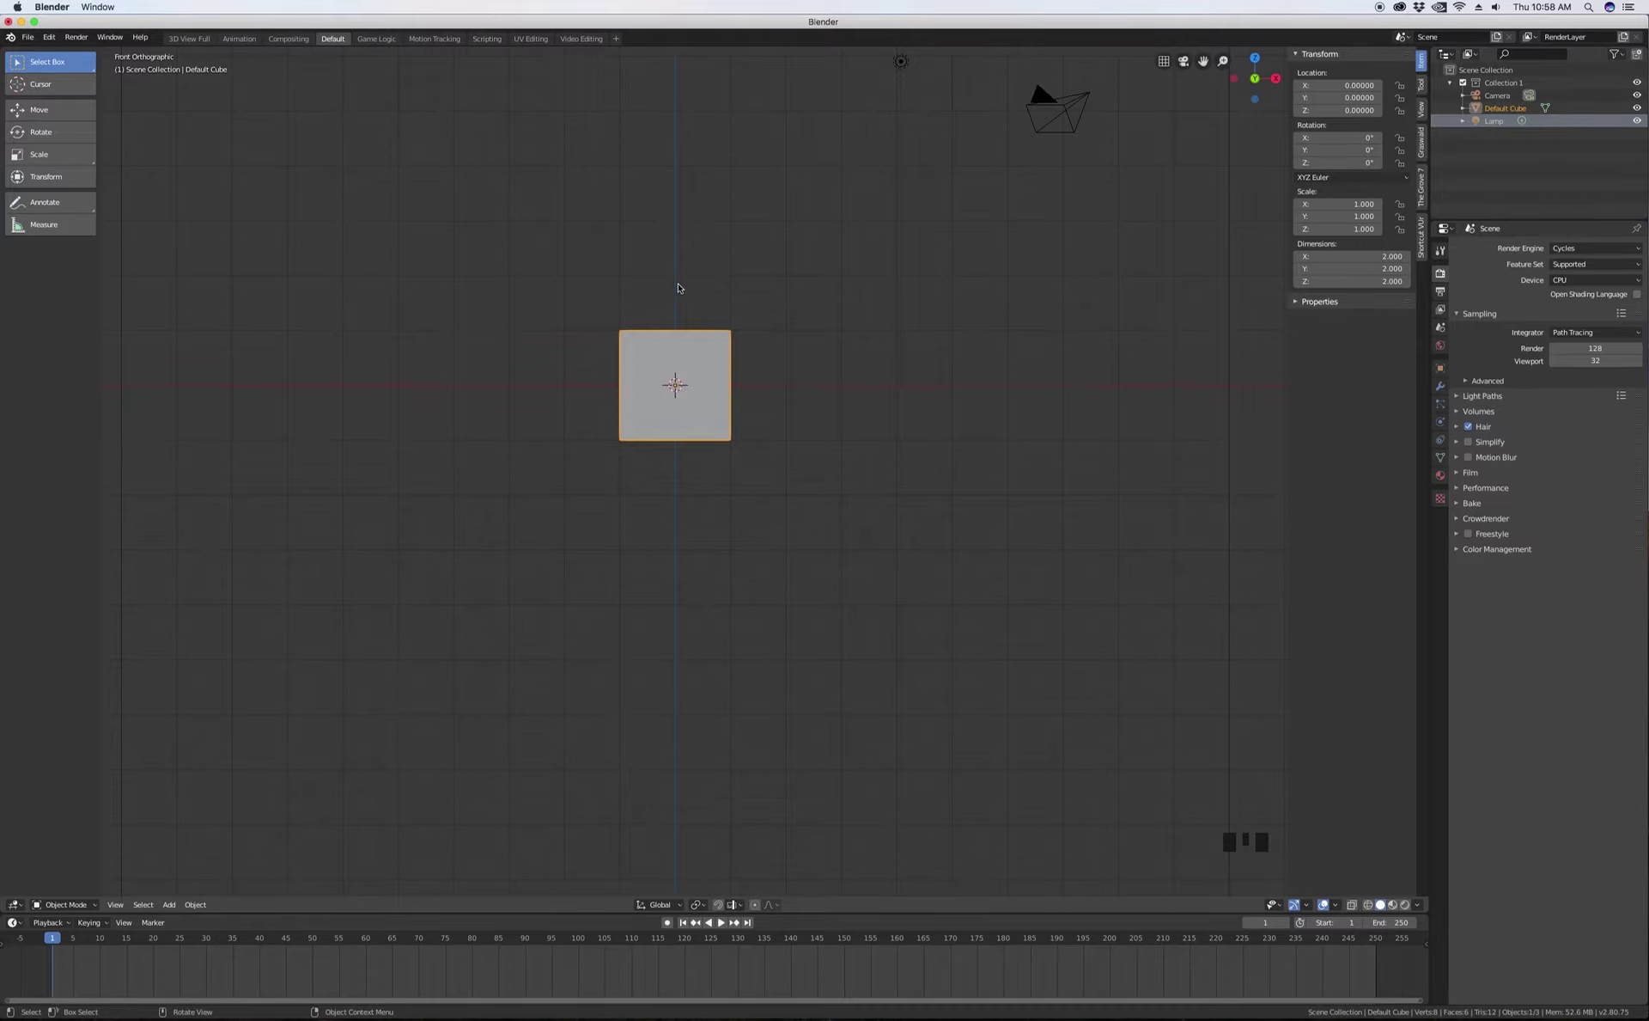
# - Switch through the top, bottom, right, back and front orthographic views with the navigation gizmo
pyautogui.click(1255, 57)
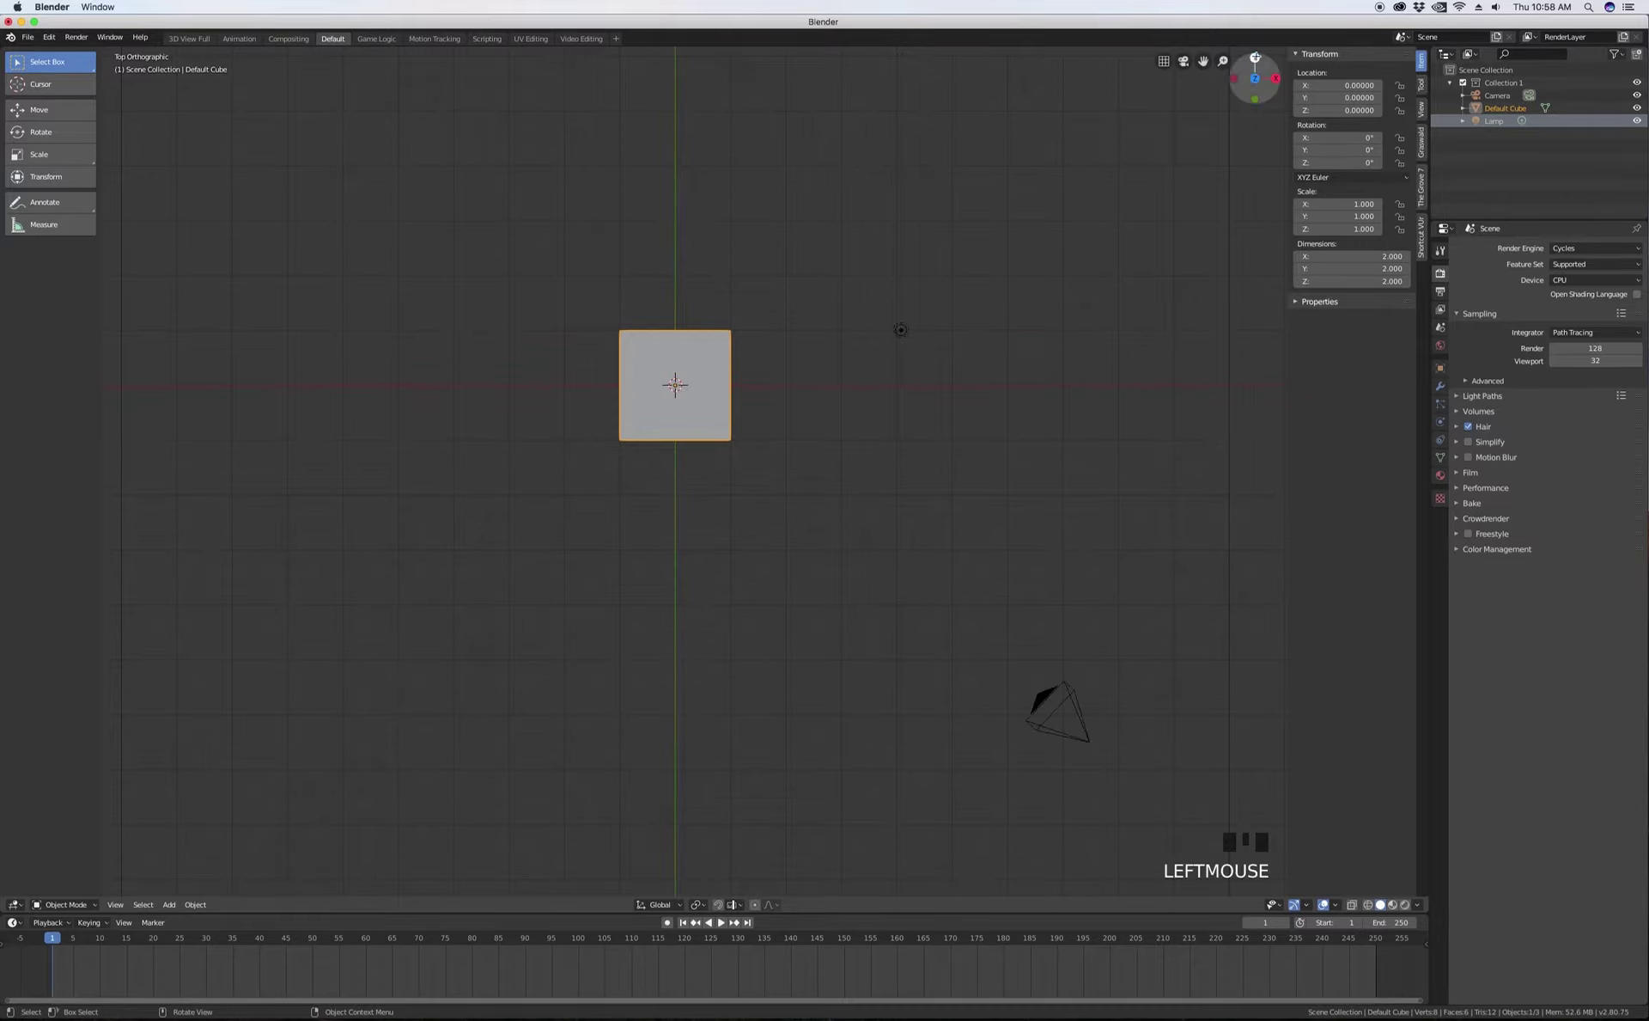
pyautogui.doubleClick(1255, 78)
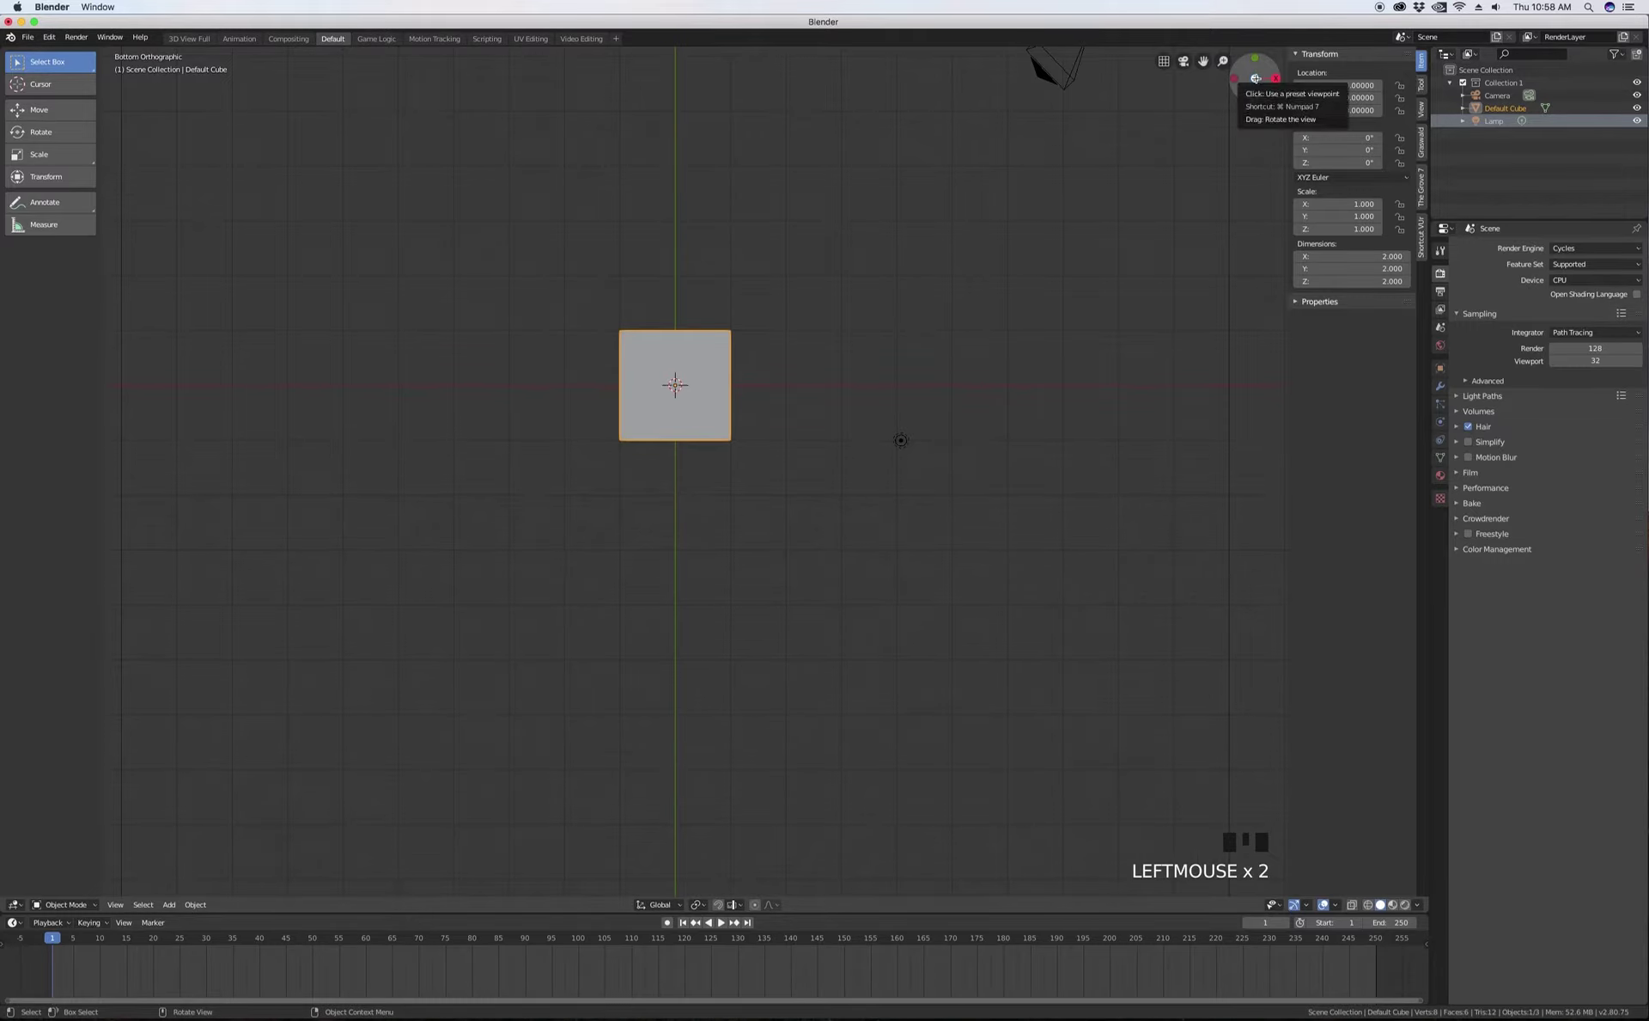
pyautogui.click(1275, 78)
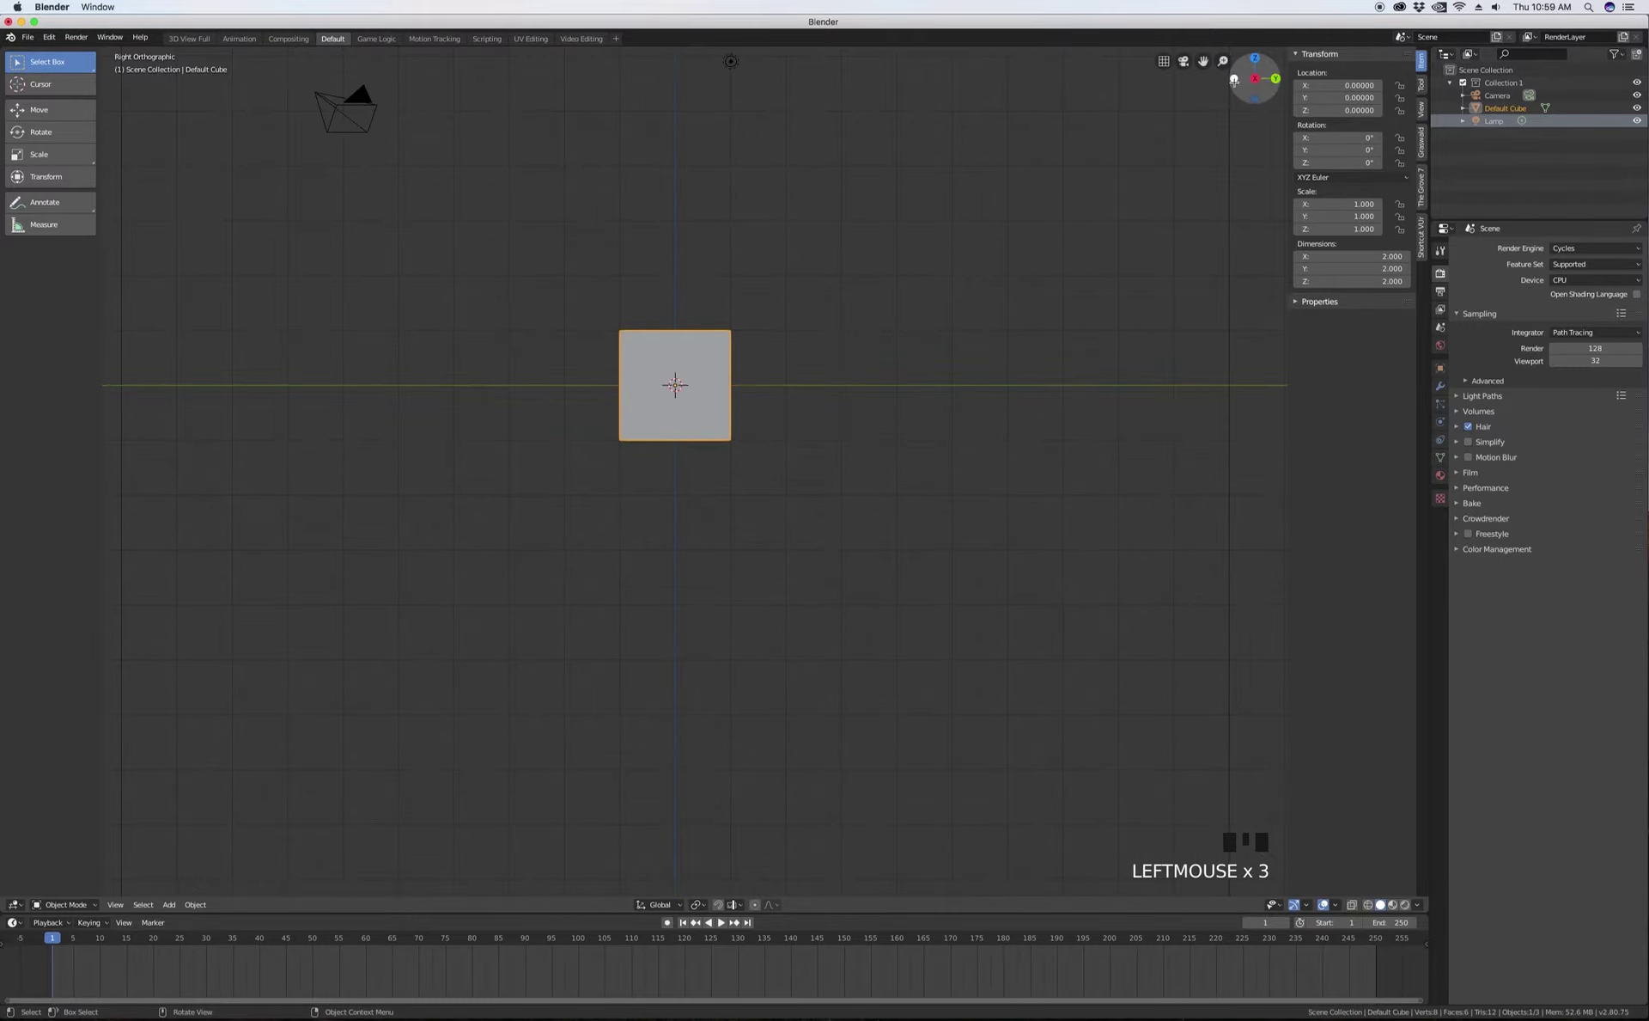
pyautogui.click(1255, 78)
pyautogui.click(1234, 79)
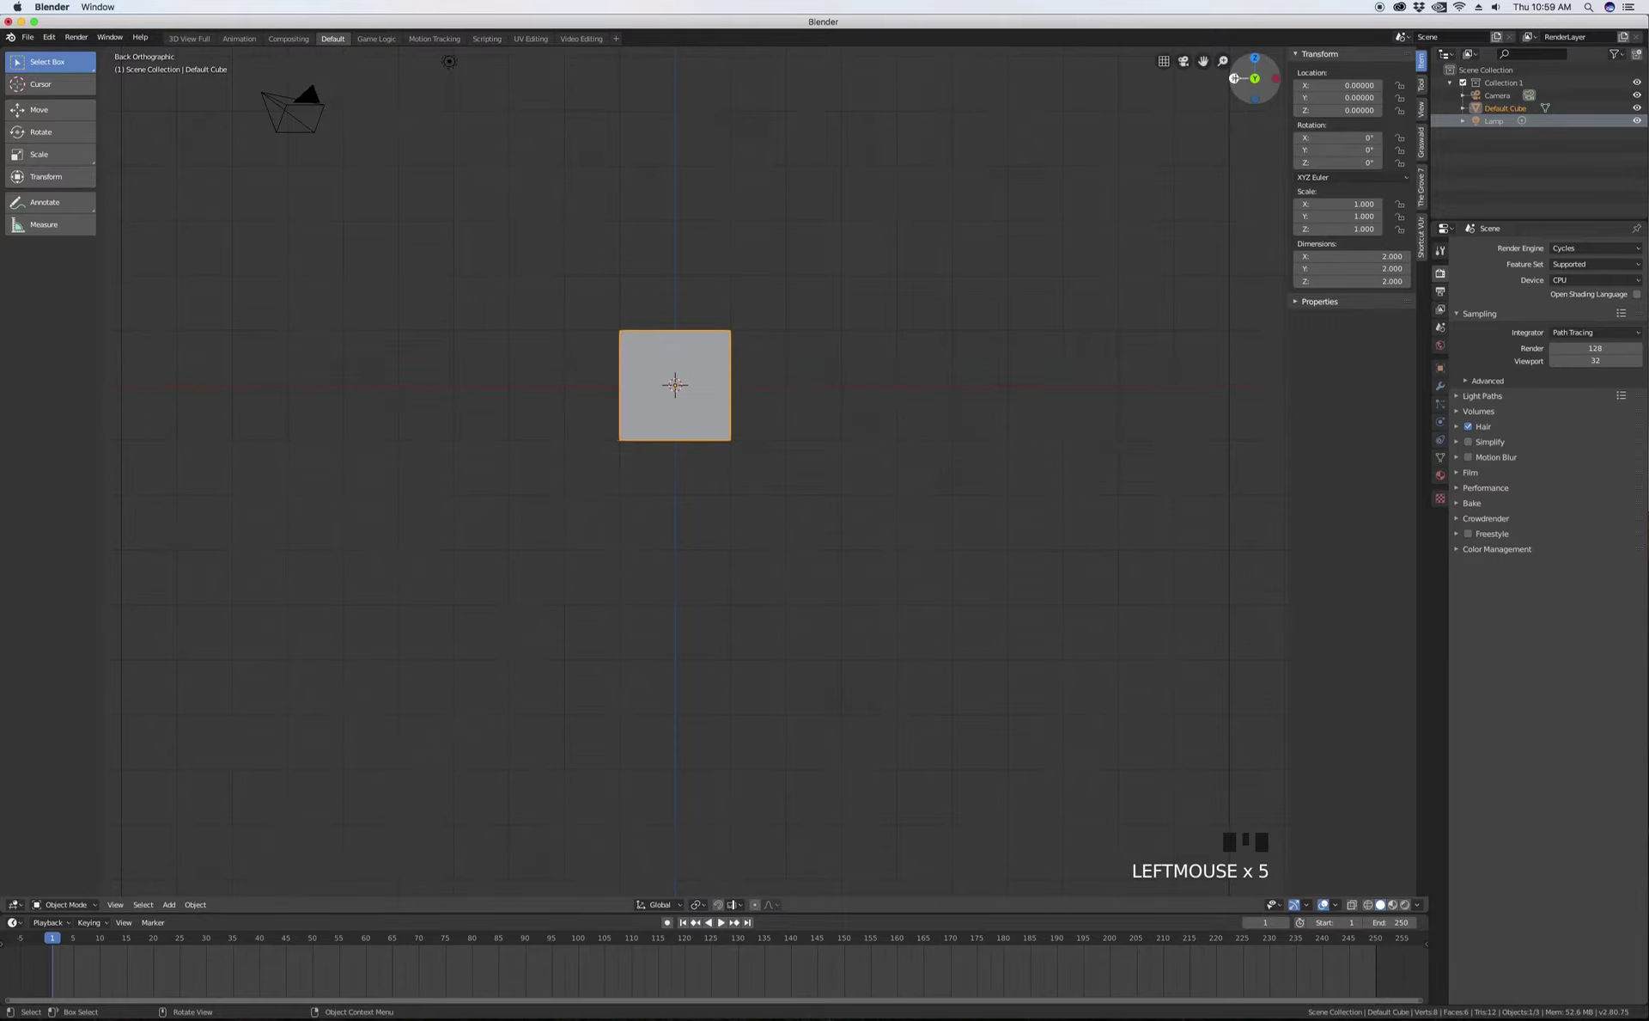
pyautogui.click(1260, 79)
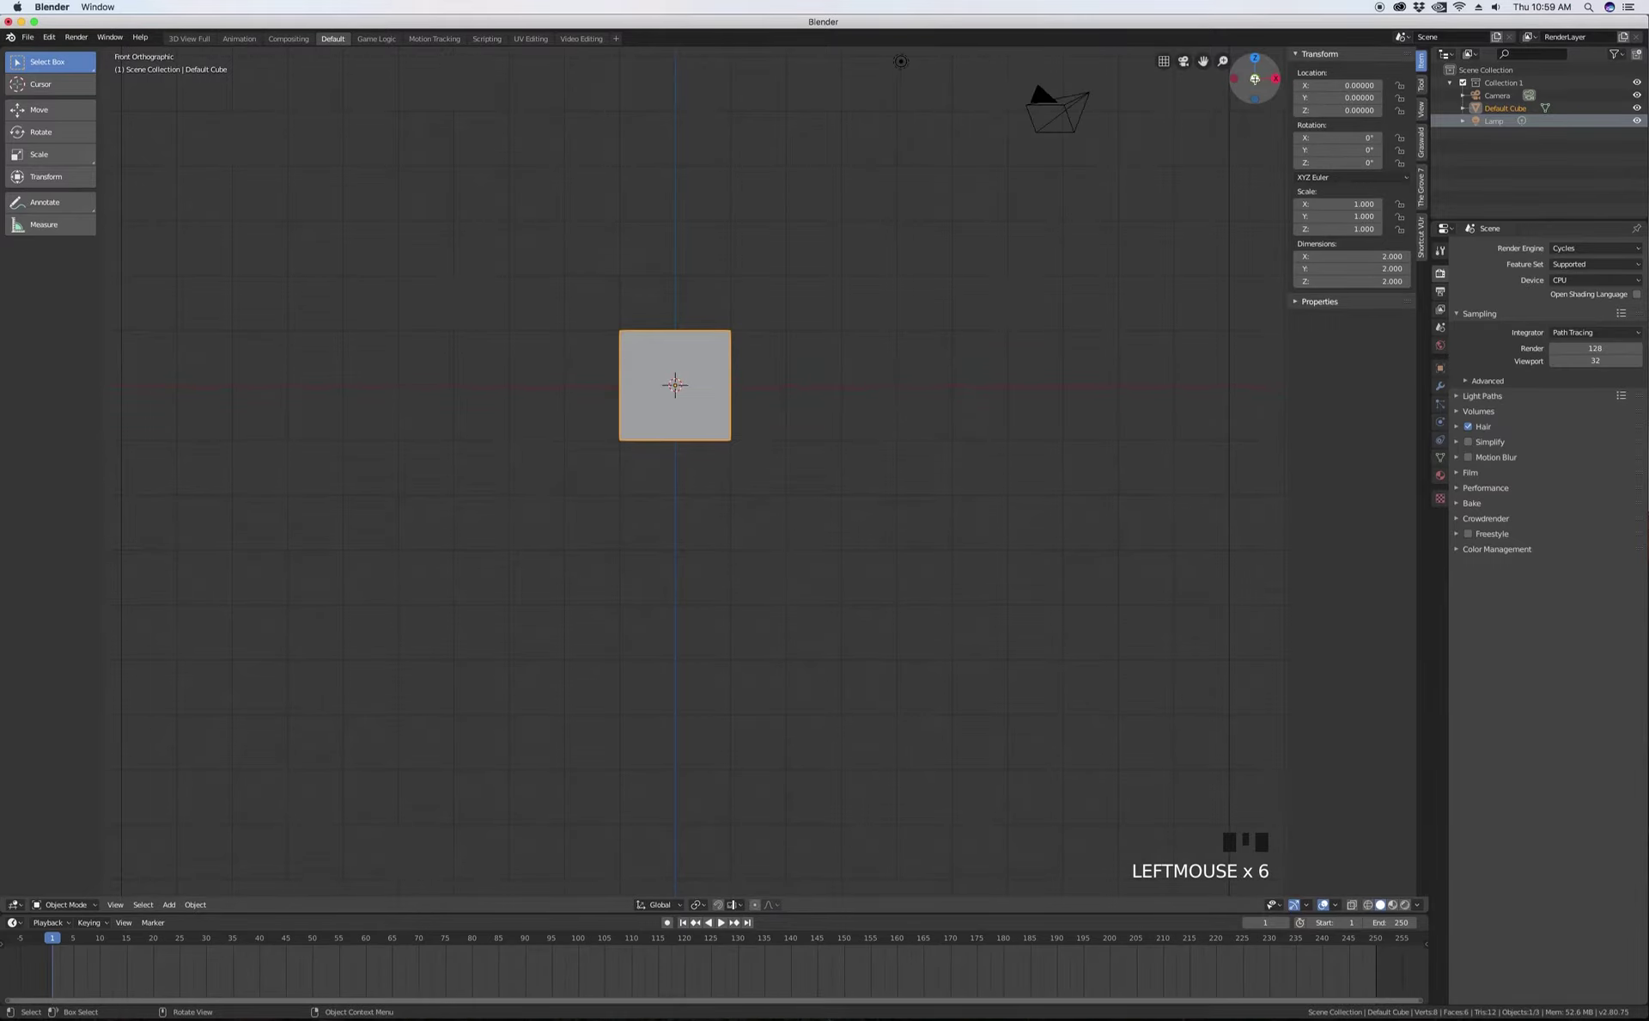
# - Orbit to an angled view of the cube, and switch to the front, right, top and bottom preset views
pyautogui.moveTo(1063, 180); pyautogui.dragTo(994, 229, button='middle')
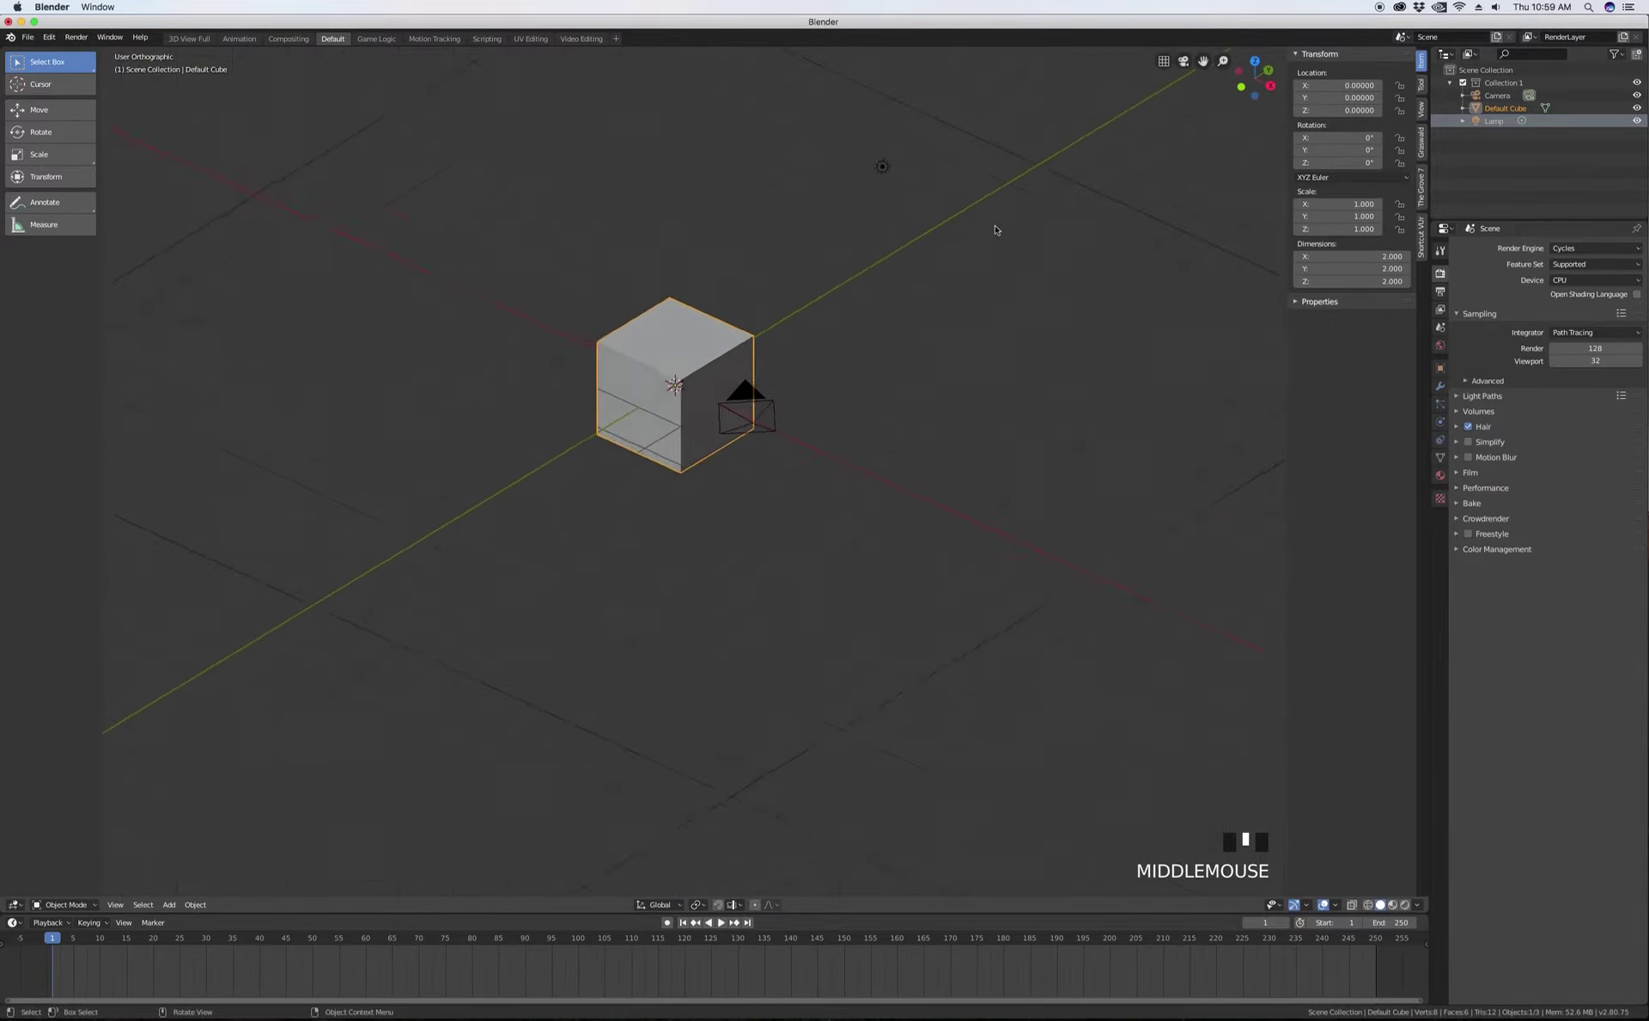
pyautogui.scroll(-1, 994, 229)
pyautogui.moveTo(910, 265); pyautogui.dragTo(884, 305, button='middle')
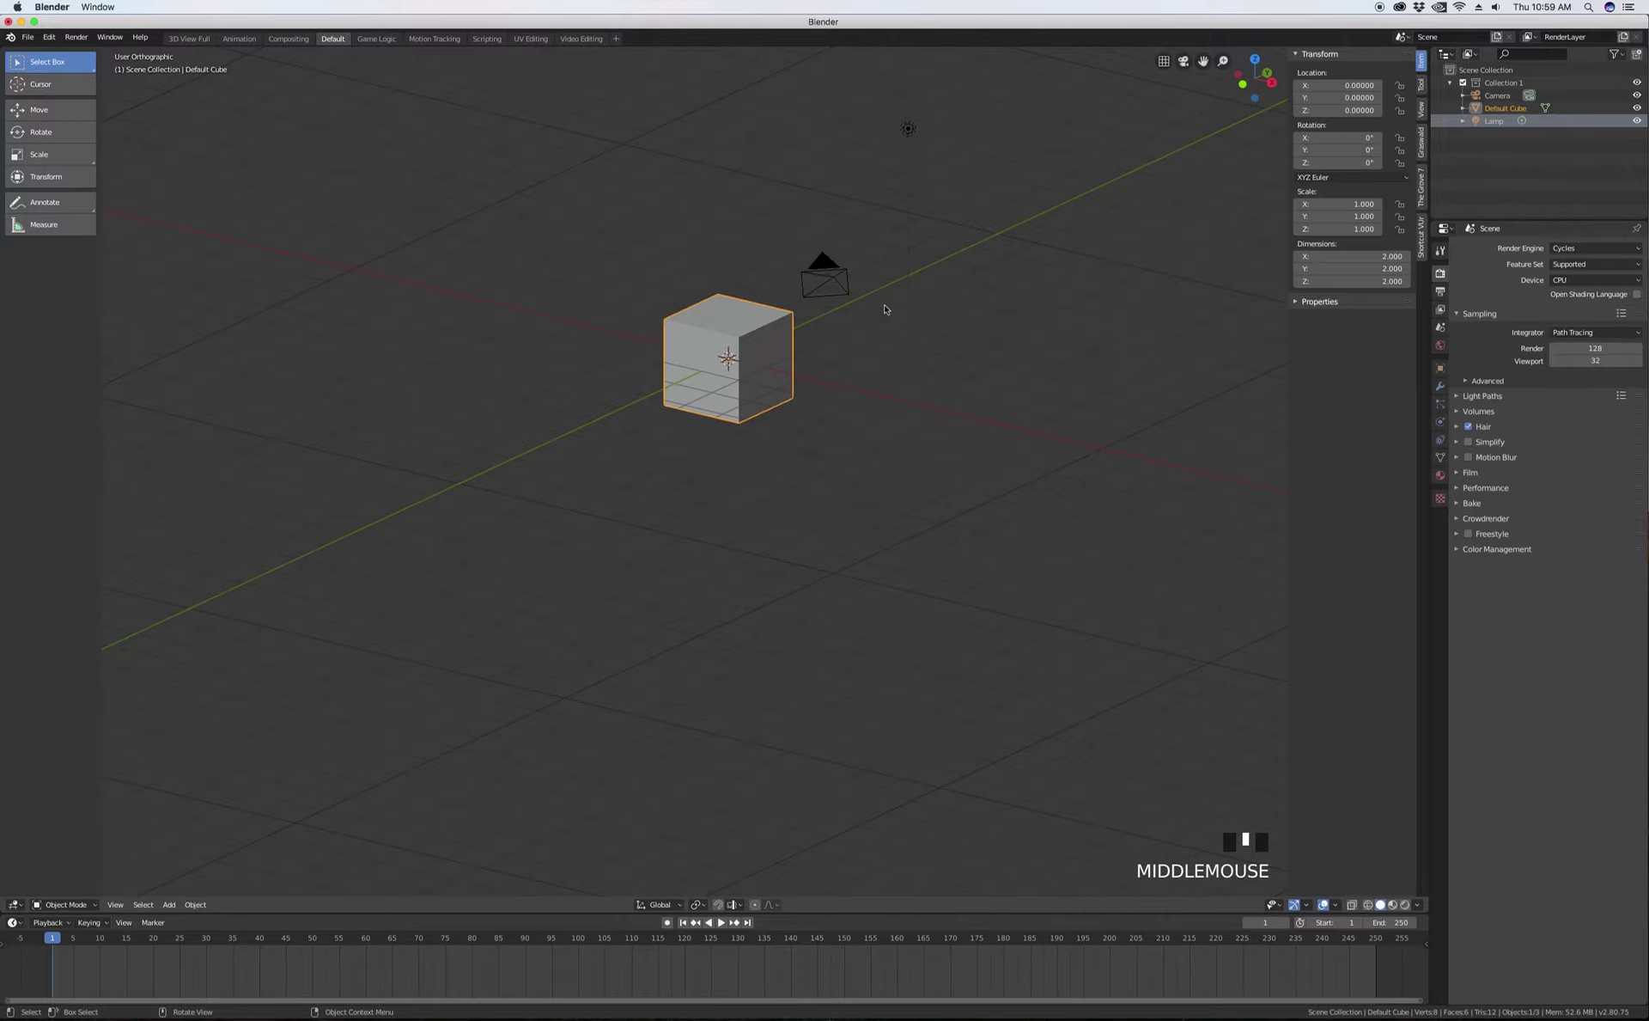
pyautogui.press('KP_1')
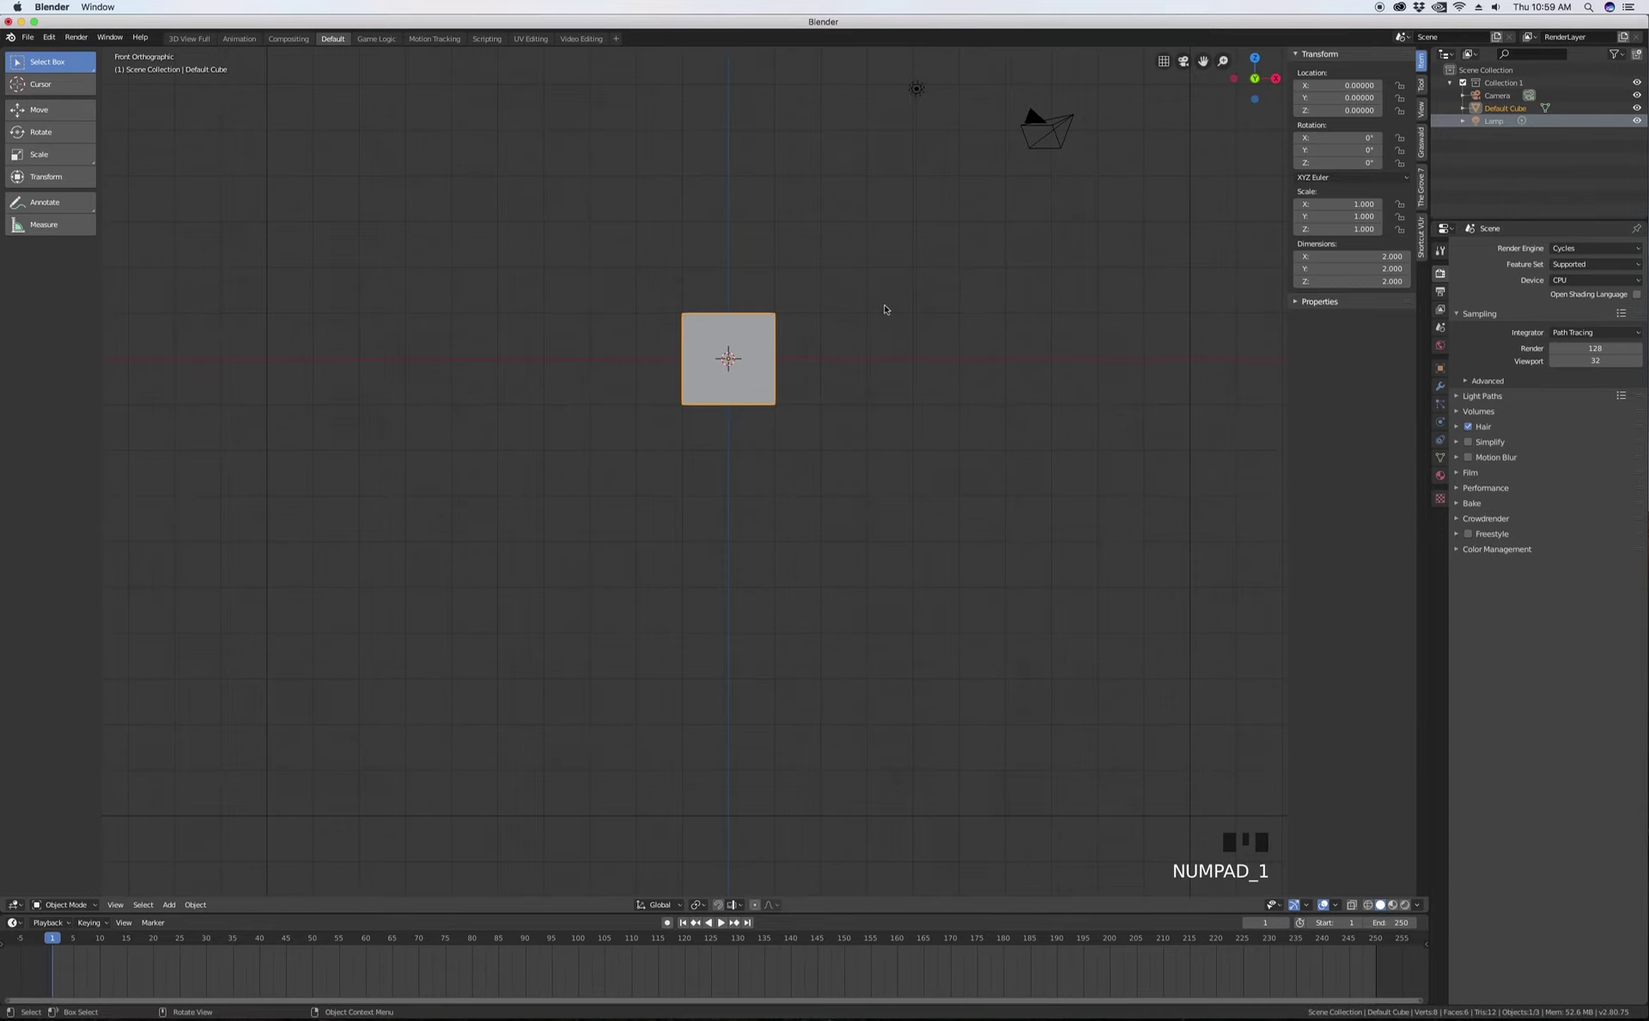
pyautogui.press('KP_1')
pyautogui.press('KP_3')
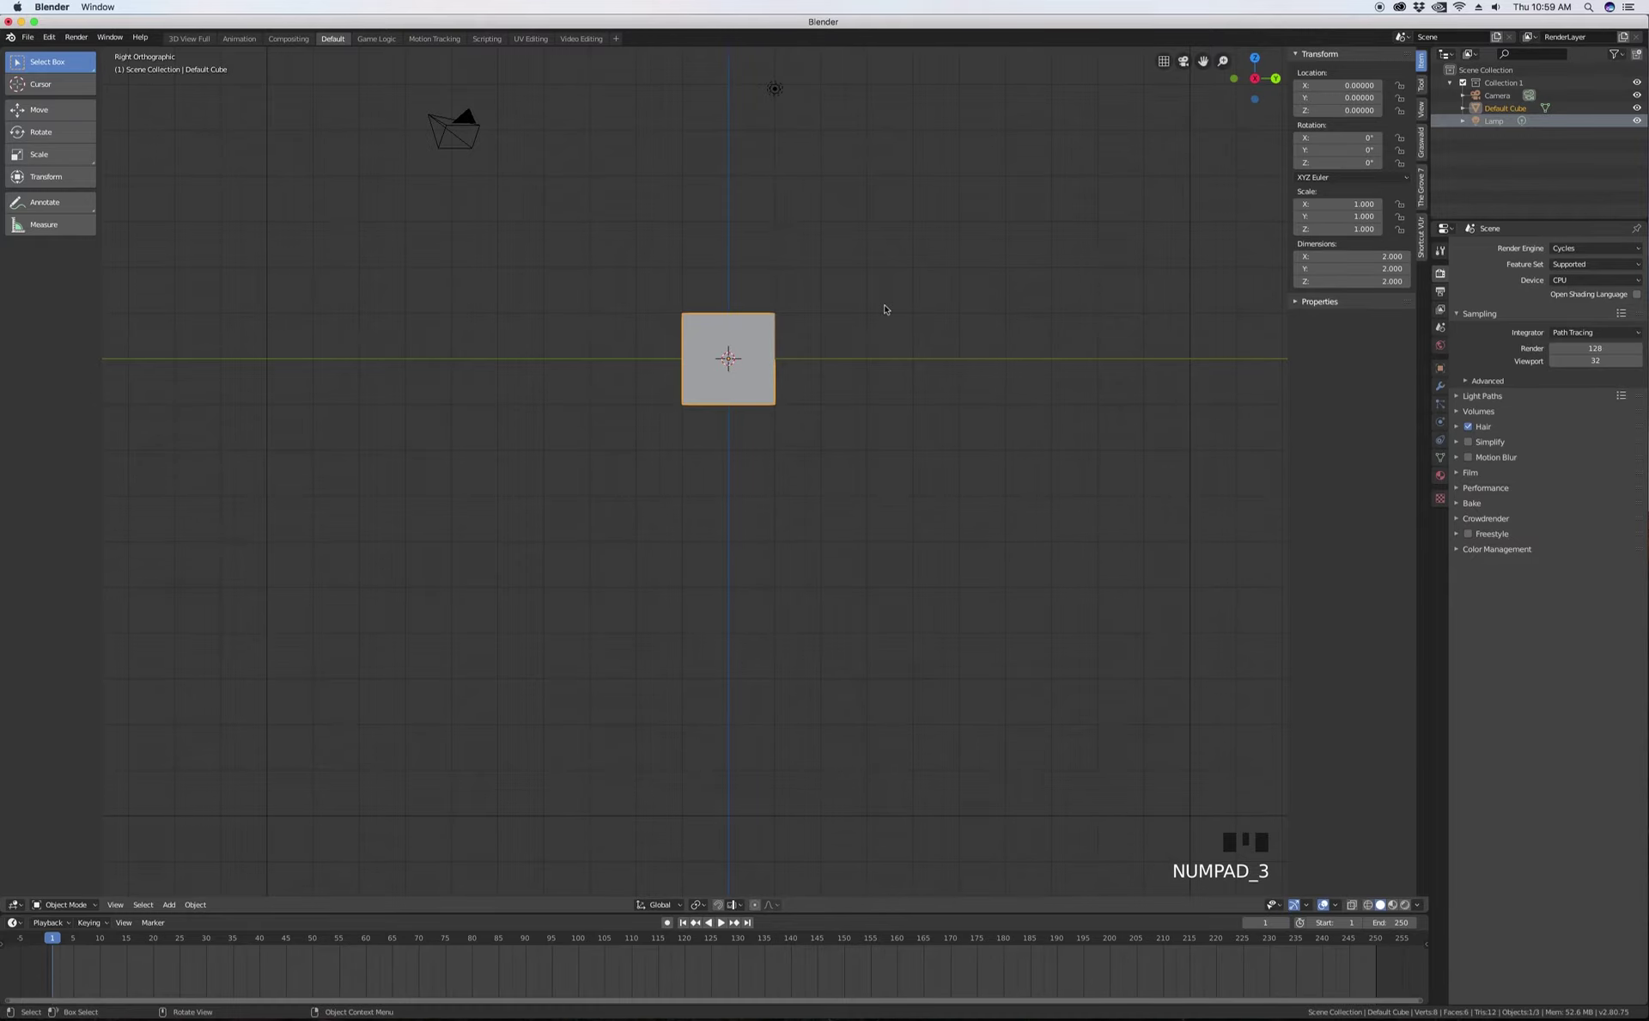
pyautogui.press('KP_7')
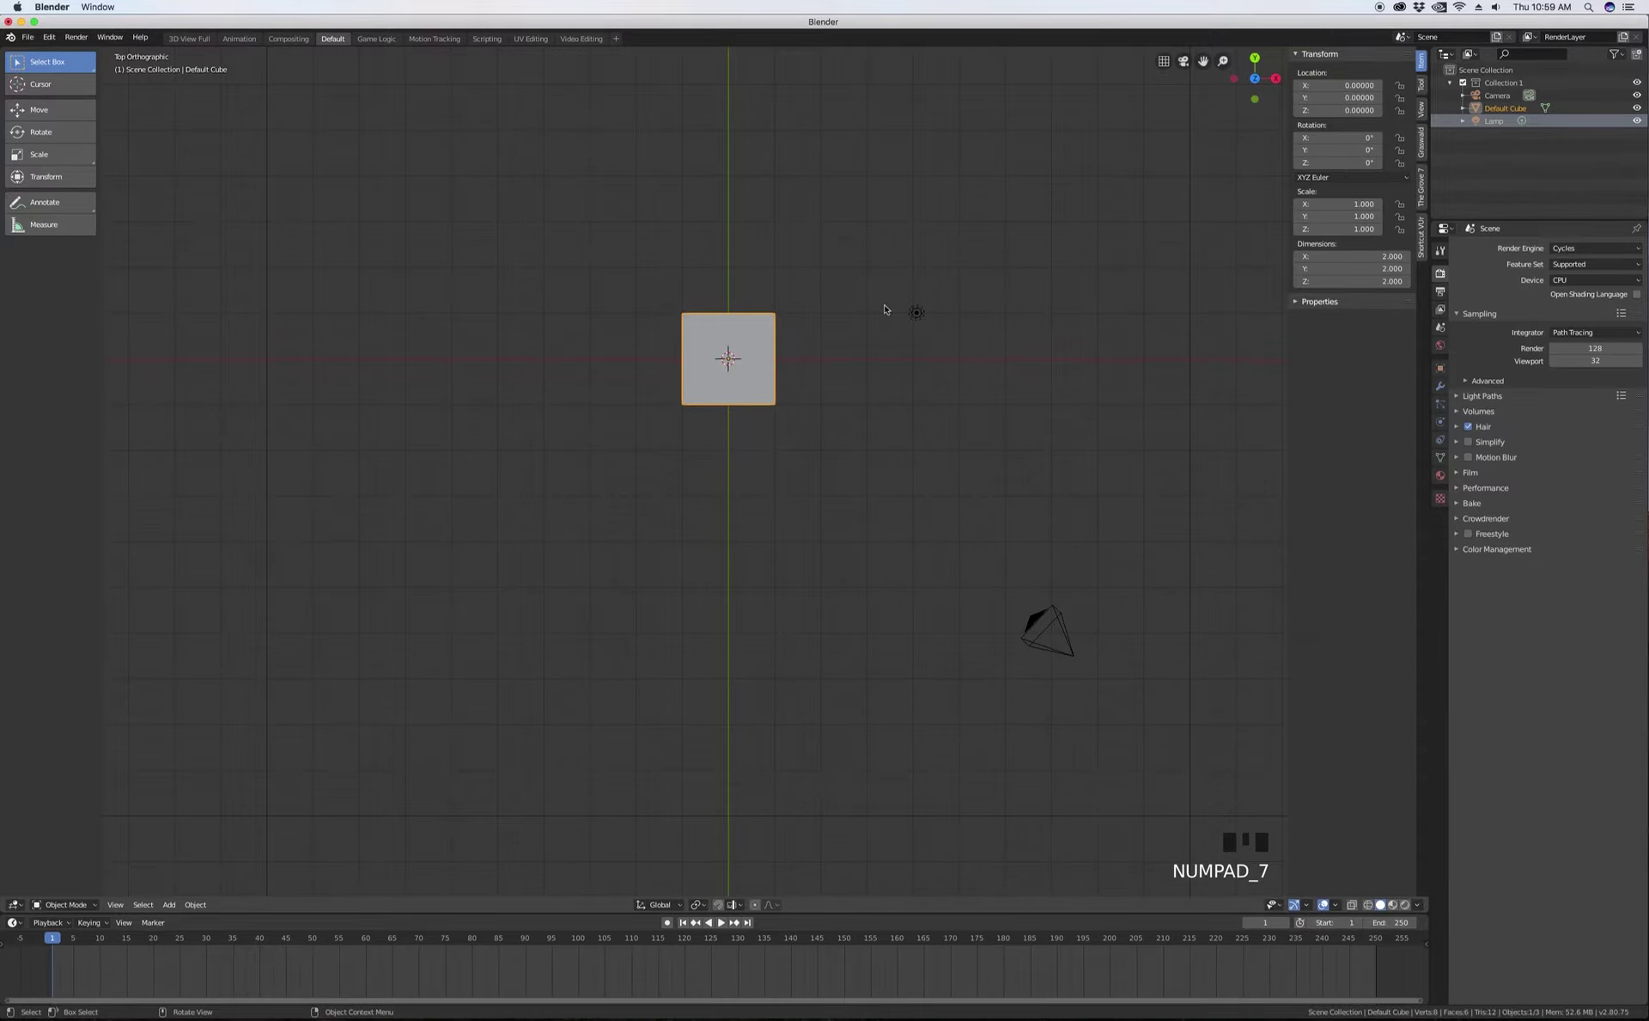
pyautogui.press('KP_9')
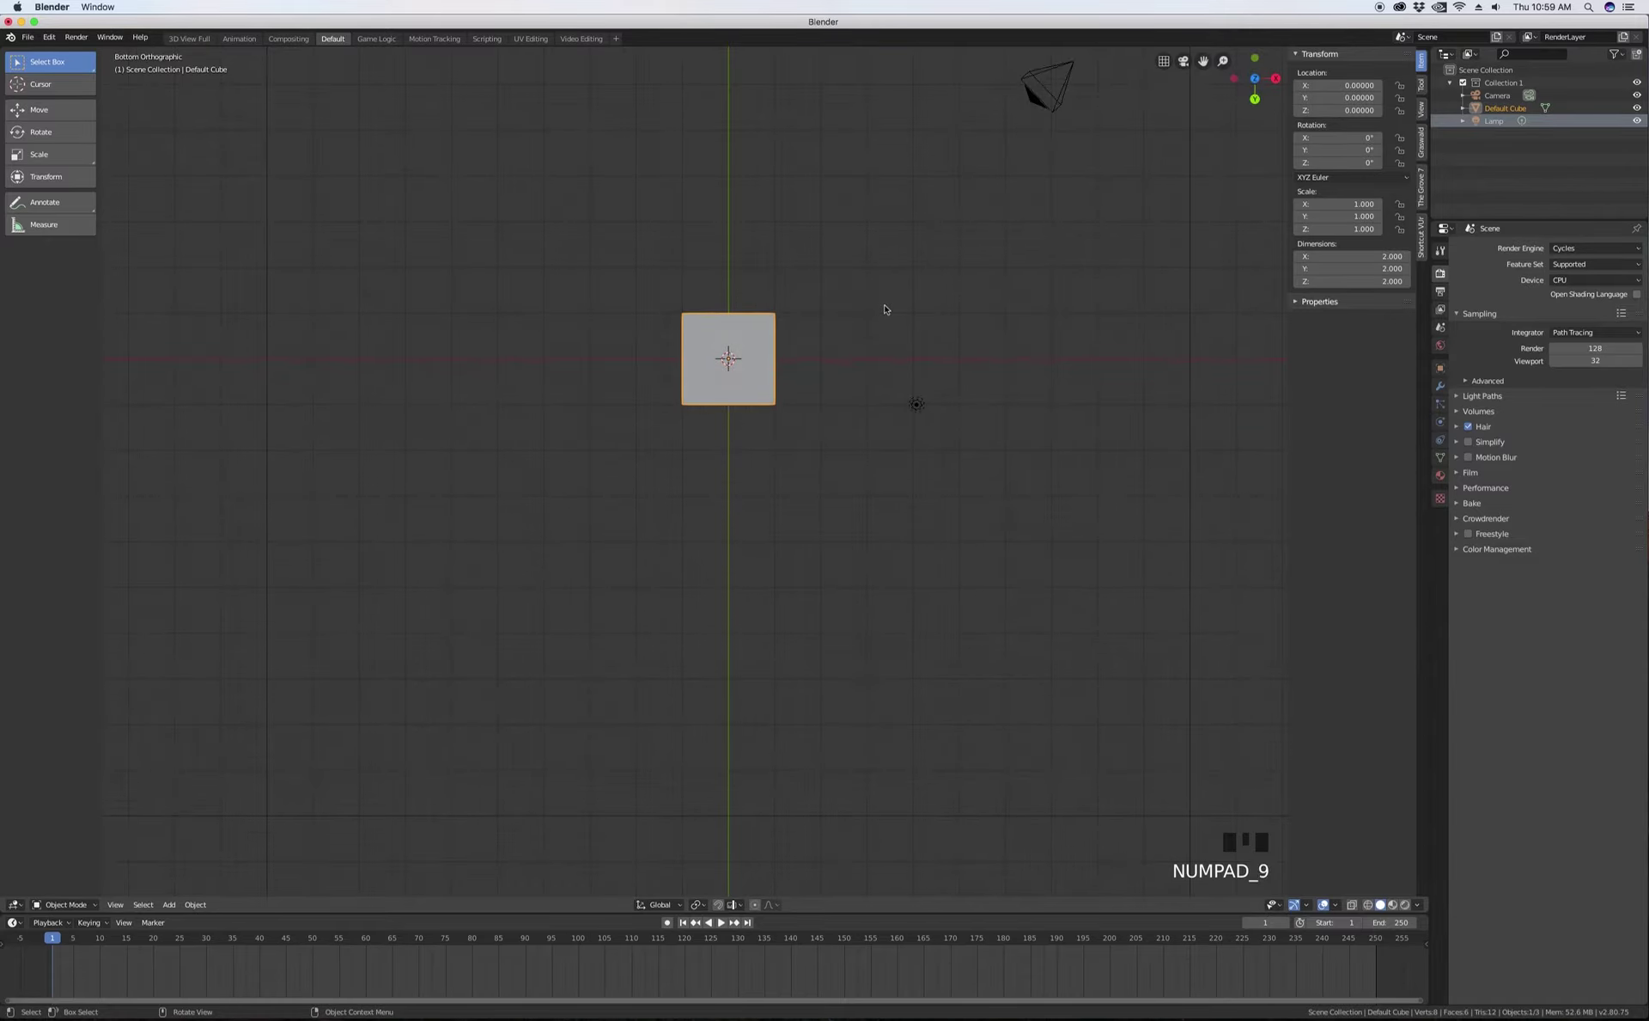
# - Cycle through the front, right and top views again, and rotate the front view in fixed increments sideways and vertically
pyautogui.press('KP_1')
pyautogui.press('KP_3')
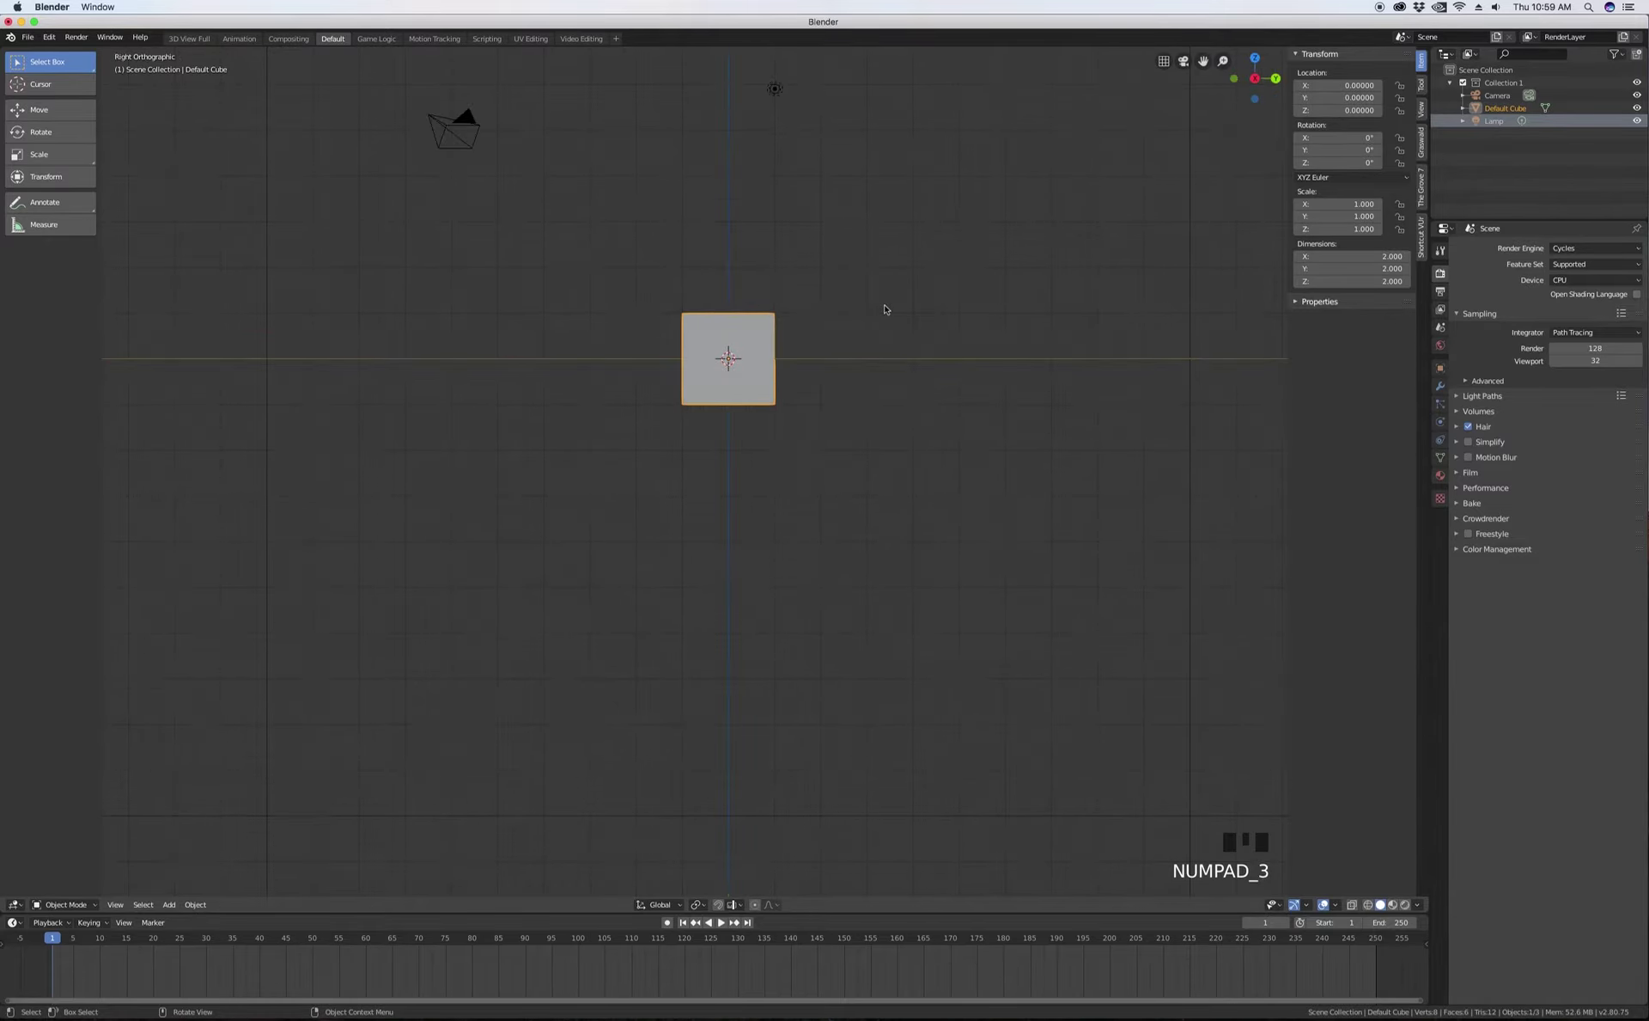
pyautogui.press('KP_7')
pyautogui.press('KP_1')
pyautogui.press('KP_6')
pyautogui.press('KP_6')
pyautogui.press('KP_6')
pyautogui.press('KP_4')
pyautogui.press('KP_8')
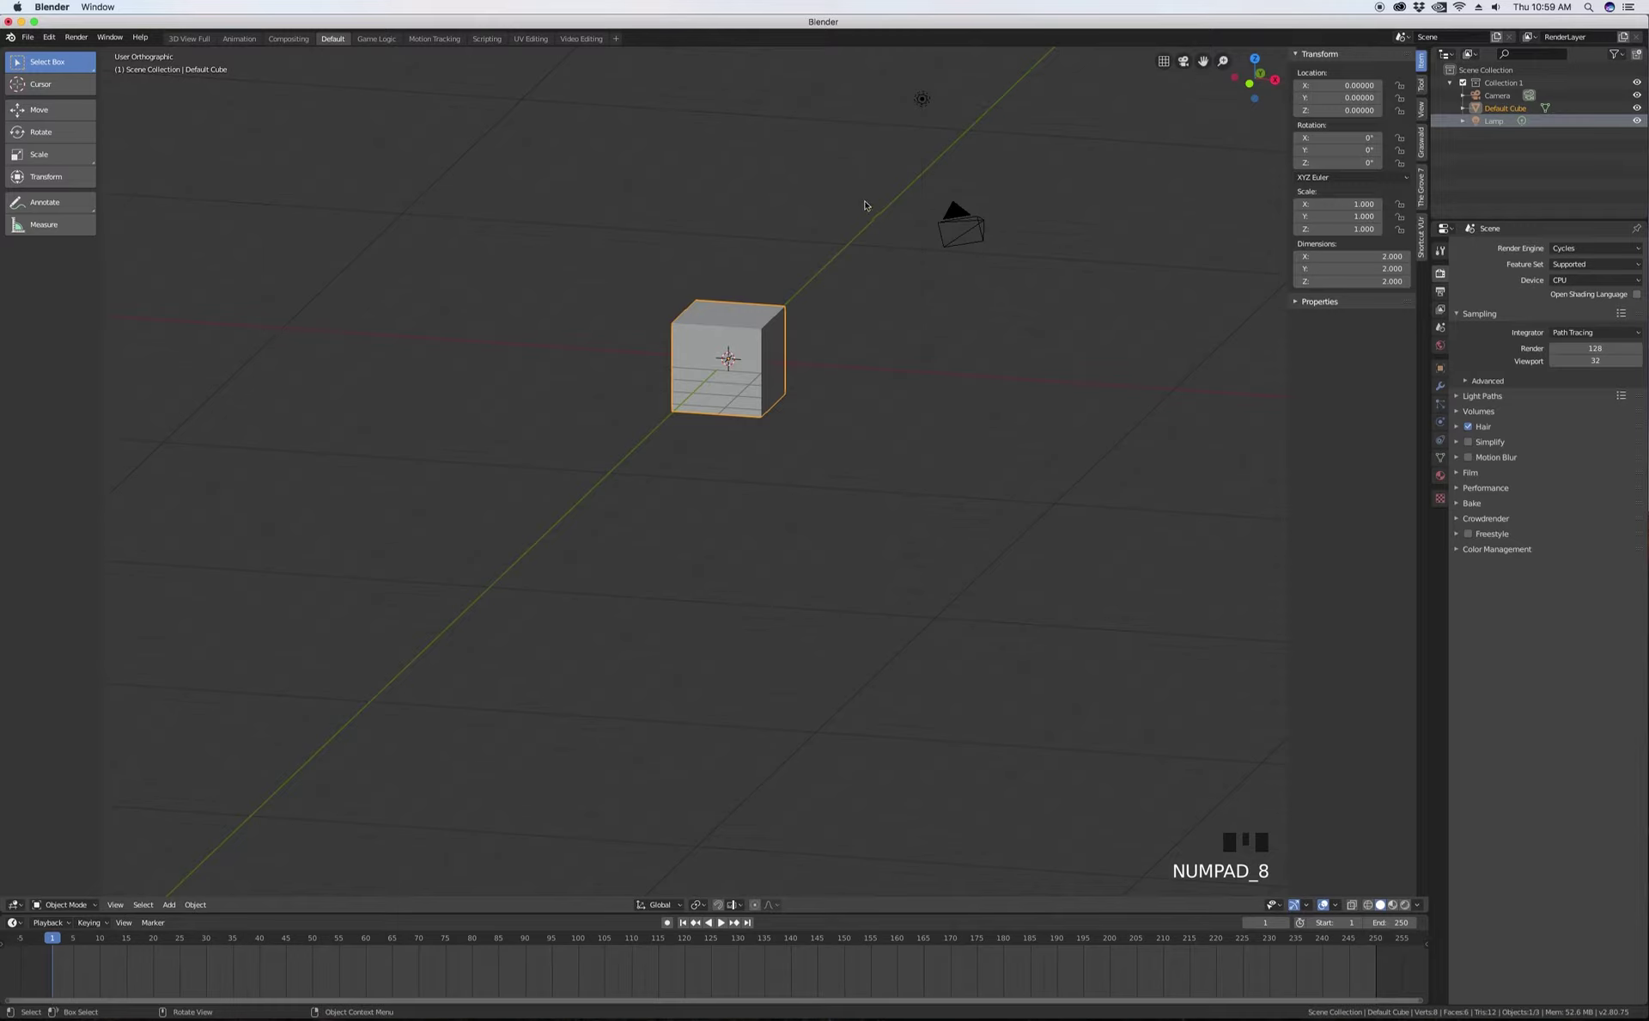
# - Orbit around the cube and zoom in and out to view the scene from a closer, angled viewpoint
pyautogui.moveTo(806, 276); pyautogui.dragTo(718, 294, button='middle')
pyautogui.scroll(4, 679, 249)
pyautogui.scroll(-3, 658, 527)
pyautogui.scroll(3, 791, 306)
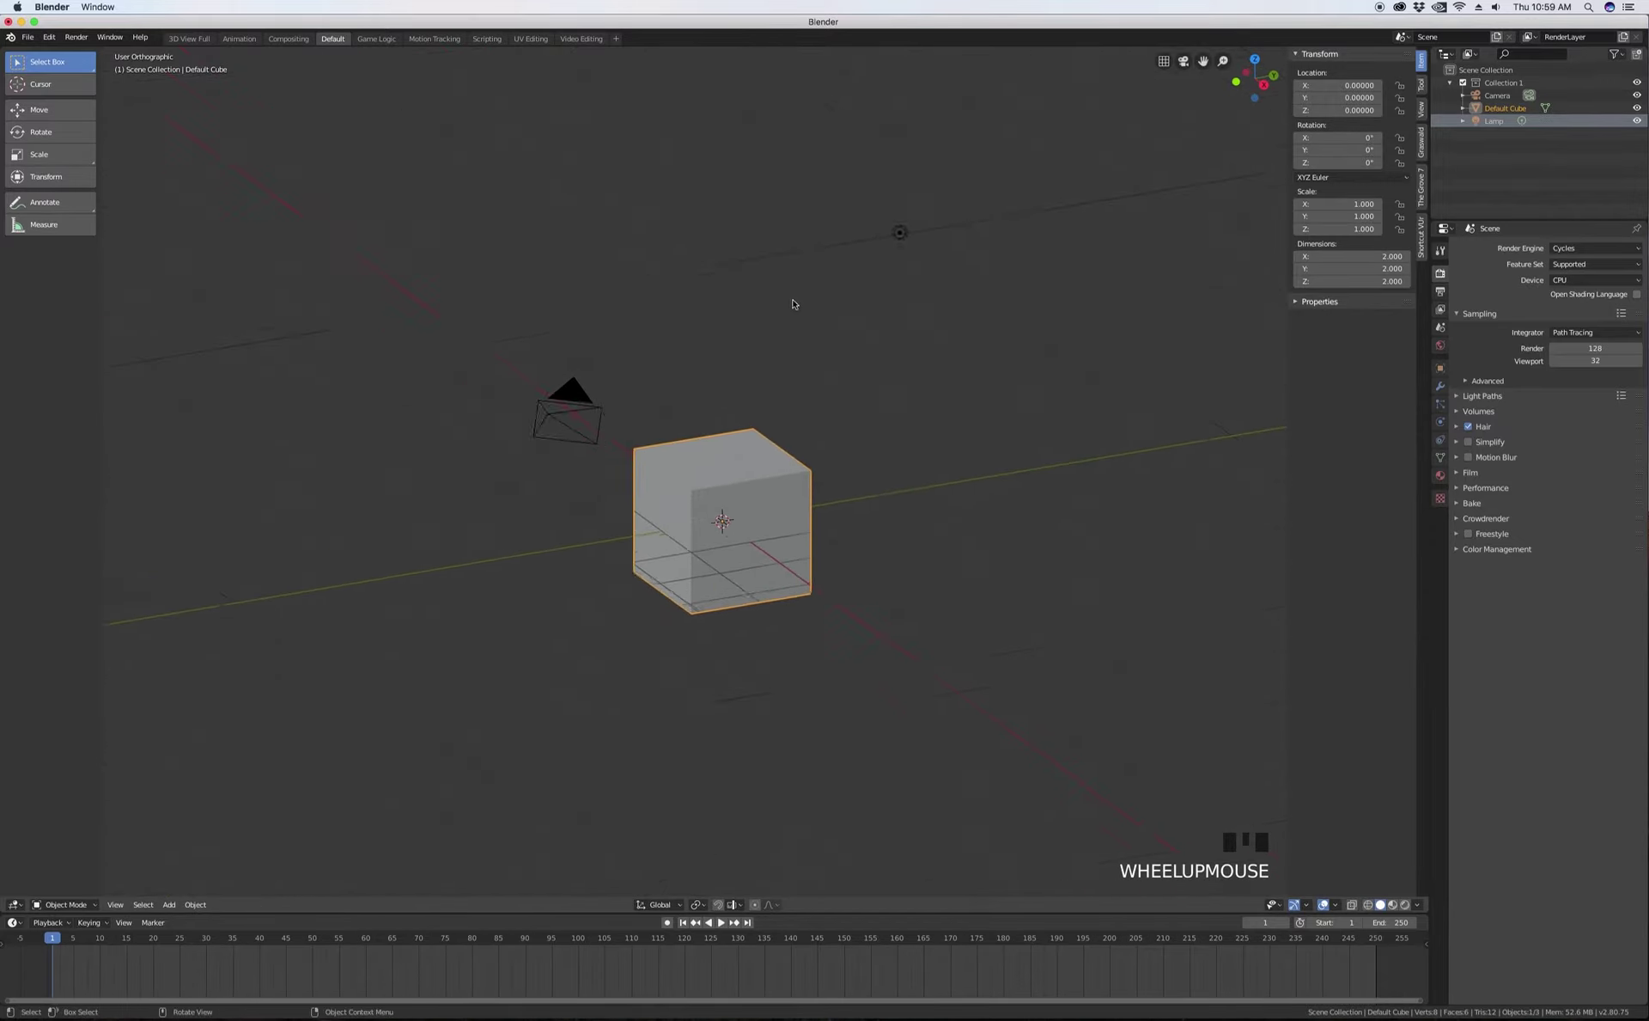
pyautogui.scroll(-1, 775, 281)
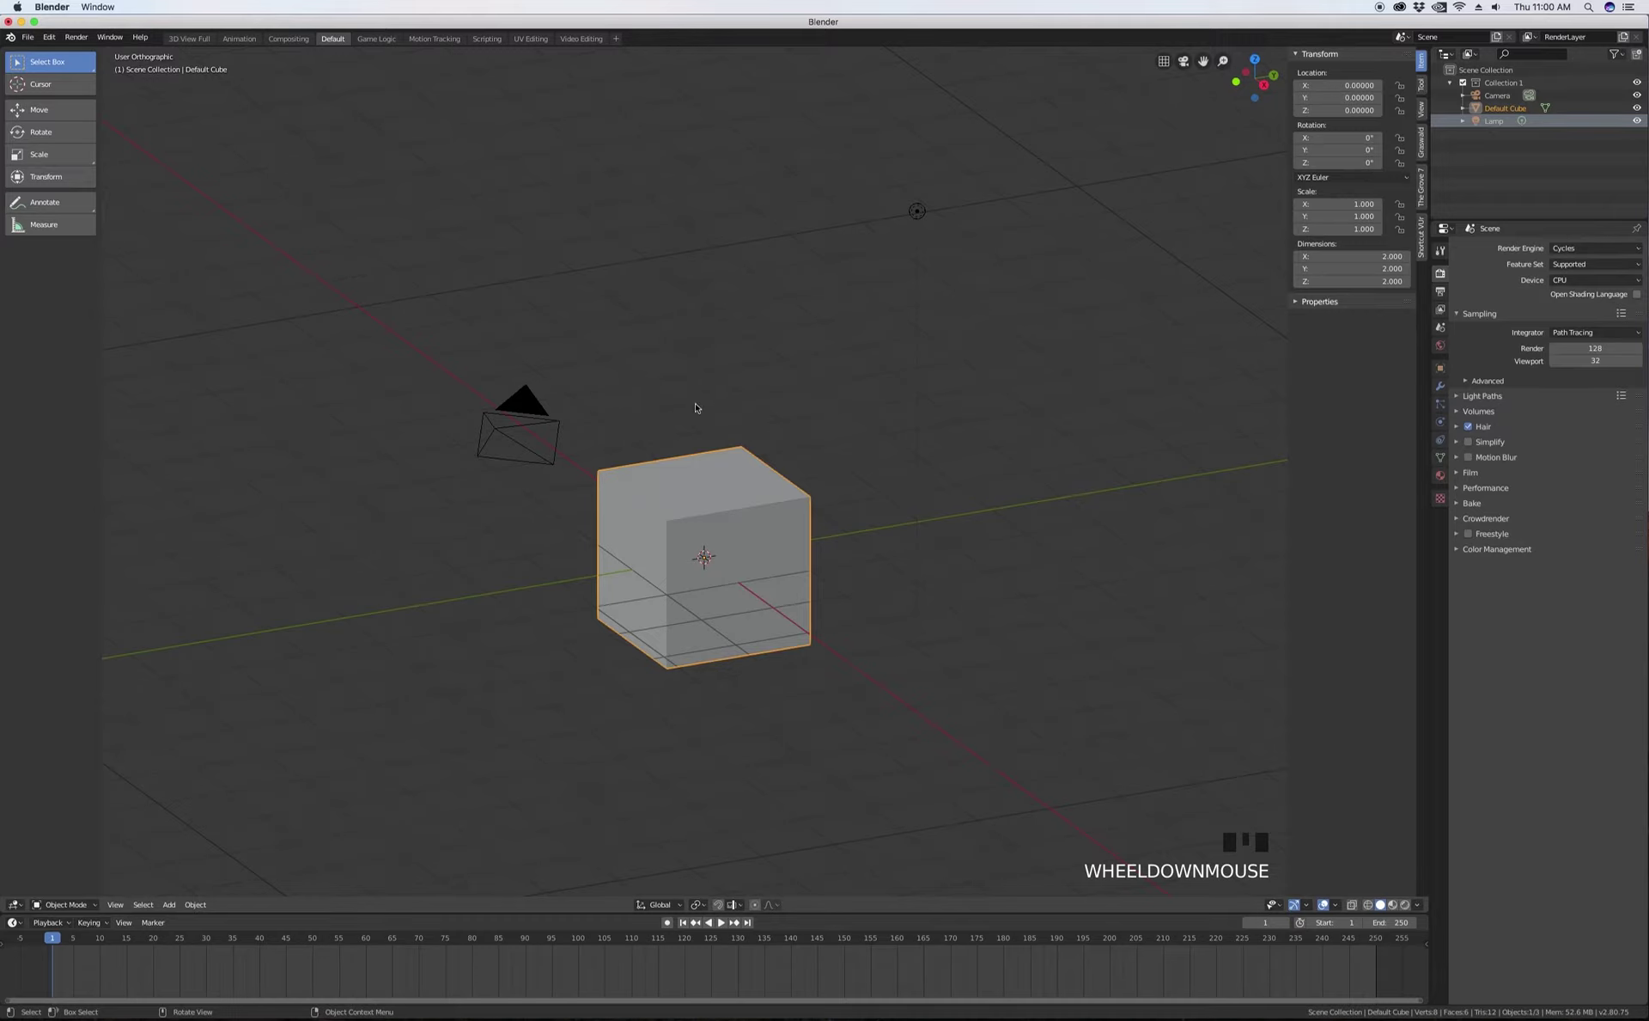
pyautogui.moveTo(720, 411); pyautogui.dragTo(690, 475, button='middle')
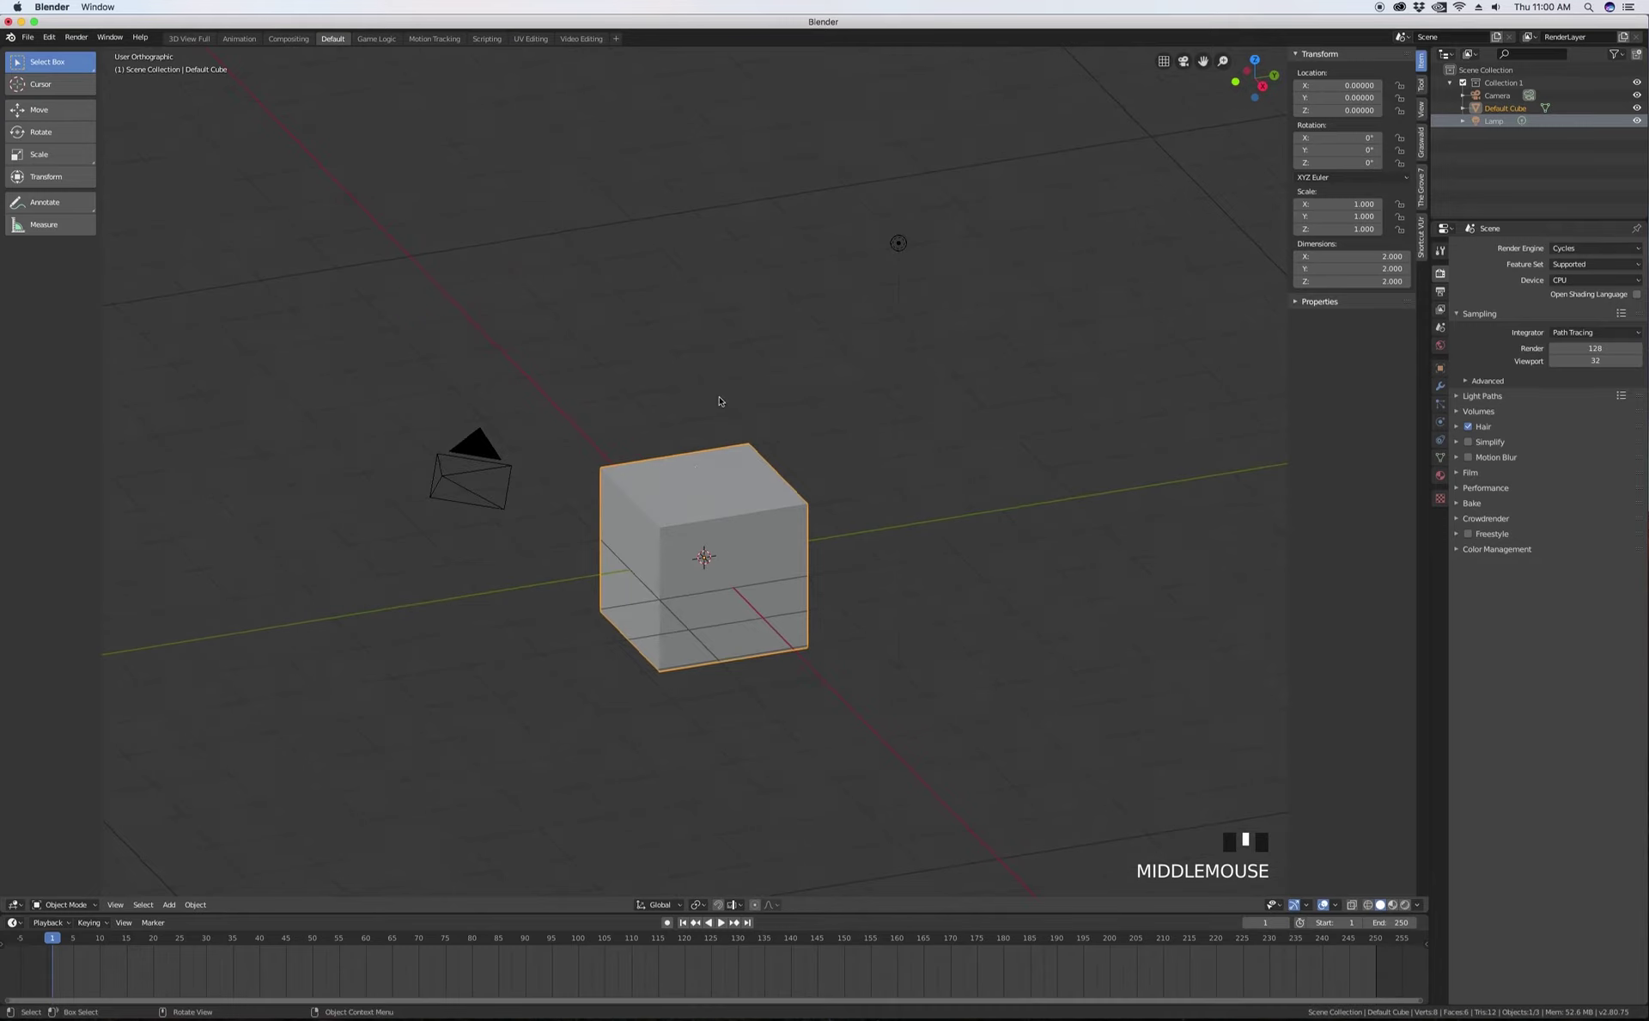
pyautogui.scroll(-4, 721, 401)
pyautogui.scroll(4, 731, 455)
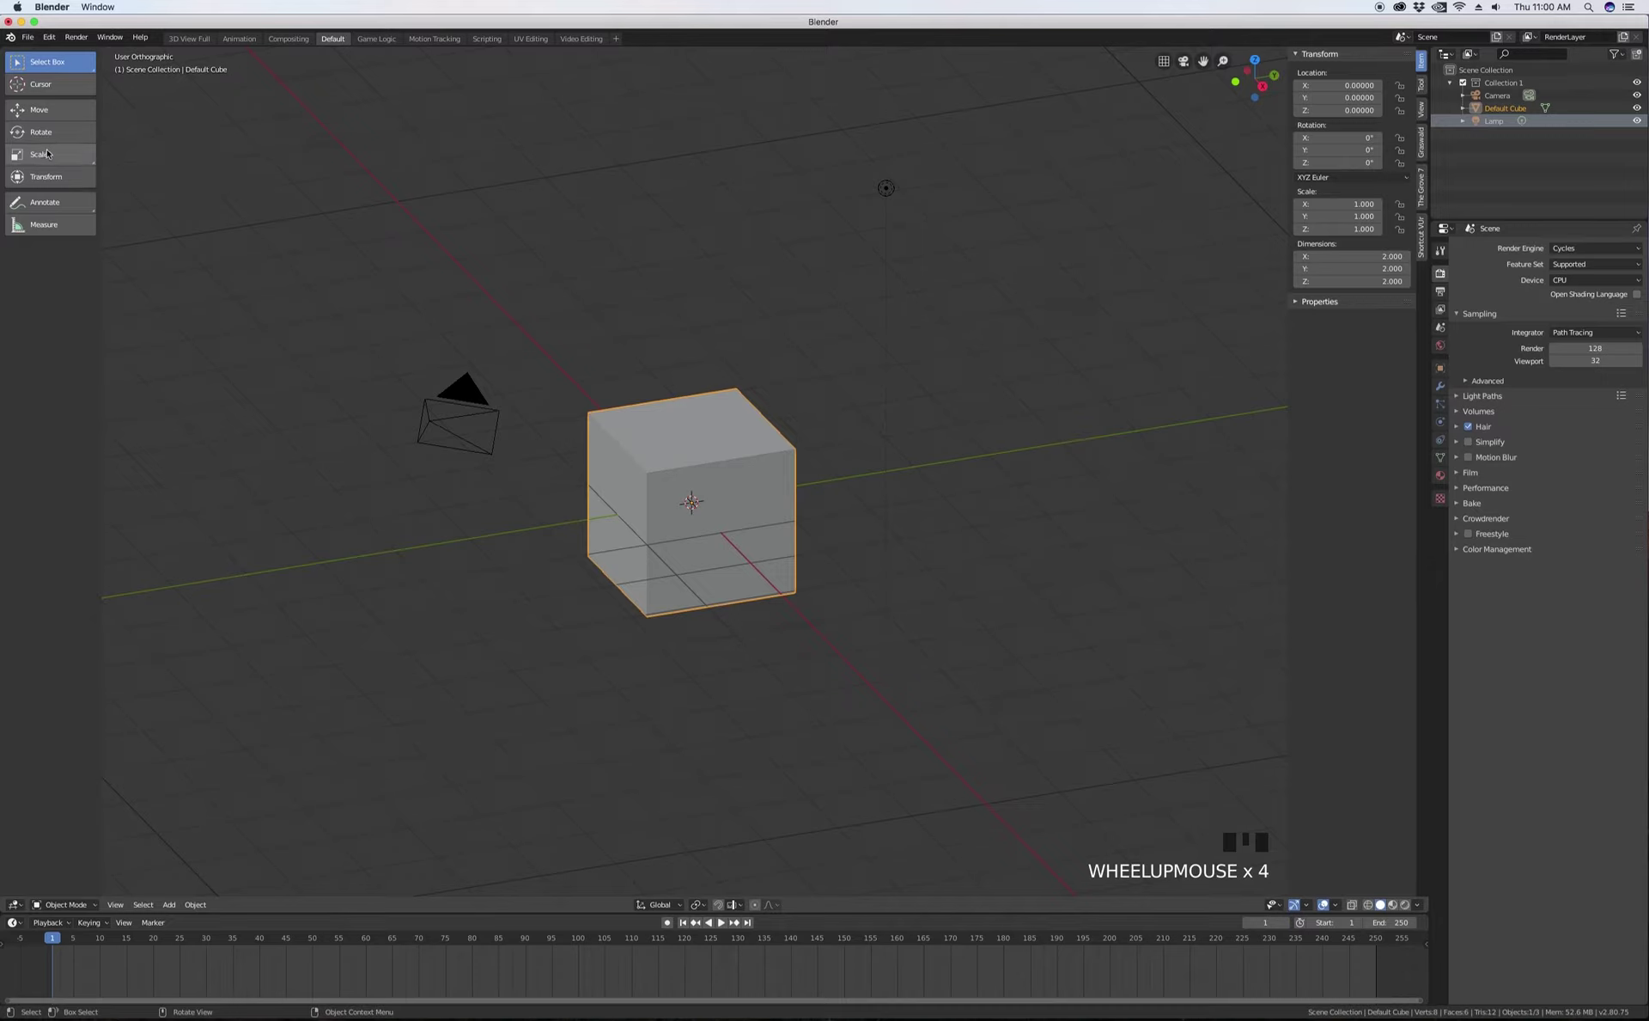
# - Activate the Move tool and try moving the cube along the Y axis only
pyautogui.click(35, 110)
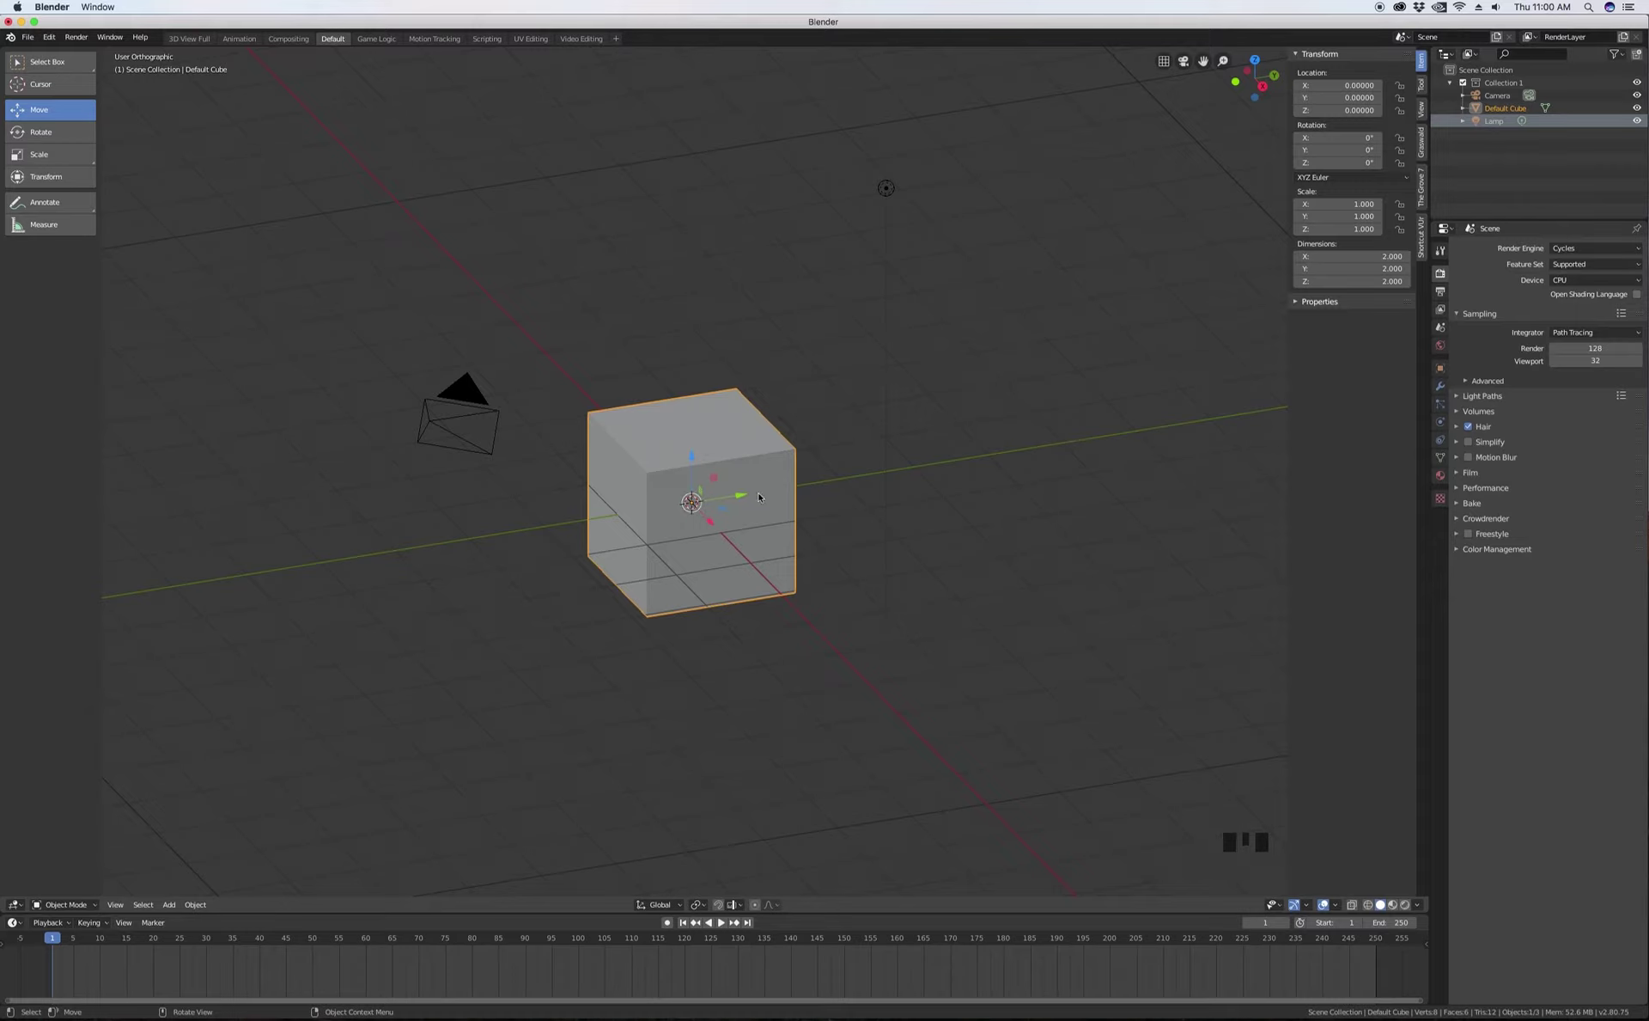
pyautogui.moveTo(706, 500); pyautogui.dragTo(747, 501, button='middle')
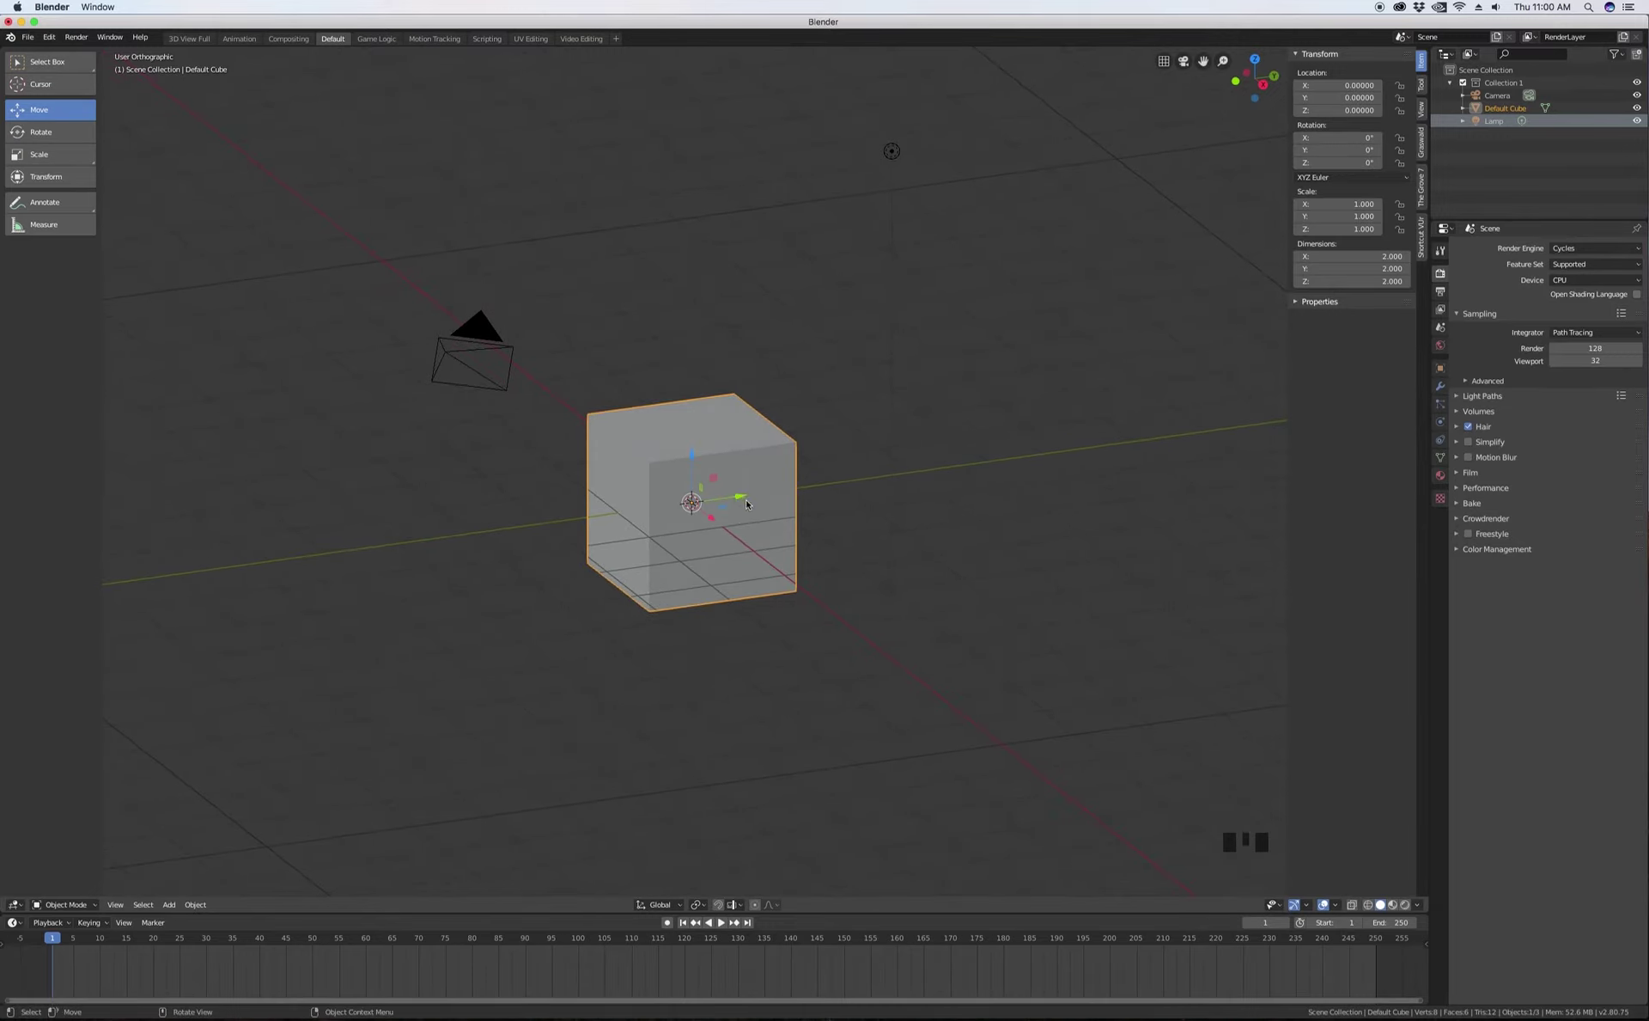
pyautogui.moveTo(742, 501); pyautogui.dragTo(988, 470)
pyautogui.rightClick(988, 470)
pyautogui.moveTo(722, 498)
pyautogui.mouseDown(button='middle')
pyautogui.moveTo(734, 486)
pyautogui.moveTo(718, 486)
pyautogui.mouseUp(button='middle')
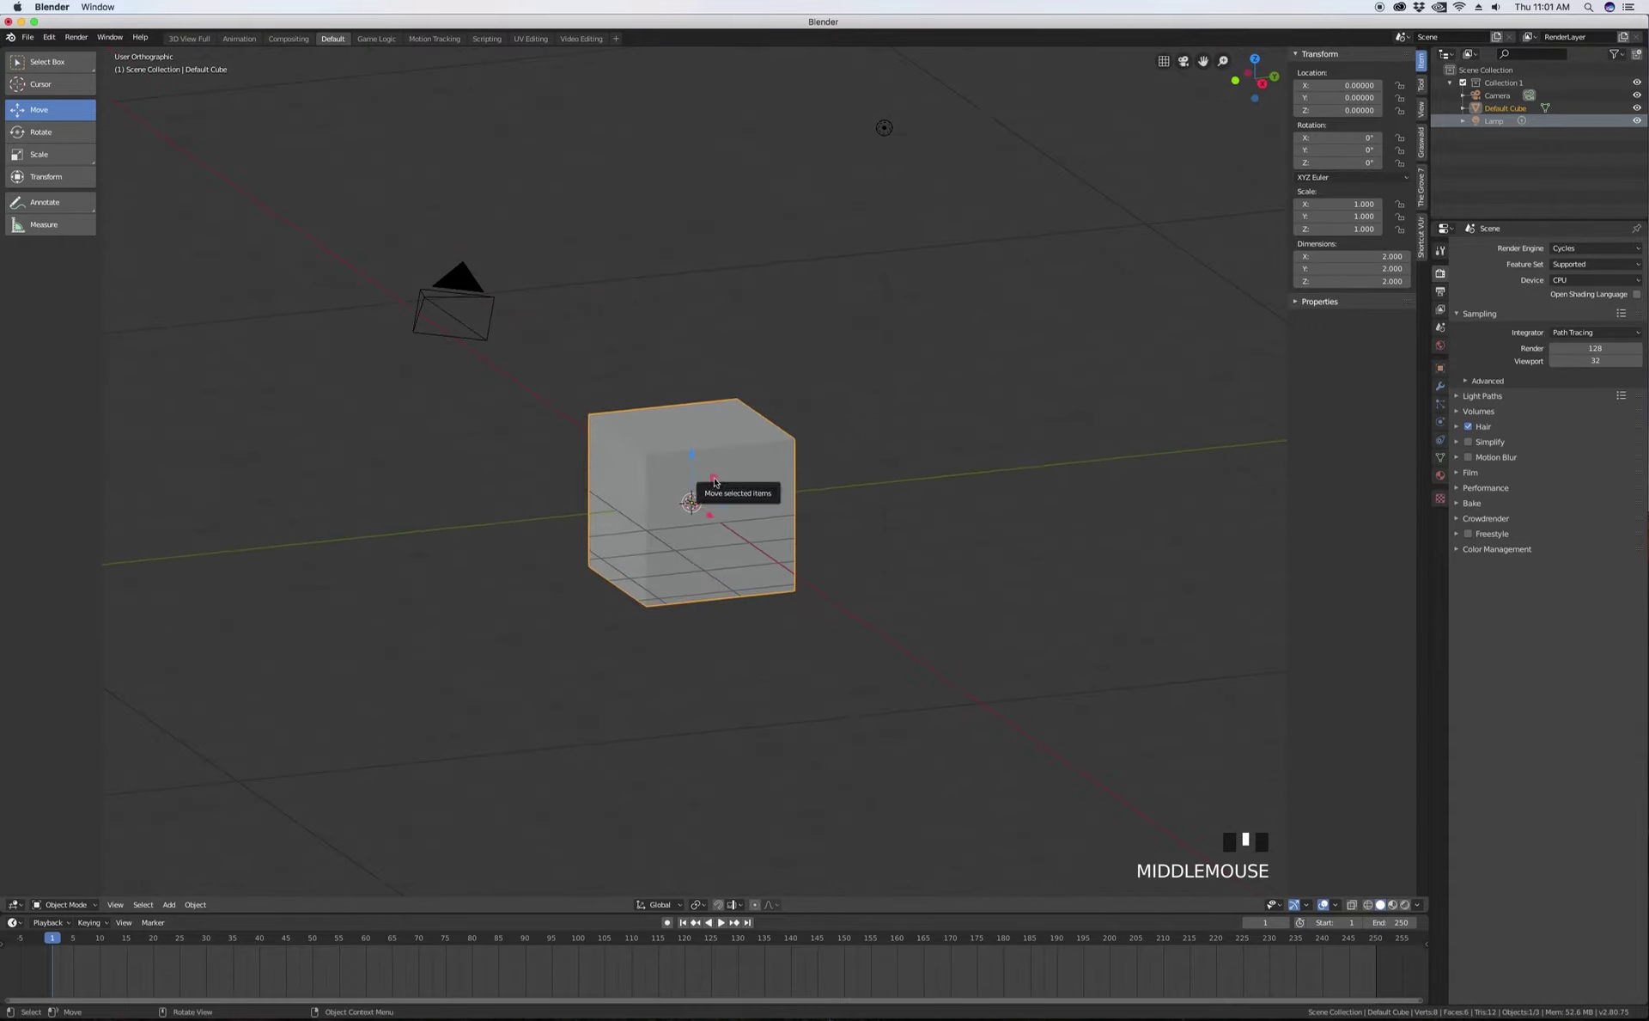
# - Move the cube within the YZ plane to about Y 4.28 and Z -3.34, and undo the move
pyautogui.moveTo(715, 481); pyautogui.dragTo(1039, 698)
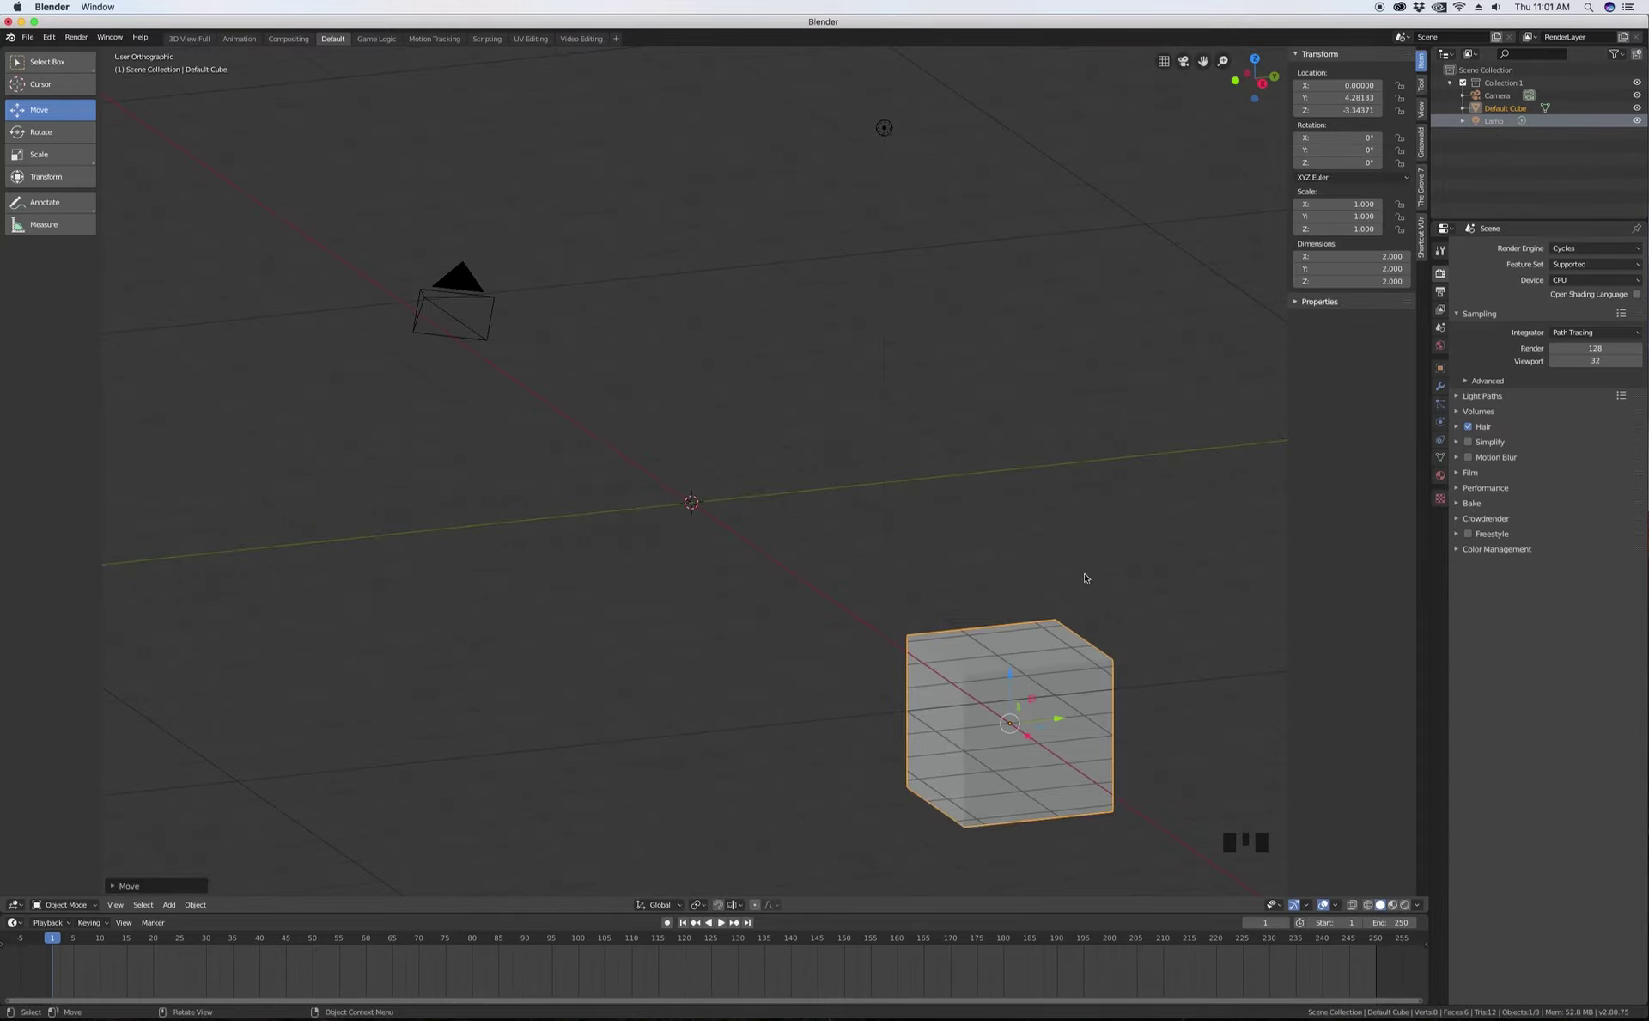
pyautogui.moveTo(1085, 578); pyautogui.dragTo(770, 449, button='middle')
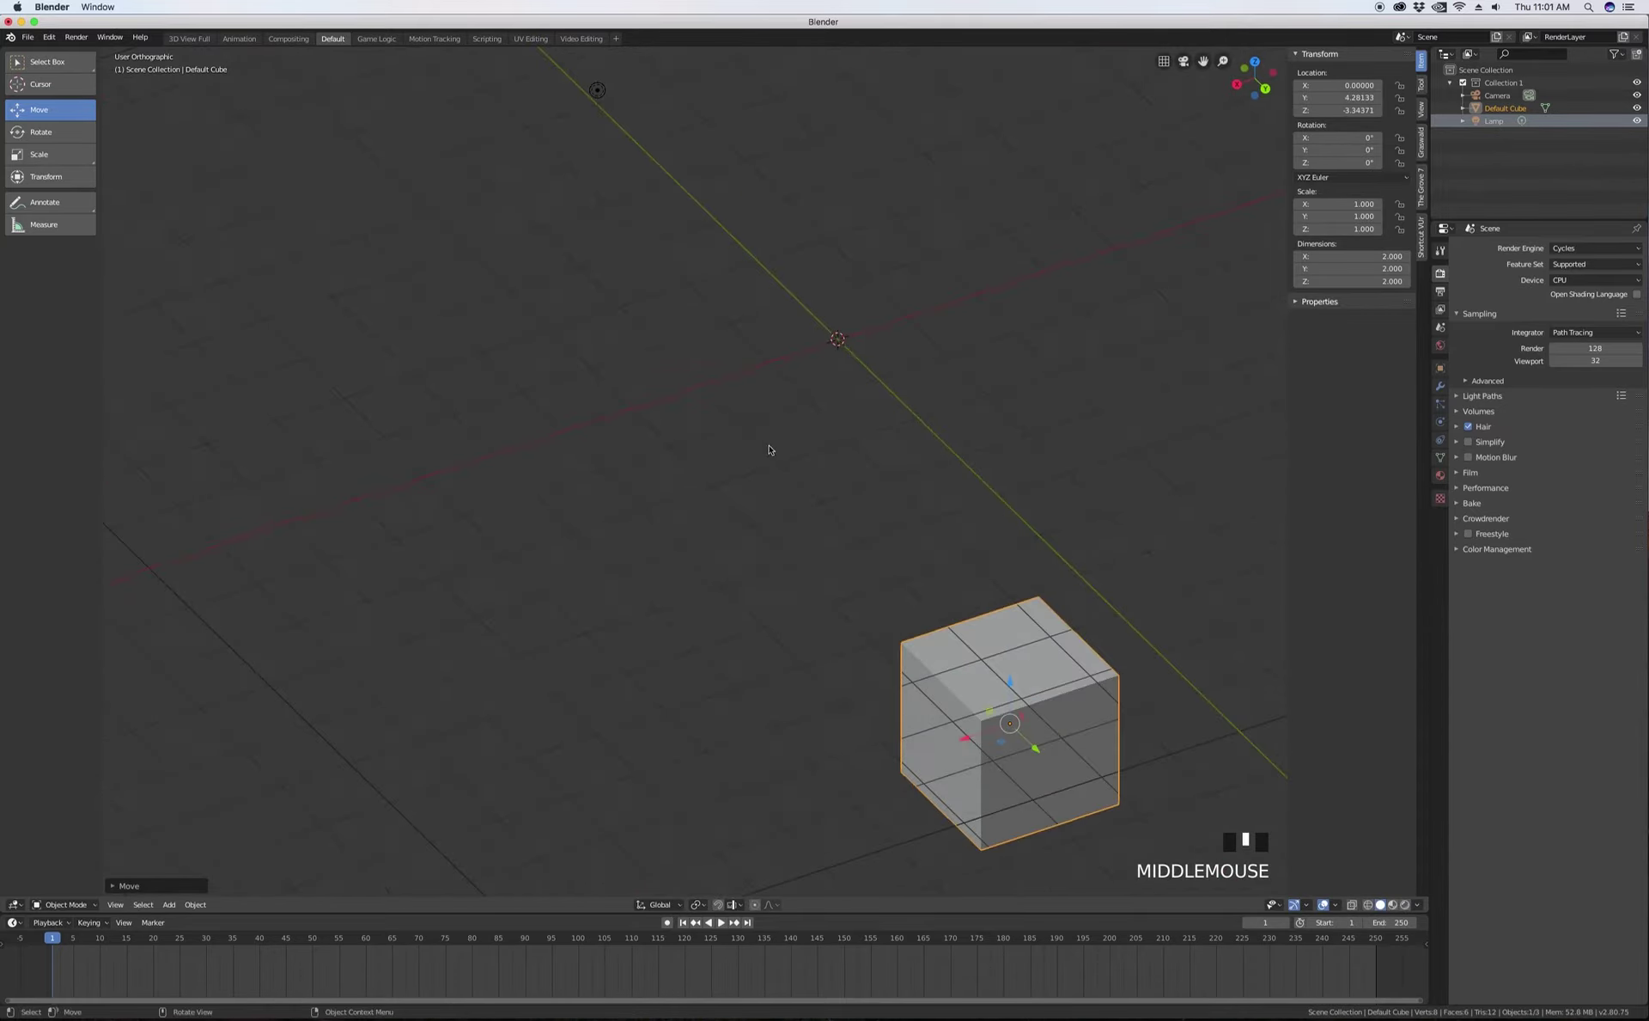
pyautogui.moveTo(492, 484); pyautogui.dragTo(653, 470, button='middle')
pyautogui.press('super+z')
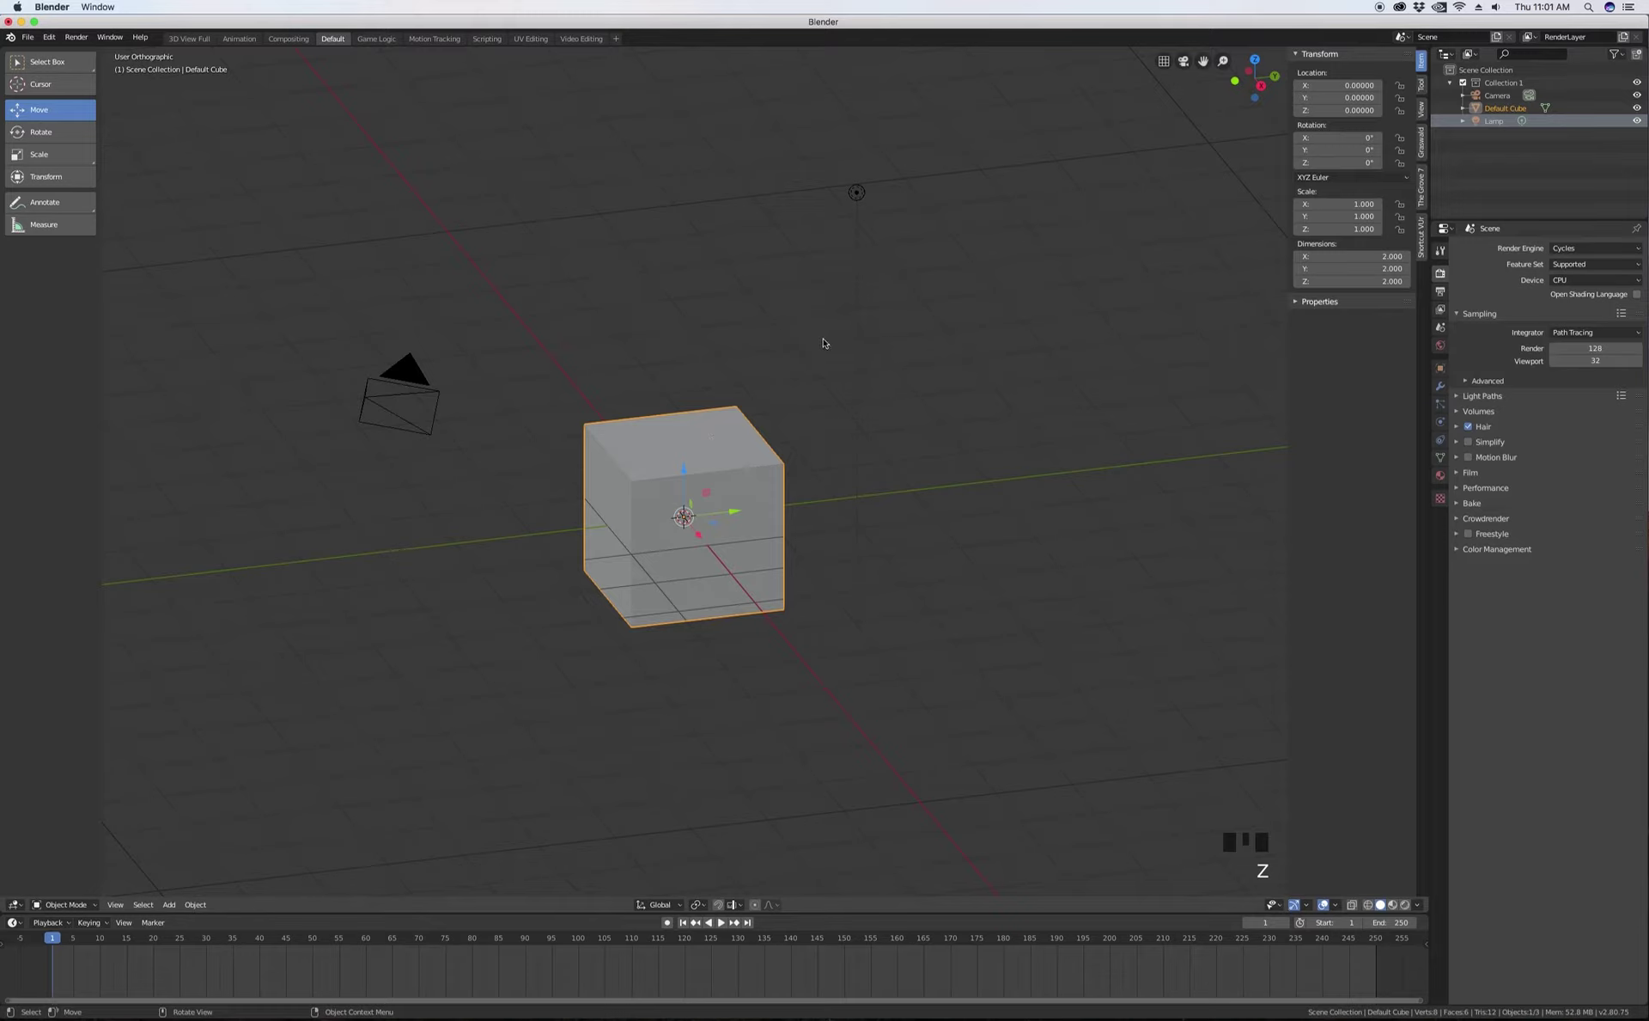
# - Move the cube freely in the view plane to about X -1.81, Y -1.98, Z 2.80
pyautogui.moveTo(795, 448); pyautogui.dragTo(652, 247)
pyautogui.moveTo(652, 246); pyautogui.dragTo(431, 300, button='middle')
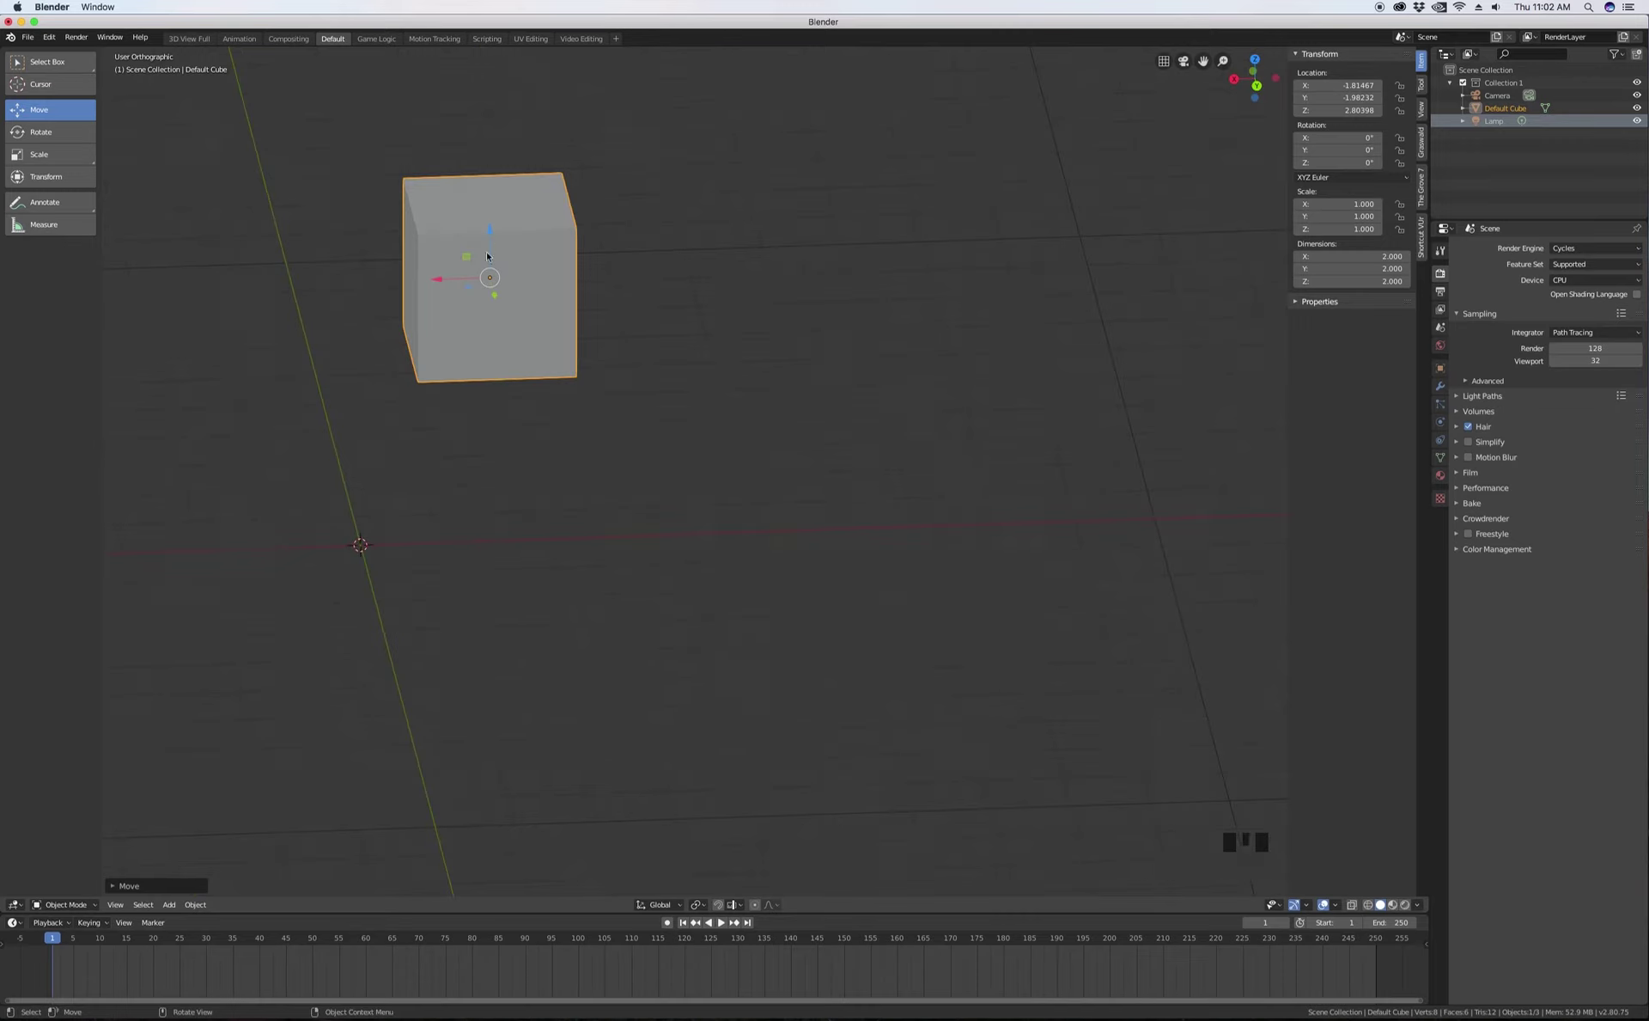
pyautogui.moveTo(364, 453); pyautogui.dragTo(544, 453, button='middle')
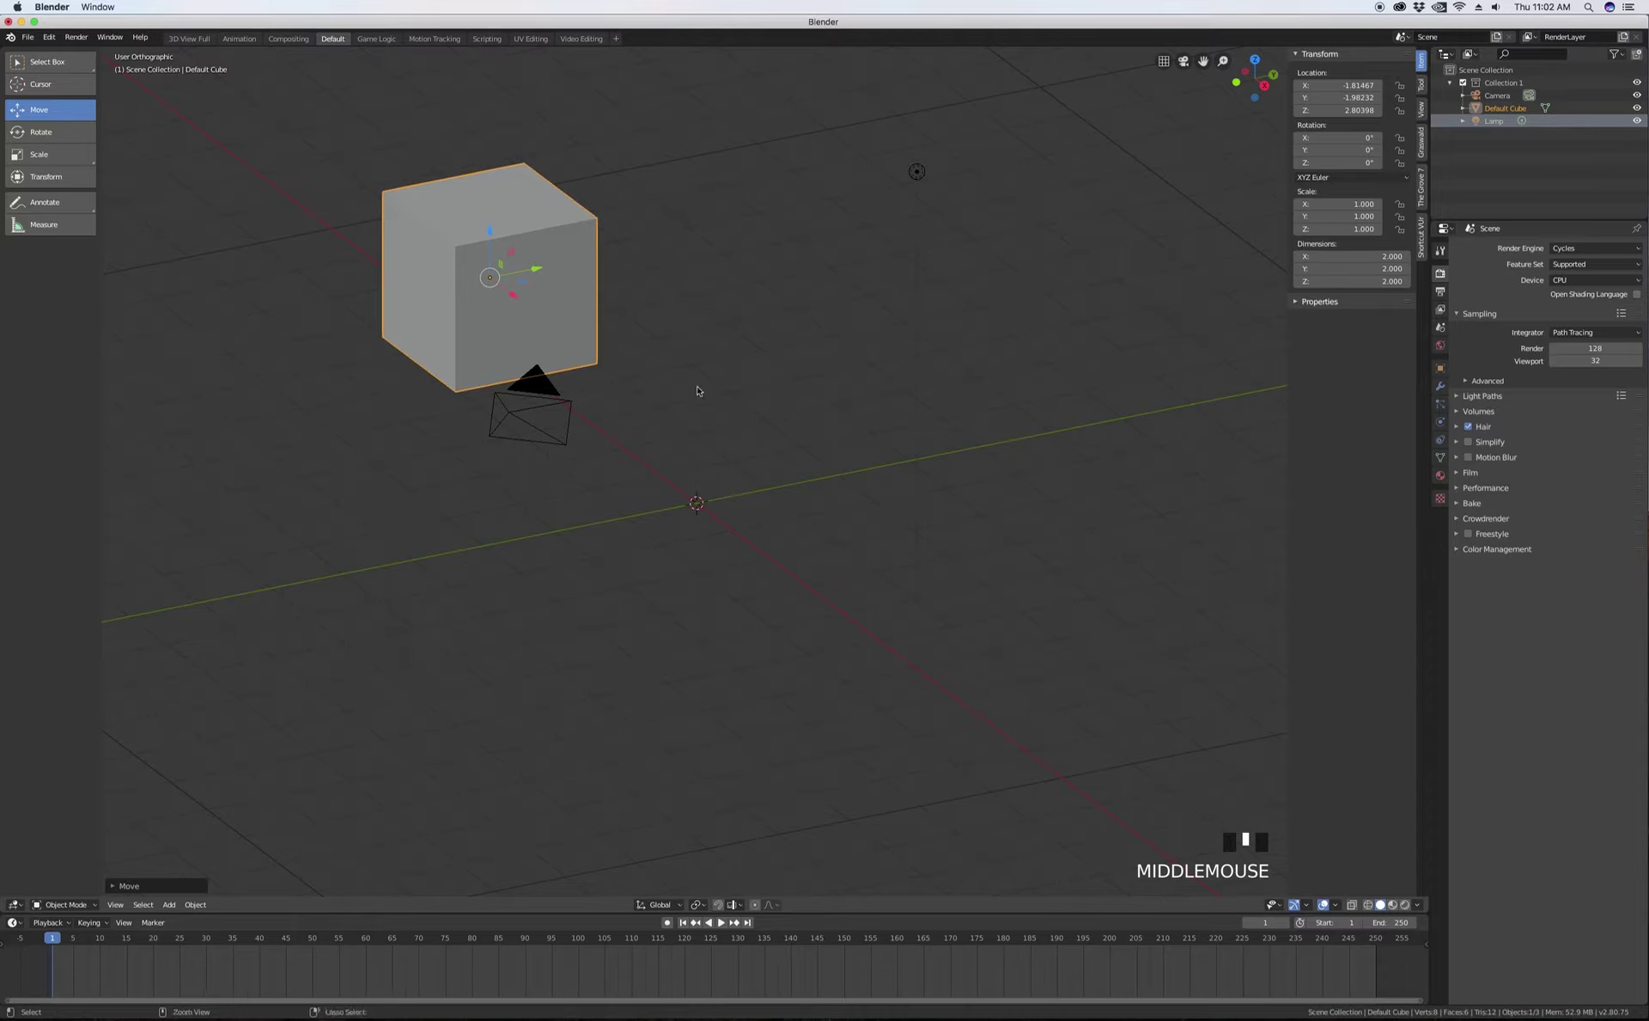
# - Undo the last cube move and try moving the cube freely in the view plane again
pyautogui.hotkey('ctrl', 'z')
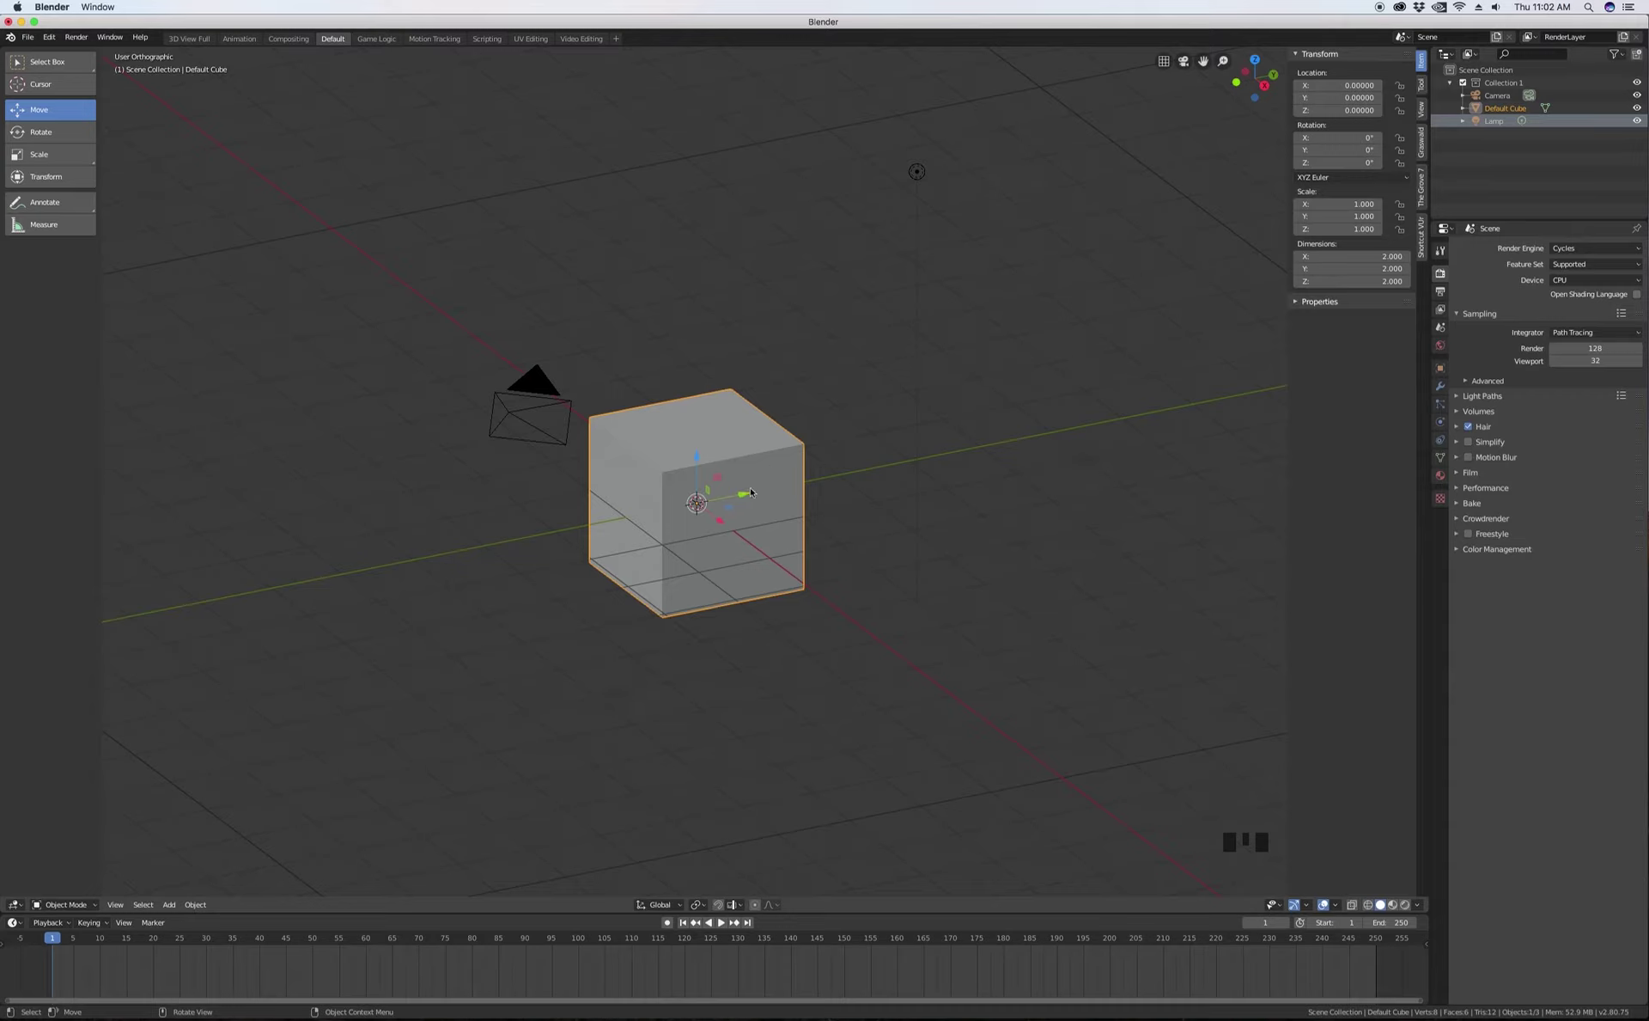
pyautogui.press('g')
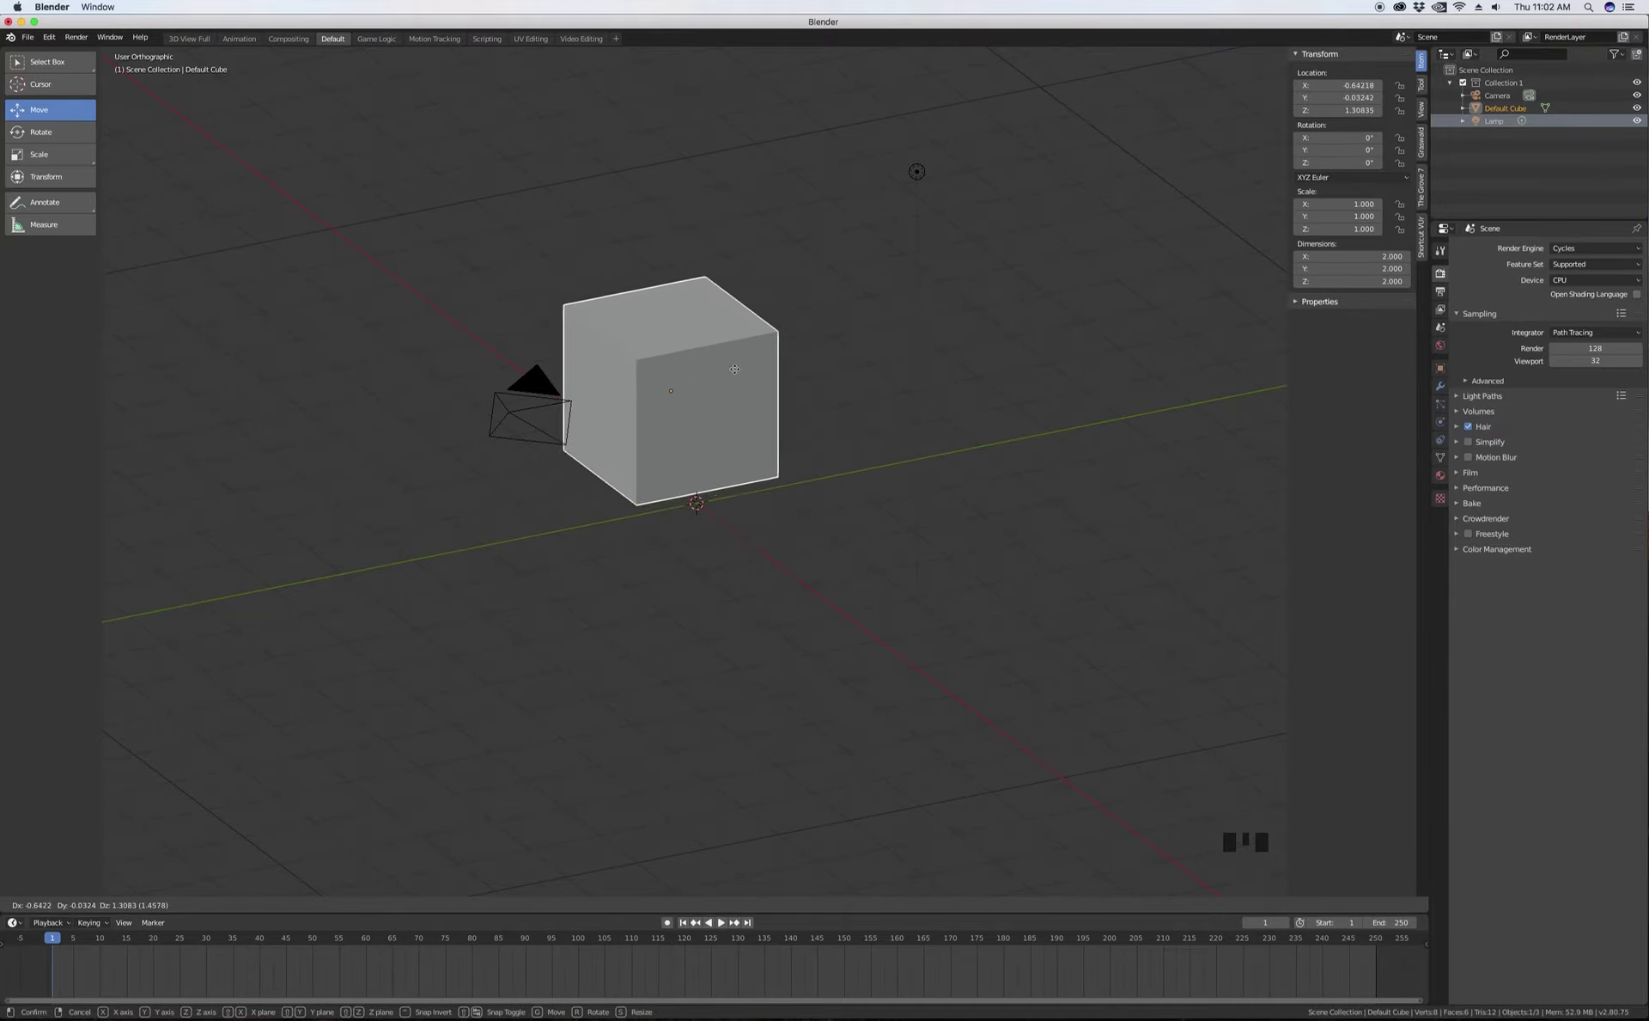
pyautogui.rightClick(879, 262)
pyautogui.press('g')
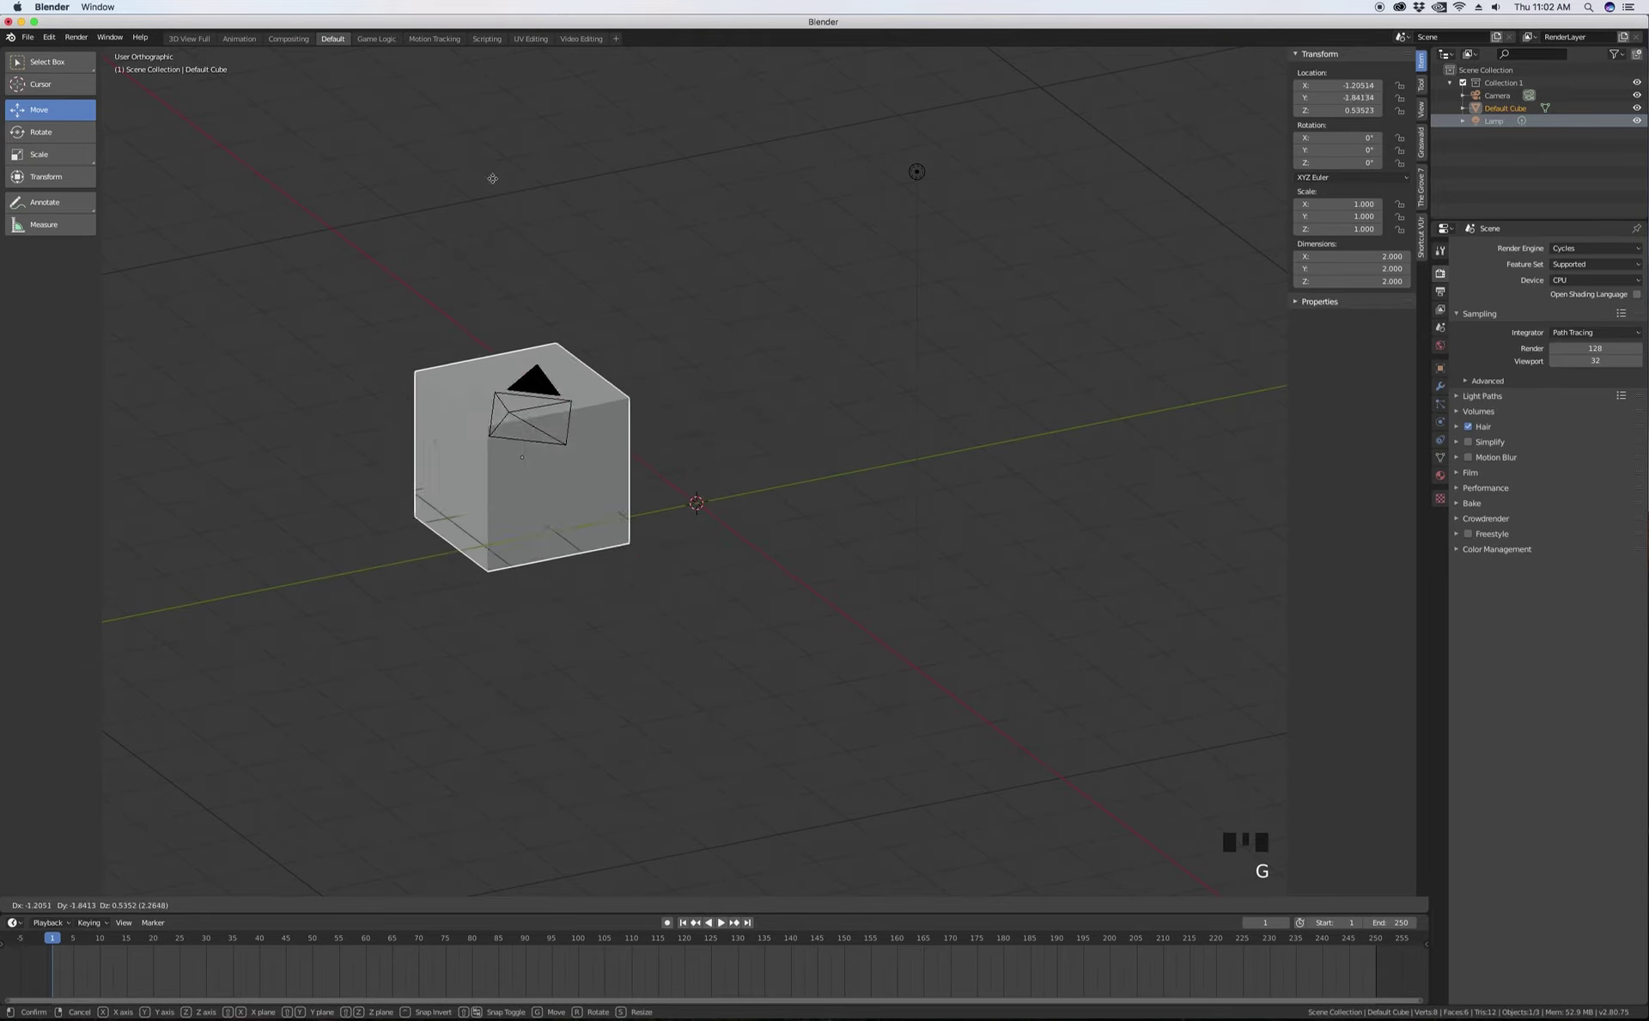
pyautogui.rightClick(697, 228)
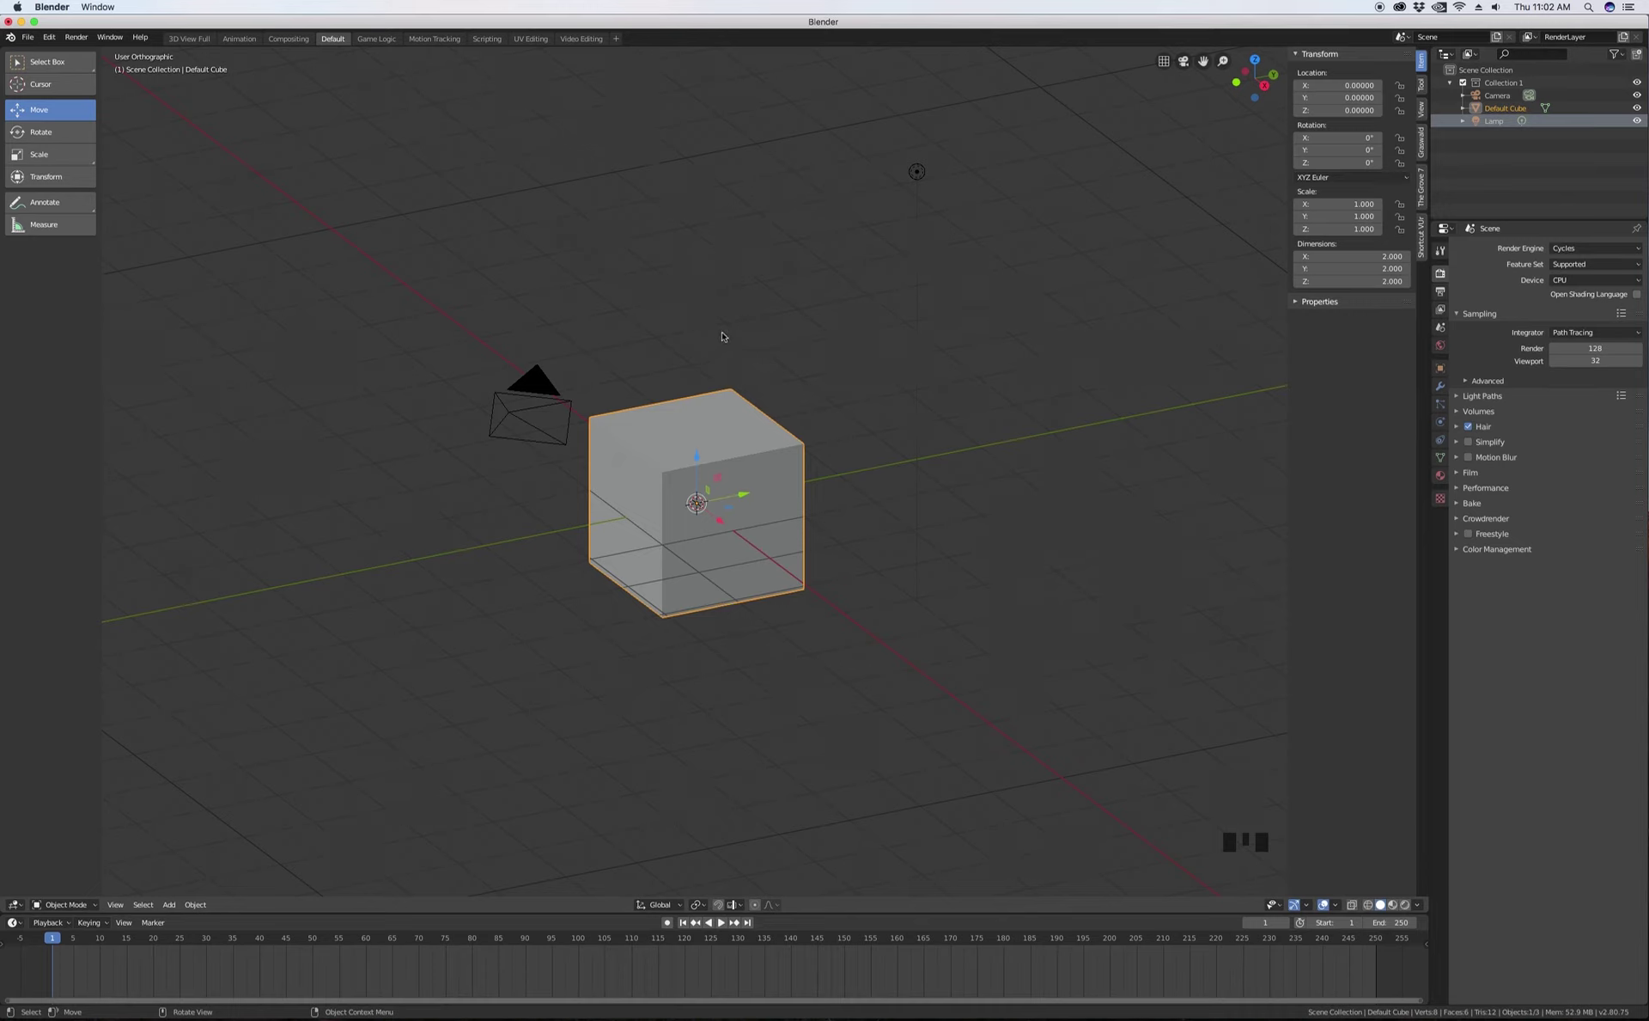
# - Try moving the cube along the X axis only, and also within the YZ plane with the X axis locked
pyautogui.press('g')
pyautogui.press('x')
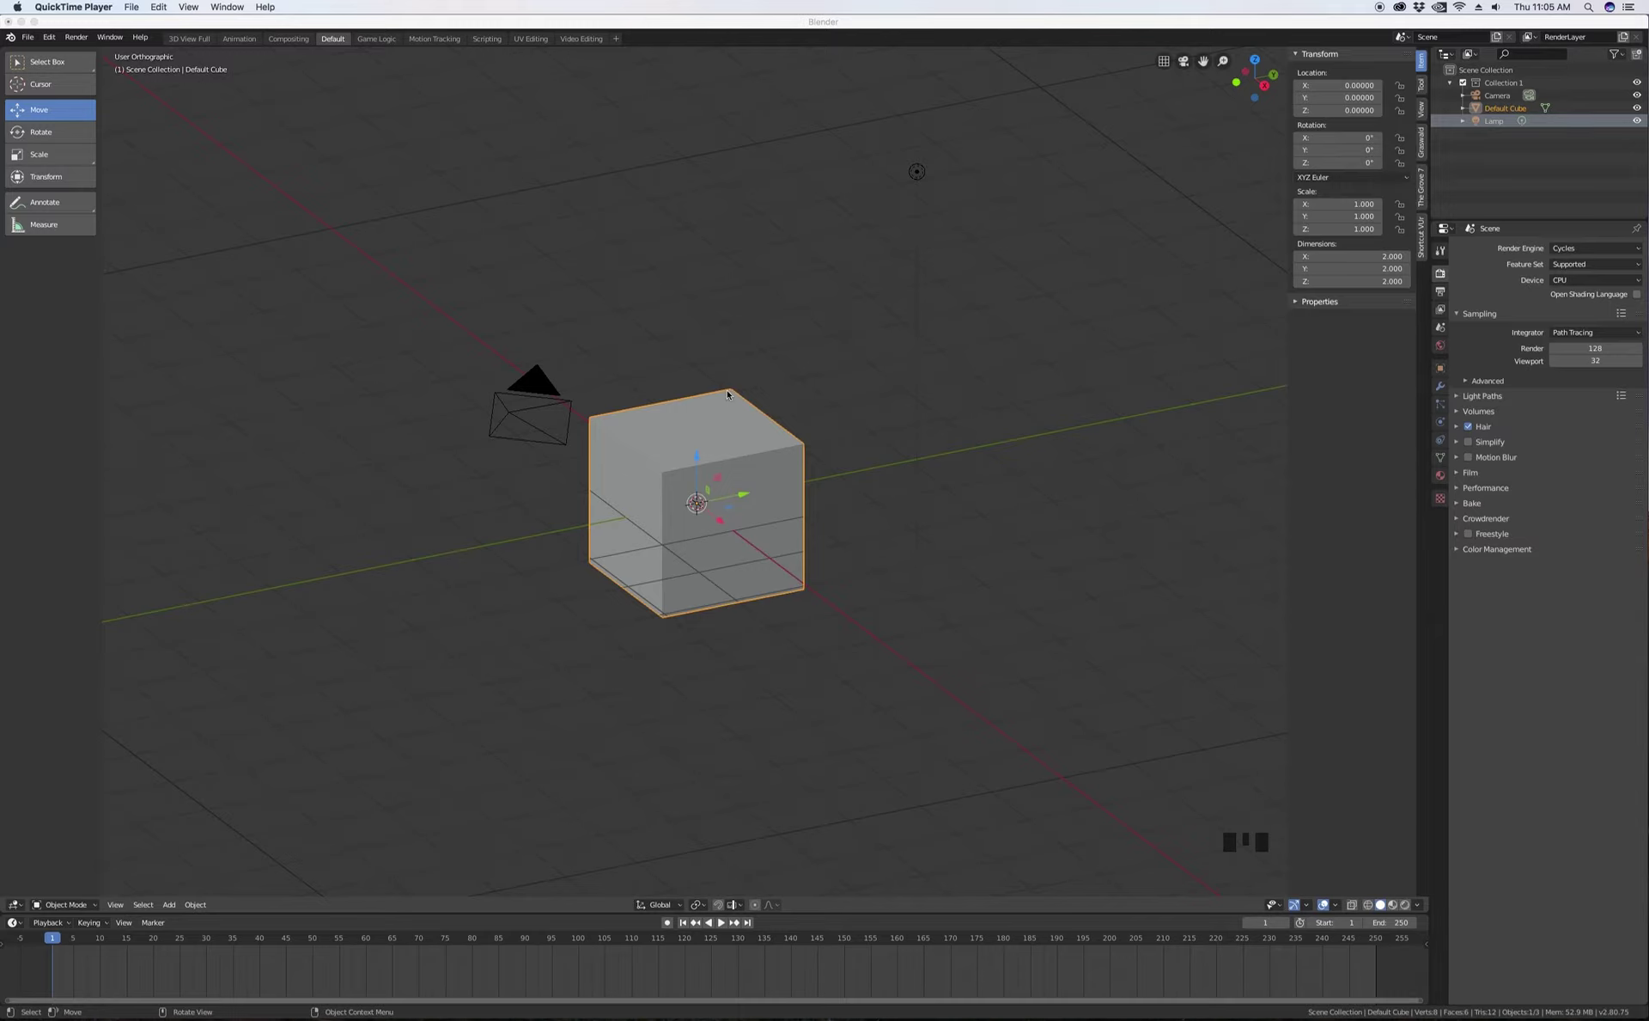
pyautogui.click(732, 392)
pyautogui.press('g')
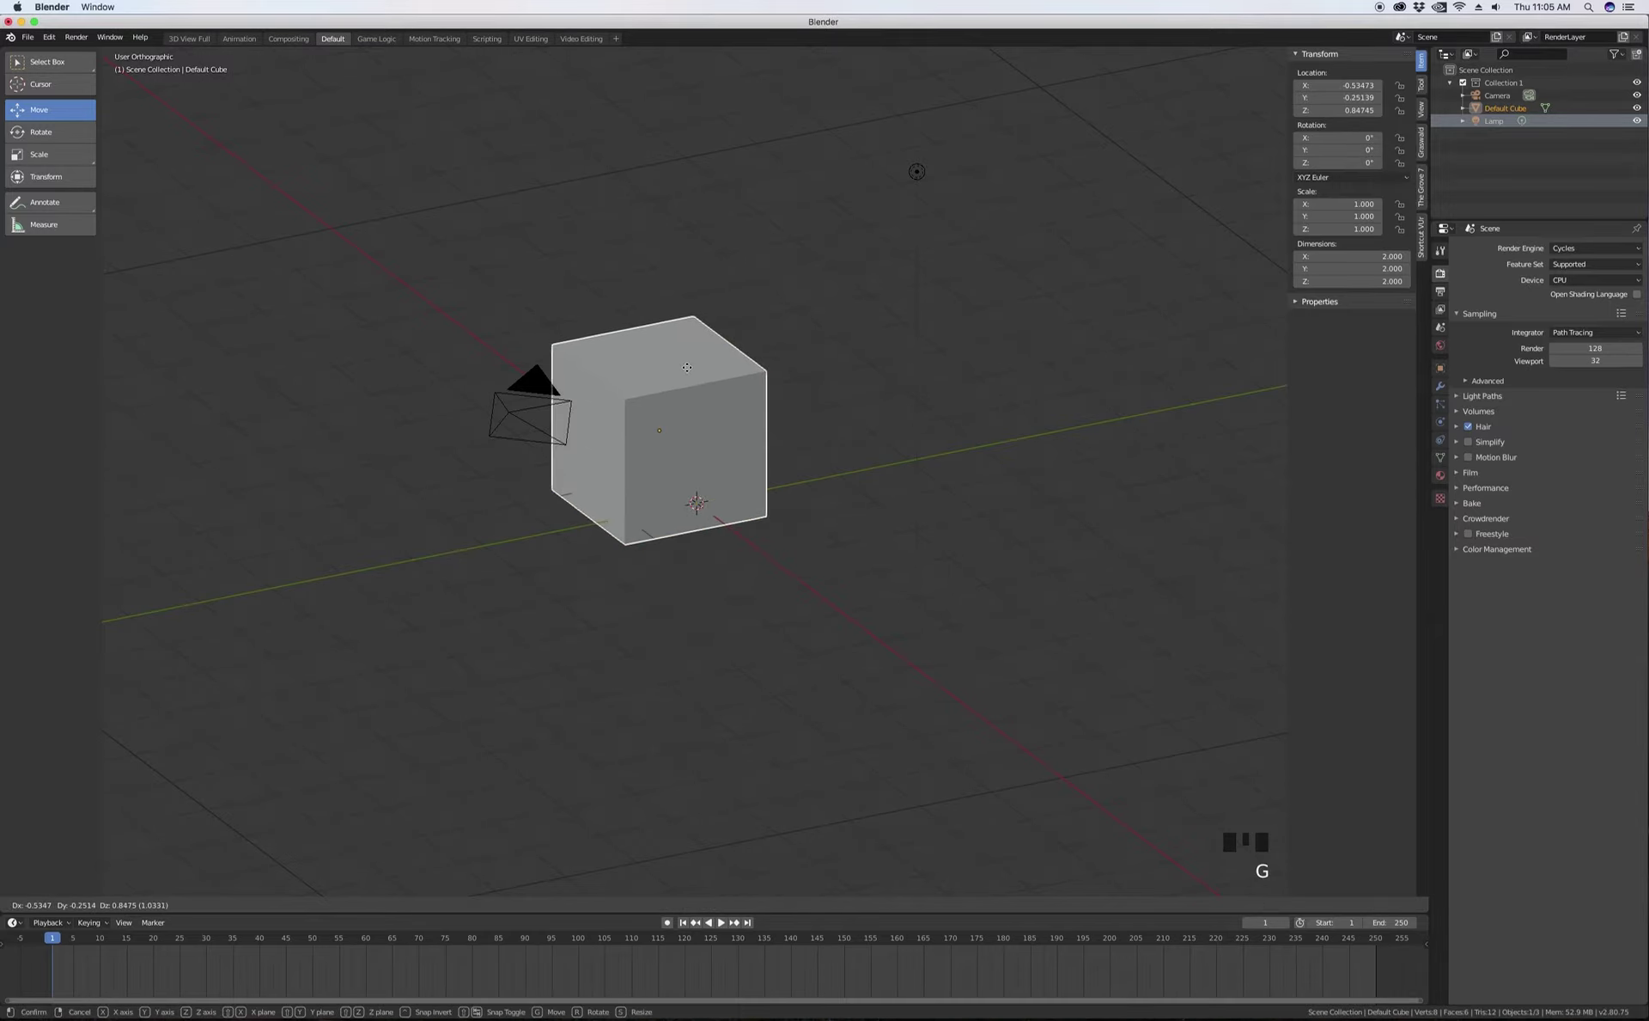
pyautogui.hotkey('shift', 'x')
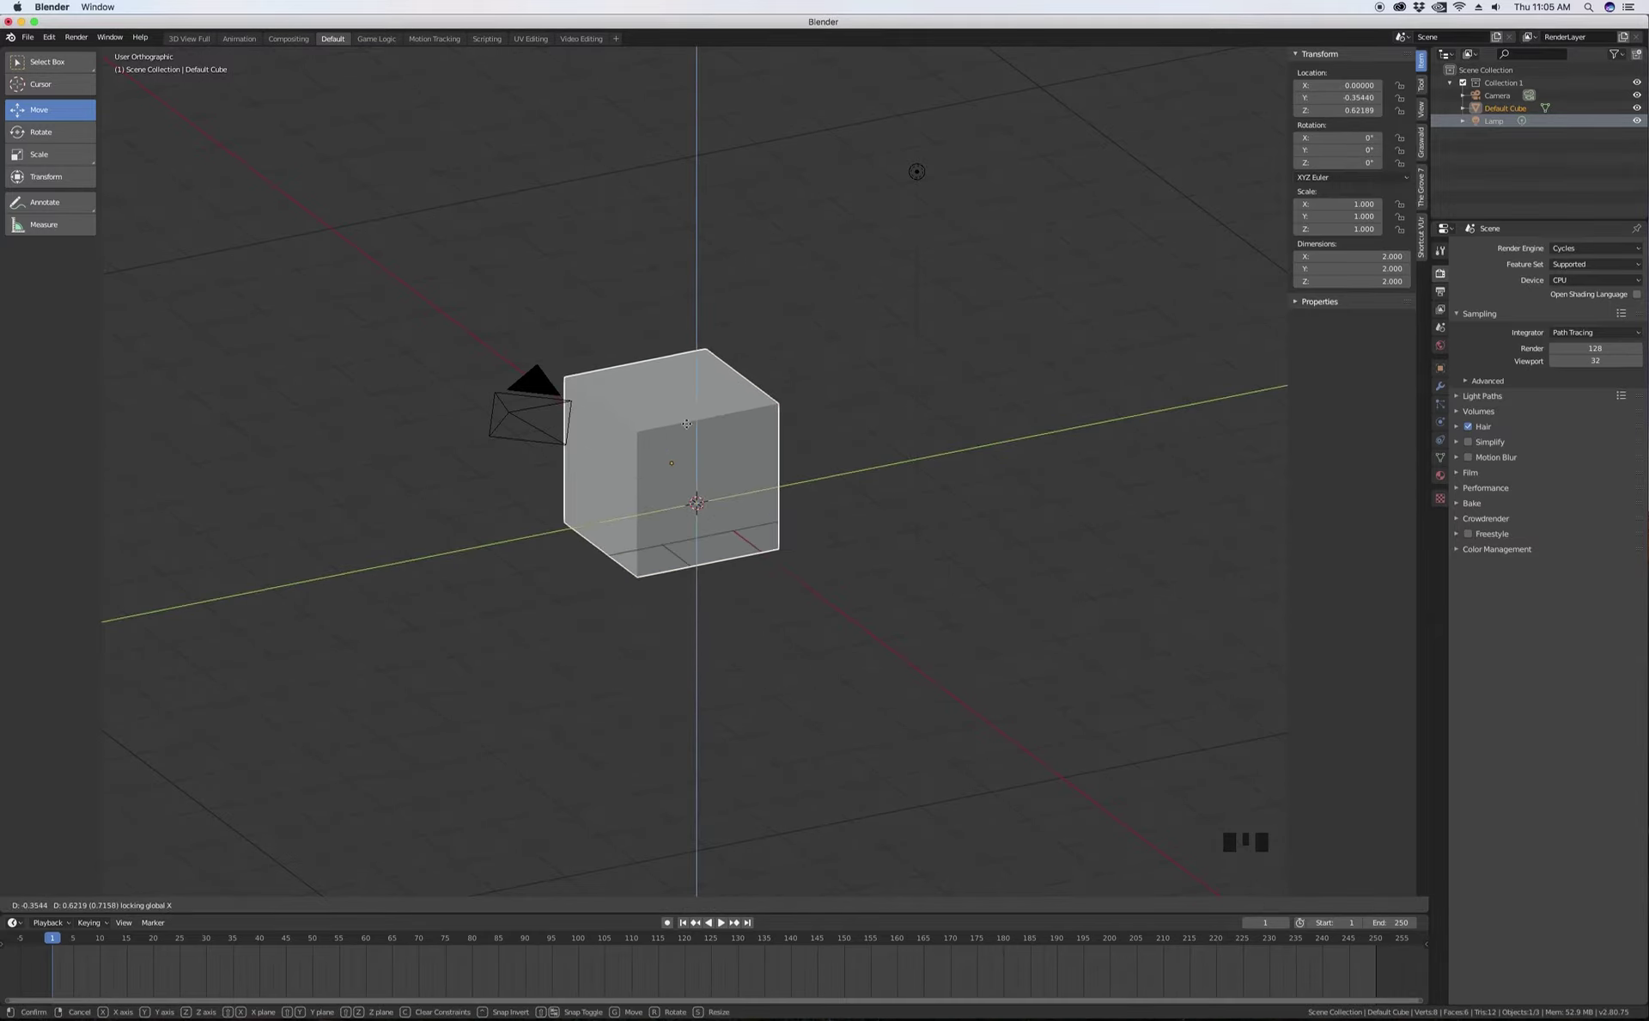
pyautogui.press('Escape')
# - Move the cube exactly 5 units along the X axis, and undo the move
pyautogui.scroll(3, 721, 479)
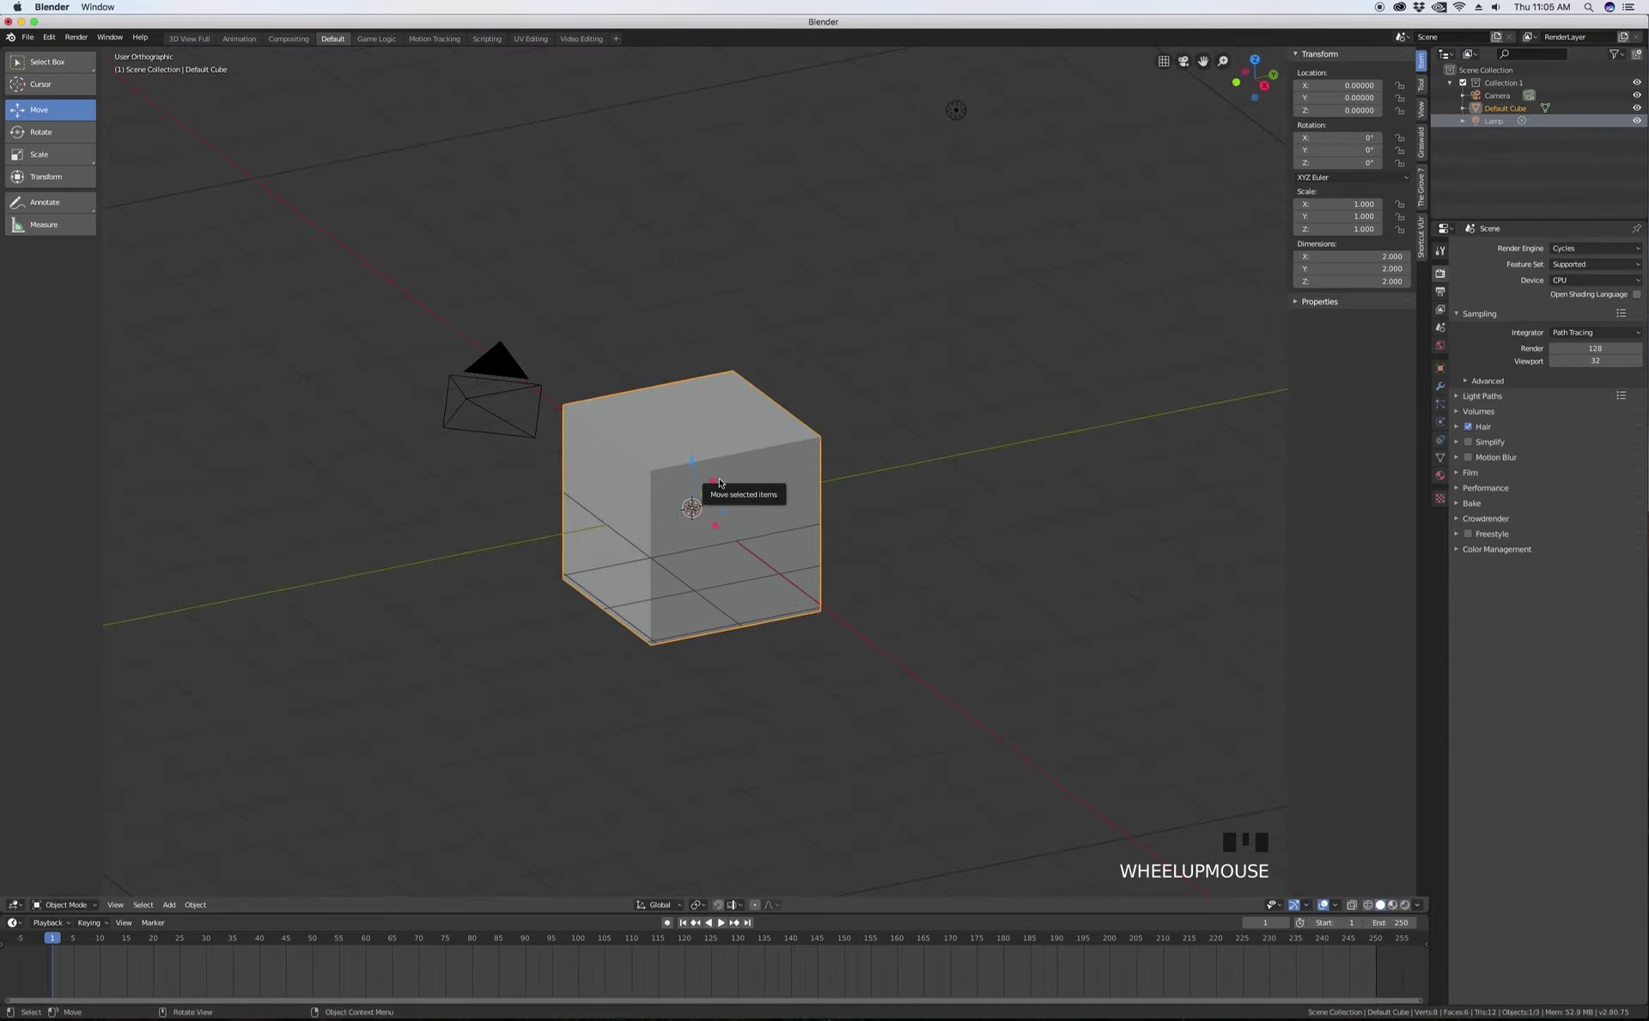
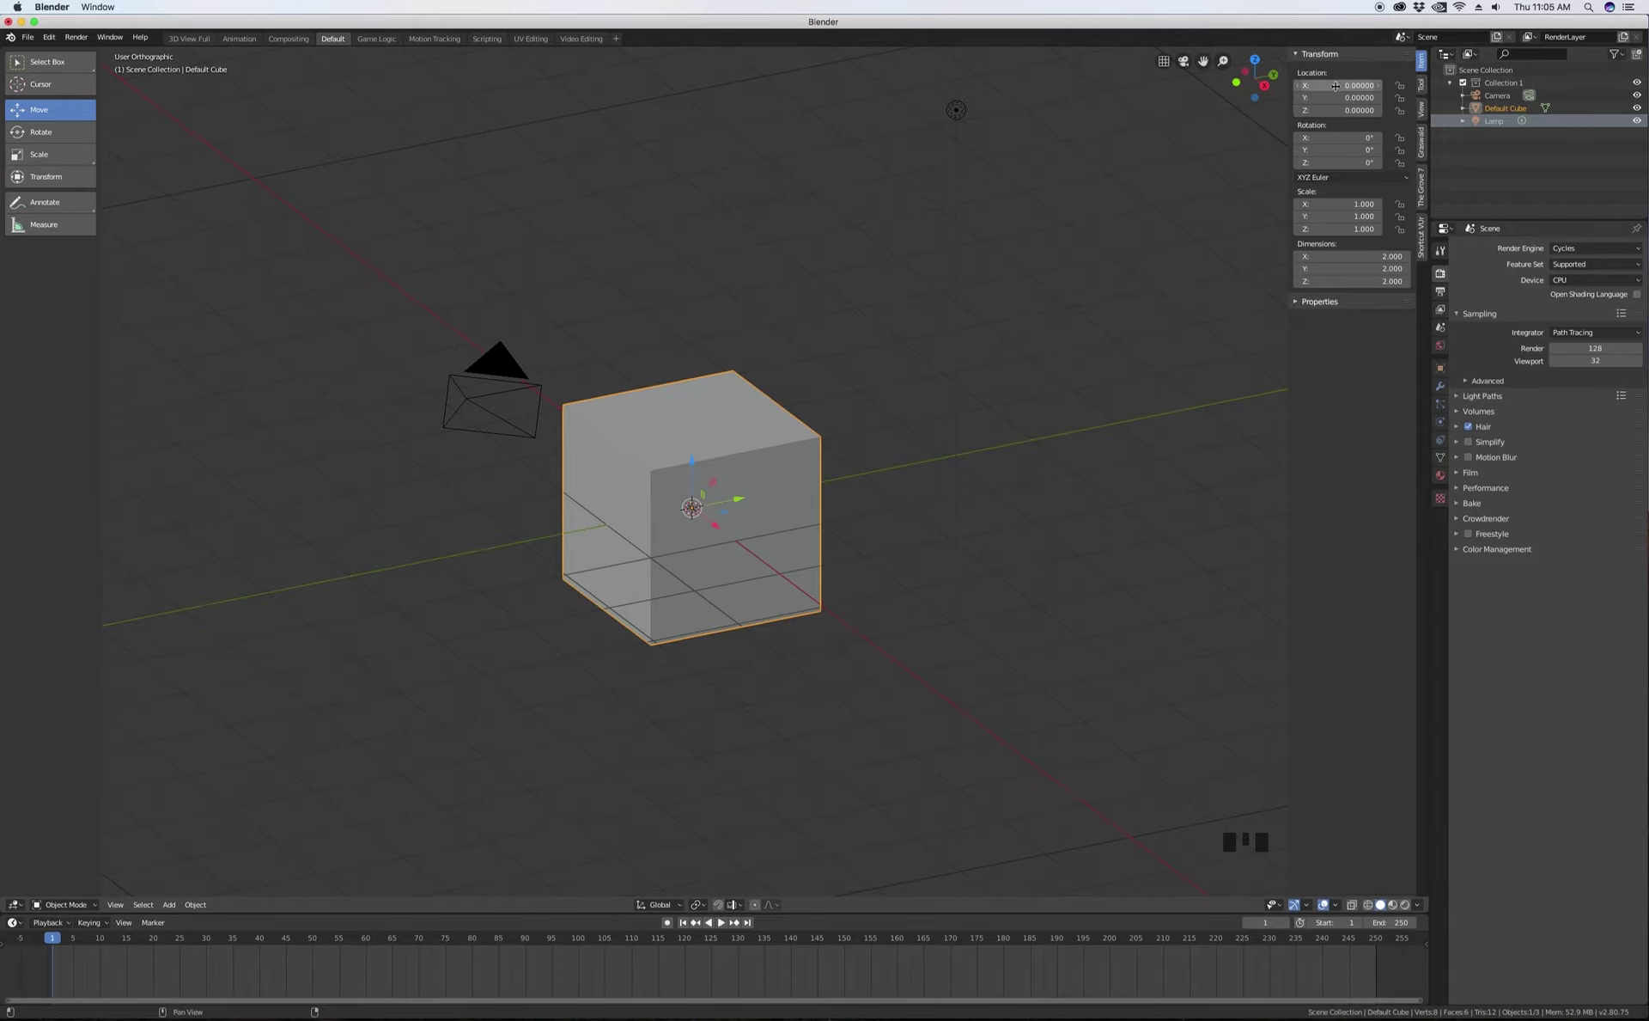
pyautogui.scroll(-5, 850, 323)
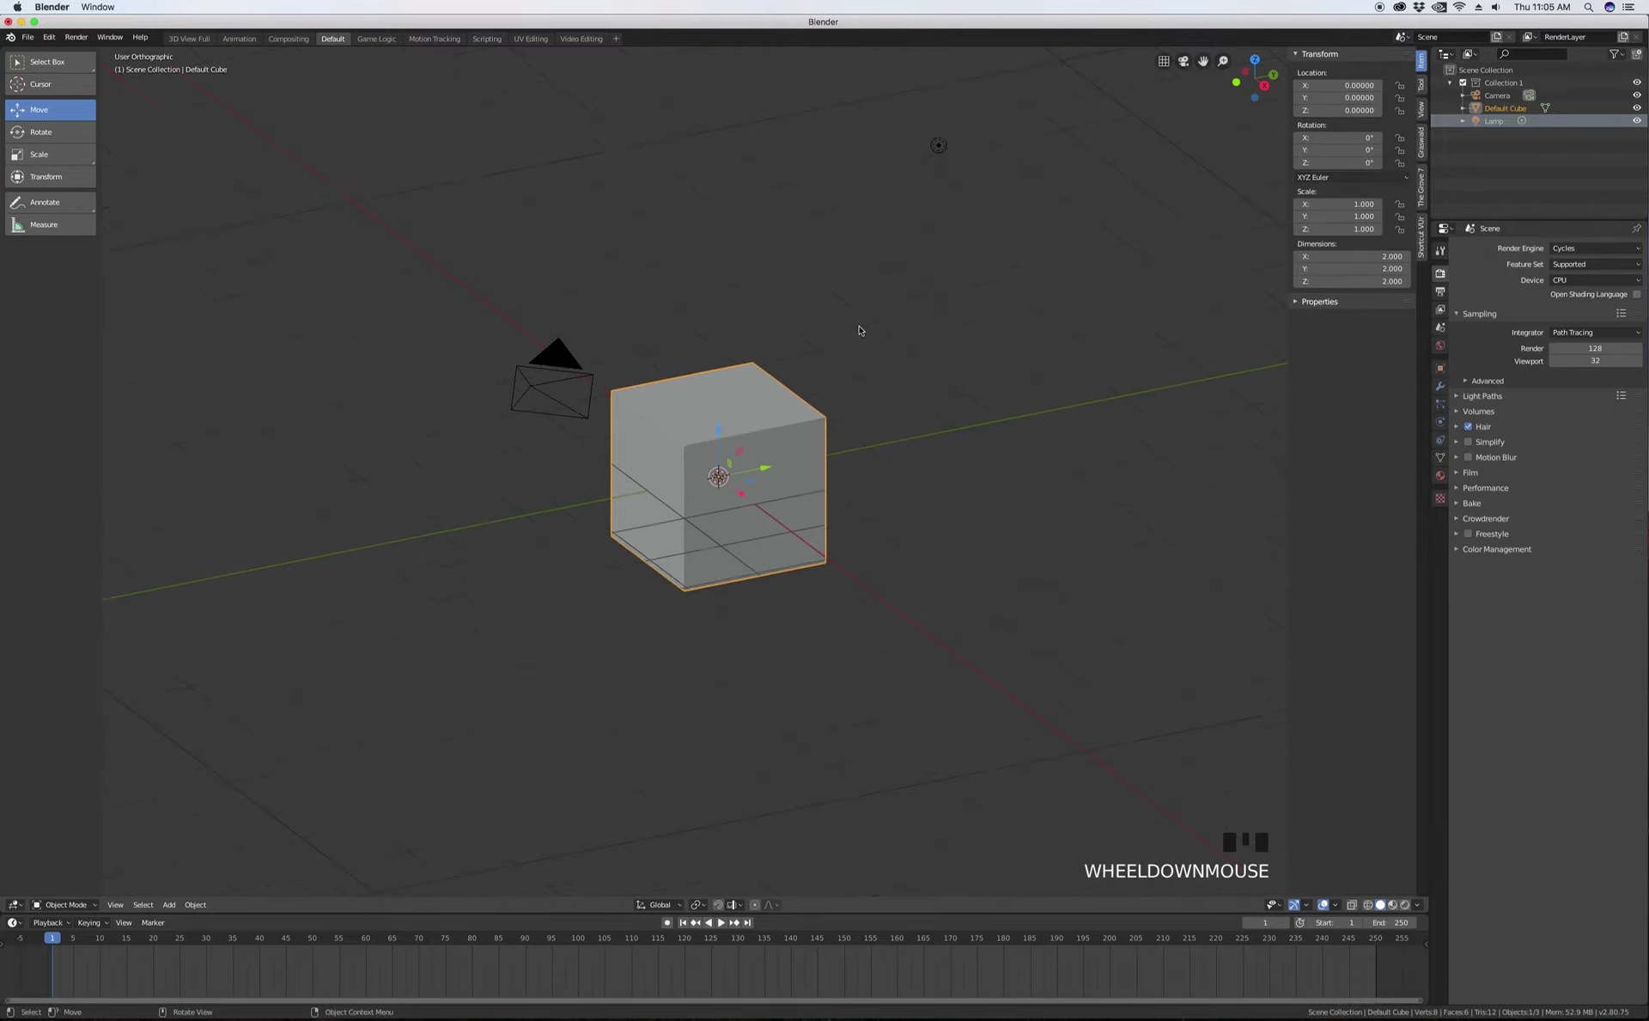
pyautogui.moveTo(851, 324); pyautogui.dragTo(824, 398, button='middle')
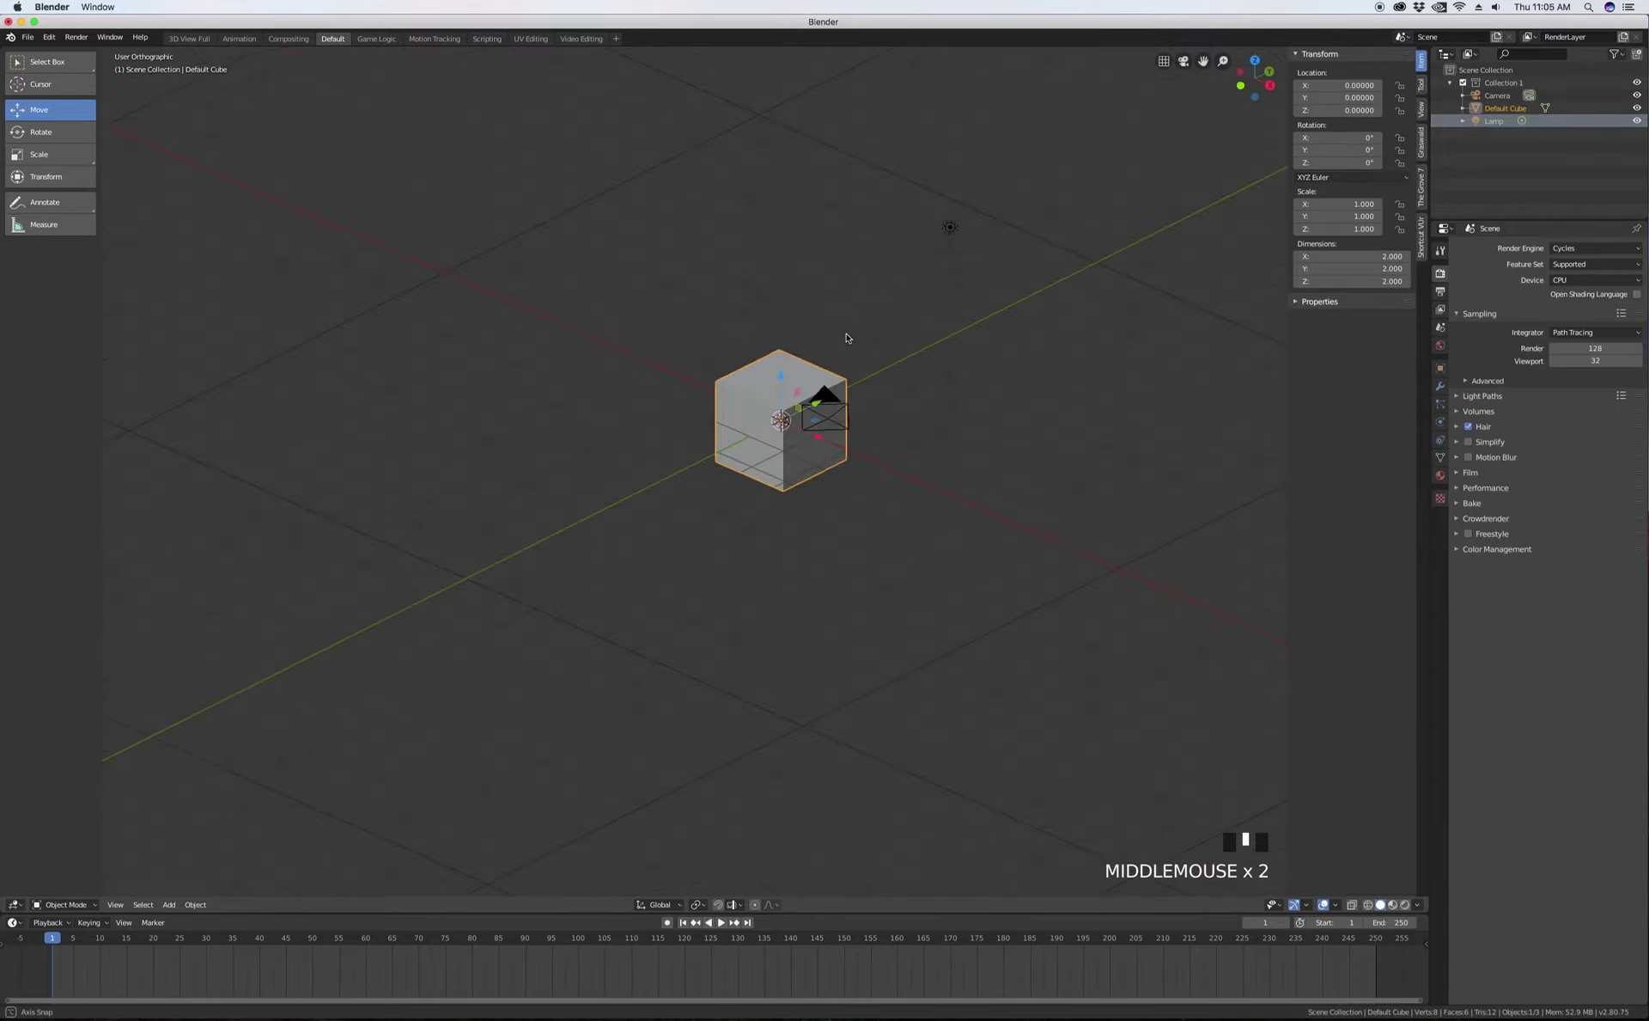
pyautogui.scroll(2, 832, 415)
pyautogui.scroll(1, 833, 415)
pyautogui.scroll(-4, 687, 416)
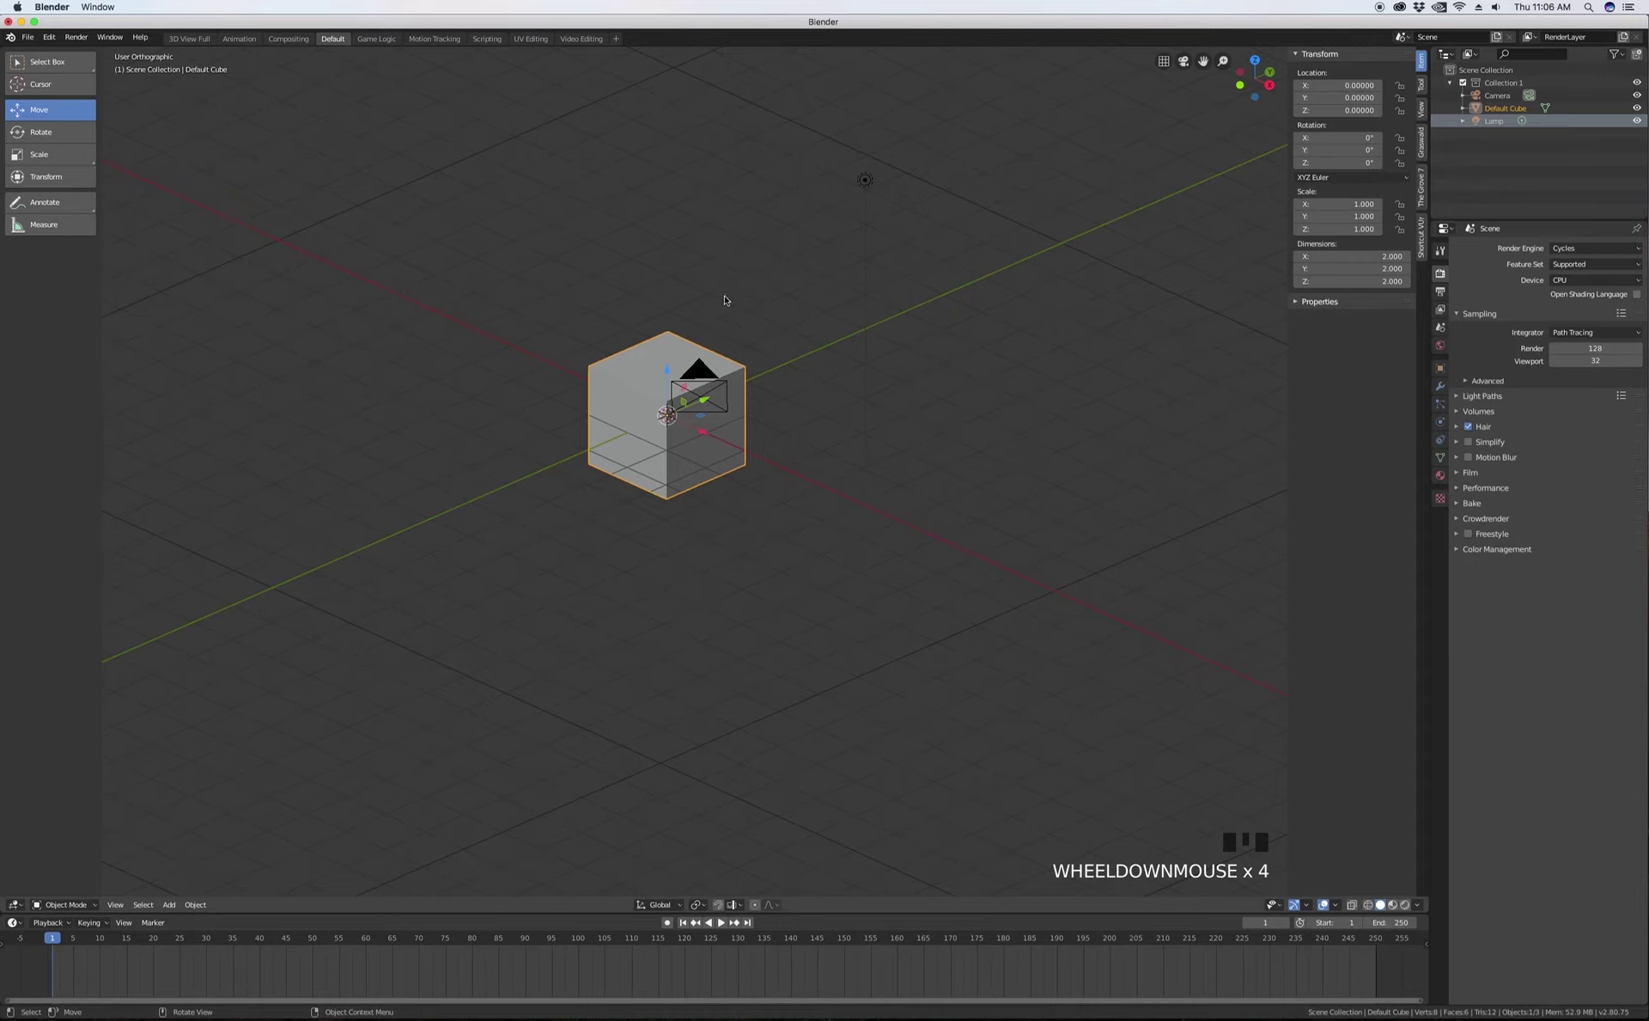
pyautogui.press('g')
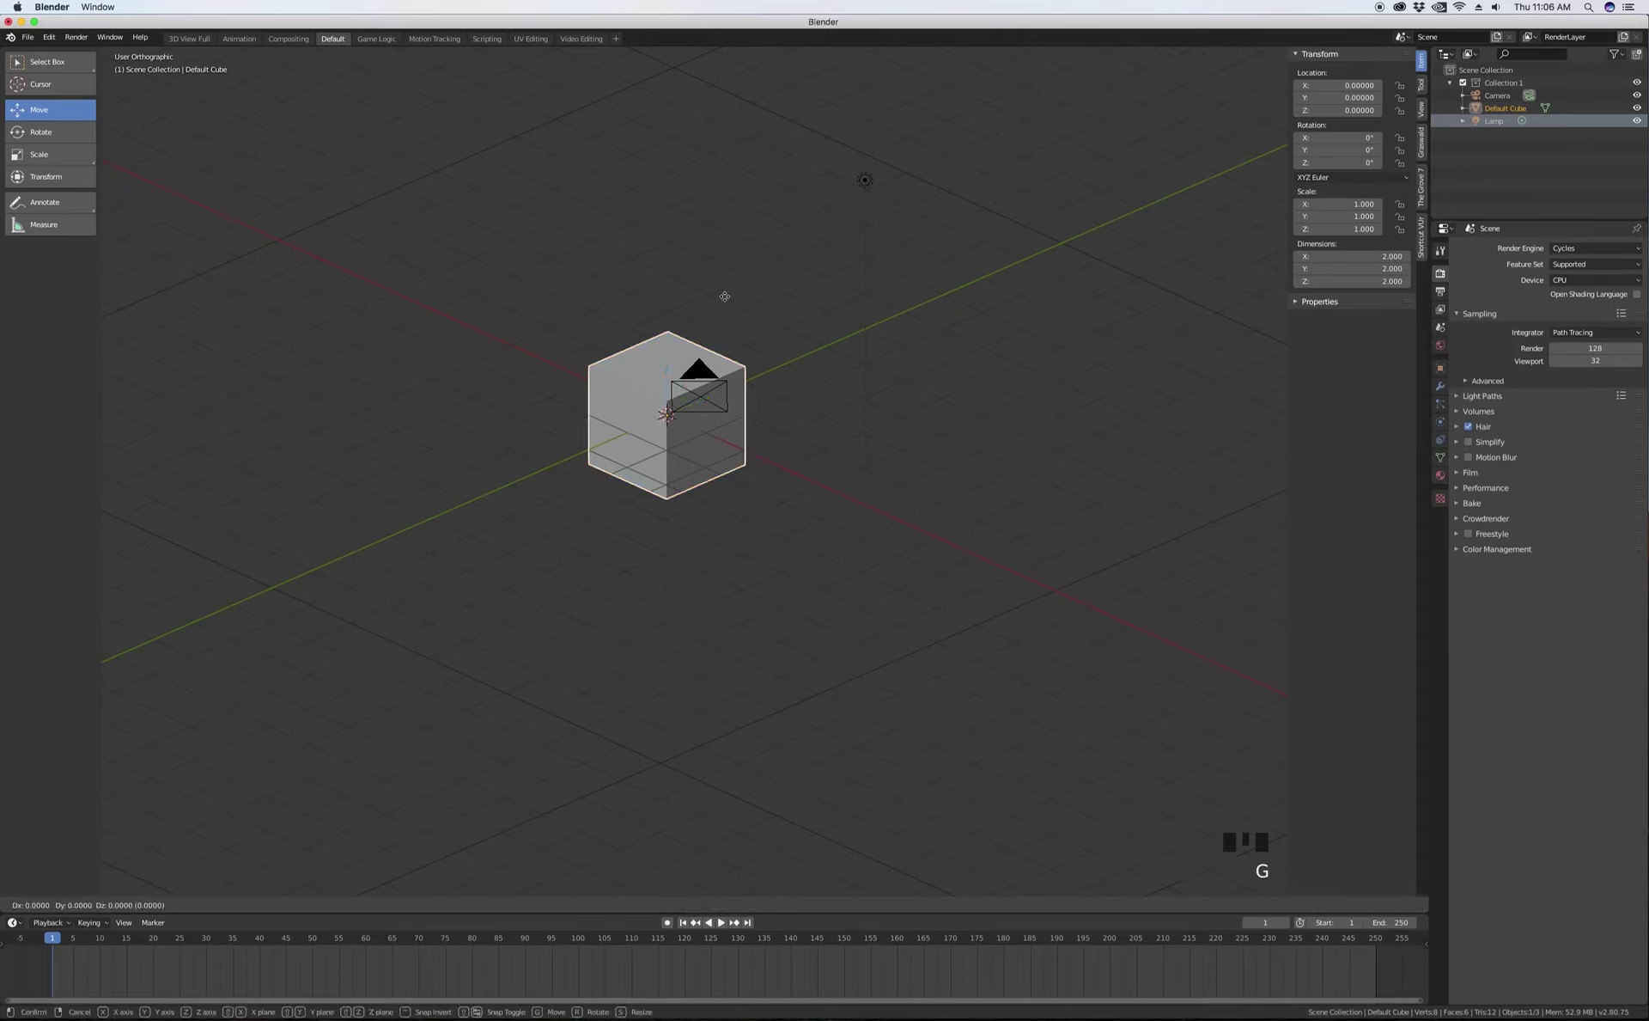
pyautogui.press('x')
pyautogui.press('5')
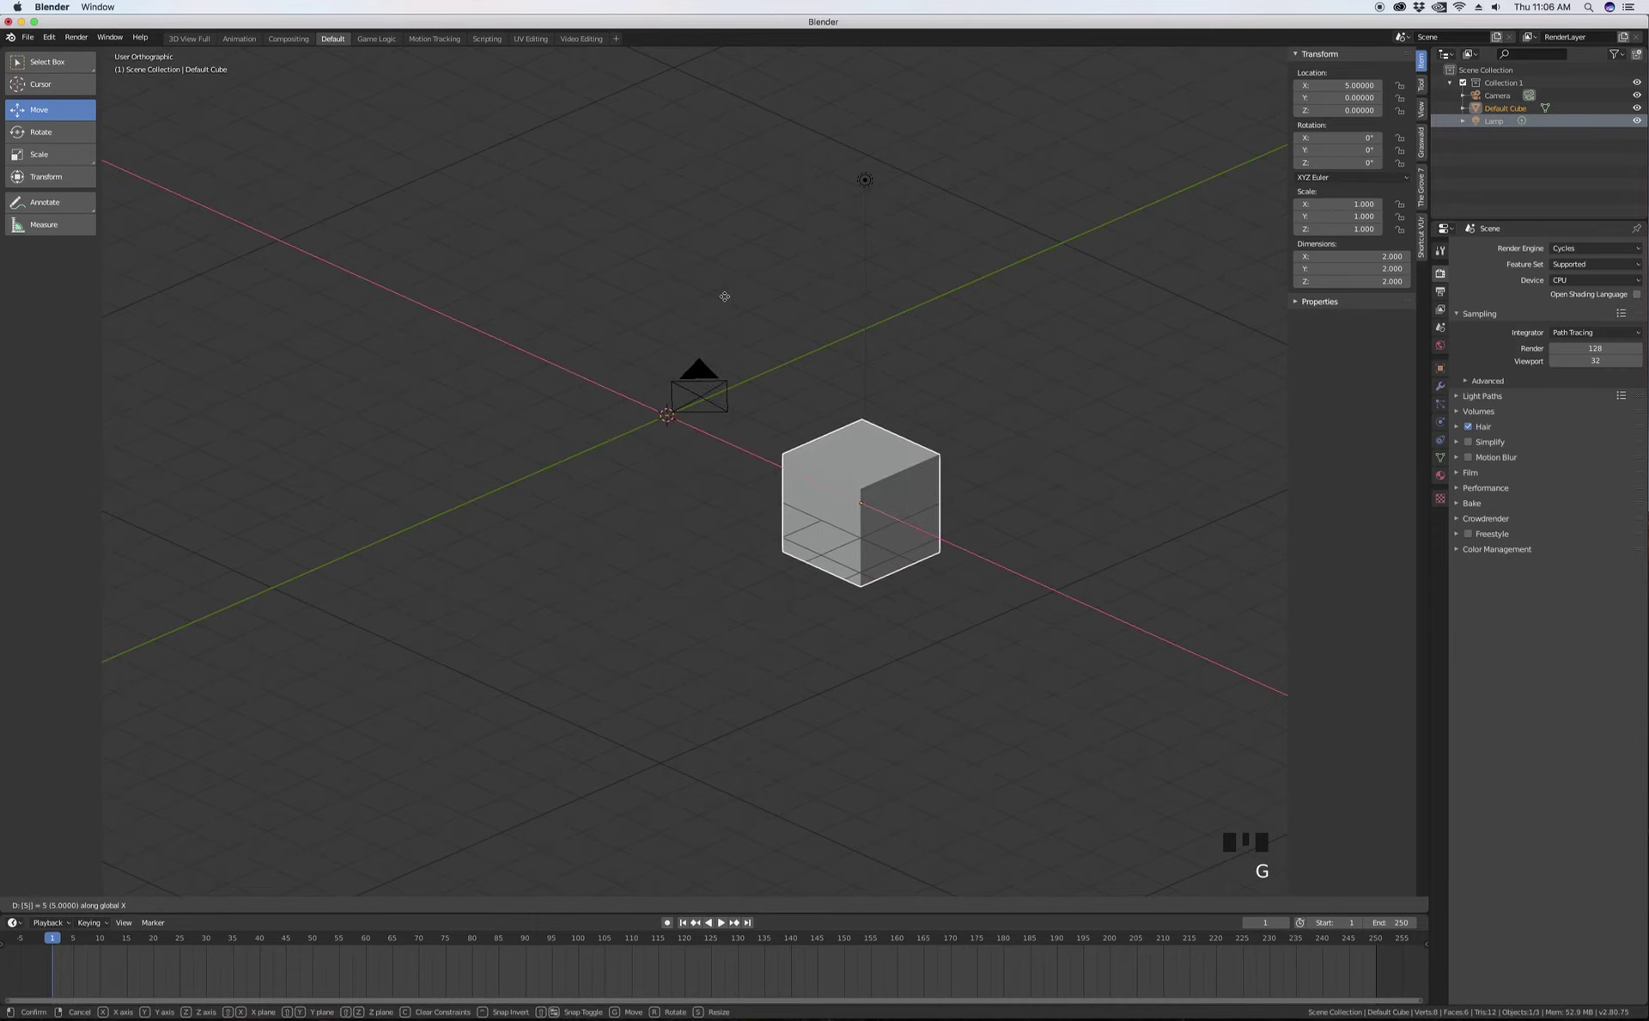
pyautogui.click(724, 296)
pyautogui.moveTo(833, 408); pyautogui.dragTo(798, 387, button='middle')
pyautogui.hotkey('ctrl', 'z')
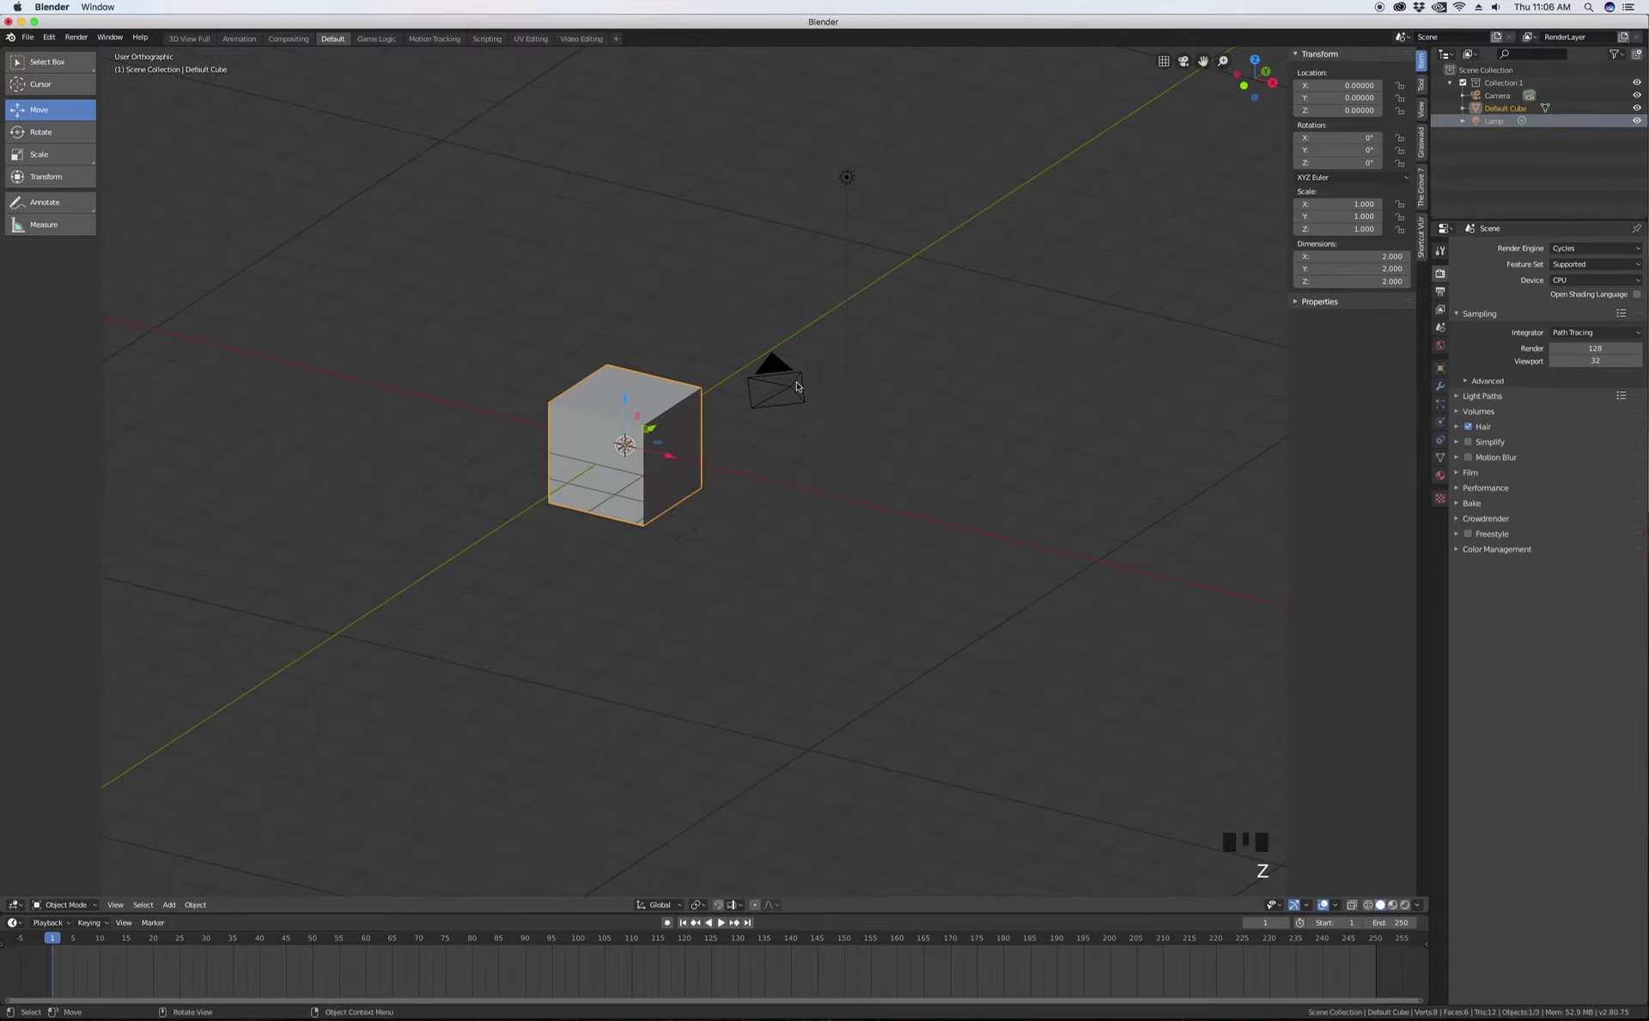
# - Activate the Rotate tool and rotate the cube with its rings to about X -3.11° and Z -31.4°
pyautogui.moveTo(704, 348); pyautogui.dragTo(672, 346, button='middle')
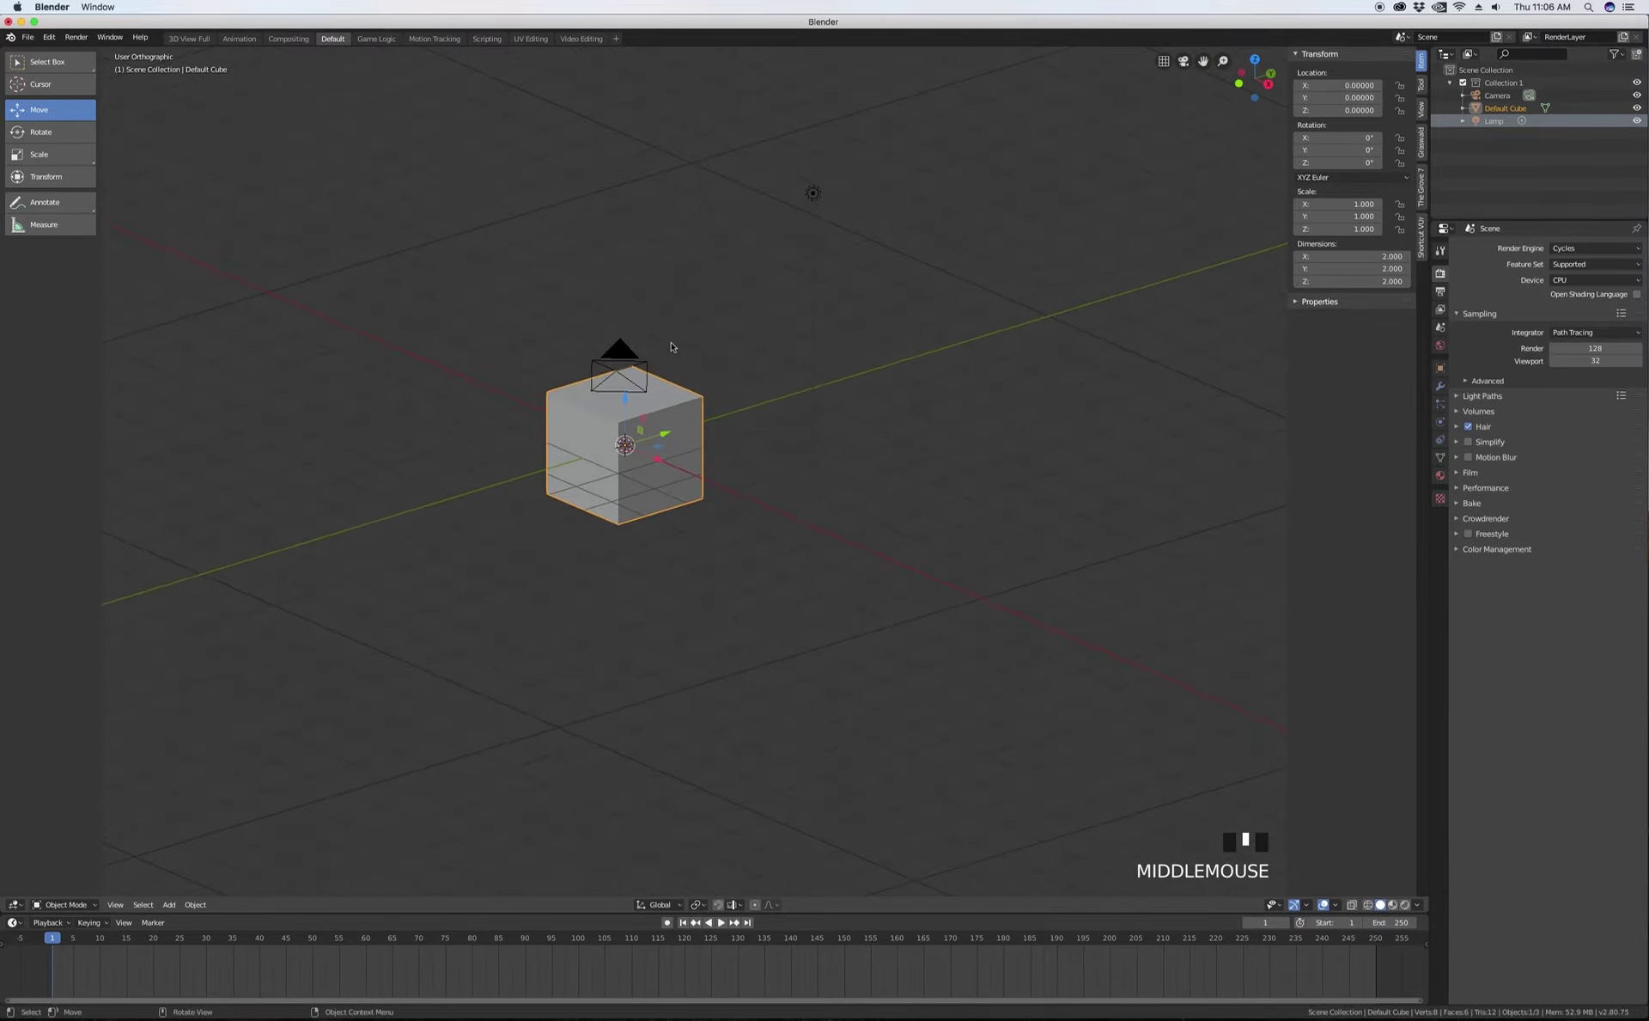
pyautogui.click(41, 130)
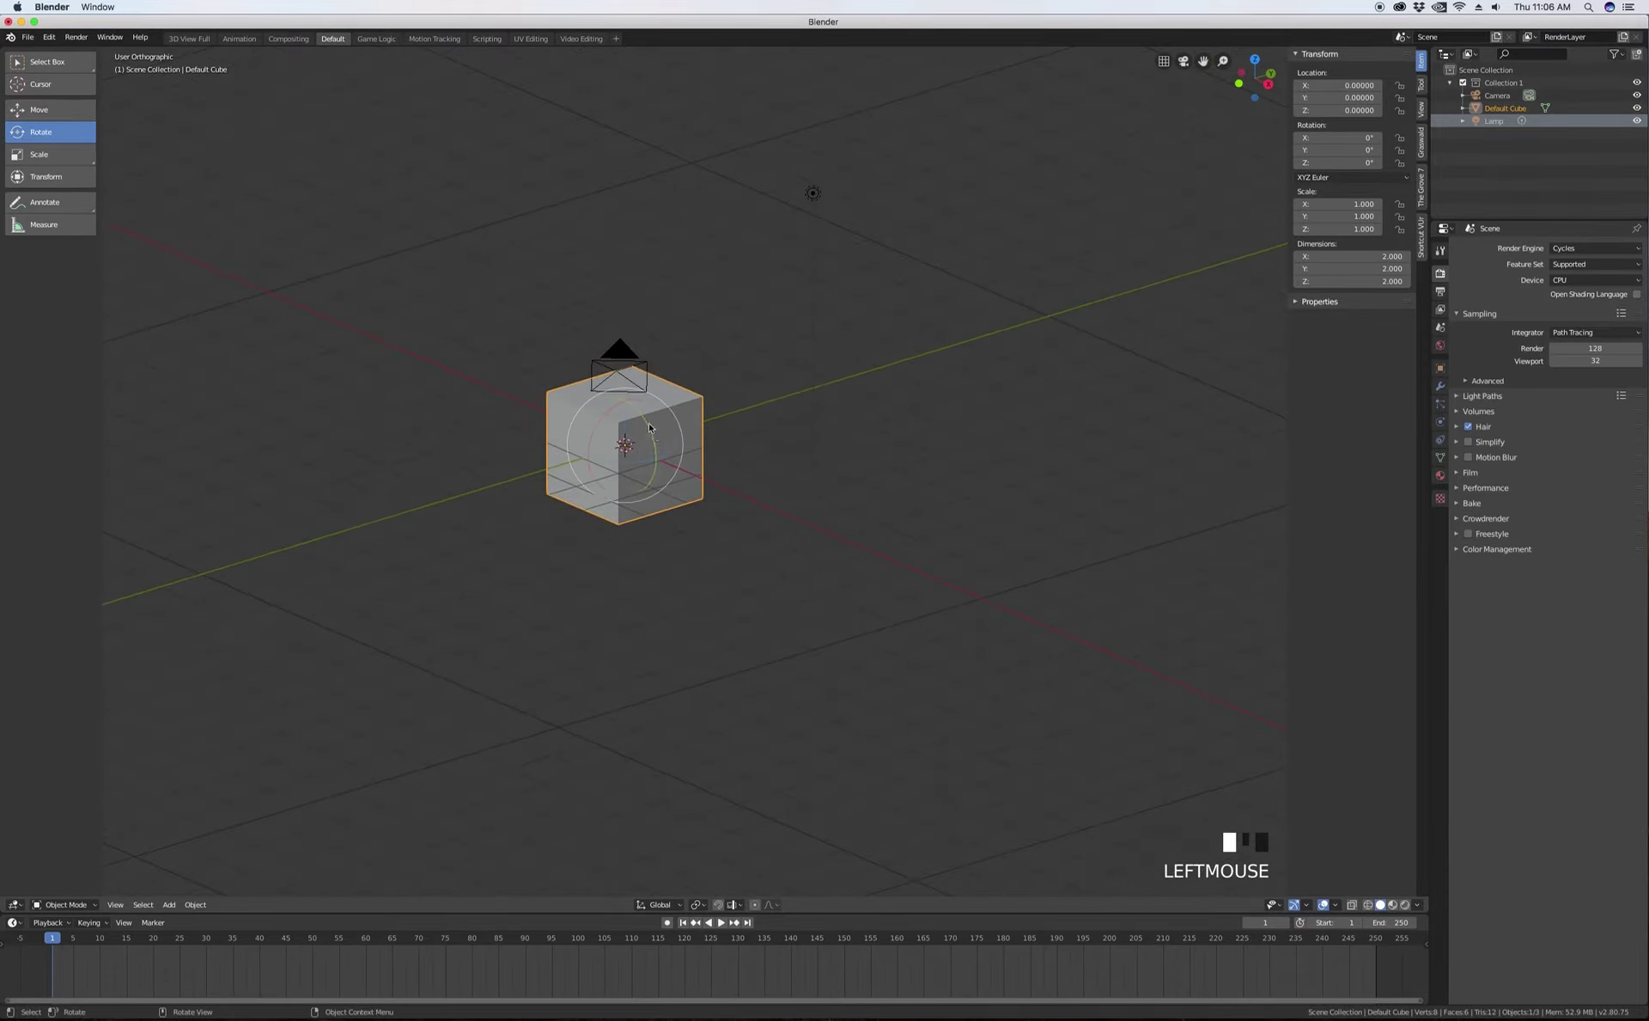
pyautogui.moveTo(671, 420); pyautogui.dragTo(655, 422, button='middle')
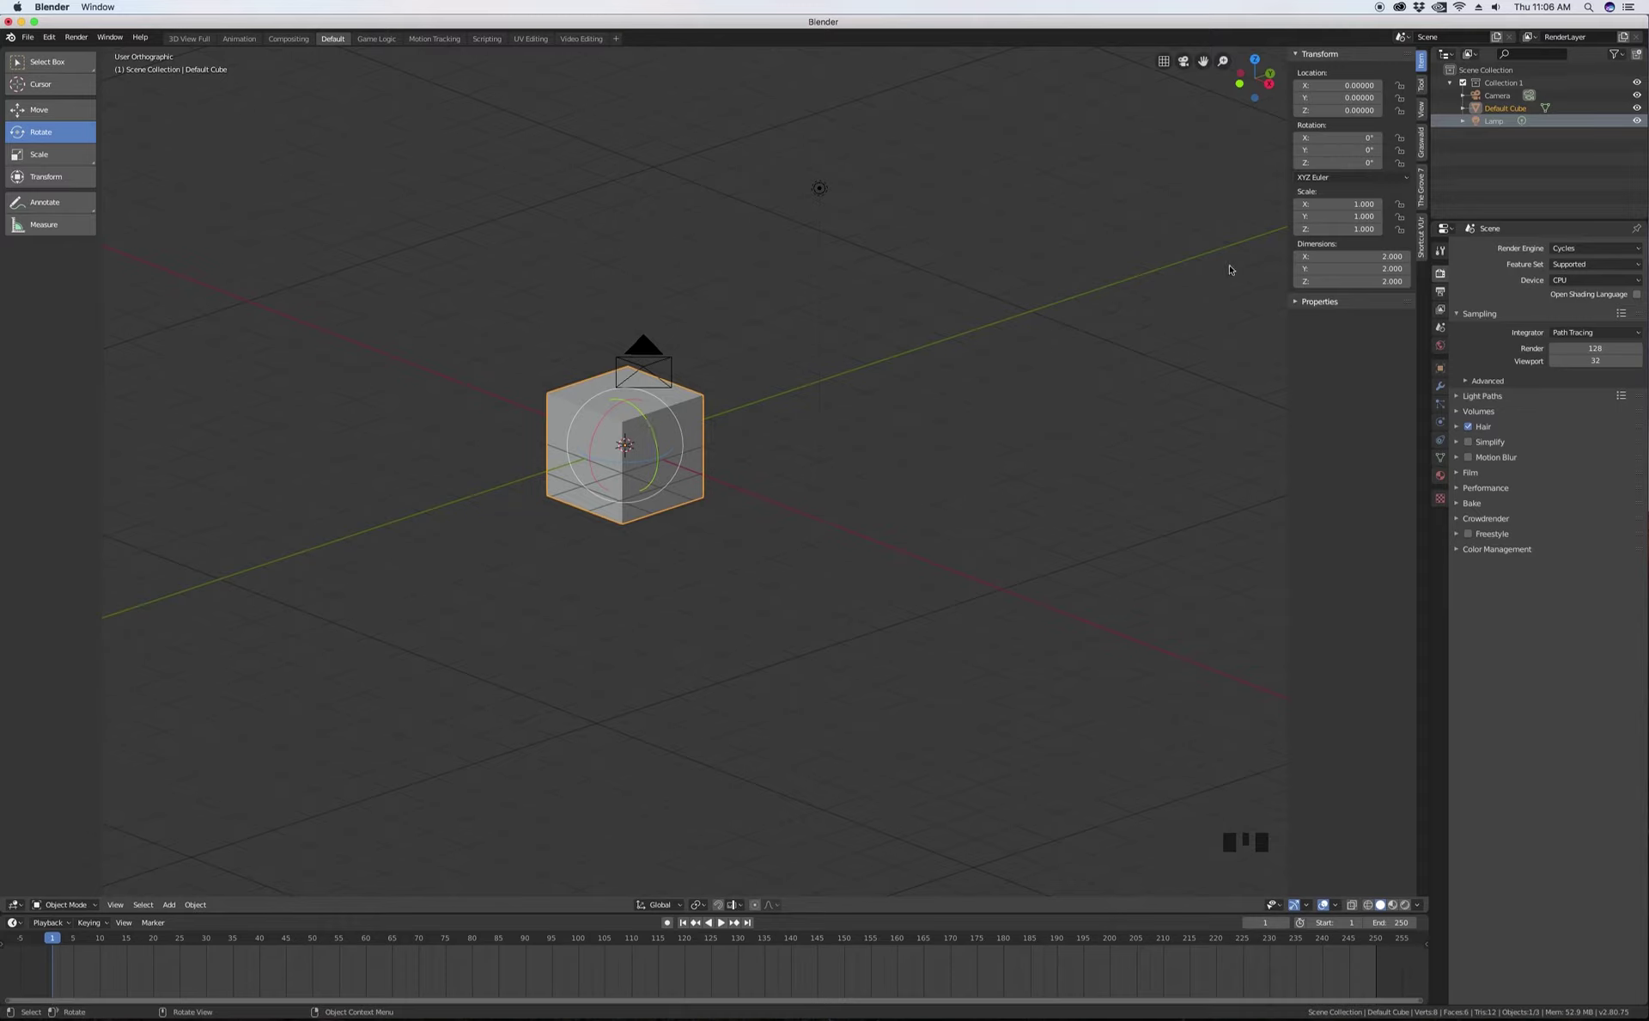
pyautogui.moveTo(646, 419)
pyautogui.mouseDown()
pyautogui.moveTo(660, 405)
pyautogui.moveTo(644, 411)
pyautogui.mouseUp()
pyautogui.rightClick(643, 409)
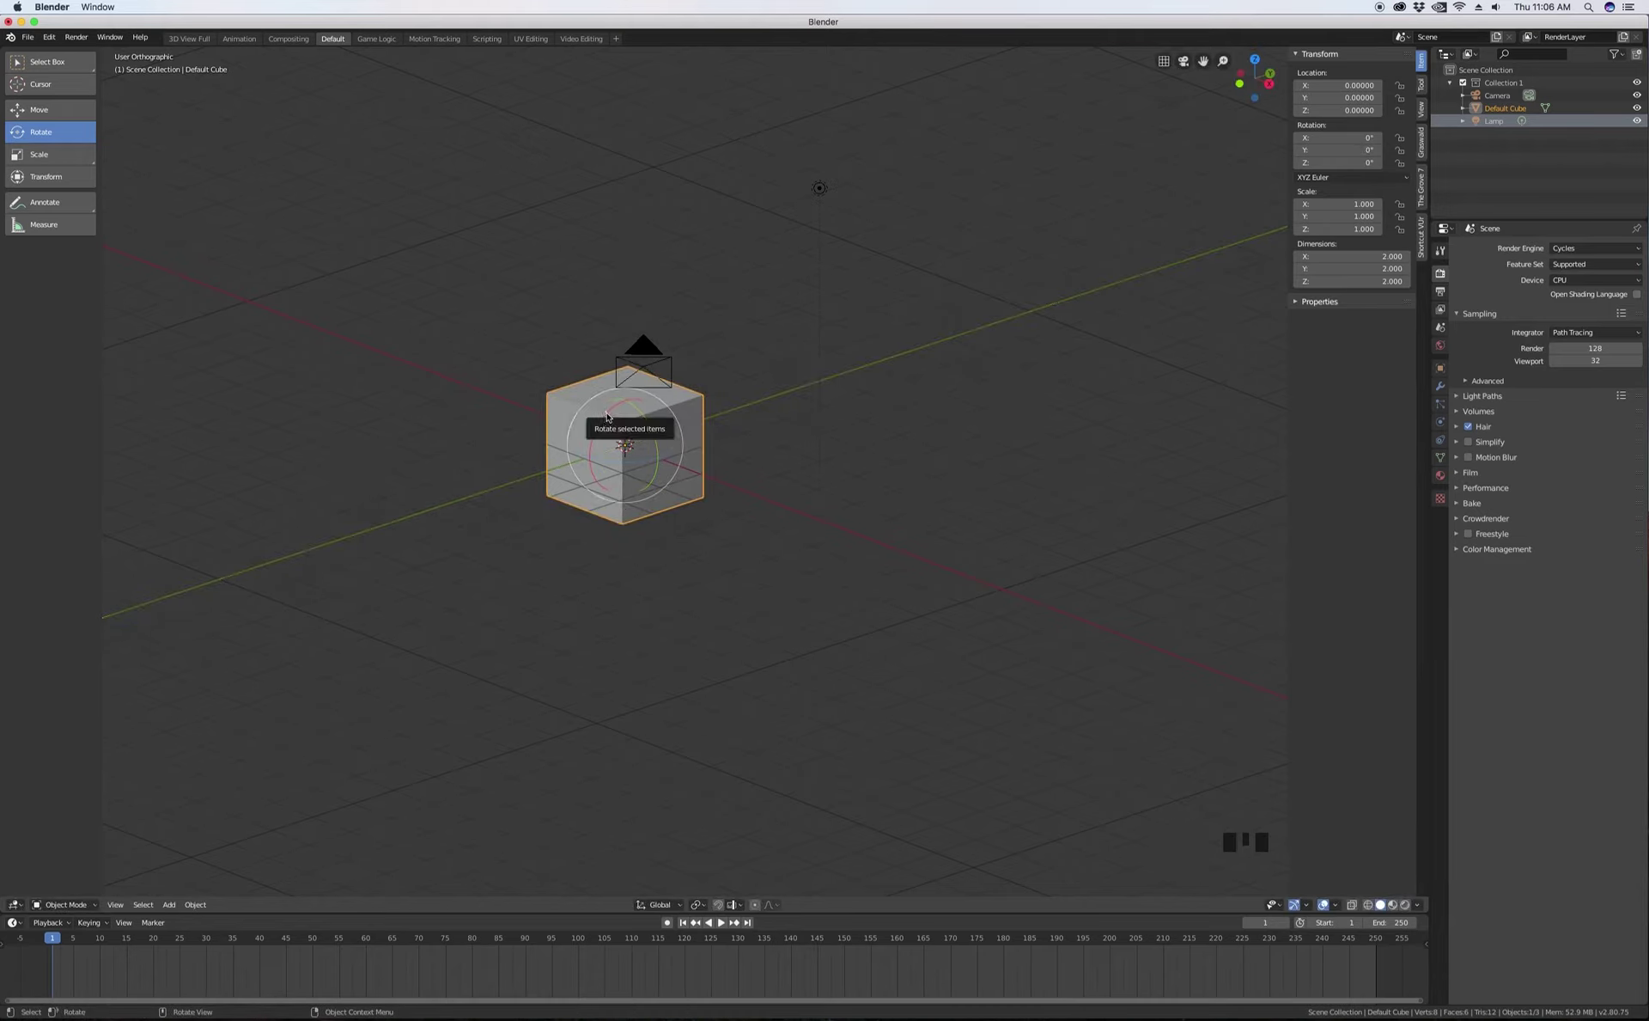
pyautogui.moveTo(610, 415); pyautogui.dragTo(634, 451)
pyautogui.press('Escape')
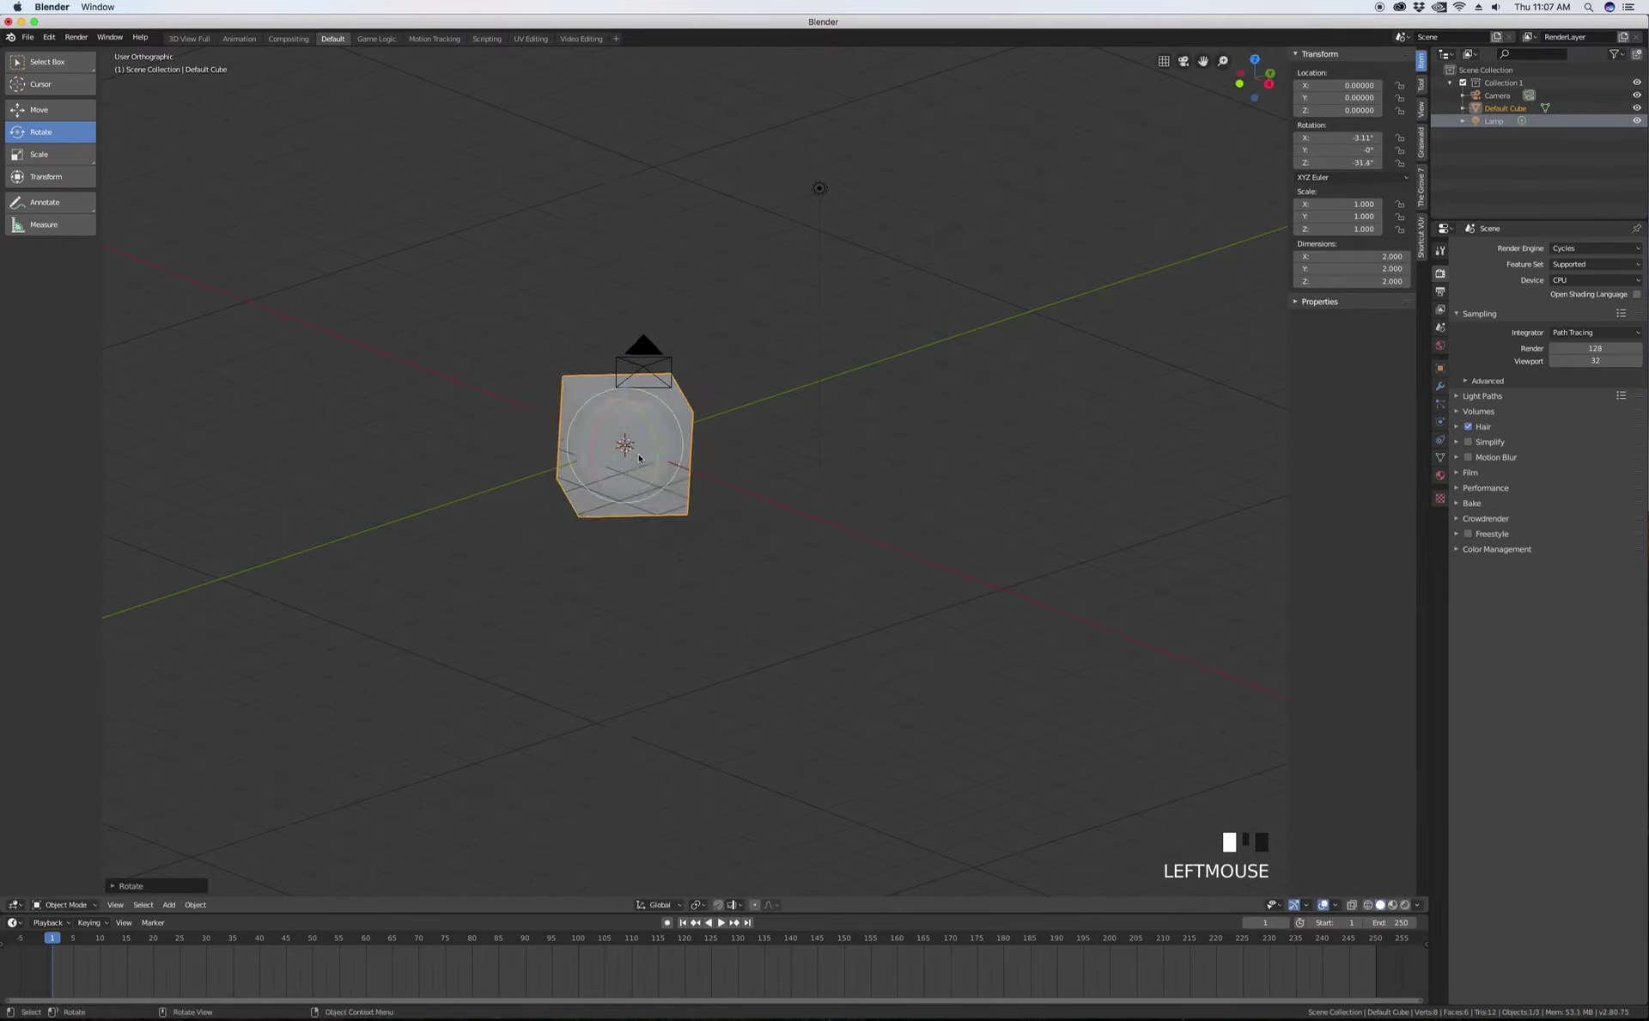
pyautogui.press('Escape')
# - Undo the cube's Z rotation and set its X rotation to 0°
pyautogui.press('super+z')
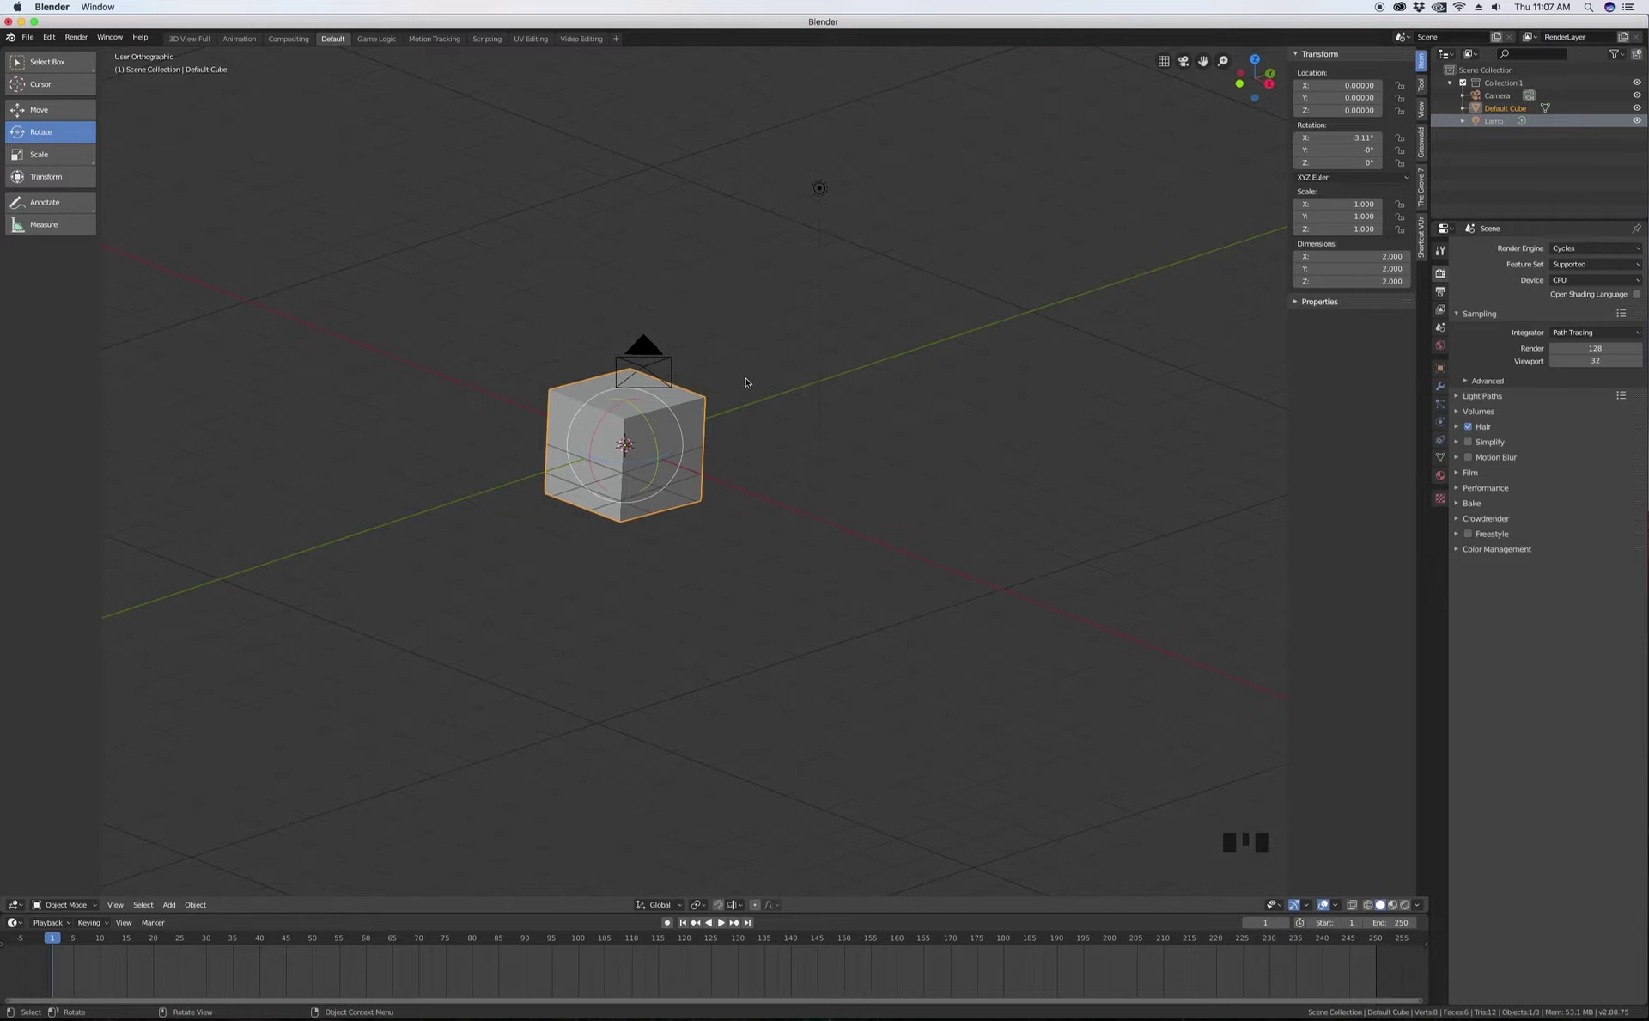
pyautogui.click(1344, 138)
pyautogui.write('0')
pyautogui.click(1344, 127)
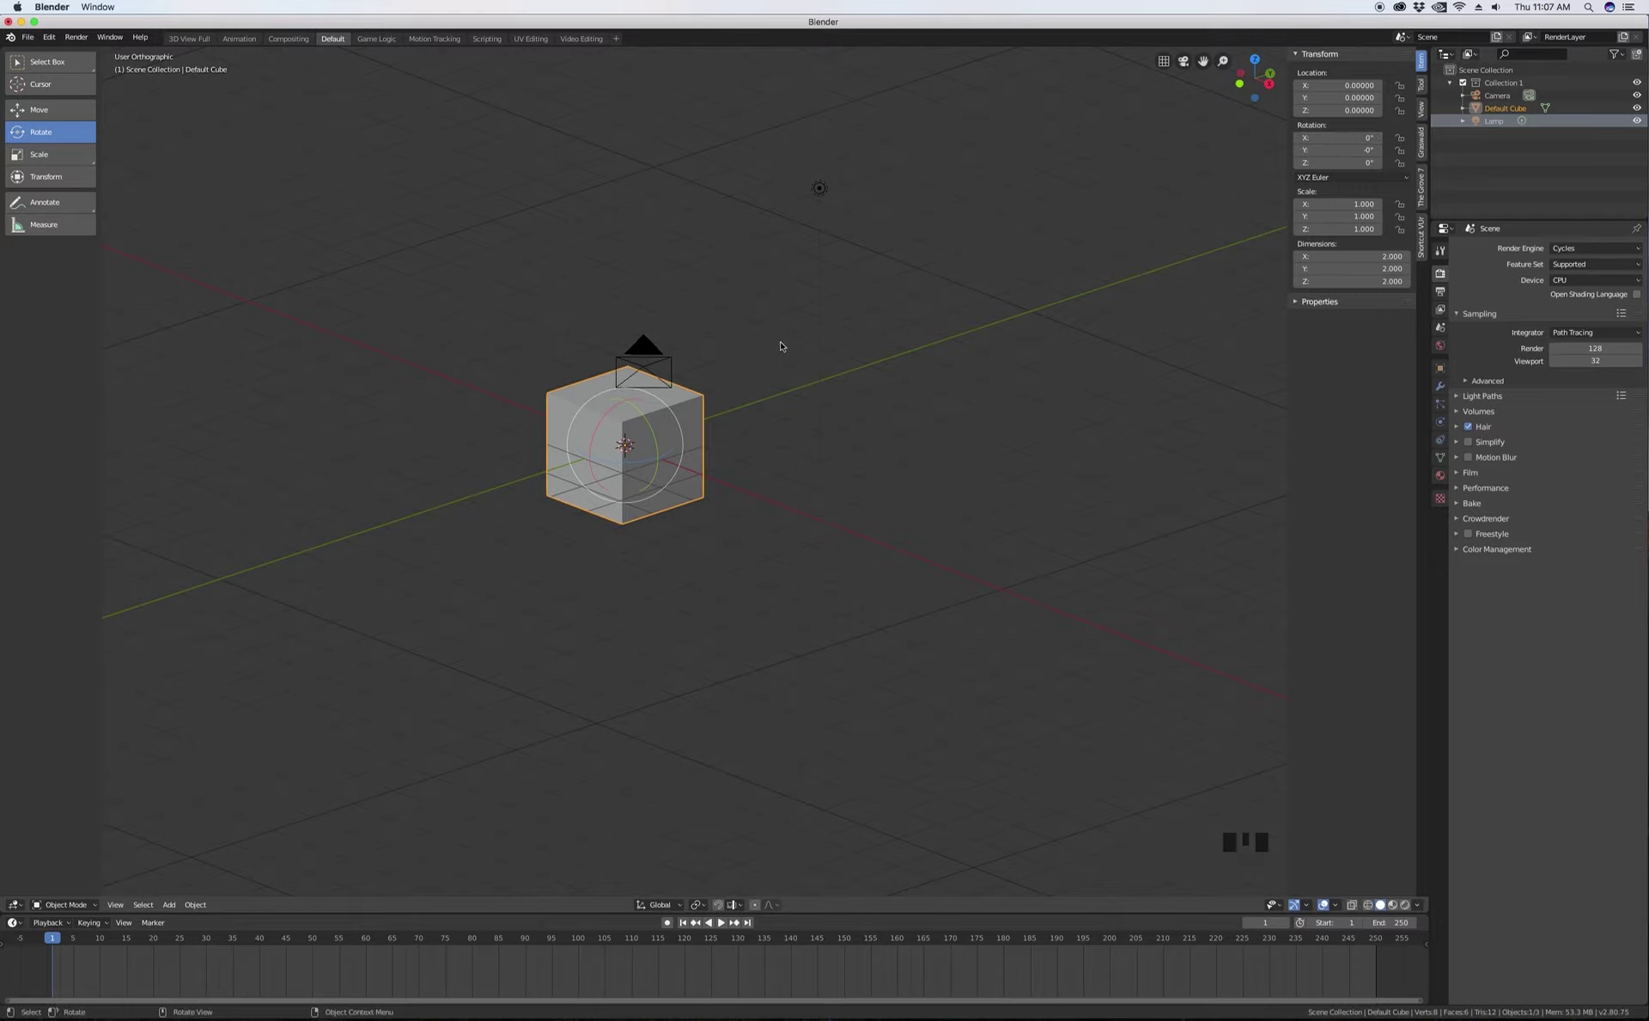
# - Try rotating the cube about the global Y axis, and also with the Y axis locked
pyautogui.press('r')
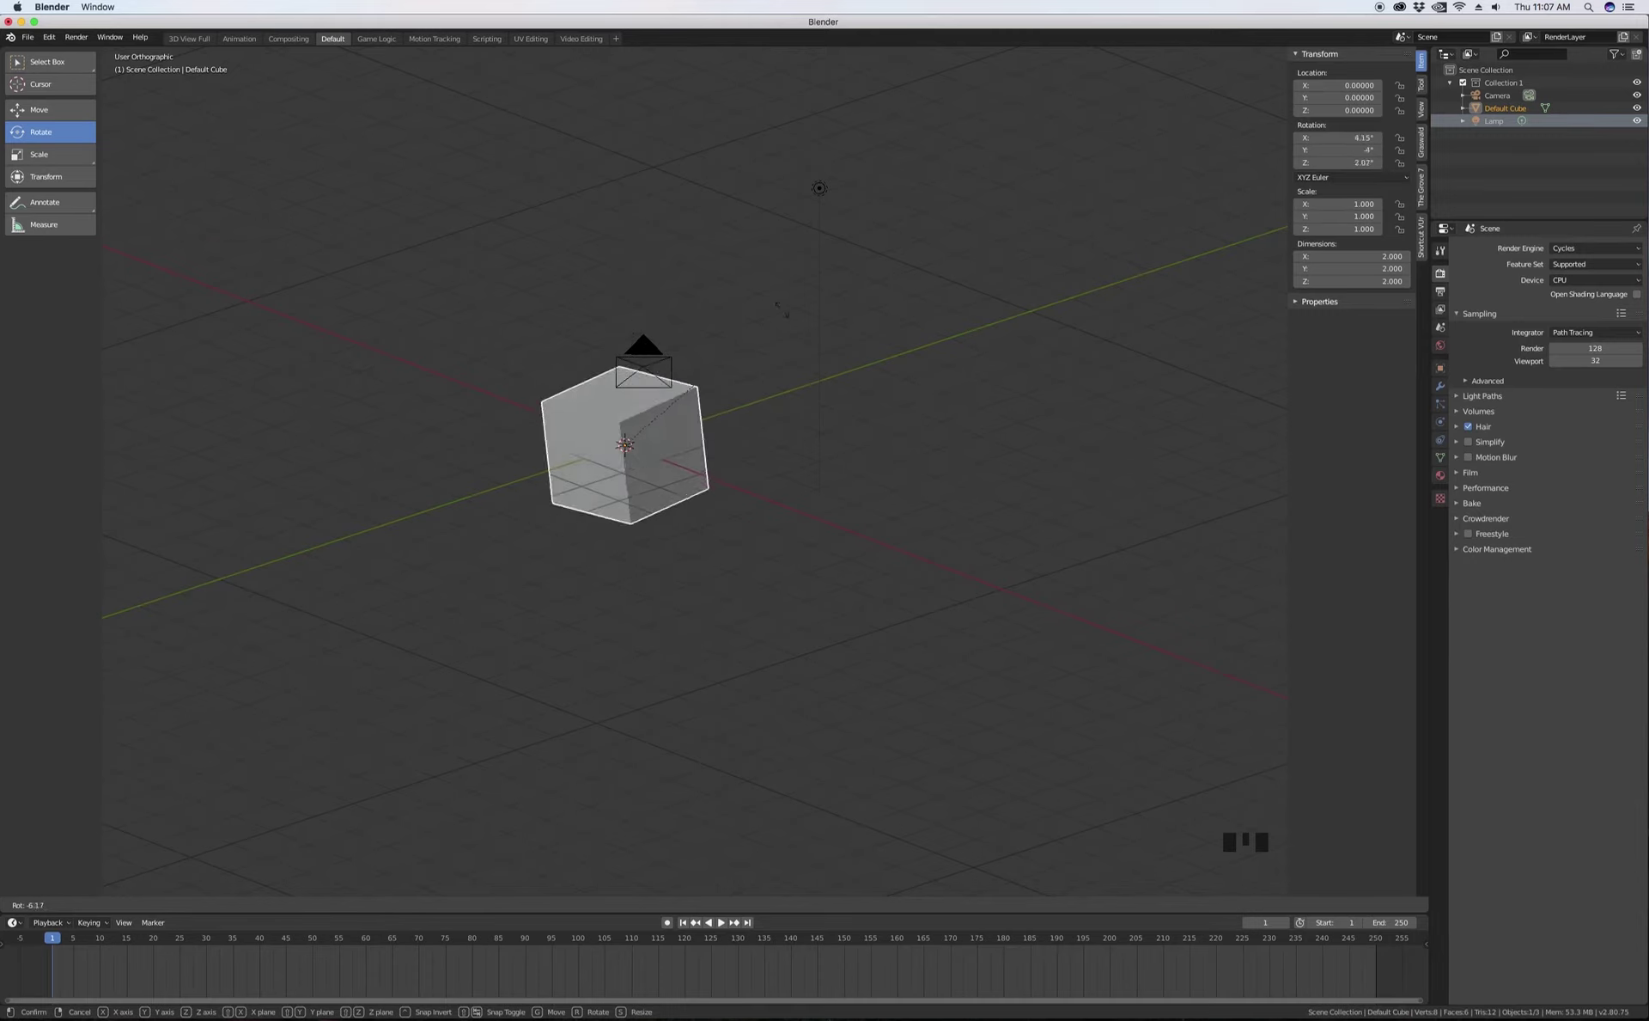
pyautogui.press('y')
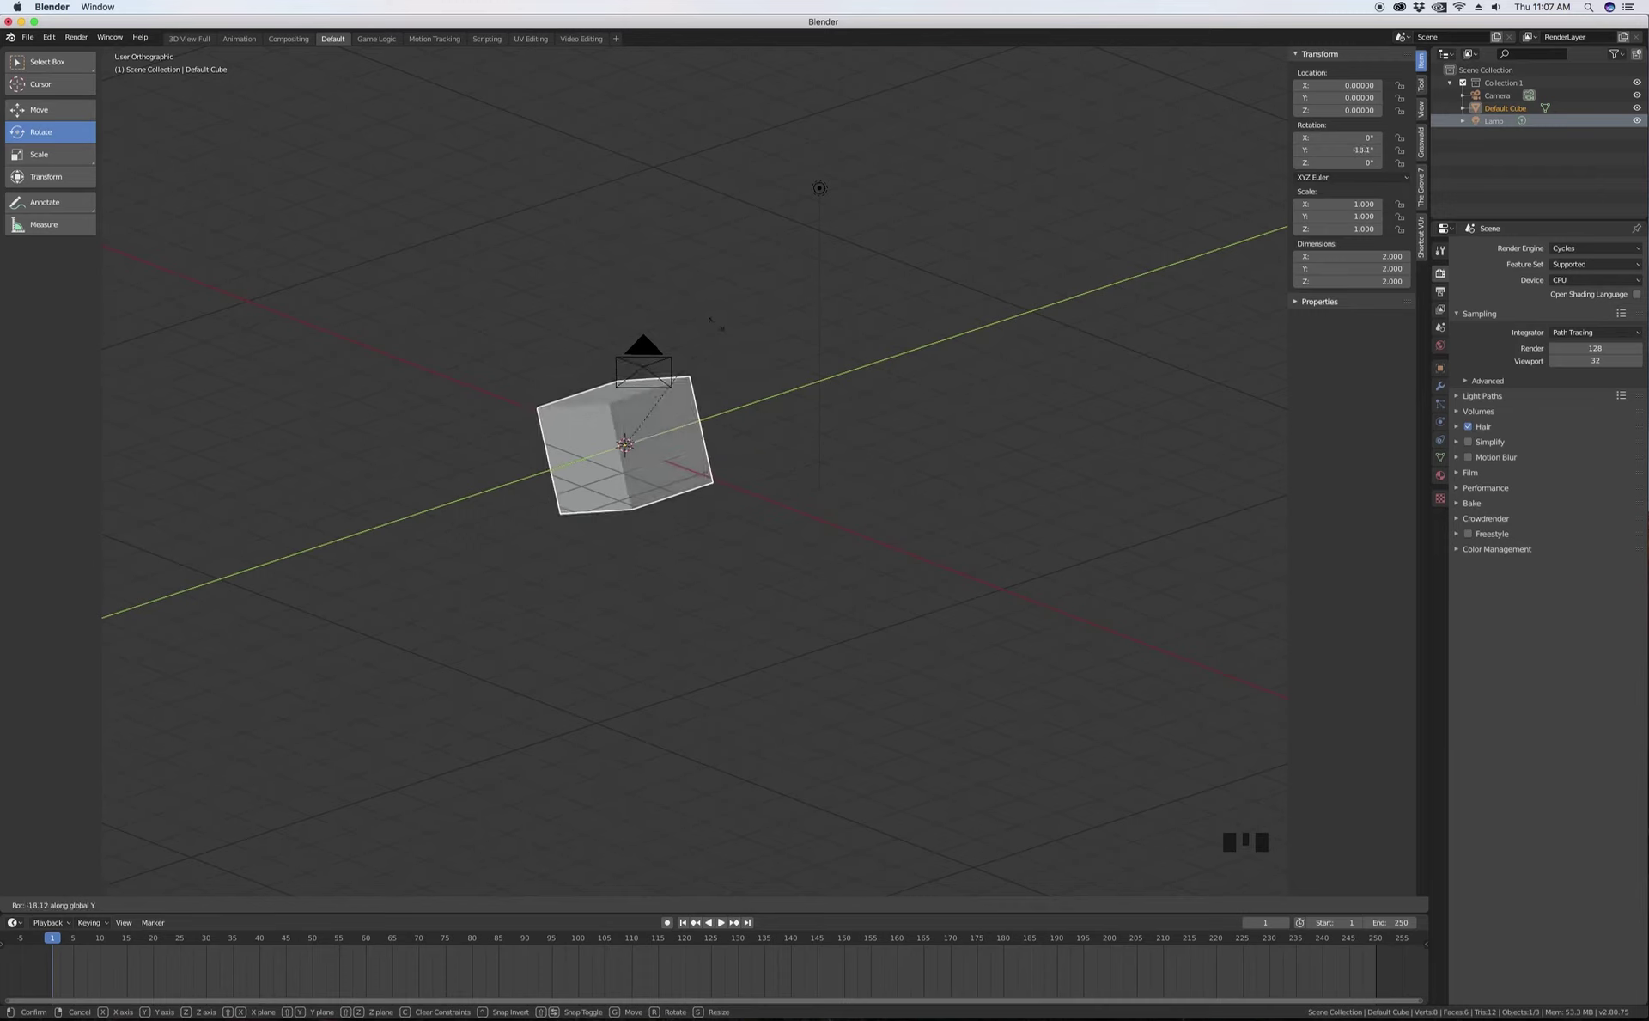
pyautogui.press('y')
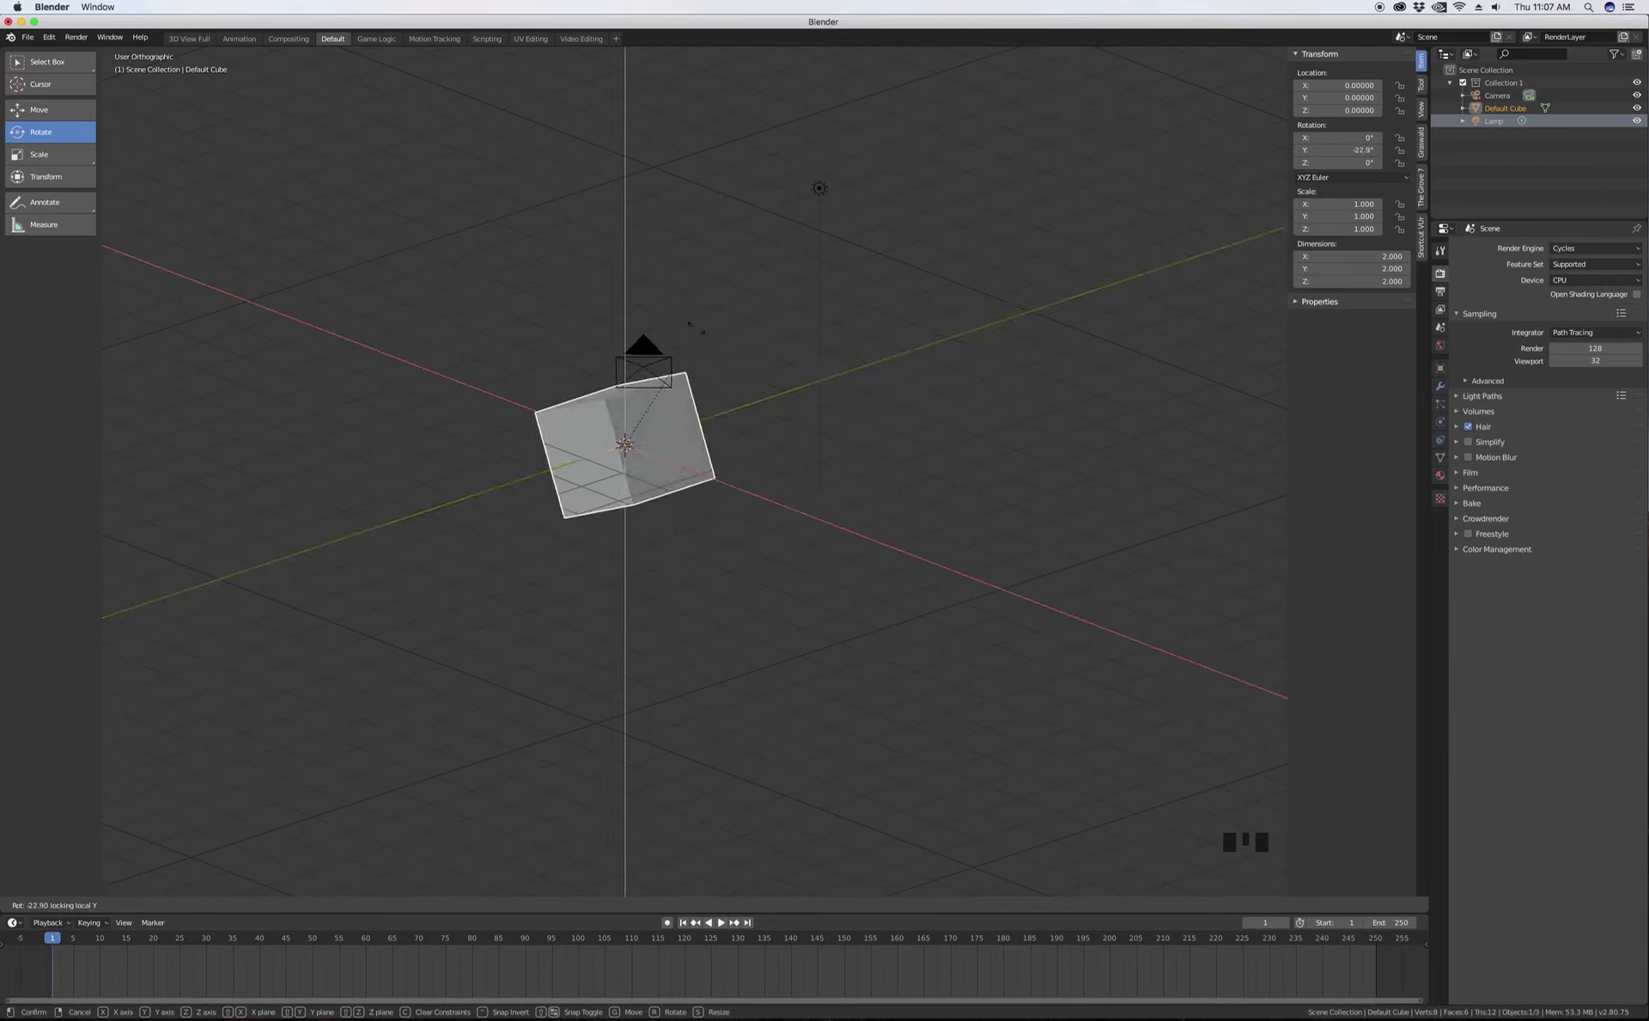
pyautogui.press('Escape')
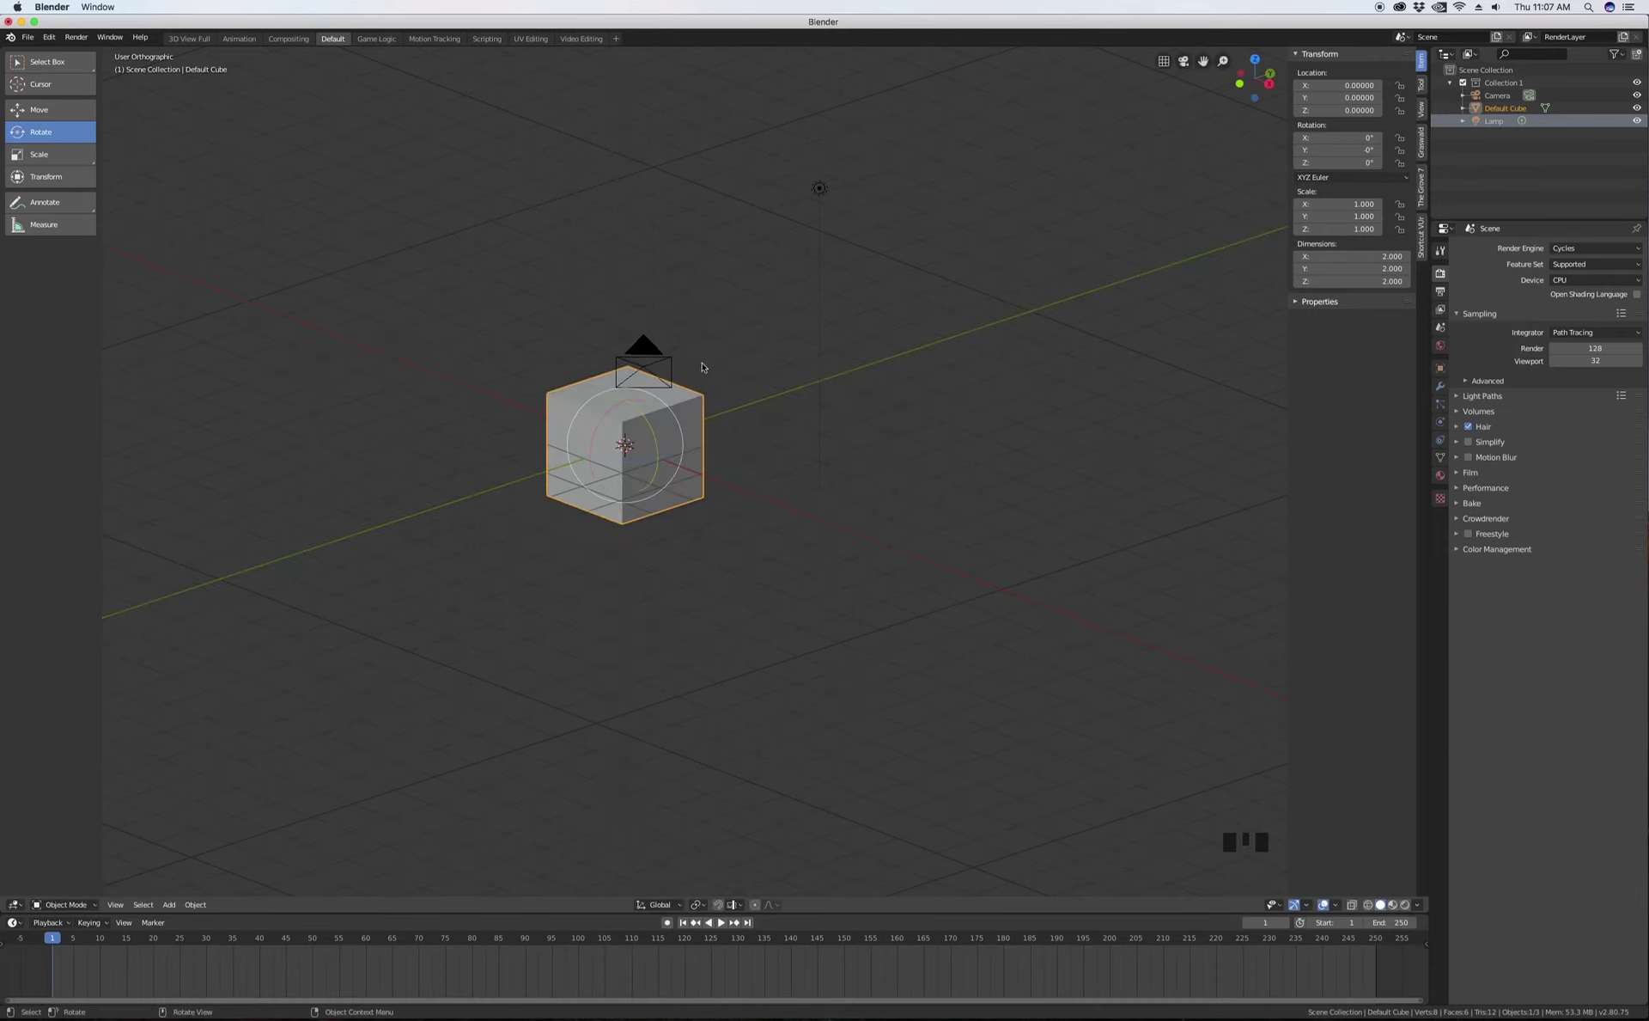
pyautogui.press('r')
pyautogui.press('y')
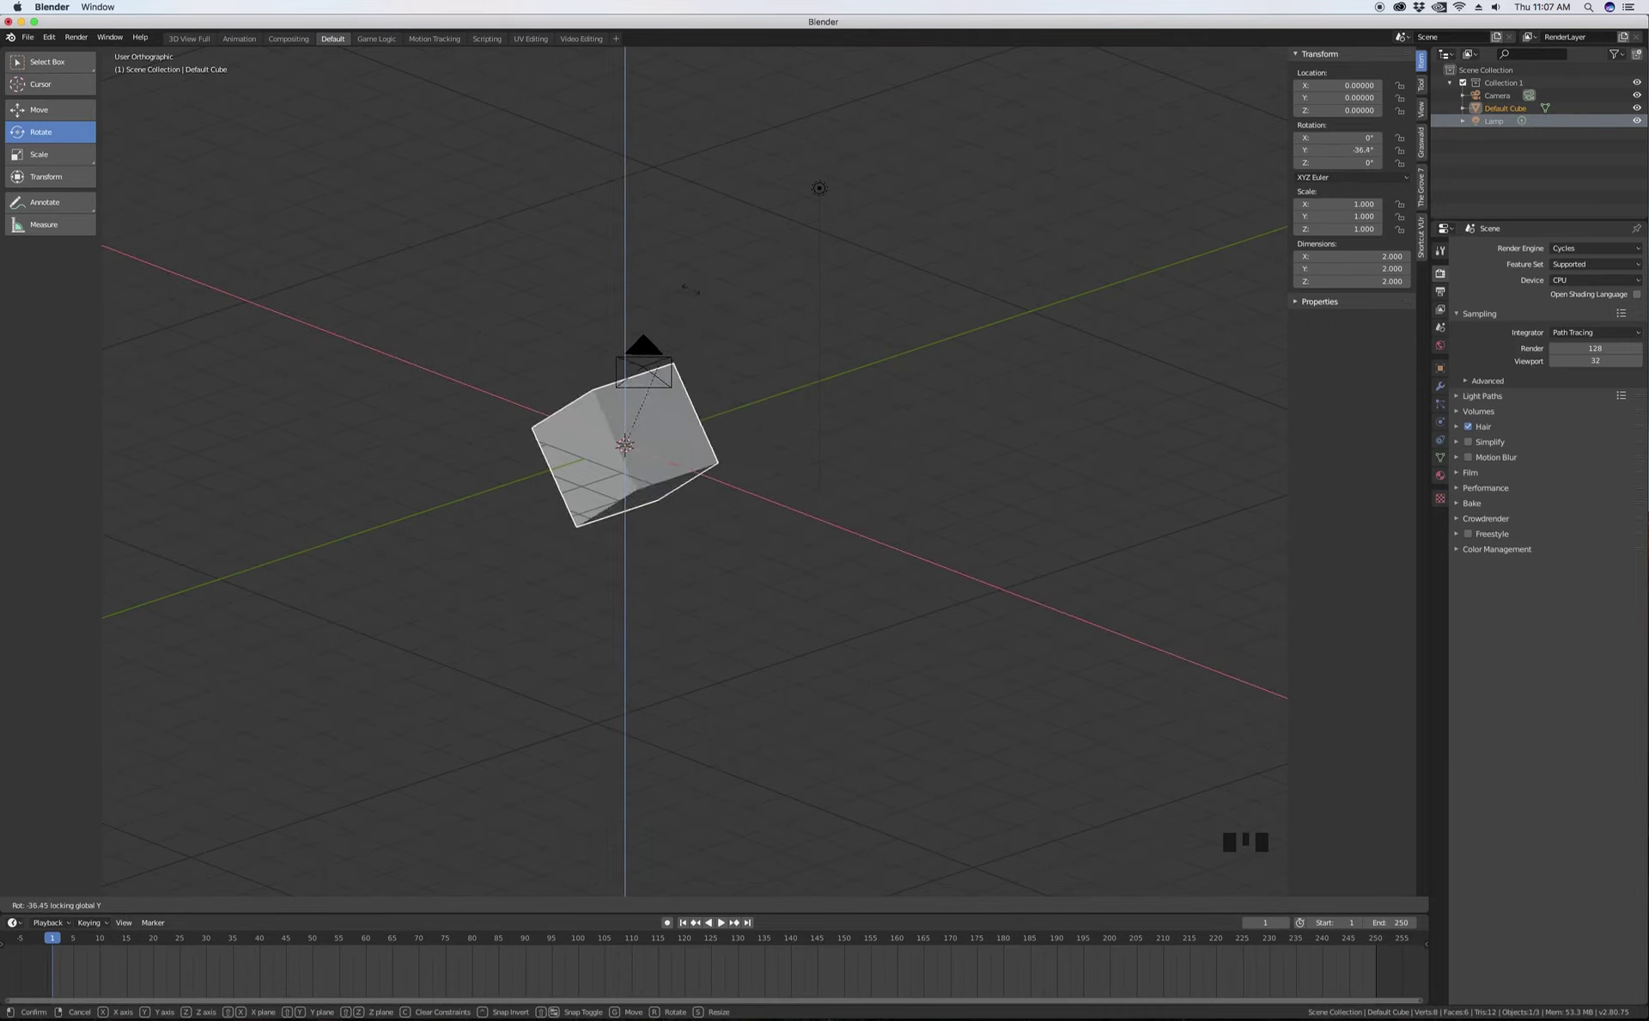
pyautogui.rightClick(778, 305)
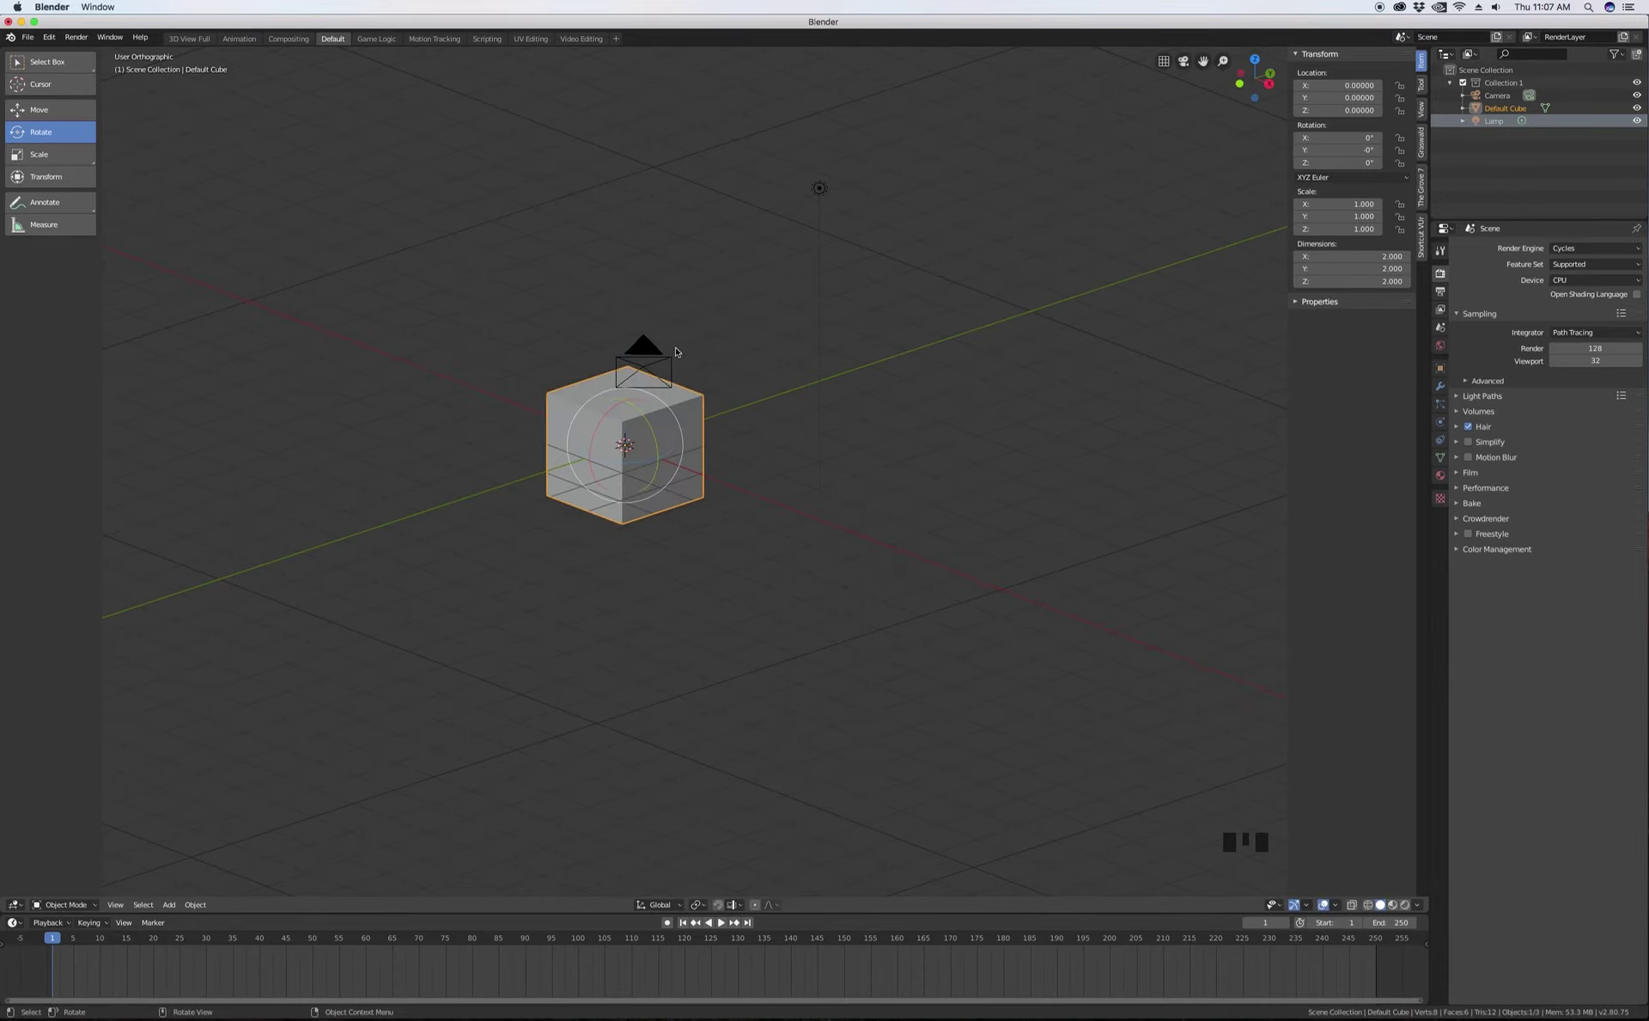
# - Rotate the cube exactly 45° about the X axis, and undo the rotation
pyautogui.write('r')
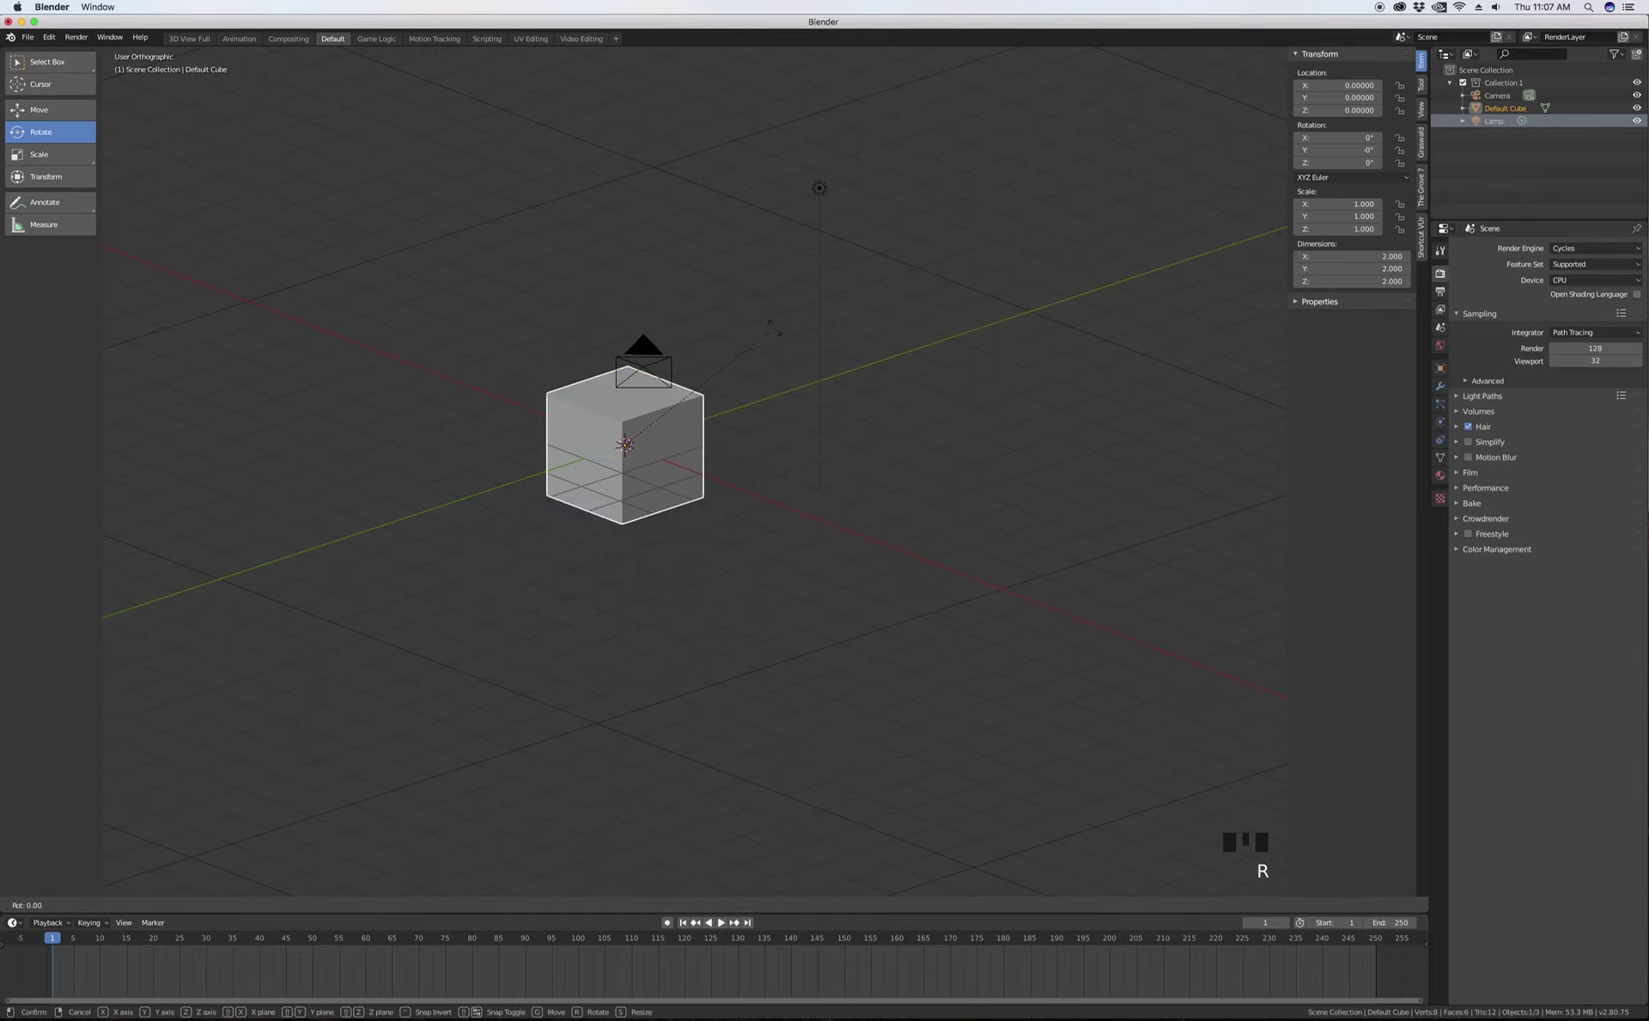
pyautogui.write('x')
pyautogui.write('45')
pyautogui.press('Return')
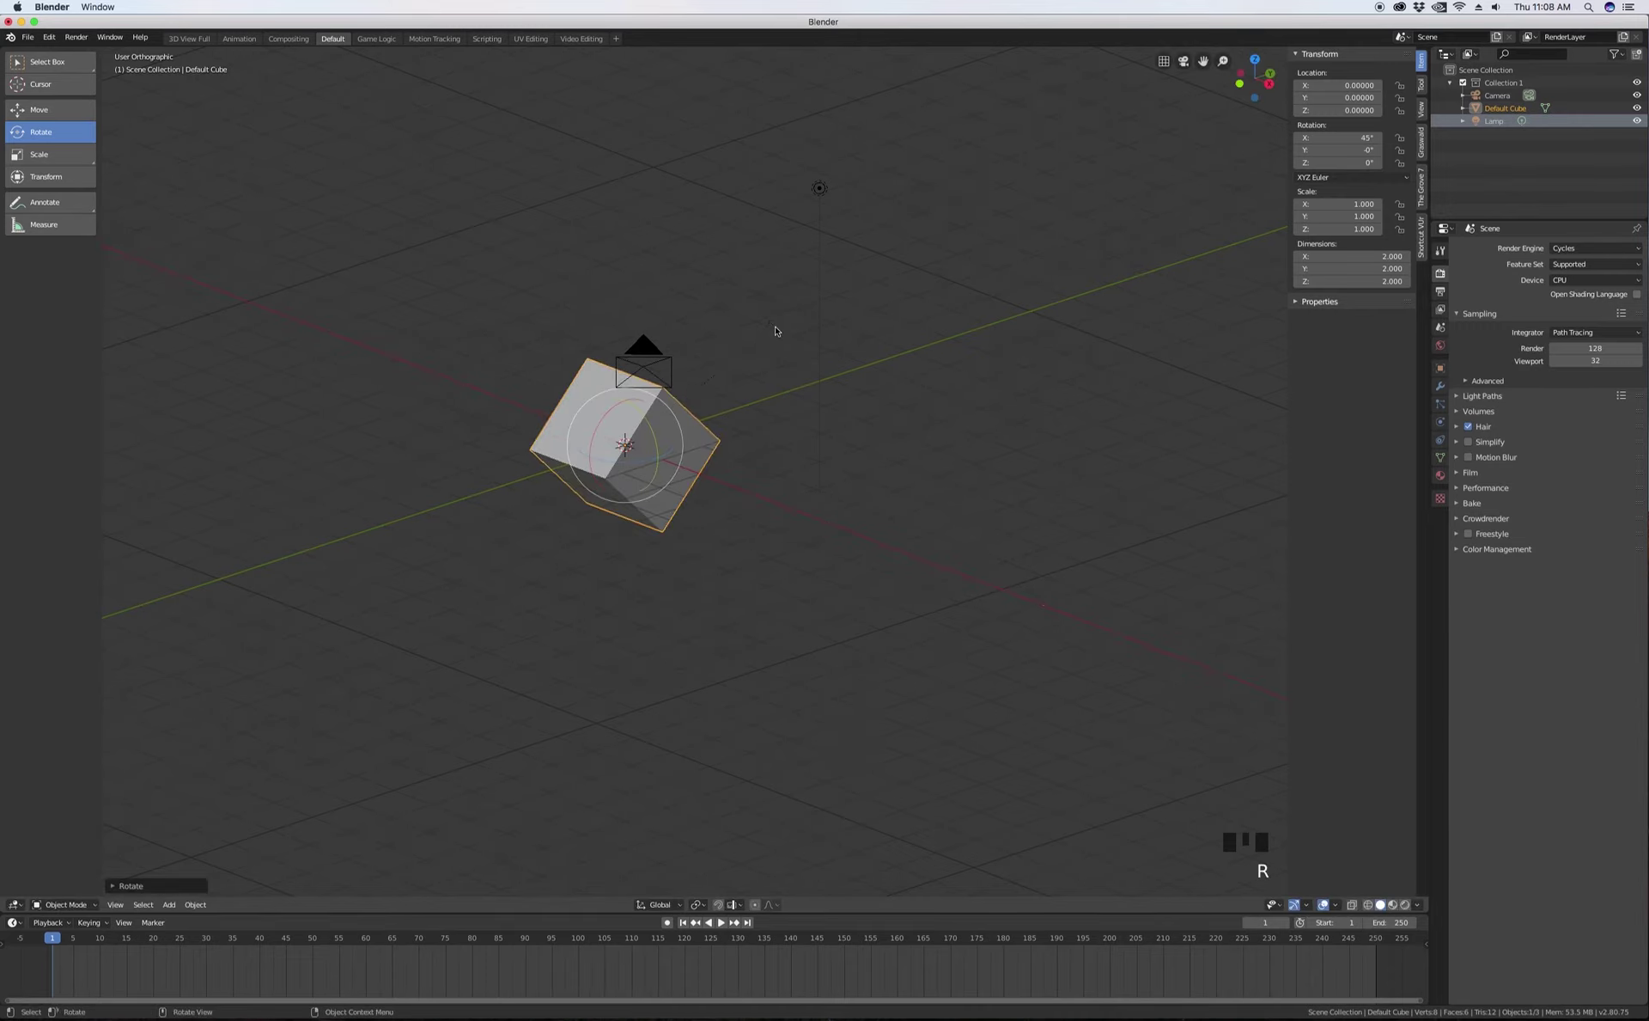
pyautogui.moveTo(769, 409)
pyautogui.mouseDown(button='middle')
pyautogui.moveTo(692, 368)
pyautogui.moveTo(770, 379)
pyautogui.moveTo(813, 409)
pyautogui.moveTo(744, 417)
pyautogui.moveTo(771, 413)
pyautogui.mouseUp(button='middle')
pyautogui.press('super+z')
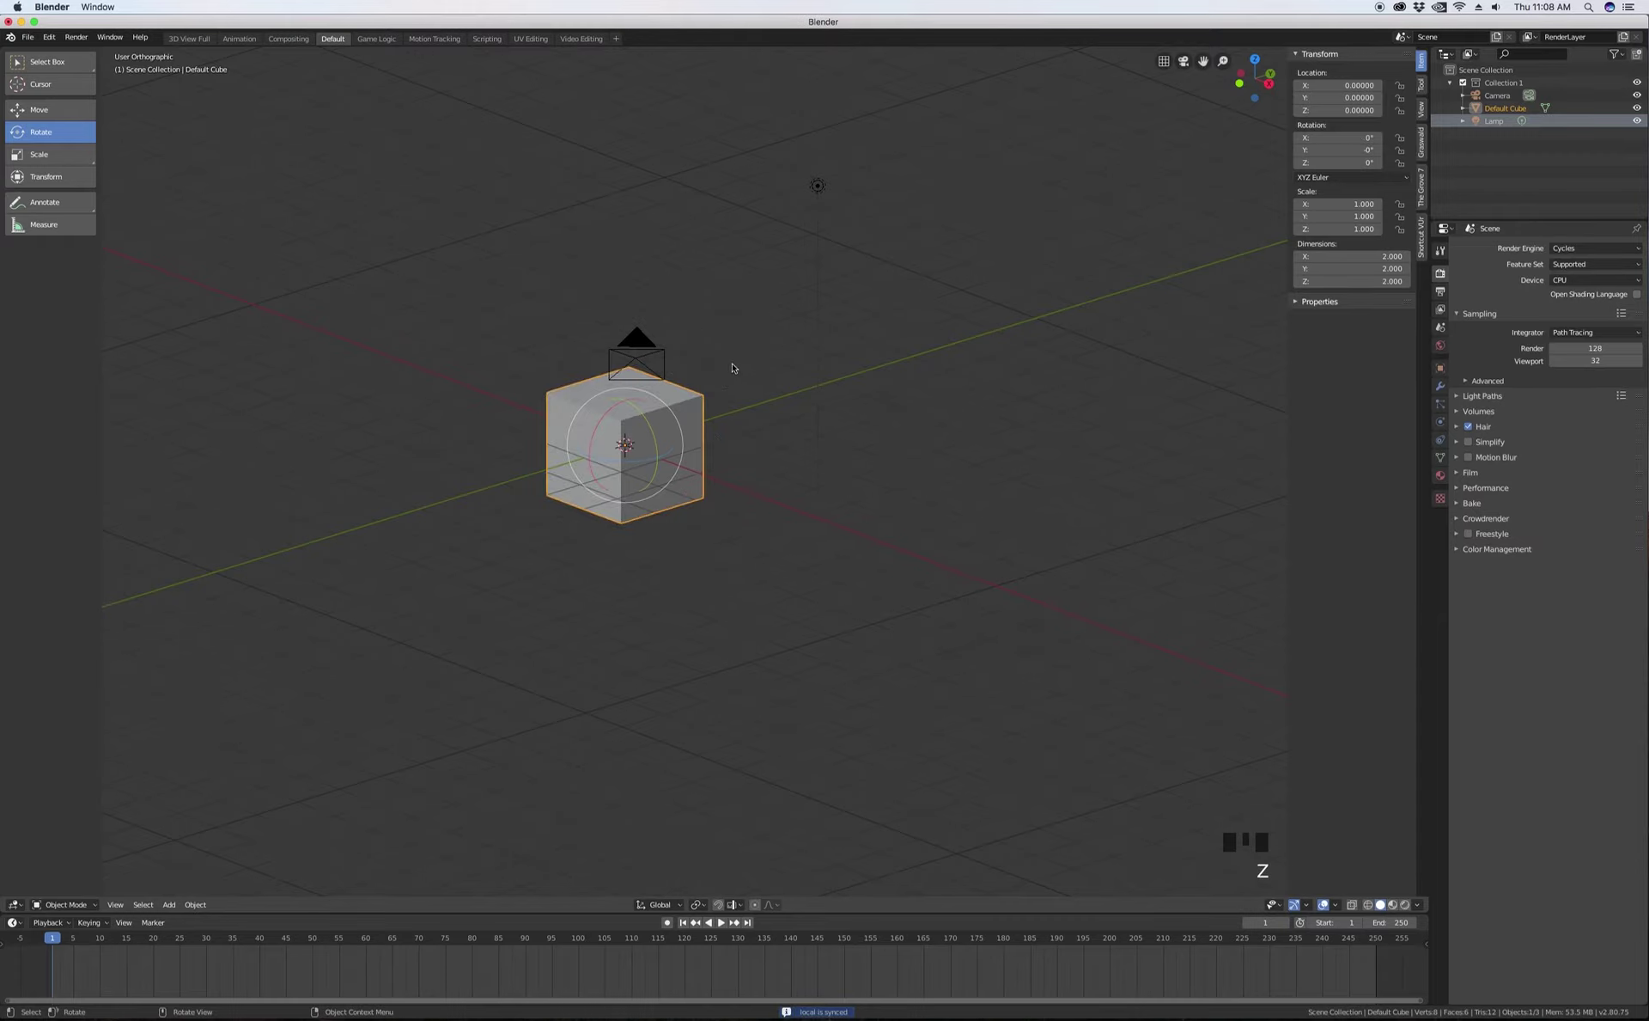
# - Activate the Scale tool, stretch the cube along the Y axis to a scale of about 5.588, and undo the scaling
pyautogui.click(52, 154)
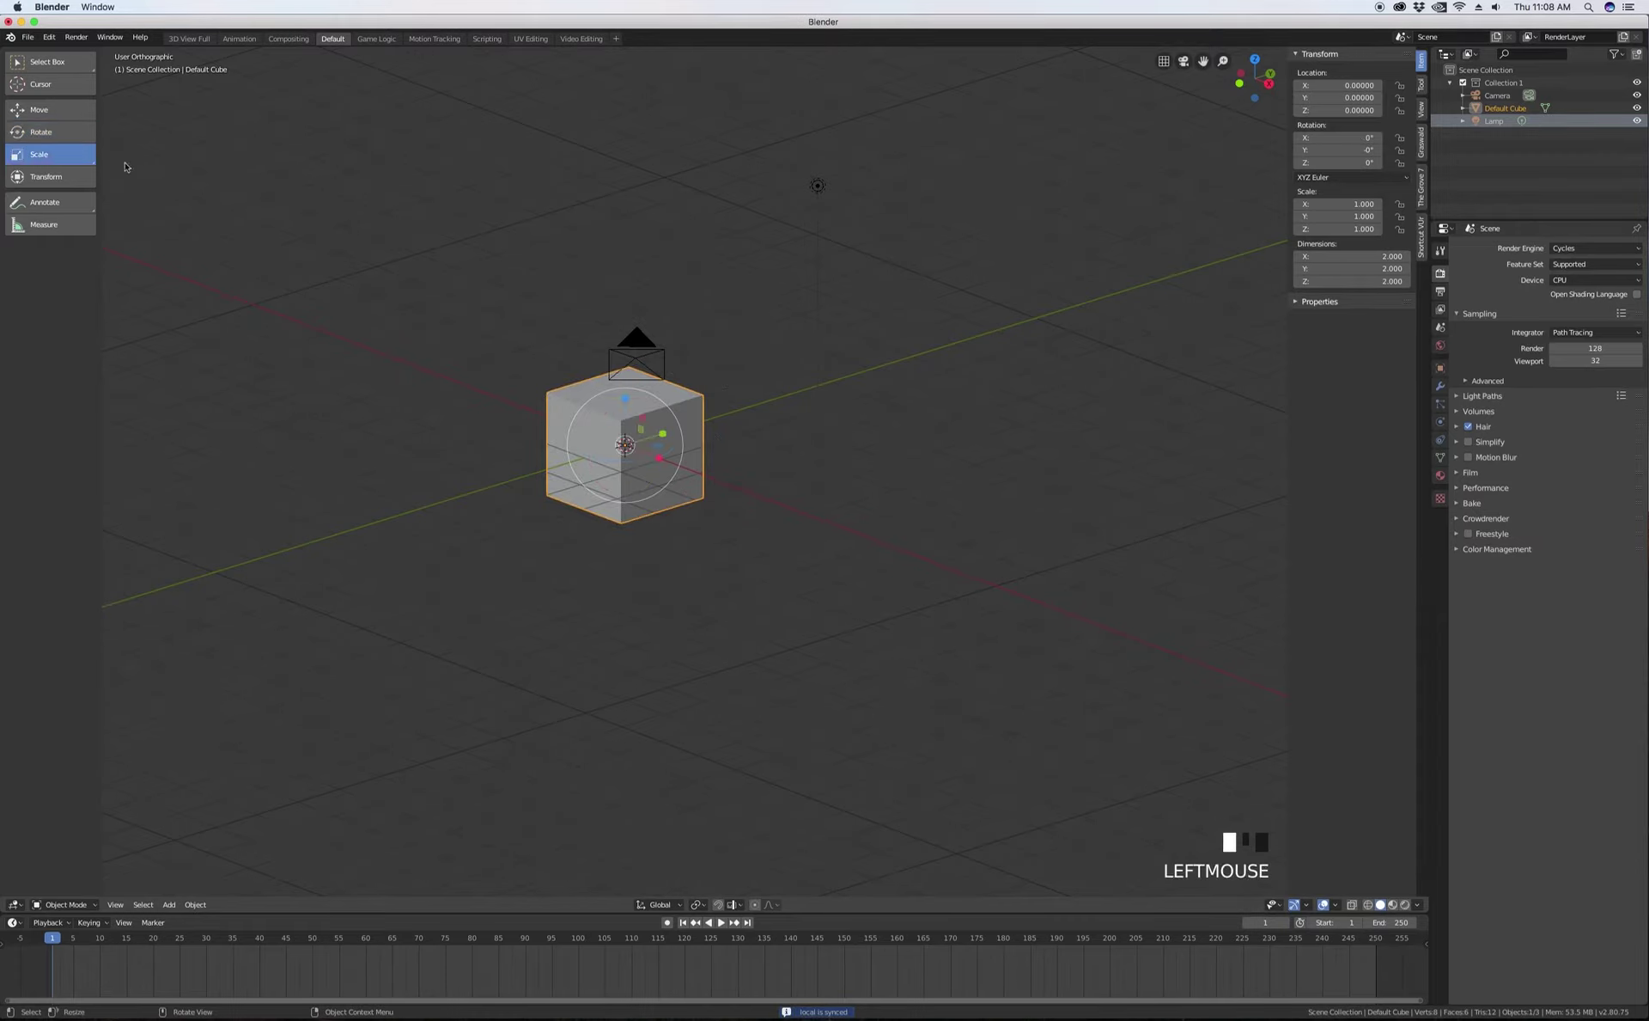
pyautogui.moveTo(902, 447); pyautogui.dragTo(874, 444, button='middle')
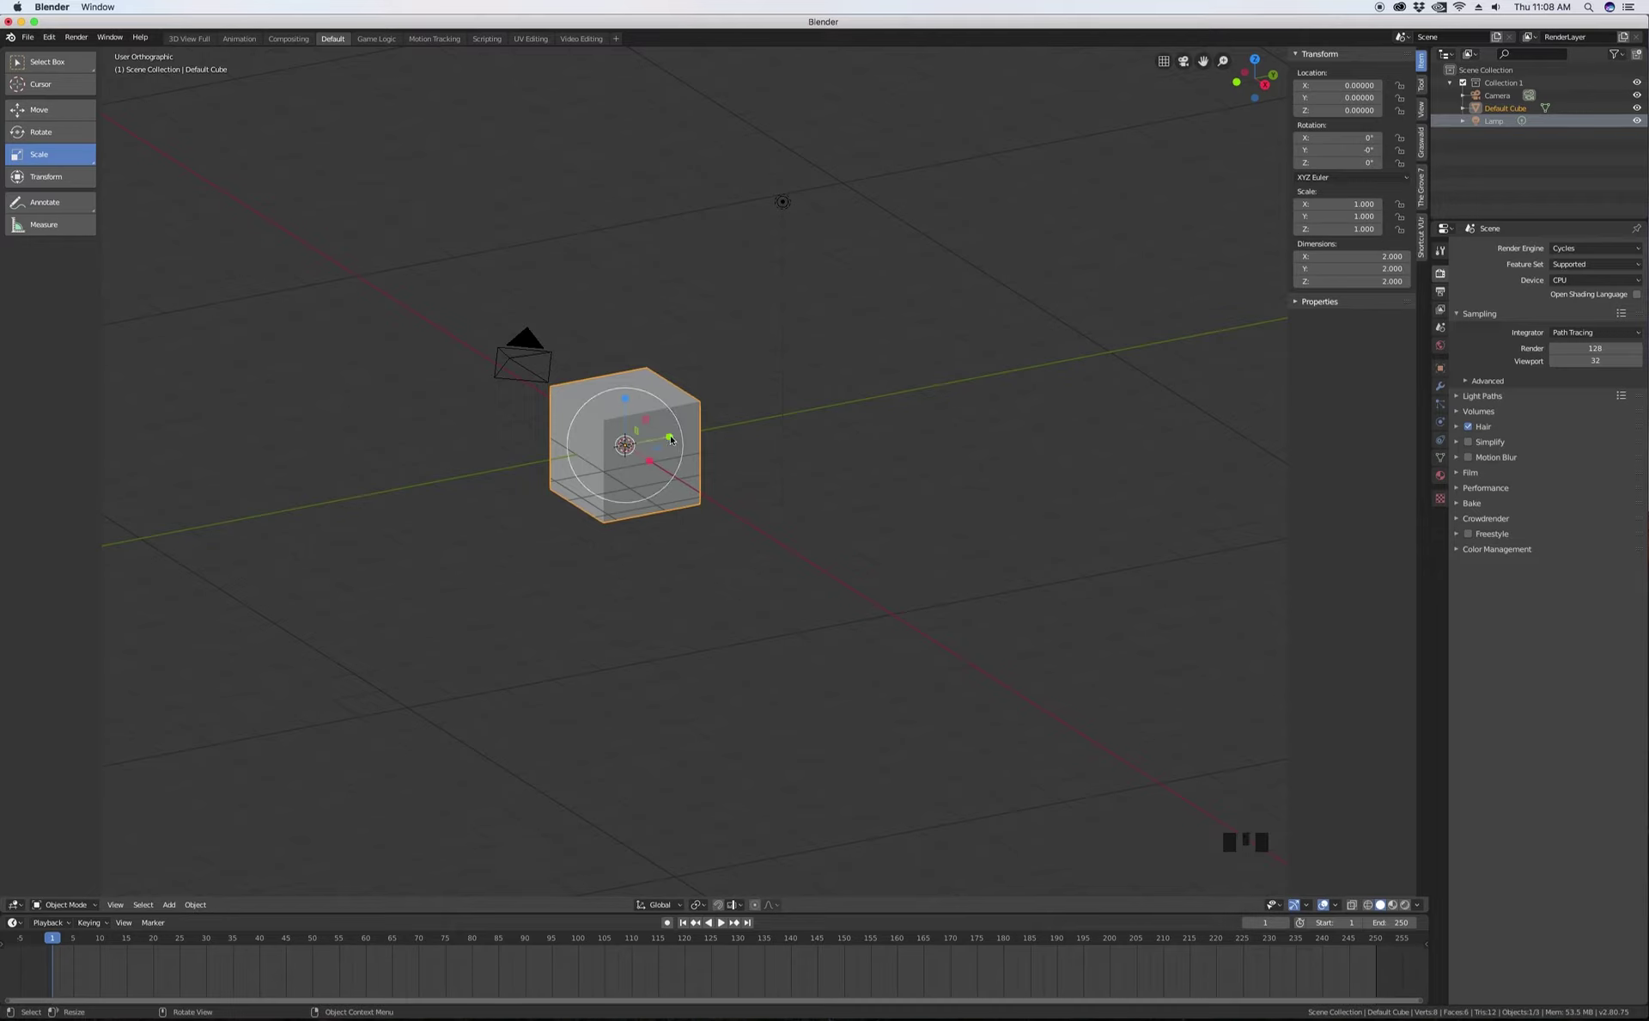
pyautogui.moveTo(671, 440); pyautogui.dragTo(877, 399)
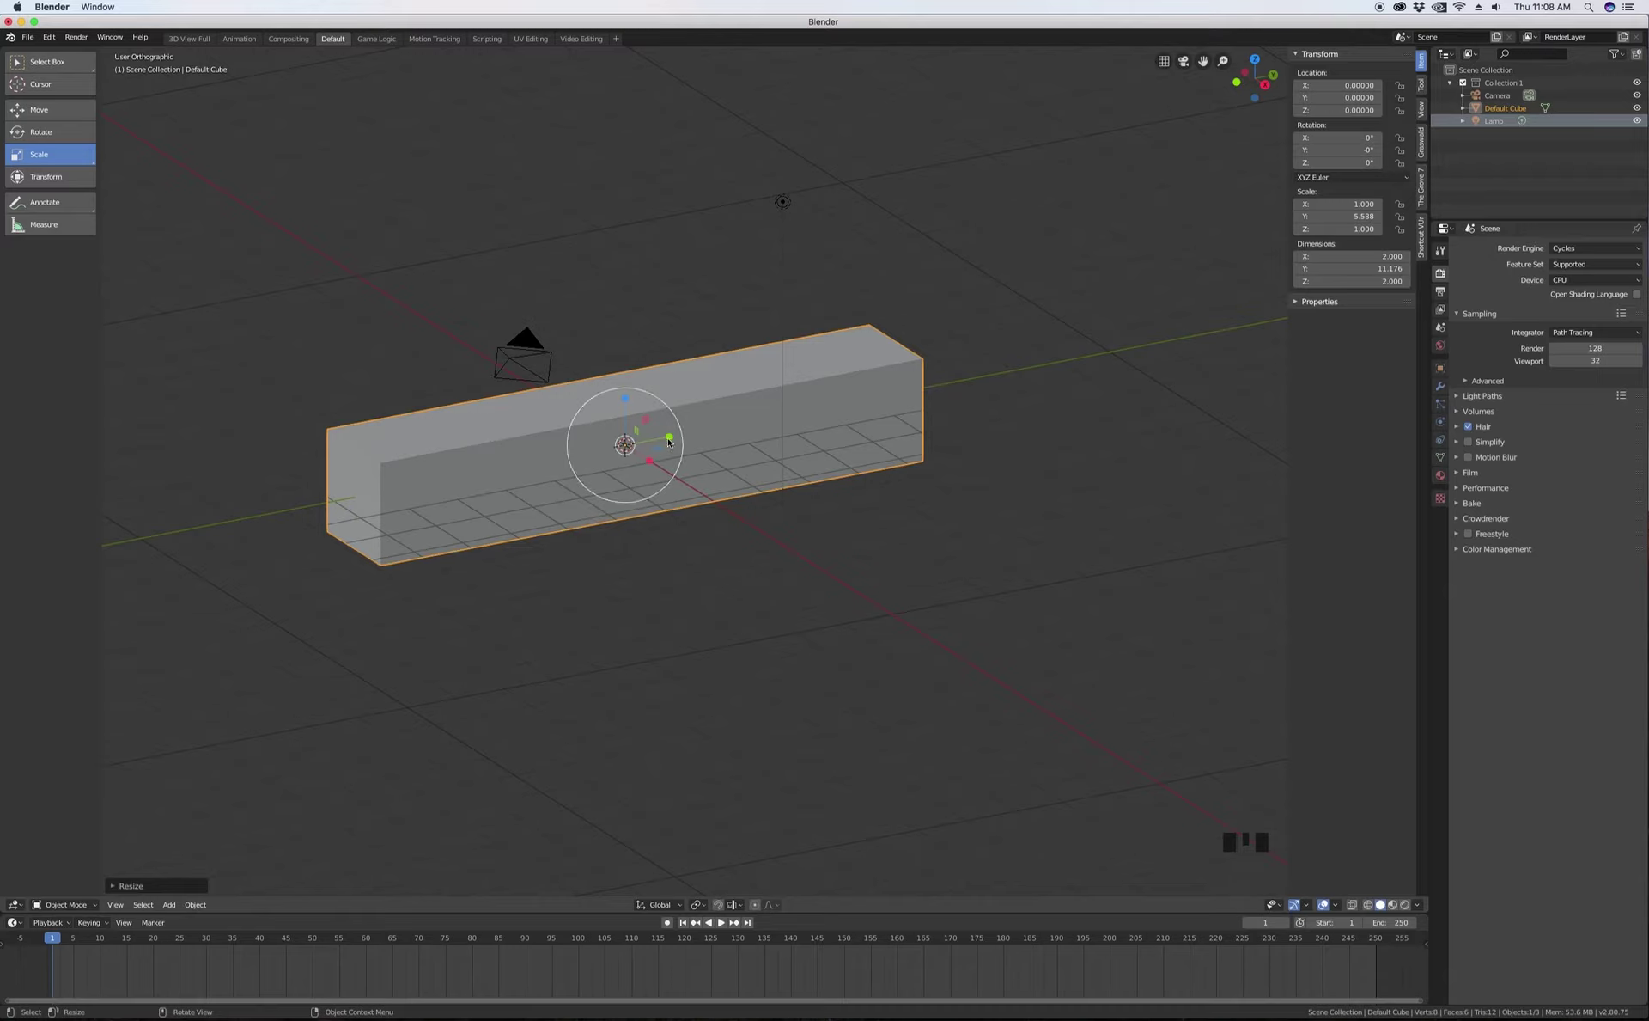
pyautogui.press('super+z')
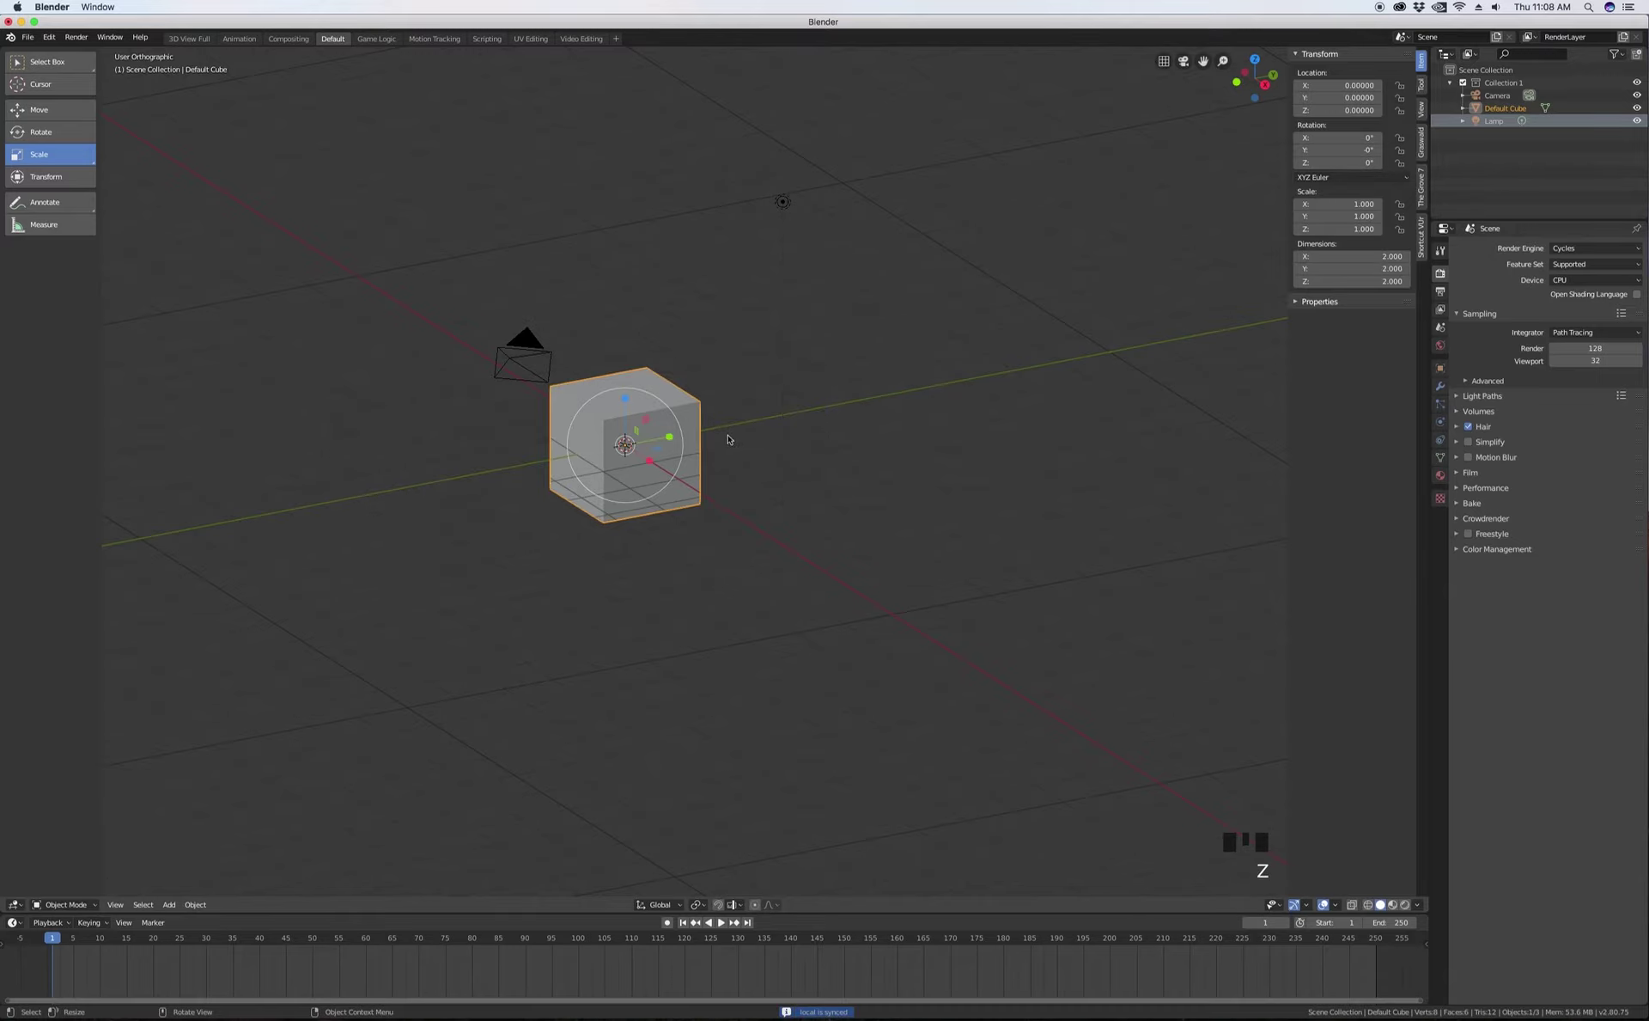
# - Try scaling the cube freely, and along the global X axis to a scale of about 3.159, cancelling each attempt
pyautogui.moveTo(660, 431); pyautogui.dragTo(885, 486)
pyautogui.rightClick(660, 441)
pyautogui.rightClick(895, 490)
pyautogui.press('s')
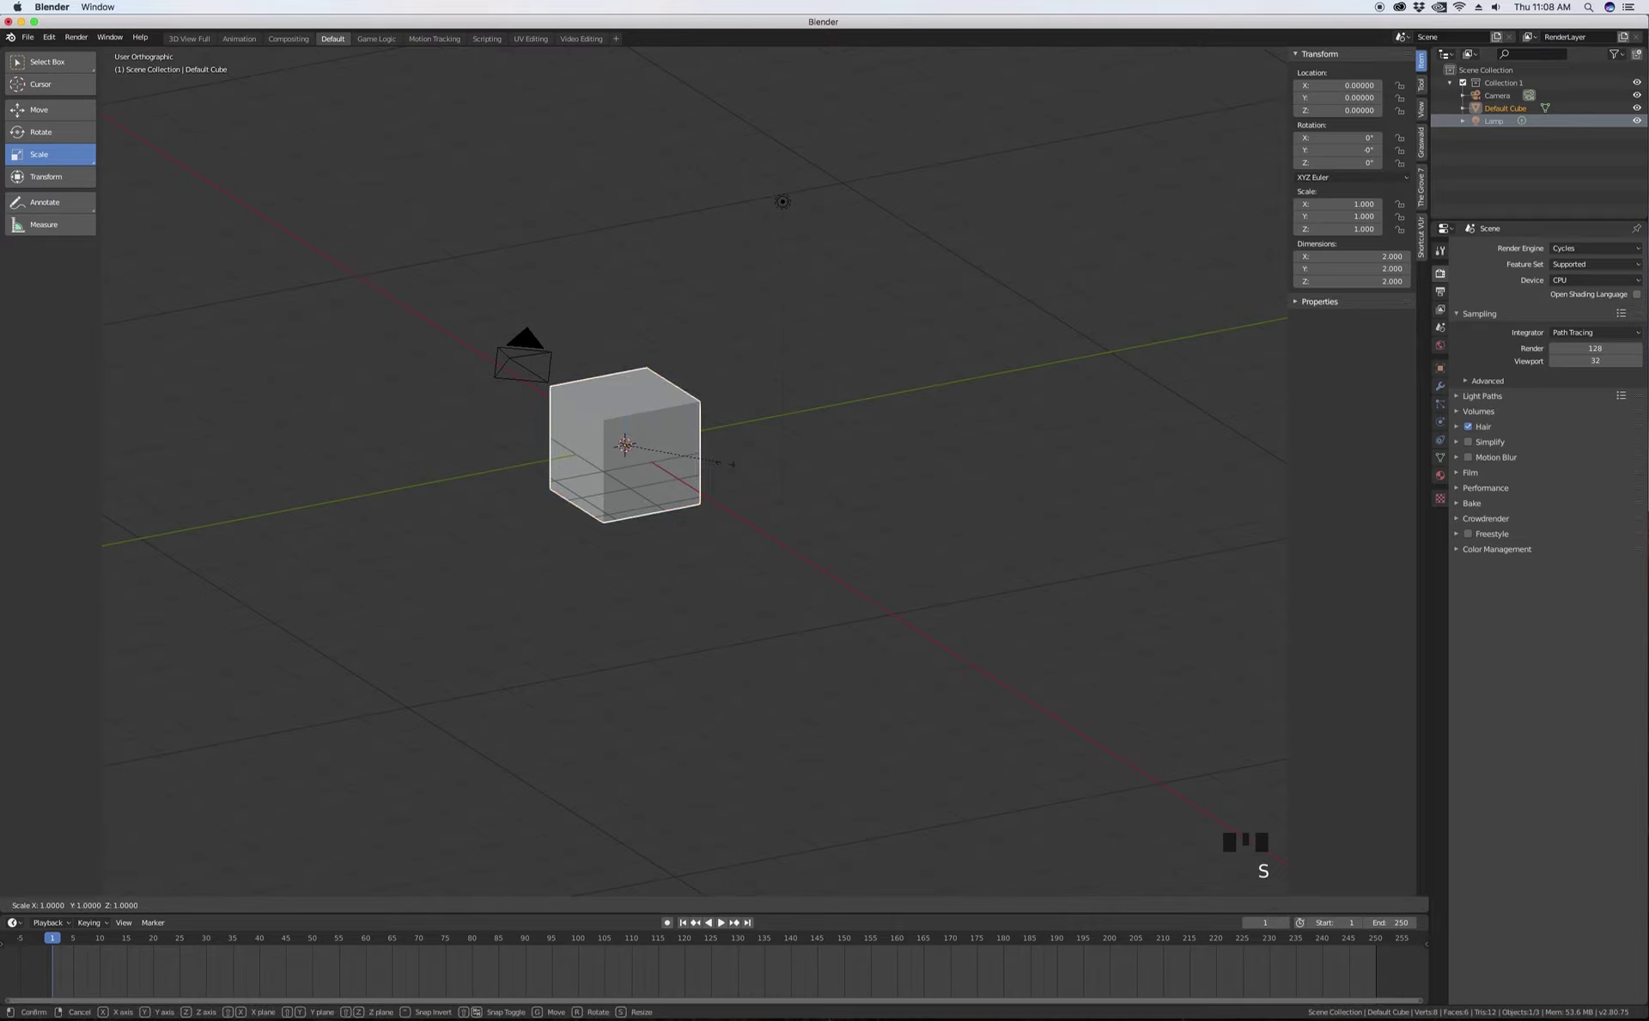
pyautogui.press('x')
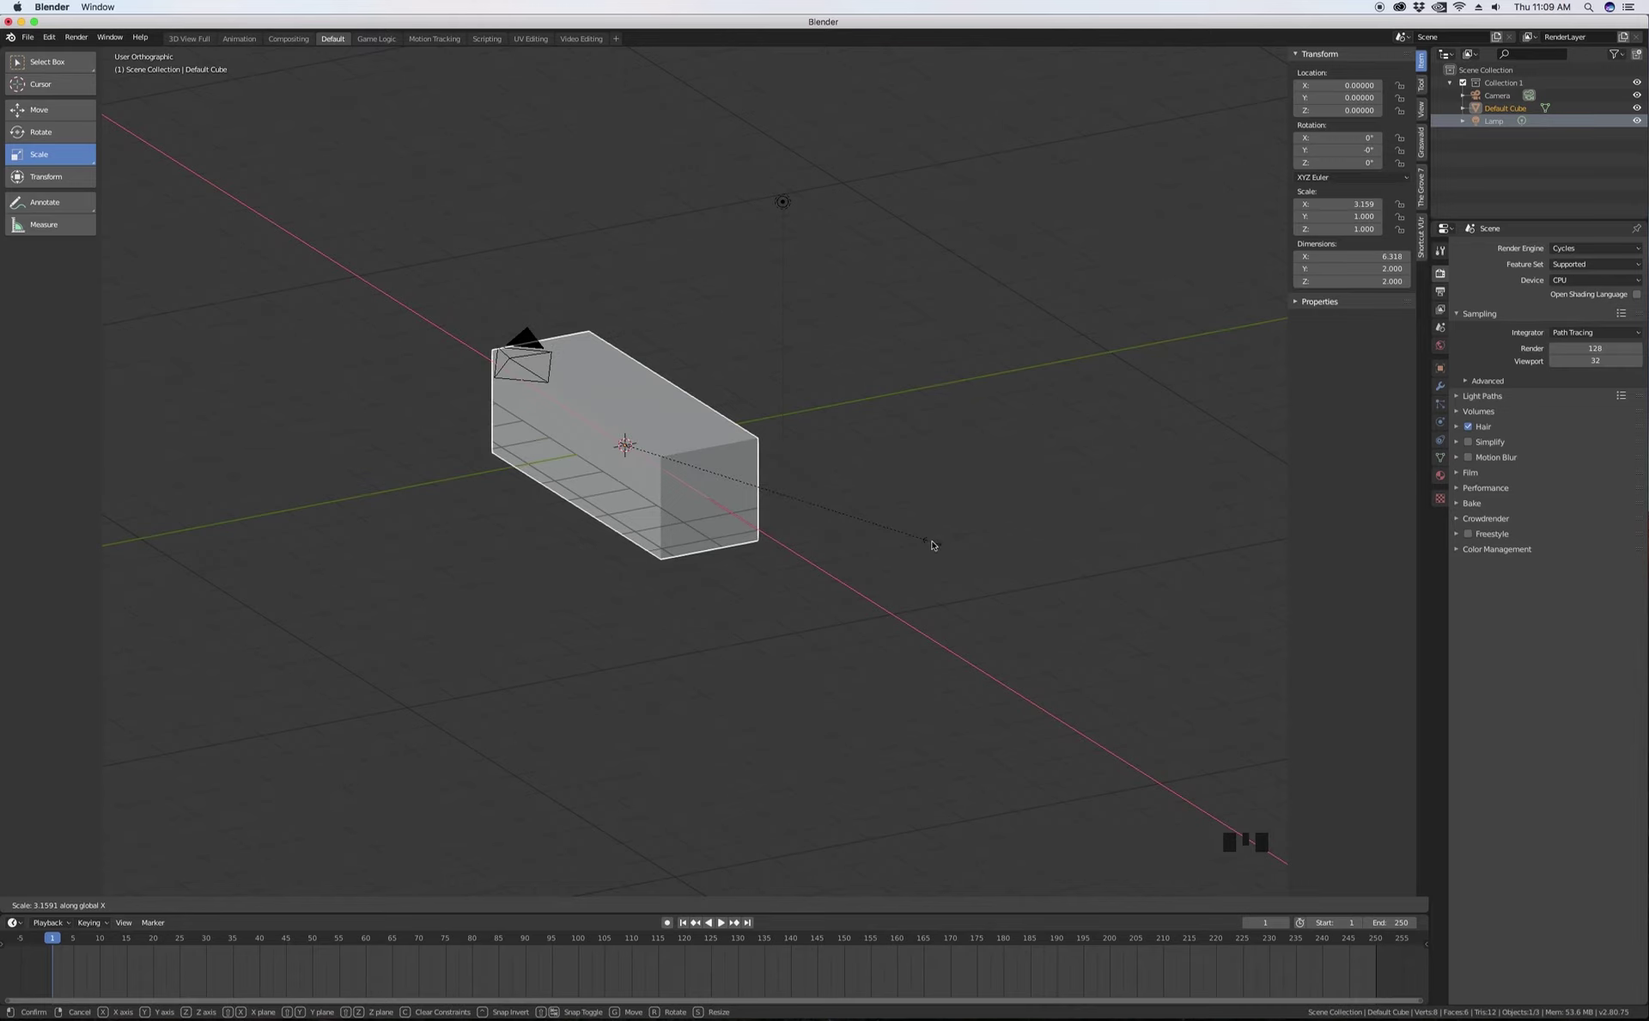
pyautogui.press('Escape')
# - Scale the cube by exactly 2 along the X axis twice in a row, and undo both scalings
pyautogui.moveTo(900, 546); pyautogui.dragTo(643, 449, button='middle')
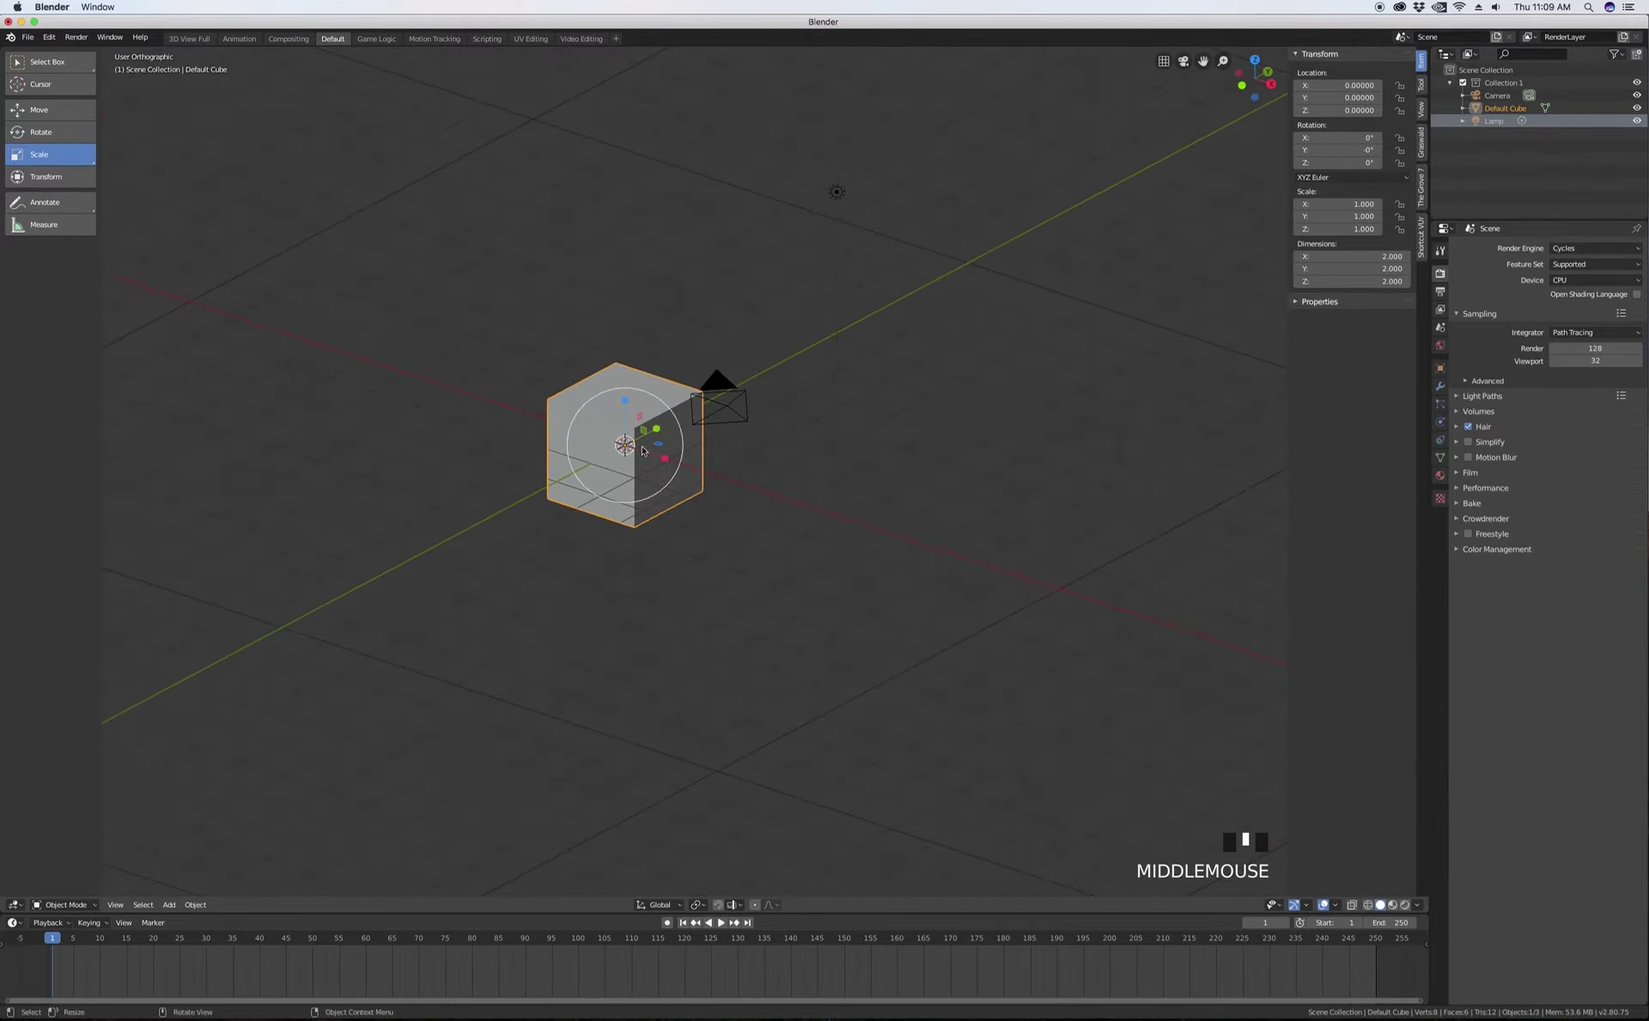
pyautogui.write('s')
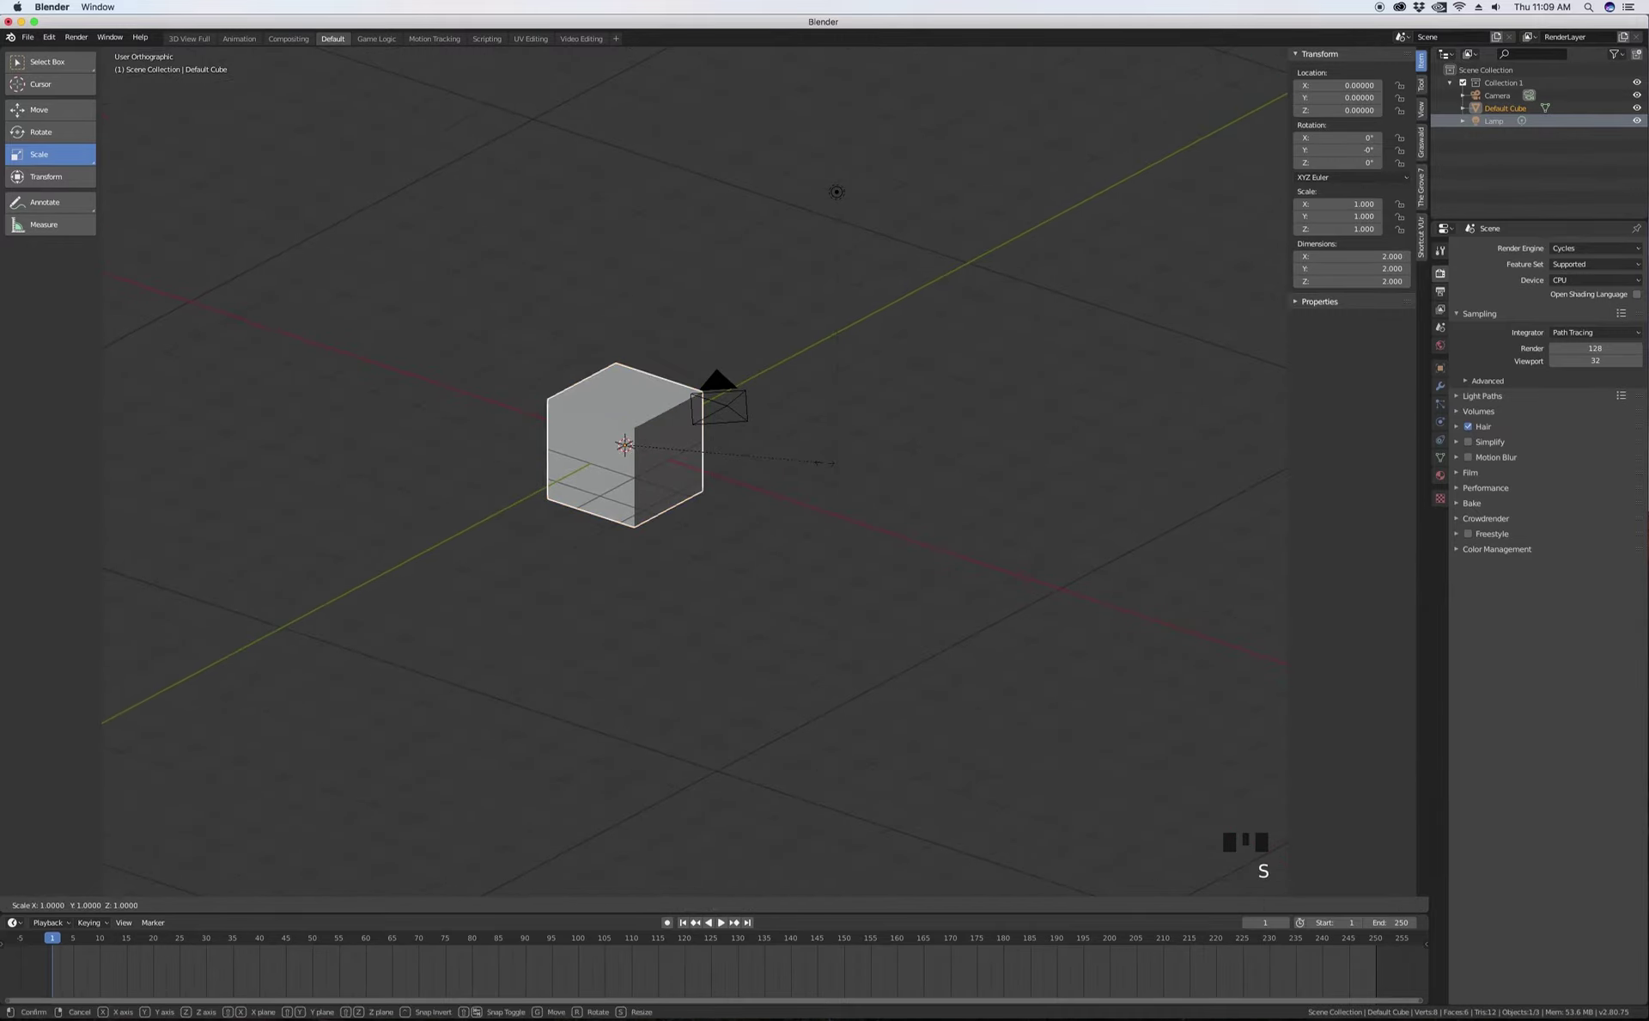
pyautogui.write('x2')
pyautogui.press('Return')
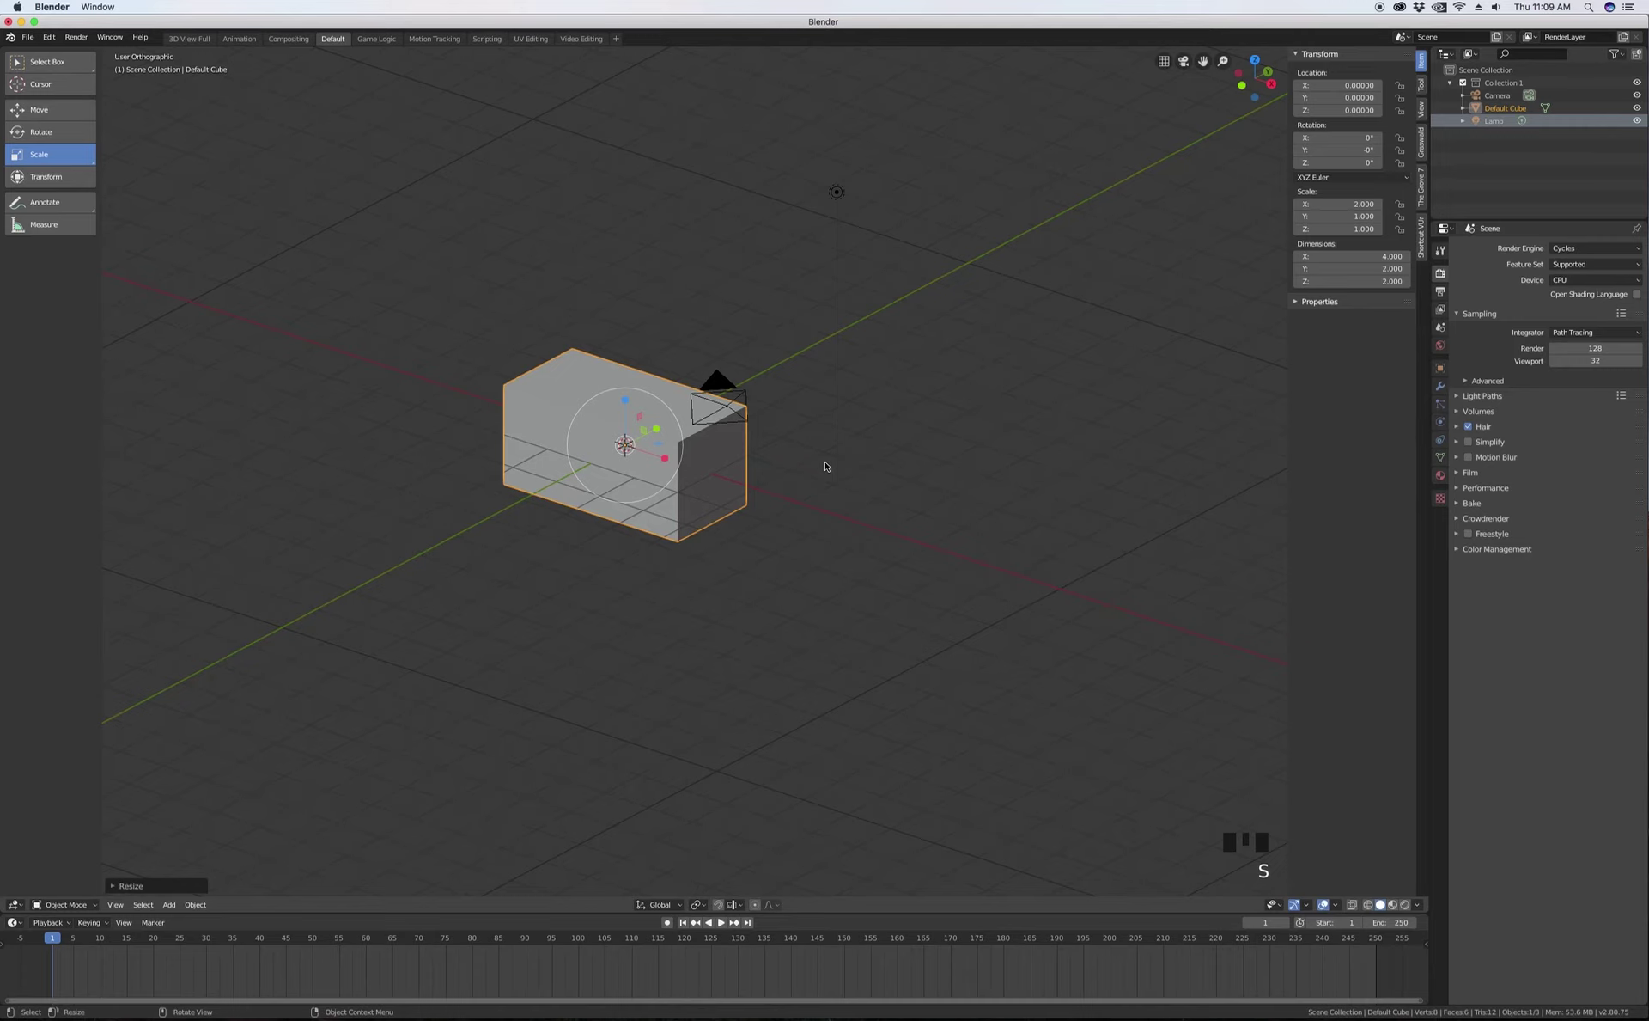
pyautogui.write('sx2')
pyautogui.press('Return')
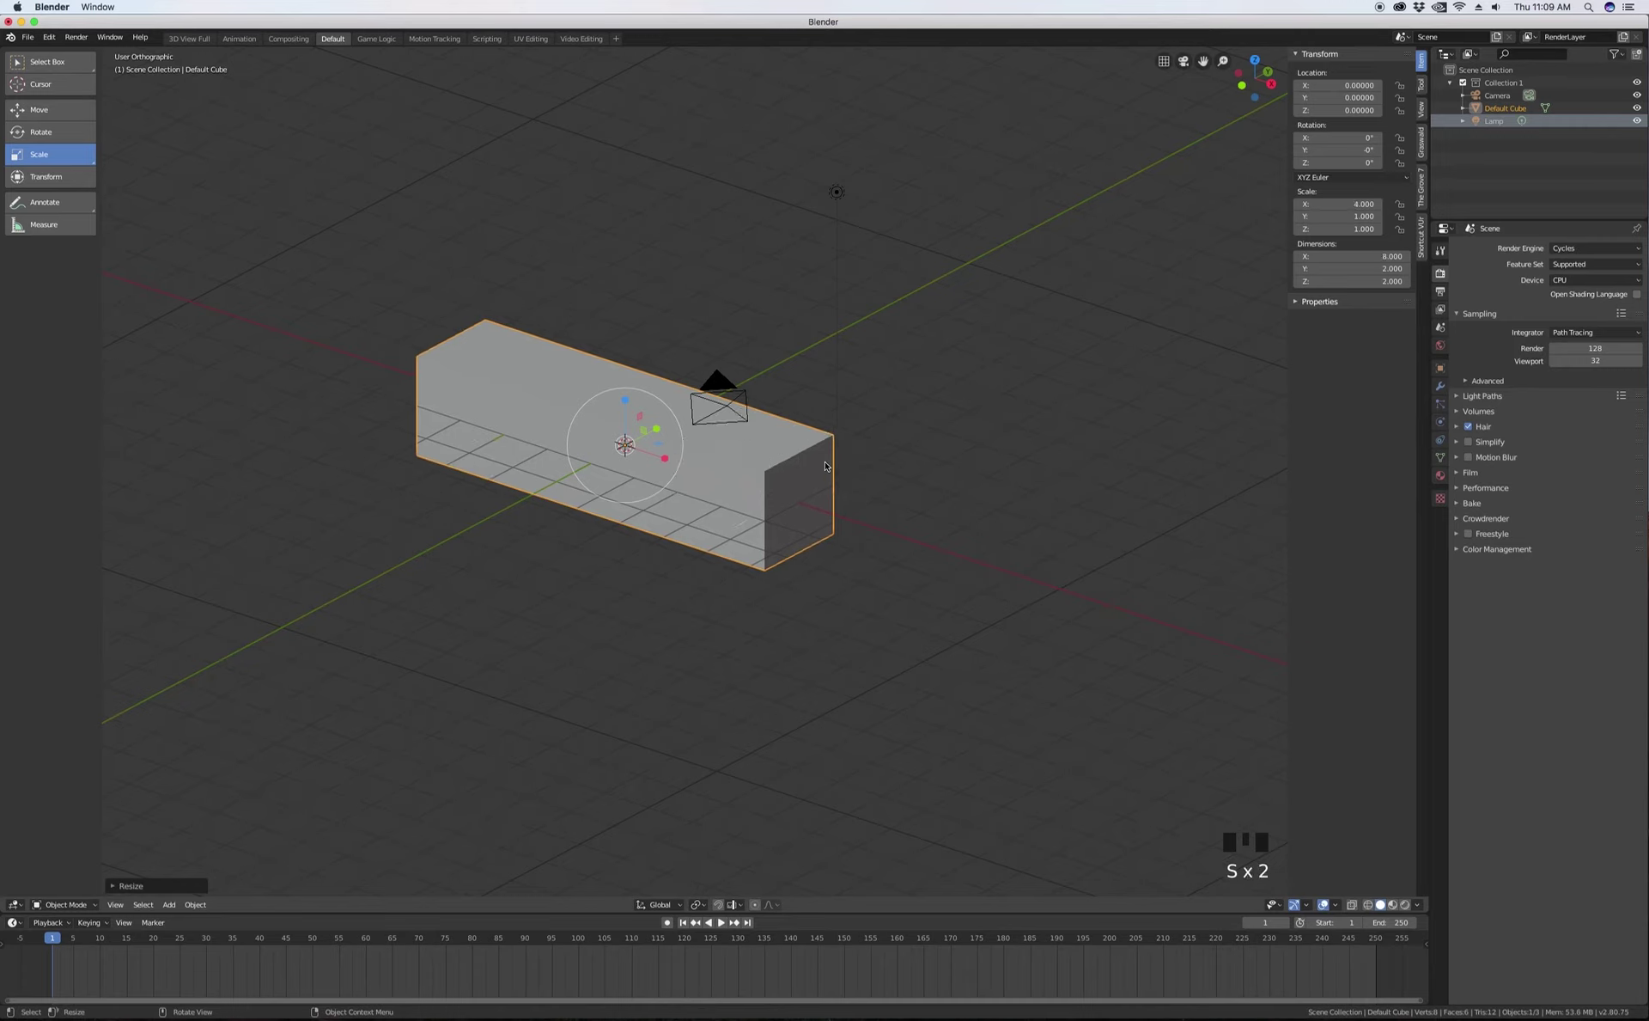
pyautogui.press('super+z')
pyautogui.press('super+z')
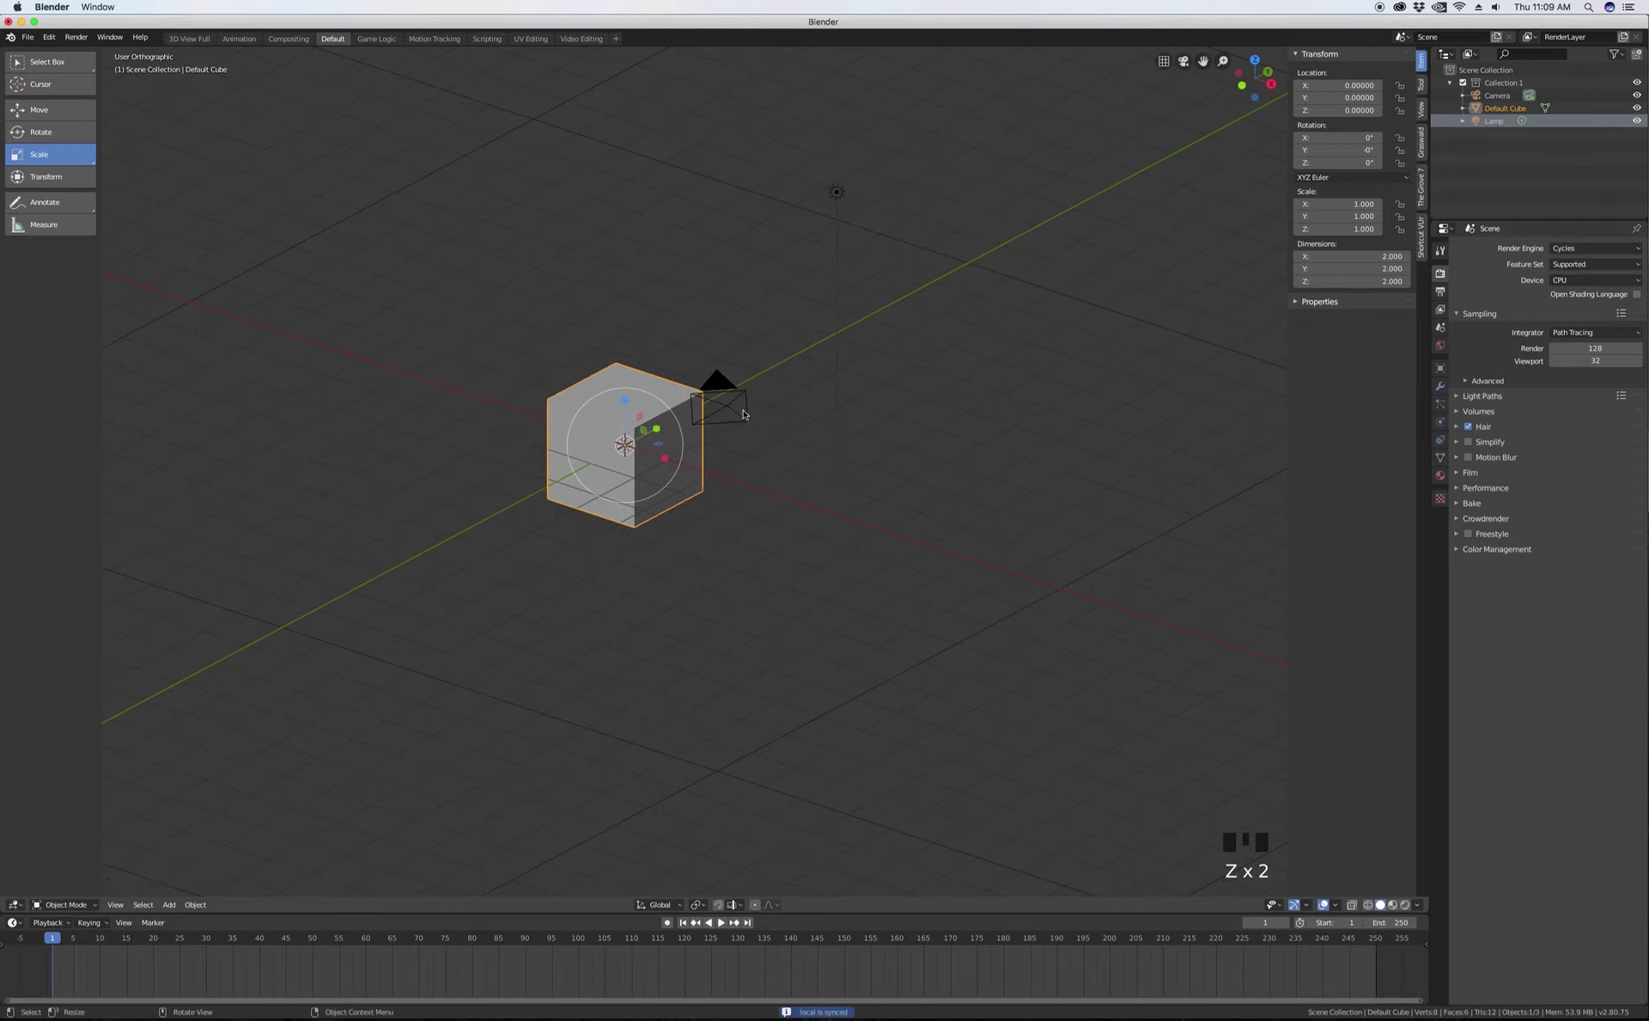
pyautogui.moveTo(787, 421); pyautogui.dragTo(747, 423, button='middle')
pyautogui.moveTo(785, 418); pyautogui.dragTo(608, 431, button='middle')
pyautogui.scroll(4, 607, 431)
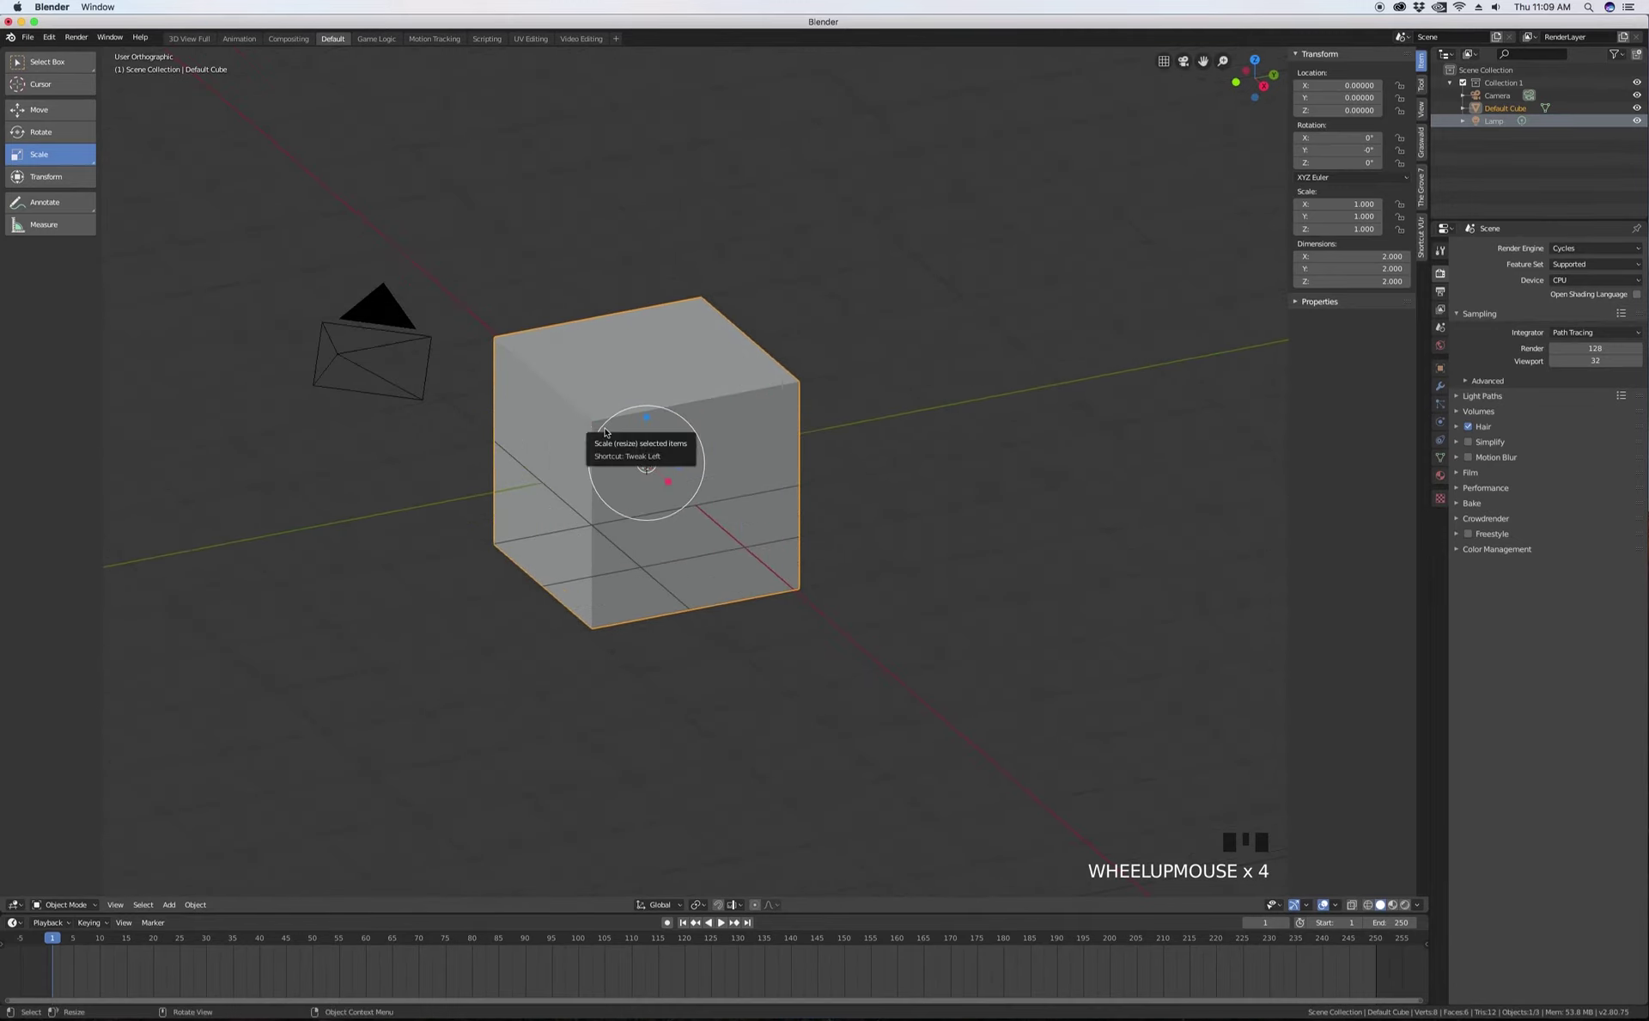
pyautogui.scroll(-2, 838, 447)
pyautogui.scroll(1, 829, 450)
pyautogui.scroll(1, 830, 450)
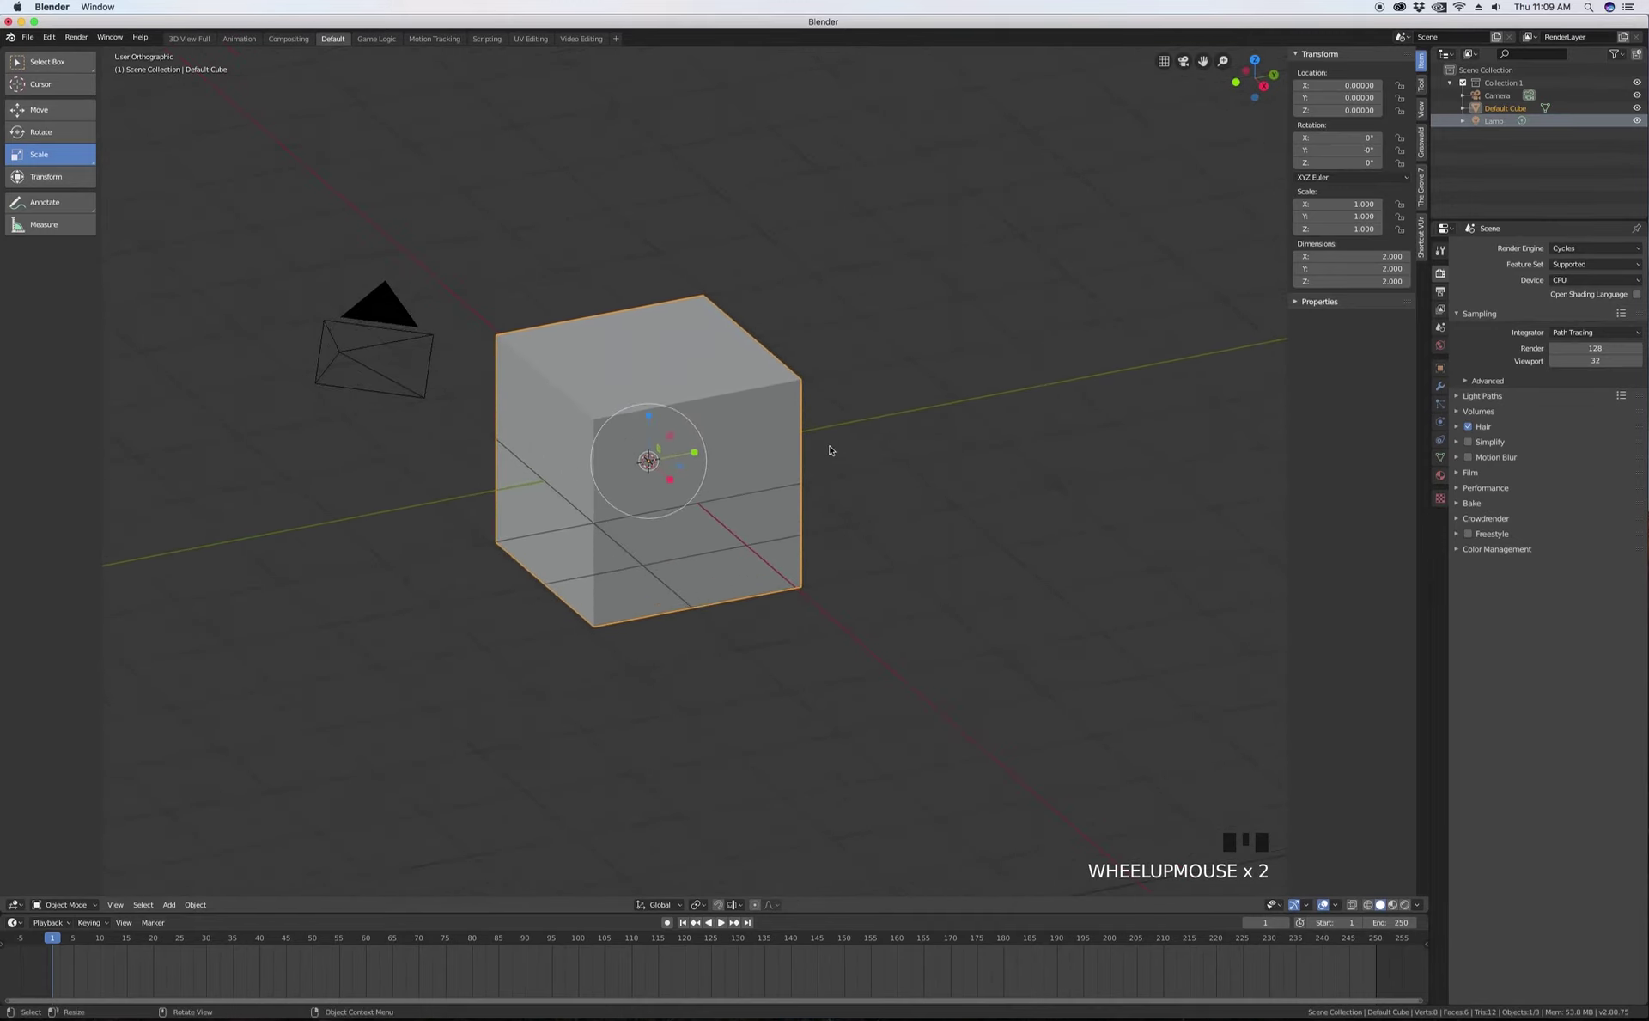
pyautogui.scroll(-2, 830, 449)
pyautogui.moveTo(830, 449)
pyautogui.mouseDown(button='middle')
pyautogui.moveTo(850, 436)
pyautogui.moveTo(799, 434)
pyautogui.moveTo(821, 442)
pyautogui.mouseUp(button='middle')
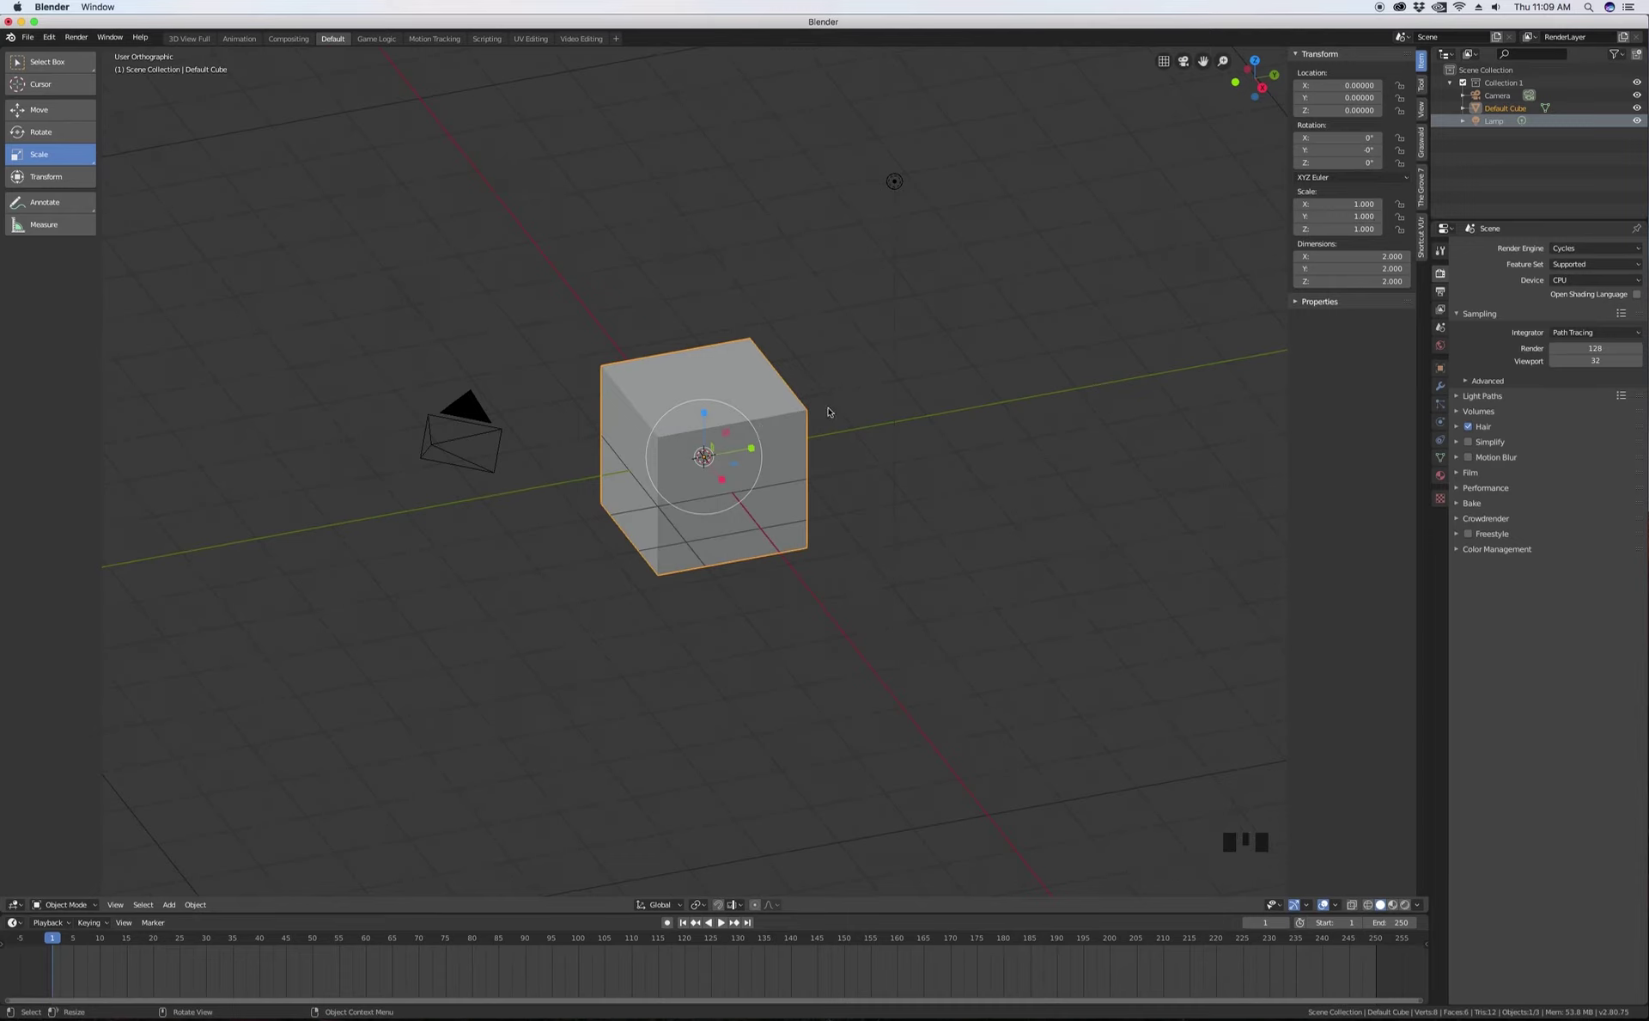
# - Flatten the cube by scaling it to exactly 0 along the X axis
pyautogui.moveTo(827, 414); pyautogui.dragTo(729, 434, button='middle')
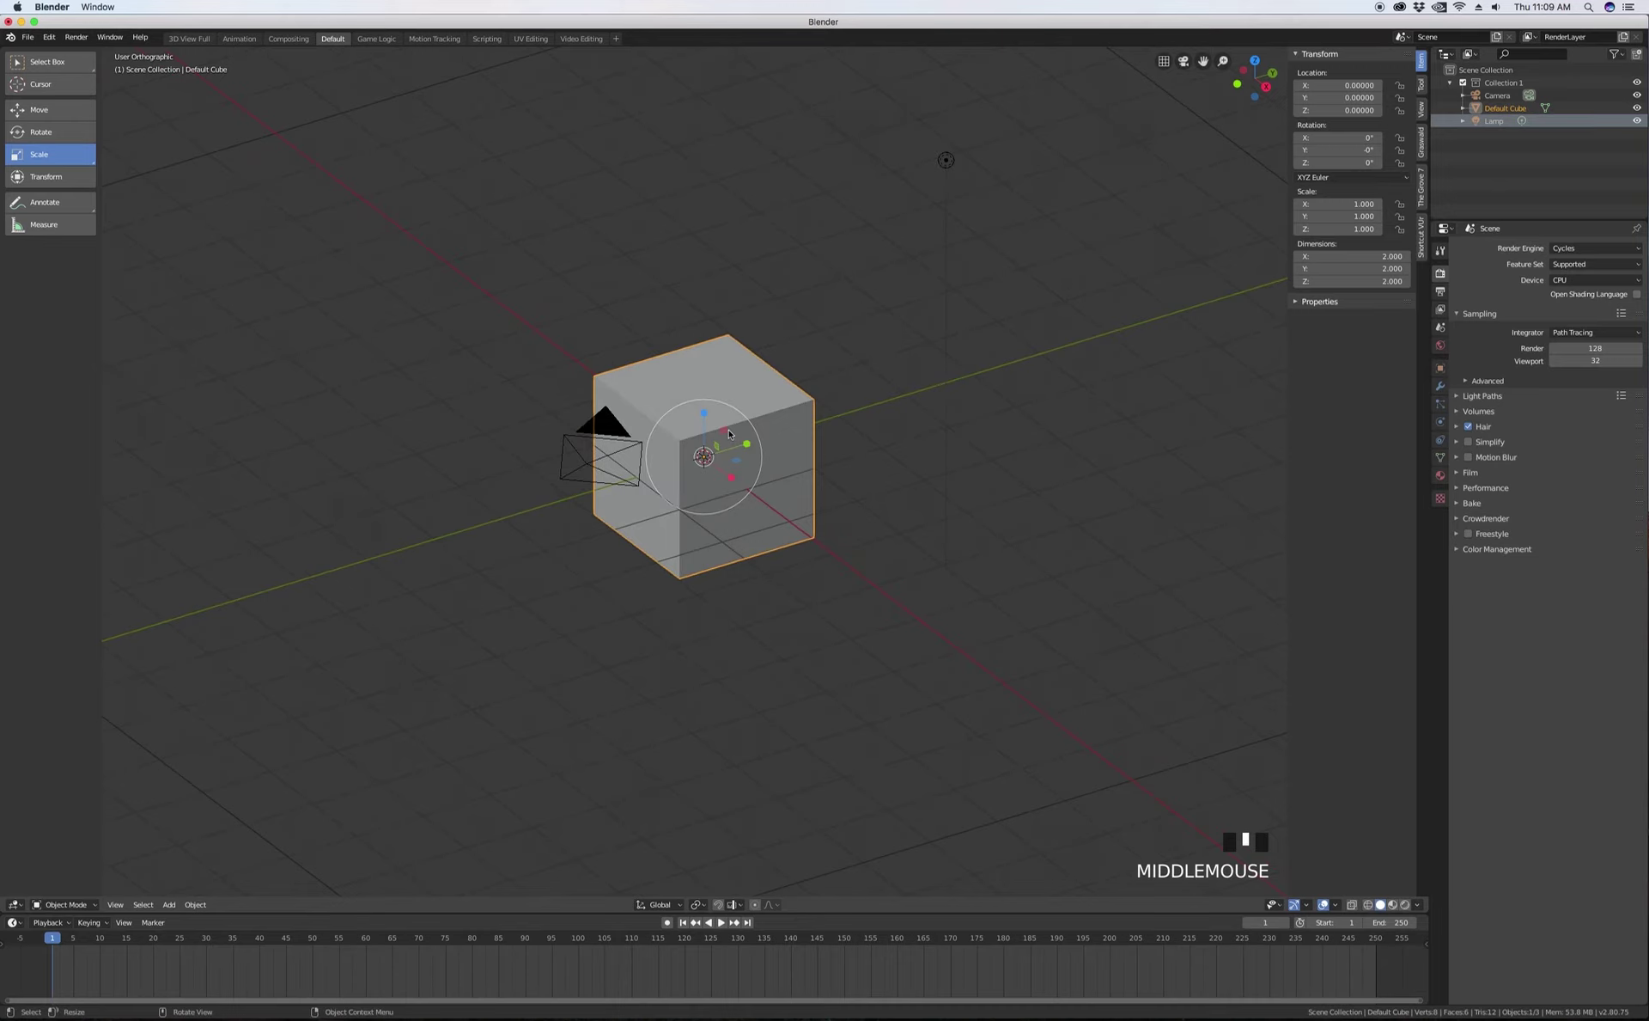
pyautogui.press('s')
pyautogui.press('x')
pyautogui.press('0')
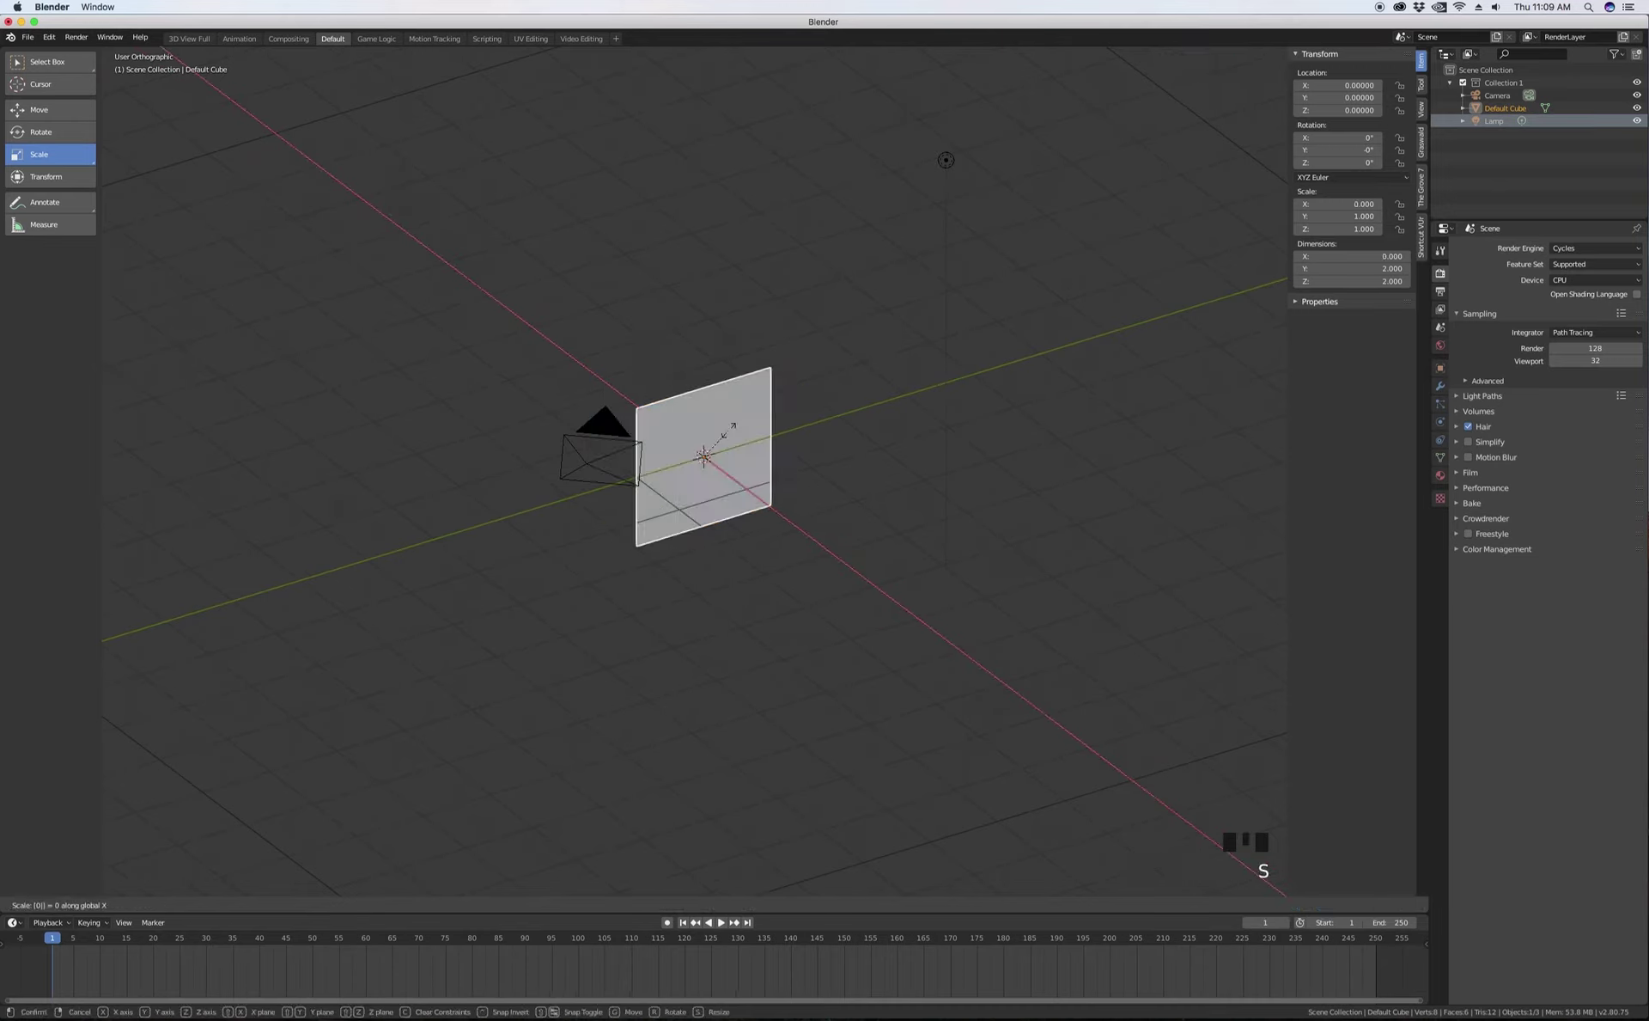
pyautogui.press('Return')
# - Examine the flattened cube's thickness up close from several angles, and undo the flattening
pyautogui.moveTo(730, 433); pyautogui.dragTo(674, 411, button='middle')
pyautogui.scroll(15, 673, 411)
pyautogui.moveTo(666, 338); pyautogui.dragTo(630, 408, button='middle')
pyautogui.scroll(-11, 630, 409)
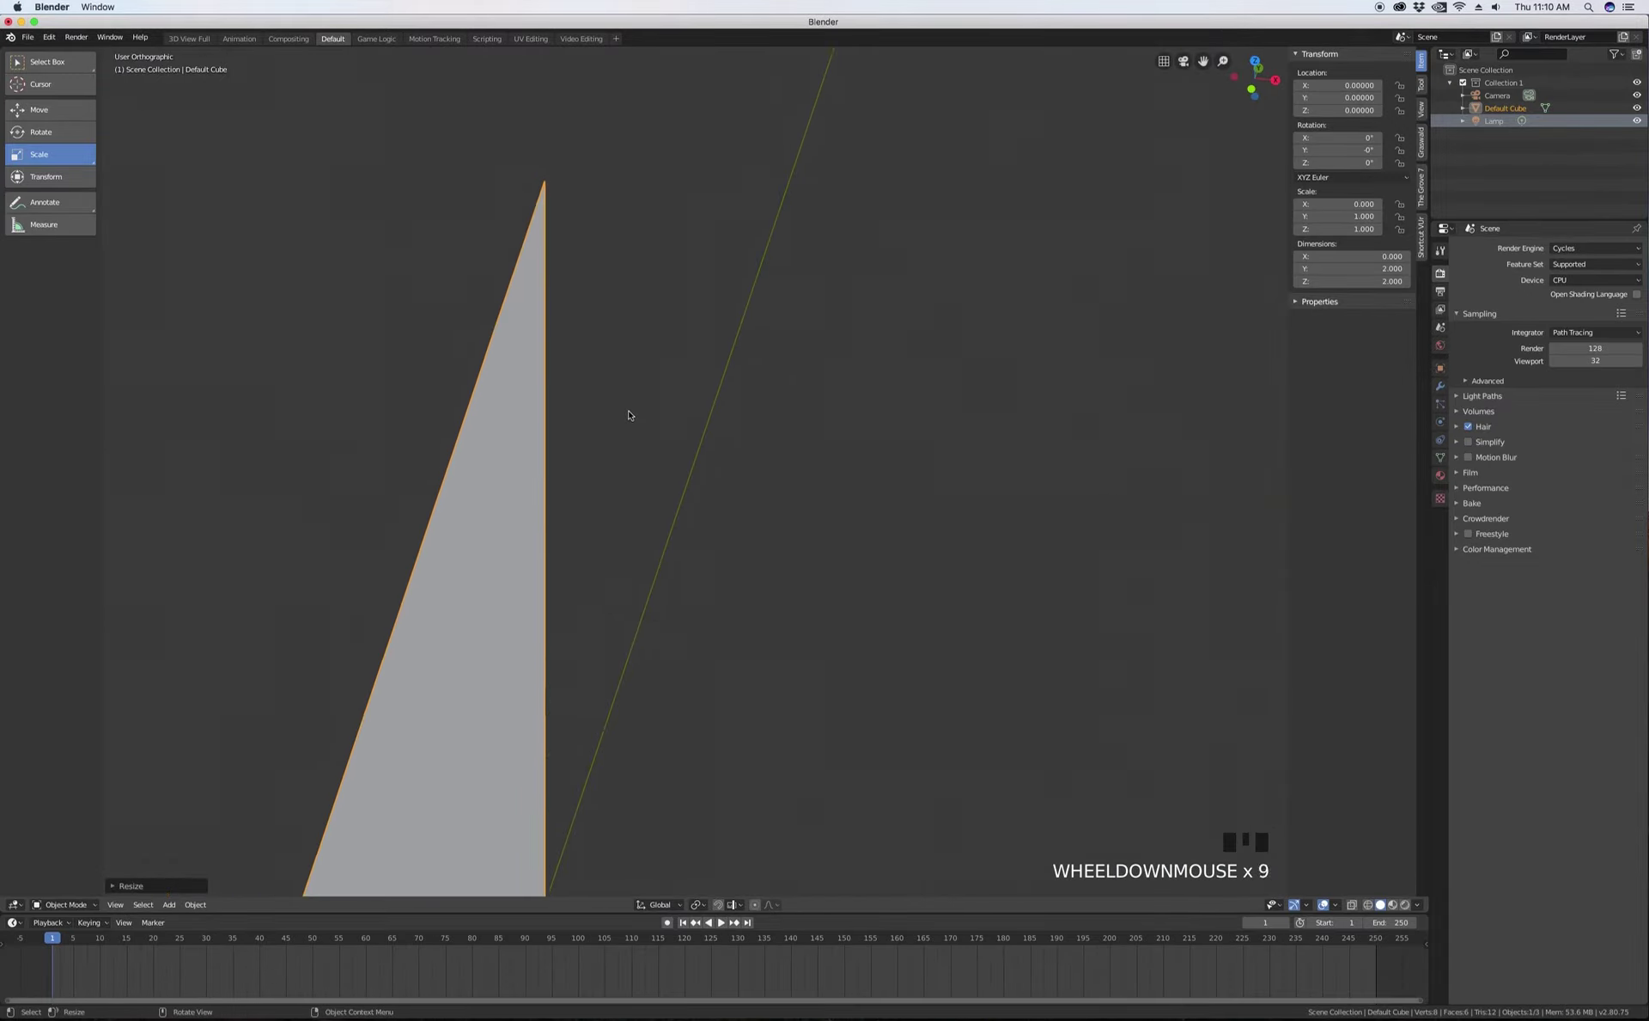
pyautogui.scroll(-4, 613, 415)
pyautogui.moveTo(640, 417); pyautogui.dragTo(1224, 265, button='middle')
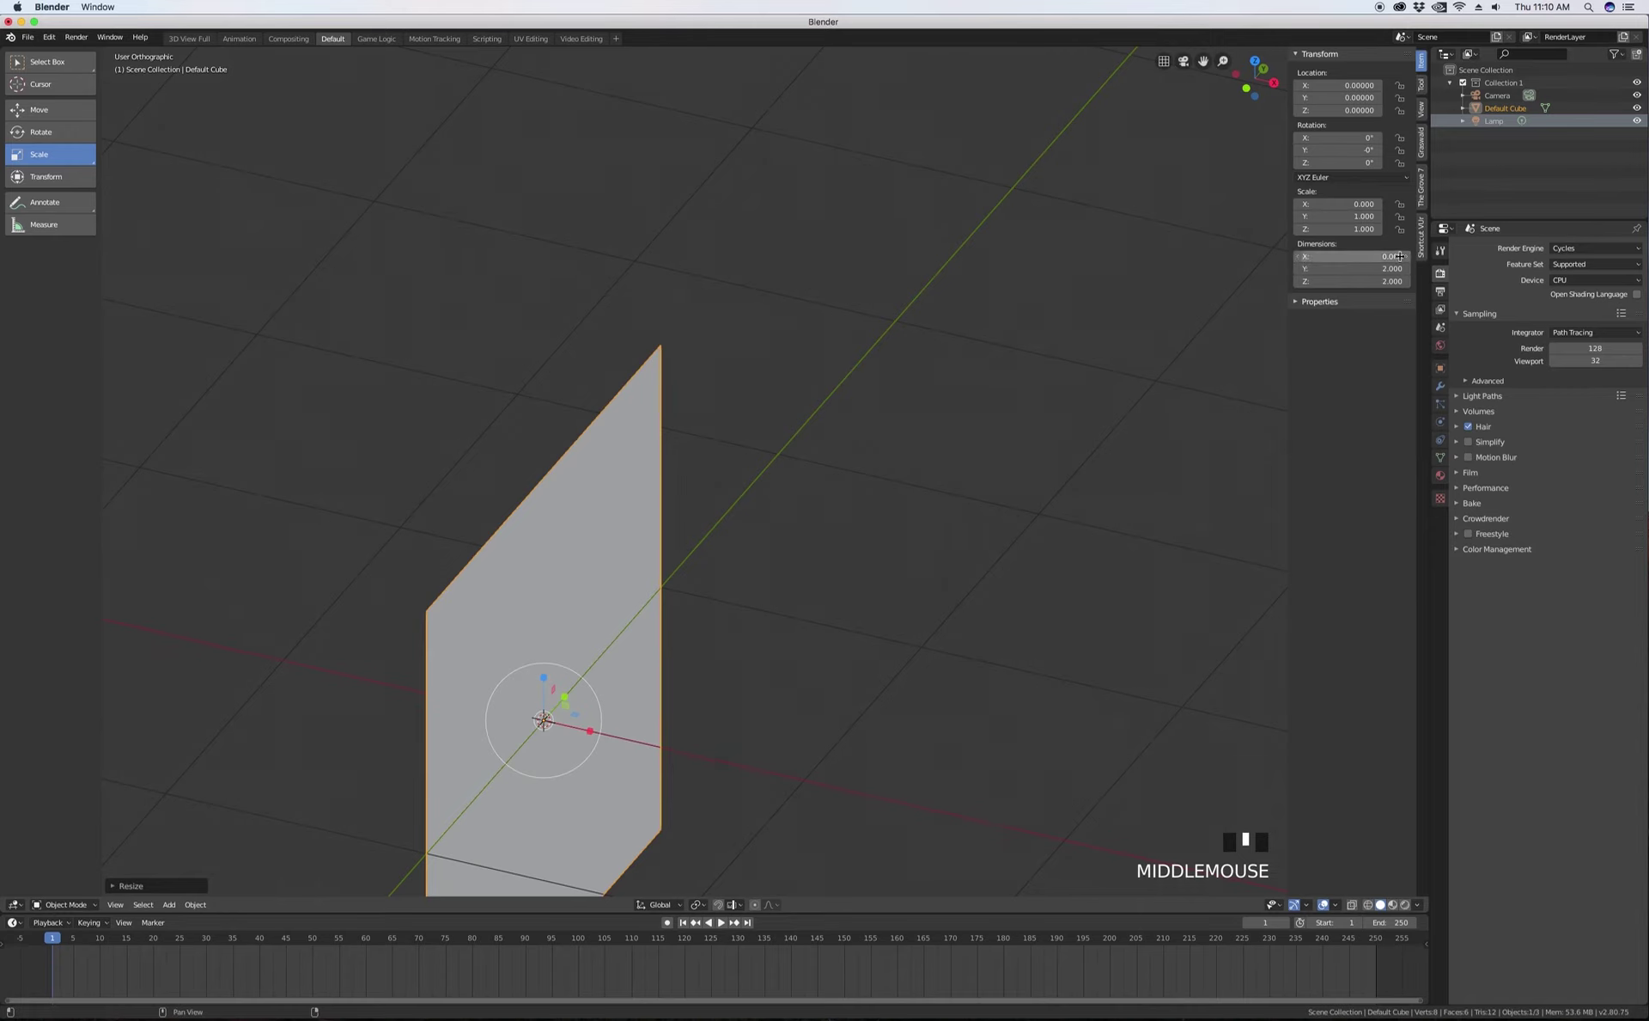
pyautogui.scroll(-4, 762, 295)
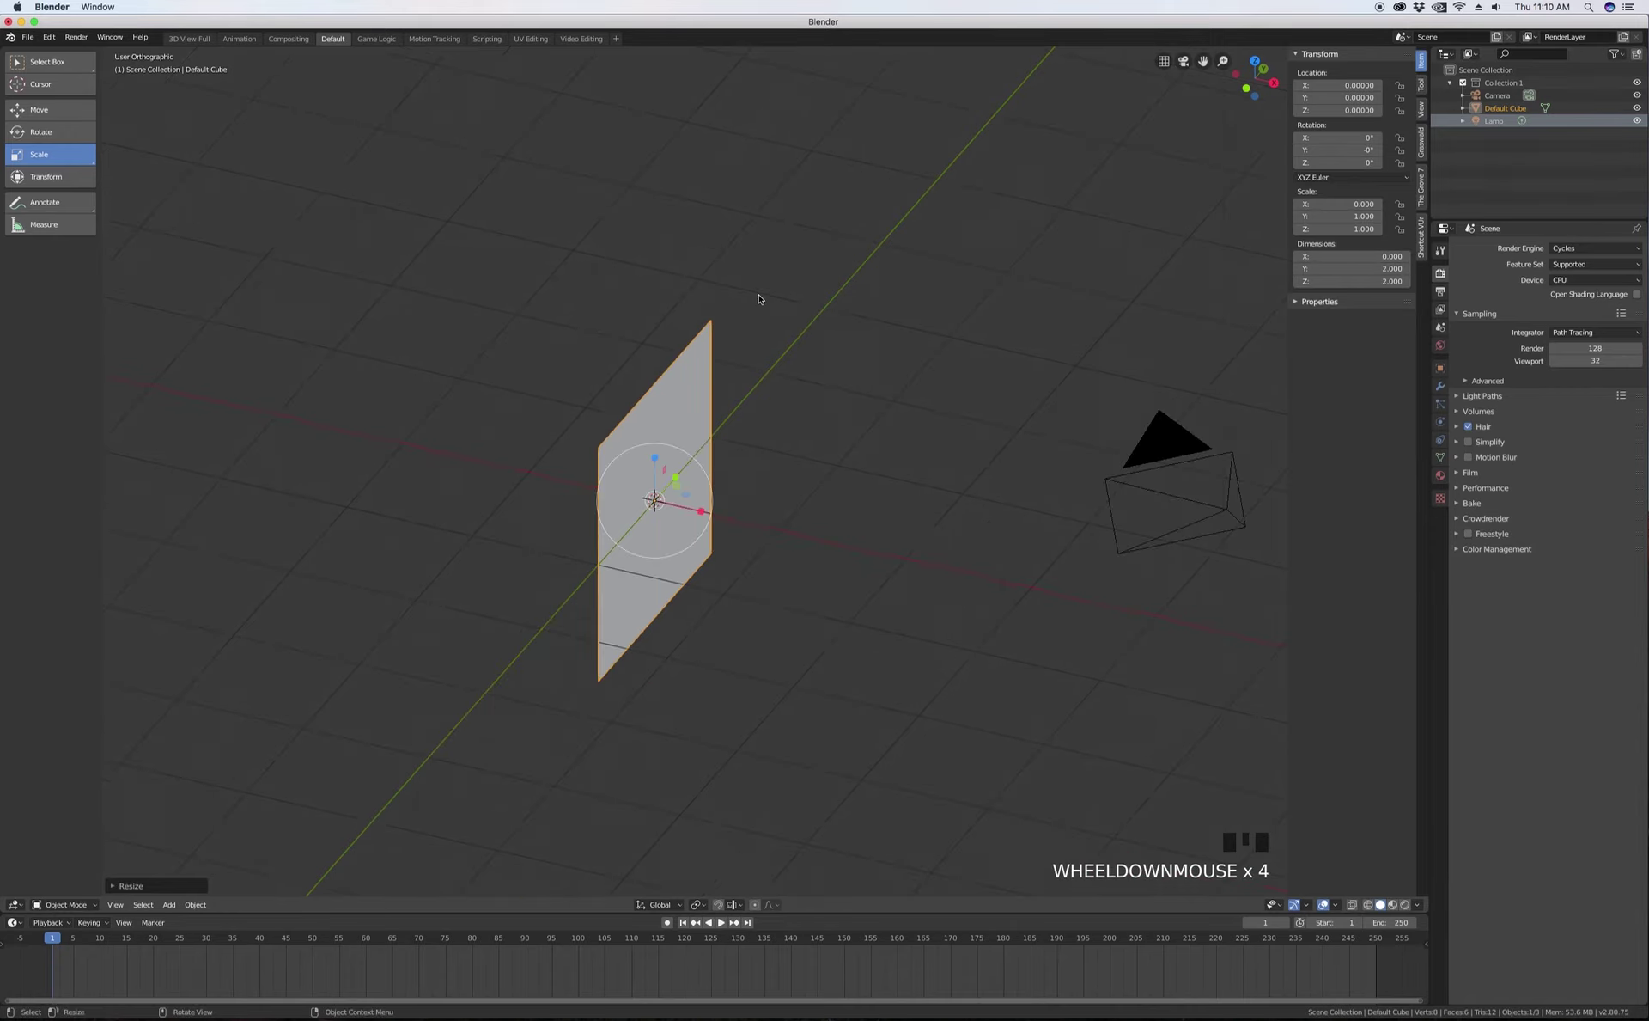
pyautogui.hotkey('ctrl', 'z')
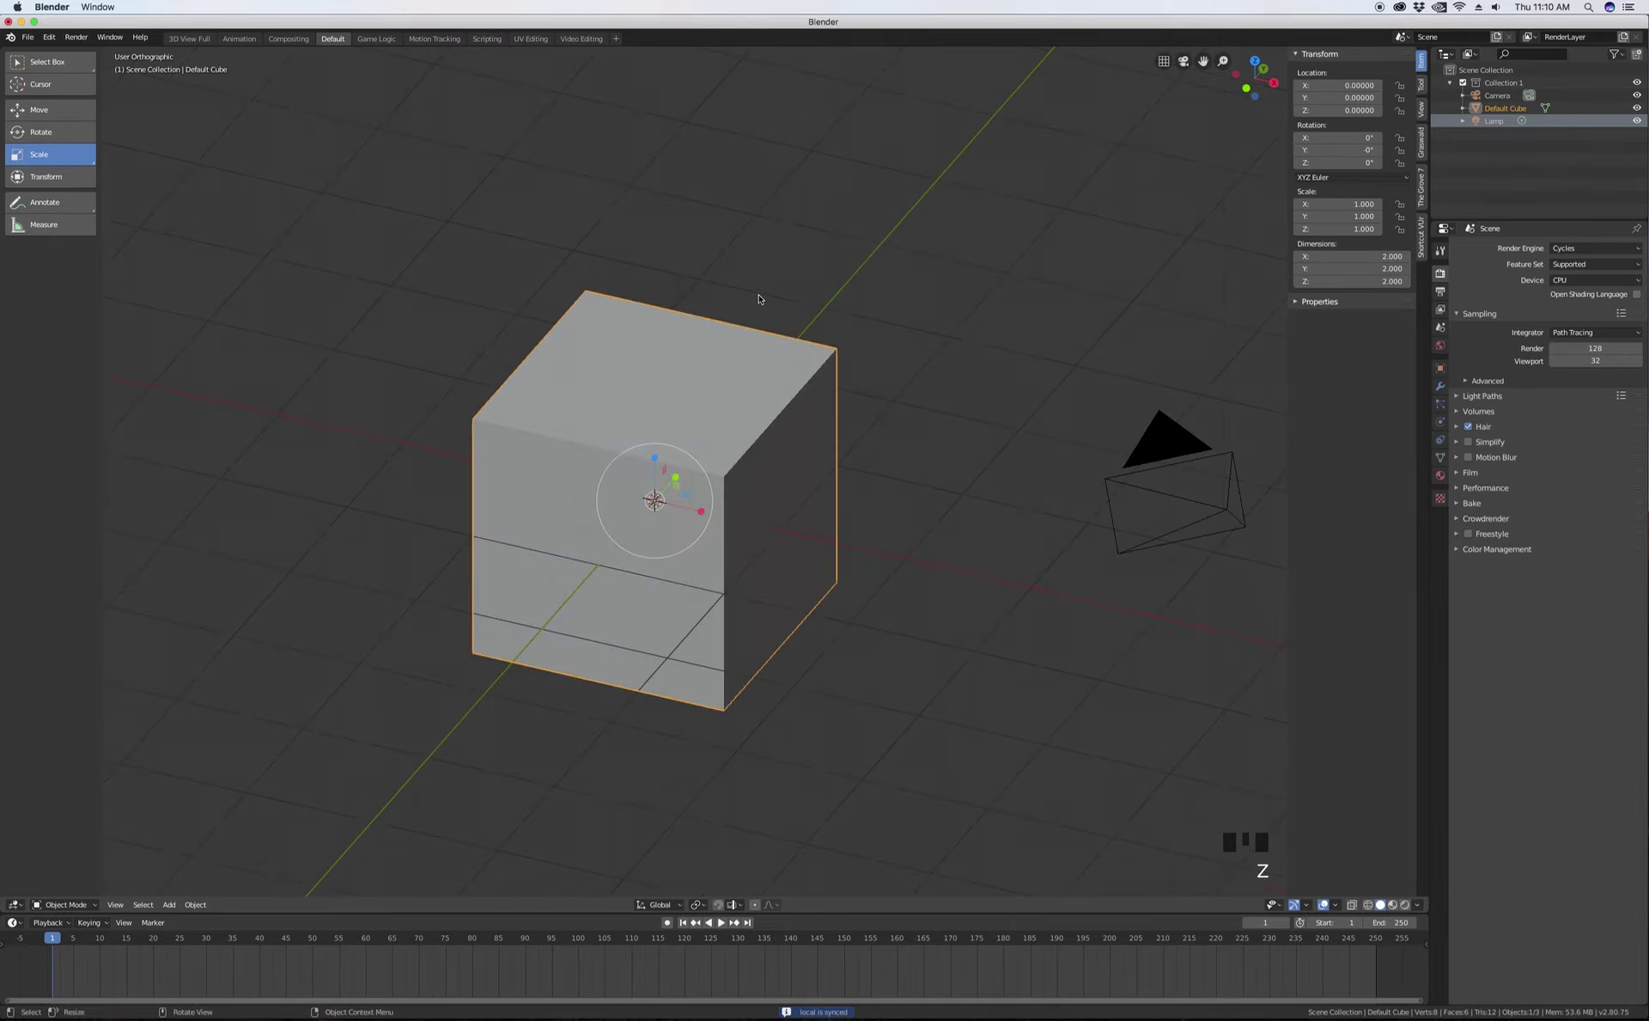
pyautogui.moveTo(847, 320); pyautogui.dragTo(840, 415, button='middle')
pyautogui.scroll(-3, 916, 326)
pyautogui.scroll(4, 821, 419)
pyautogui.scroll(-5, 805, 379)
pyautogui.scroll(3, 819, 367)
pyautogui.scroll(-3, 839, 415)
pyautogui.scroll(2, 846, 401)
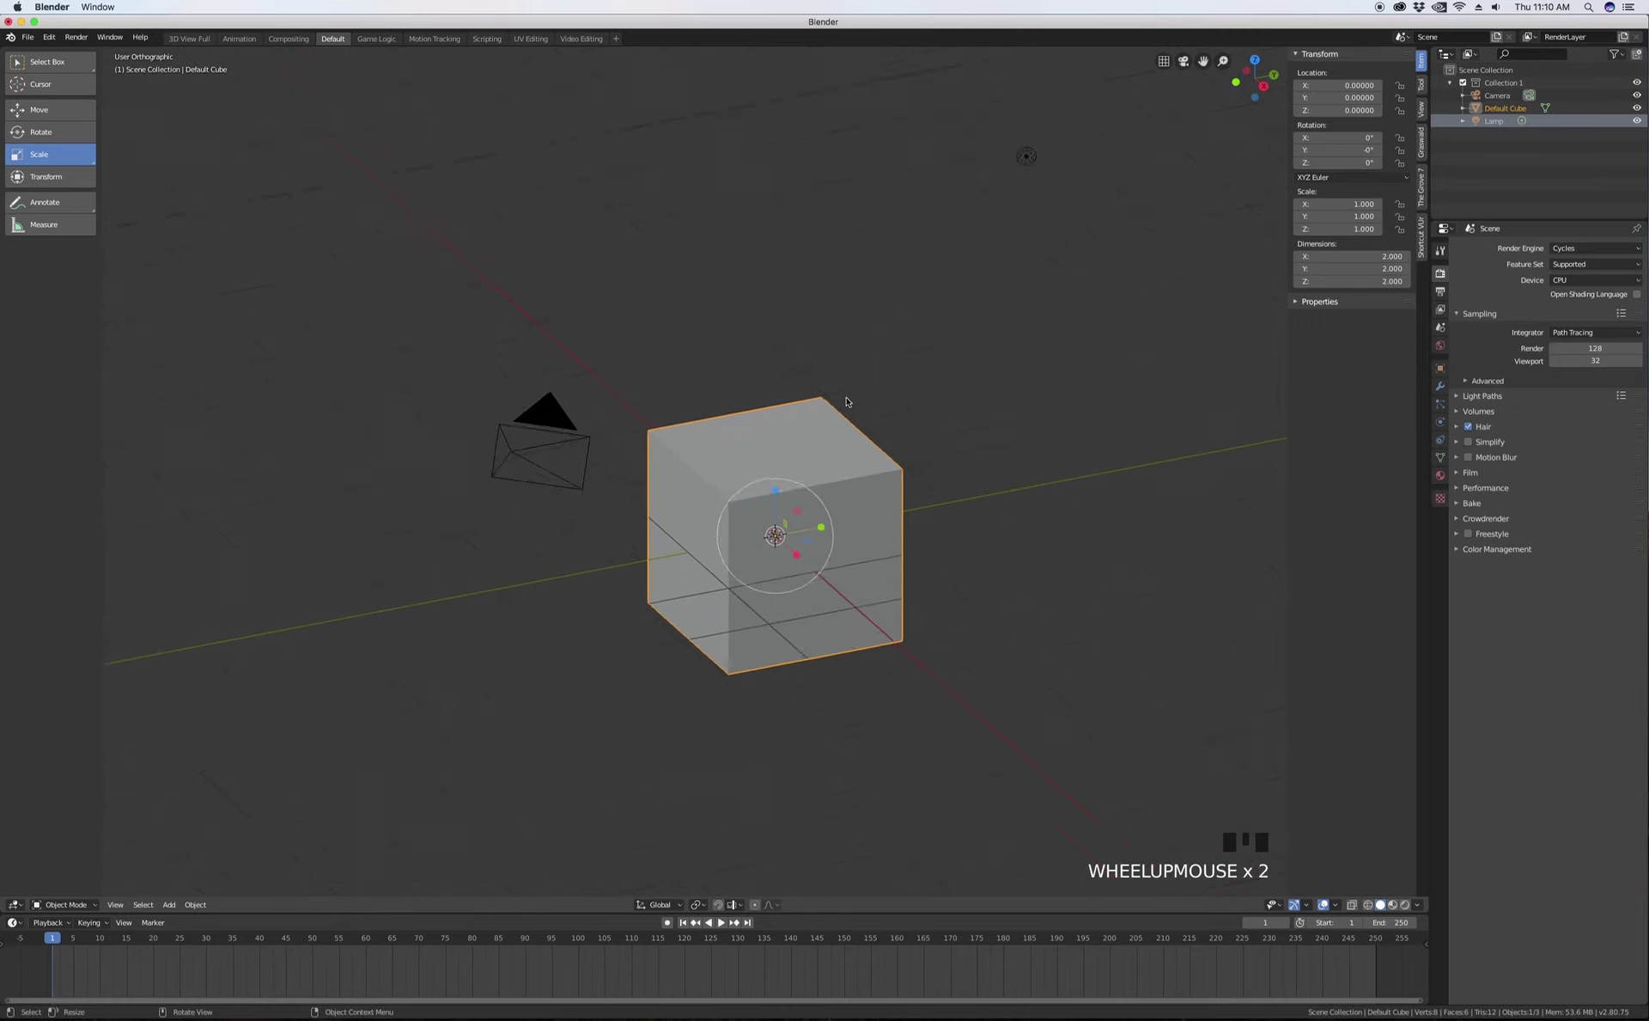
pyautogui.scroll(1, 846, 402)
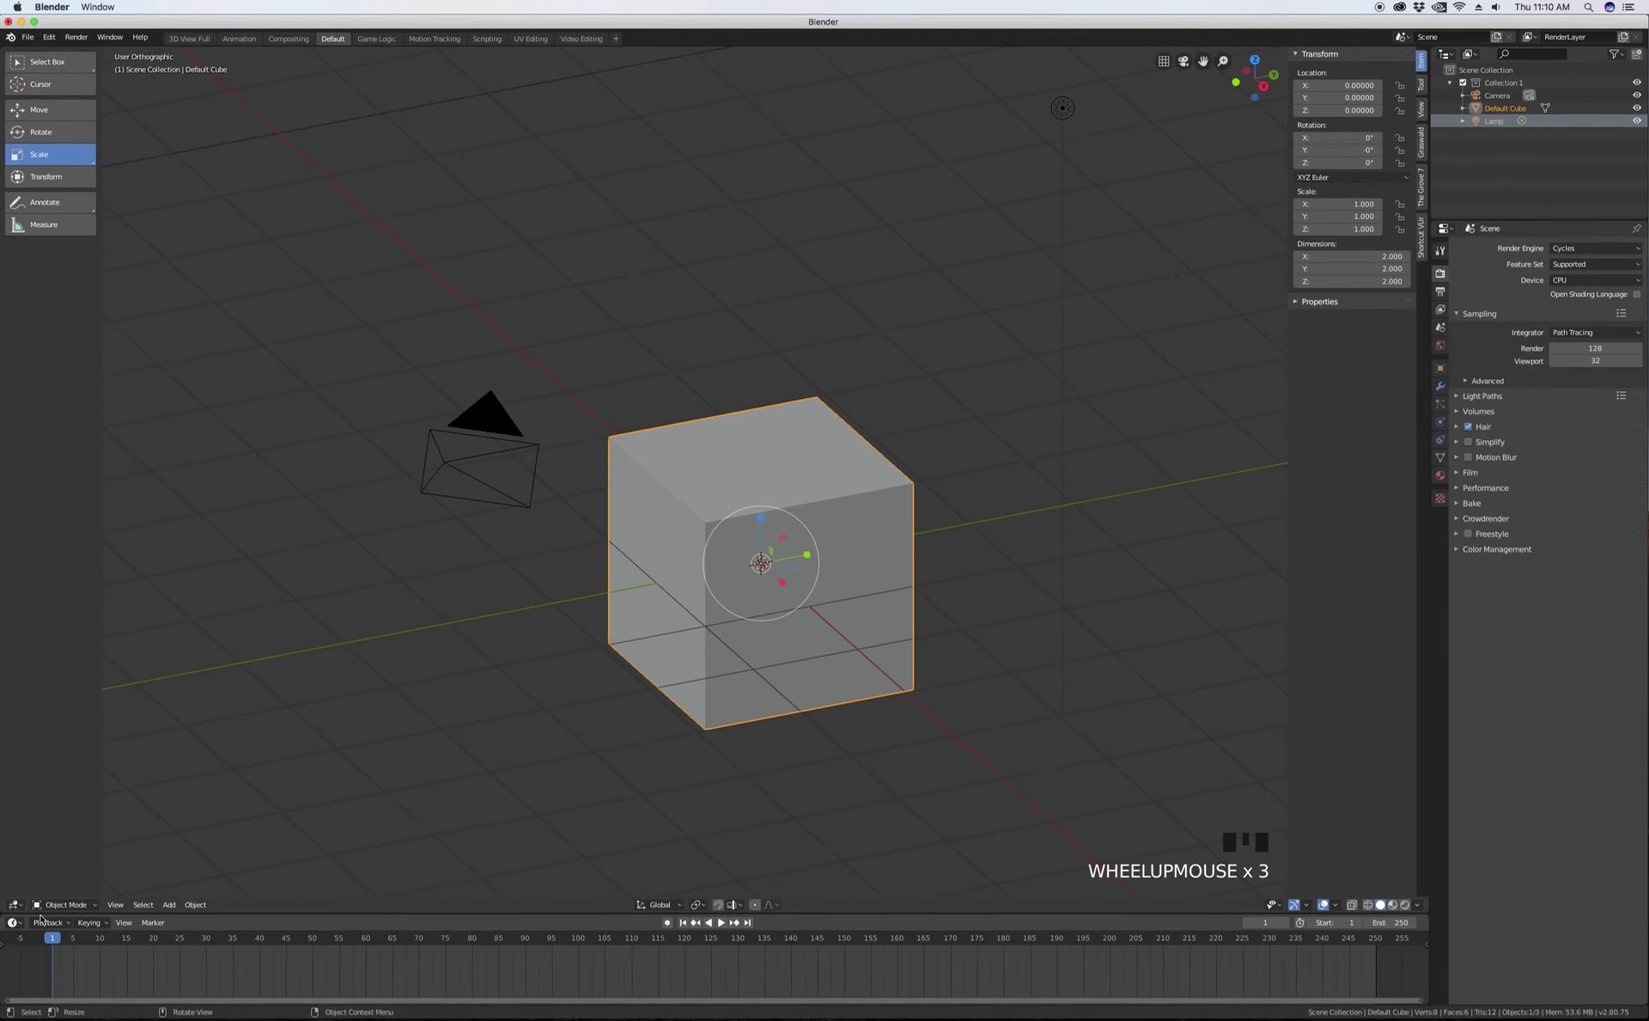
# - Switch the cube from Object Mode to Edit Mode
pyautogui.click(91, 905)
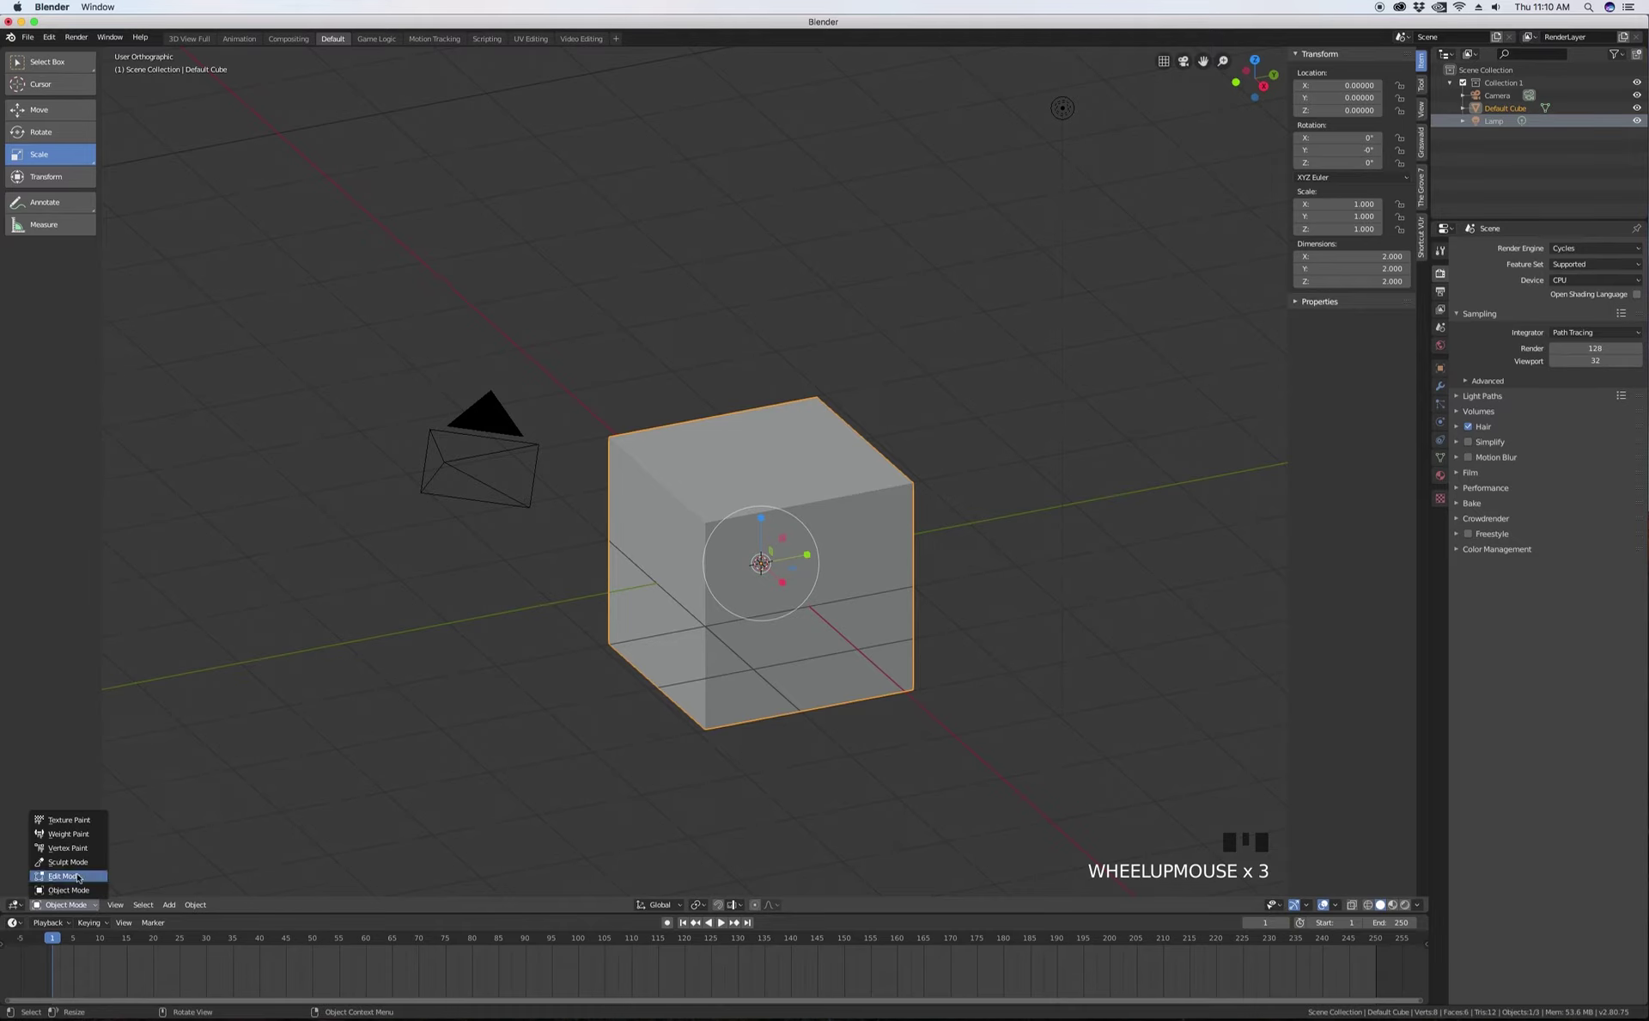
pyautogui.click(64, 876)
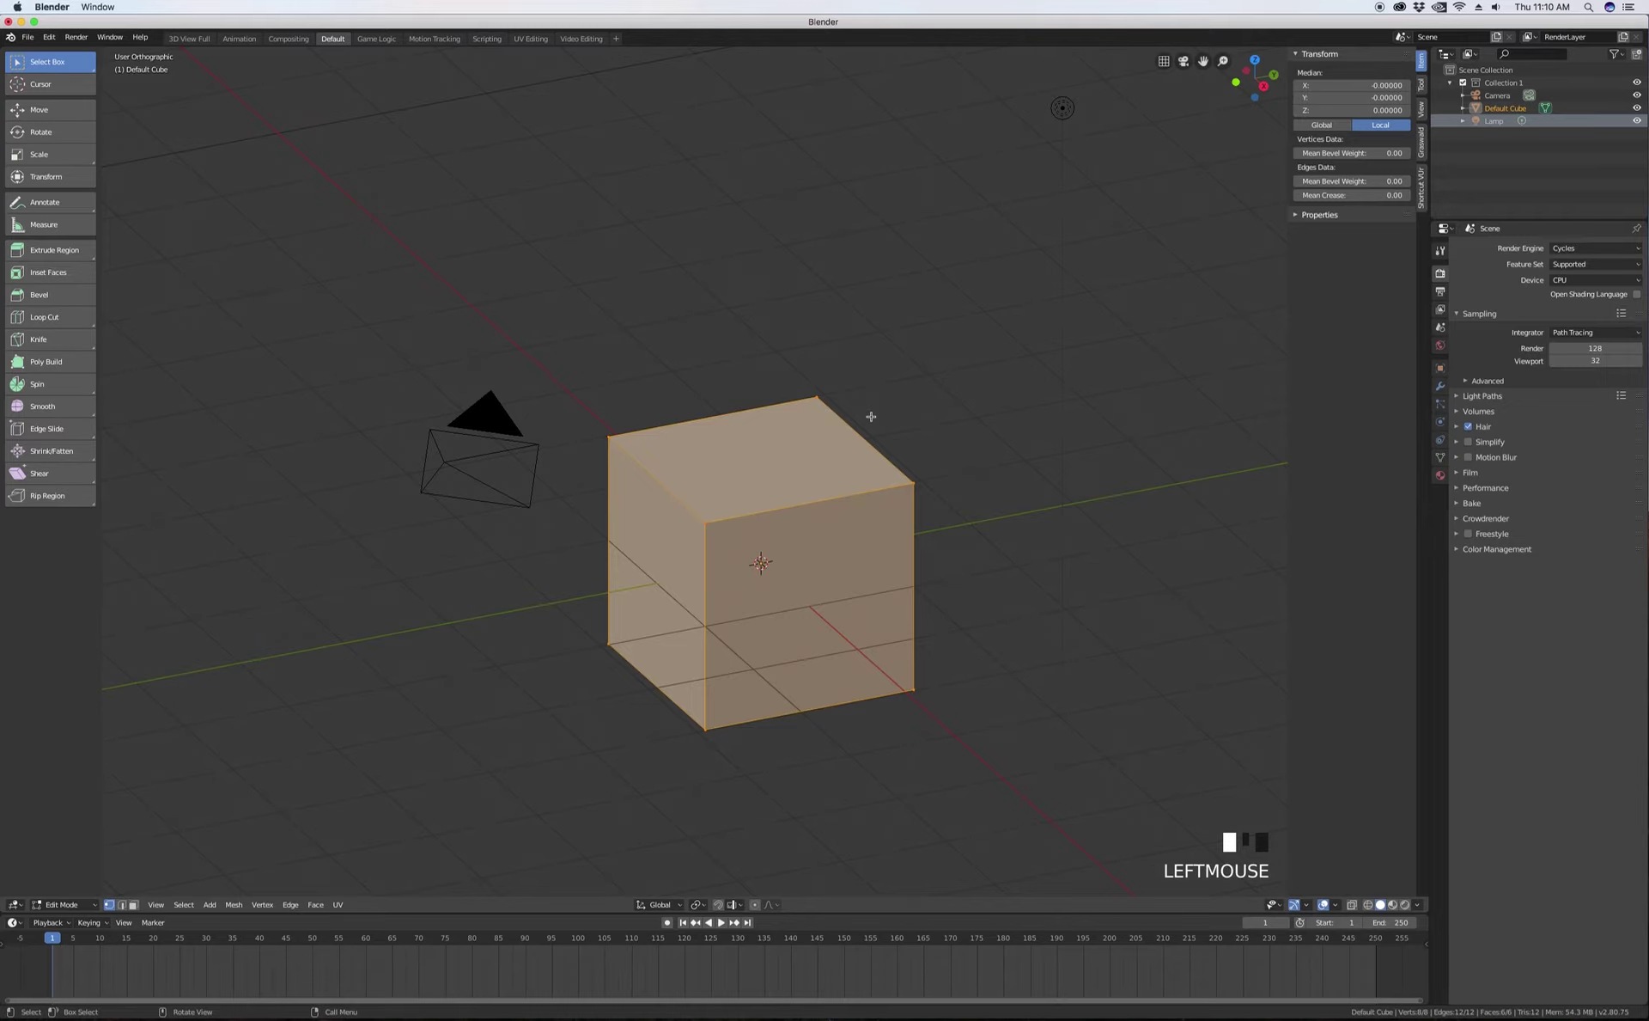
pyautogui.scroll(-4, 696, 500)
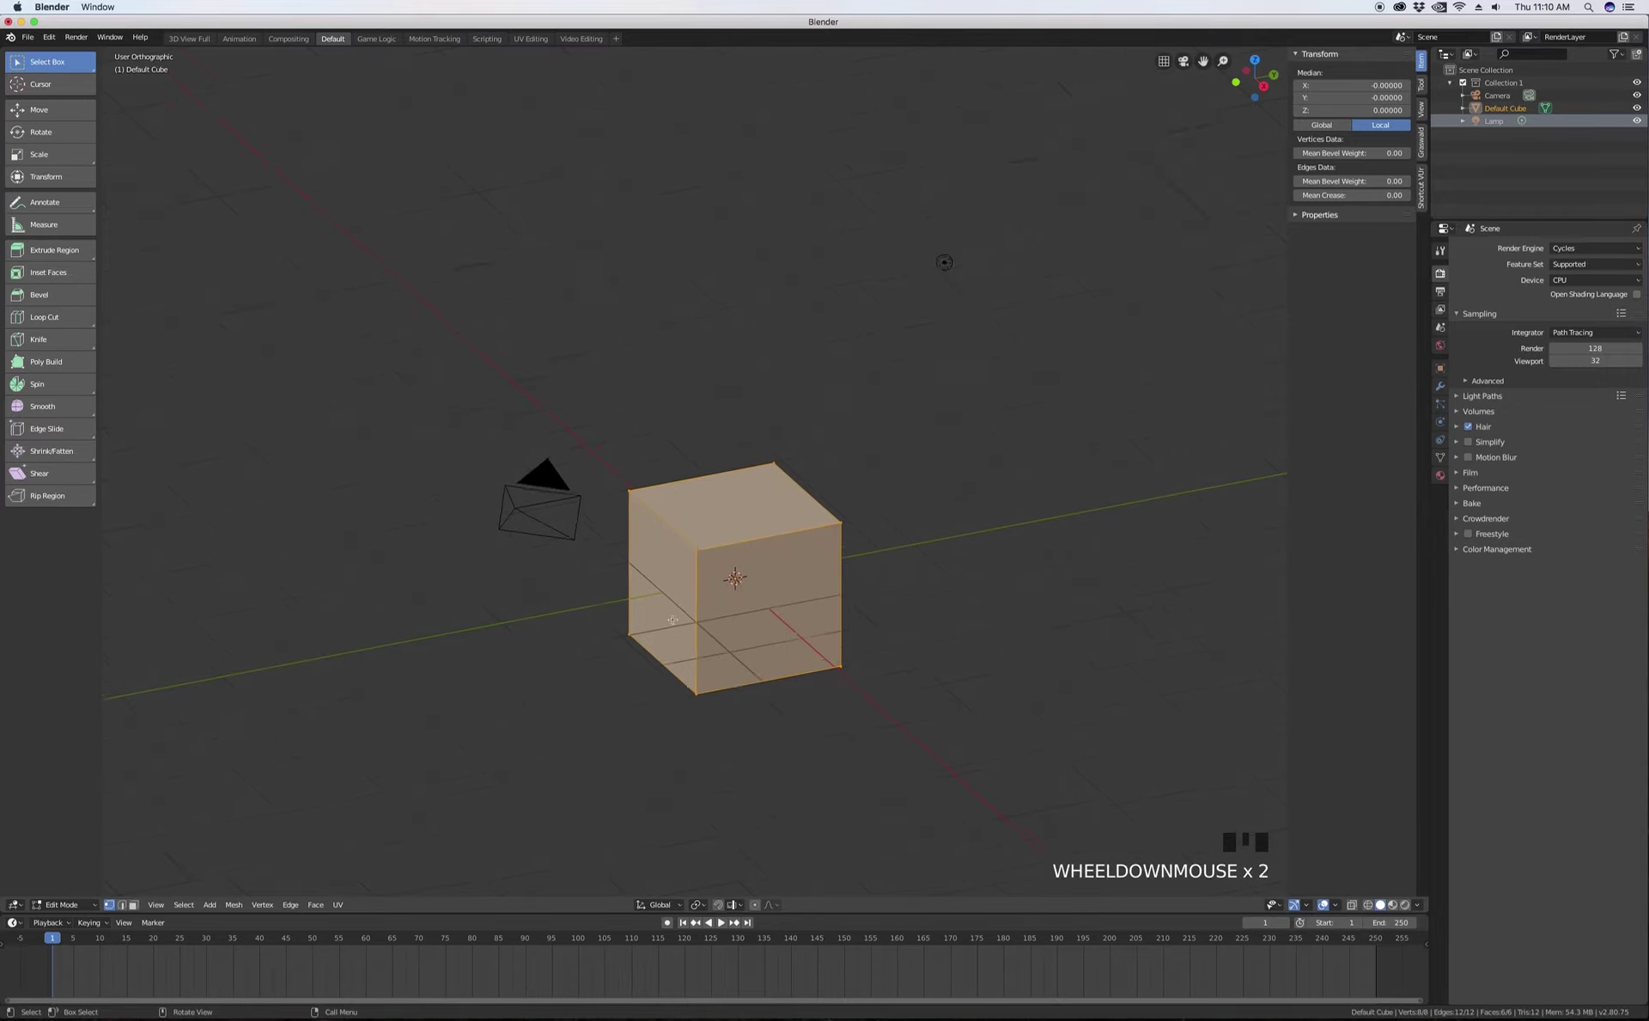
pyautogui.scroll(4, 713, 503)
pyautogui.scroll(-2, 724, 495)
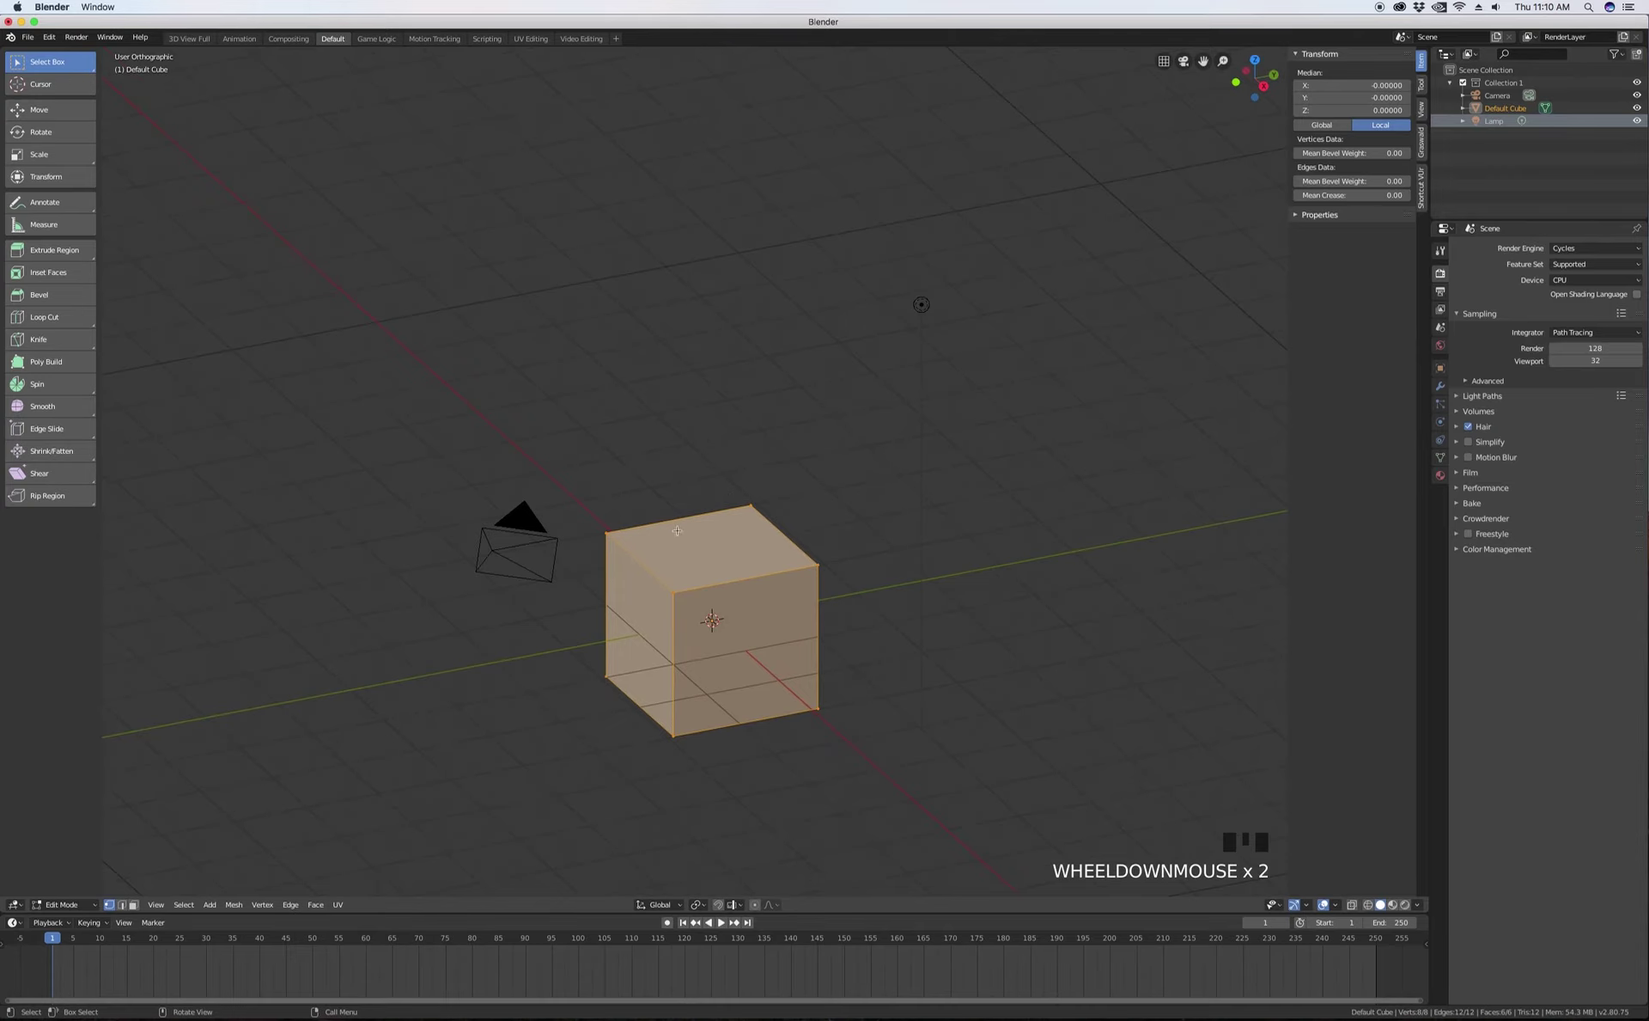
pyautogui.scroll(2, 641, 530)
pyautogui.scroll(-2, 638, 532)
pyautogui.scroll(3, 697, 626)
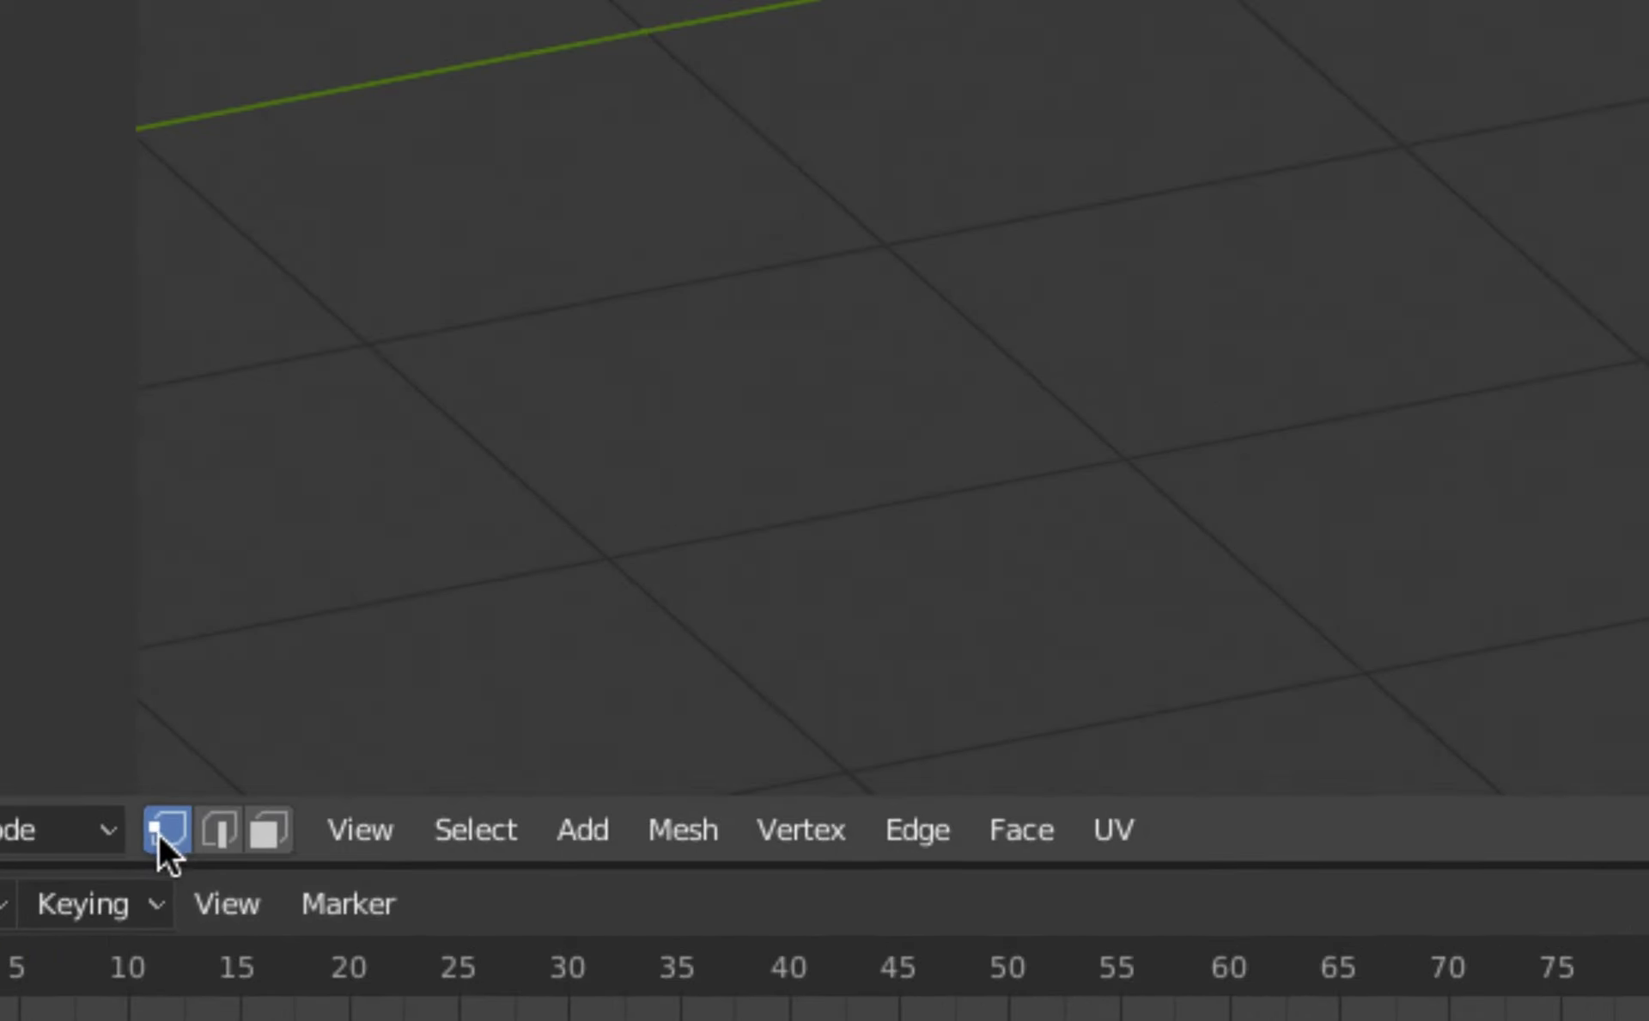
# - Cycle the mesh selection mode through edge, face and vertex, and back to edge
pyautogui.click(219, 831)
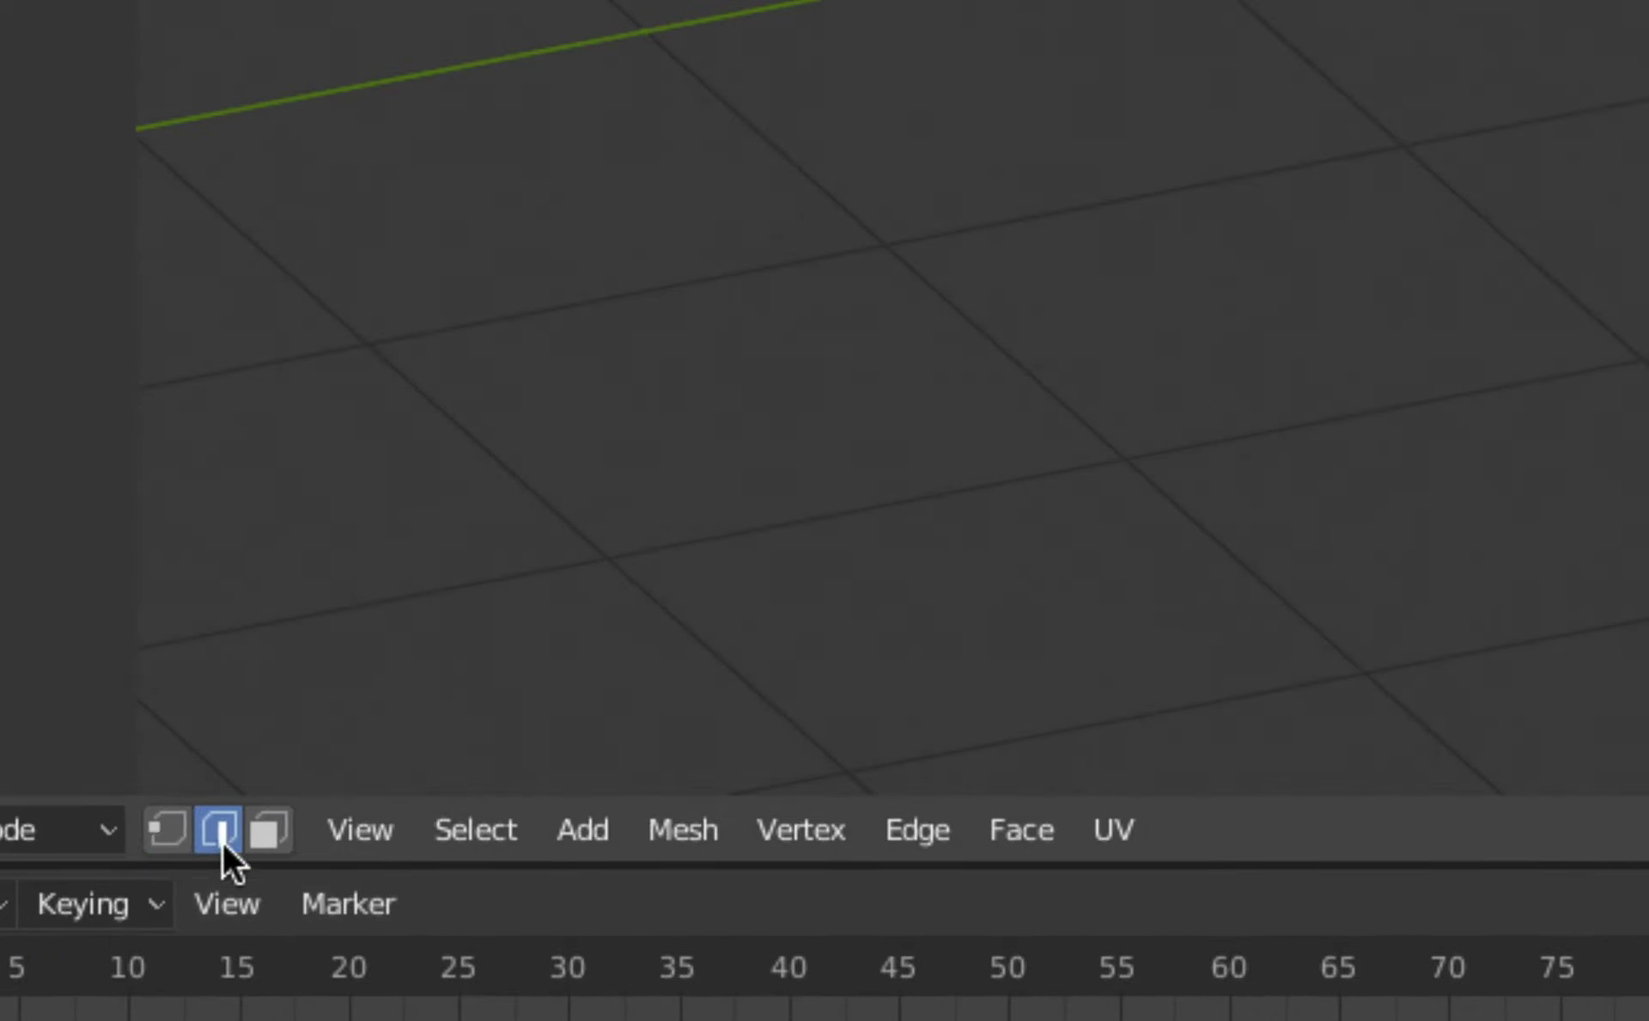
pyautogui.click(264, 837)
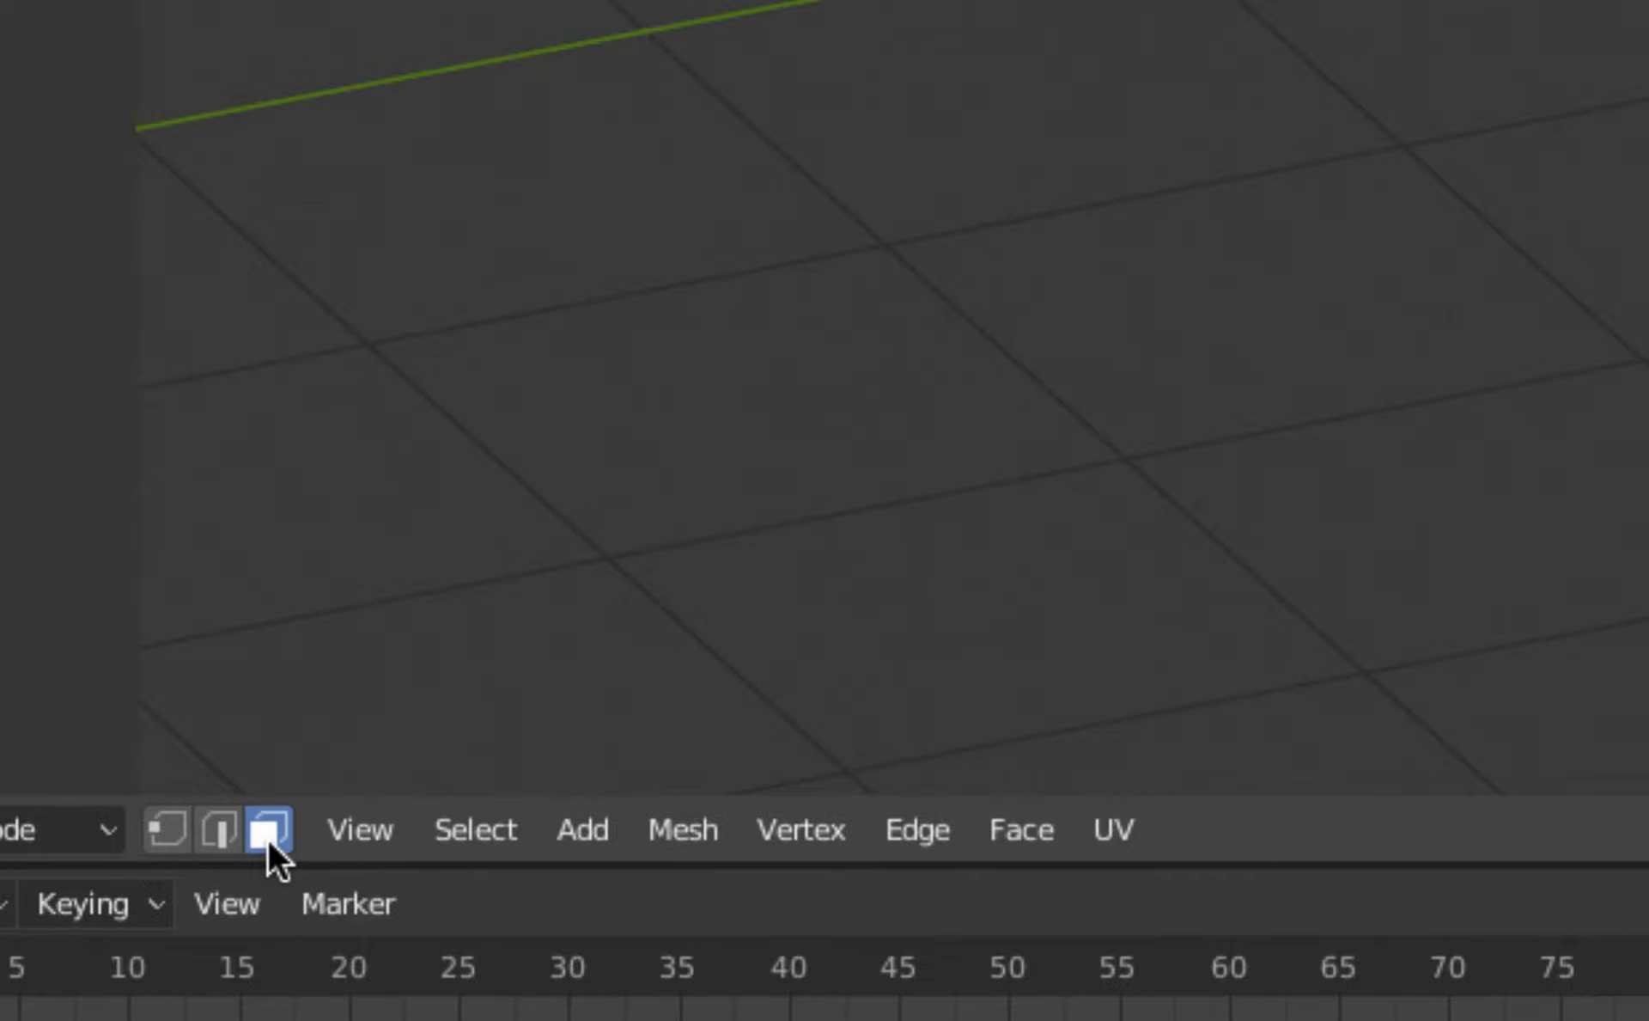
pyautogui.click(172, 833)
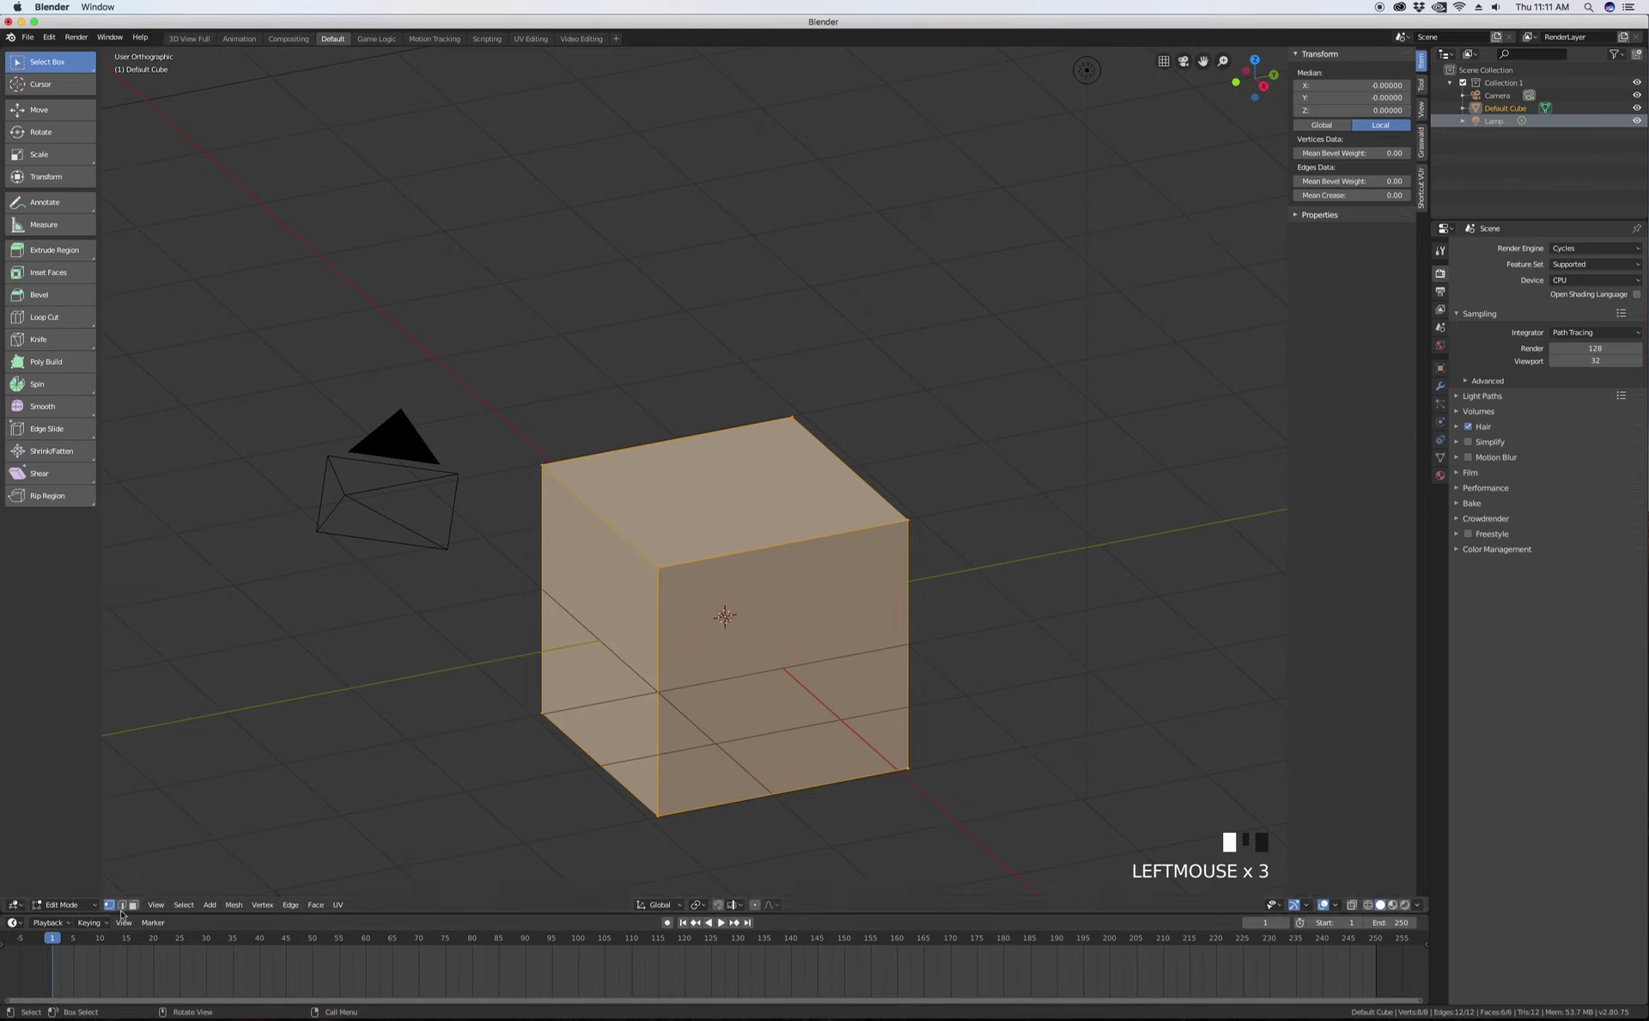
pyautogui.click(123, 905)
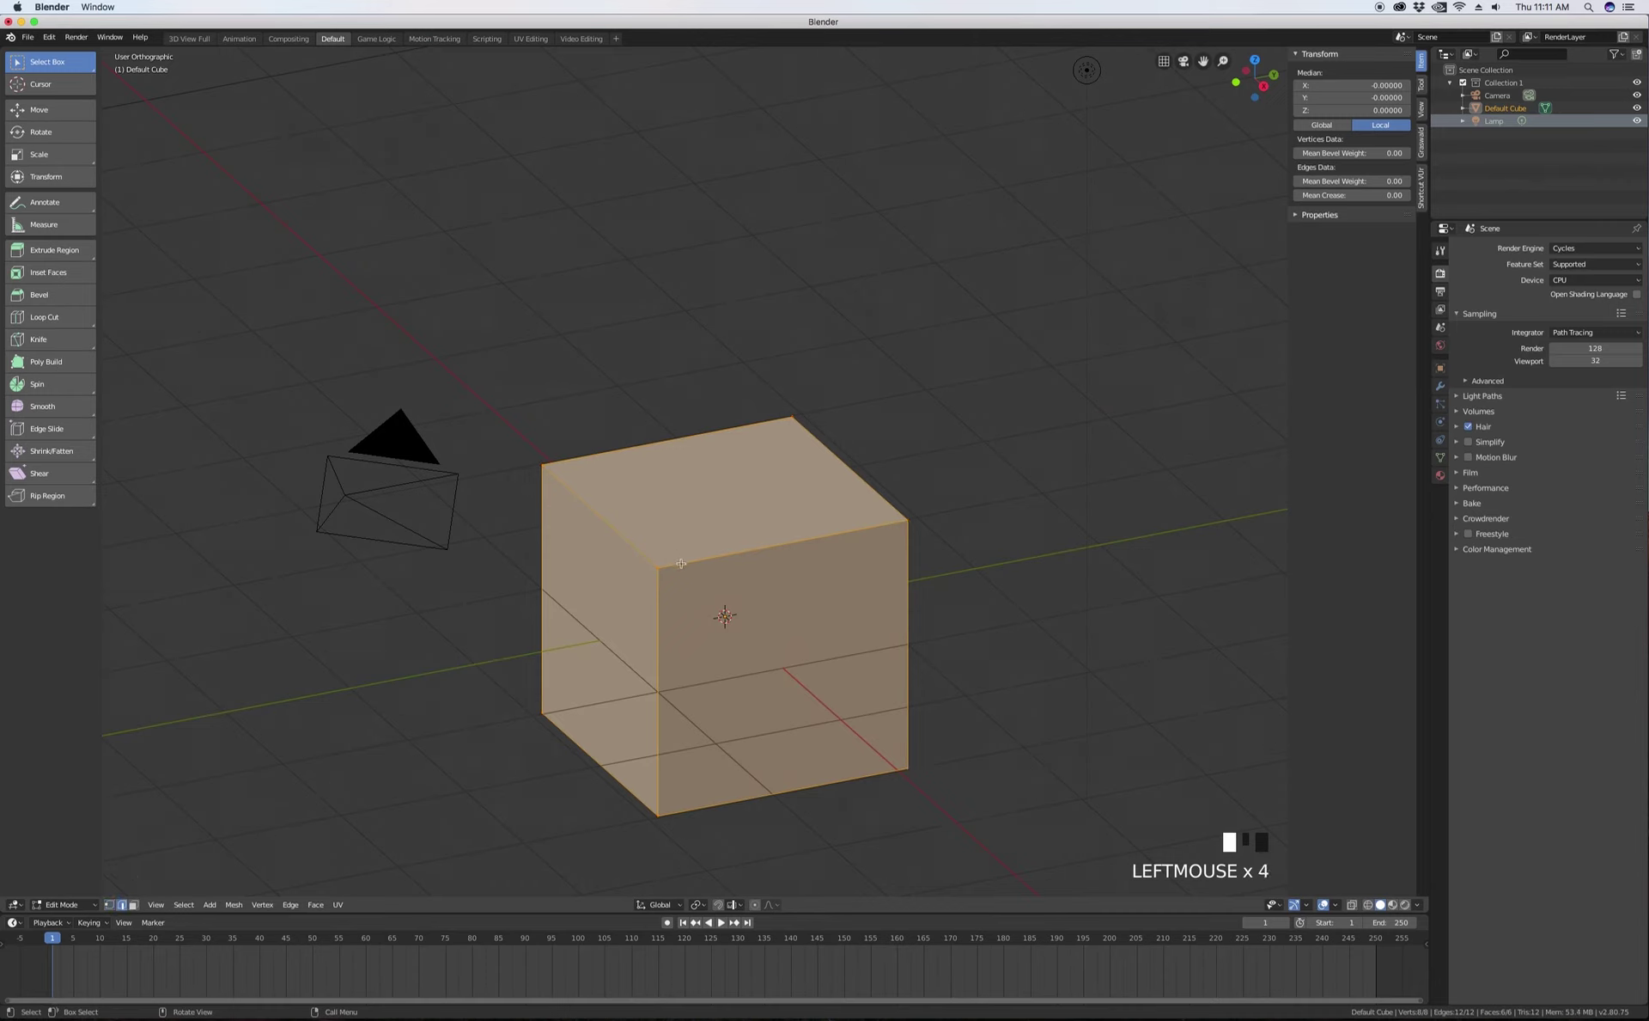
# - Switch to face select mode and select the cube's top, front and side faces one at a time
pyautogui.click(134, 905)
pyautogui.click(685, 510)
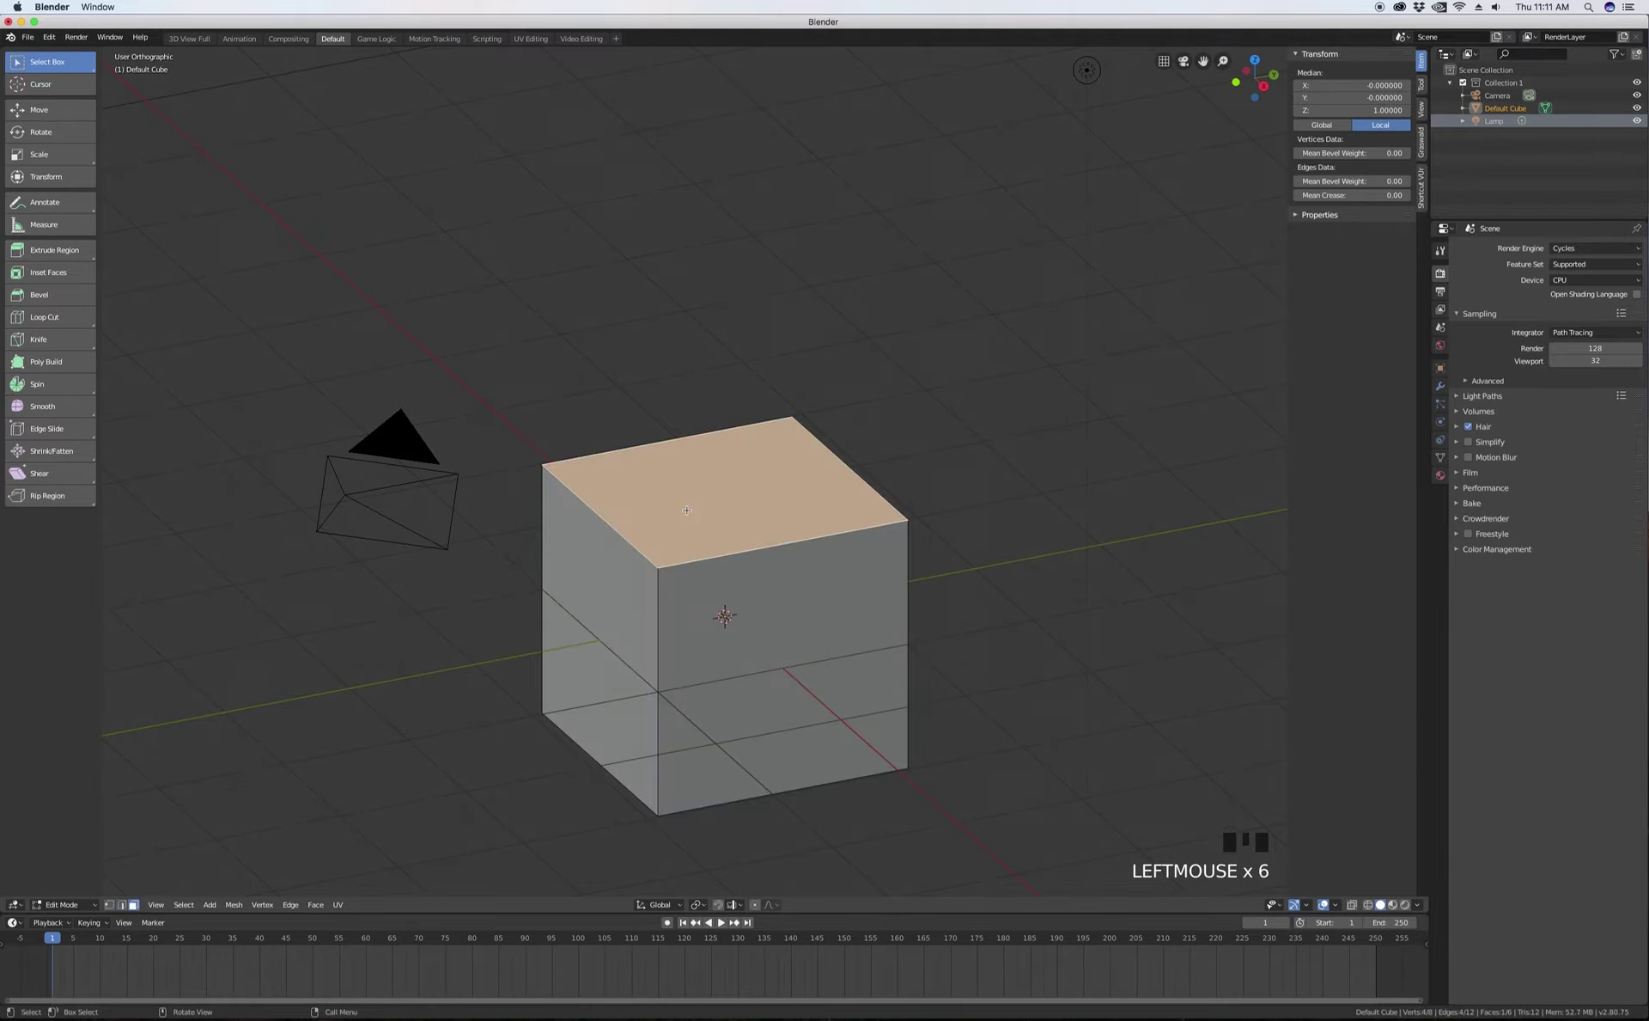
pyautogui.scroll(-2, 850, 593)
pyautogui.click(728, 593)
pyautogui.click(625, 596)
pyautogui.click(730, 499)
pyautogui.click(766, 578)
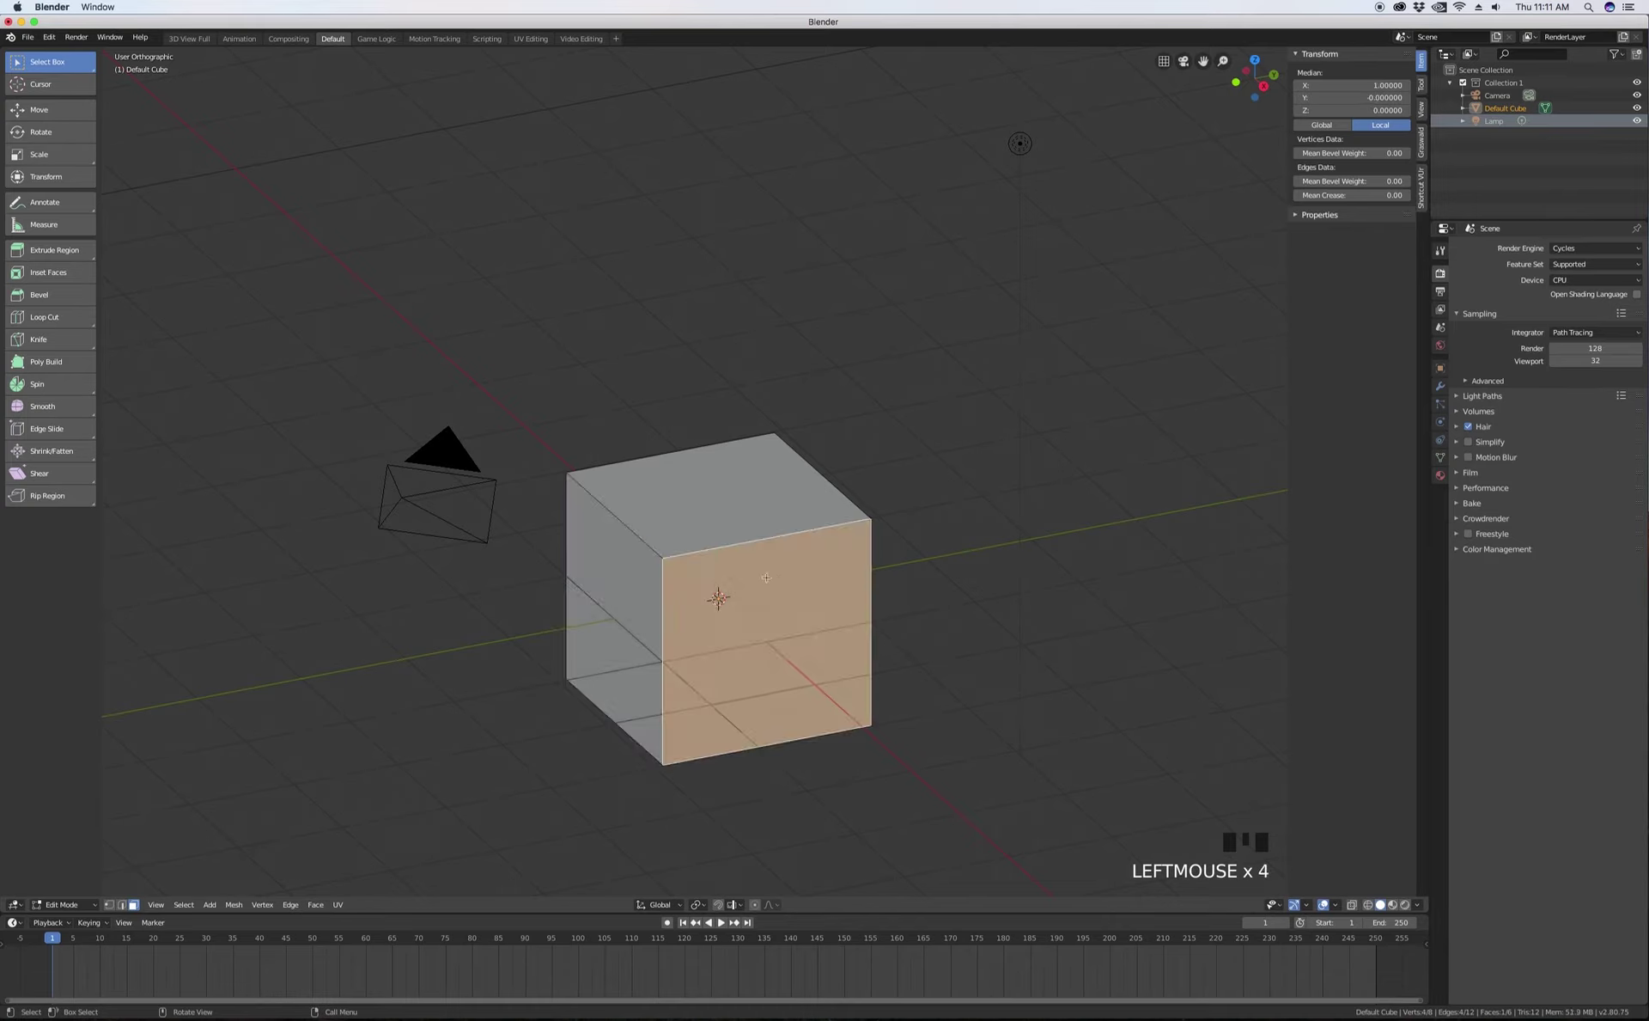
# - Switch to edge select mode and select several of the cube's top edges one at a time
pyautogui.click(121, 904)
pyautogui.click(748, 525)
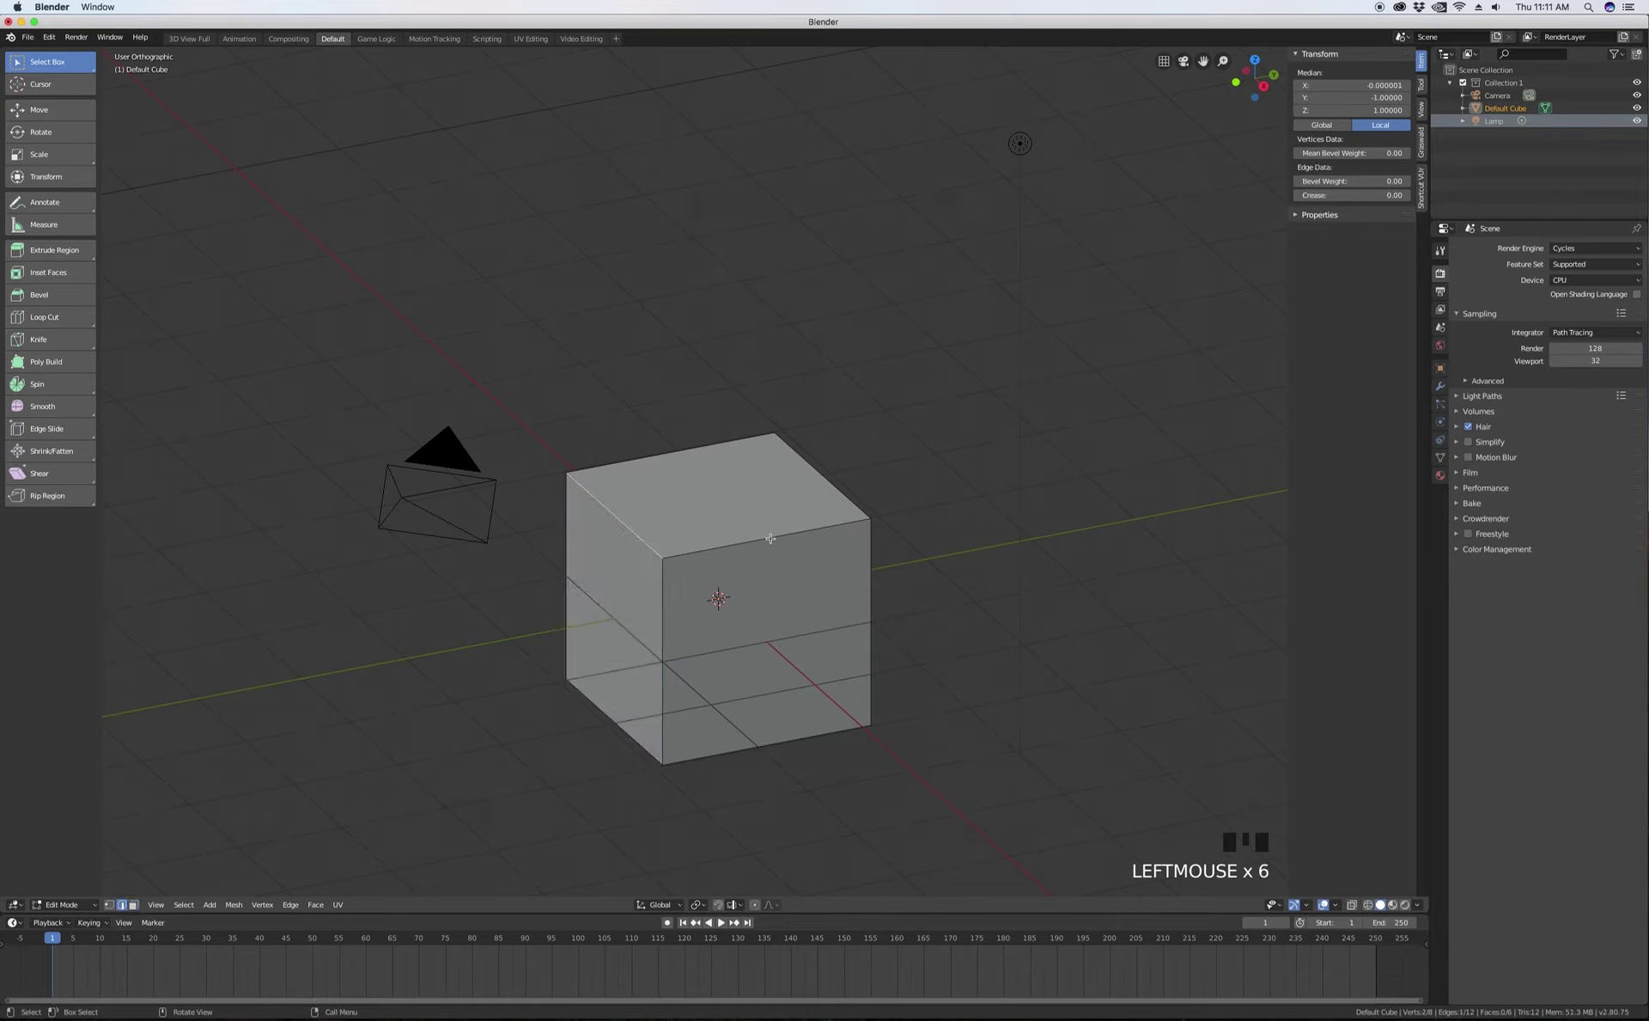
pyautogui.click(822, 471)
pyautogui.click(712, 445)
# - Switch to vertex select mode and select the corners of the cube's top face one at a time
pyautogui.click(109, 903)
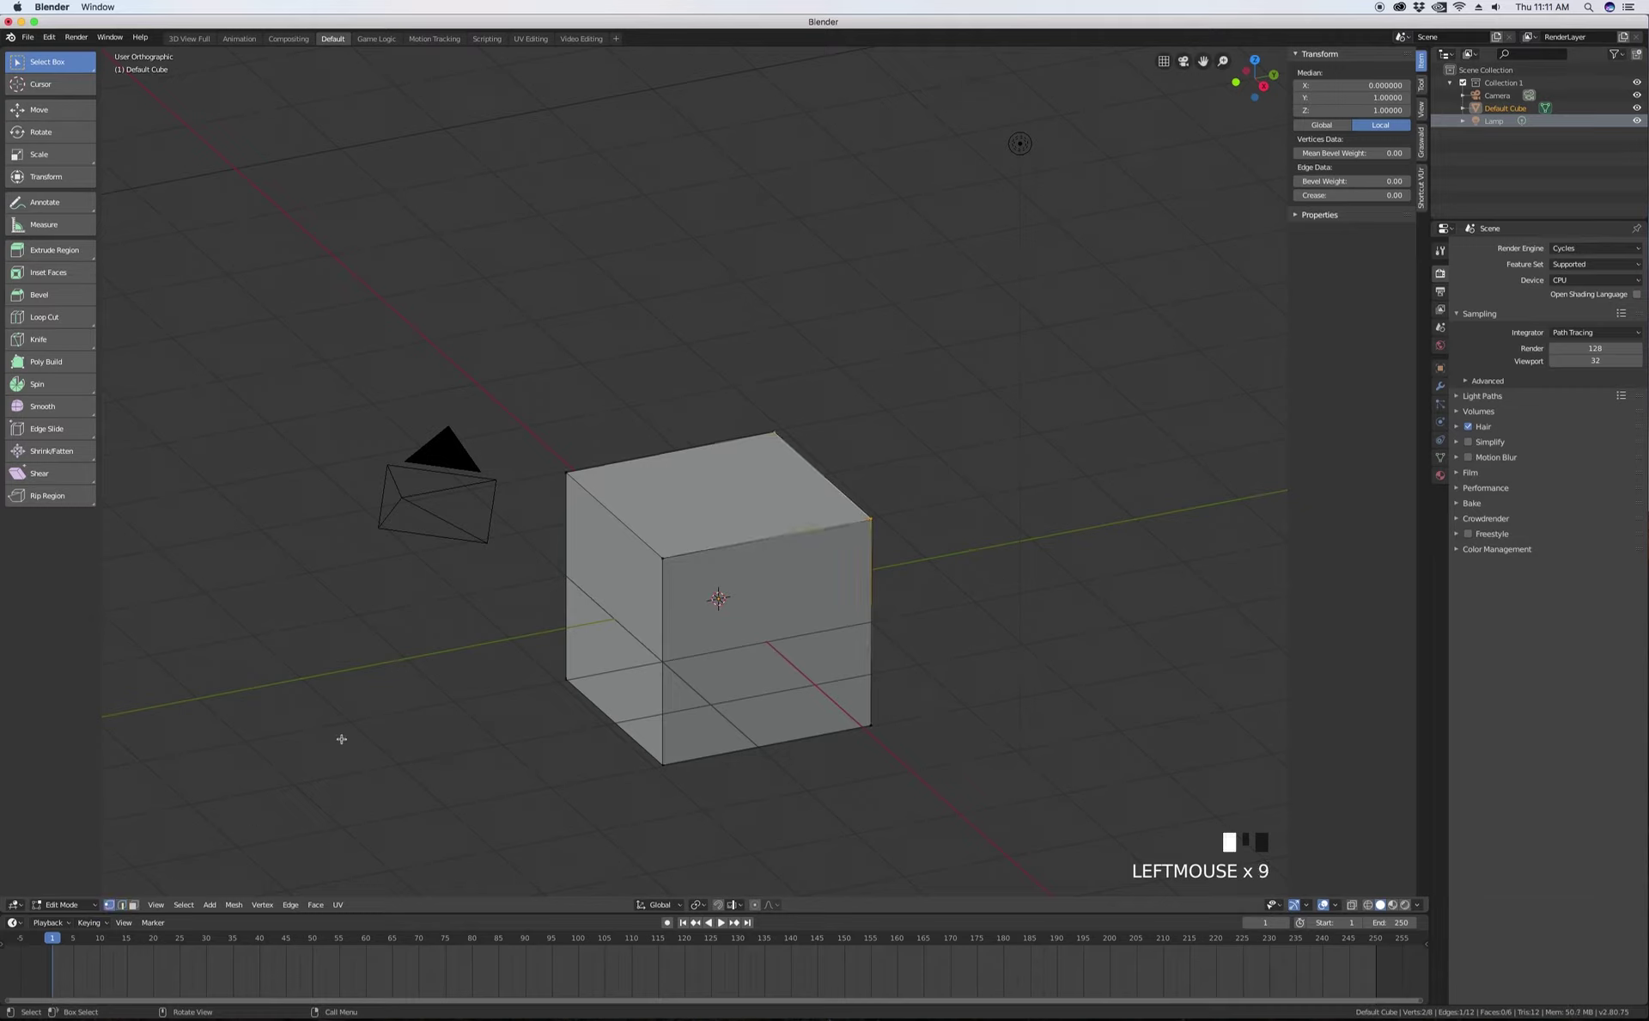
pyautogui.click(574, 472)
pyautogui.click(663, 558)
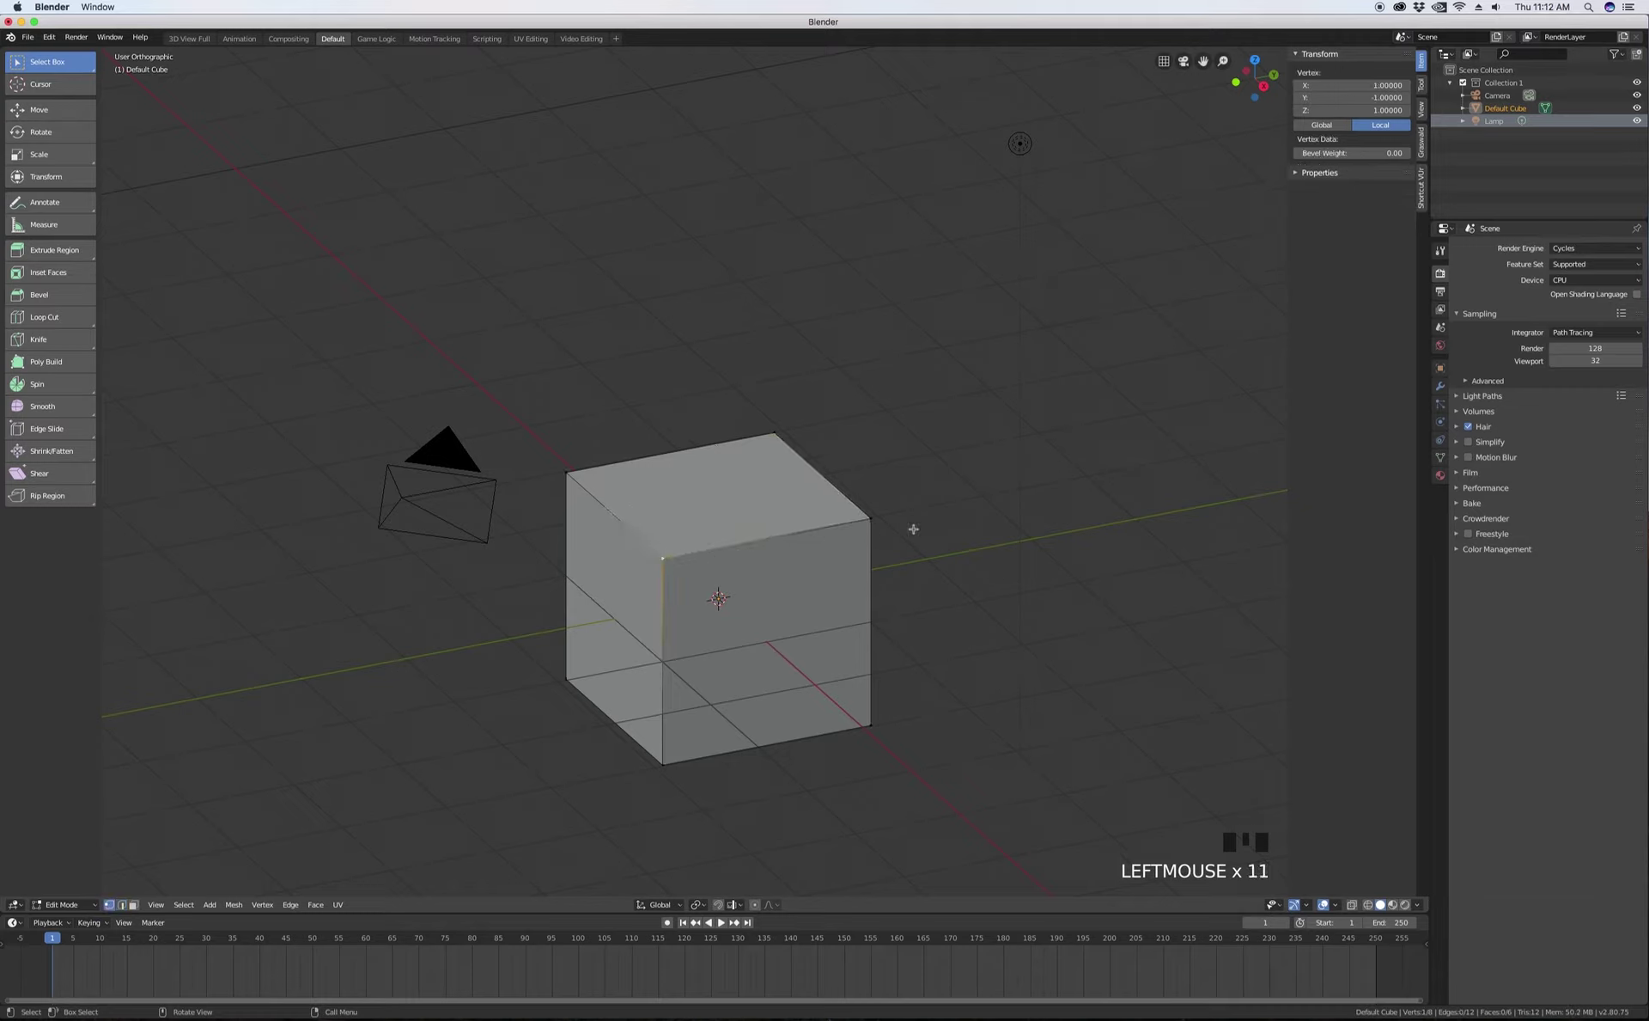
pyautogui.click(870, 518)
pyautogui.click(774, 432)
# - Try moving the cube's top corner vertex nearest the camera object freely, and cancel the move
pyautogui.click(565, 471)
pyautogui.press('g')
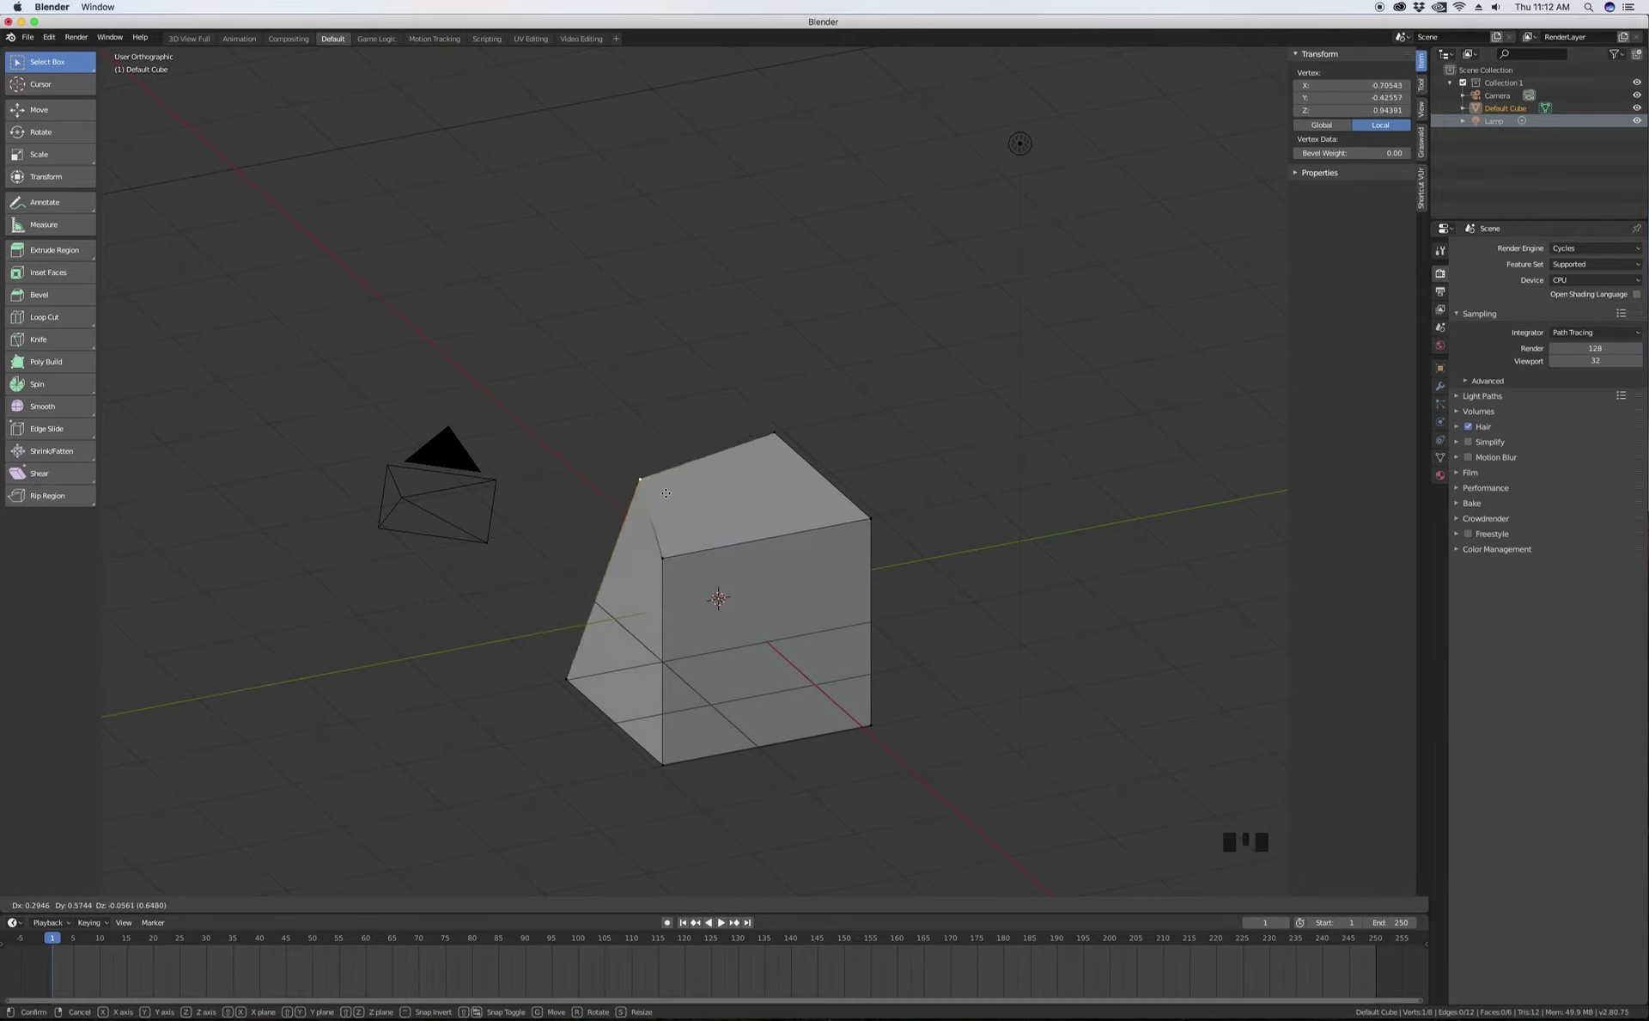
pyautogui.rightClick(336, 677)
# - In face select mode, try moving and rotating the cube's front face freely, cancelling each transform
pyautogui.click(134, 904)
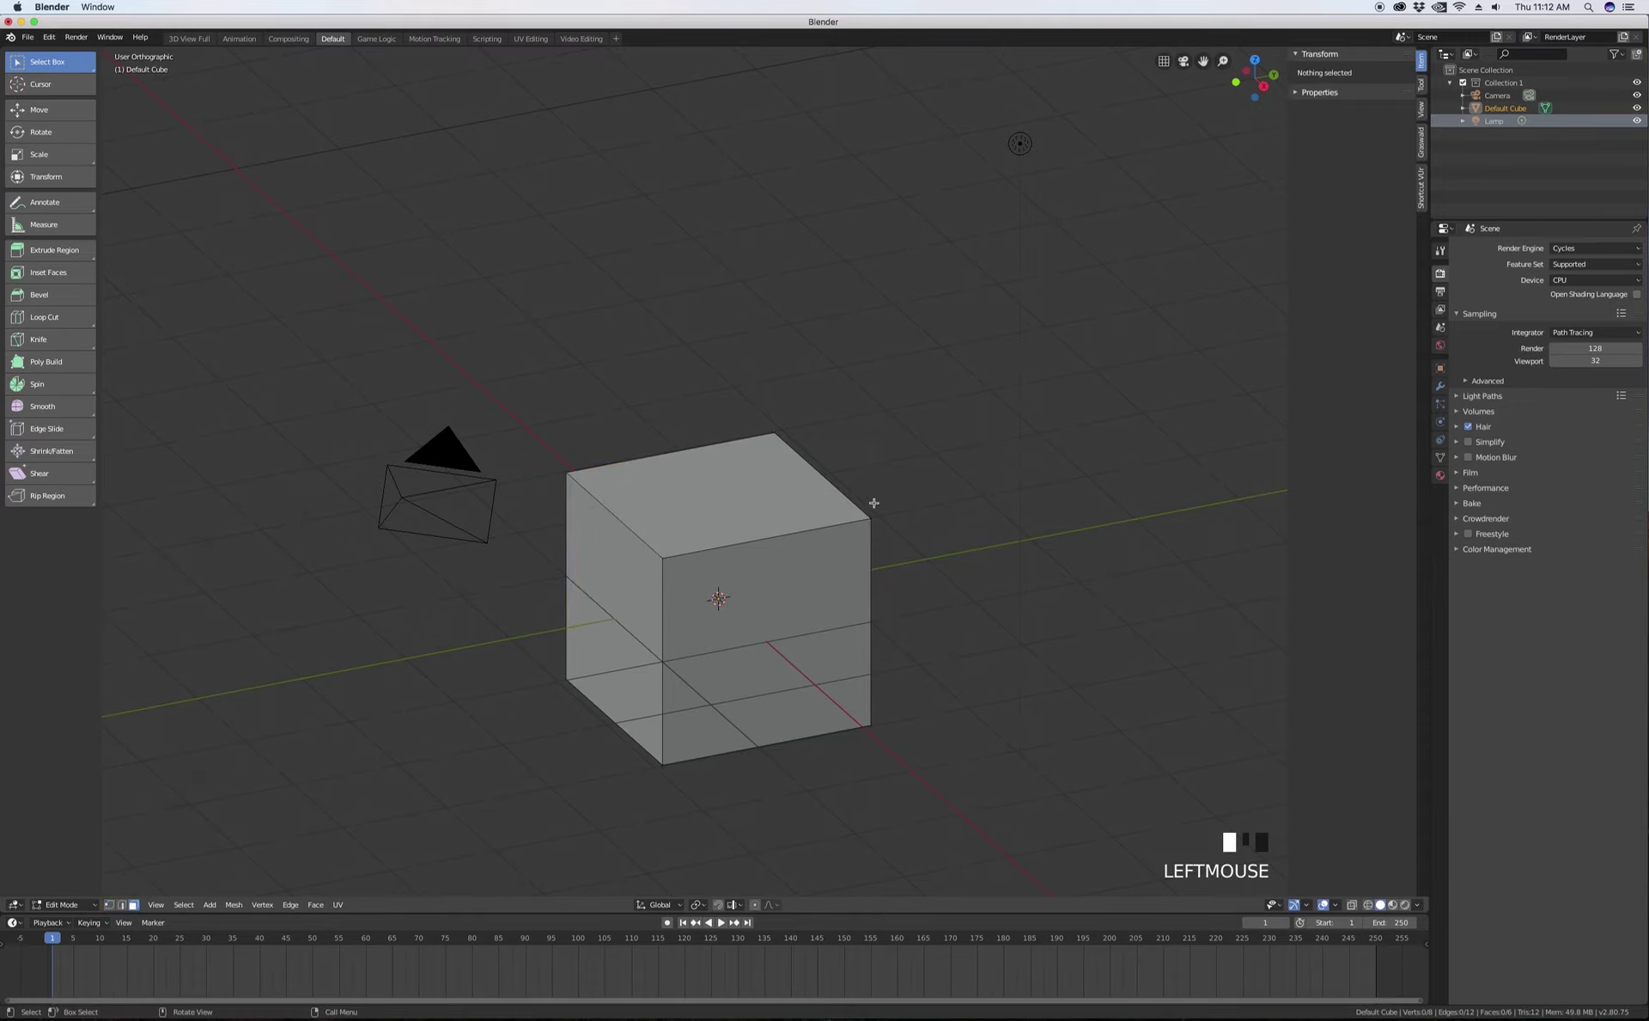
pyautogui.click(788, 572)
pyautogui.press('g')
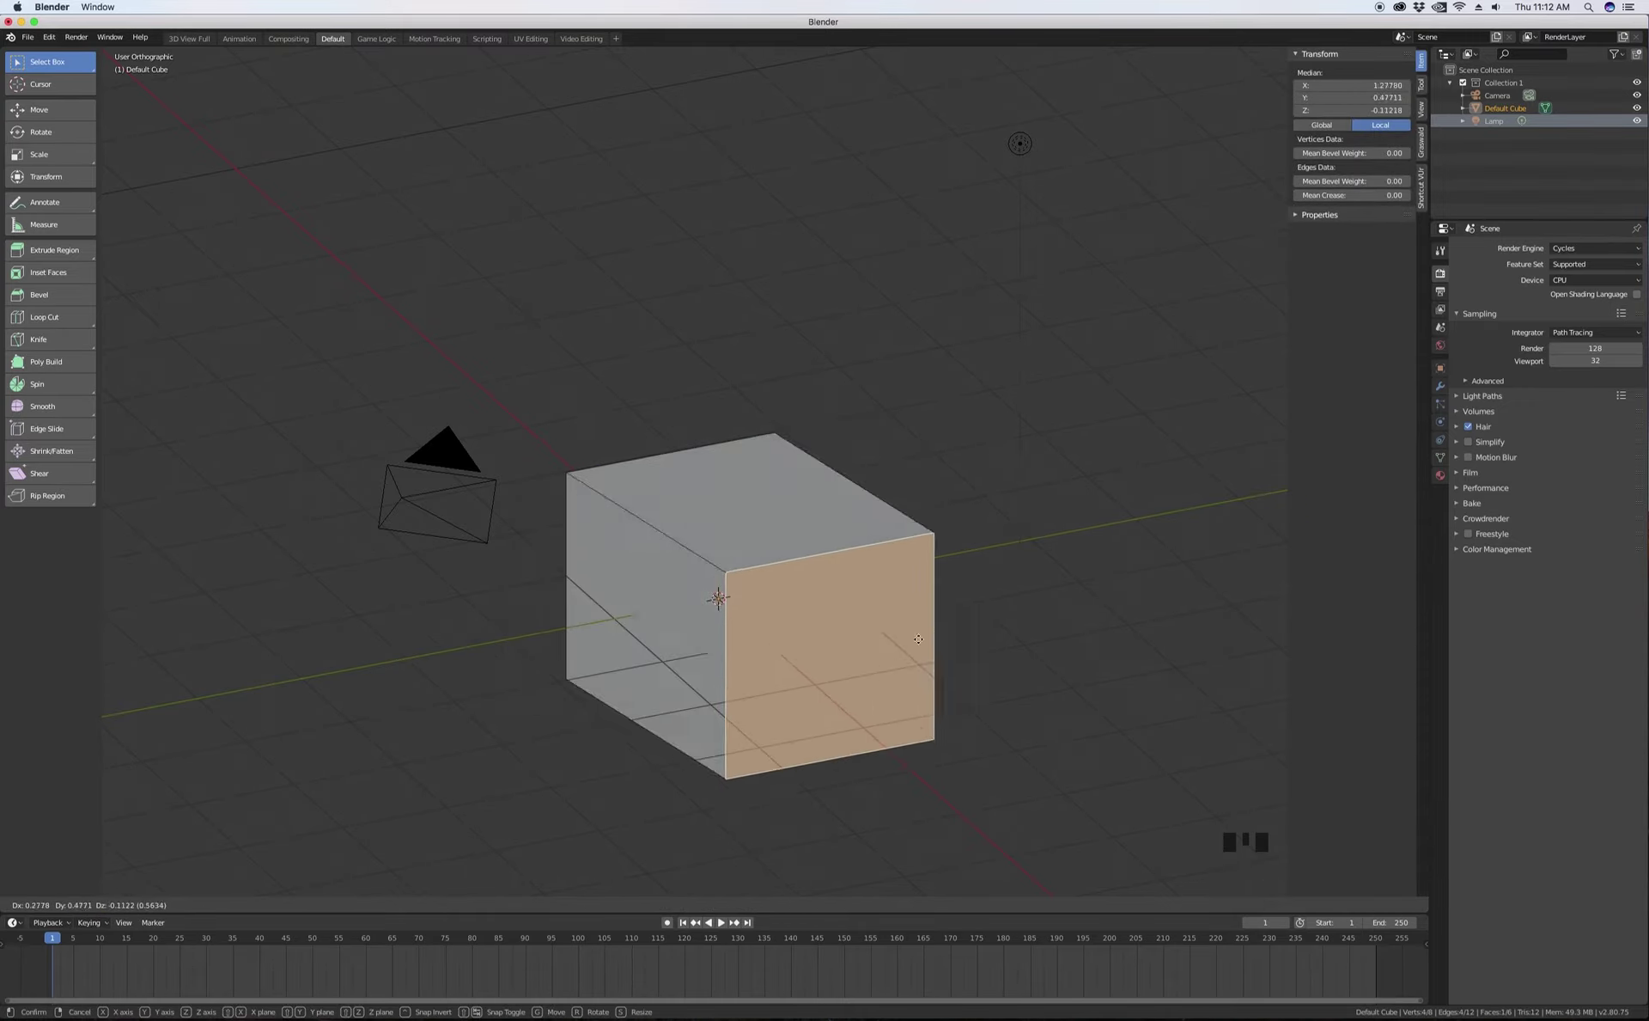
pyautogui.press('Escape')
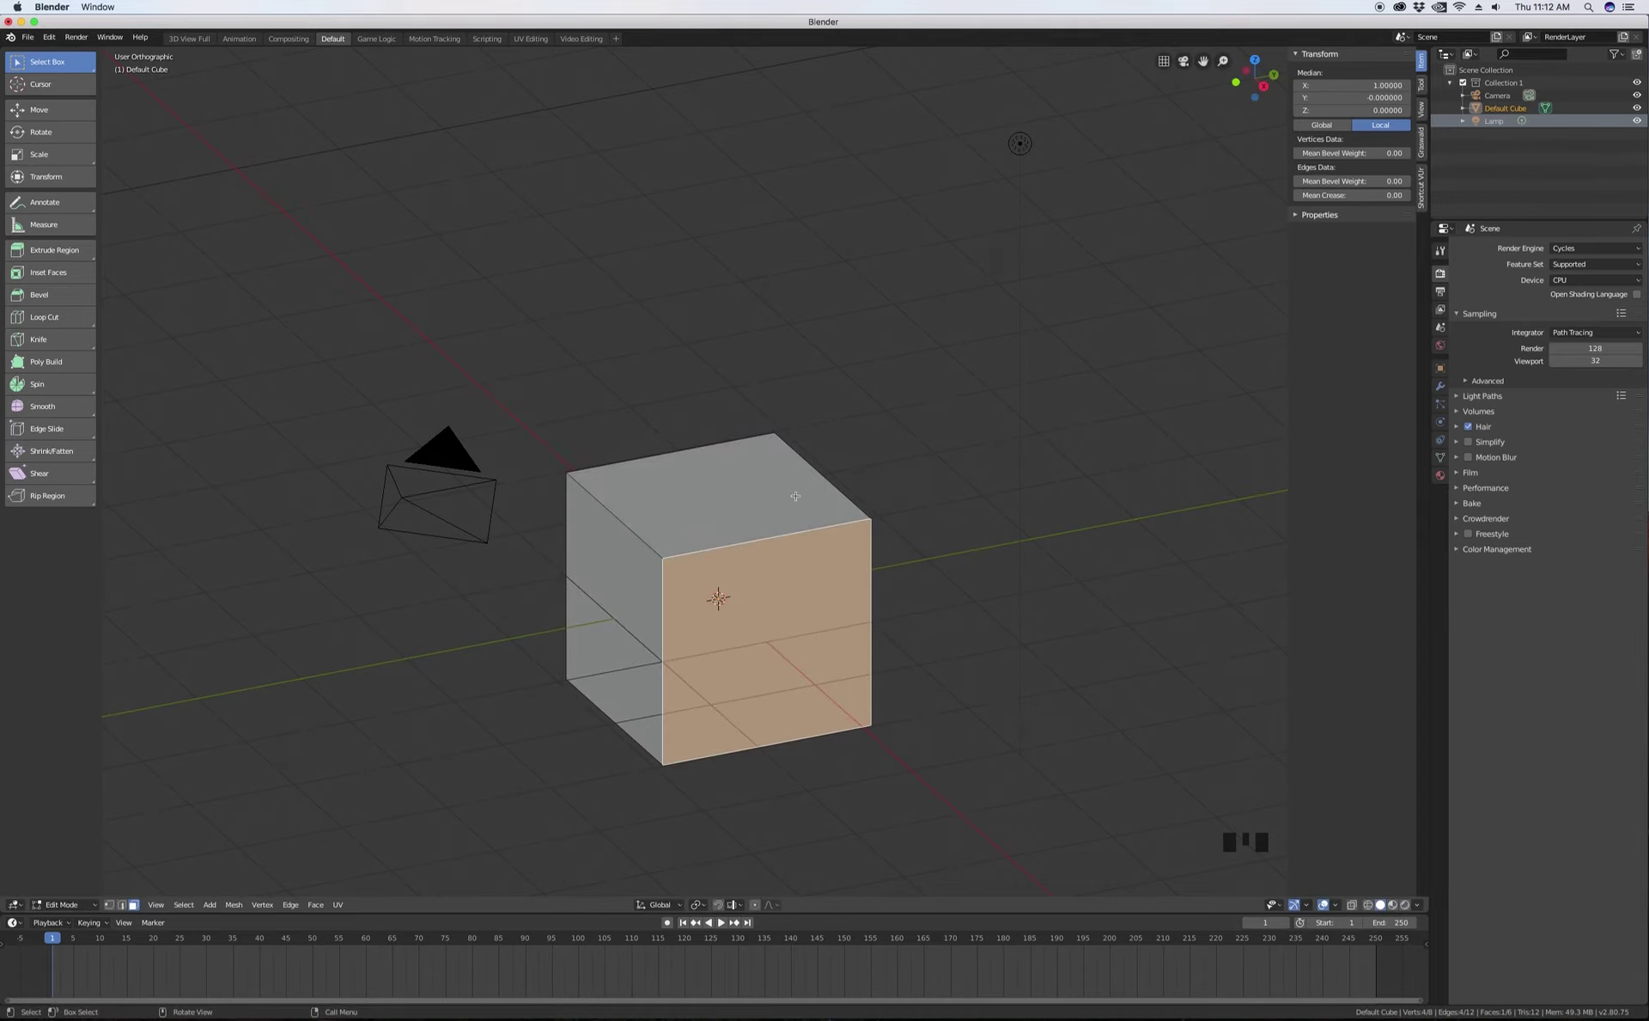
pyautogui.press('r')
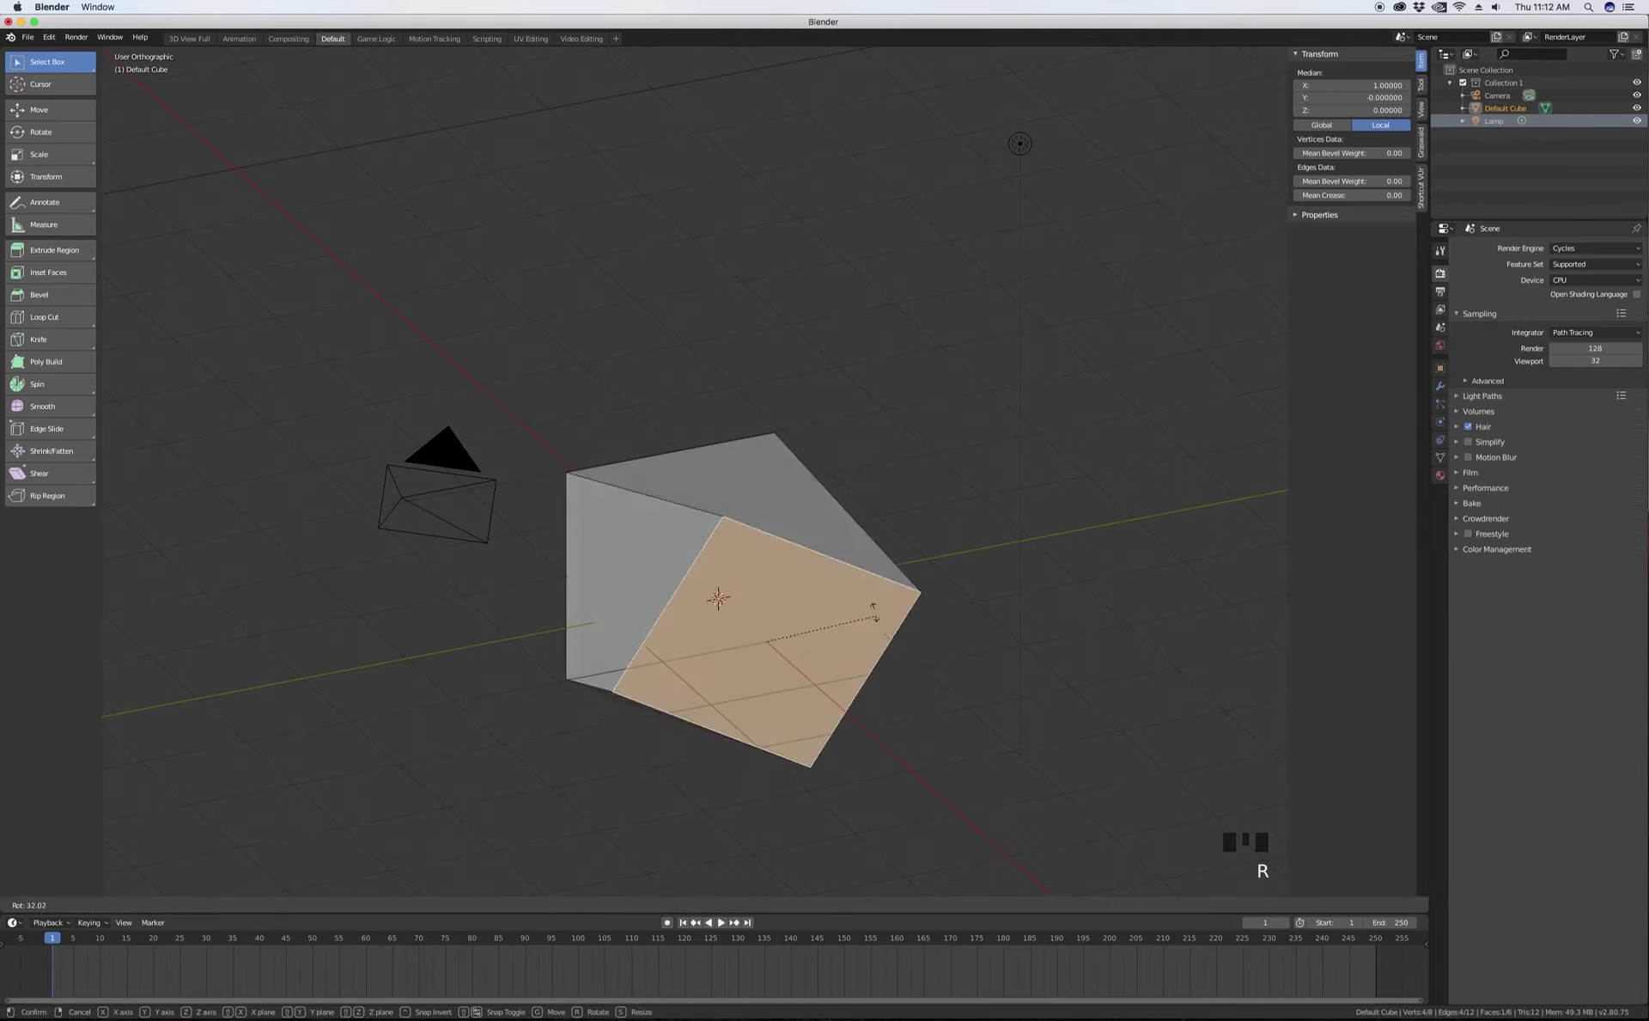
pyautogui.press('Escape')
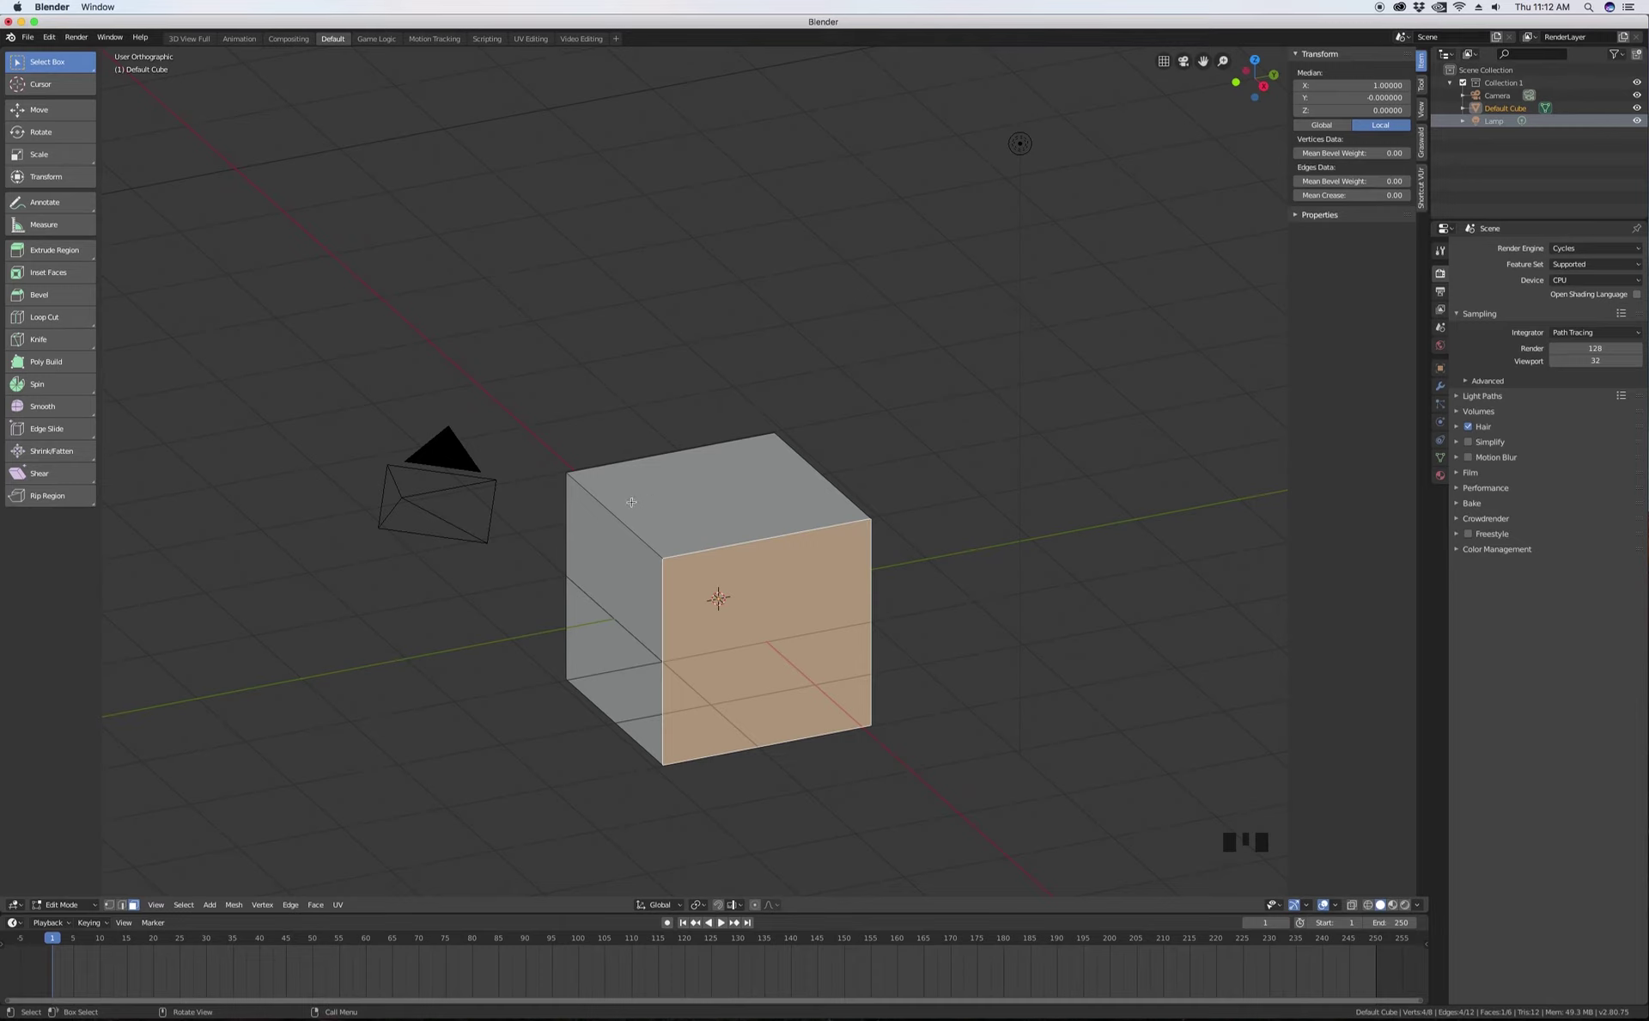
# - Switch to vertex select mode, and repeatedly select and deselect the top corner vertex nearest the camera object
pyautogui.click(109, 905)
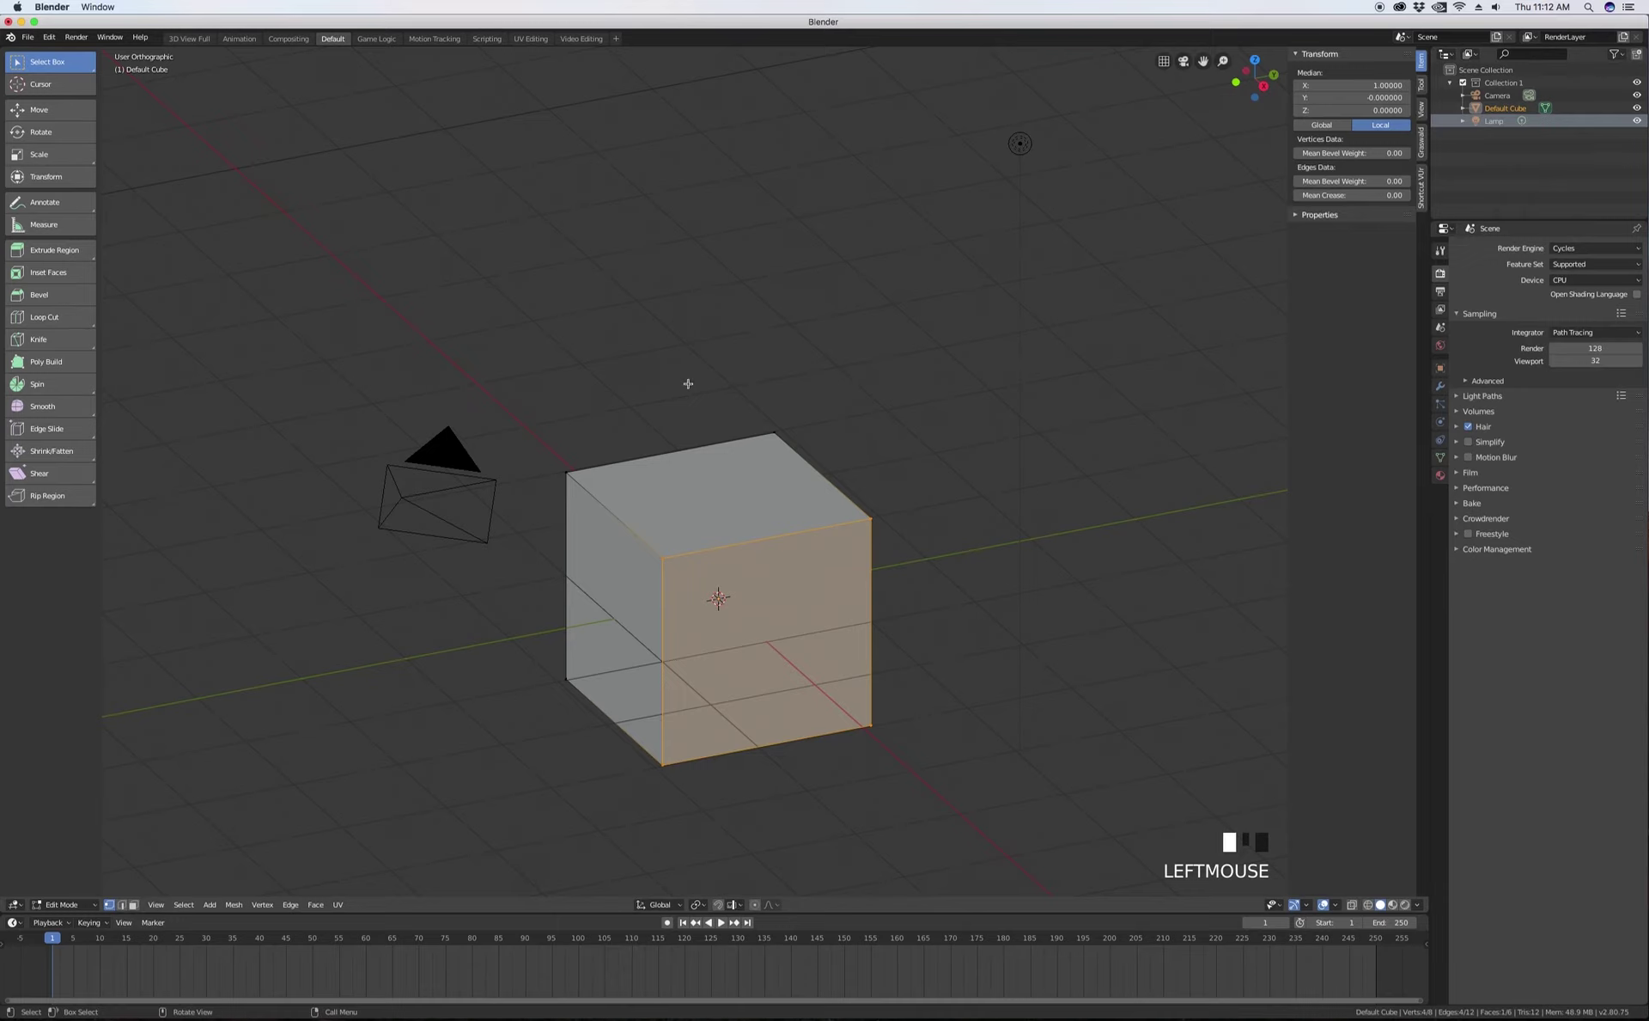
pyautogui.click(567, 469)
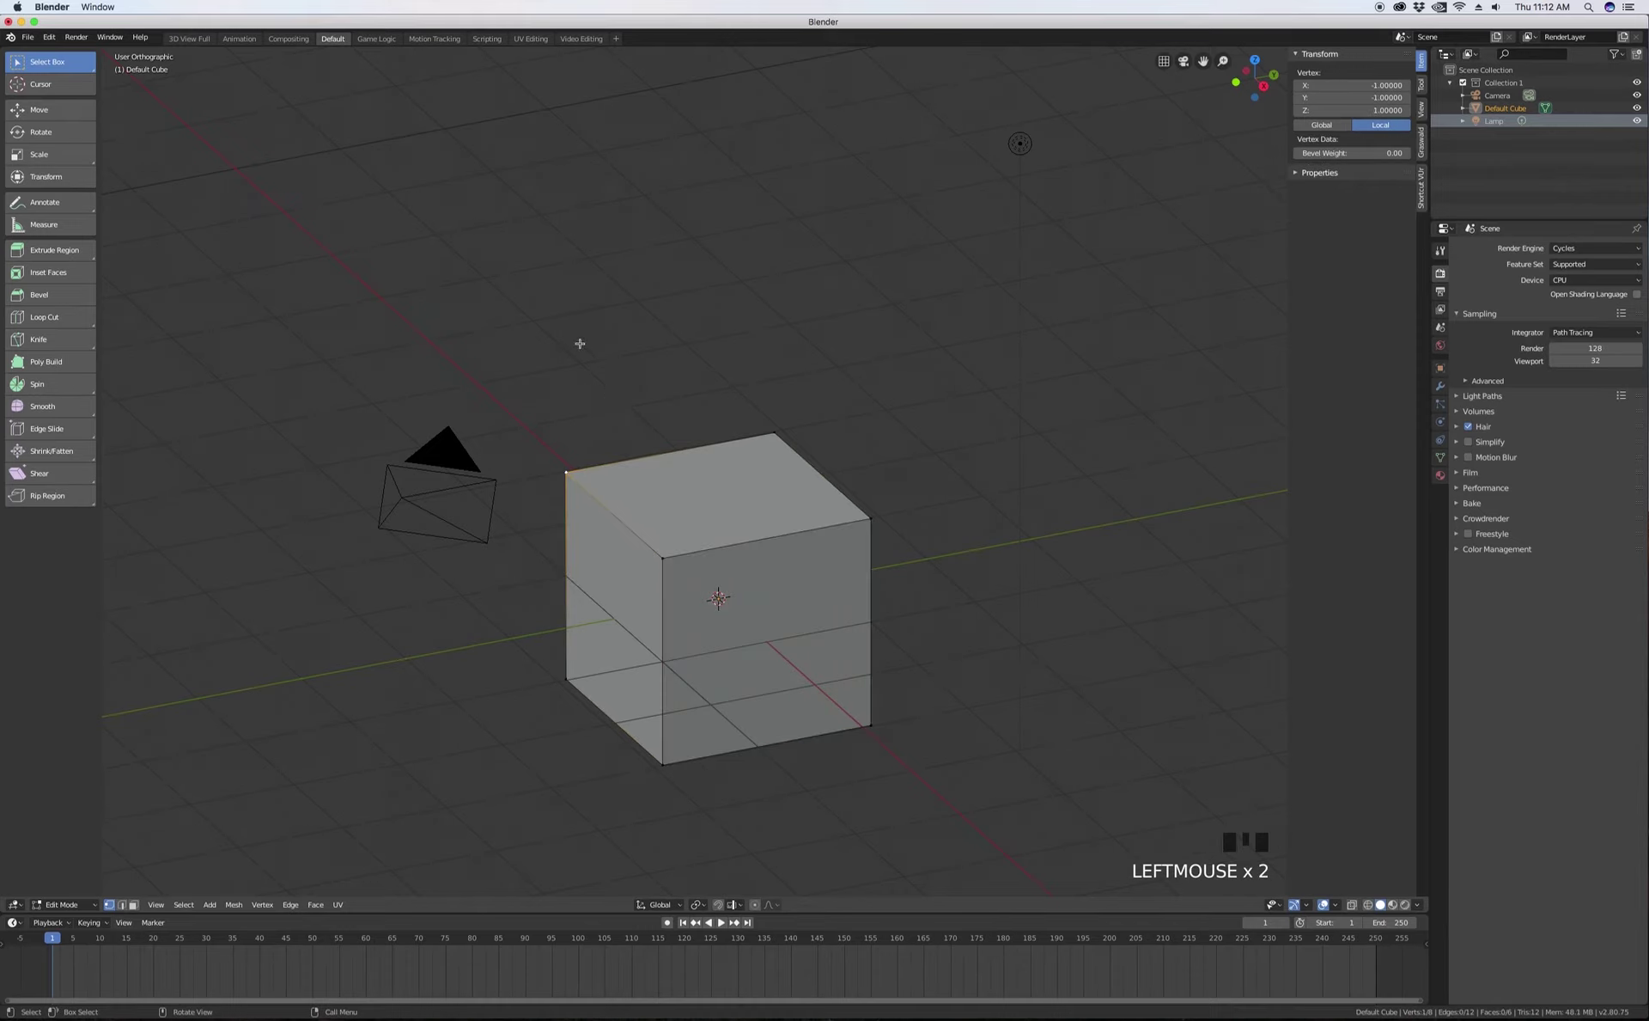
pyautogui.click(560, 250)
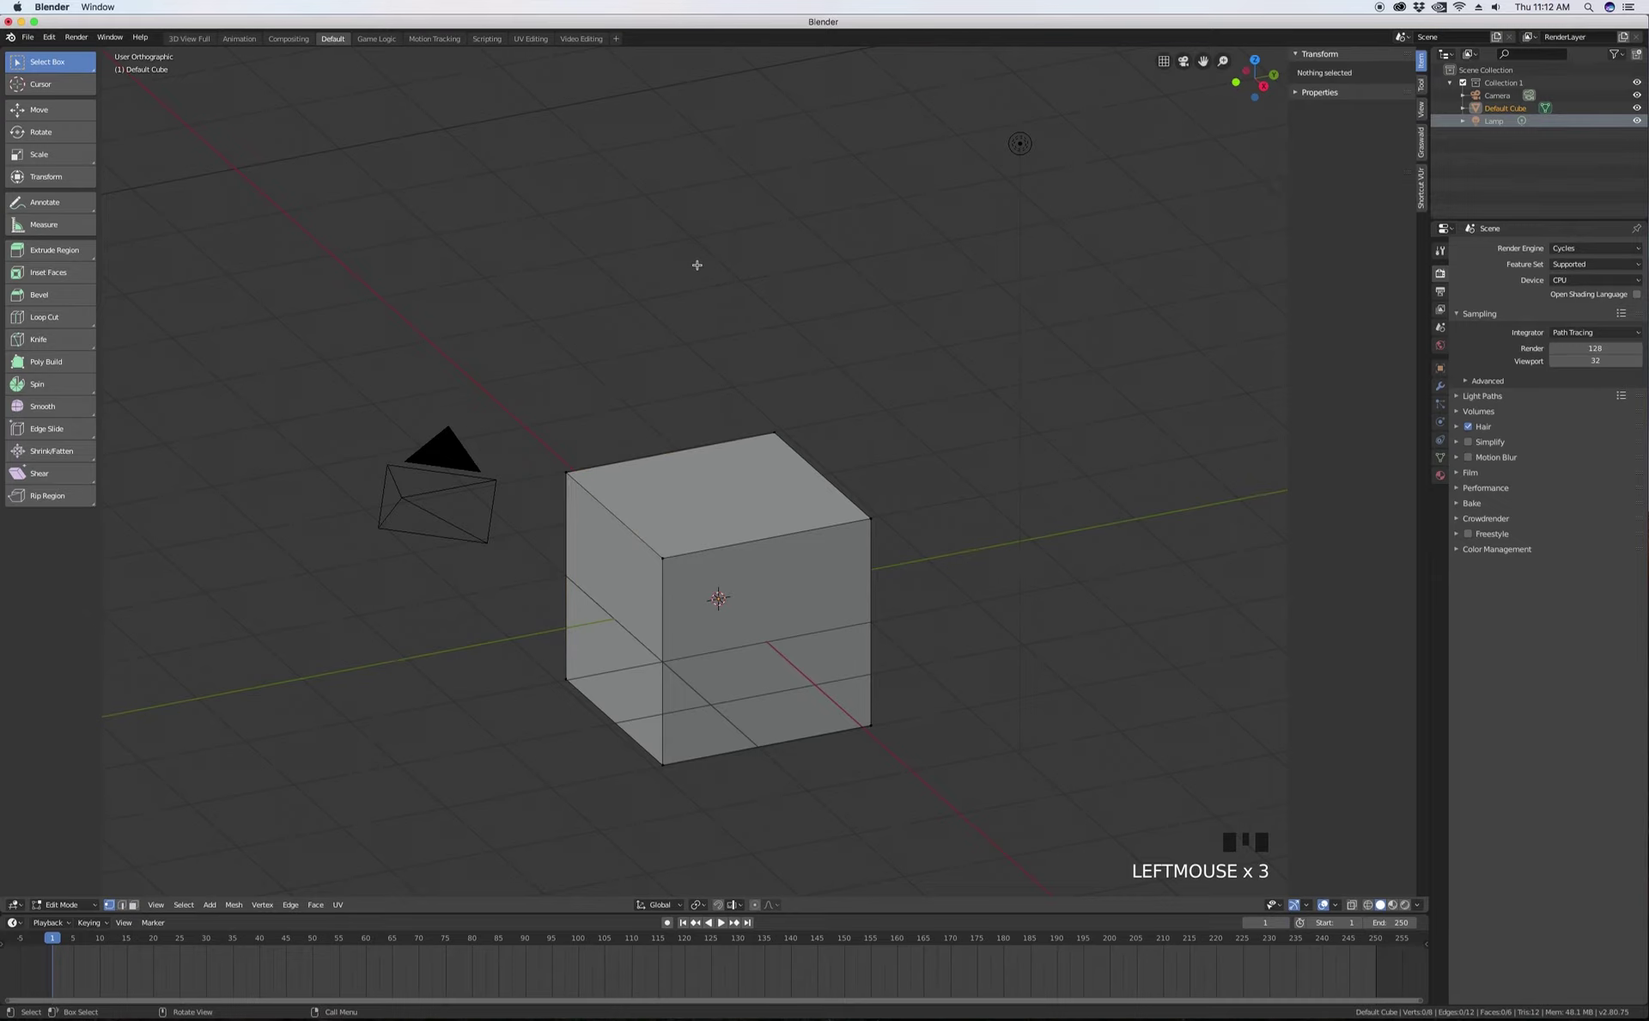
pyautogui.click(567, 471)
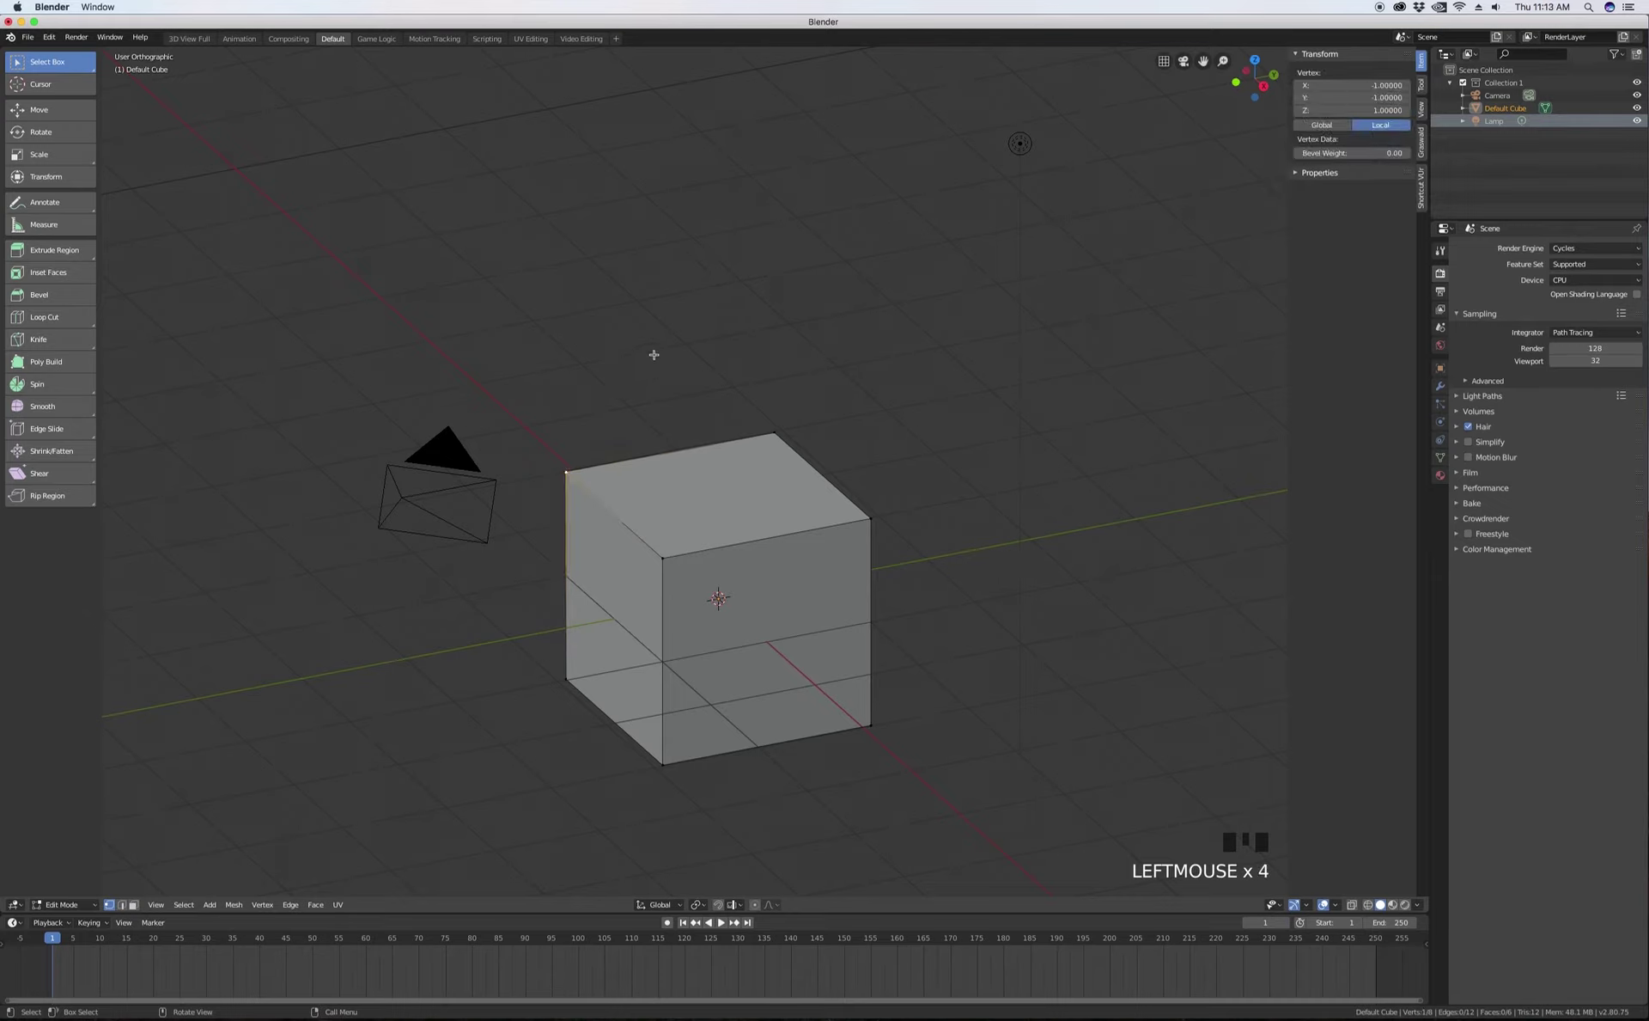
pyautogui.hotkey('alt', 'a')
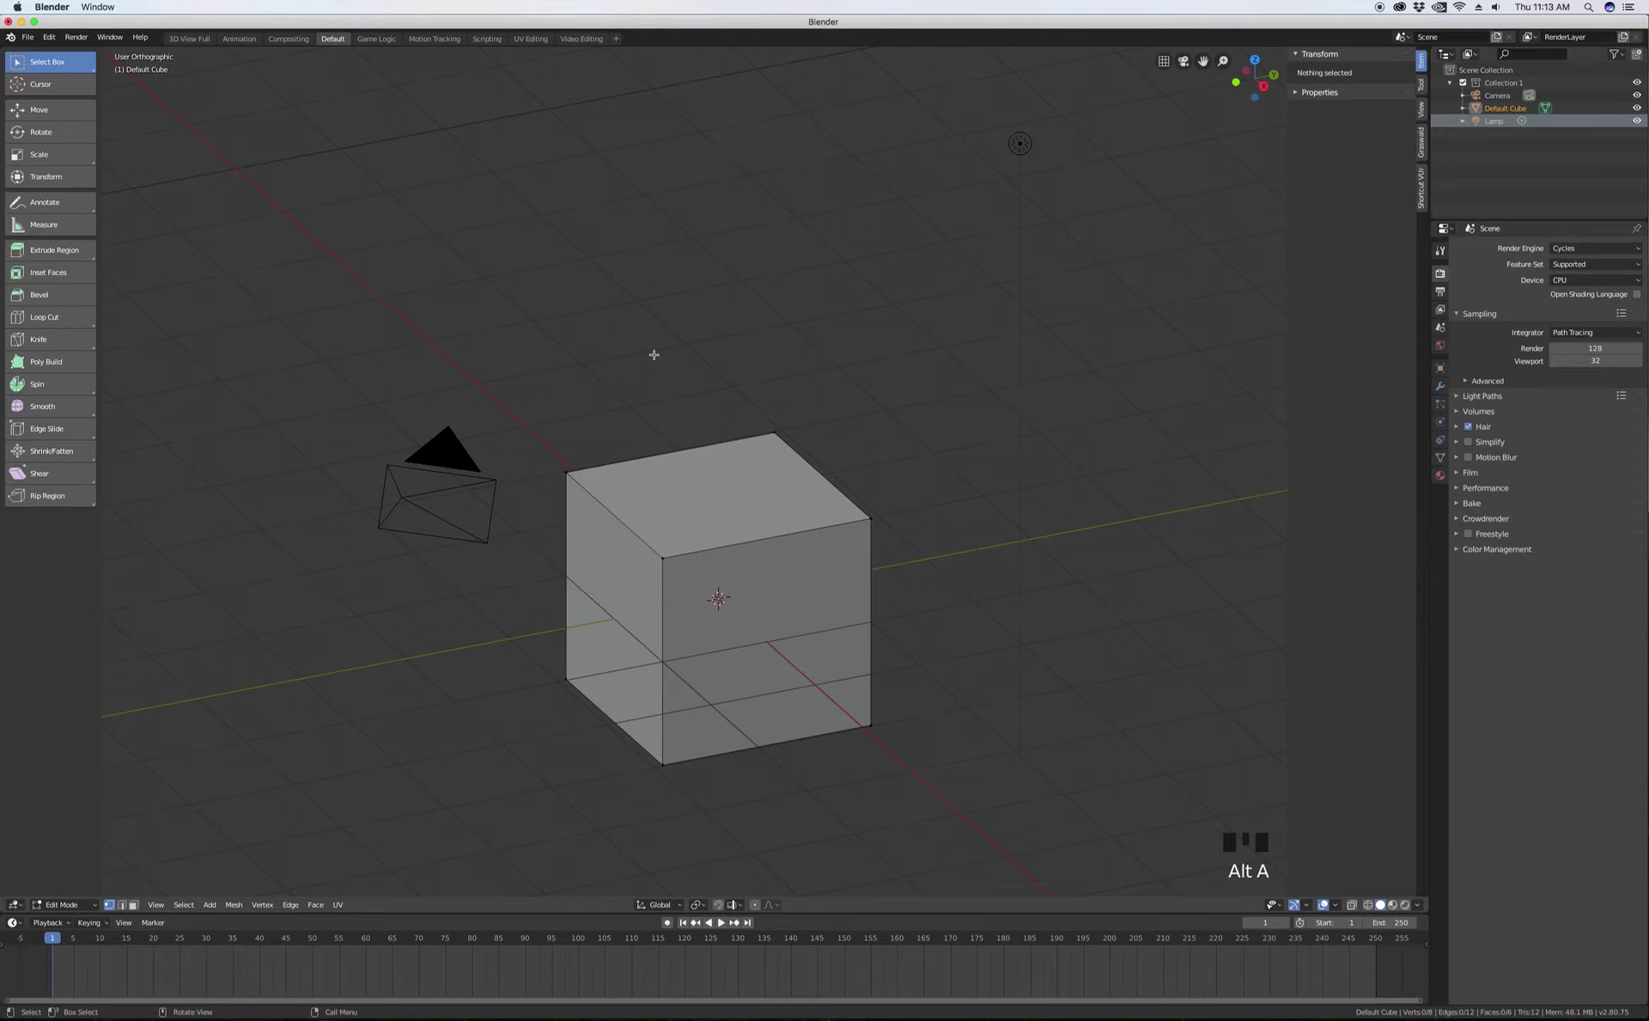
# - Alternate between selecting and deselecting all of the cube's vertices, ending with an empty selection
pyautogui.click(567, 472)
pyautogui.press('a')
pyautogui.press('a')
pyautogui.press('a')
pyautogui.press('a')
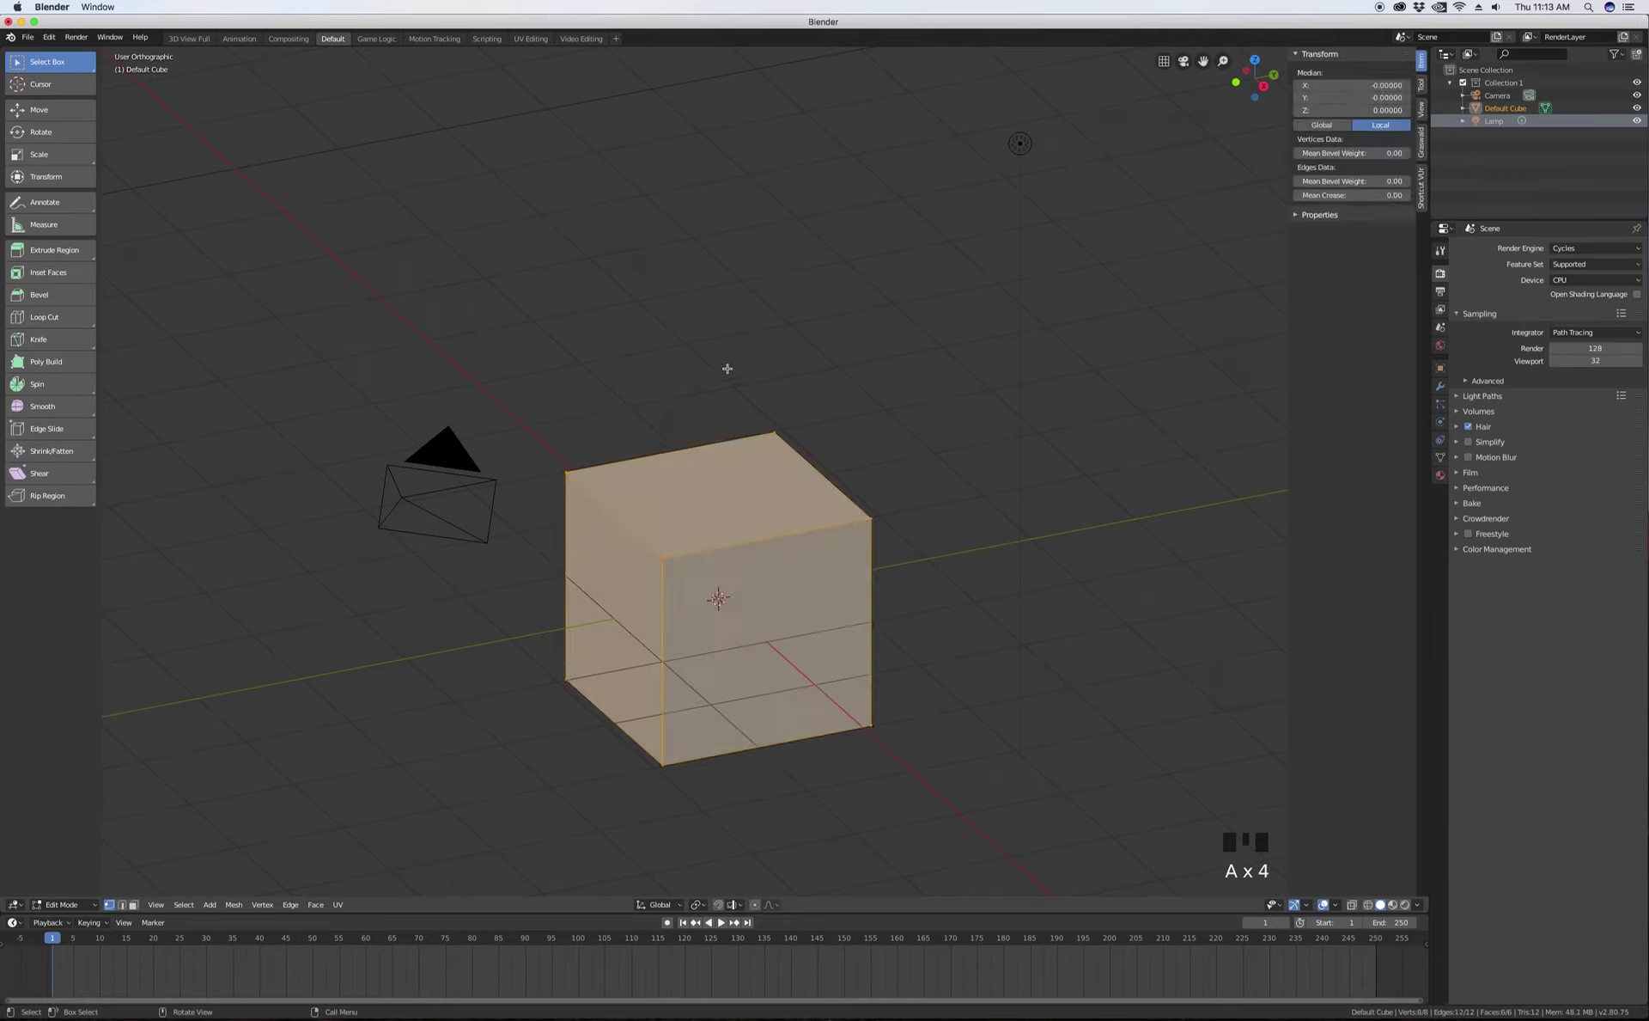
pyautogui.press('a')
pyautogui.press('a')
pyautogui.press('a')
pyautogui.press('a')
pyautogui.press('a')
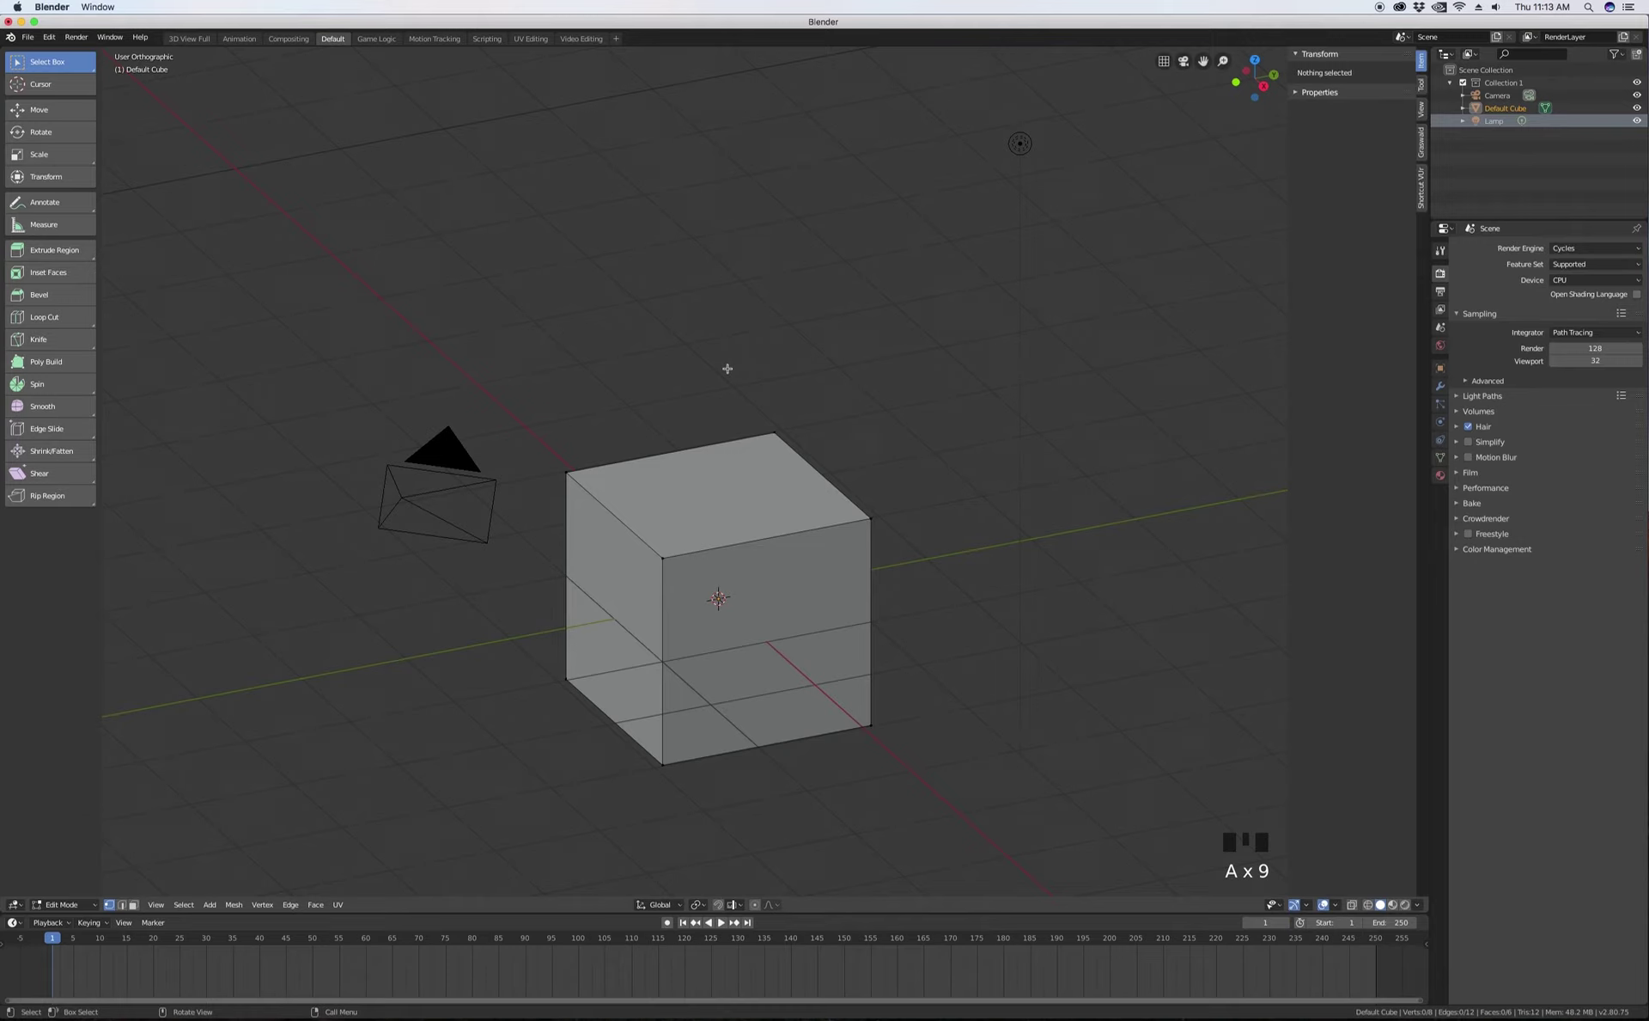
pyautogui.press('a')
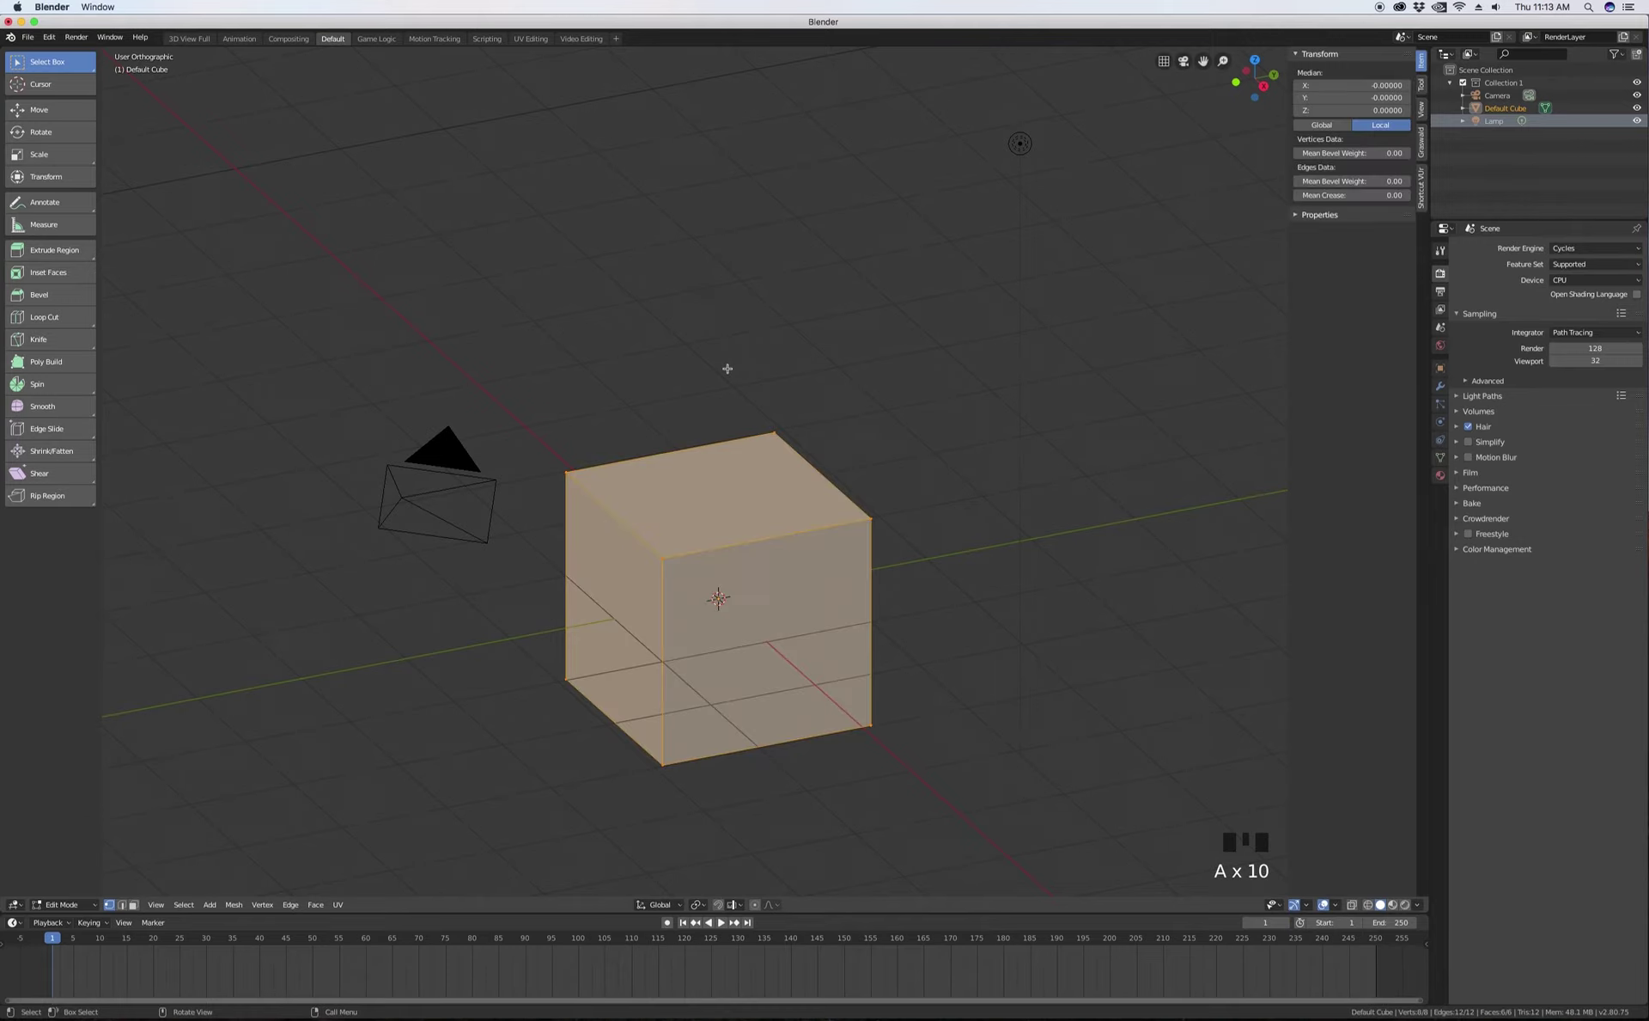
pyautogui.hotkey('alt', 'a')
pyautogui.press('a')
pyautogui.click(687, 282)
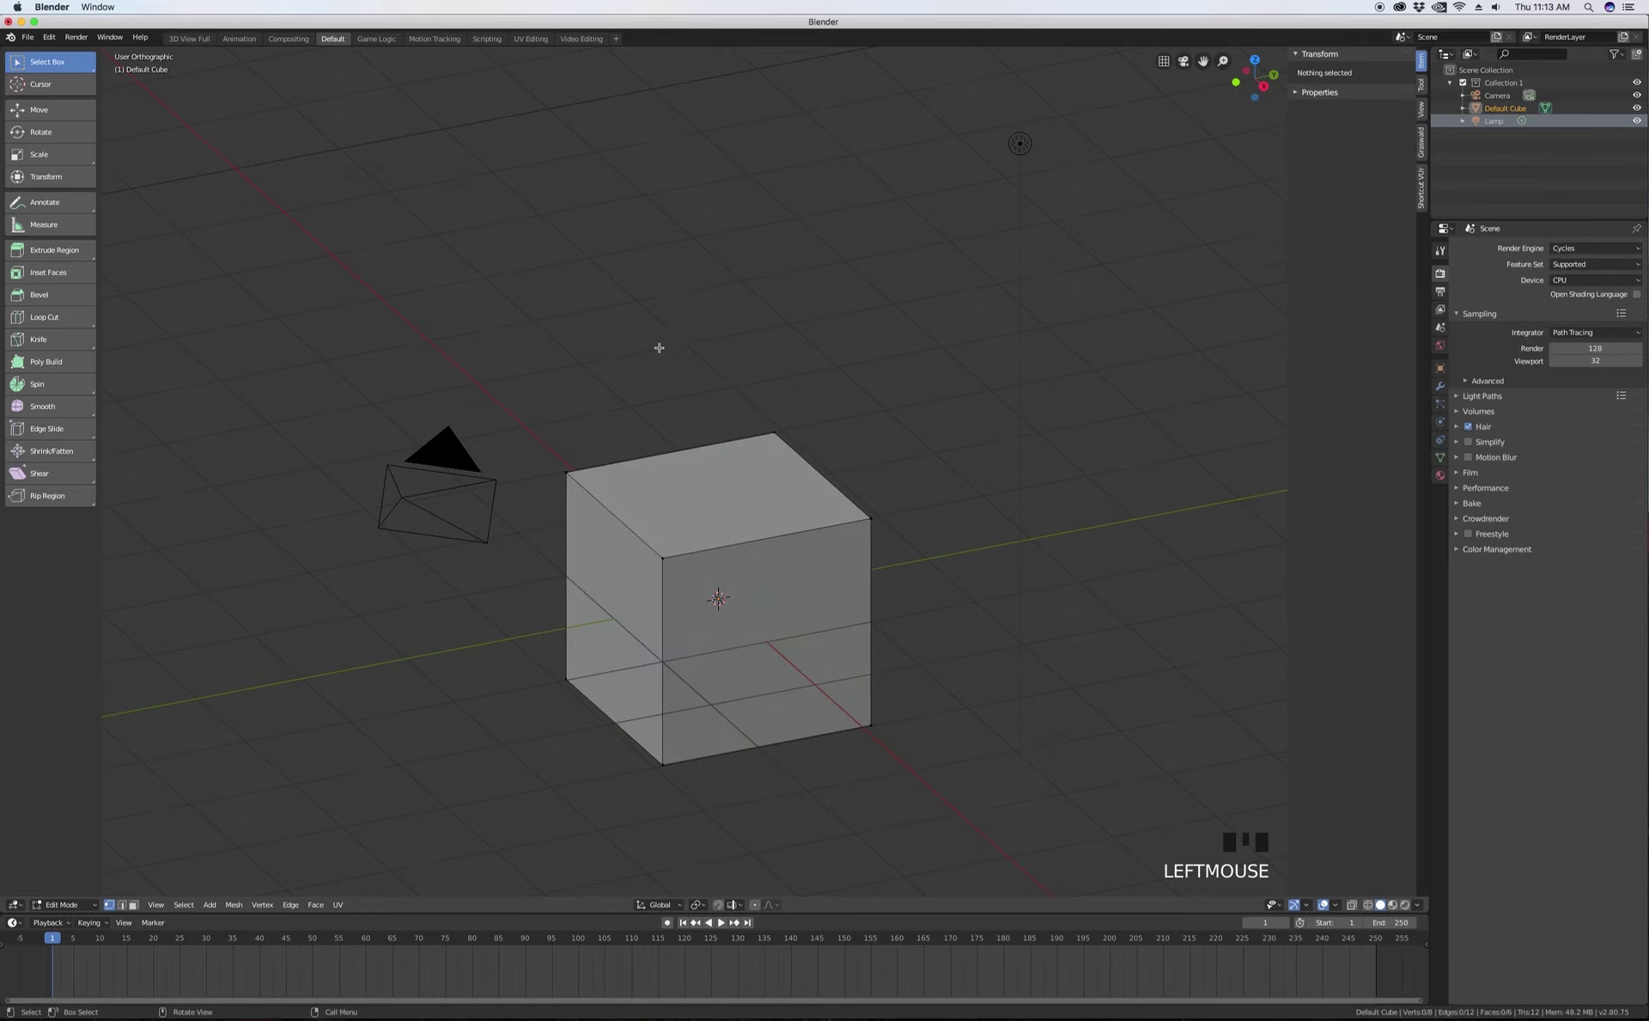
# - Build one selection from the cube's four top corners and the bottom front corner vertex, and clear it
pyautogui.click(568, 472)
pyautogui.keyDown('shift'); pyautogui.click(662, 558); pyautogui.keyUp('shift')
pyautogui.keyDown('shift'); pyautogui.click(870, 518); pyautogui.keyUp('shift')
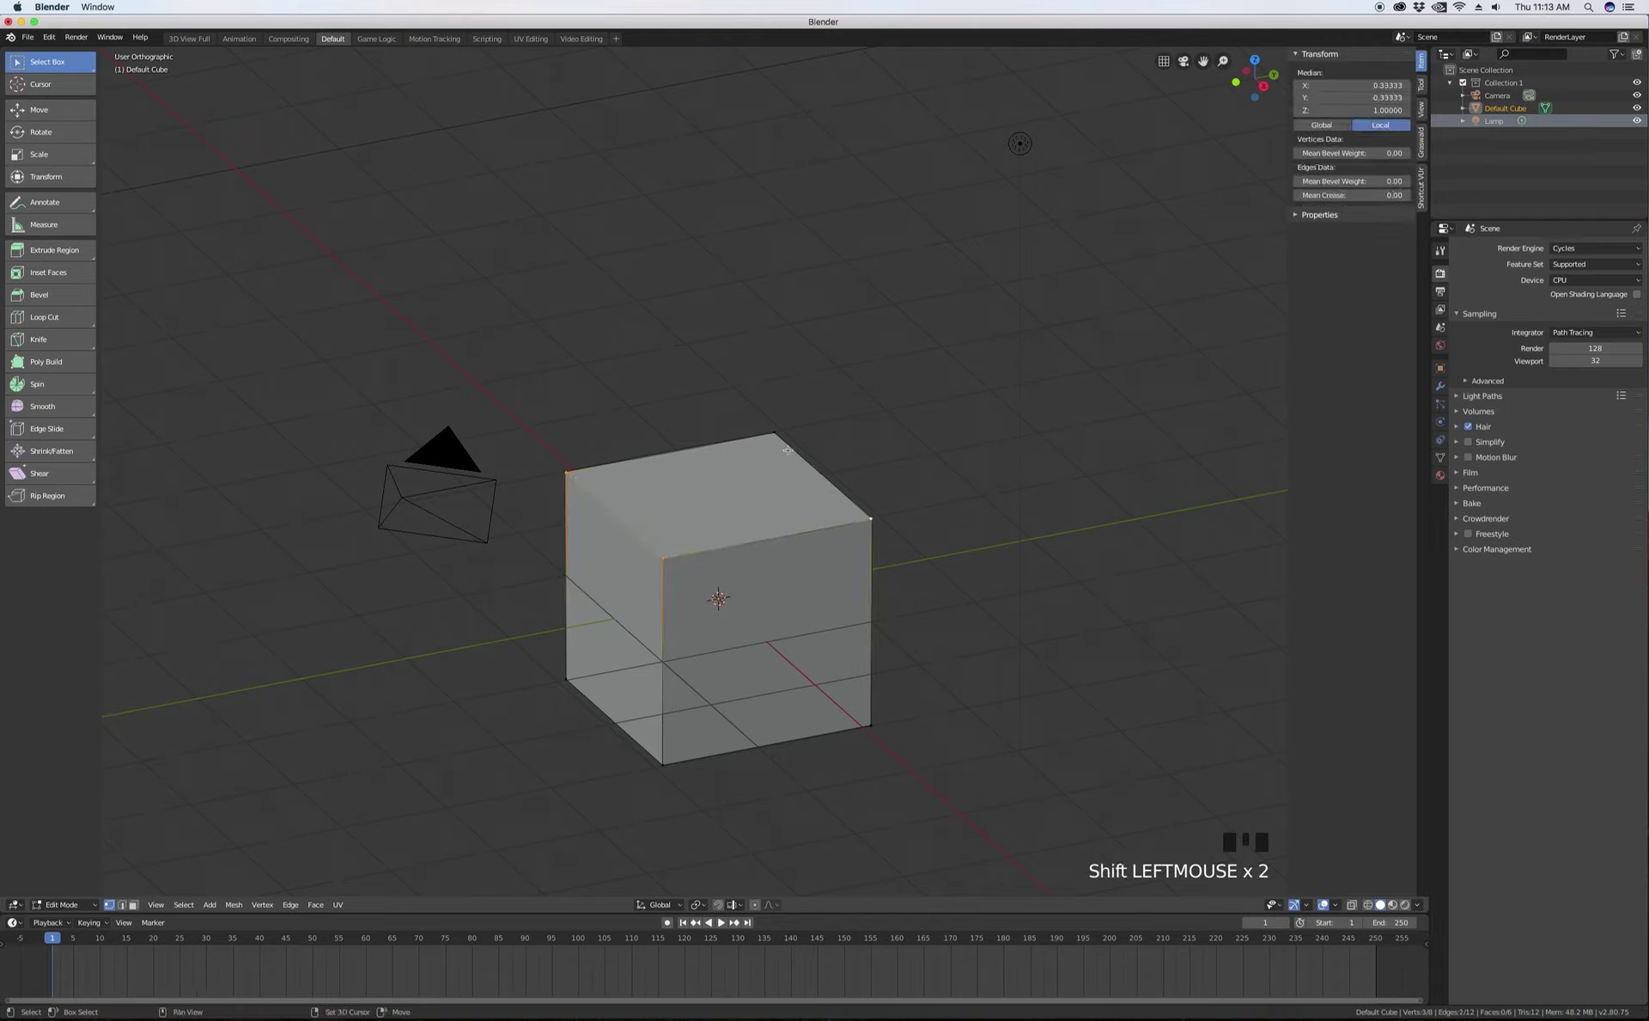
pyautogui.keyDown('shift'); pyautogui.click(773, 432); pyautogui.keyUp('shift')
pyautogui.keyDown('shift'); pyautogui.click(660, 758); pyautogui.keyUp('shift')
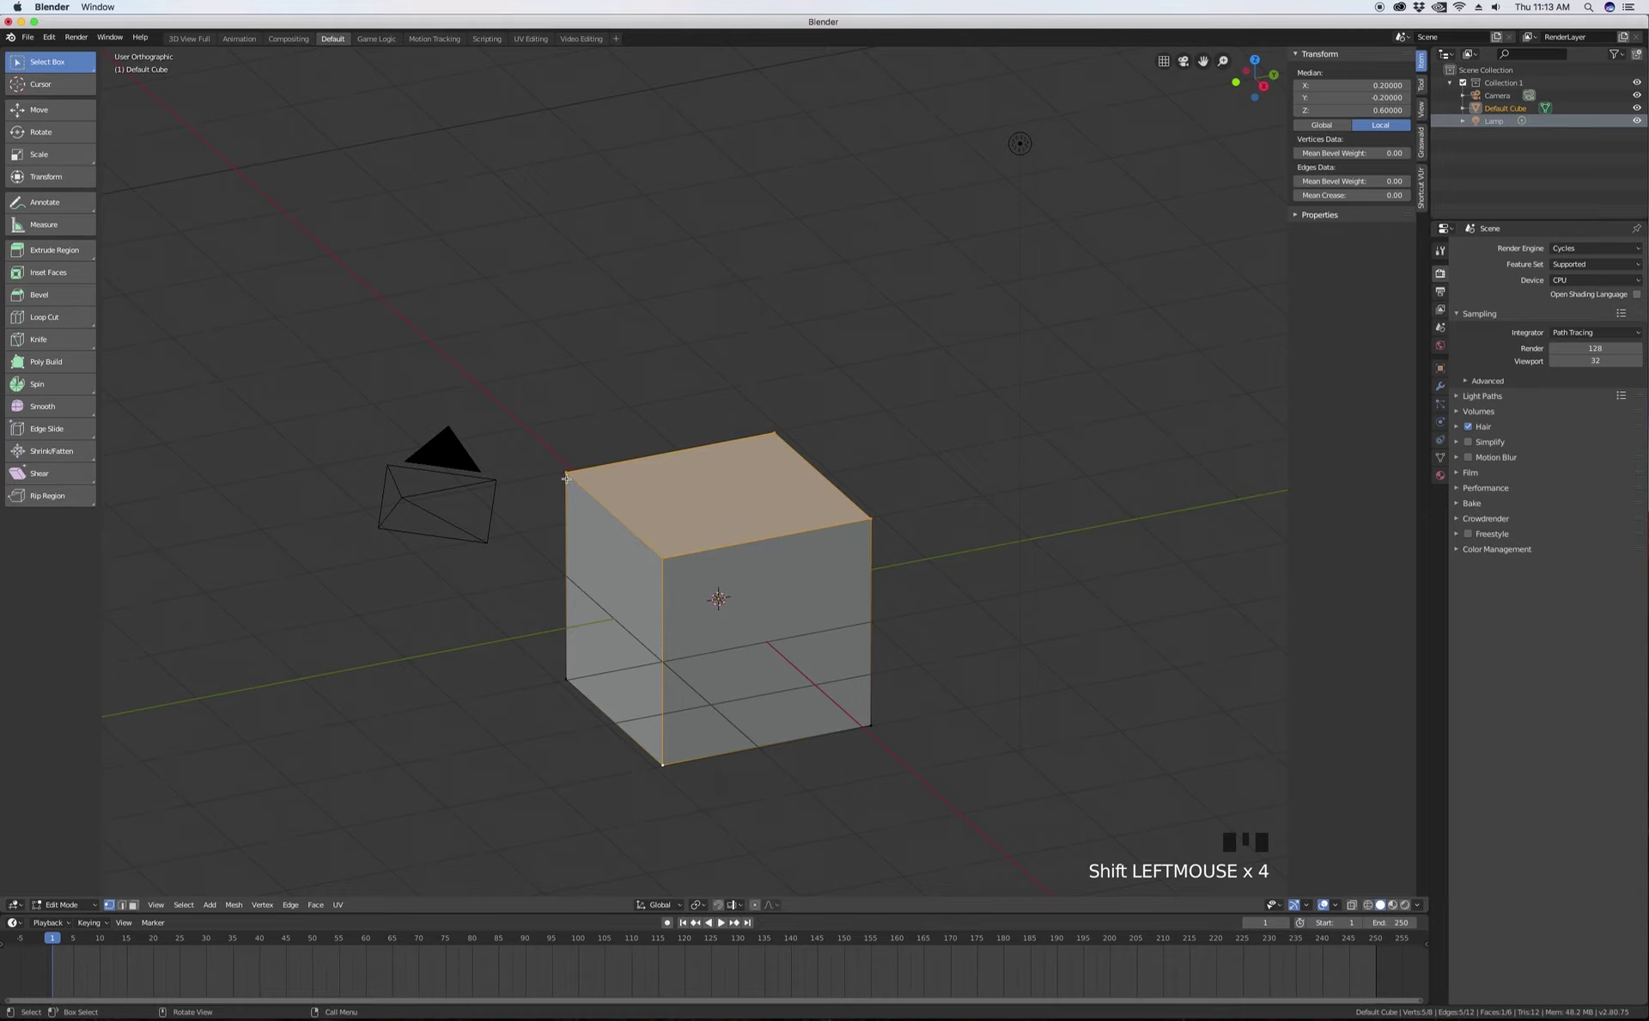
pyautogui.press('a')
pyautogui.press('a')
pyautogui.press('a')
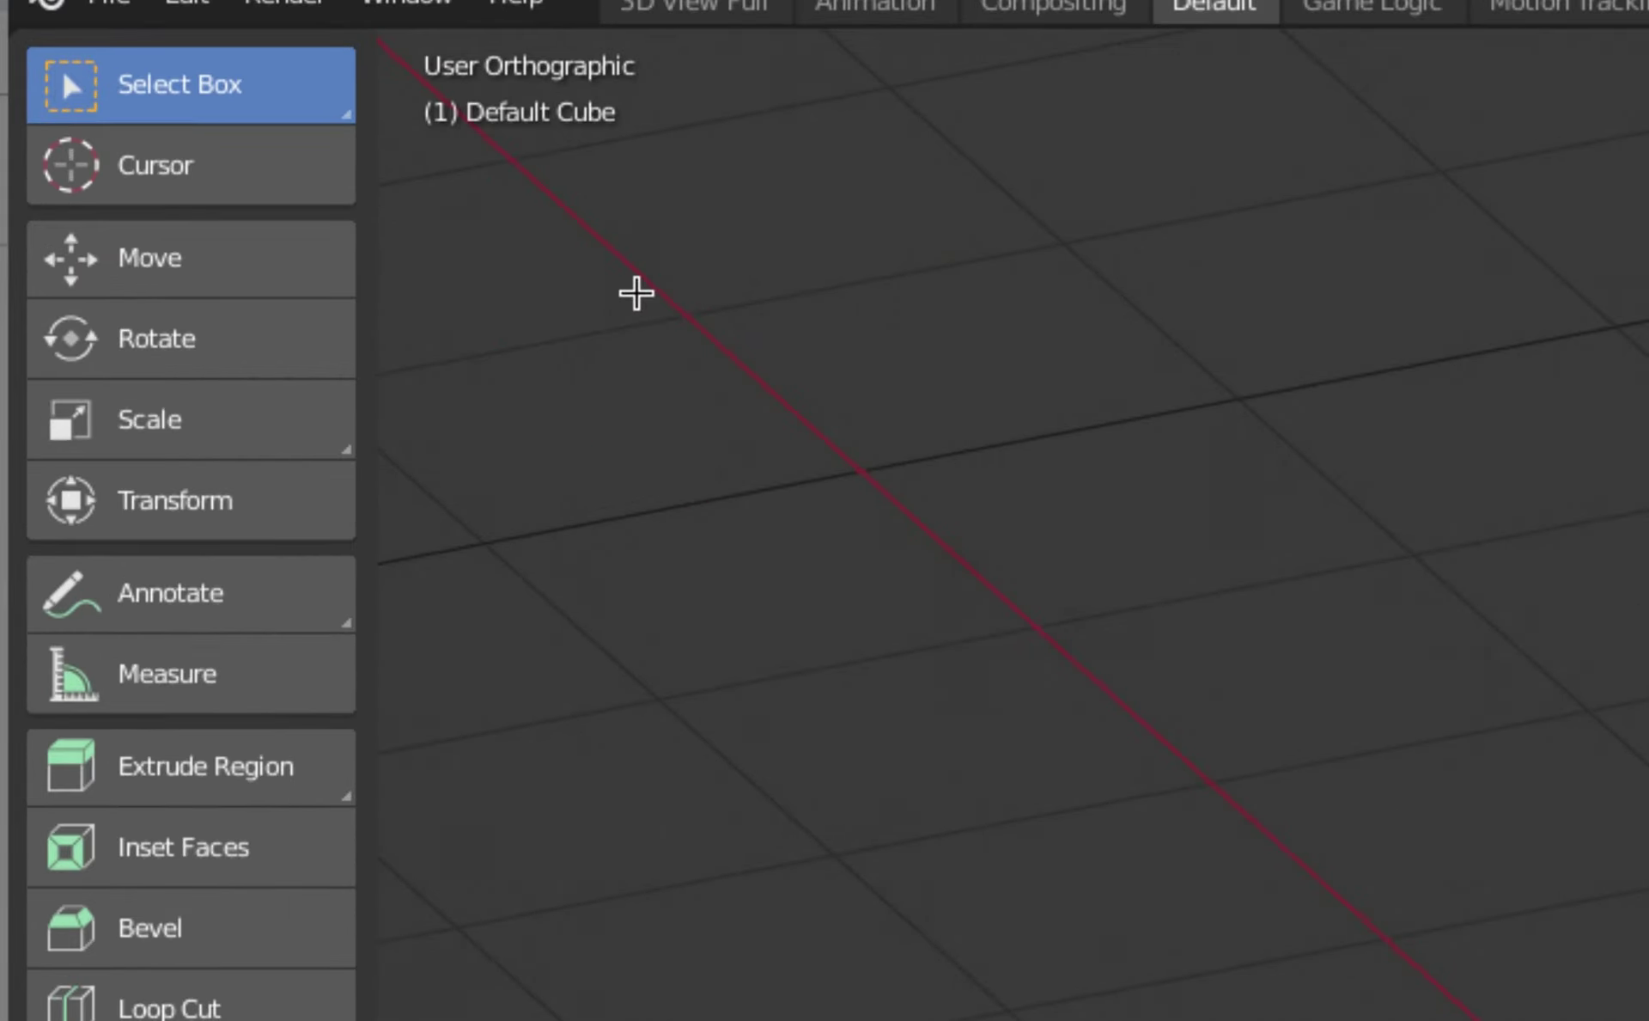
# - Cycle through the box, circle, lasso and plain selection tools, and activate Select Circle
pyautogui.press('w')
pyautogui.press('w')
pyautogui.press('w')
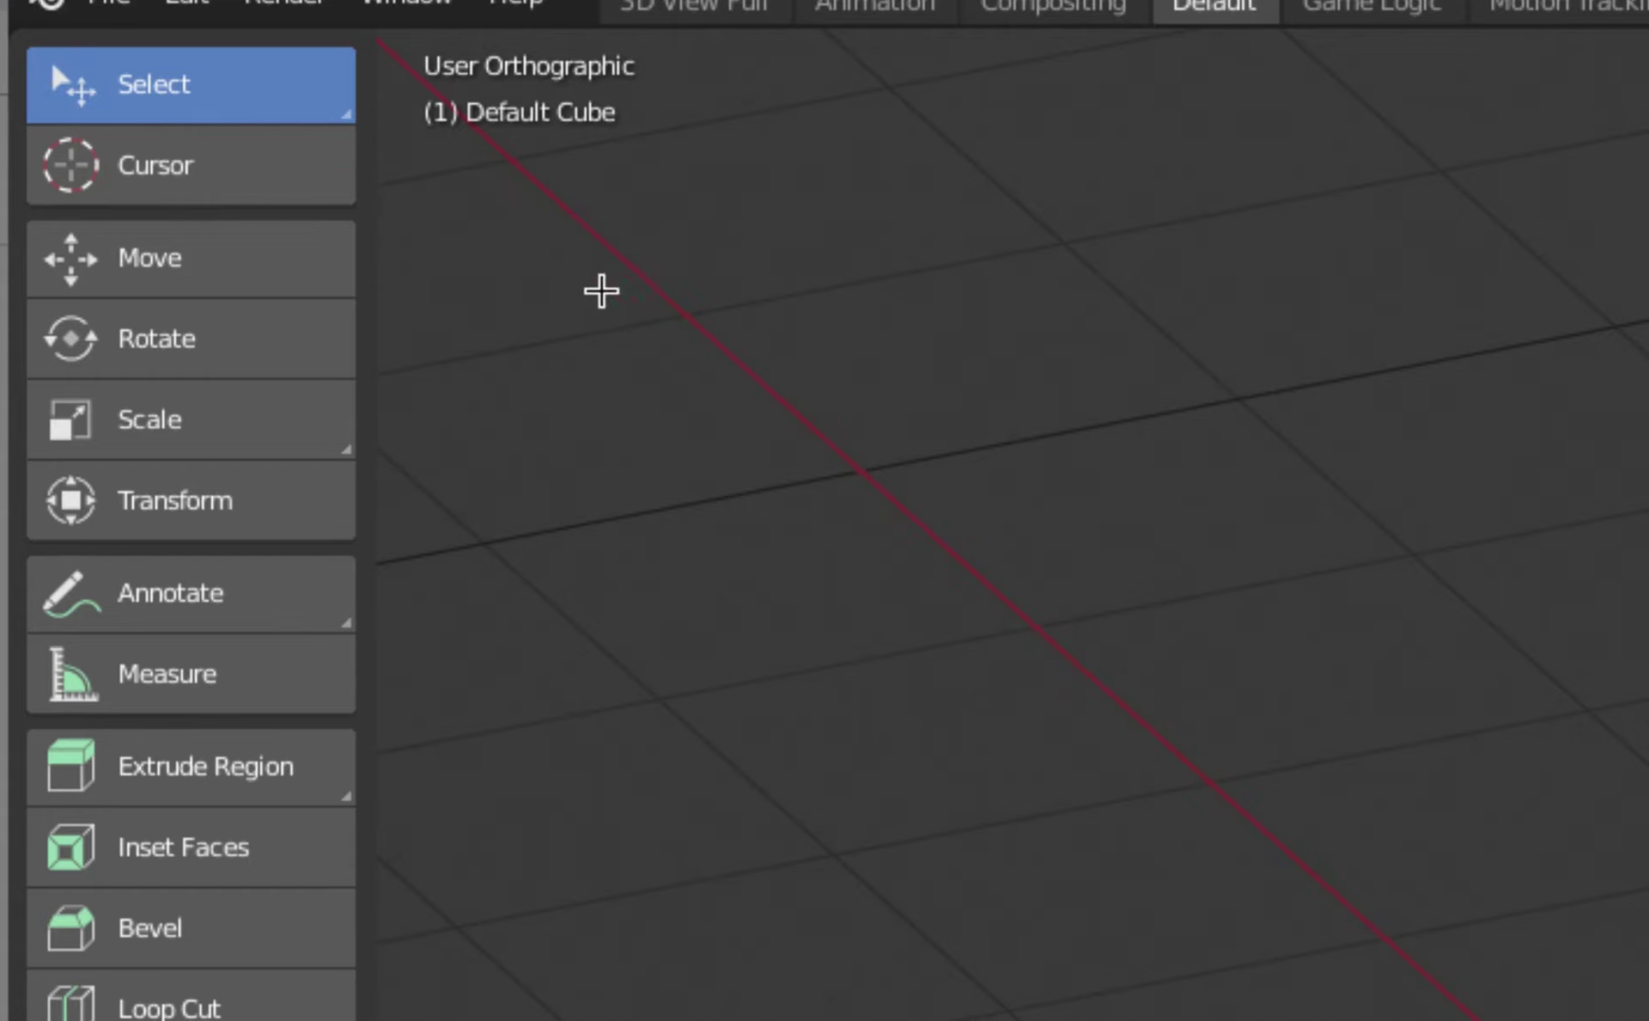
pyautogui.press('w')
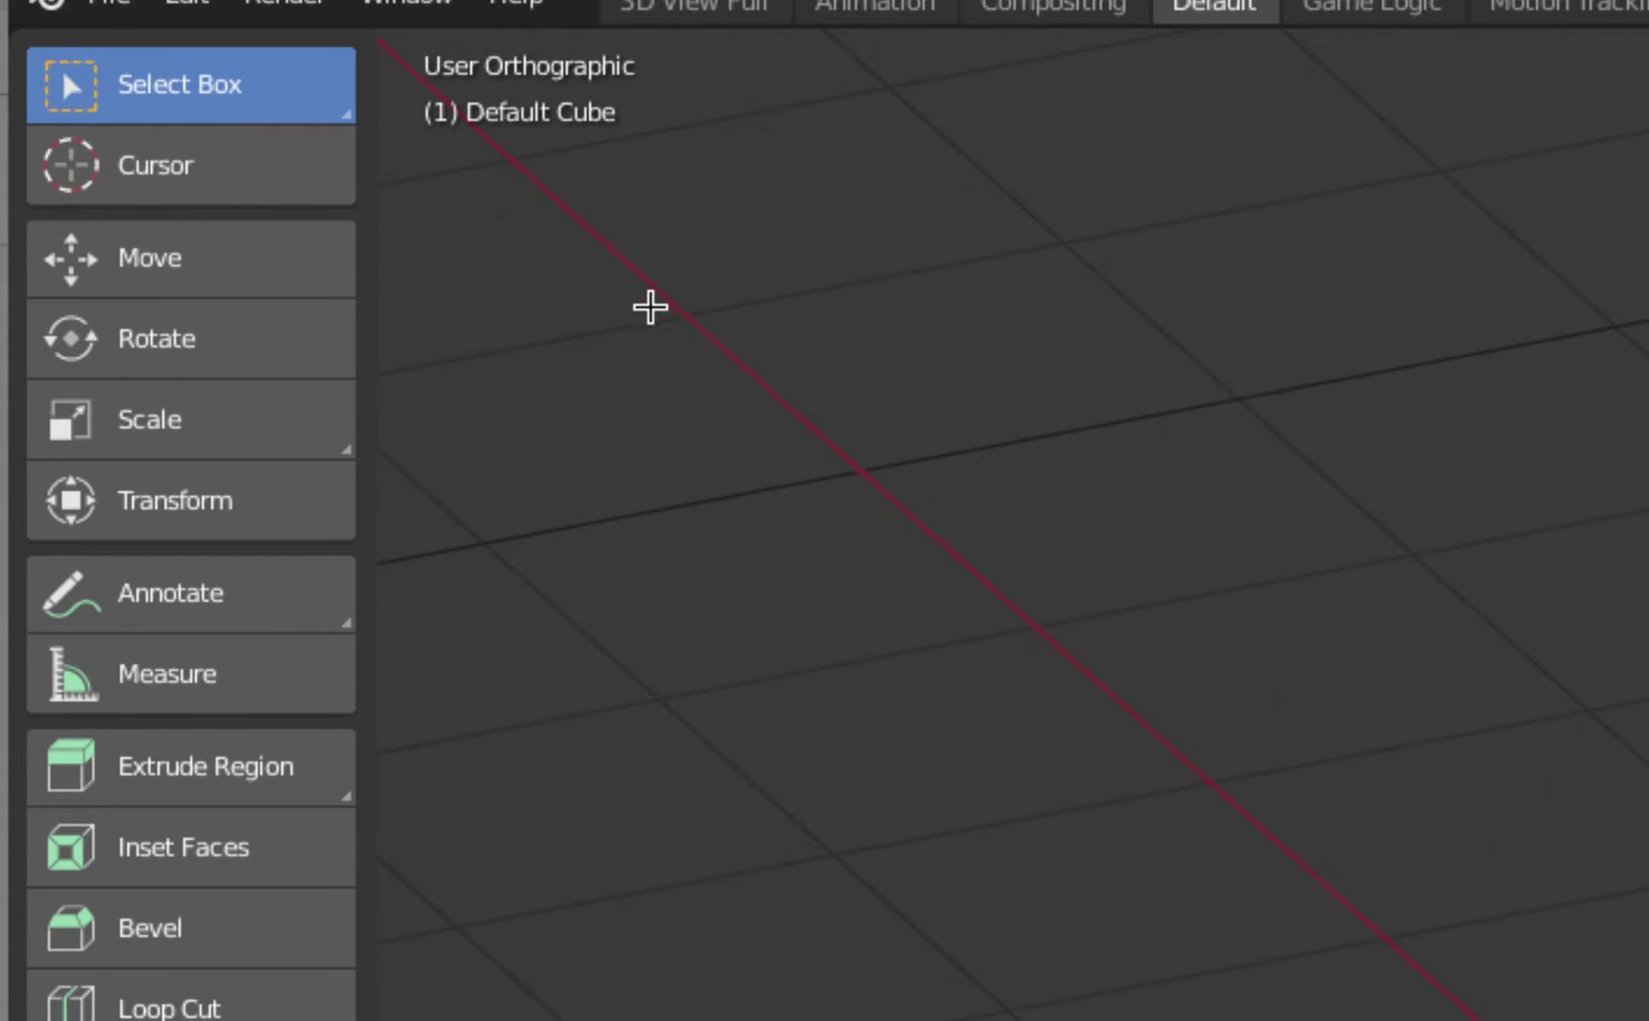
pyautogui.scroll(1, 639, 293)
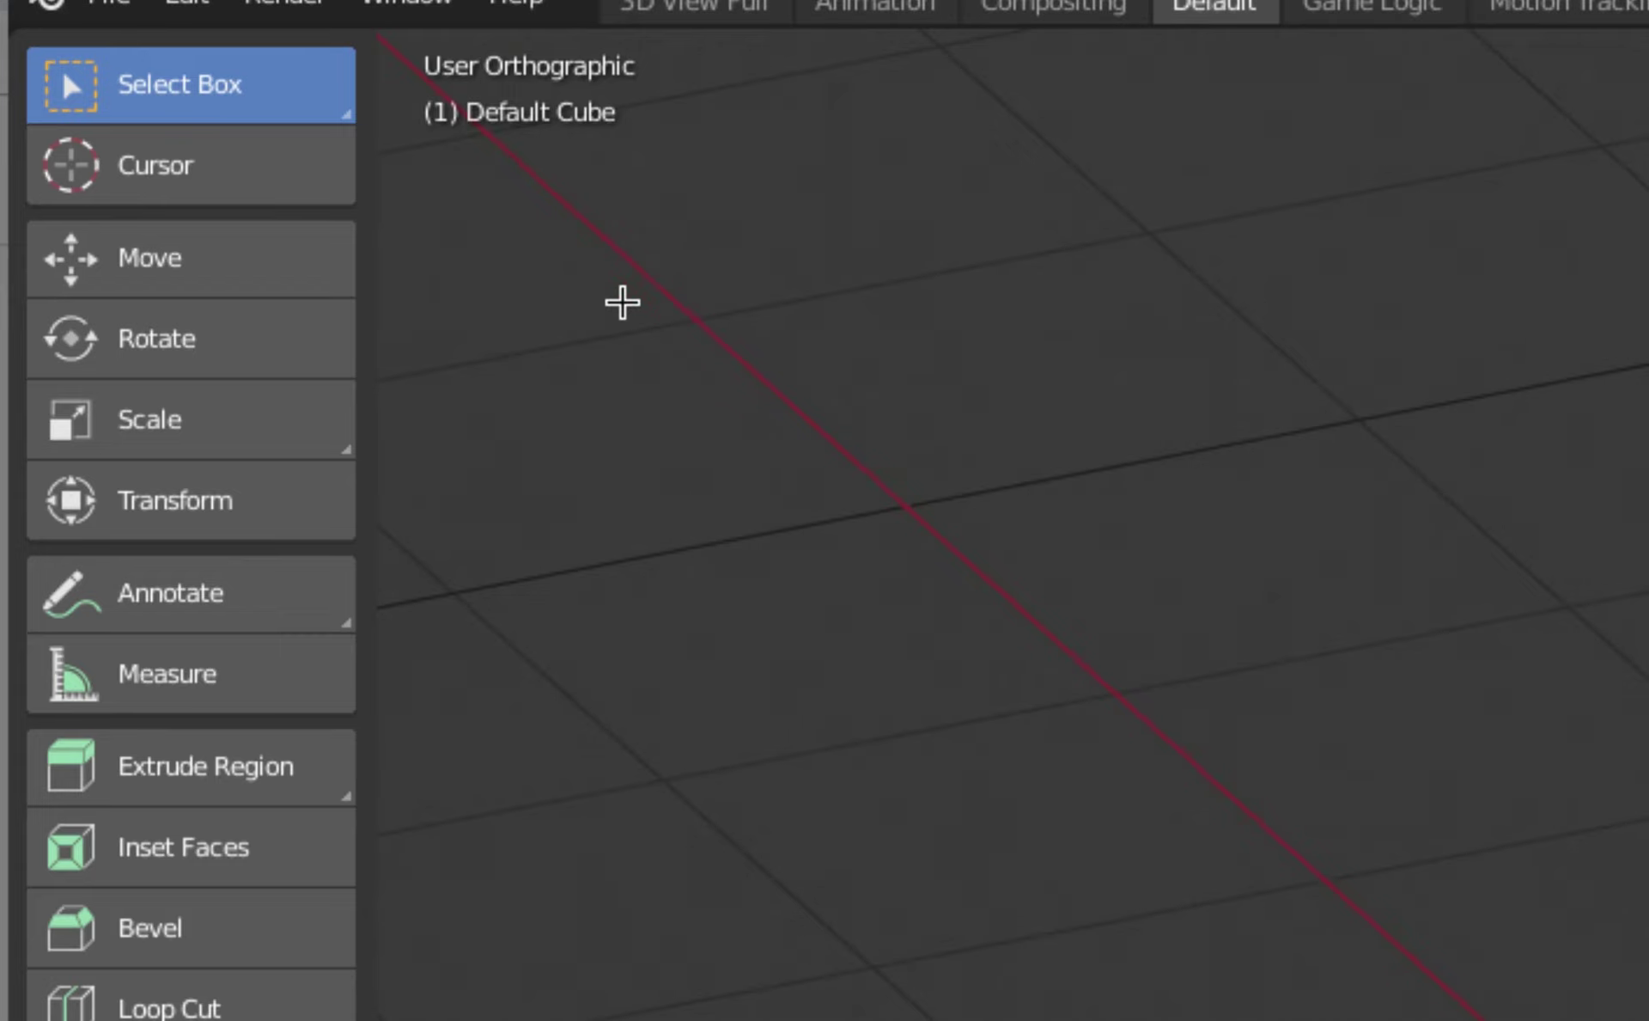
pyautogui.press('w')
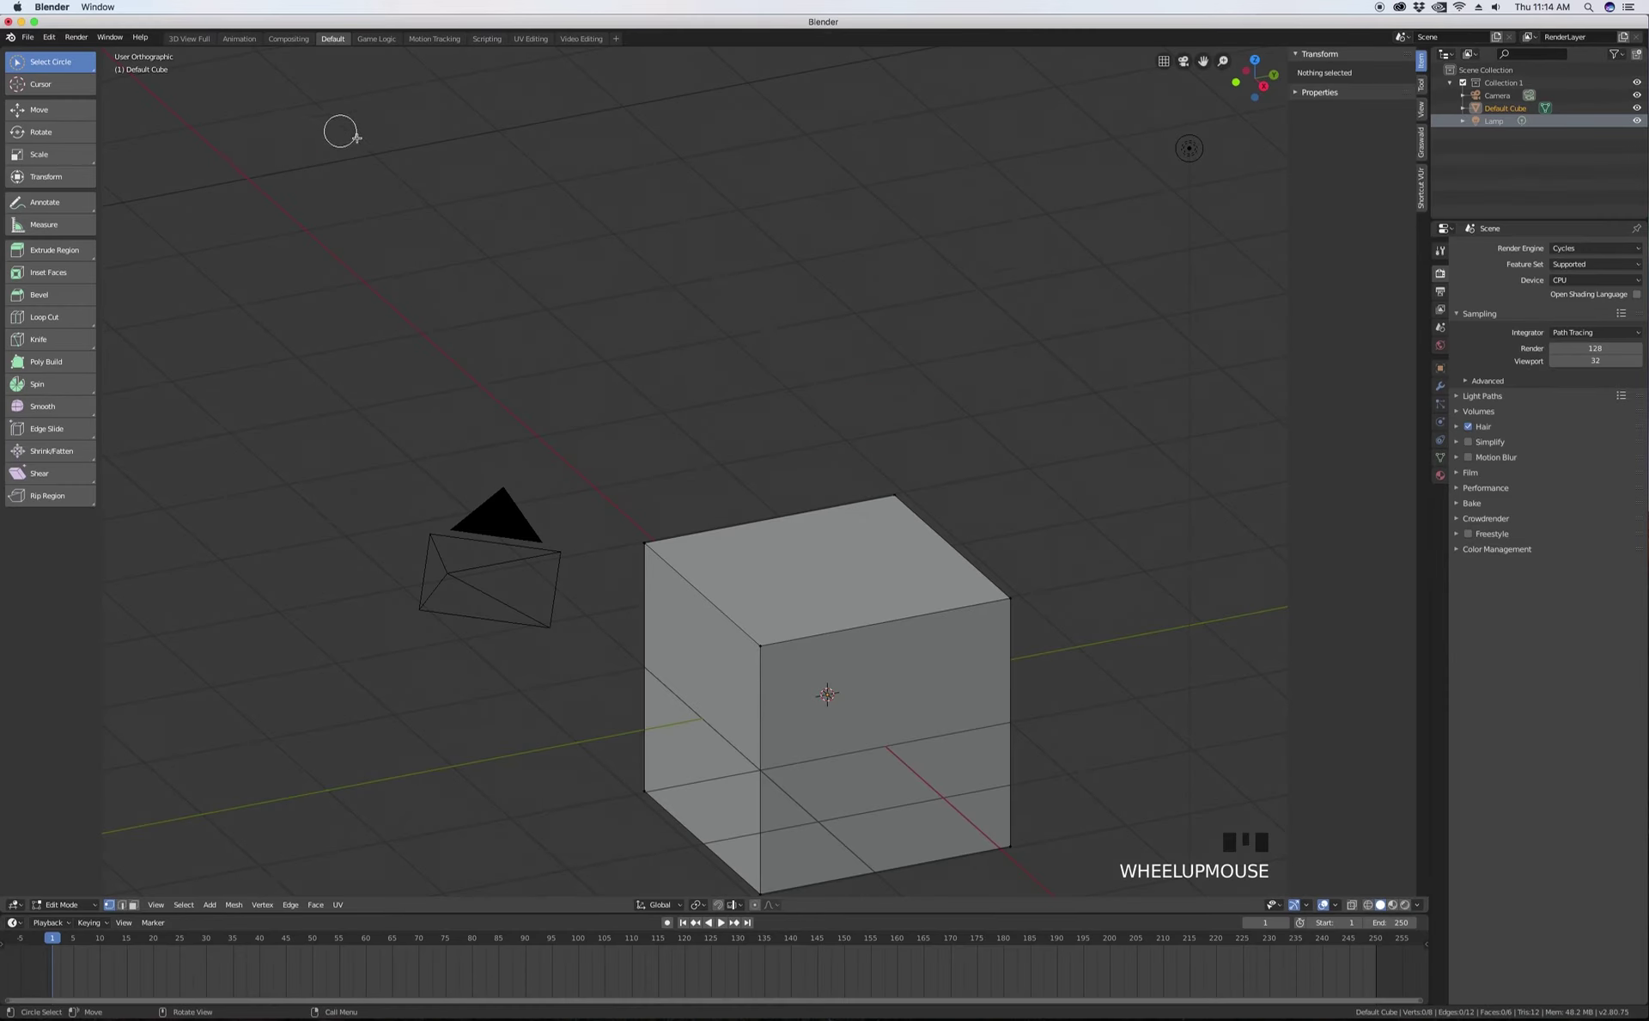
# - Brush over the cube's corner vertices with Select Circle, finishing with the four top corners selected
pyautogui.moveTo(648, 533)
pyautogui.mouseDown()
pyautogui.moveTo(778, 648)
pyautogui.moveTo(1013, 604)
pyautogui.moveTo(881, 491)
pyautogui.moveTo(761, 872)
pyautogui.mouseUp()
pyautogui.rightClick(804, 578)
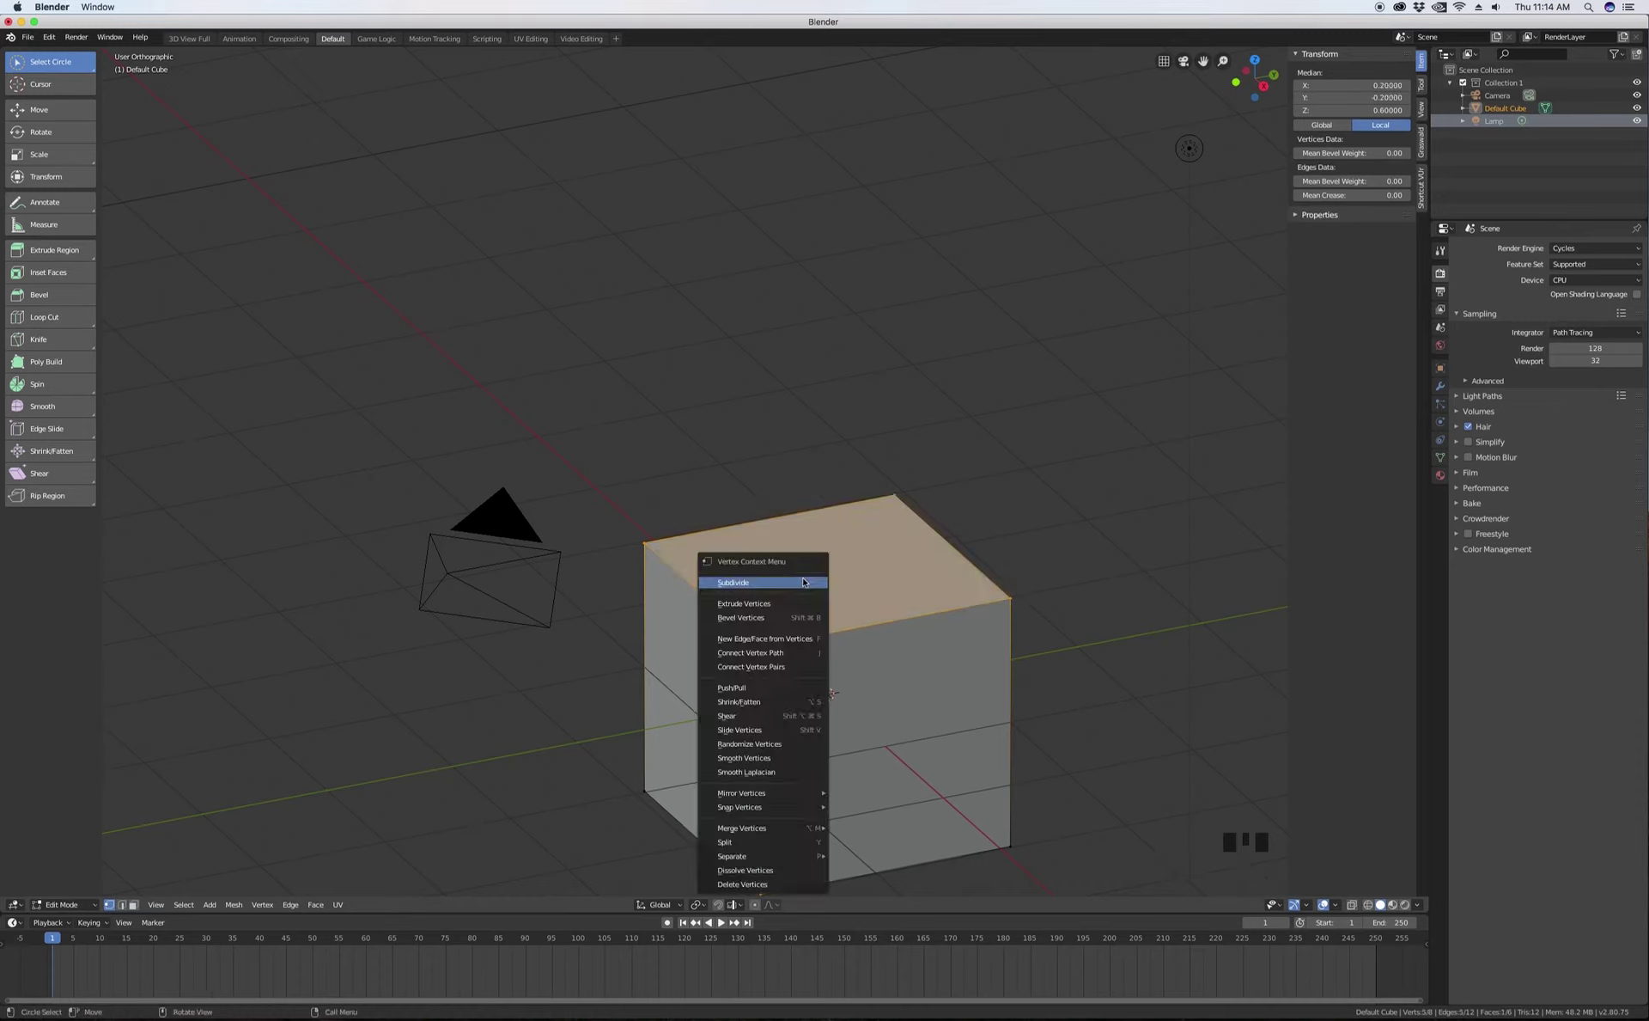
pyautogui.click(802, 501)
pyautogui.moveTo(640, 523)
pyautogui.mouseDown()
pyautogui.moveTo(658, 558)
pyautogui.moveTo(778, 629)
pyautogui.moveTo(759, 644)
pyautogui.moveTo(1007, 583)
pyautogui.moveTo(890, 484)
pyautogui.mouseUp()
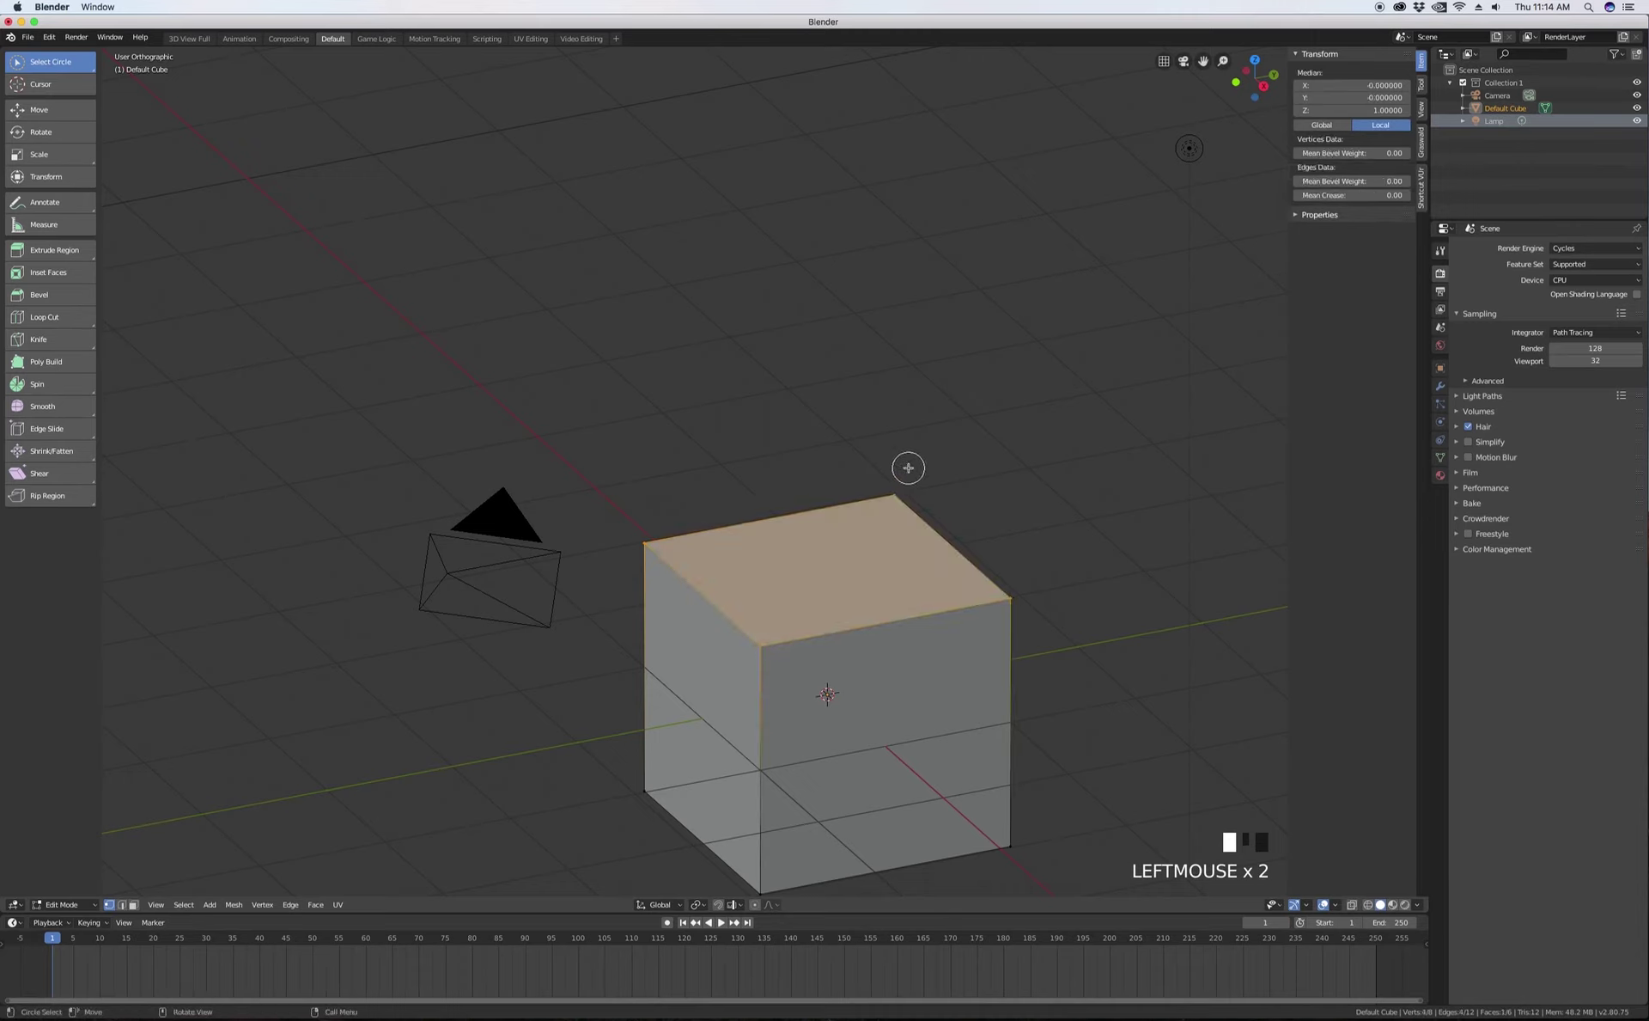
# - Switch to Select Lasso and lasso different corner vertices, finishing with the two ends of the top edge nearest the camera object
pyautogui.press('w')
pyautogui.moveTo(646, 481)
pyautogui.mouseDown()
pyautogui.moveTo(751, 723)
pyautogui.moveTo(863, 696)
pyautogui.moveTo(678, 438)
pyautogui.mouseUp()
pyautogui.moveTo(887, 432)
pyautogui.mouseDown()
pyautogui.moveTo(839, 568)
pyautogui.moveTo(866, 425)
pyautogui.moveTo(619, 518)
pyautogui.moveTo(796, 761)
pyautogui.moveTo(703, 428)
pyautogui.mouseUp()
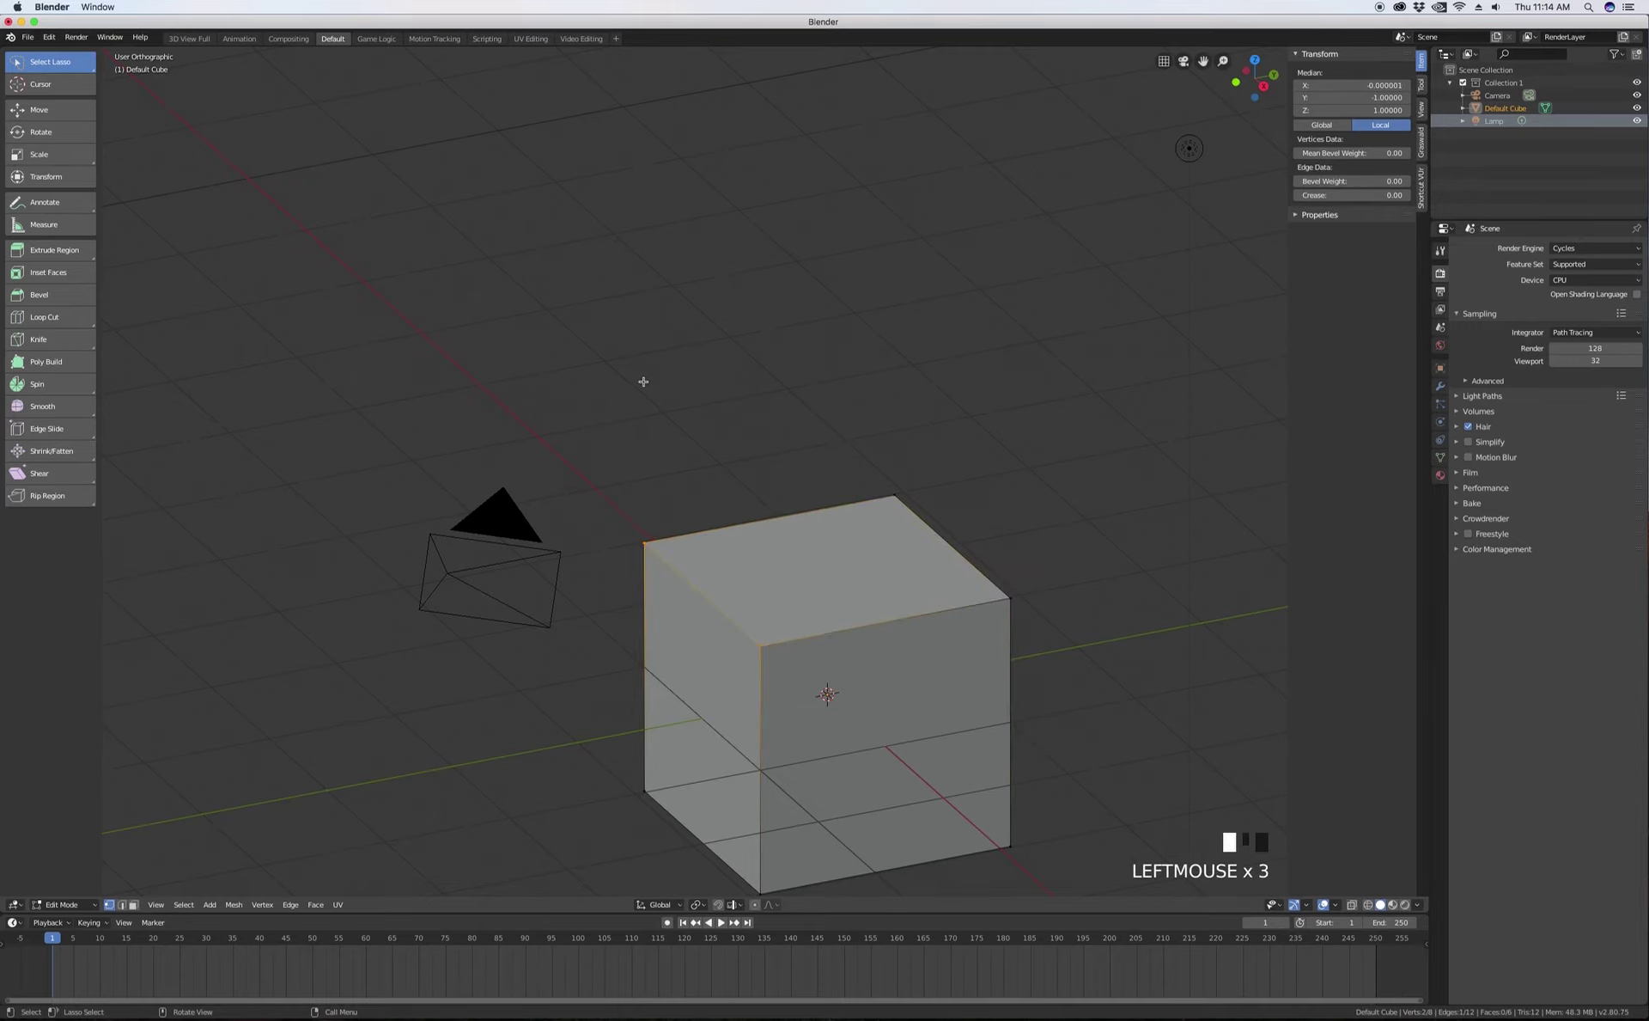
pyautogui.moveTo(730, 707)
pyautogui.mouseDown()
pyautogui.moveTo(768, 863)
pyautogui.moveTo(731, 713)
pyautogui.mouseUp()
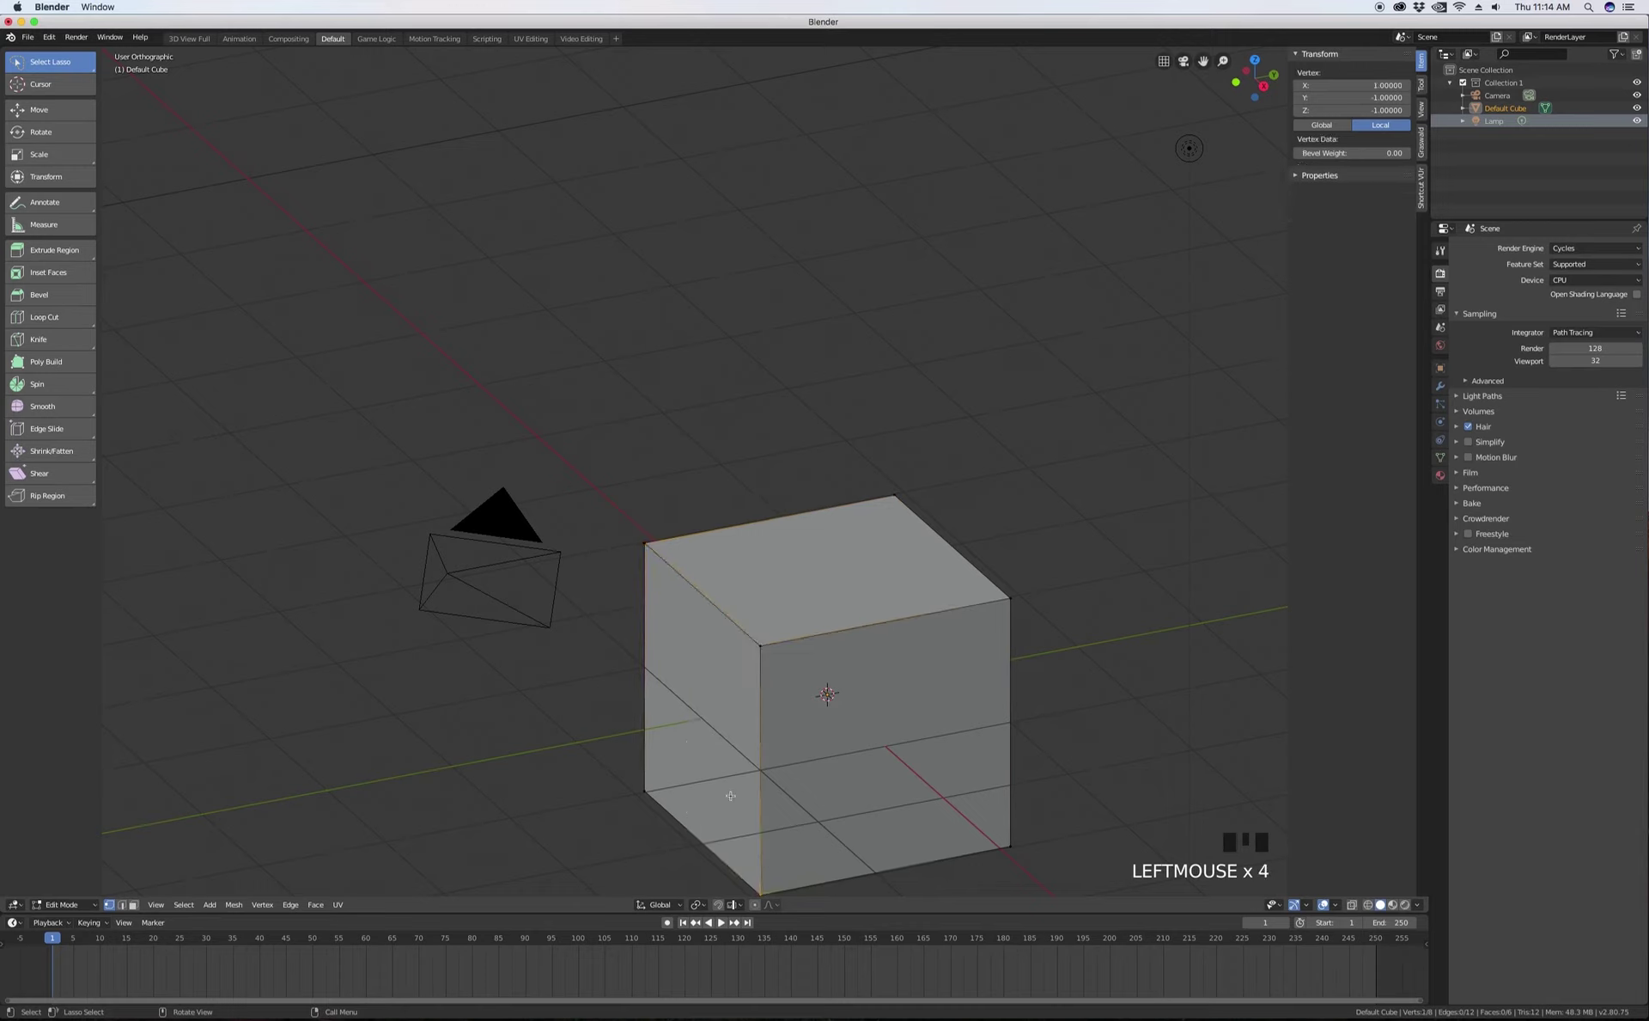
pyautogui.click(645, 539)
pyautogui.moveTo(753, 607); pyautogui.dragTo(772, 711)
pyautogui.keyDown('shift'); pyautogui.click(795, 562); pyautogui.keyUp('shift')
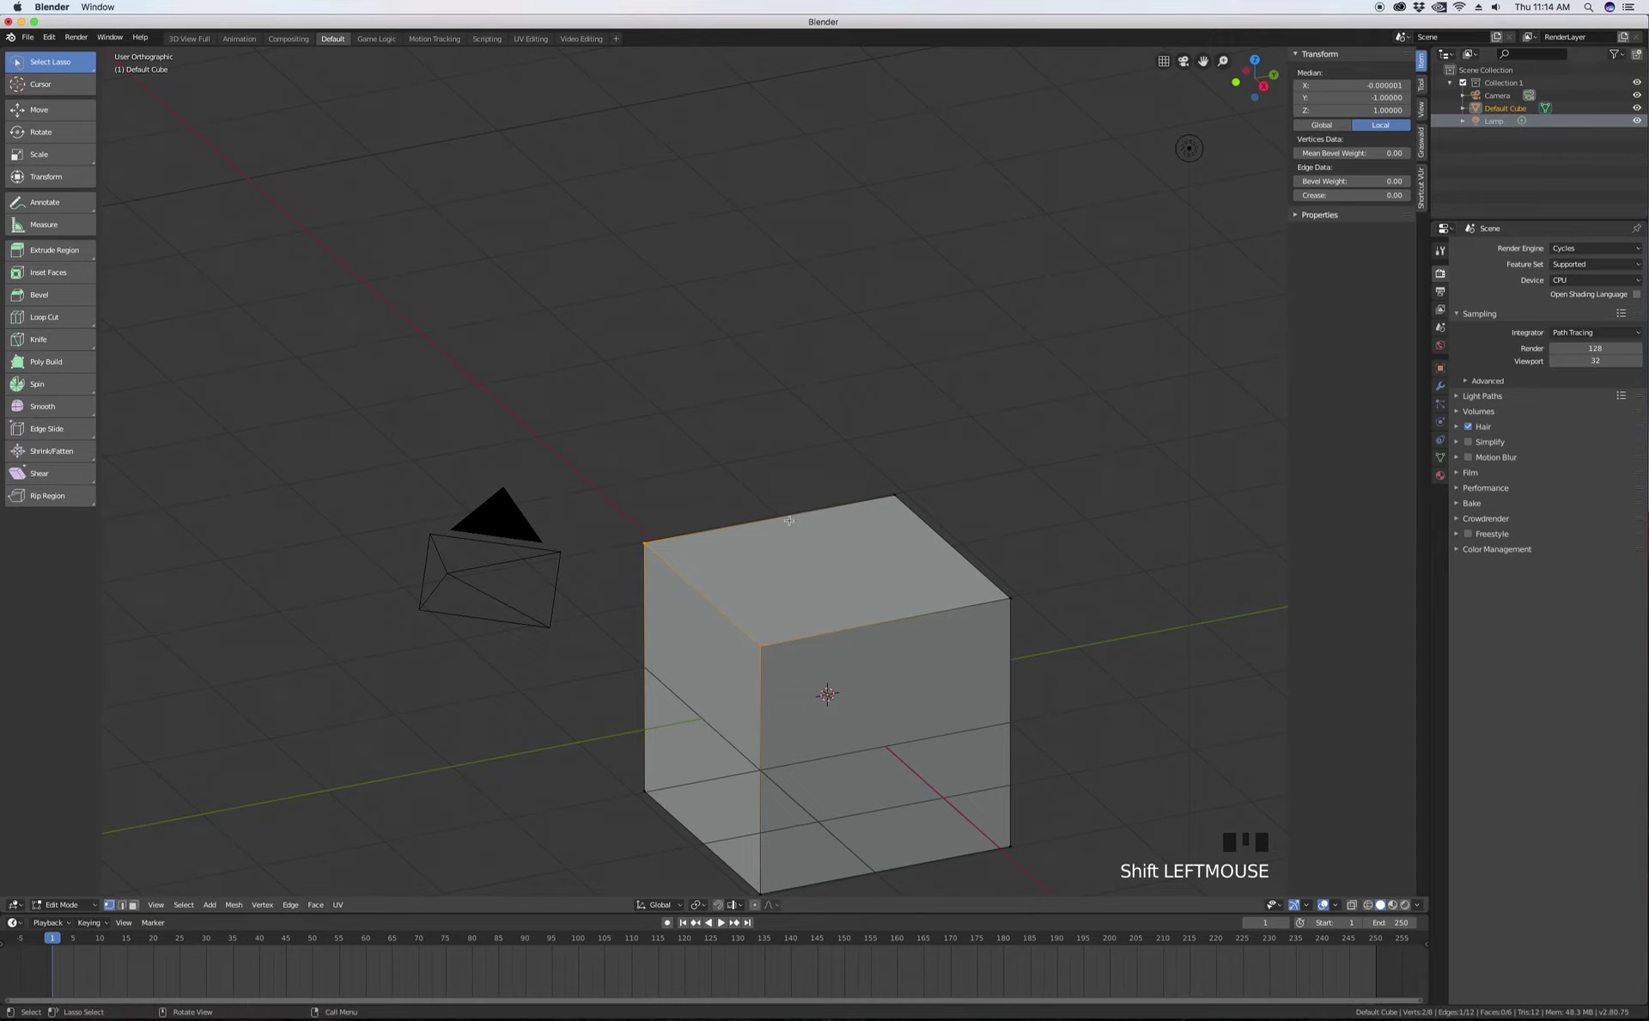
# - Return to Select Box, clear the selection, and select the four corner vertices of the cube's top face
pyautogui.press('w')
pyautogui.press('w')
pyautogui.press('a')
pyautogui.press('a')
pyautogui.press('a')
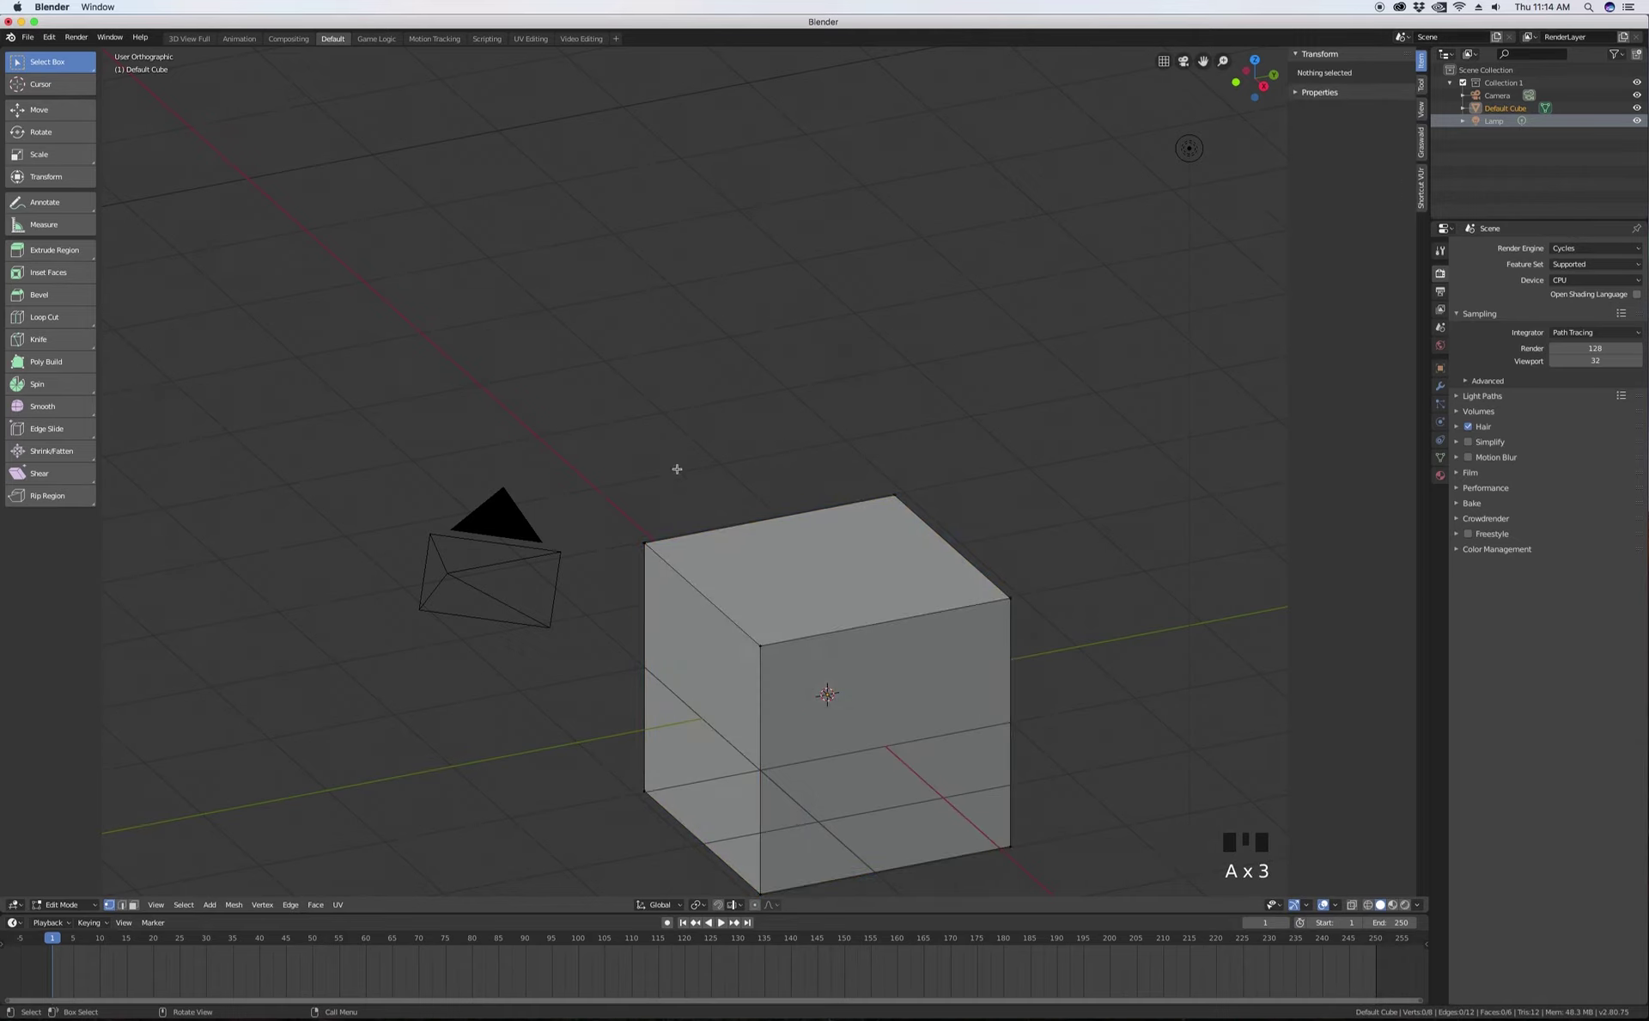
pyautogui.click(644, 542)
pyautogui.keyDown('shift'); pyautogui.click(761, 635); pyautogui.keyUp('shift')
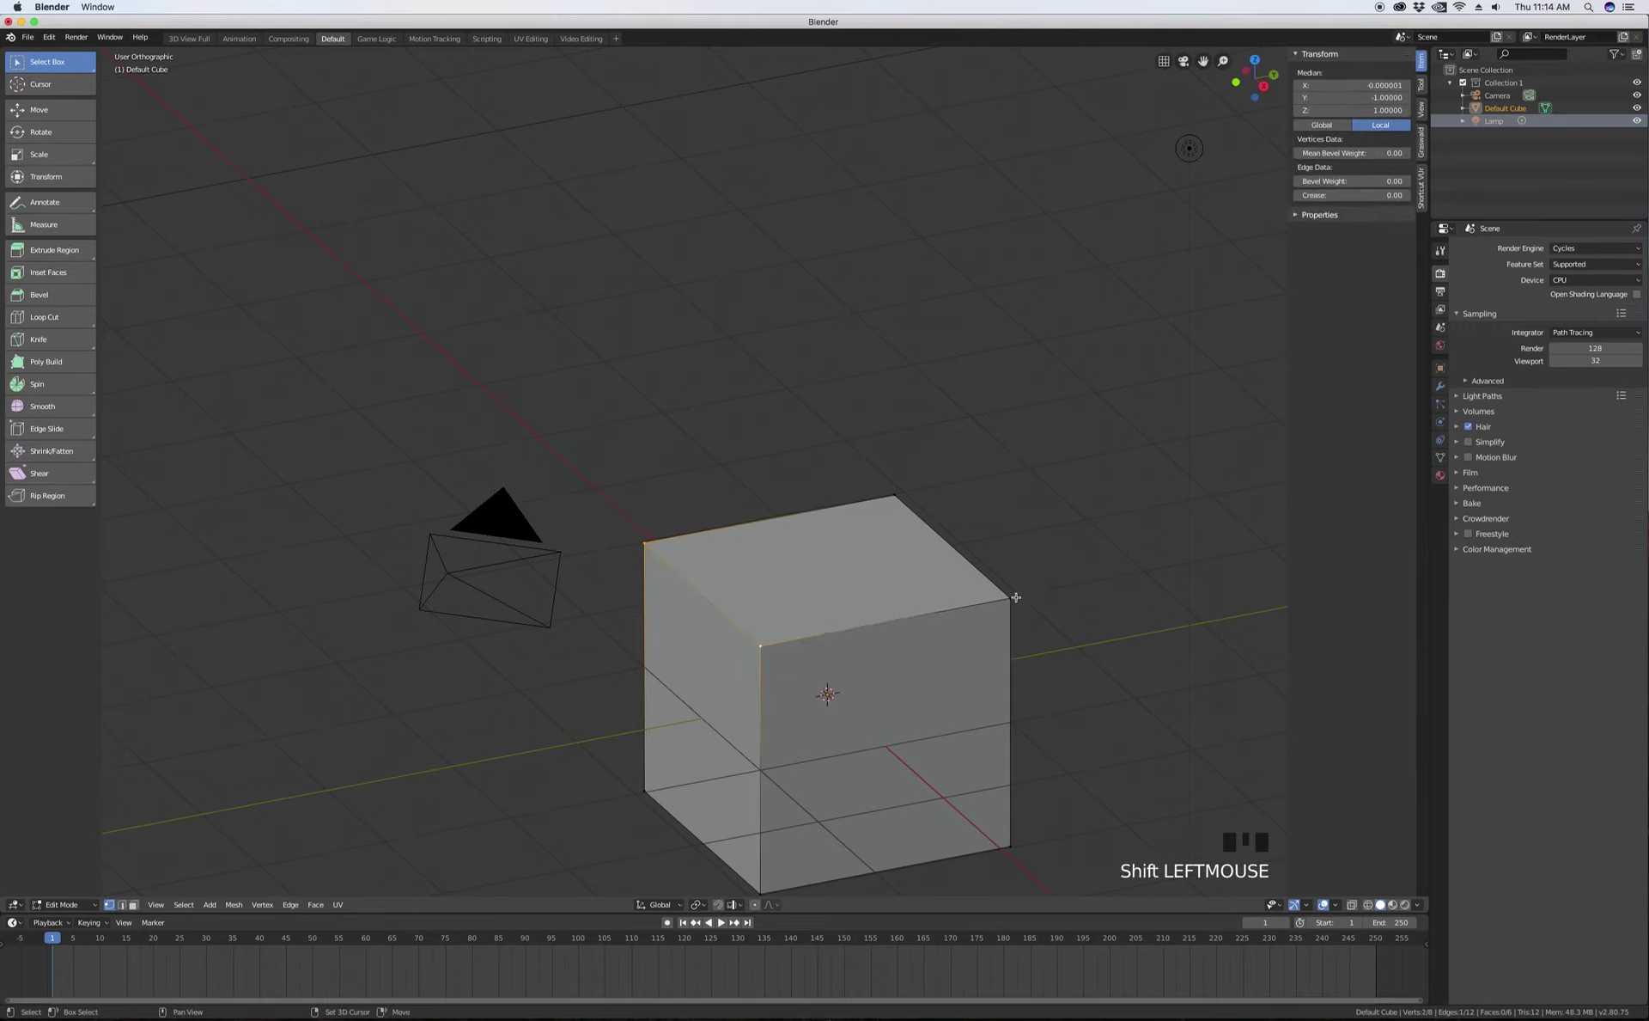
pyautogui.keyDown('shift'); pyautogui.click(1010, 599); pyautogui.keyUp('shift')
pyautogui.keyDown('shift'); pyautogui.click(896, 496); pyautogui.keyUp('shift')
# - Scale the cube's top face down uniformly so the sides taper inward toward the top
pyautogui.moveTo(896, 556)
pyautogui.mouseDown(button='middle')
pyautogui.moveTo(859, 550)
pyautogui.moveTo(868, 515)
pyautogui.moveTo(880, 555)
pyautogui.mouseUp(button='middle')
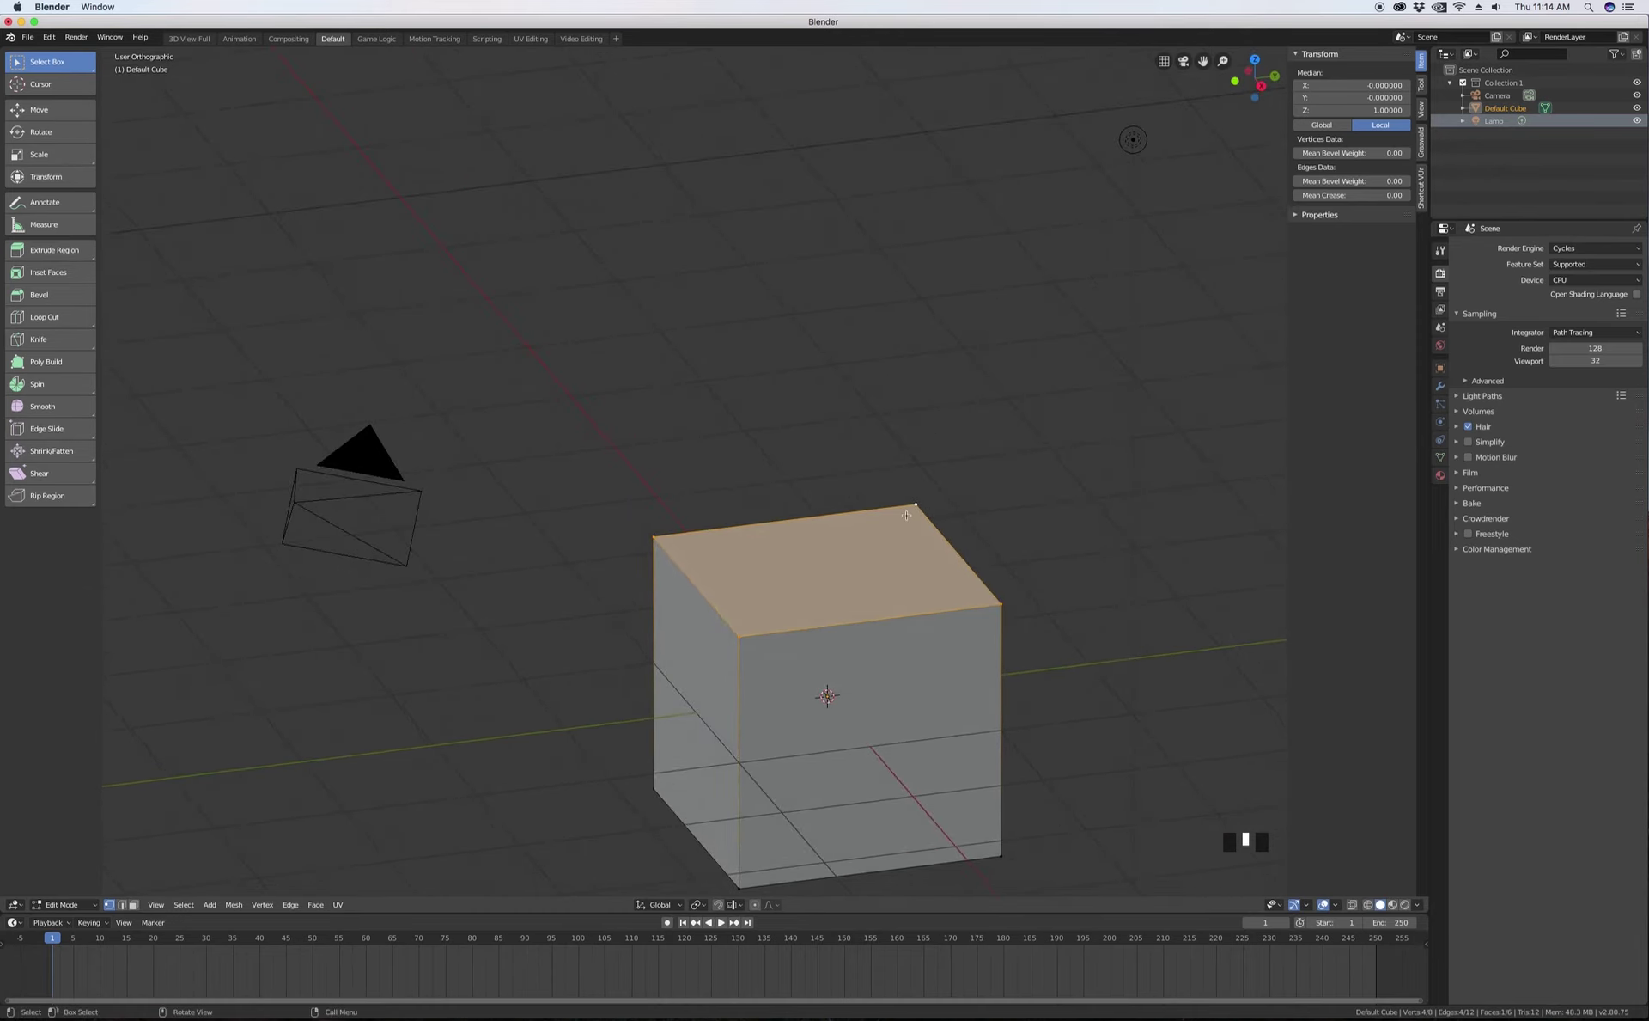
pyautogui.scroll(-3, 906, 514)
pyautogui.scroll(2, 918, 566)
pyautogui.press('s')
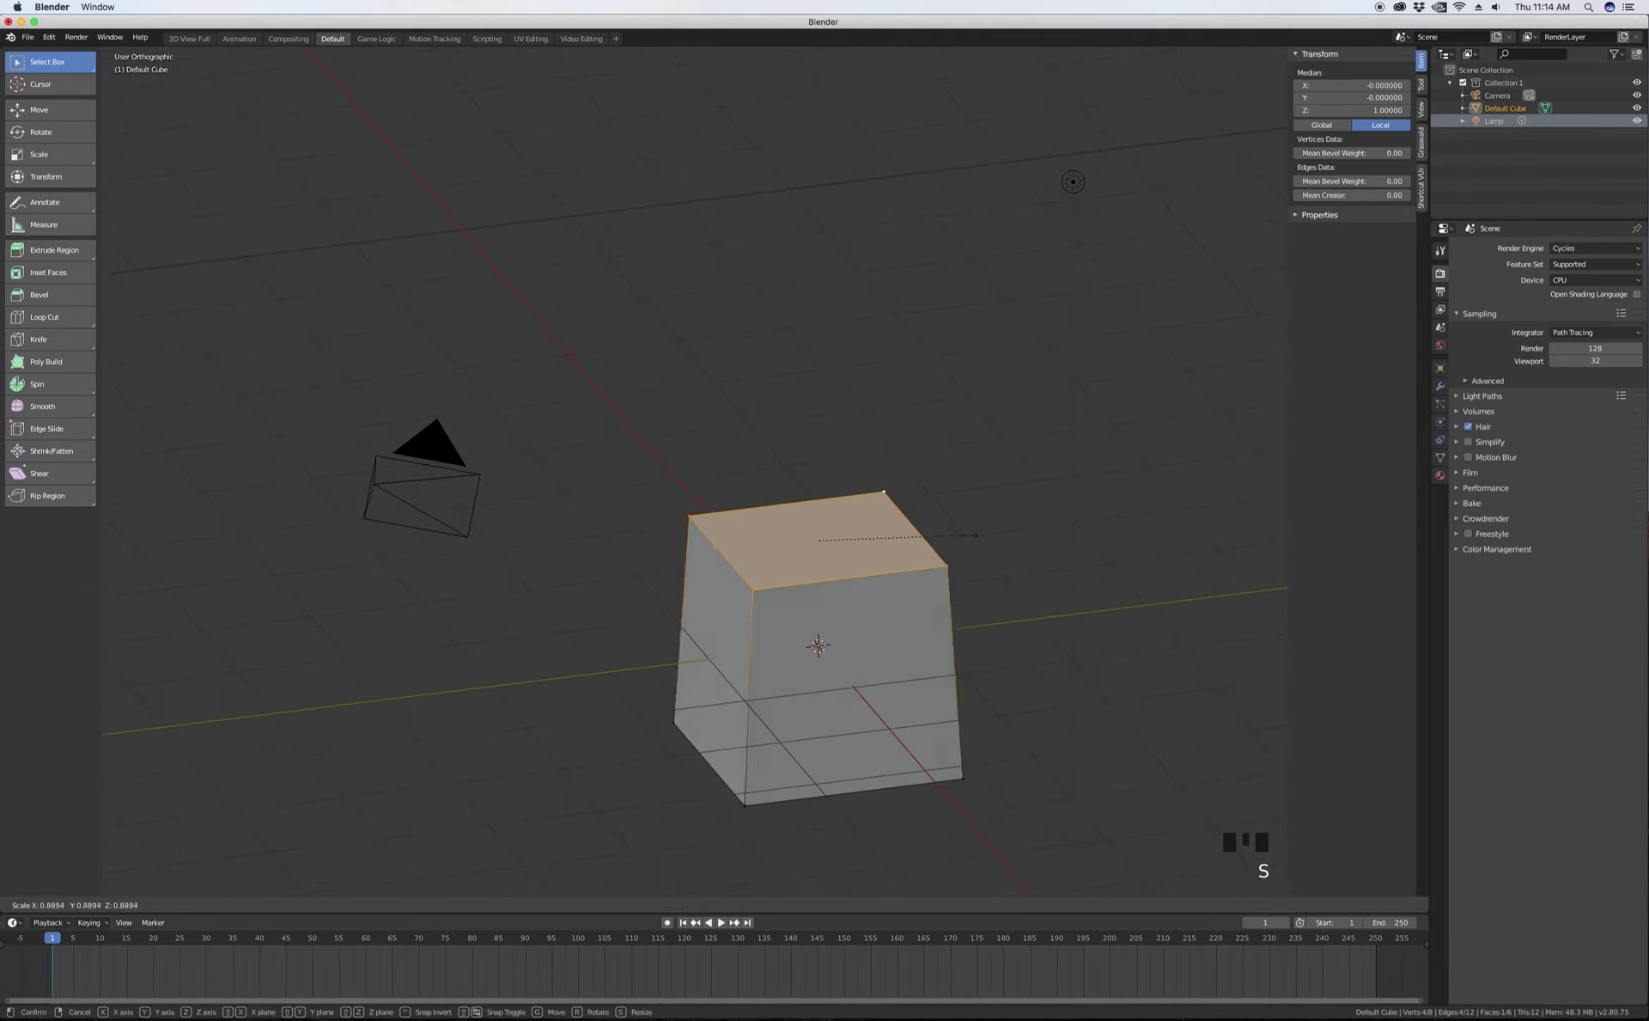
pyautogui.click(948, 580)
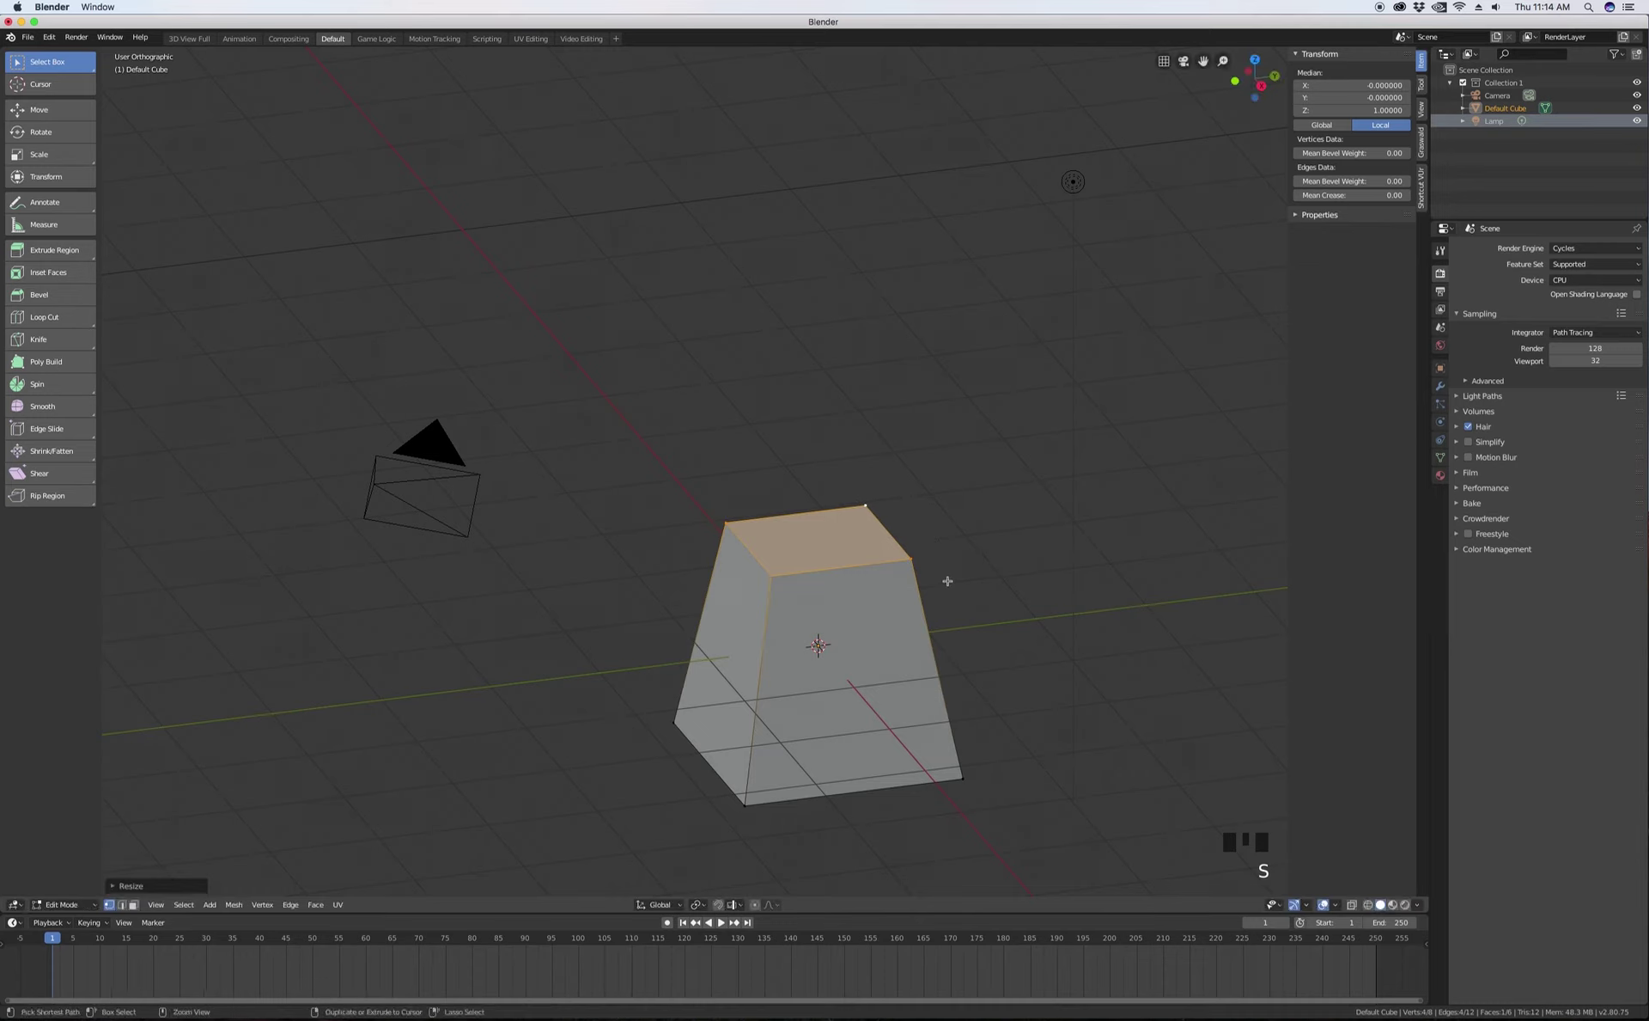
# - Invert the selection to the bottom face, scale it up to widen the base, and invert the selection back to the top face
pyautogui.hotkey('ctrl', 'i')
pyautogui.moveTo(947, 581); pyautogui.dragTo(918, 654, button='middle')
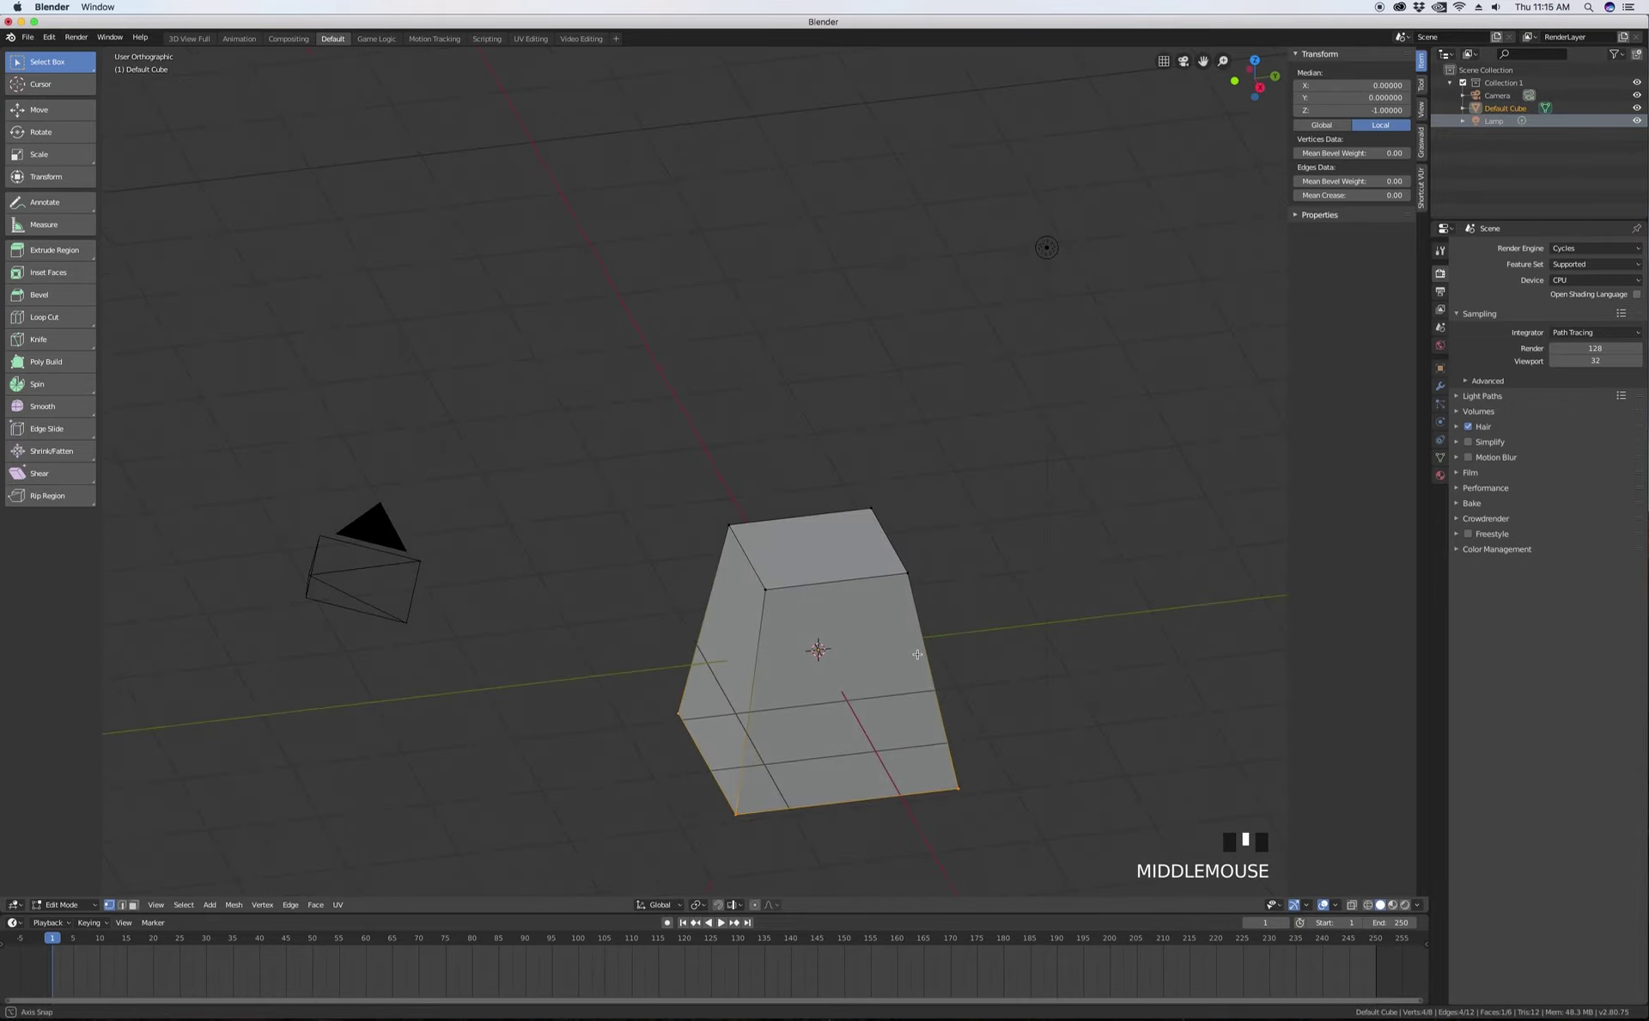
pyautogui.press('s')
pyautogui.click(1039, 647)
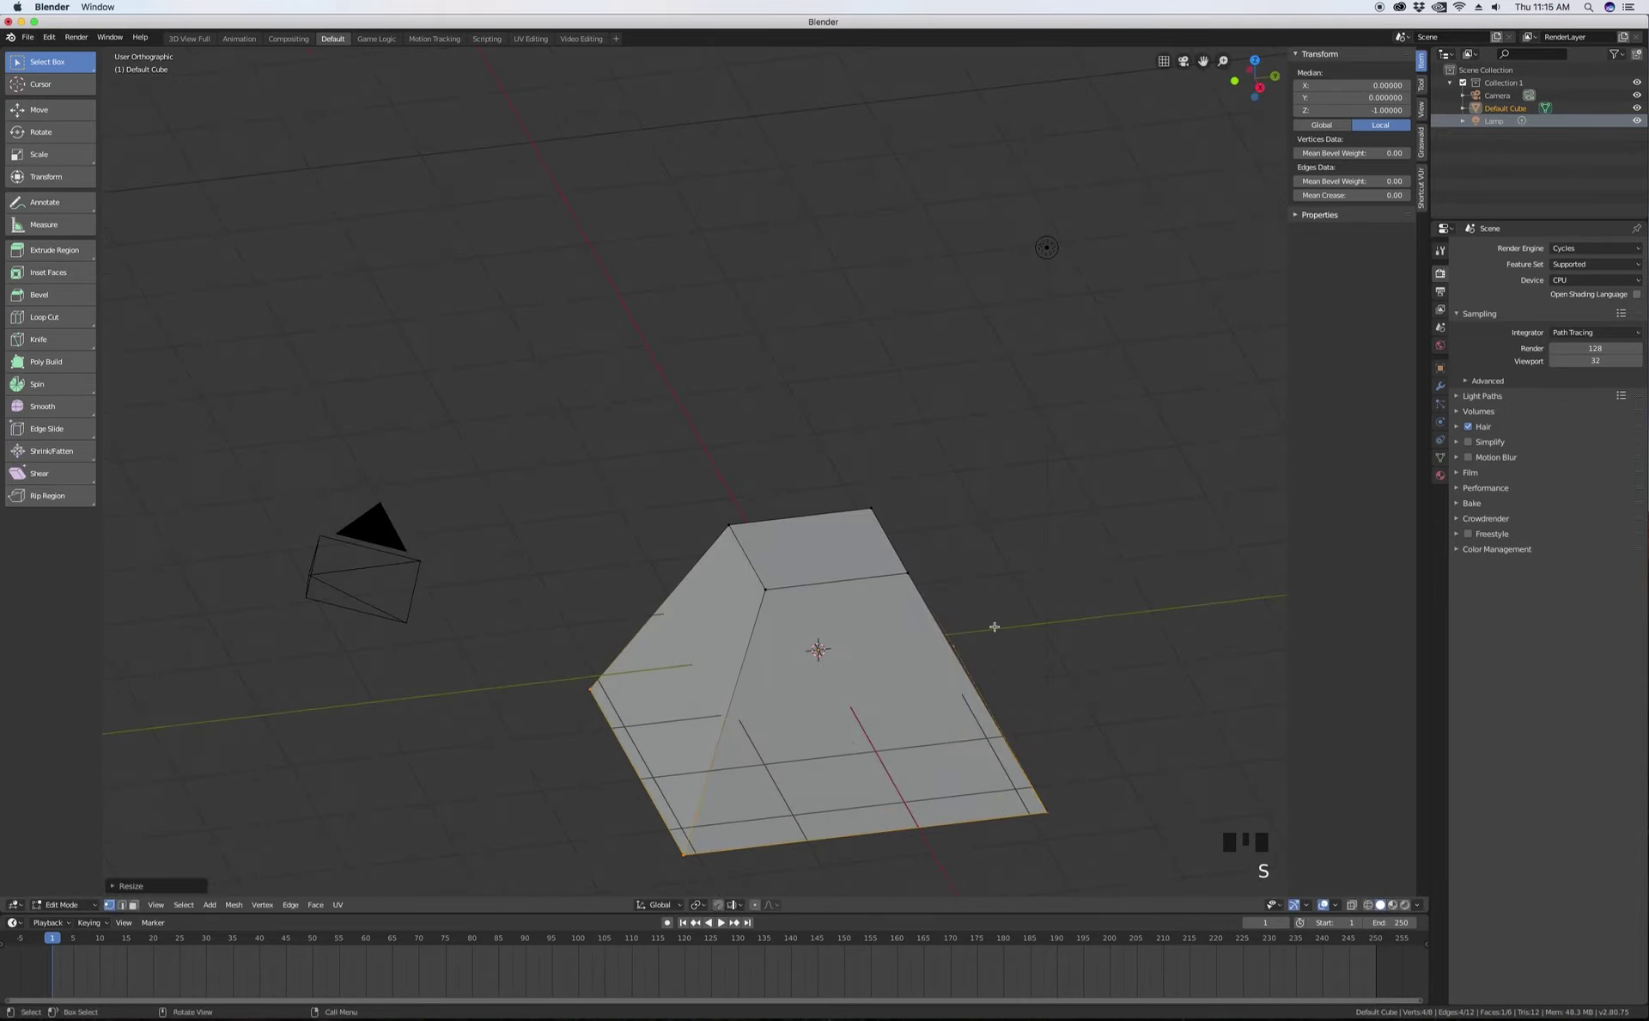
pyautogui.hotkey('ctrl', 'i')
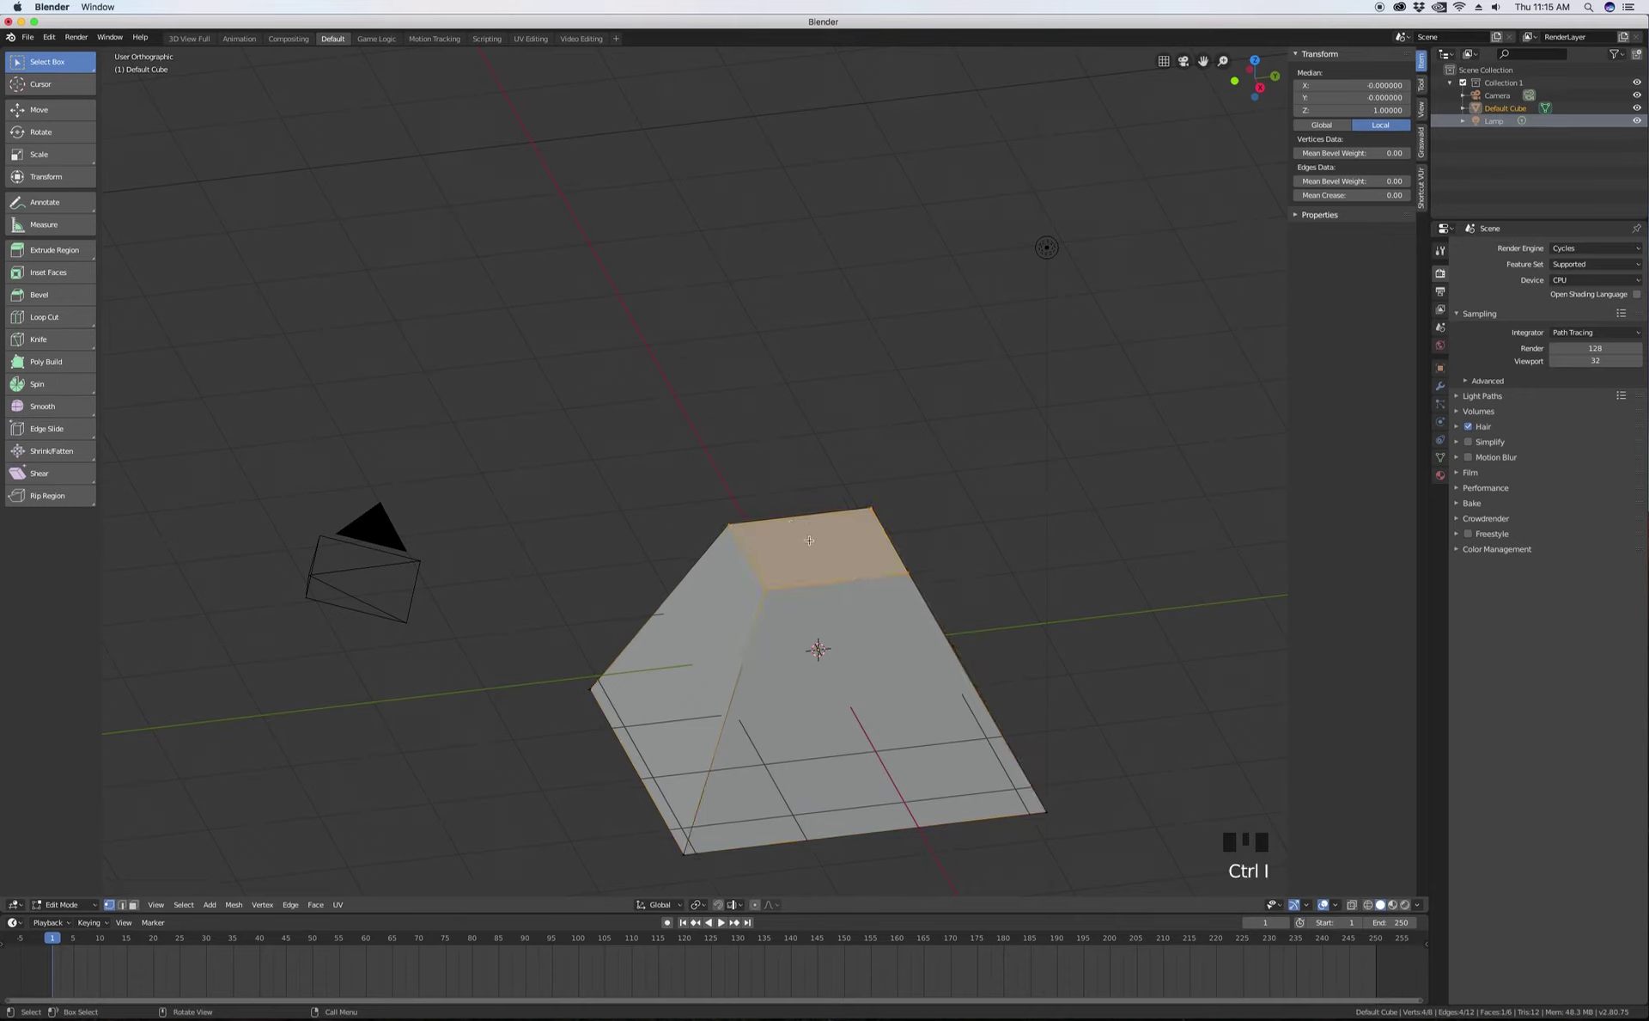
pyautogui.scroll(-2, 697, 496)
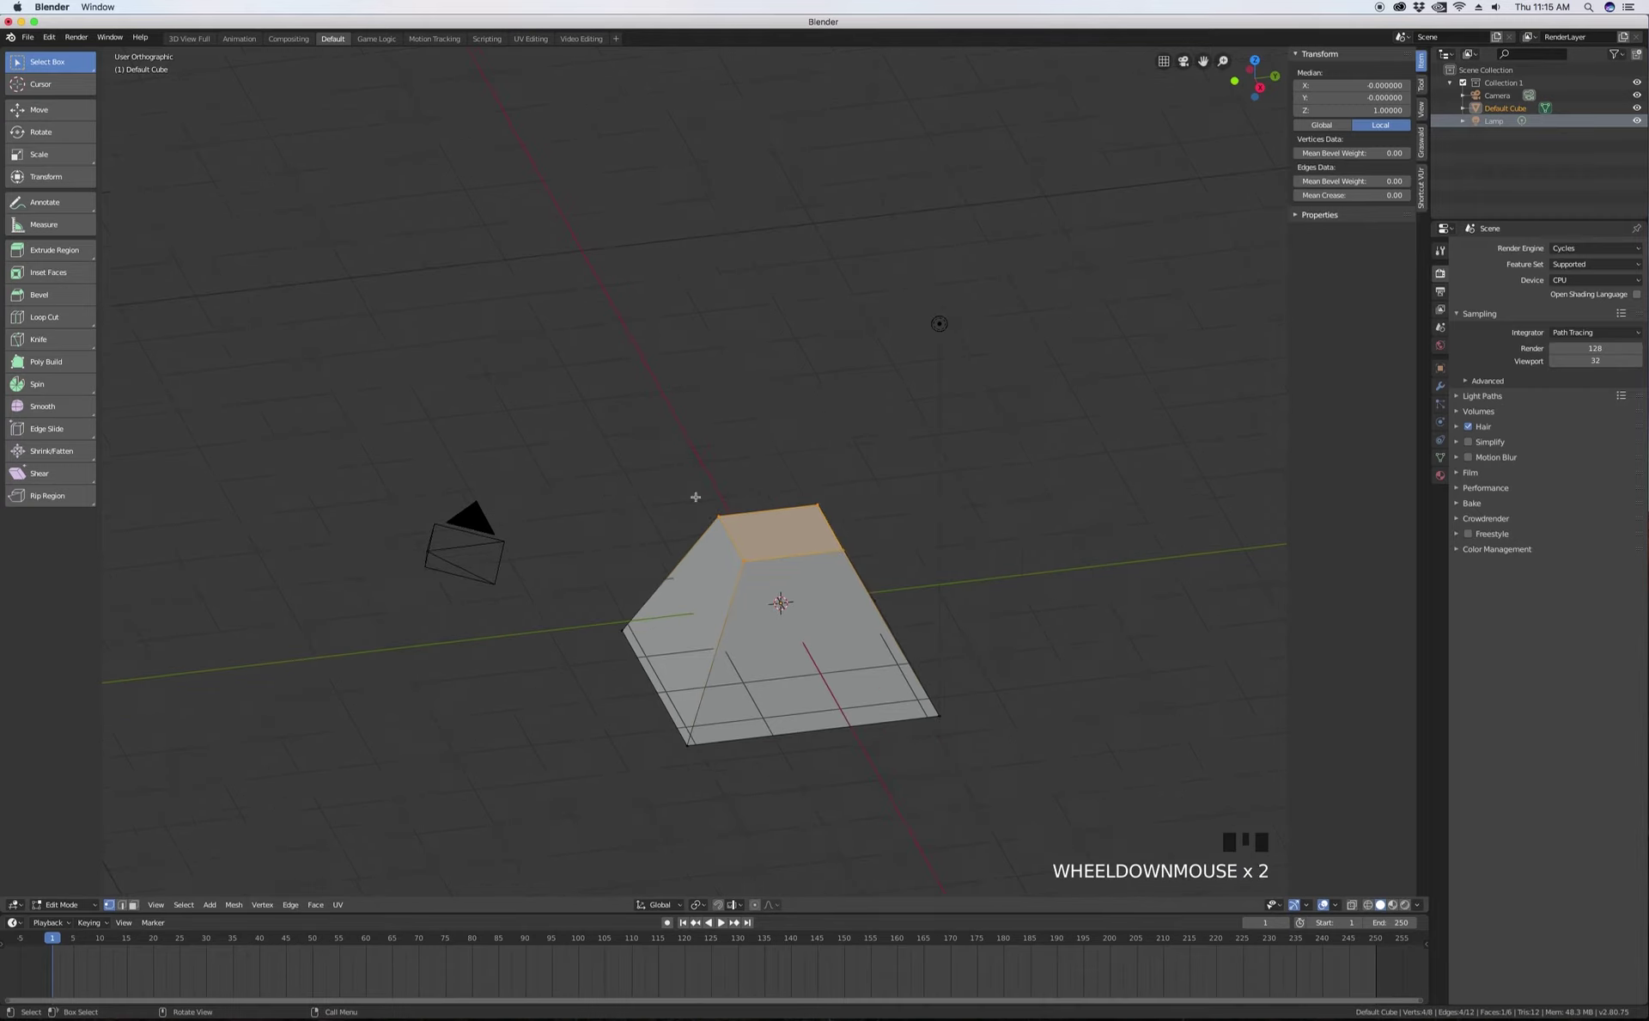
pyautogui.scroll(3, 856, 619)
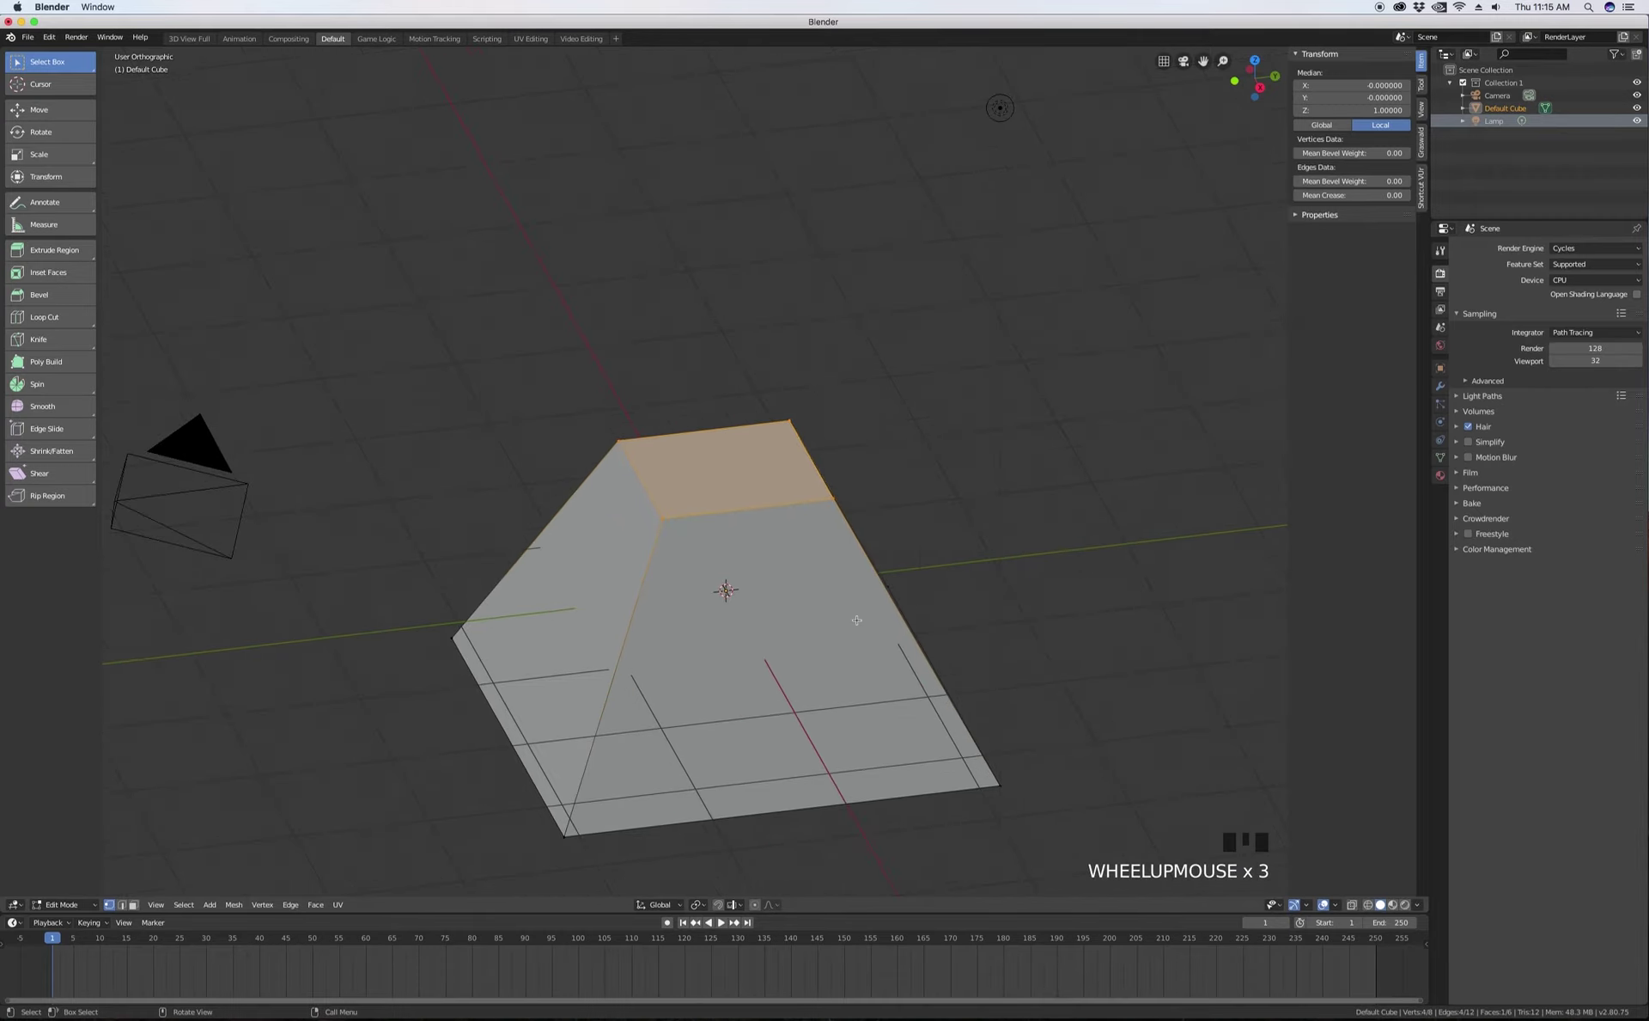
pyautogui.moveTo(850, 583); pyautogui.dragTo(776, 606, button='middle')
pyautogui.press('c')
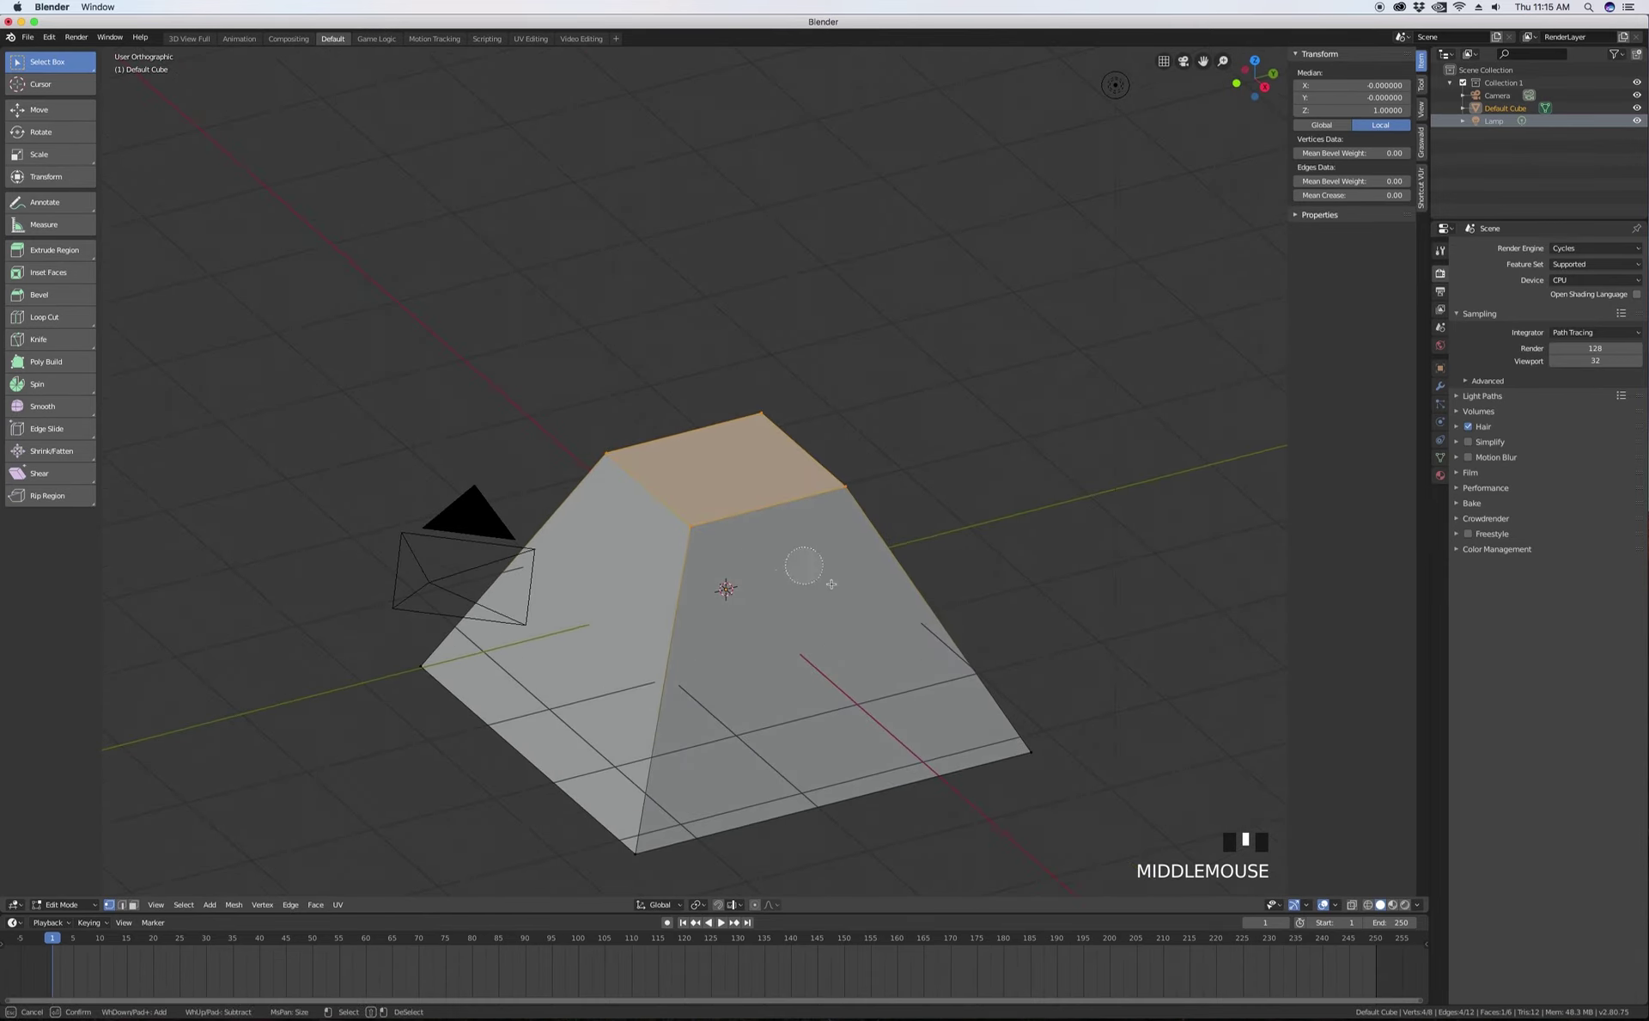
pyautogui.middleClick(808, 632)
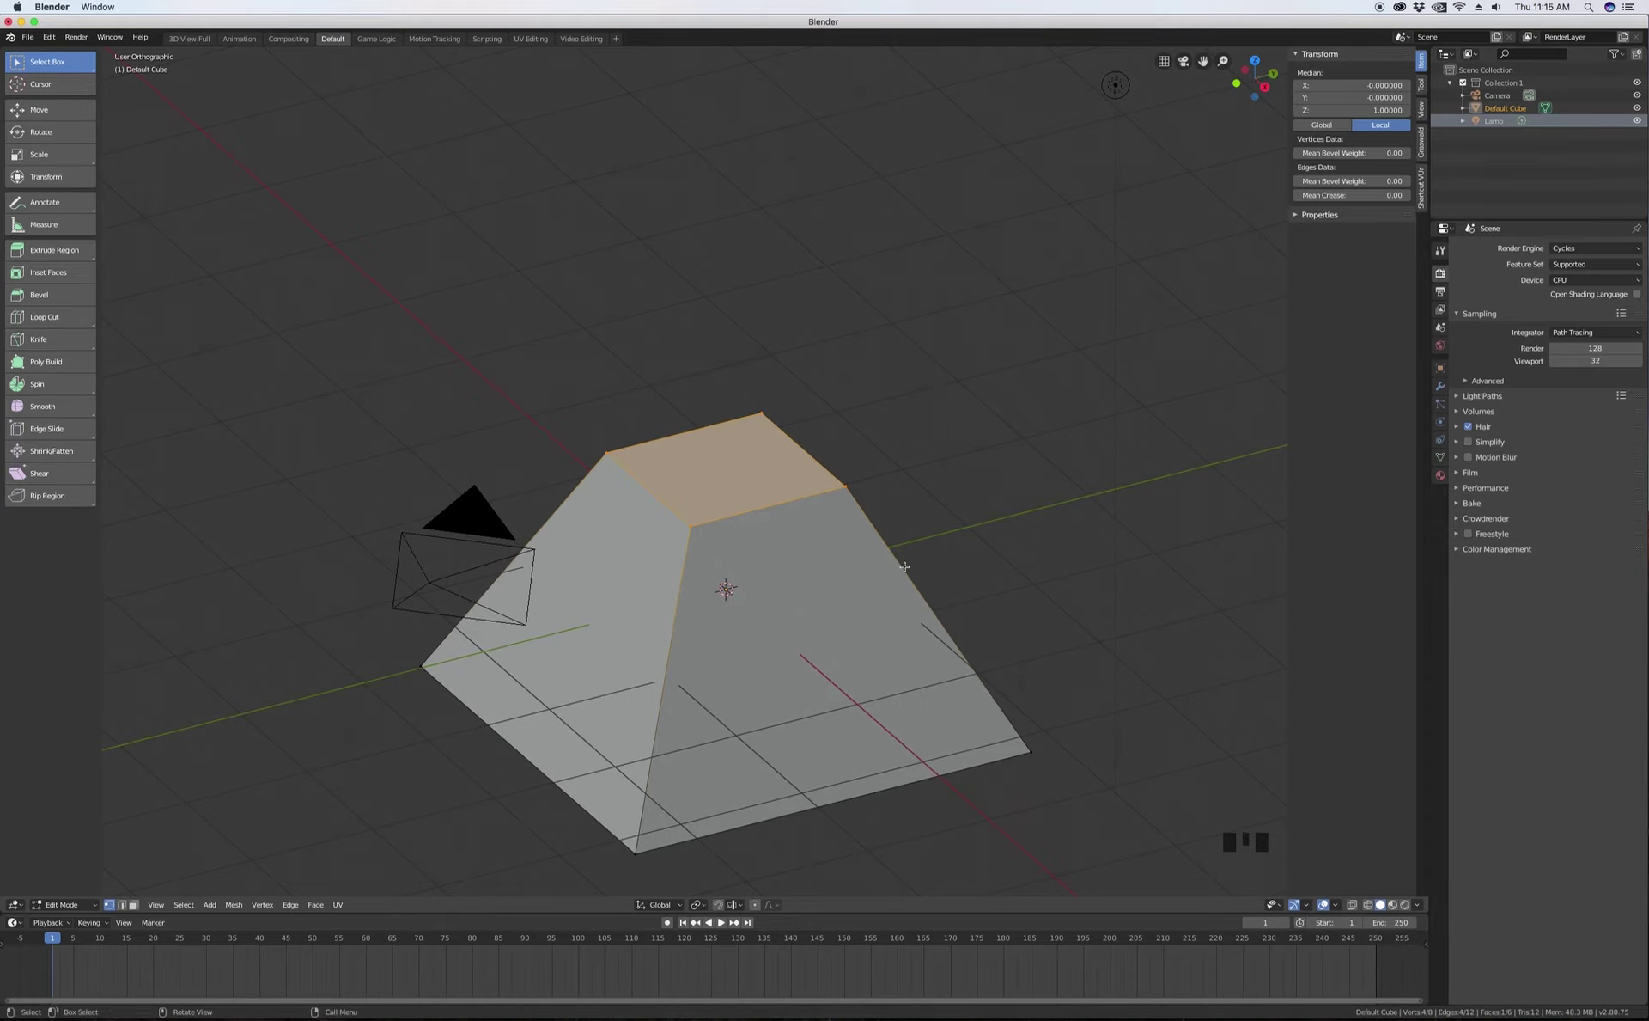
# - Switch the viewport to wireframe shading and select the base corner vertex hidden at the back of the tapered cube
pyautogui.moveTo(905, 566); pyautogui.dragTo(939, 739, button='middle')
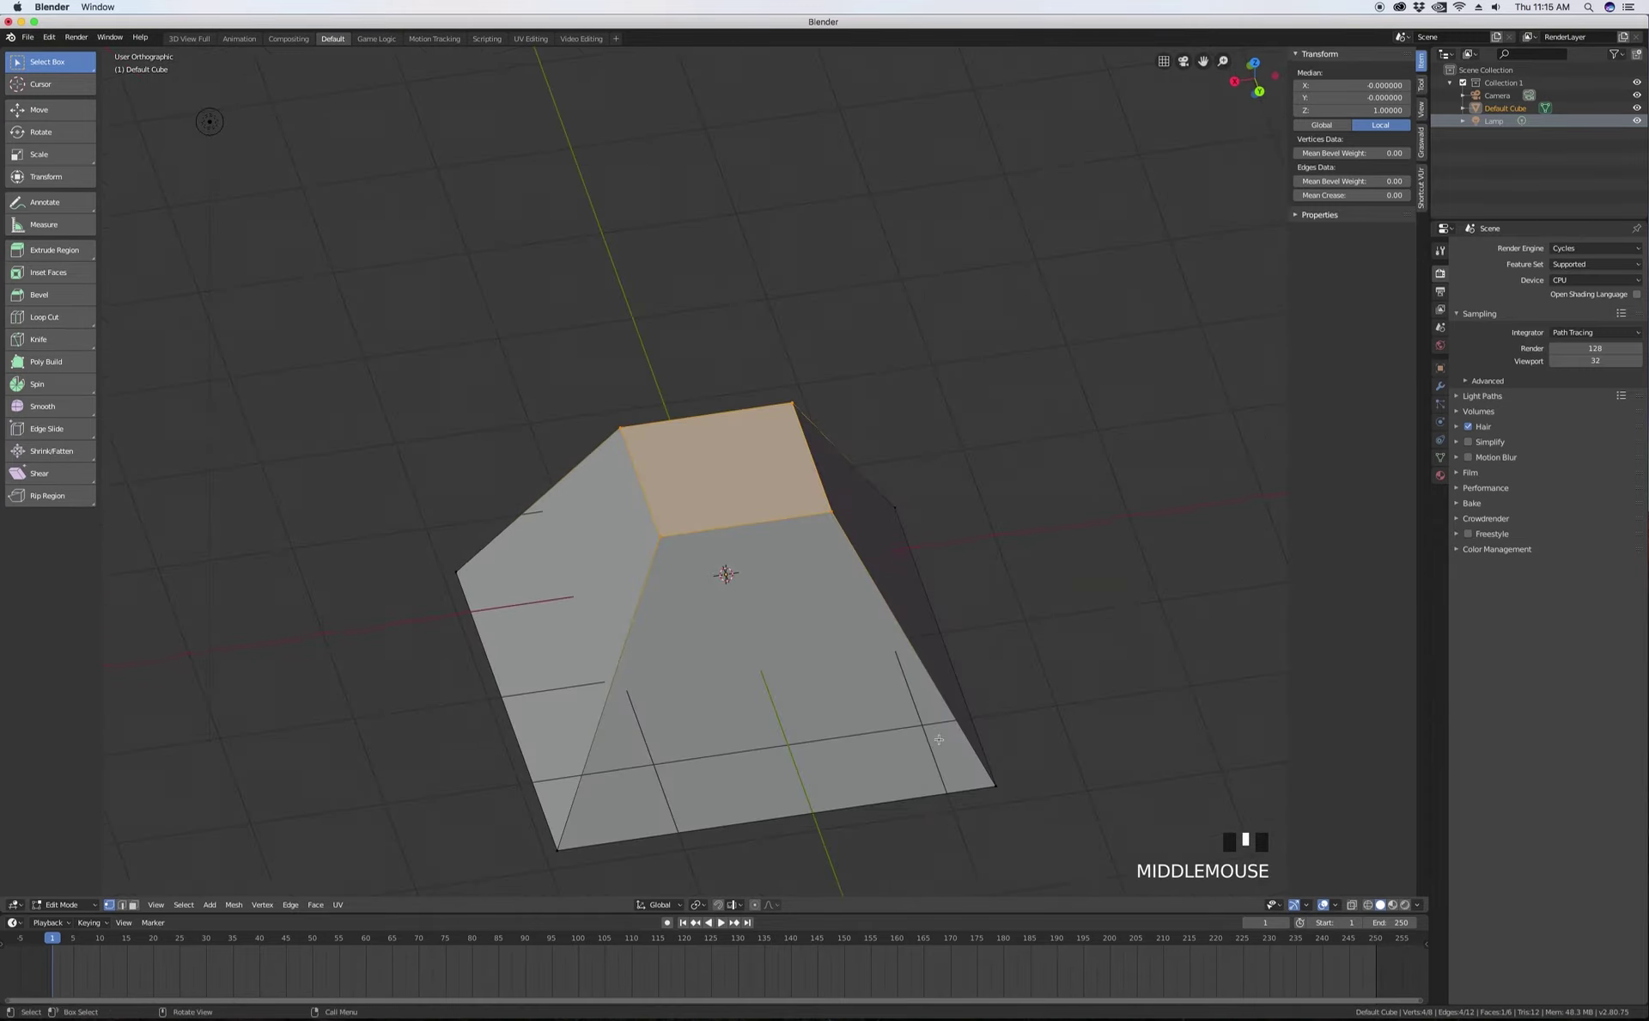
pyautogui.moveTo(687, 627); pyautogui.dragTo(892, 575, button='middle')
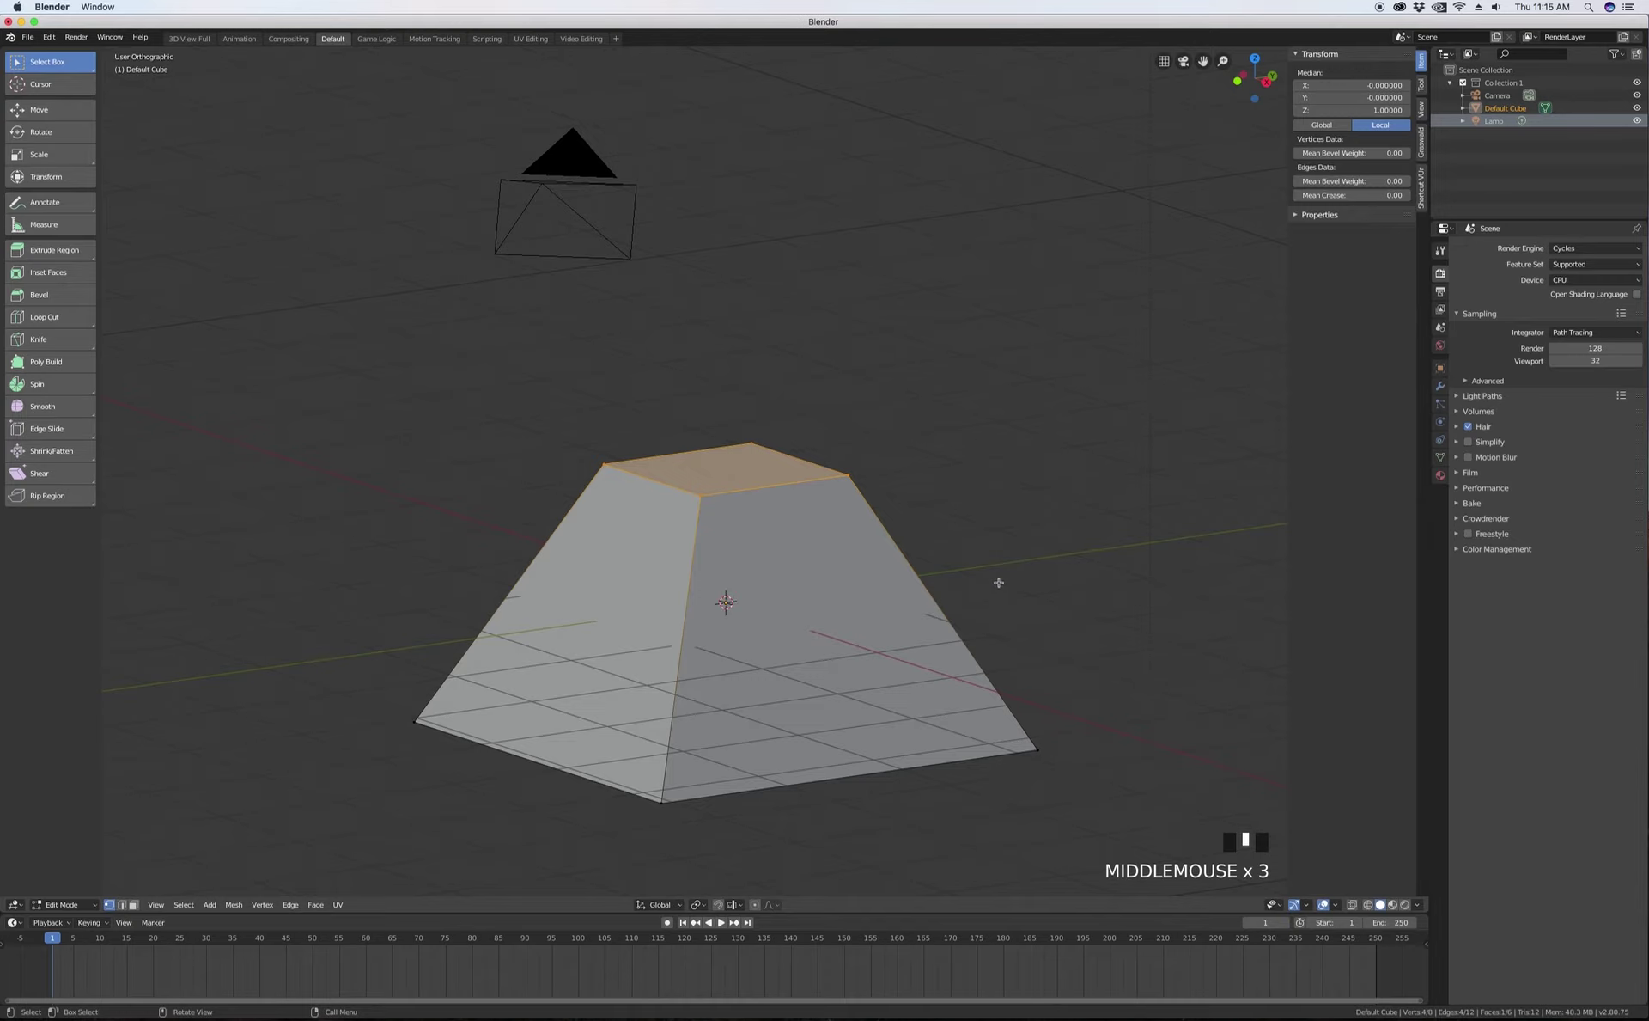
pyautogui.moveTo(888, 590); pyautogui.dragTo(884, 609, button='middle')
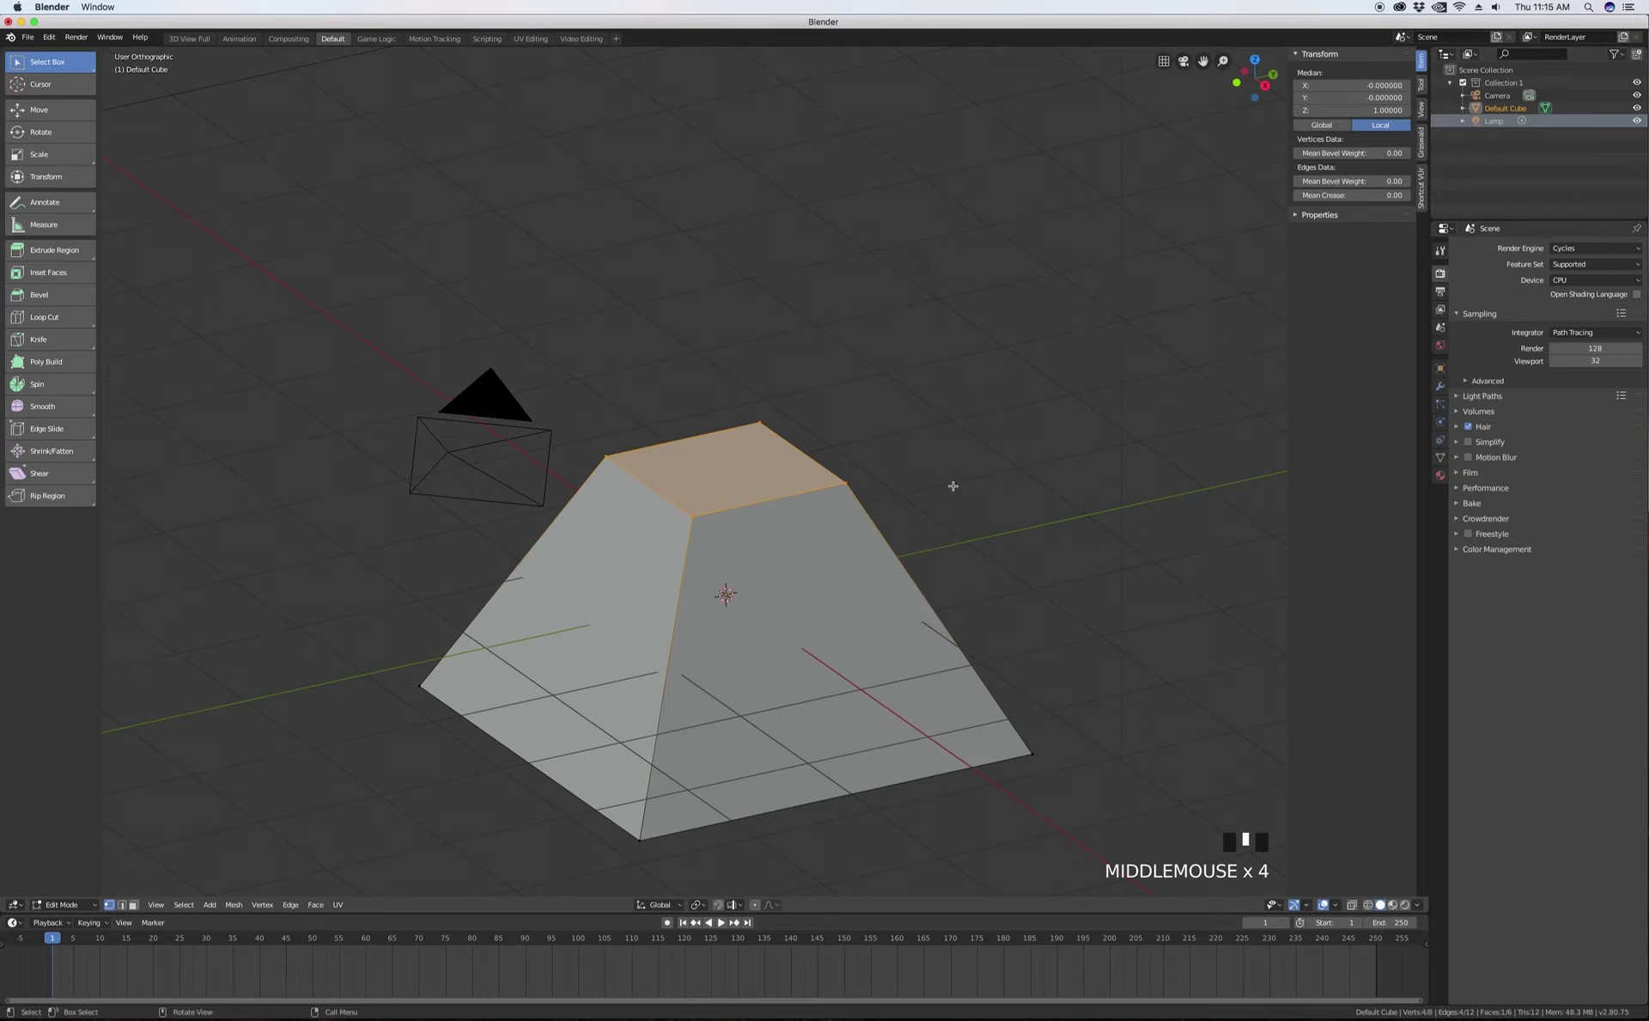
pyautogui.press('shift')
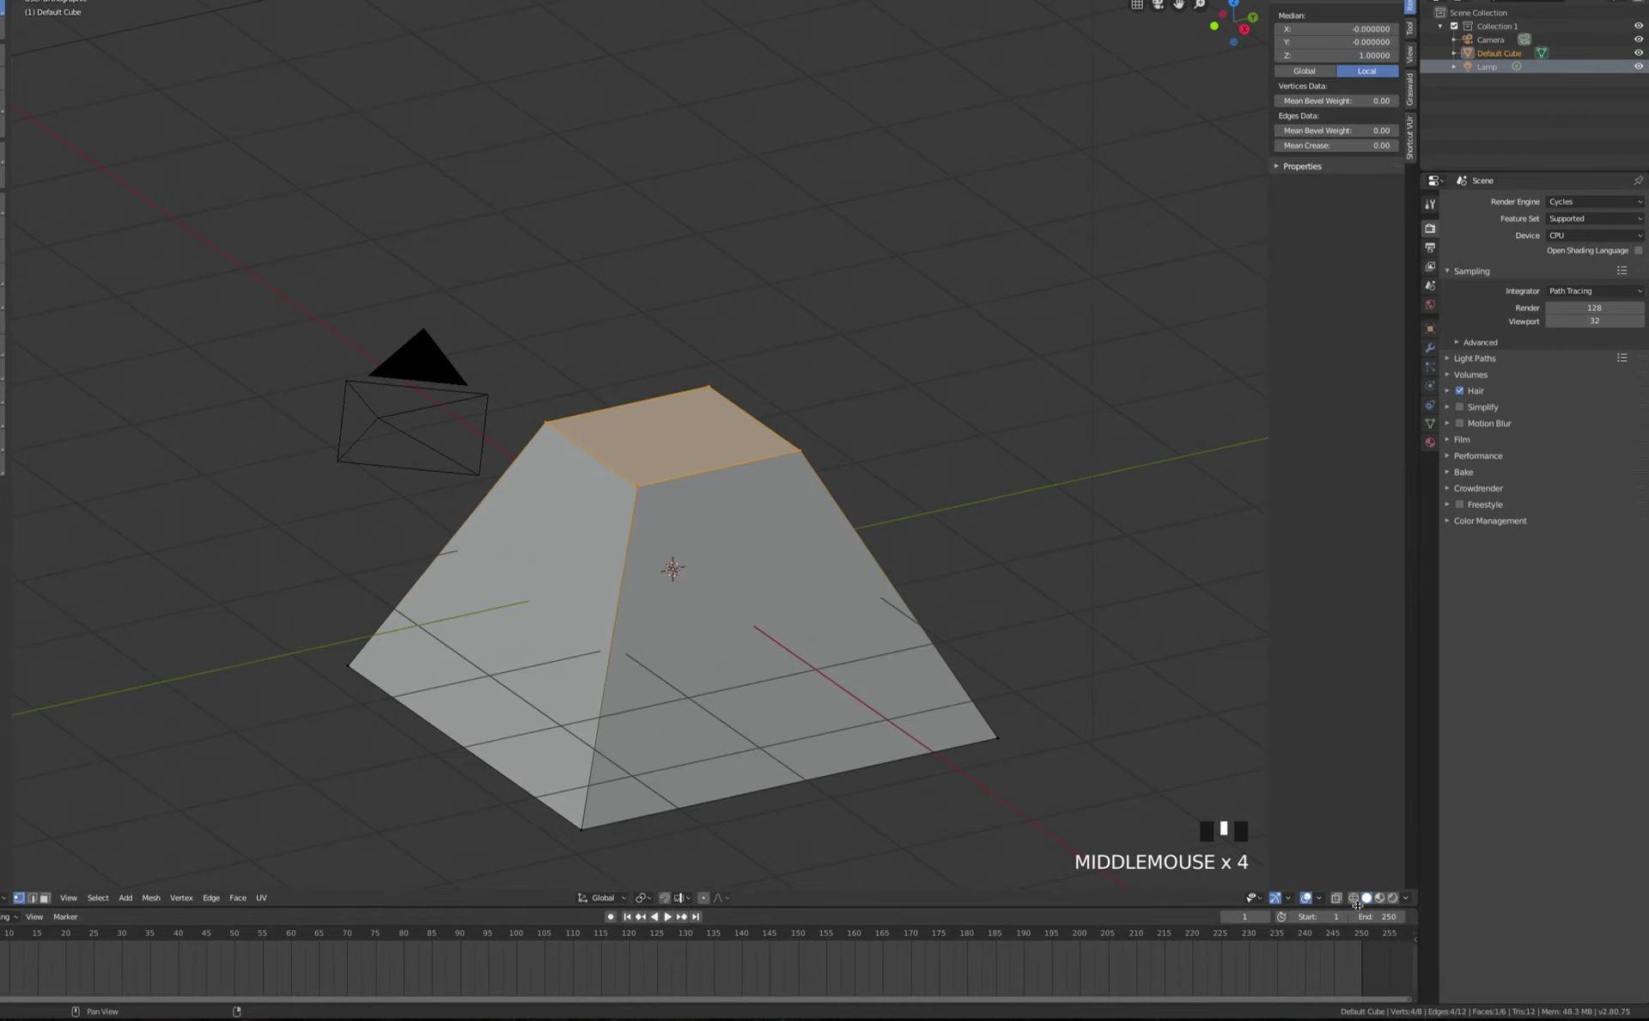
pyautogui.click(1355, 899)
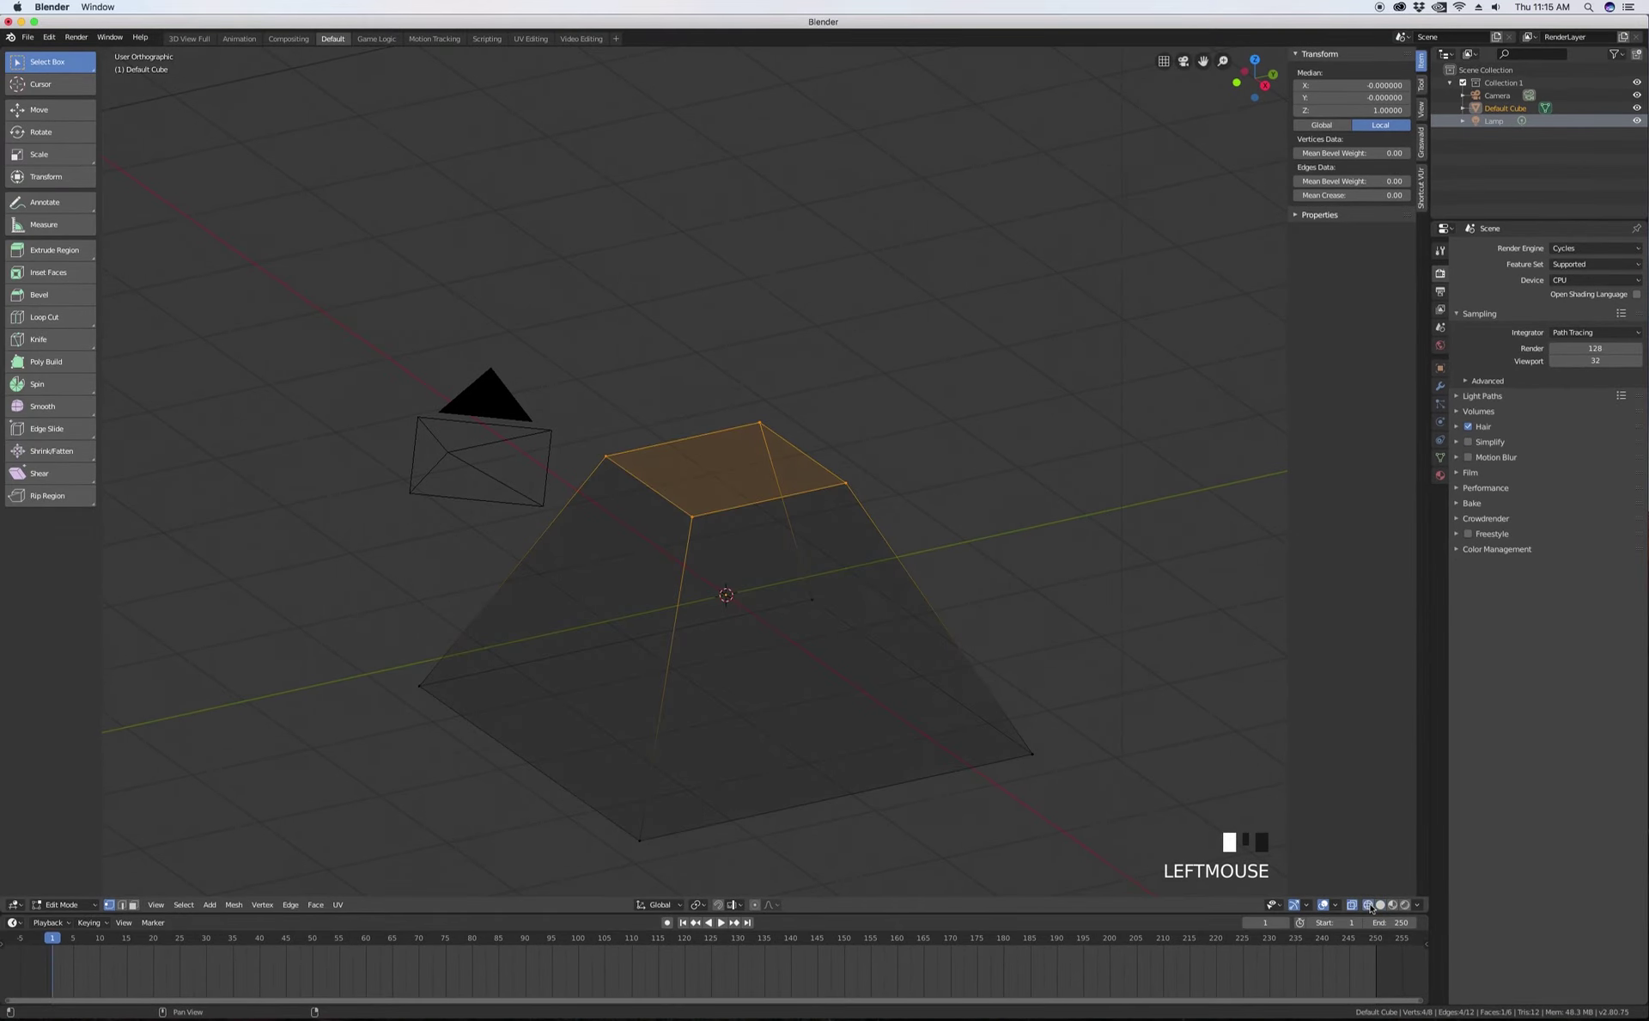
pyautogui.click(810, 599)
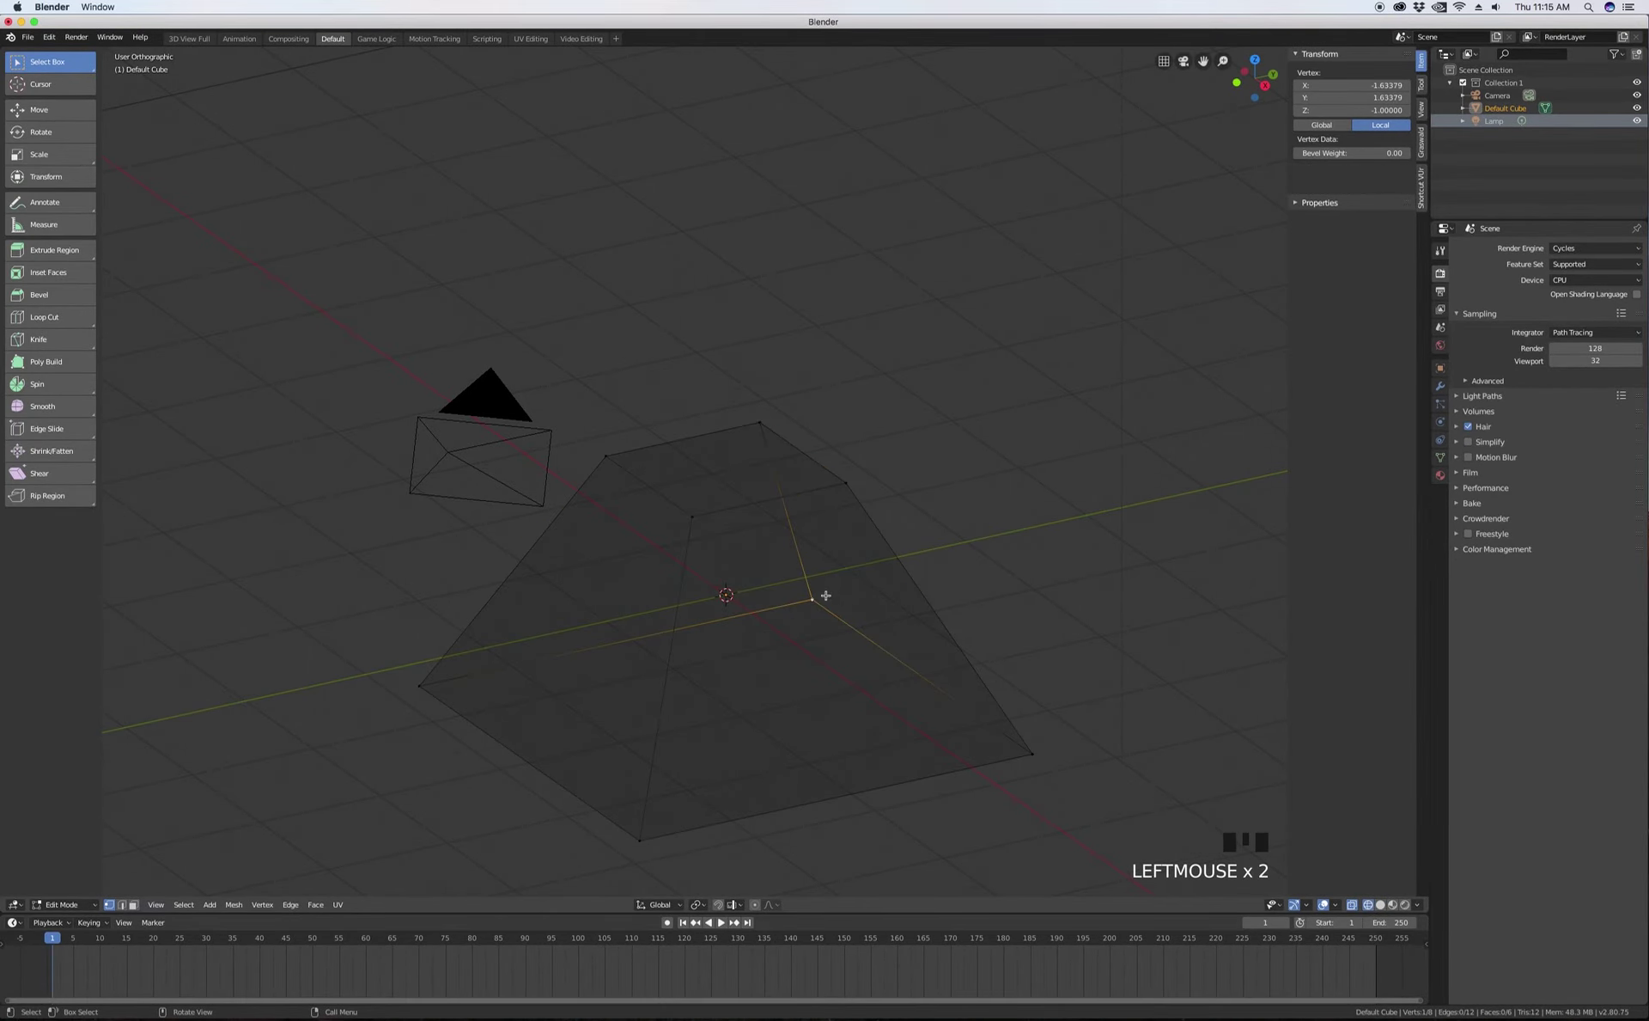
# - Use Circle Select to add the four top-face vertices to the selected back base vertex
pyautogui.press('c')
pyautogui.moveTo(803, 544)
pyautogui.mouseDown()
pyautogui.moveTo(651, 457)
pyautogui.moveTo(800, 477)
pyautogui.moveTo(707, 506)
pyautogui.moveTo(785, 491)
pyautogui.mouseUp()
pyautogui.rightClick(785, 491)
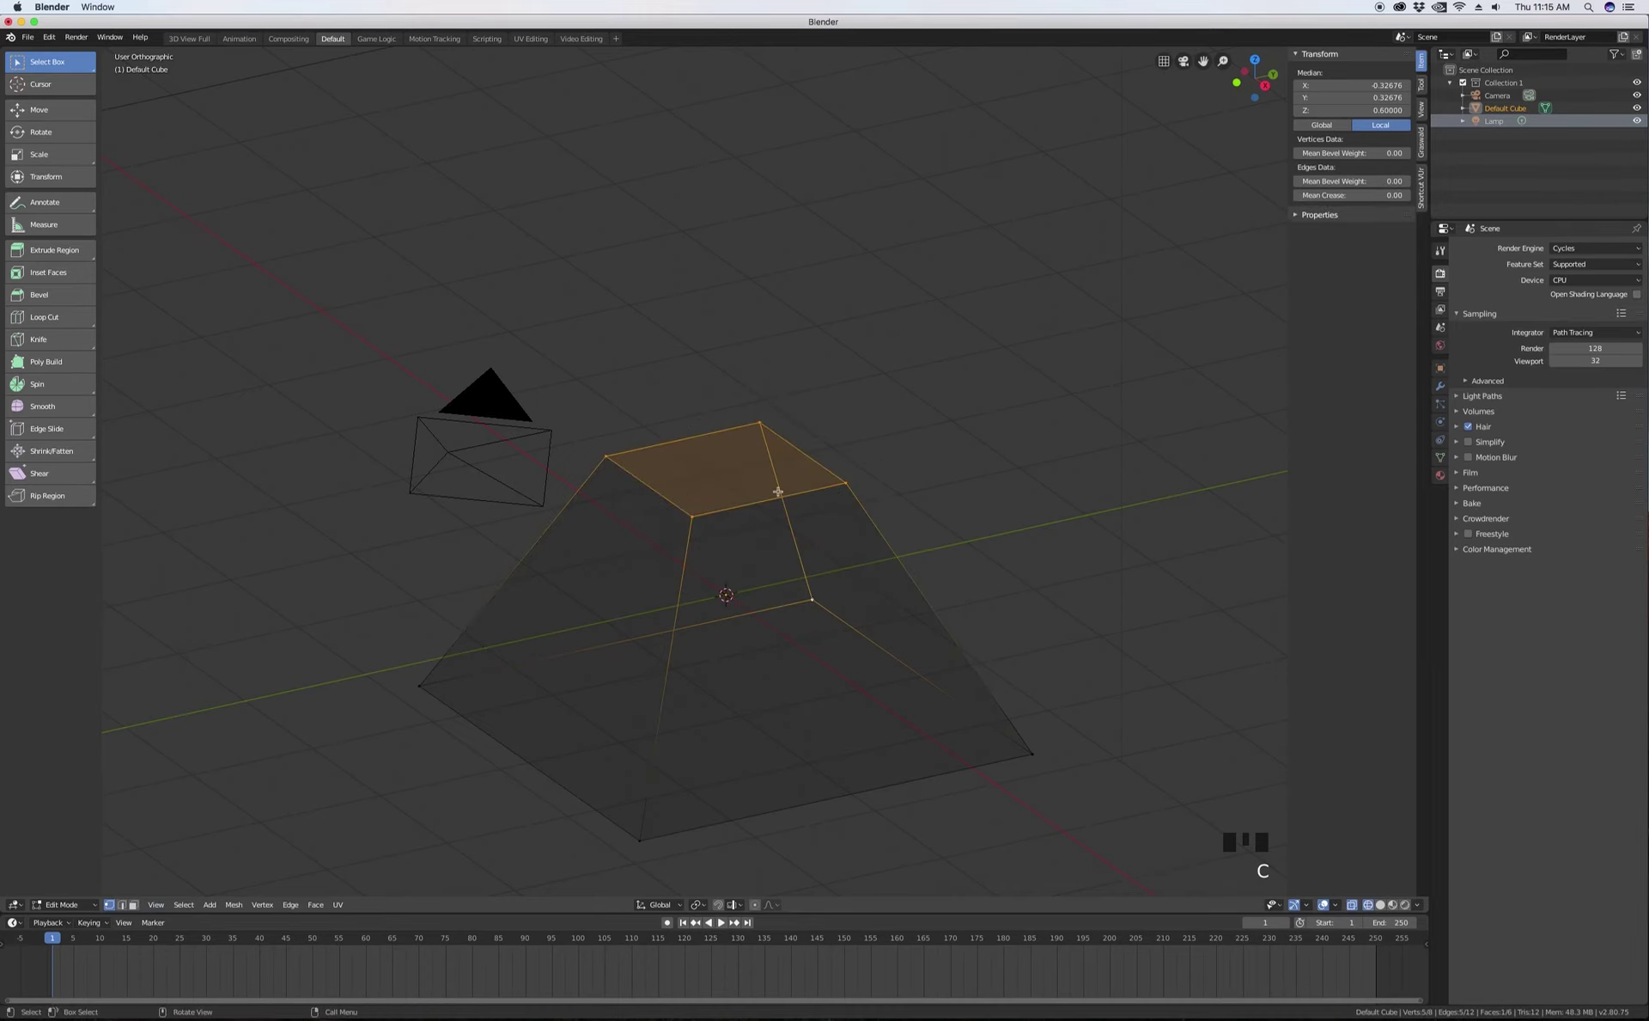
# - Start Circle Select, try enlarging and shrinking its brush radius, and leave the tool without painting a selection
pyautogui.scroll(1, 747, 503)
pyautogui.press('c')
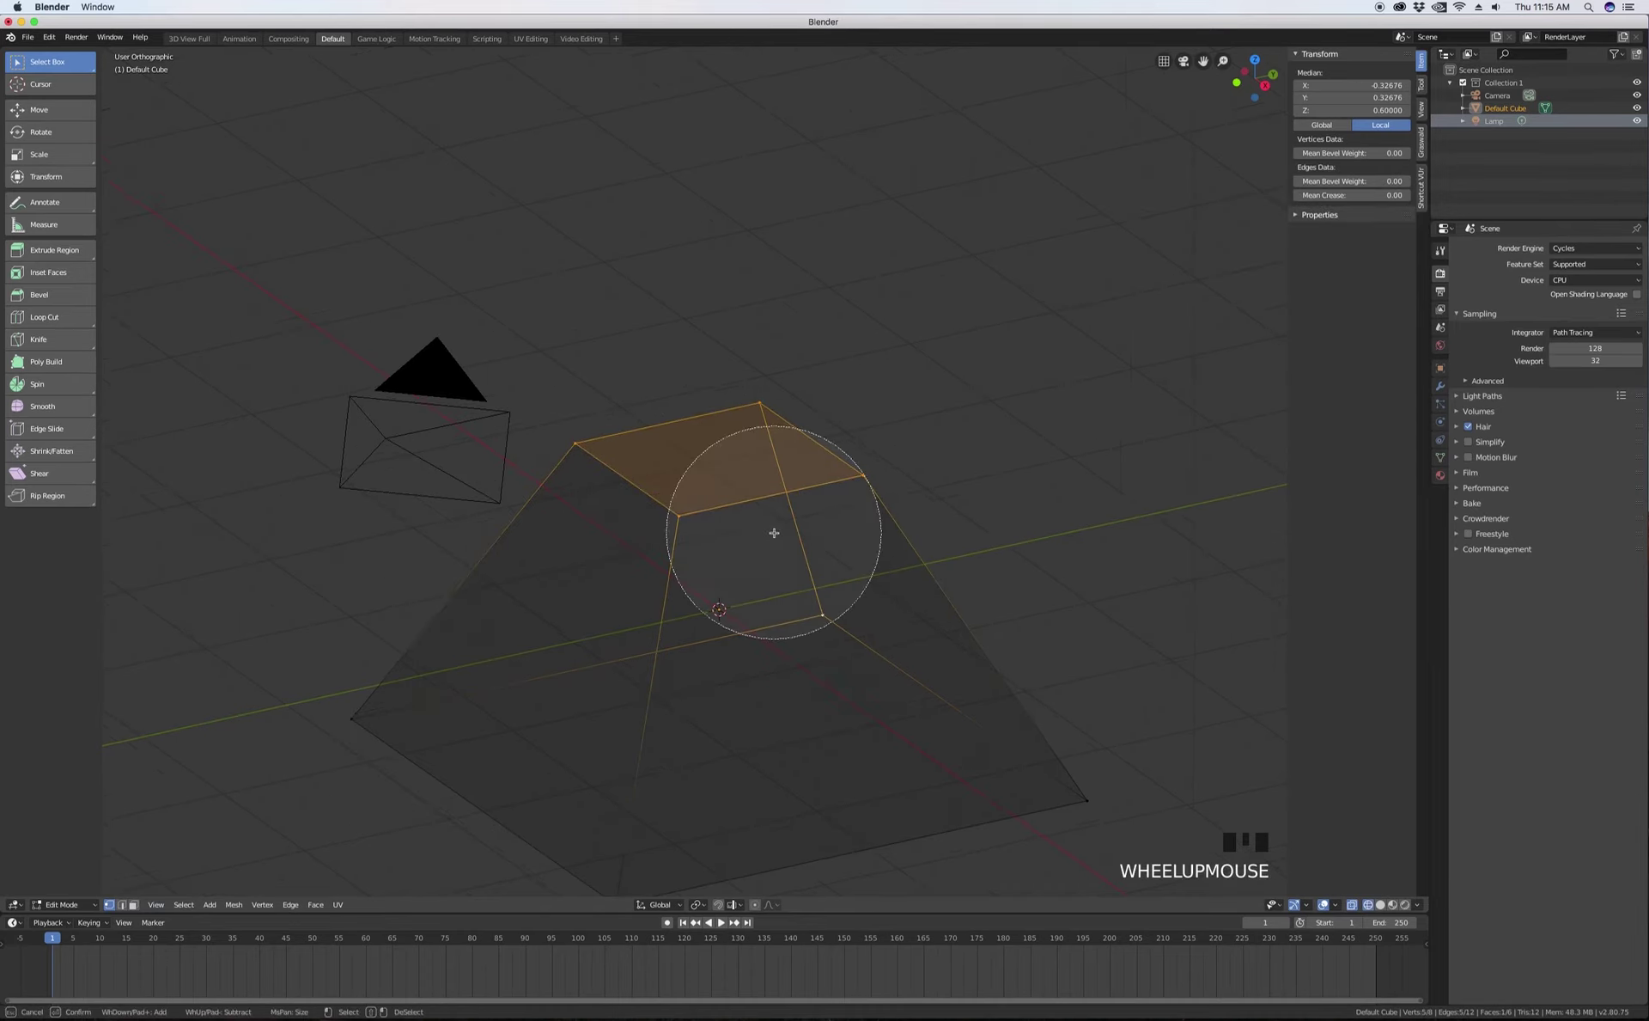
pyautogui.scroll(1, 774, 532)
pyautogui.scroll(-6, 774, 532)
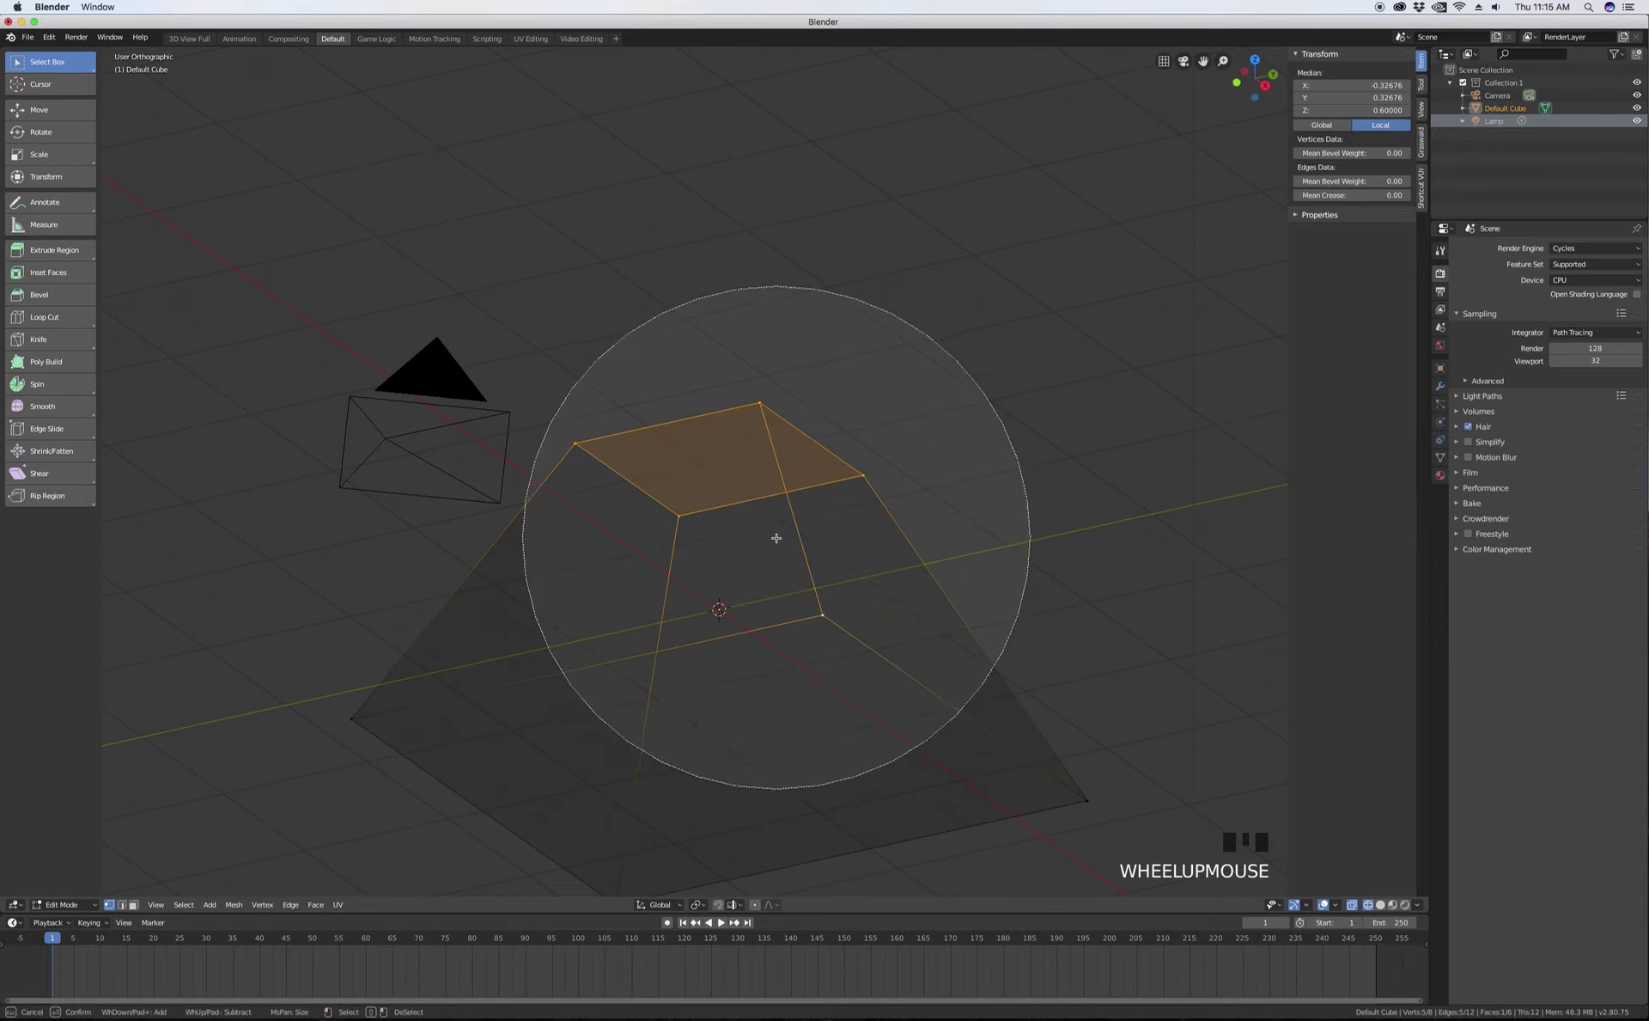
pyautogui.scroll(3, 772, 533)
pyautogui.scroll(5, 772, 533)
pyautogui.scroll(-4, 772, 533)
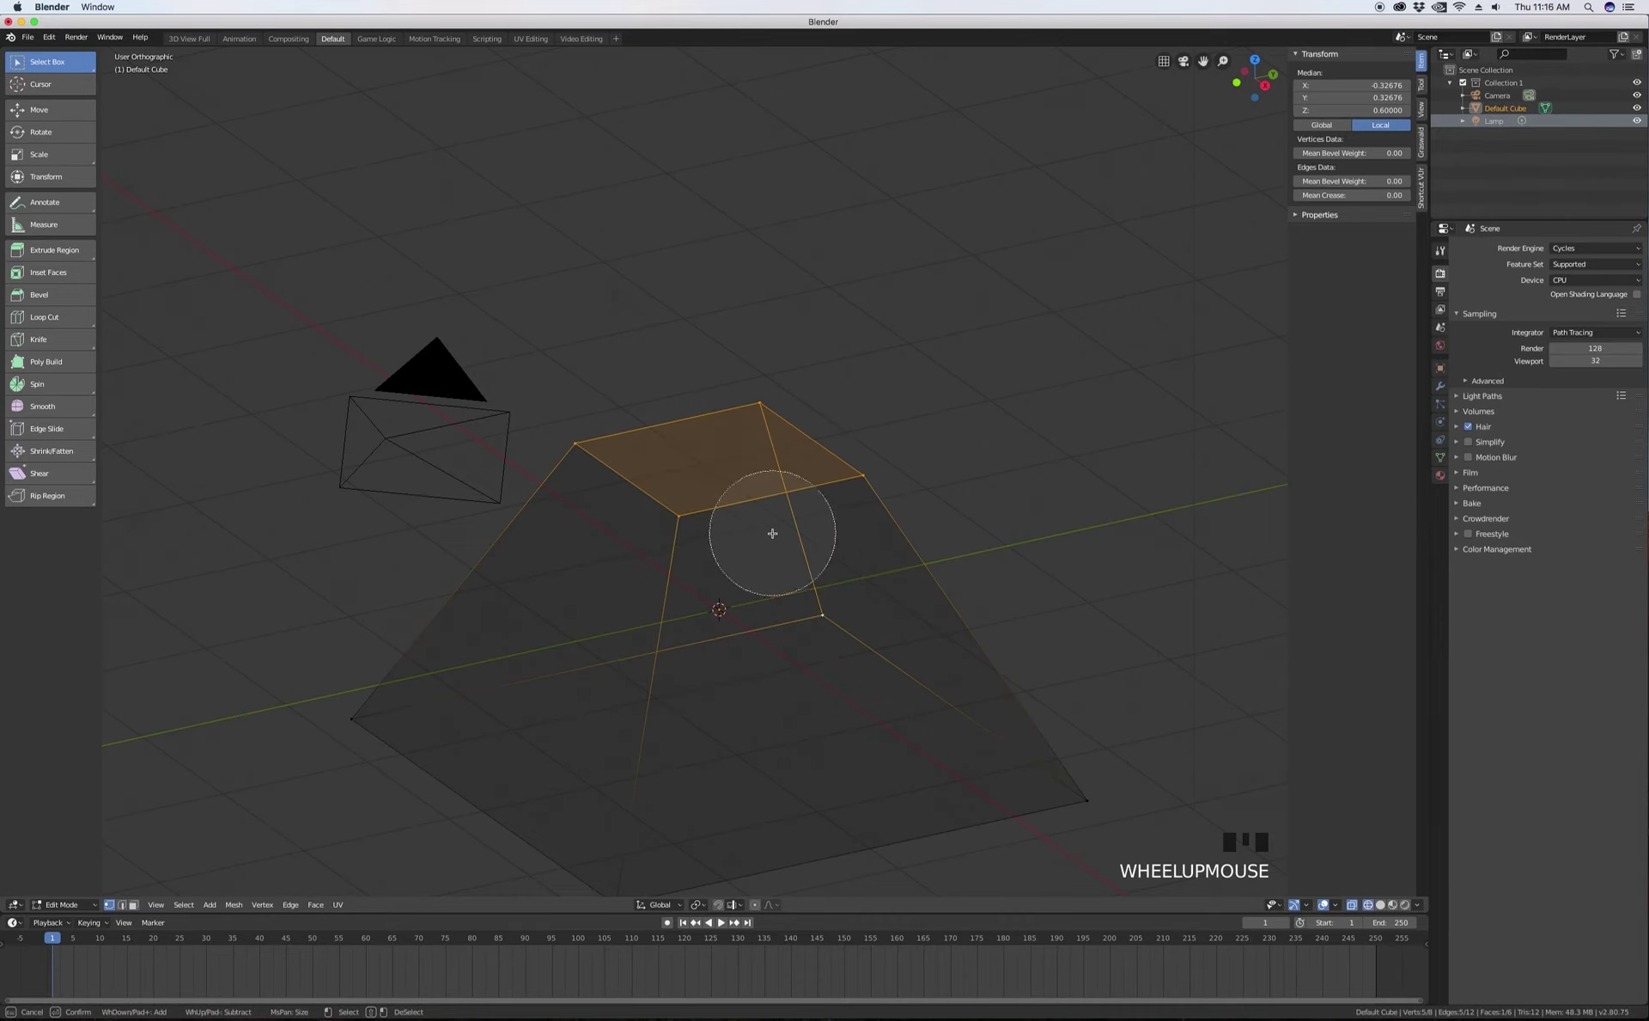
pyautogui.scroll(4, 772, 532)
pyautogui.rightClick(770, 531)
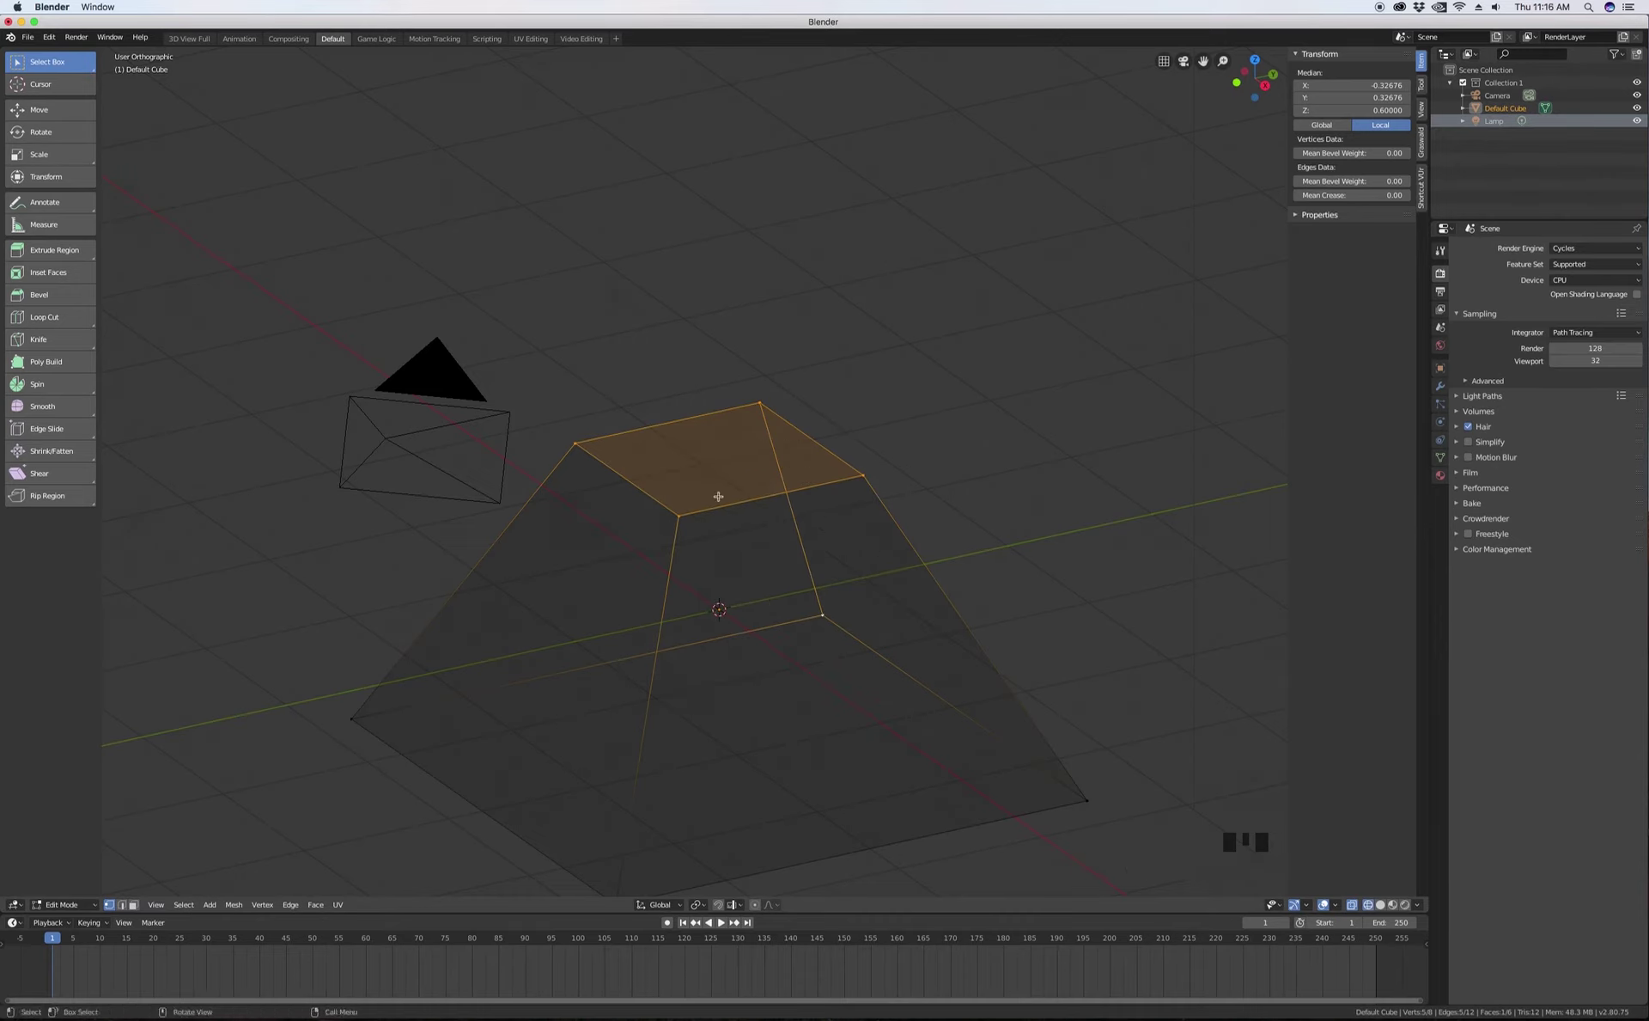
pyautogui.scroll(-3, 744, 481)
pyautogui.scroll(2, 744, 489)
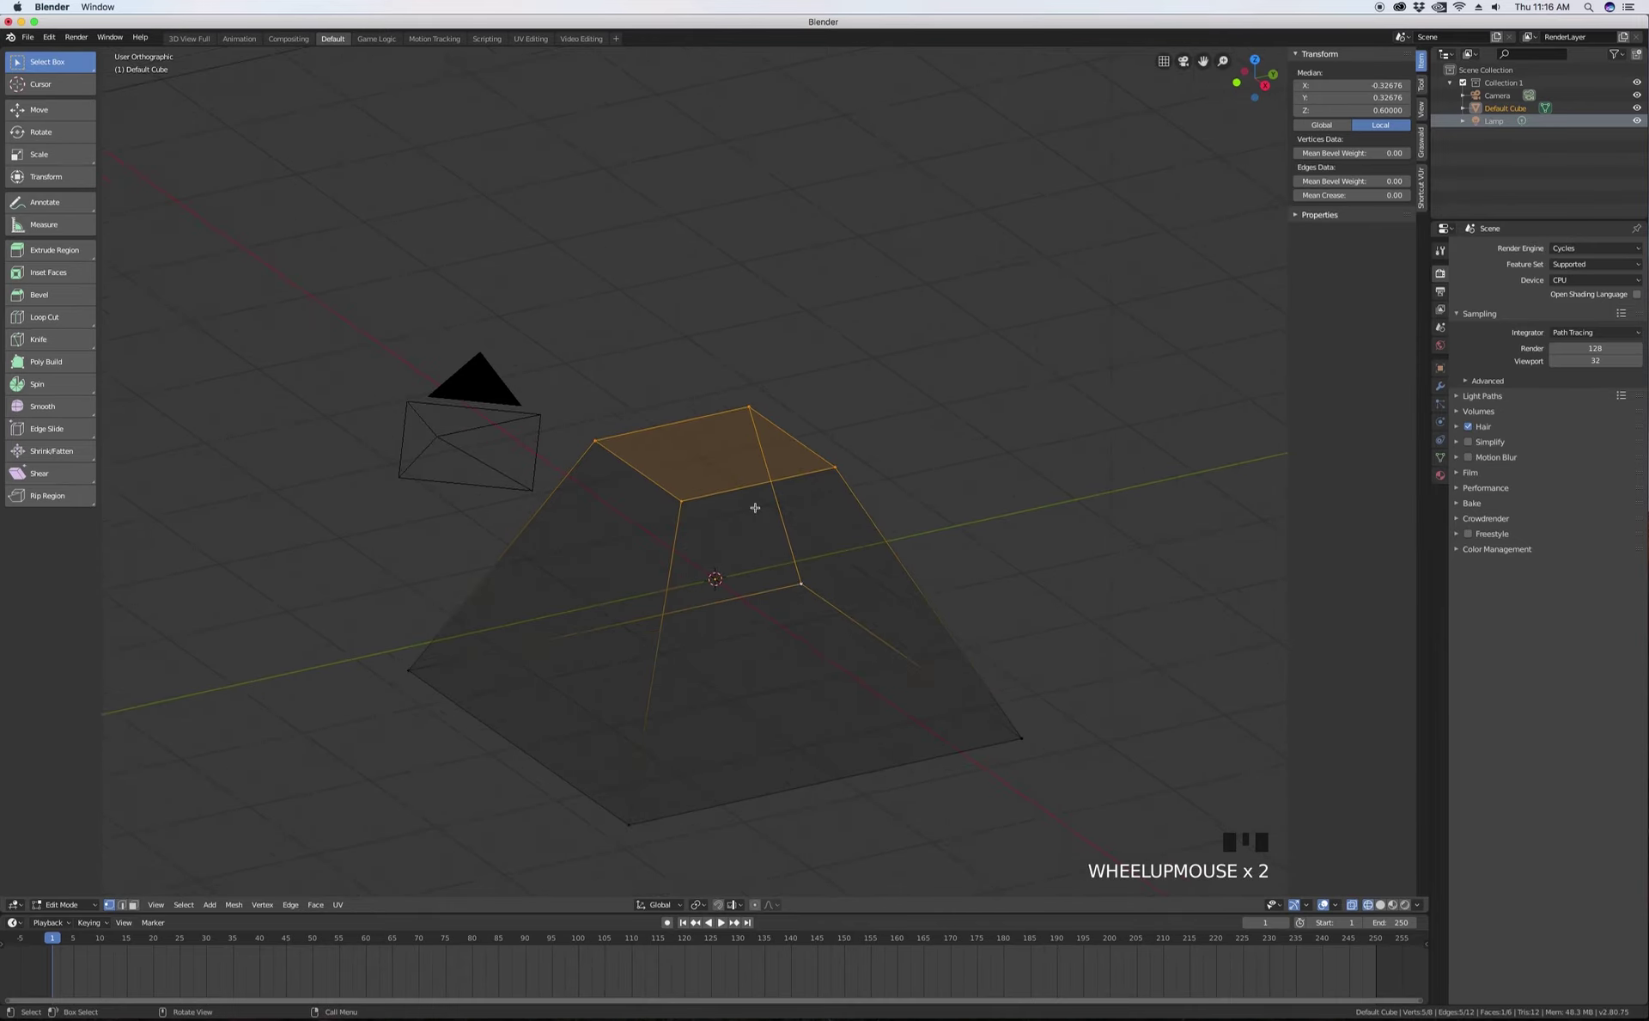
pyautogui.scroll(-10, 752, 516)
pyautogui.press('c')
pyautogui.rightClick(722, 451)
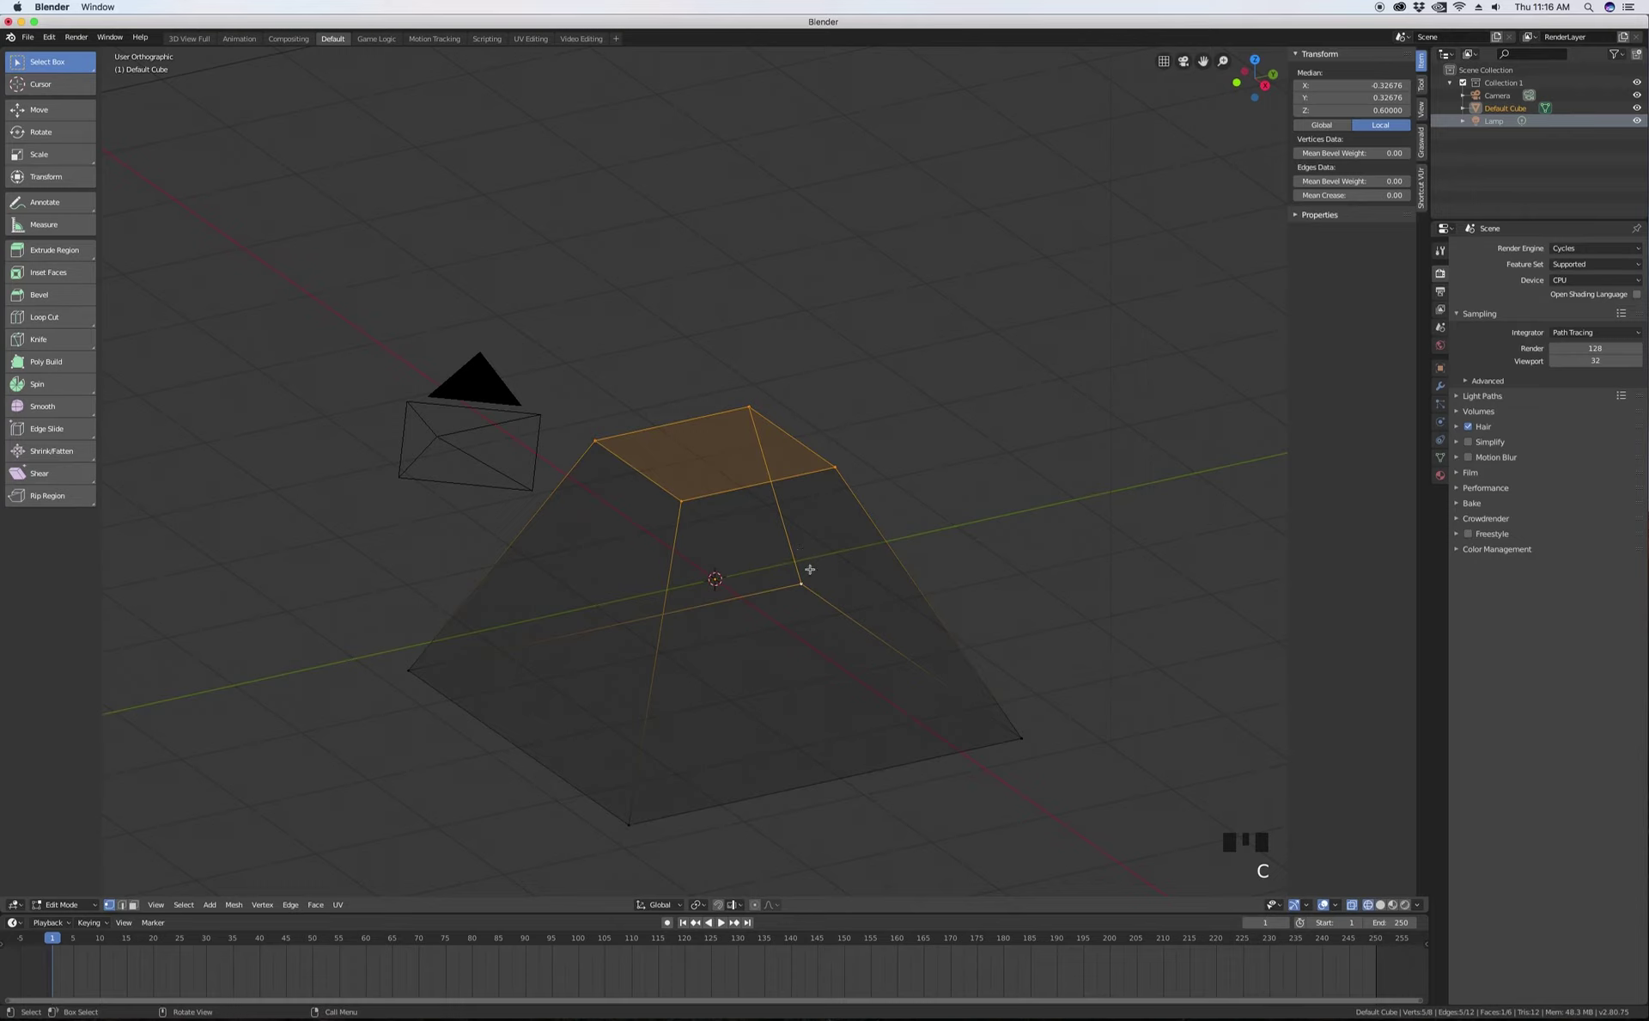
# - Return the viewport to solid shading
pyautogui.press('z')
pyautogui.click(994, 553)
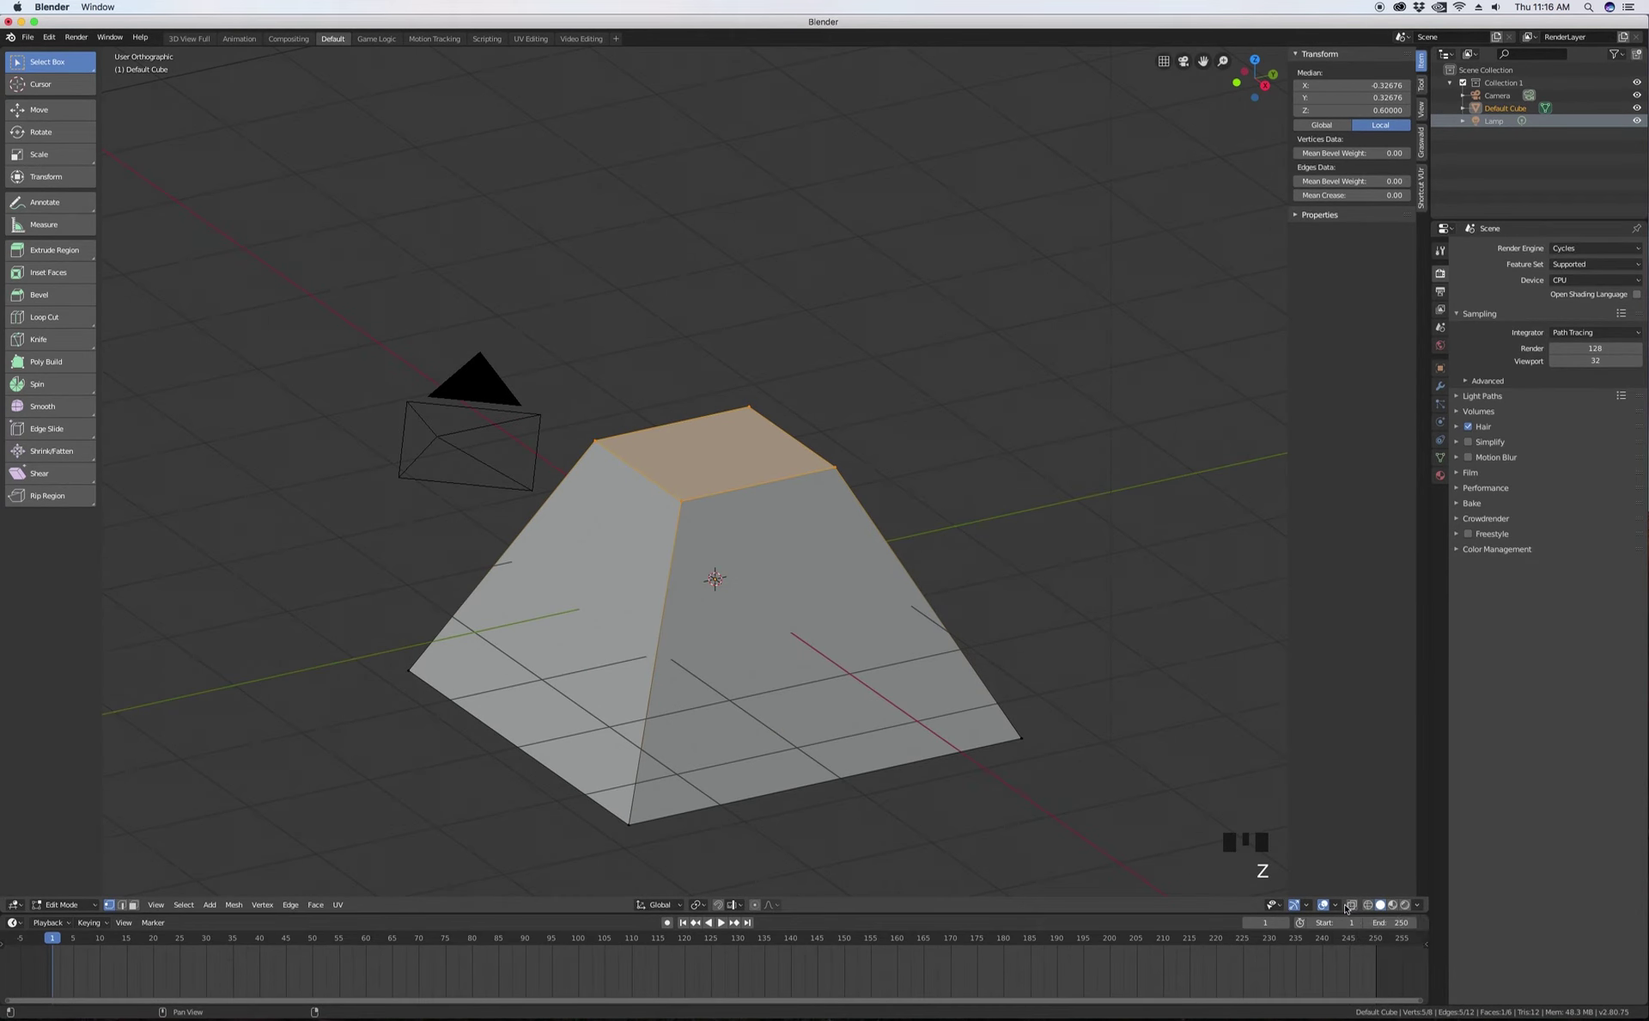
# - Turn on X-ray and try circle-selecting vertices around the top of the truncated pyramid after clearing the existing selection
pyautogui.click(1354, 909)
pyautogui.press('c')
pyautogui.press('Escape')
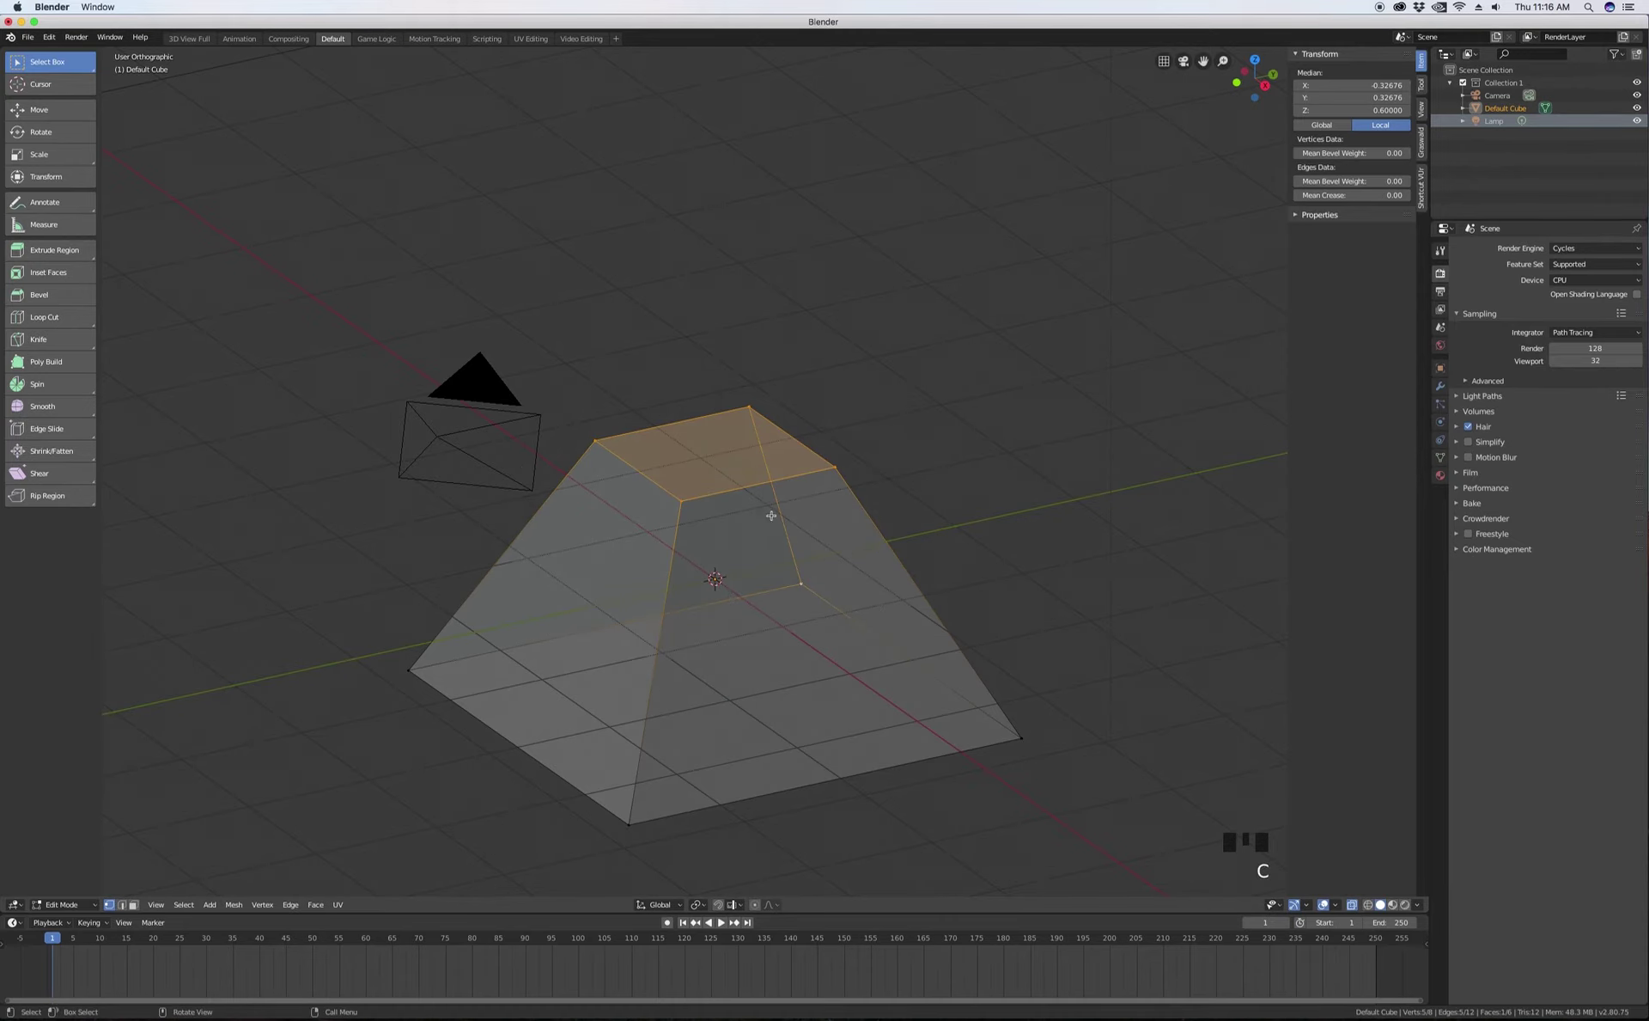
pyautogui.hotkey('alt', 'a')
pyautogui.press('c')
pyautogui.click(657, 473)
pyautogui.press('Escape')
# - Deselect all of the truncated pyramid's geometry and turn X-ray off
pyautogui.press('a')
pyautogui.press('a')
pyautogui.press('a')
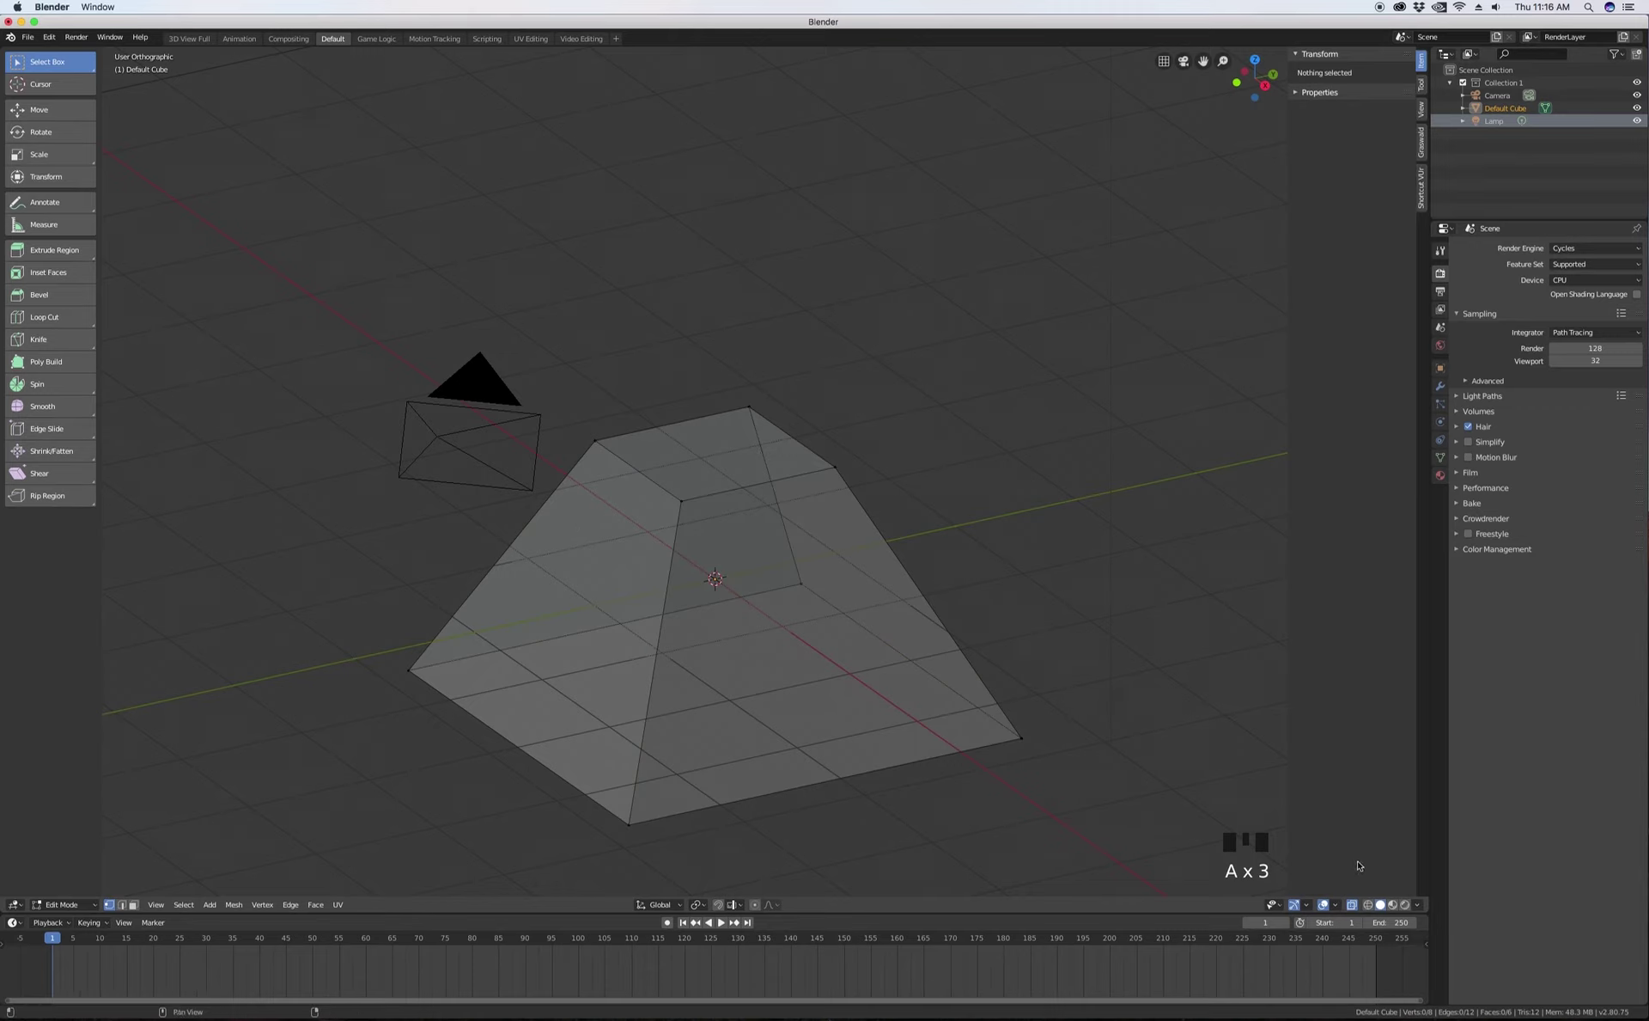
pyautogui.click(1352, 906)
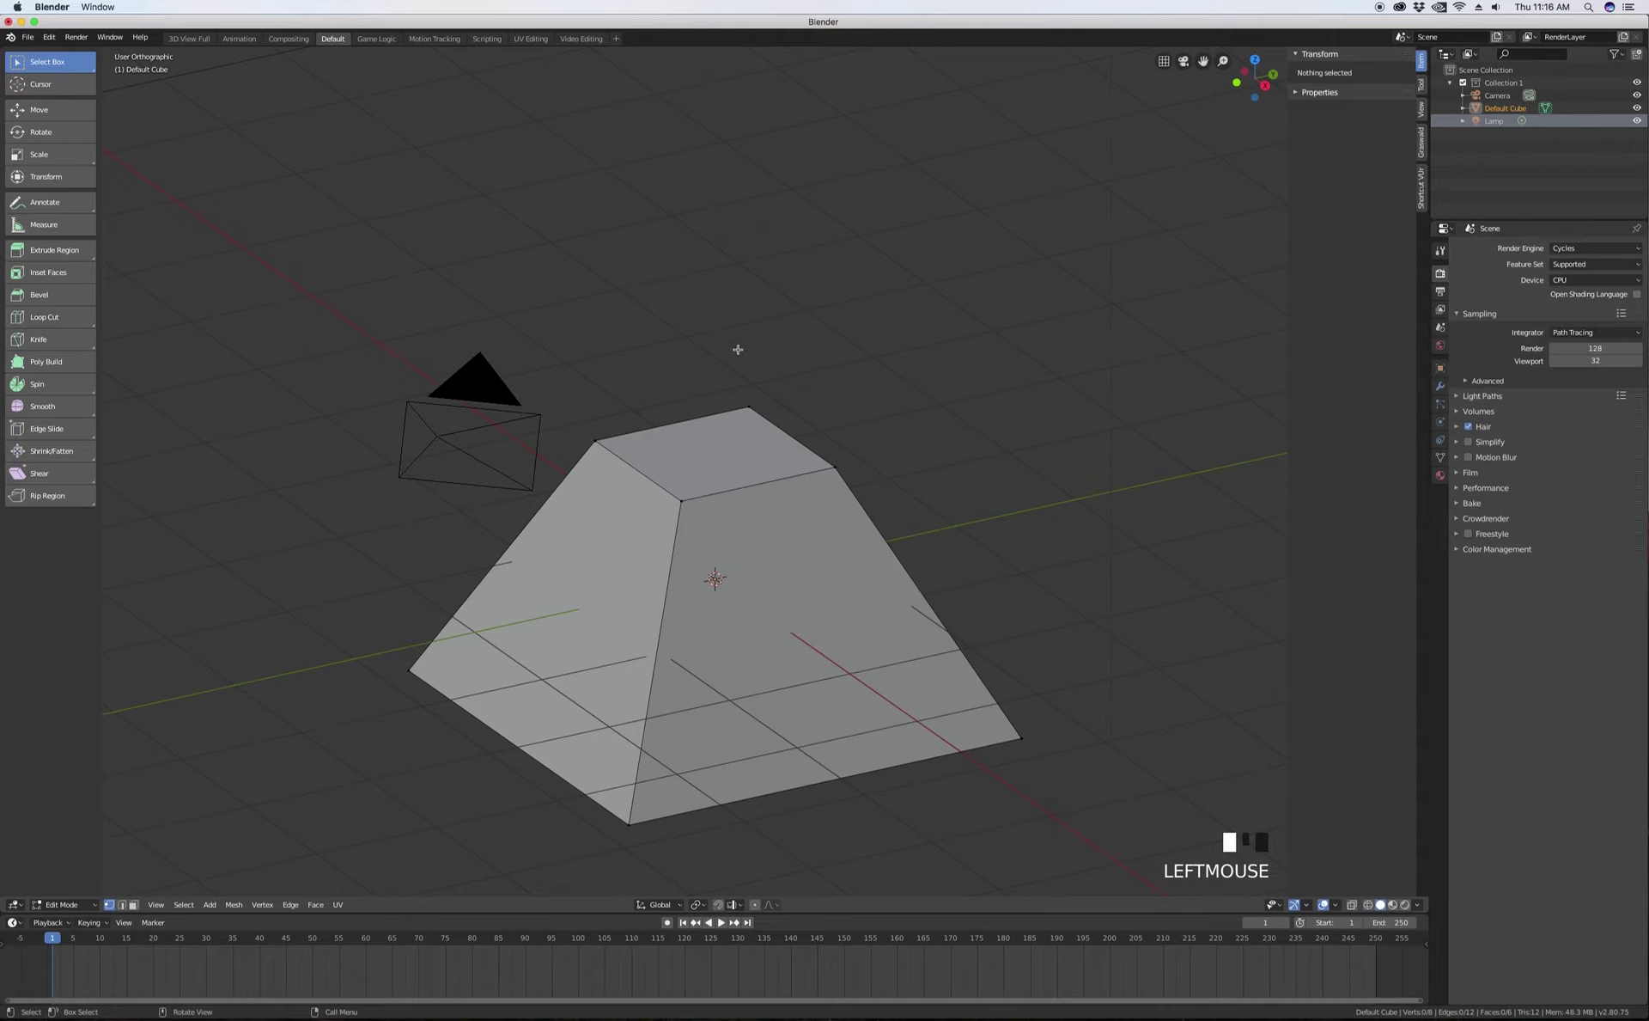
# - Switch the viewport shading to wireframe and return it to solid
pyautogui.press('z')
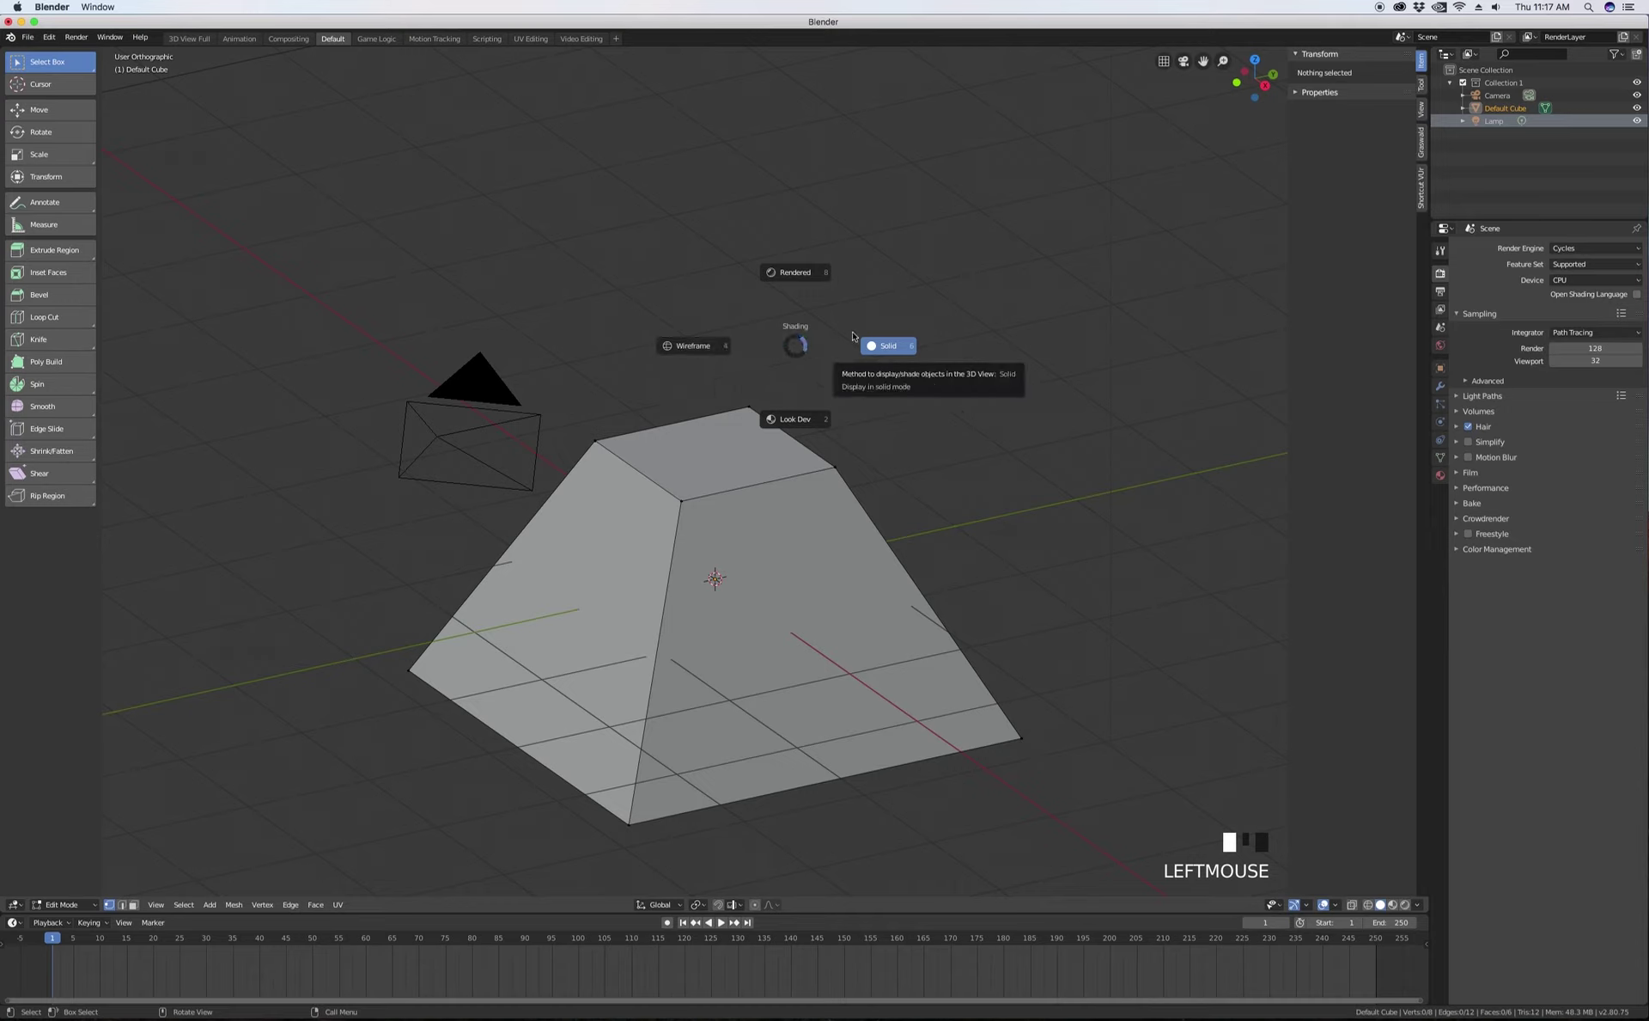
pyautogui.click(693, 352)
pyautogui.press('z')
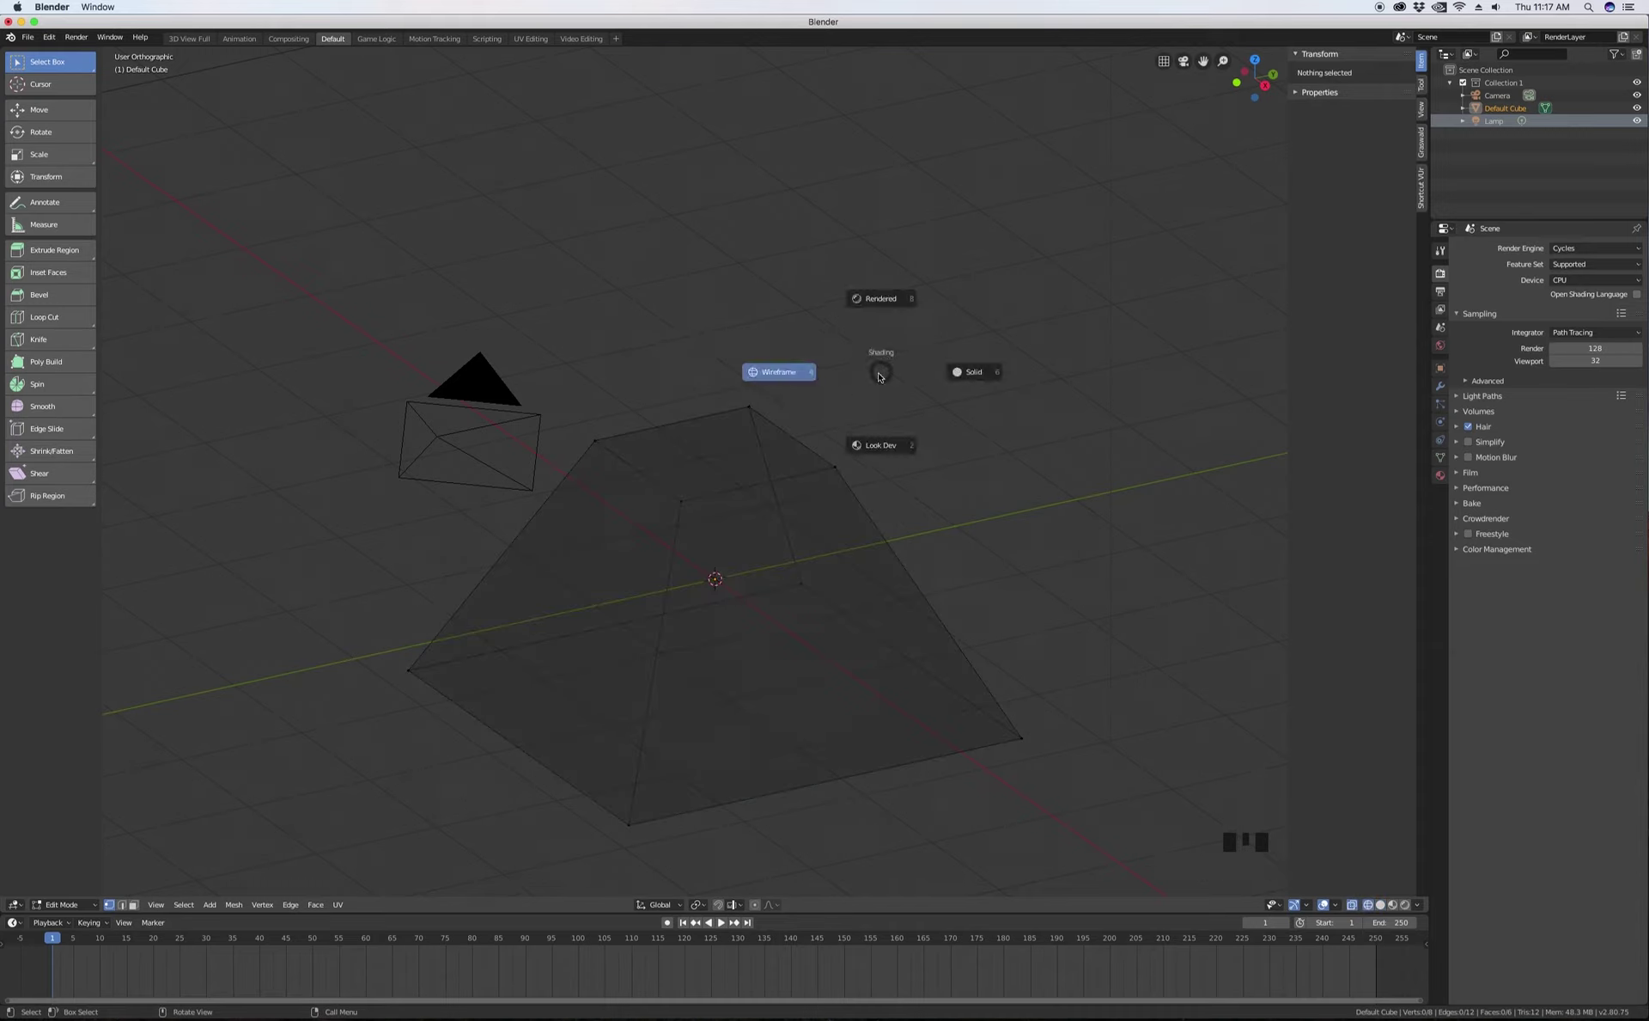
pyautogui.click(974, 377)
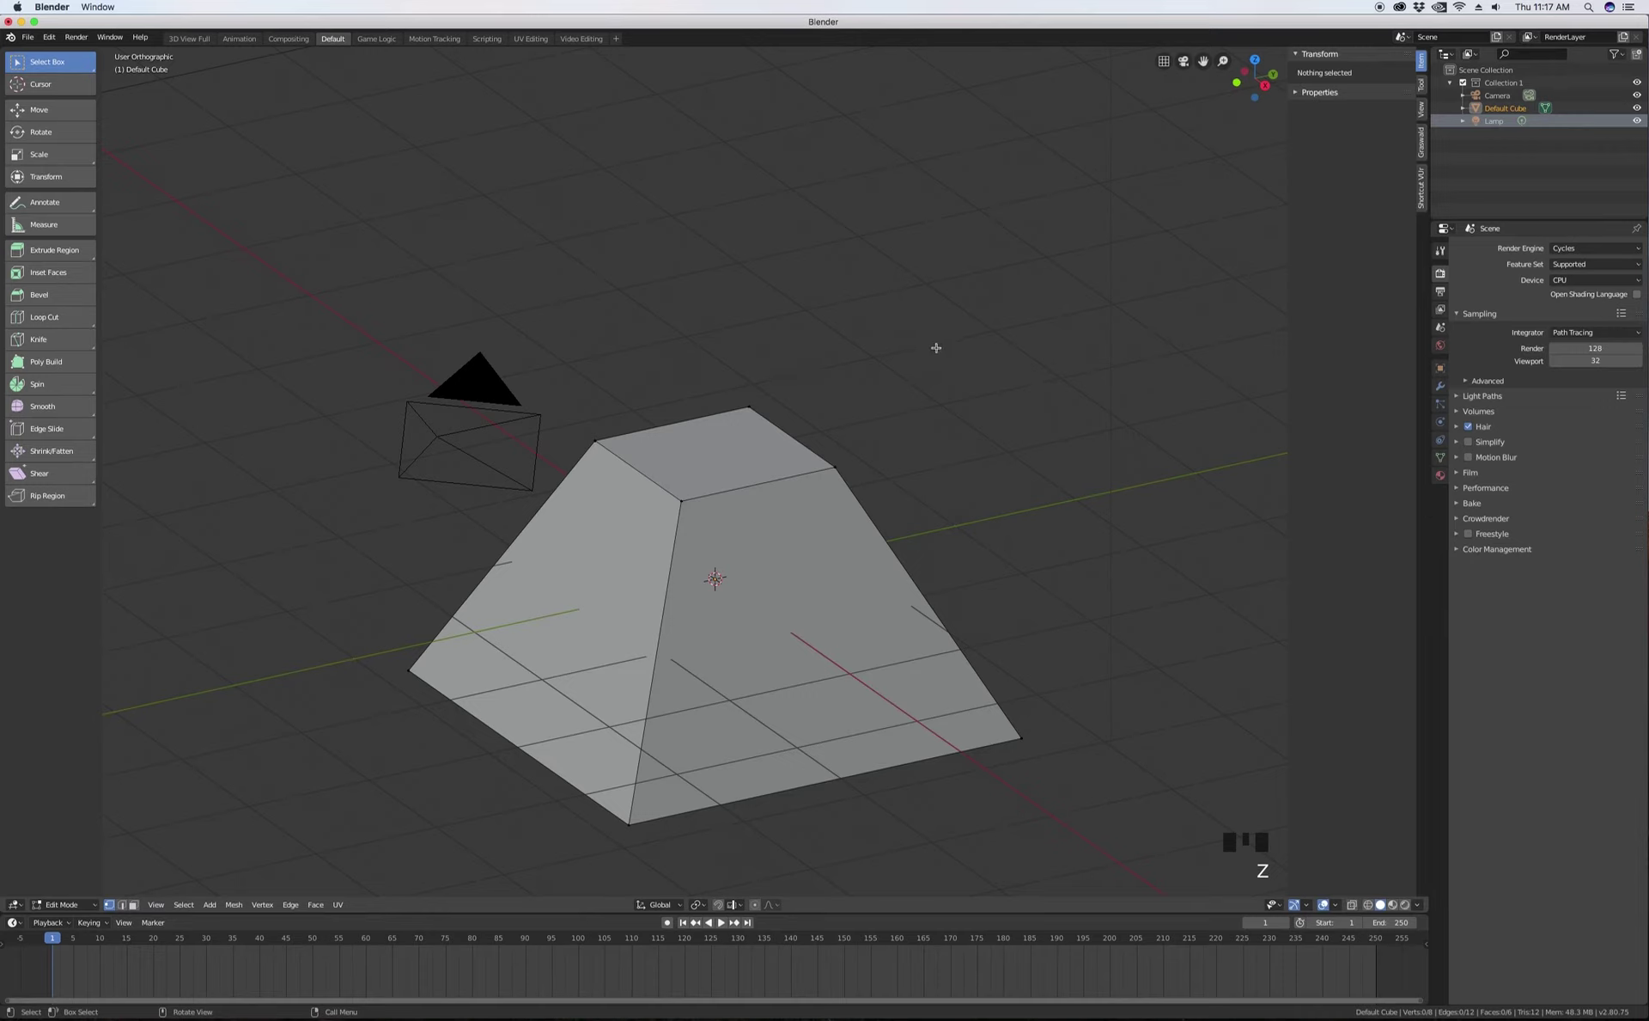
# - Alternate the viewport shading several times between wireframe and solid, ending on solid
pyautogui.press('z')
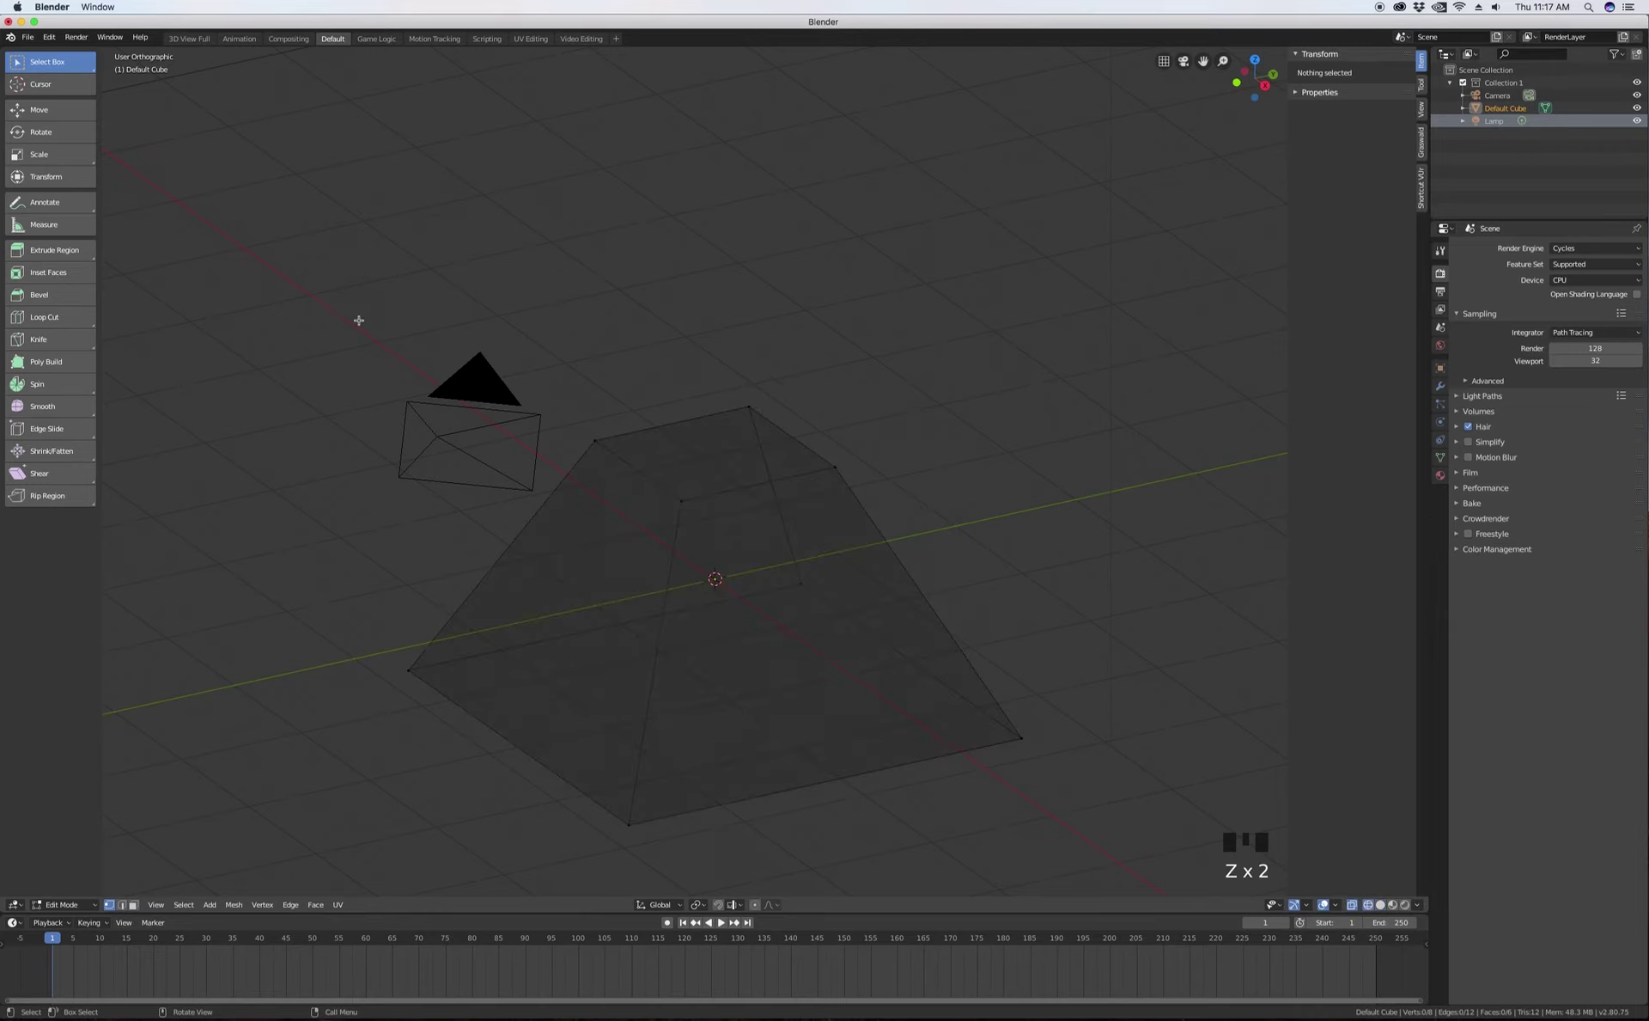
pyautogui.press('z')
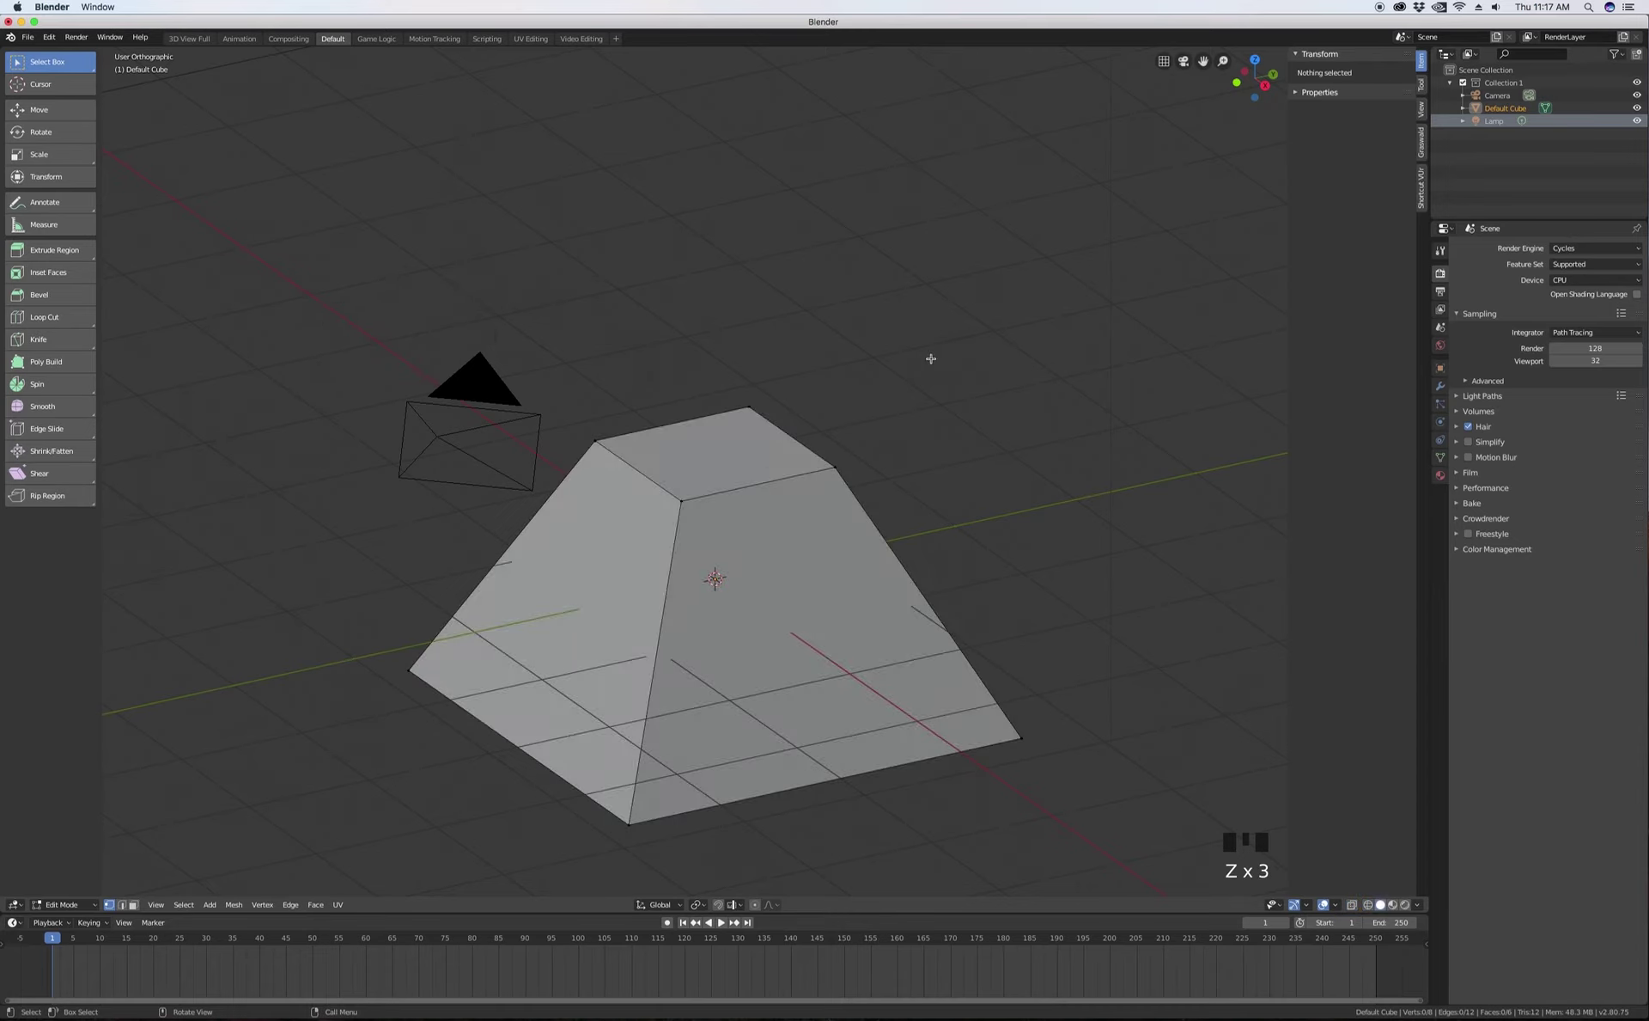
pyautogui.press('z')
pyautogui.press('z')
pyautogui.press('z')
pyautogui.press('z')
pyautogui.press('z')
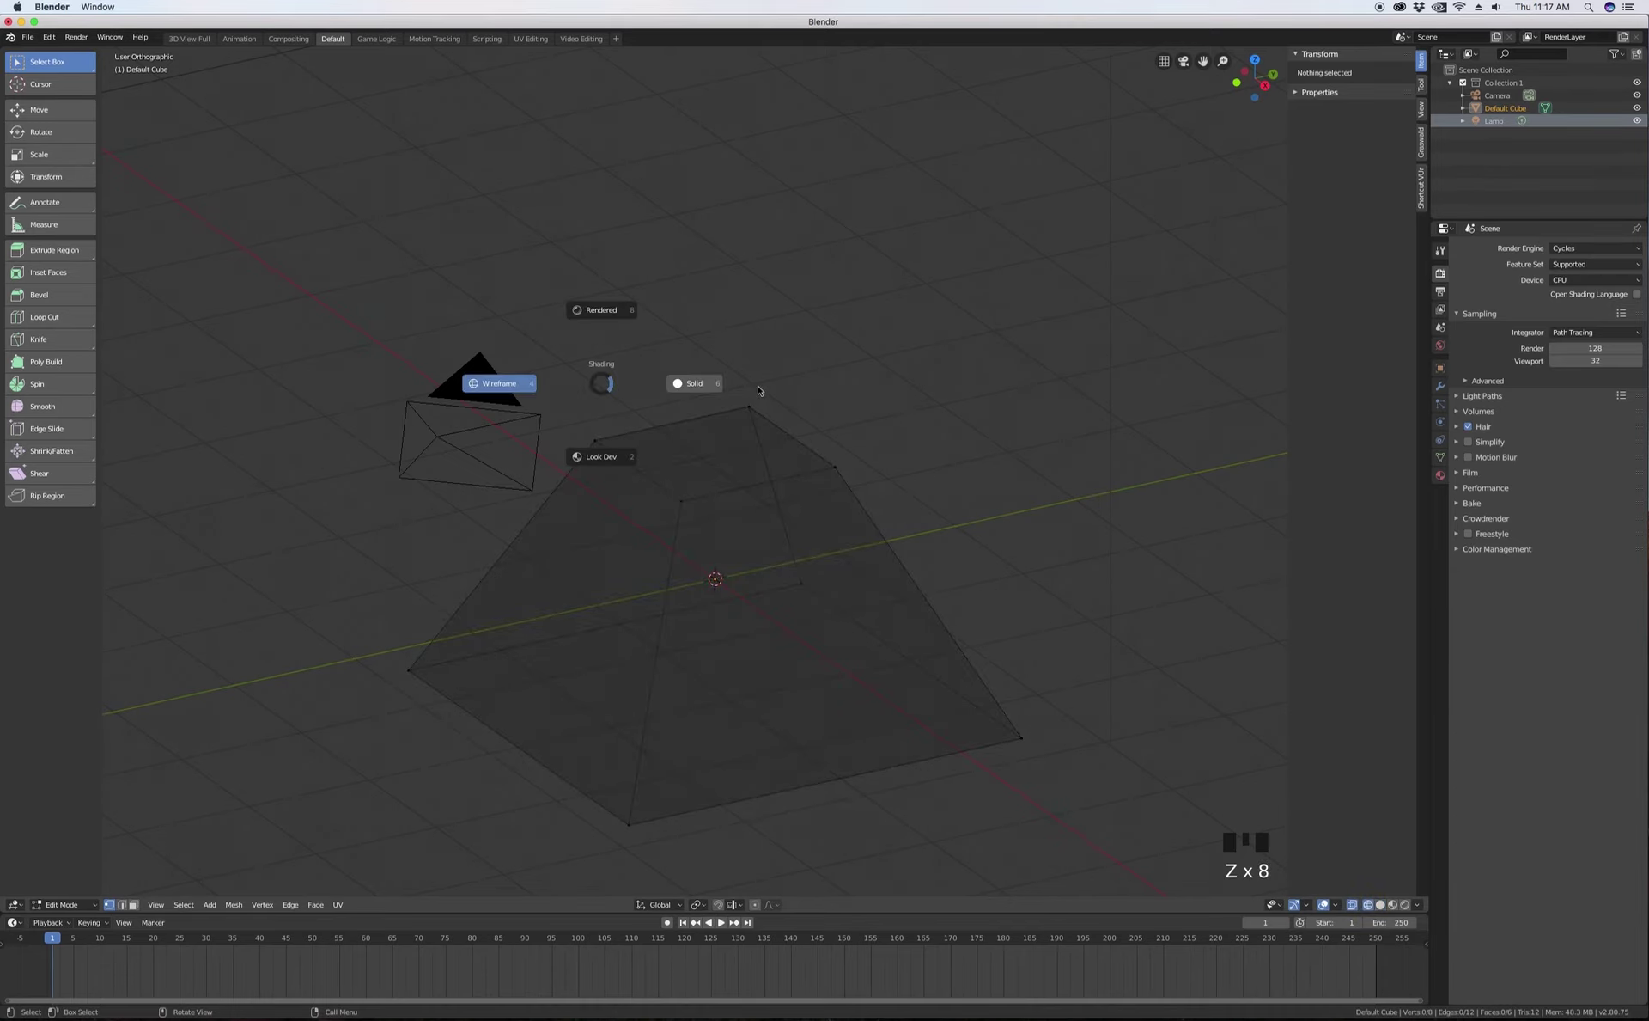
pyautogui.press('z')
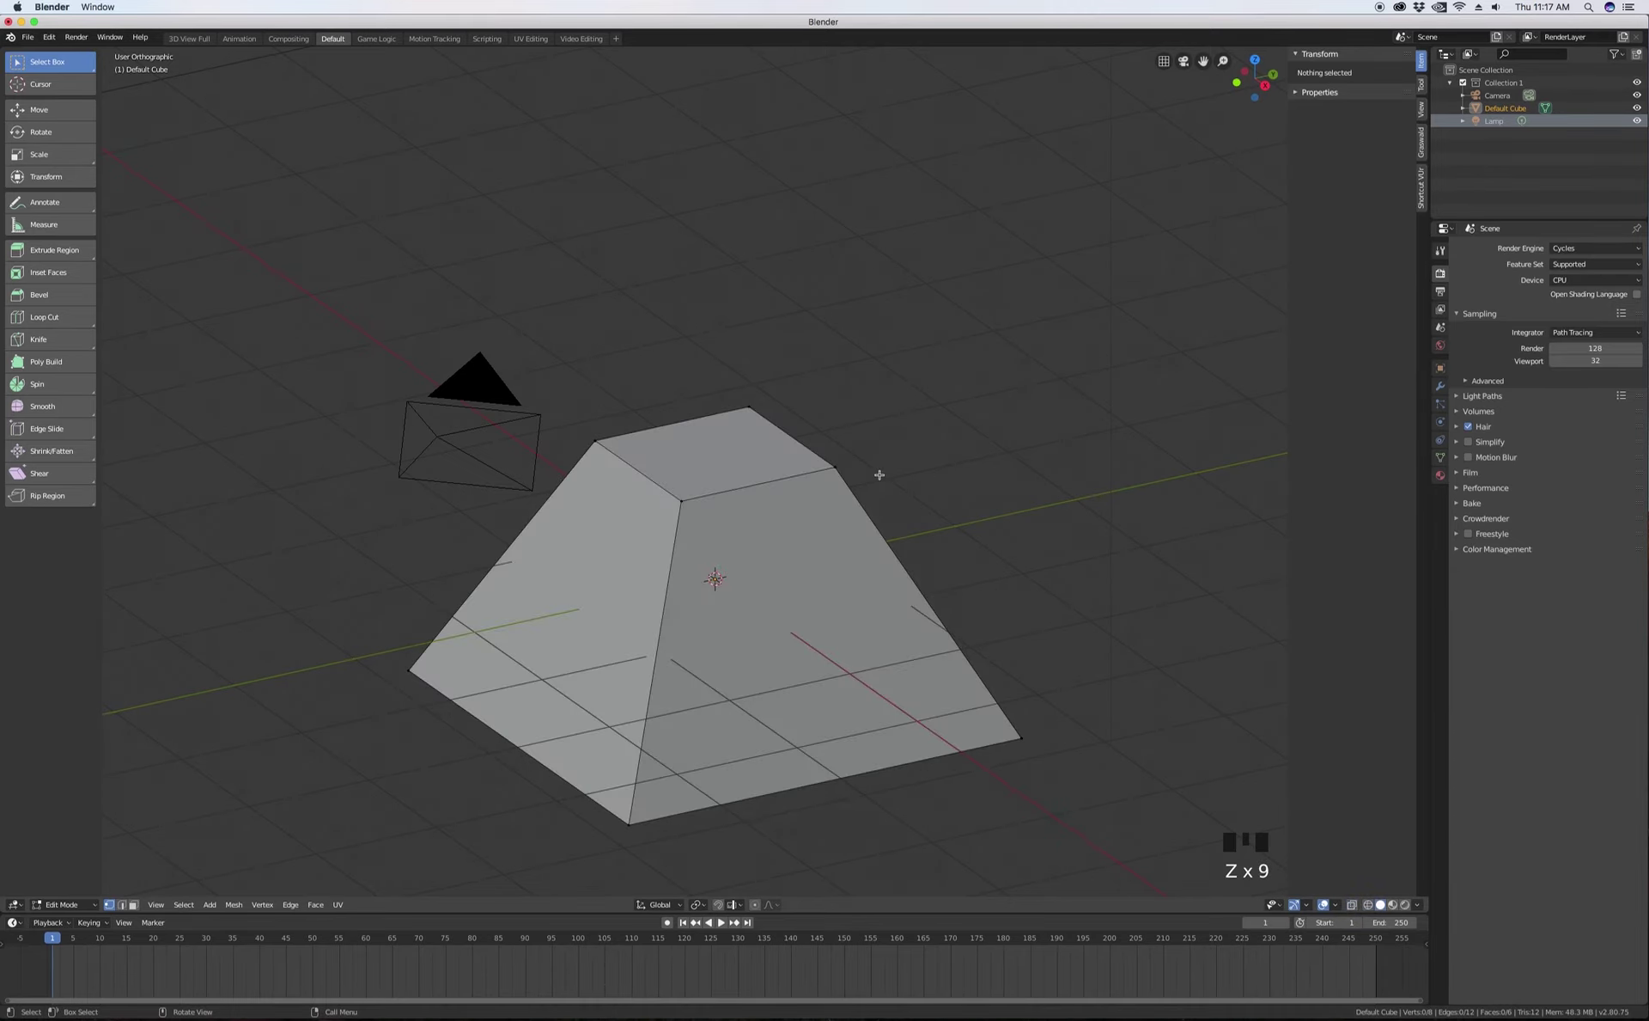
# - Try rendered shading, switch to wireframe, and toggle X-ray off and on again
pyautogui.press('z')
pyautogui.click(874, 50)
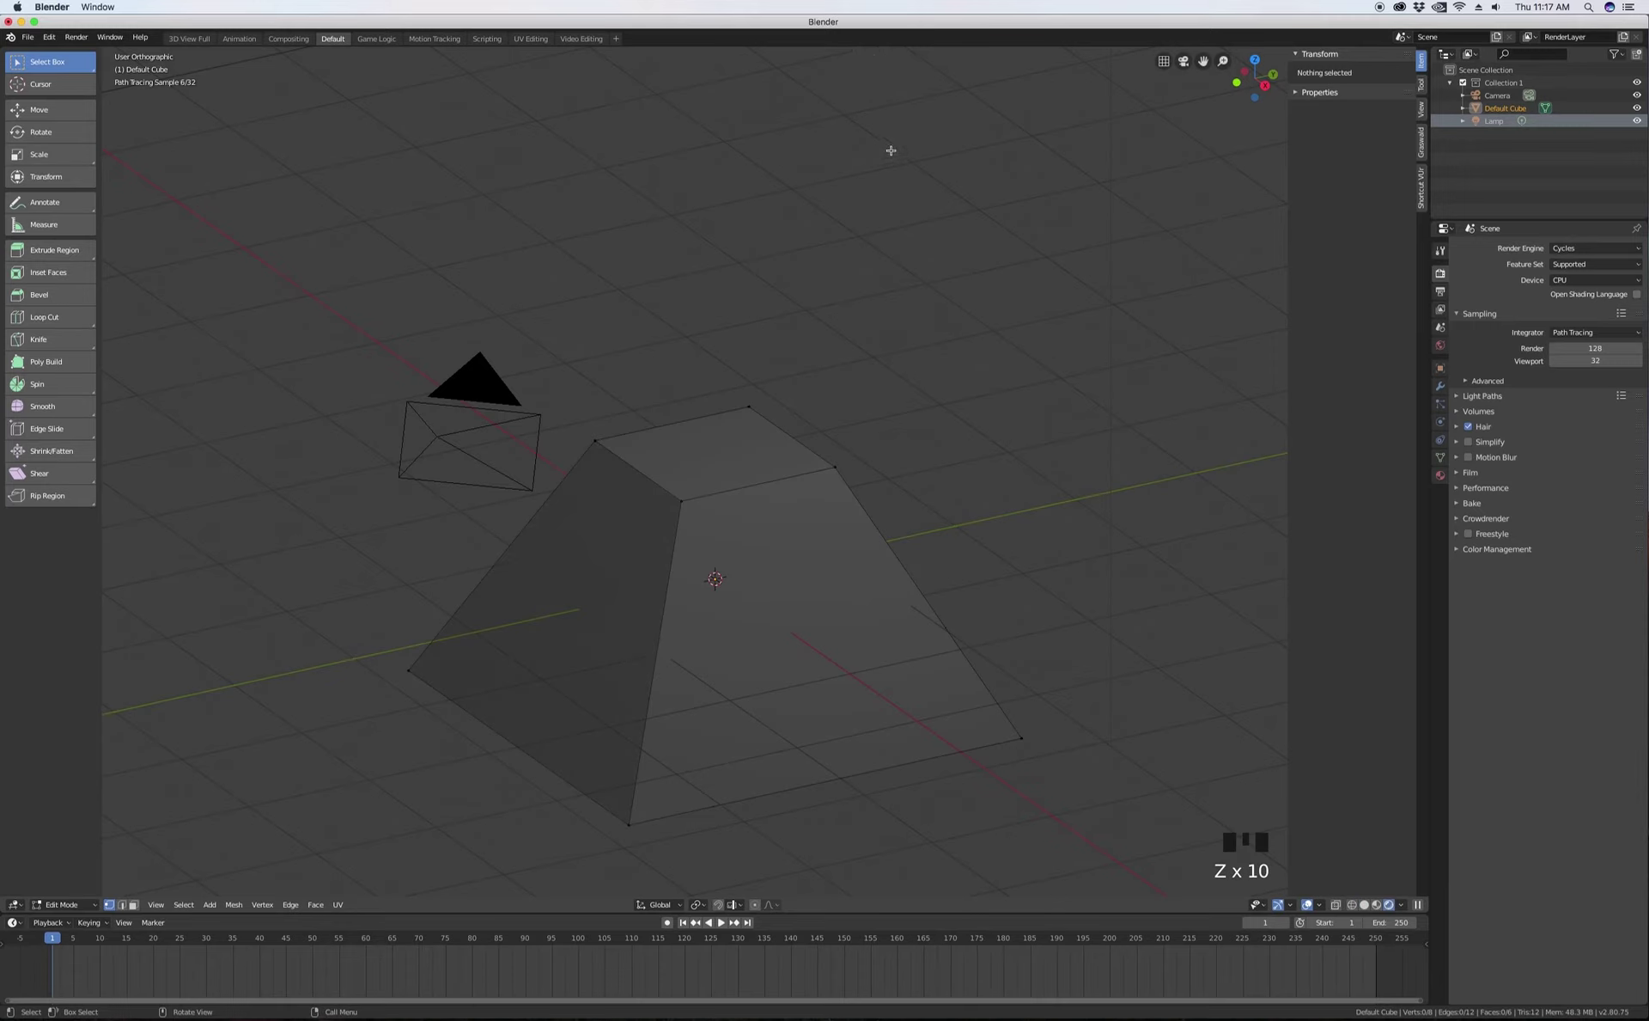
pyautogui.press('z')
pyautogui.press('z')
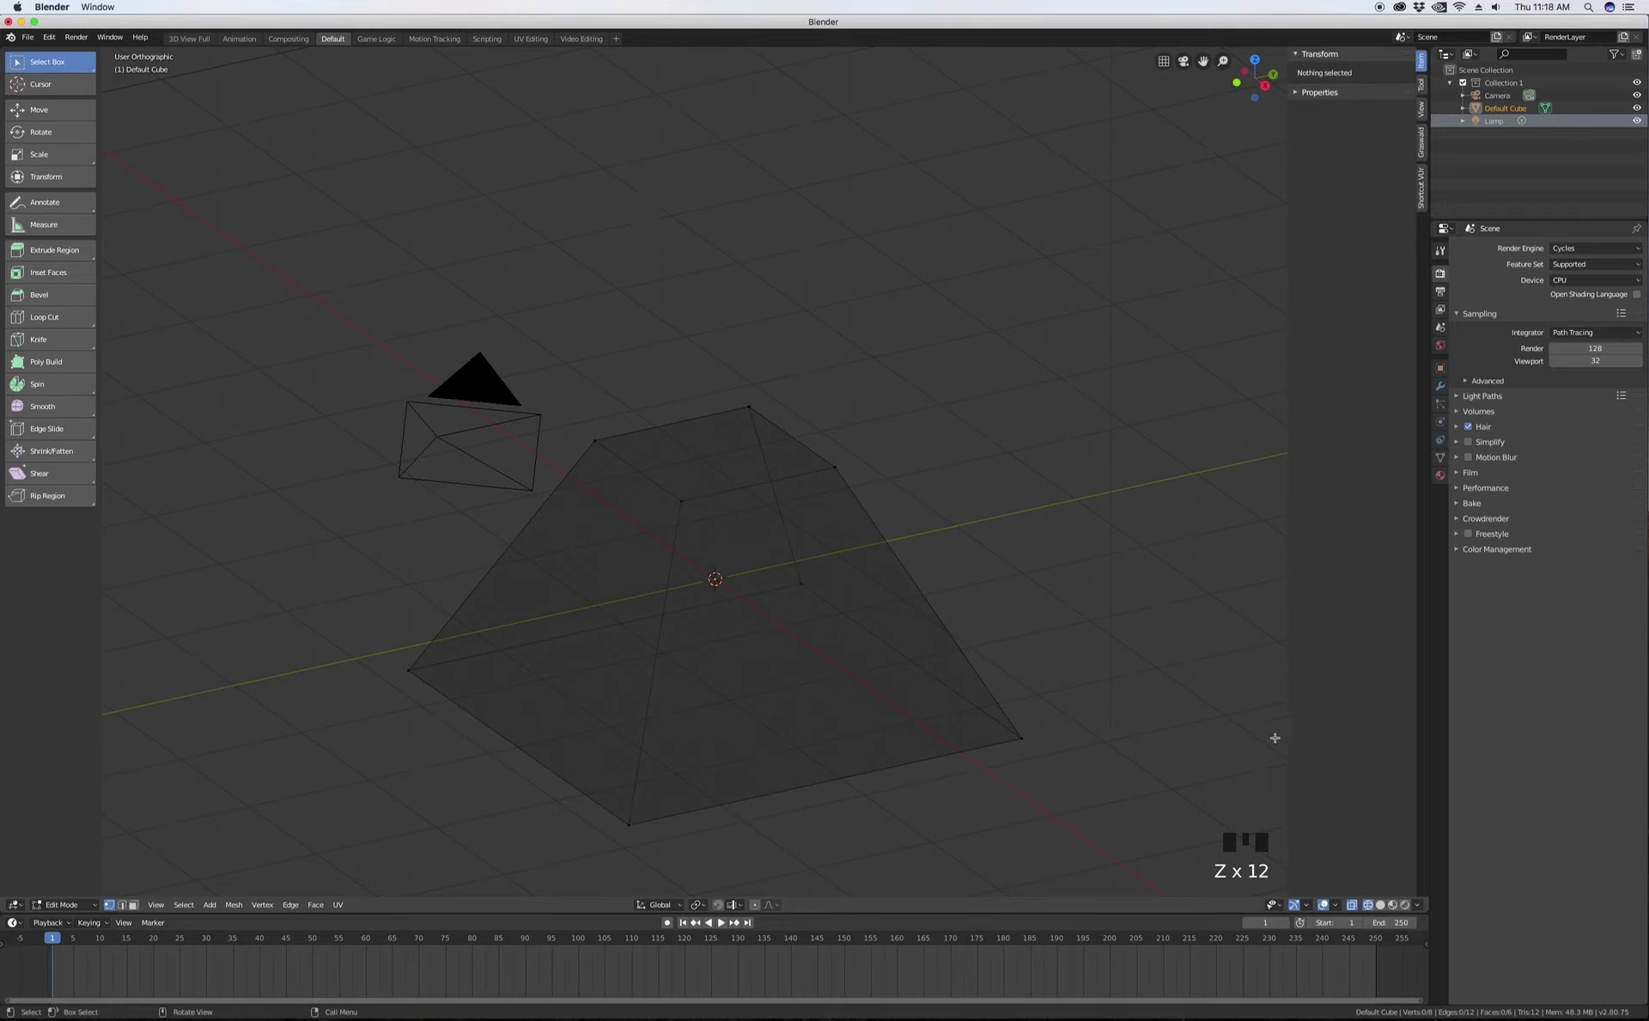
pyautogui.click(1352, 904)
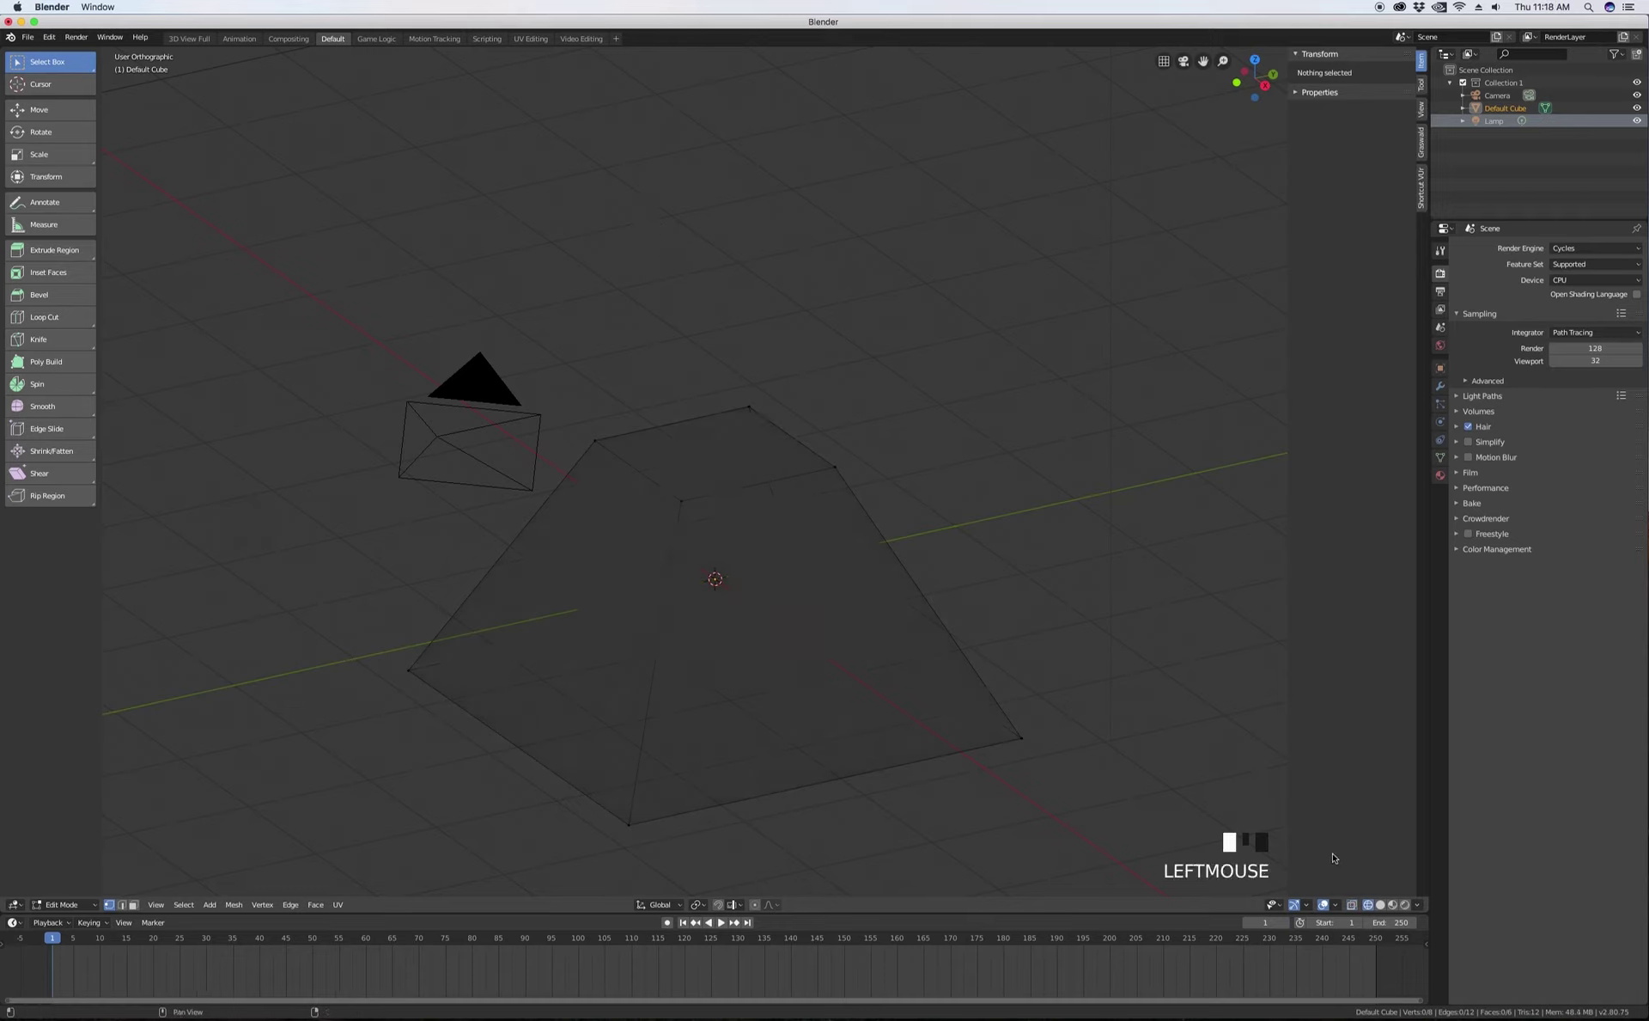
pyautogui.click(1353, 904)
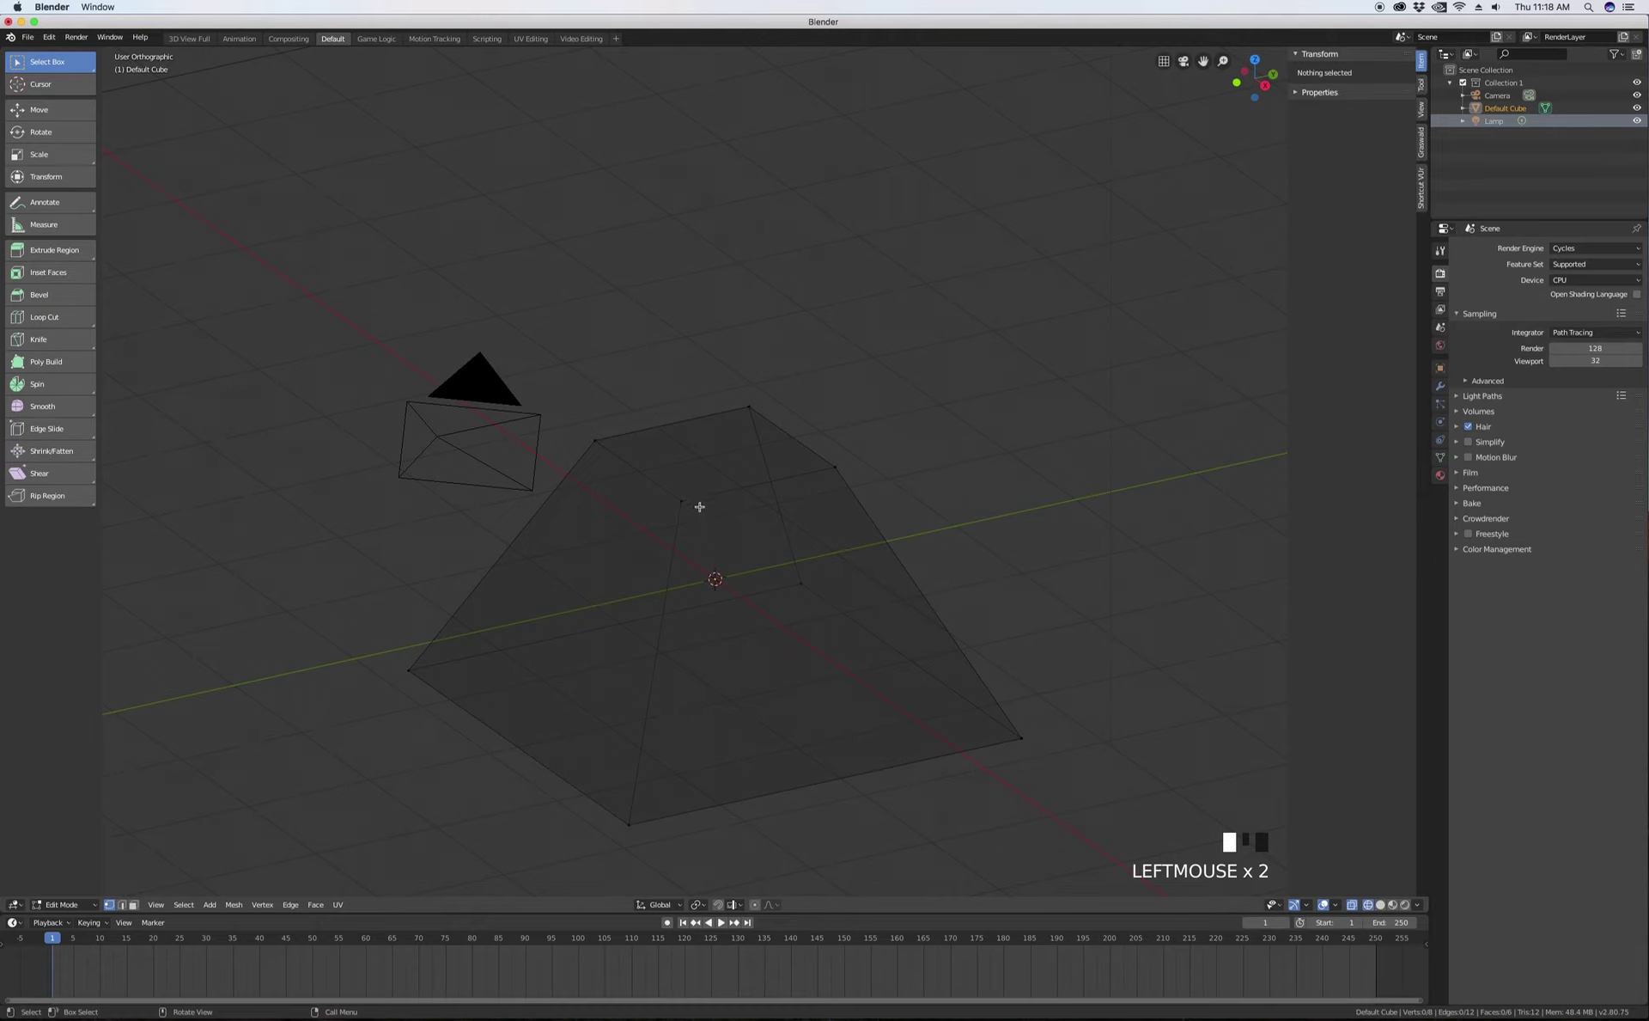
# - Return the truncated pyramid to Object Mode and set the viewport shading to solid
pyautogui.press('Tab')
pyautogui.press('z')
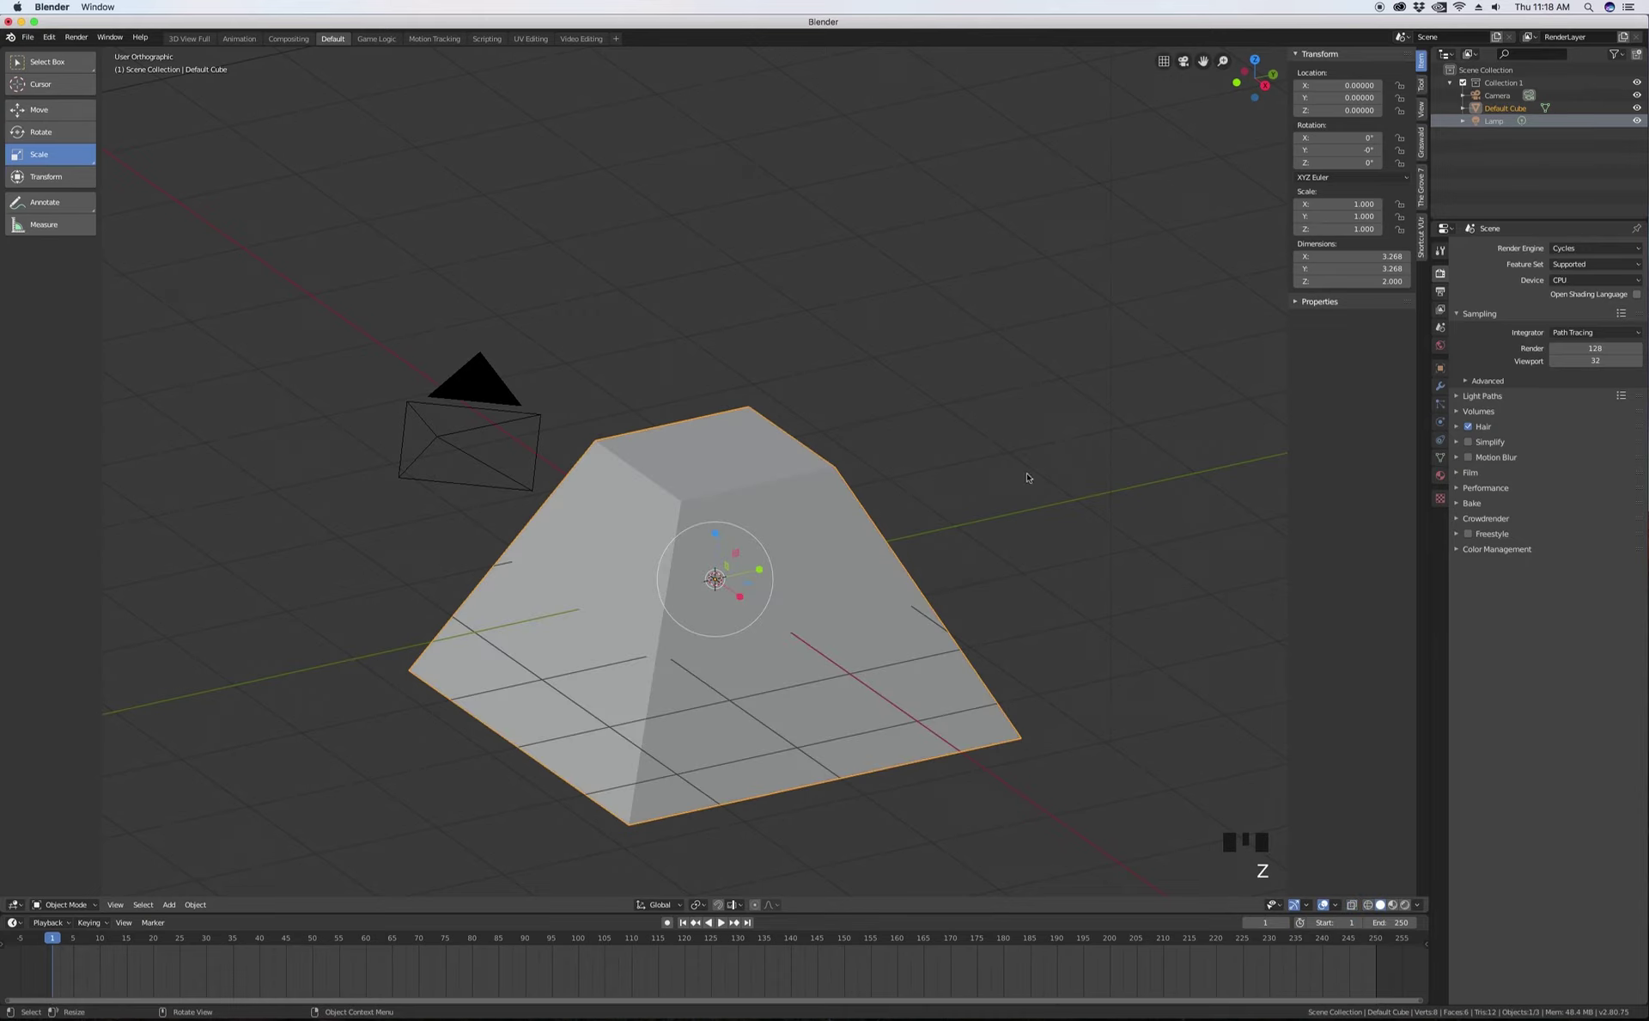
pyautogui.scroll(-3, 700, 518)
pyautogui.scroll(-1, 700, 517)
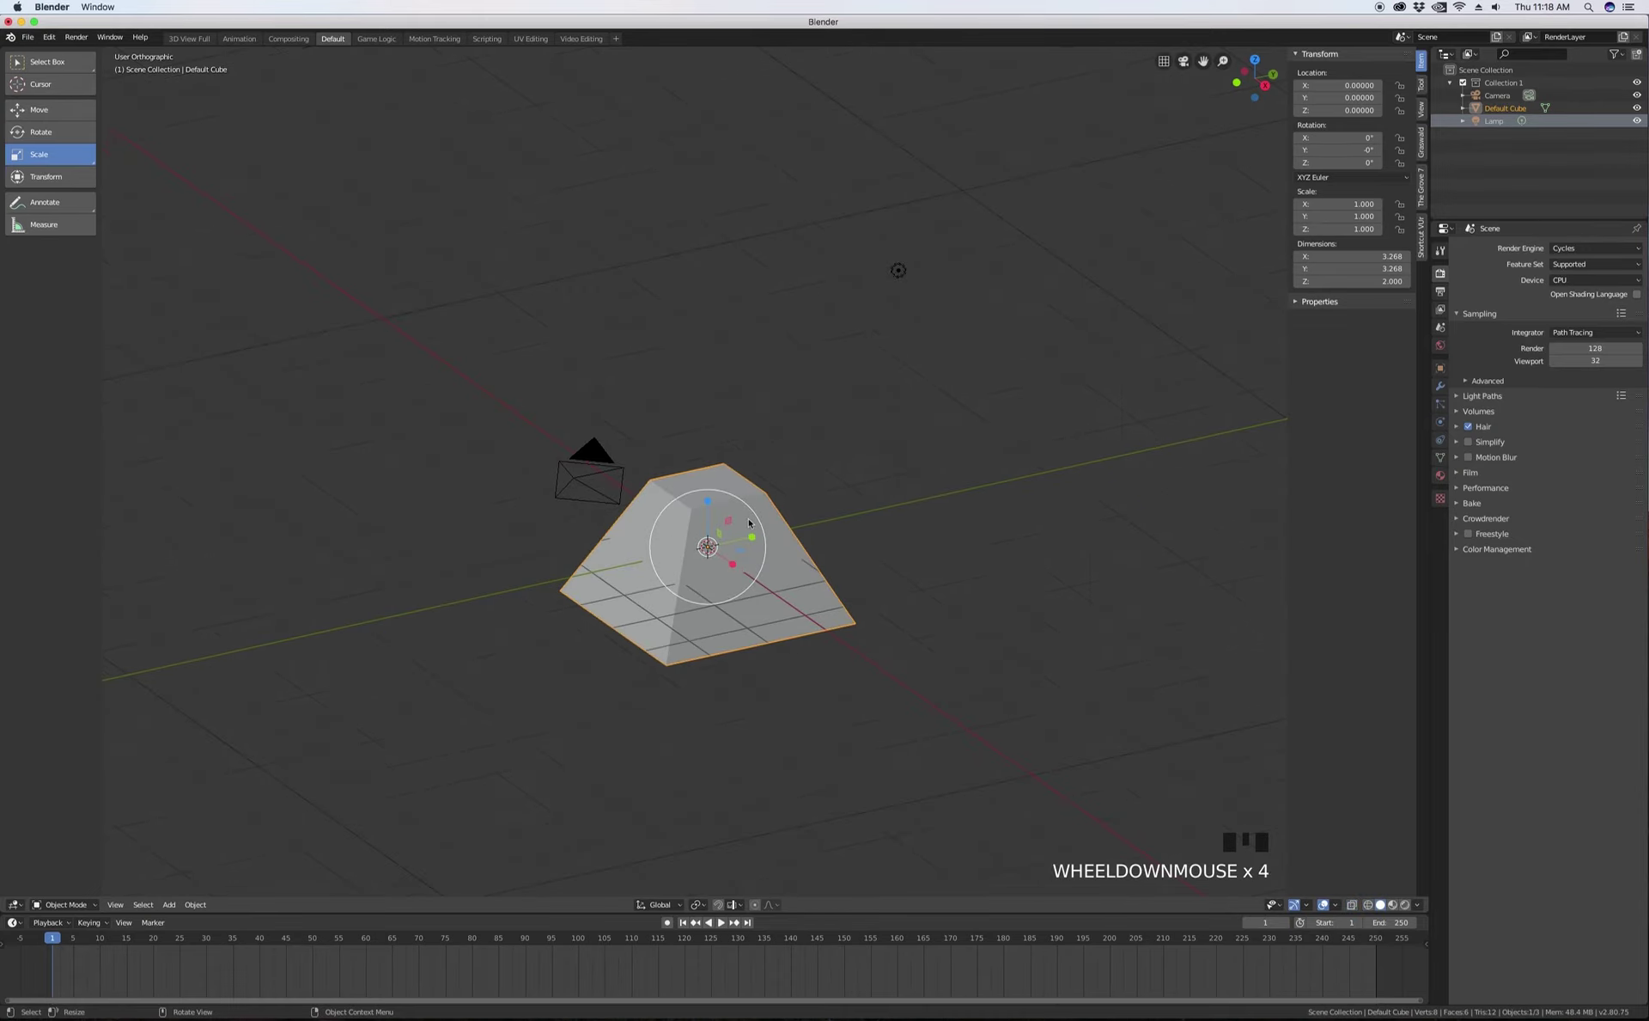
pyautogui.scroll(2, 700, 529)
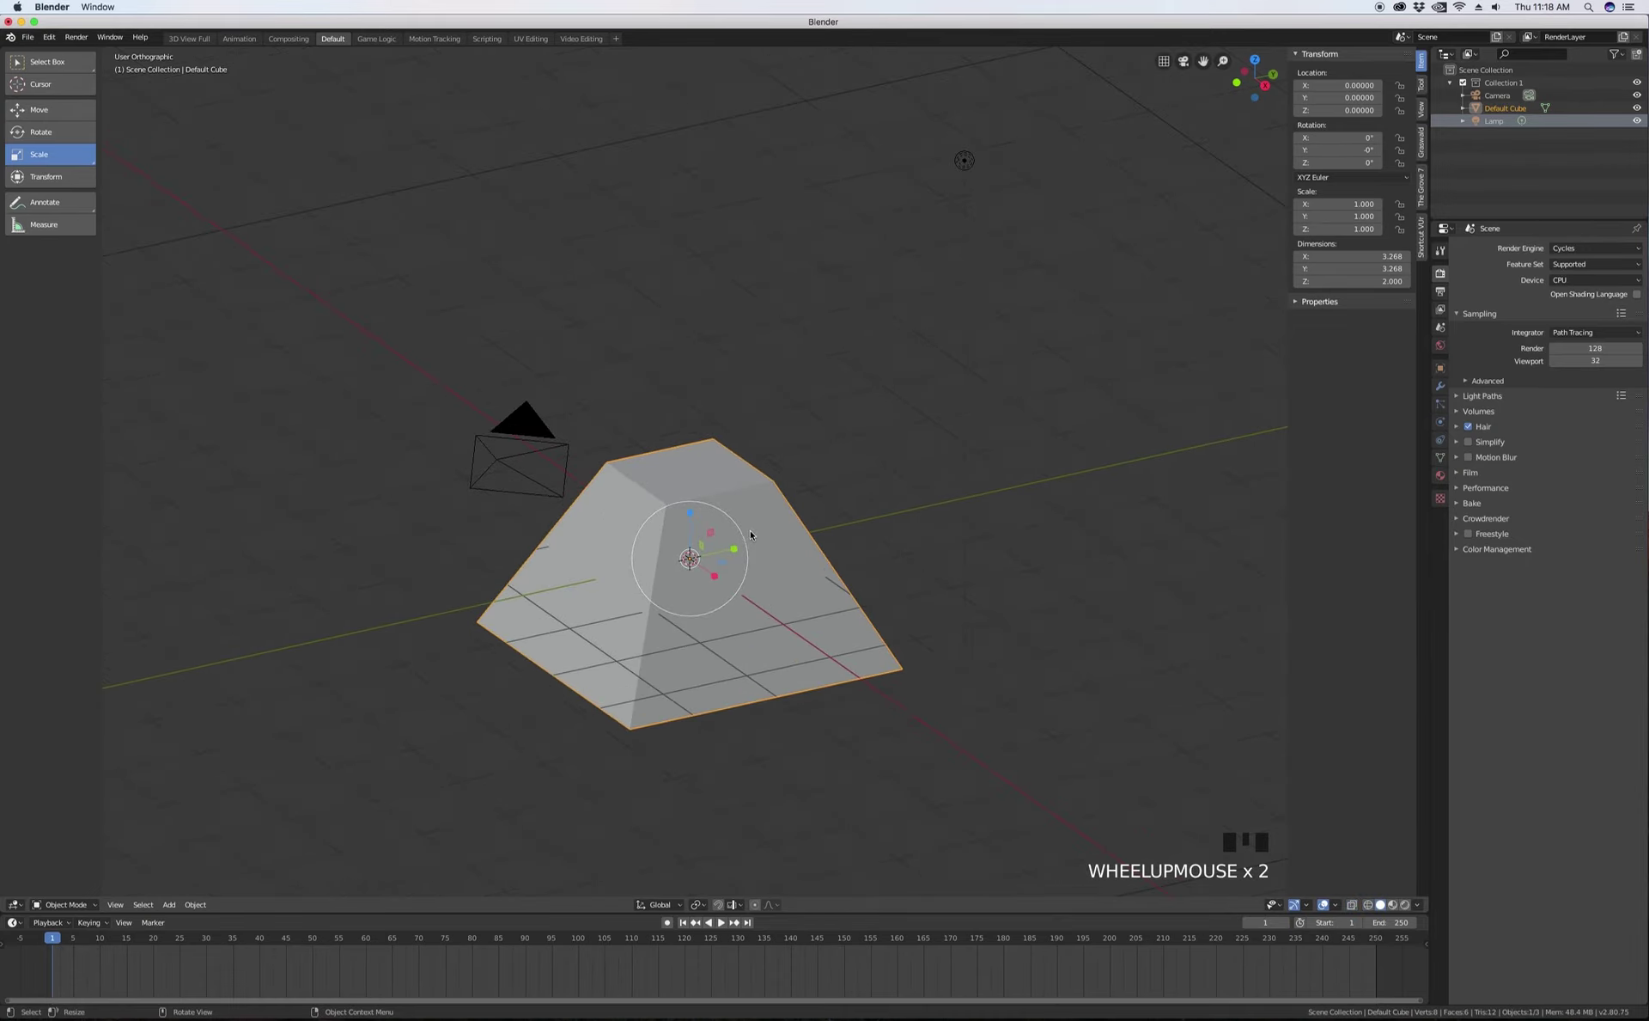
# - Duplicate the truncated pyramid in front view and place the copy about 3.51 units along the X axis
pyautogui.press('KP_1')
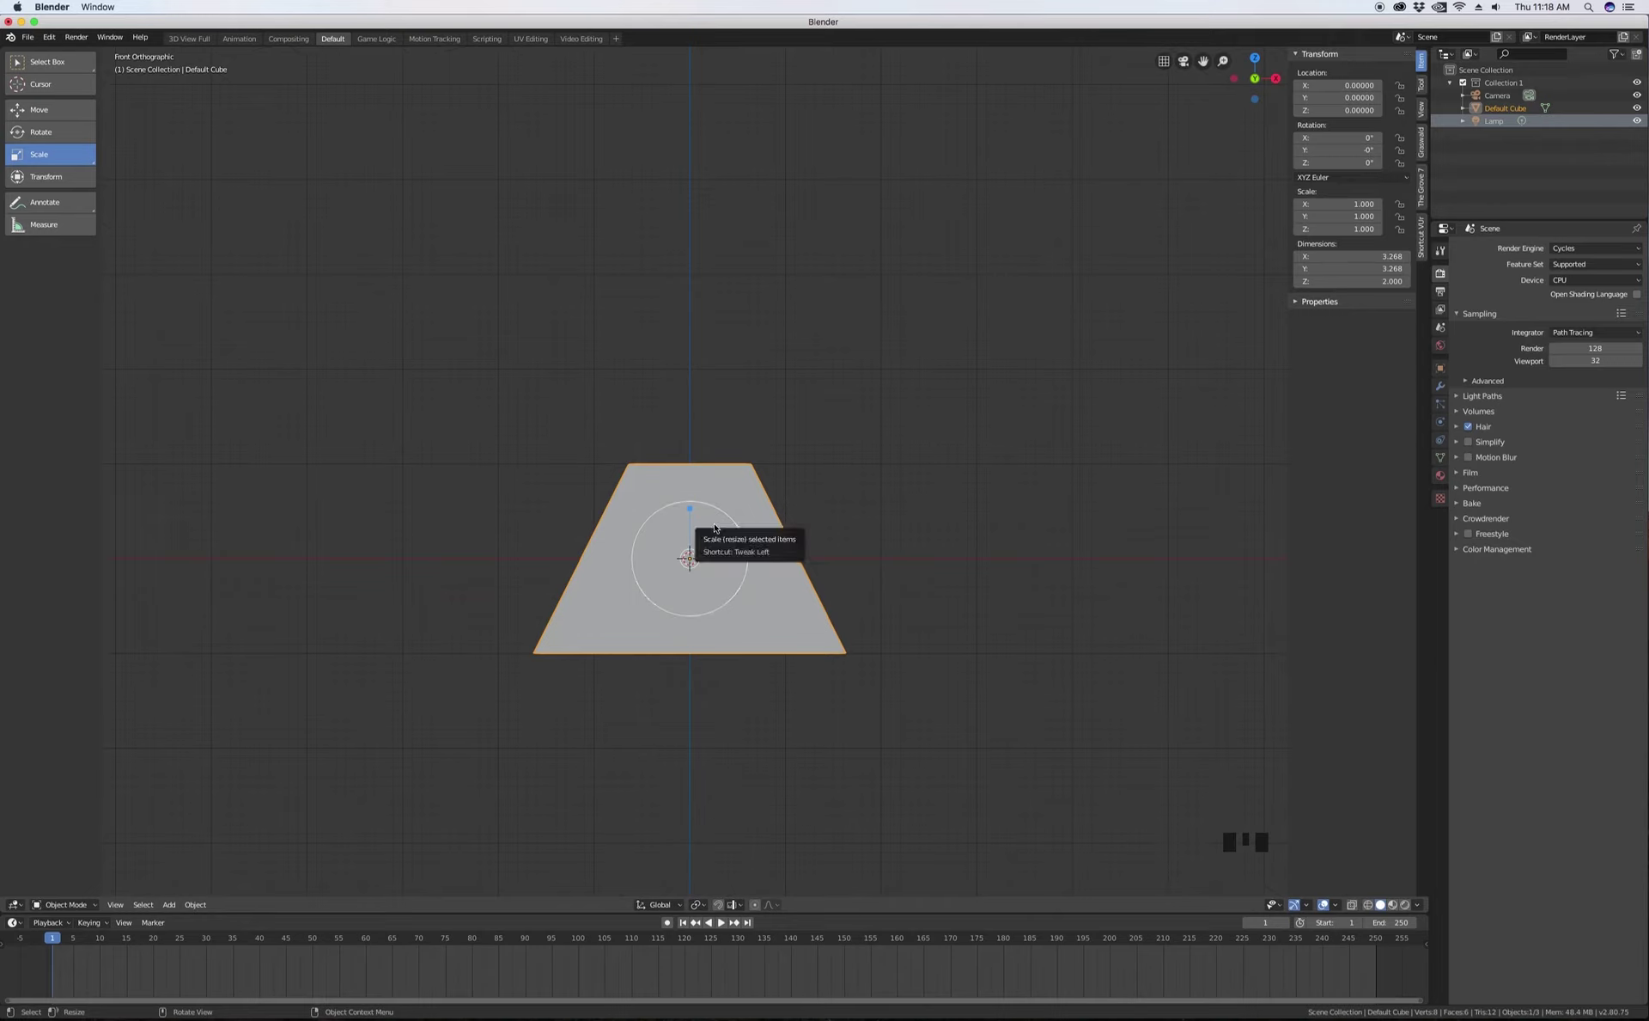
pyautogui.hotkey('shift', 'd')
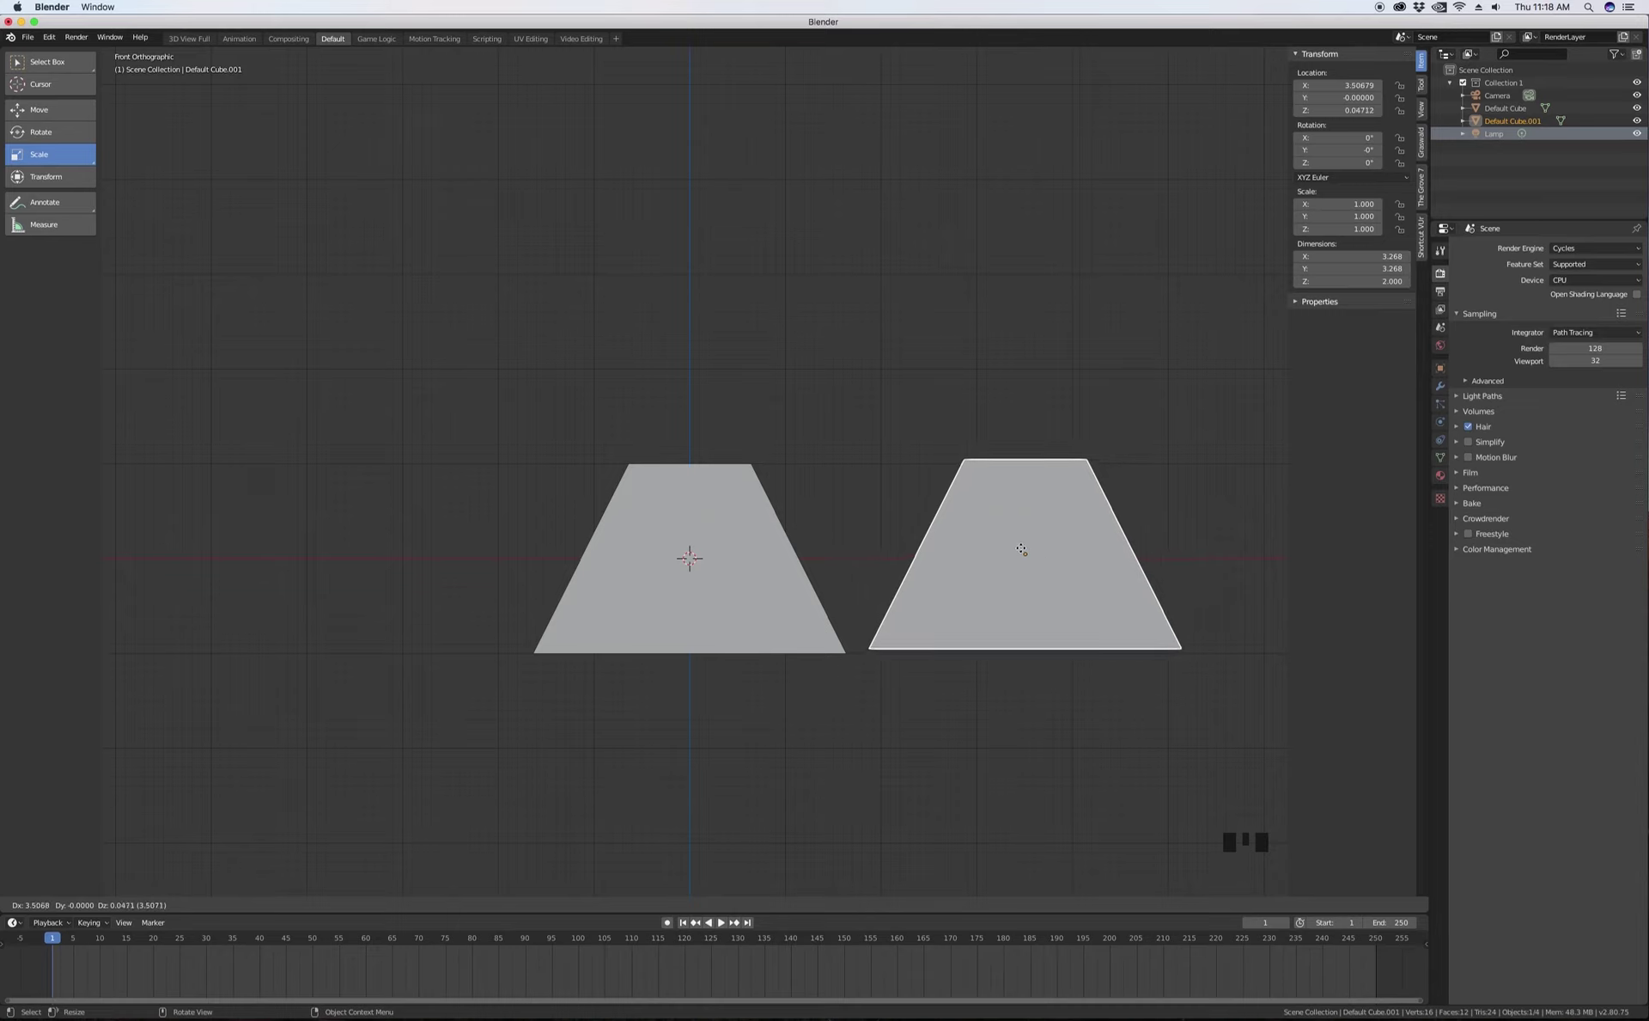
pyautogui.press('x')
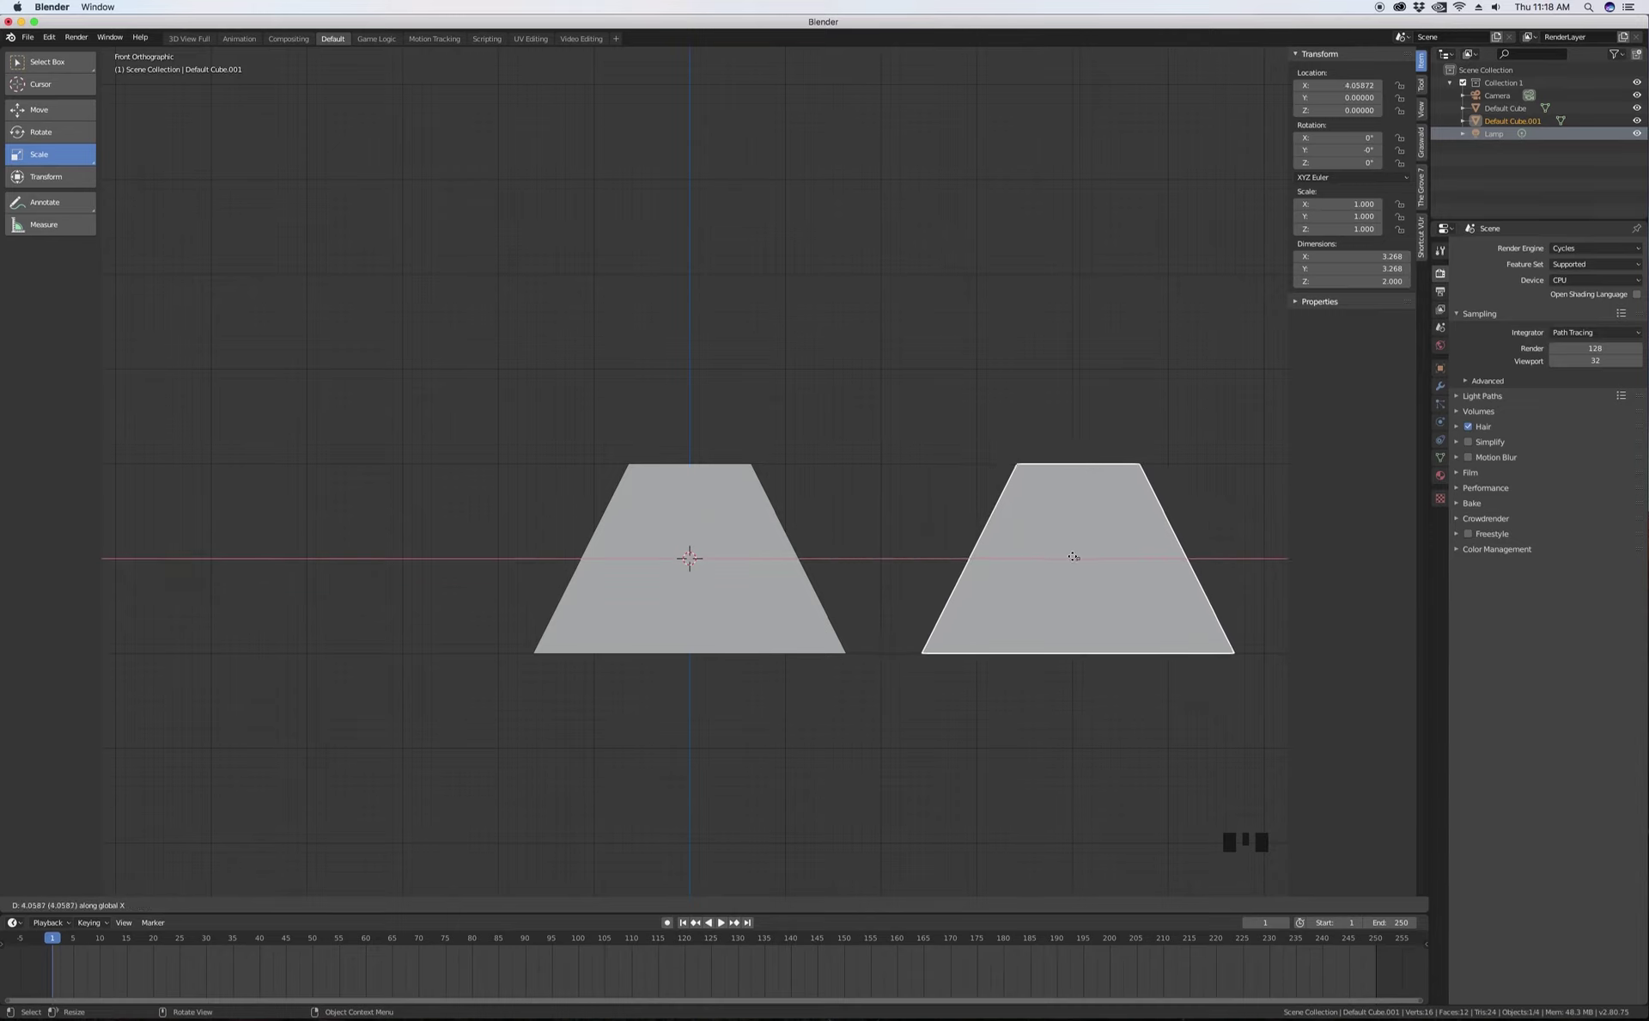
pyautogui.click(1024, 559)
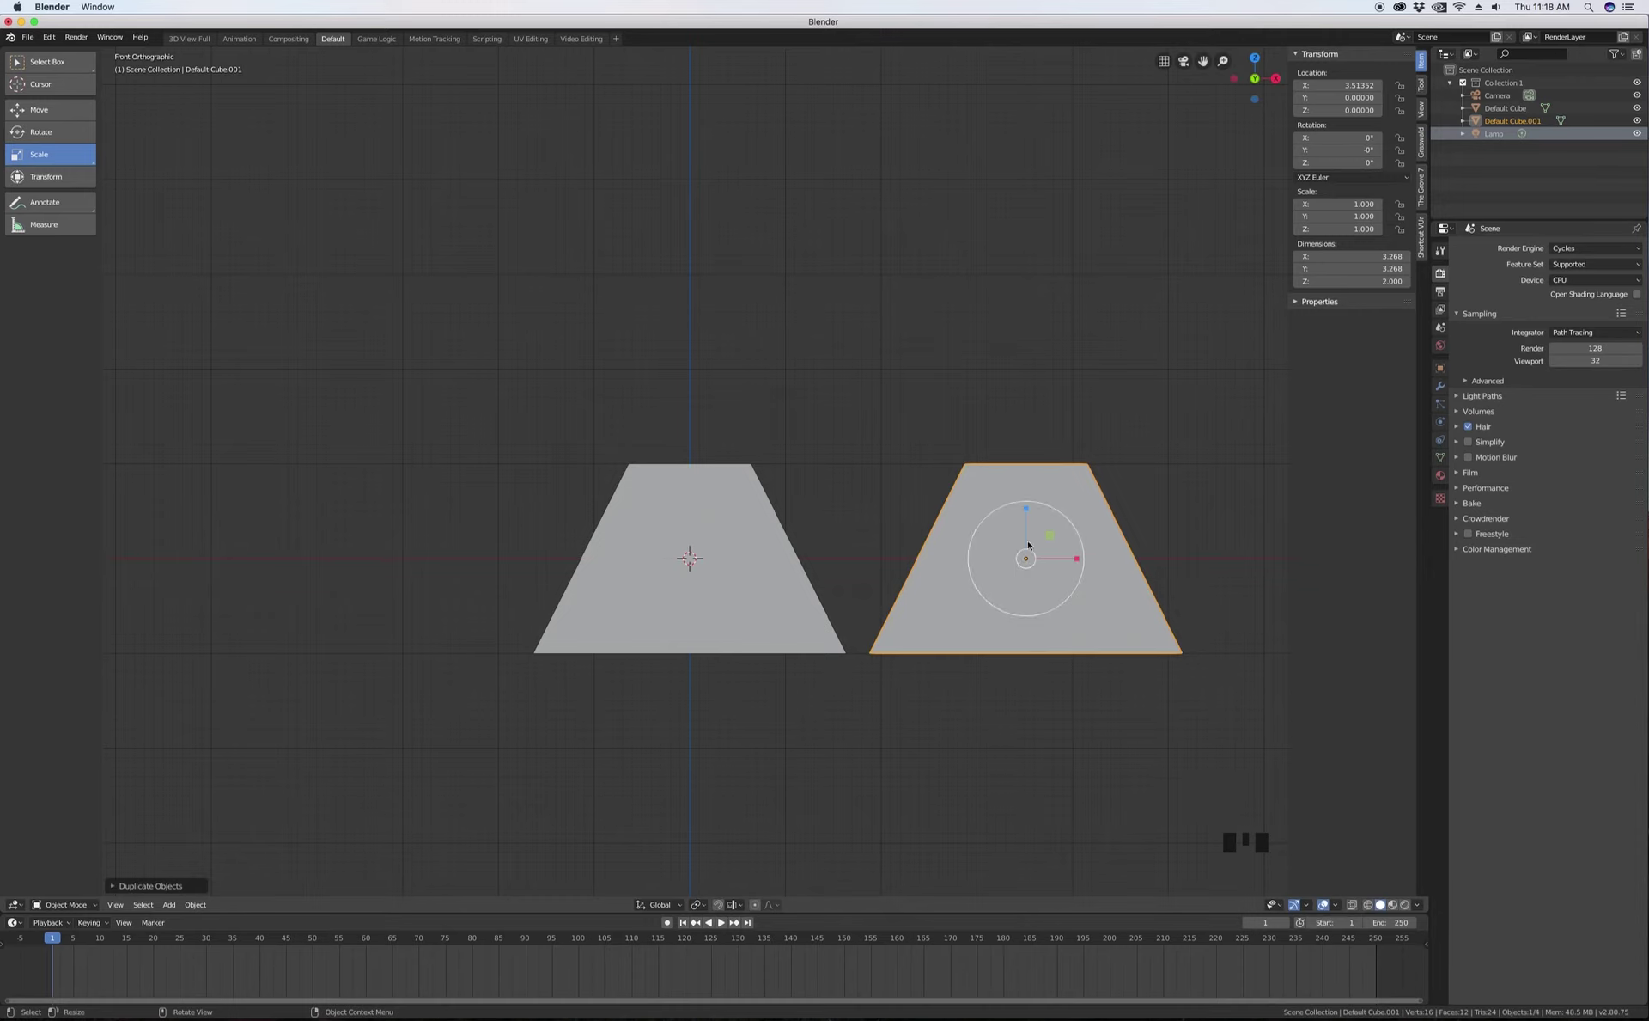
# - Inspect the freely placed duplicate from below and delete it
pyautogui.moveTo(1028, 545); pyautogui.dragTo(1031, 676, button='middle')
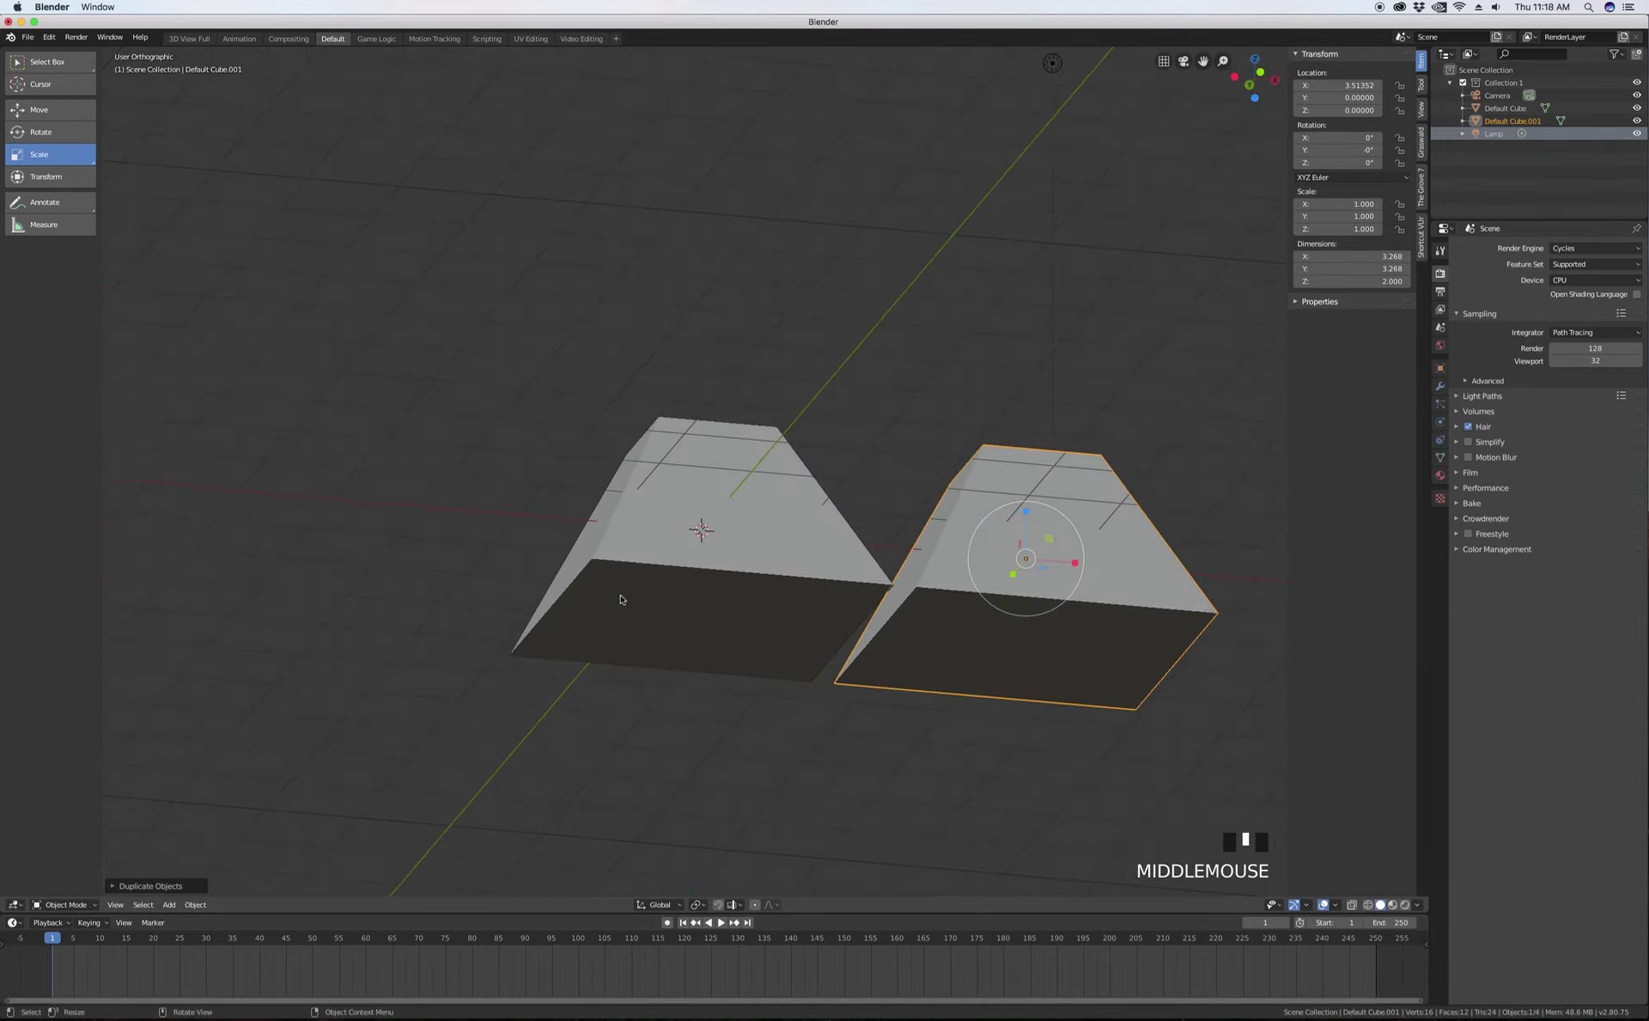
pyautogui.moveTo(763, 614); pyautogui.dragTo(890, 603, button='middle')
pyautogui.press('KP_1')
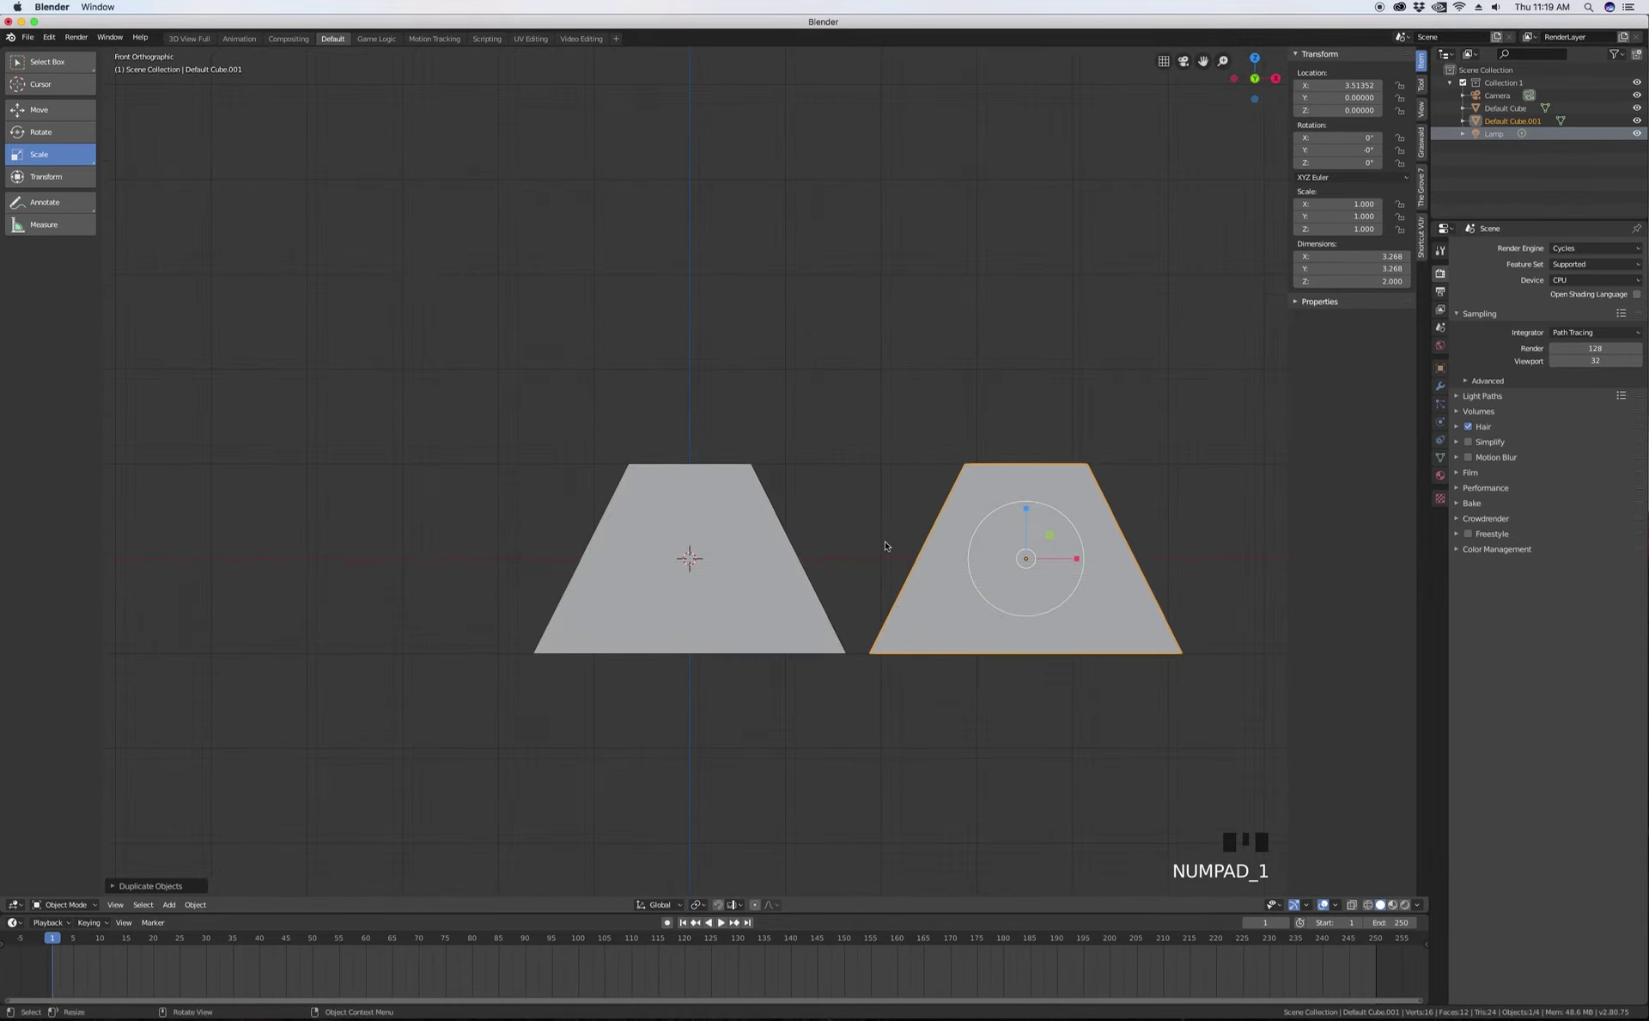
pyautogui.press('Delete')
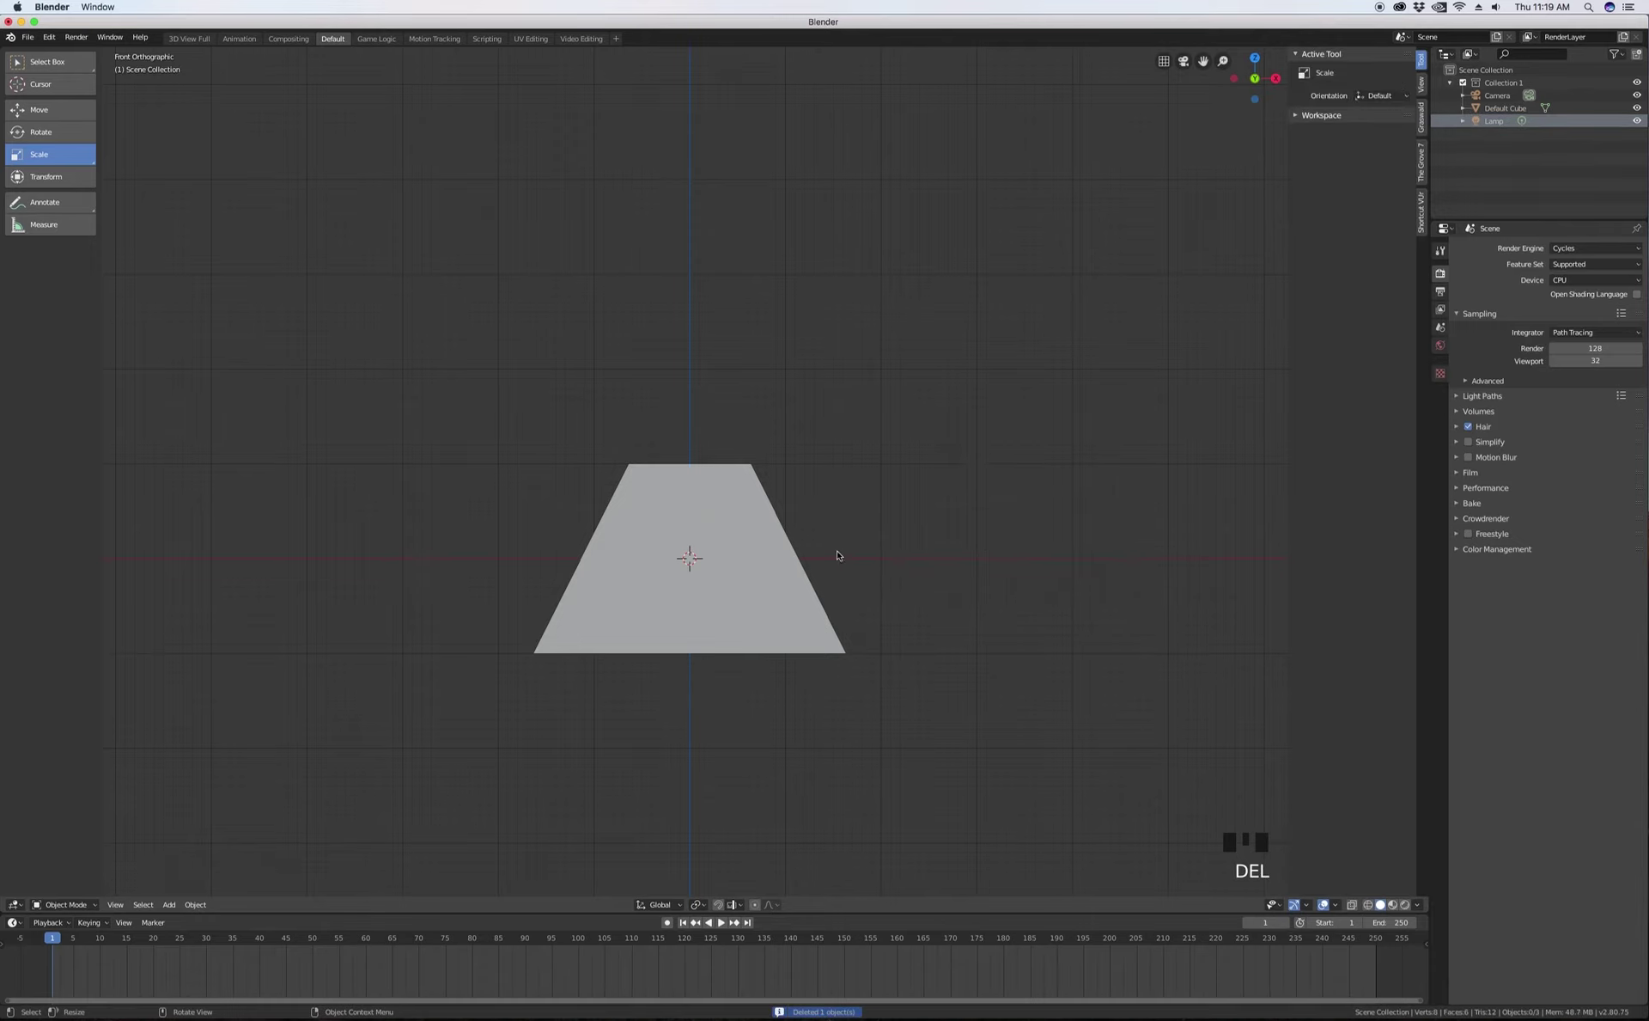
# - Duplicate the truncated pyramid and offset the copy exactly 3 units along the X axis
pyautogui.click(746, 557)
pyautogui.hotkey('shift', 'd')
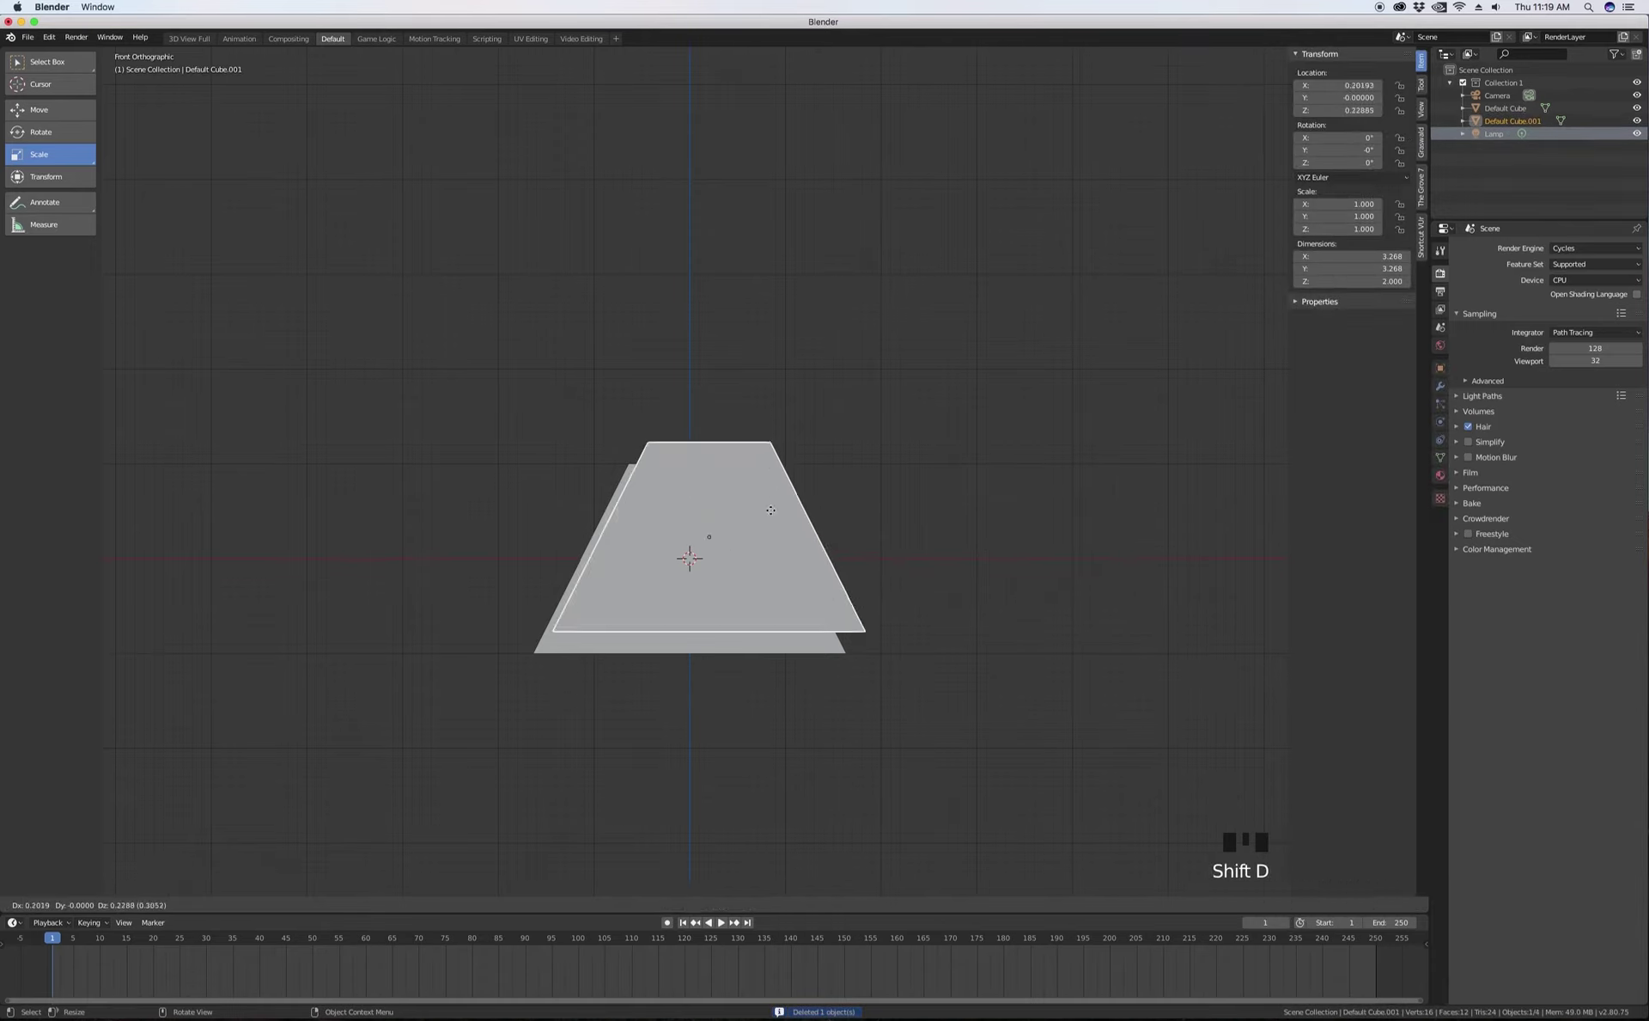
pyautogui.press('x')
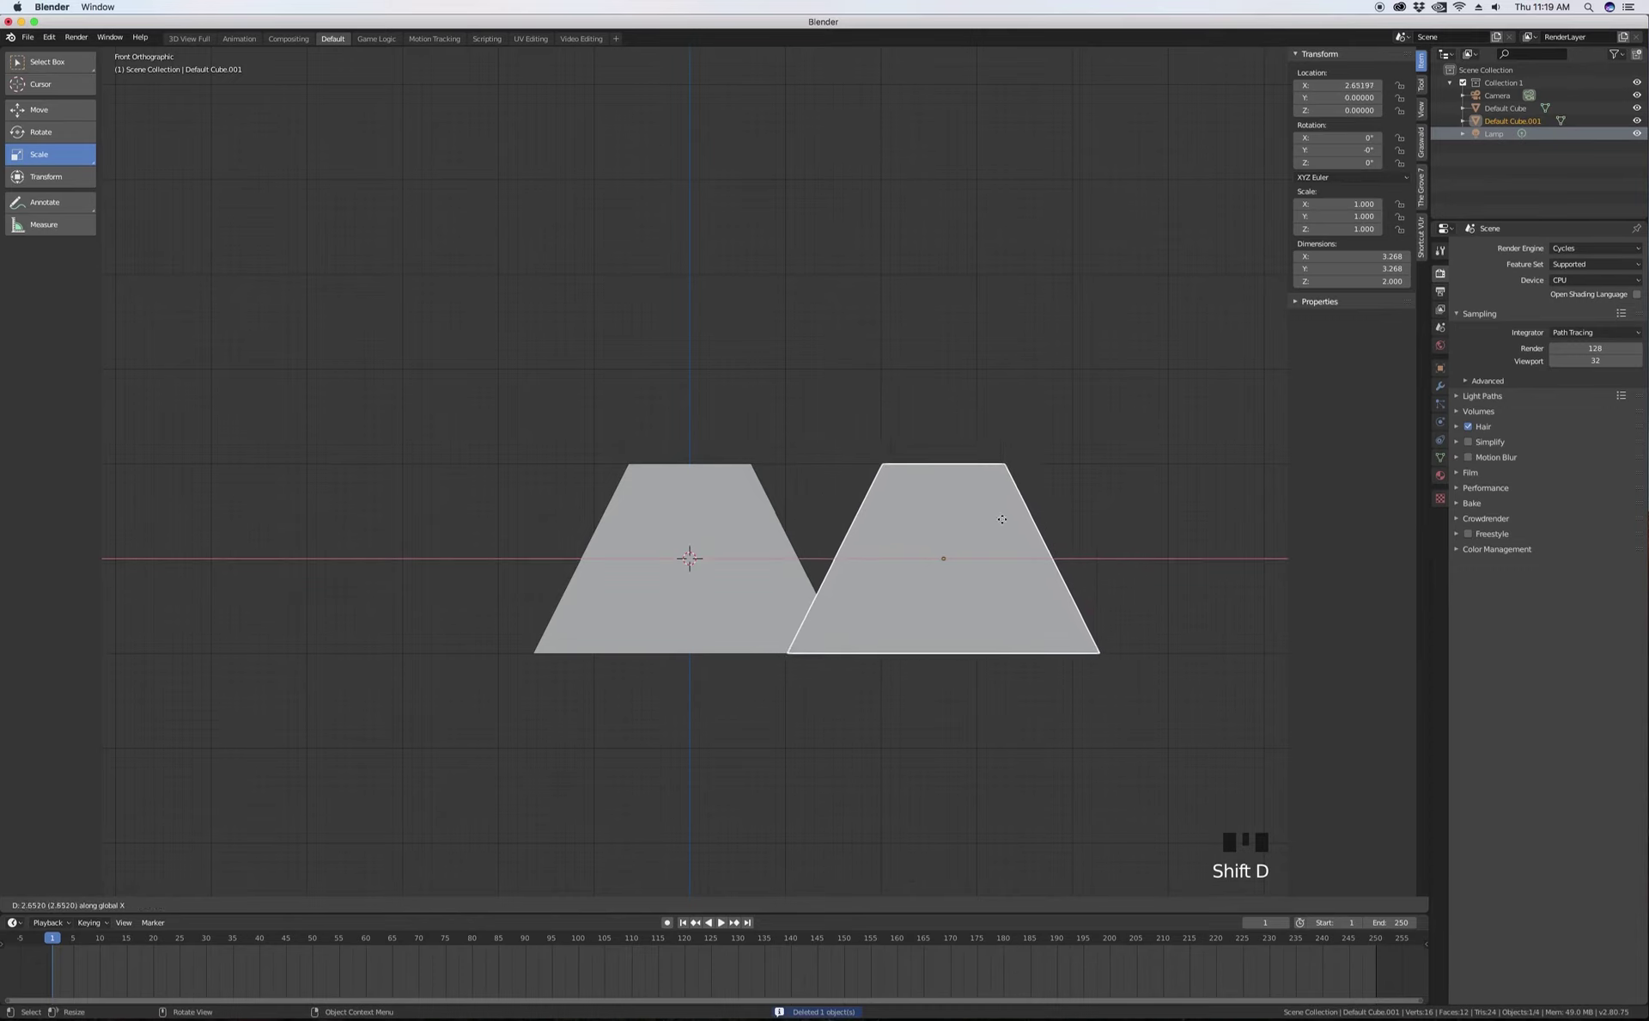
pyautogui.press('3')
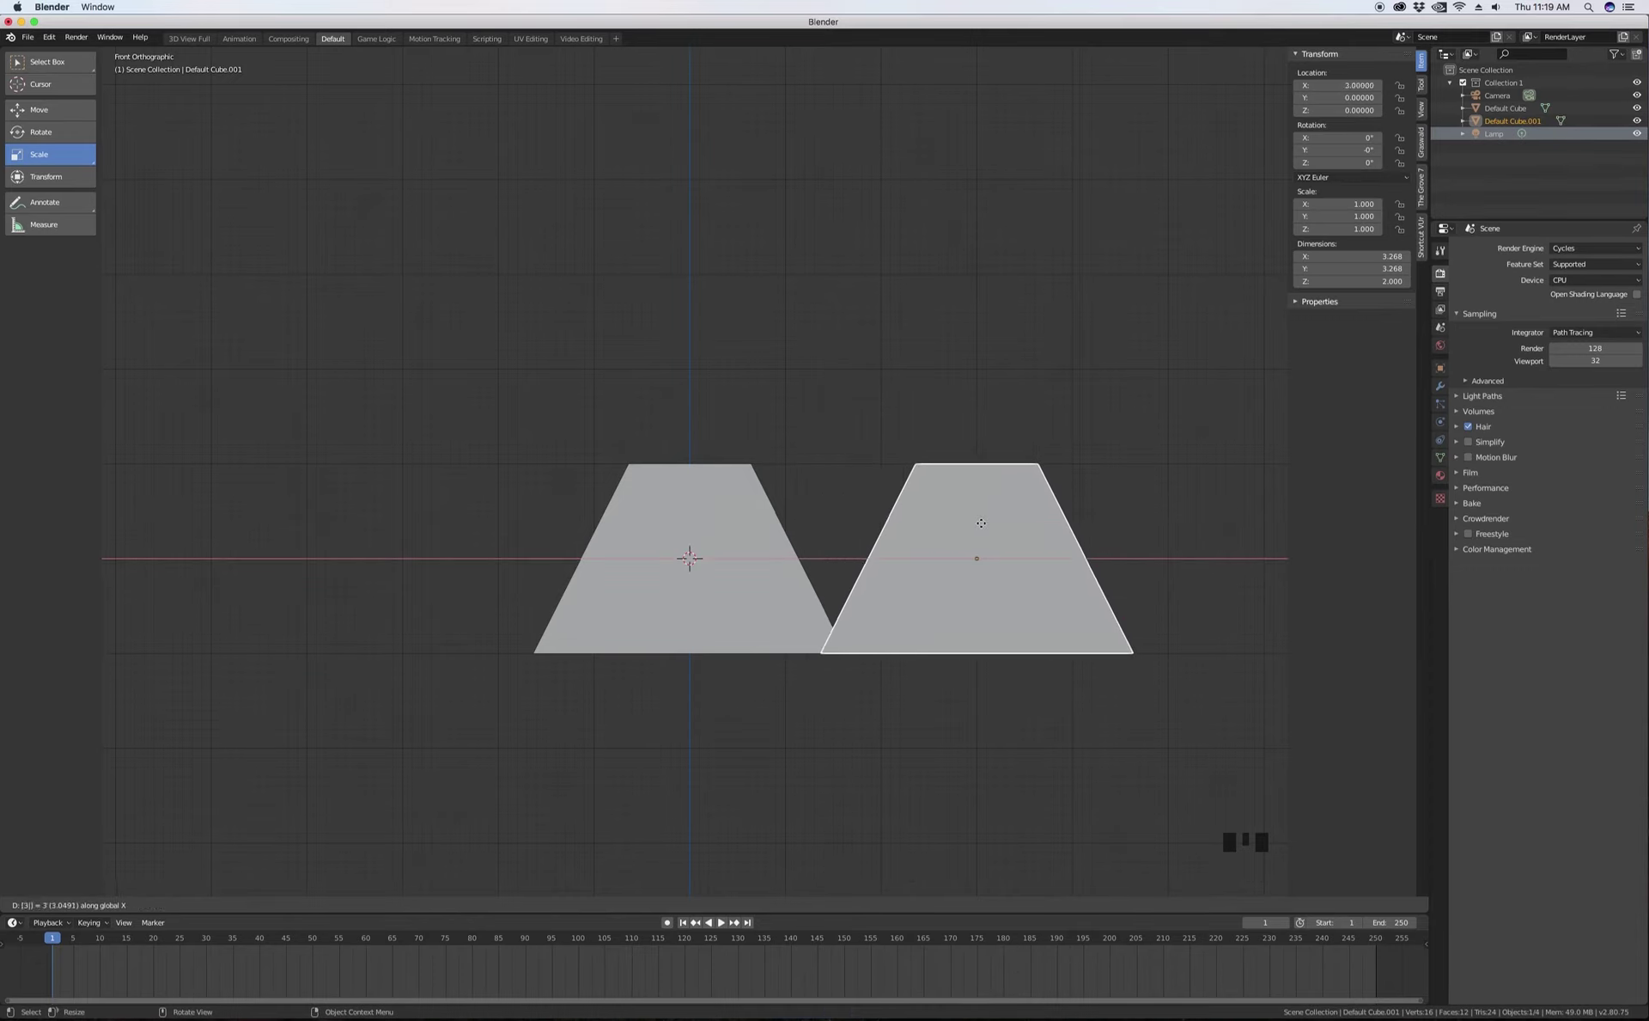
pyautogui.press('Return')
# - Move the duplicated pyramid 1 more unit along the X axis
pyautogui.moveTo(928, 502); pyautogui.dragTo(914, 559, button='middle')
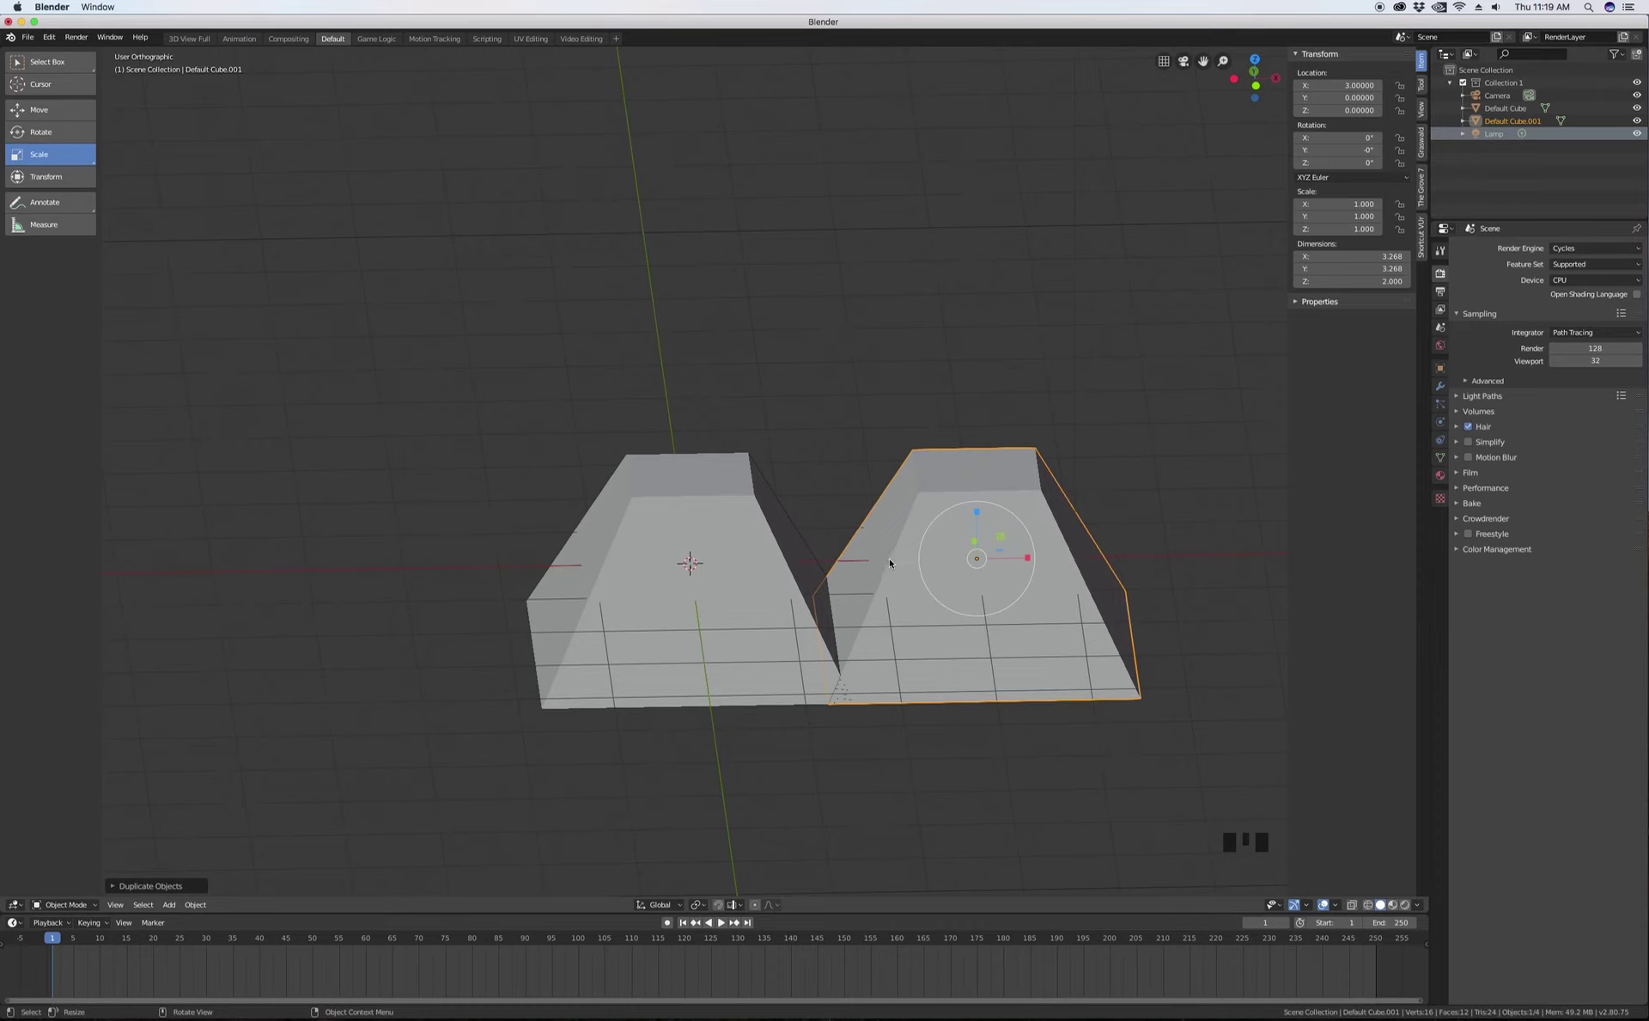
pyautogui.press('g')
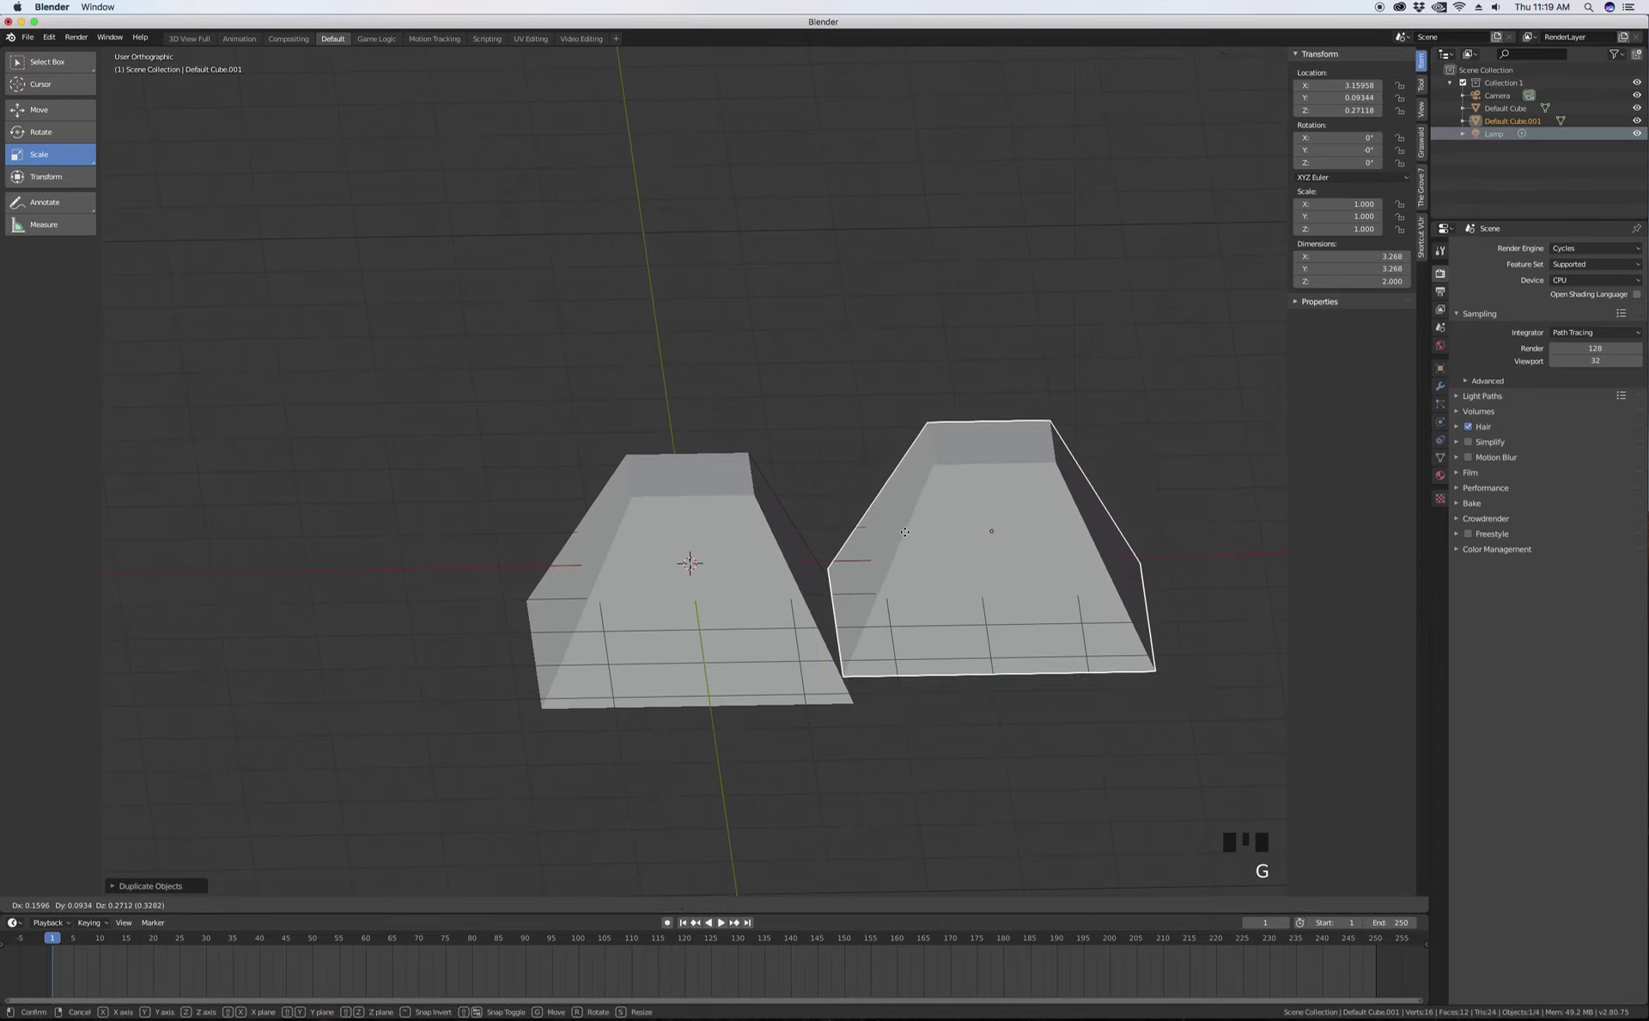
pyautogui.press('x')
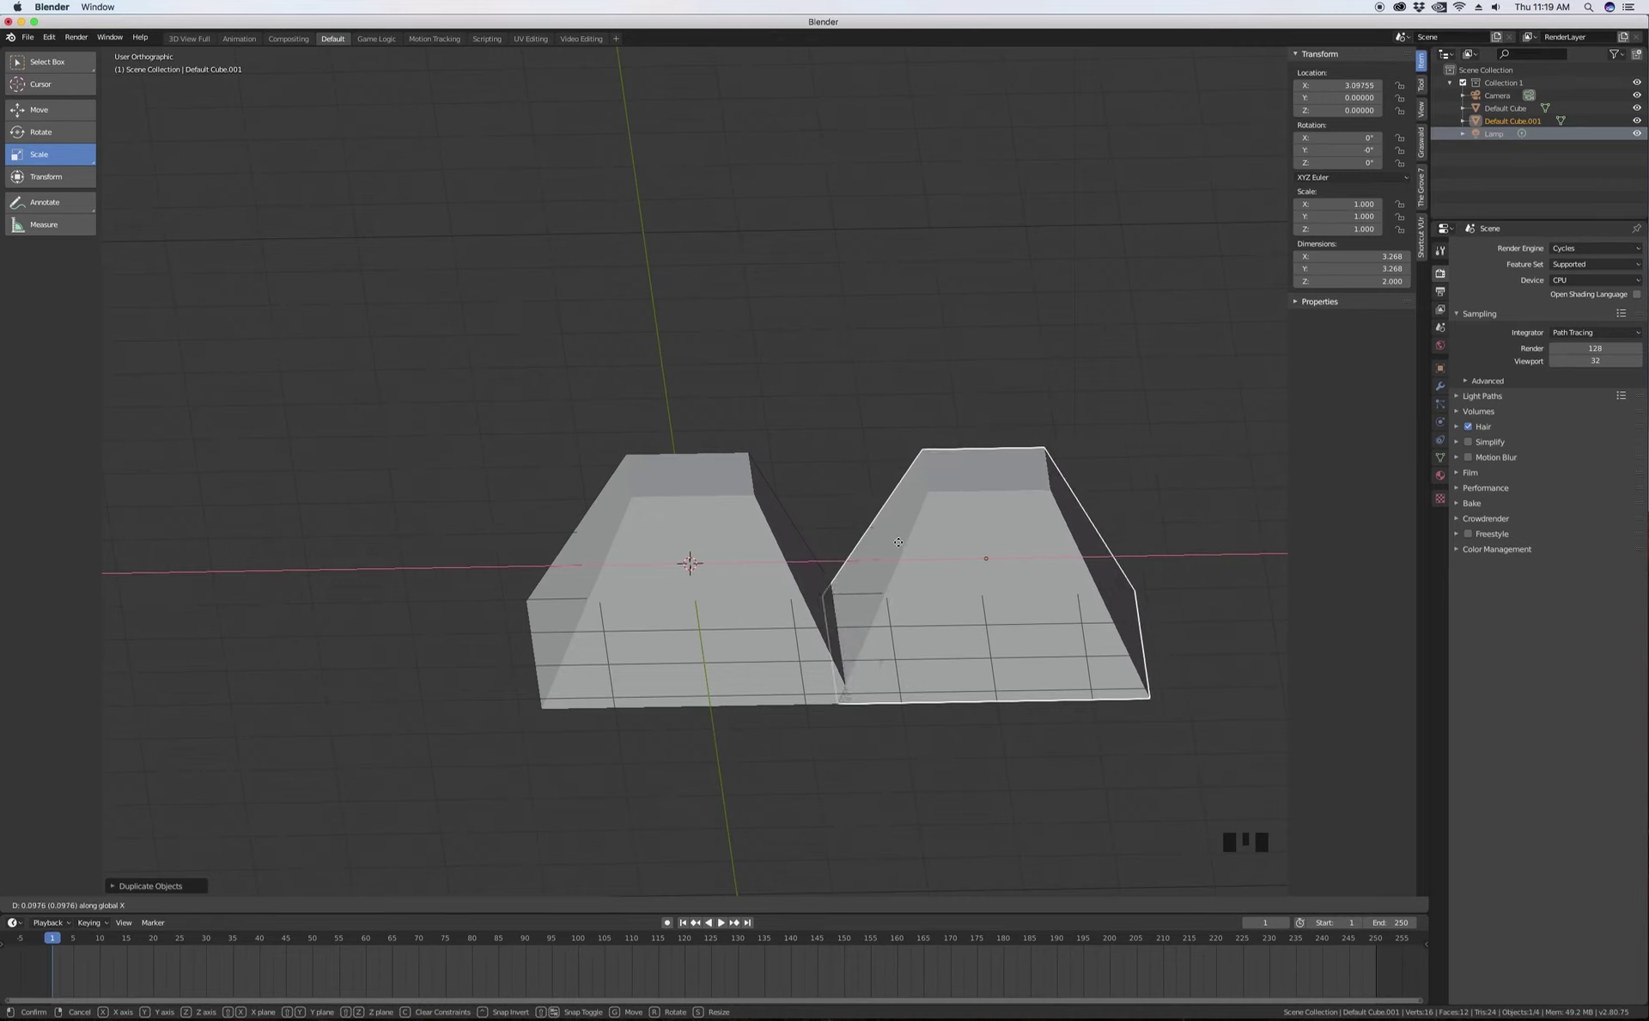
pyautogui.write('1')
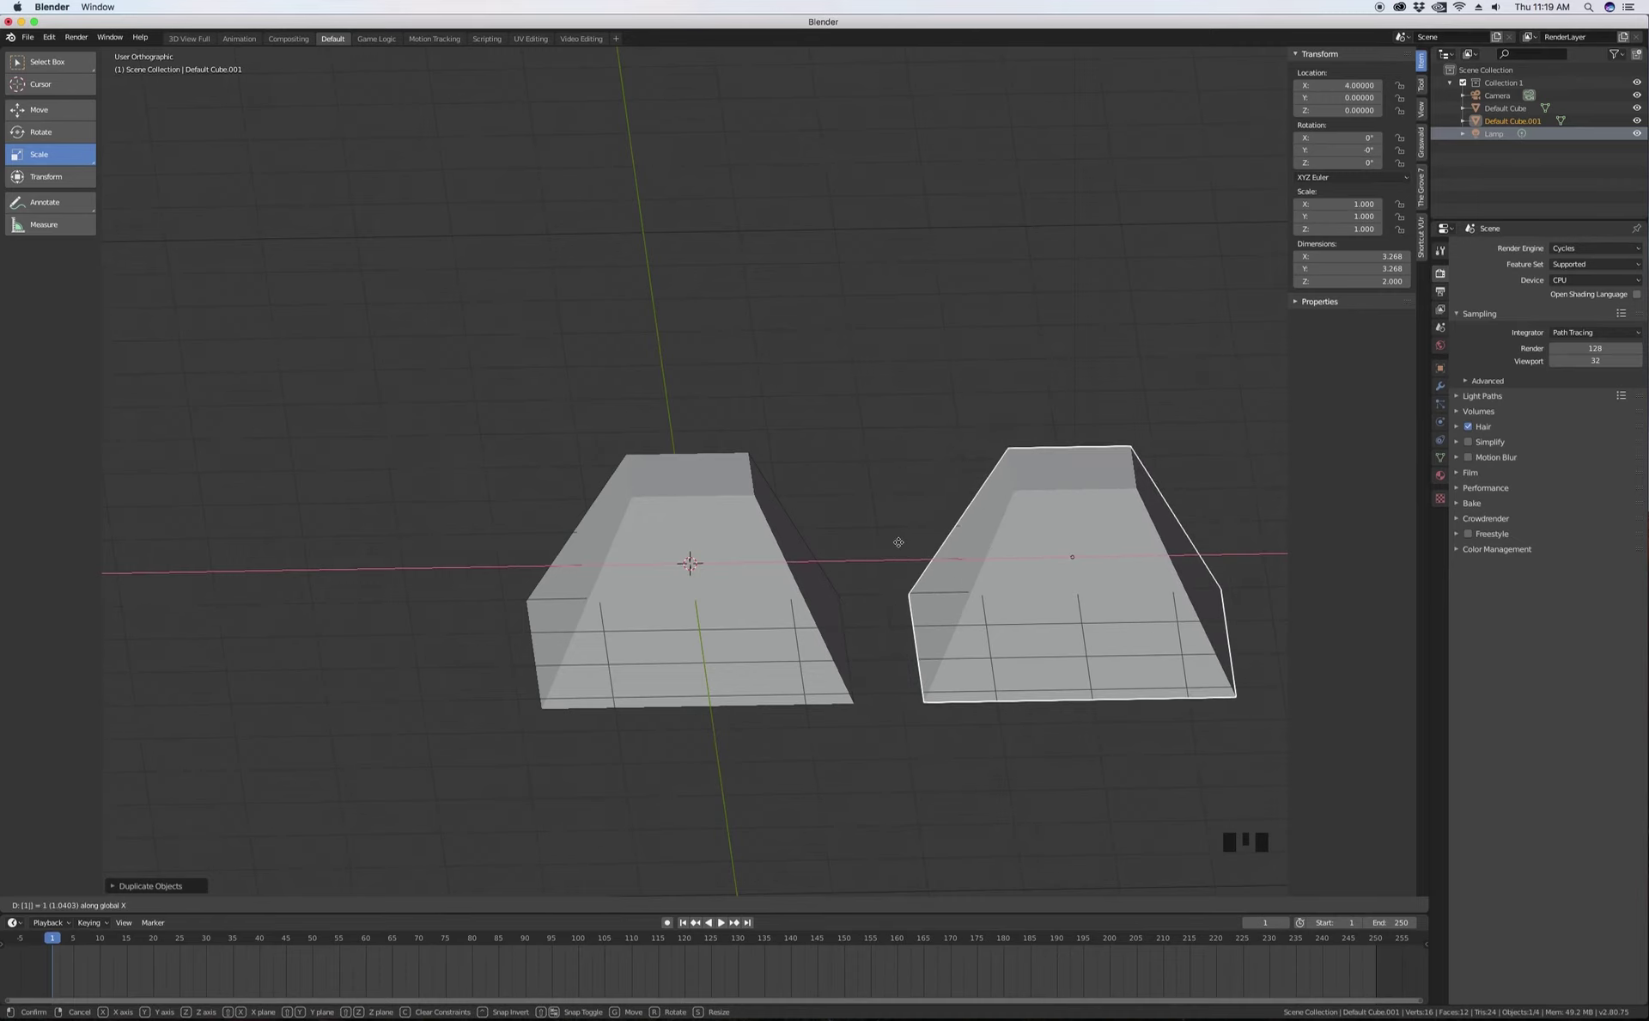
pyautogui.press('Return')
# - Delete the duplicated pyramid and undo the deletion
pyautogui.moveTo(901, 548)
pyautogui.mouseDown(button='middle')
pyautogui.moveTo(886, 520)
pyautogui.moveTo(879, 546)
pyautogui.moveTo(903, 556)
pyautogui.mouseUp(button='middle')
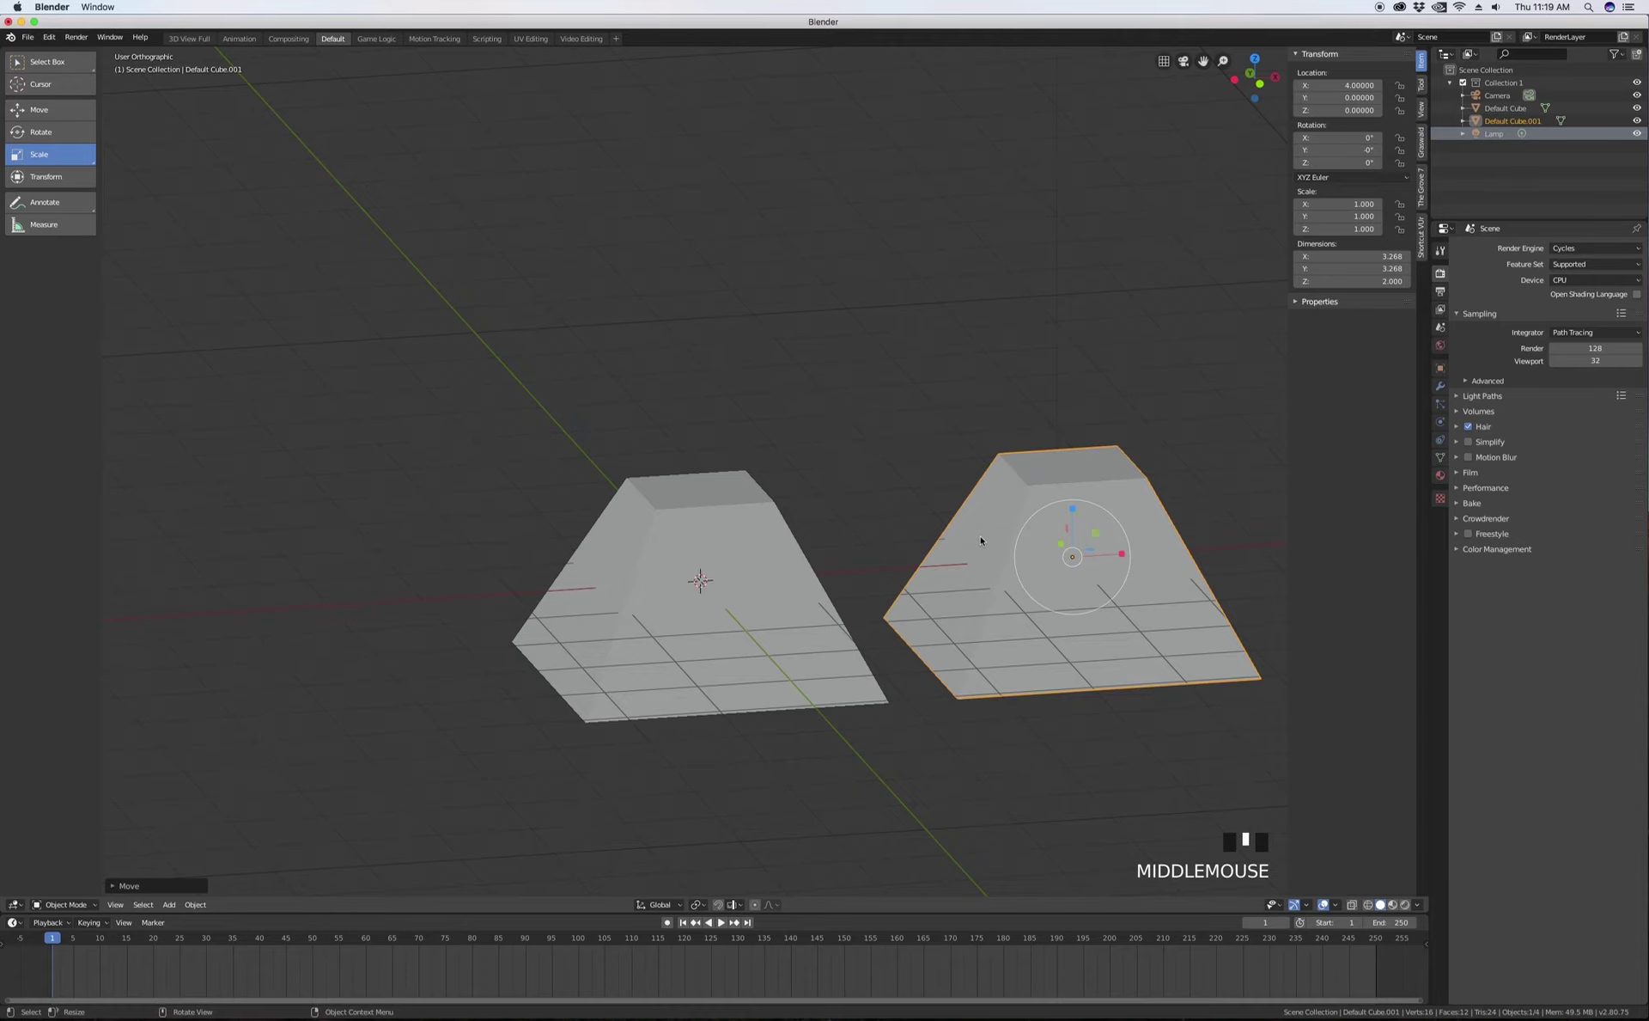
pyautogui.press('Delete')
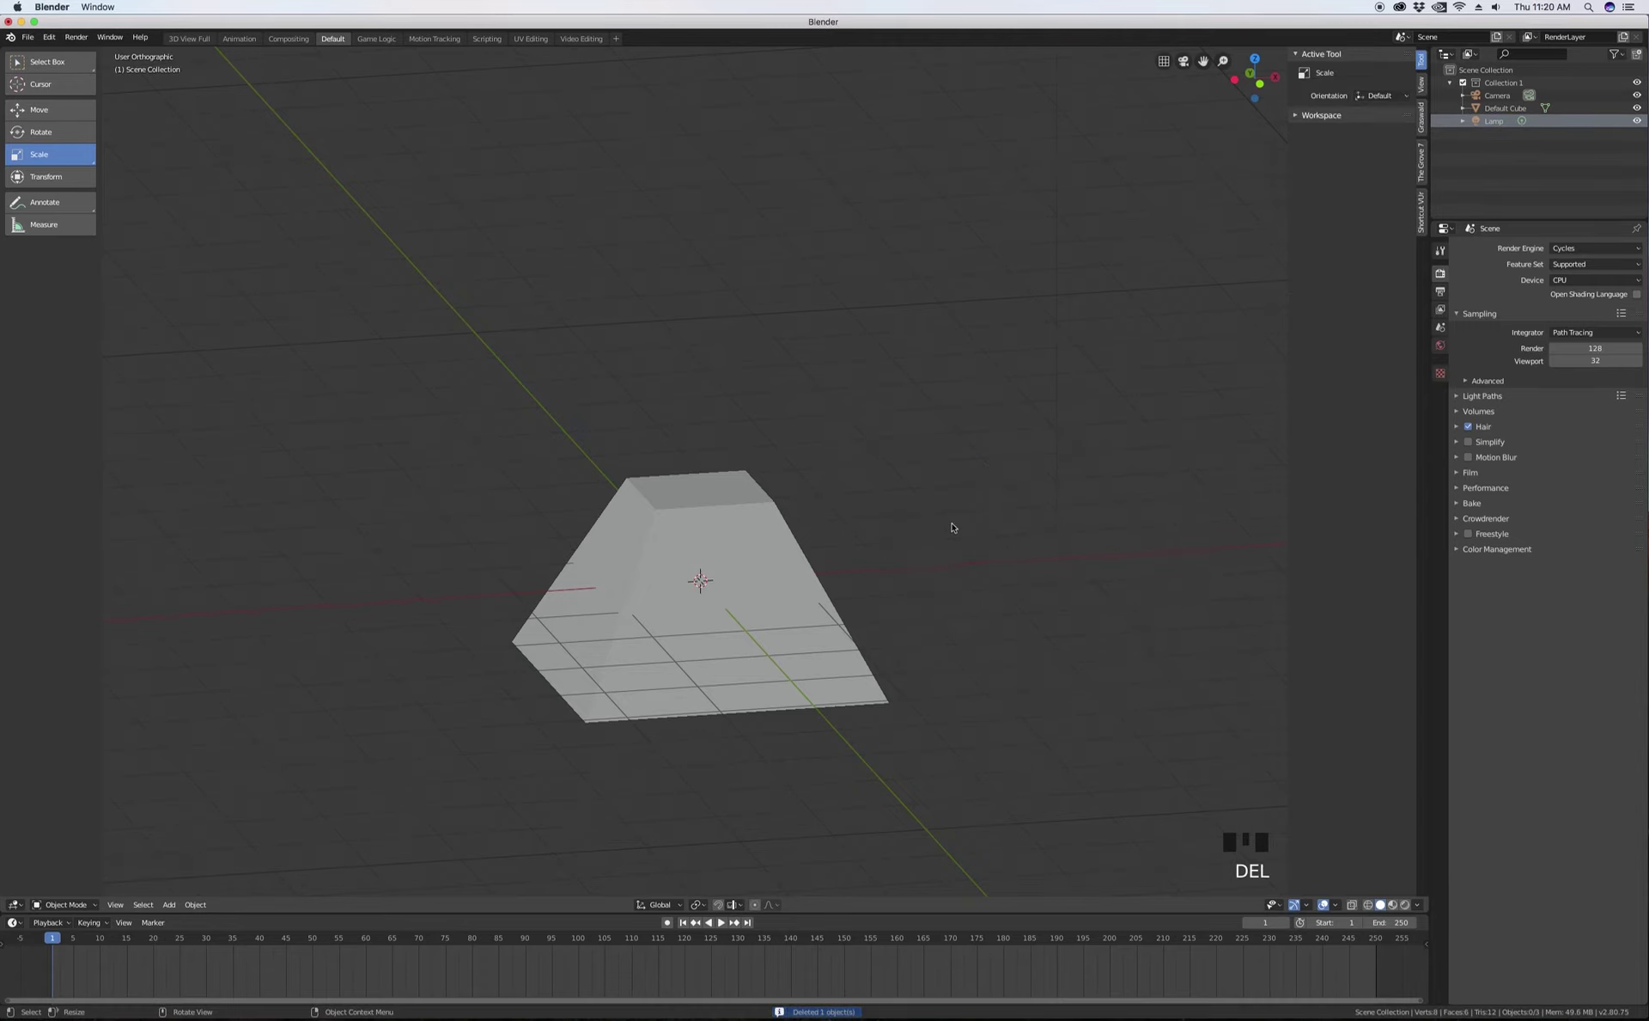
pyautogui.hotkey('ctrl', 'z')
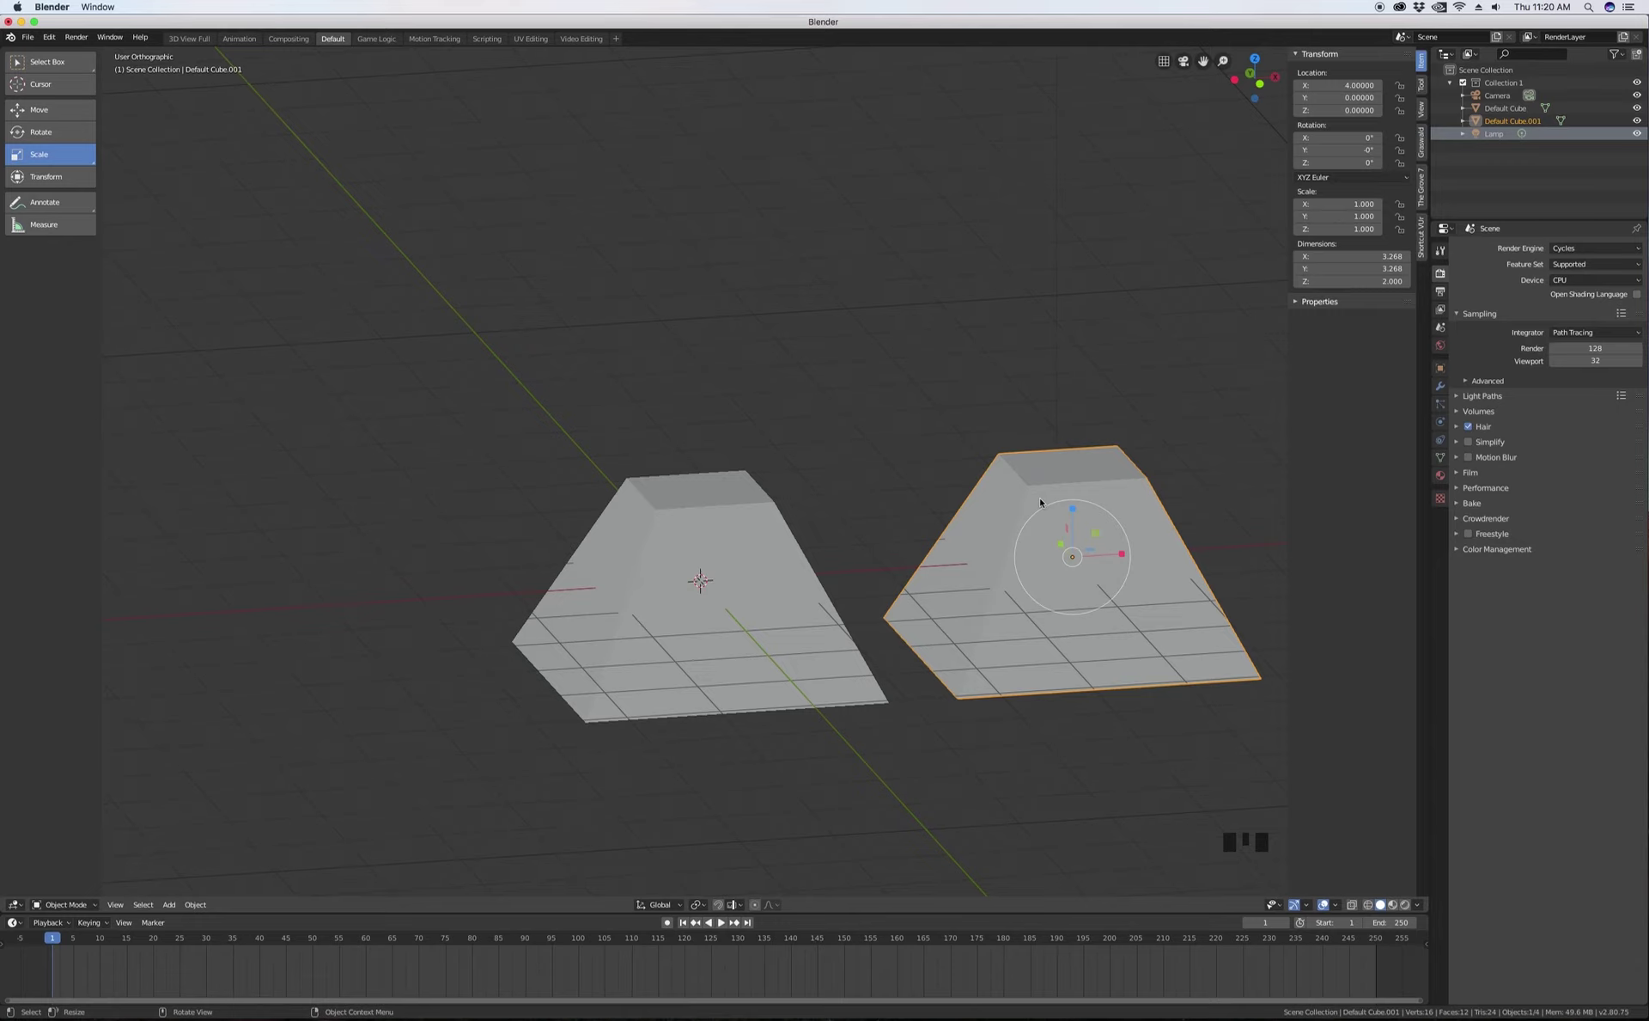
# - Delete the duplicated truncated pyramid
pyautogui.press('x')
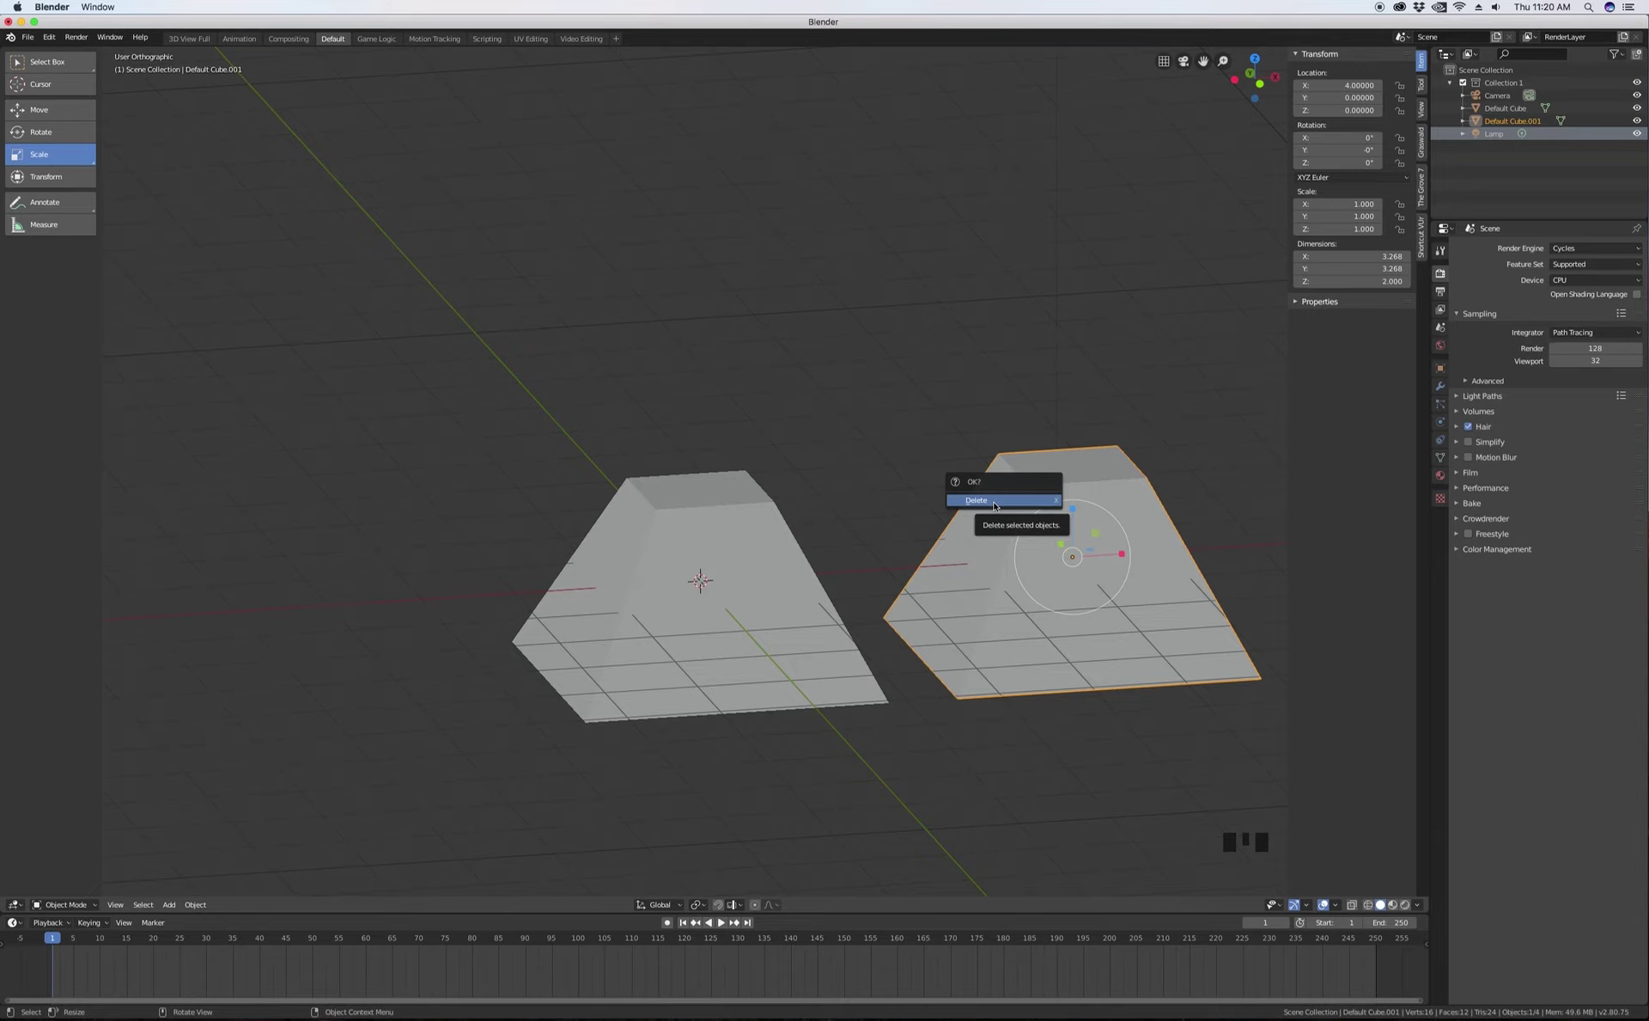
pyautogui.click(995, 505)
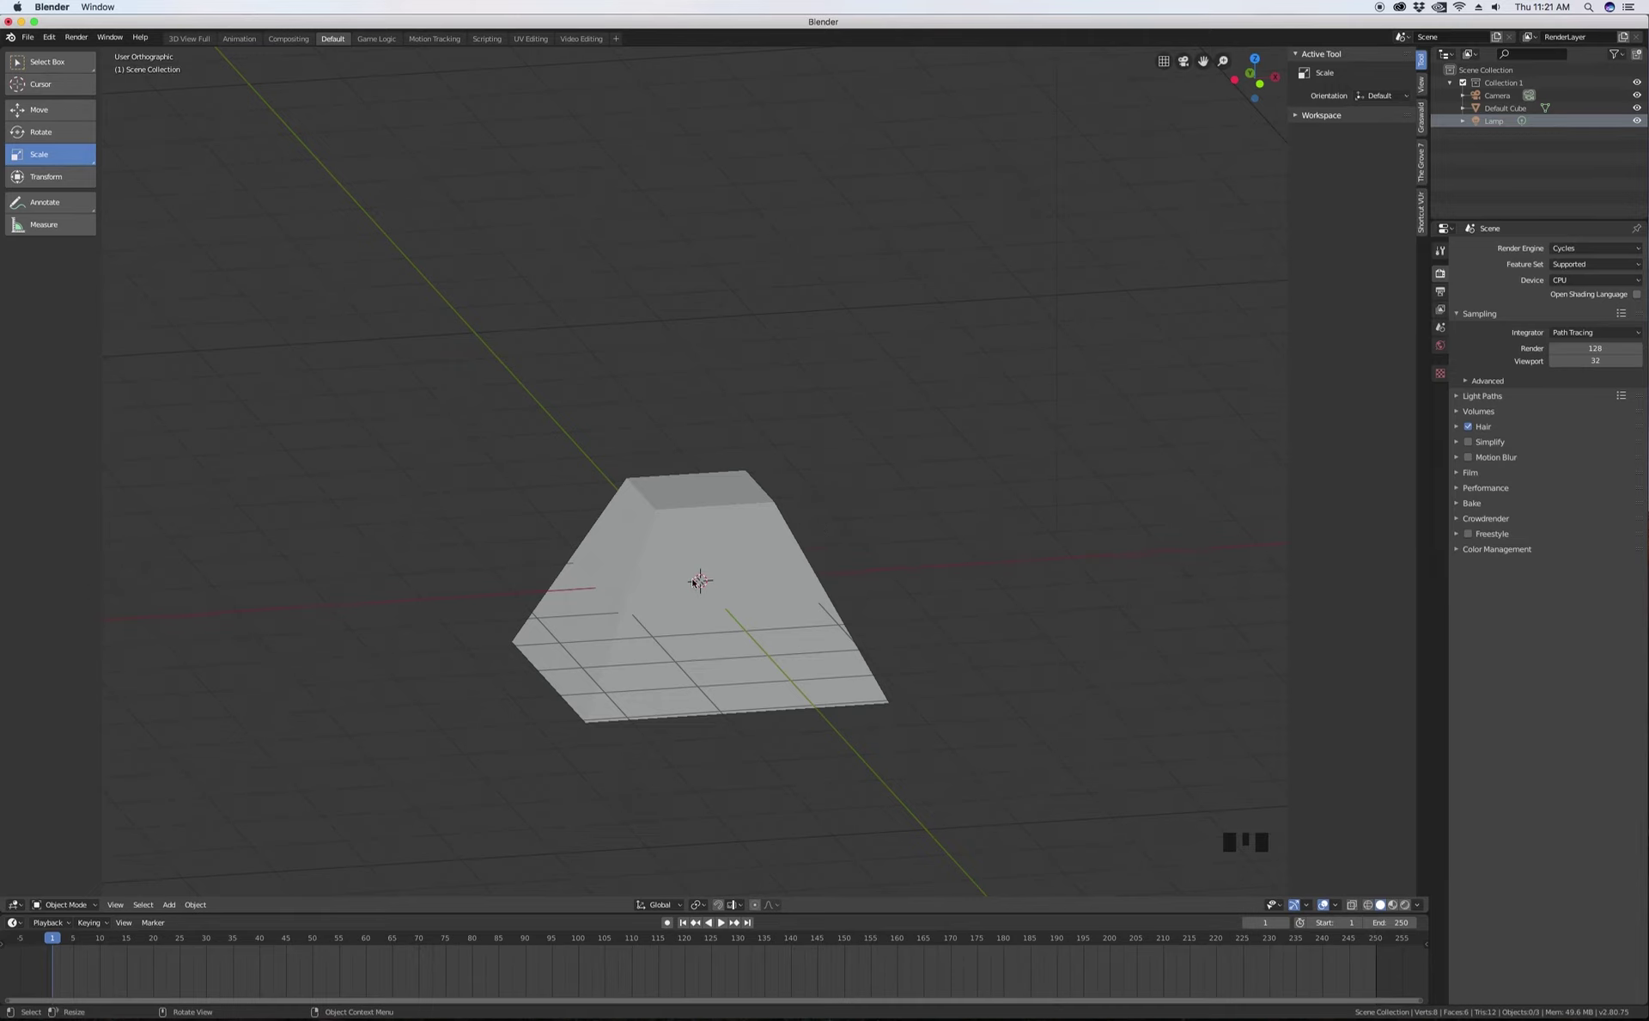
# - Place the 3D cursor in empty space behind the pyramid and snap it back to the world origin
pyautogui.moveTo(740, 576); pyautogui.dragTo(777, 585, button='middle')
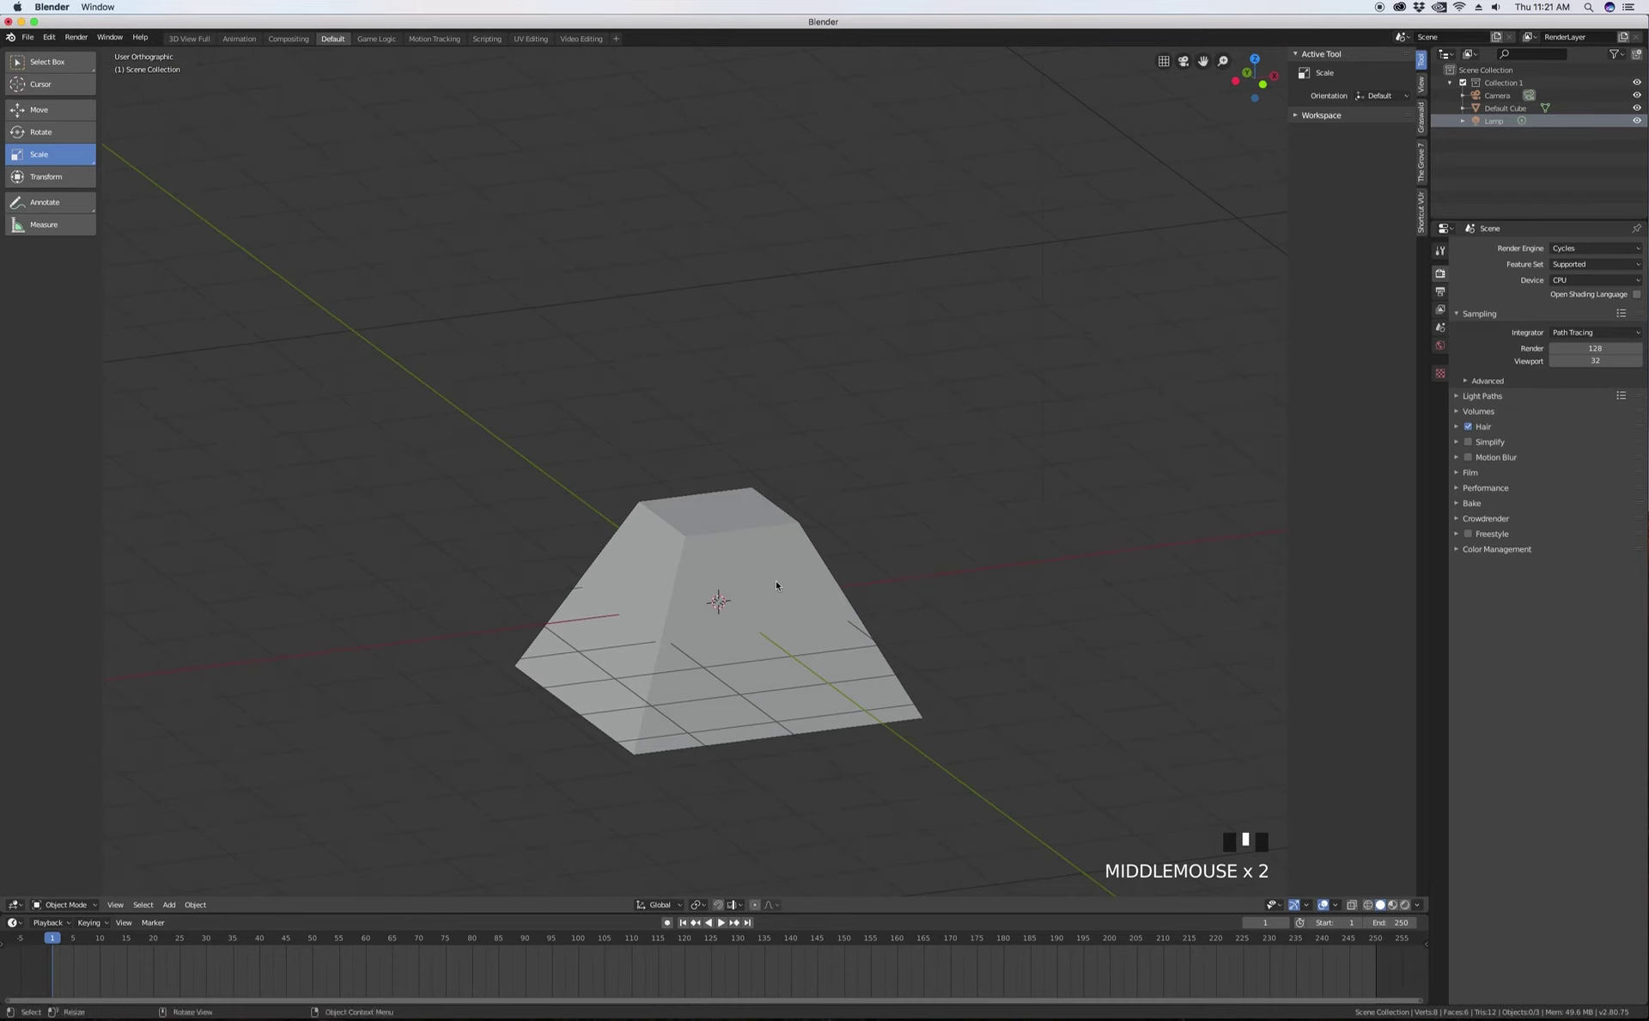
pyautogui.keyDown('shift'); pyautogui.rightClick(867, 334); pyautogui.keyUp('shift')
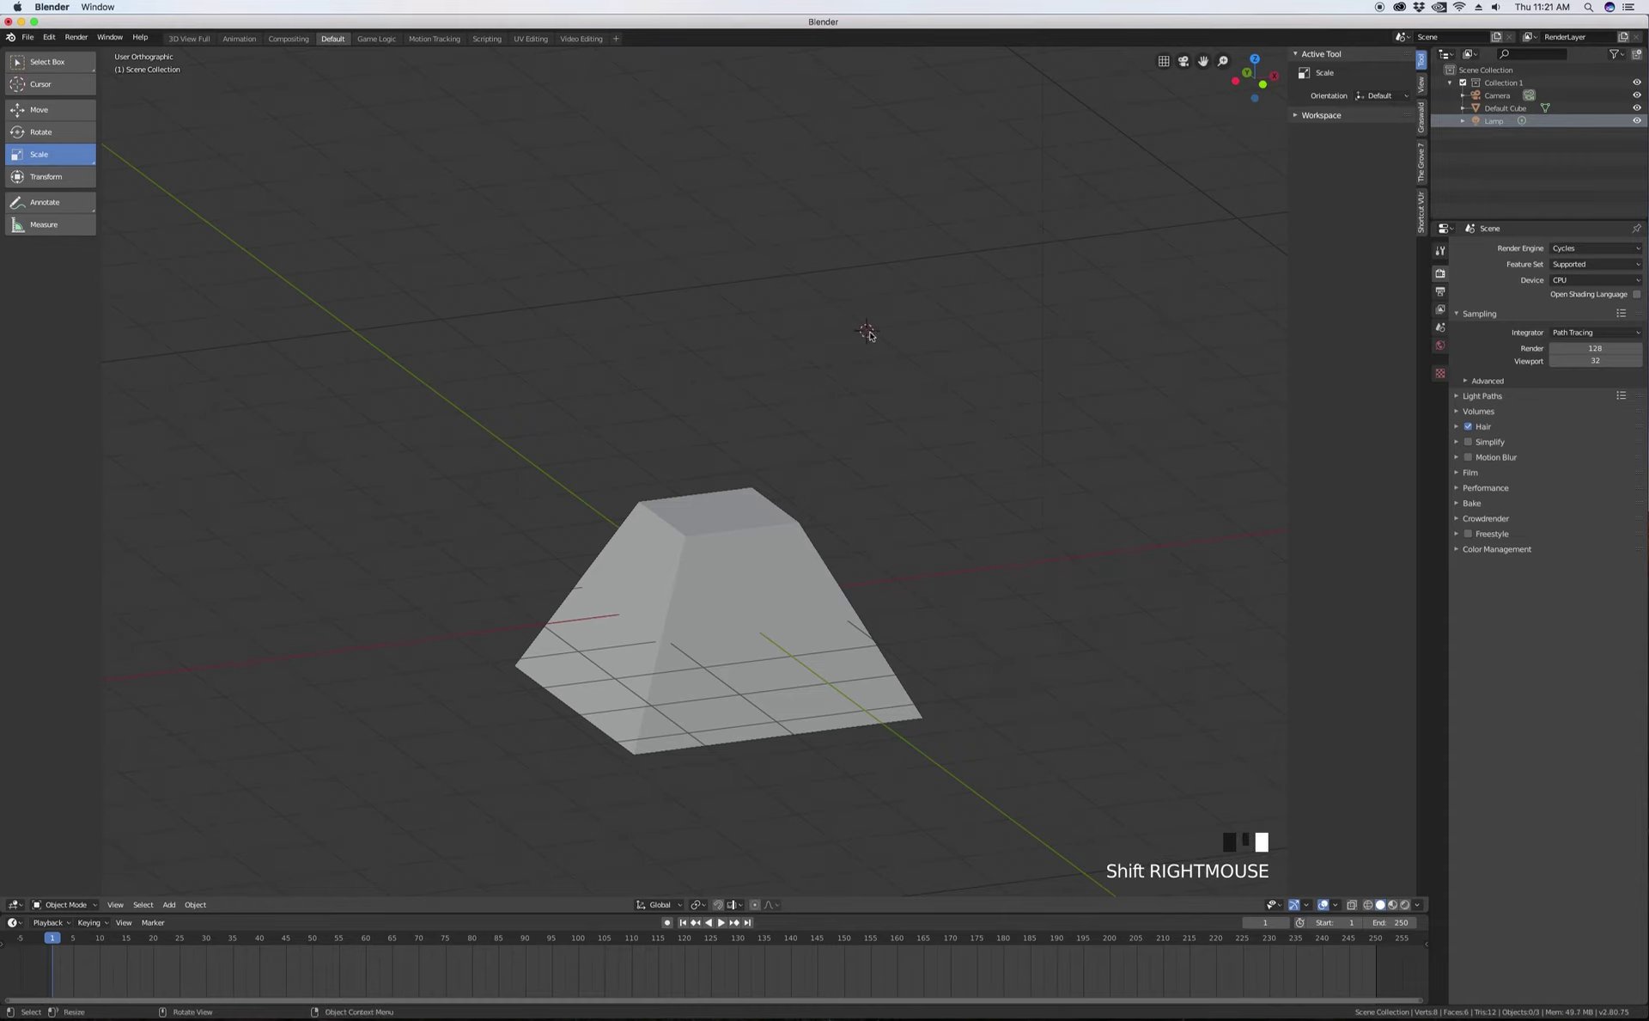
pyautogui.moveTo(920, 395); pyautogui.dragTo(888, 405, button='middle')
pyautogui.scroll(-1, 884, 447)
pyautogui.scroll(-2, 897, 429)
pyautogui.scroll(6, 910, 404)
pyautogui.scroll(-1, 889, 422)
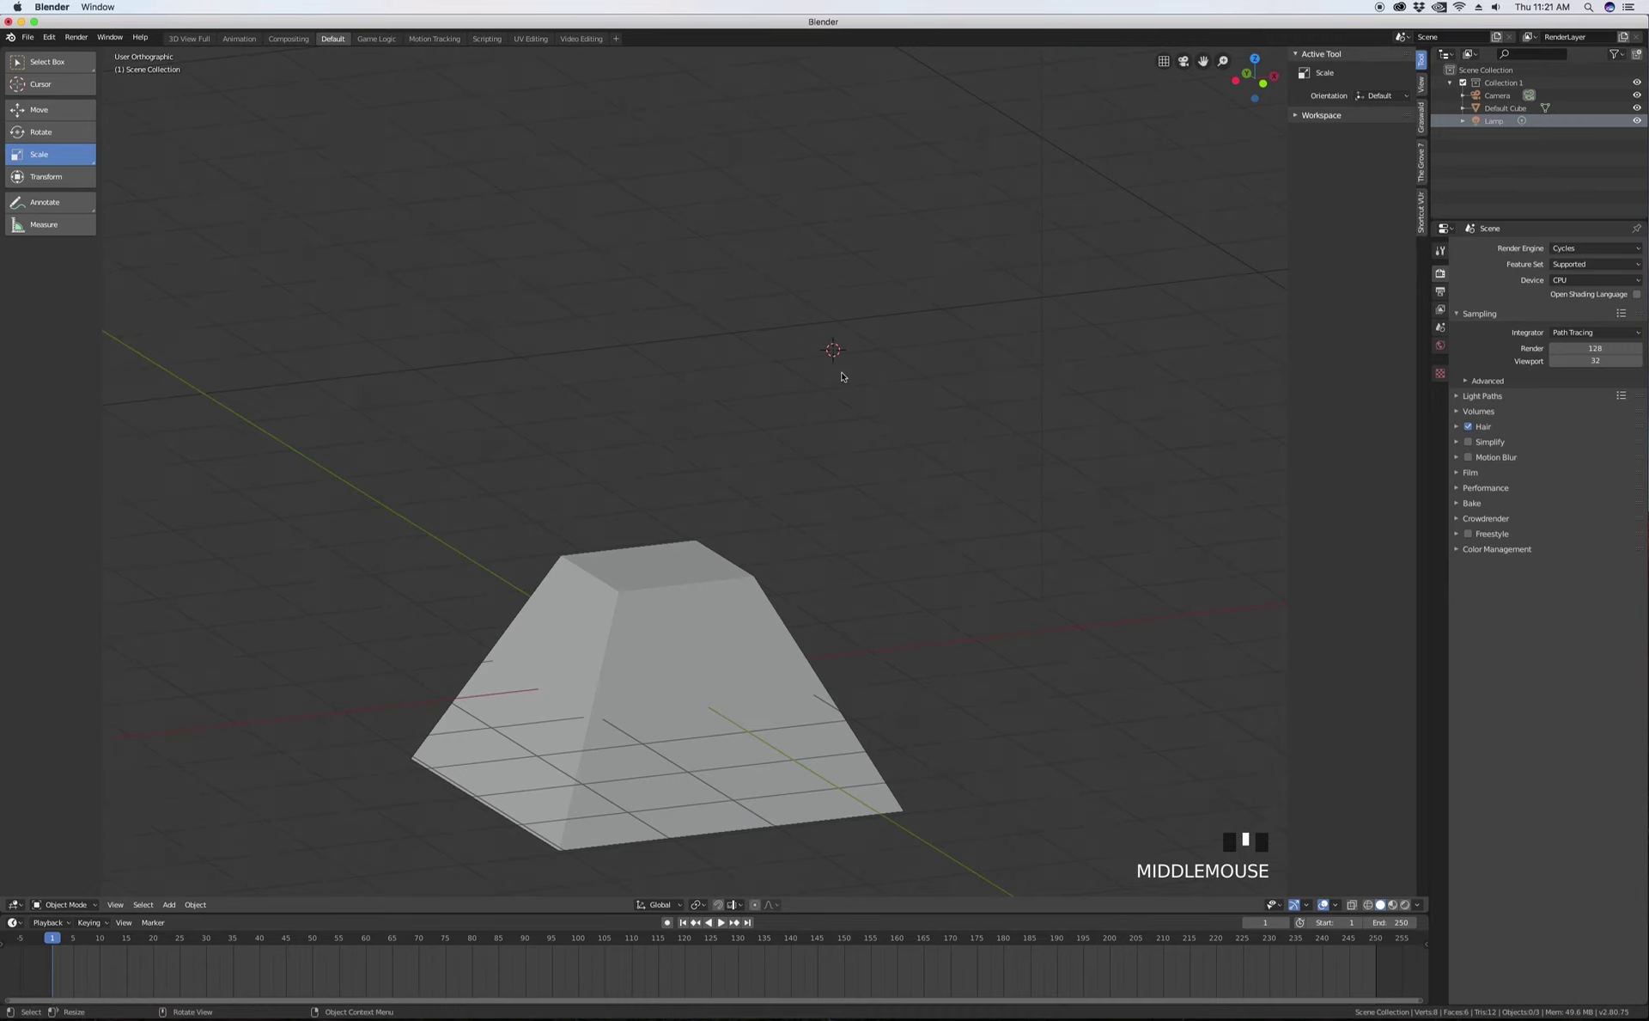
pyautogui.hotkey('shift', 's')
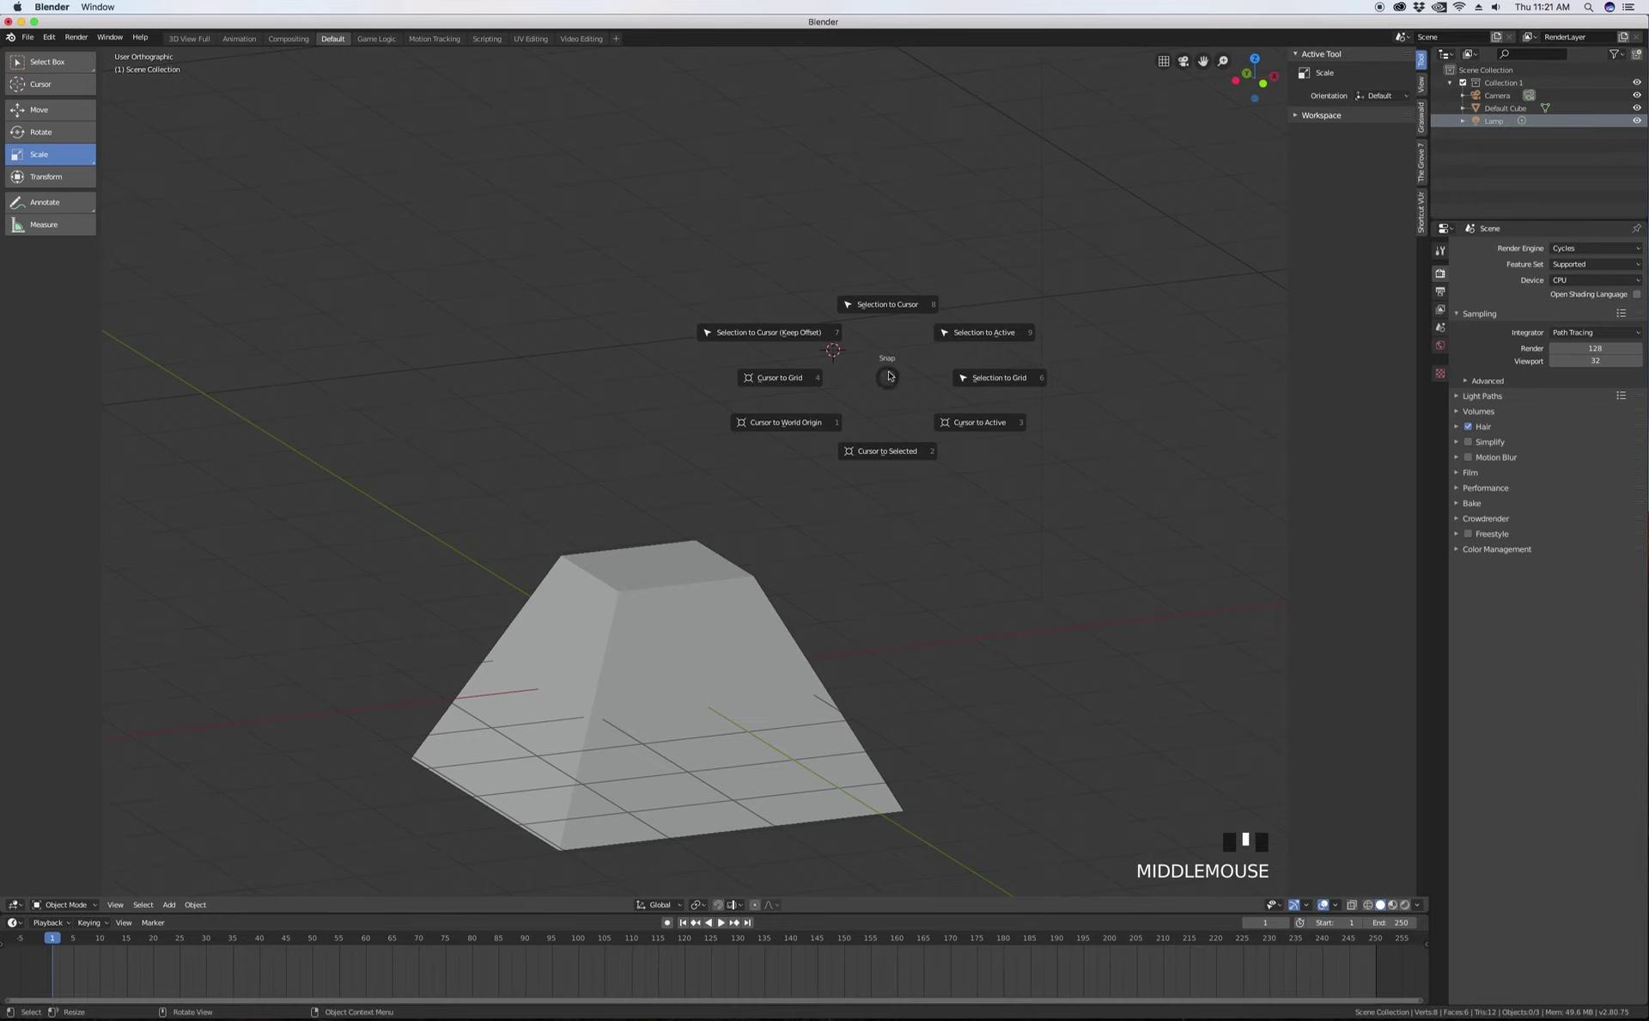
pyautogui.click(785, 423)
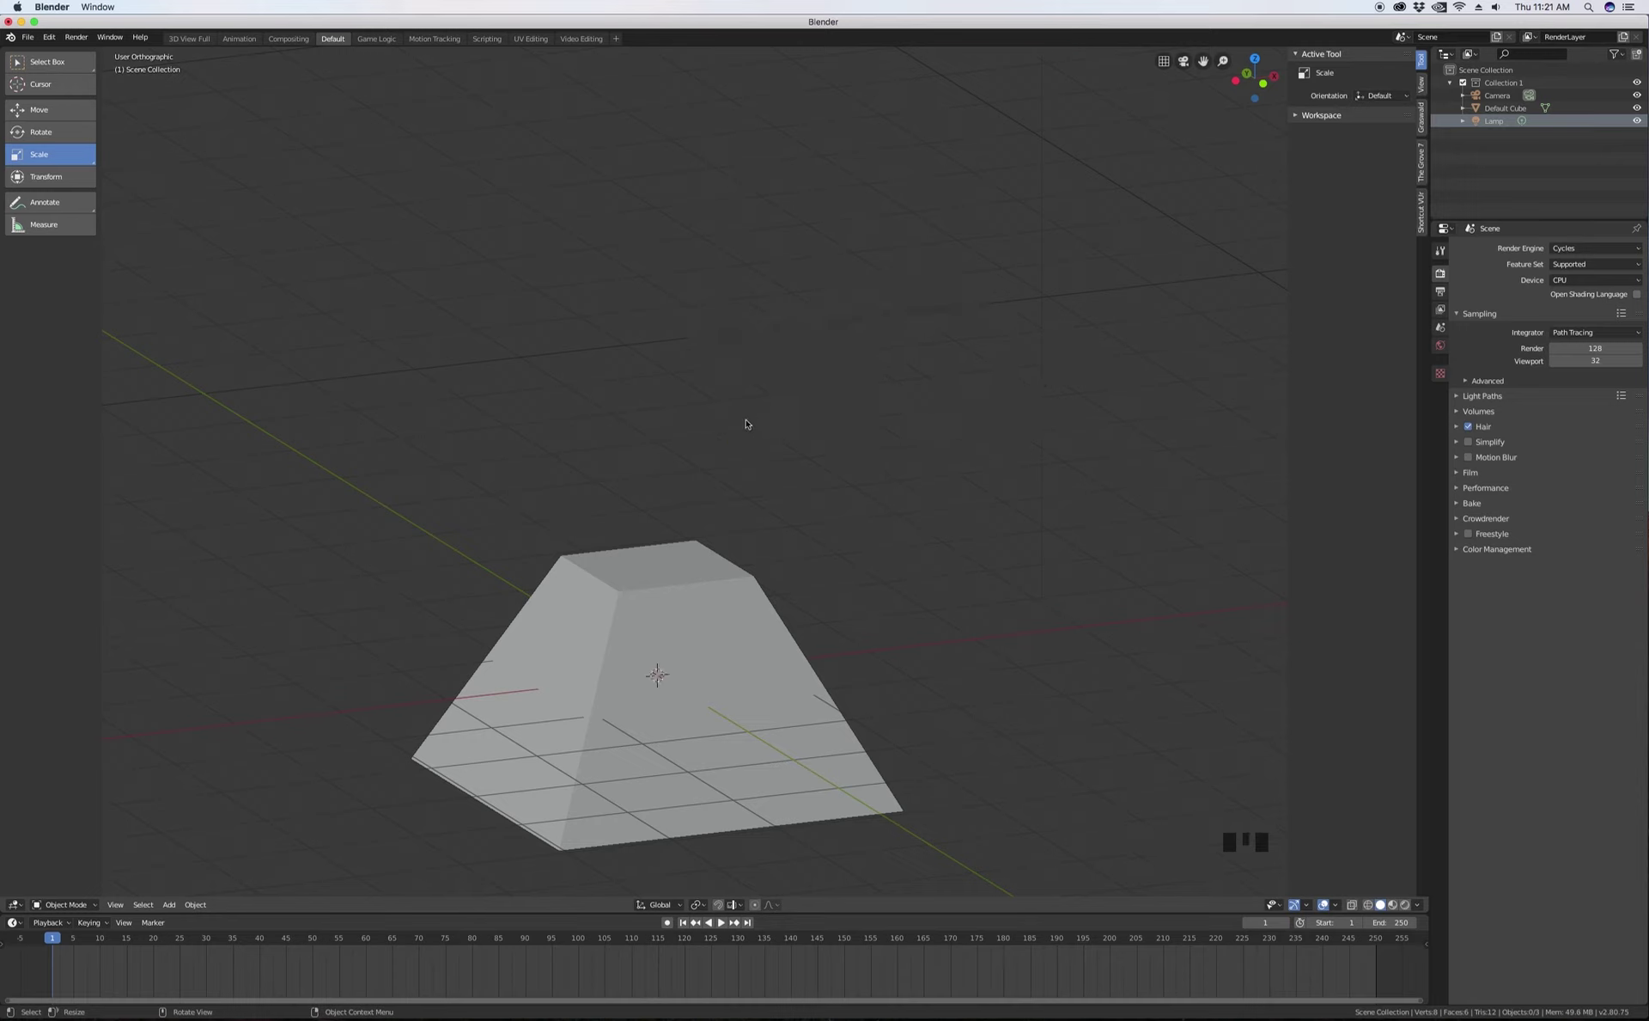
# - Delete the remaining truncated pyramid at the world origin
pyautogui.click(714, 588)
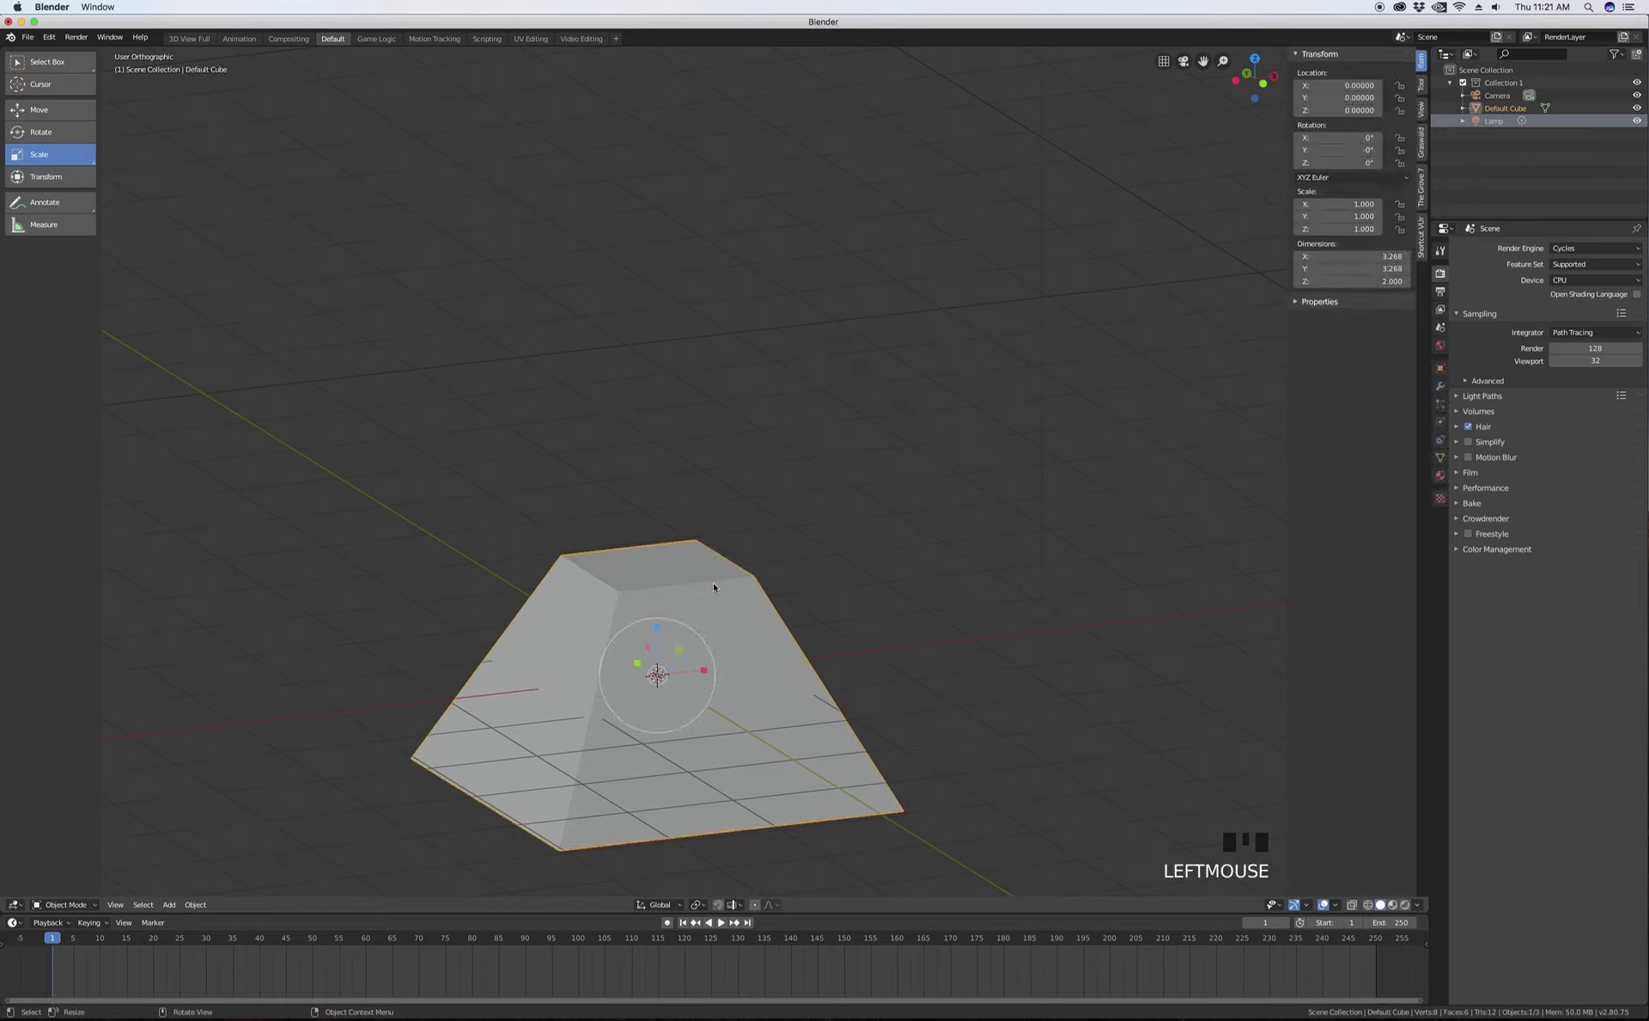
pyautogui.press('Delete')
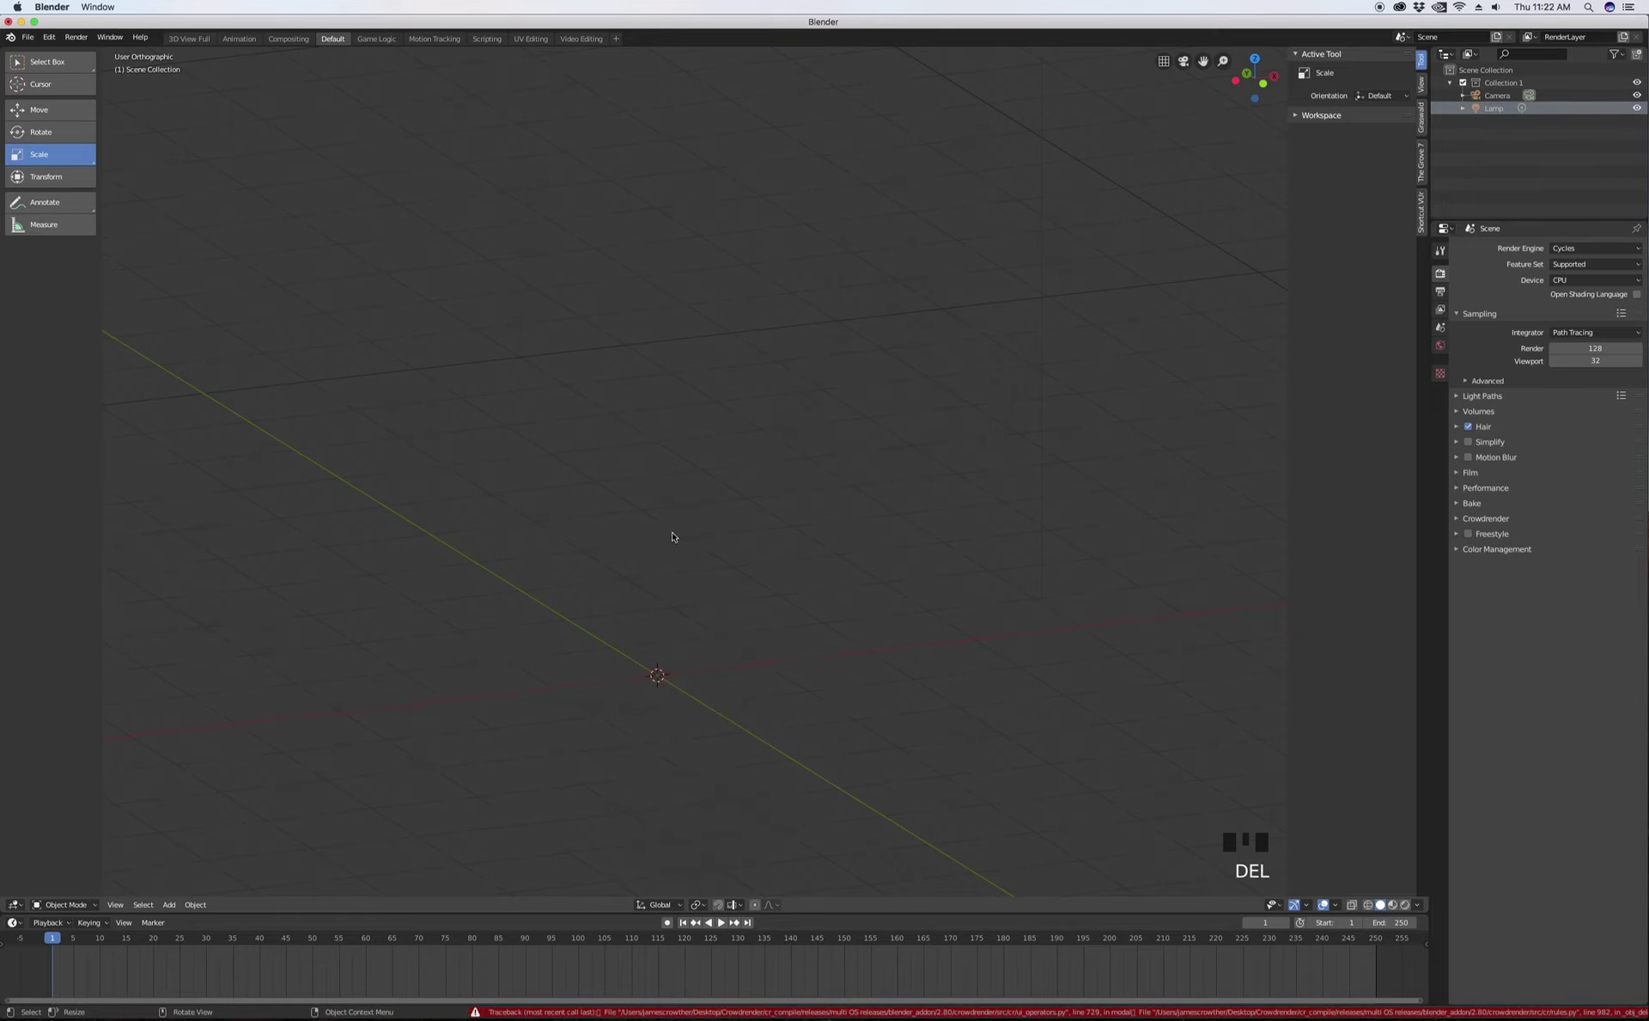
pyautogui.moveTo(699, 541); pyautogui.dragTo(708, 546, button='middle')
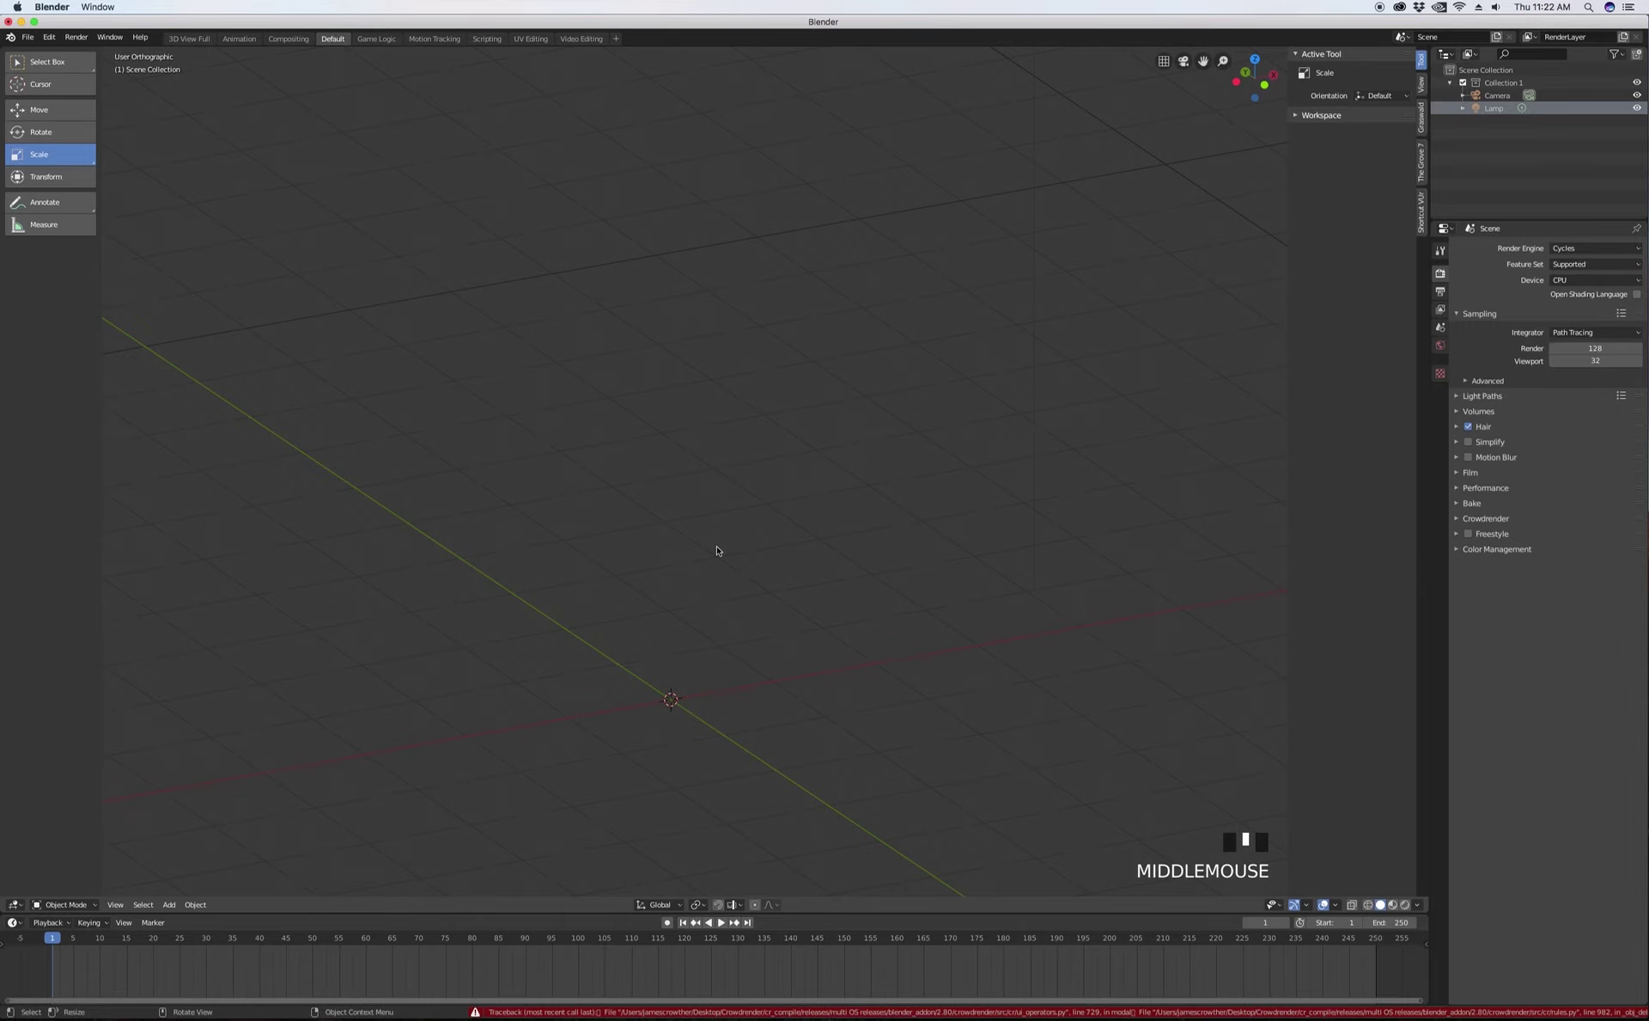
pyautogui.scroll(-3, 730, 562)
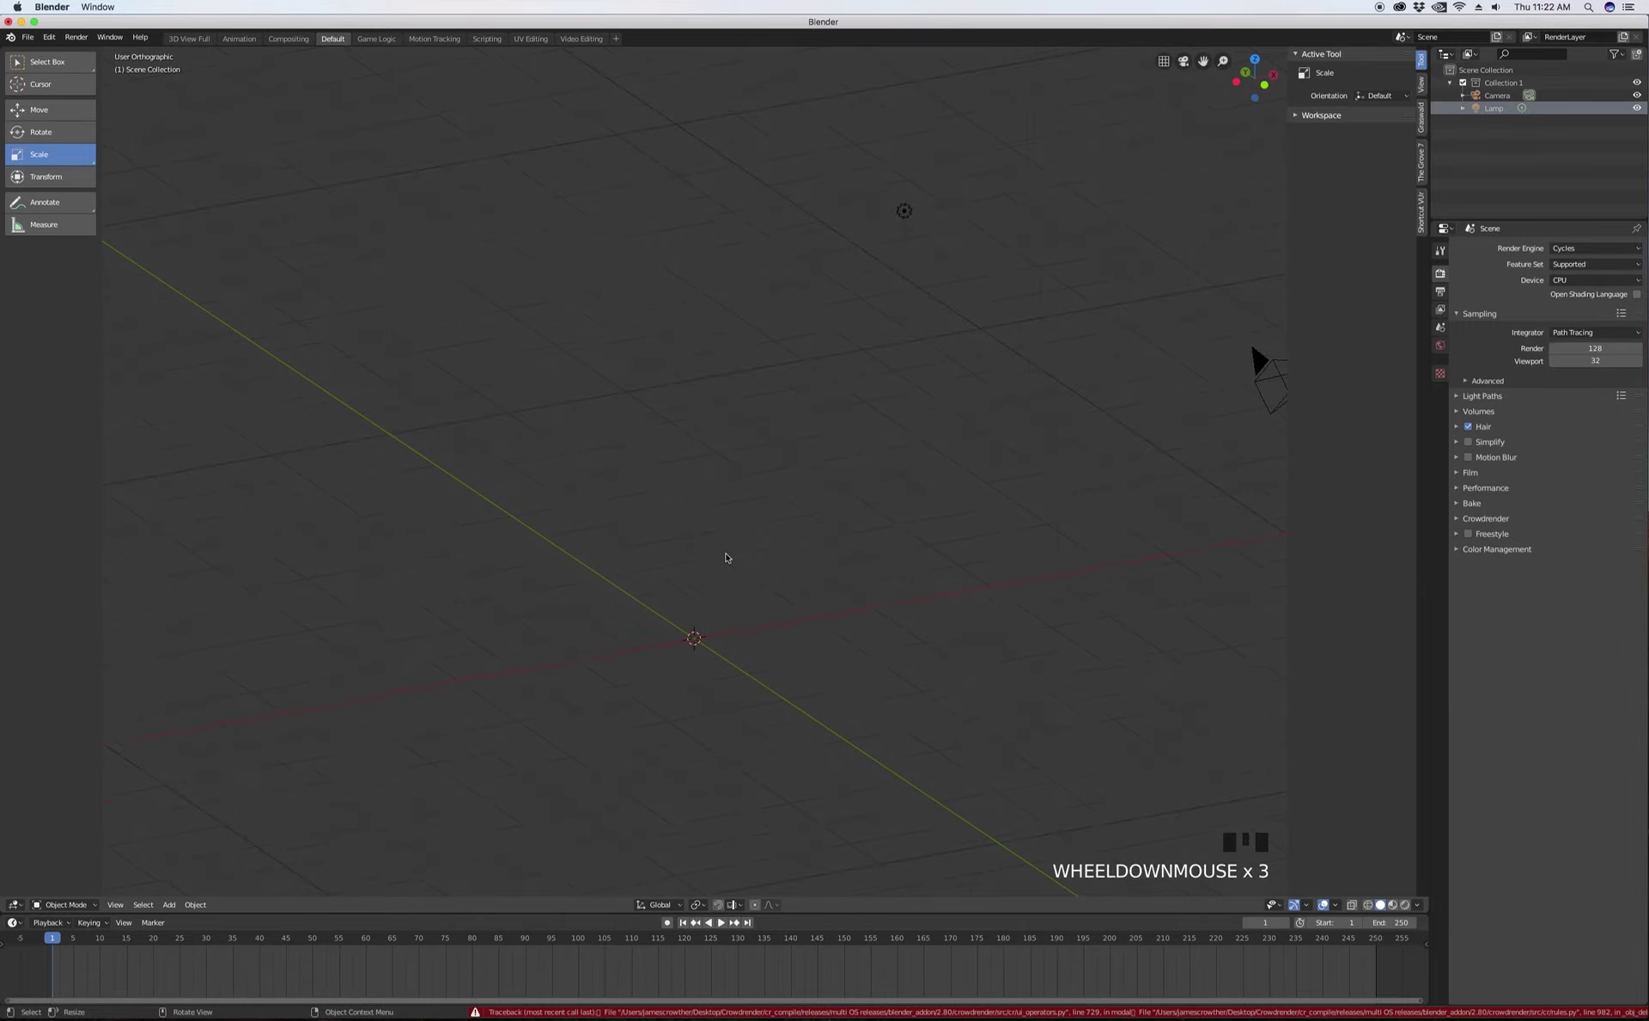
pyautogui.scroll(5, 709, 610)
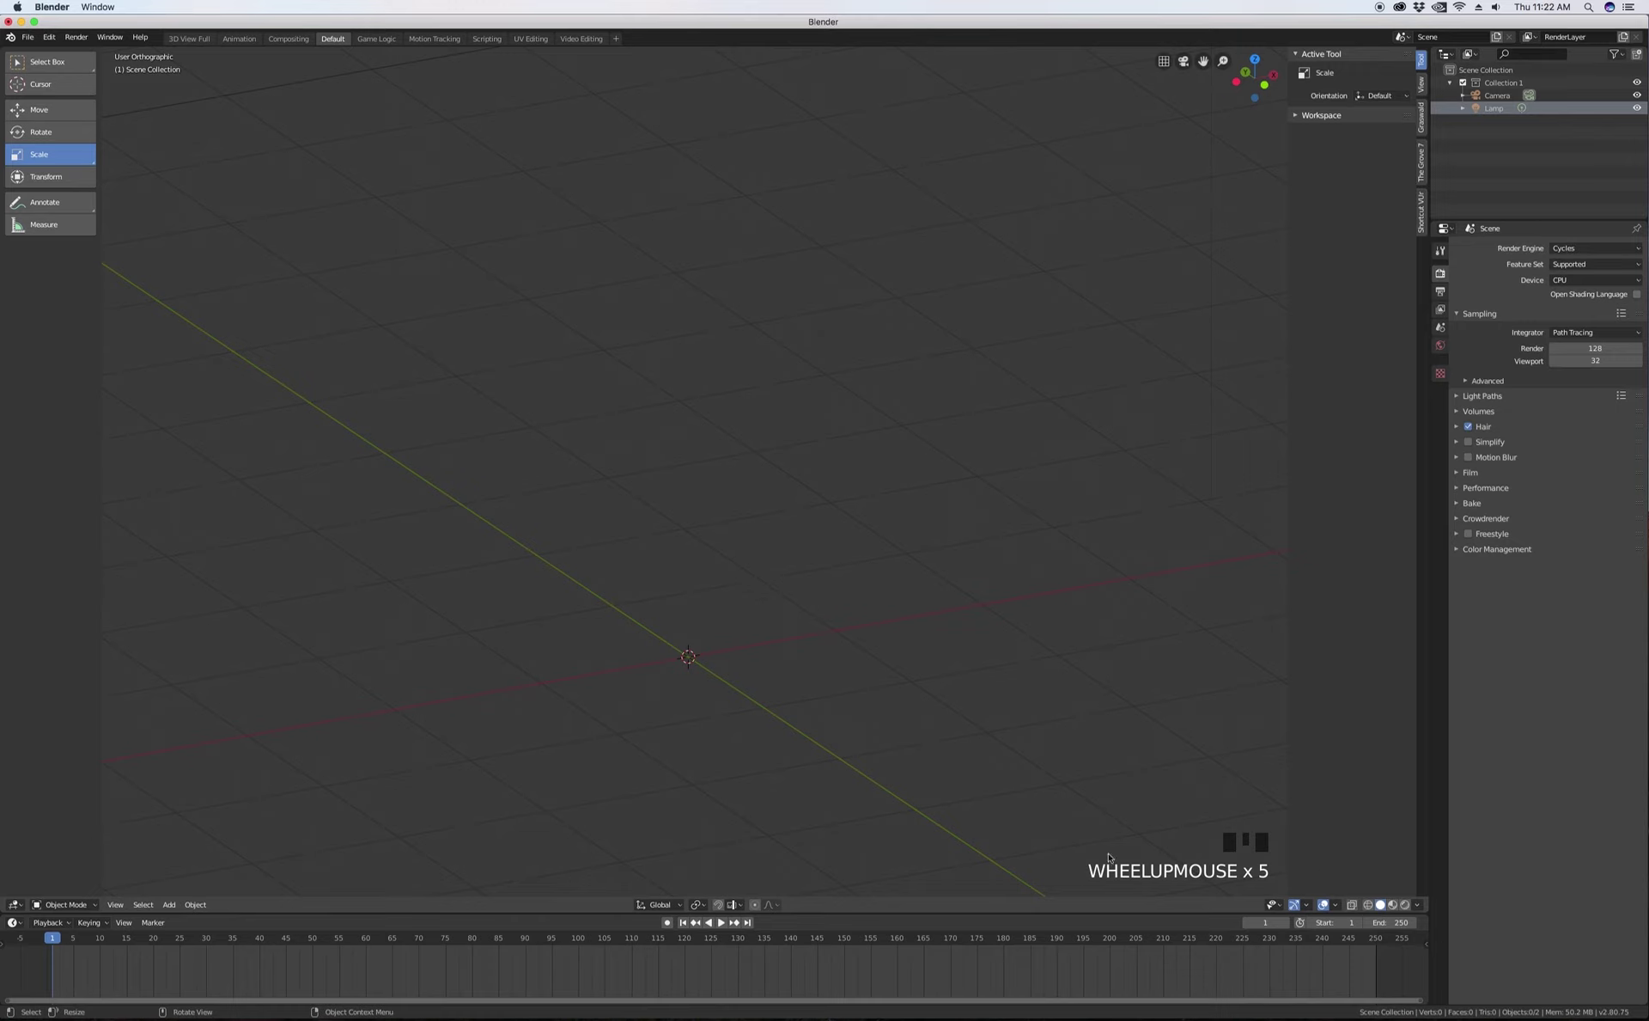
# - Dismiss the Facebook browser notification
pyautogui.moveTo(1608, 38)
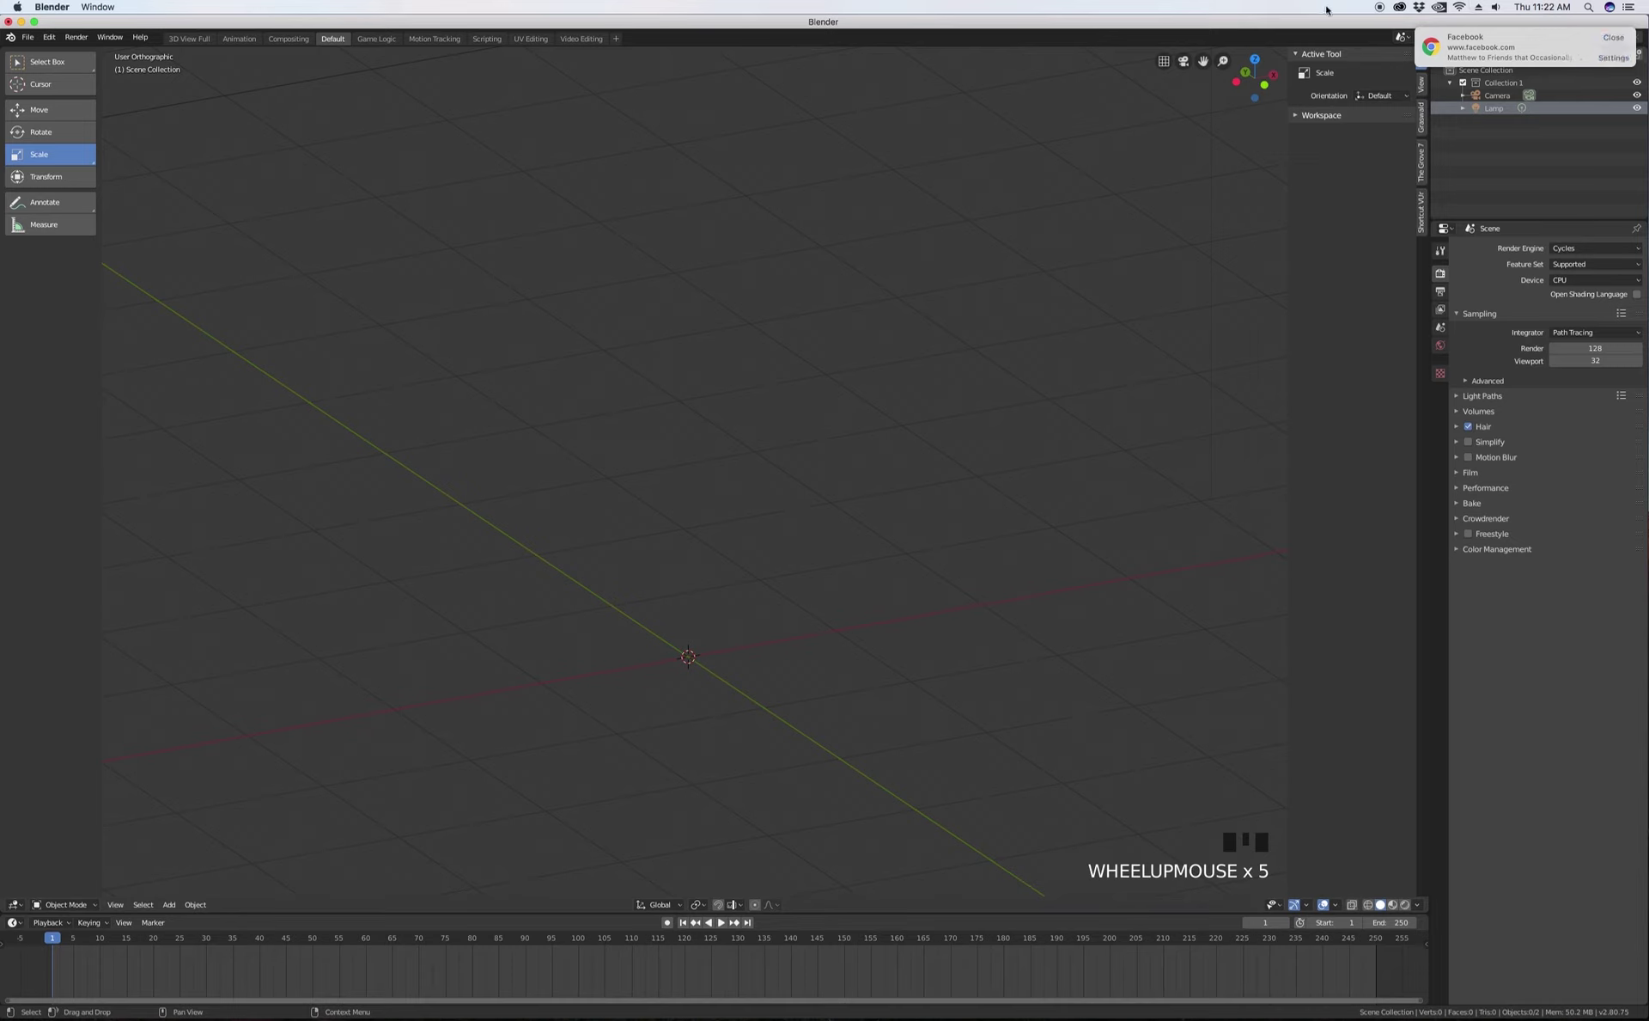
pyautogui.click(1607, 38)
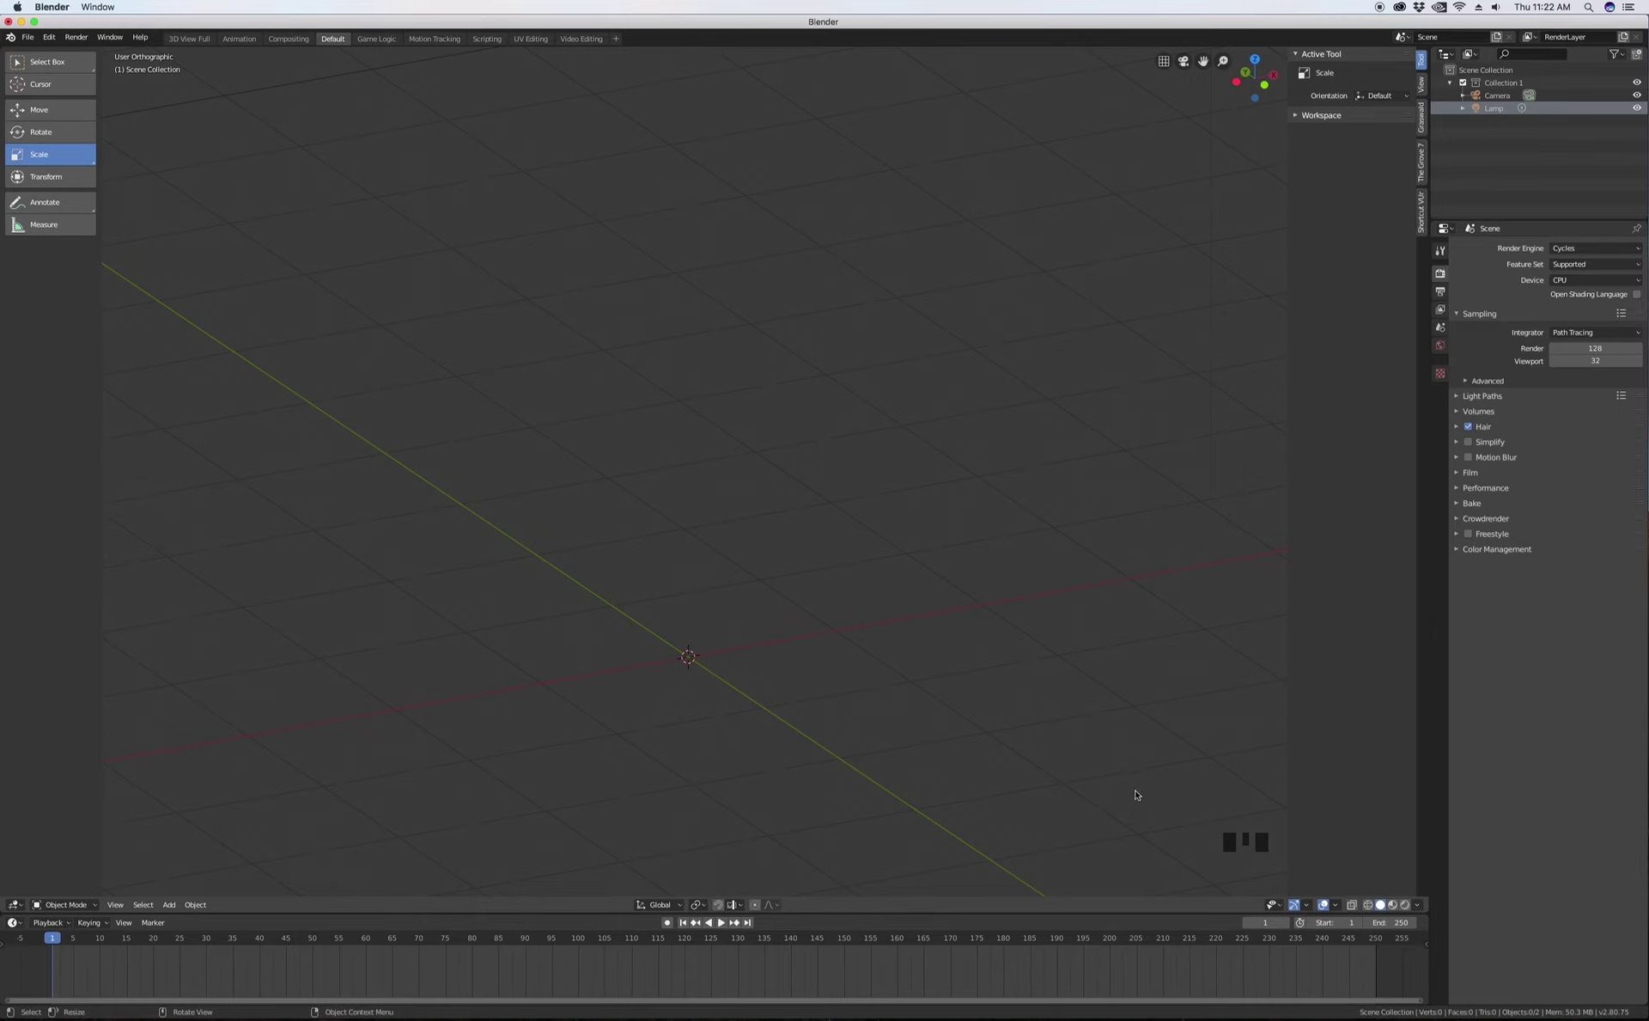
# - Add a UV sphere at the world origin and activate the Select Box tool
pyautogui.scroll(-4, 982, 626)
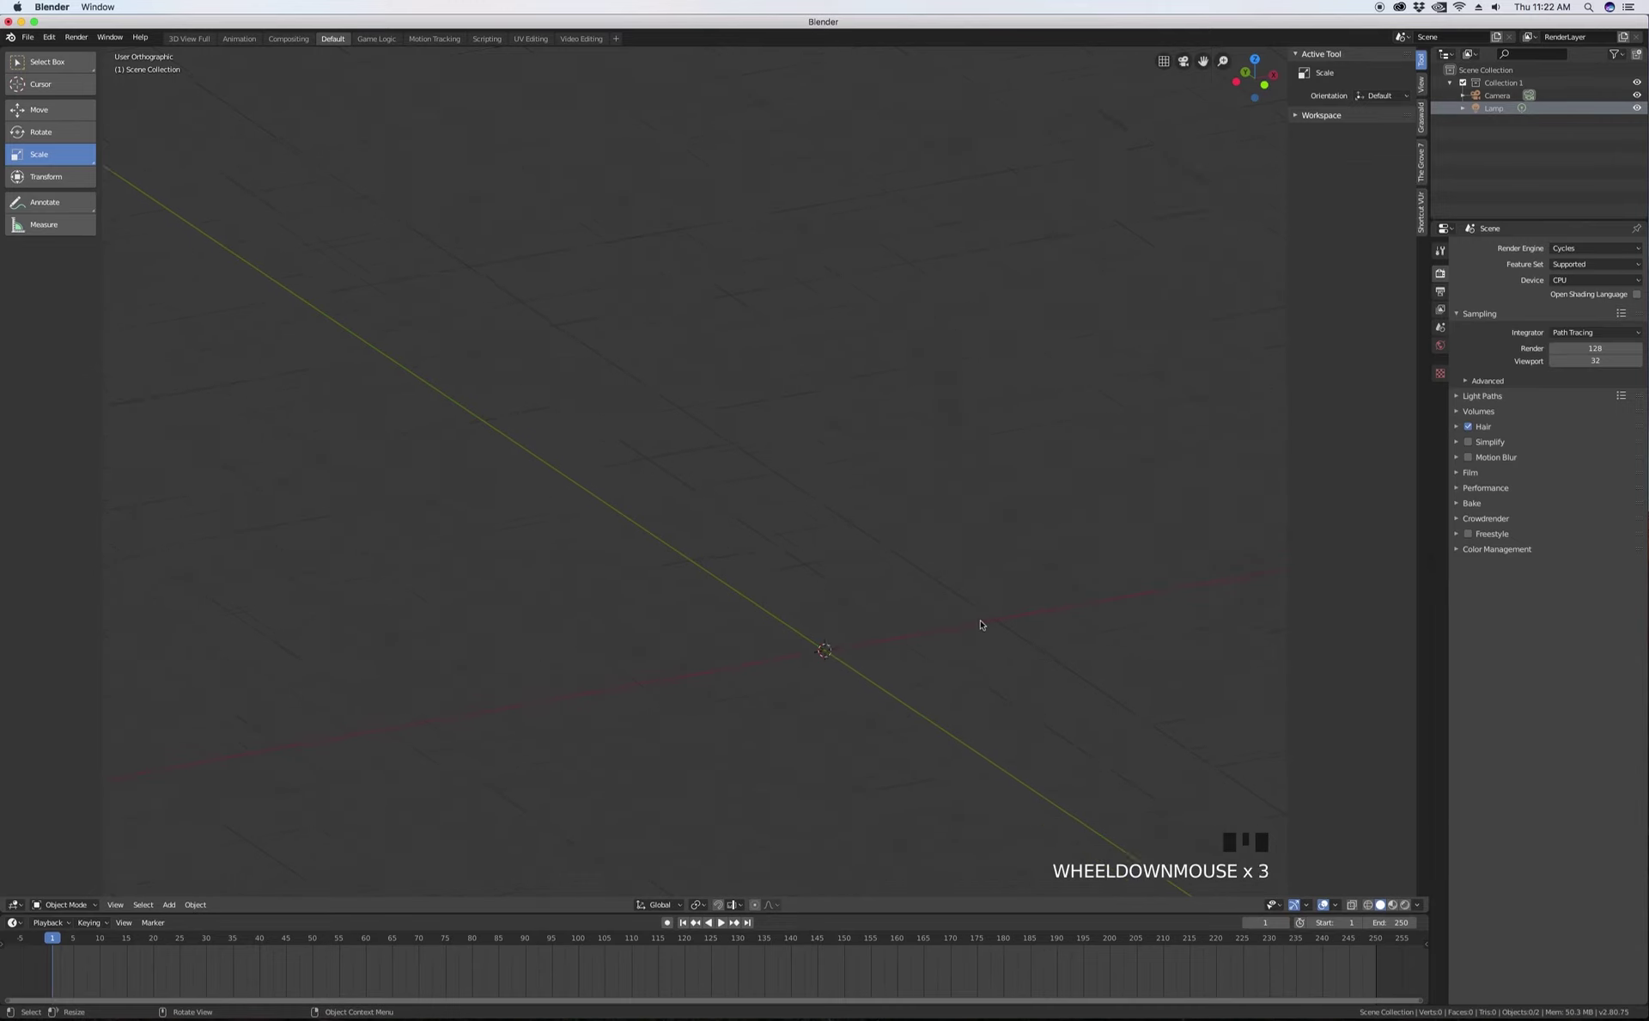
pyautogui.scroll(5, 1028, 696)
pyautogui.scroll(-2, 994, 732)
pyautogui.scroll(3, 814, 621)
pyautogui.scroll(-1, 808, 620)
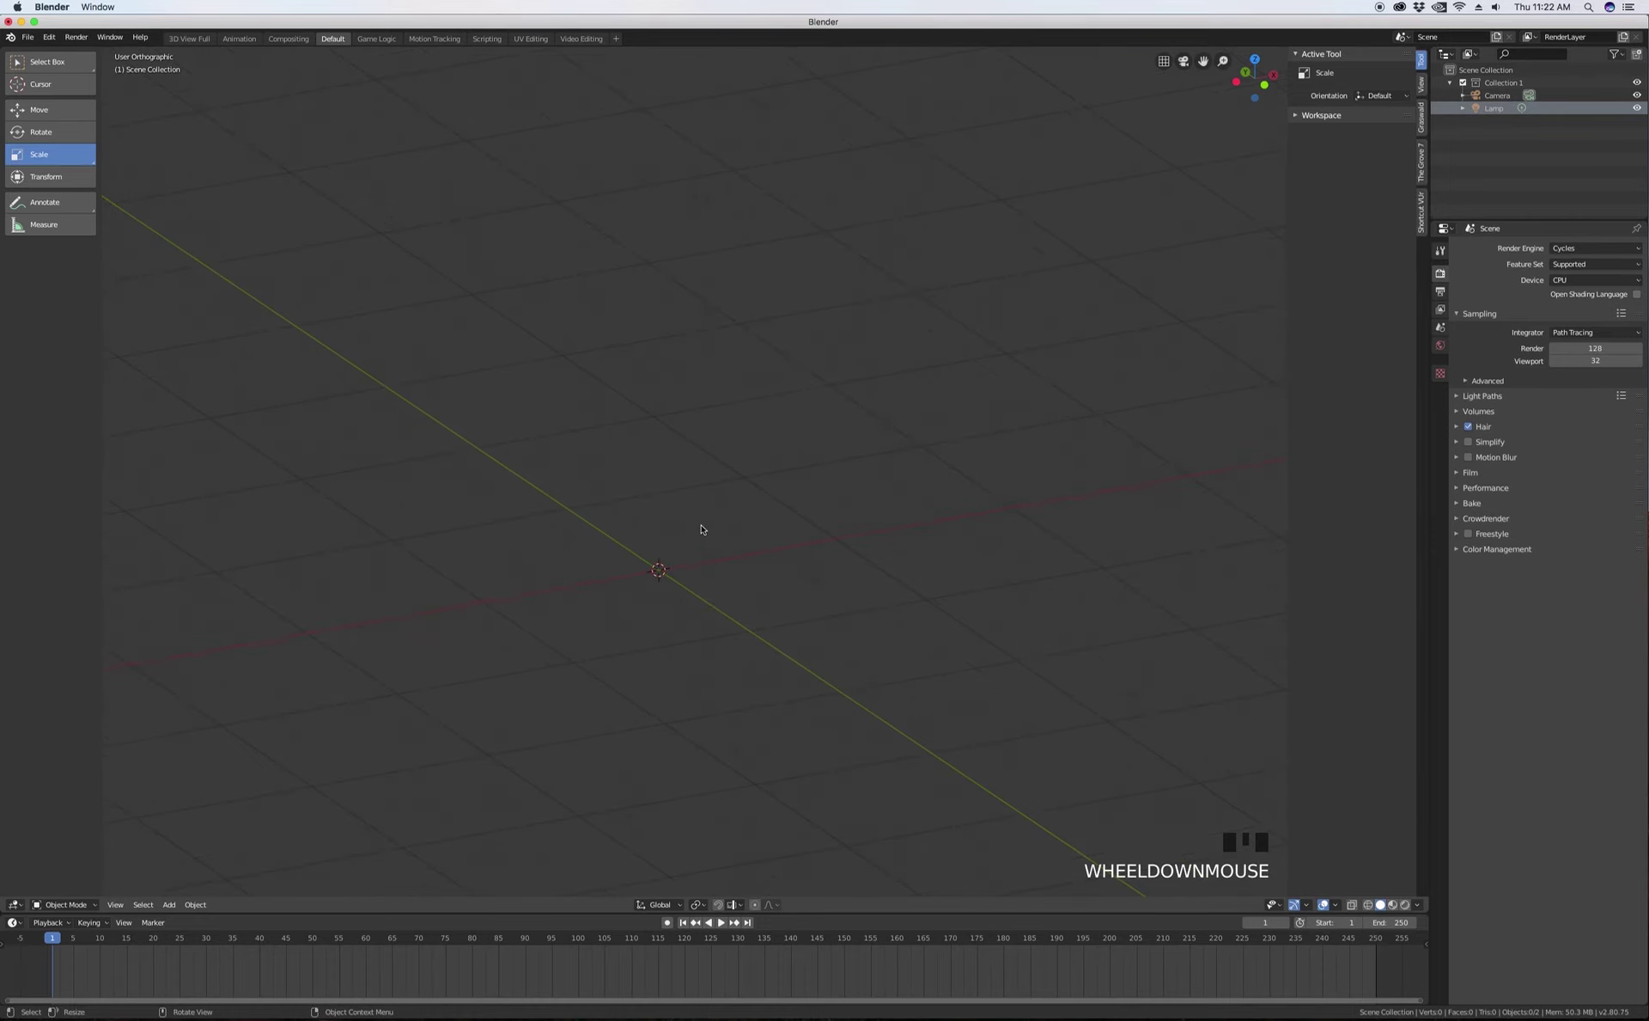
pyautogui.click(170, 905)
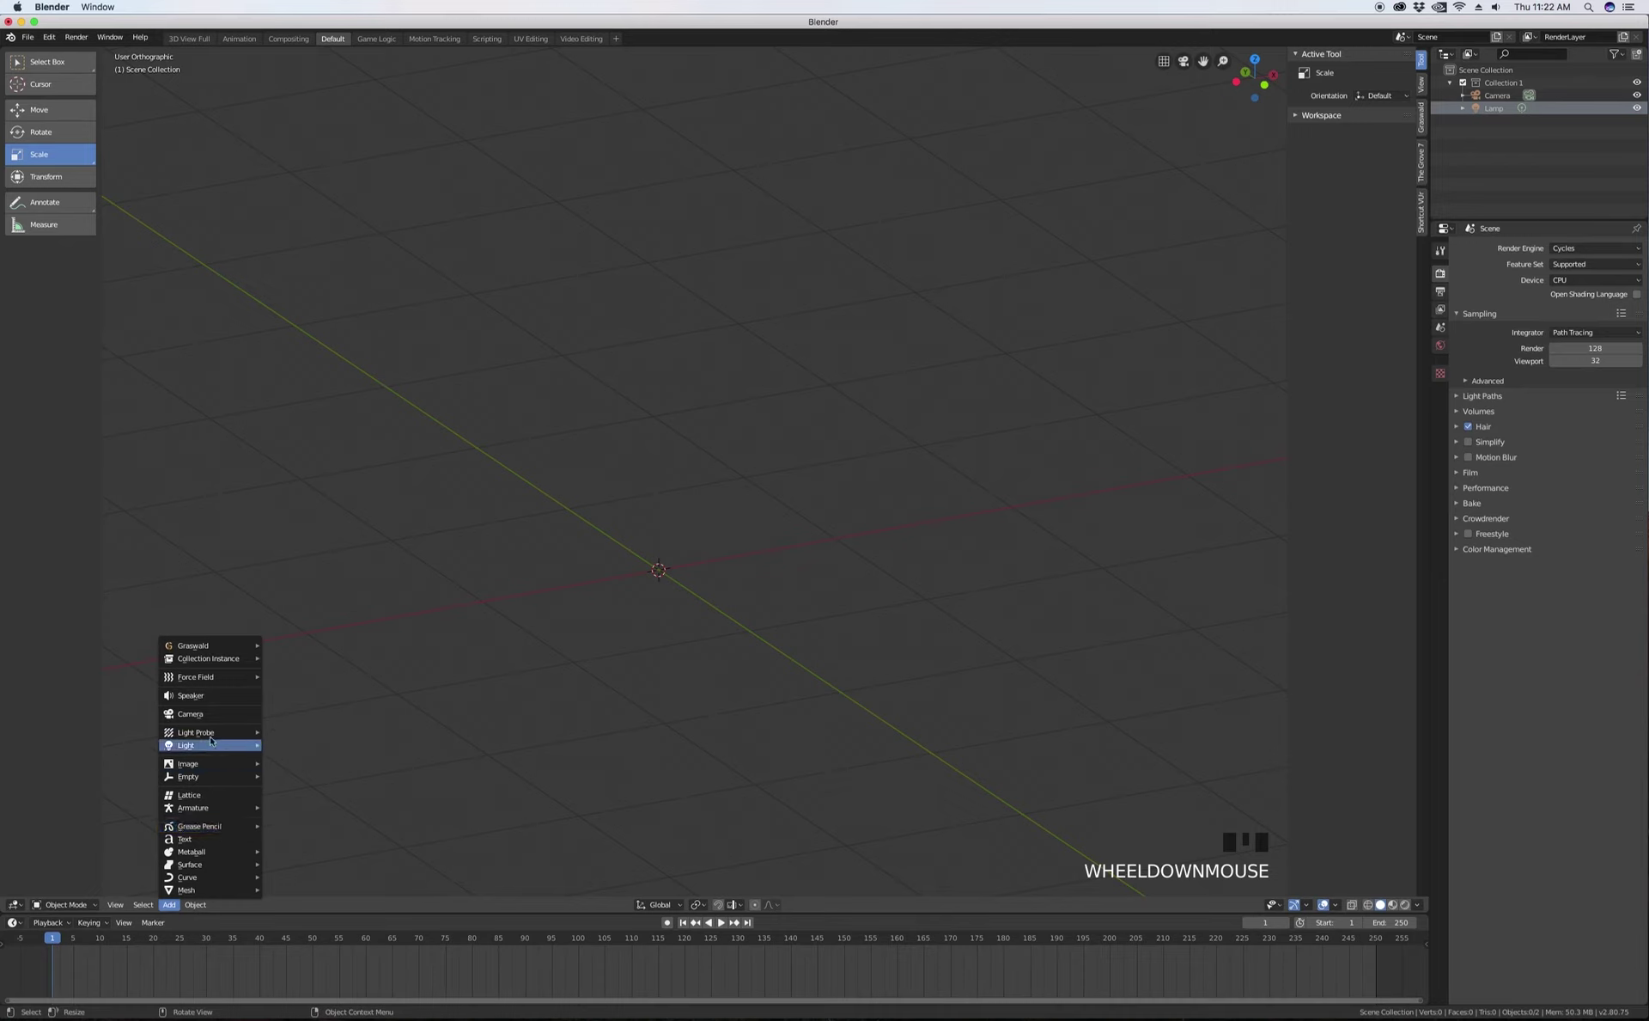
pyautogui.moveTo(240, 760)
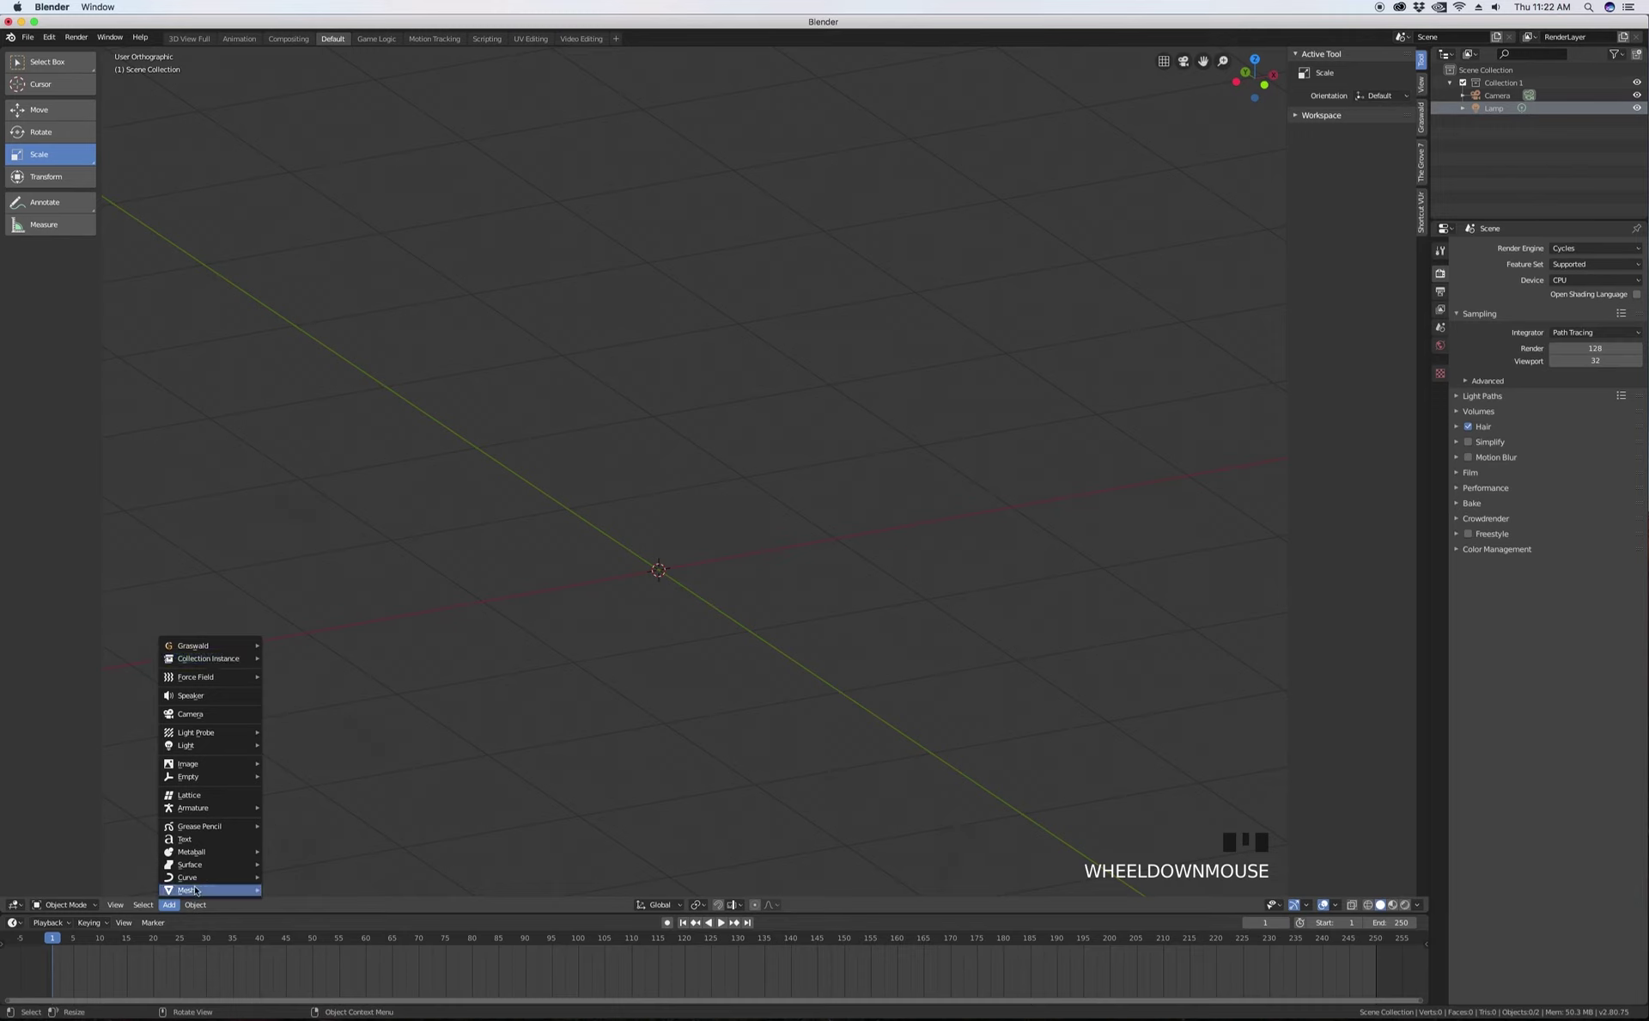
pyautogui.moveTo(188, 890)
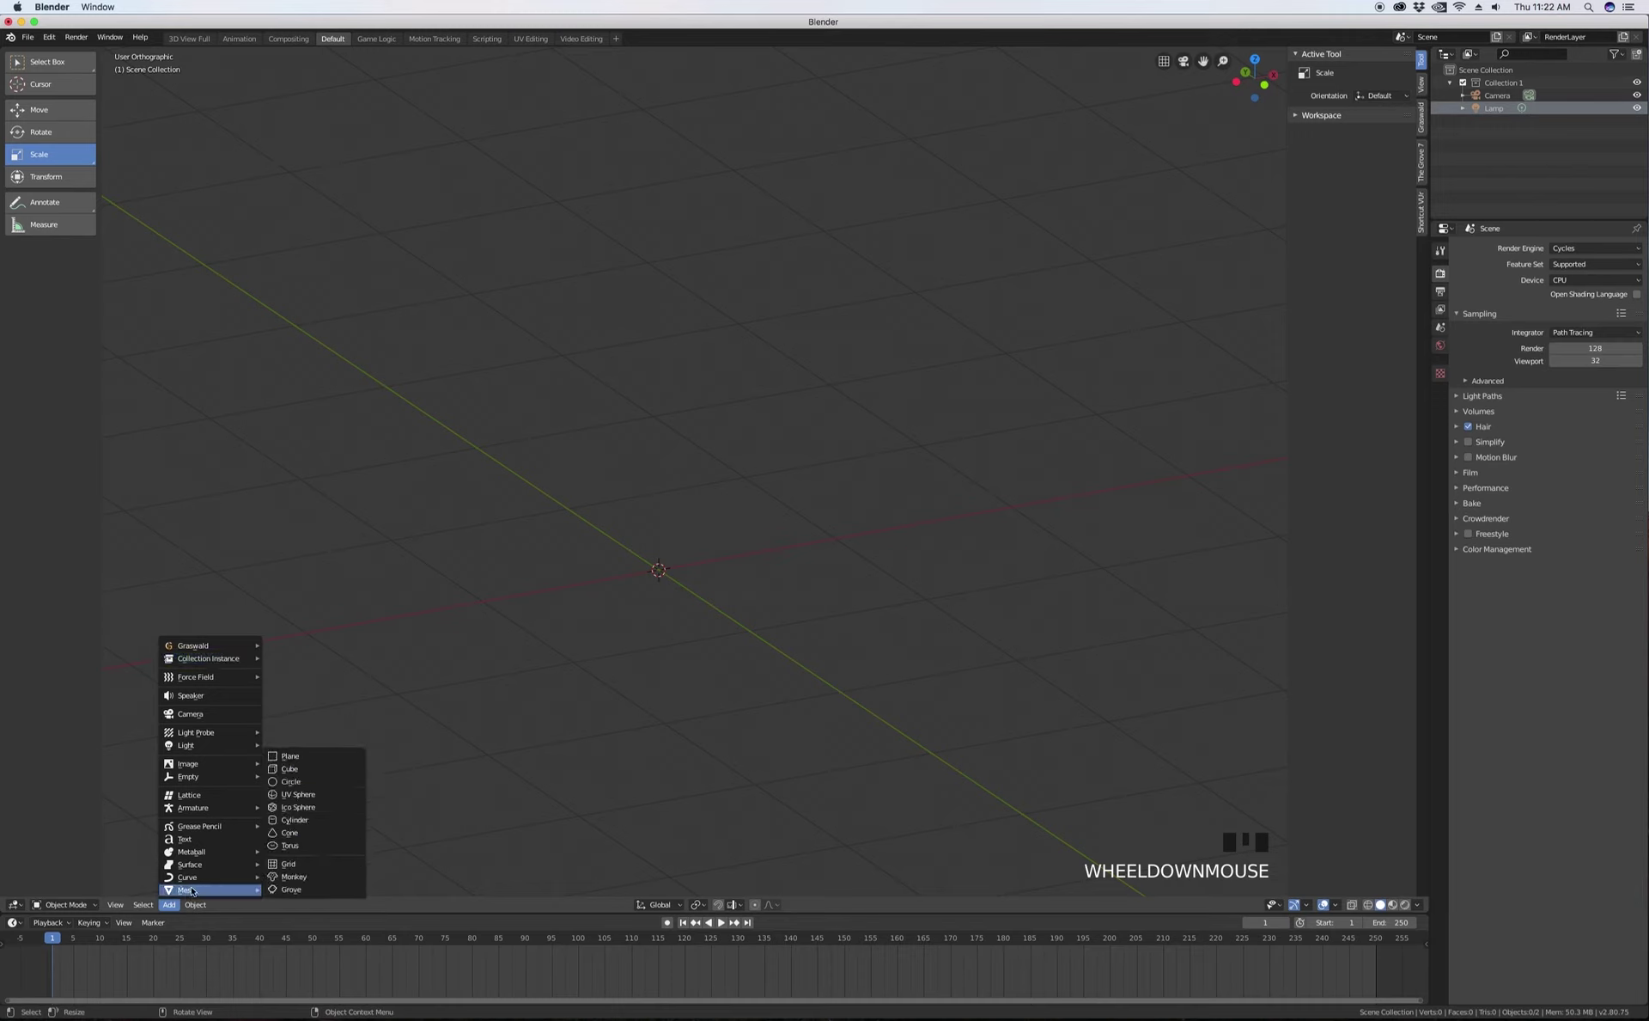
pyautogui.click(311, 794)
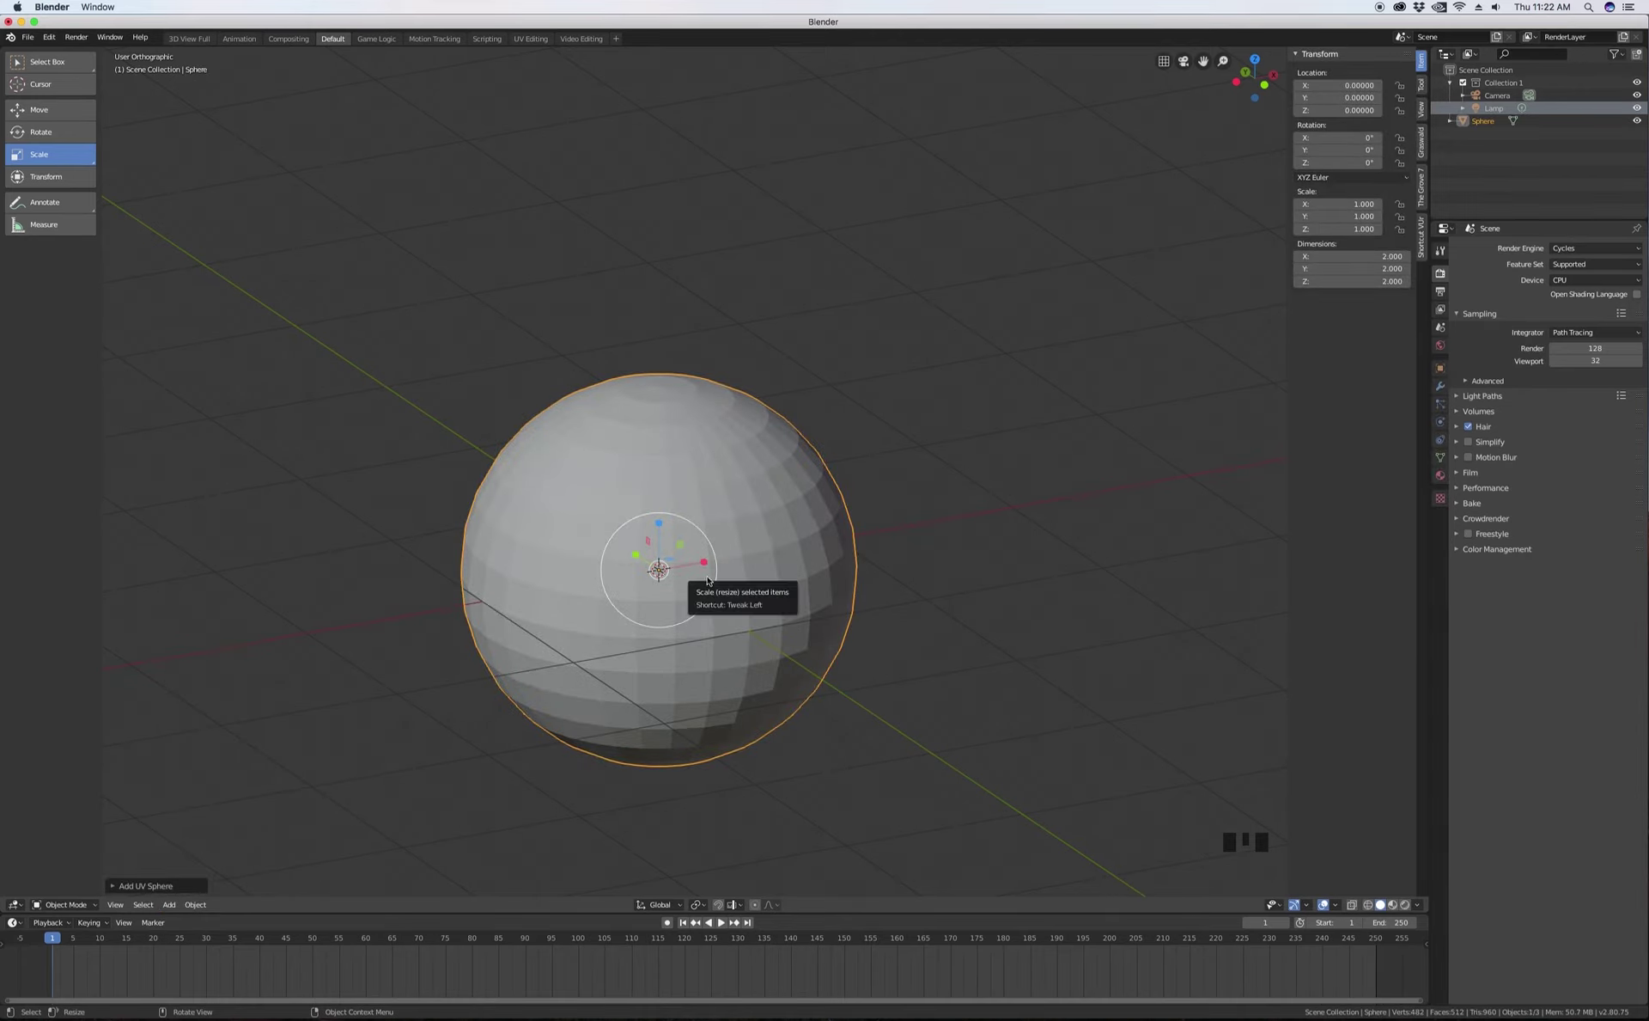
pyautogui.moveTo(709, 581); pyautogui.dragTo(816, 617, button='middle')
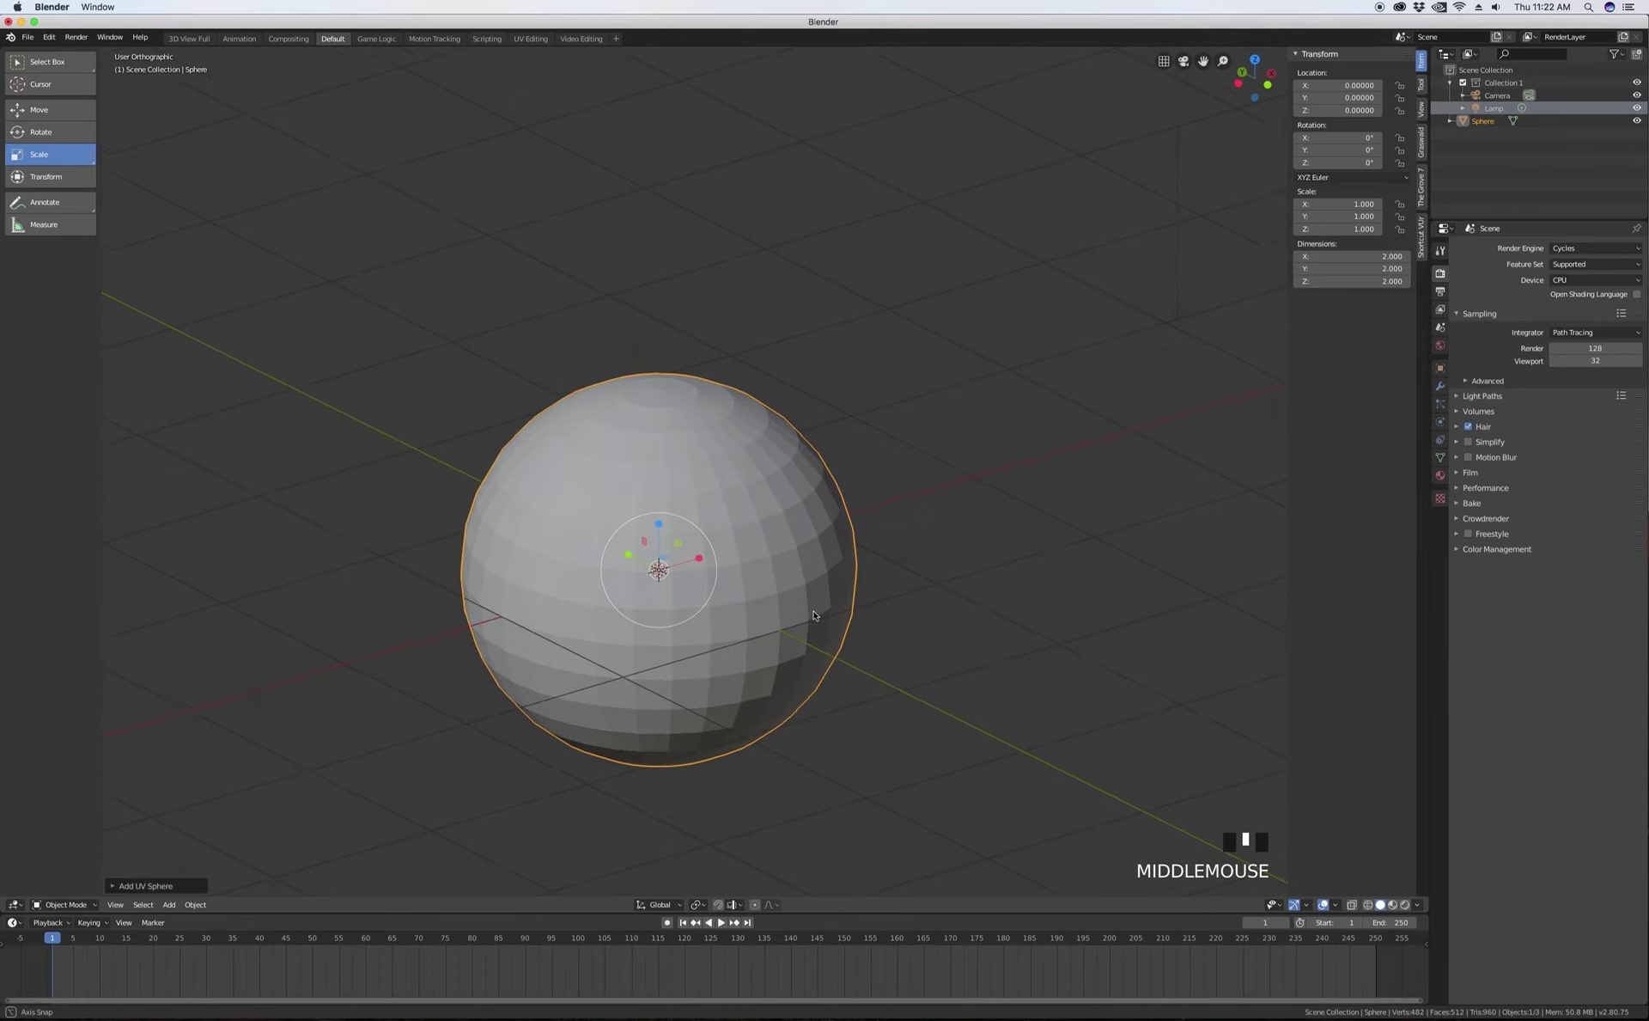
pyautogui.click(52, 69)
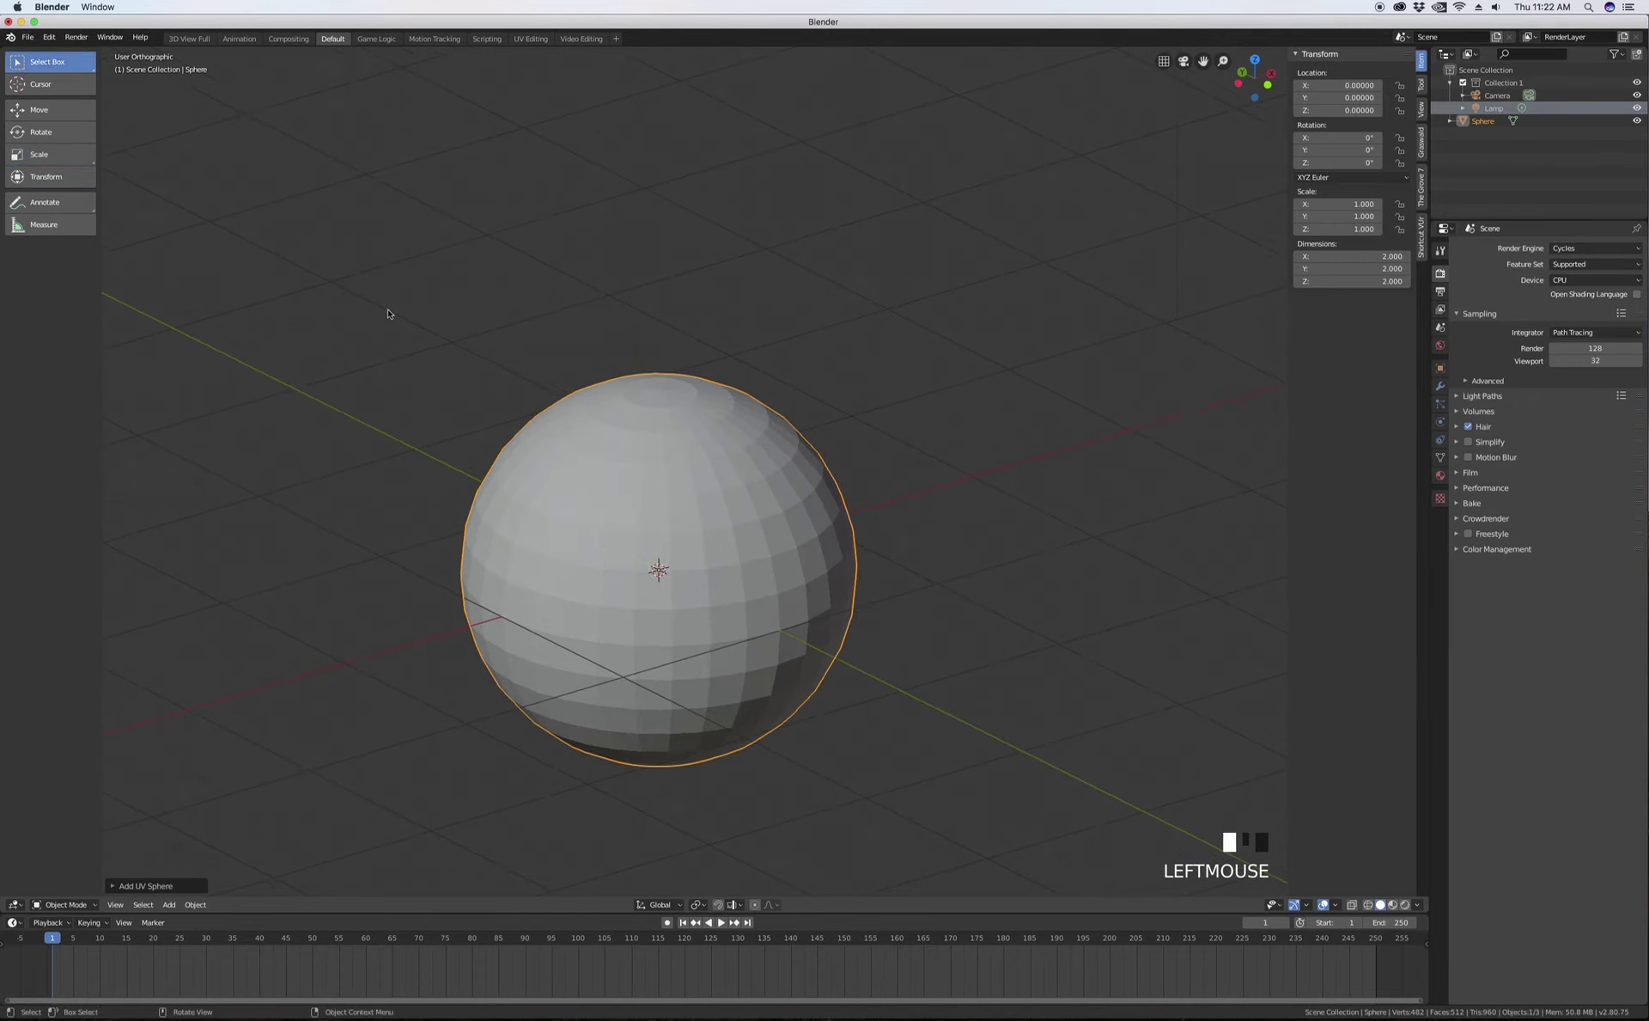
# - Place the 3D cursor above and beside the sphere and add a torus mesh there
pyautogui.scroll(-4, 679, 635)
pyautogui.scroll(4, 653, 614)
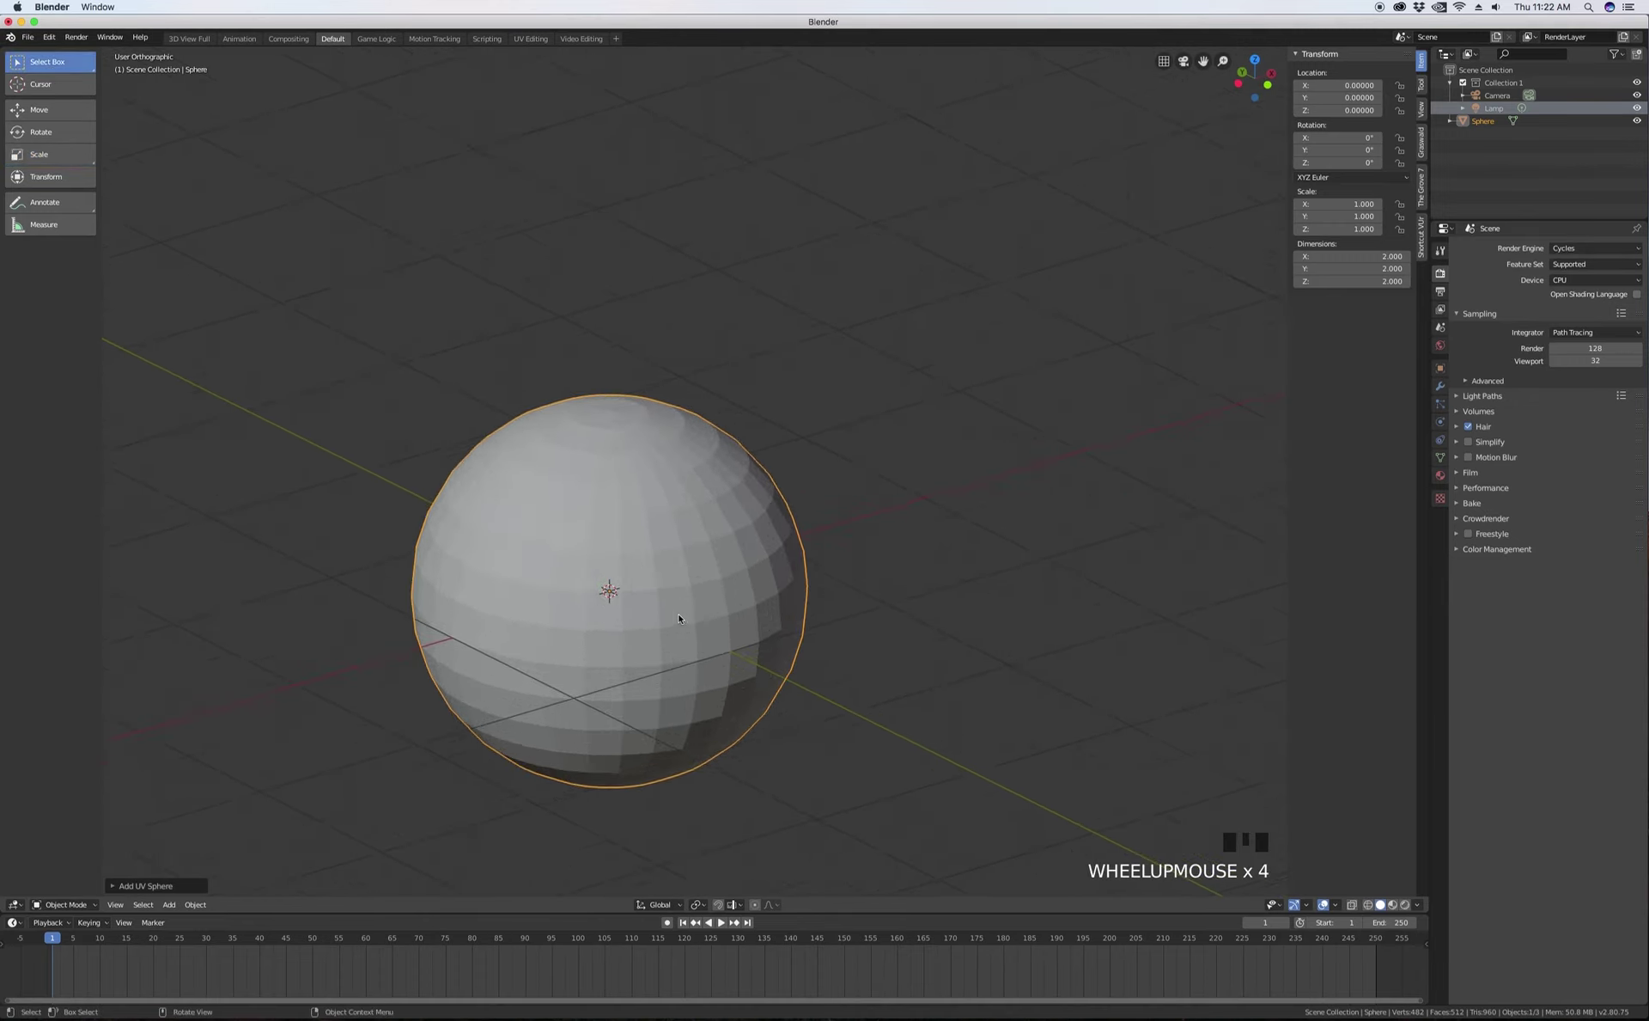
pyautogui.scroll(-1, 678, 617)
pyautogui.scroll(-3, 679, 617)
pyautogui.keyDown('shift'); pyautogui.rightClick(797, 350); pyautogui.keyUp('shift')
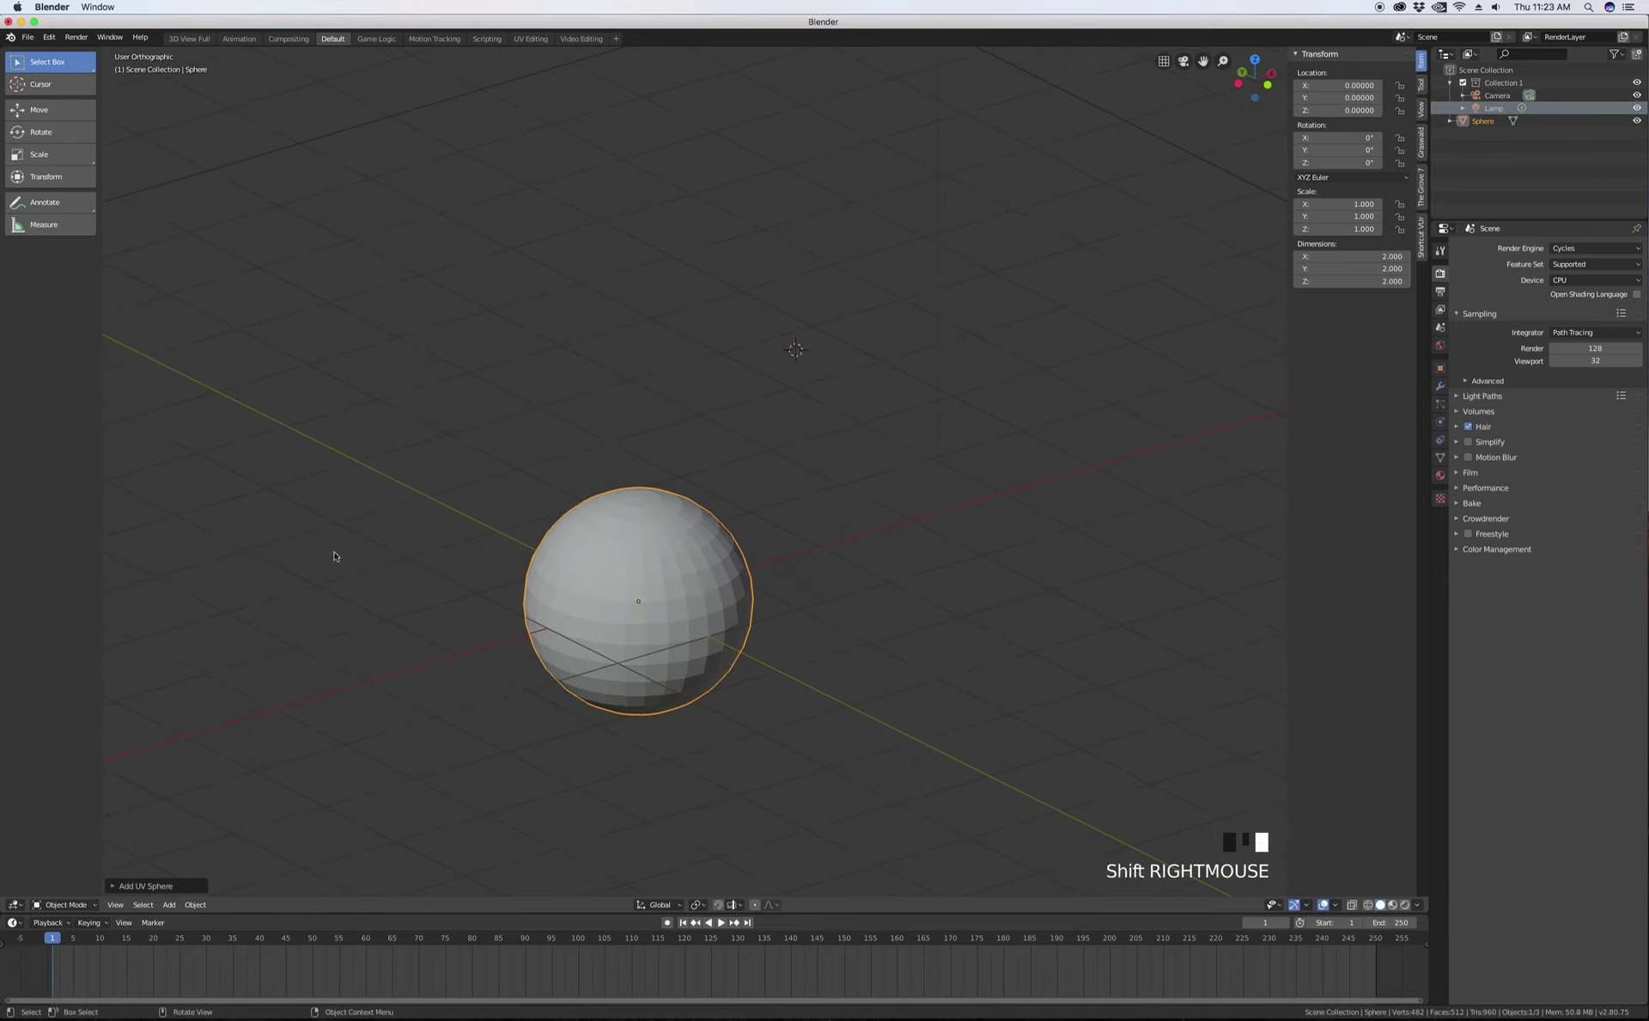
pyautogui.click(178, 907)
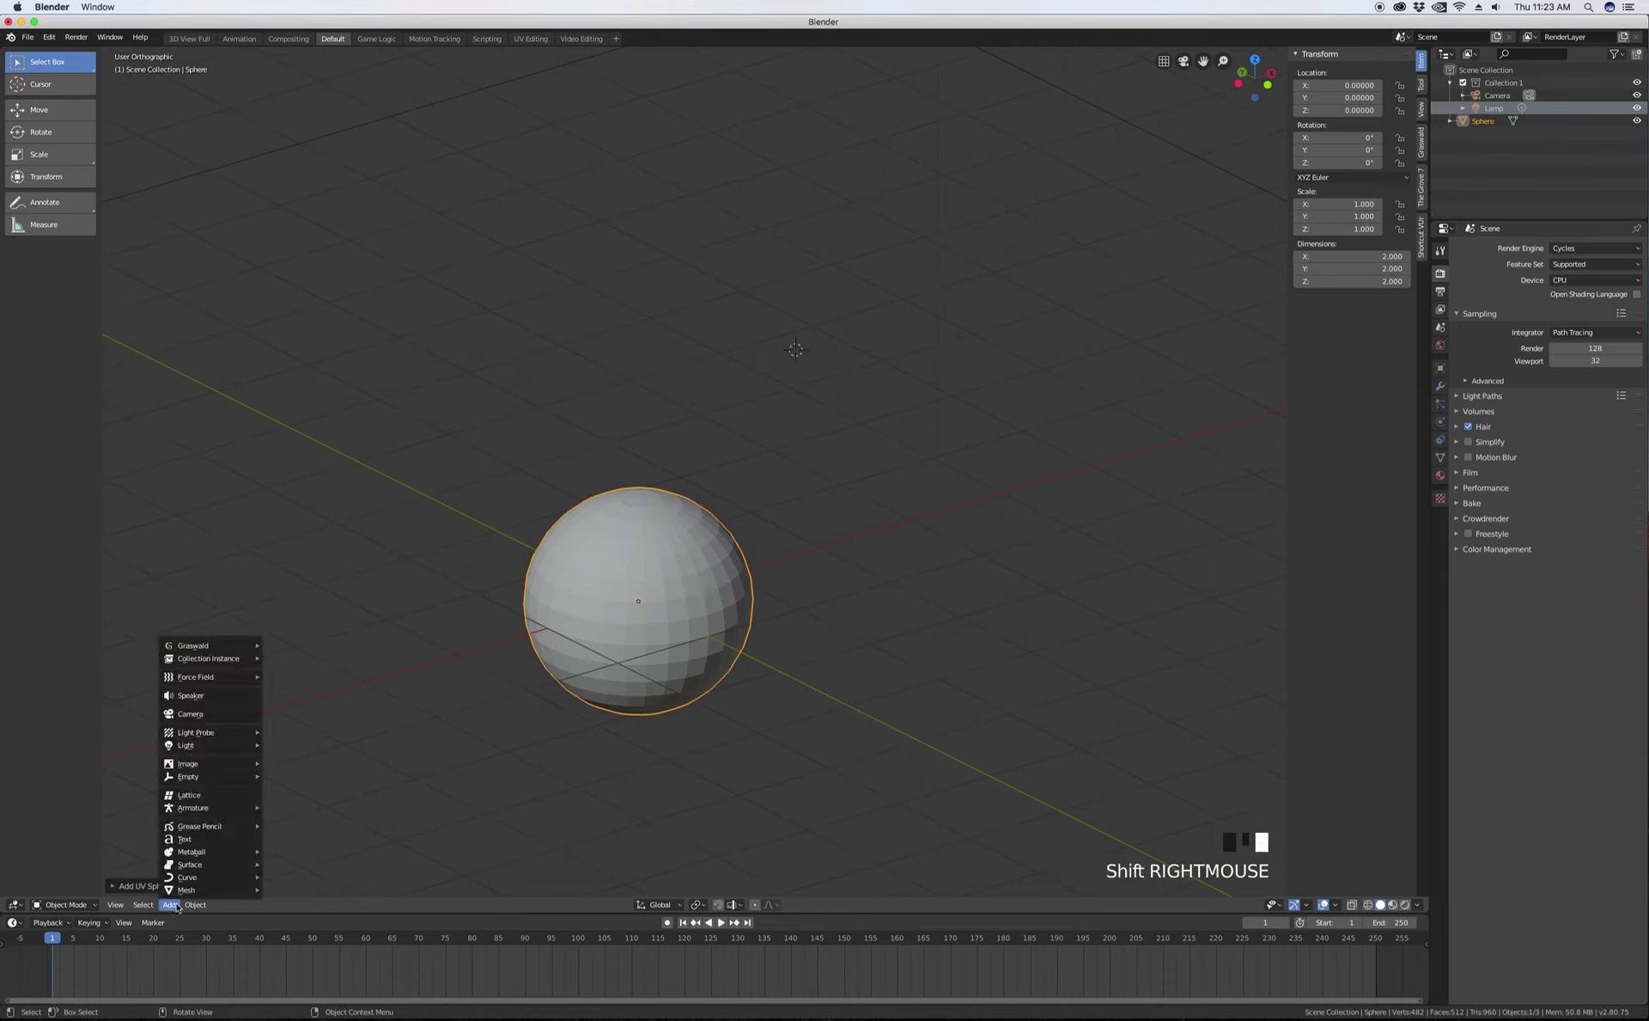
pyautogui.moveTo(186, 892)
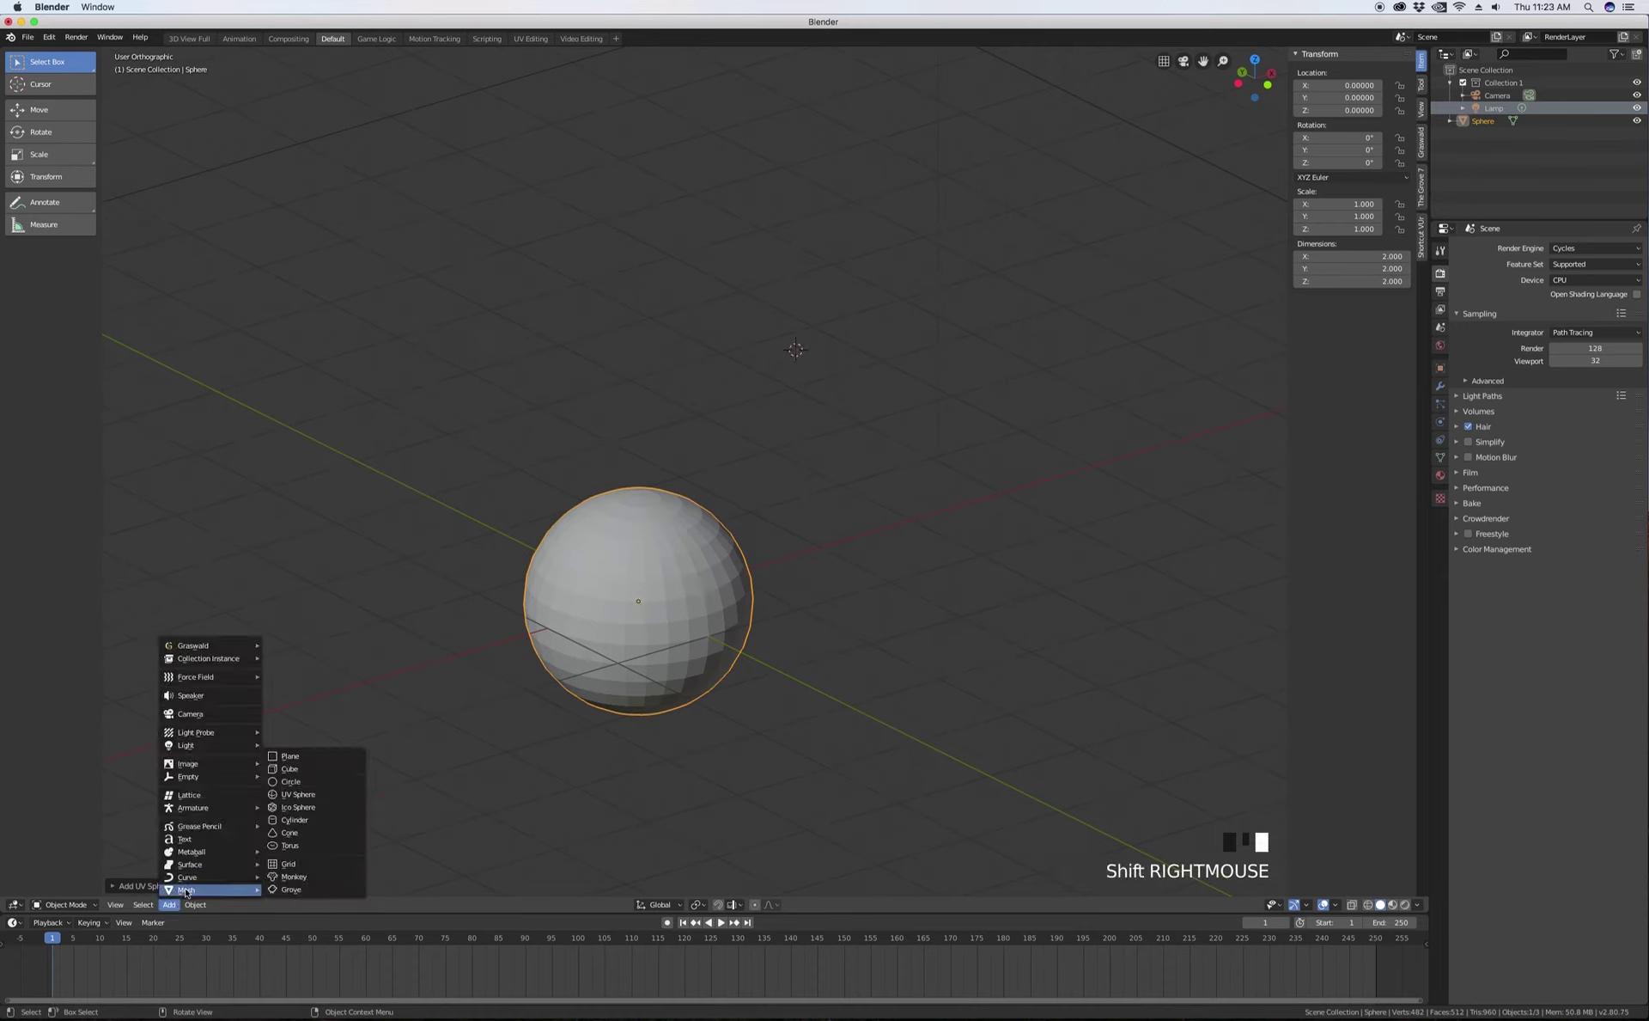
pyautogui.click(300, 845)
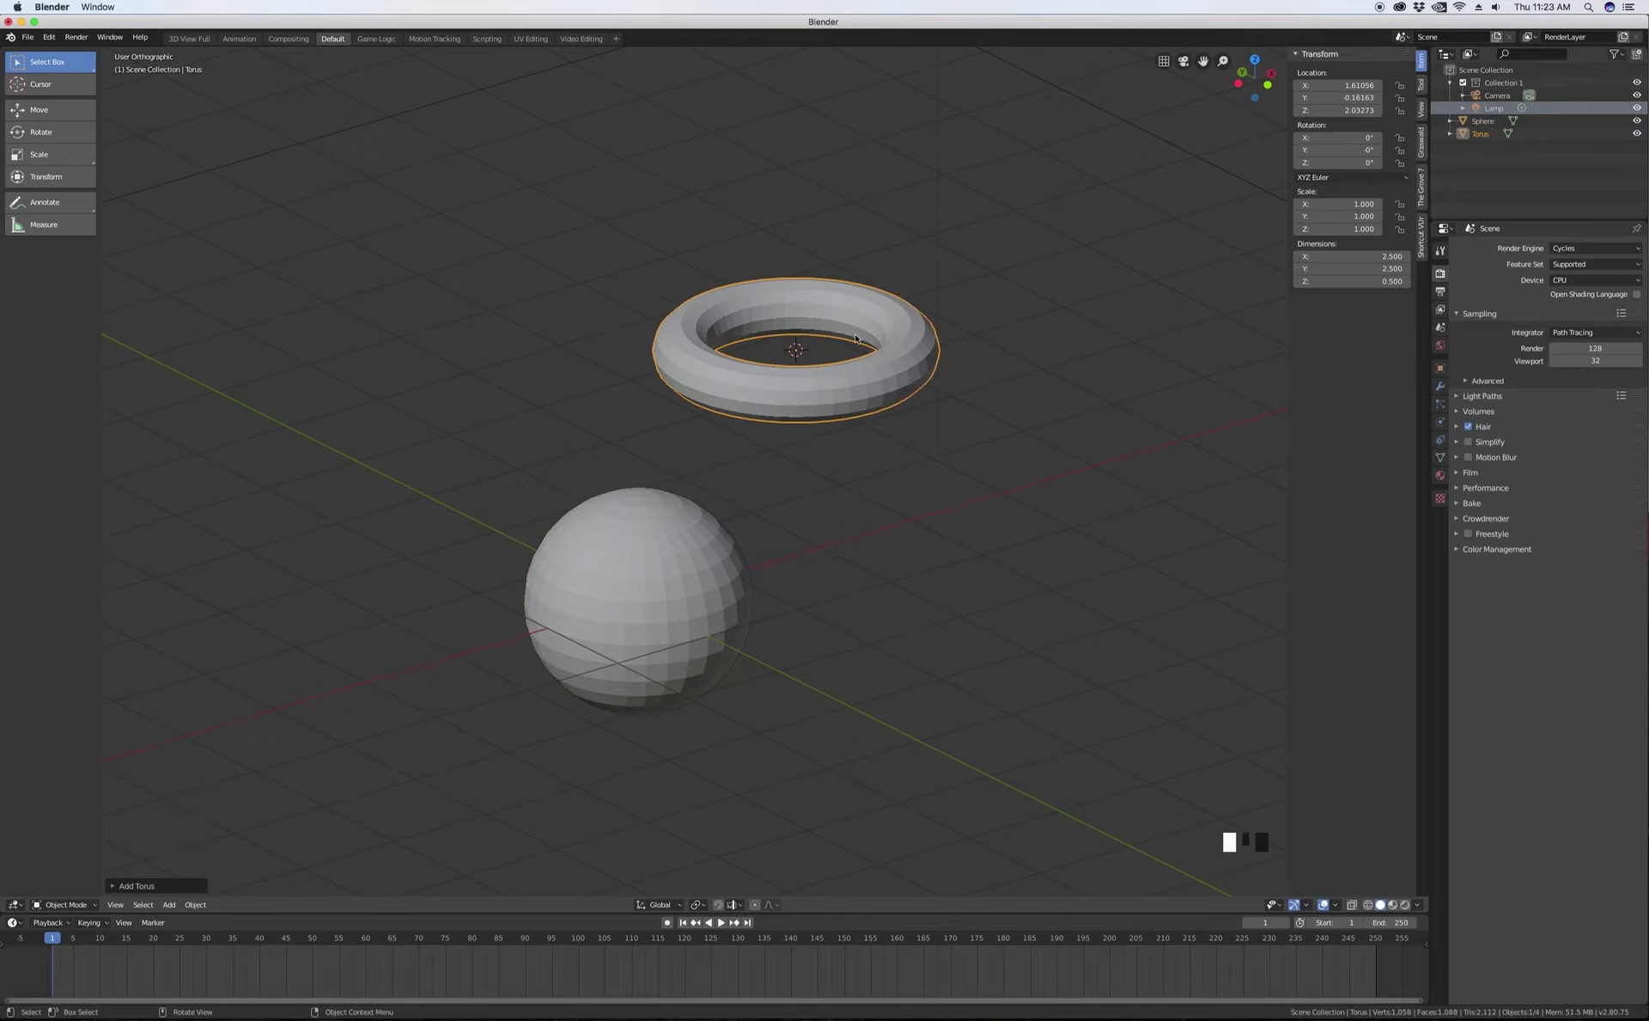
# - Switch to the front orthographic view and place the 3D cursor level with the torus, on the opposite side above the sphere
pyautogui.moveTo(855, 338); pyautogui.dragTo(835, 422, button='middle')
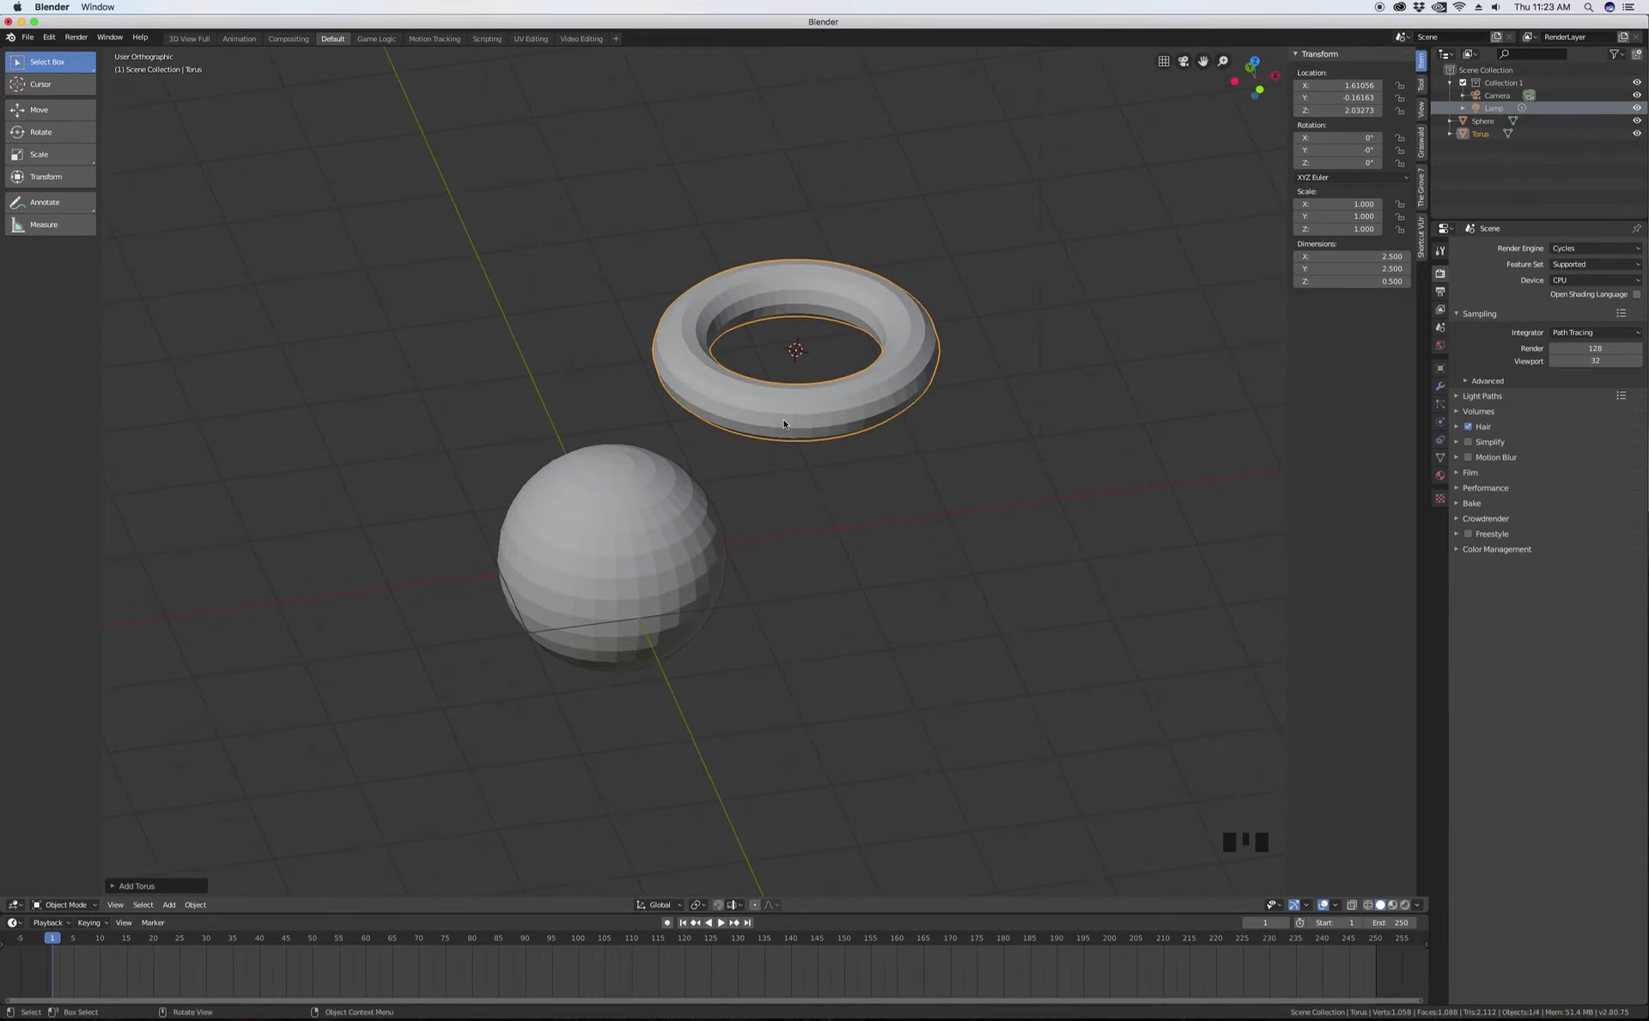
pyautogui.moveTo(784, 448); pyautogui.dragTo(806, 407, button='middle')
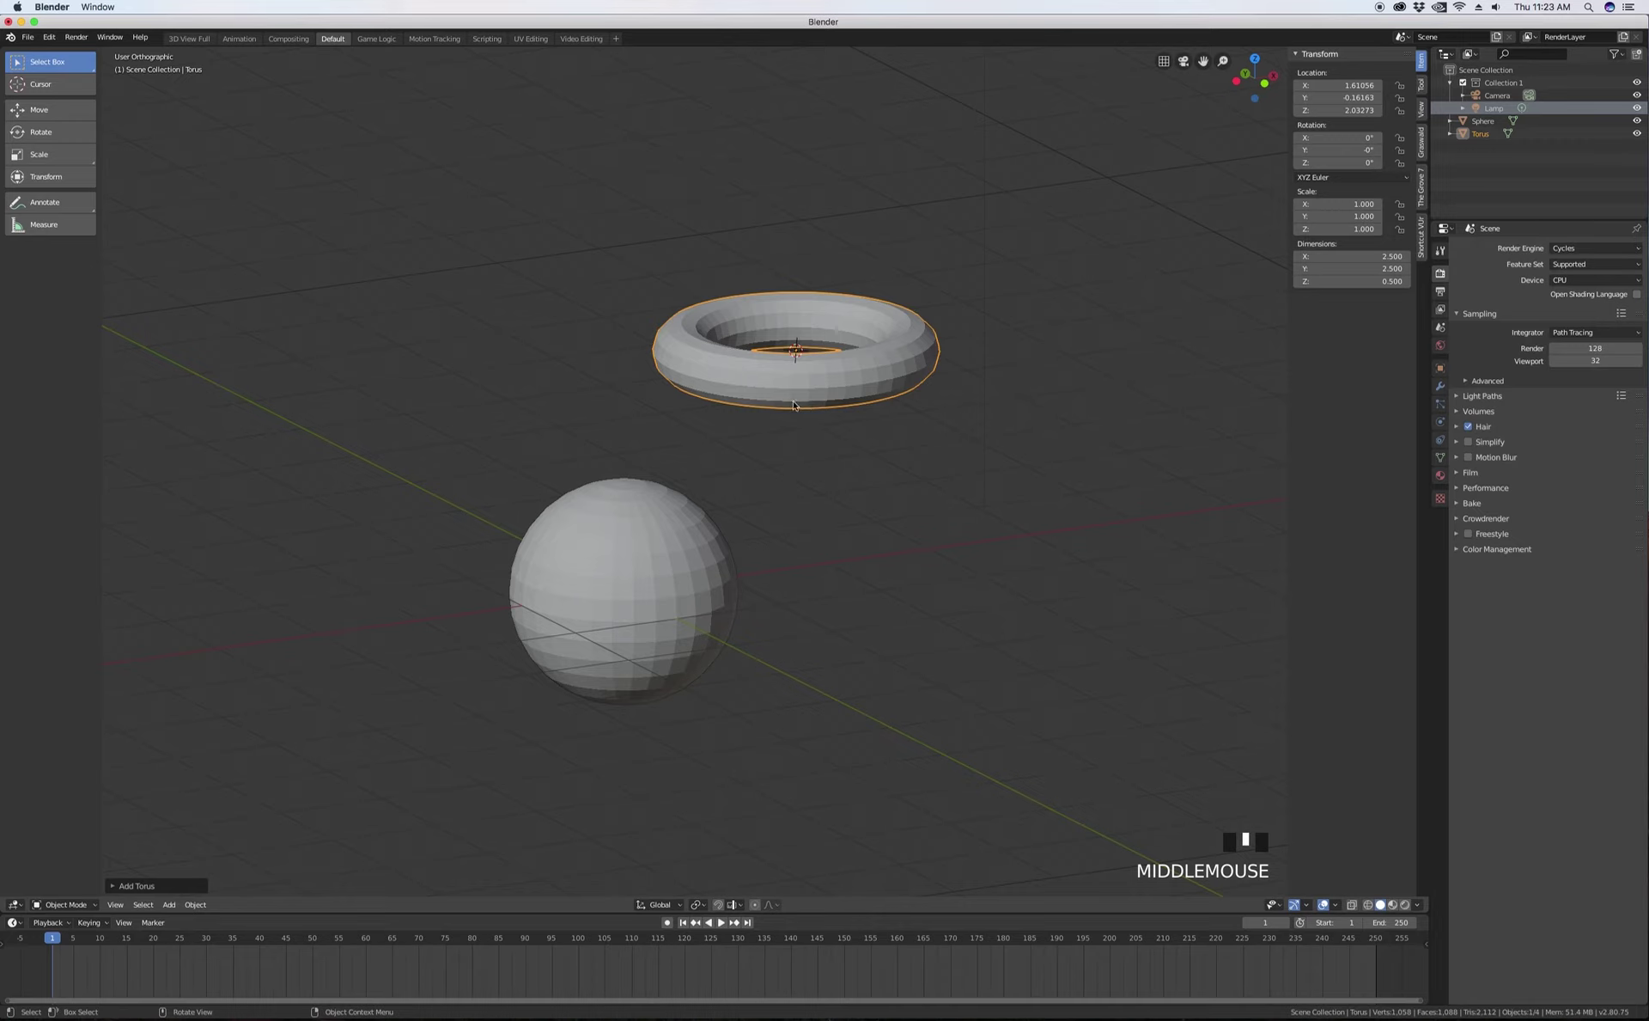
pyautogui.press('KP_3')
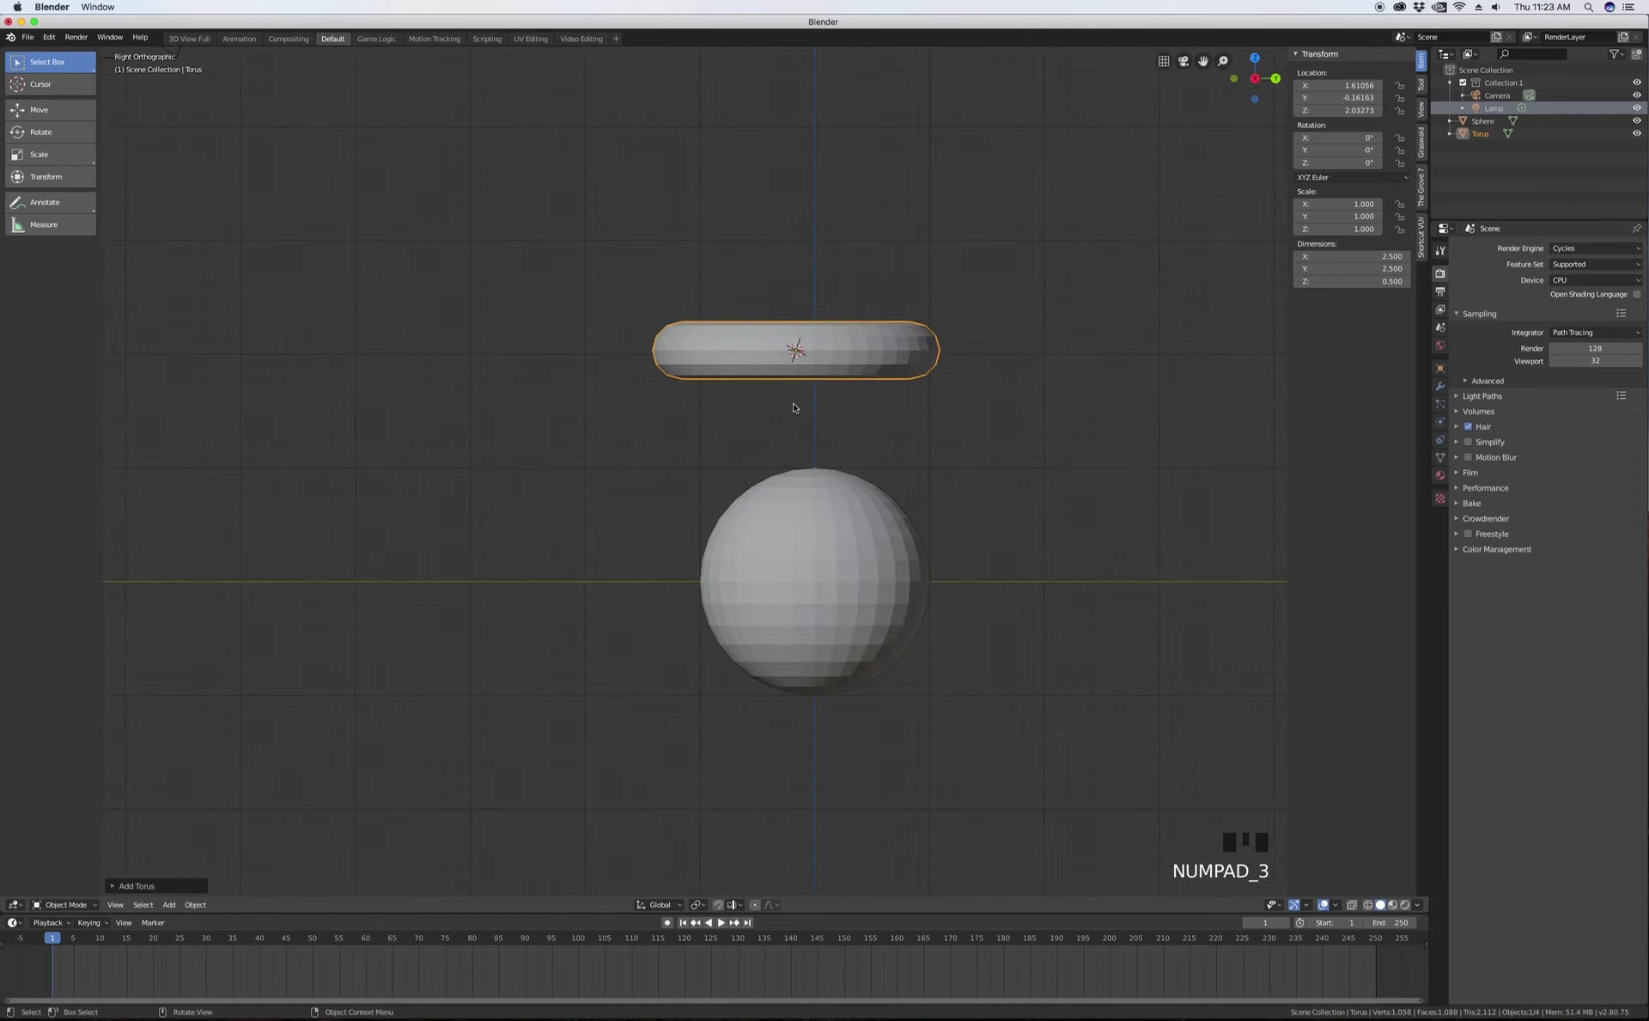
pyautogui.press('KP_1')
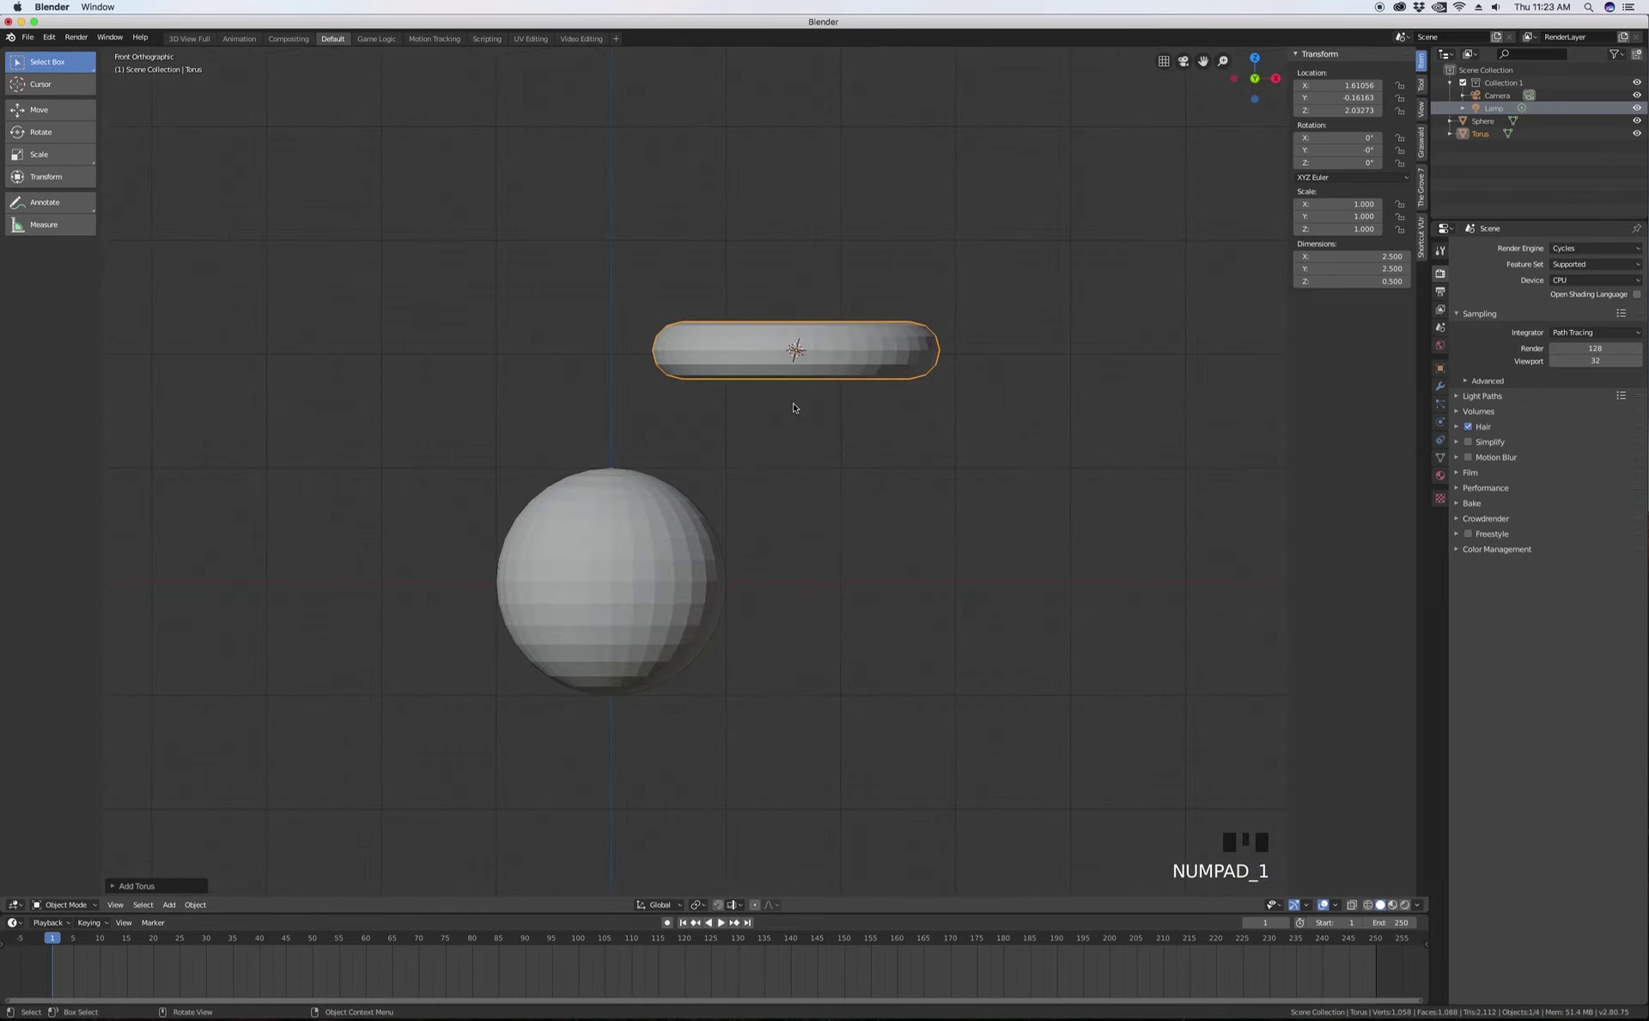
pyautogui.keyDown('shift'); pyautogui.rightClick(457, 356); pyautogui.keyUp('shift')
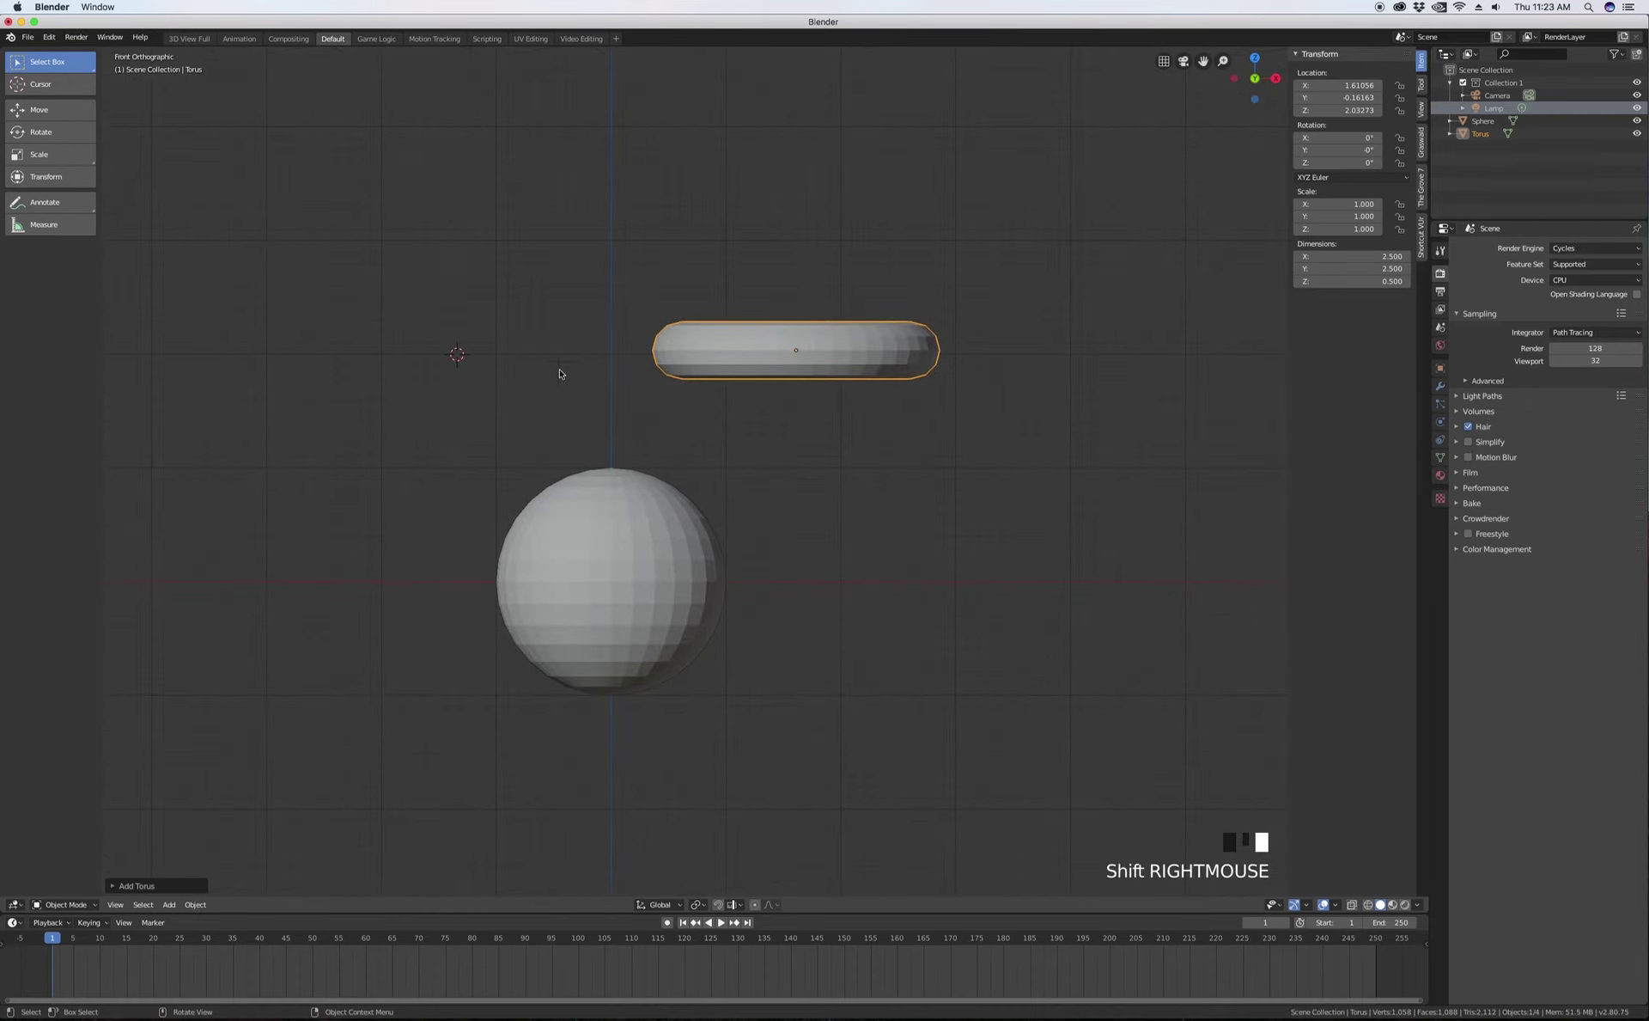
# - Try to rotate the torus freely in the front view
pyautogui.press('r')
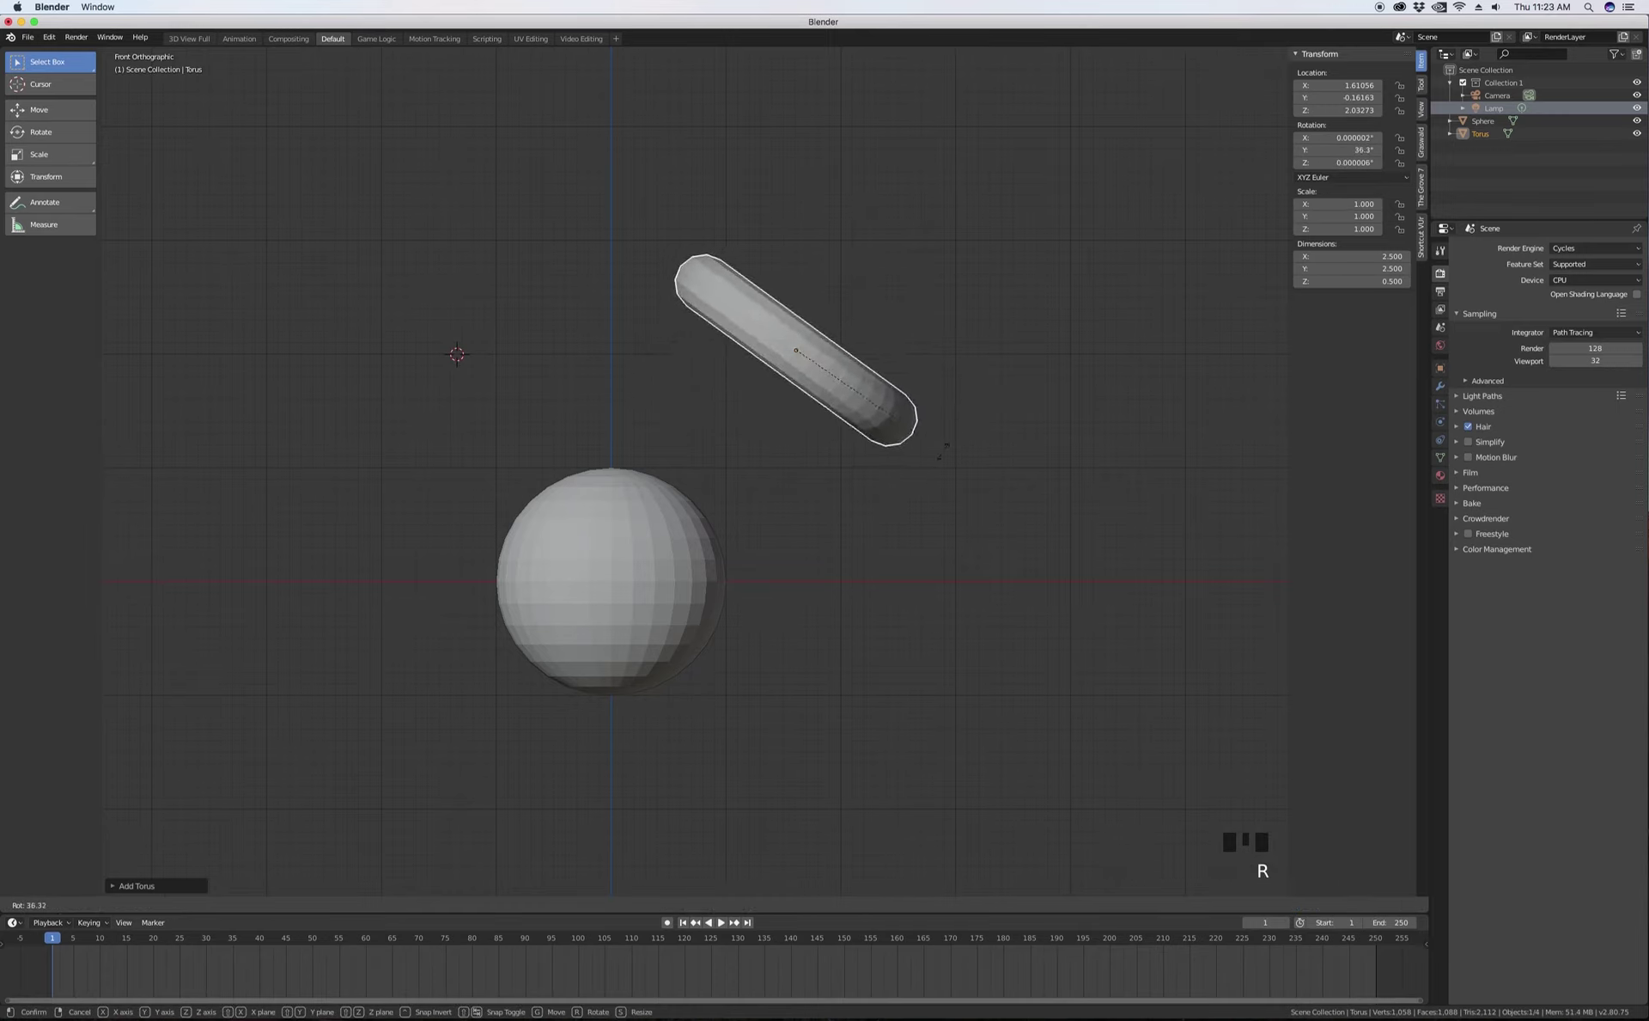
pyautogui.press('Escape')
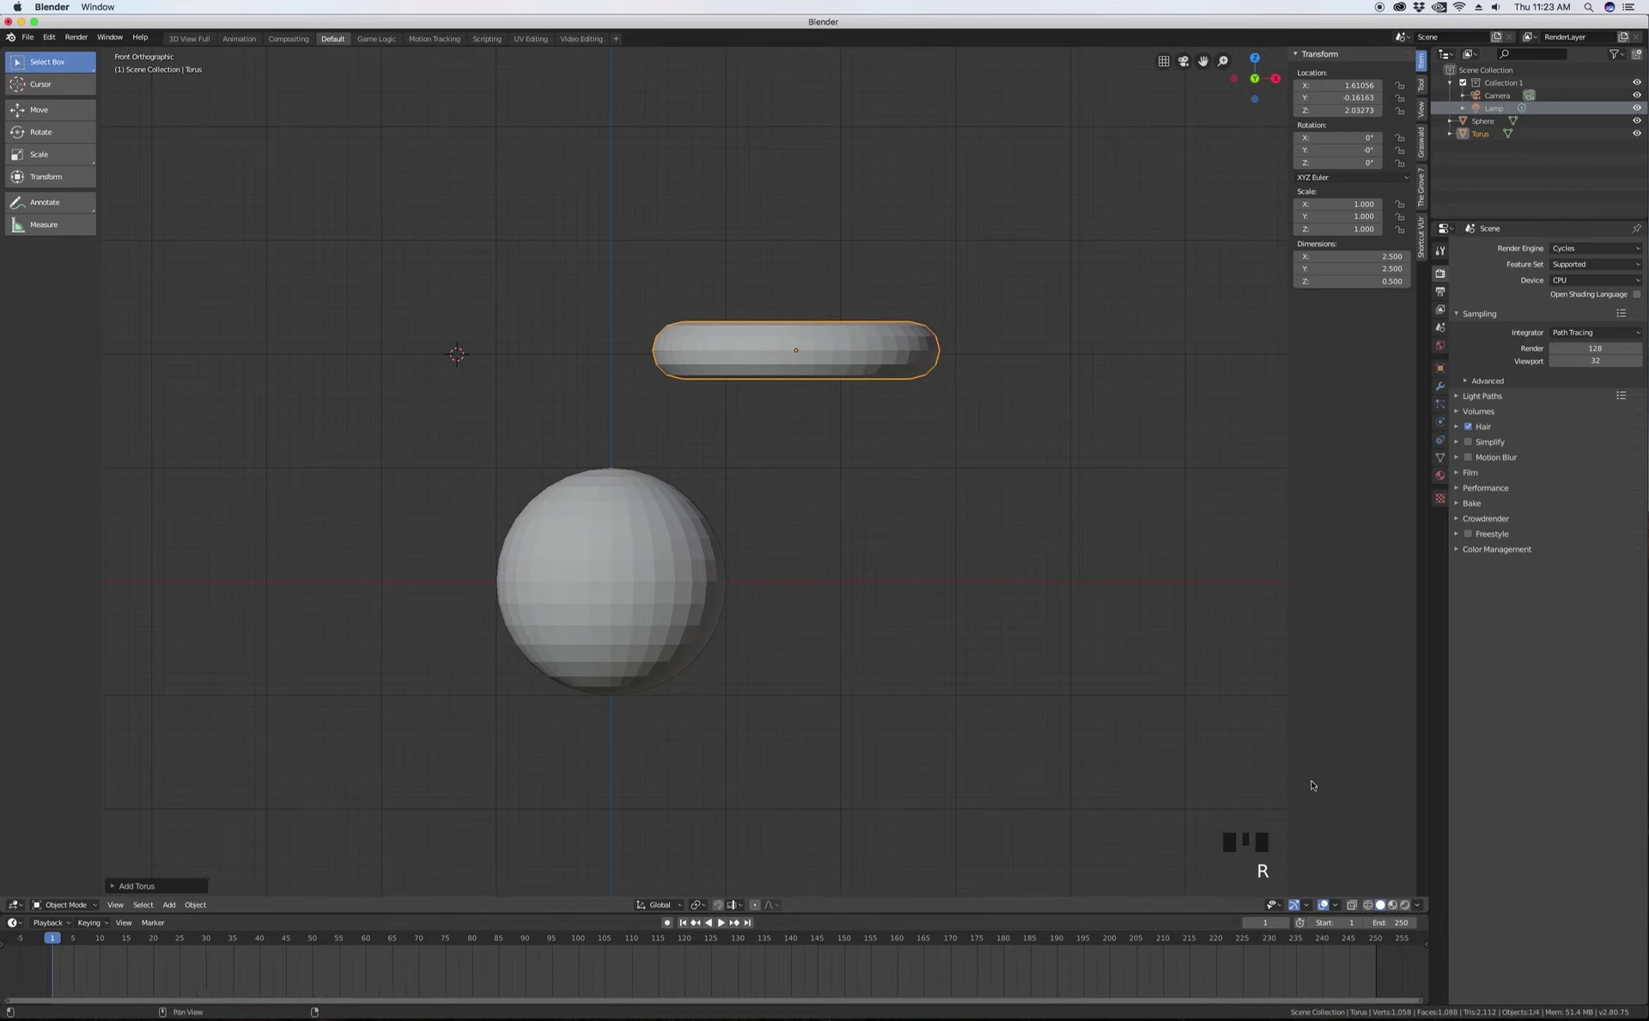
# - Hide all viewport overlays and show them again
pyautogui.click(1336, 906)
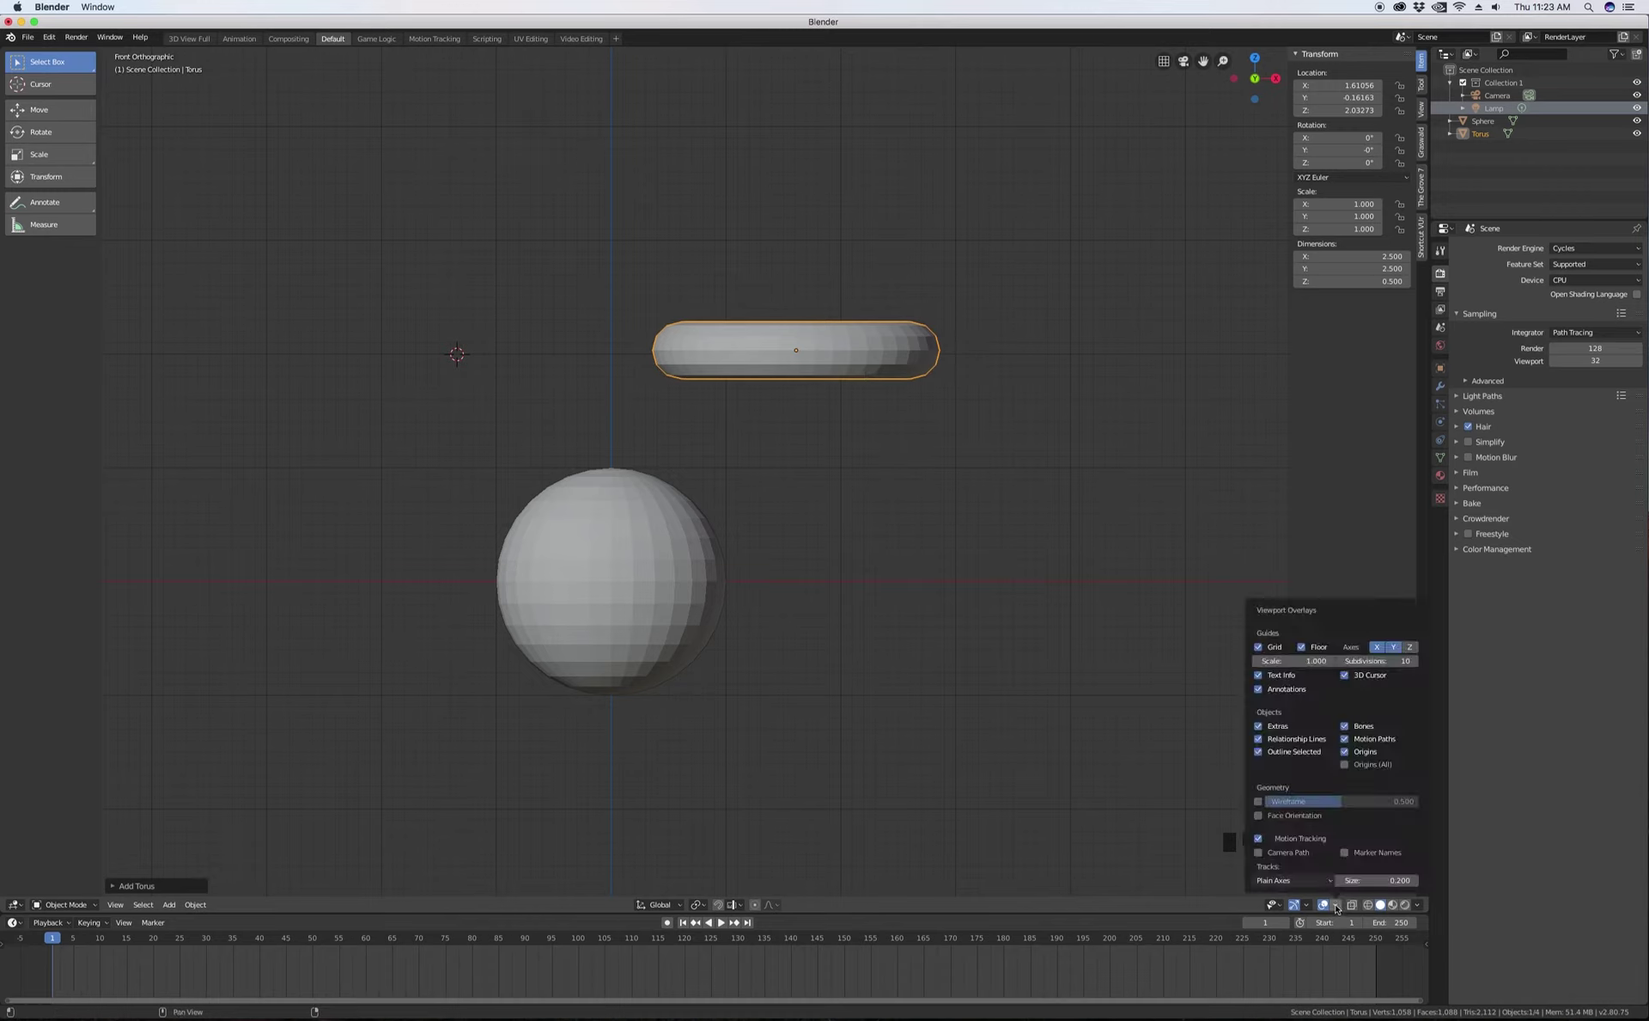
pyautogui.click(1325, 905)
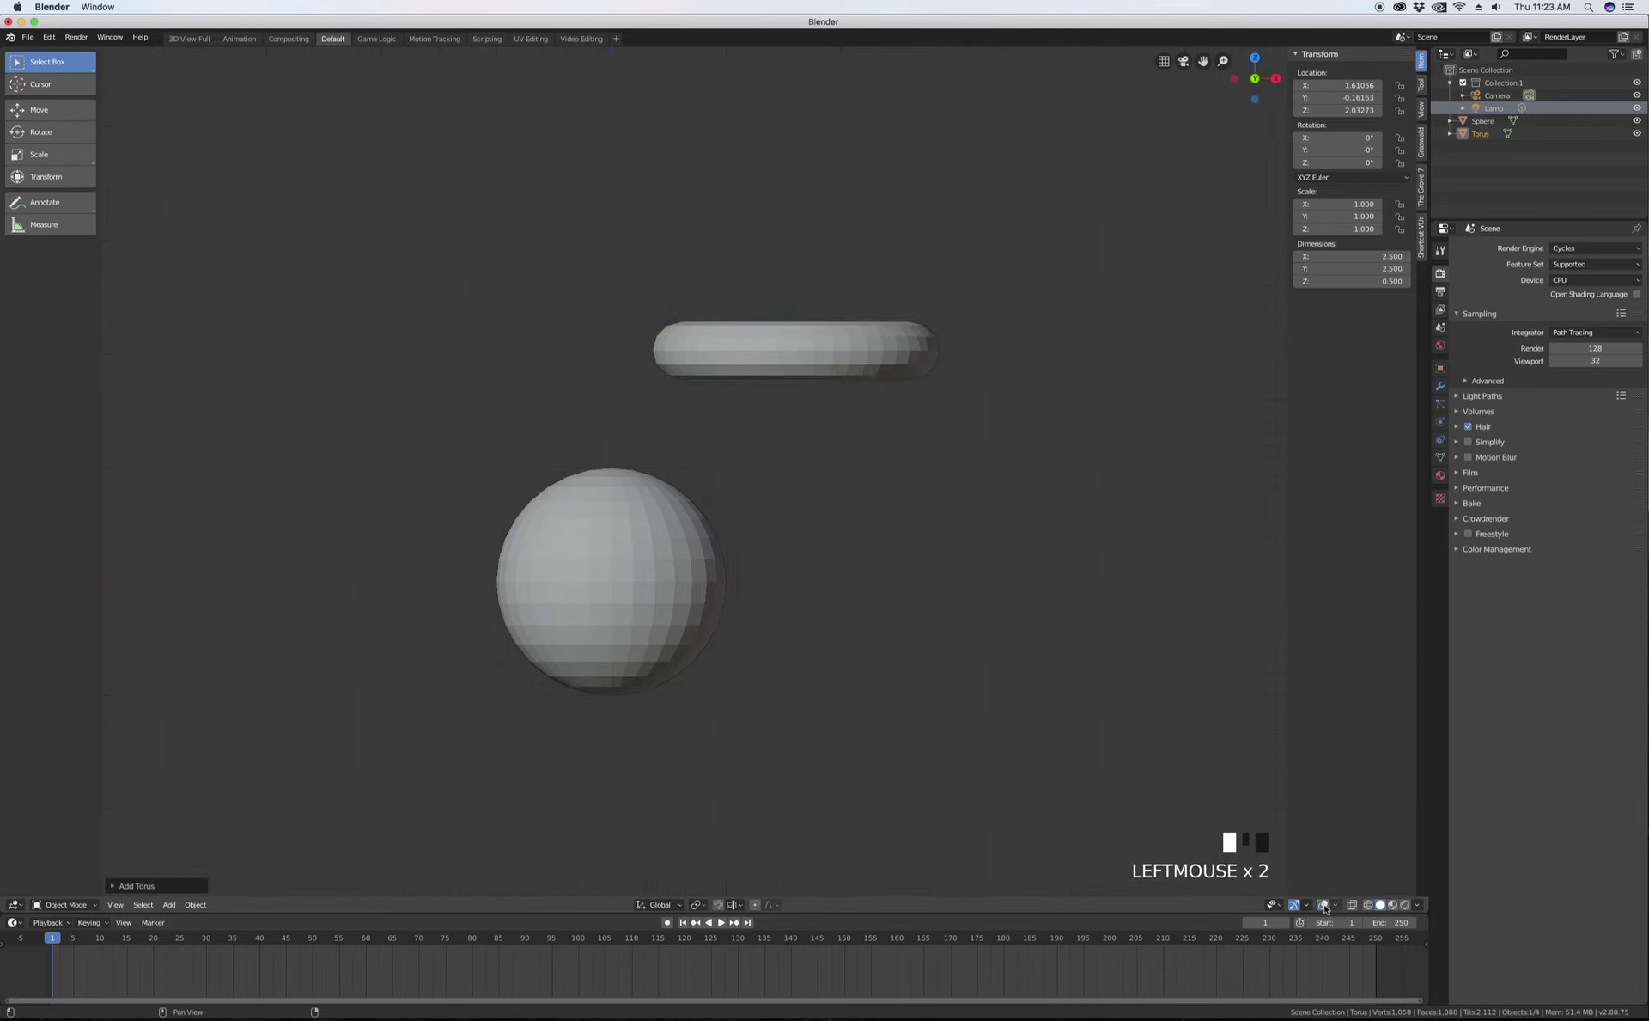
pyautogui.click(1325, 906)
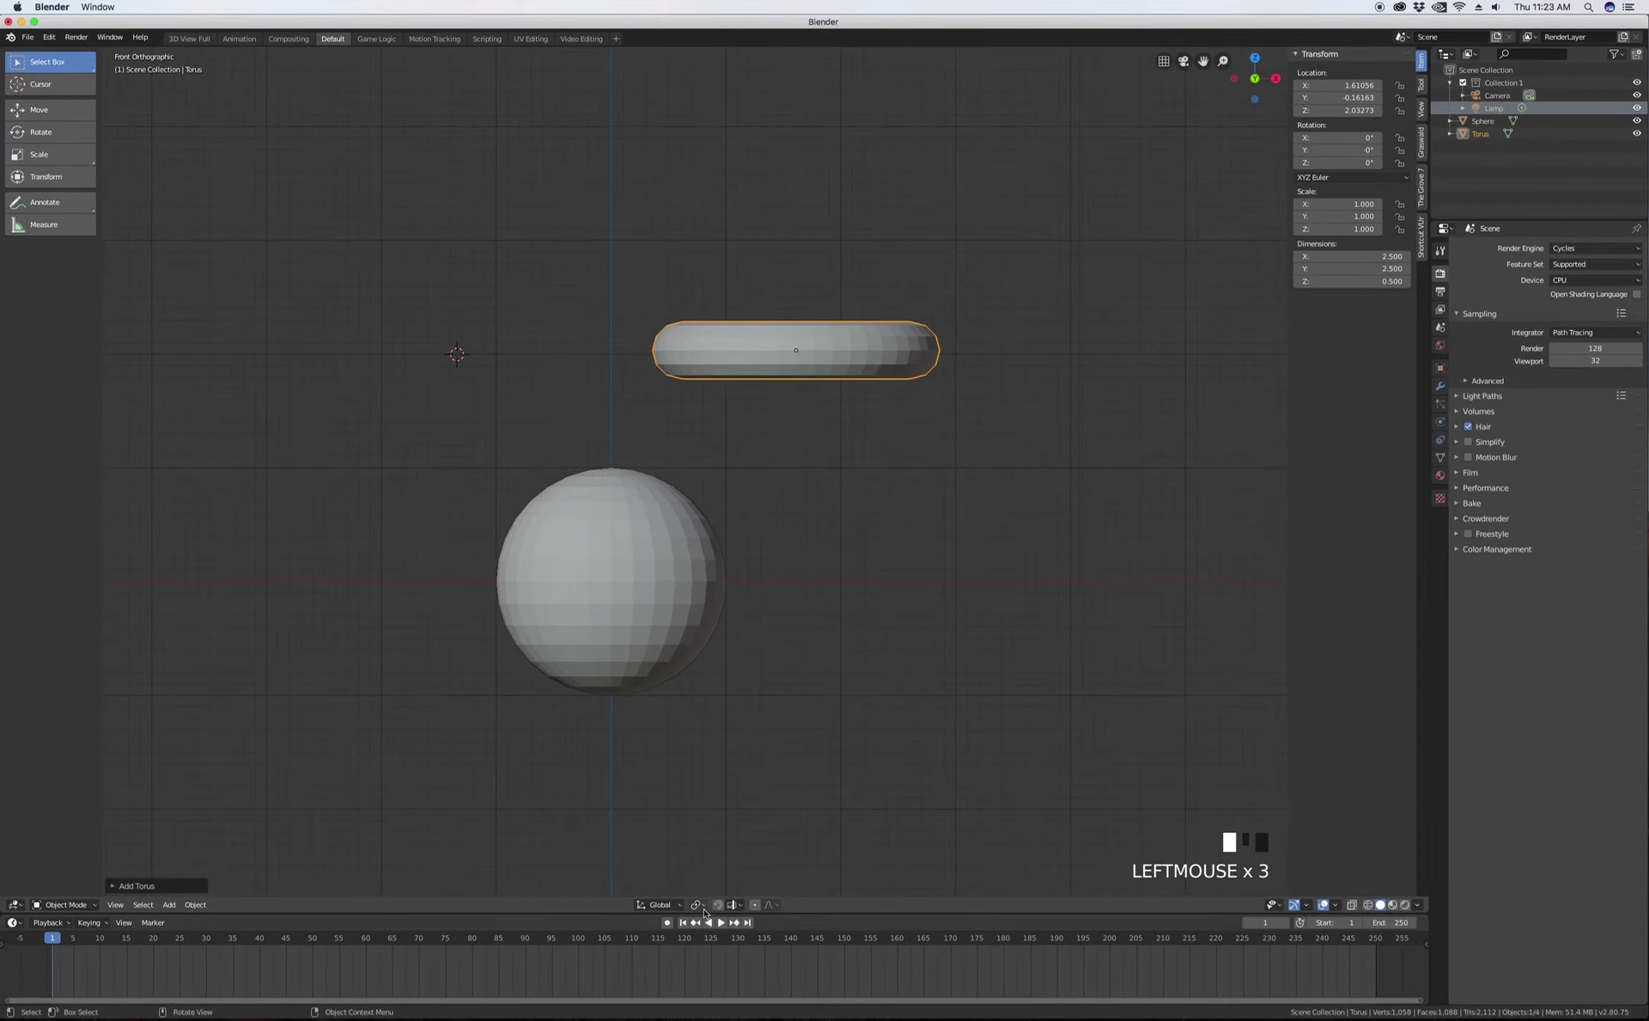
# - Set the pivot point to 3D Cursor and try rotating the torus about it in the front view
pyautogui.click(703, 906)
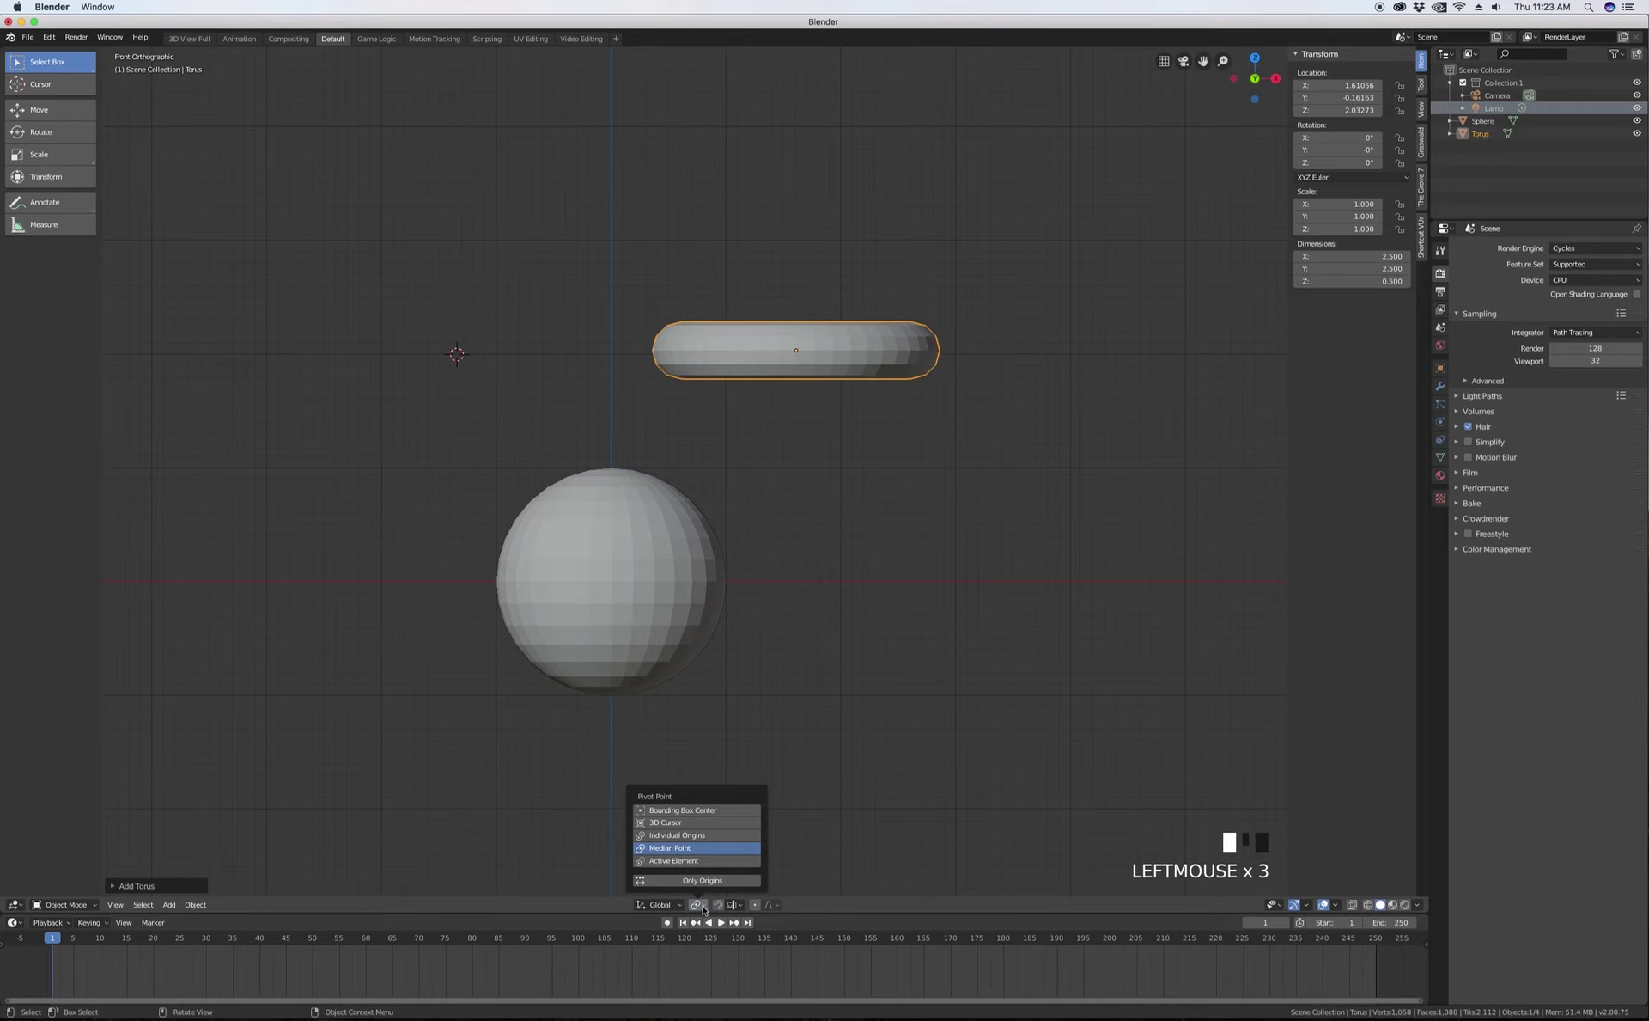
pyautogui.click(677, 823)
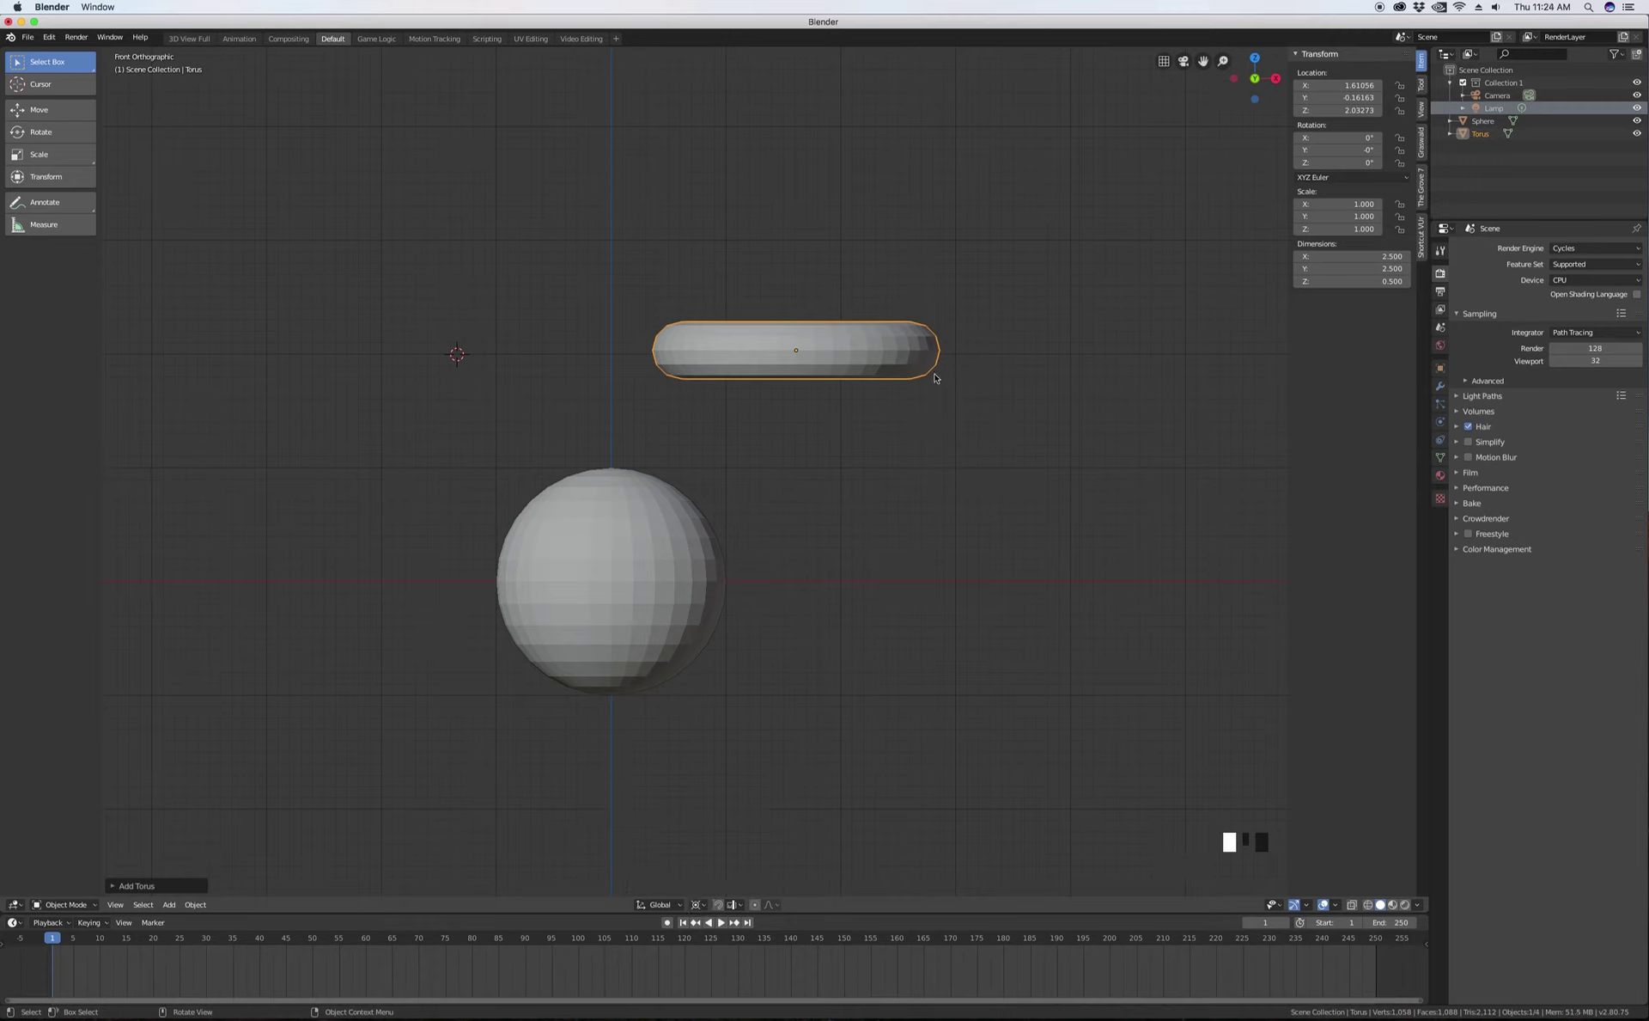
pyautogui.press('r')
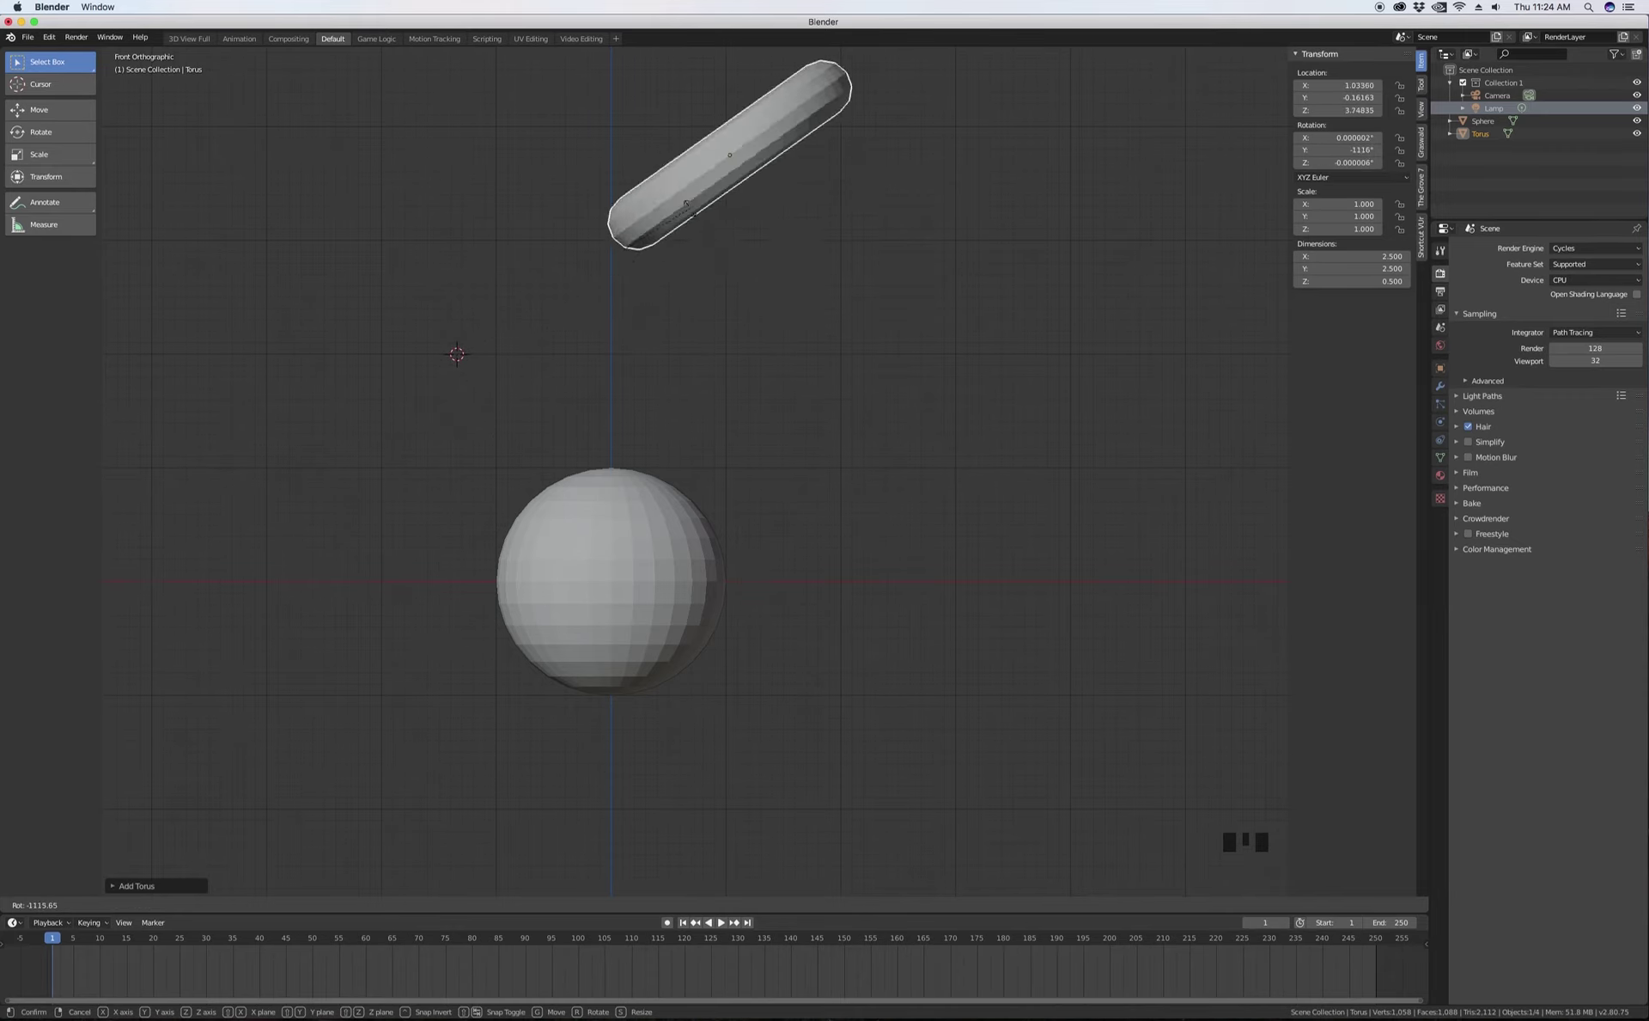
pyautogui.rightClick(873, 376)
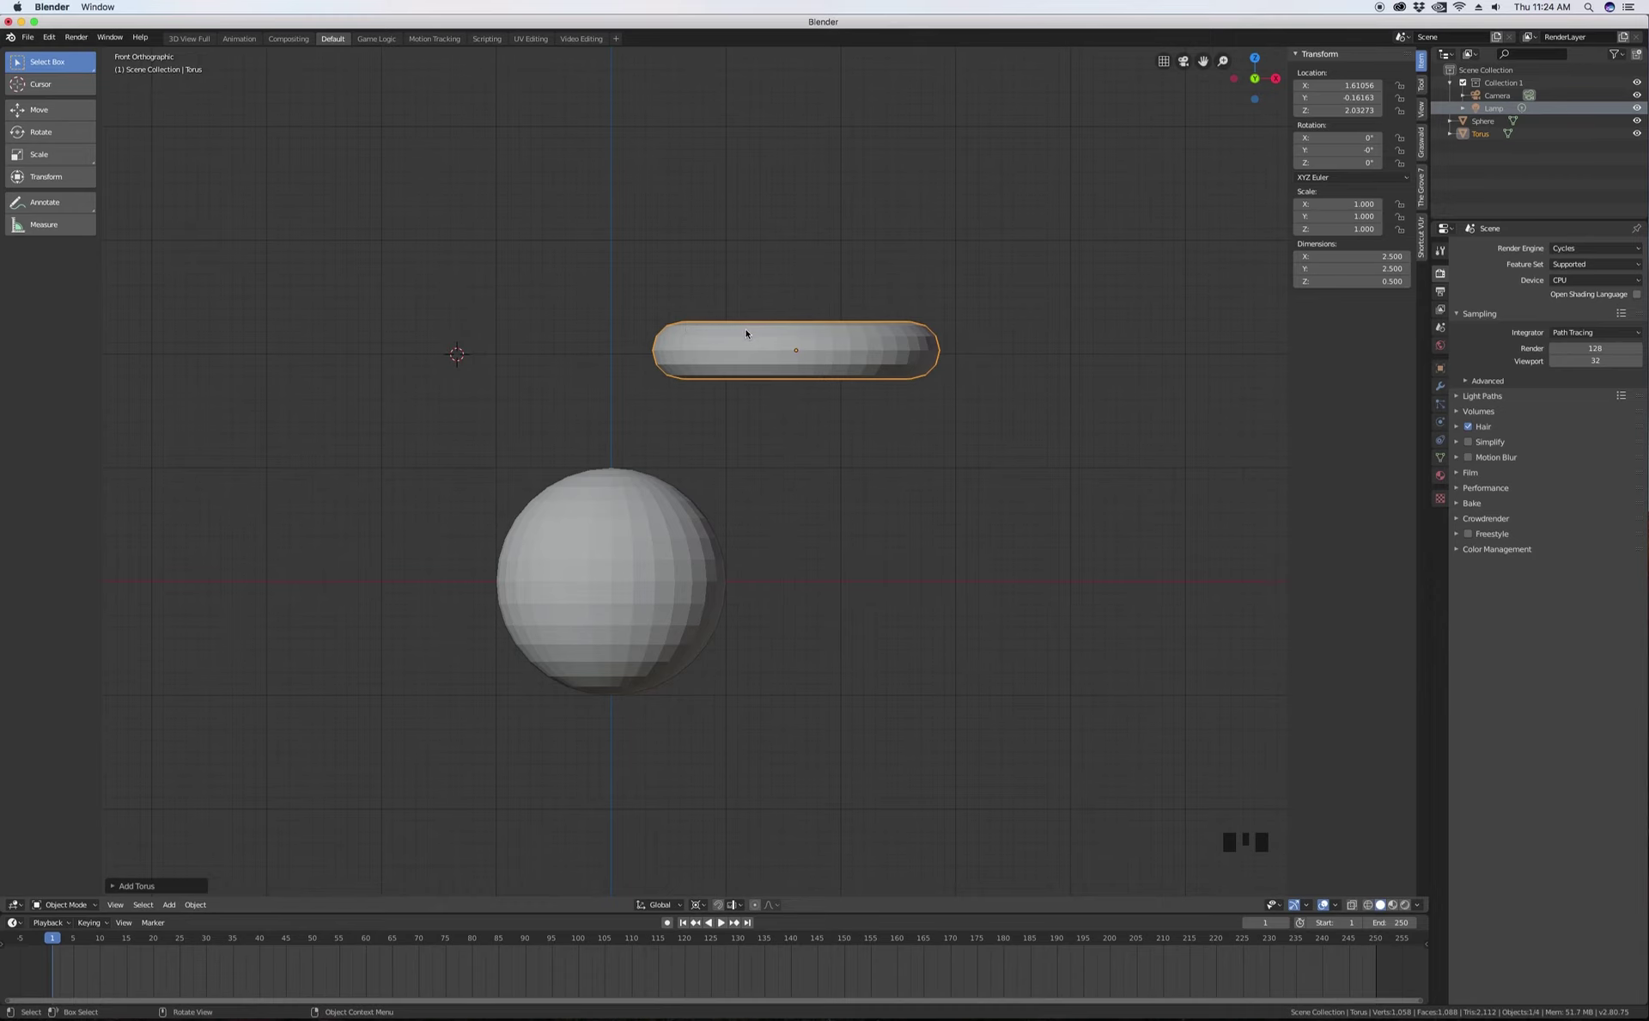
# - Set the torus's origin to the 3D cursor
pyautogui.moveTo(746, 334); pyautogui.dragTo(762, 349, button='middle')
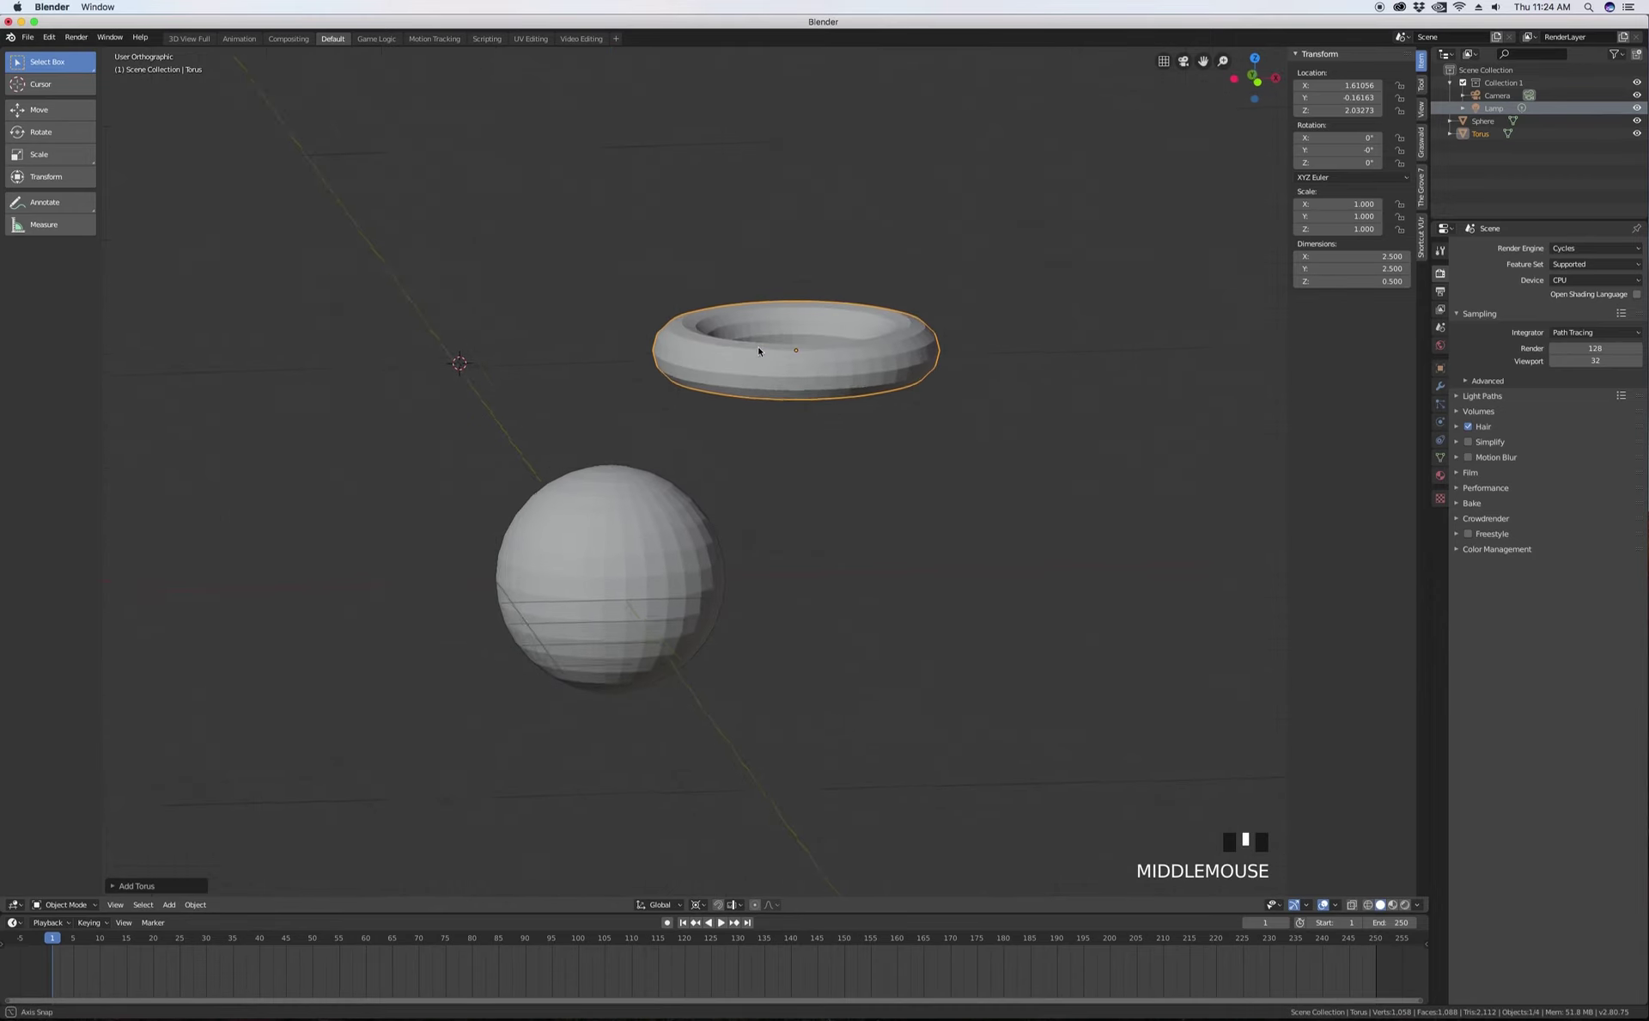
pyautogui.click(197, 907)
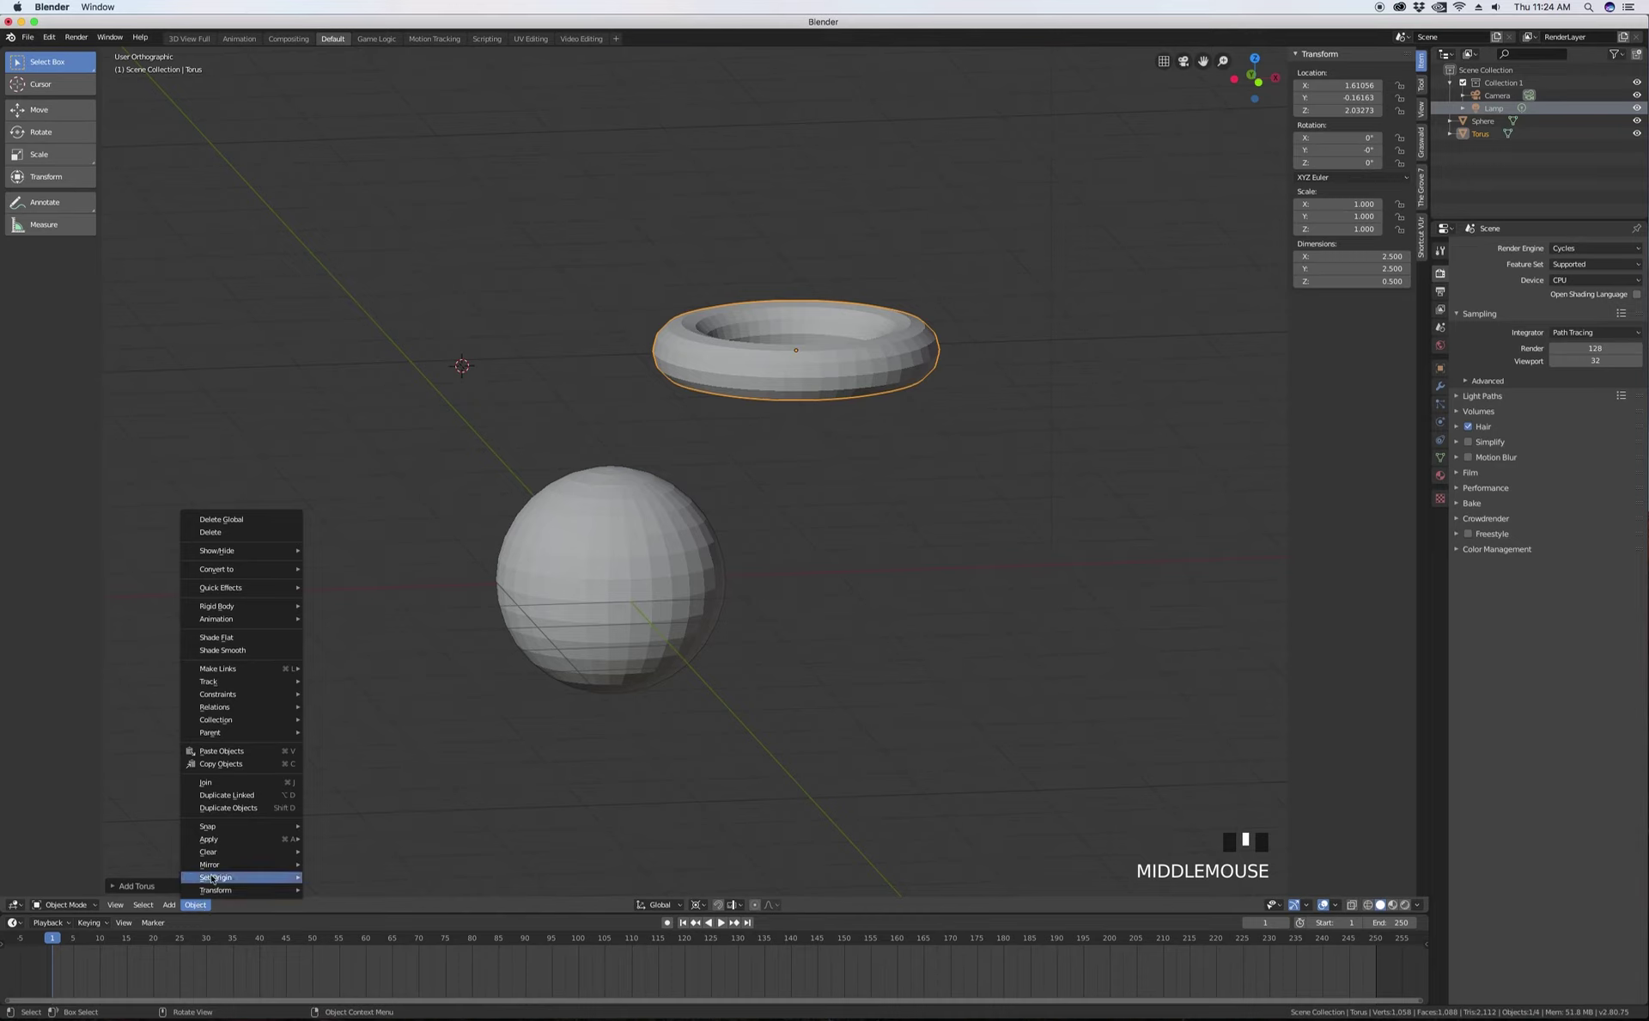
pyautogui.moveTo(217, 877)
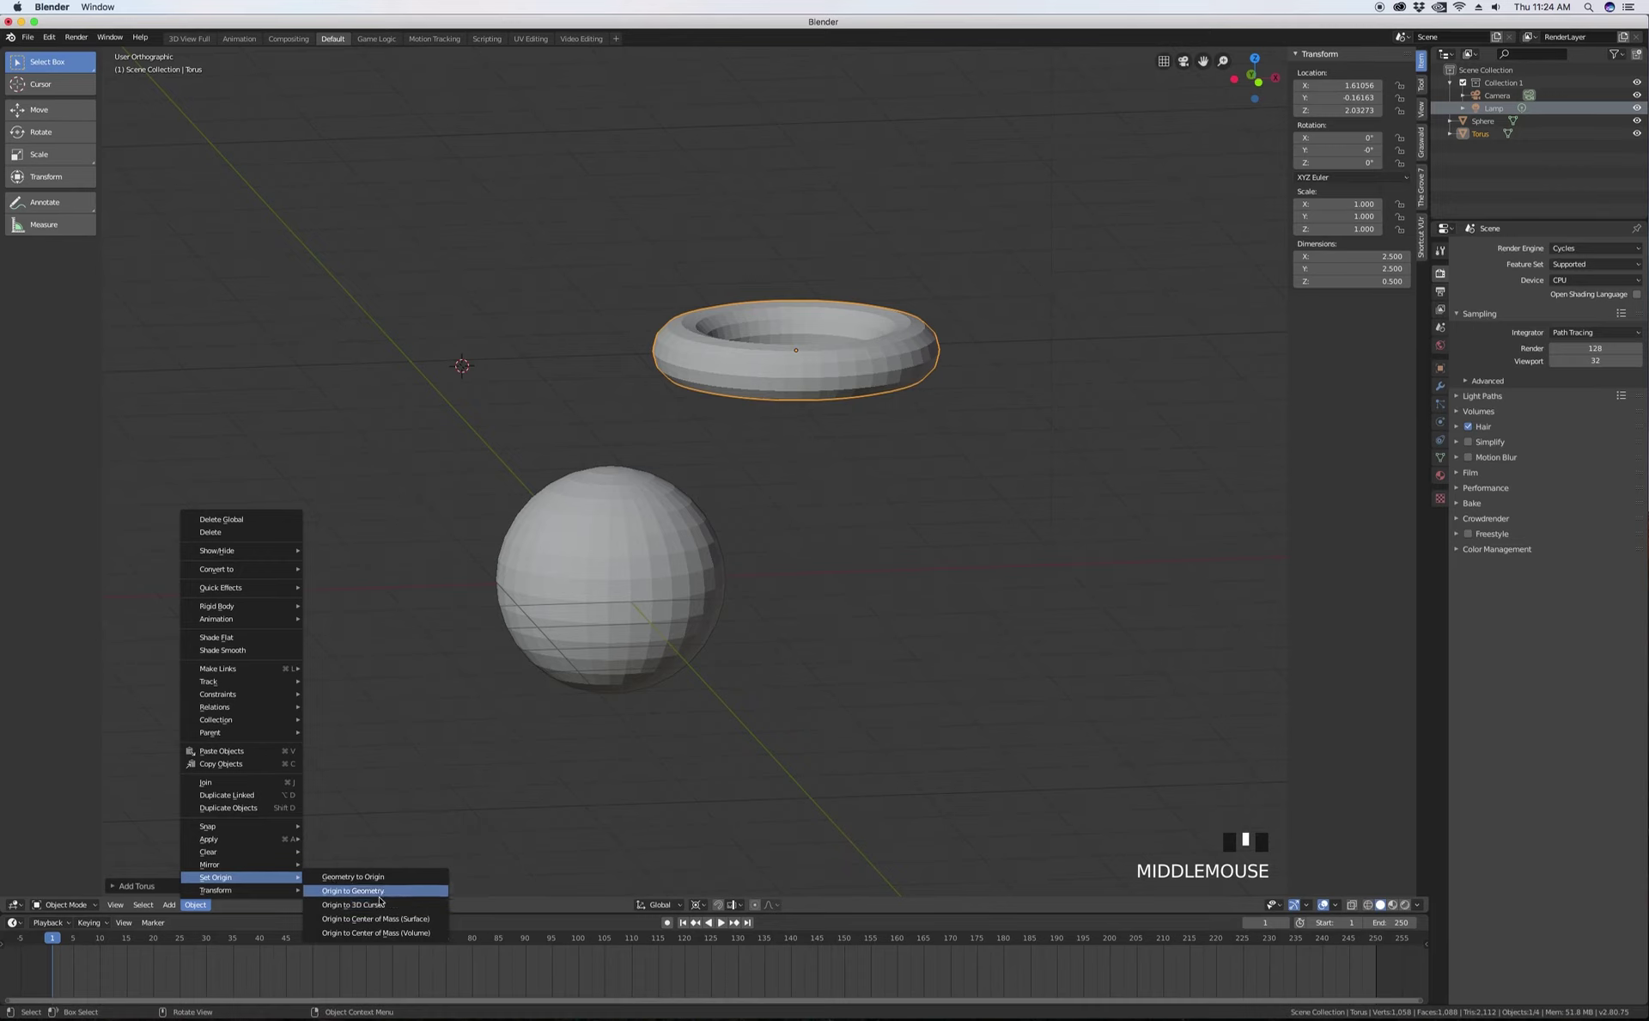
pyautogui.click(378, 905)
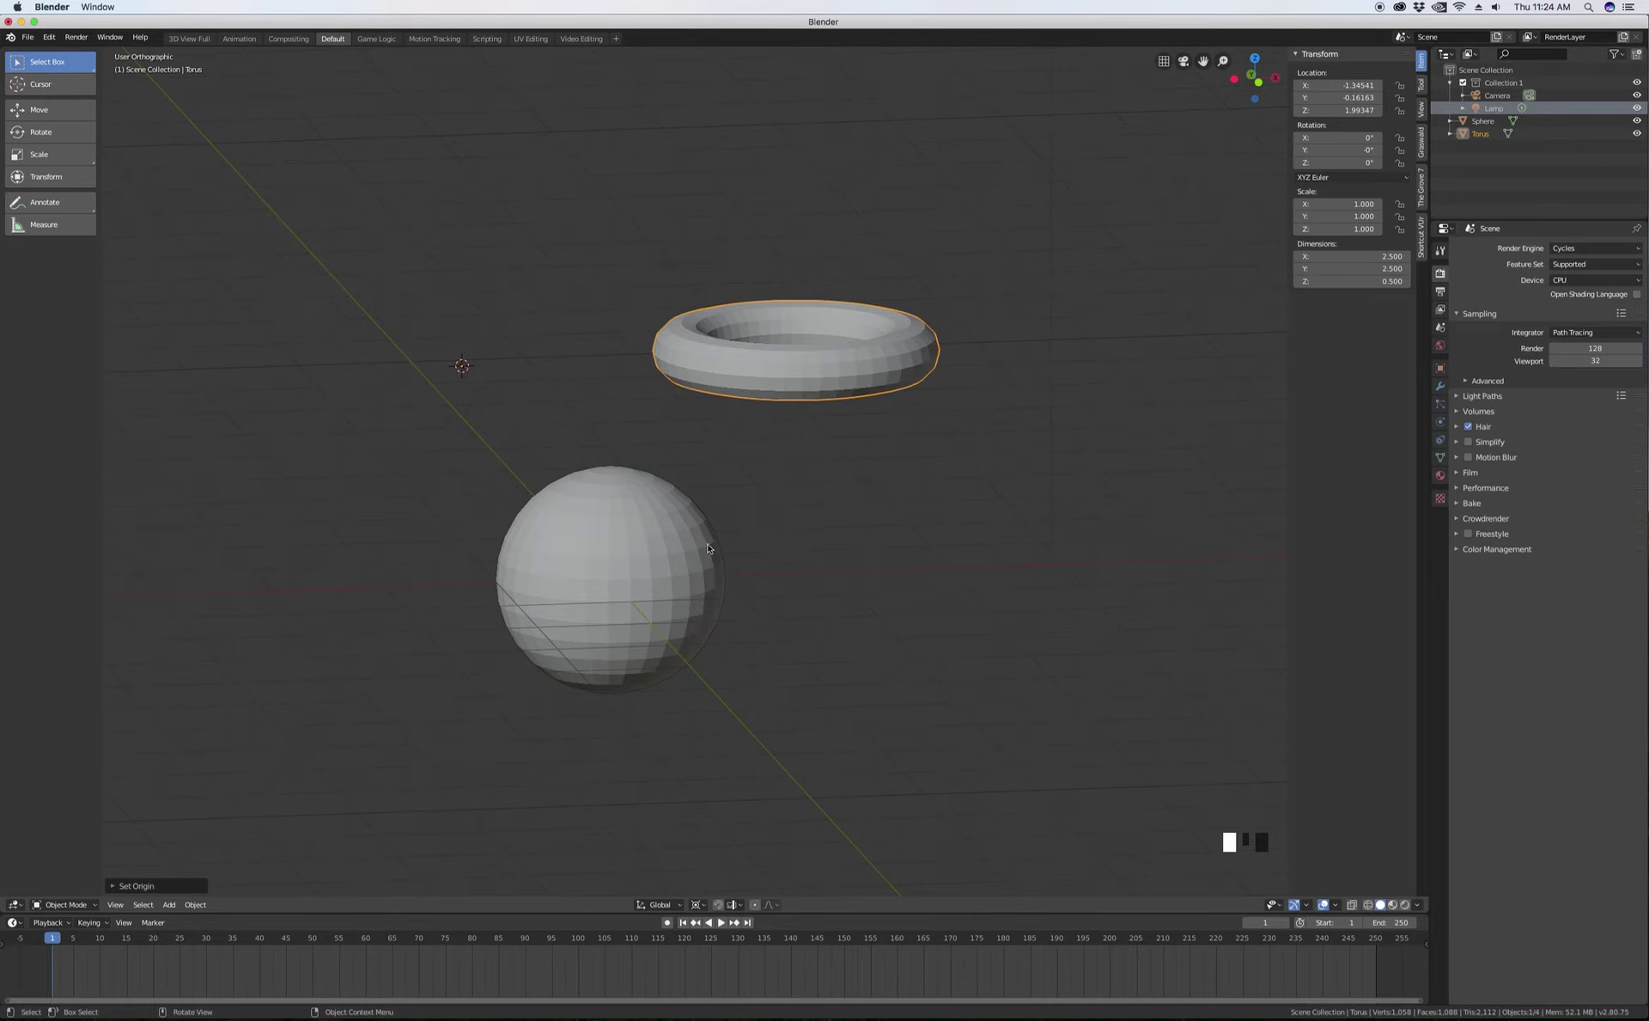
# - Set the pivot point to Median Point and try rotating the torus about its relocated origin in the front view
pyautogui.click(701, 905)
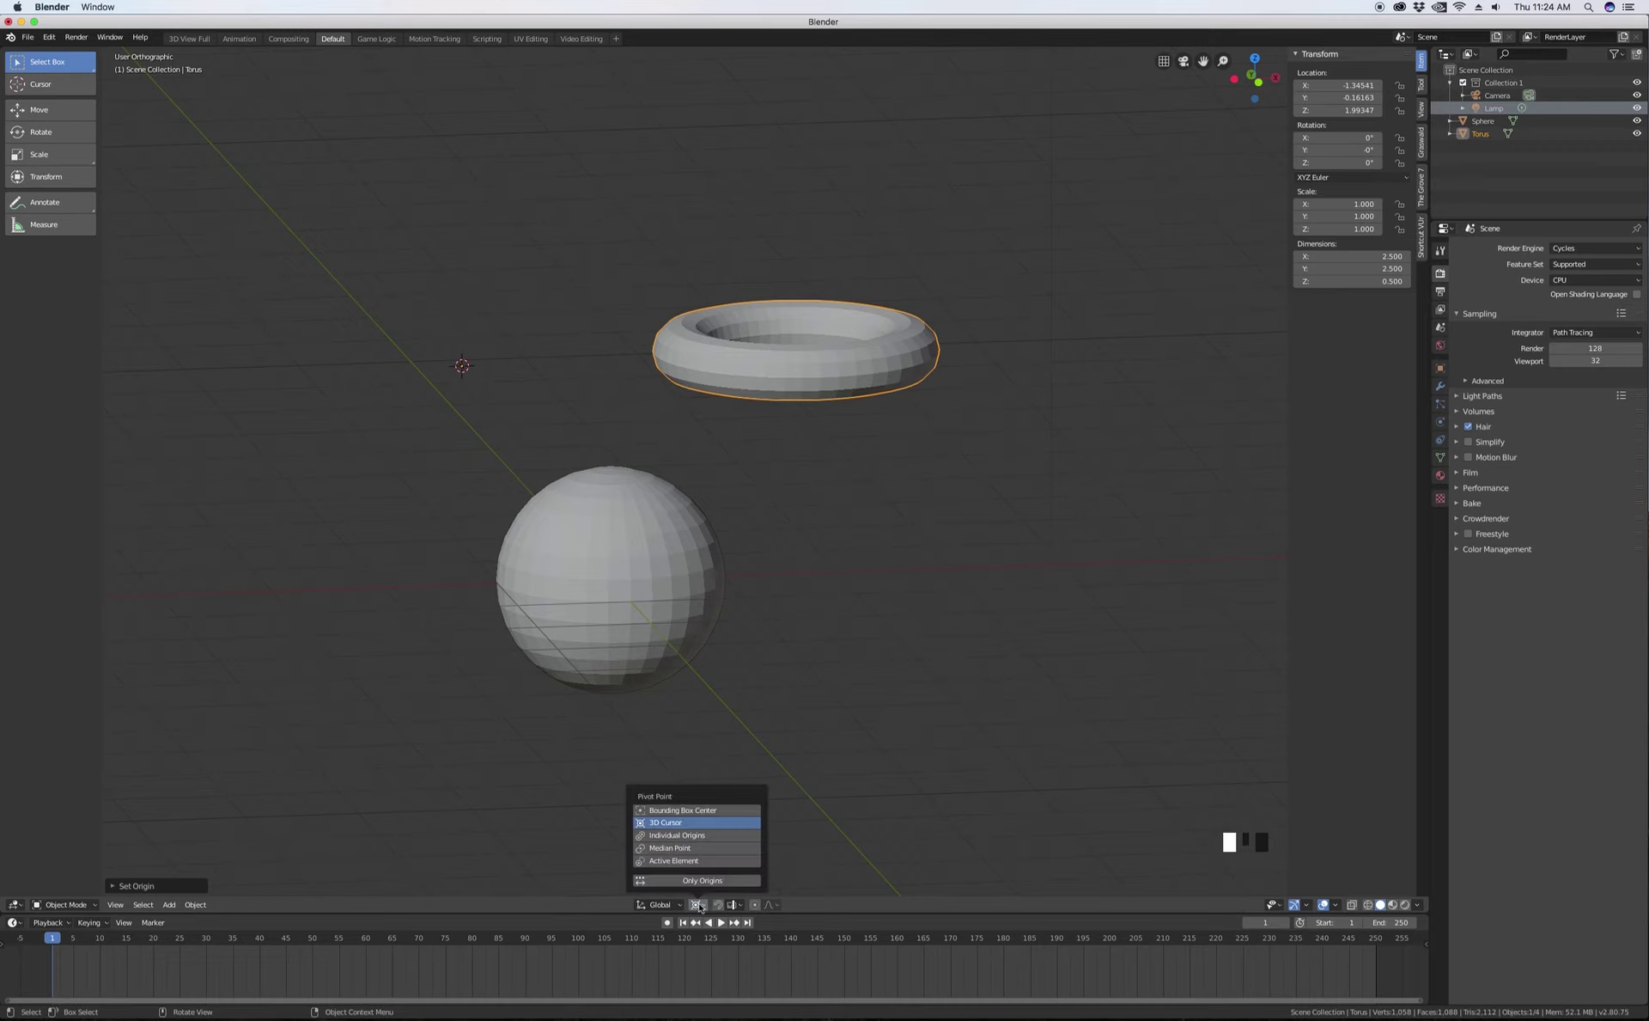
pyautogui.click(681, 848)
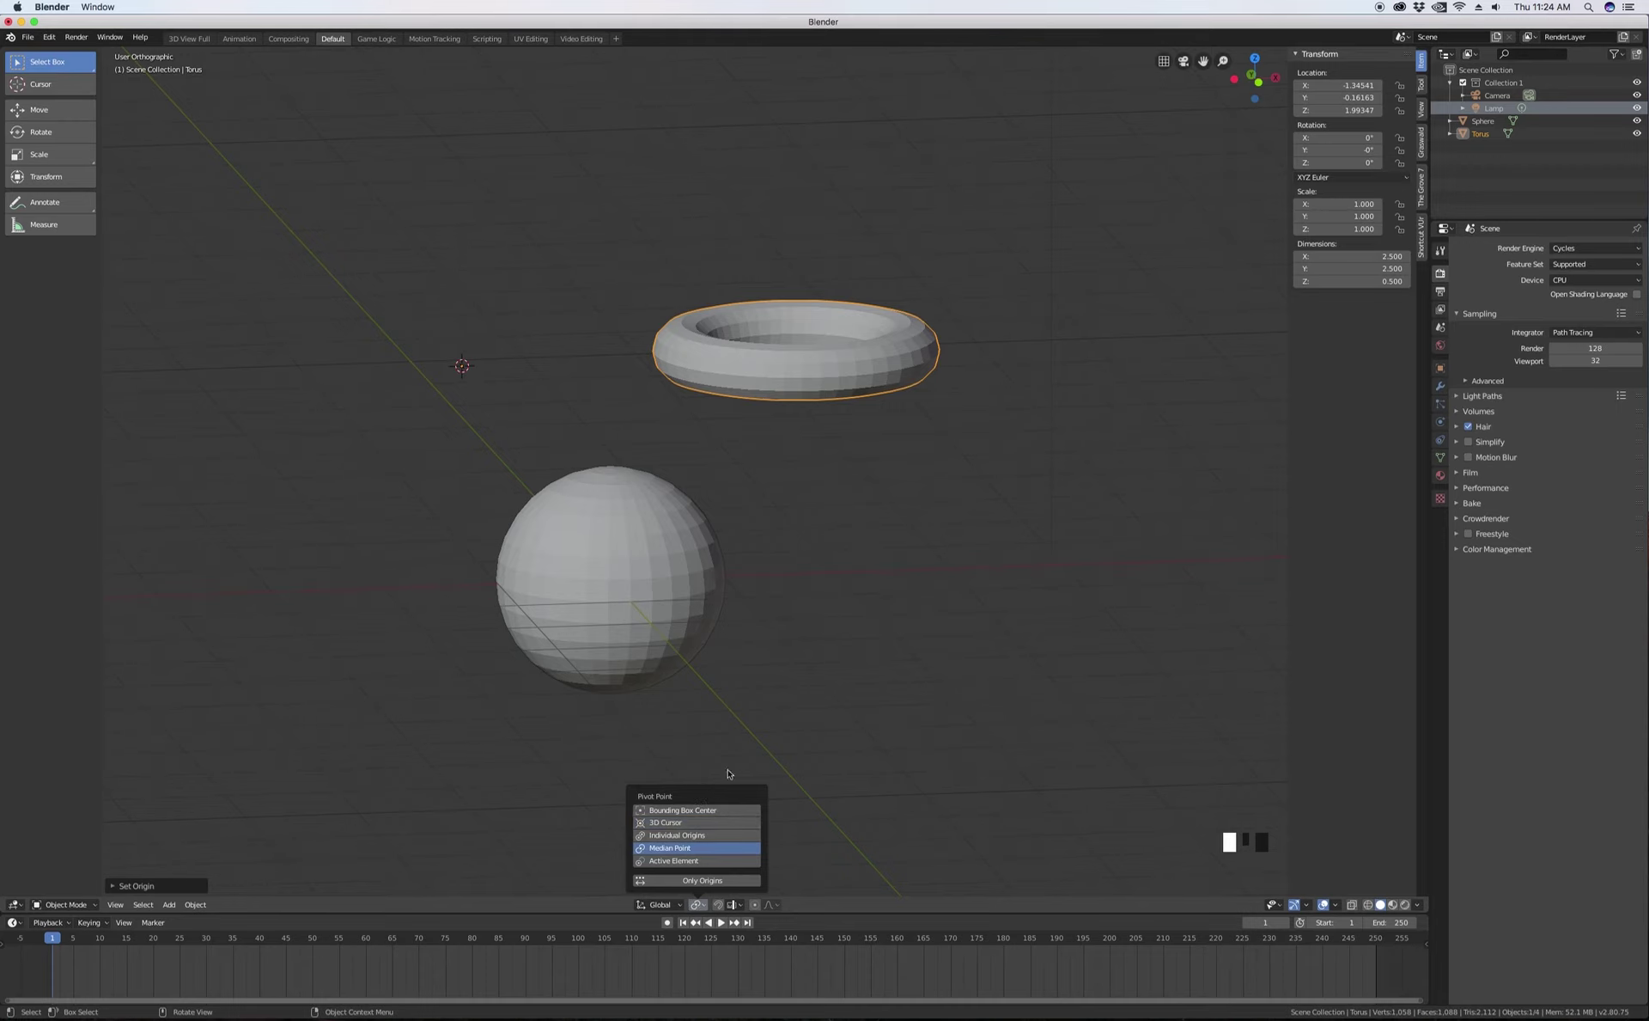
pyautogui.click(773, 608)
pyautogui.press('KP_3')
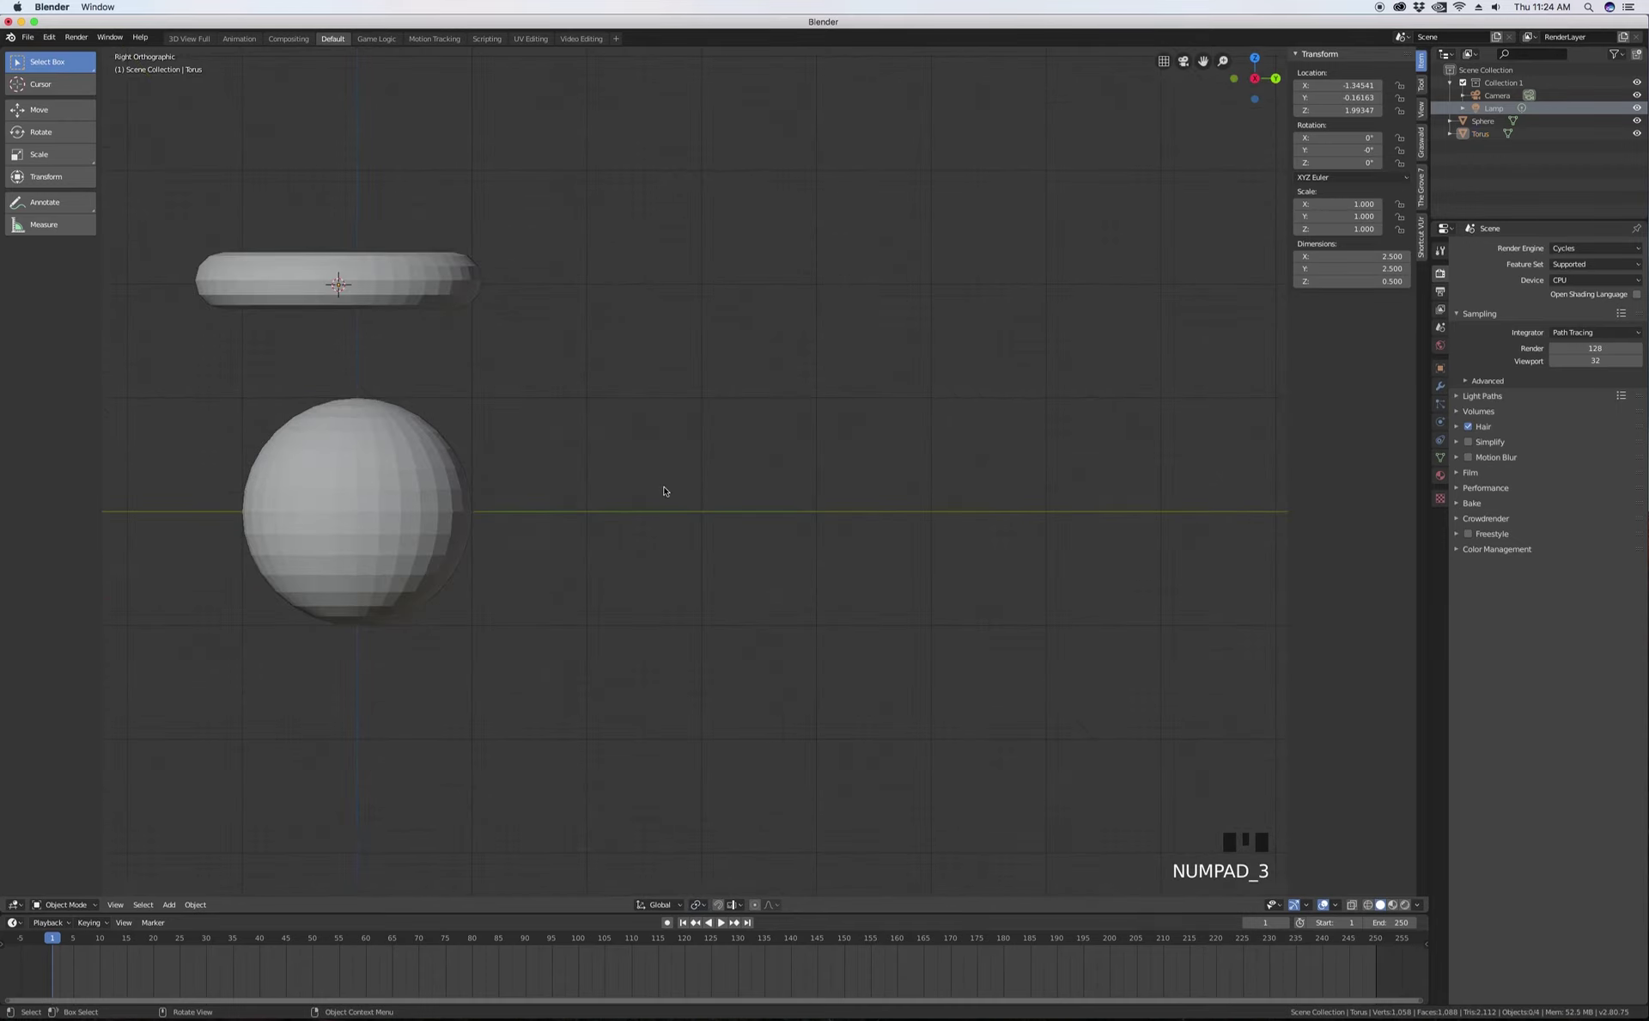
pyautogui.press('KP_1')
pyautogui.click(772, 283)
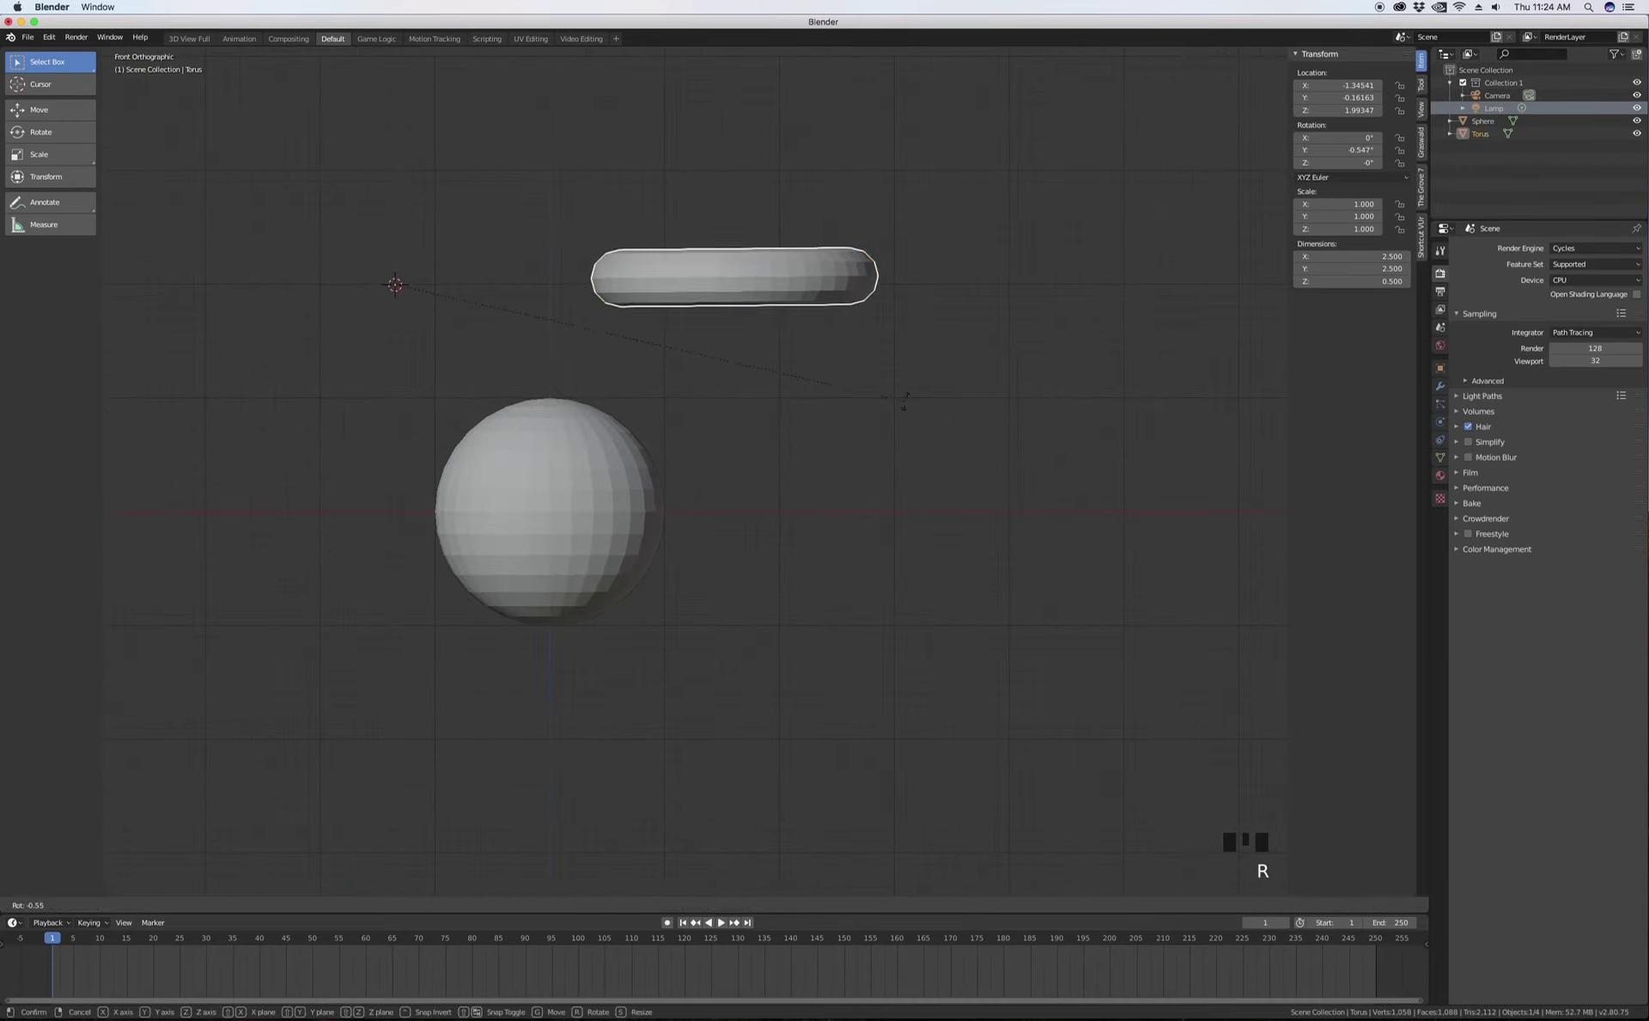
pyautogui.press('r')
pyautogui.rightClick(854, 235)
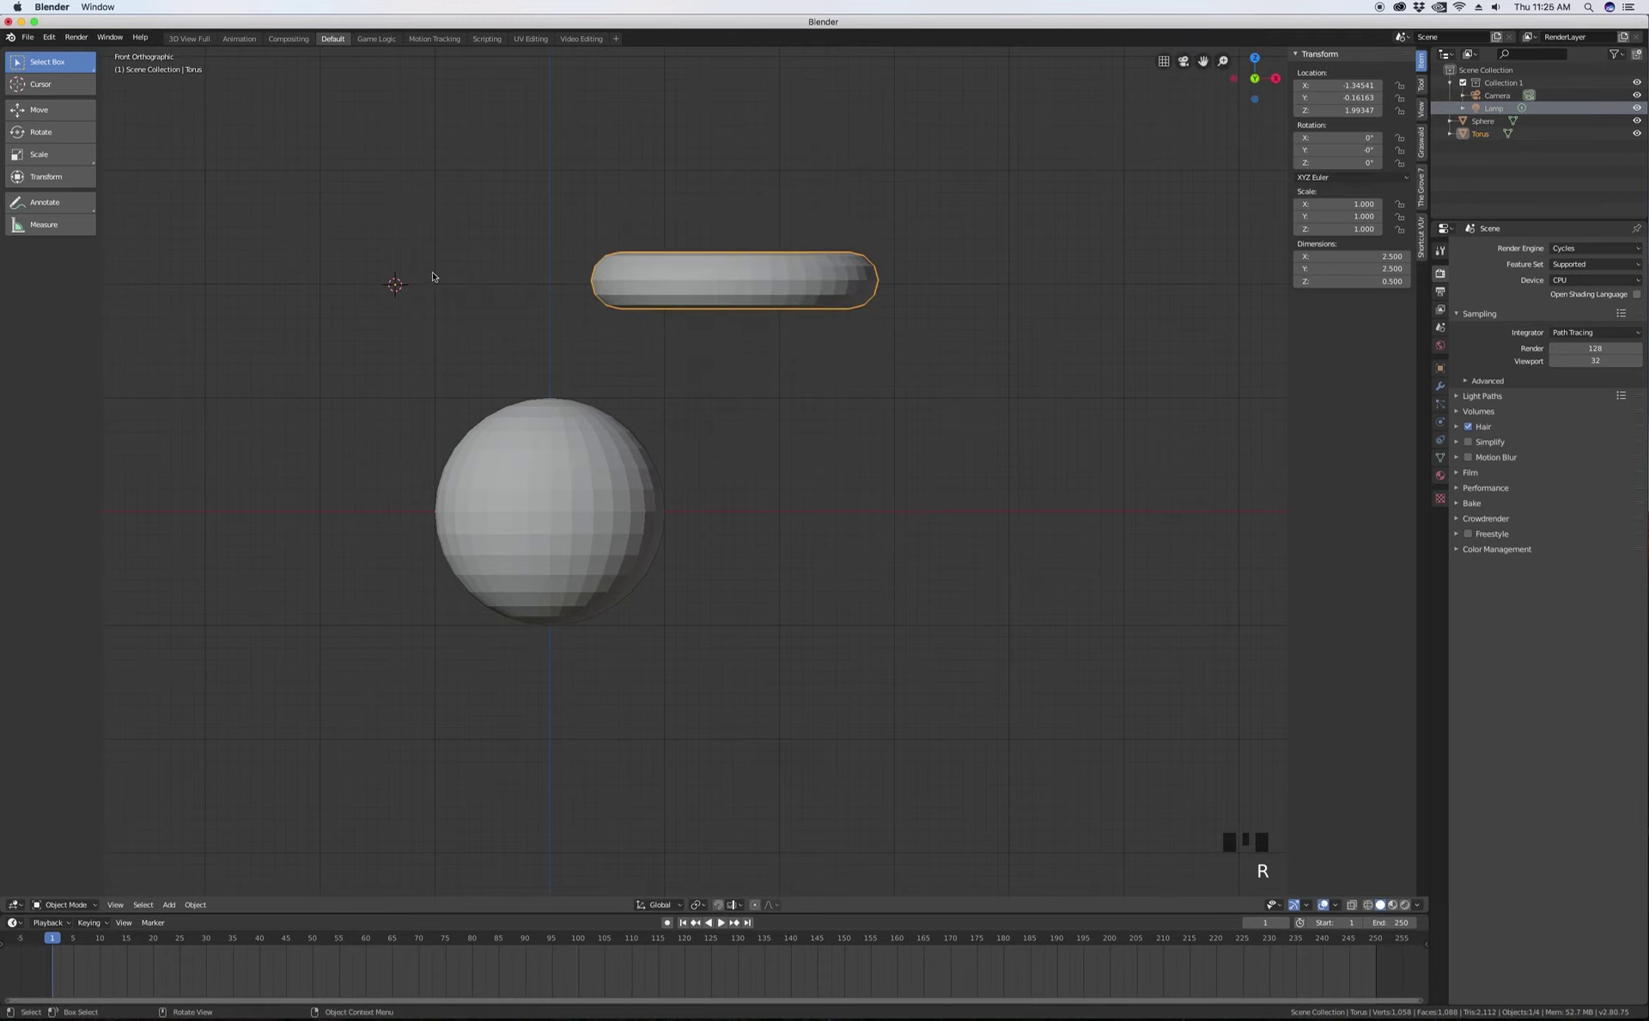
# - Try rotating the torus with the Individual Origins pivot, and repeat the trial with the Median Point pivot
pyautogui.click(703, 904)
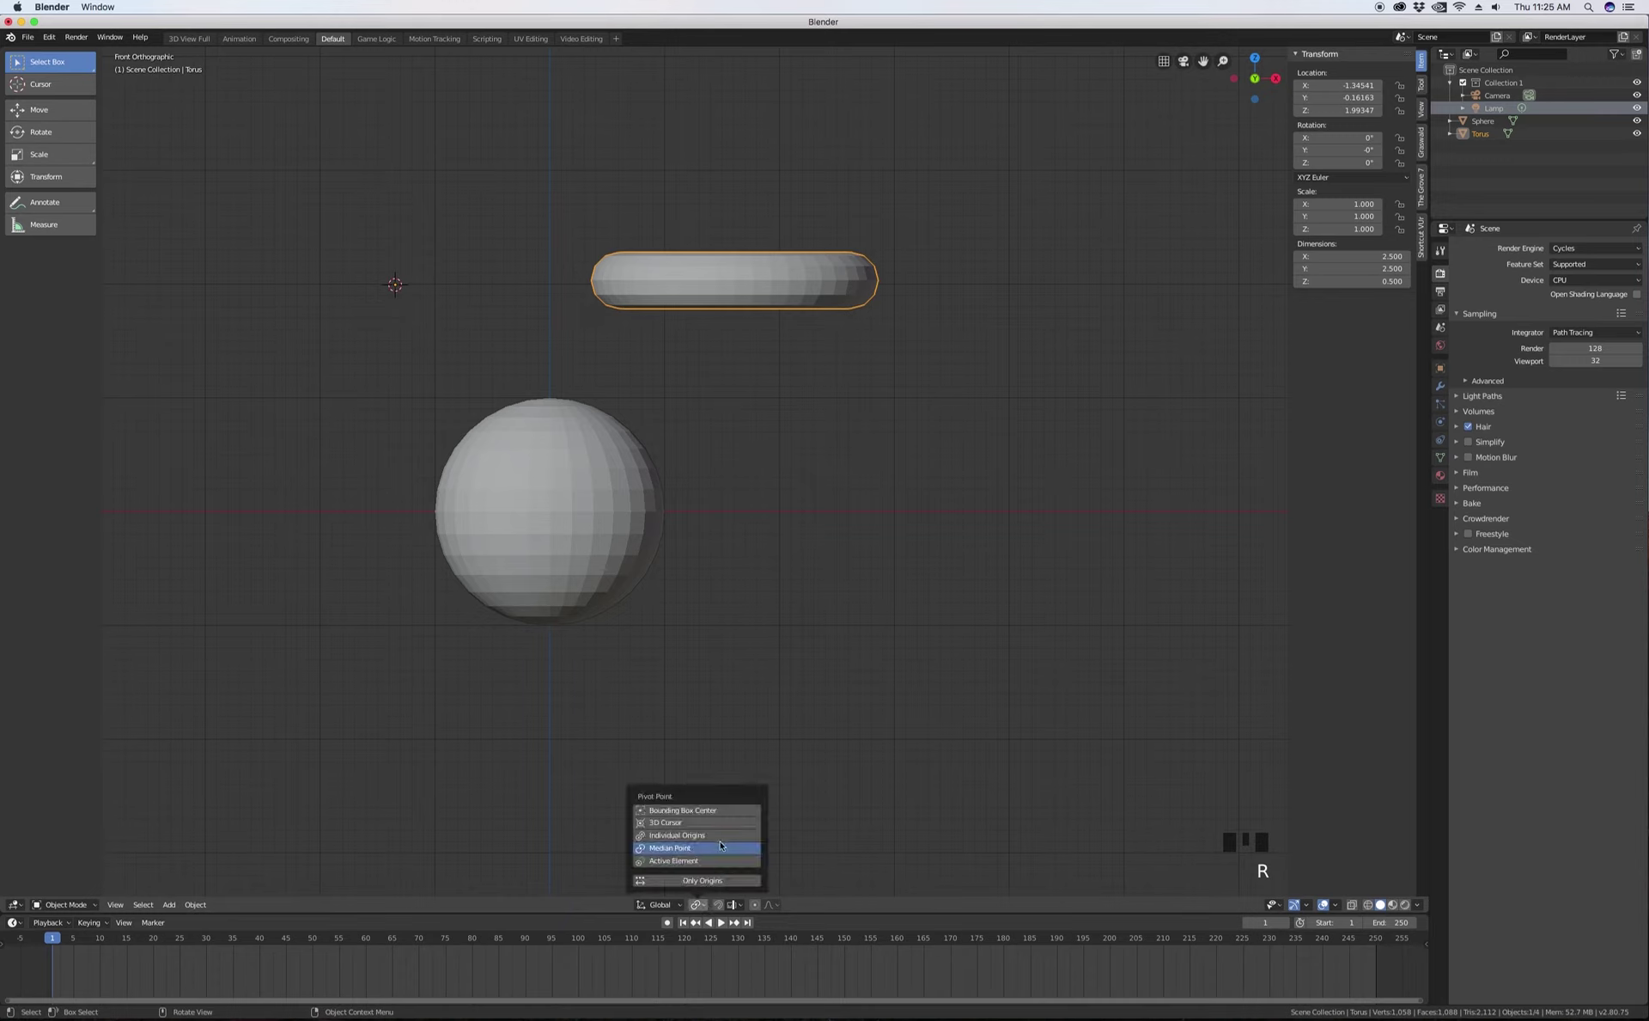
pyautogui.press('r')
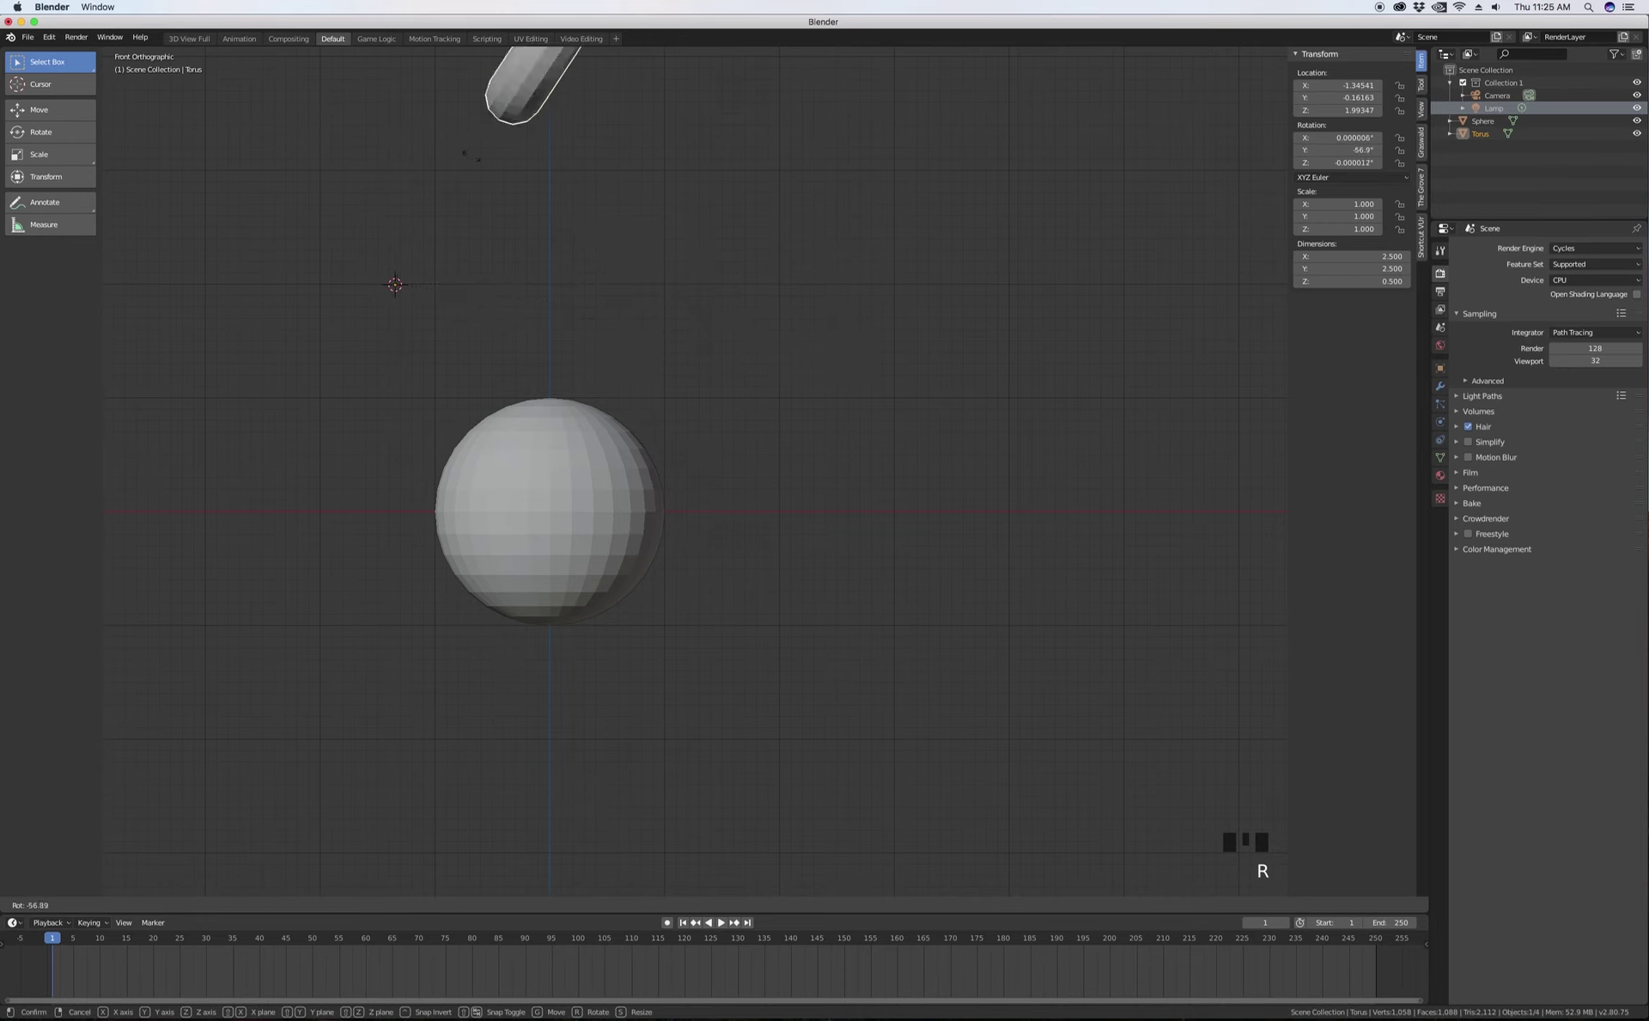
pyautogui.press('Escape')
pyautogui.click(698, 904)
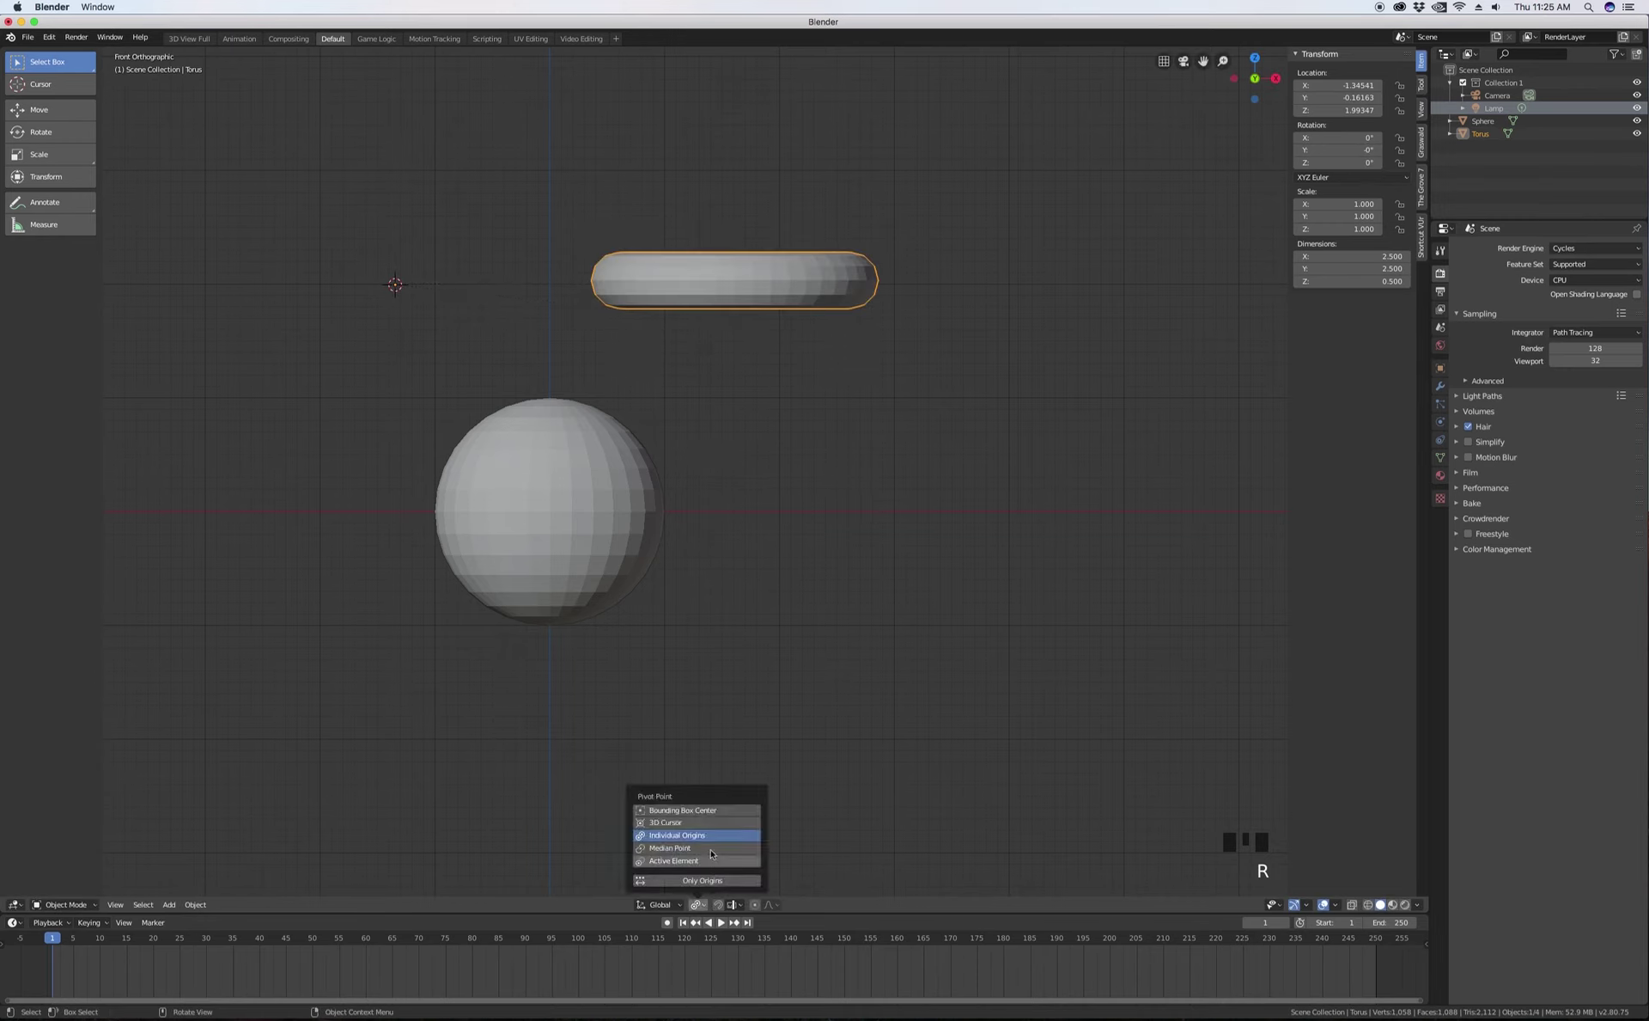
pyautogui.click(666, 822)
pyautogui.press('r')
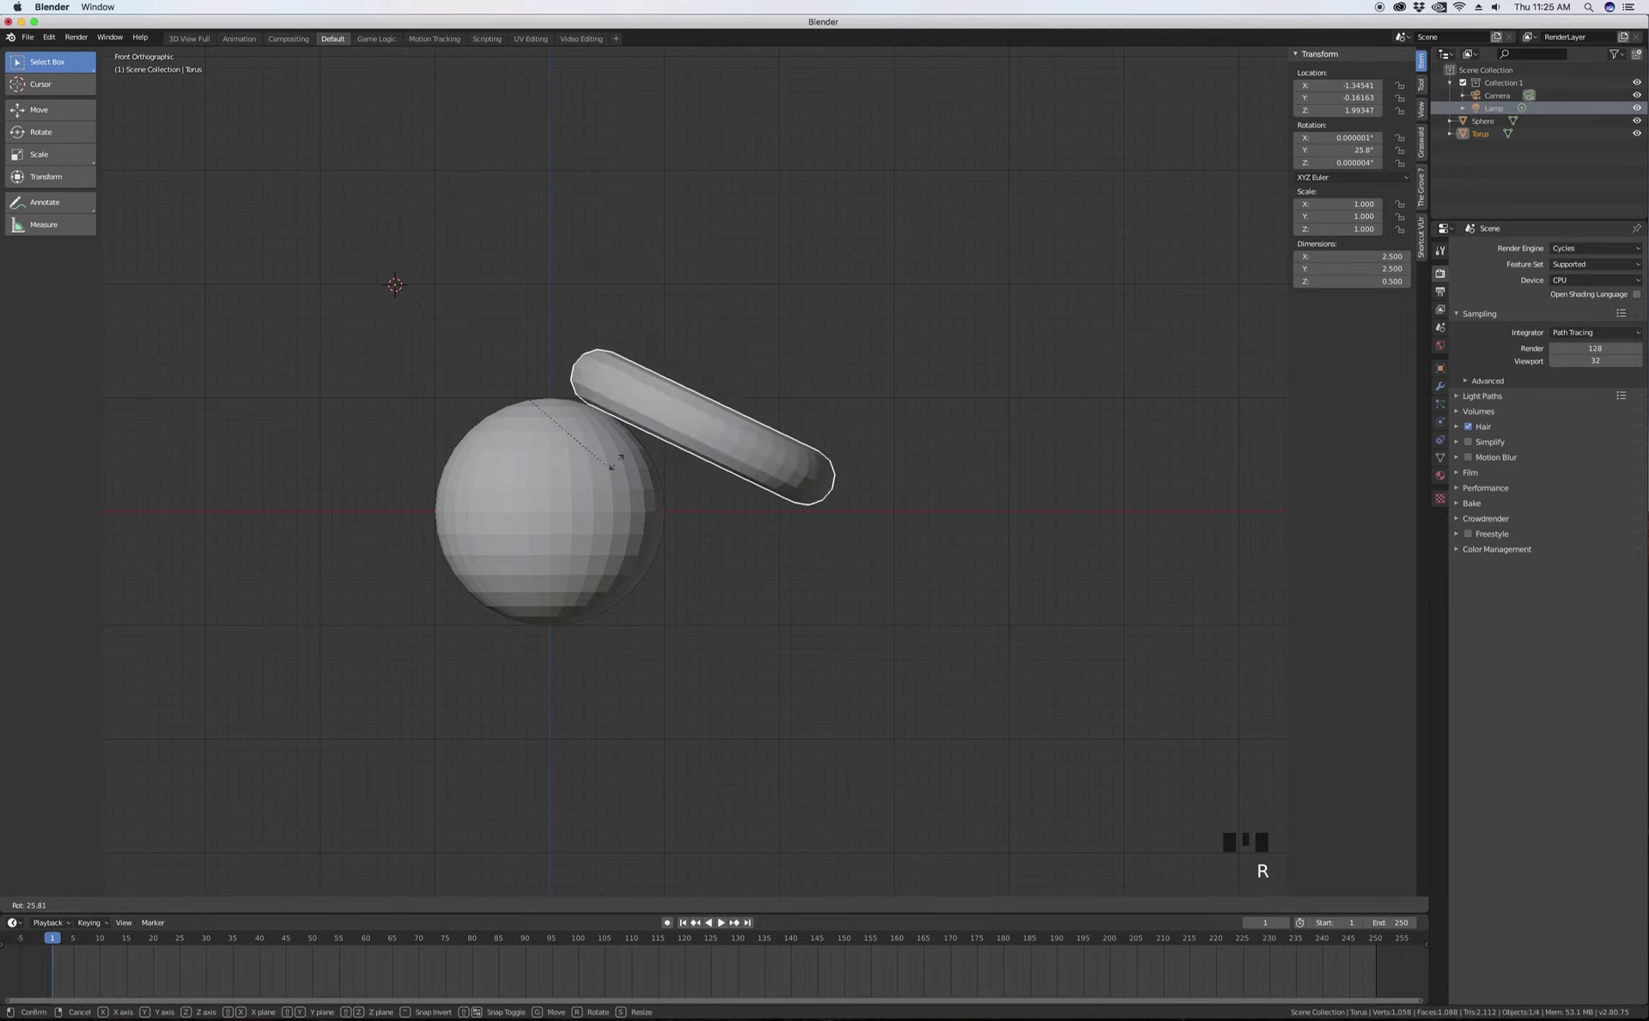
pyautogui.press('Escape')
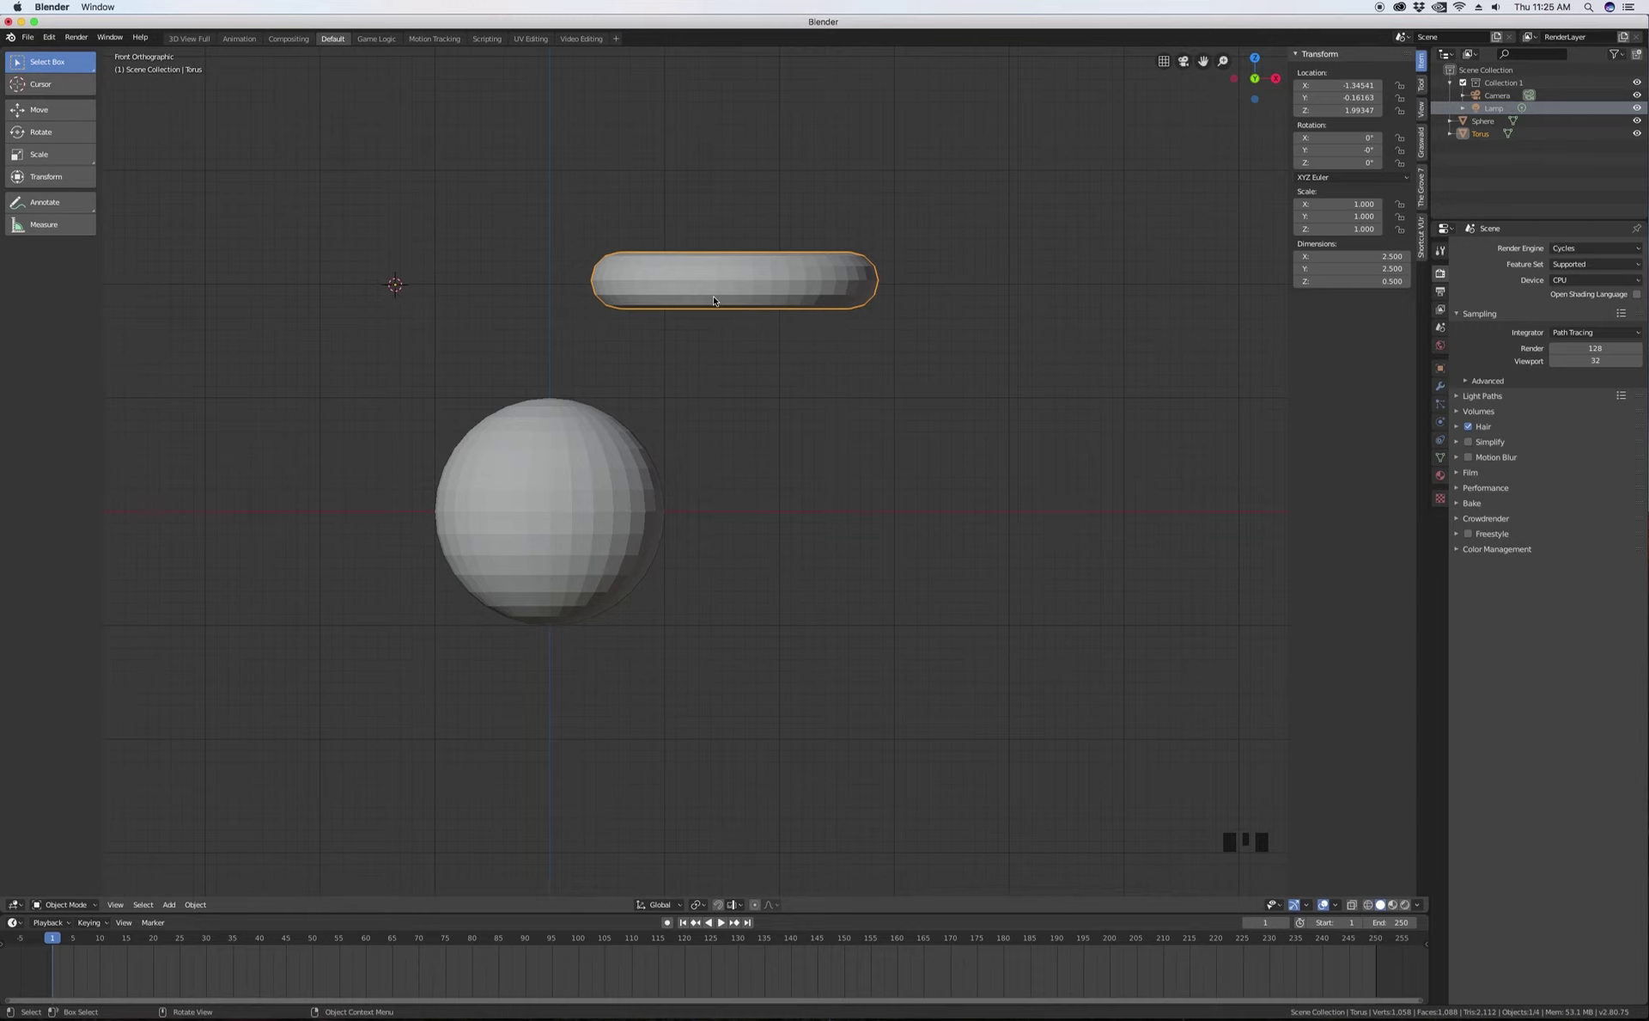
pyautogui.moveTo(713, 300); pyautogui.dragTo(769, 215, button='middle')
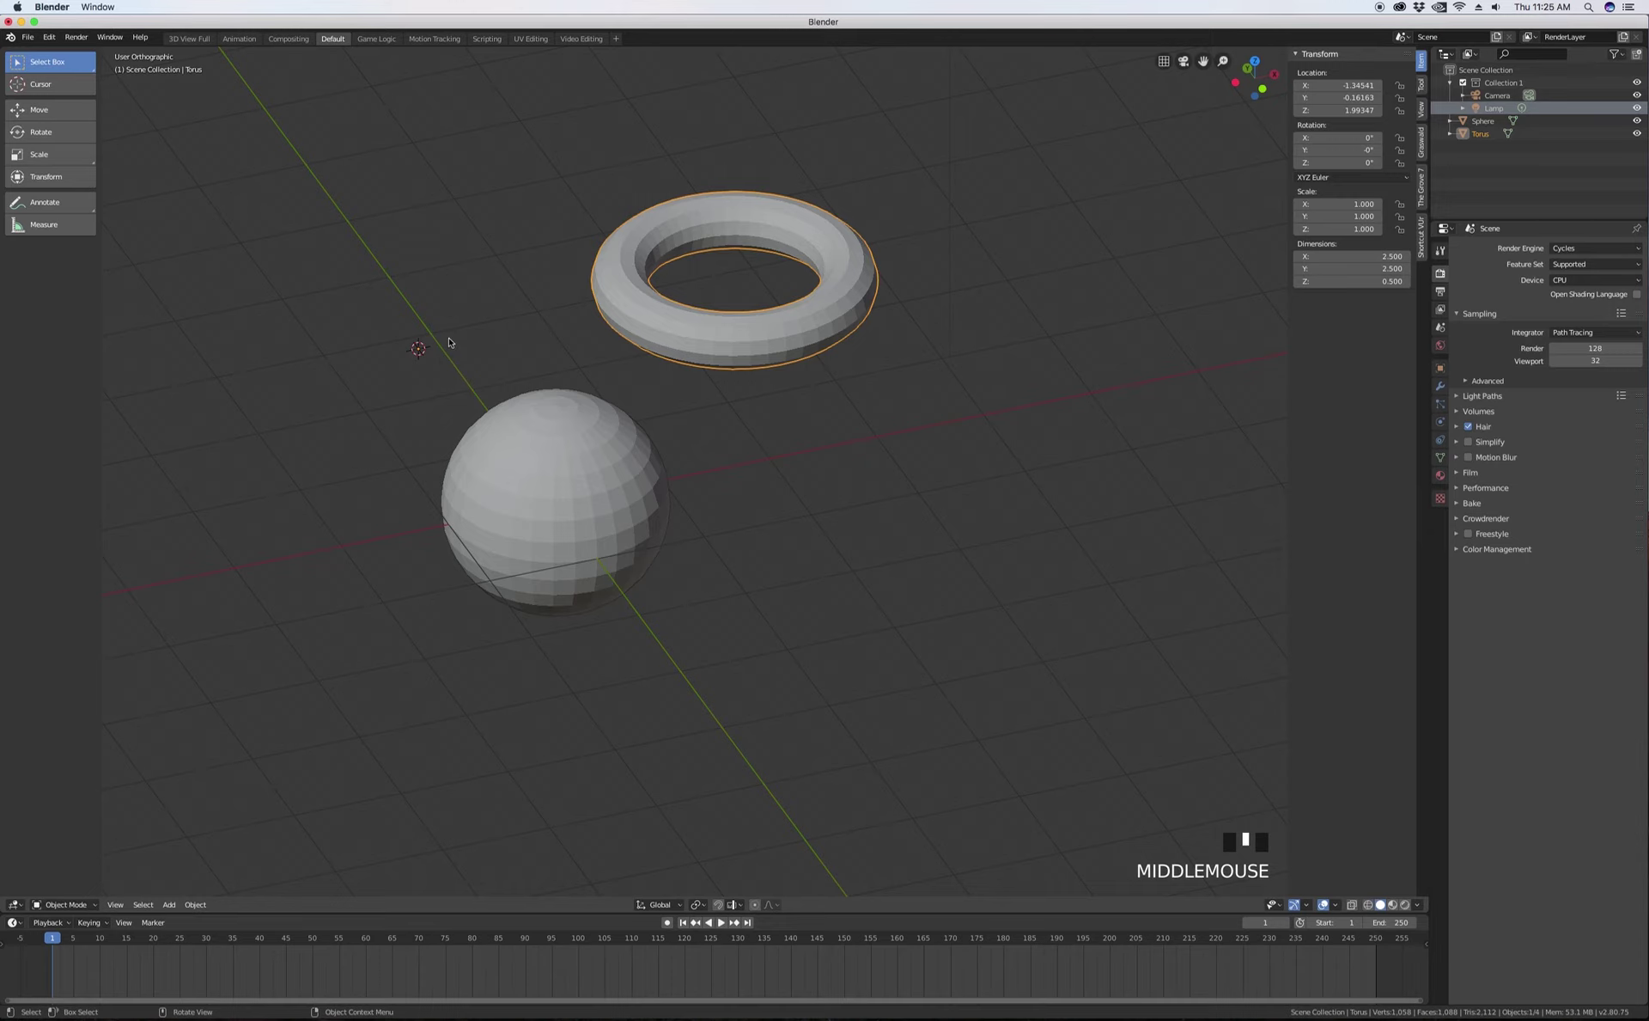
pyautogui.click(540, 487)
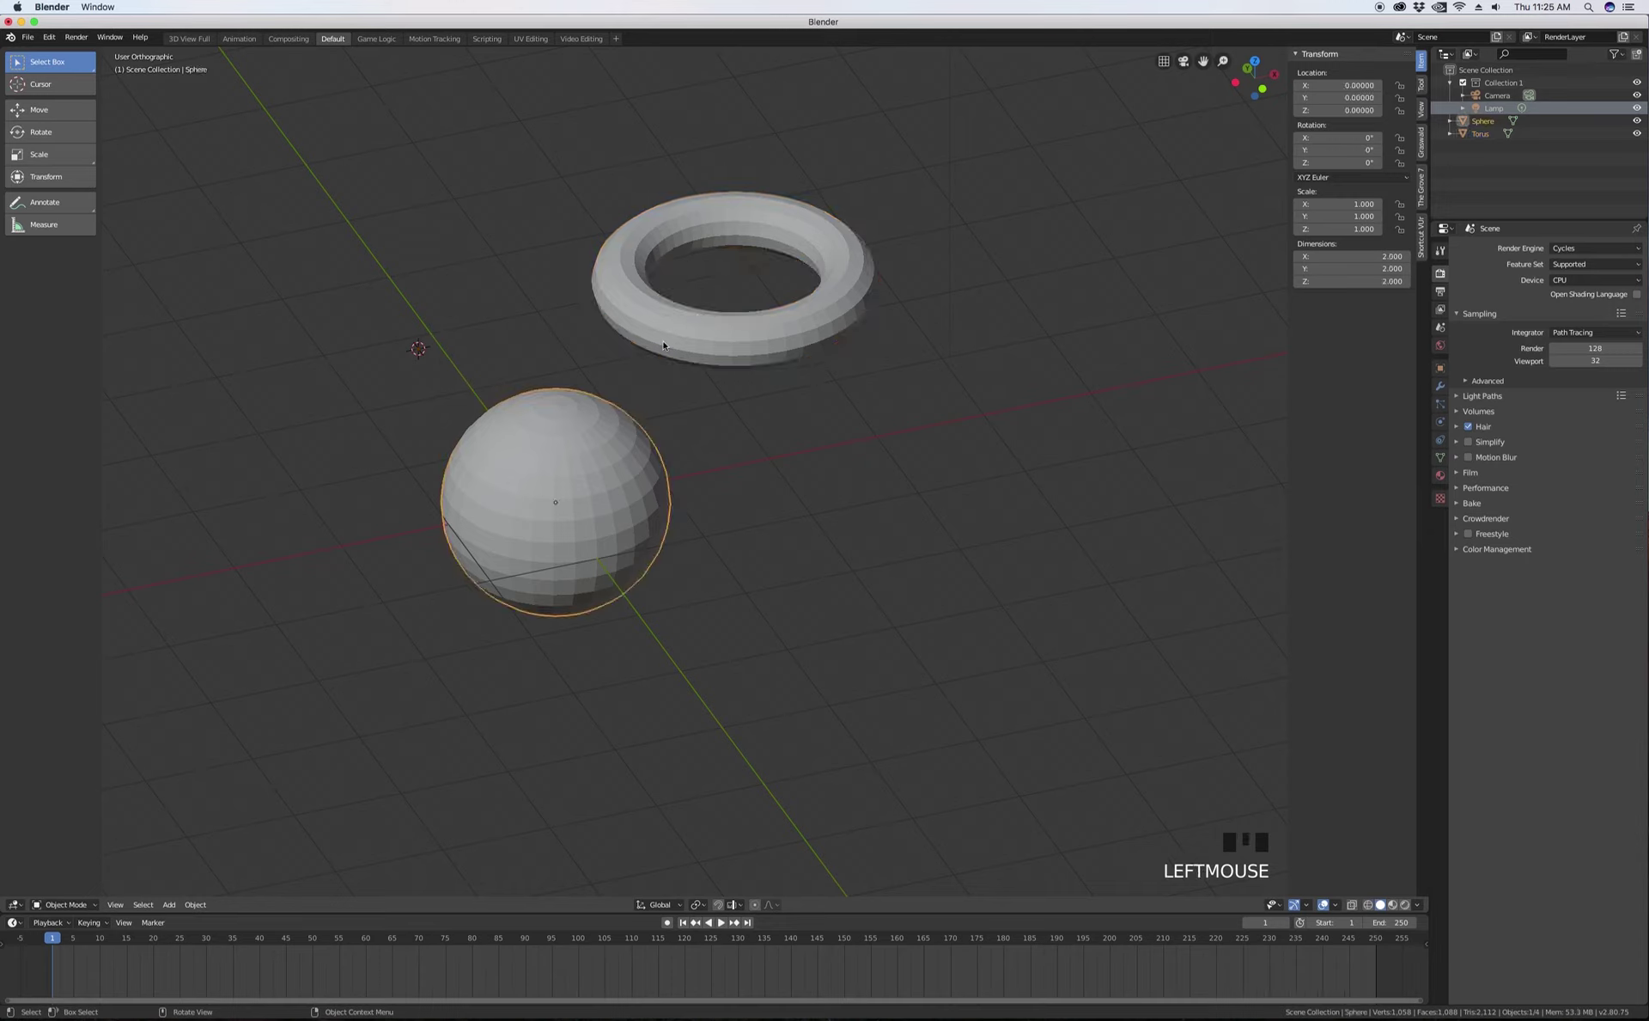
pyautogui.click(699, 336)
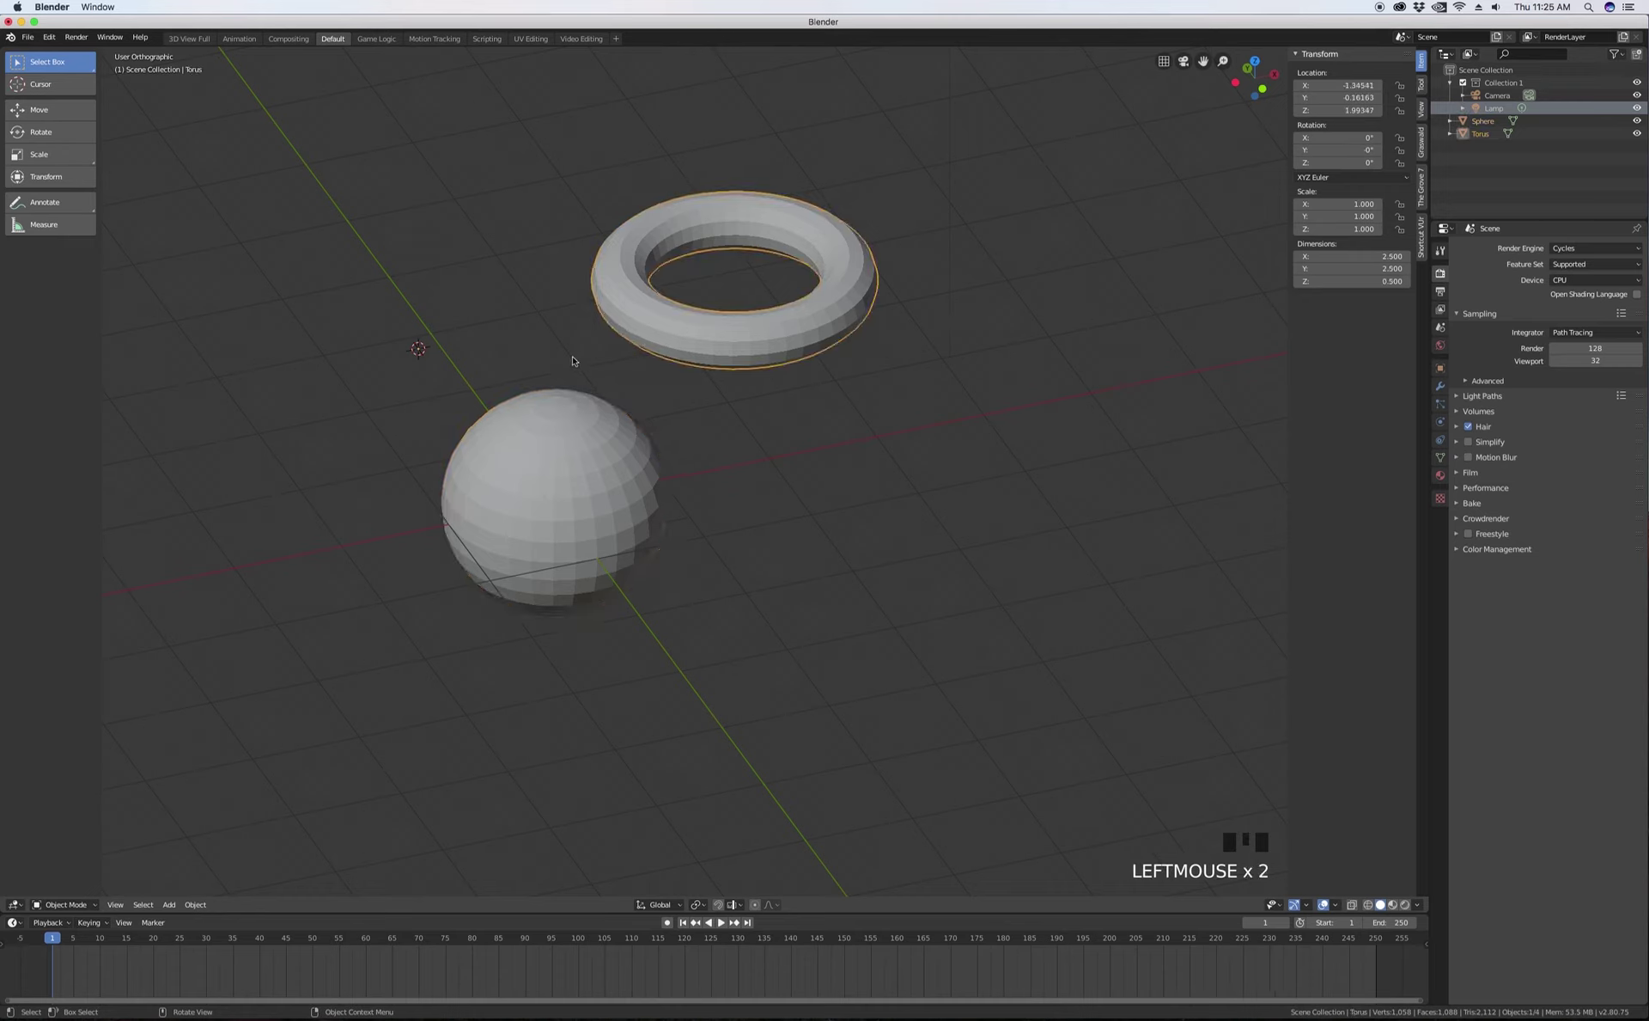
pyautogui.click(168, 904)
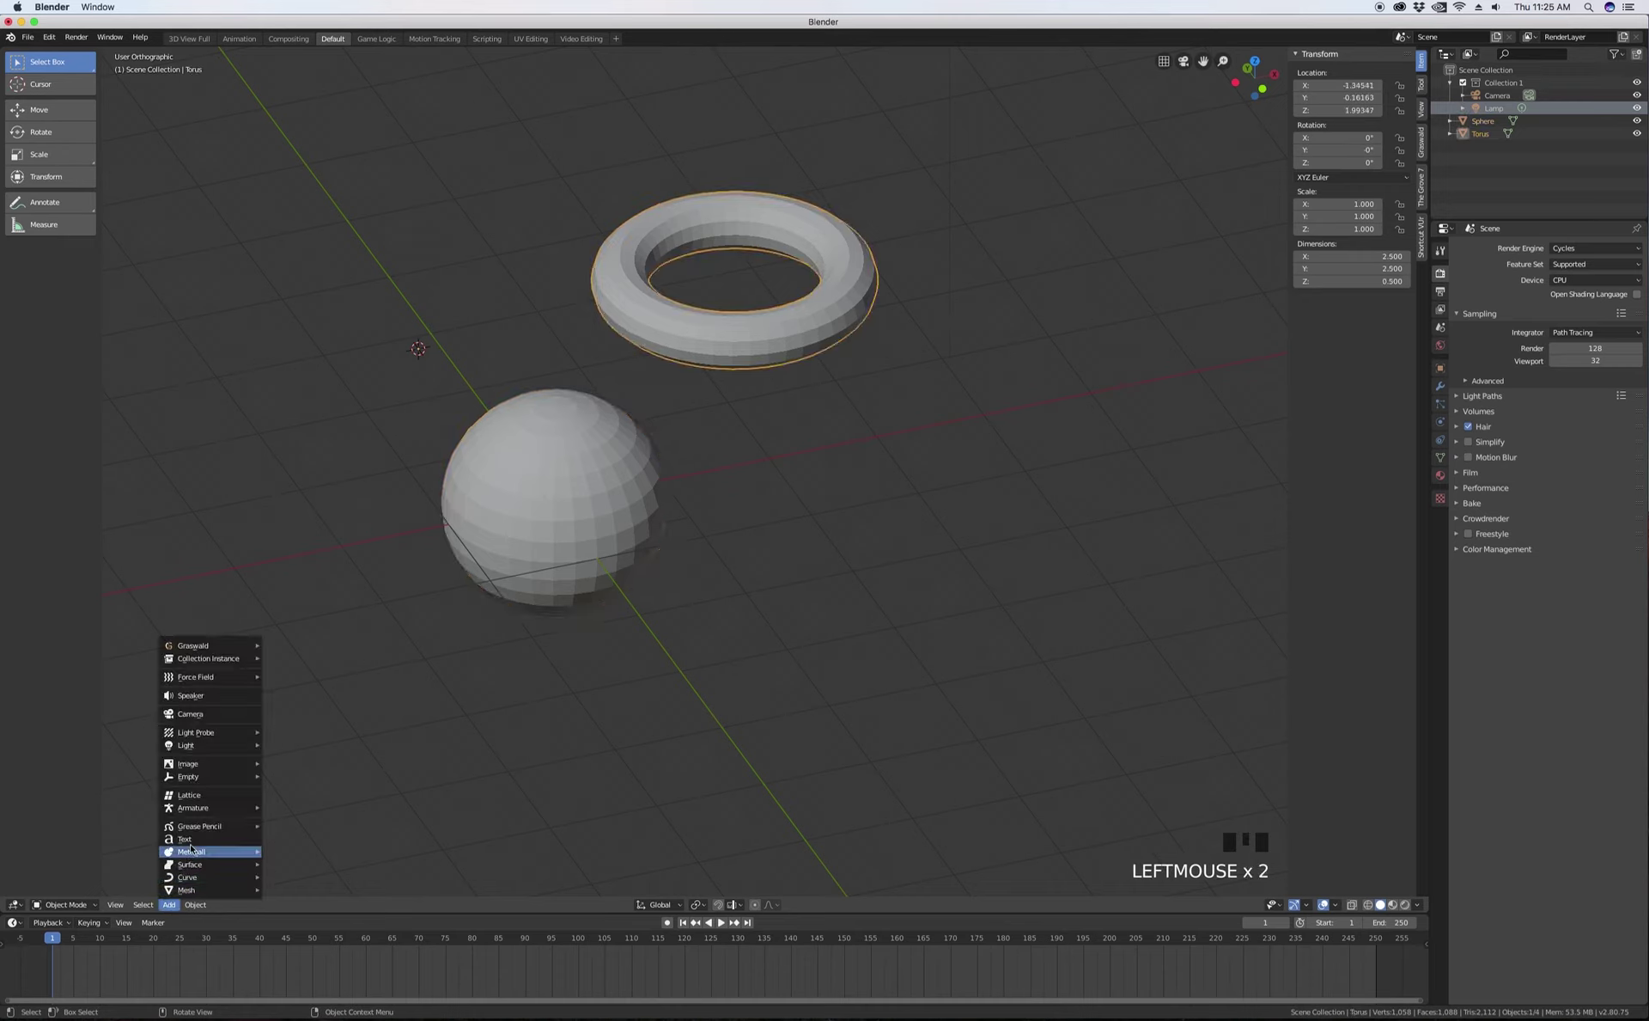
pyautogui.moveTo(194, 891)
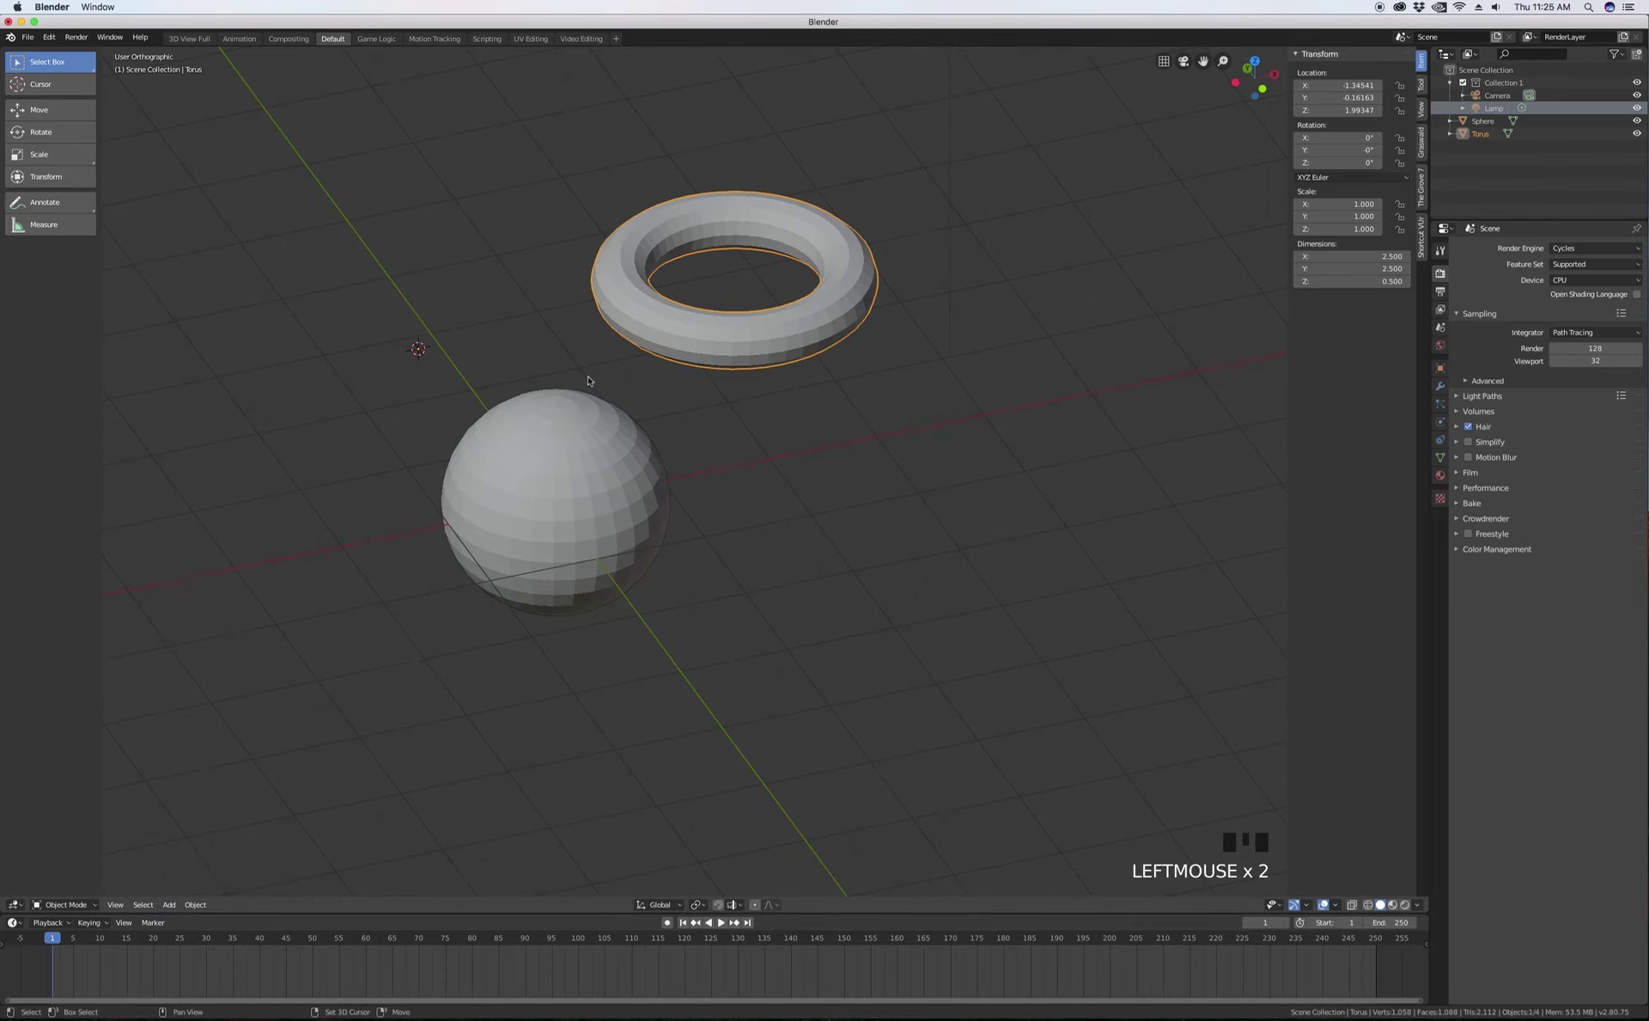
# - Add a monkey mesh at the 3D cursor and inspect it from several angles
pyautogui.moveTo(661, 455); pyautogui.dragTo(643, 431, button='middle')
pyautogui.hotkey('shift', 'a')
pyautogui.moveTo(644, 430)
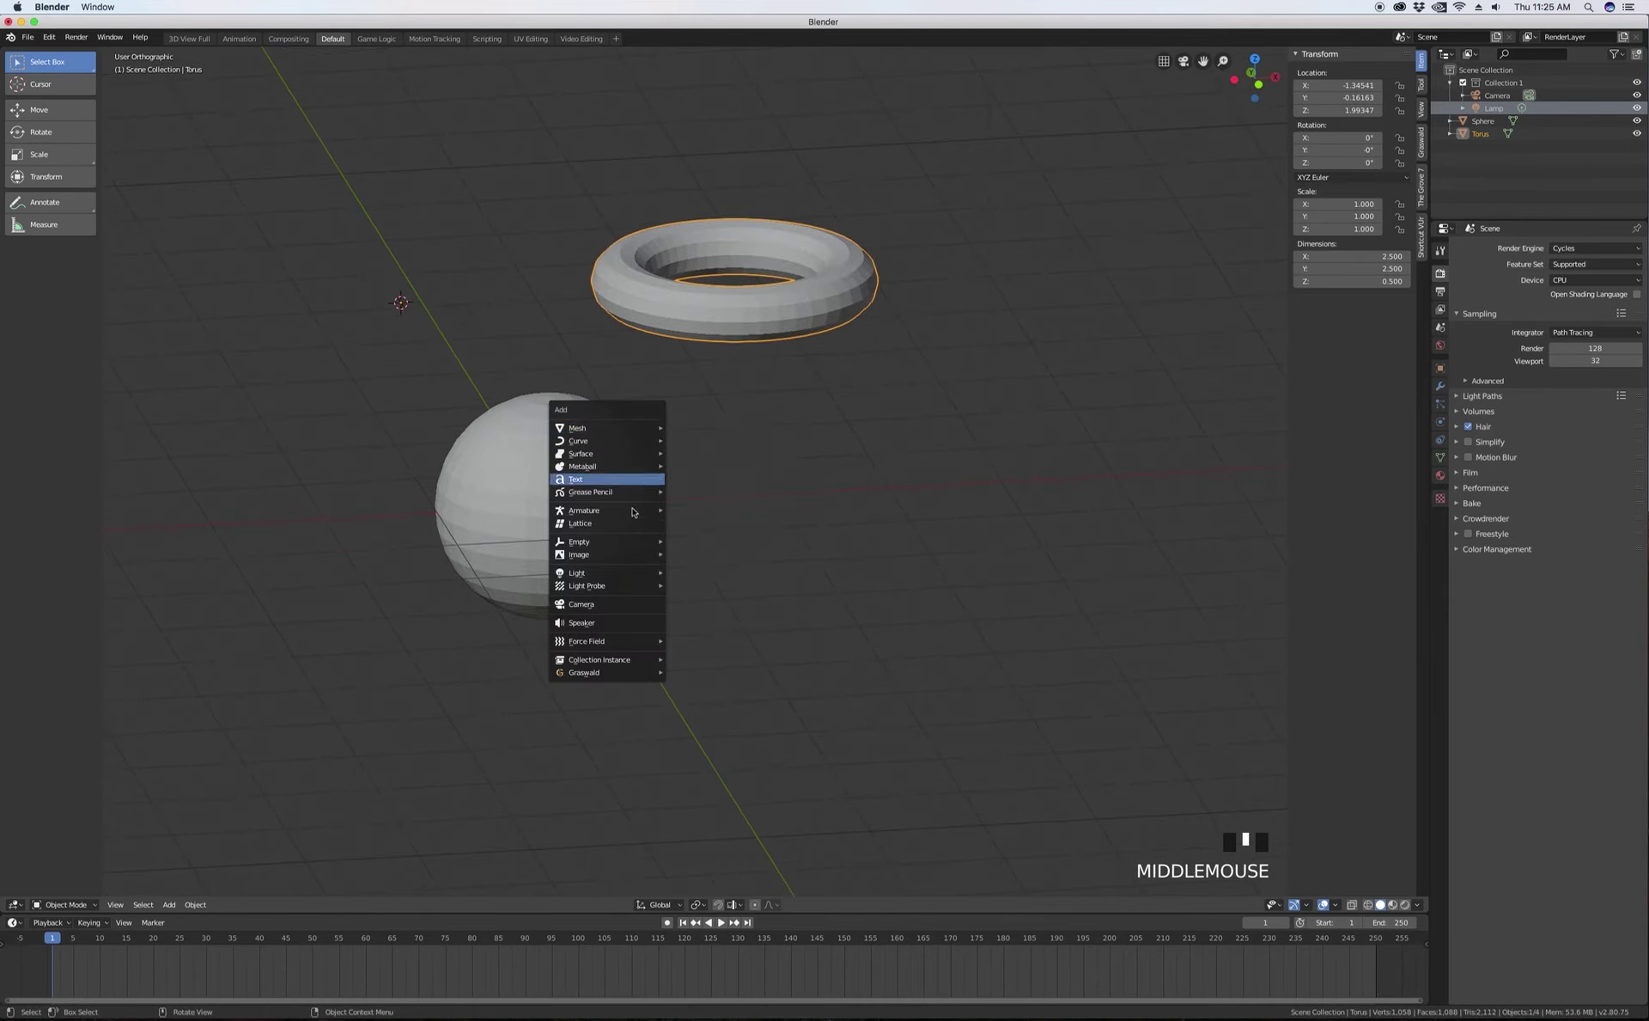
pyautogui.moveTo(599, 576)
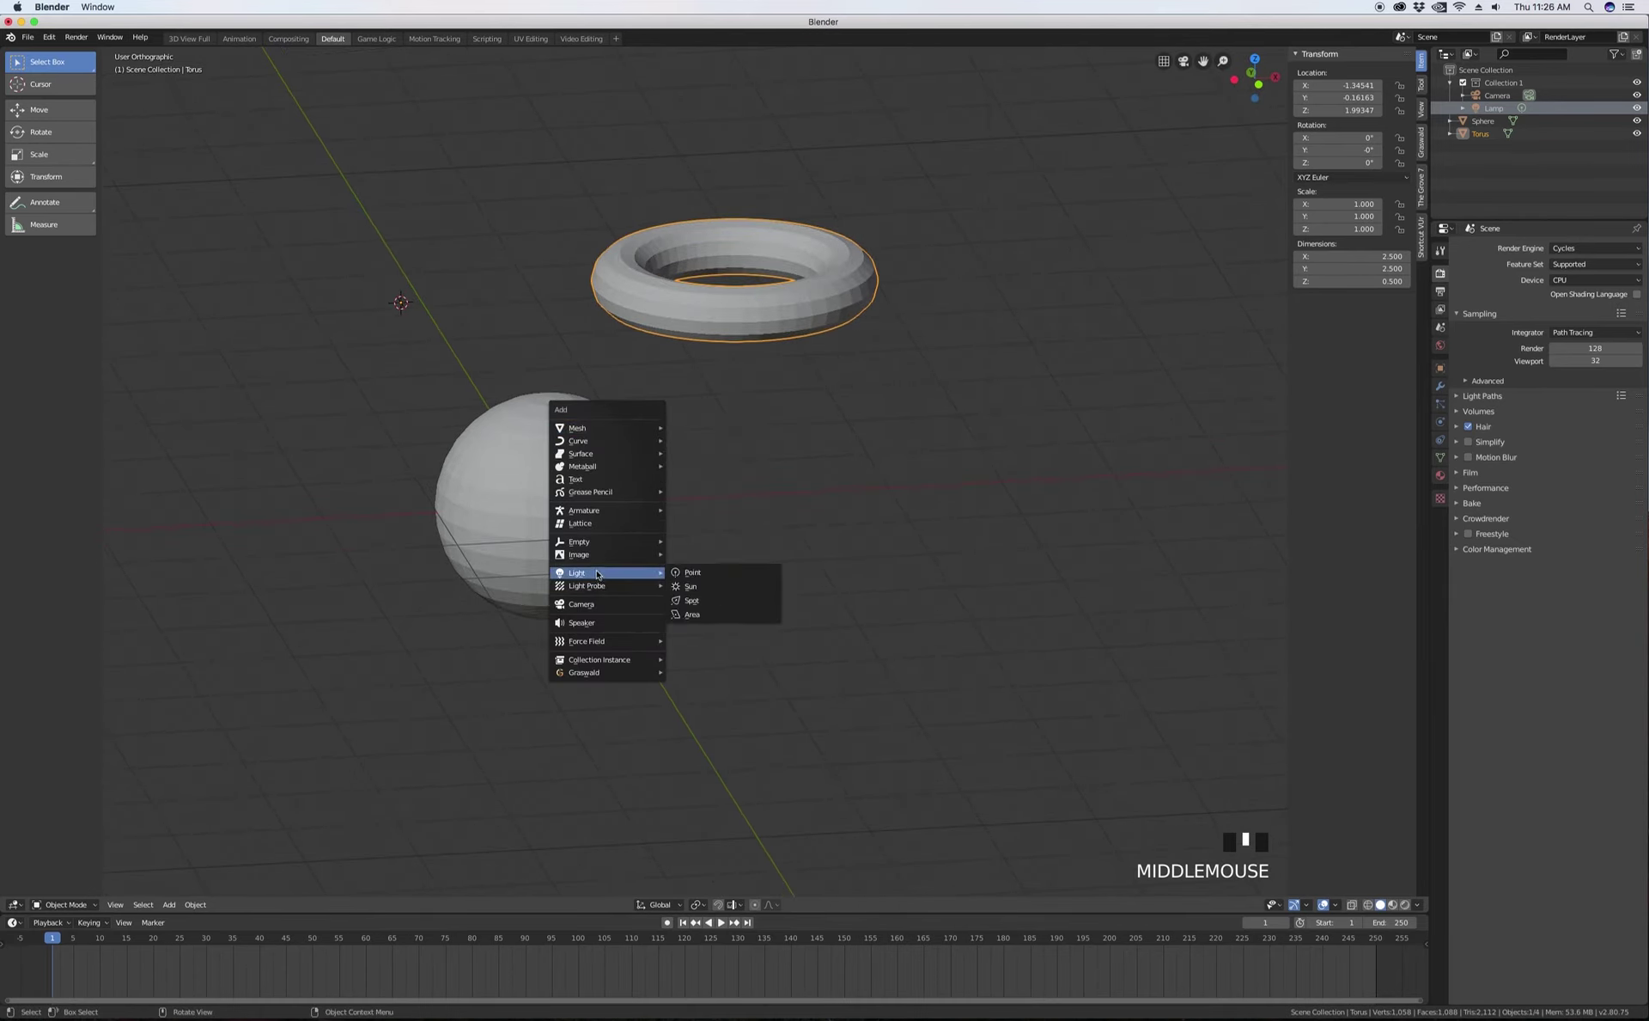
pyautogui.moveTo(574, 430)
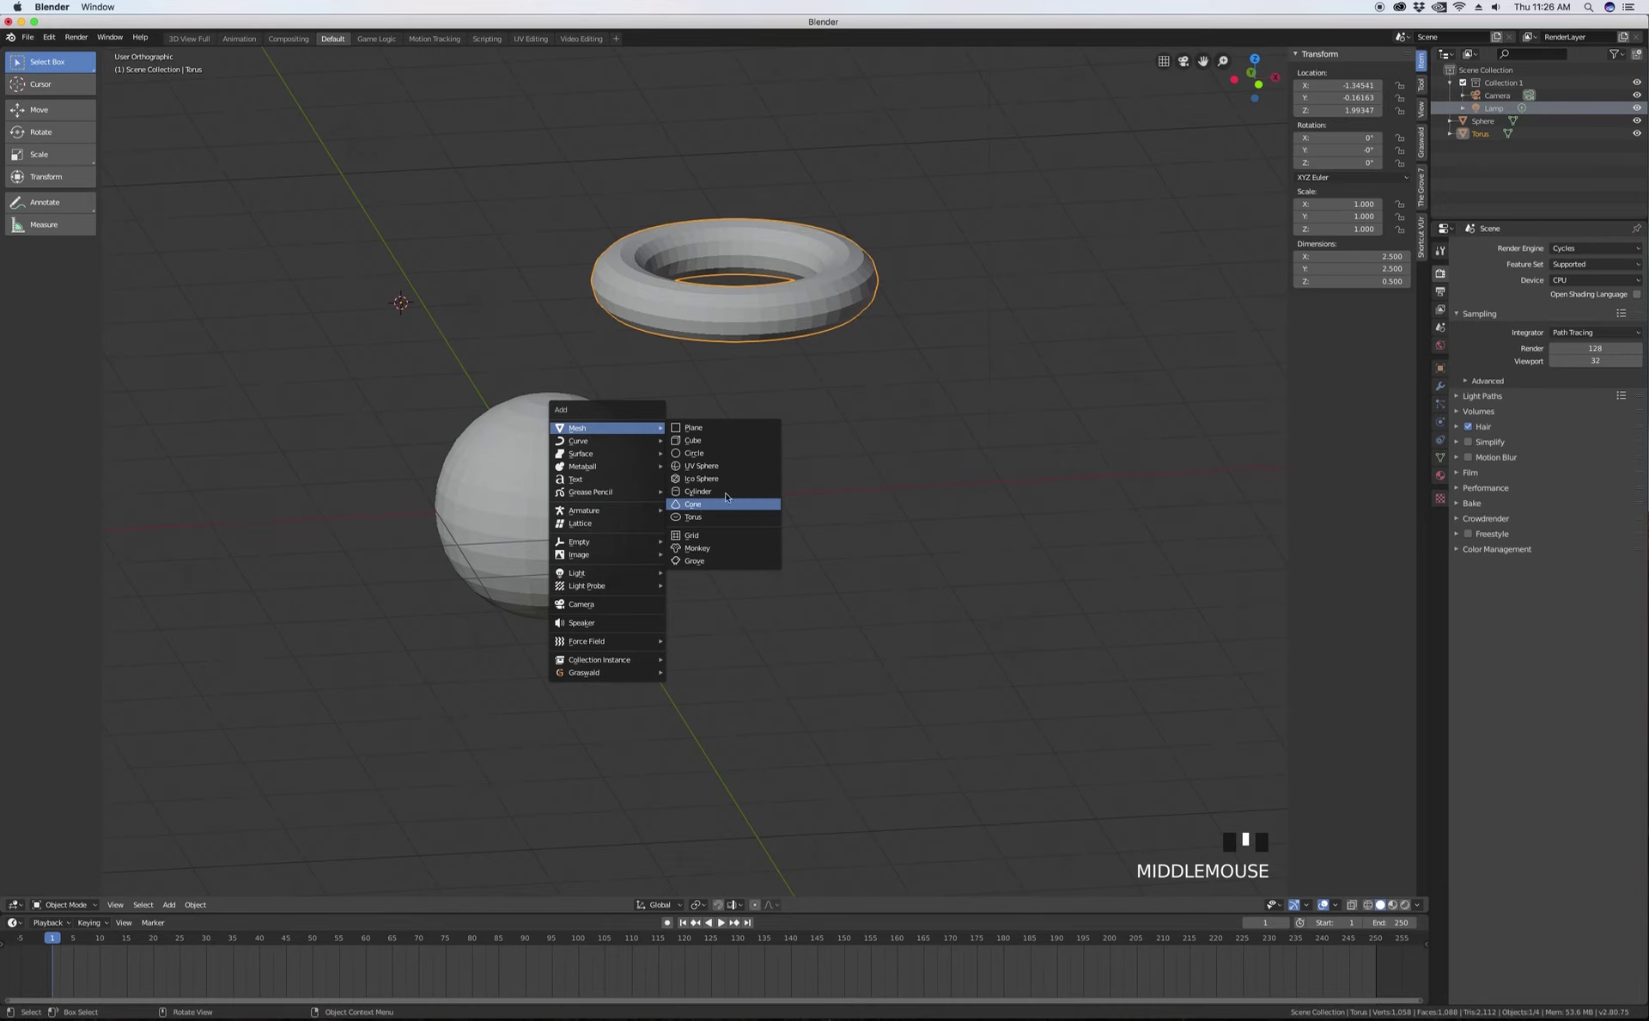
pyautogui.click(718, 552)
pyautogui.moveTo(719, 552); pyautogui.dragTo(473, 421, button='middle')
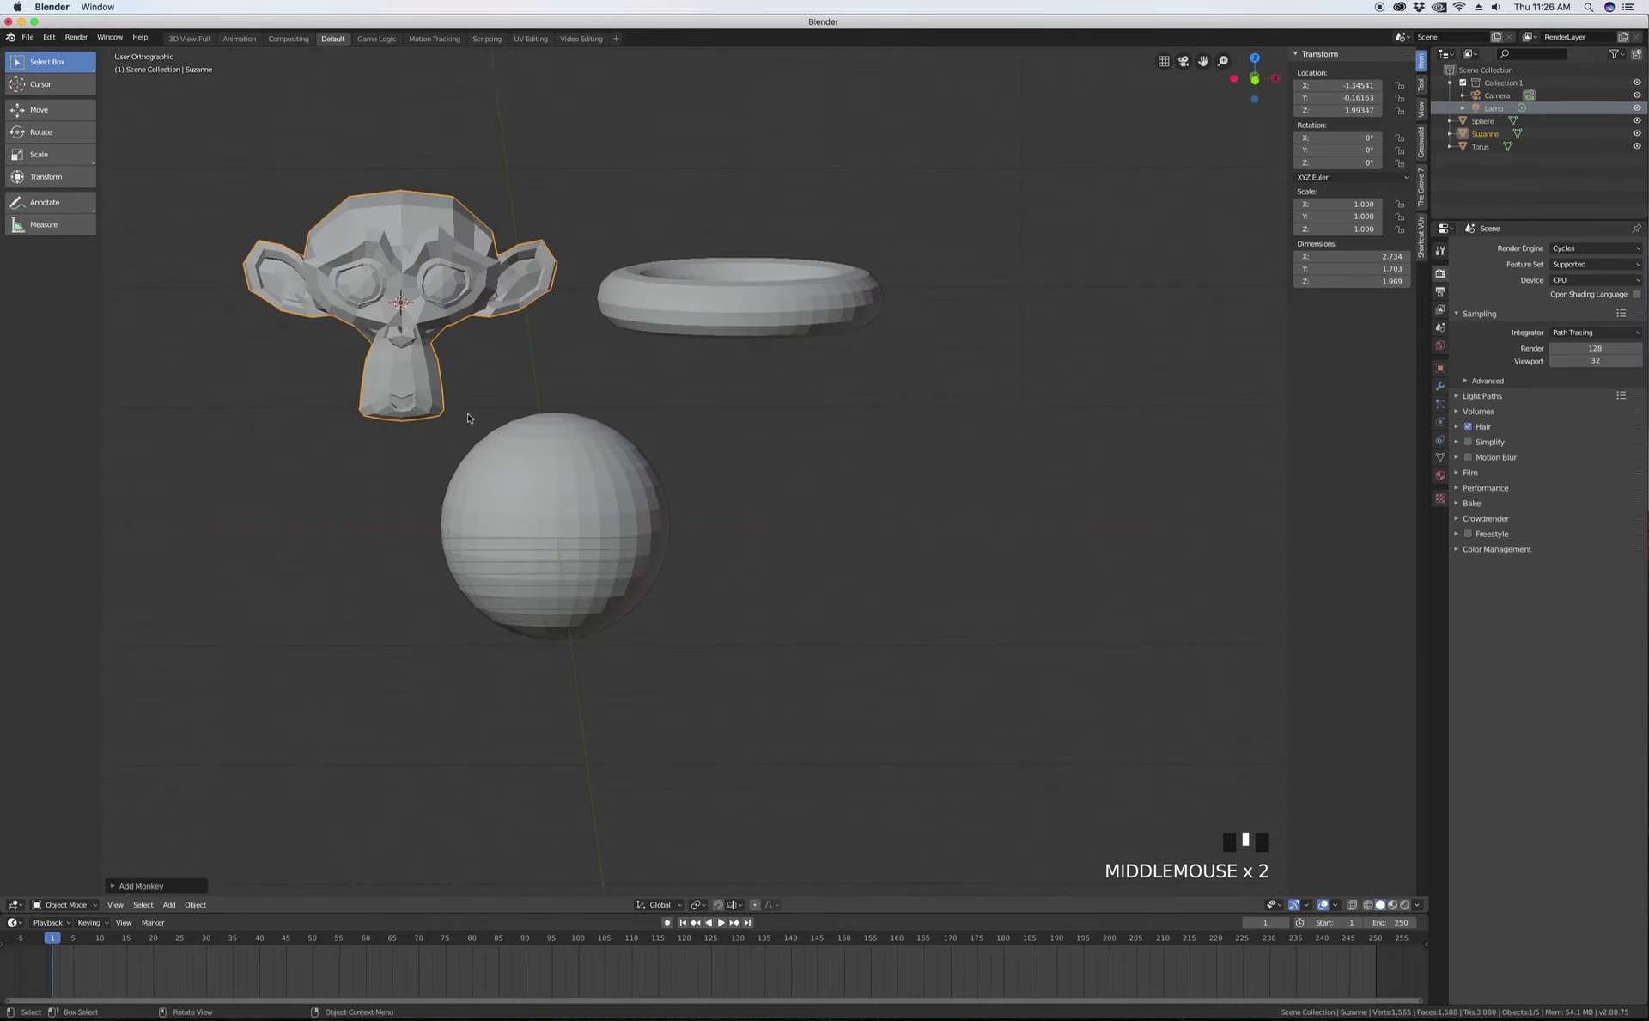
pyautogui.moveTo(386, 322); pyautogui.dragTo(416, 324, button='middle')
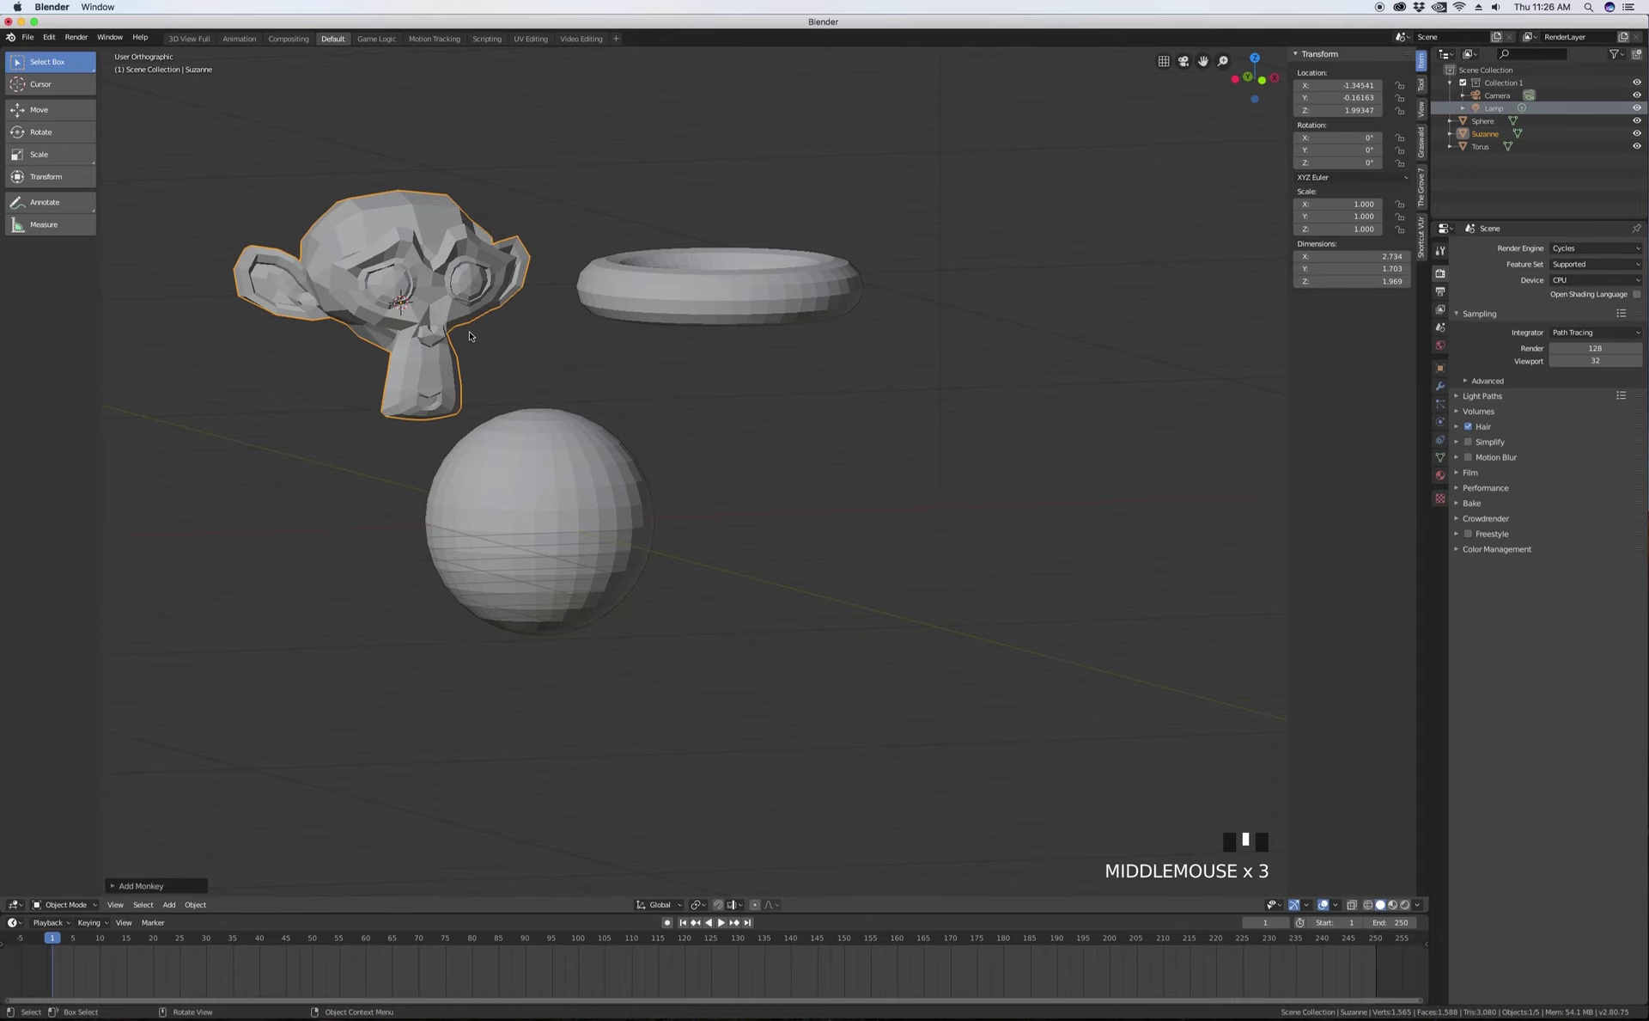
pyautogui.moveTo(479, 332)
pyautogui.mouseDown(button='middle')
pyautogui.moveTo(509, 350)
pyautogui.moveTo(457, 357)
pyautogui.moveTo(499, 322)
pyautogui.moveTo(502, 349)
pyautogui.moveTo(479, 368)
pyautogui.moveTo(467, 350)
pyautogui.mouseUp(button='middle')
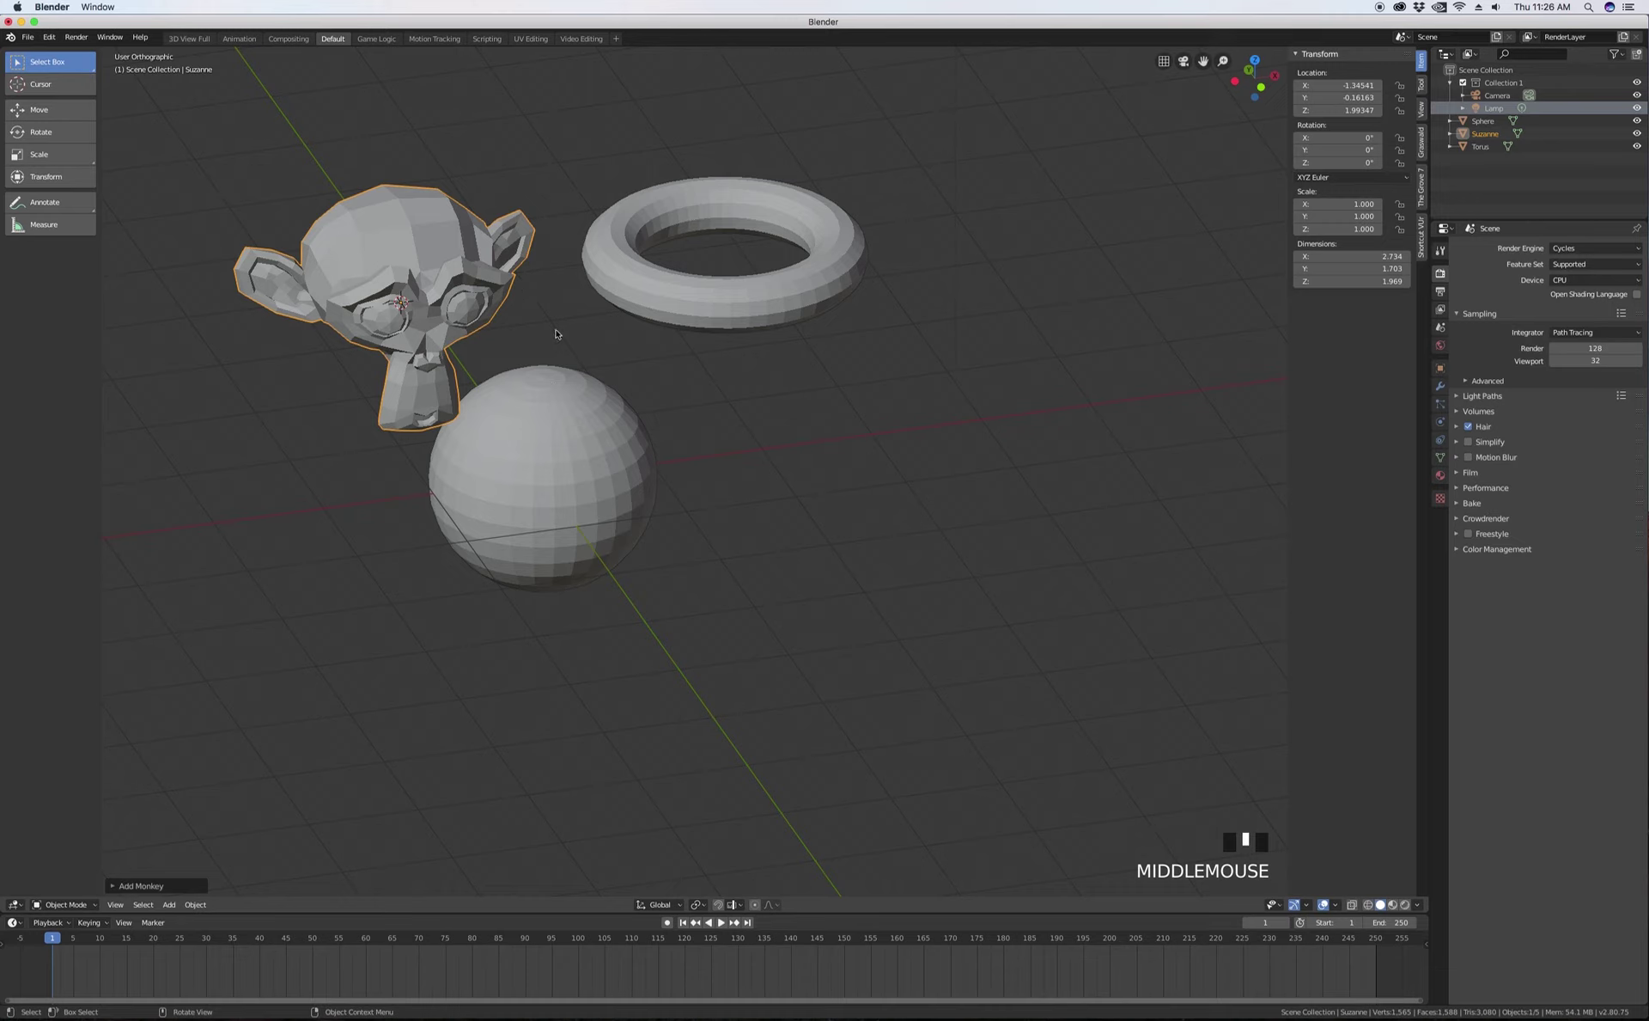
# - Delete the monkey, the torus and the sphere from the scene
pyautogui.click(439, 268)
pyautogui.press('Delete')
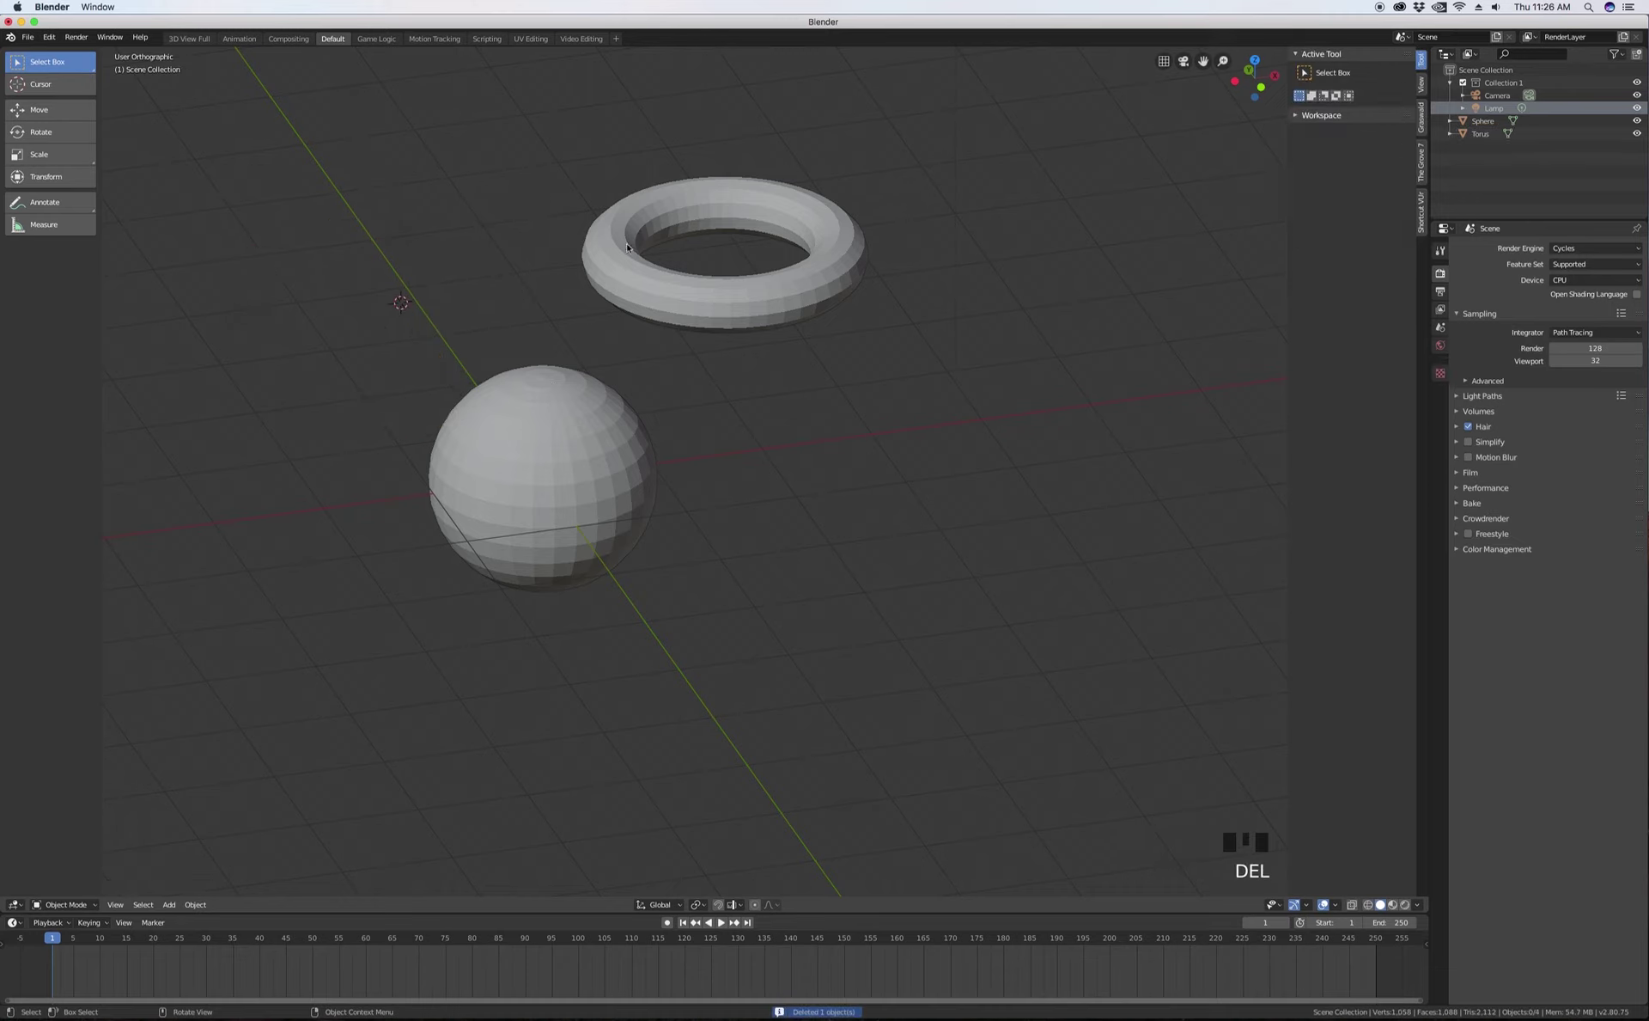
pyautogui.click(608, 268)
pyautogui.press('Delete')
pyautogui.click(502, 384)
pyautogui.press('Delete')
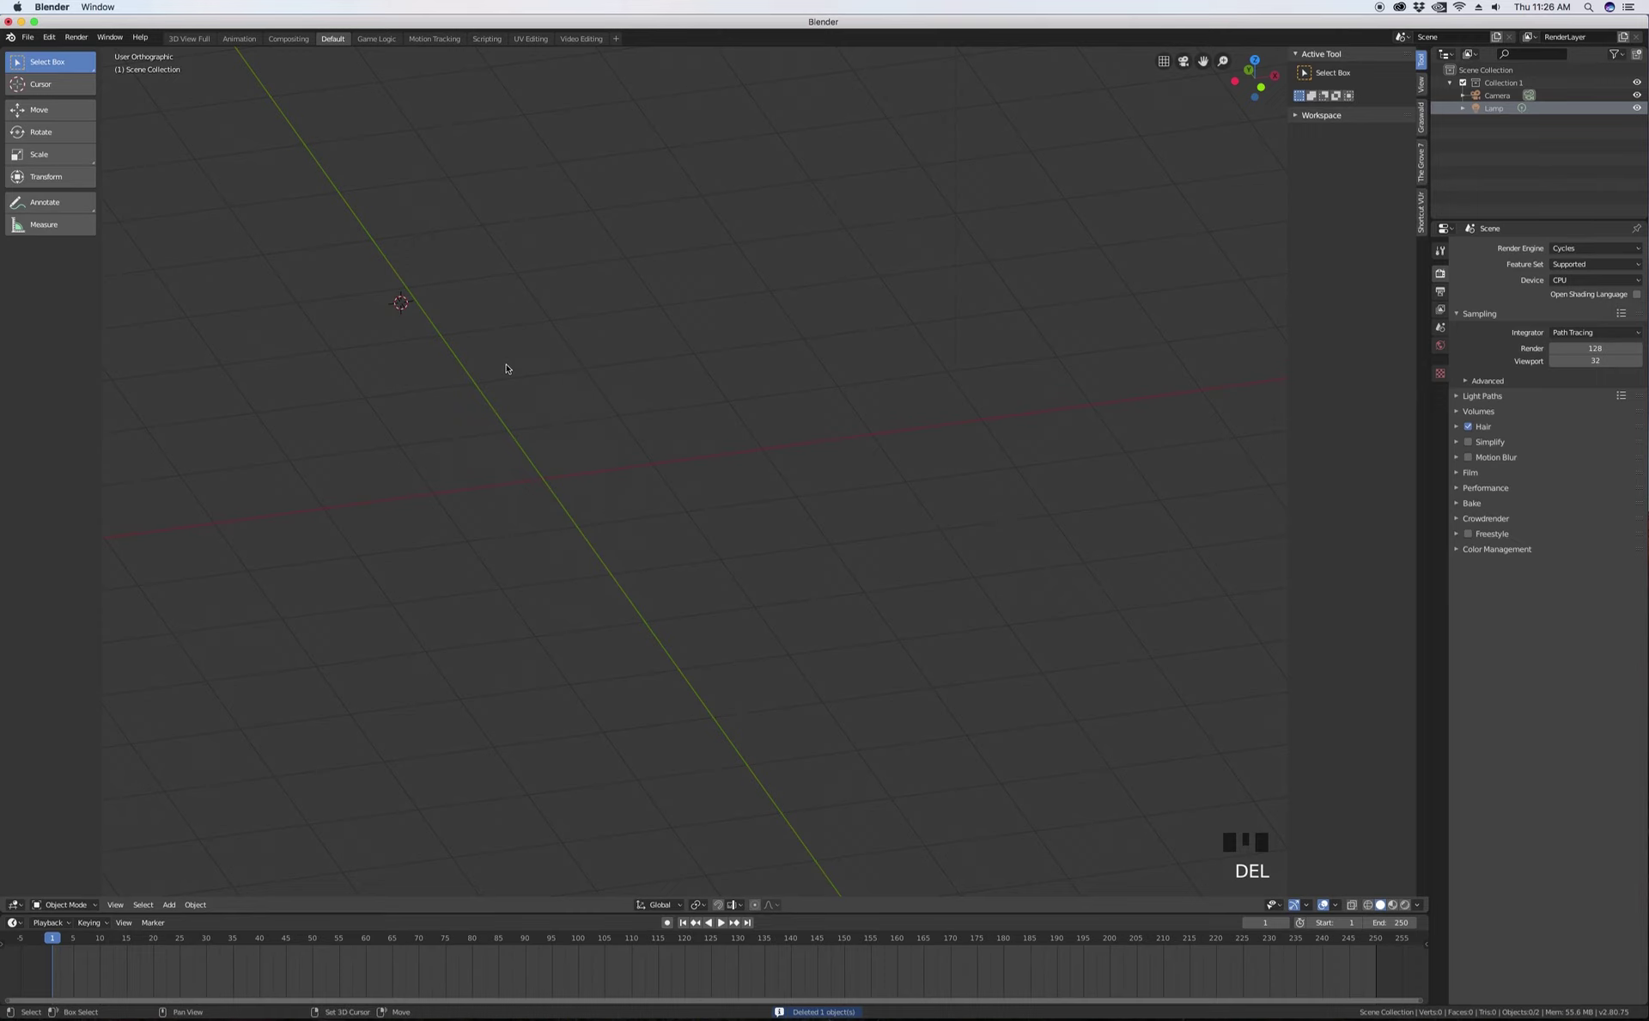
# - Snap the 3D cursor to the world origin and add a cube mesh there
pyautogui.hotkey('shift', 's')
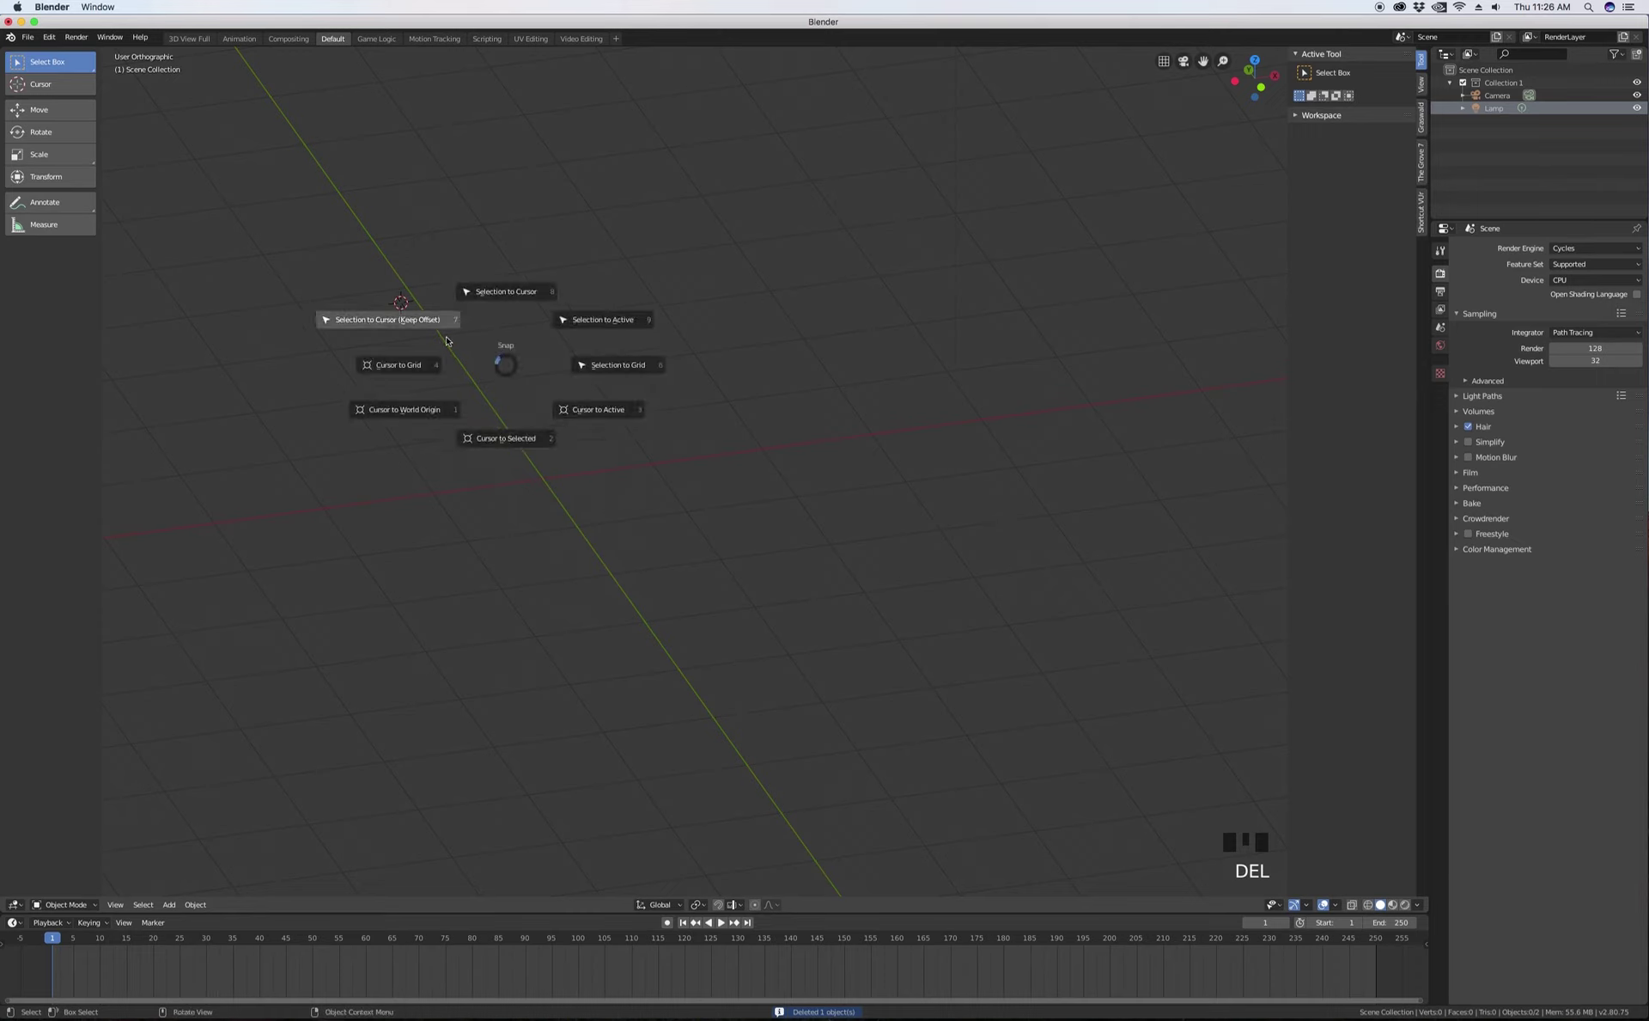
pyautogui.click(500, 373)
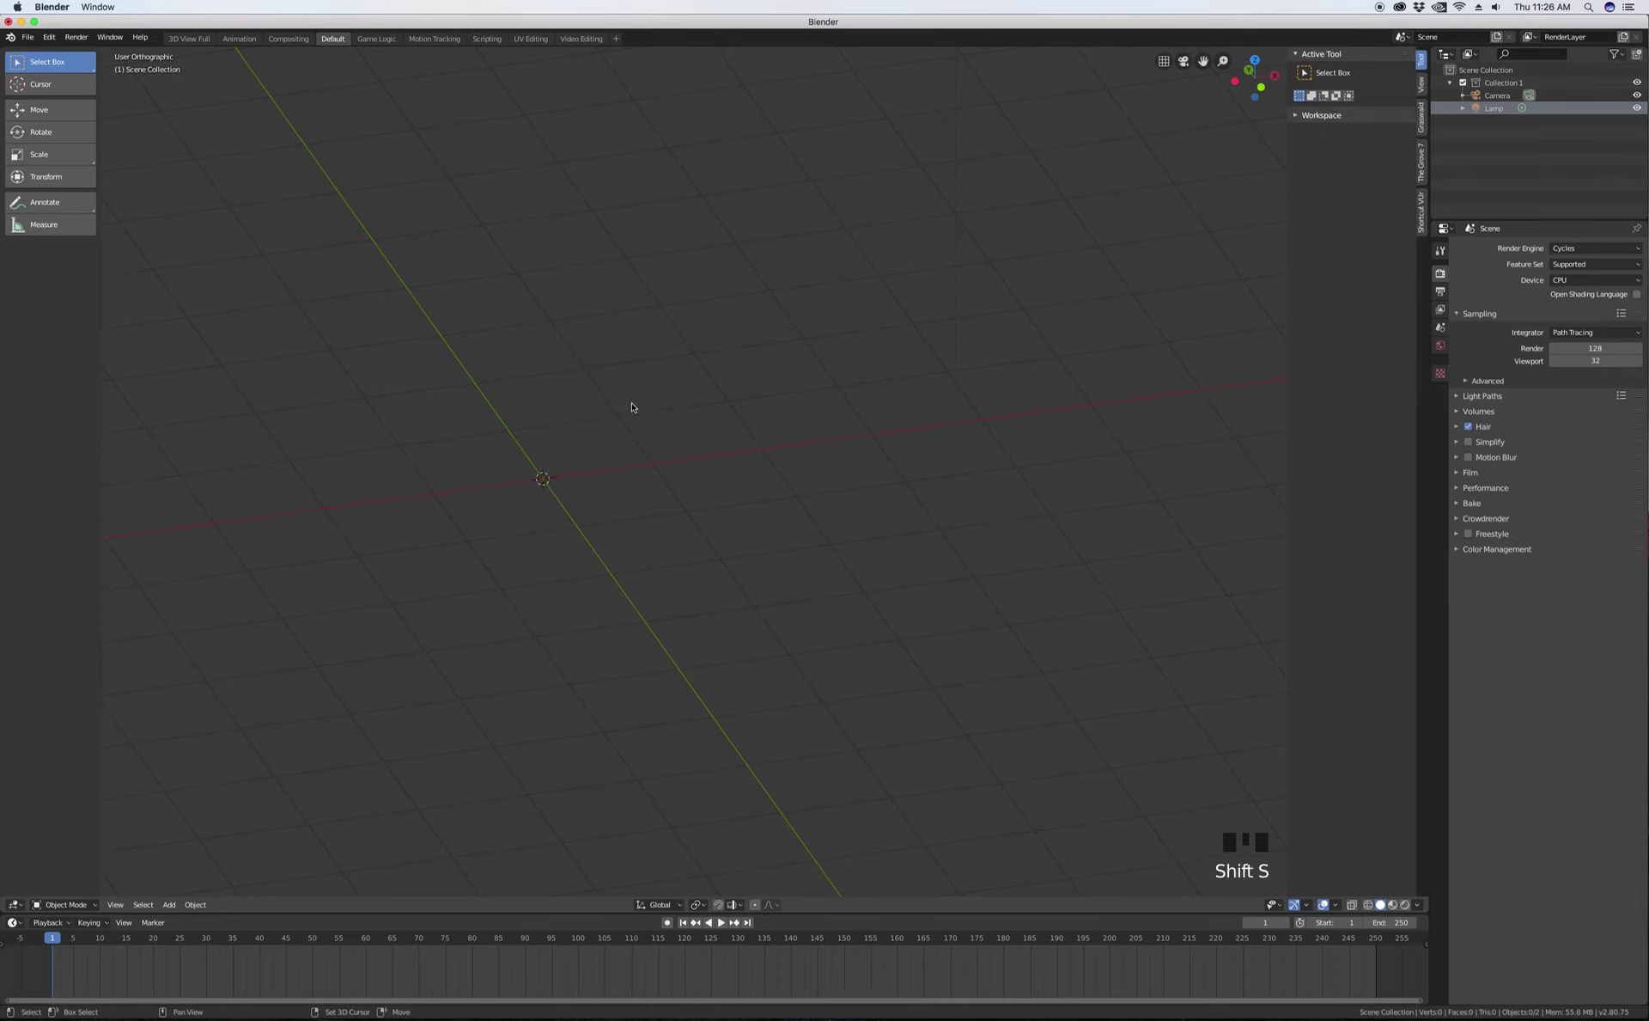
pyautogui.hotkey('shift', 'a')
pyautogui.moveTo(632, 404)
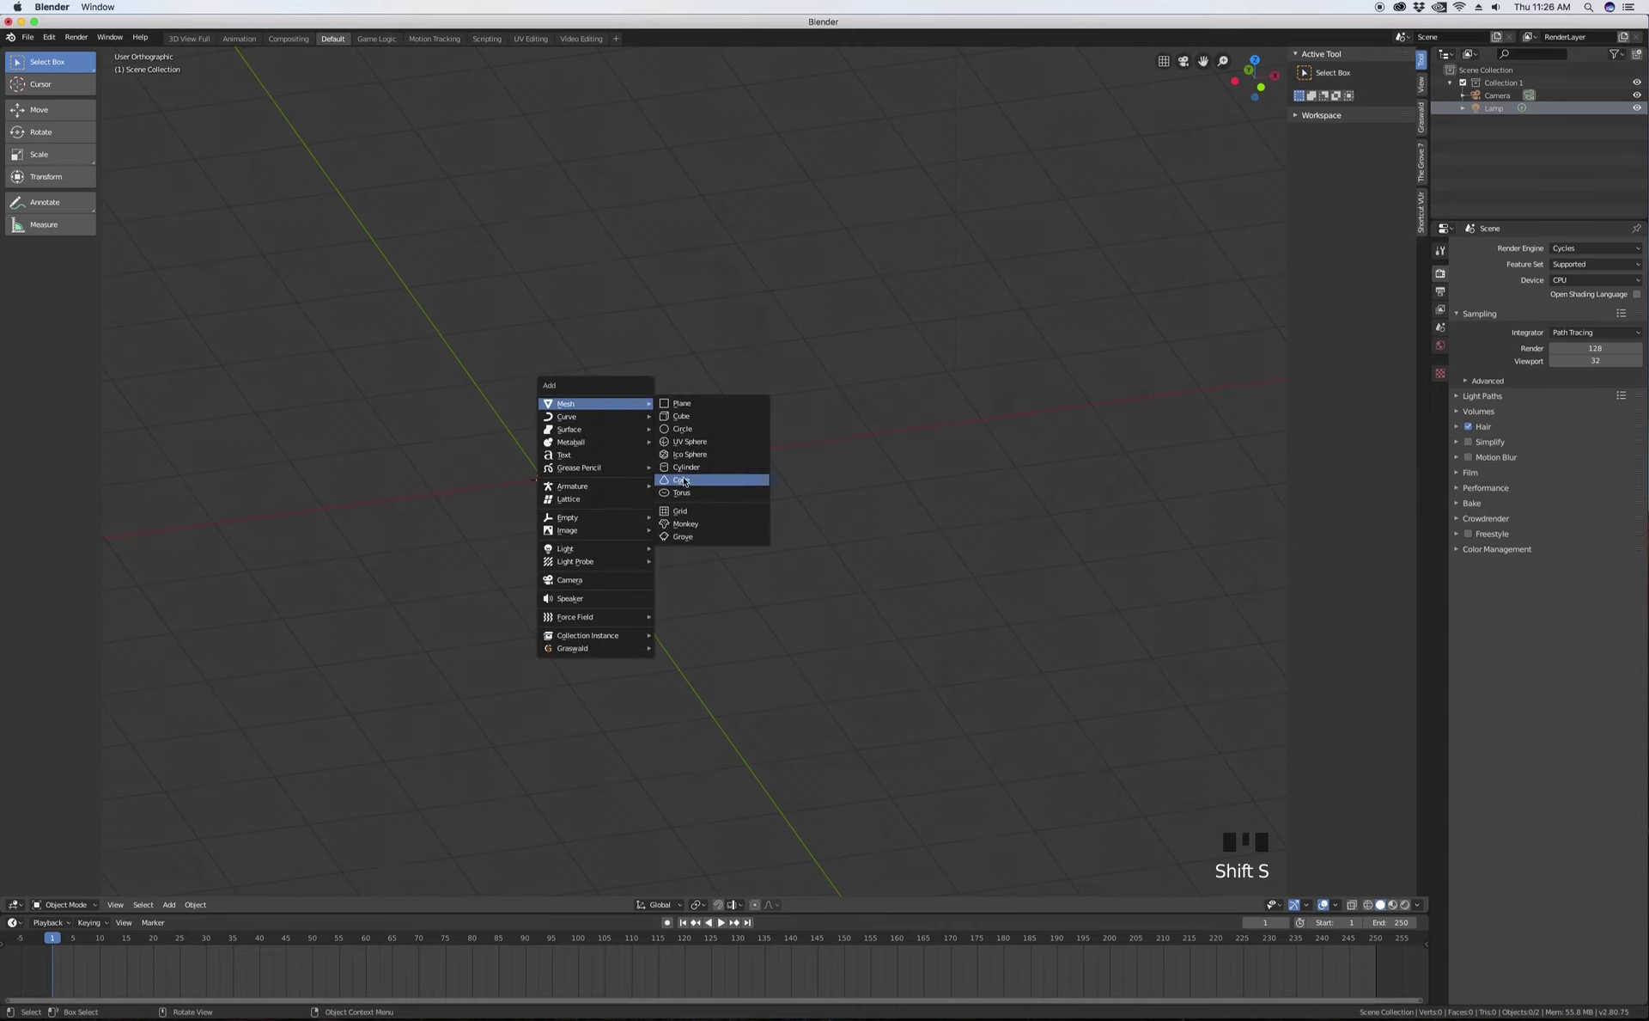
pyautogui.click(690, 417)
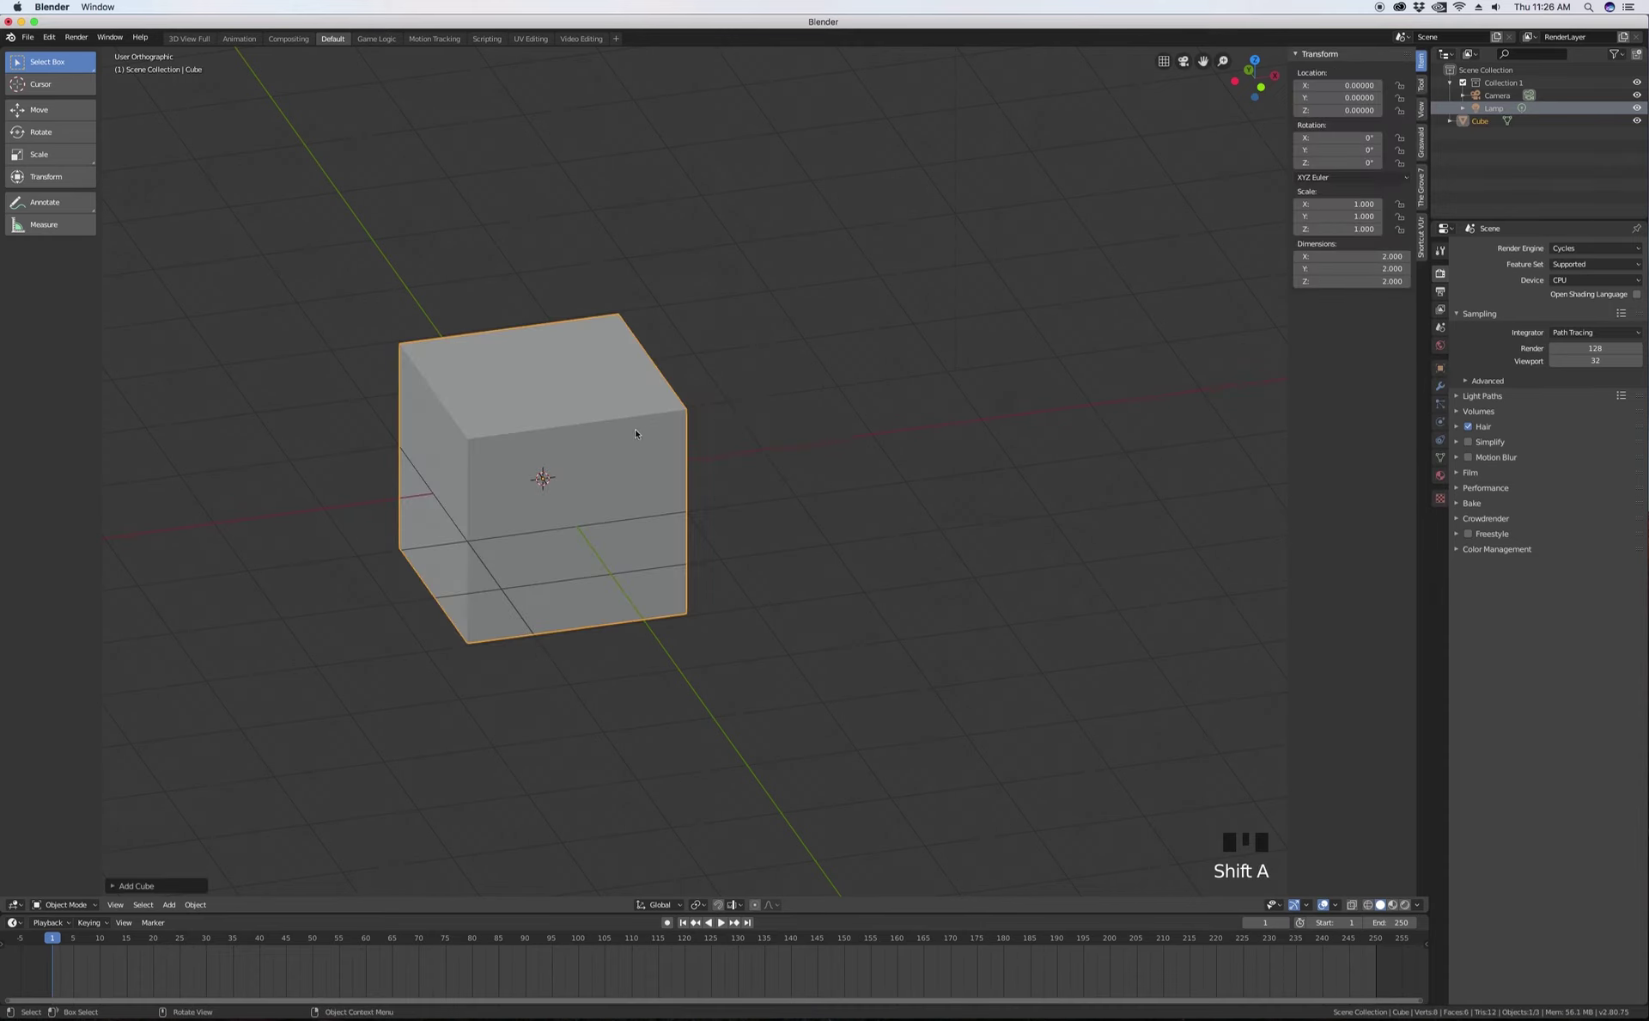
pyautogui.moveTo(636, 433); pyautogui.dragTo(584, 423, button='middle')
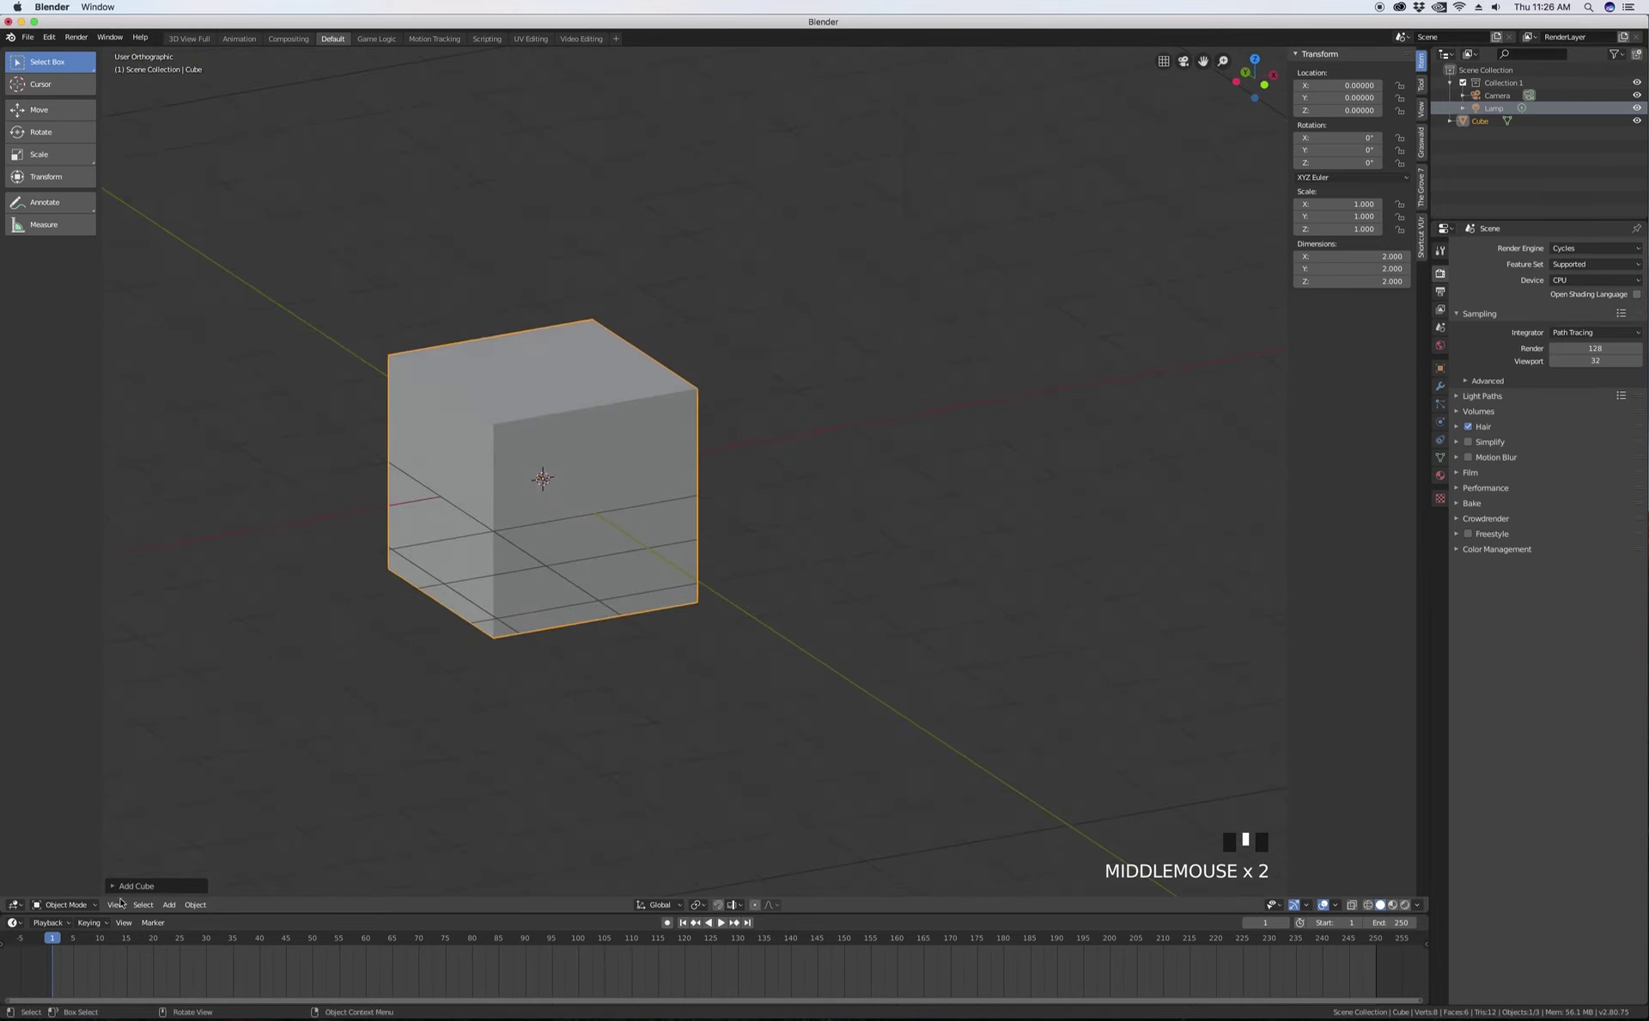
# - Toggle the cube repeatedly between Object Mode and Edit Mode, finishing in Edit Mode with the whole cube in view
pyautogui.click(83, 905)
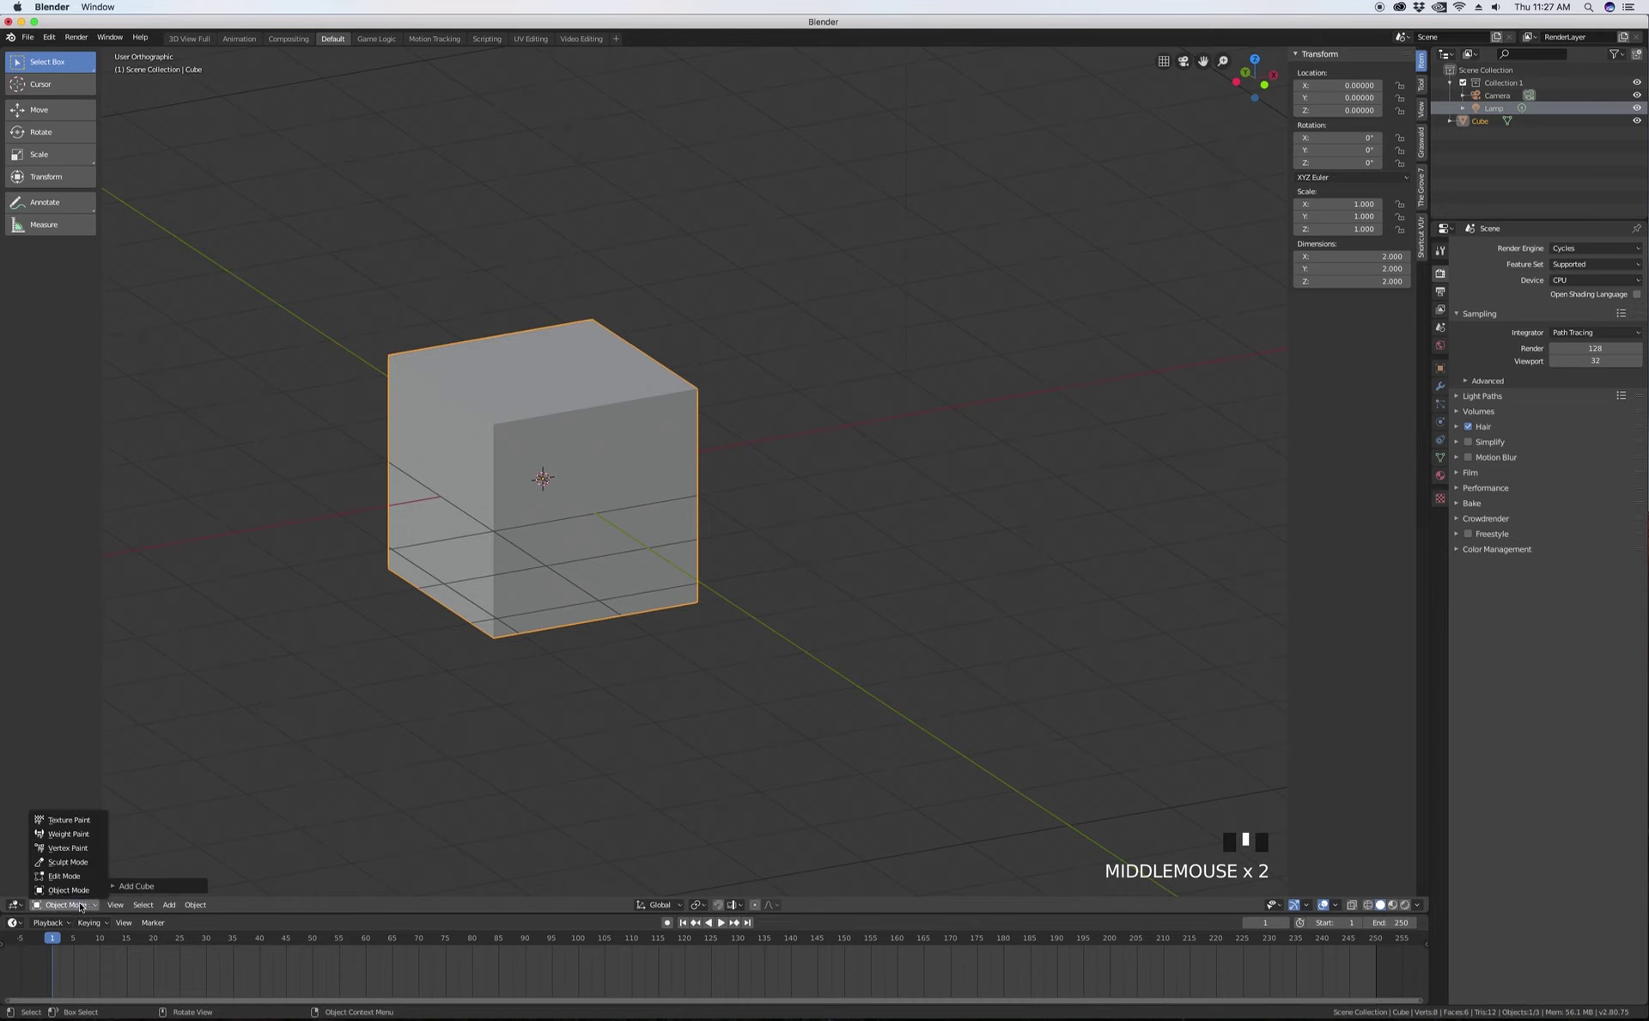
pyautogui.press('Tab')
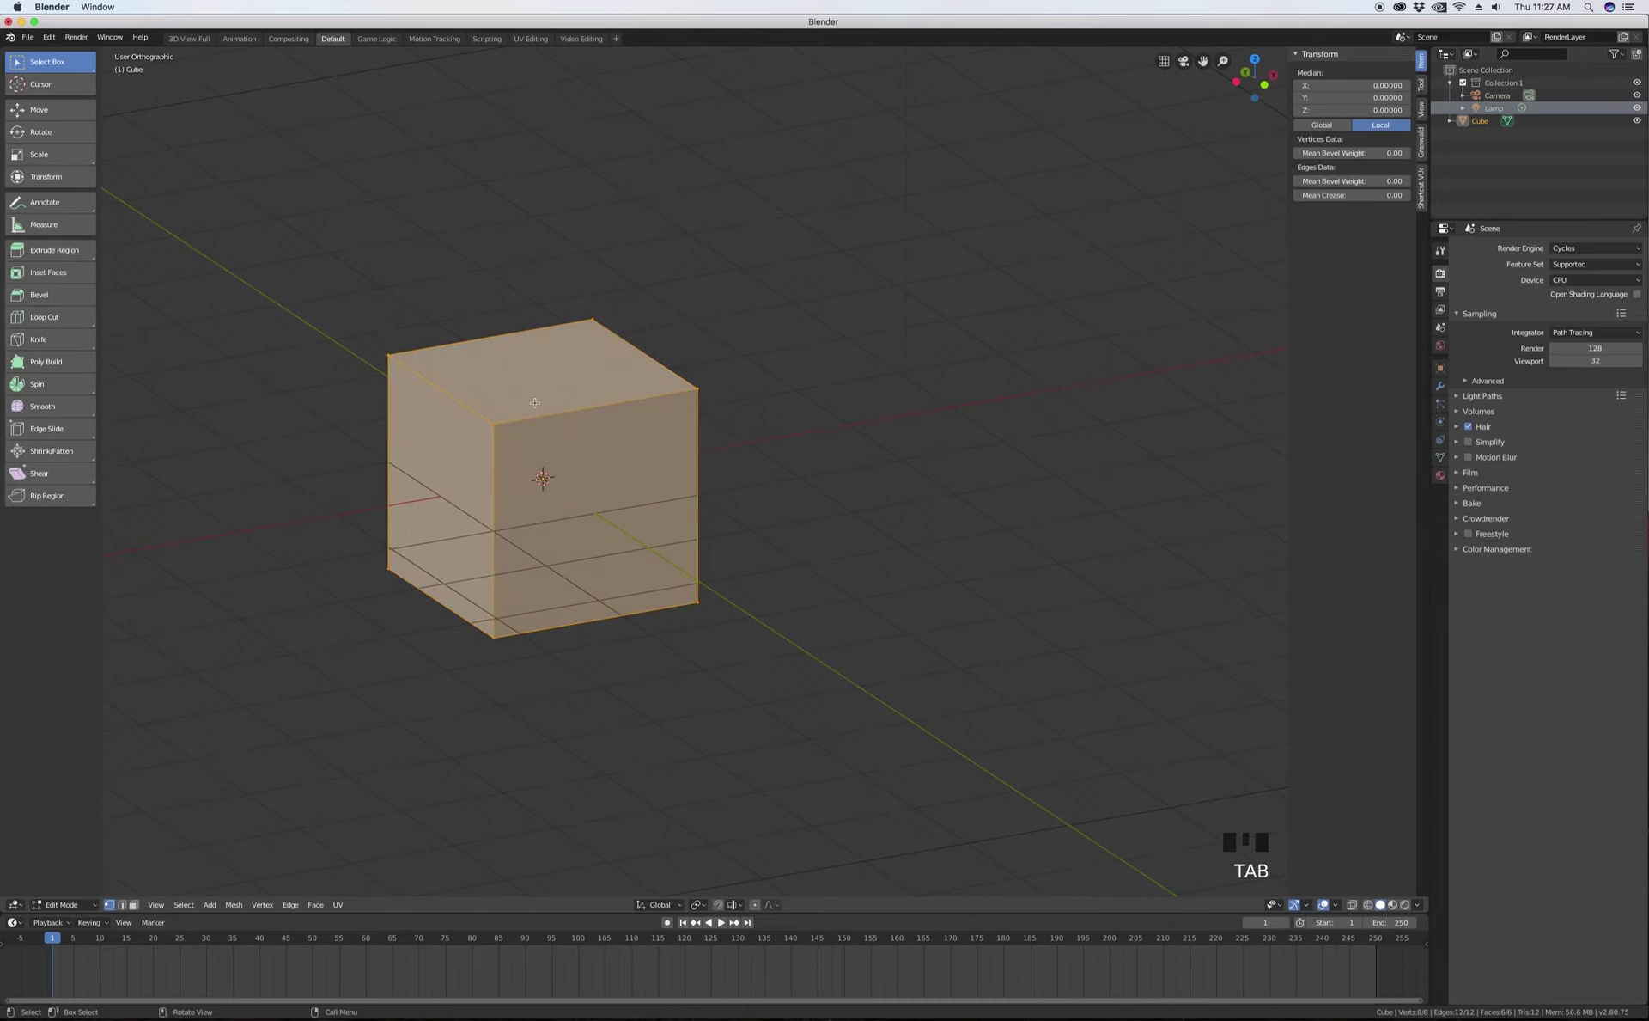
pyautogui.press('Tab')
pyautogui.press('Tab')
pyautogui.press('Tab')
pyautogui.press('Tab')
pyautogui.press('Tab')
pyautogui.press('Tab')
pyautogui.press('Tab')
pyautogui.press('Tab')
pyautogui.press('Tab')
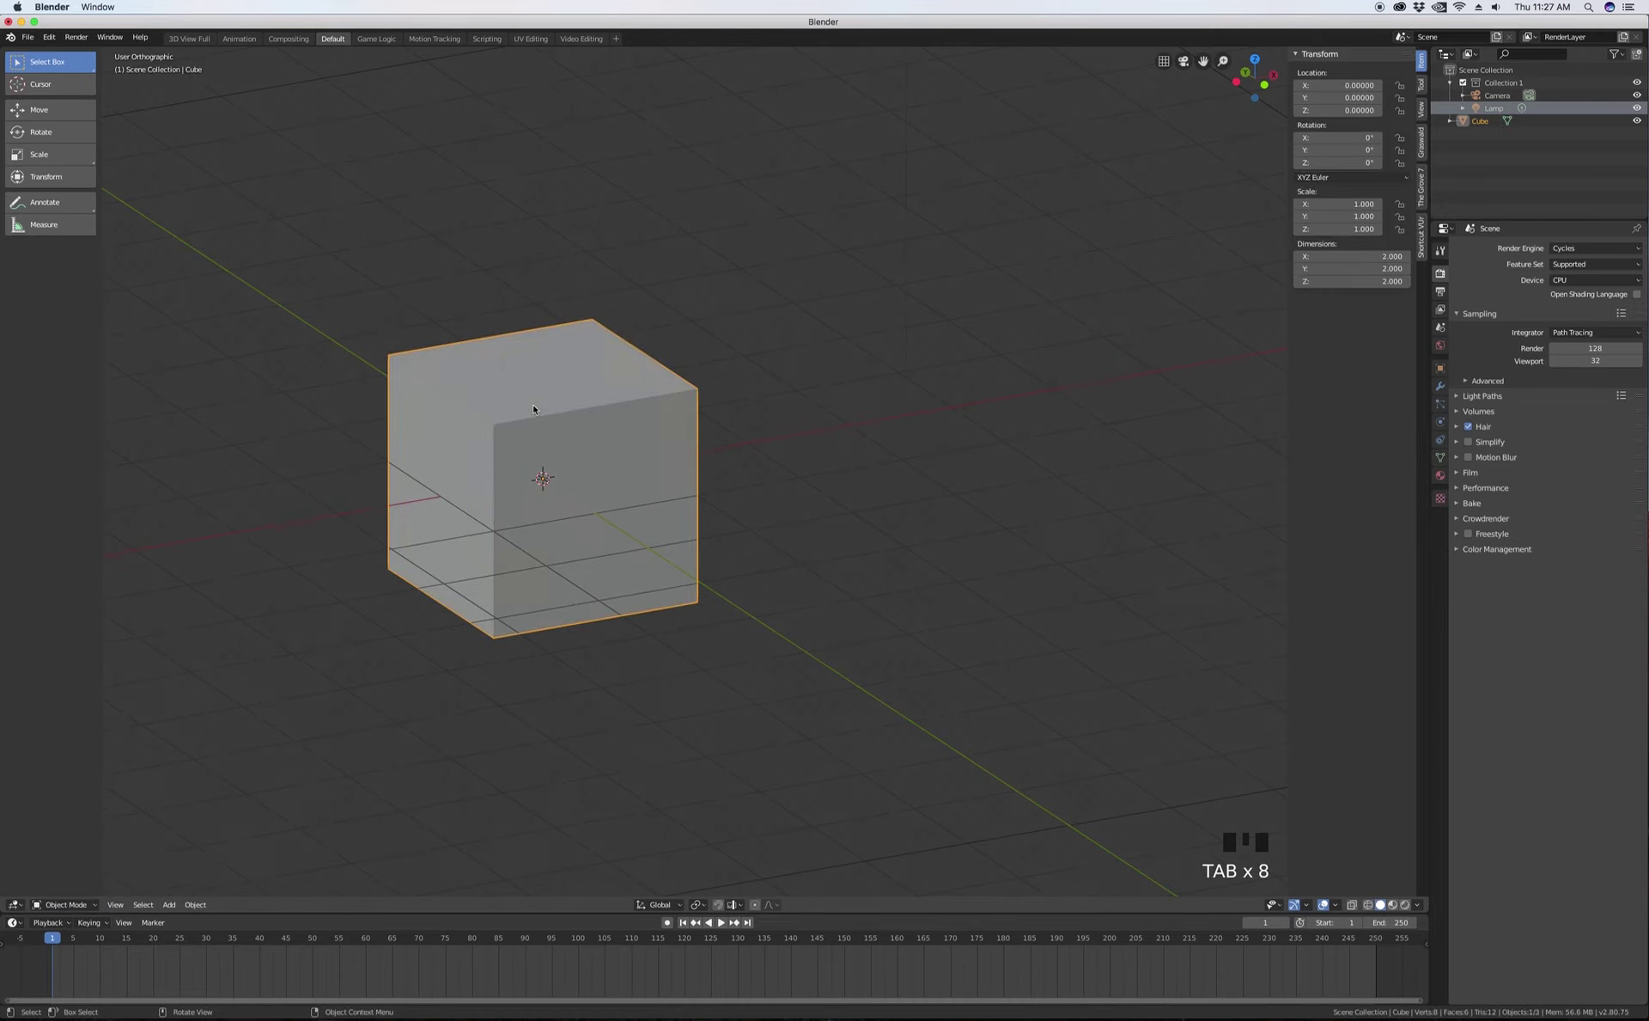
pyautogui.moveTo(569, 425); pyautogui.dragTo(629, 452, button='middle')
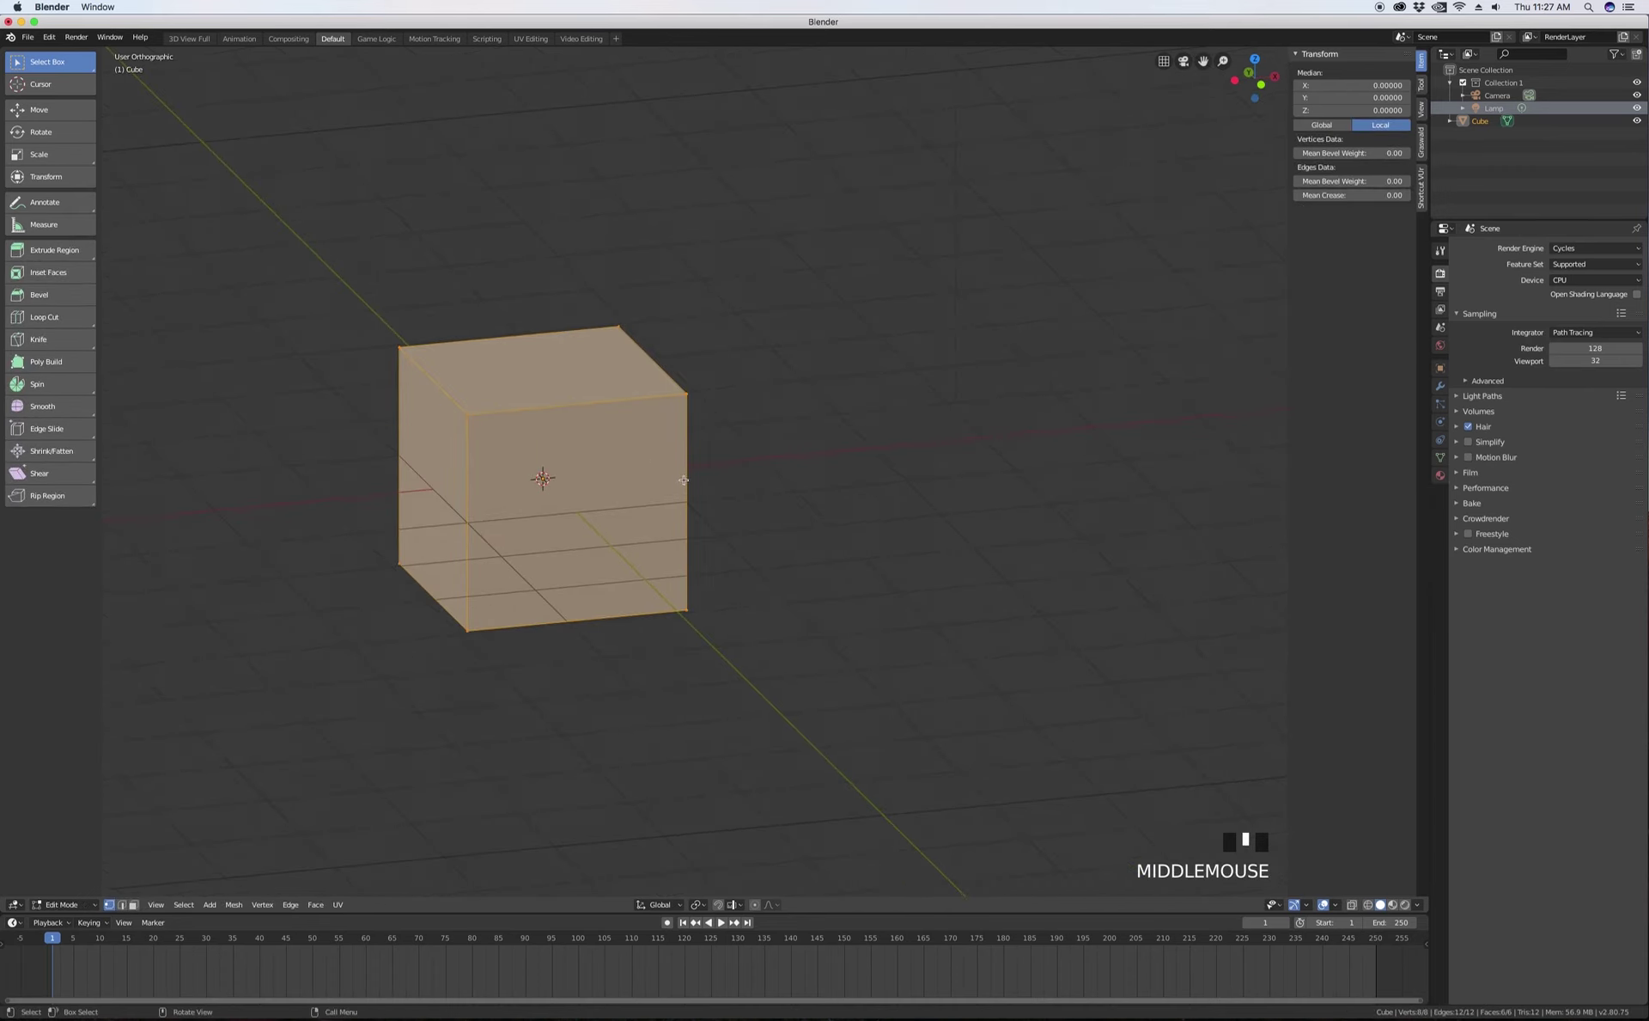
pyautogui.scroll(-2, 585, 443)
pyautogui.scroll(3, 542, 432)
pyautogui.scroll(-2, 542, 432)
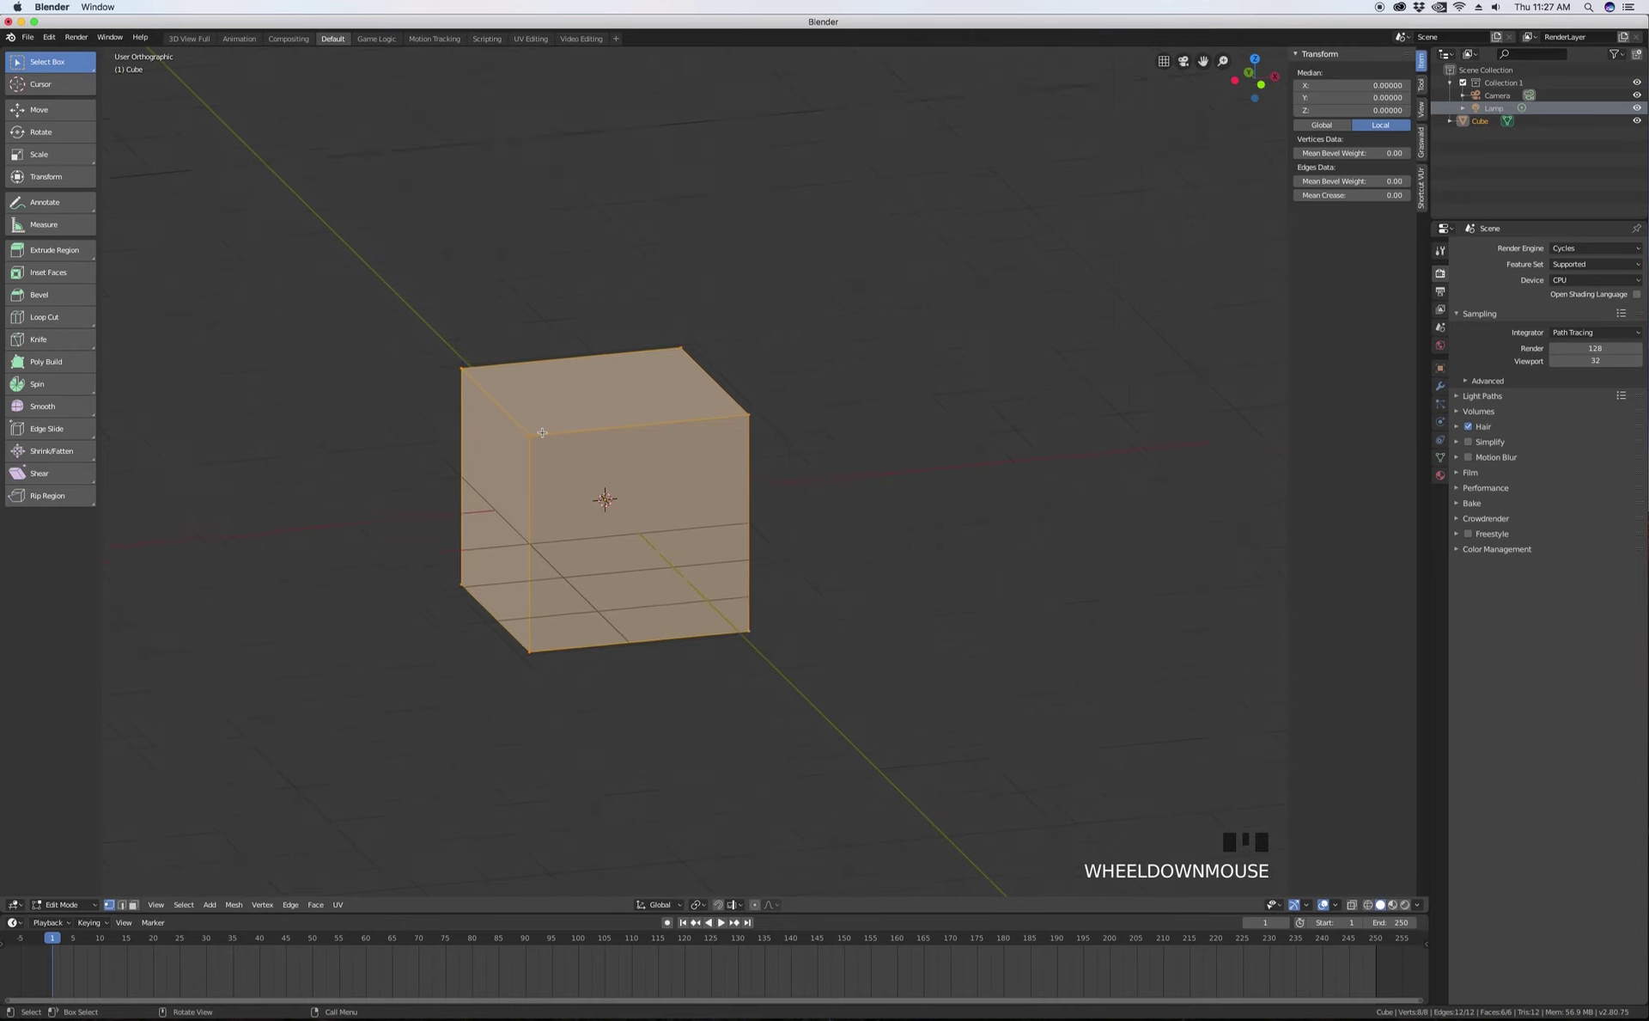
pyautogui.moveTo(544, 433); pyautogui.dragTo(553, 431, button='middle')
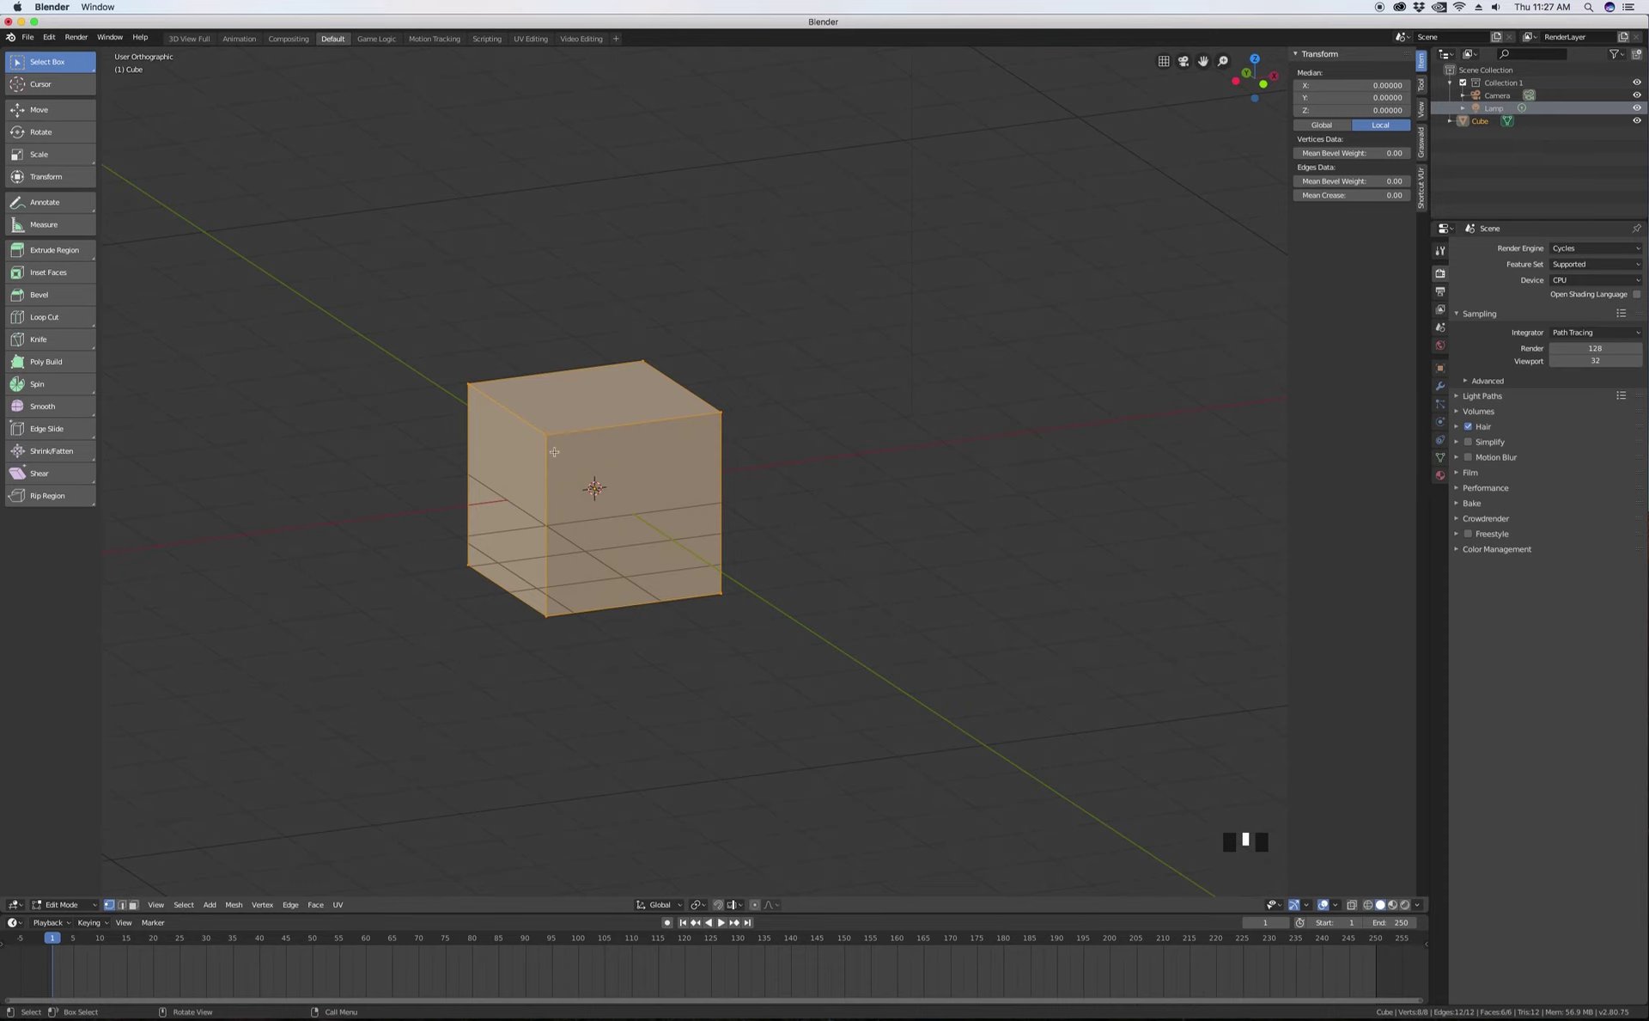
# - Switch to face selection, select the cube's front face and try rotating it
pyautogui.click(133, 905)
pyautogui.click(587, 490)
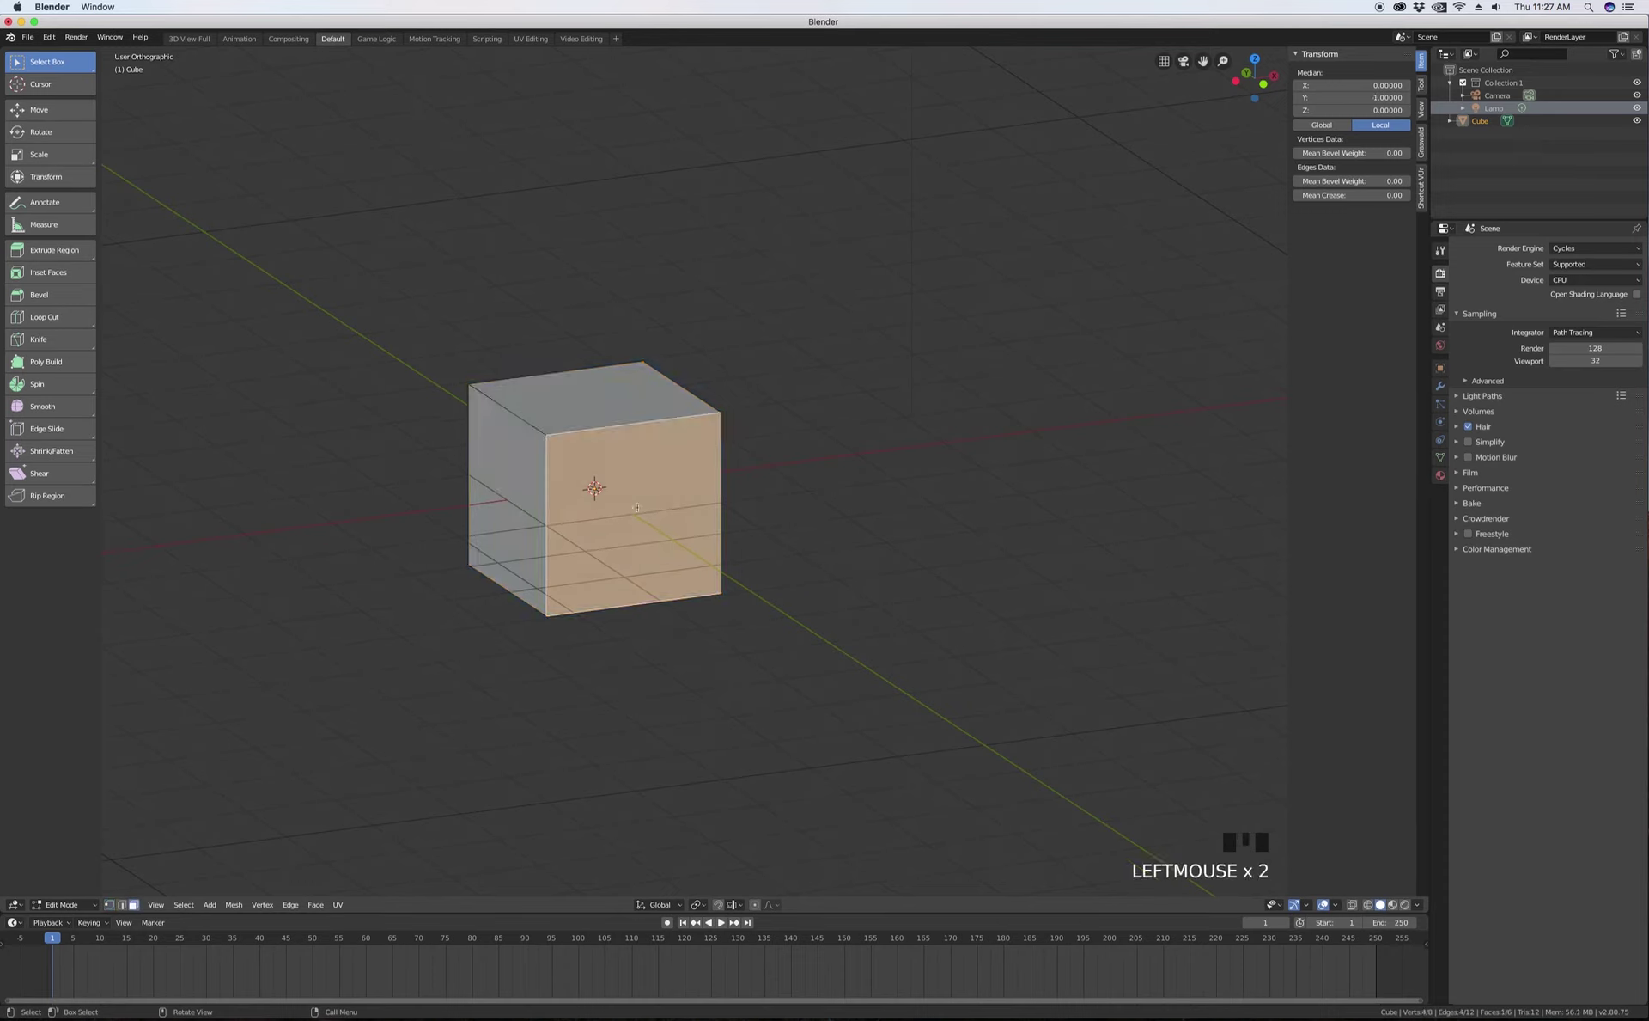
pyautogui.press('r')
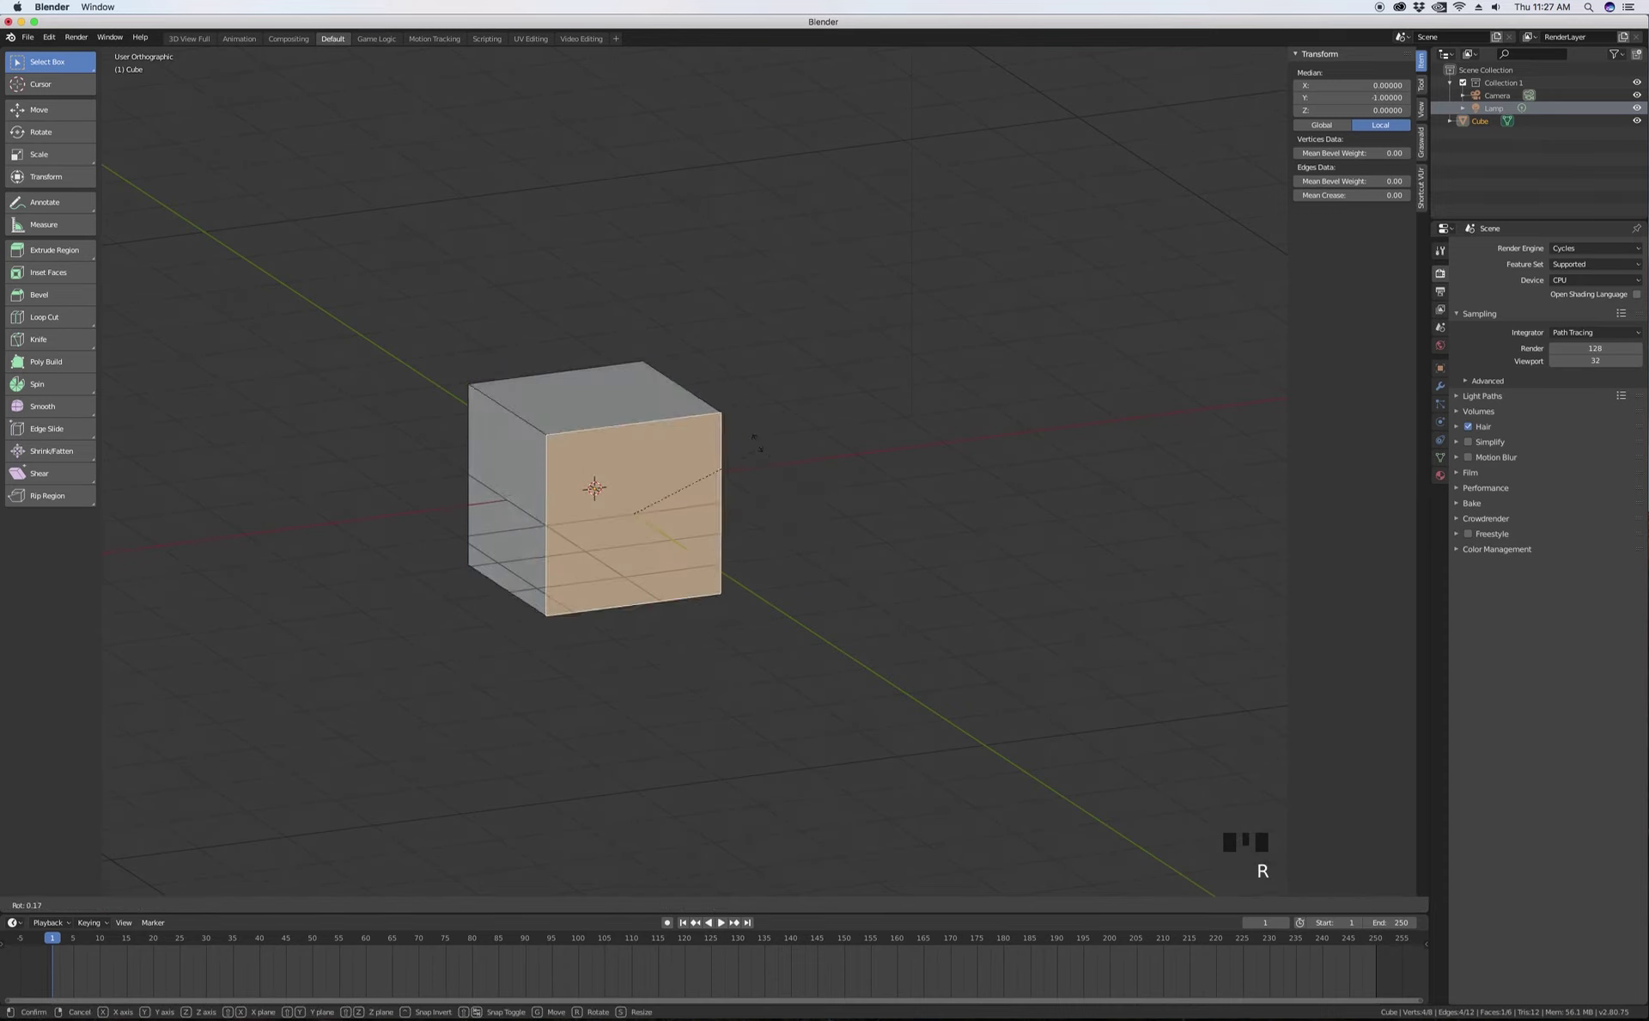
pyautogui.rightClick(752, 420)
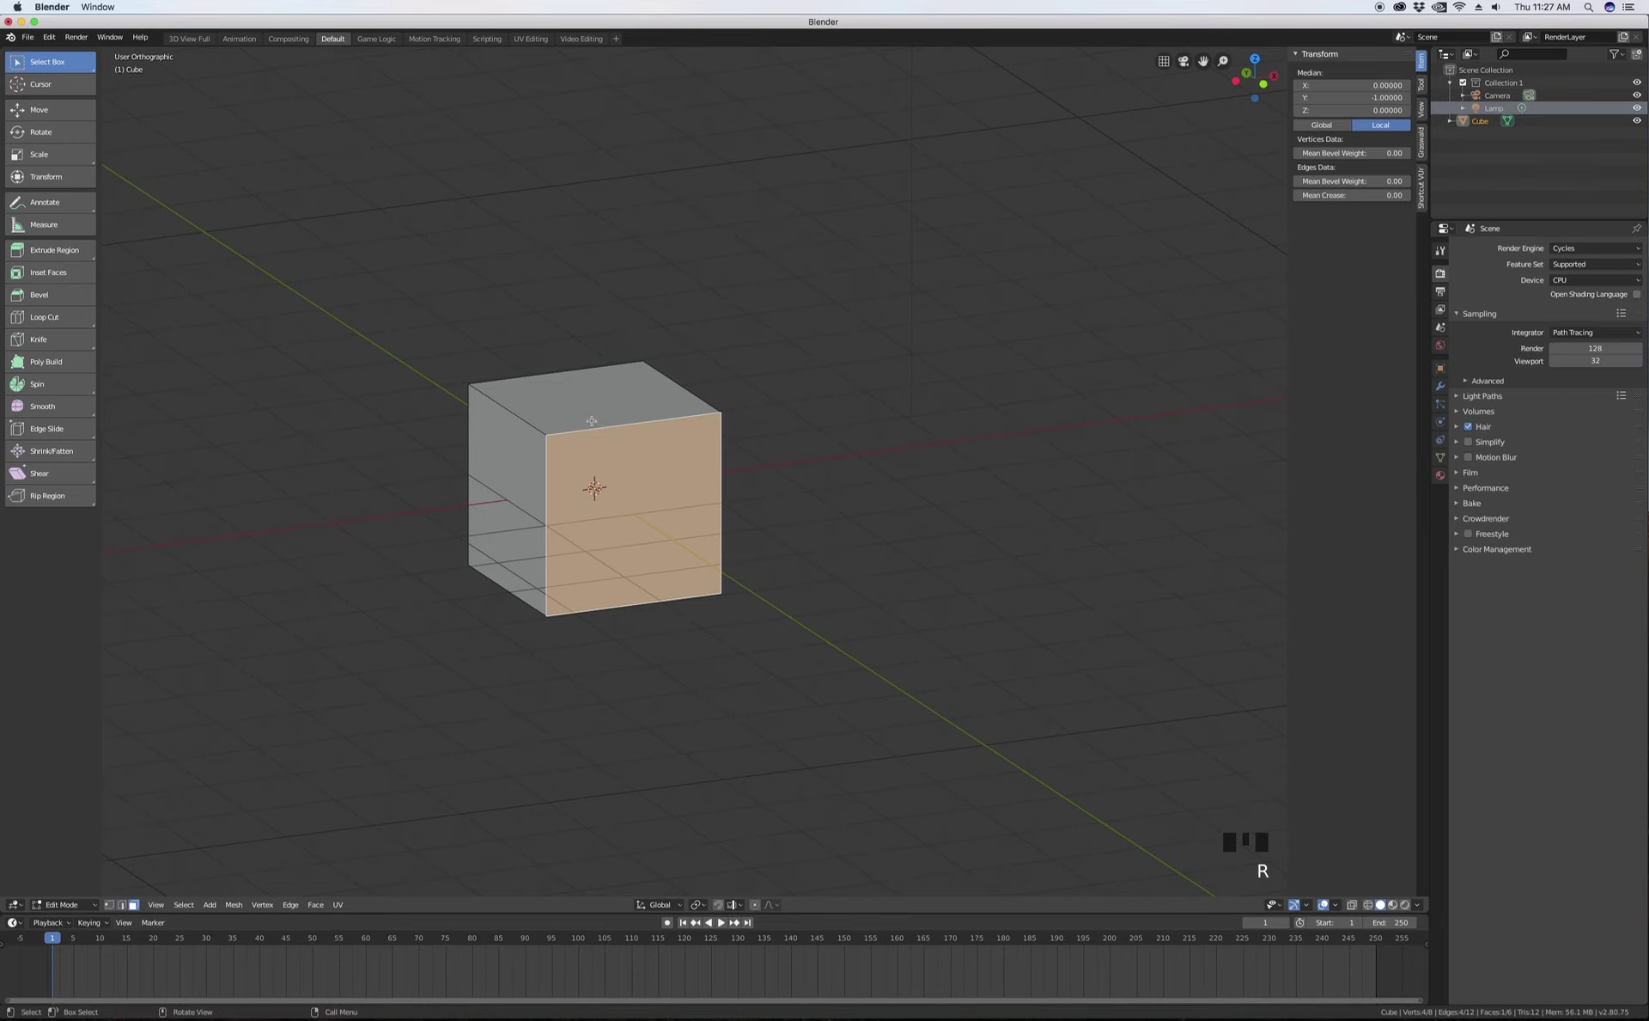
# - Select all faces of the cube, subdivide them and expand the Subdivide operation's settings
pyautogui.press('a')
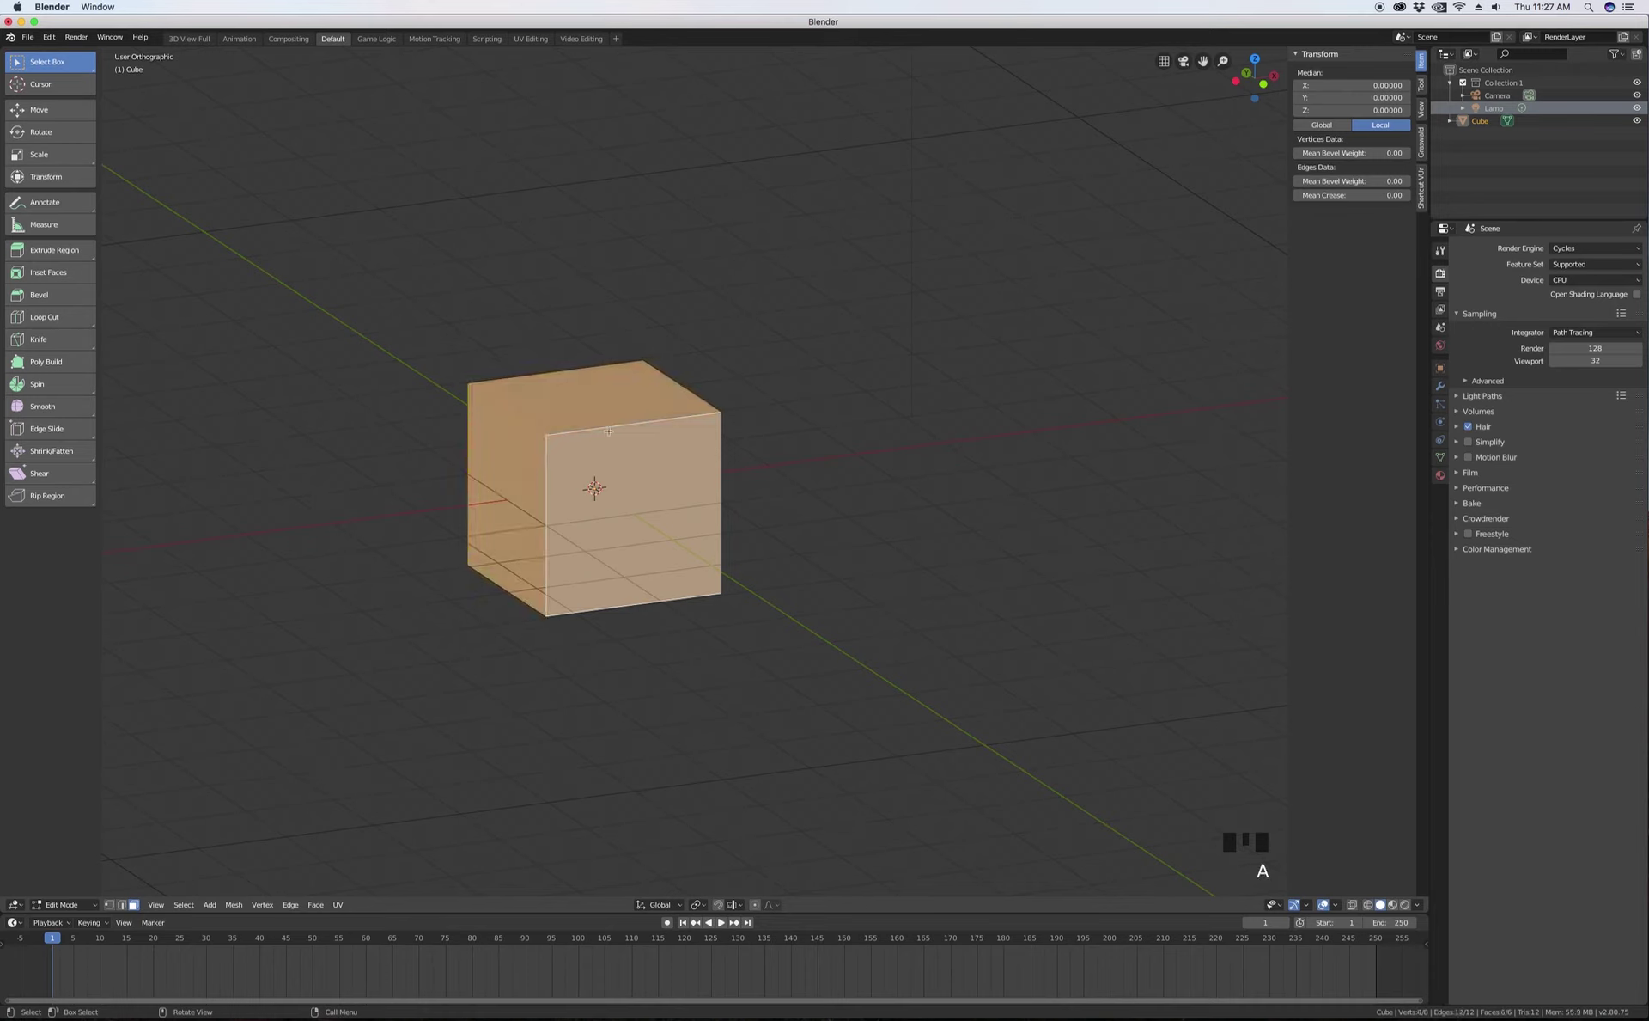
pyautogui.rightClick(558, 410)
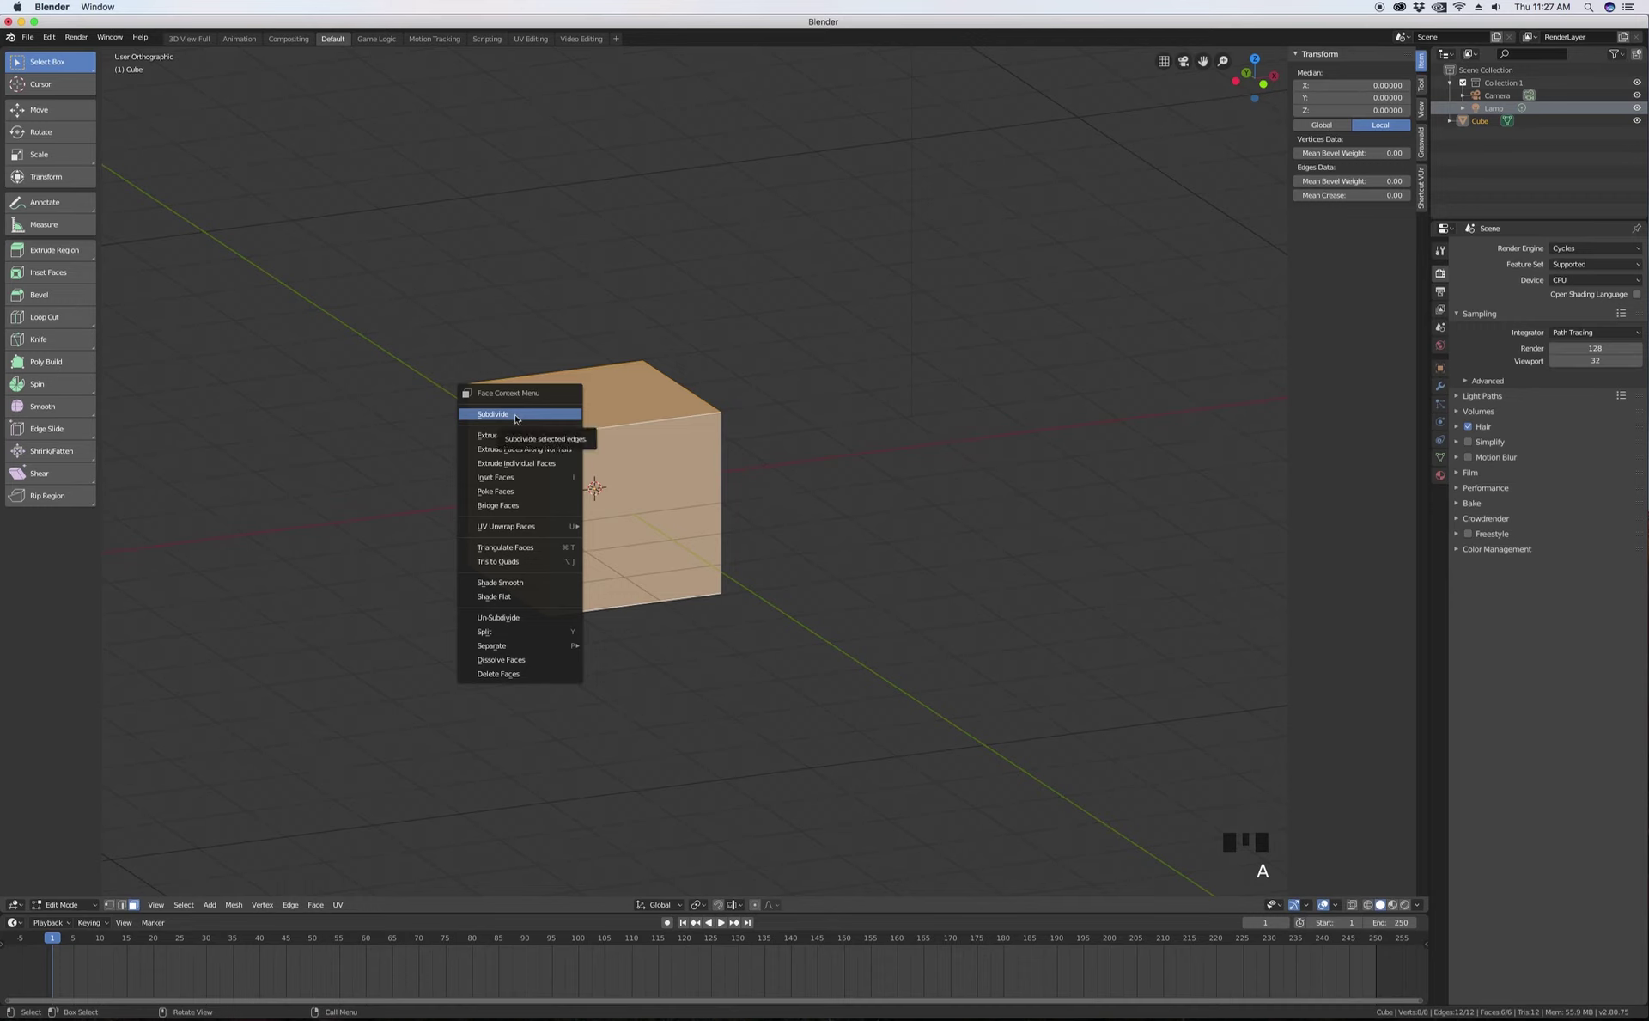
pyautogui.click(515, 418)
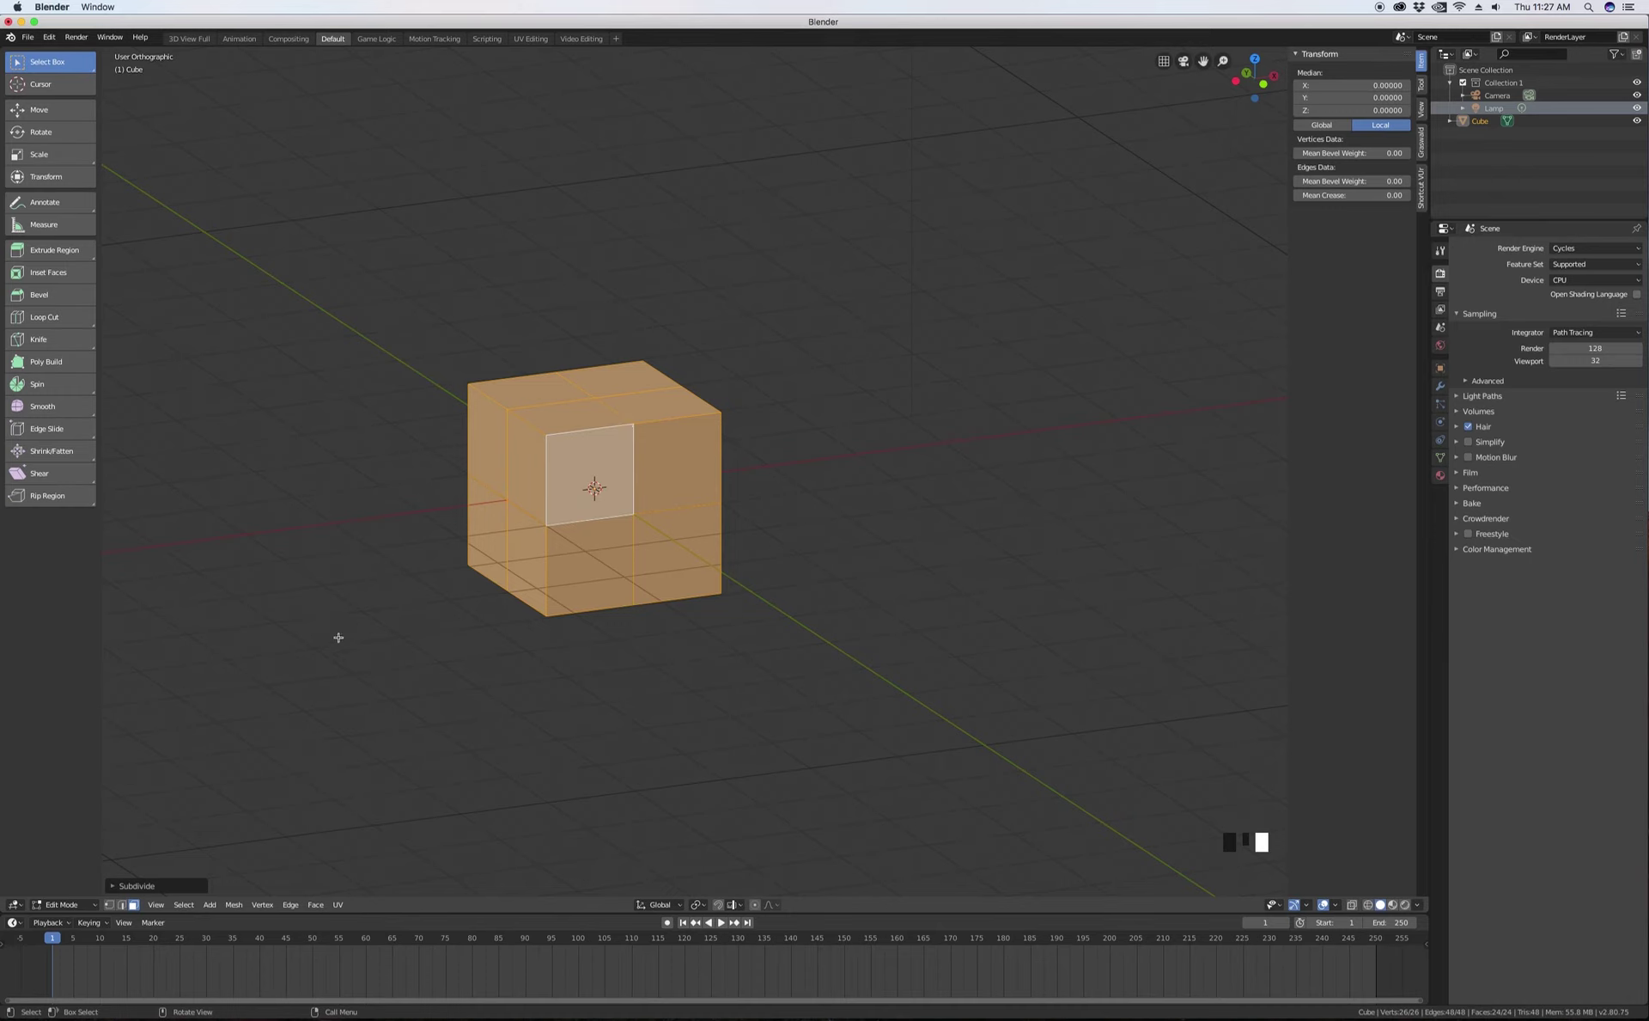
pyautogui.click(118, 886)
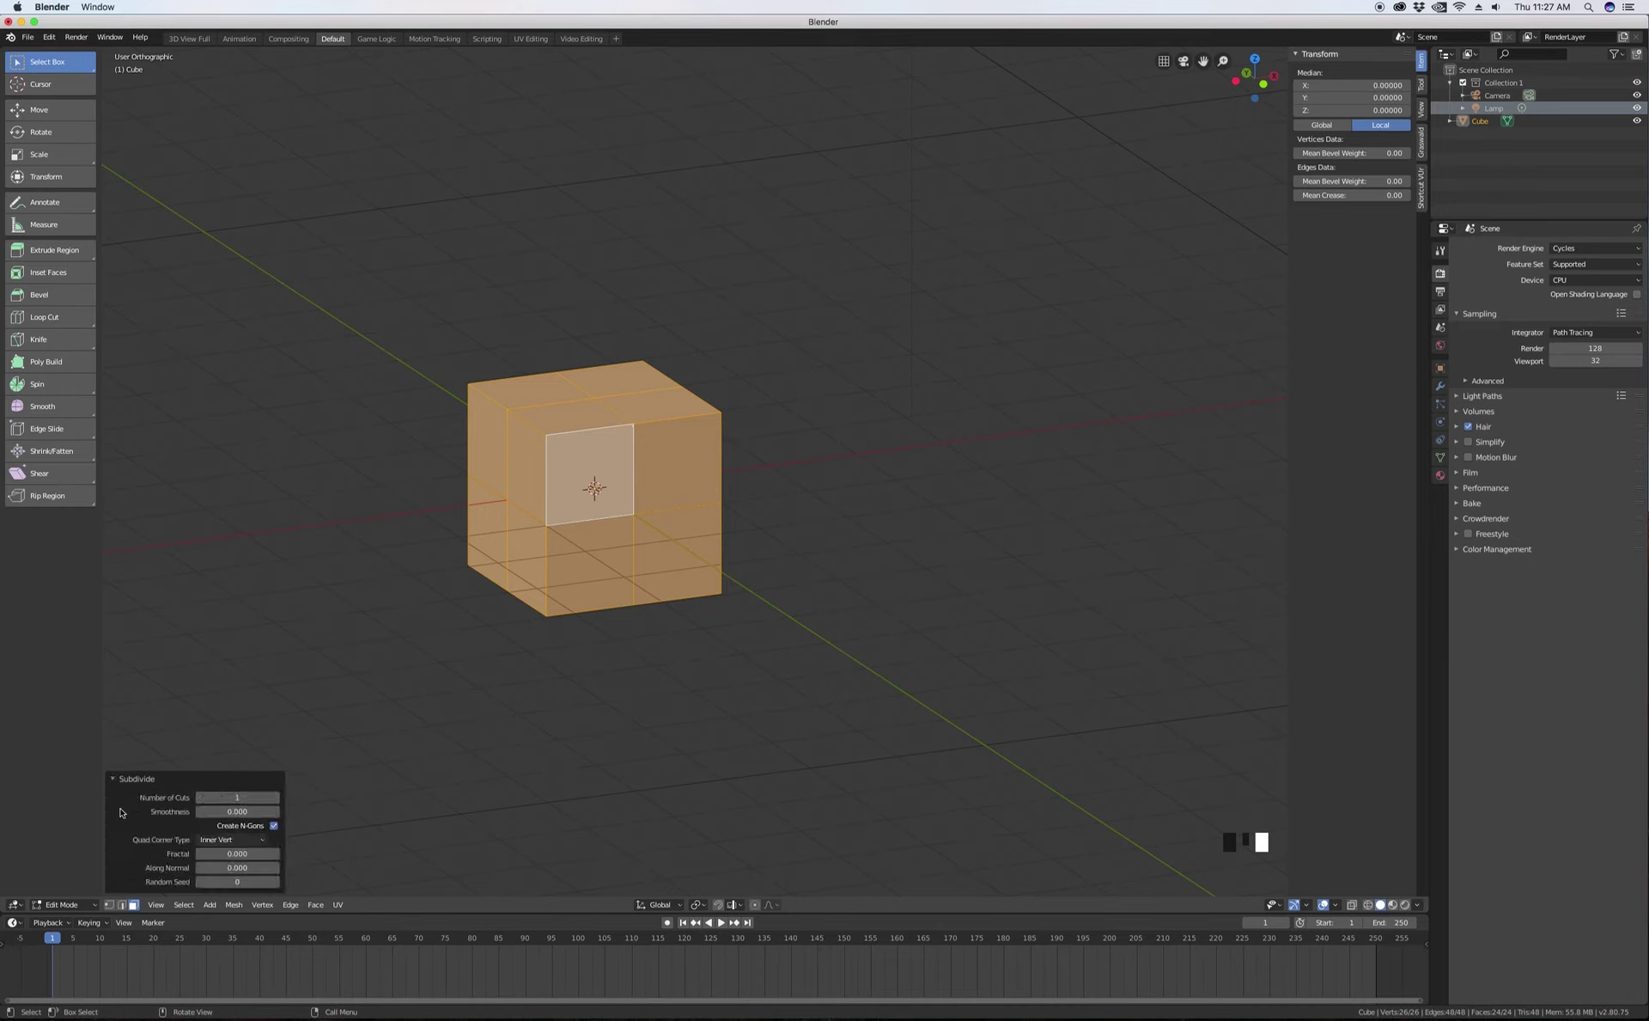
pyautogui.click(113, 779)
pyautogui.click(116, 888)
# - Raise the subdivision's number of cuts step by step to 7
pyautogui.click(276, 799)
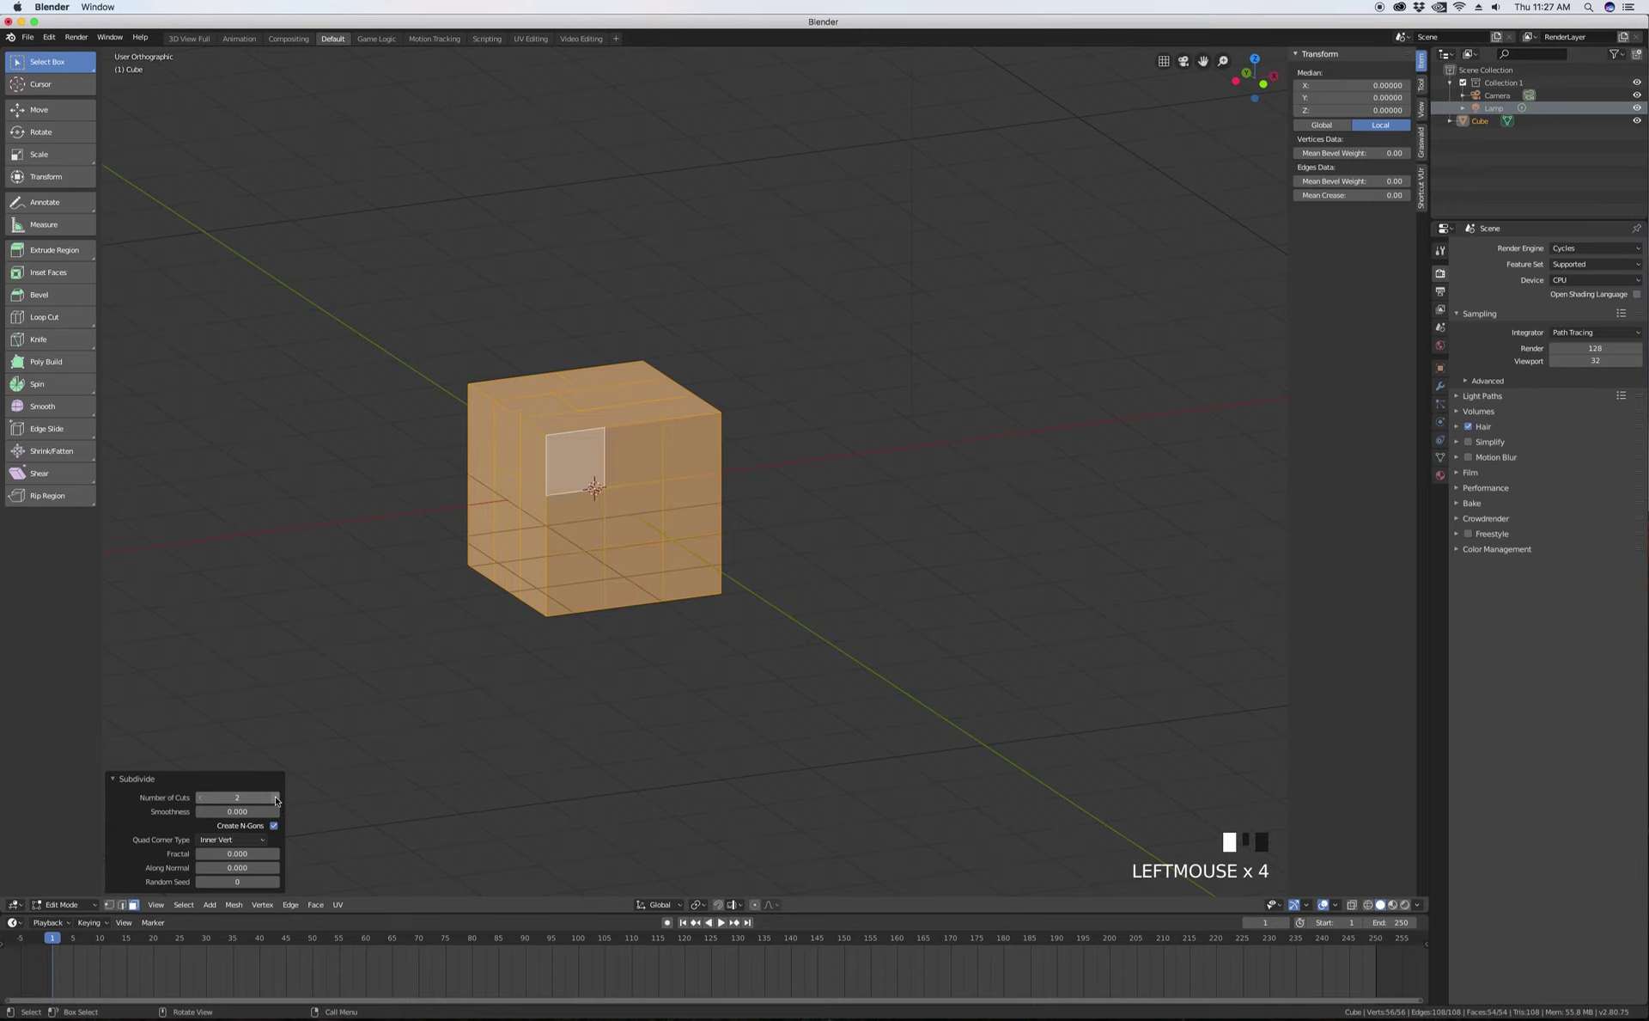
pyautogui.click(276, 799)
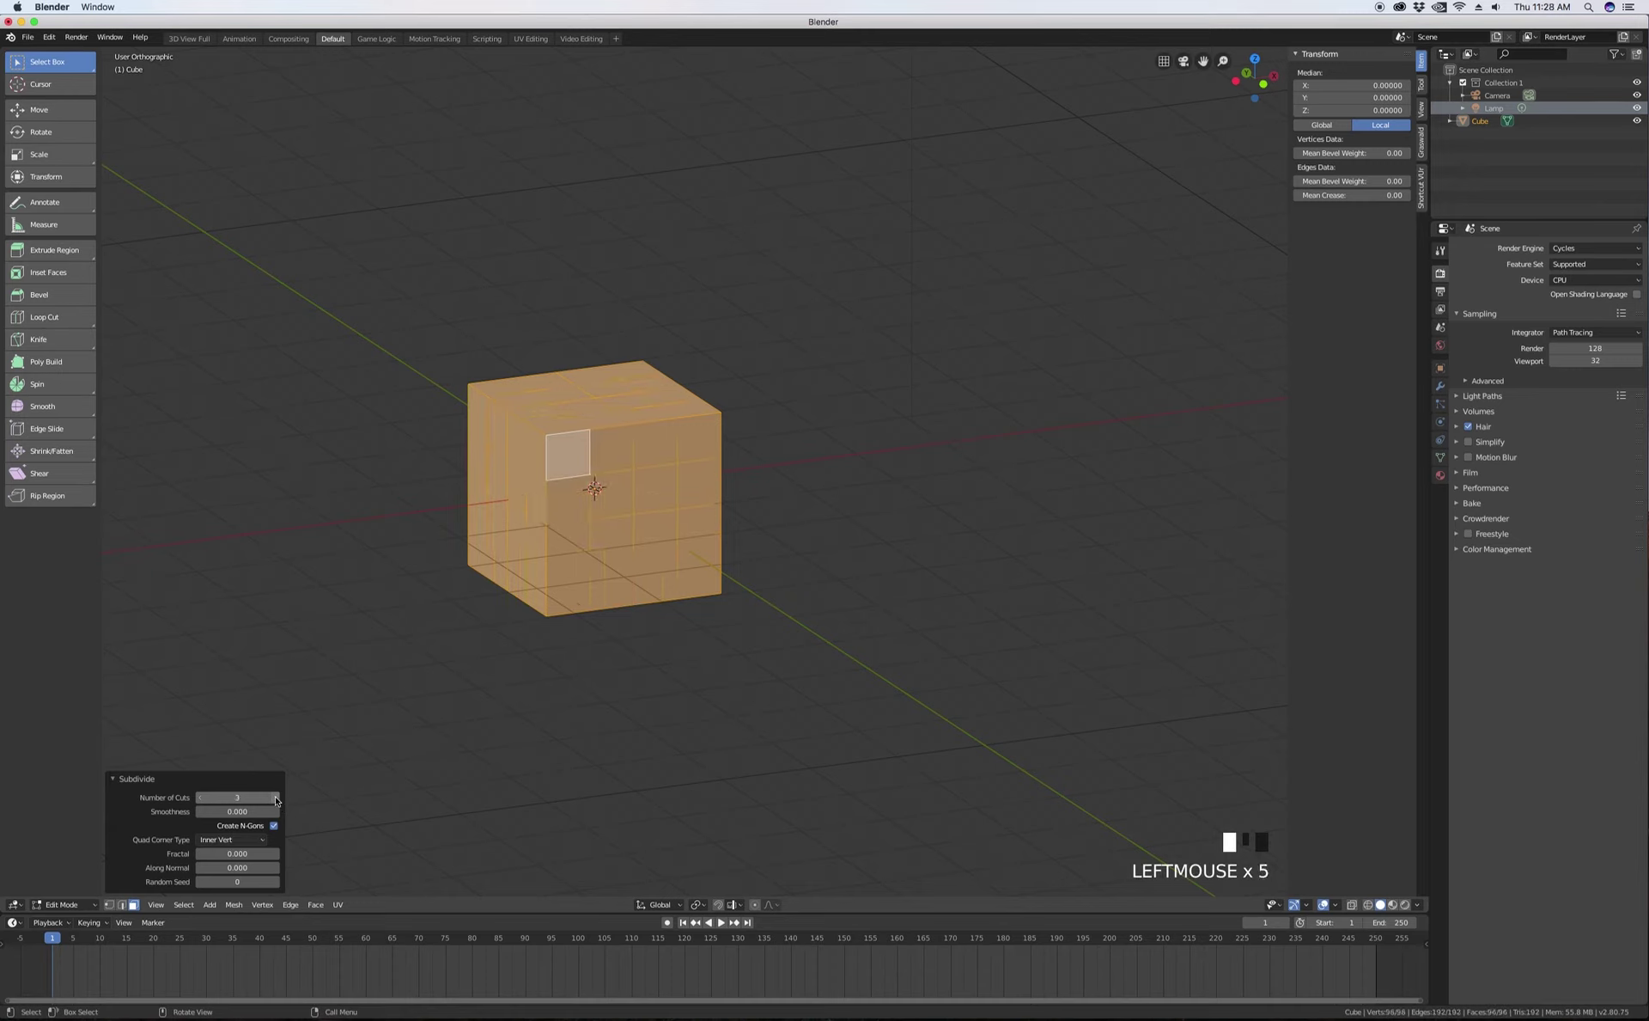
pyautogui.click(276, 799)
pyautogui.click(275, 799)
pyautogui.click(276, 799)
pyautogui.click(275, 798)
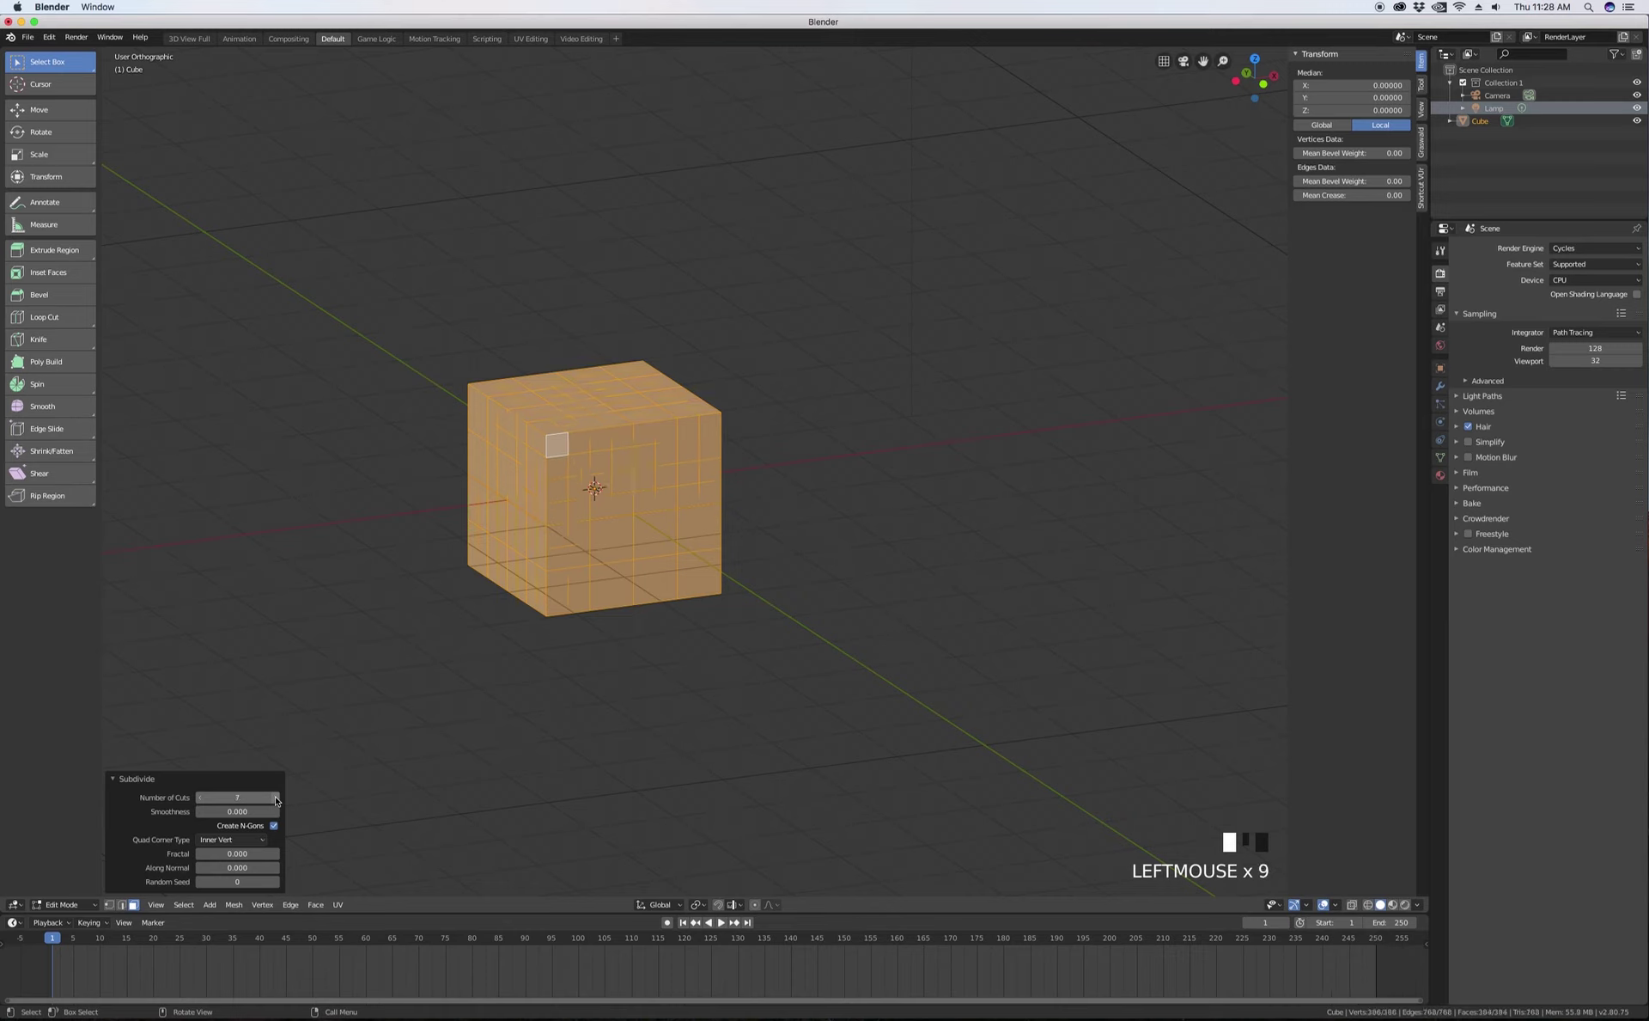
# - Reduce the subdivision's number of cuts to 1
pyautogui.click(200, 799)
pyautogui.click(199, 799)
pyautogui.click(200, 799)
pyautogui.click(200, 799)
pyautogui.click(200, 799)
pyautogui.click(199, 799)
pyautogui.click(199, 799)
pyautogui.click(199, 799)
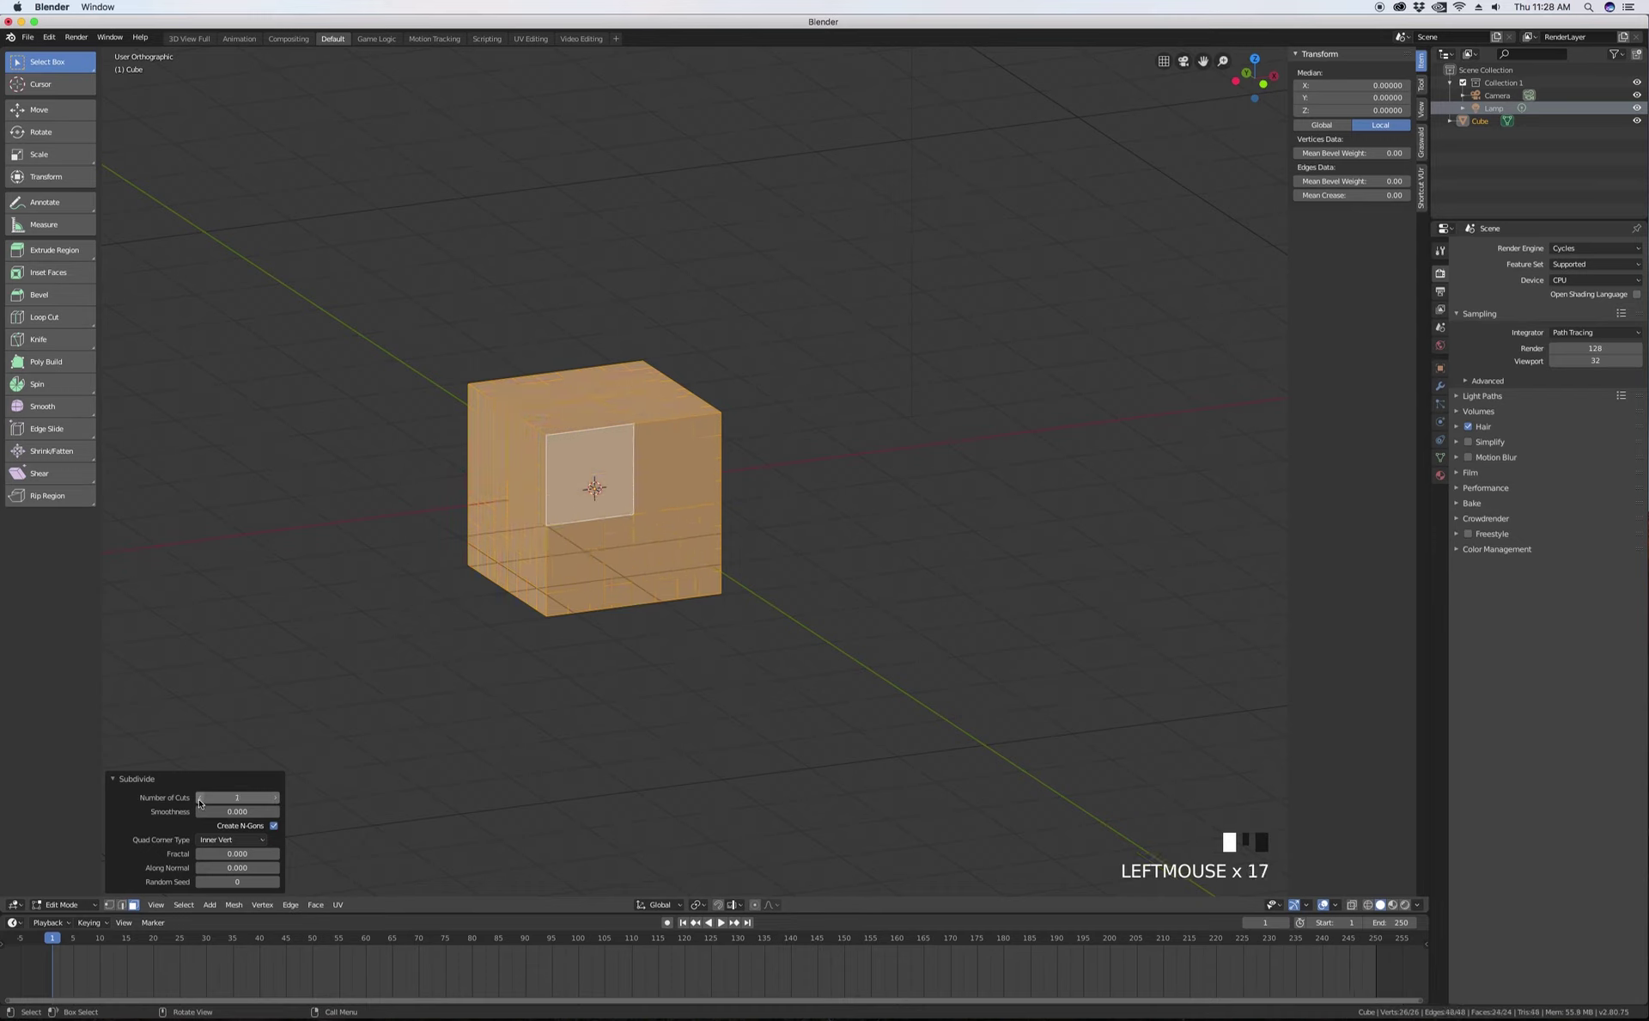
# - Select the subdivided faces one at a time on the cube's front and left sides
pyautogui.click(661, 548)
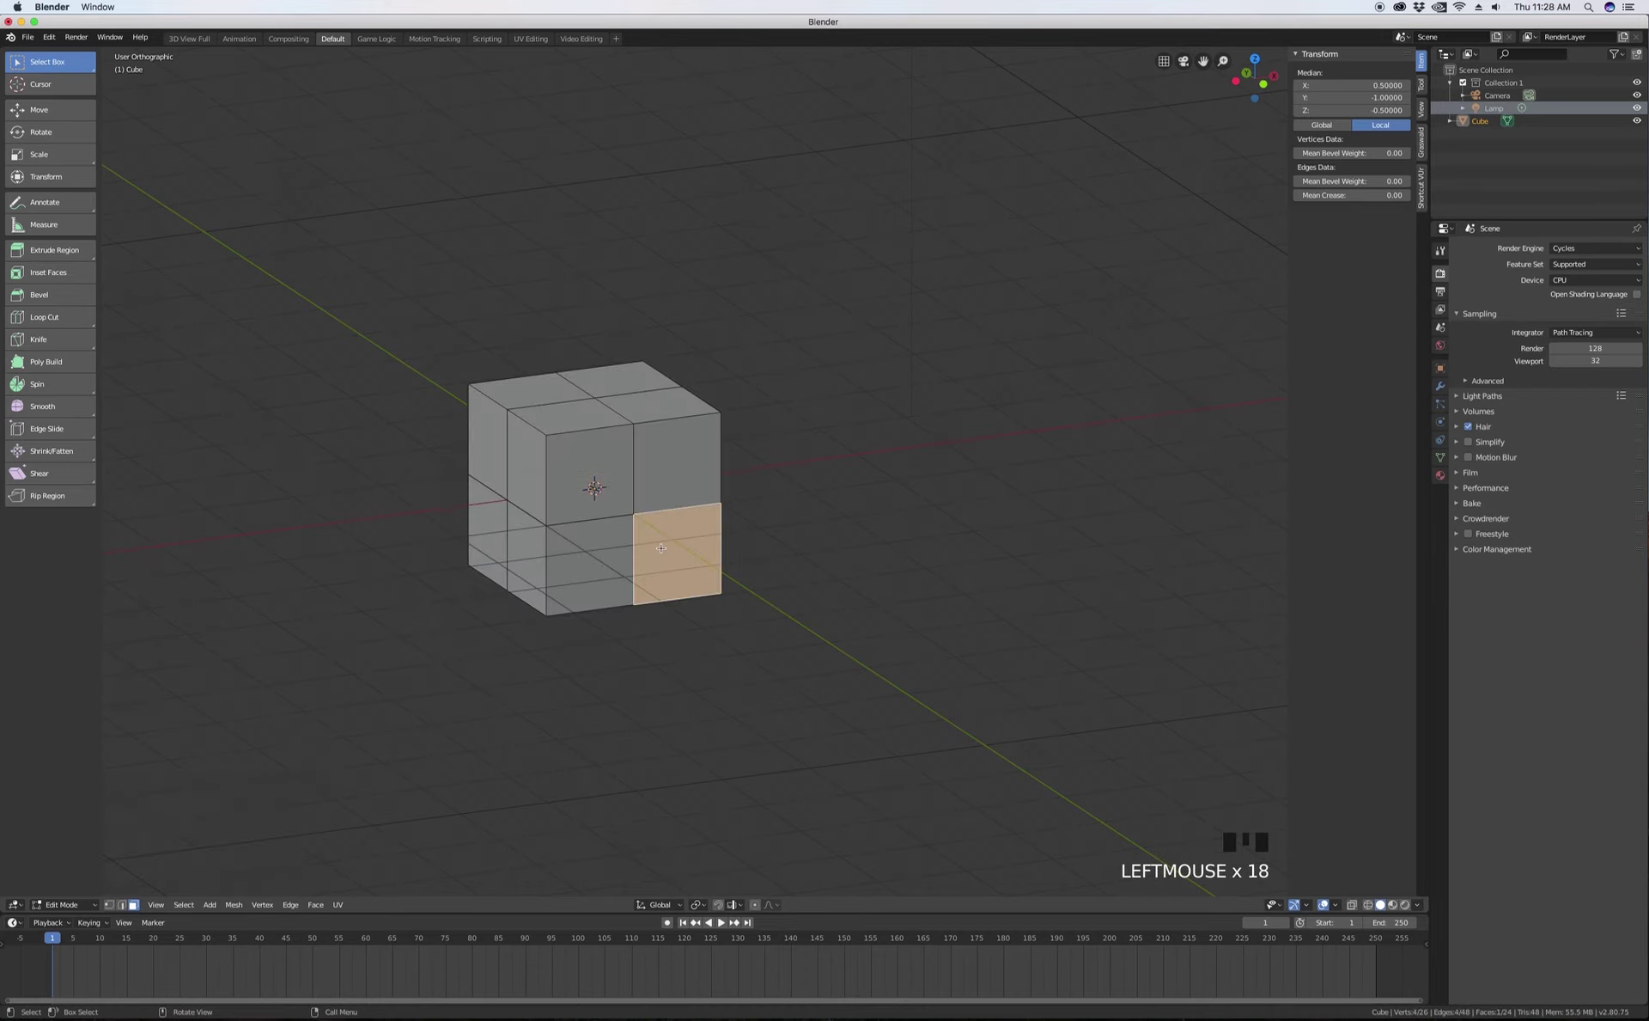
pyautogui.click(628, 477)
pyautogui.click(674, 464)
pyautogui.click(597, 559)
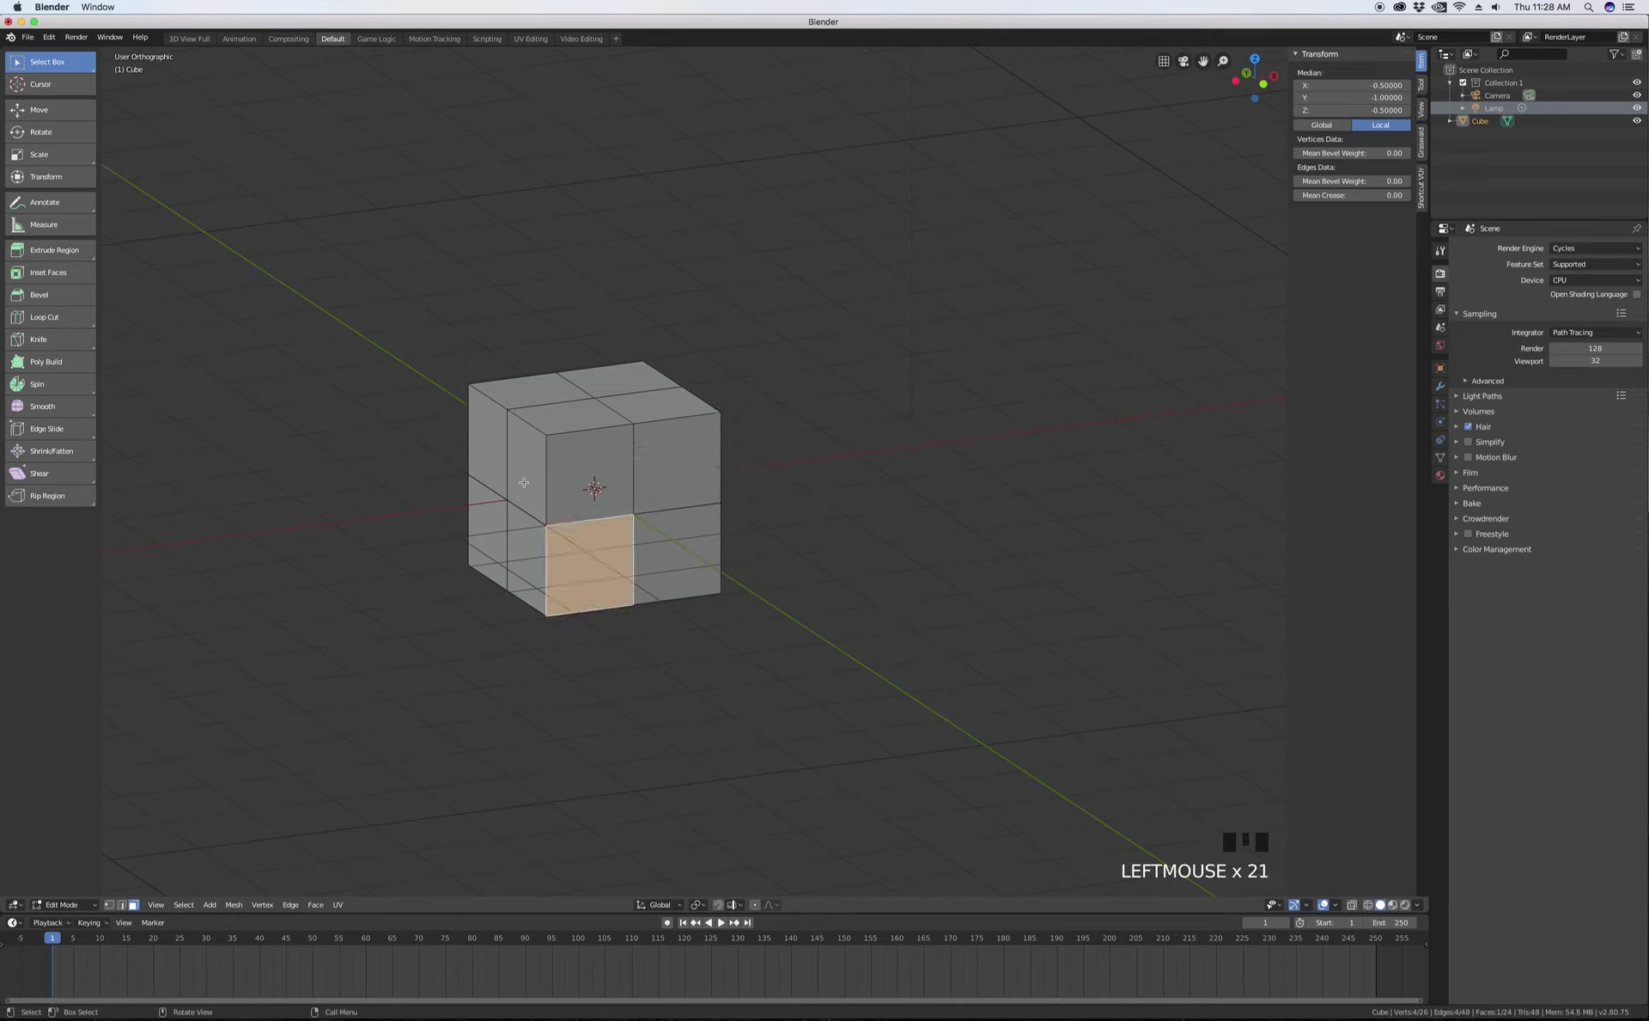
pyautogui.click(526, 485)
pyautogui.click(522, 552)
pyautogui.click(487, 537)
pyautogui.click(486, 440)
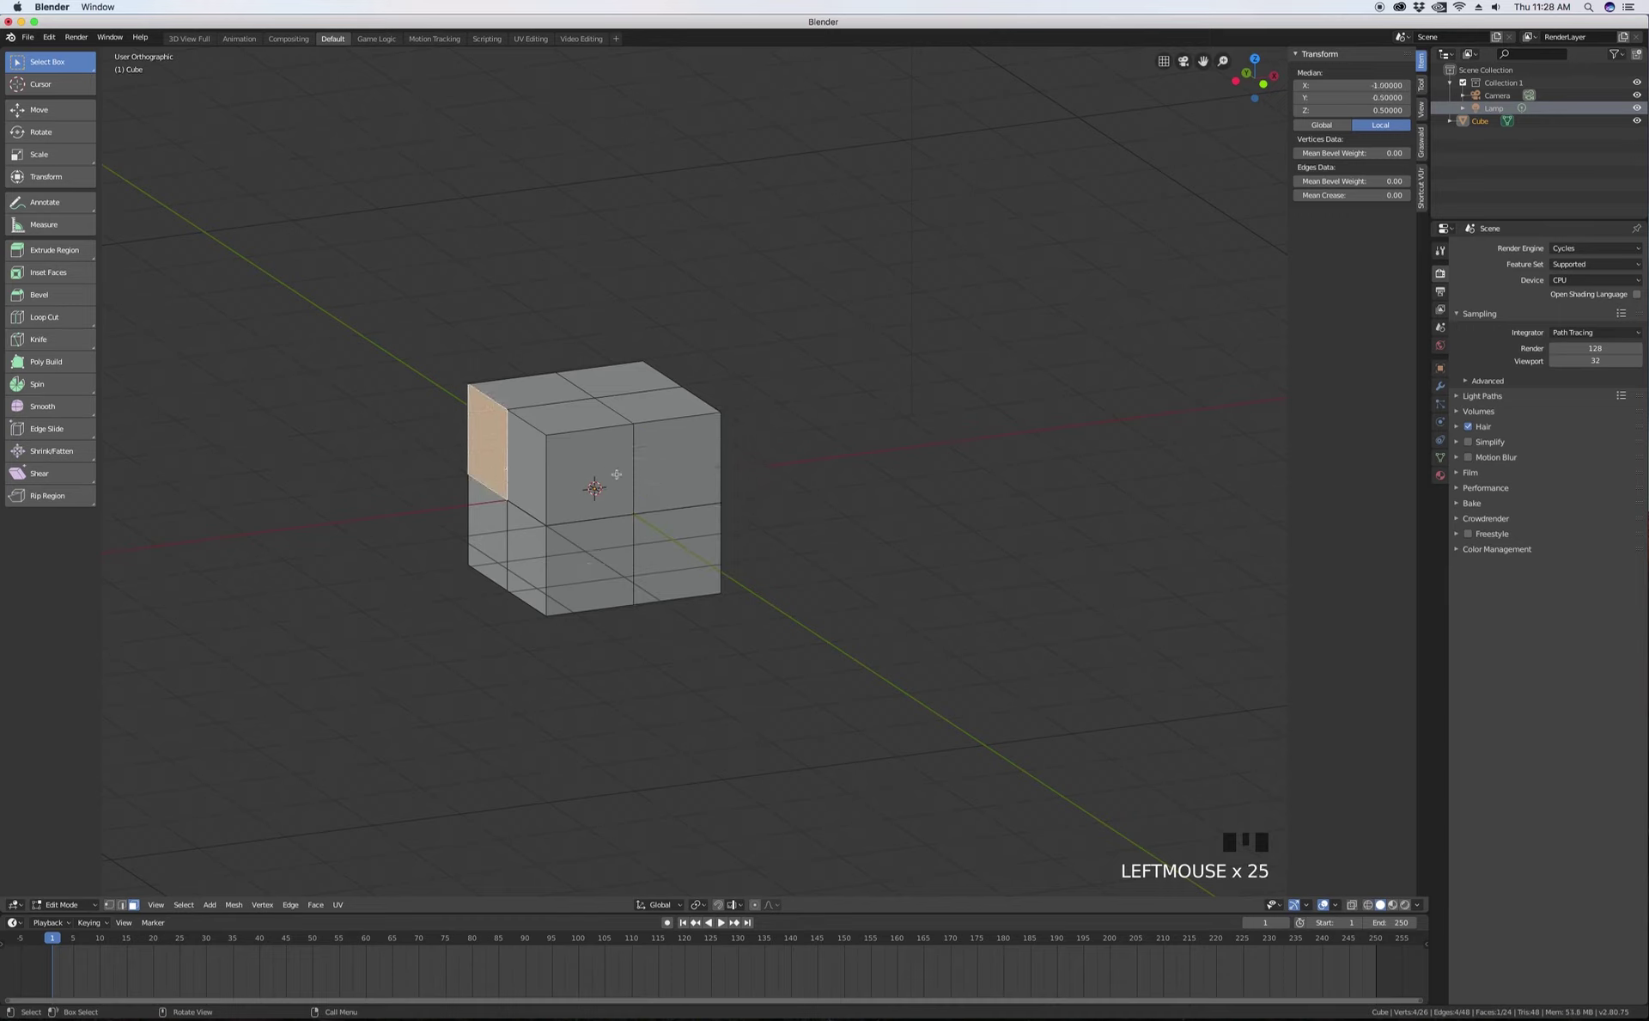
# - Select the upper-right face on the cube's front side and try rotating it
pyautogui.click(682, 476)
pyautogui.press('r')
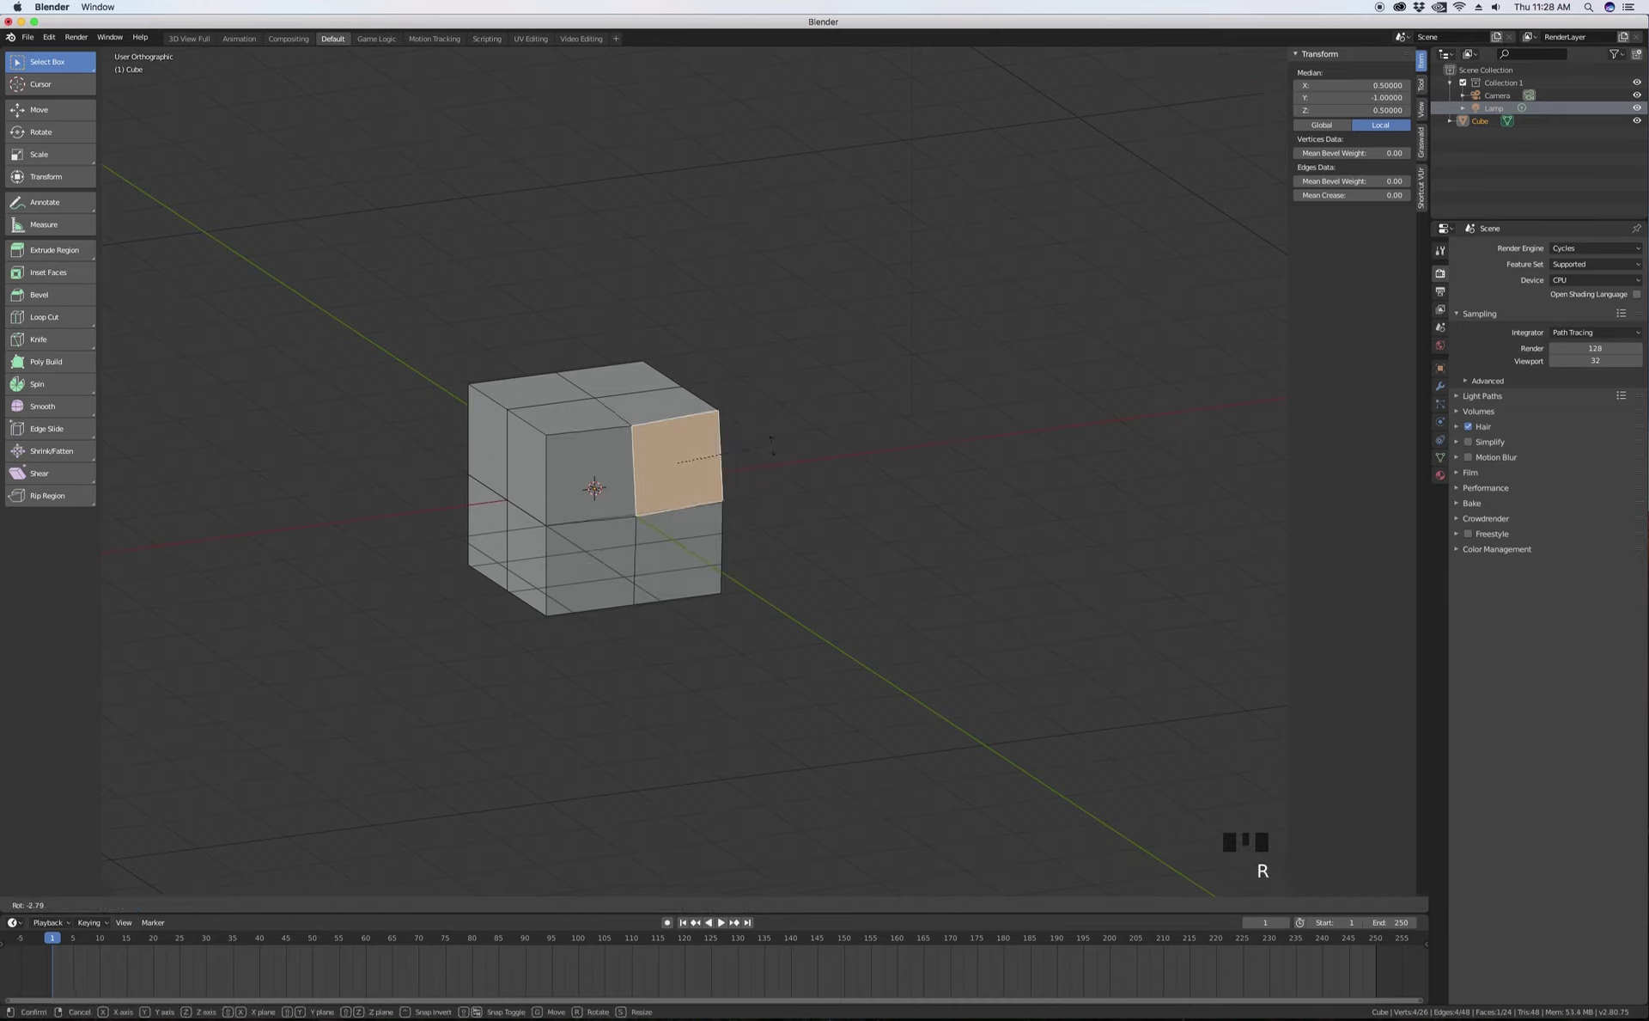
pyautogui.rightClick(760, 464)
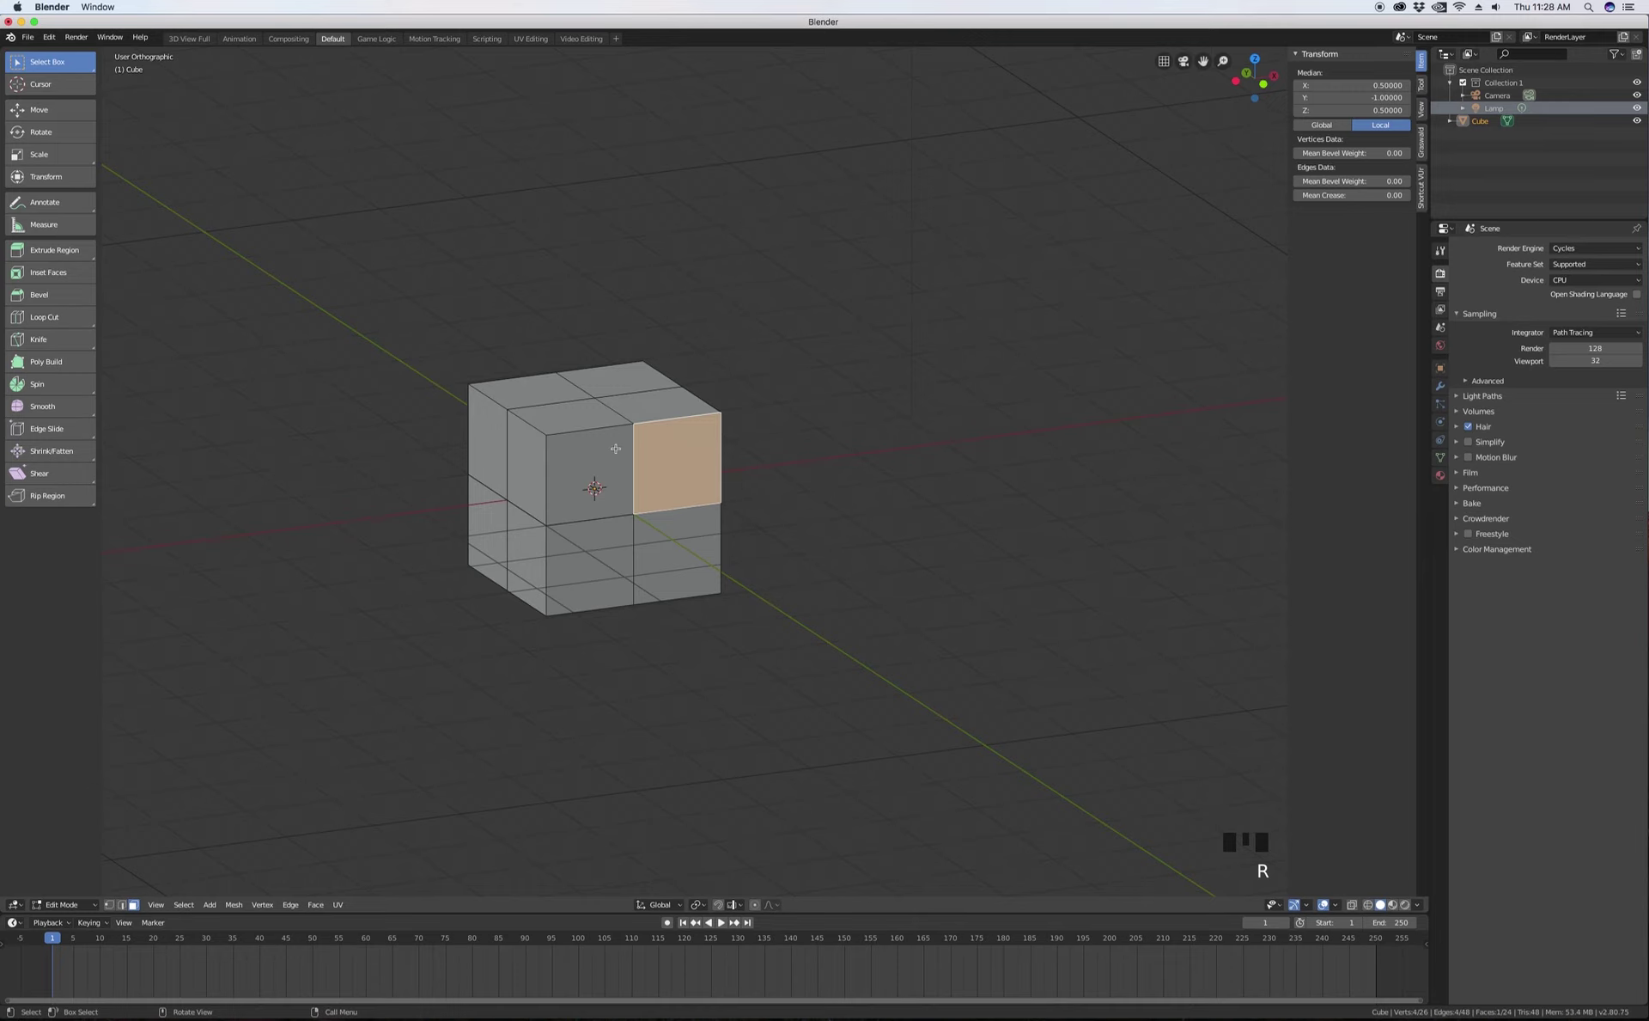
# - Undo the face selections and the subdivision, restoring the plain cube
pyautogui.moveTo(616, 449); pyautogui.dragTo(627, 458, button='middle')
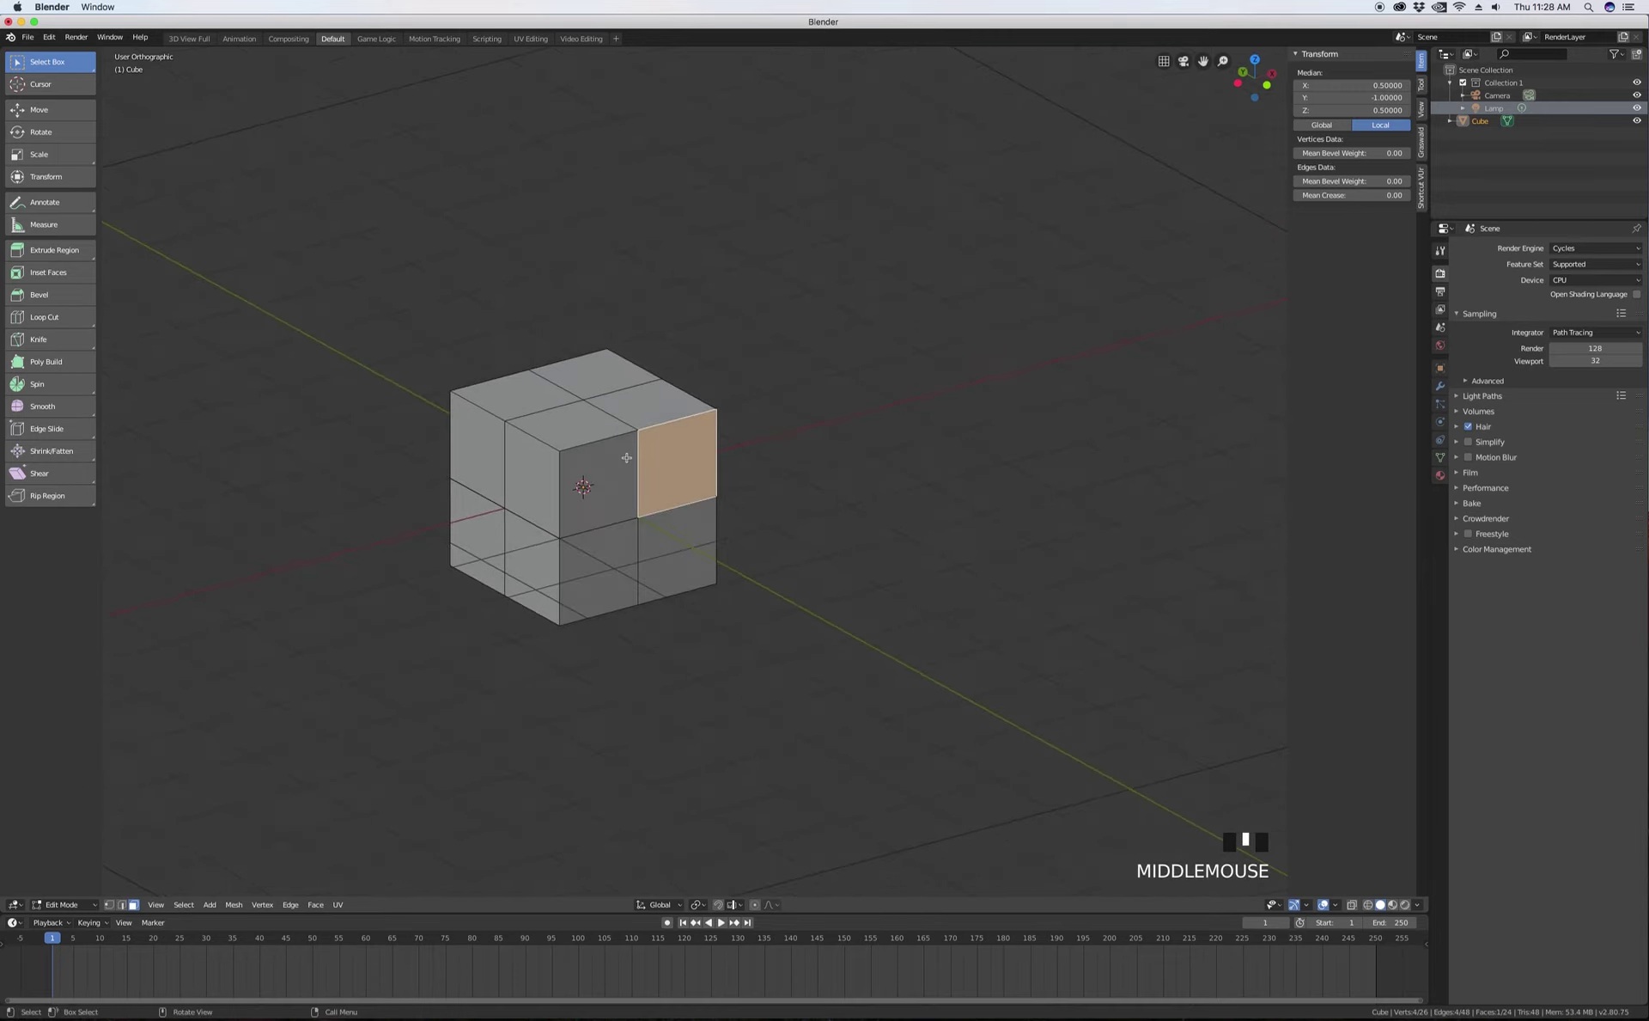
pyautogui.press('super+z')
pyautogui.press('super+z')
pyautogui.press('super+z')
pyautogui.press('super+z')
pyautogui.press('super+z')
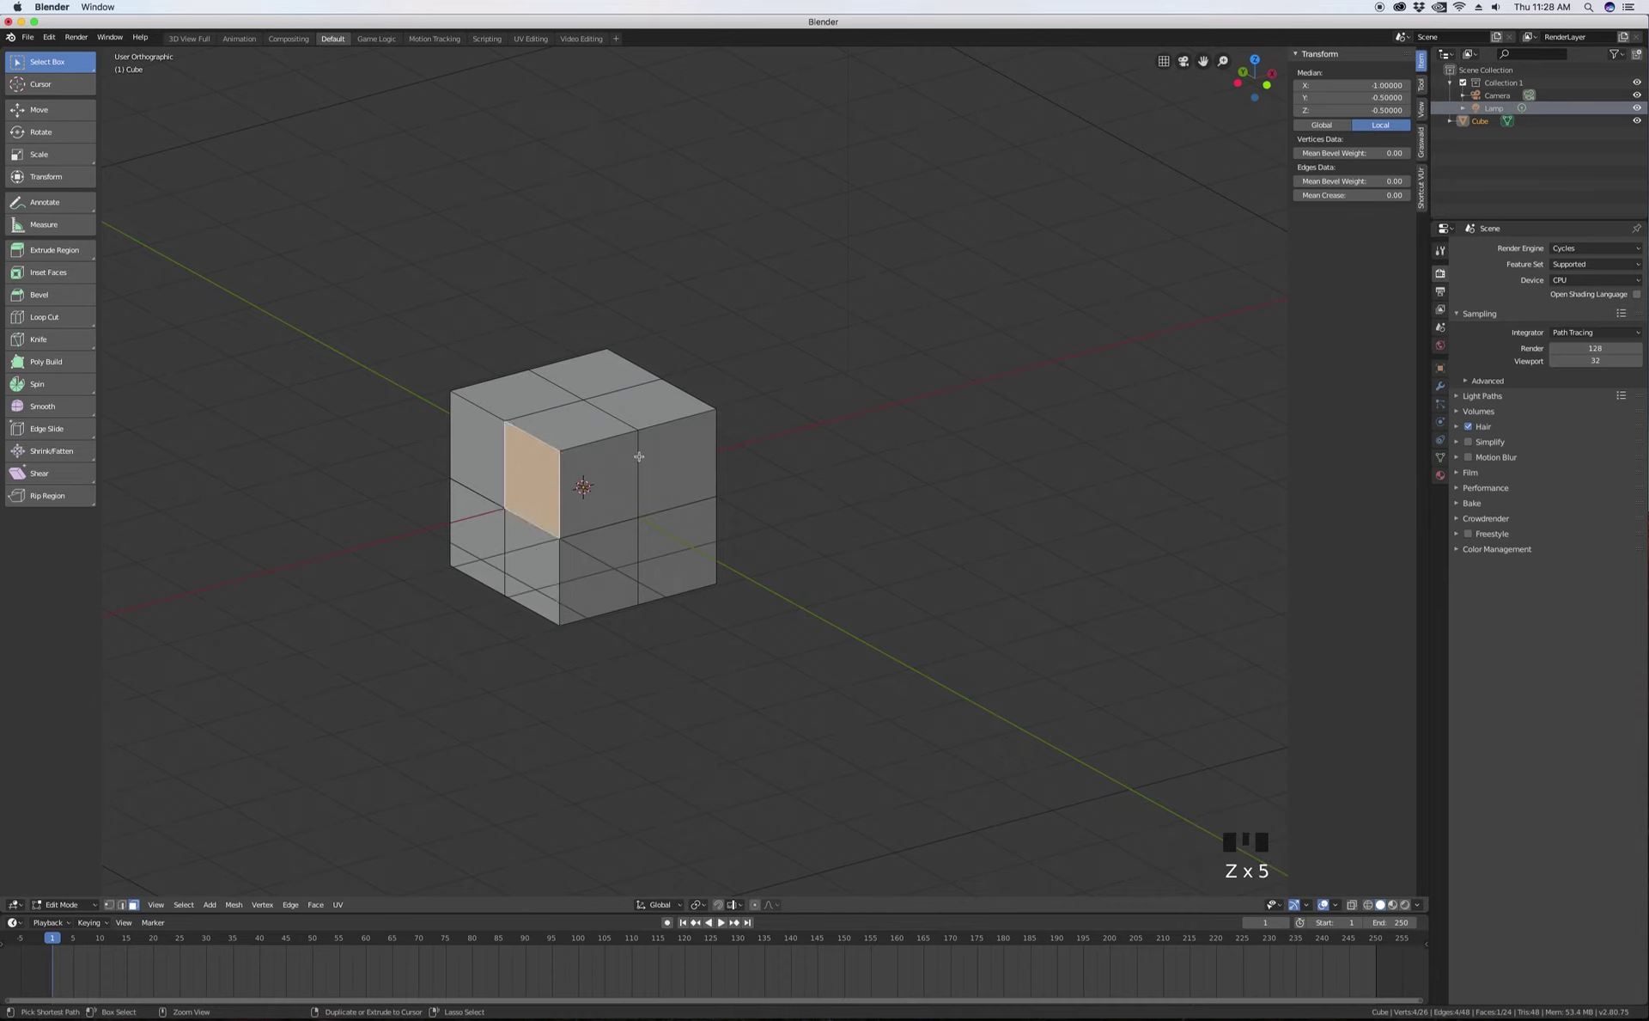
pyautogui.press('super+z')
pyautogui.press('super+z')
pyautogui.press('super+z')
pyautogui.press('super+z')
pyautogui.press('super+z')
pyautogui.press('super+z')
pyautogui.press('super+z')
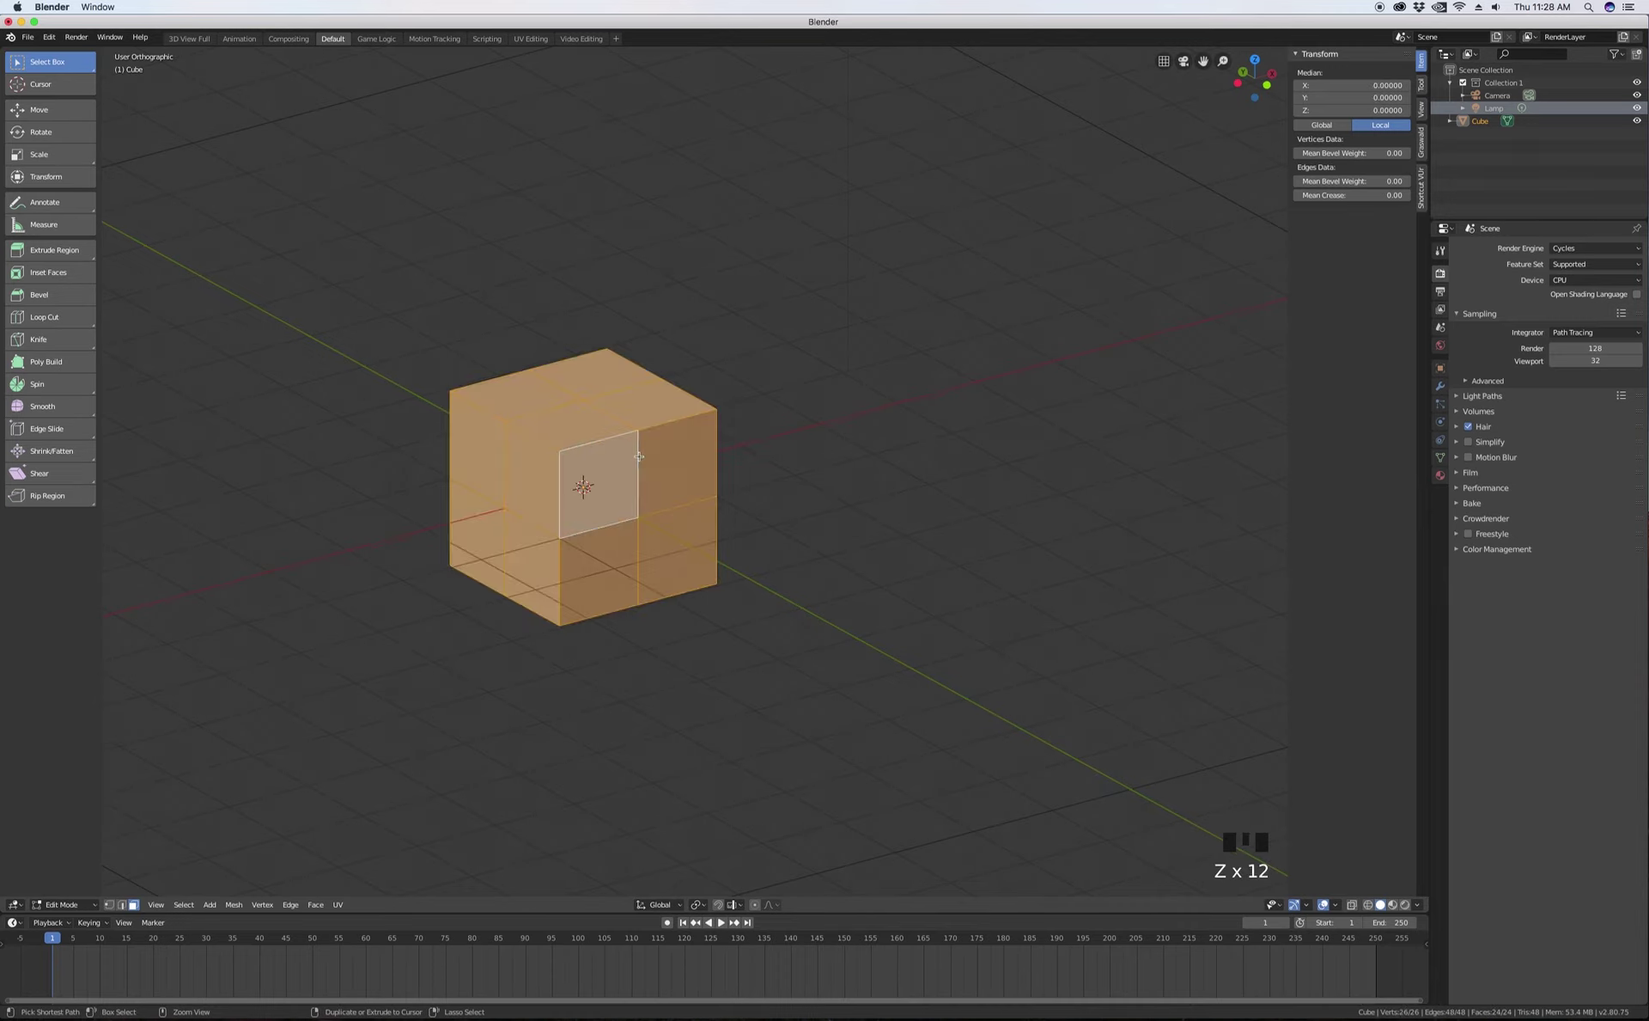
pyautogui.press('super+z')
# - Toggle the selection of the whole cube mesh and leave all its faces deselected
pyautogui.moveTo(640, 456); pyautogui.dragTo(633, 456, button='middle')
pyautogui.press('a')
pyautogui.press('a')
pyautogui.press('a')
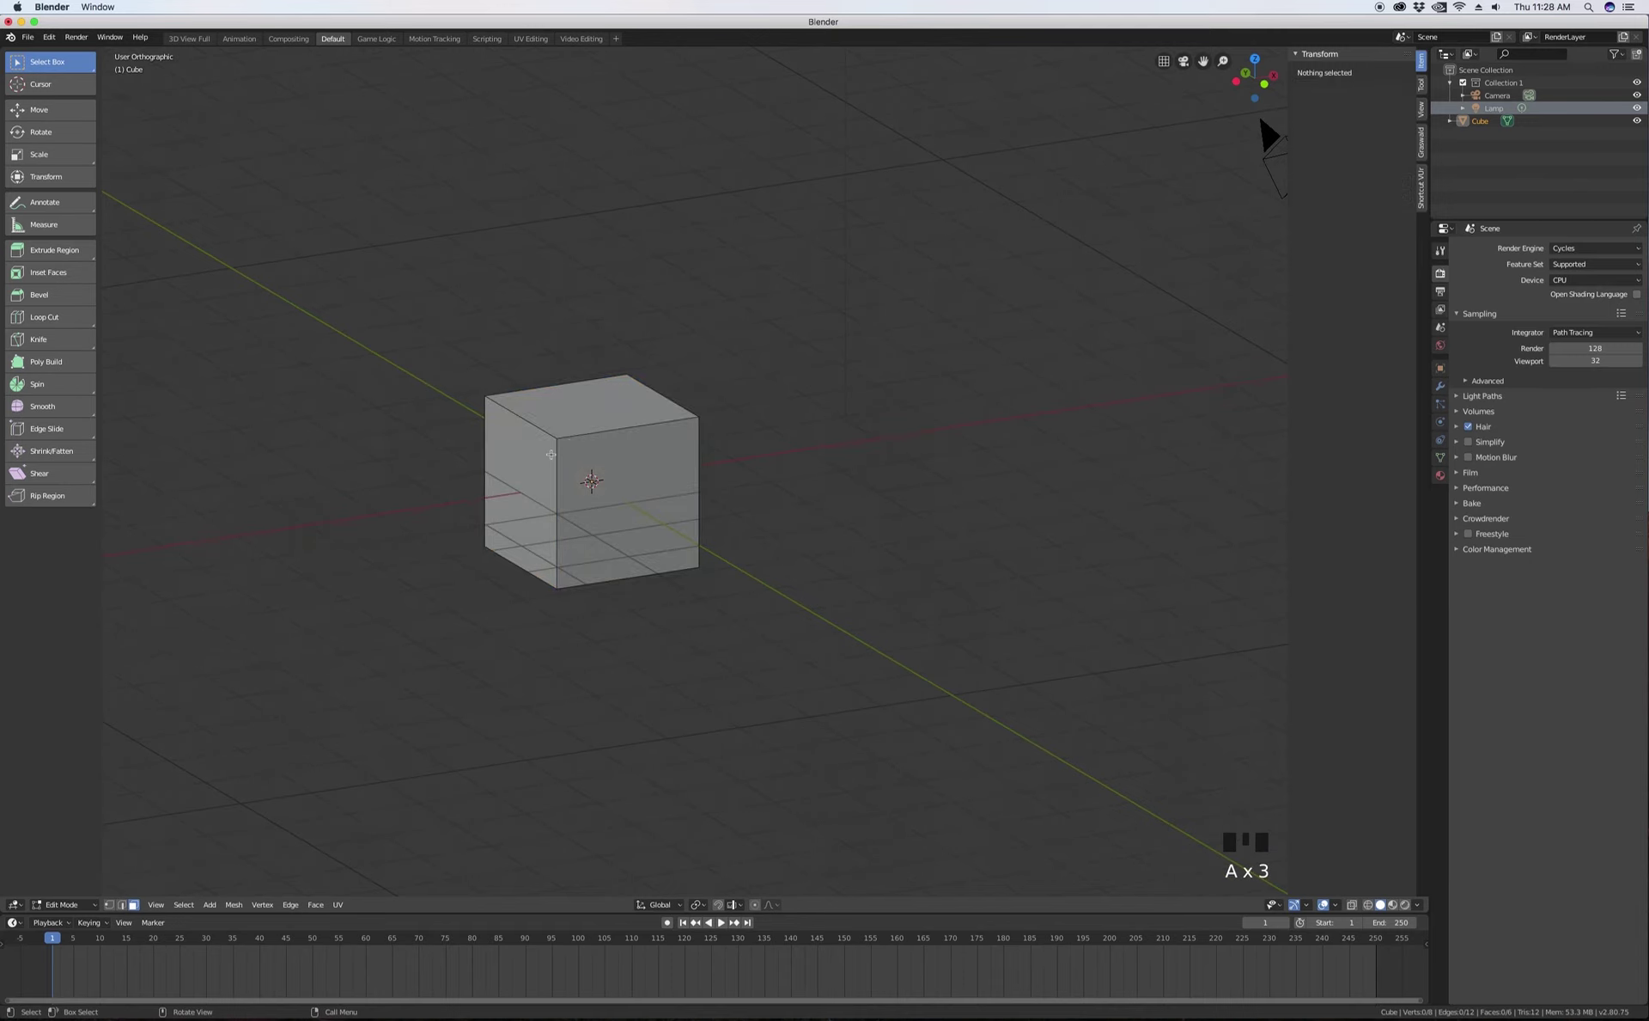
# - Try a vertical loop cut slid off-centre by about 0.525, raise the number of cuts to 4, and undo it
pyautogui.scroll(3, 543, 441)
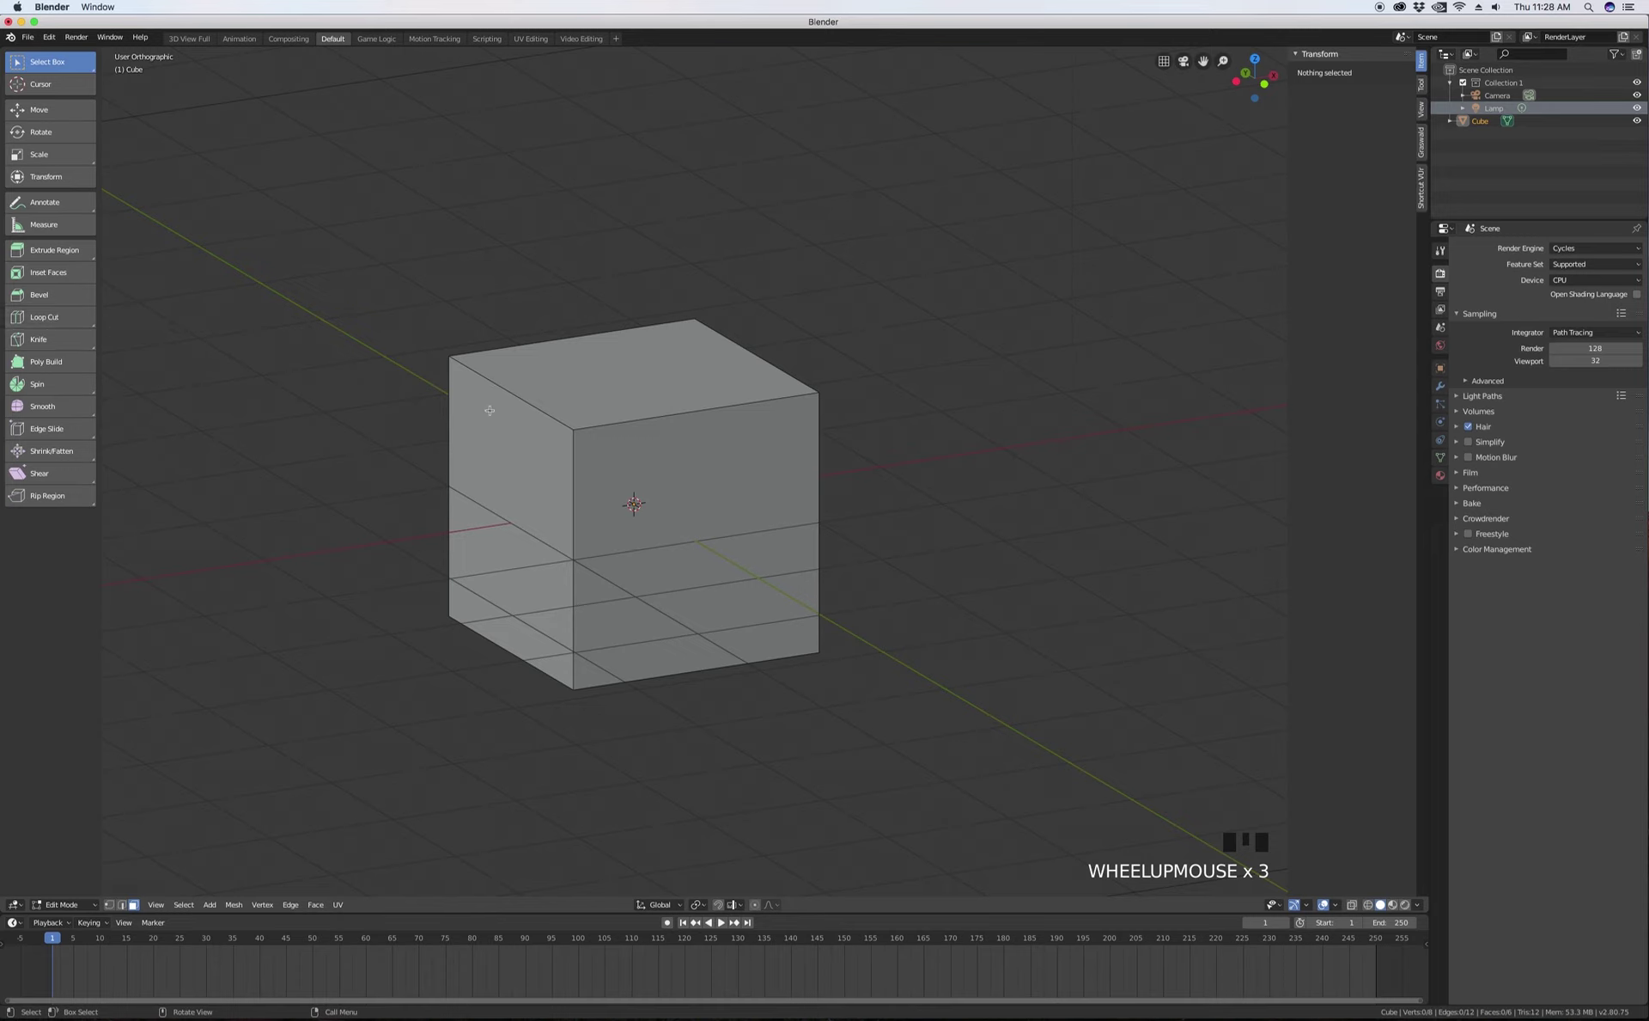
pyautogui.hotkey('ctrl', 'r')
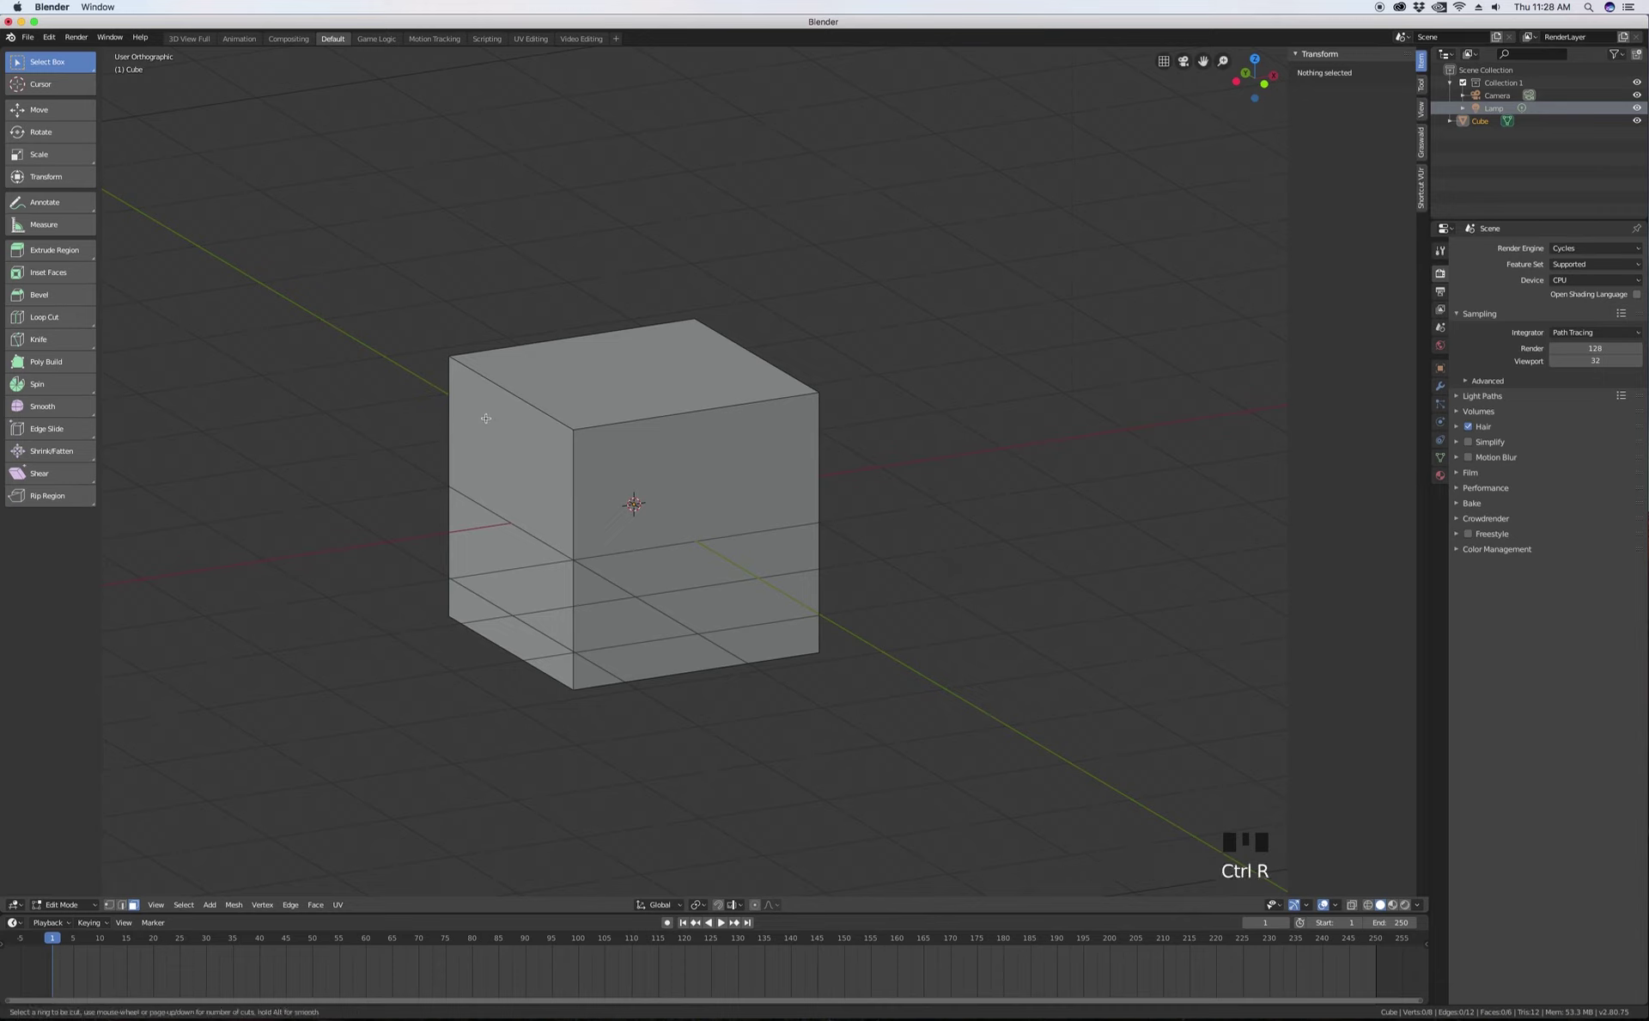
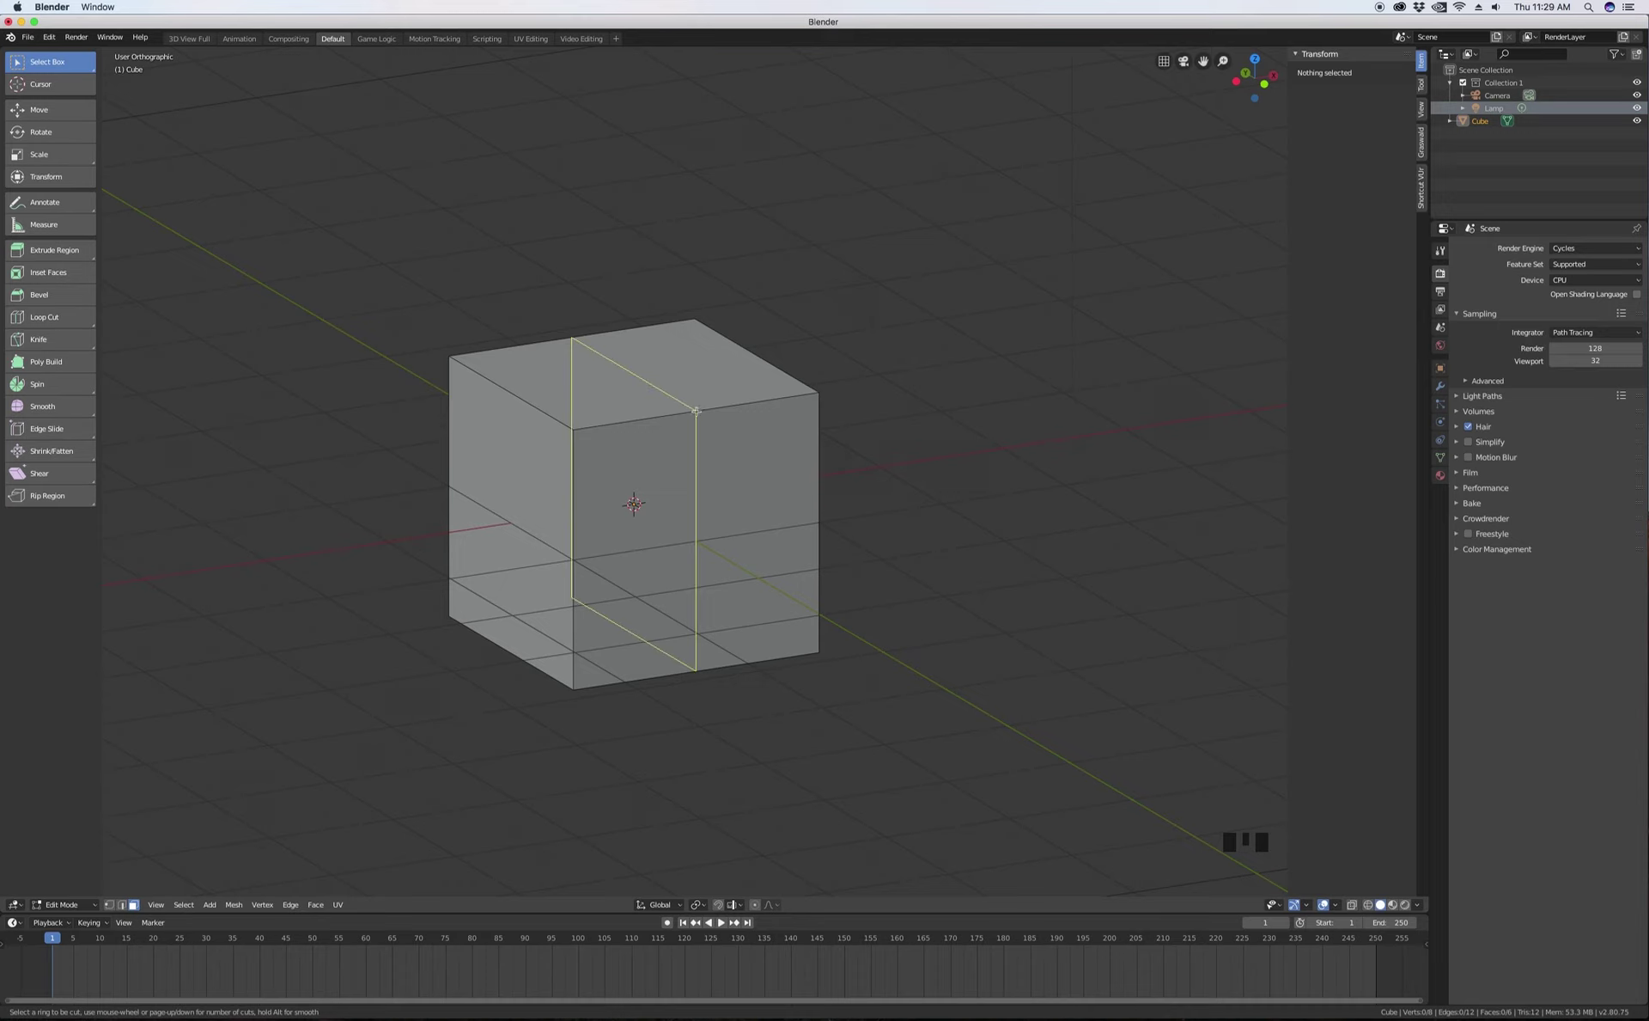
pyautogui.click(687, 414)
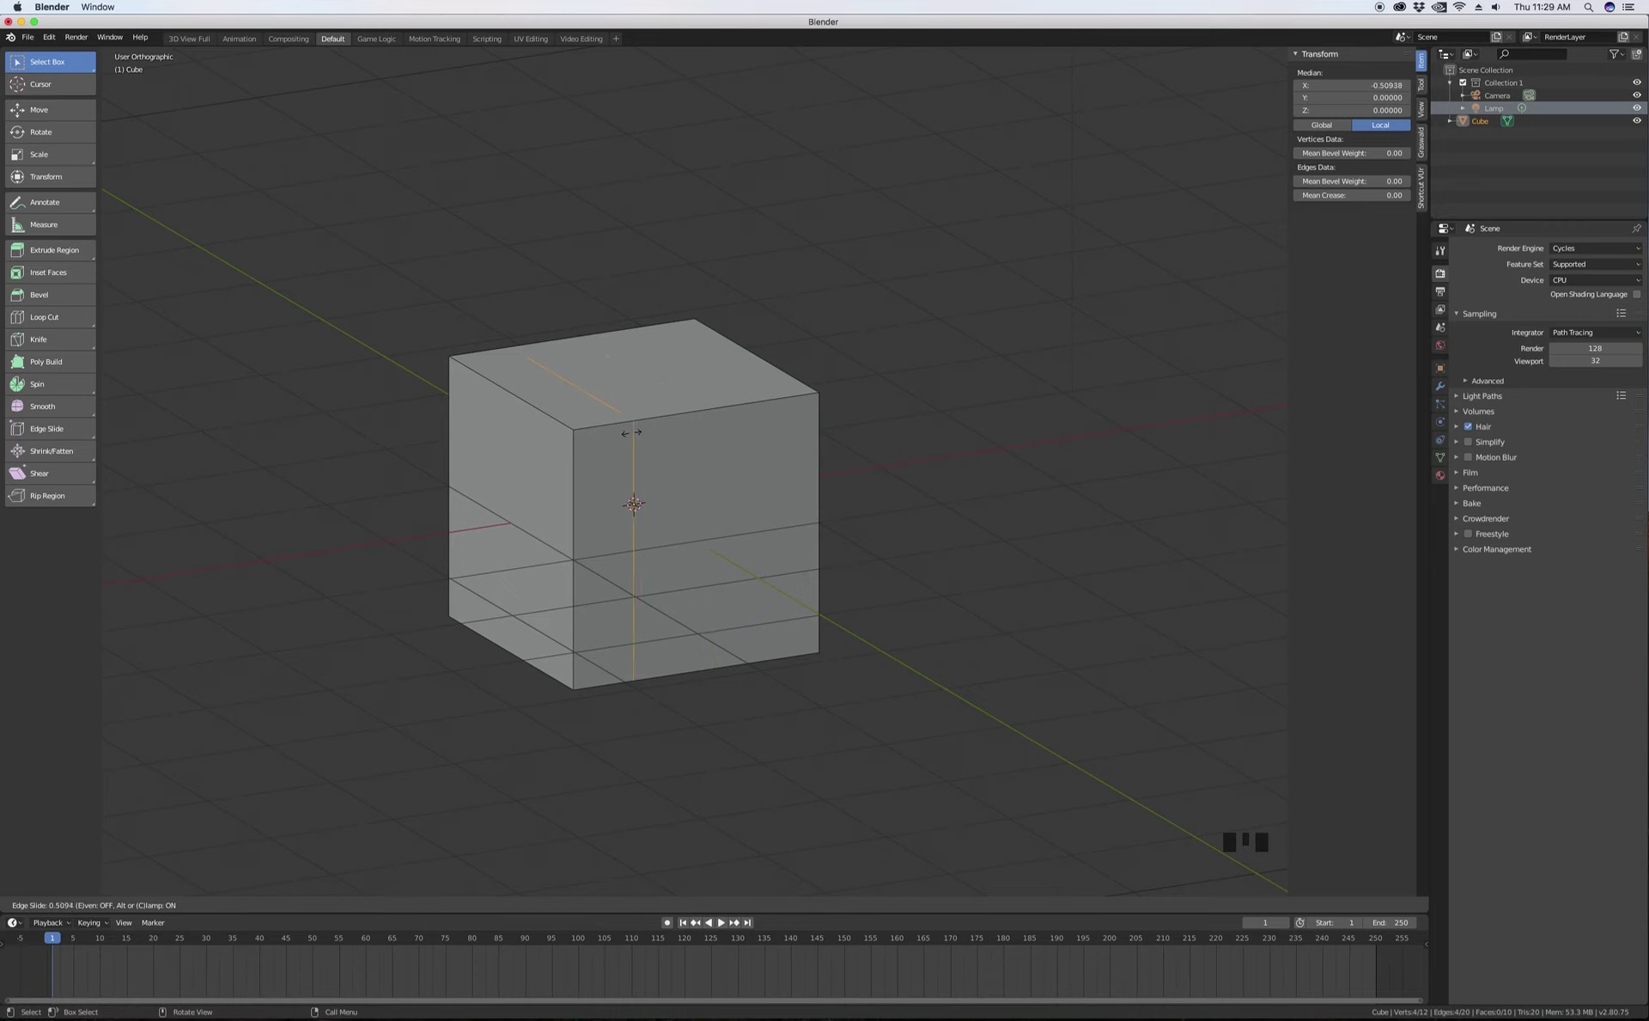
pyautogui.click(631, 433)
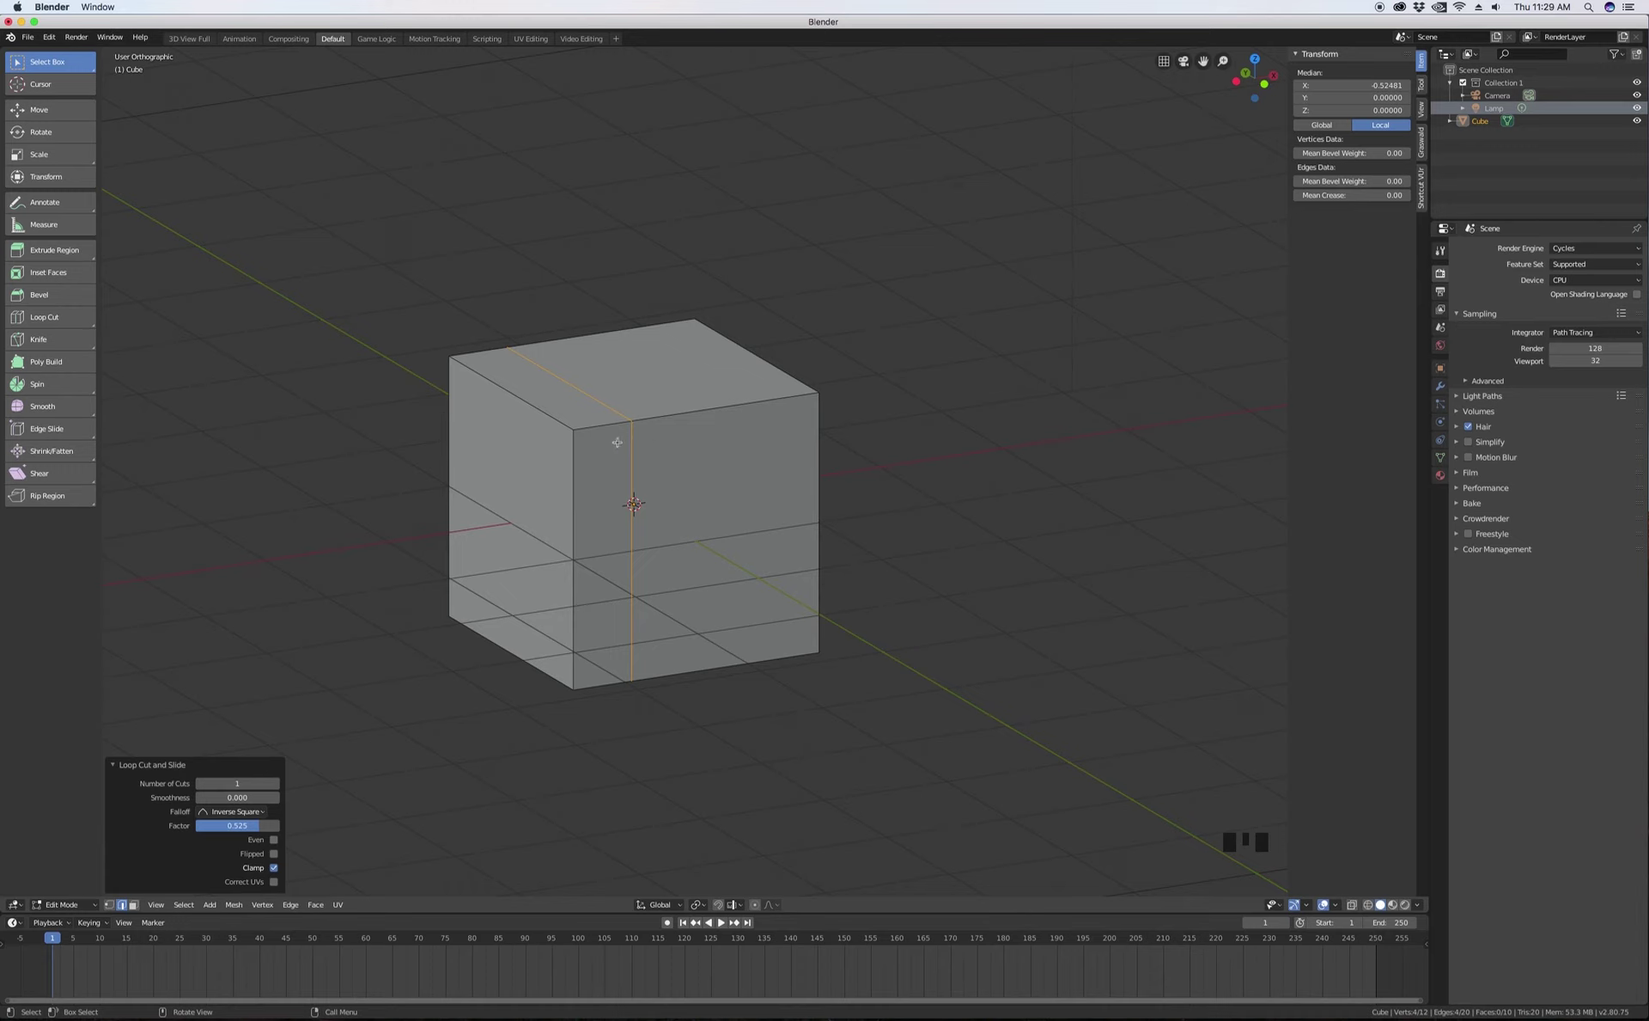
pyautogui.click(275, 783)
pyautogui.click(275, 783)
pyautogui.click(274, 783)
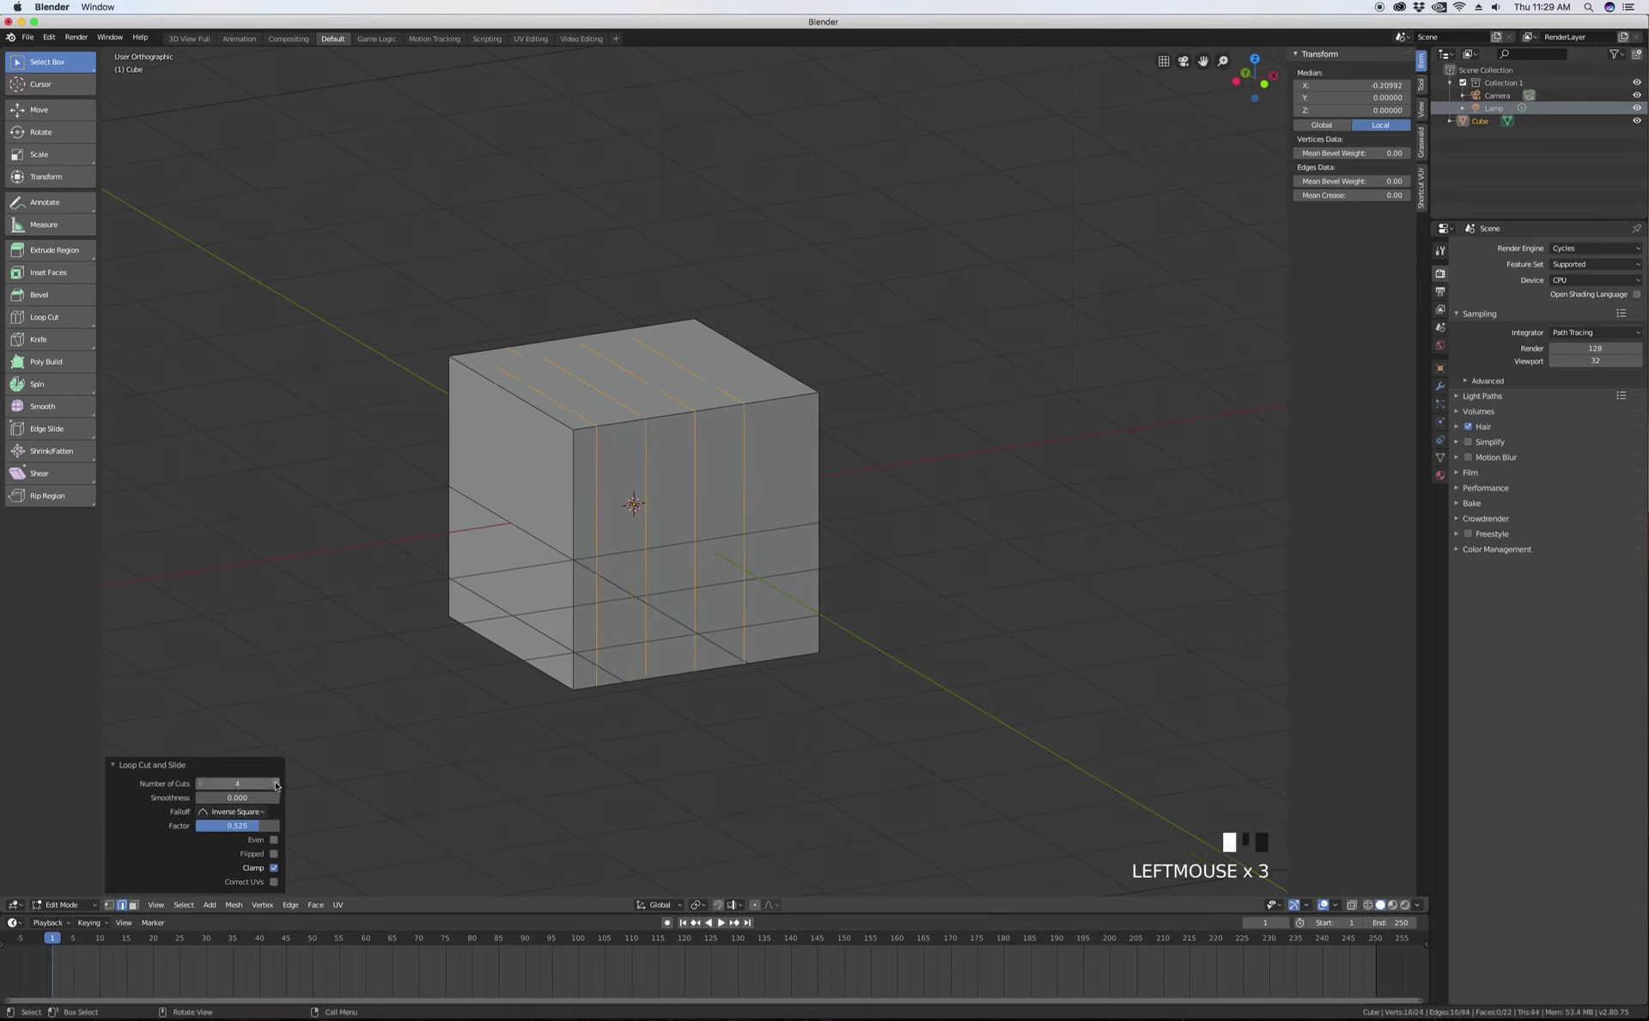
pyautogui.hotkey('ctrl', 'z')
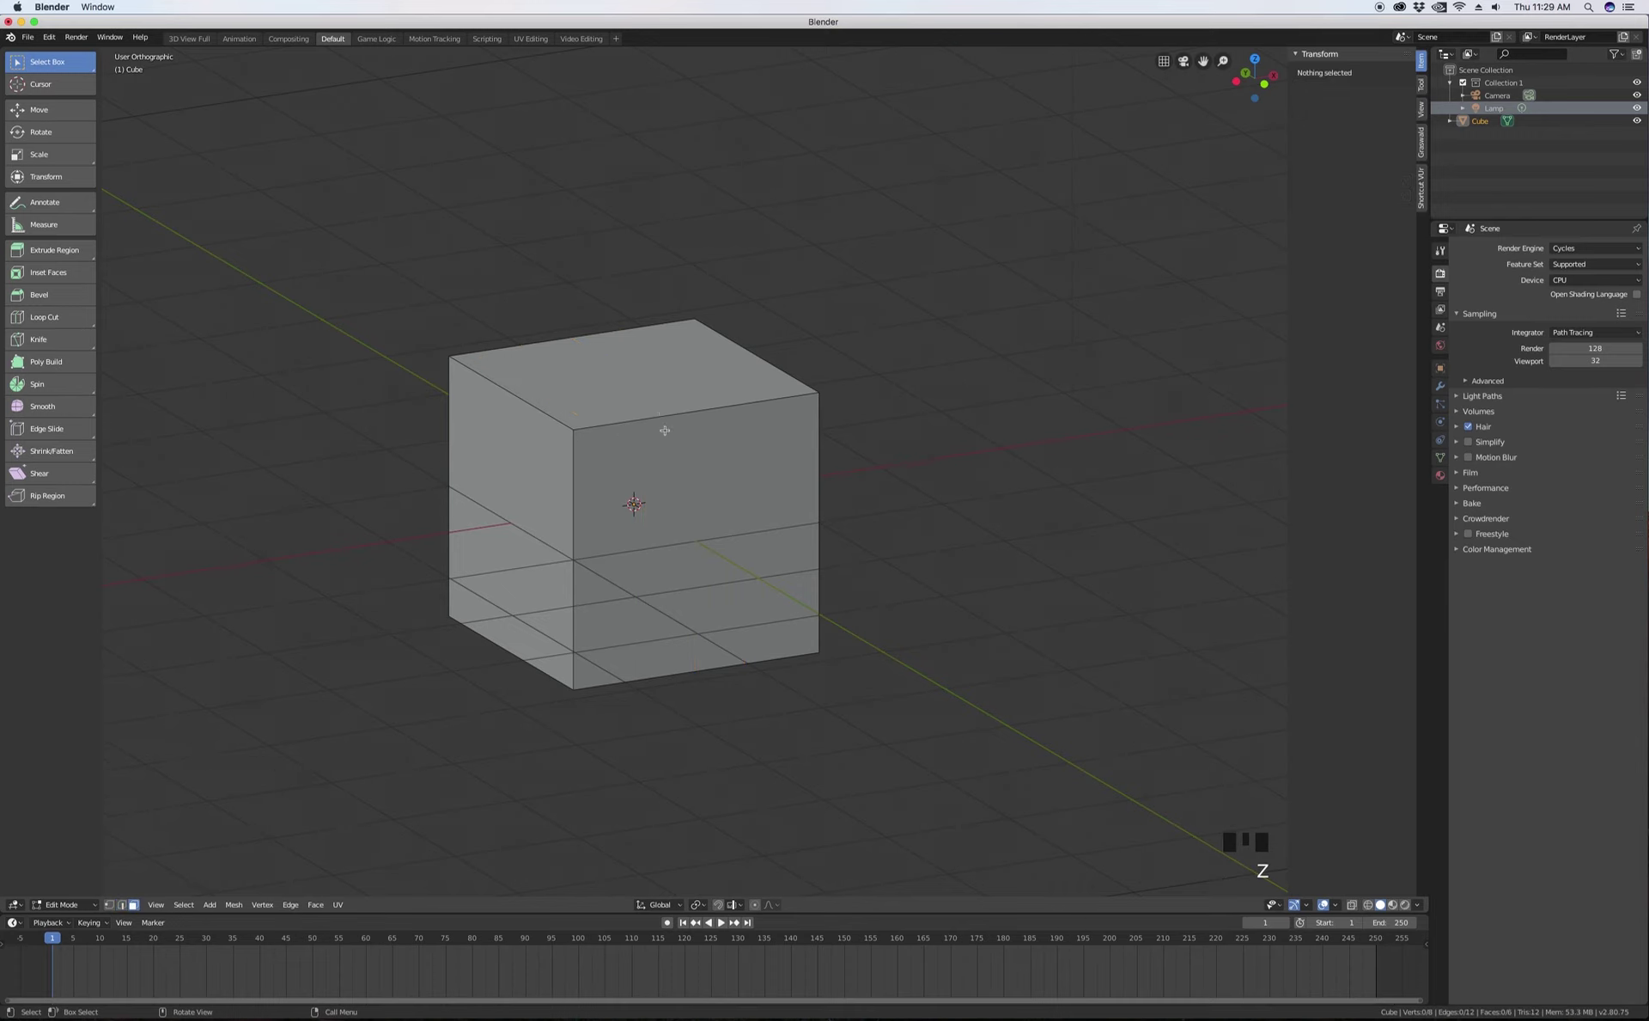
# - Add three evenly spaced, unslid vertical loop cuts across the cube's front and top, and switch to face selection
pyautogui.hotkey('ctrl', 'r')
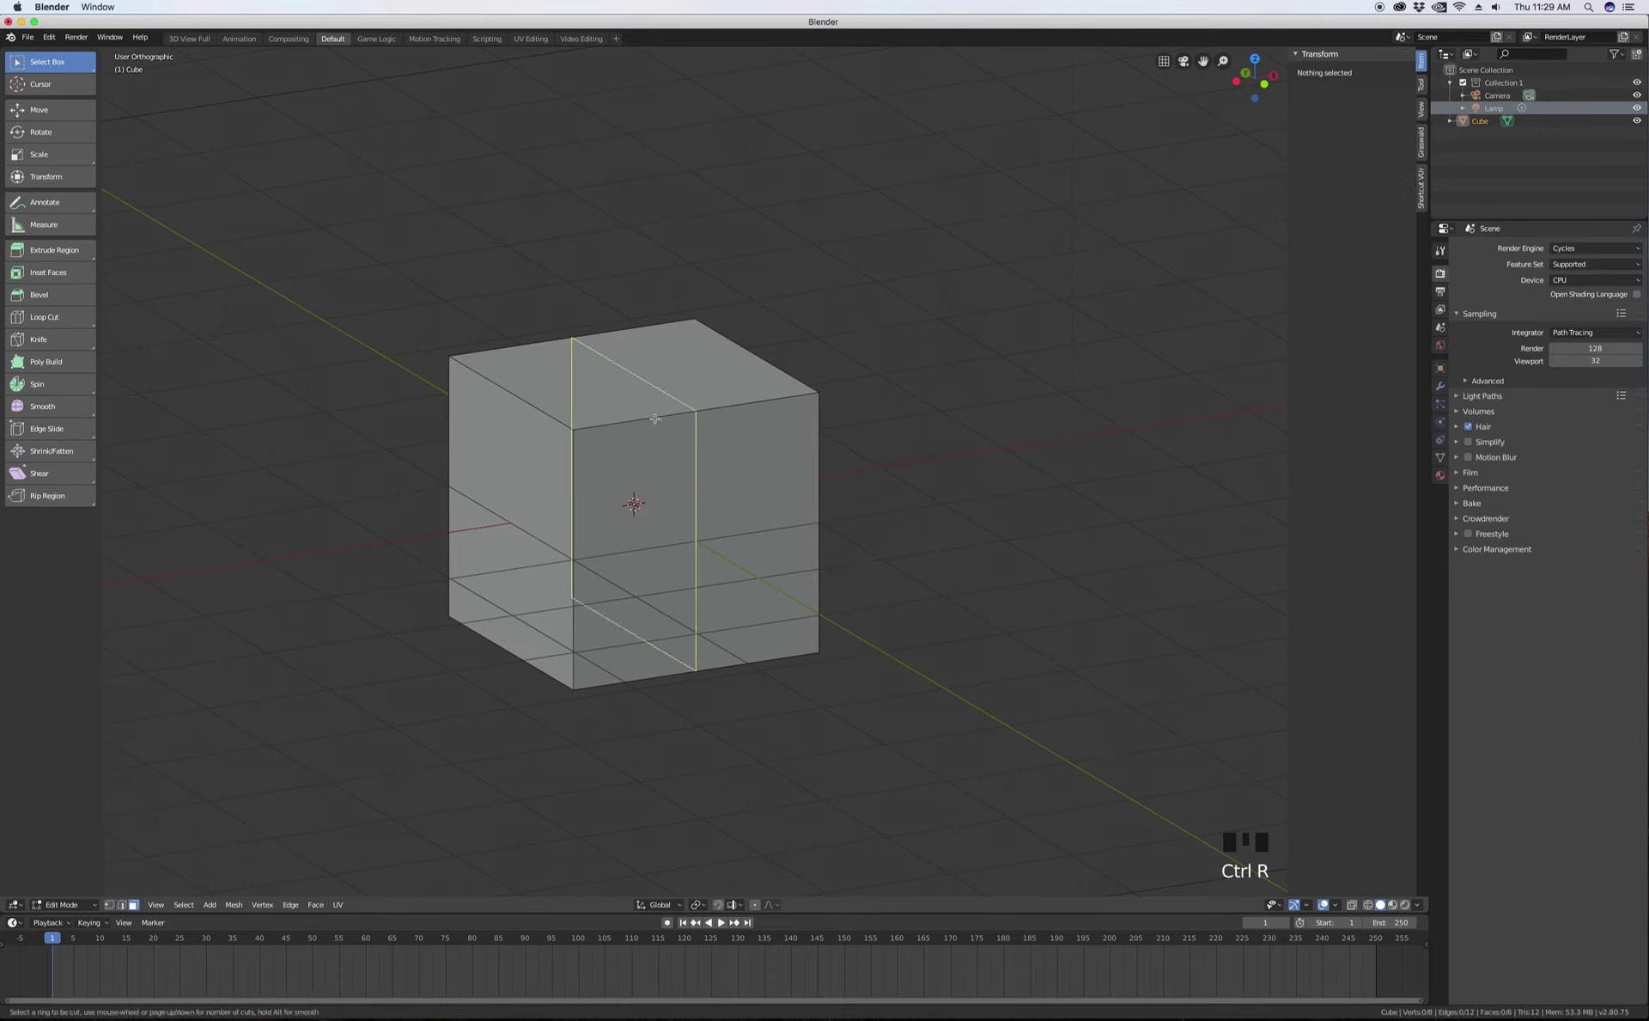
pyautogui.scroll(1, 654, 418)
pyautogui.scroll(-1, 654, 419)
pyautogui.scroll(4, 654, 418)
pyautogui.scroll(-3, 655, 418)
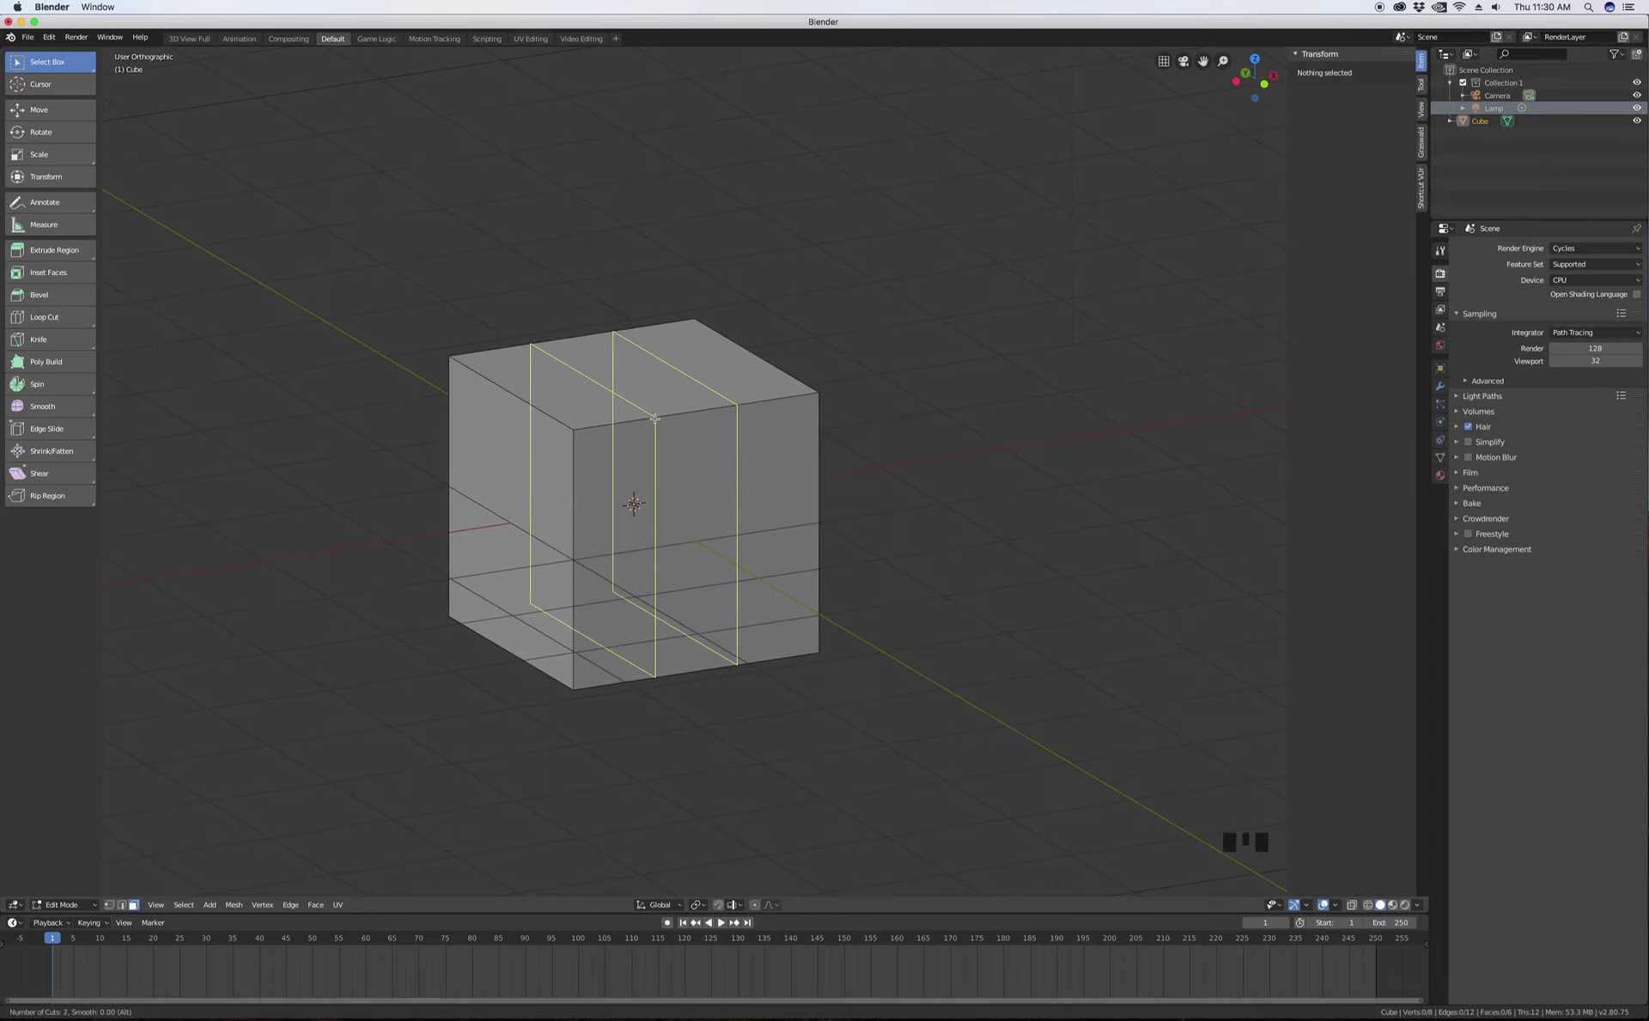
pyautogui.scroll(-1, 655, 418)
pyautogui.scroll(4, 655, 418)
pyautogui.scroll(-4, 654, 418)
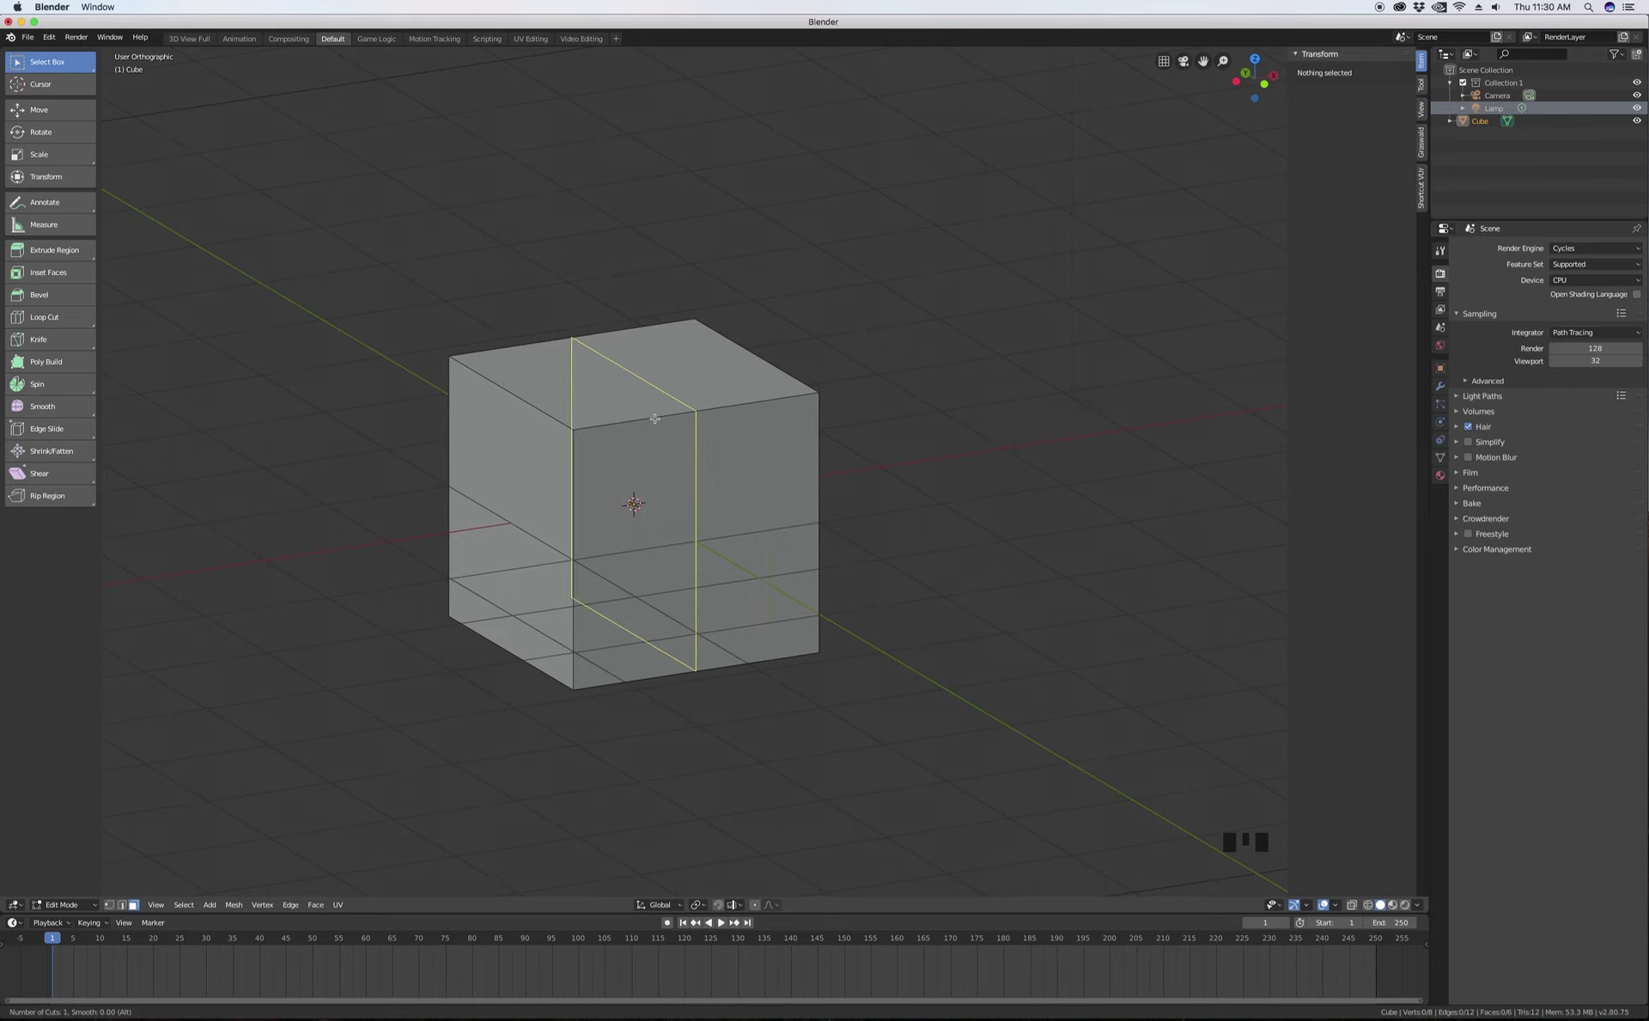
pyautogui.press('3')
pyautogui.press('Return')
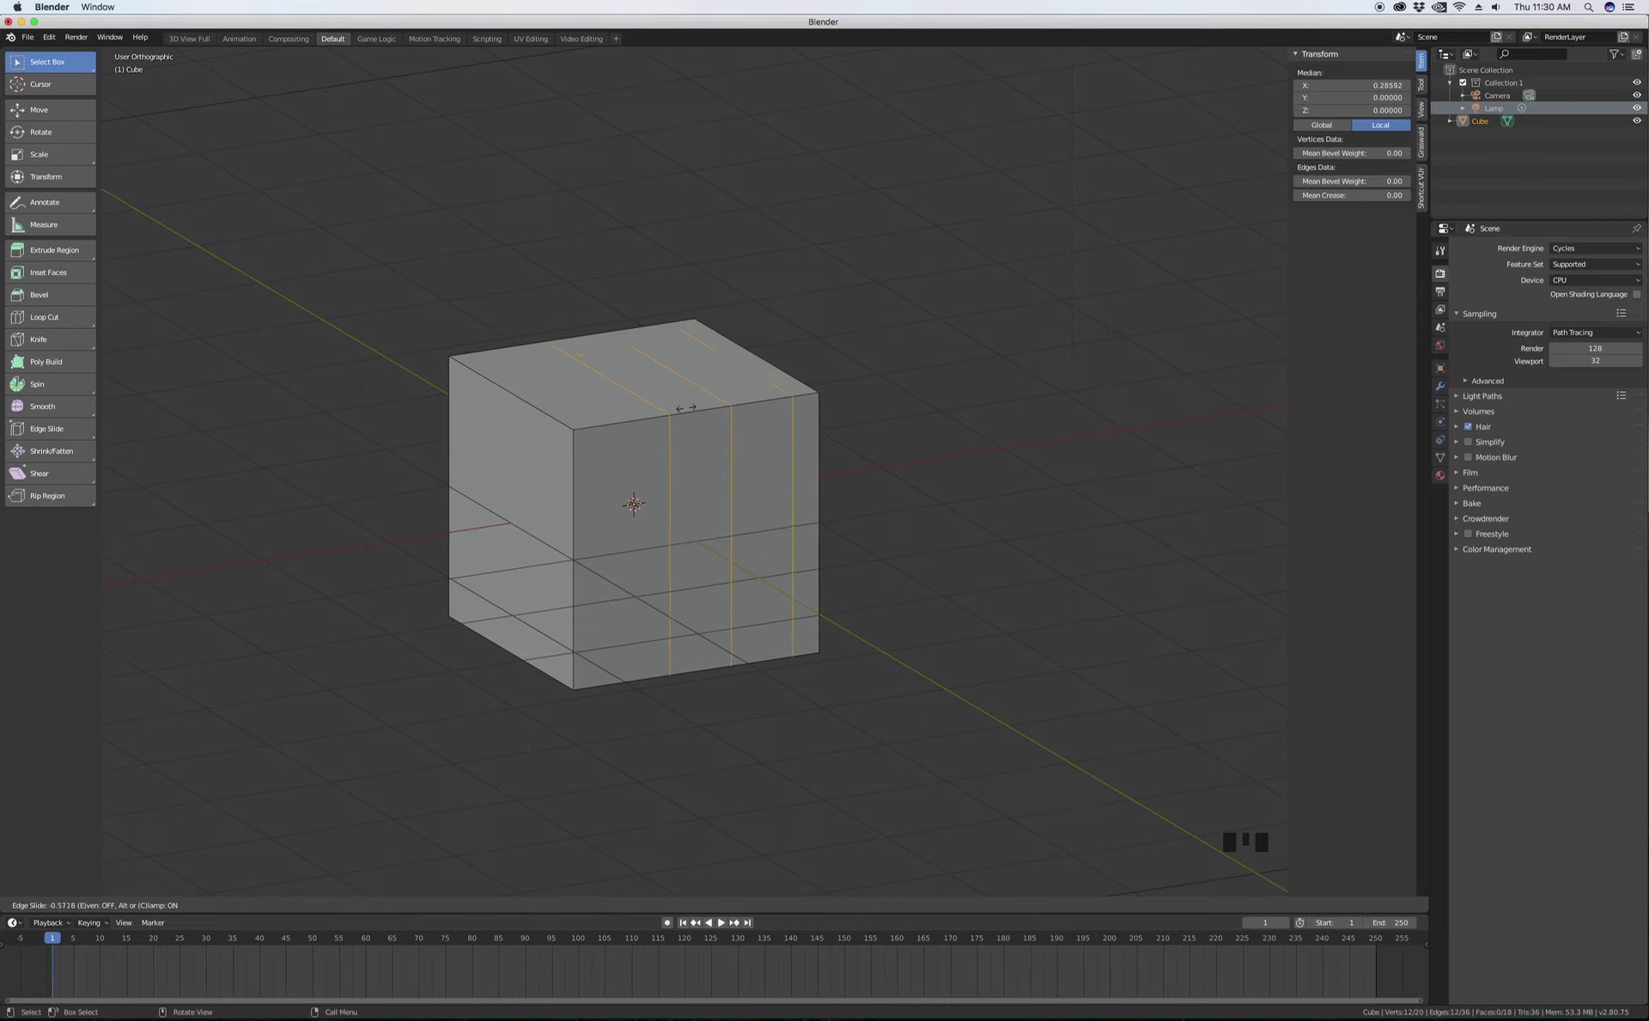
pyautogui.rightClick(699, 414)
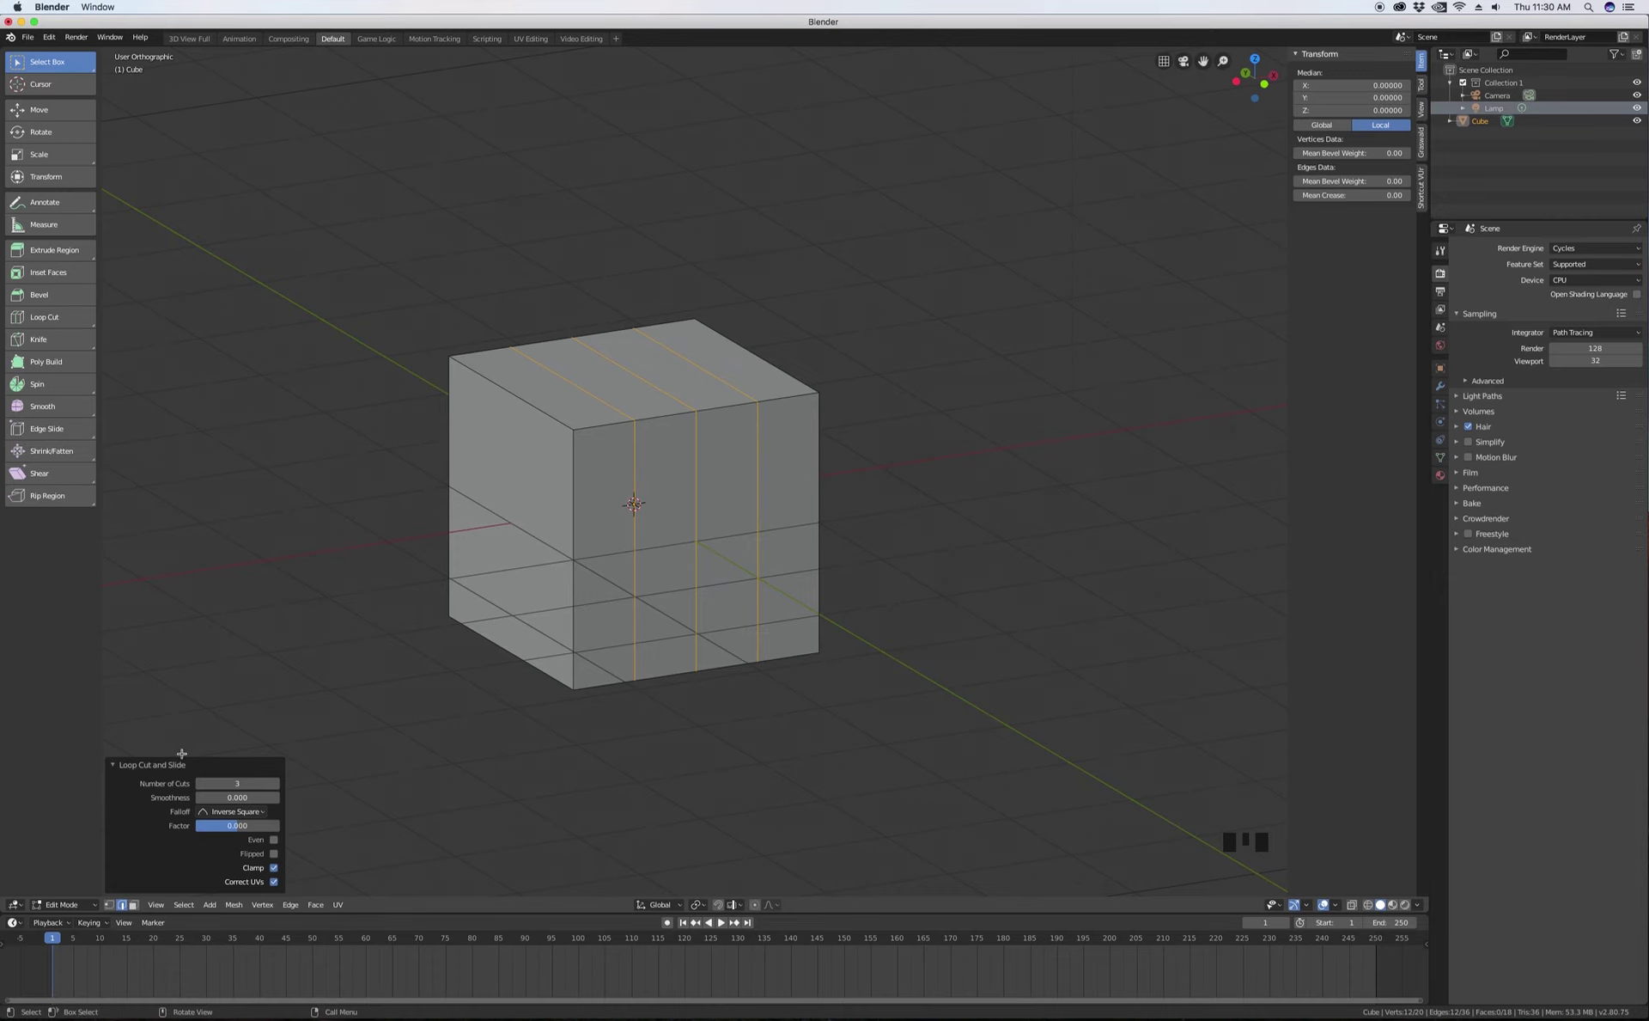
pyautogui.click(137, 891)
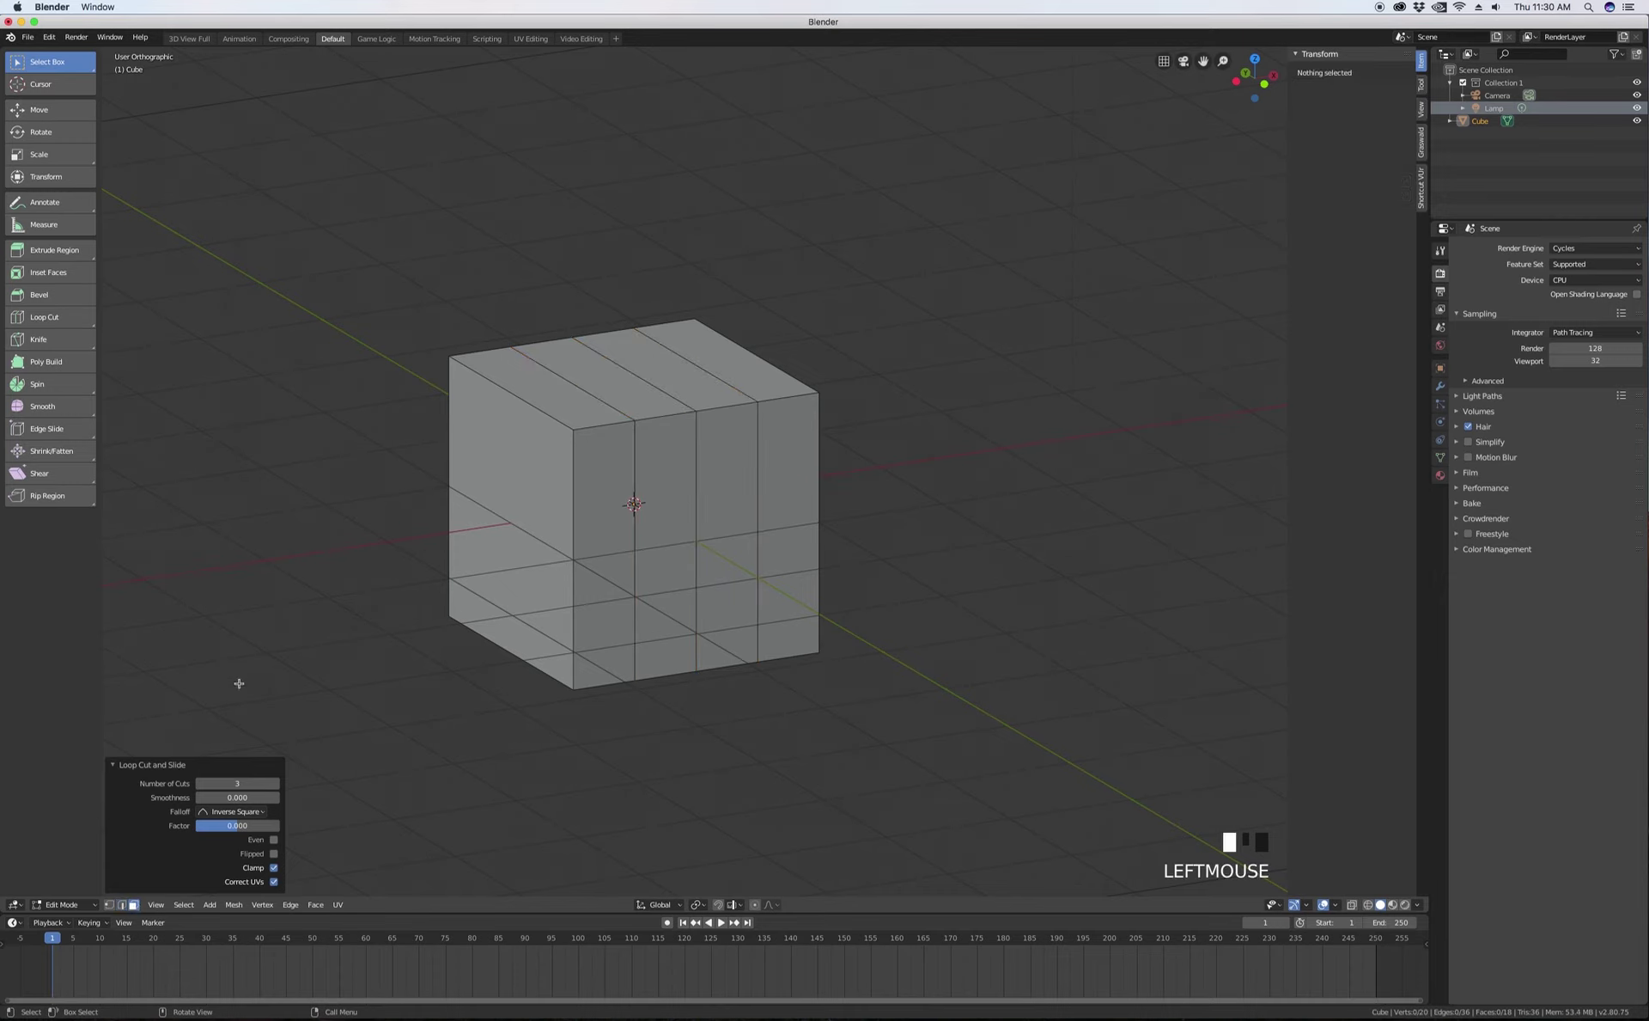
# - Select the second strip from the left on the cube's top and try moving it up along the Z axis
pyautogui.click(618, 382)
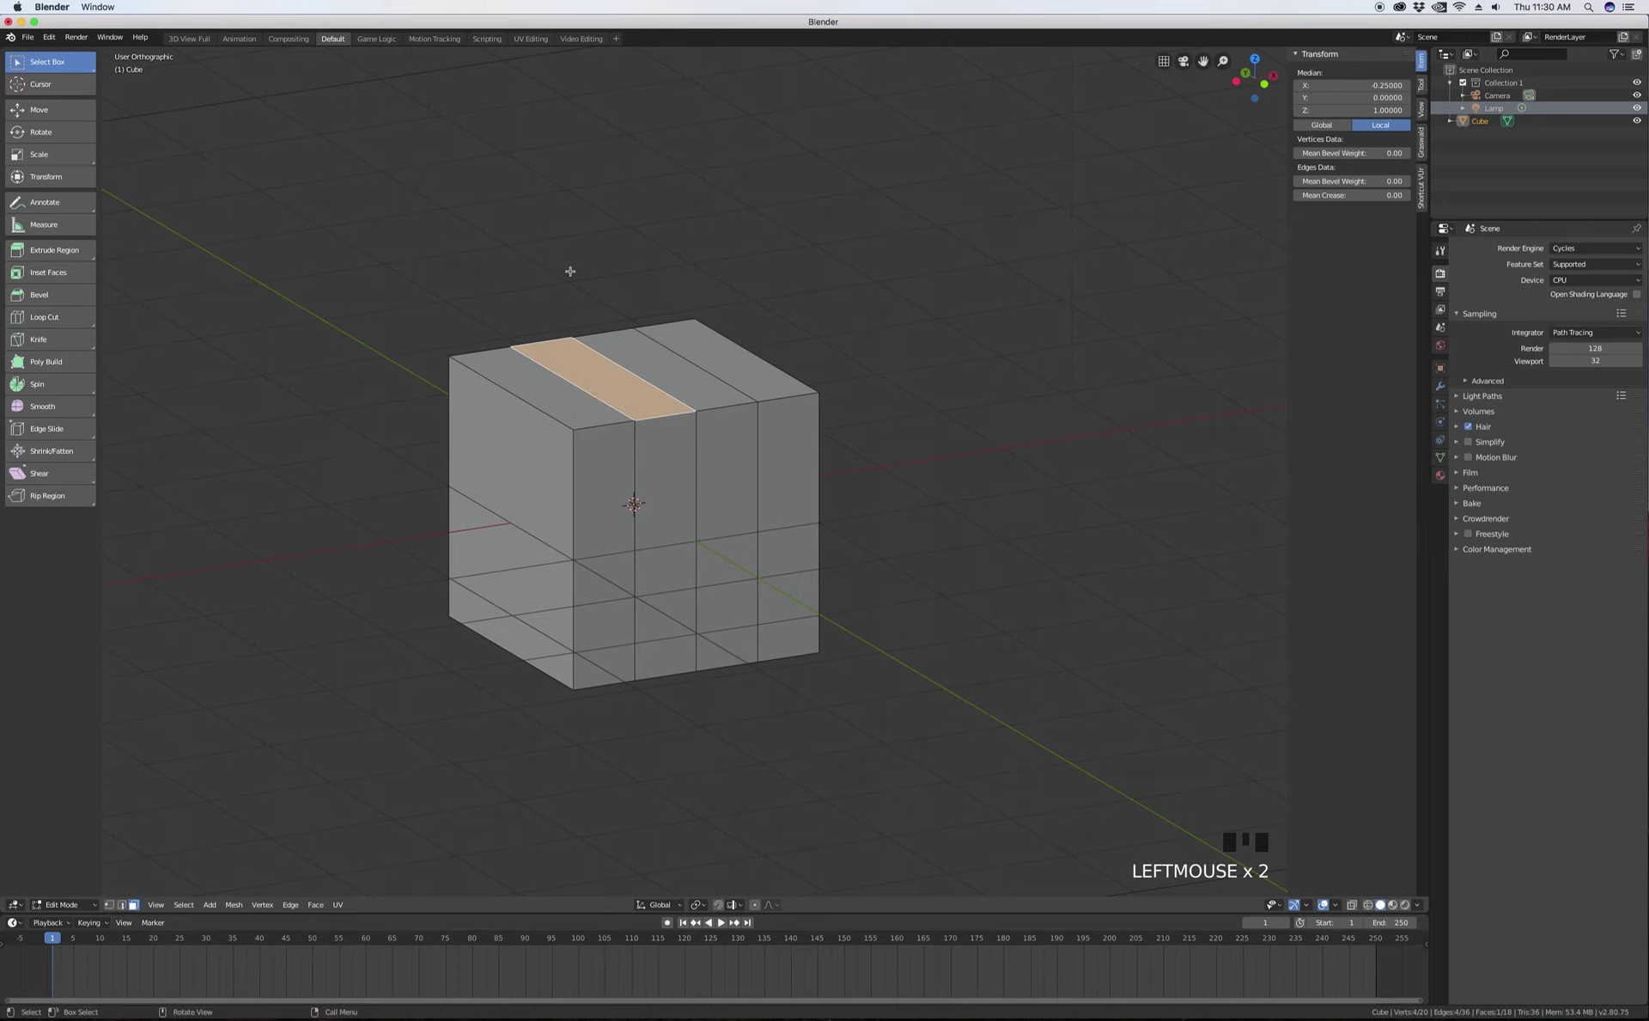
pyautogui.press('g')
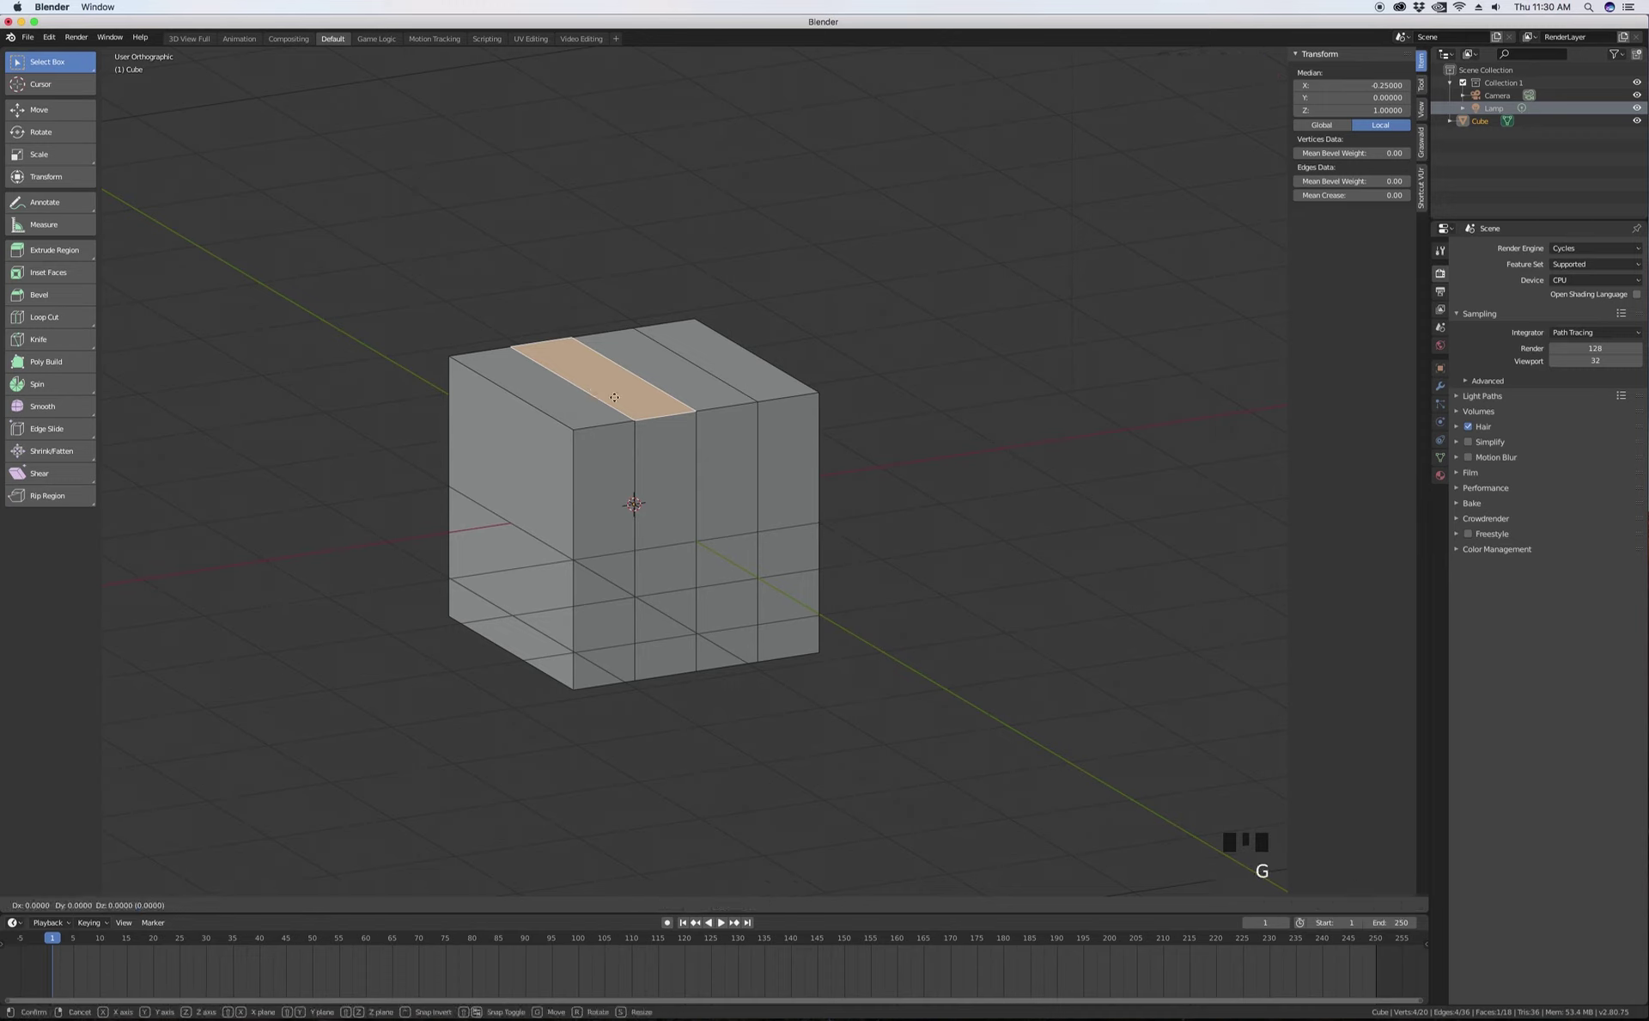
pyautogui.press('z')
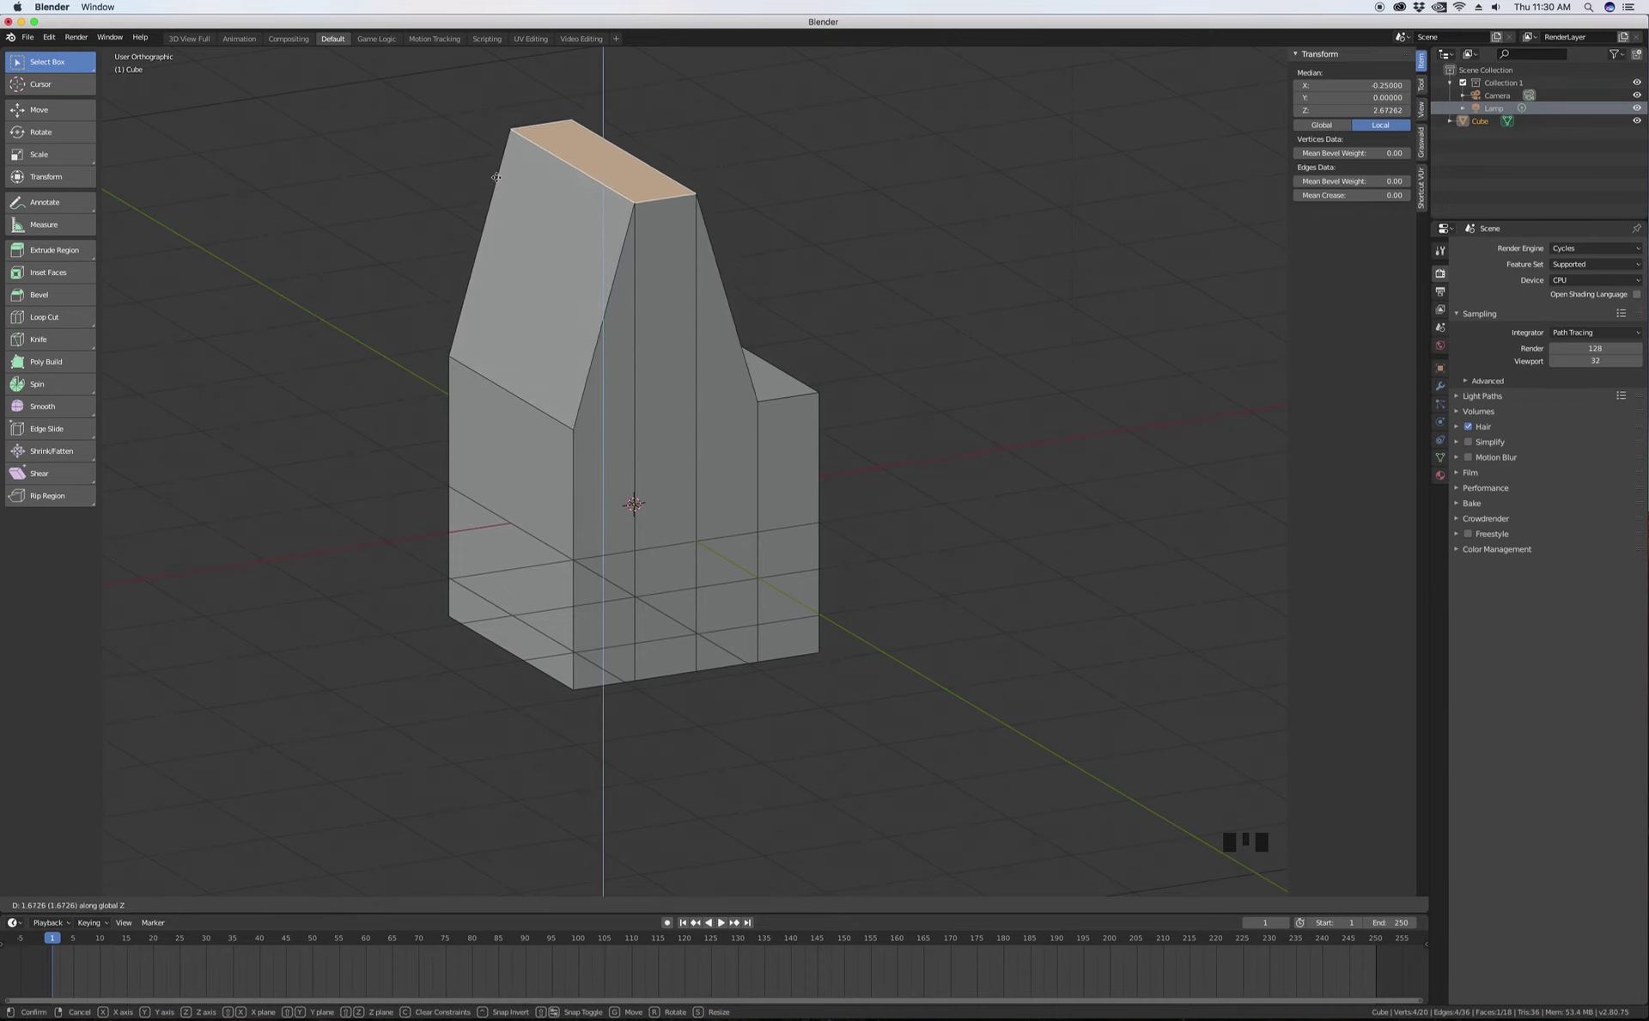
pyautogui.rightClick(495, 238)
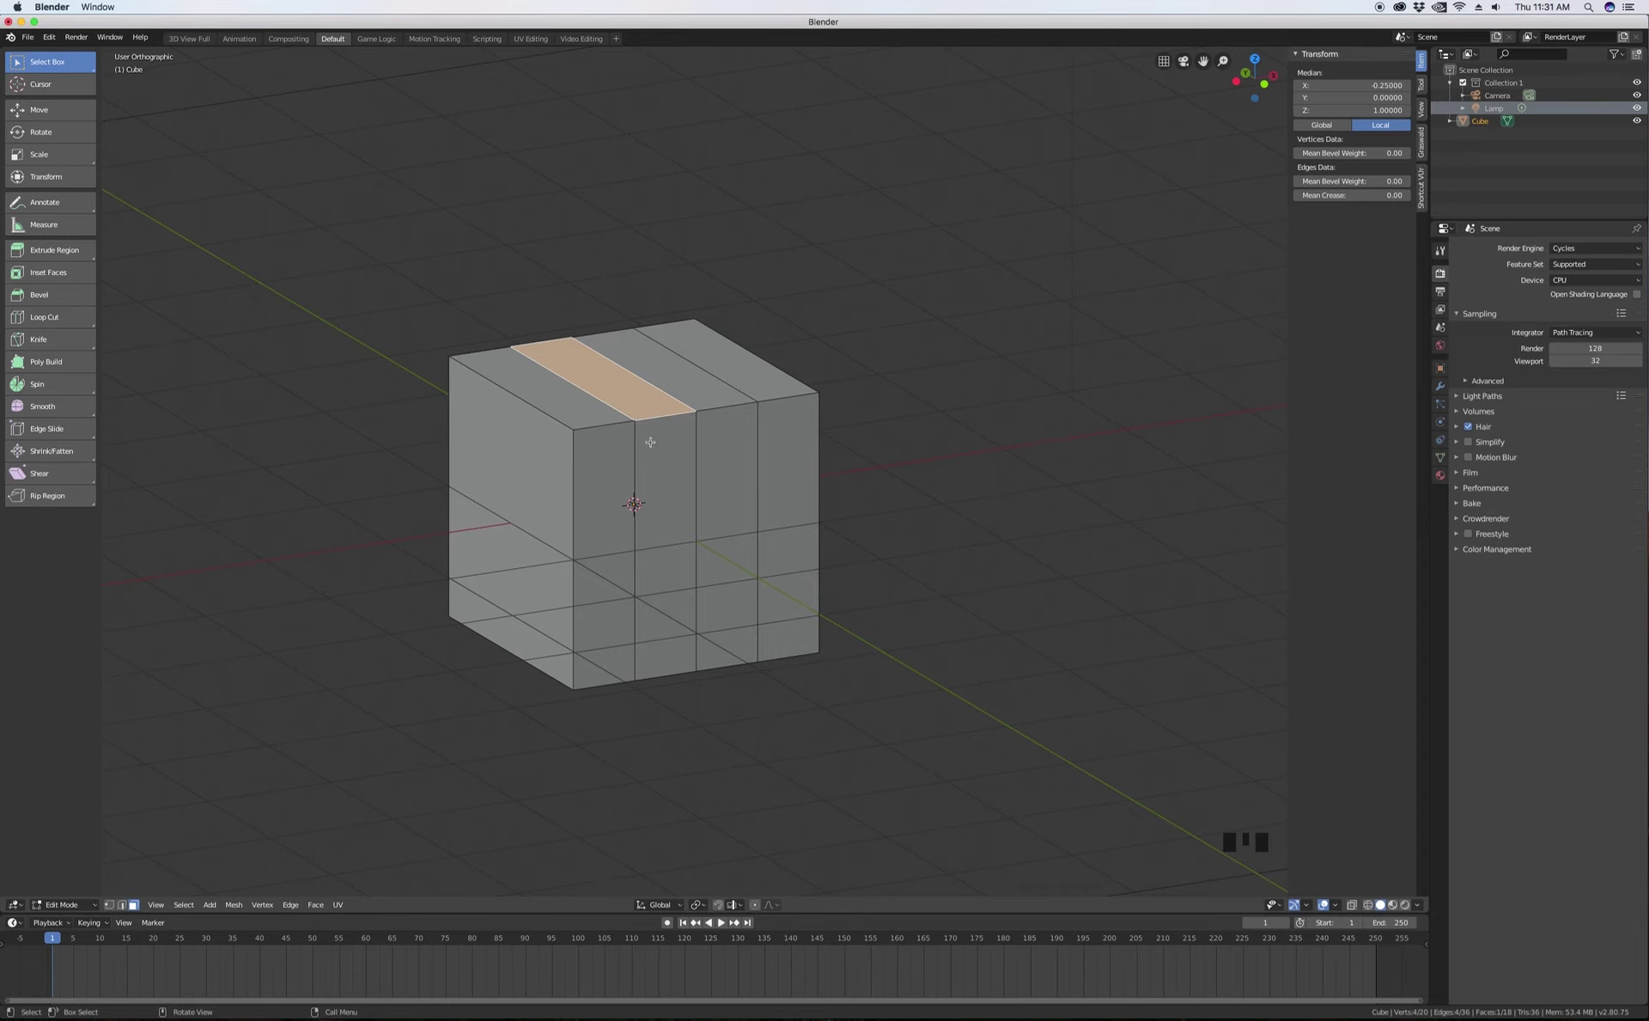
# - Extrude the selected top strip upward about 1.23 units, inspect it from other angles, and undo the extrusion
pyautogui.press('e')
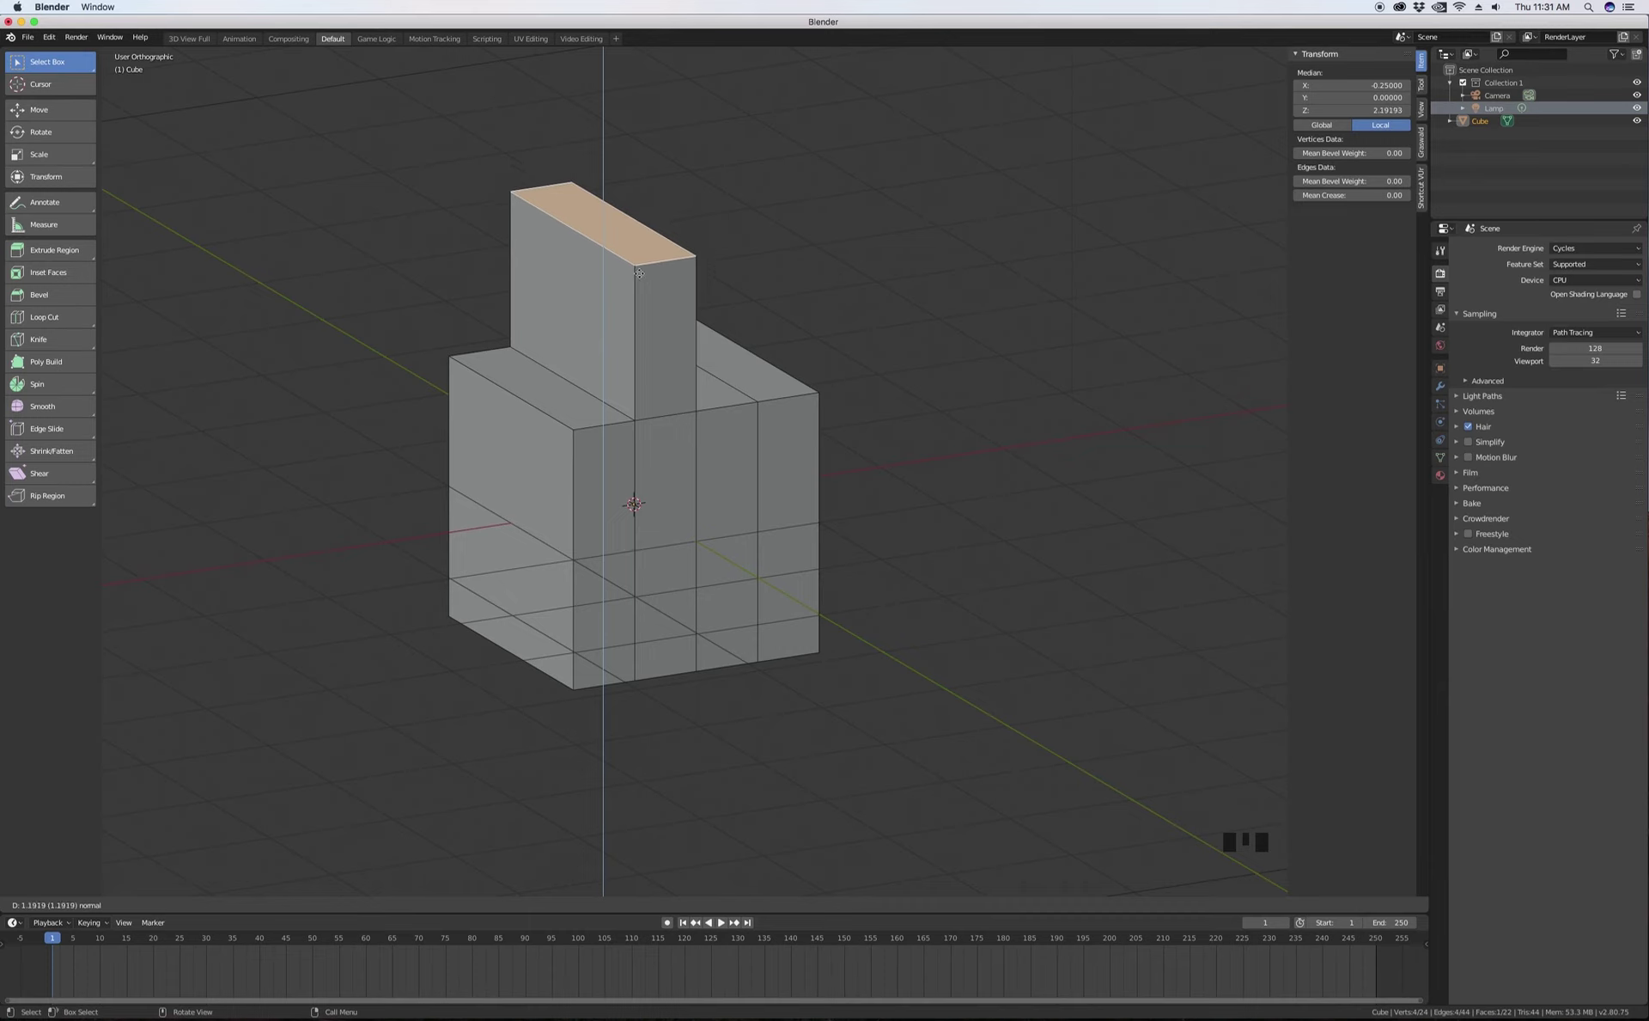
pyautogui.click(672, 278)
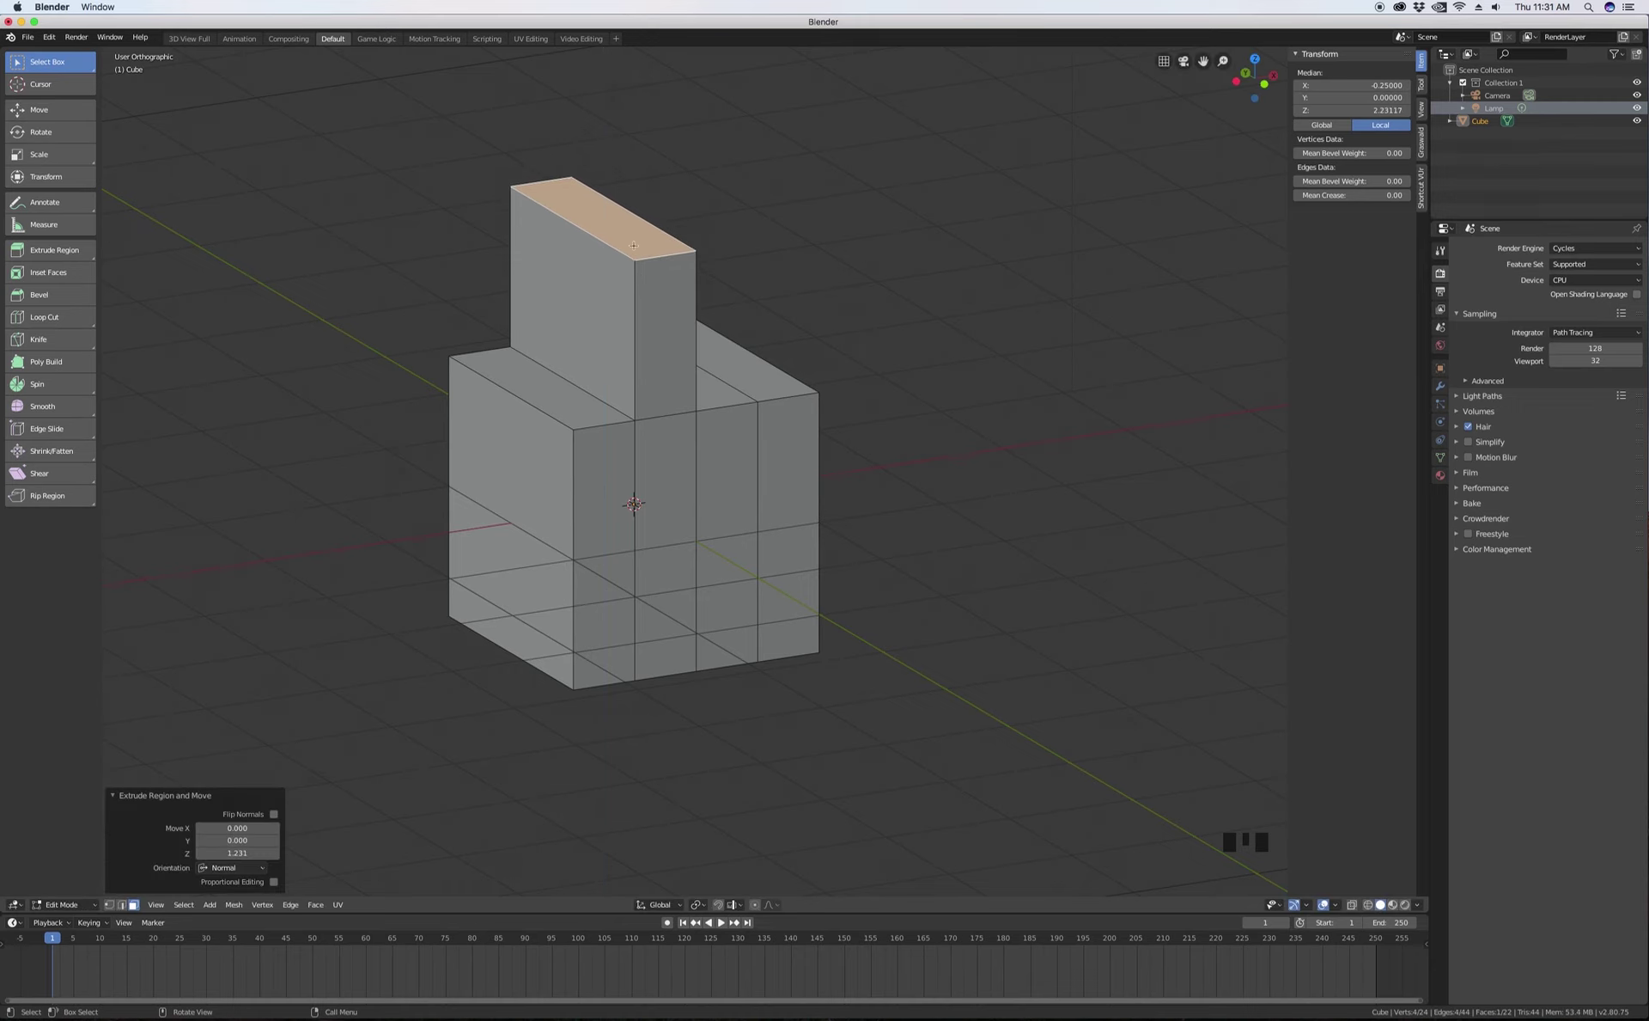
pyautogui.moveTo(603, 305); pyautogui.dragTo(669, 322, button='middle')
pyautogui.moveTo(501, 305); pyautogui.dragTo(786, 299, button='middle')
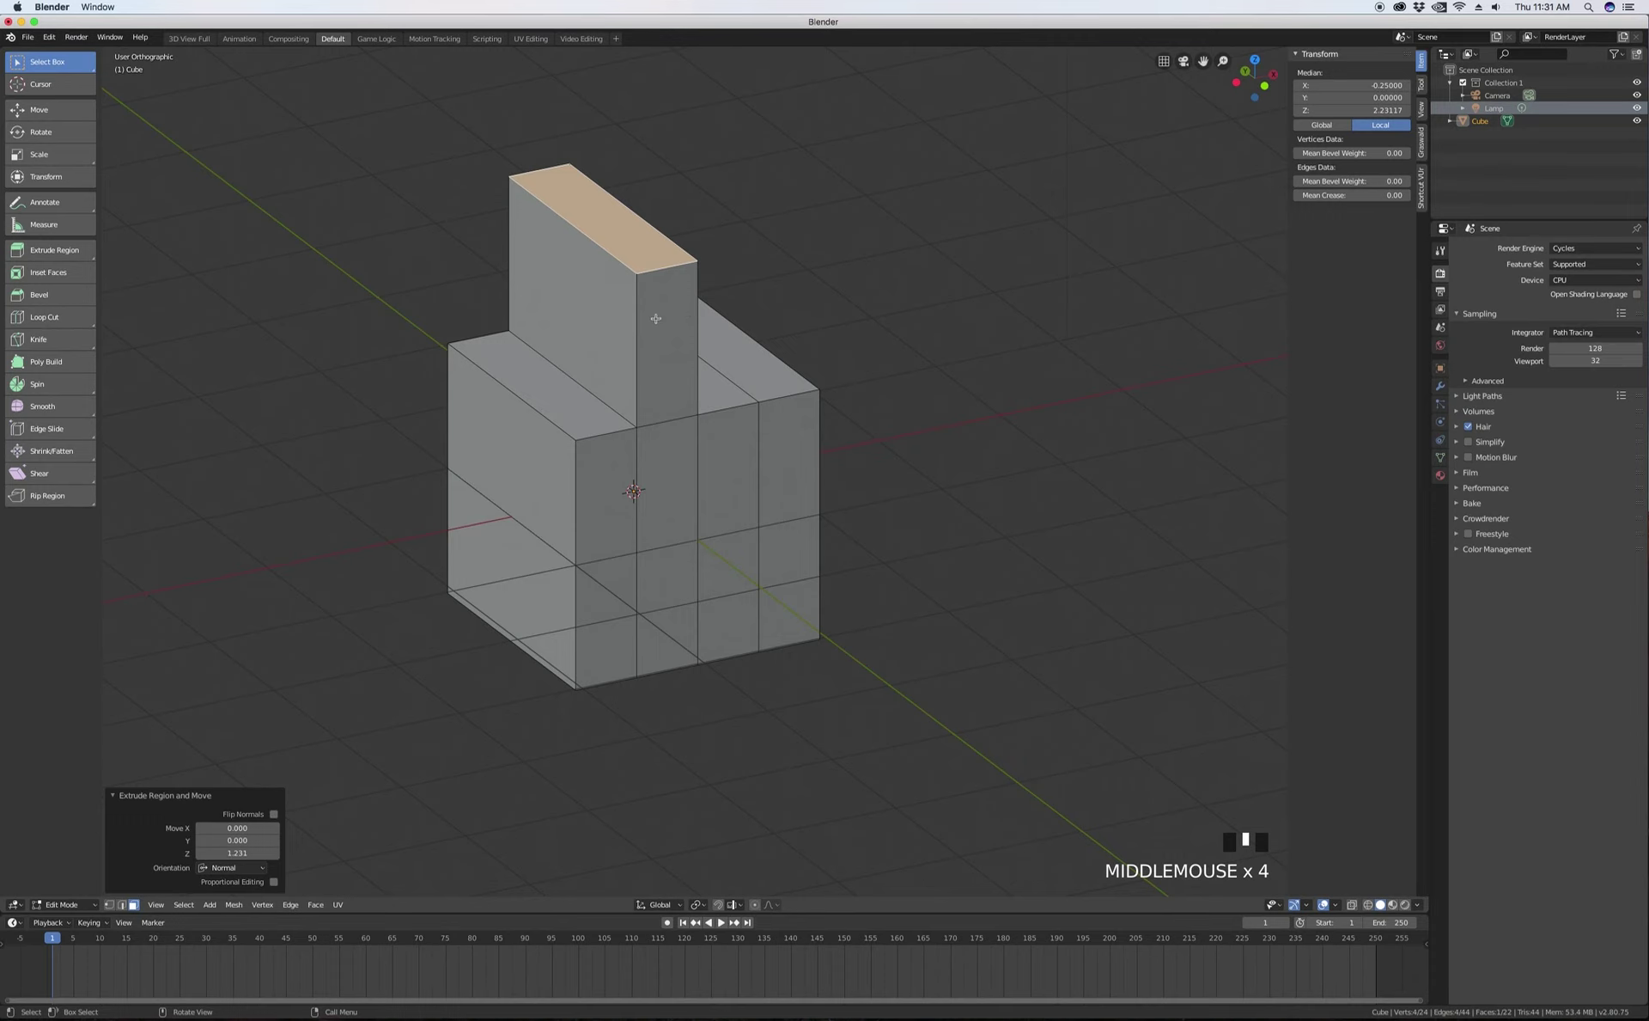
pyautogui.press('super+z')
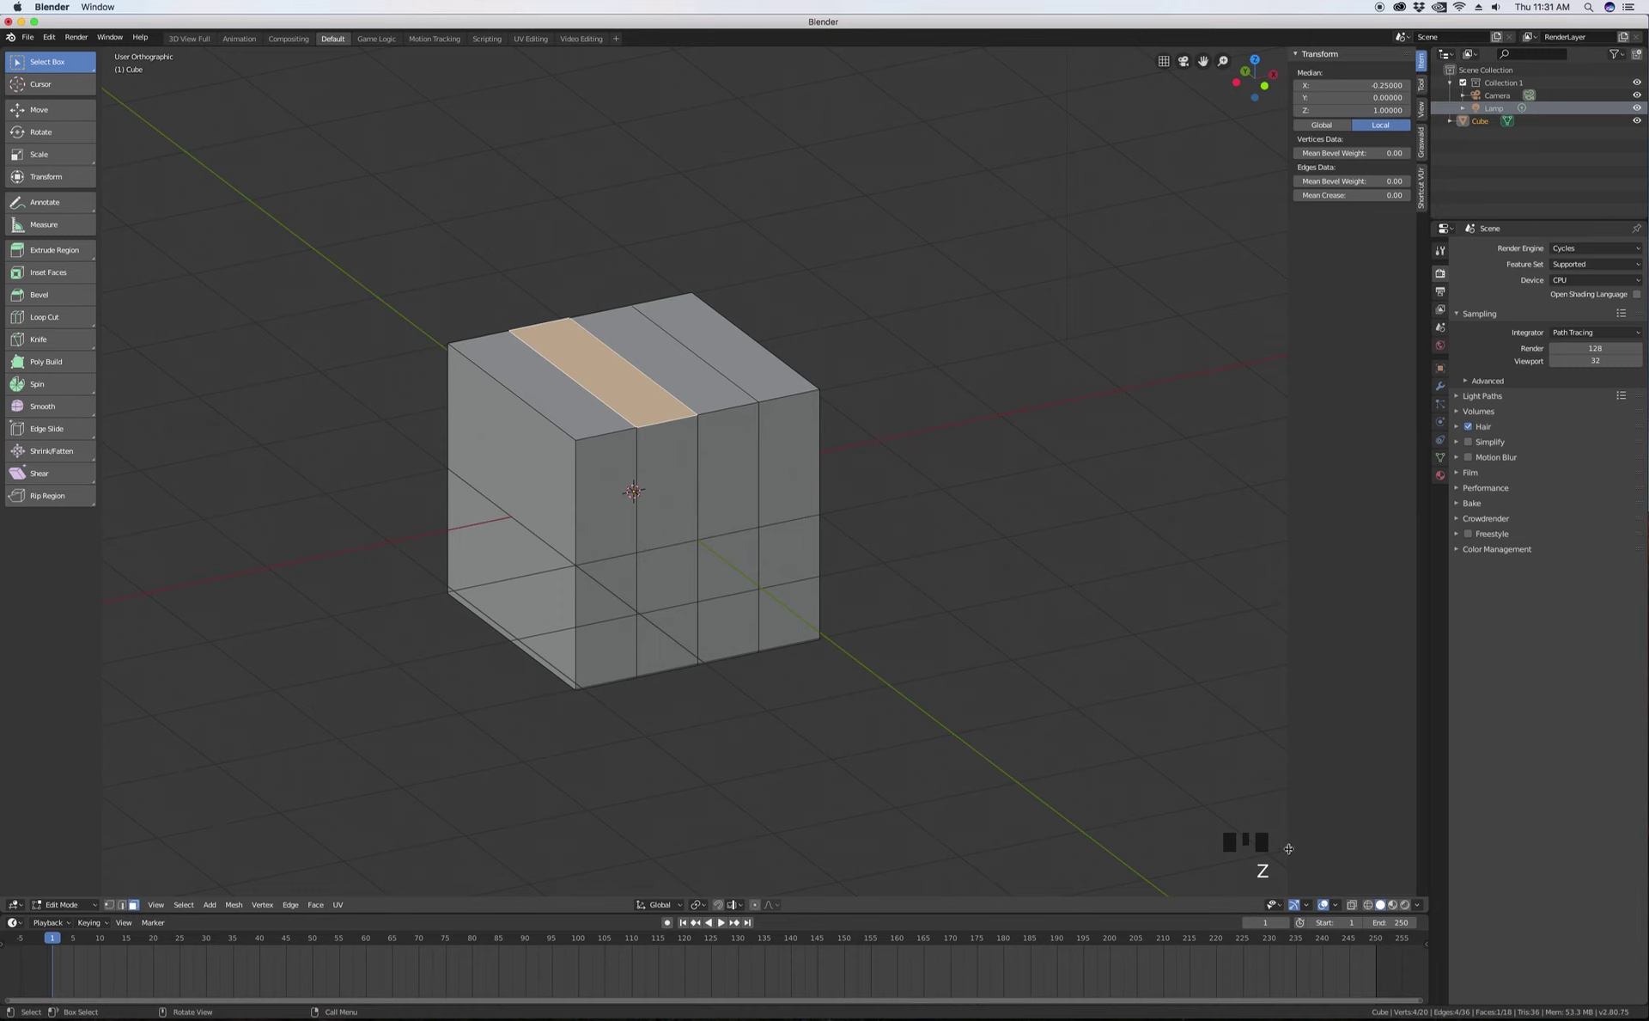
# - Extrude the selected top strip, trying the X and Y axis constraints, and finish it at 2 units along global Z
pyautogui.press('e')
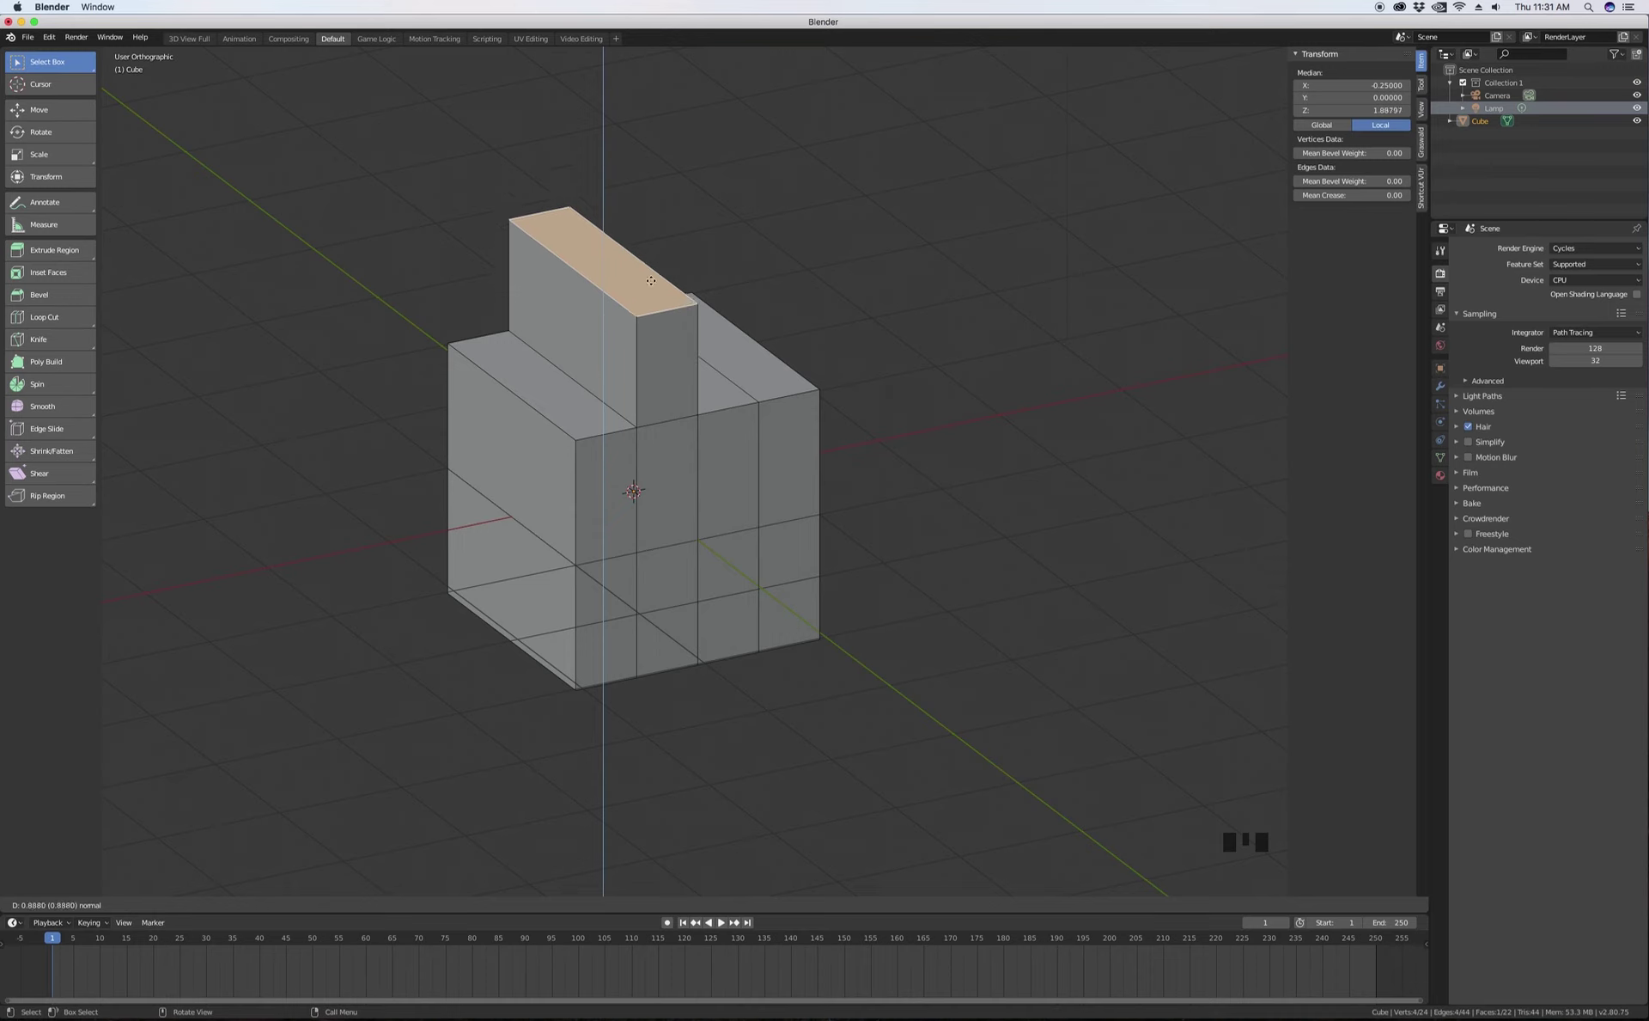
pyautogui.press('z')
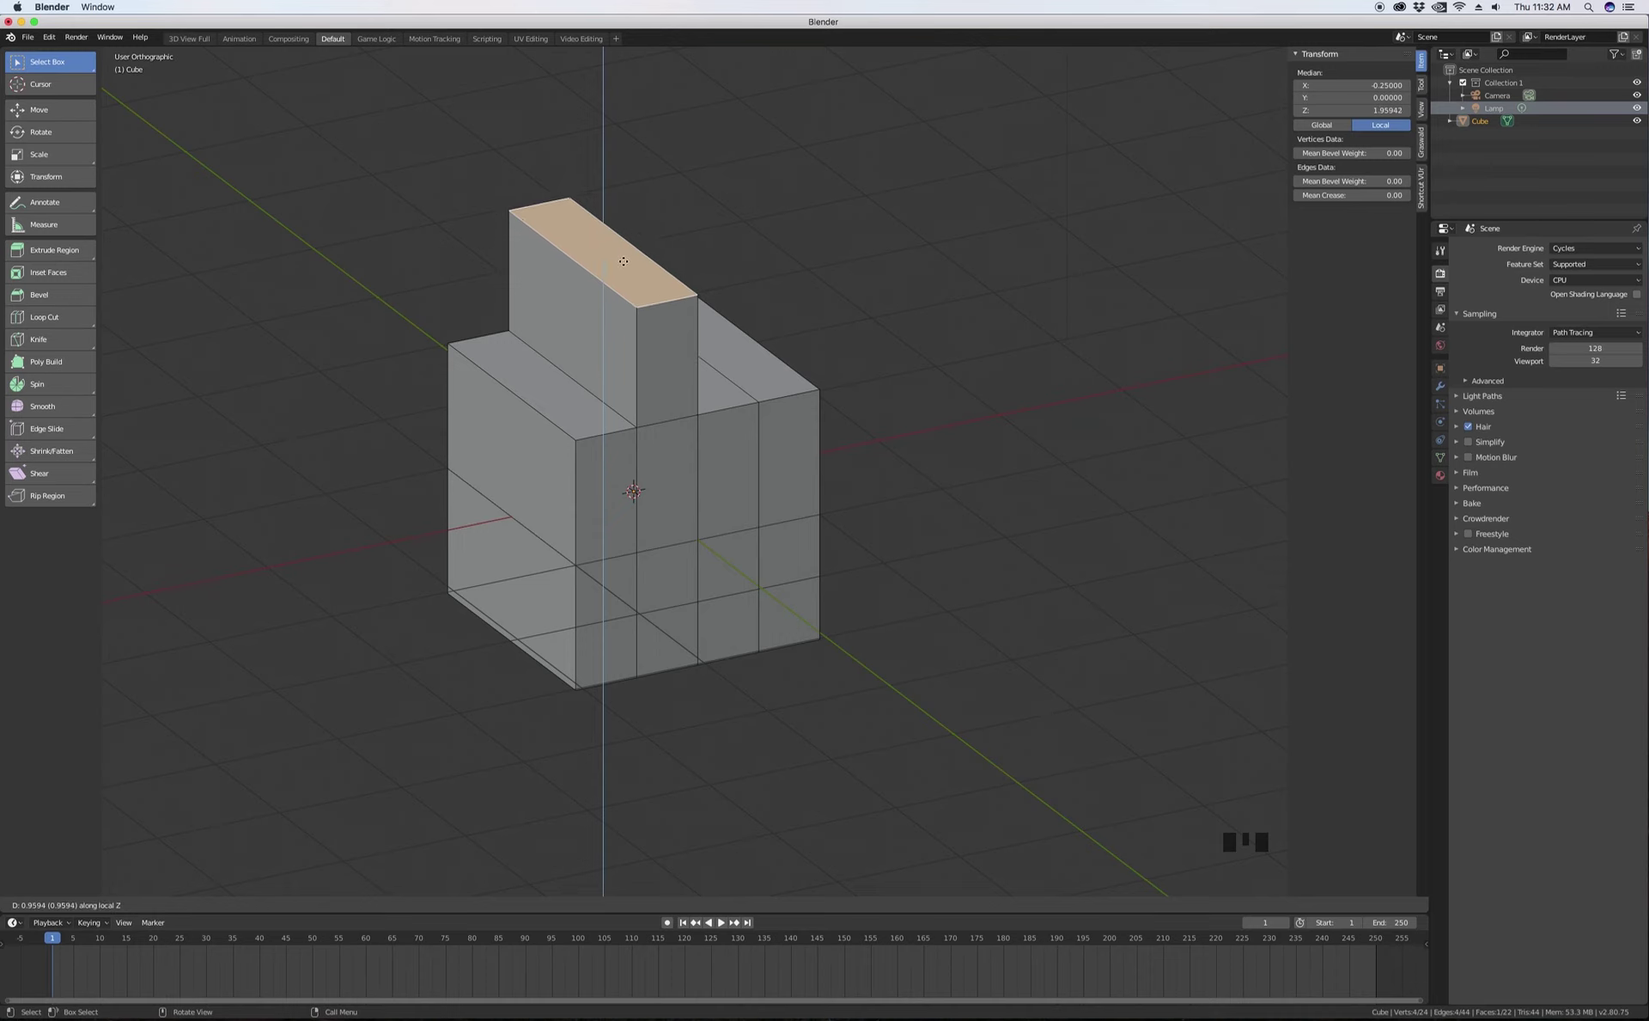
pyautogui.press('x')
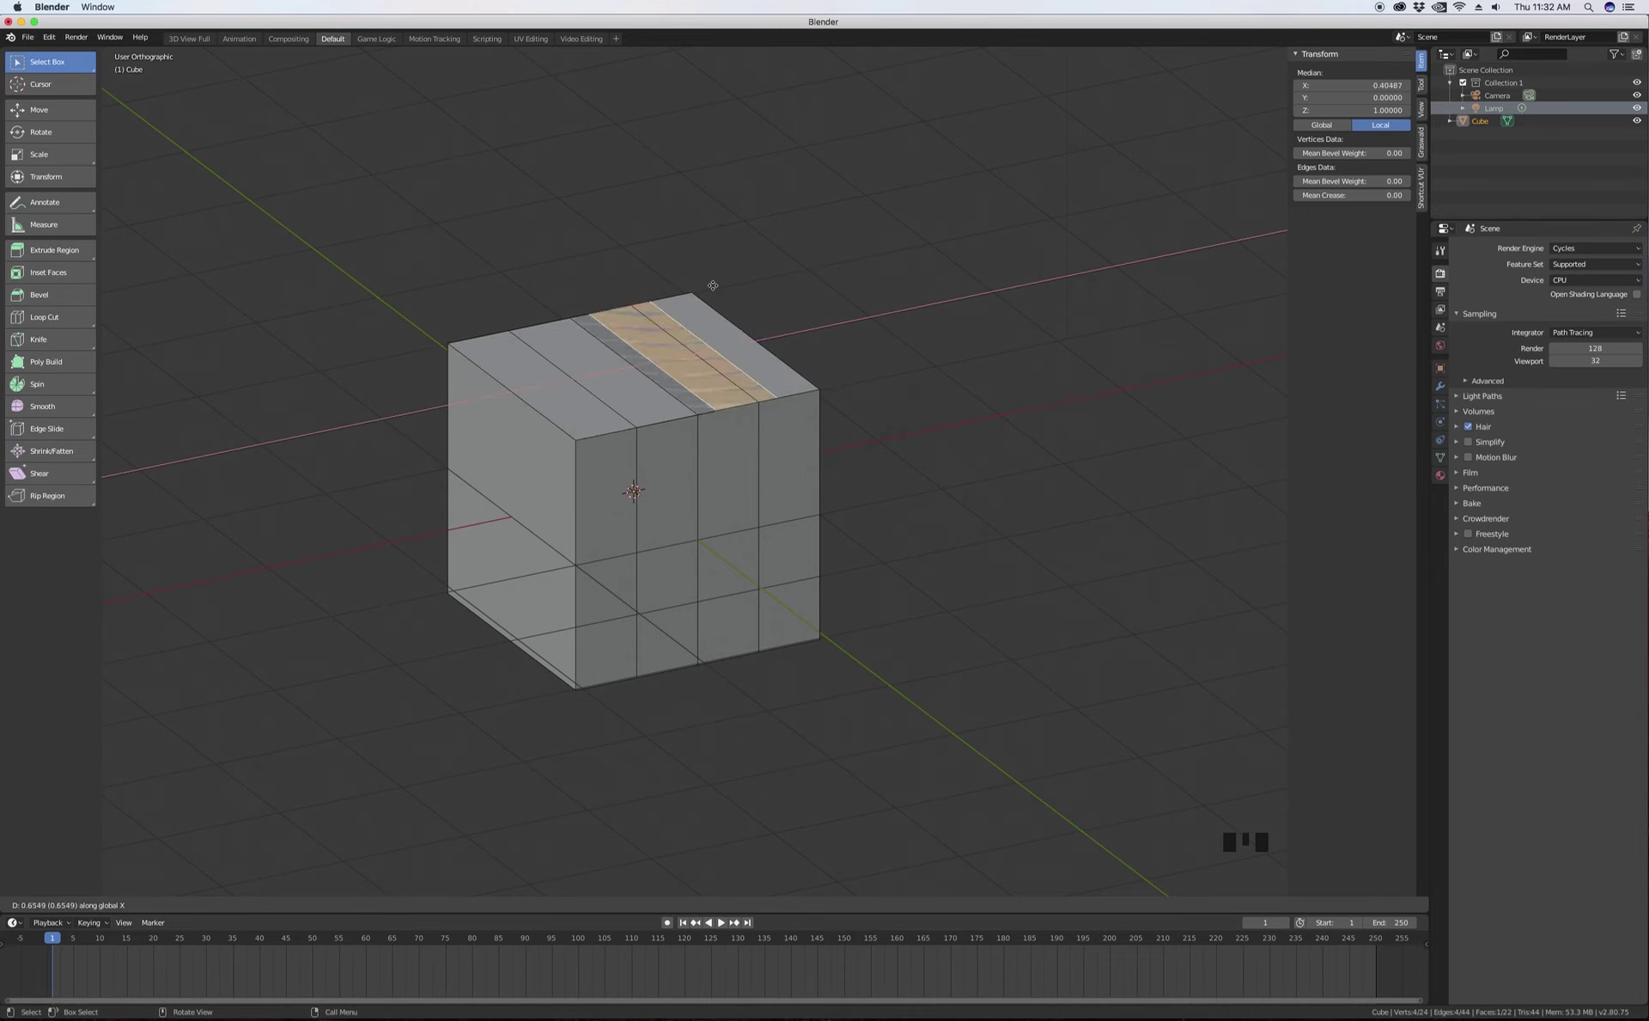
pyautogui.press('y')
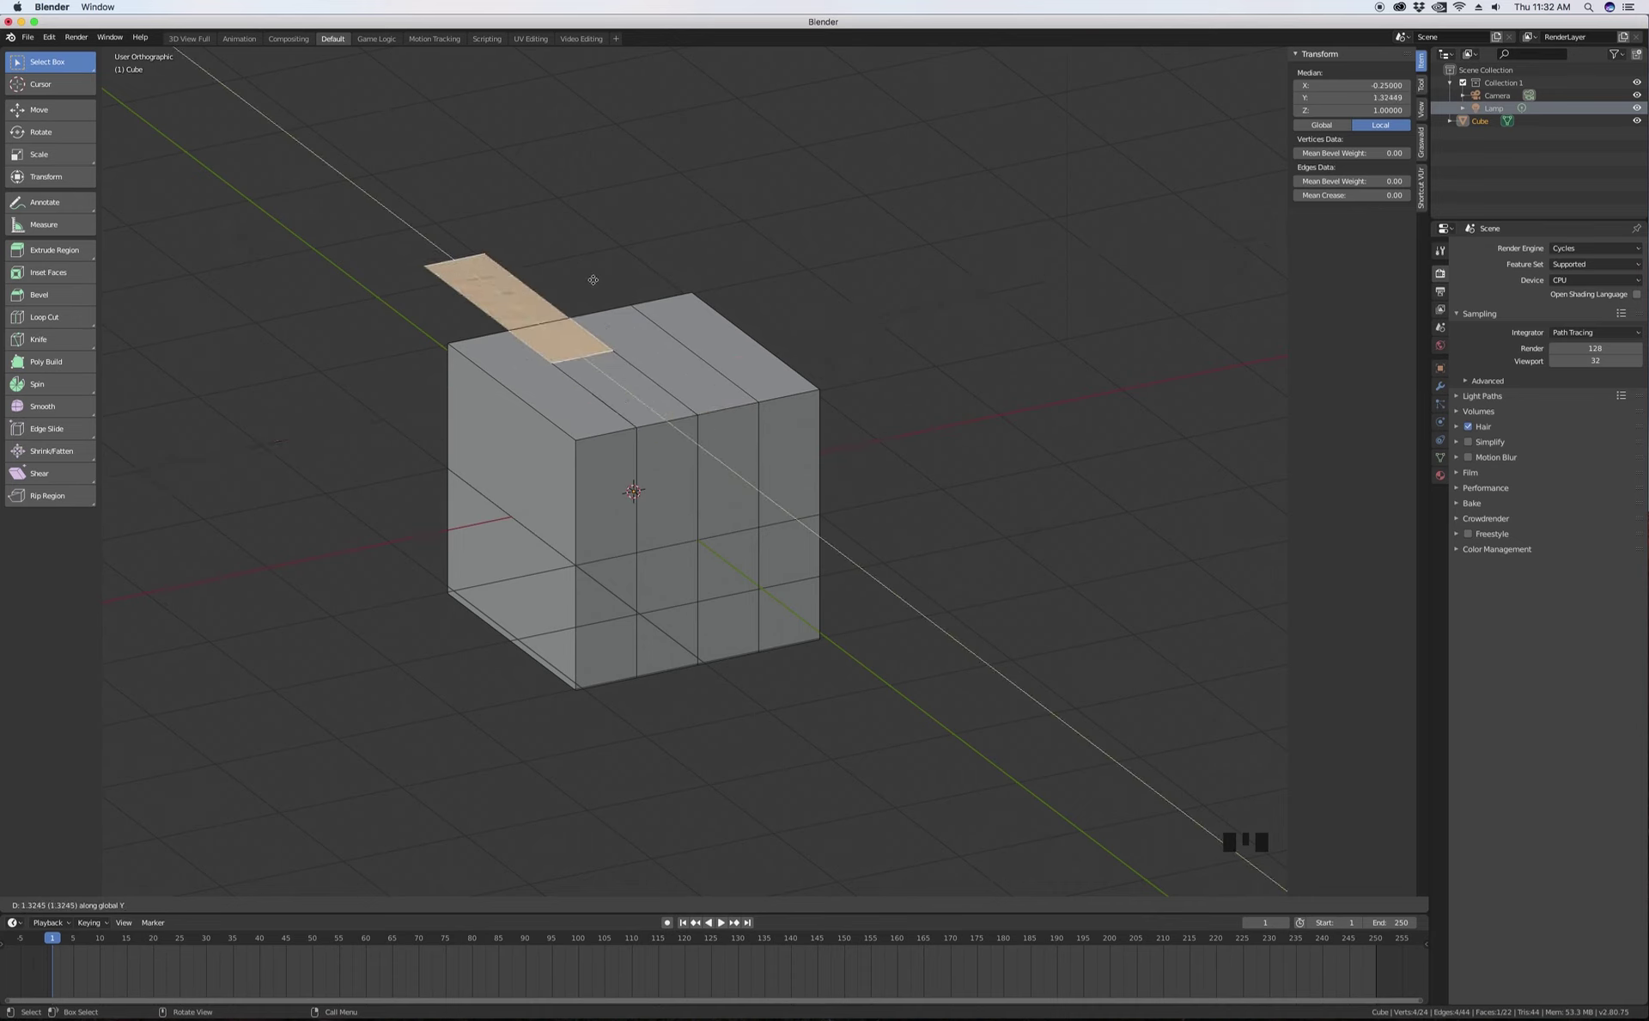
pyautogui.press('z')
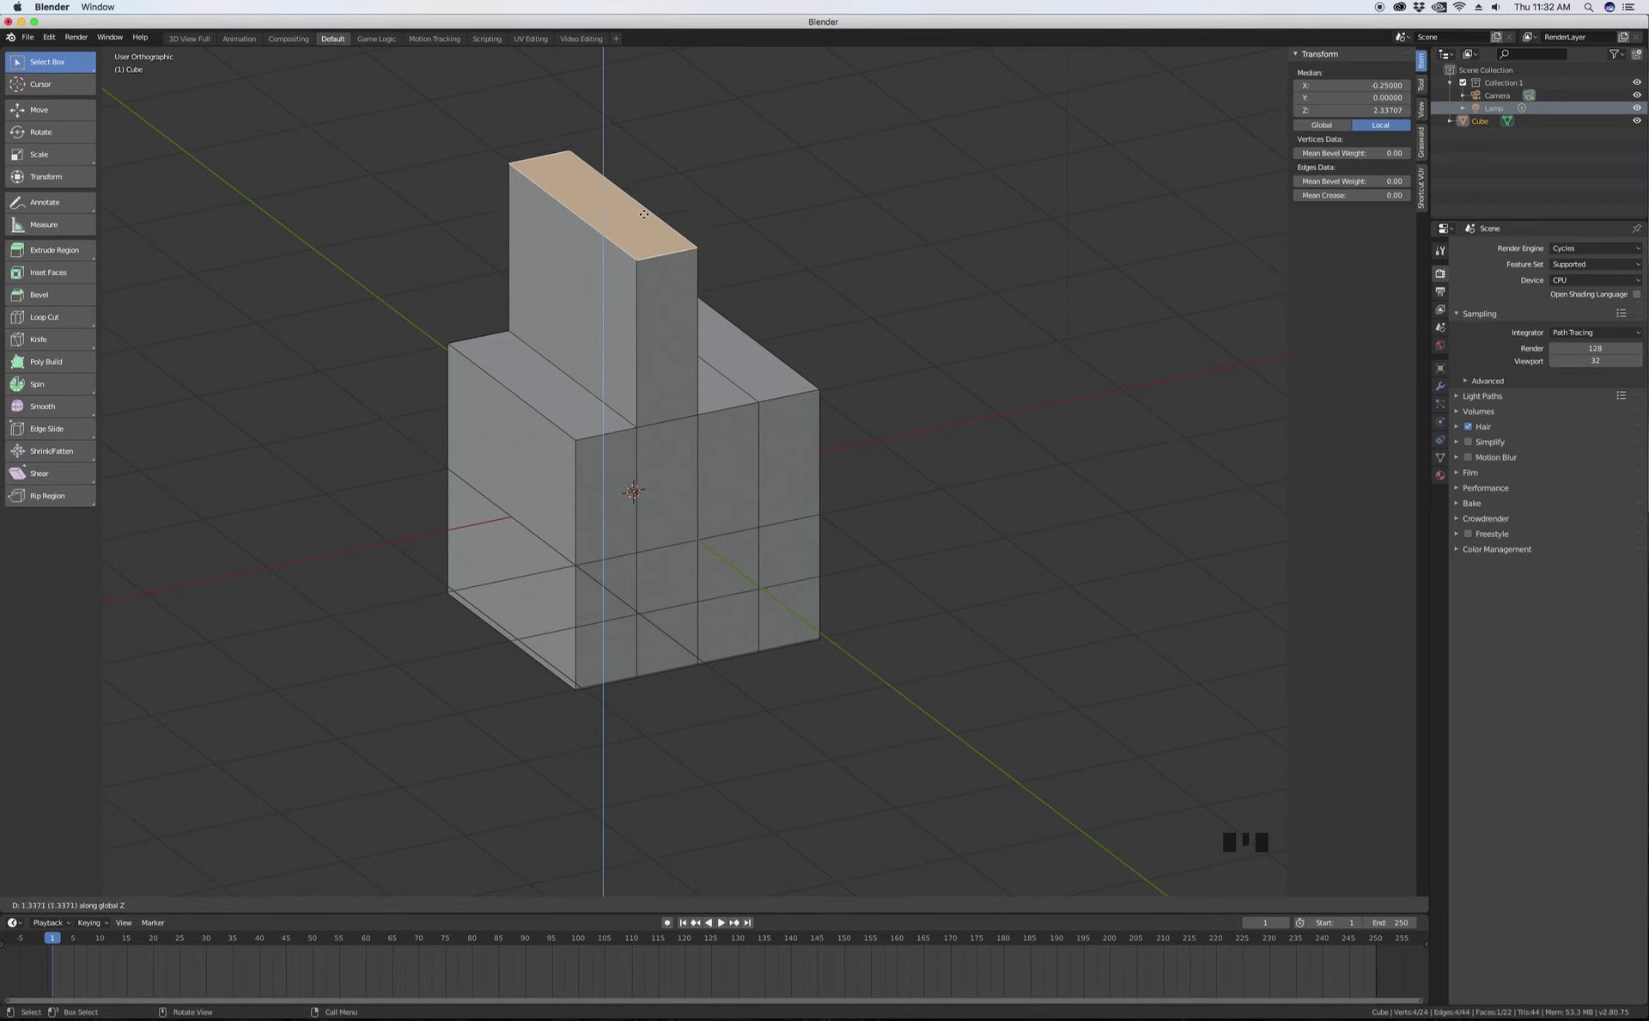
pyautogui.write('2')
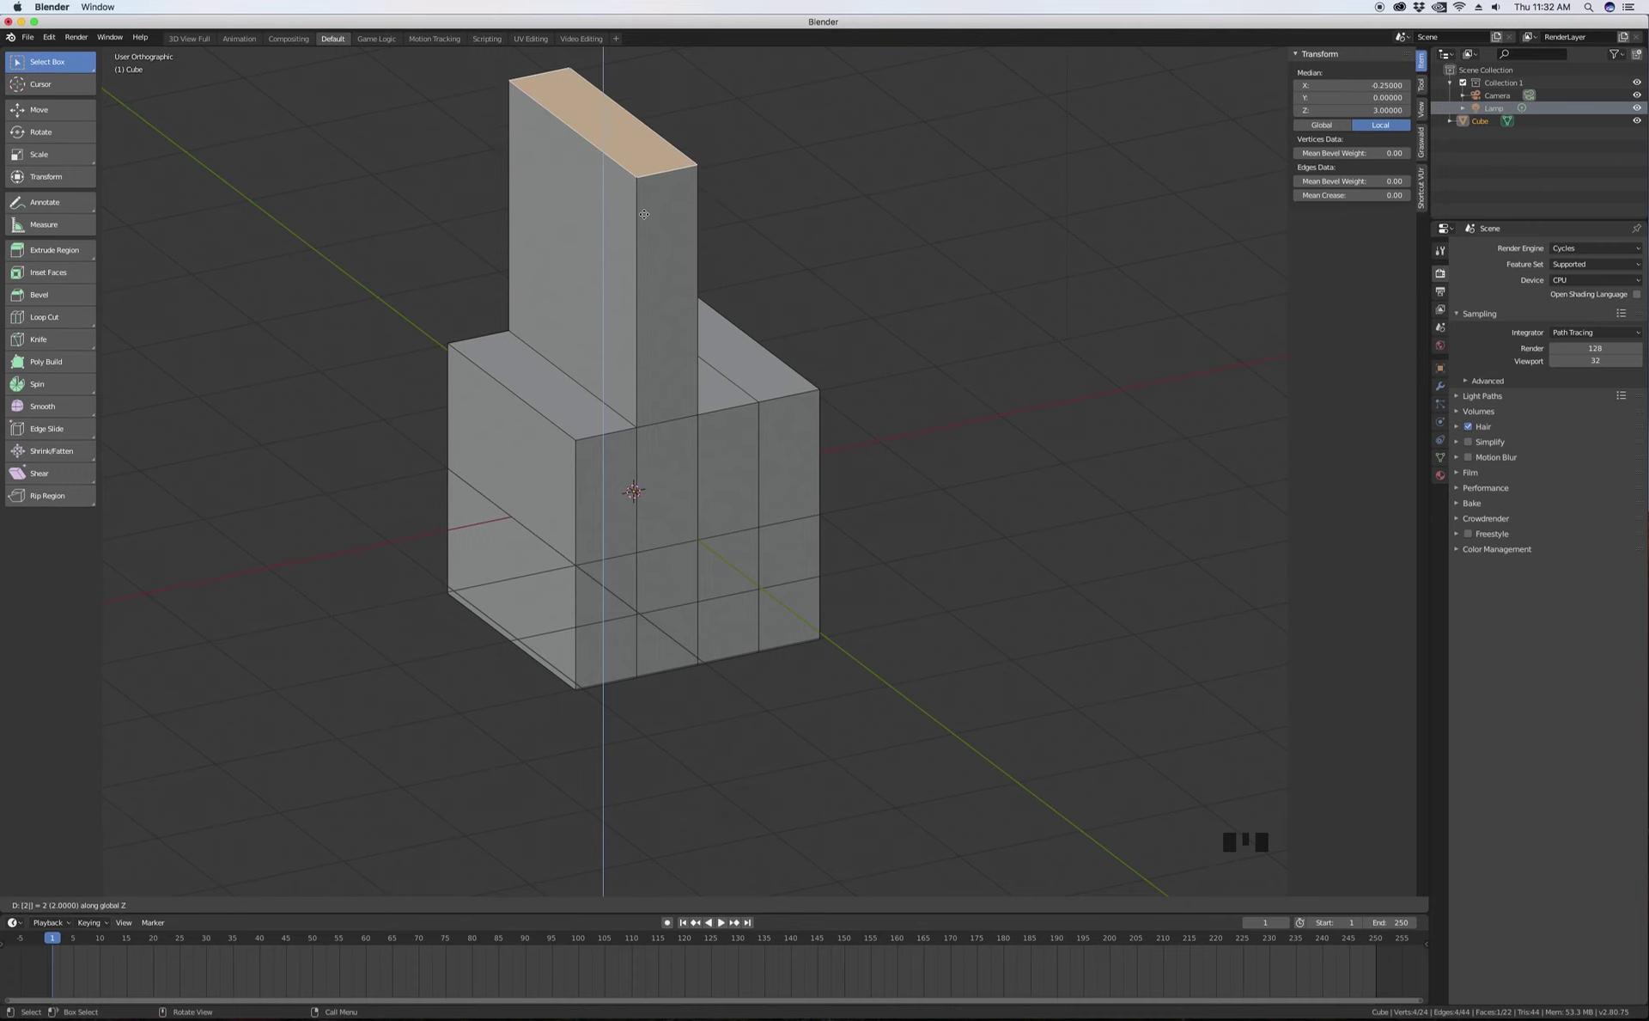
pyautogui.press('Return')
# - Select the narrow front face of the raised block and extrude it forward about 2.3 units
pyautogui.moveTo(595, 258); pyautogui.dragTo(550, 330, button='middle')
pyautogui.scroll(-3, 550, 330)
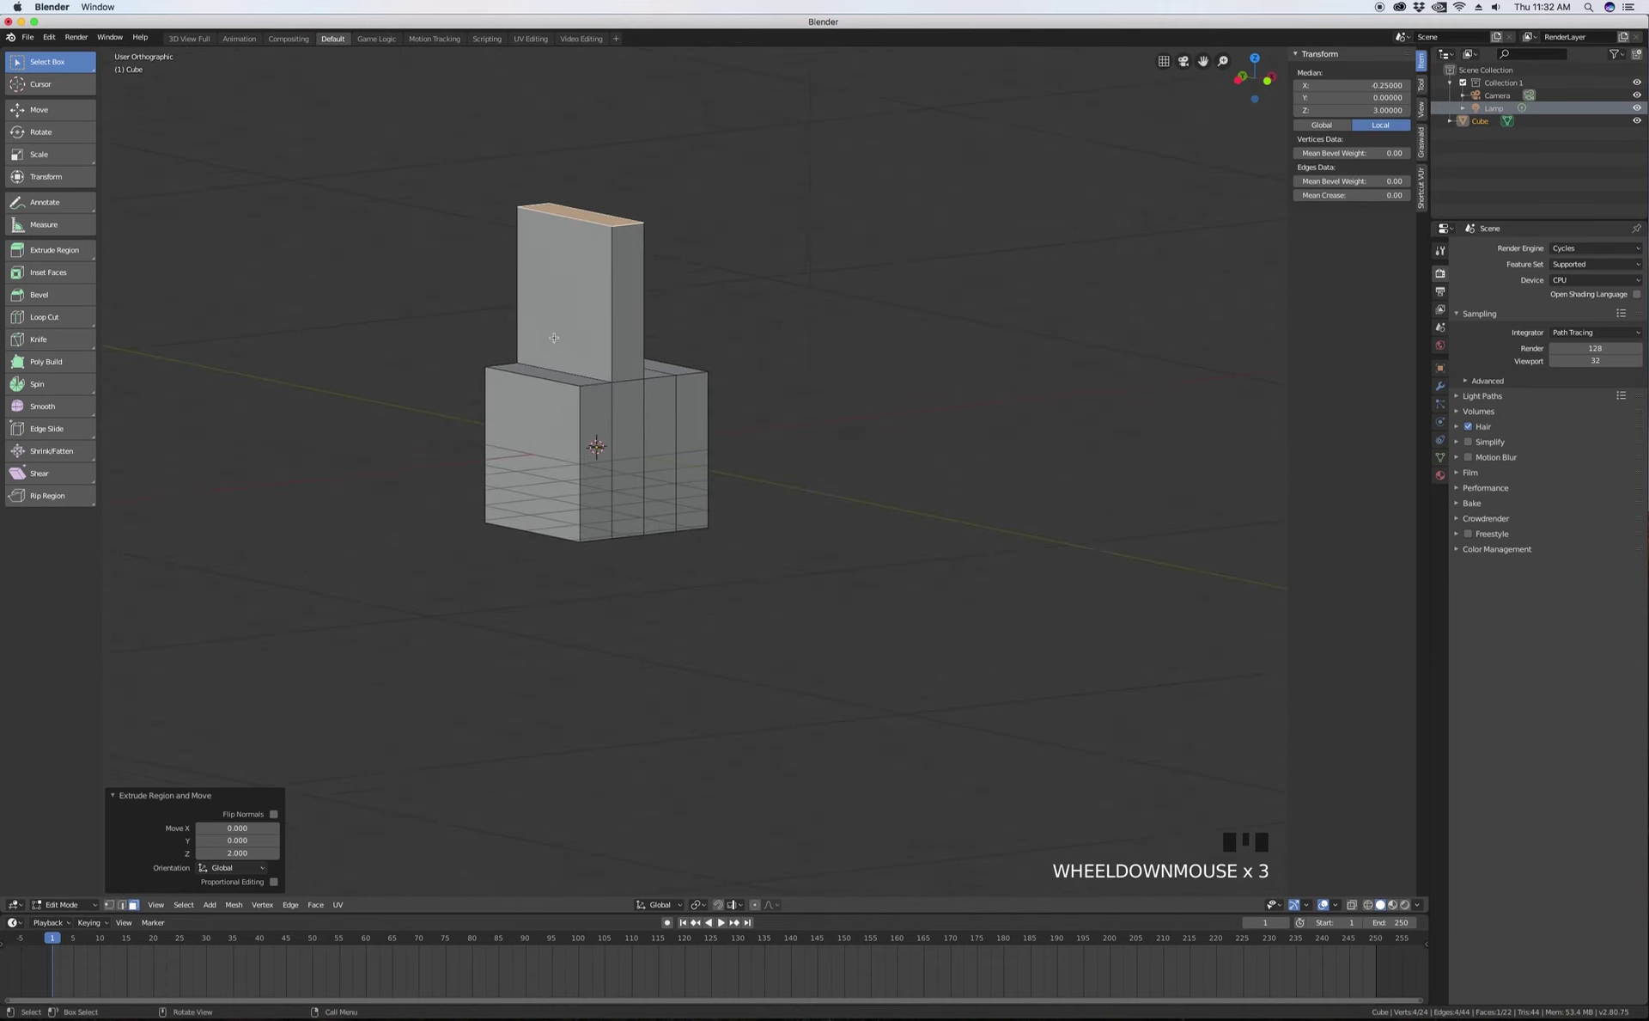
pyautogui.scroll(1, 633, 310)
pyautogui.click(636, 311)
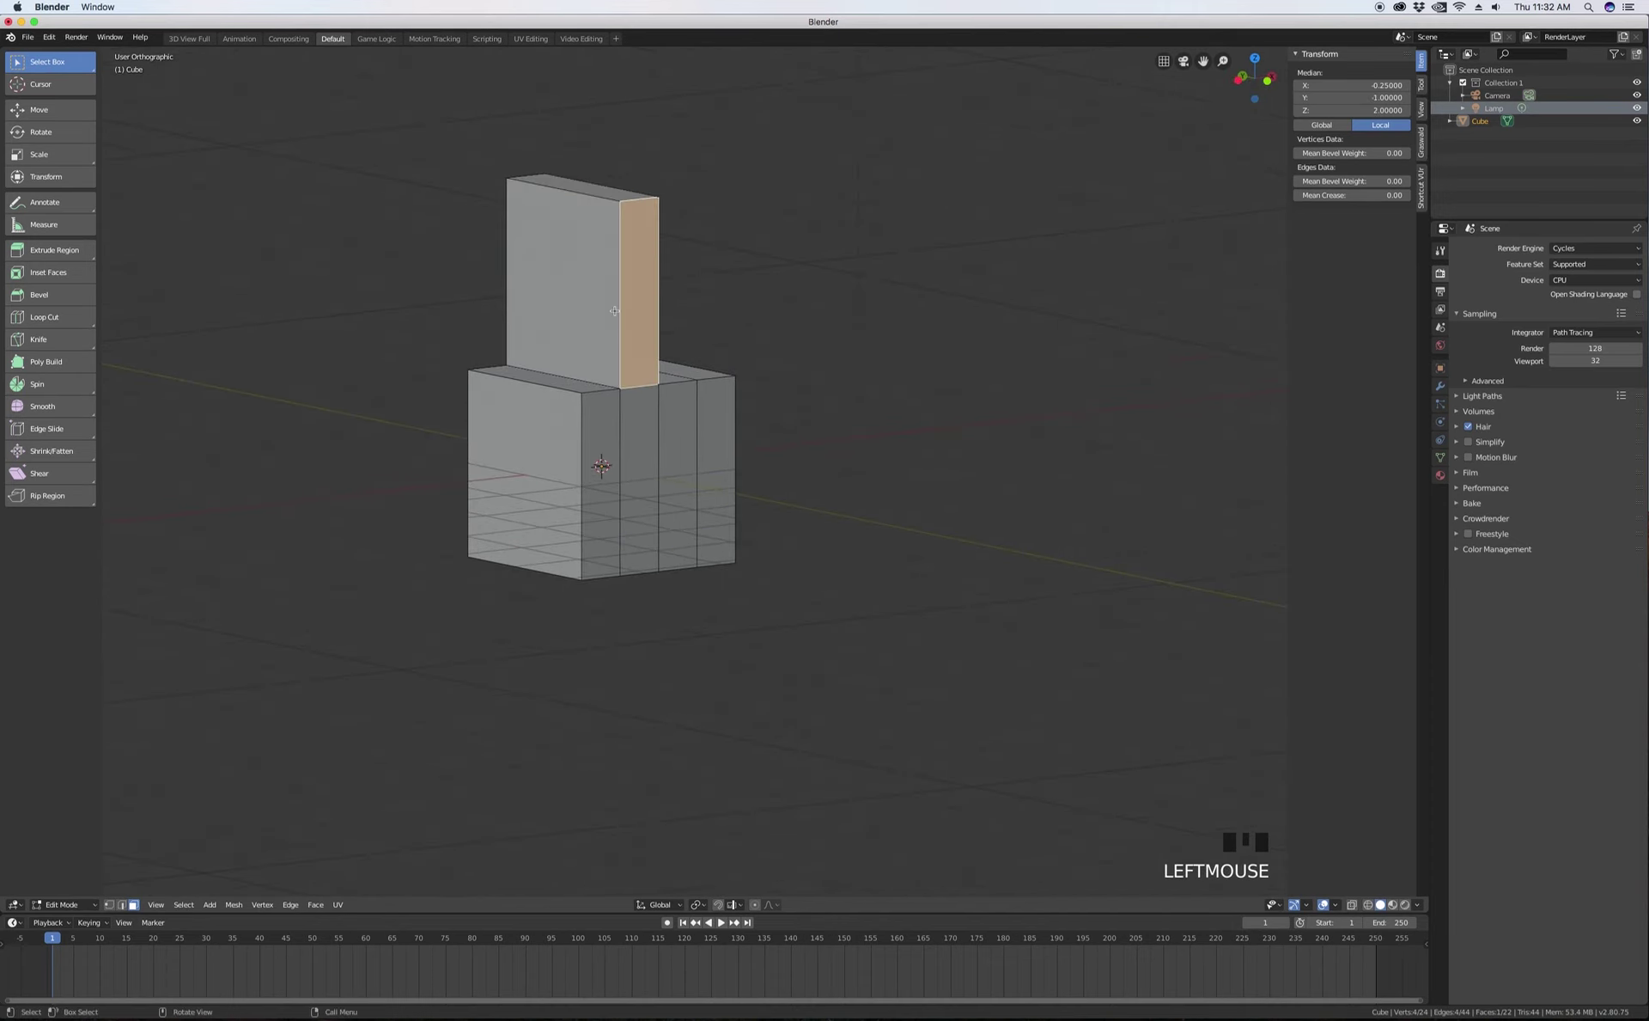
pyautogui.press('e')
pyautogui.moveTo(560, 316); pyautogui.dragTo(564, 353, button='middle')
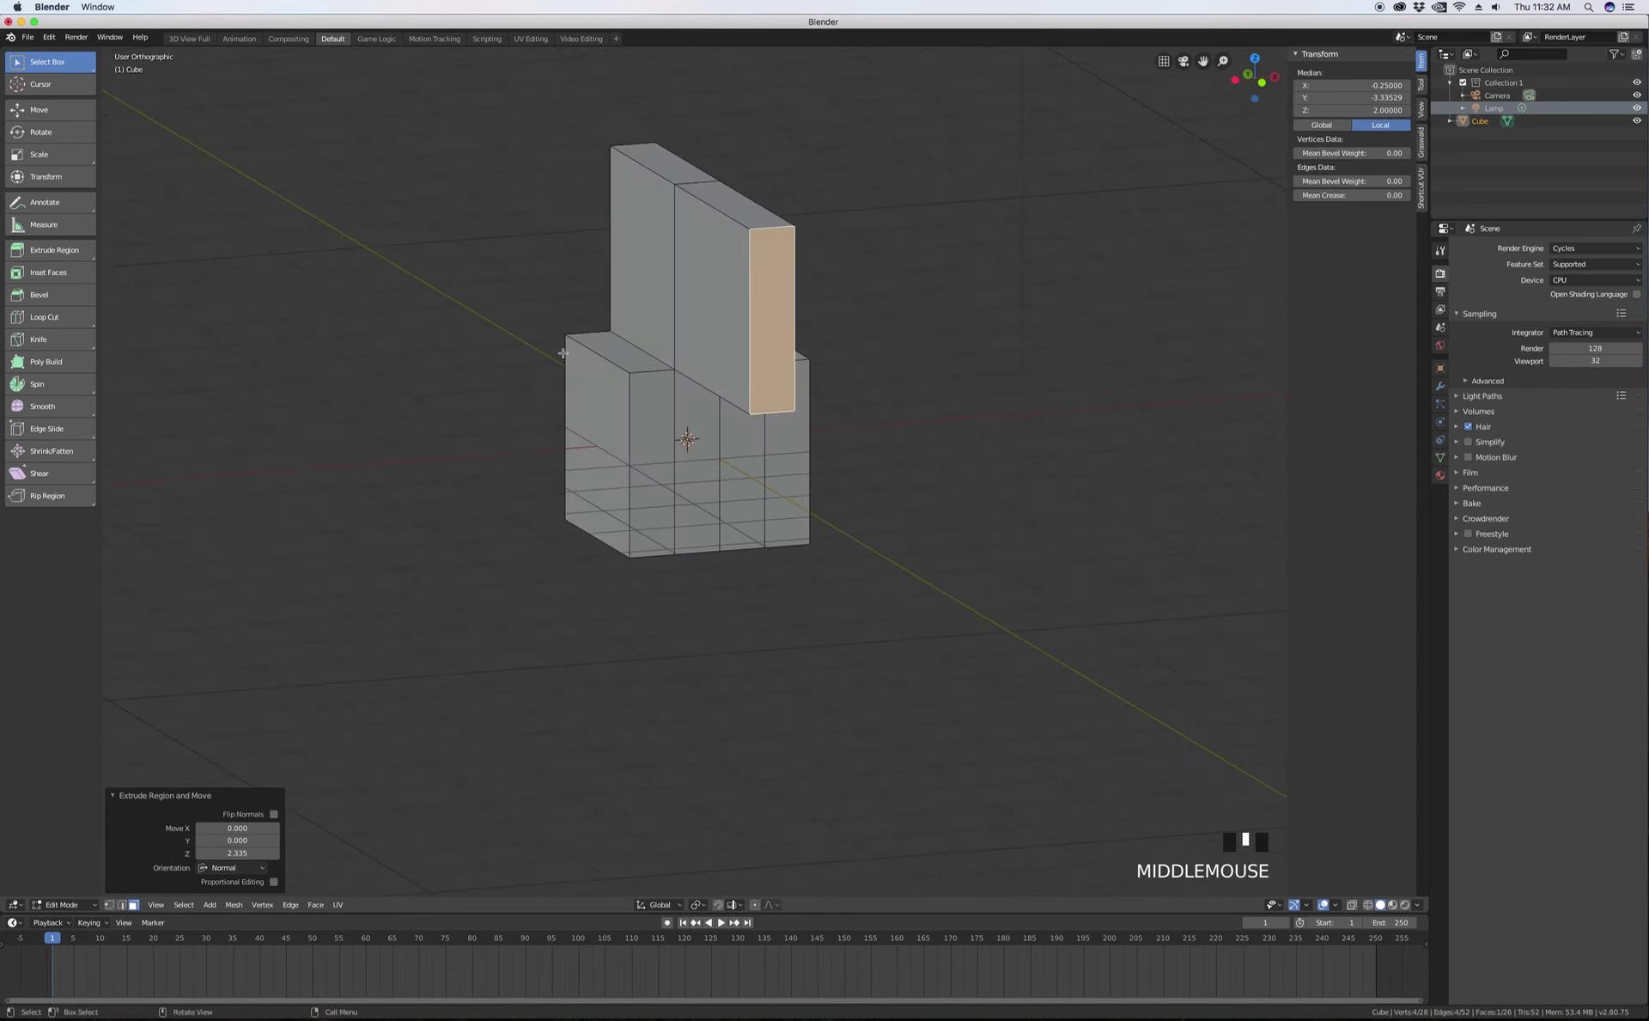
# - Extrude the third strip on the cube's lower front side forward about 5.9 units
pyautogui.click(742, 455)
pyautogui.press('e')
pyautogui.click(902, 515)
pyautogui.moveTo(902, 515); pyautogui.dragTo(762, 401, button='middle')
pyautogui.scroll(2, 815, 320)
pyautogui.scroll(-2, 752, 448)
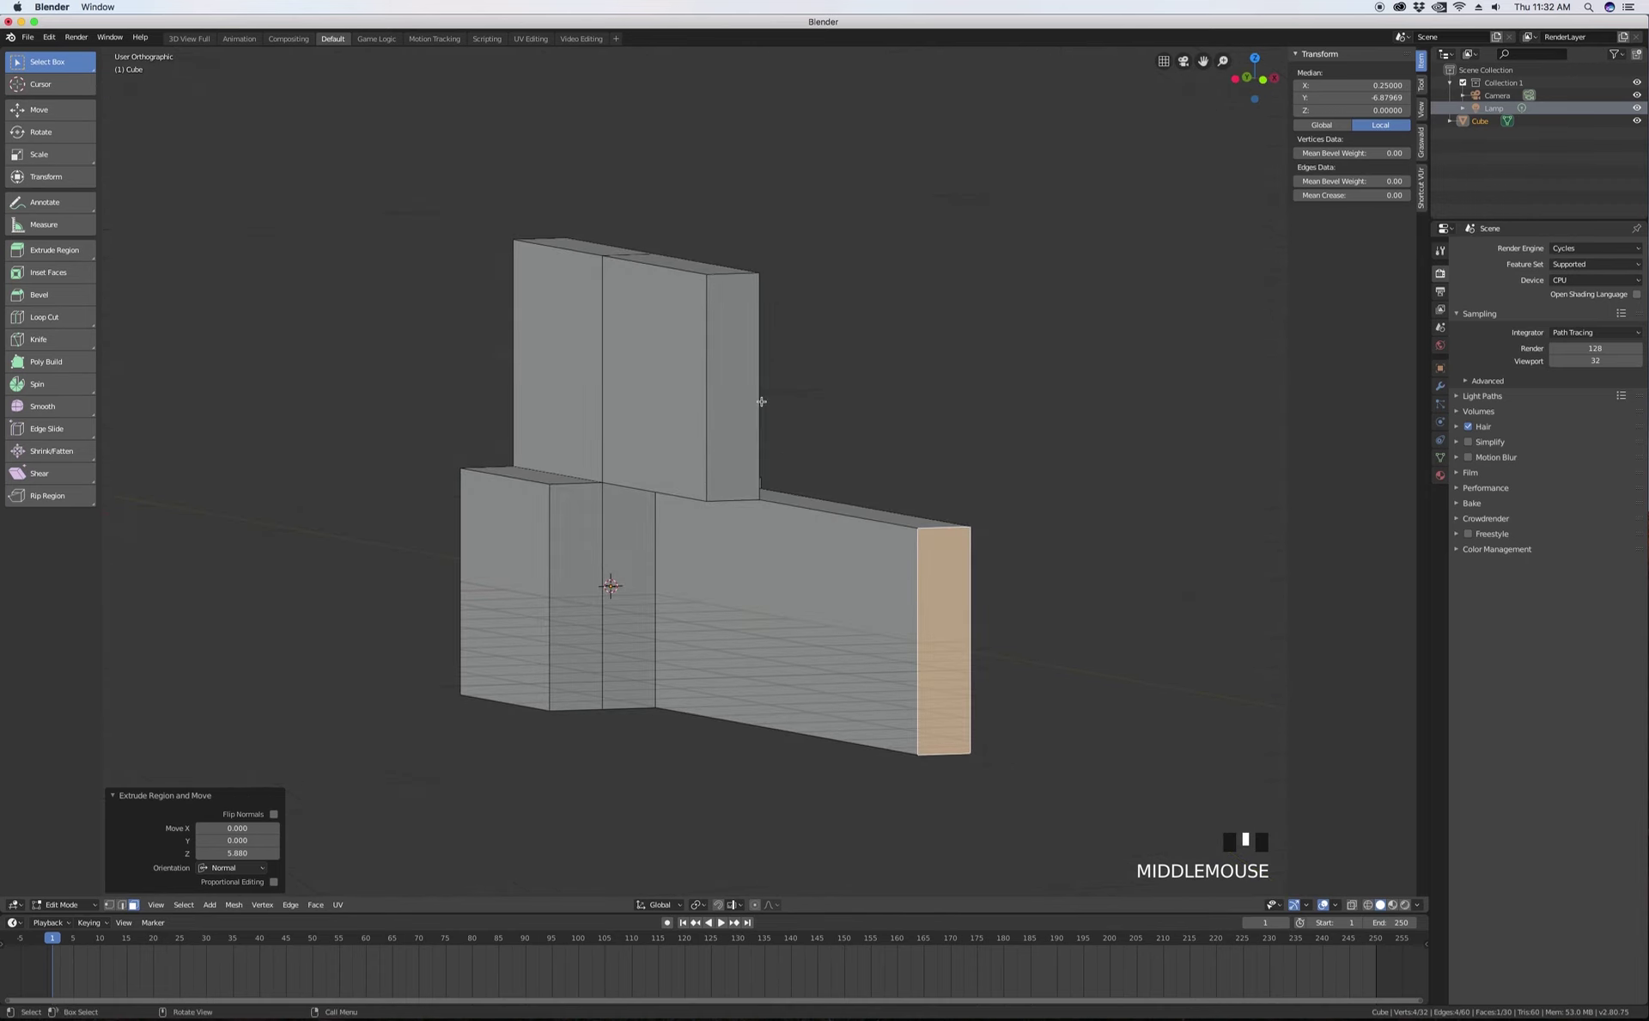
# - Select both large side faces of the raised upper block together
pyautogui.click(666, 391)
pyautogui.keyDown('shift'); pyautogui.click(557, 361); pyautogui.keyUp('shift')
pyautogui.moveTo(640, 397); pyautogui.dragTo(666, 327, button='middle')
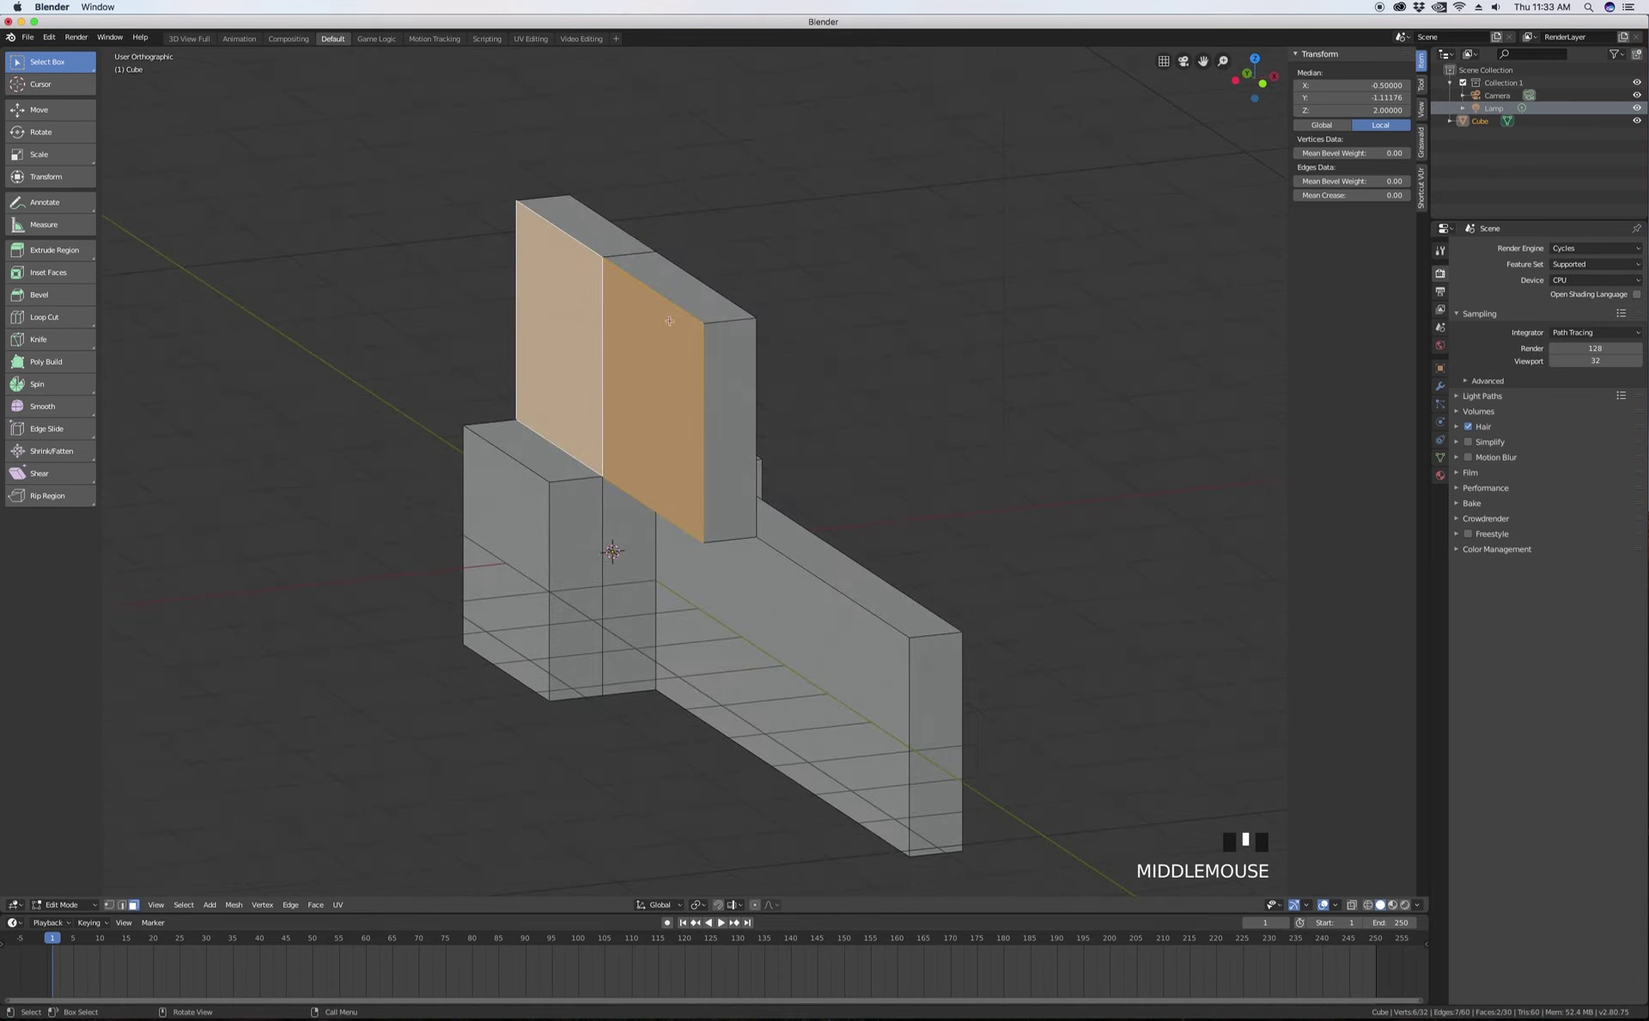
# - Select both top faces of the raised upper block and extrude them upward about 1.03 units
pyautogui.click(679, 287)
pyautogui.keyDown('shift'); pyautogui.click(620, 238); pyautogui.keyUp('shift')
pyautogui.moveTo(619, 238); pyautogui.dragTo(726, 332, button='middle')
pyautogui.press('e')
pyautogui.click(709, 256)
pyautogui.moveTo(709, 256); pyautogui.dragTo(609, 147, button='middle')
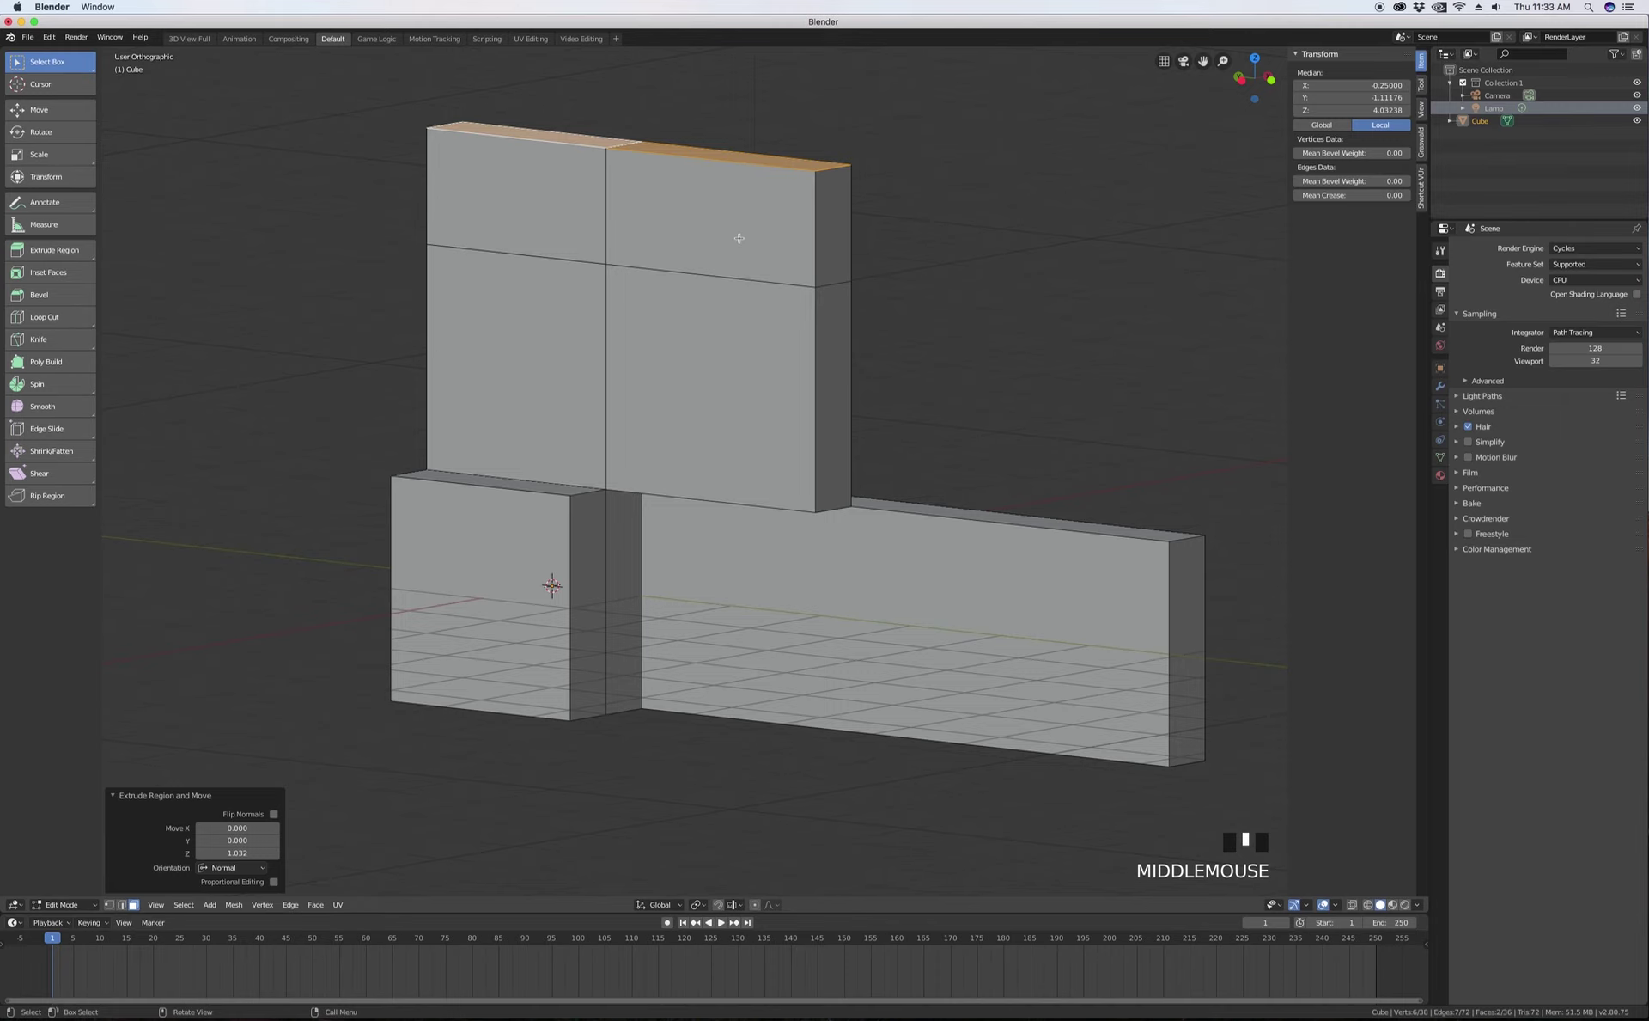
pyautogui.moveTo(793, 300); pyautogui.dragTo(697, 315, button='middle')
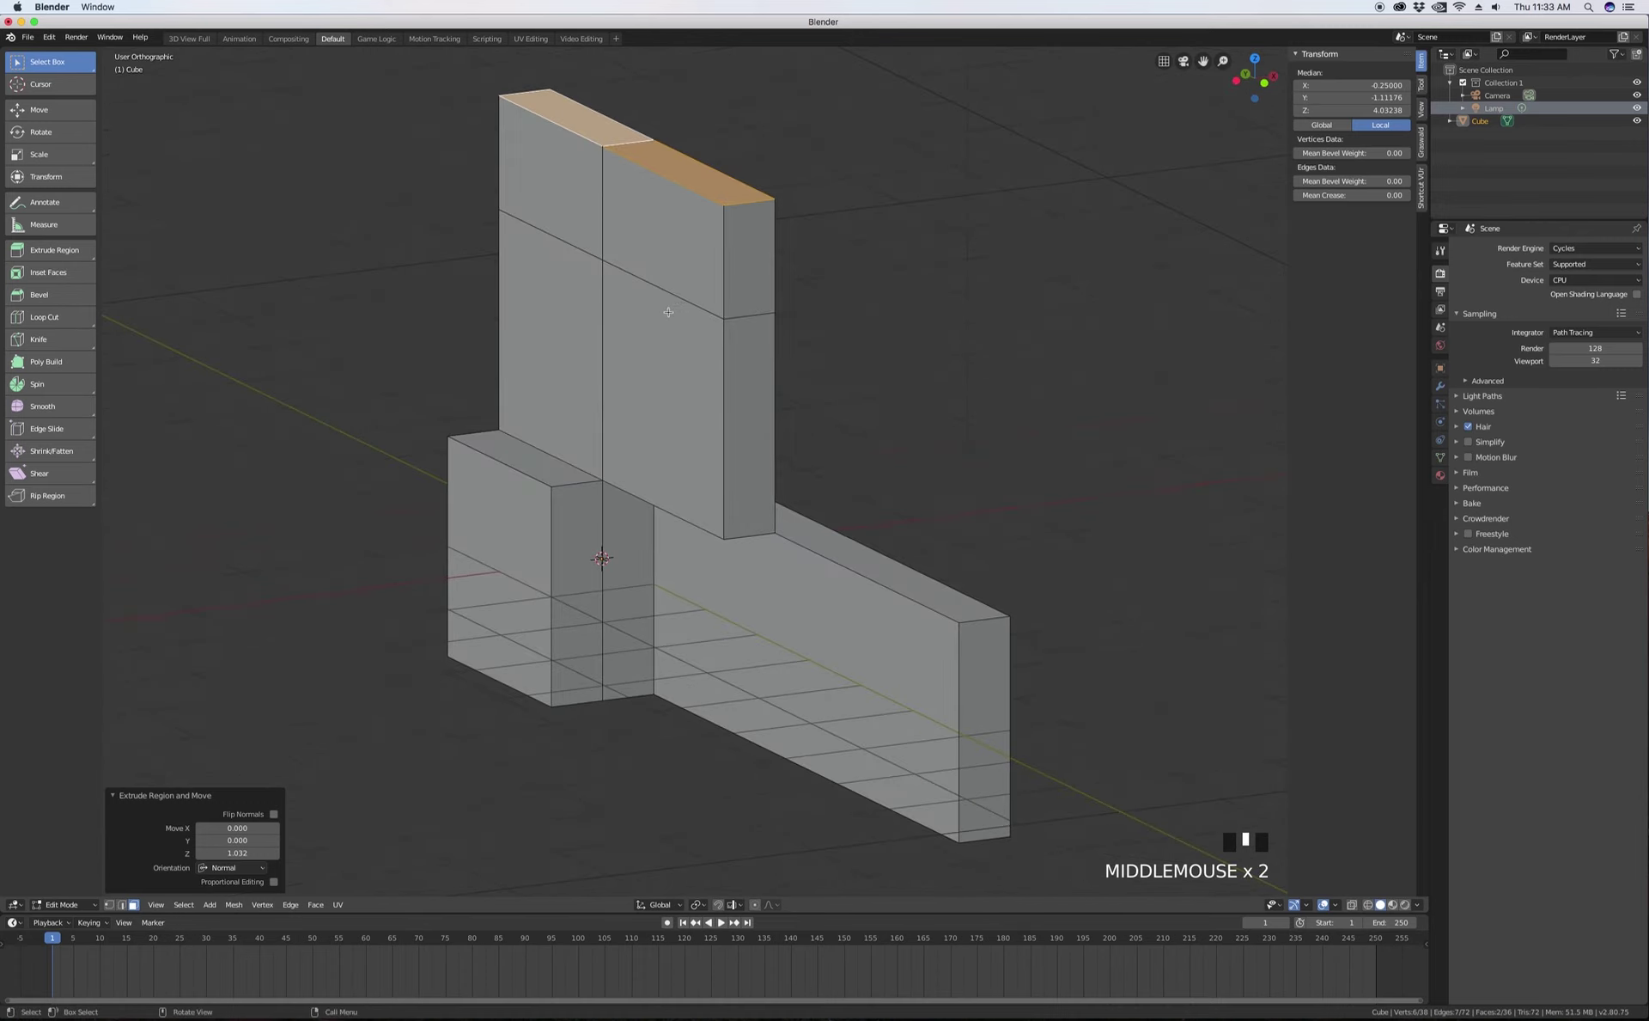
pyautogui.scroll(-3, 668, 312)
pyautogui.scroll(2, 817, 298)
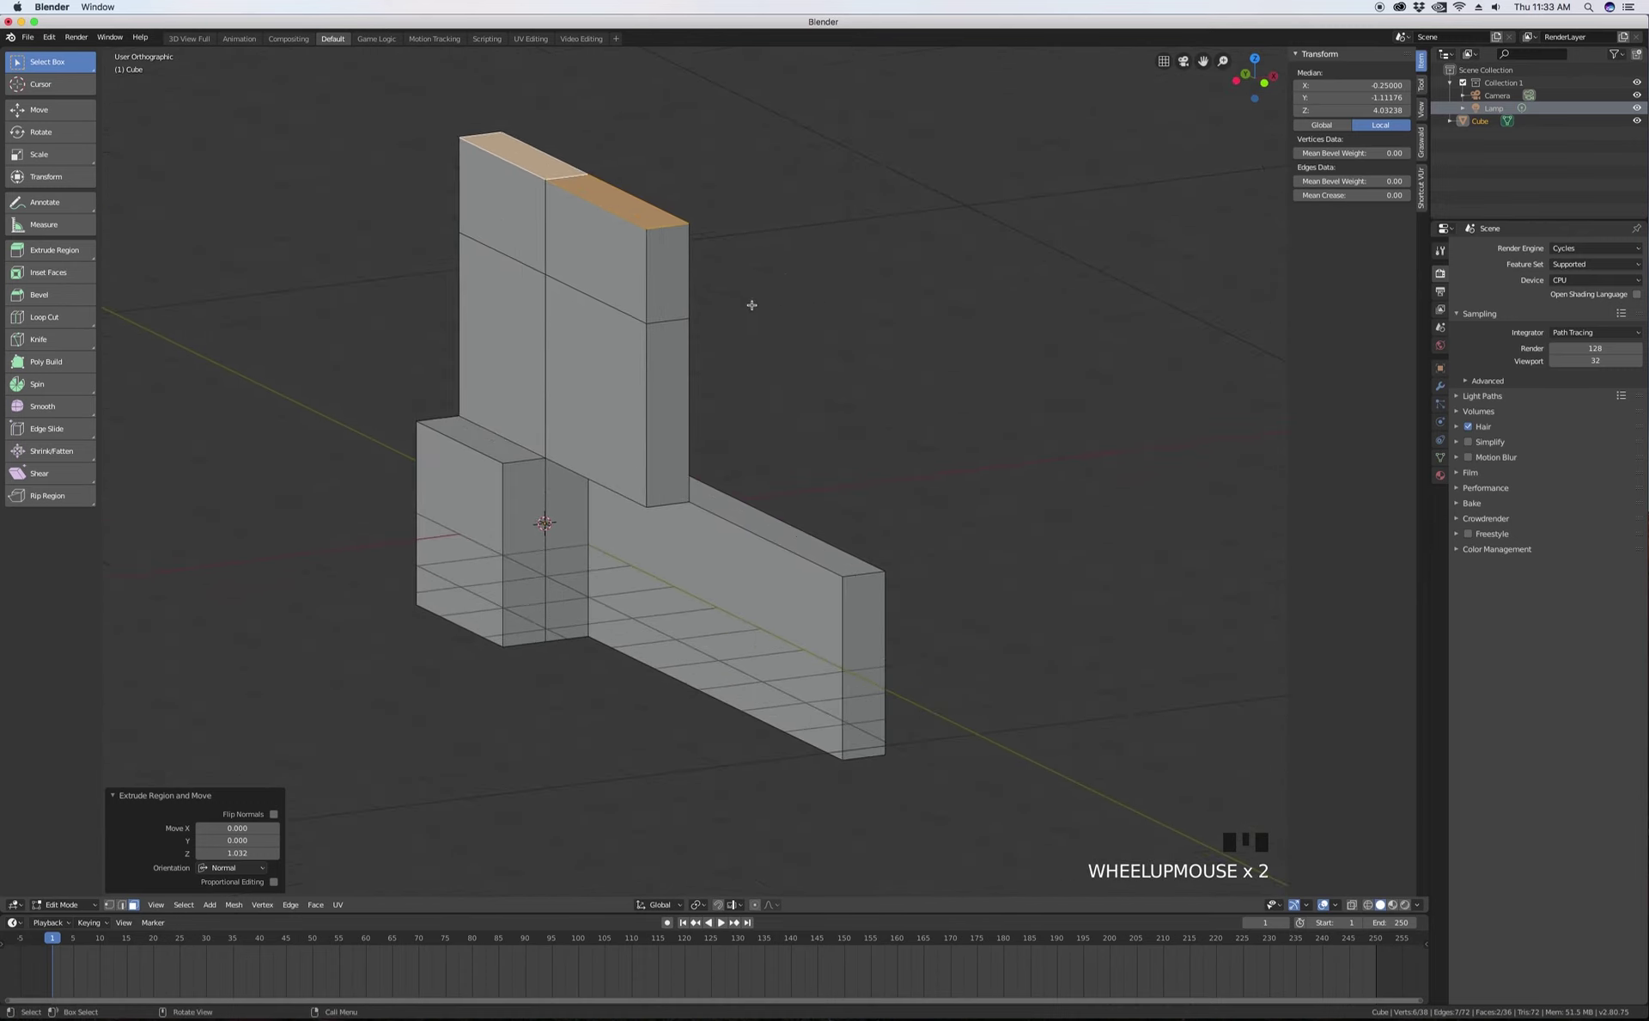
# - Return to Object Mode and move the Cube object into Collection 1
pyautogui.press('Tab')
pyautogui.scroll(-2, 712, 306)
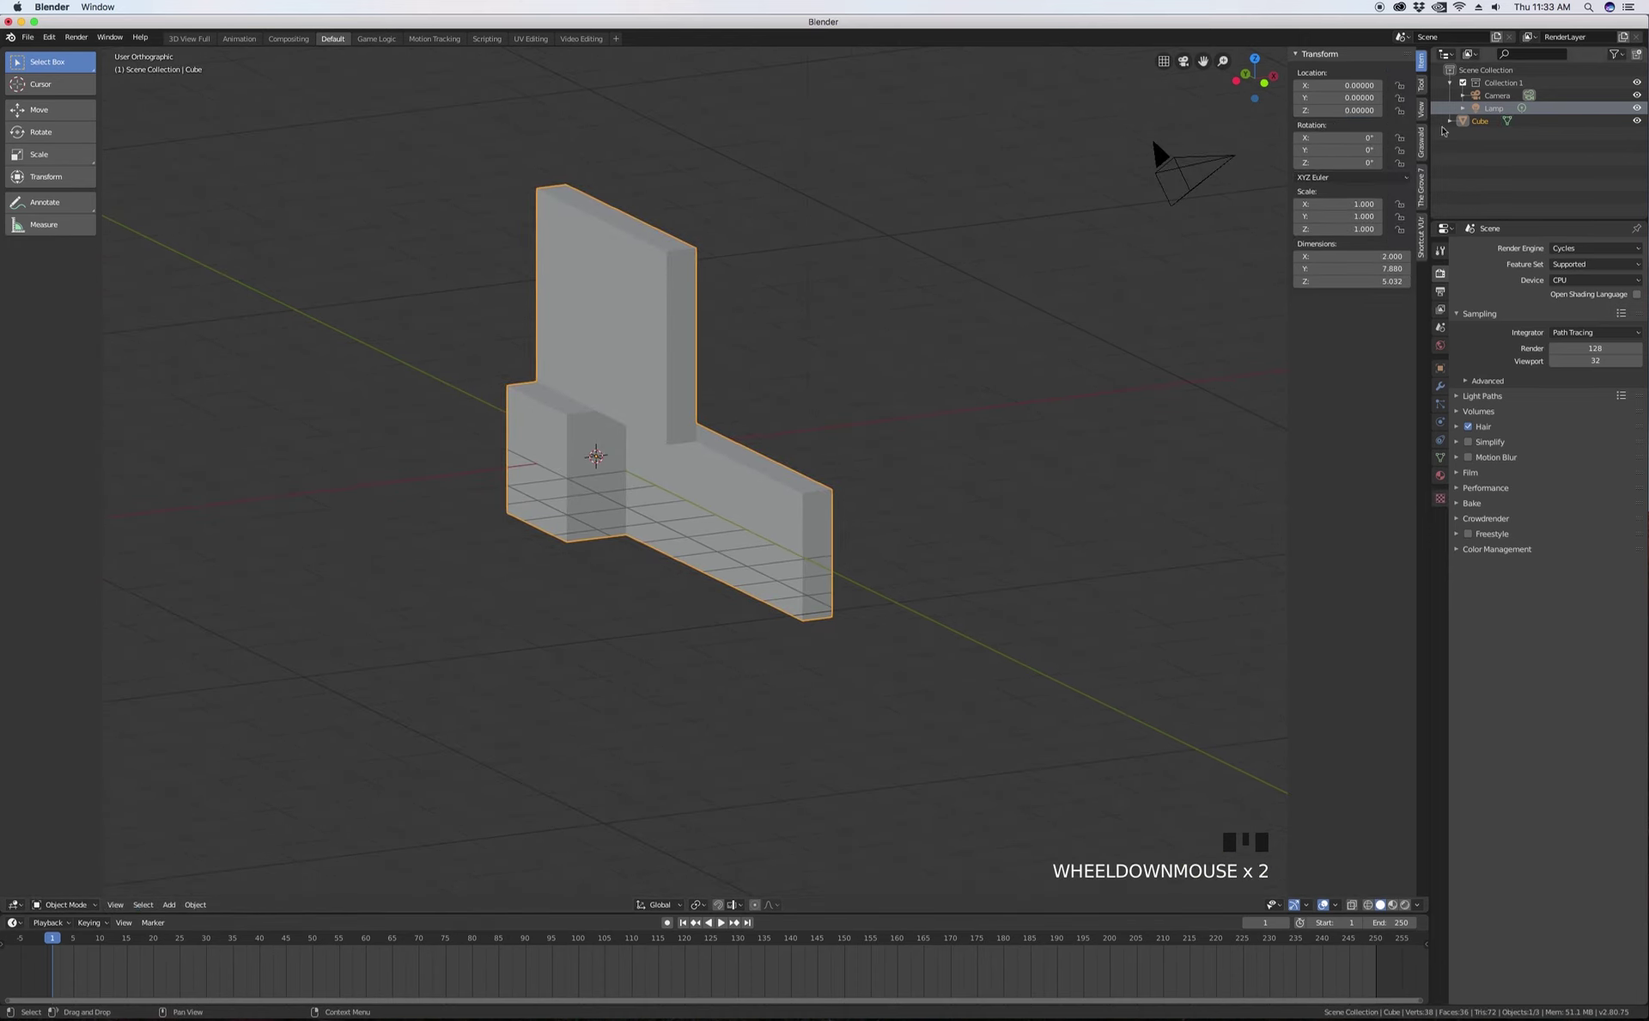
pyautogui.click(1463, 124)
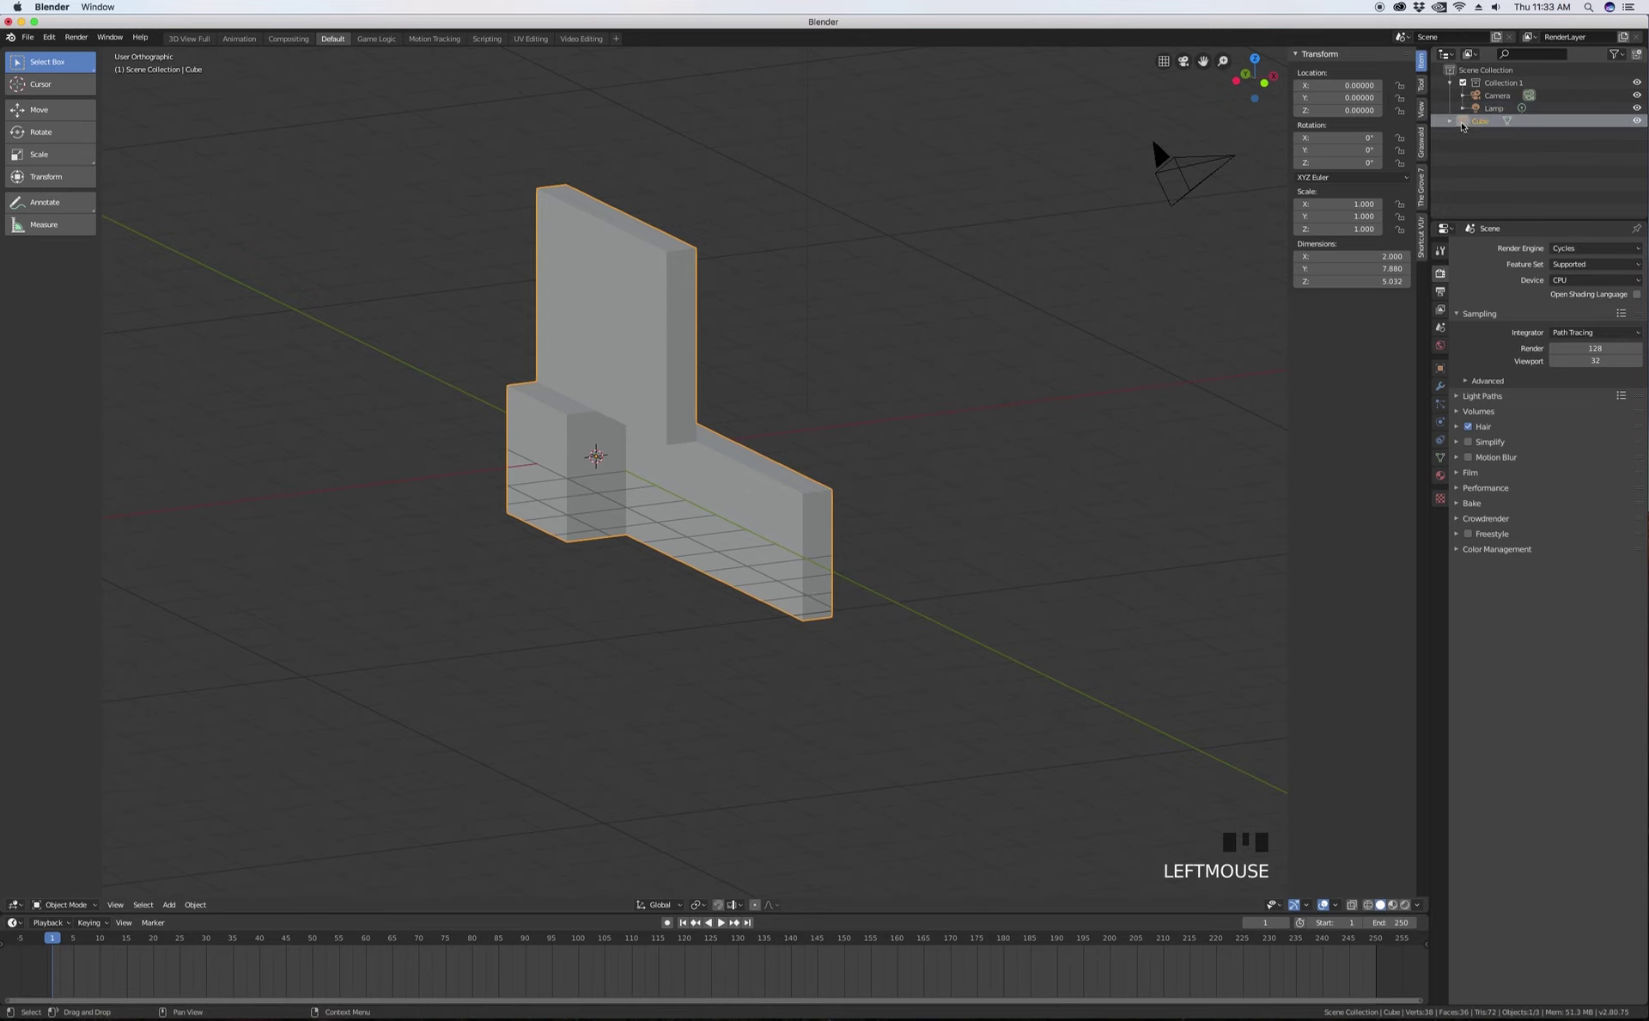
pyautogui.scroll(-2, 1477, 108)
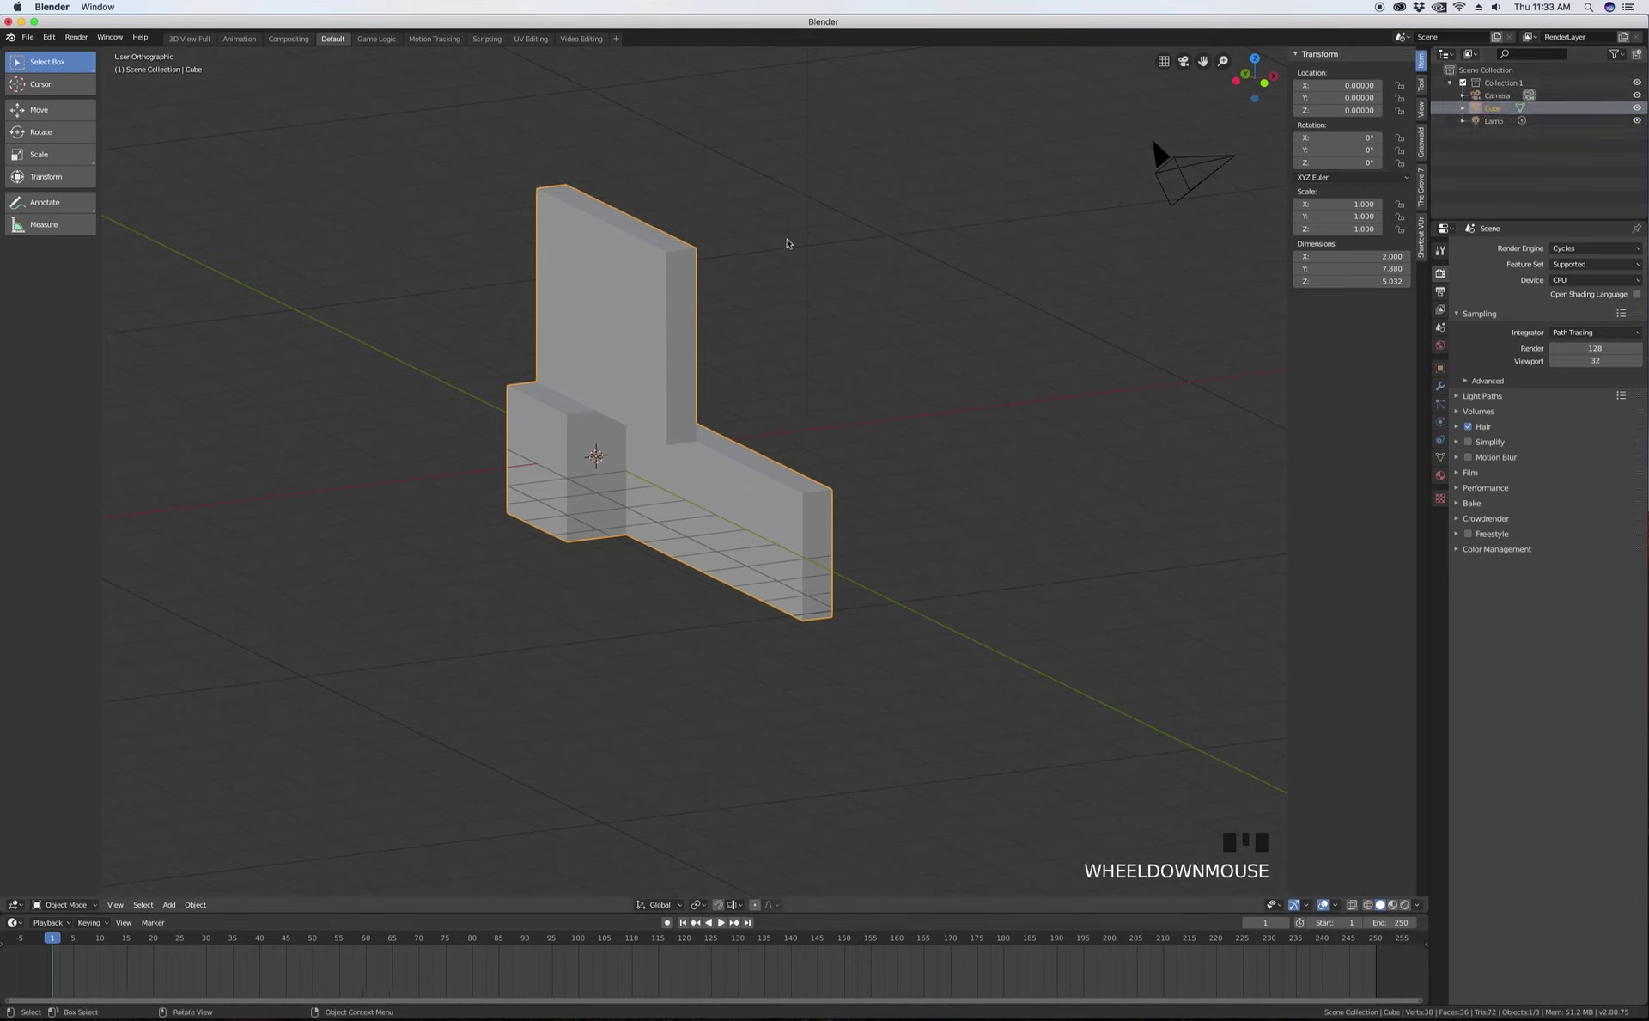
# - Add a cone mesh and move it about 2.3 units along negative X, out of the extruded cube
pyautogui.hotkey('shift', 'a')
pyautogui.moveTo(831, 394)
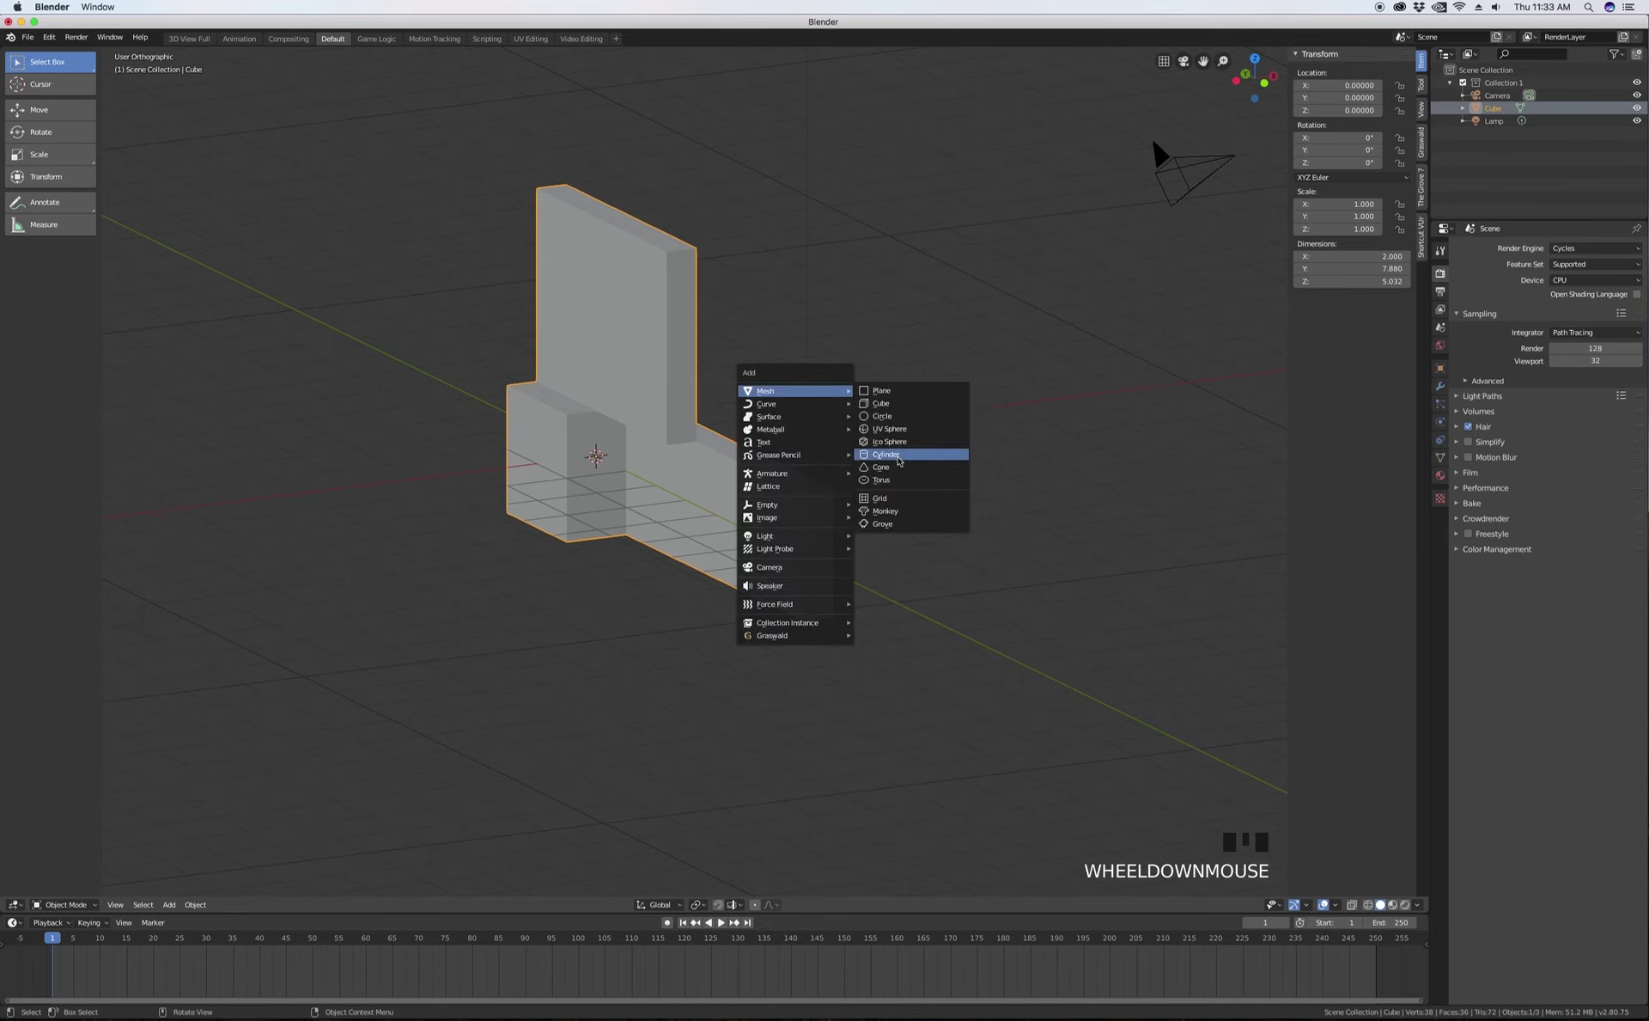
pyautogui.click(898, 467)
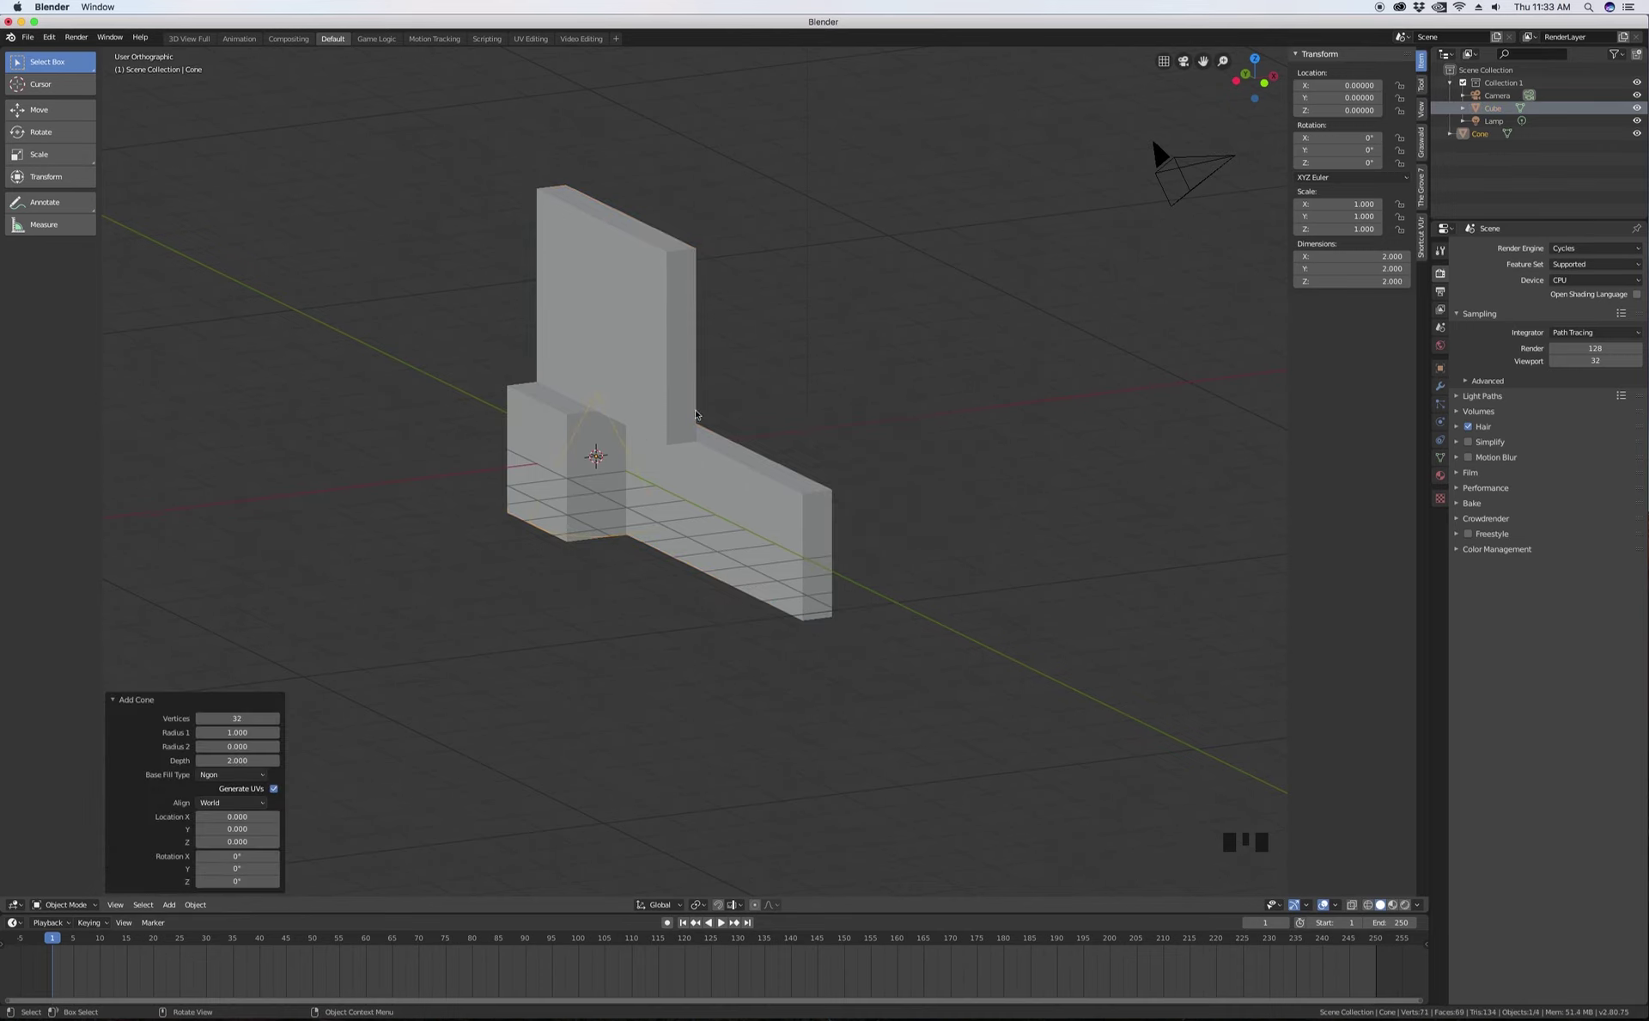
pyautogui.moveTo(720, 409); pyautogui.dragTo(618, 435, button='middle')
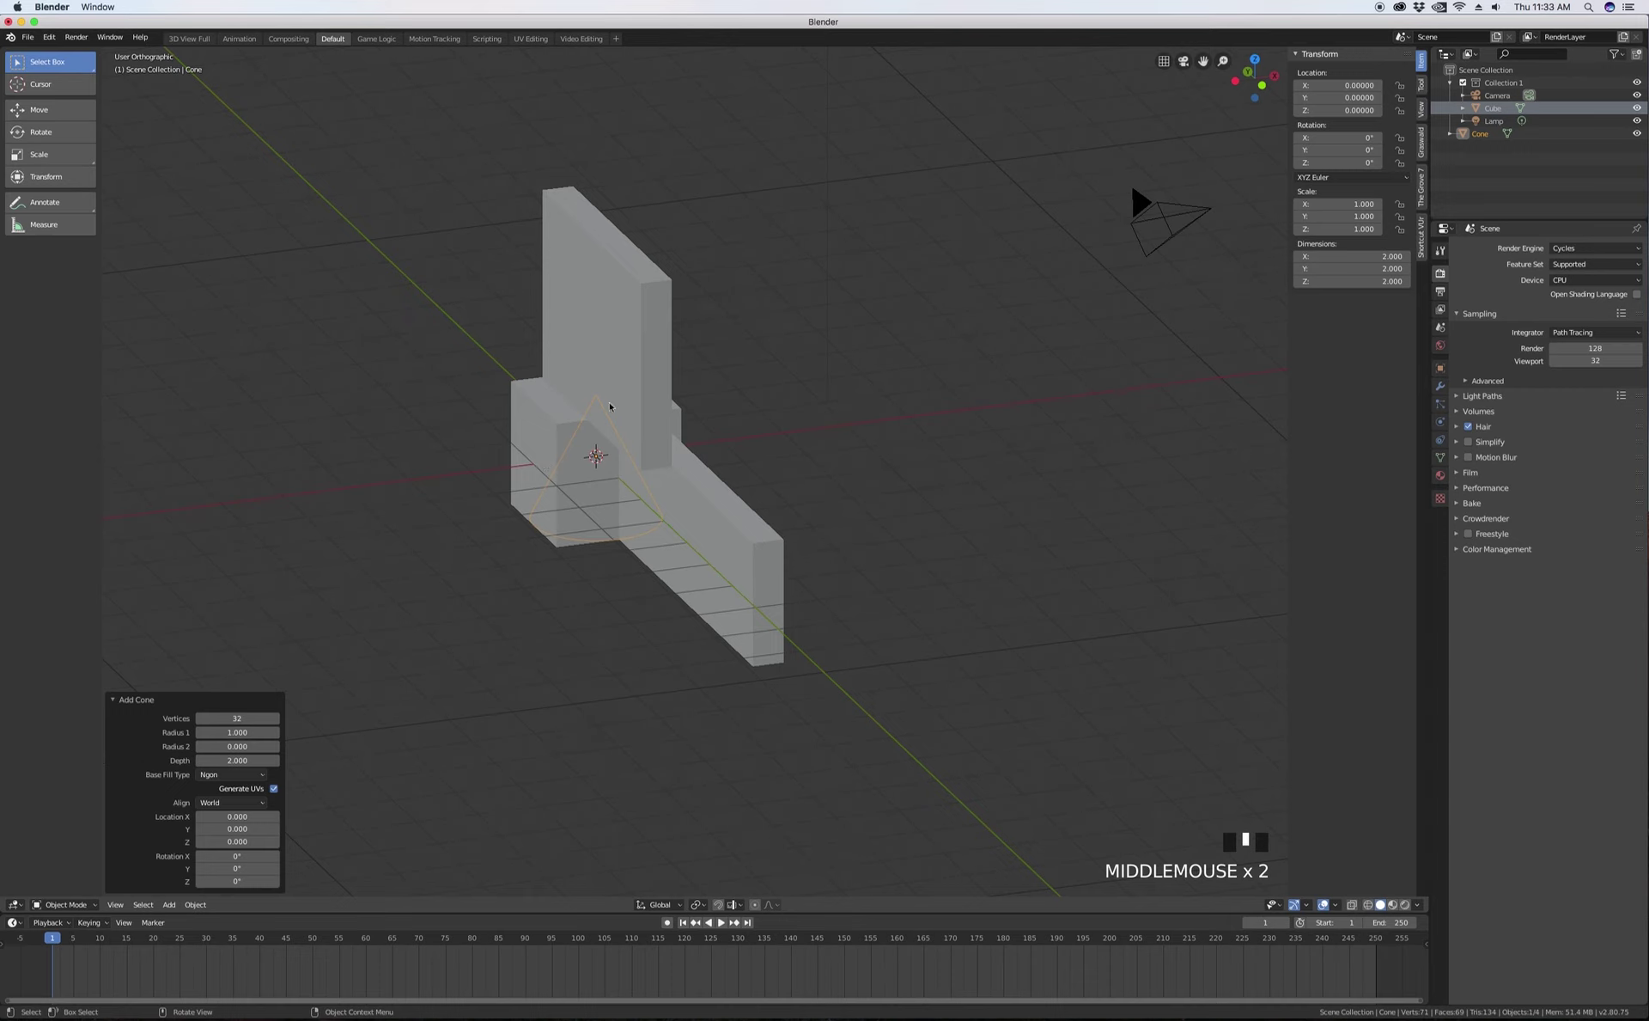
pyautogui.press('g')
pyautogui.press('x')
pyautogui.click(515, 440)
pyautogui.moveTo(515, 440); pyautogui.dragTo(482, 418, button='middle')
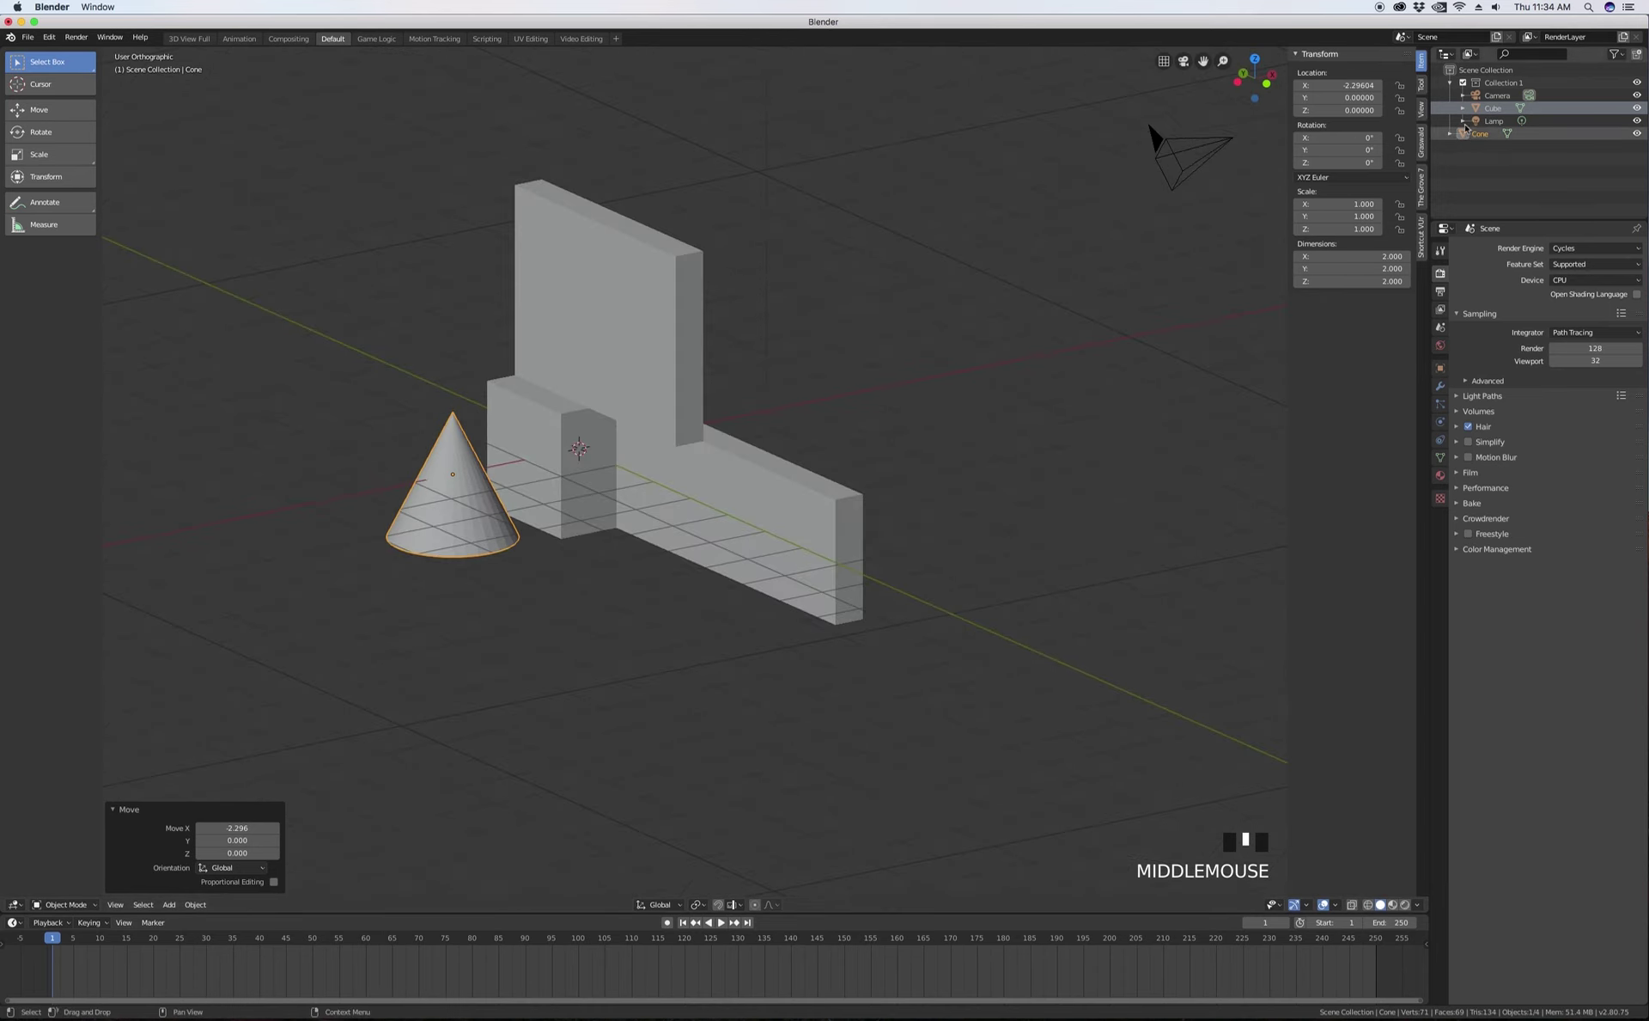
# - Alternate the selection between the Cube and Cone objects, ending with the Cone selected
pyautogui.click(1490, 114)
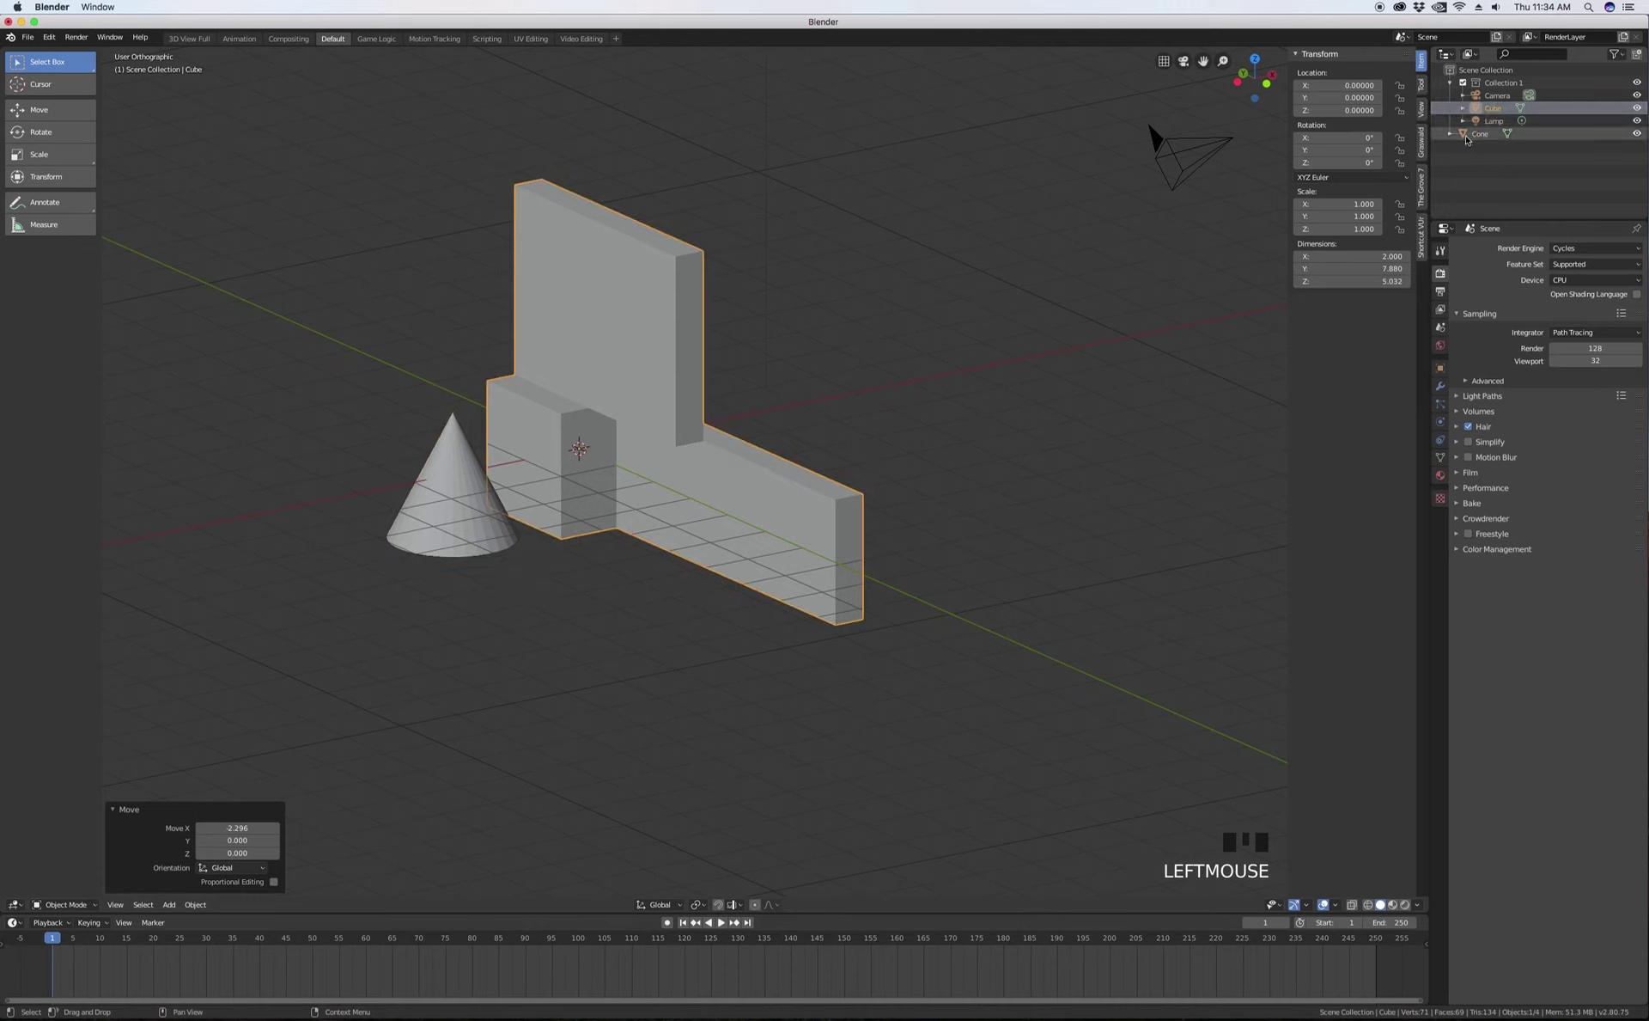
pyautogui.click(1469, 135)
pyautogui.click(1483, 109)
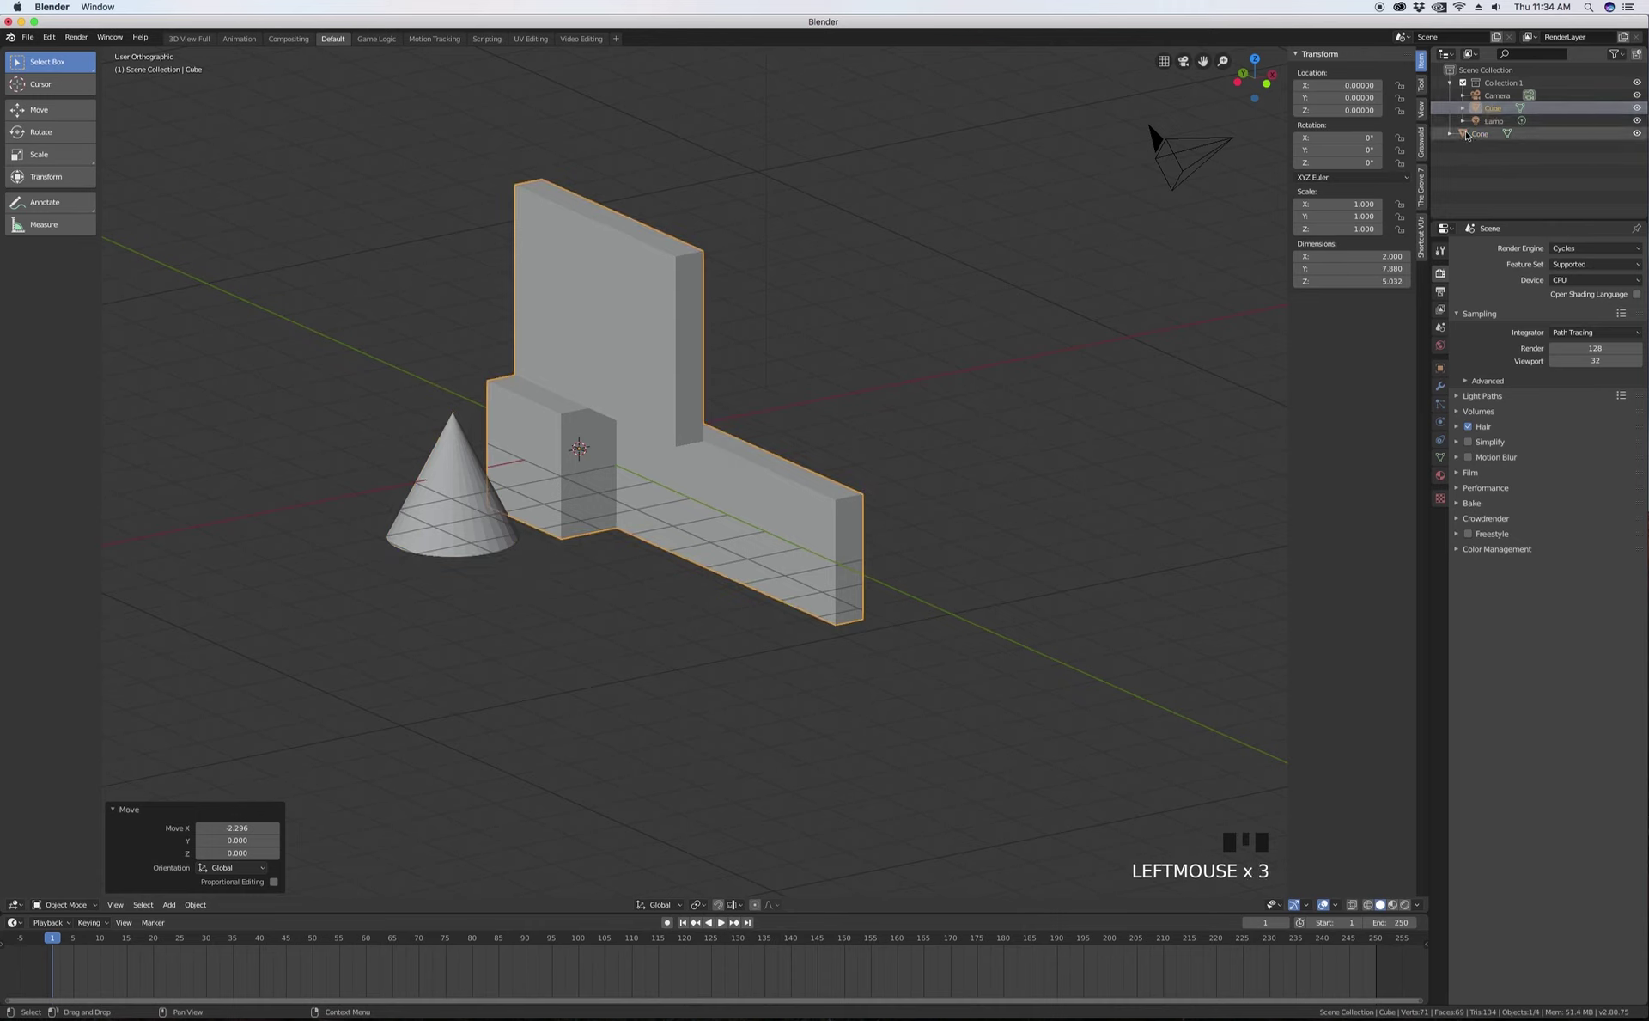
pyautogui.click(1497, 132)
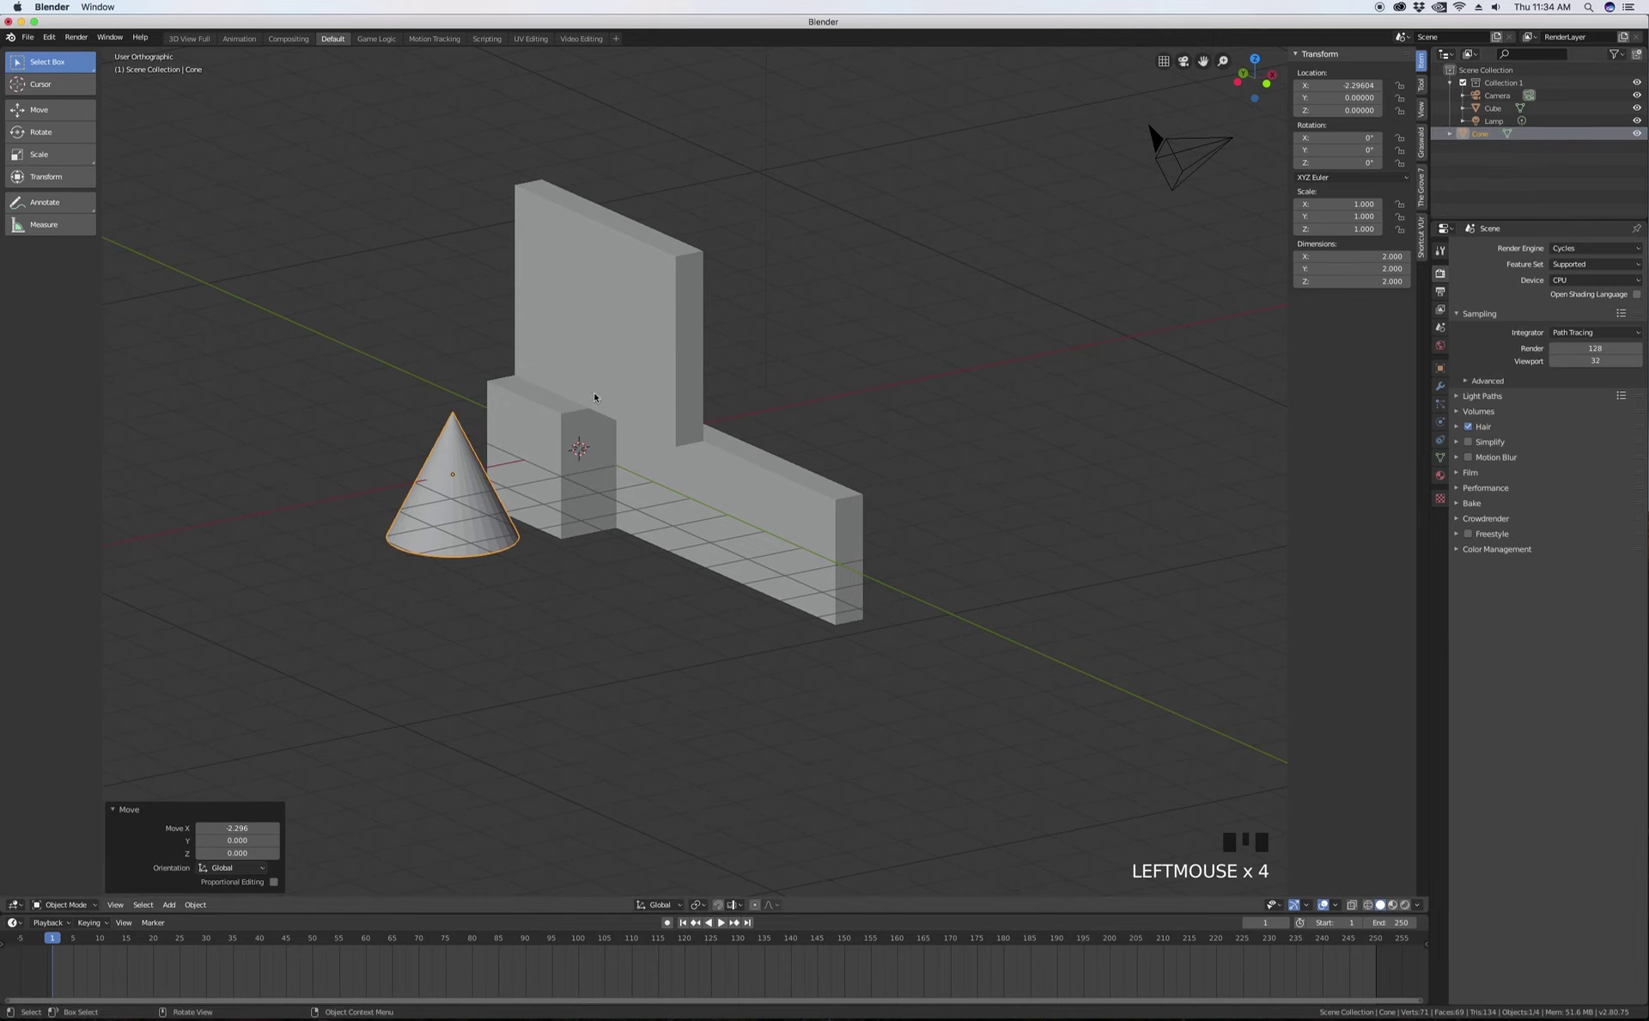
# - In Edit Mode, add a cube to the cone's mesh, move it about 2.4 units along X, and return to Object Mode
pyautogui.press('Tab')
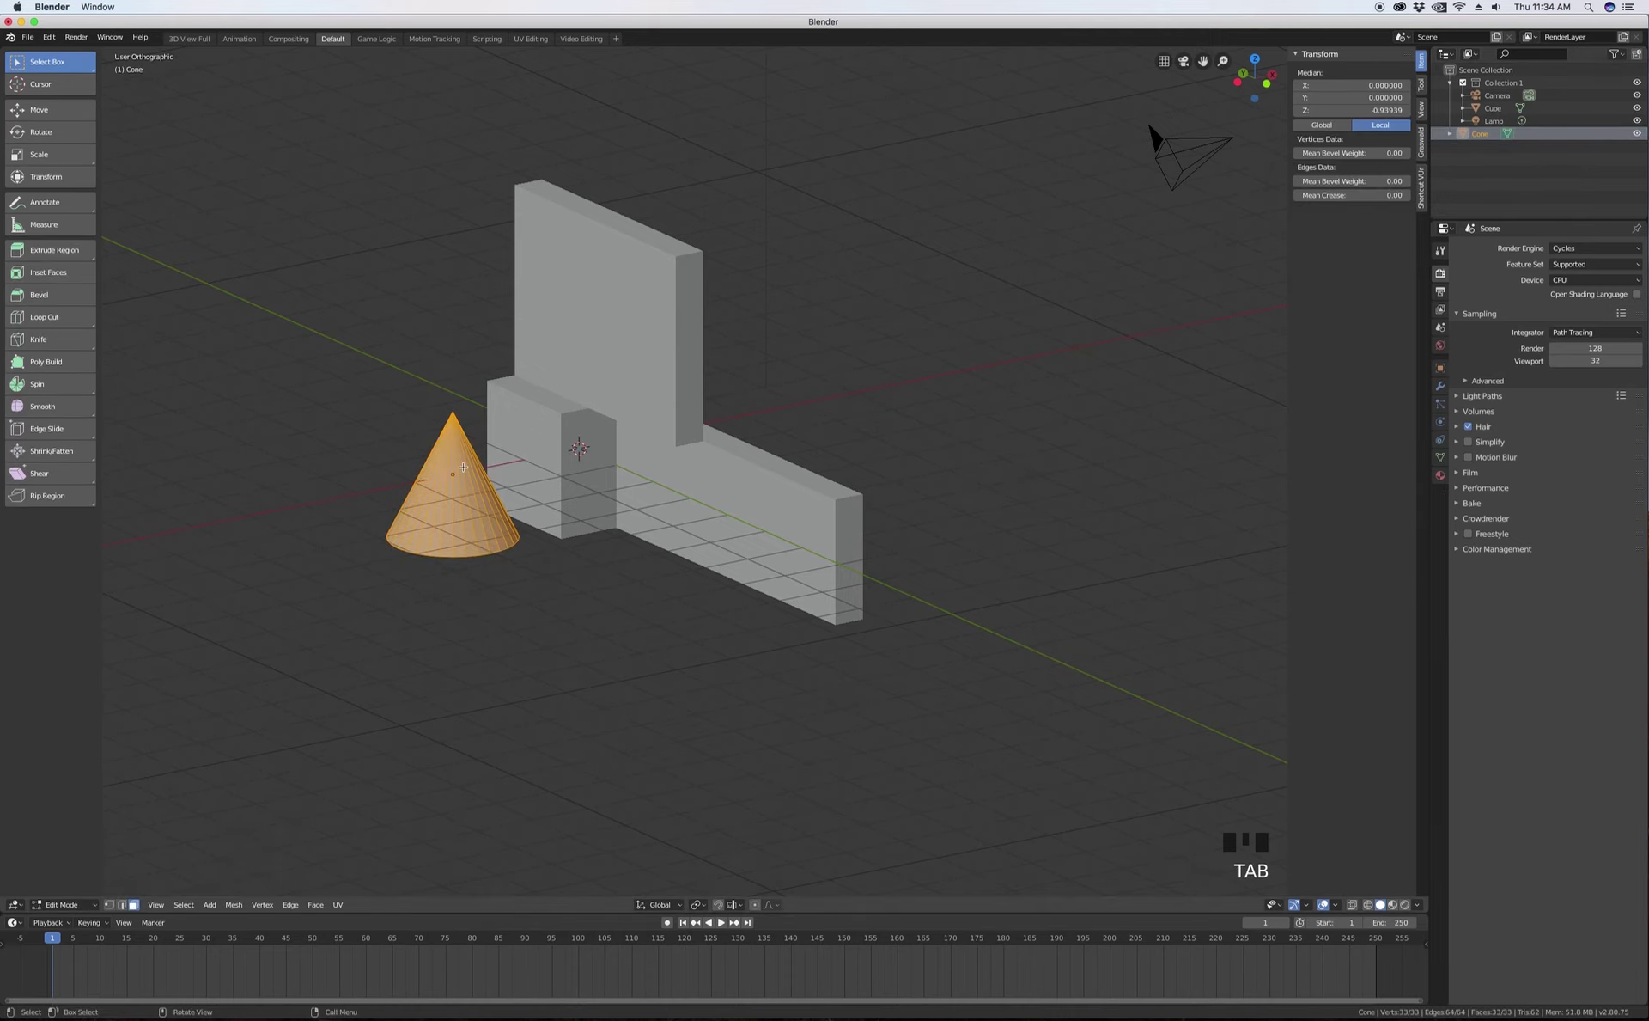
pyautogui.scroll(6, 435, 471)
pyautogui.scroll(-4, 529, 478)
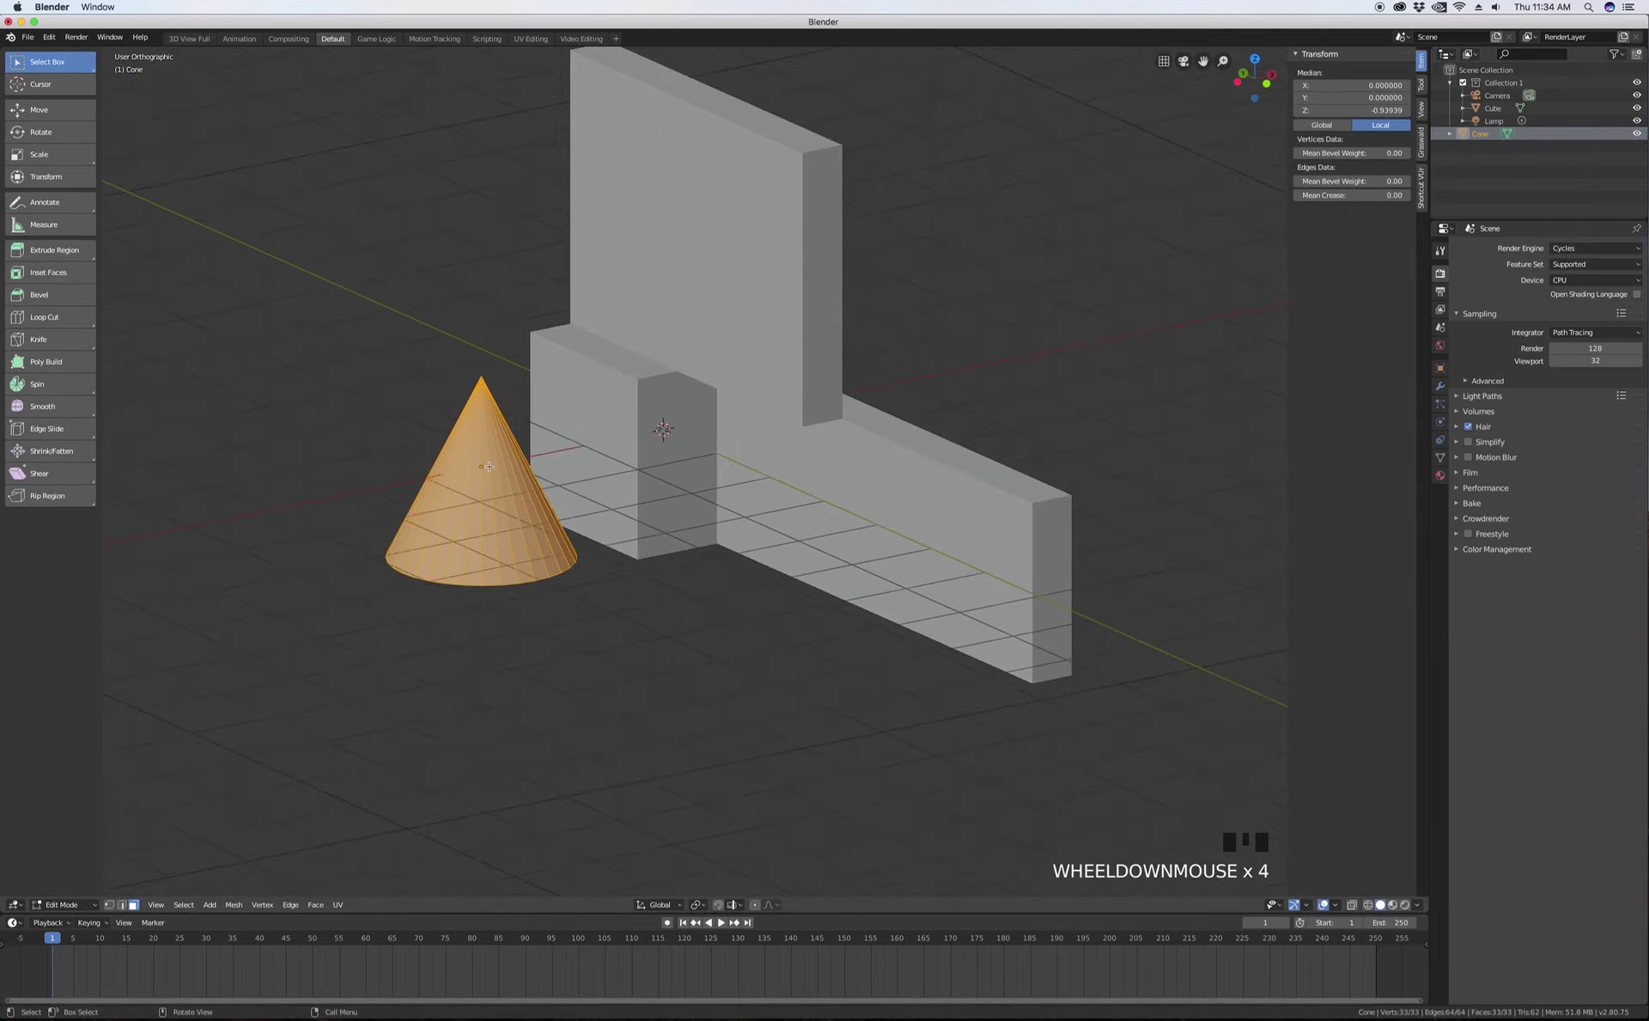
pyautogui.hotkey('shift', 'a')
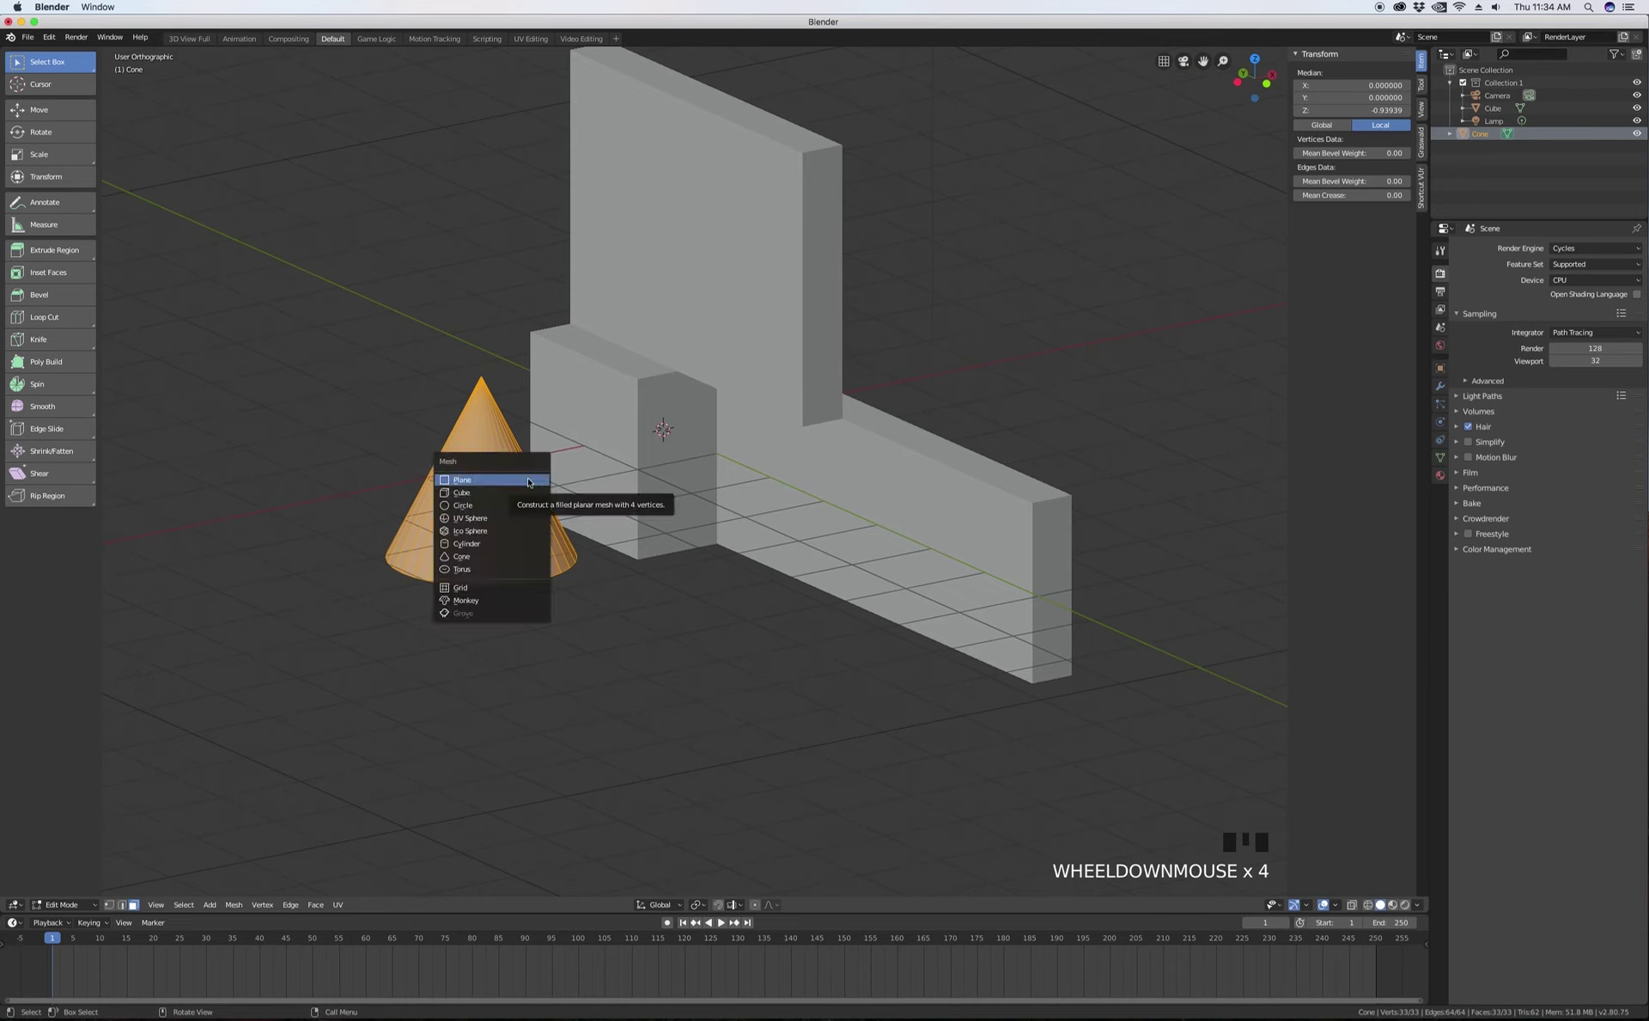
pyautogui.click(480, 494)
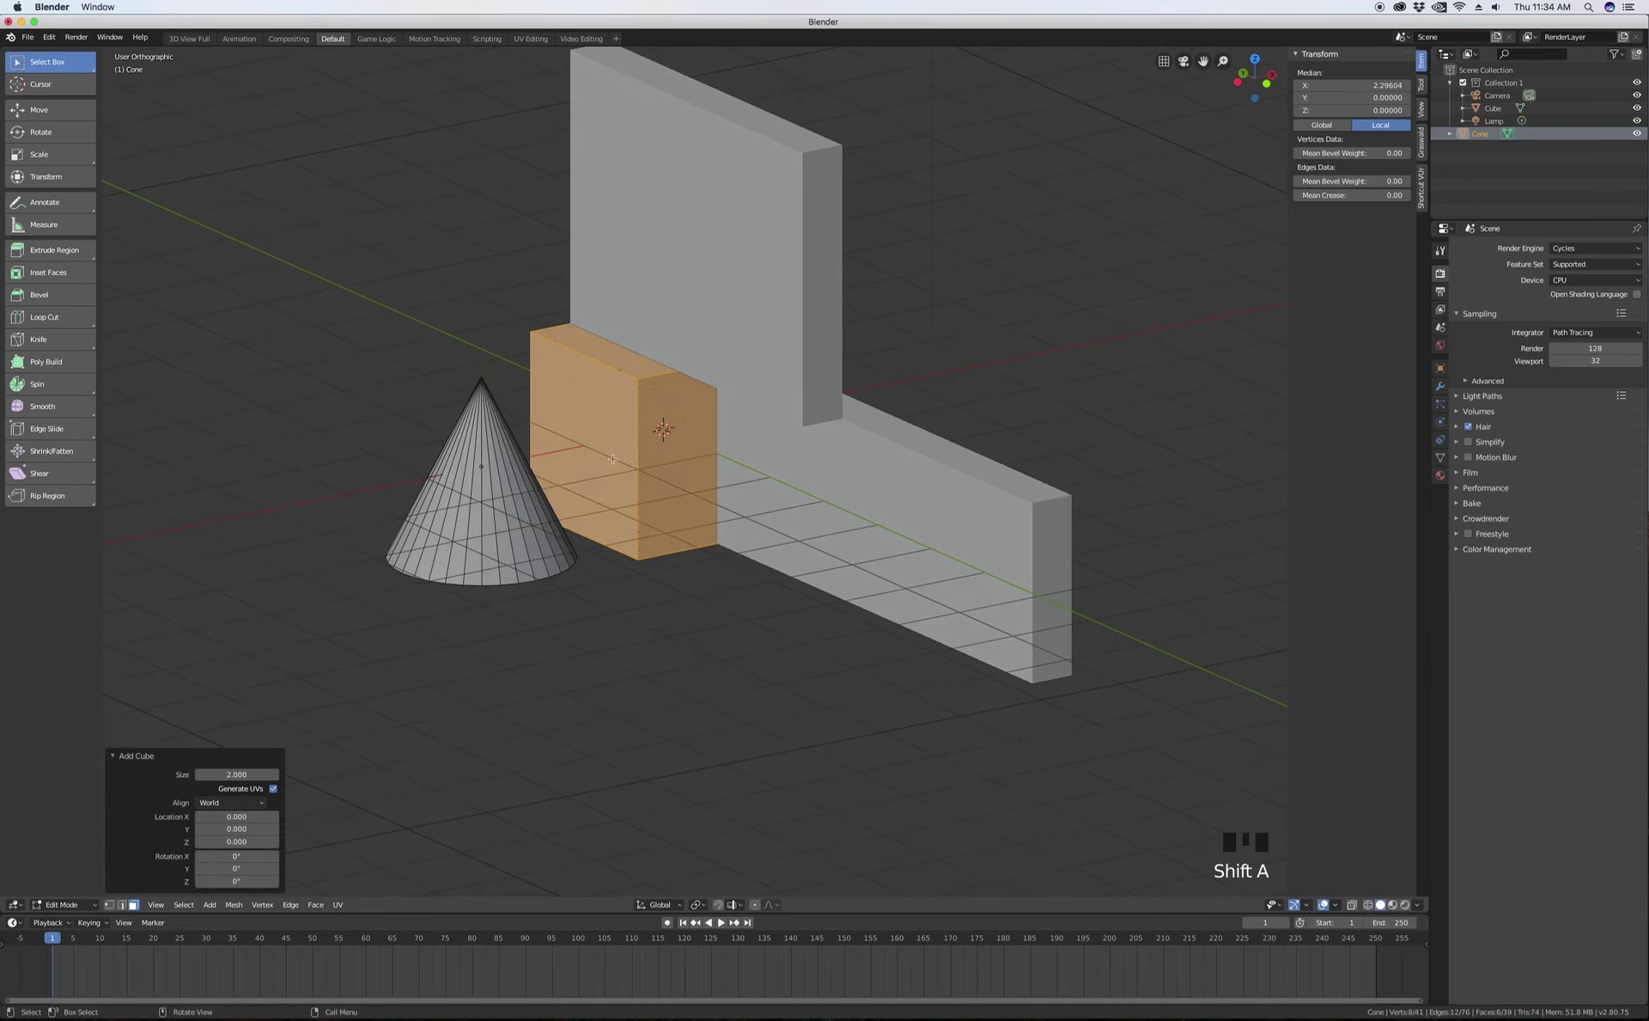
pyautogui.press('g')
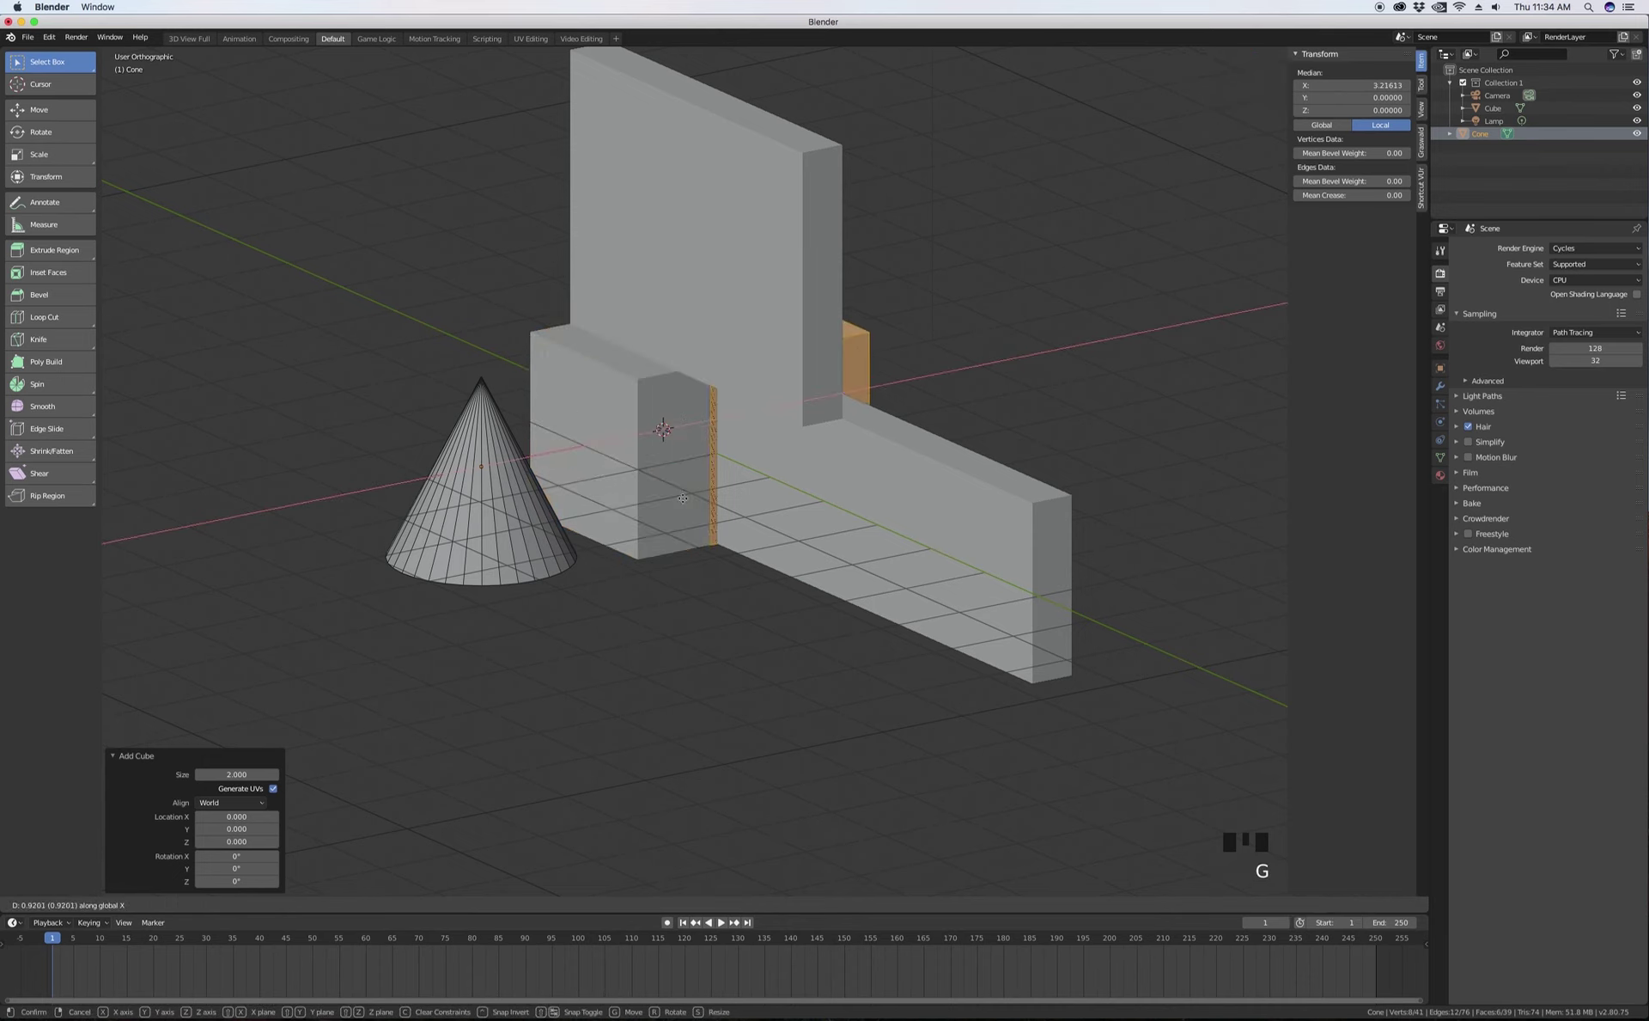
pyautogui.click(815, 465)
pyautogui.moveTo(815, 465); pyautogui.dragTo(766, 427, button='middle')
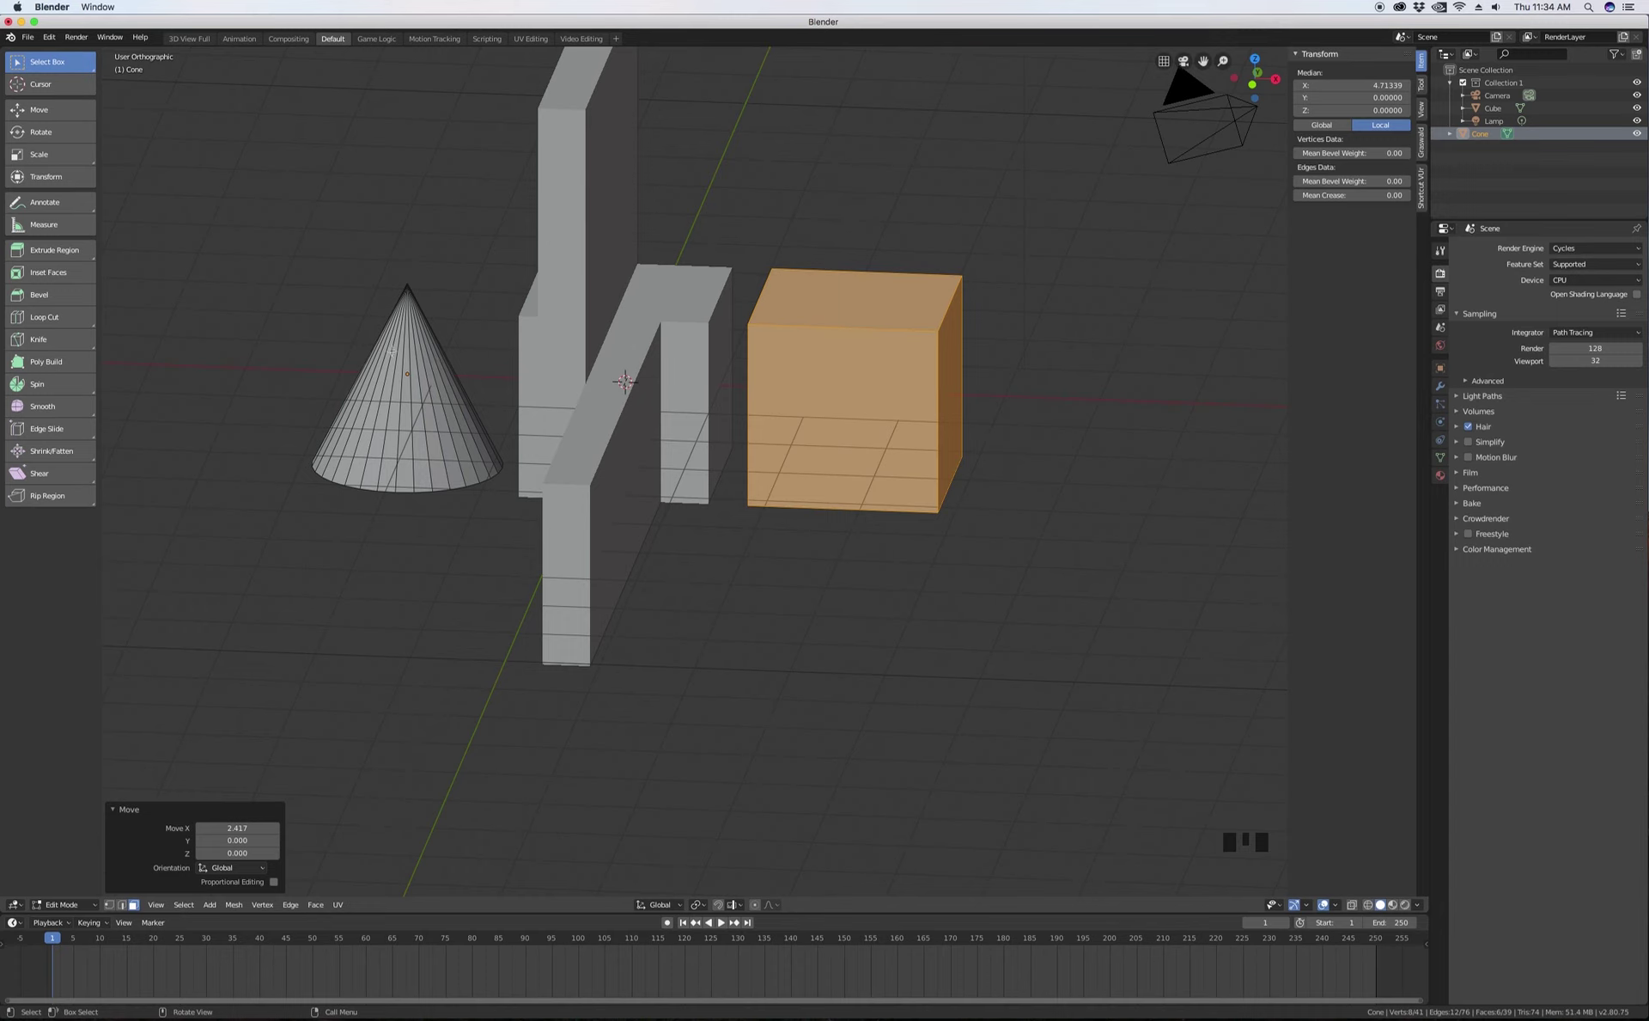
pyautogui.moveTo(832, 337); pyautogui.dragTo(875, 347, button='middle')
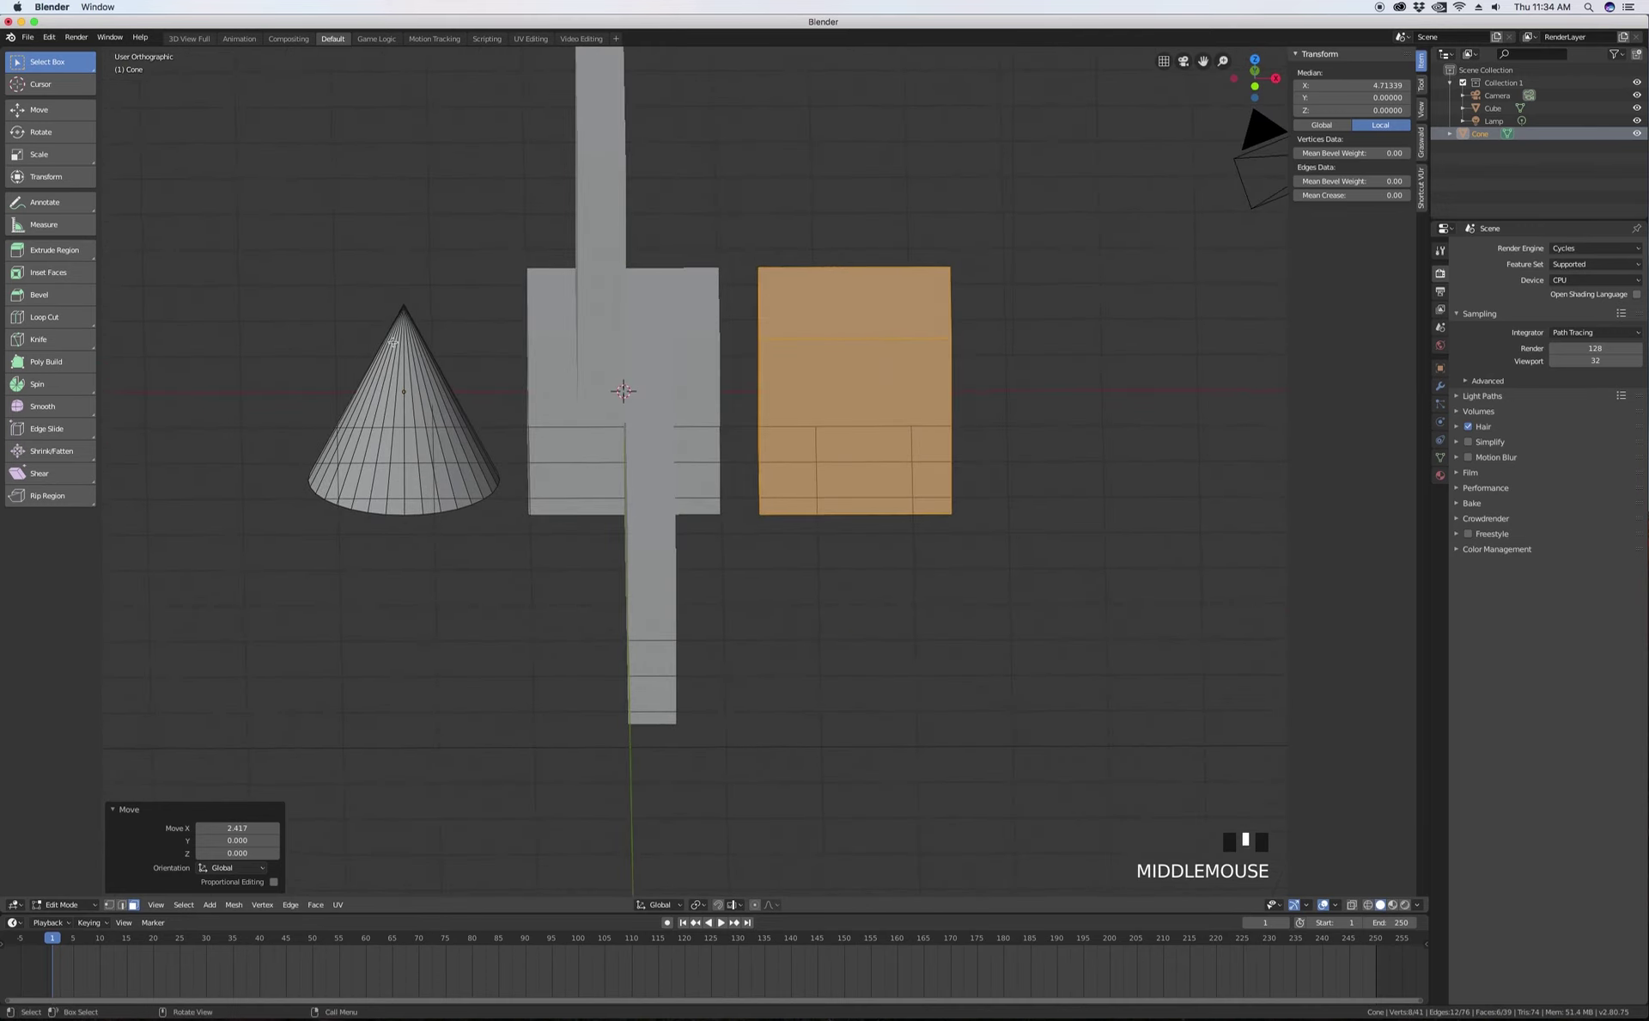
pyautogui.press('Tab')
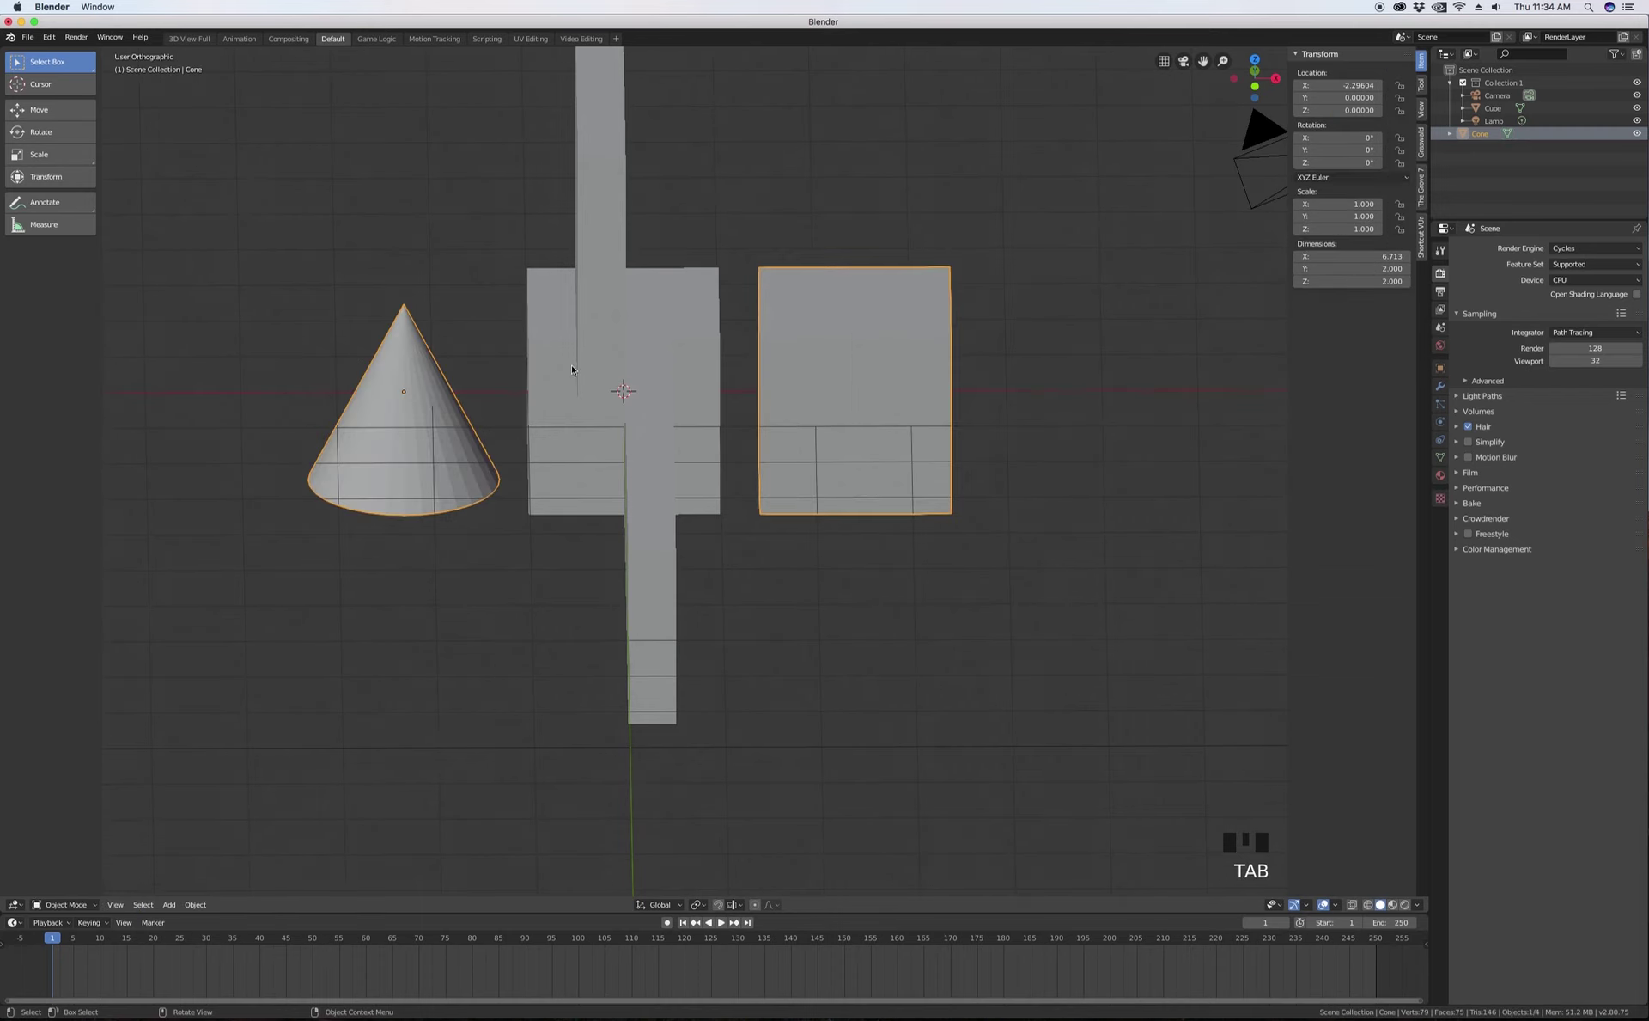
# - Try to move the cone and its added cube together as one object
pyautogui.moveTo(474, 391); pyautogui.dragTo(448, 421, button='middle')
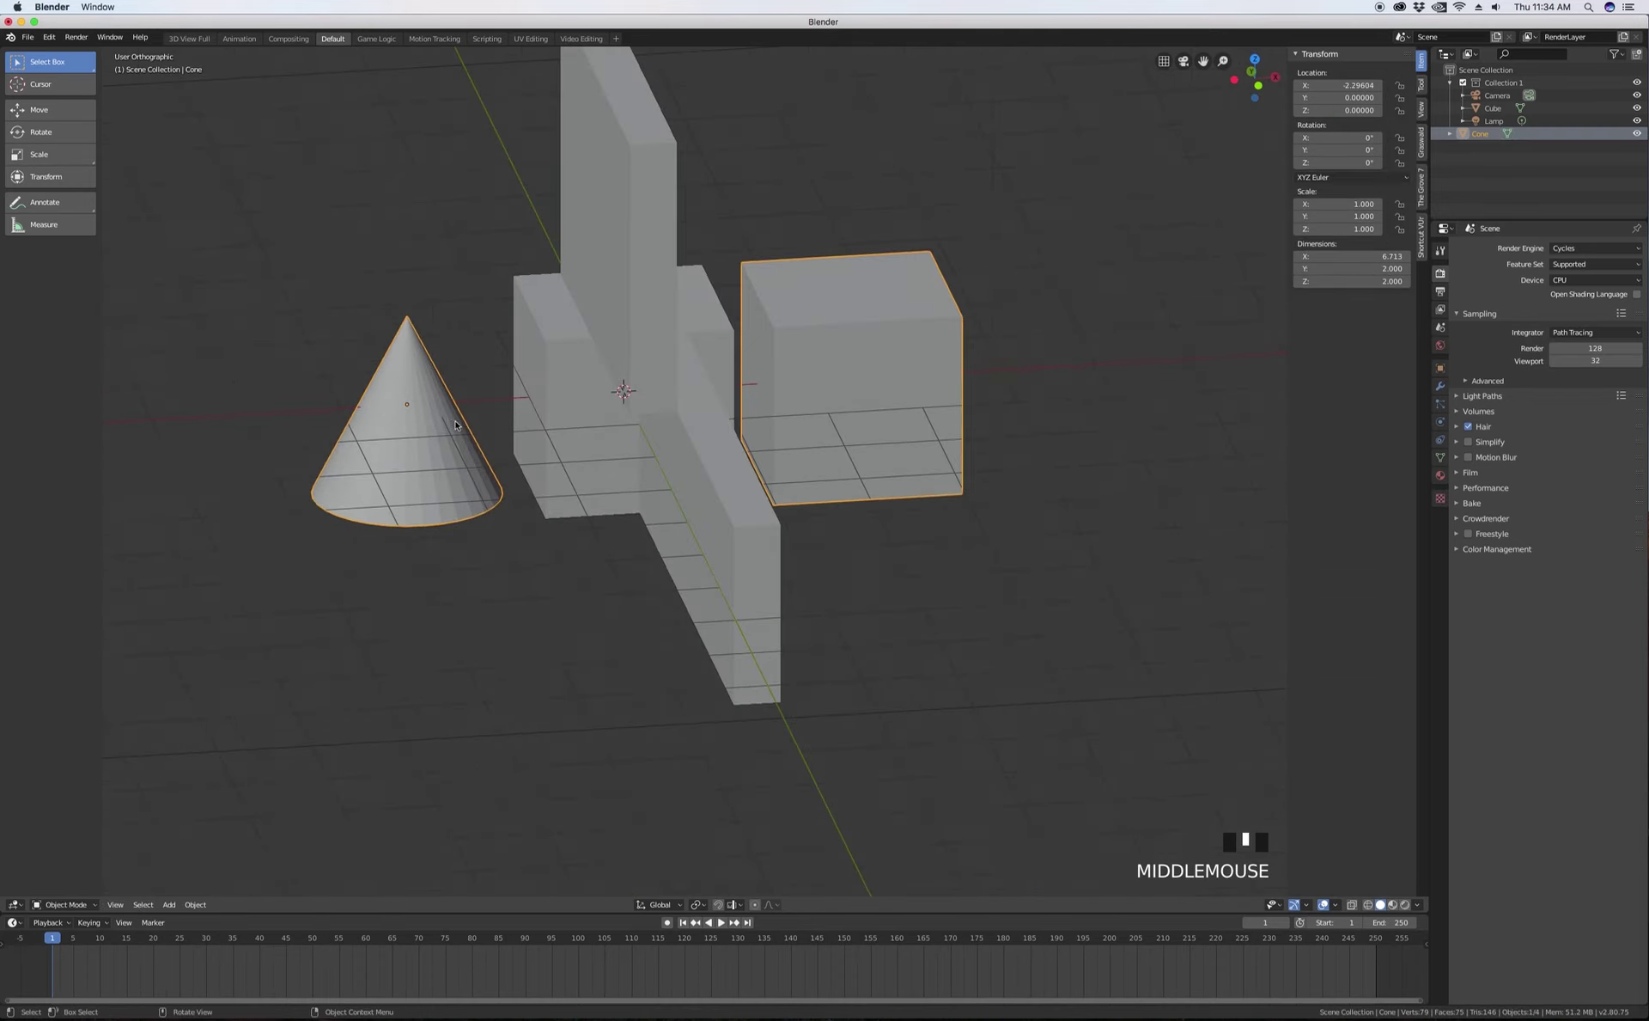
pyautogui.press('g')
pyautogui.rightClick(414, 343)
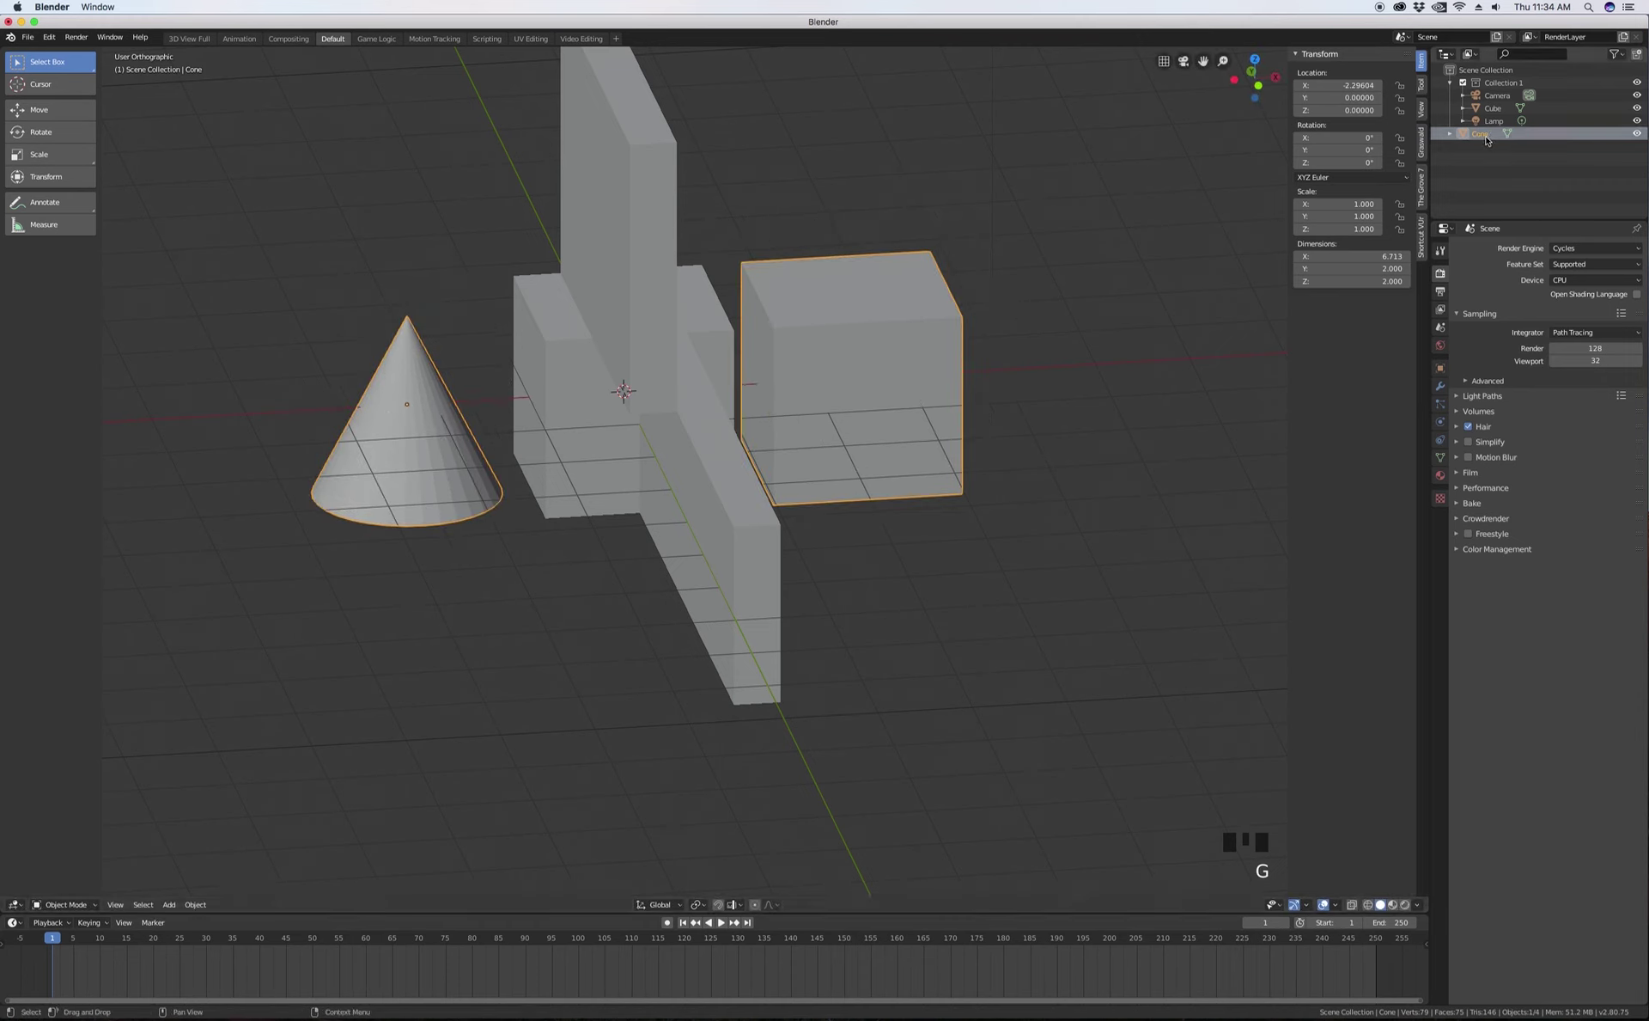
pyautogui.moveTo(640, 301); pyautogui.dragTo(604, 307, button='middle')
# - Delete the combined cone object and the extruded cube from the scene
pyautogui.click(820, 378)
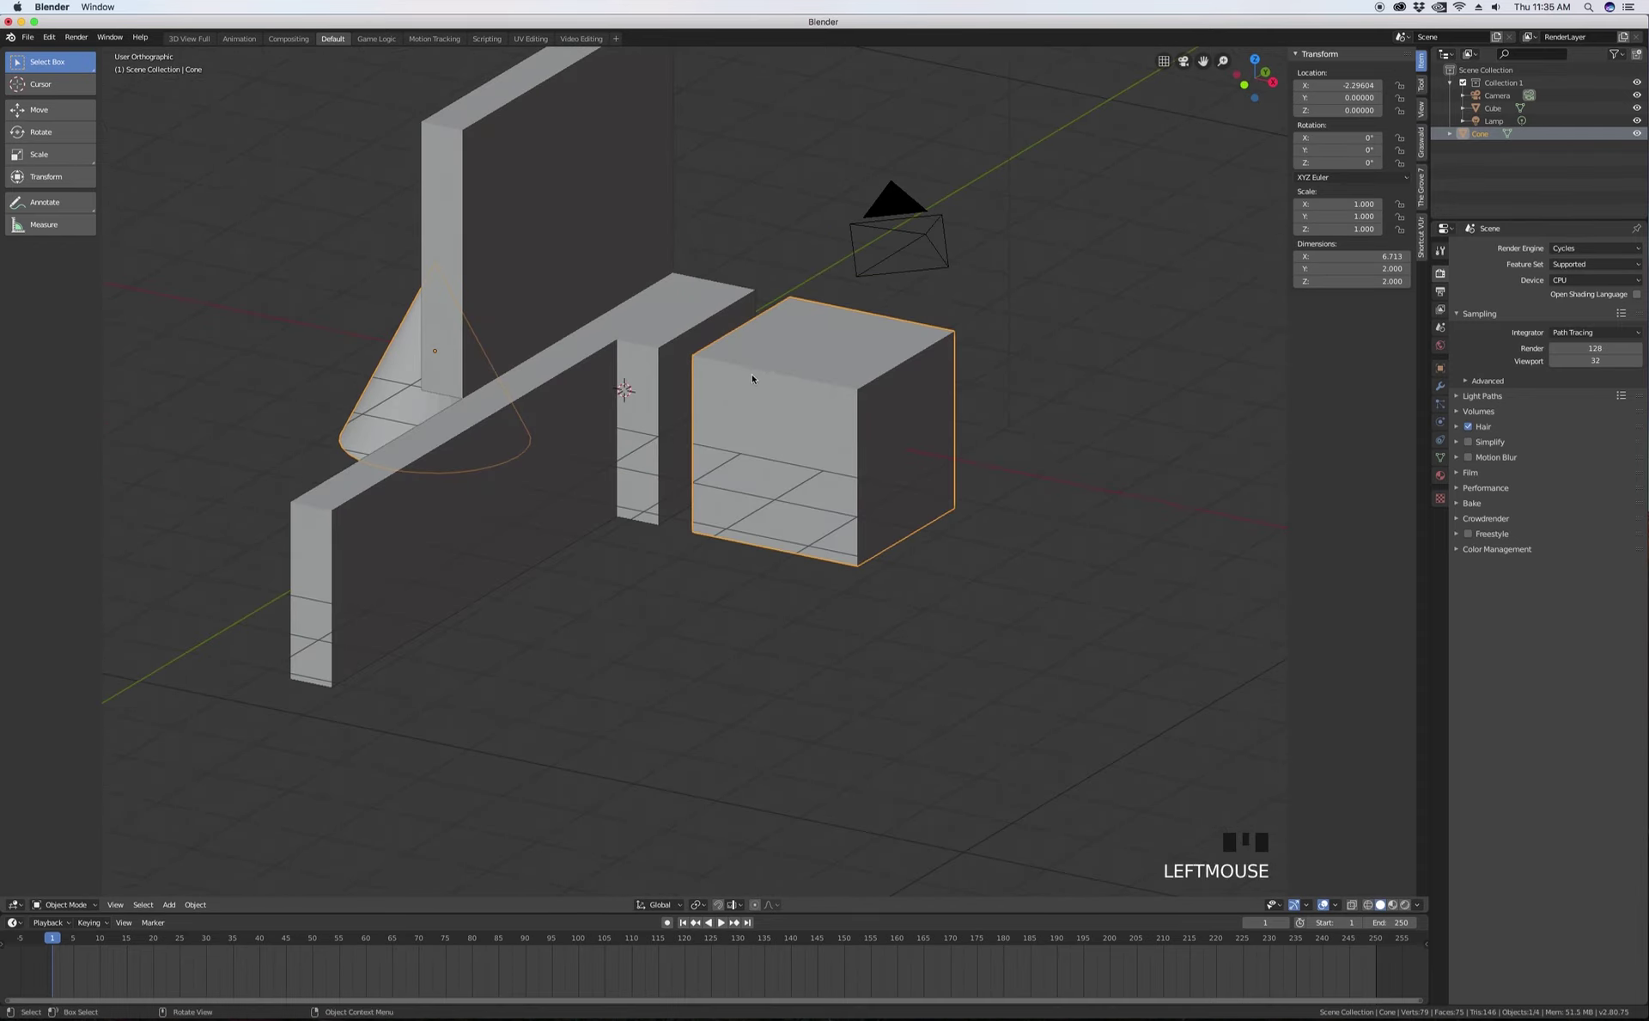
pyautogui.press('Delete')
pyautogui.click(674, 358)
pyautogui.press('Delete')
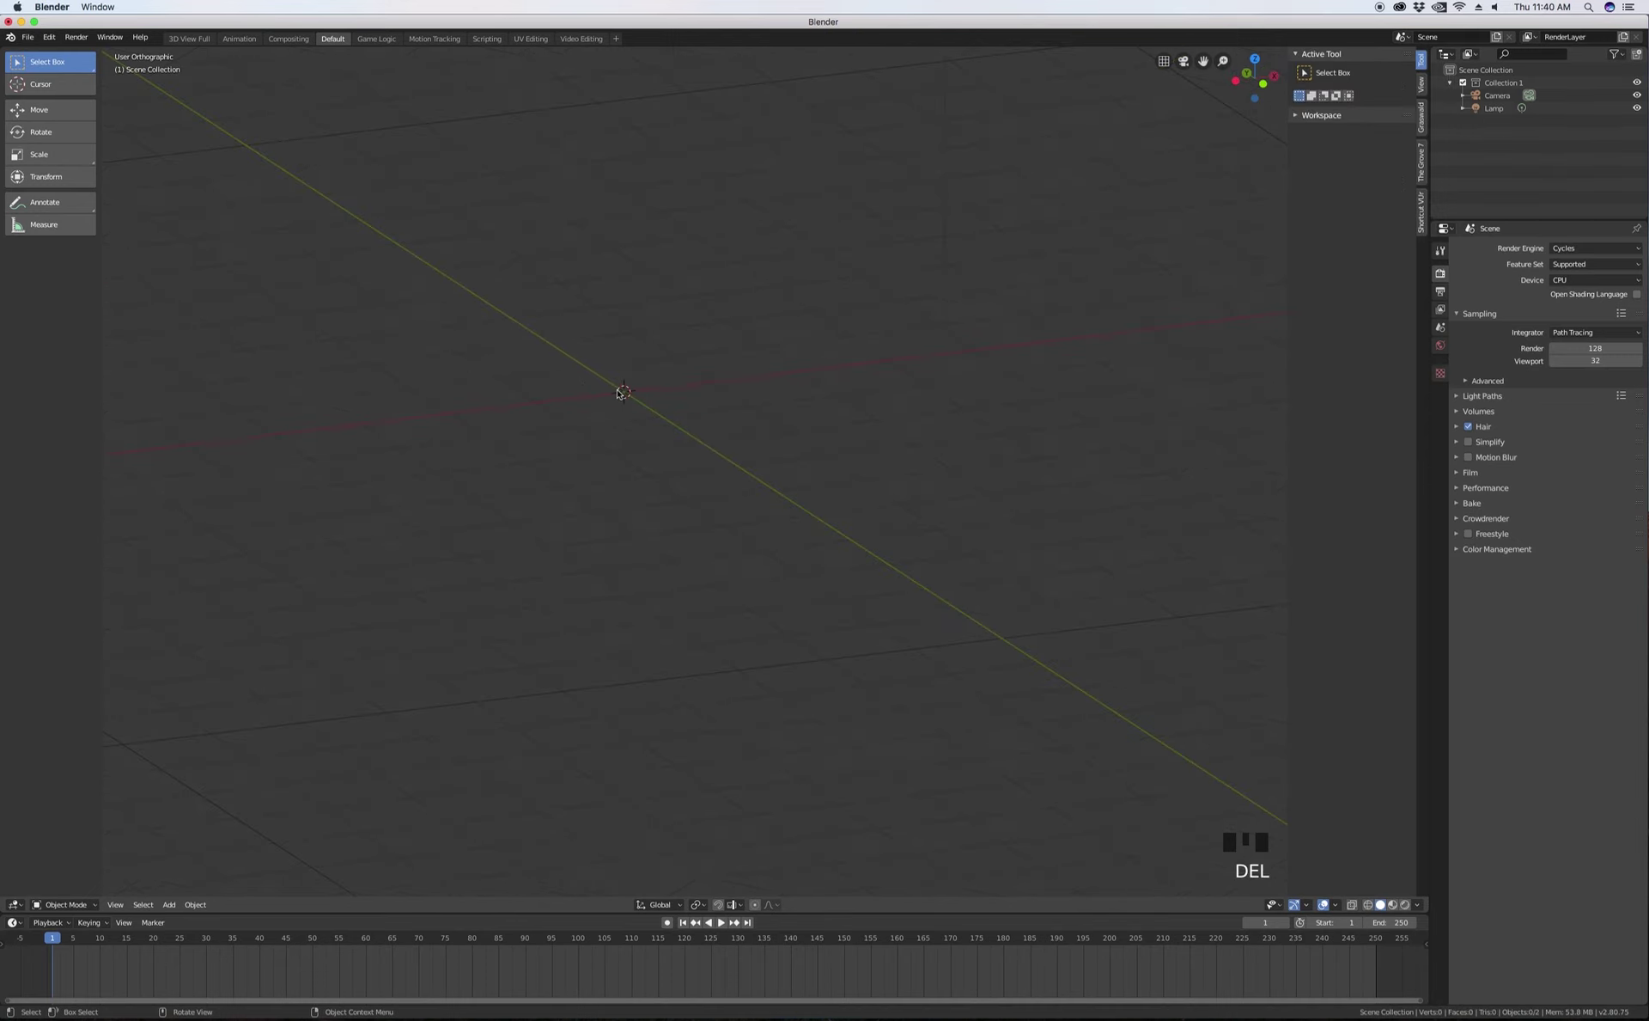
# - Add a new cube mesh at the world origin
pyautogui.hotkey('shift', 'a')
pyautogui.moveTo(589, 385)
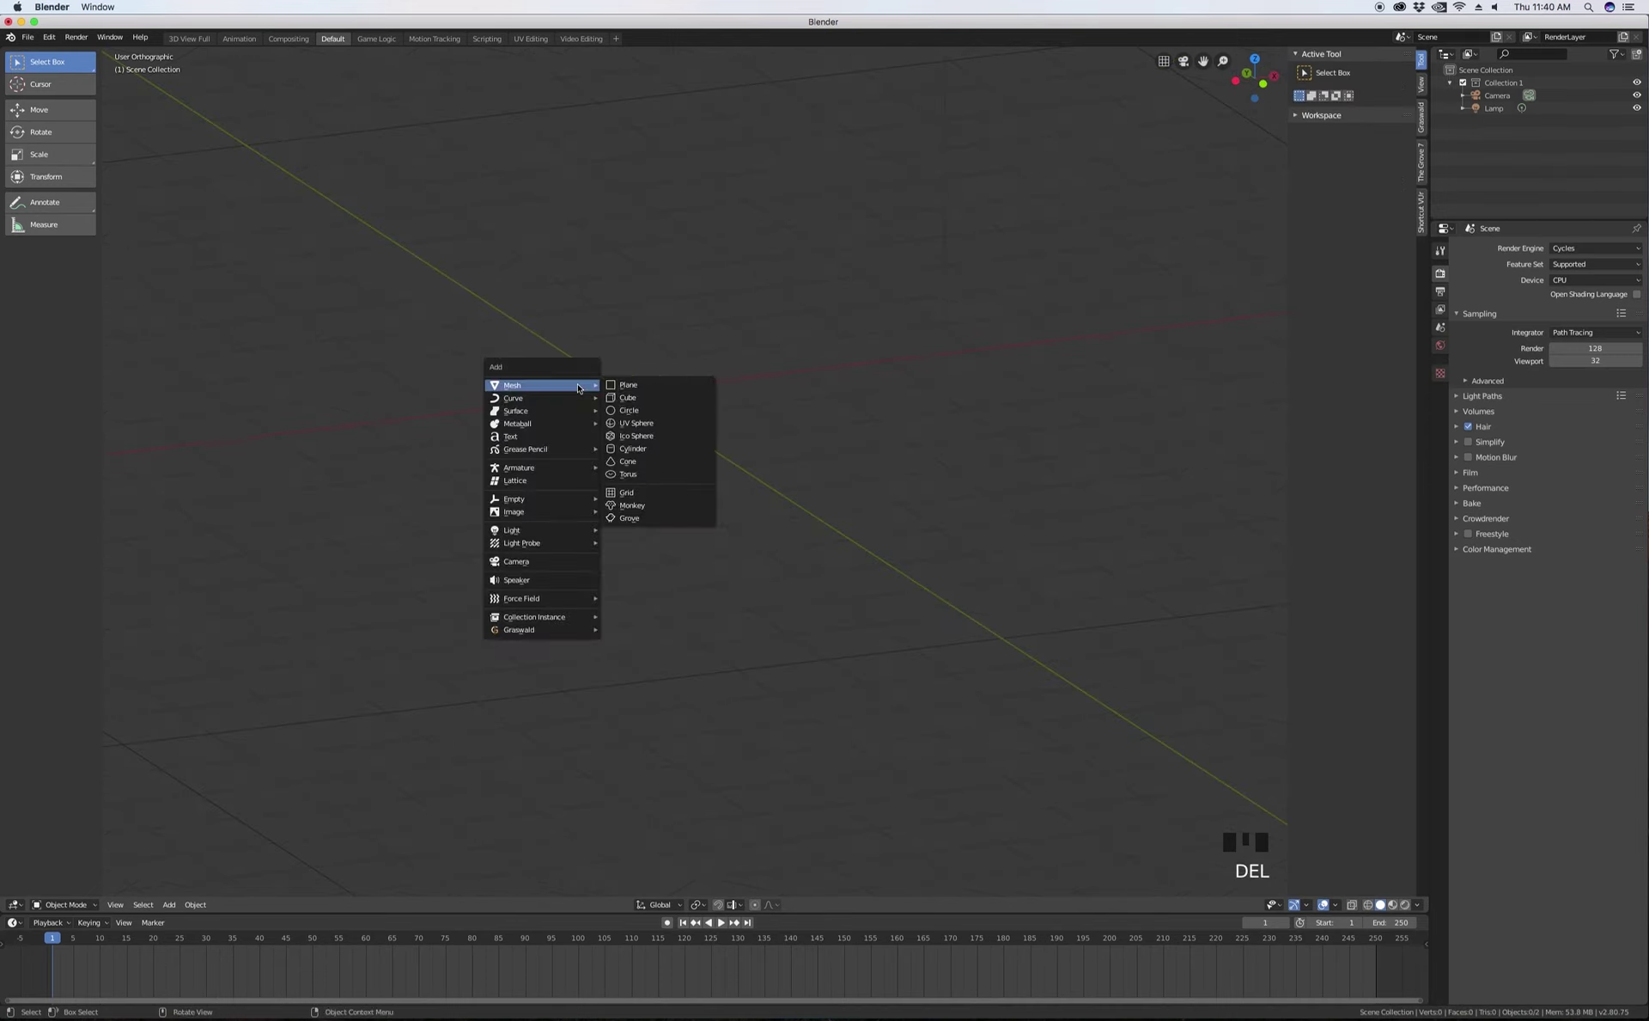
pyautogui.click(637, 399)
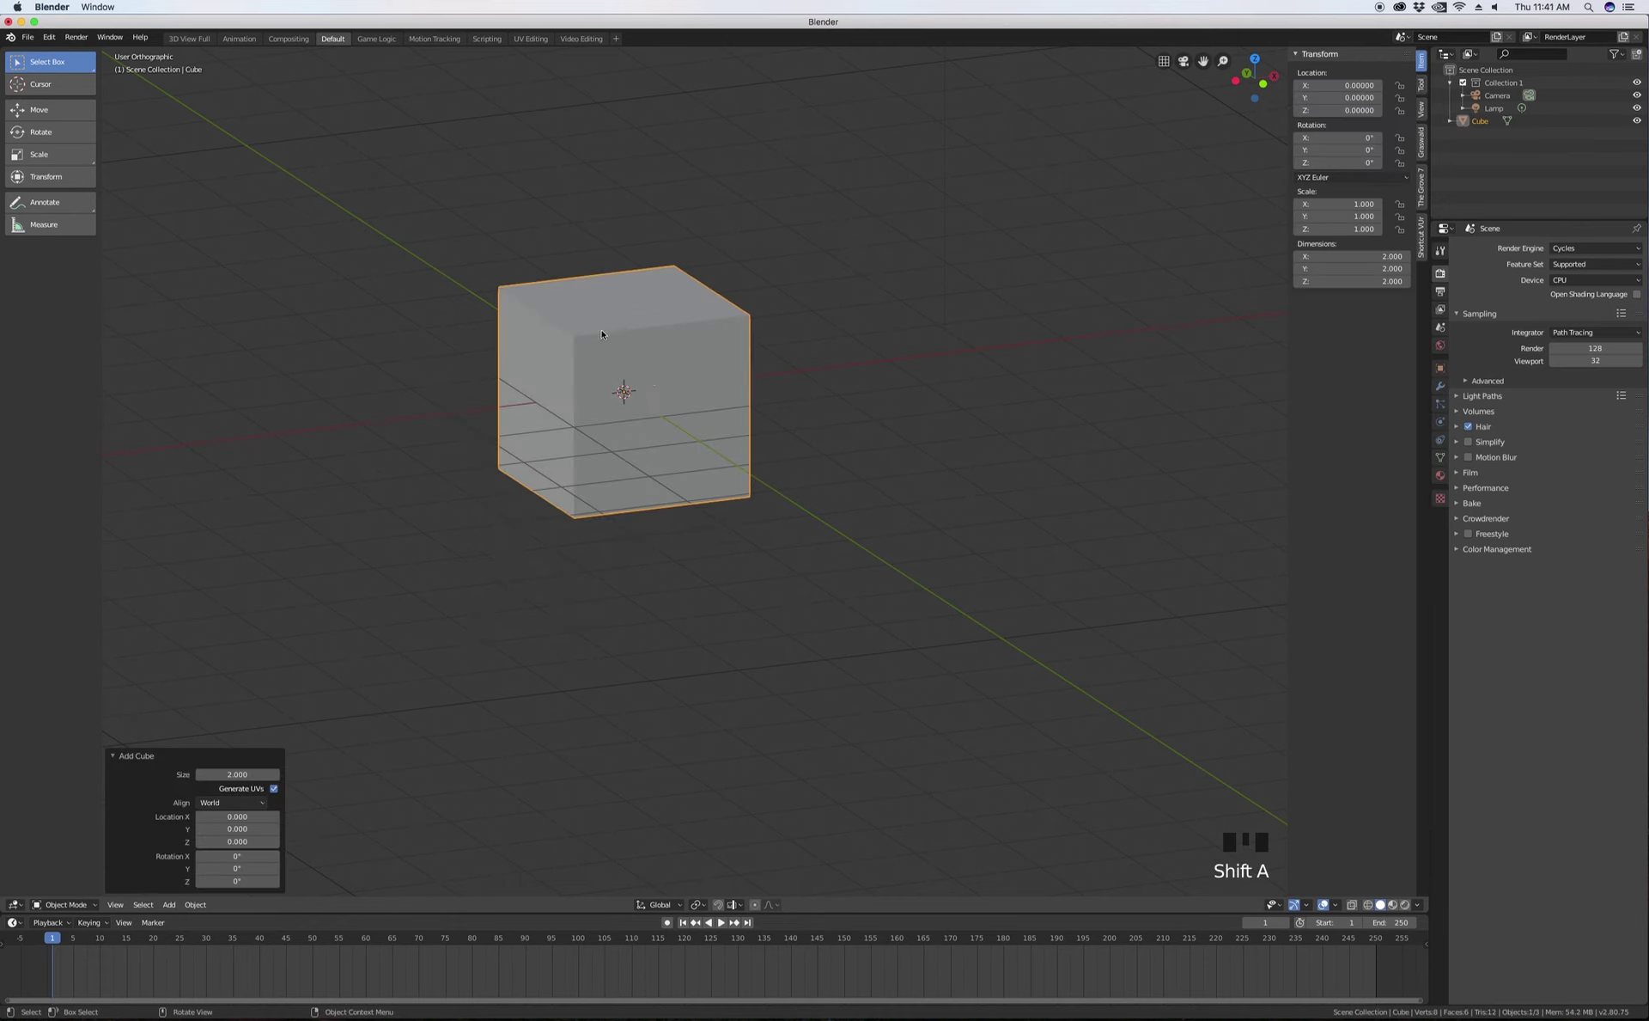
# - Subdivide all faces of the new cube in Edit Mode with 10 cuts
pyautogui.press('Tab')
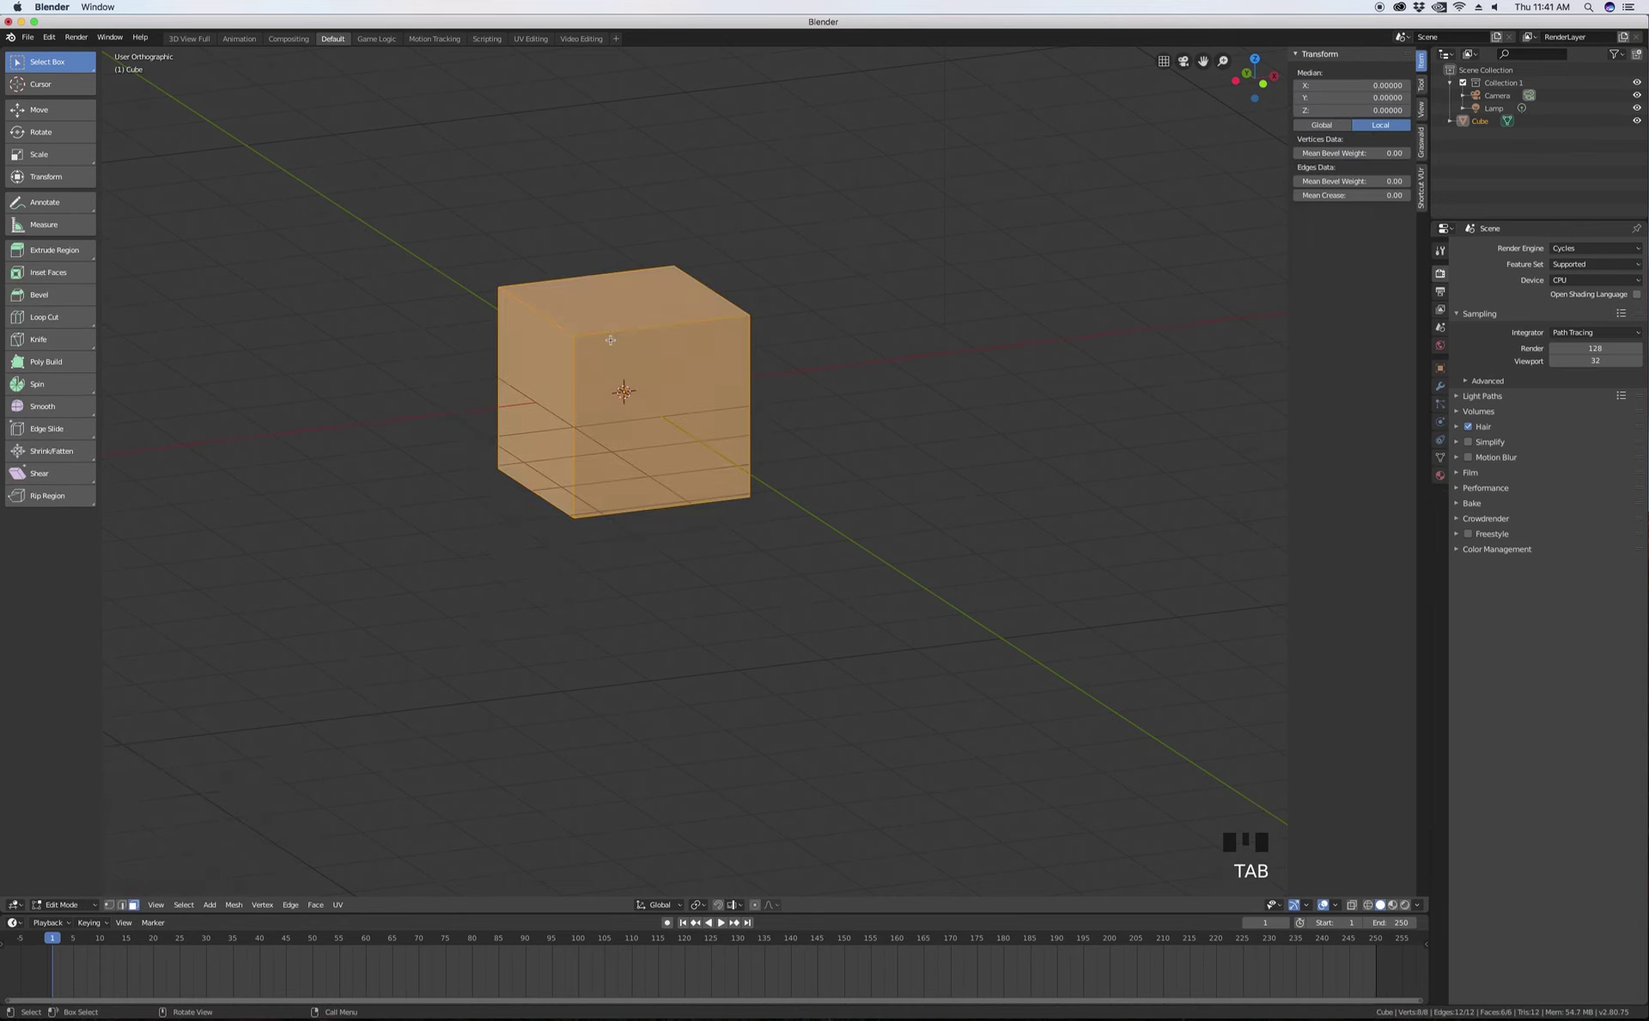
pyautogui.moveTo(598, 333); pyautogui.dragTo(541, 336, button='right')
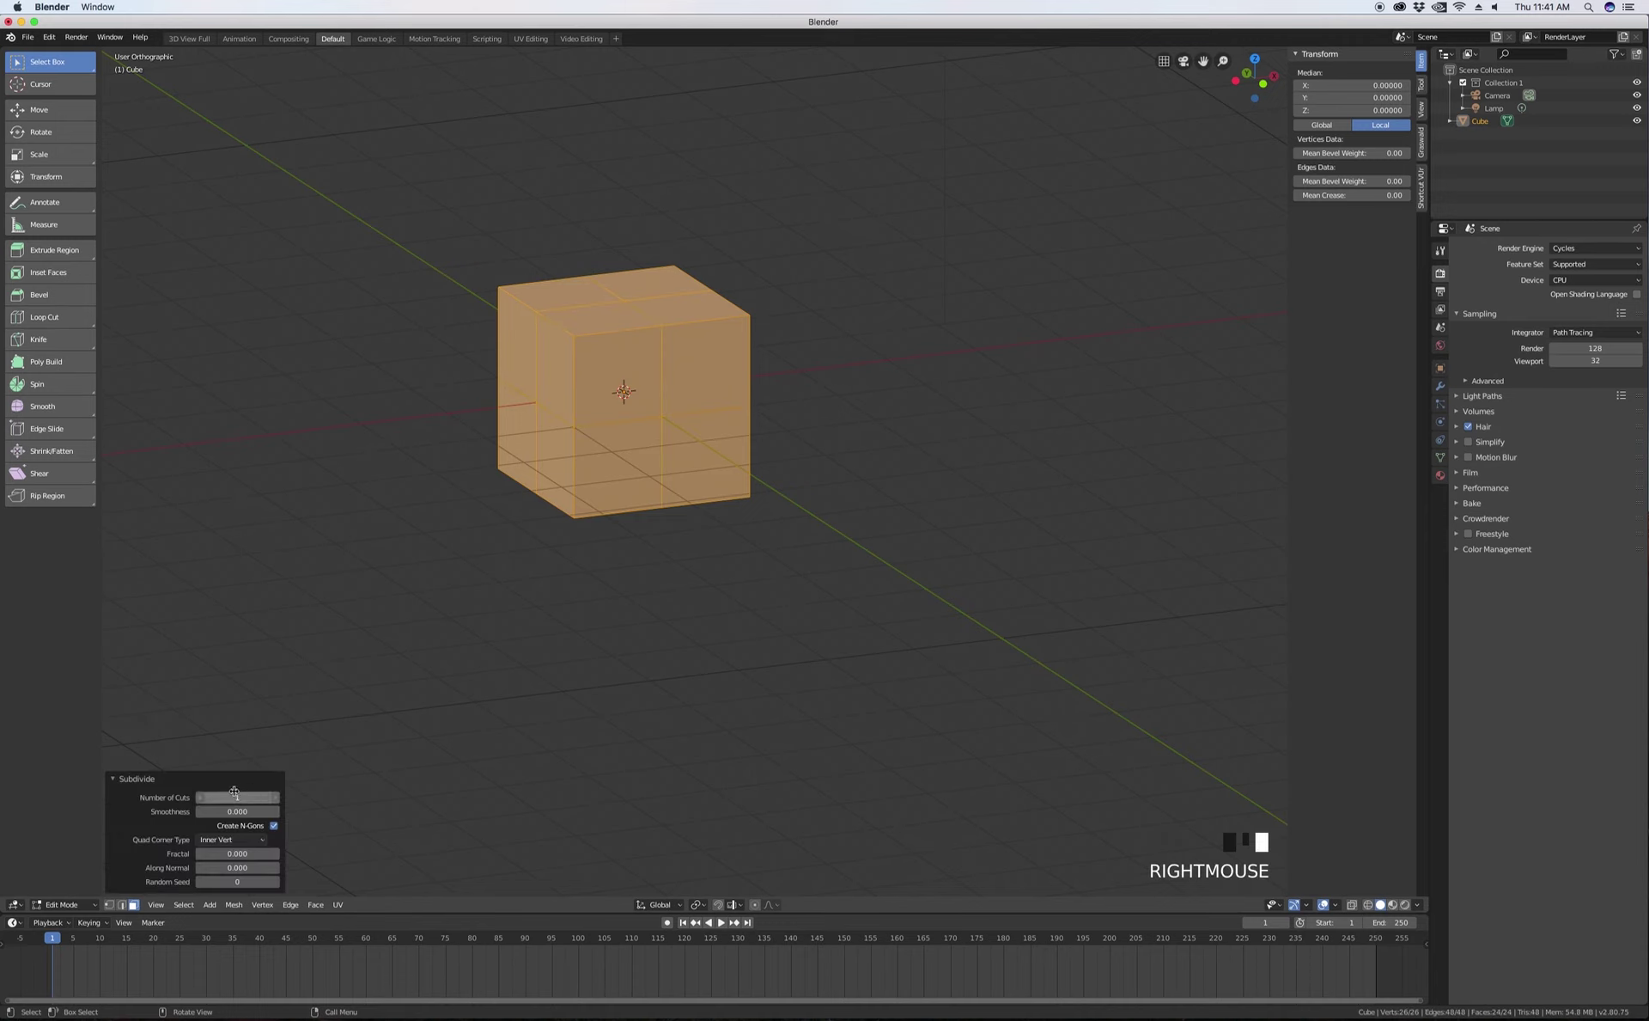
pyautogui.moveTo(234, 791); pyautogui.dragTo(284, 791)
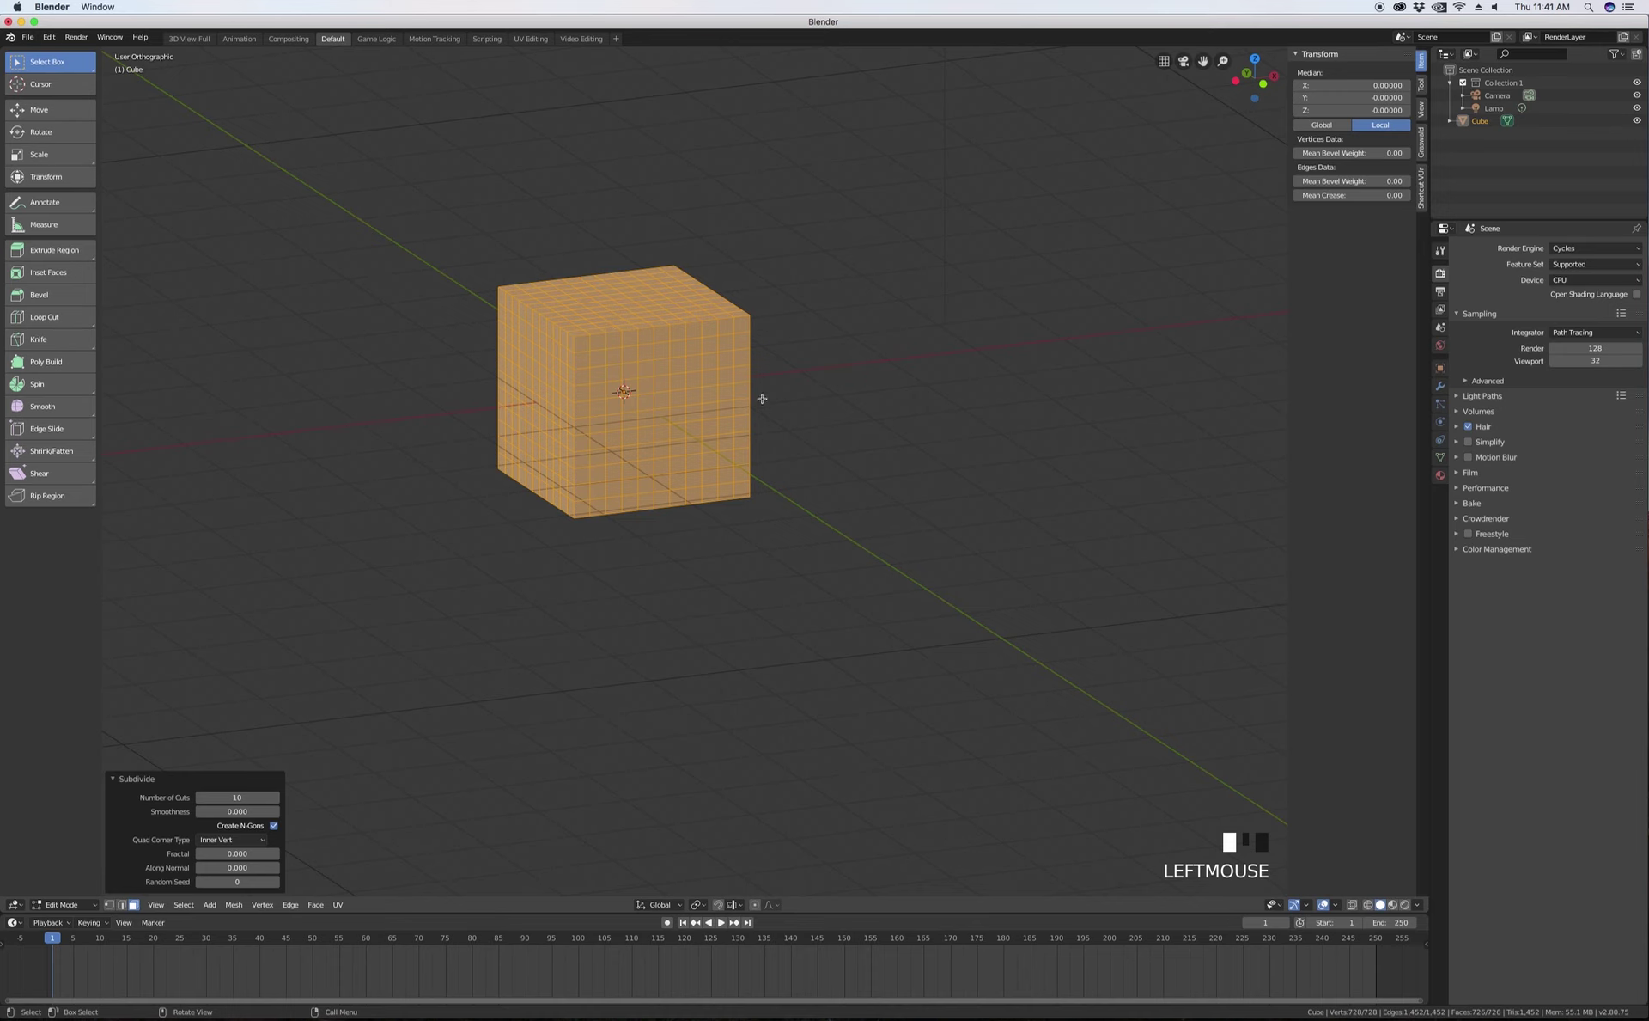
# - Leave Edit Mode, switch the cube to Sculpt Mode and show the Draw brush settings
pyautogui.scroll(3, 518, 284)
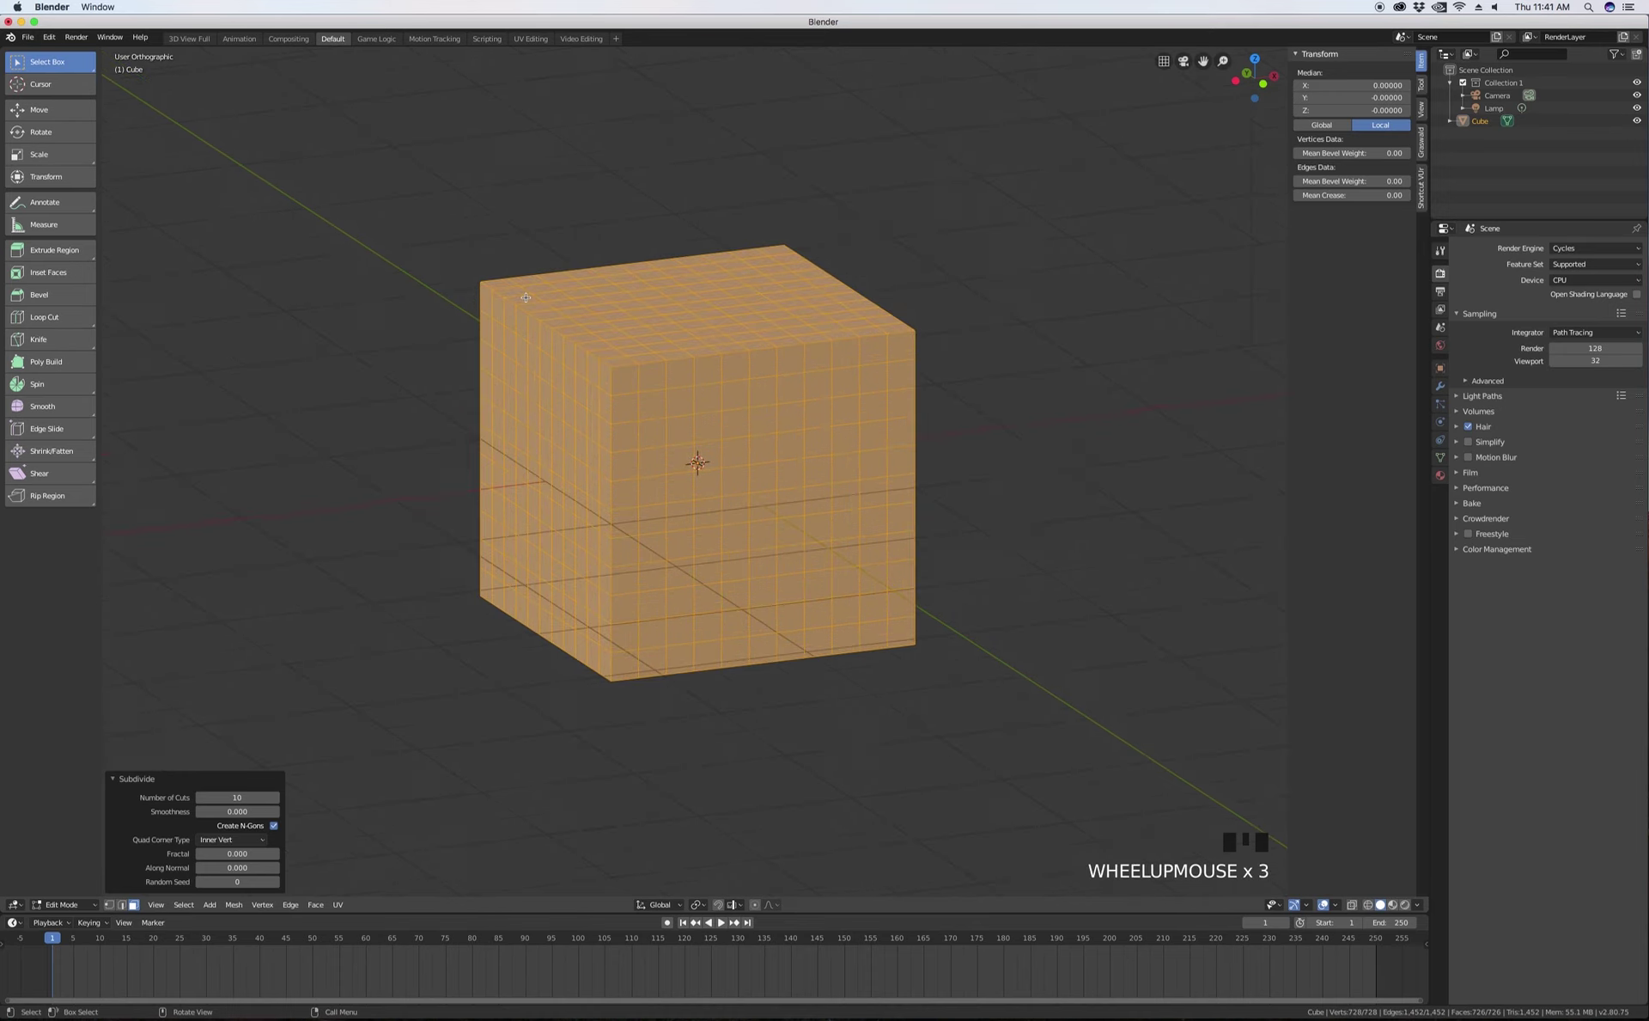
pyautogui.scroll(-1, 583, 630)
pyautogui.scroll(2, 605, 484)
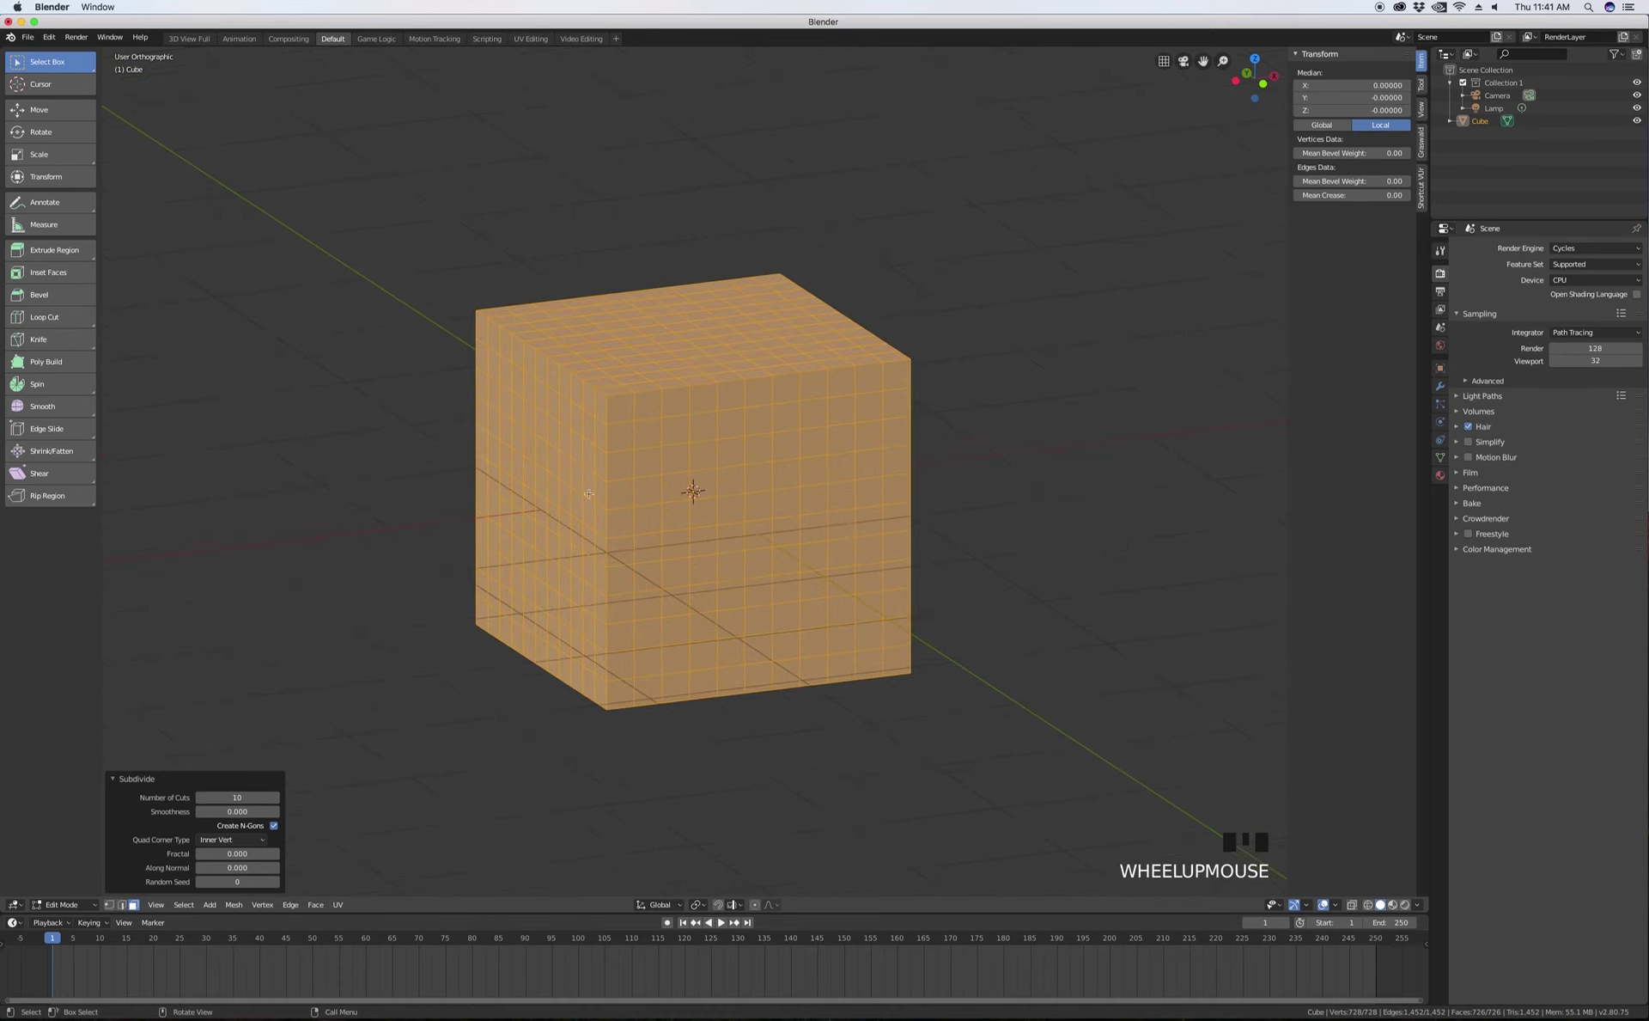
pyautogui.press('Tab')
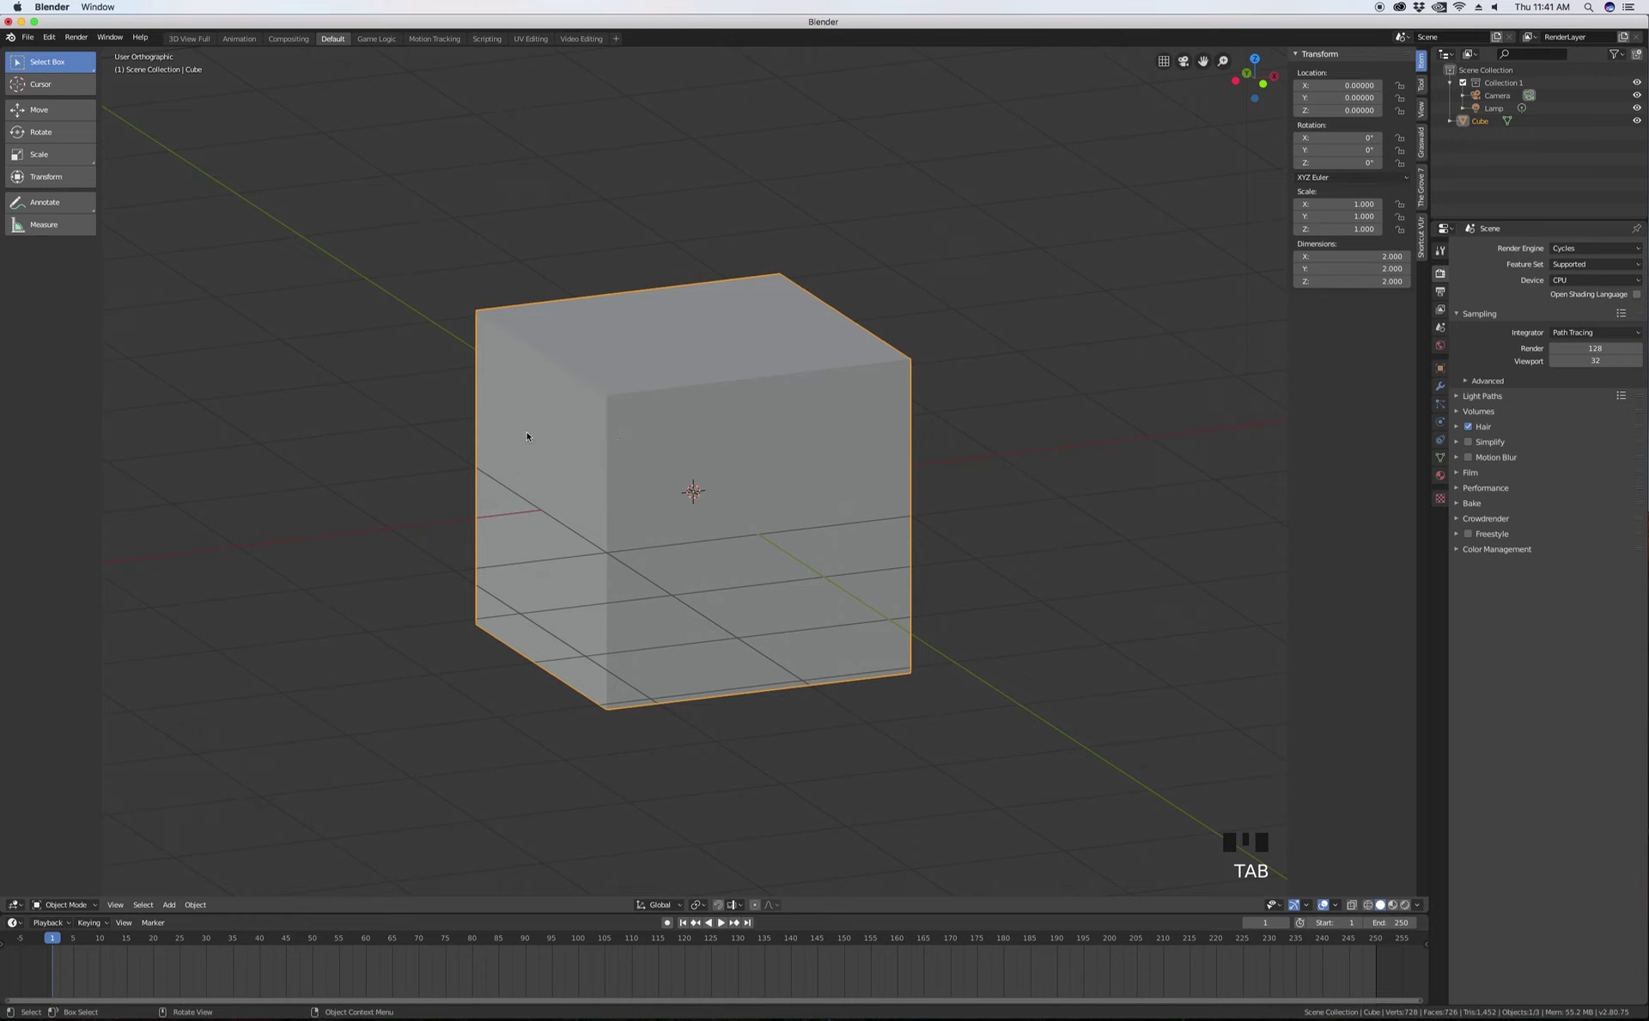
pyautogui.click(85, 906)
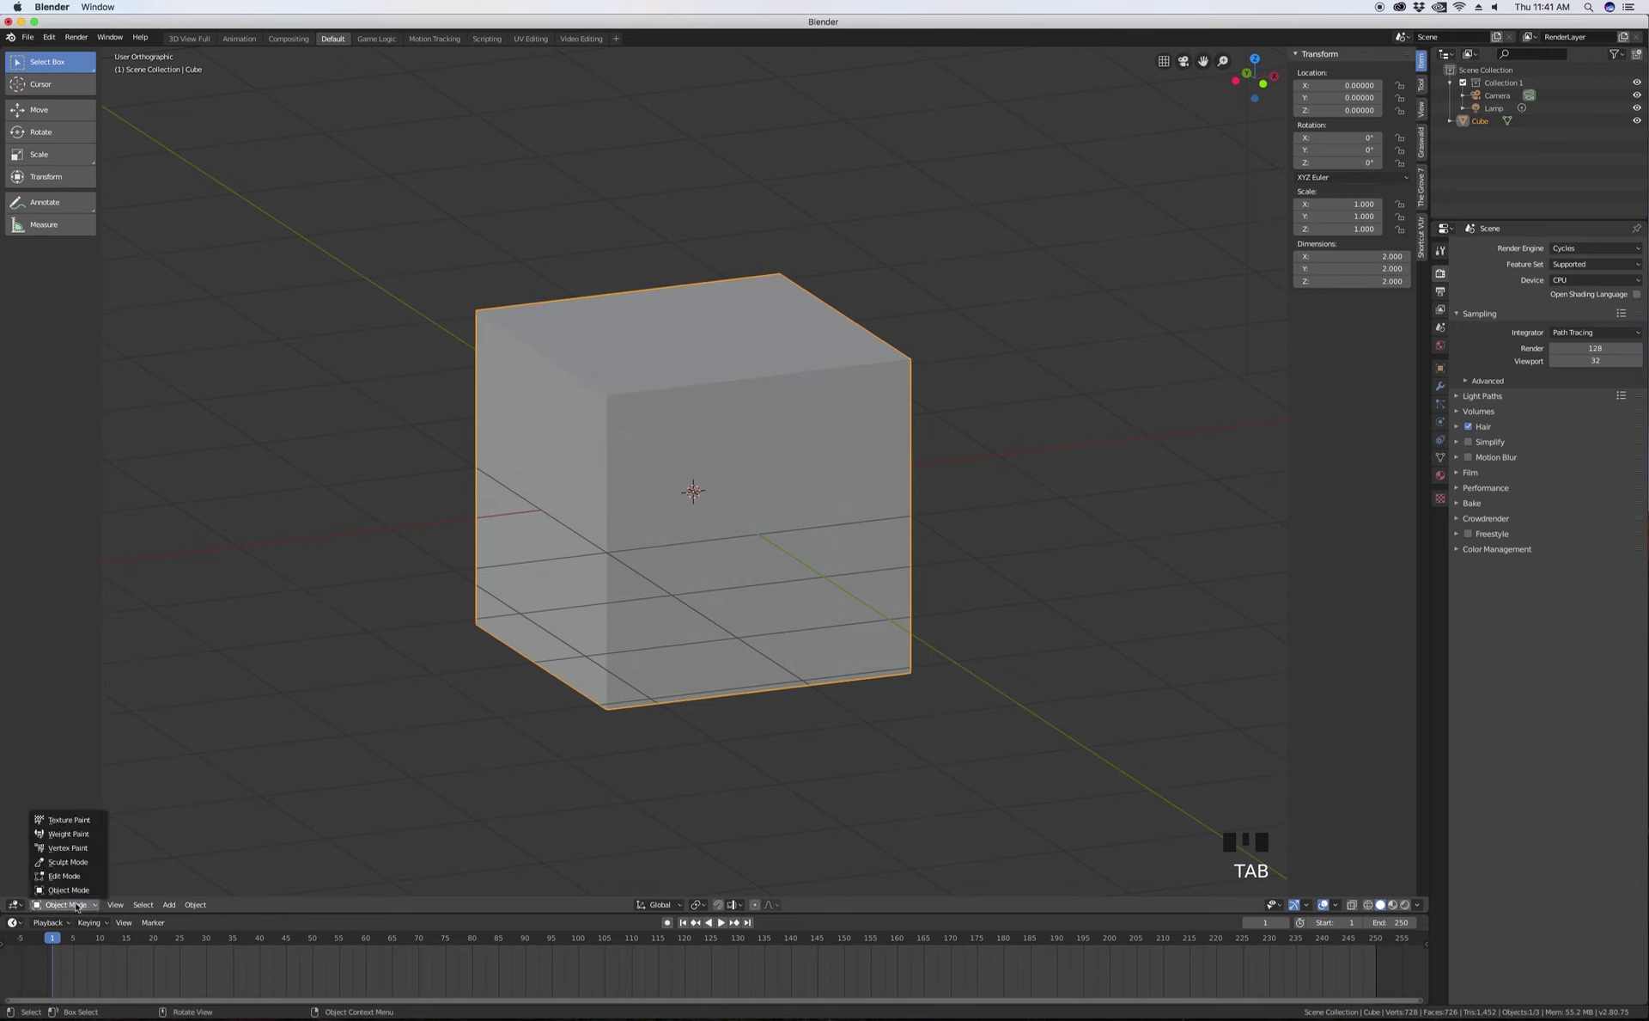
pyautogui.click(83, 860)
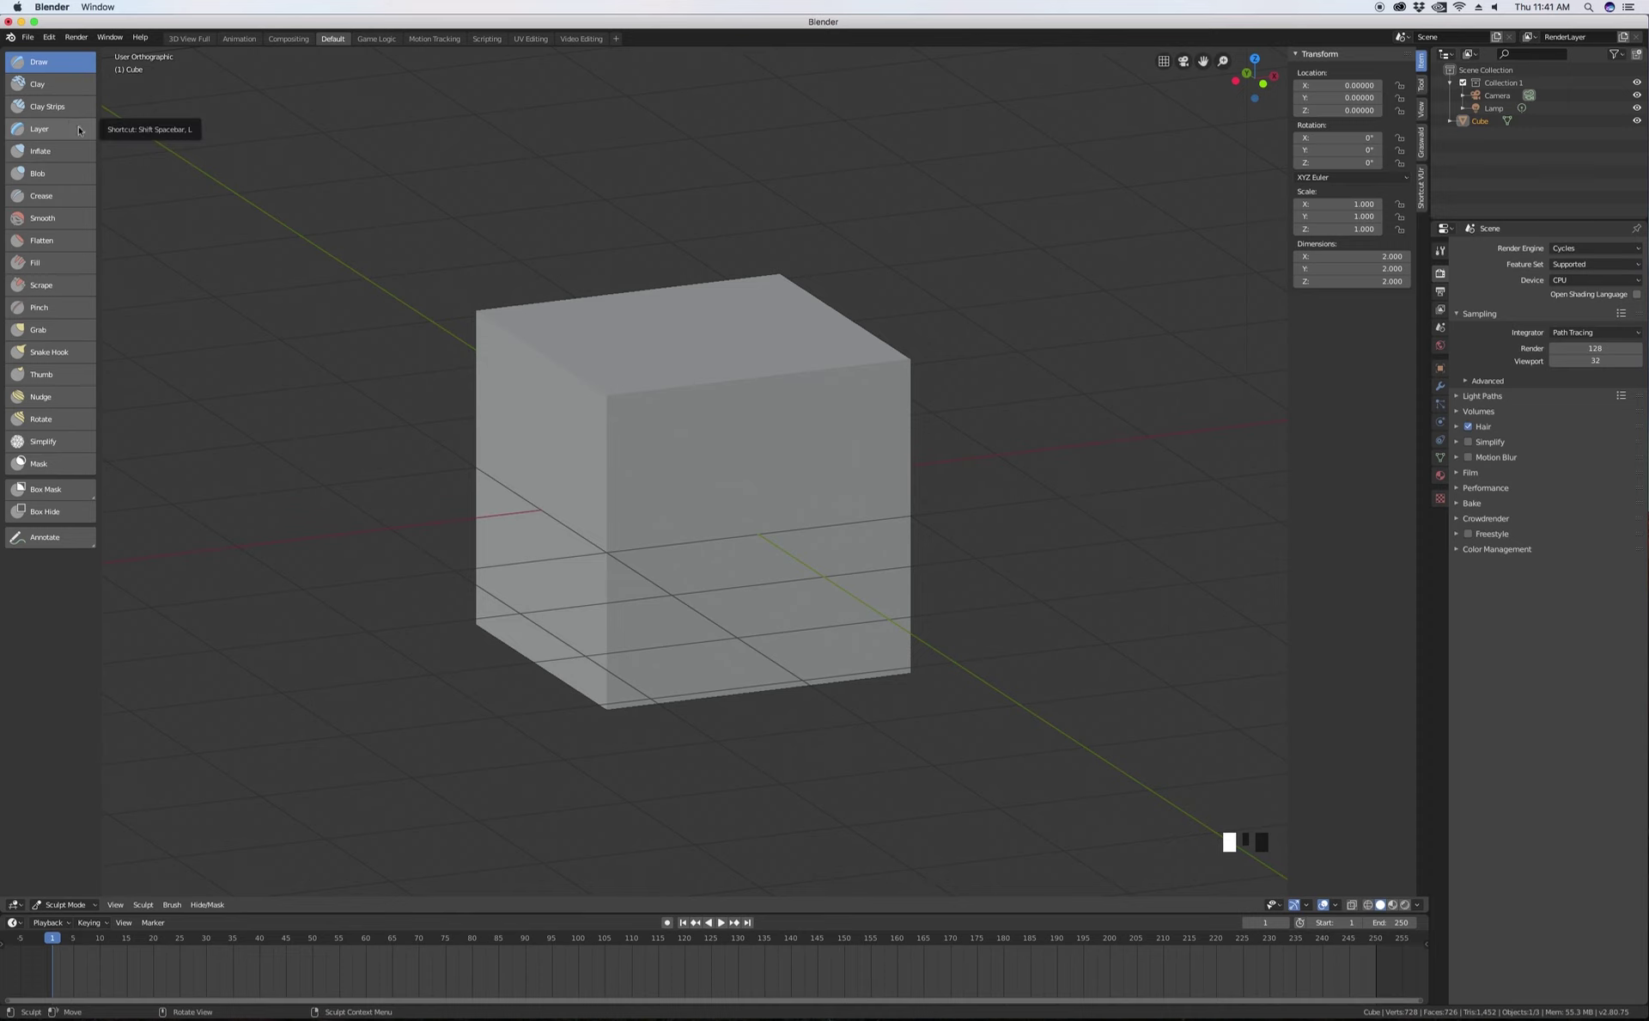
pyautogui.click(1422, 85)
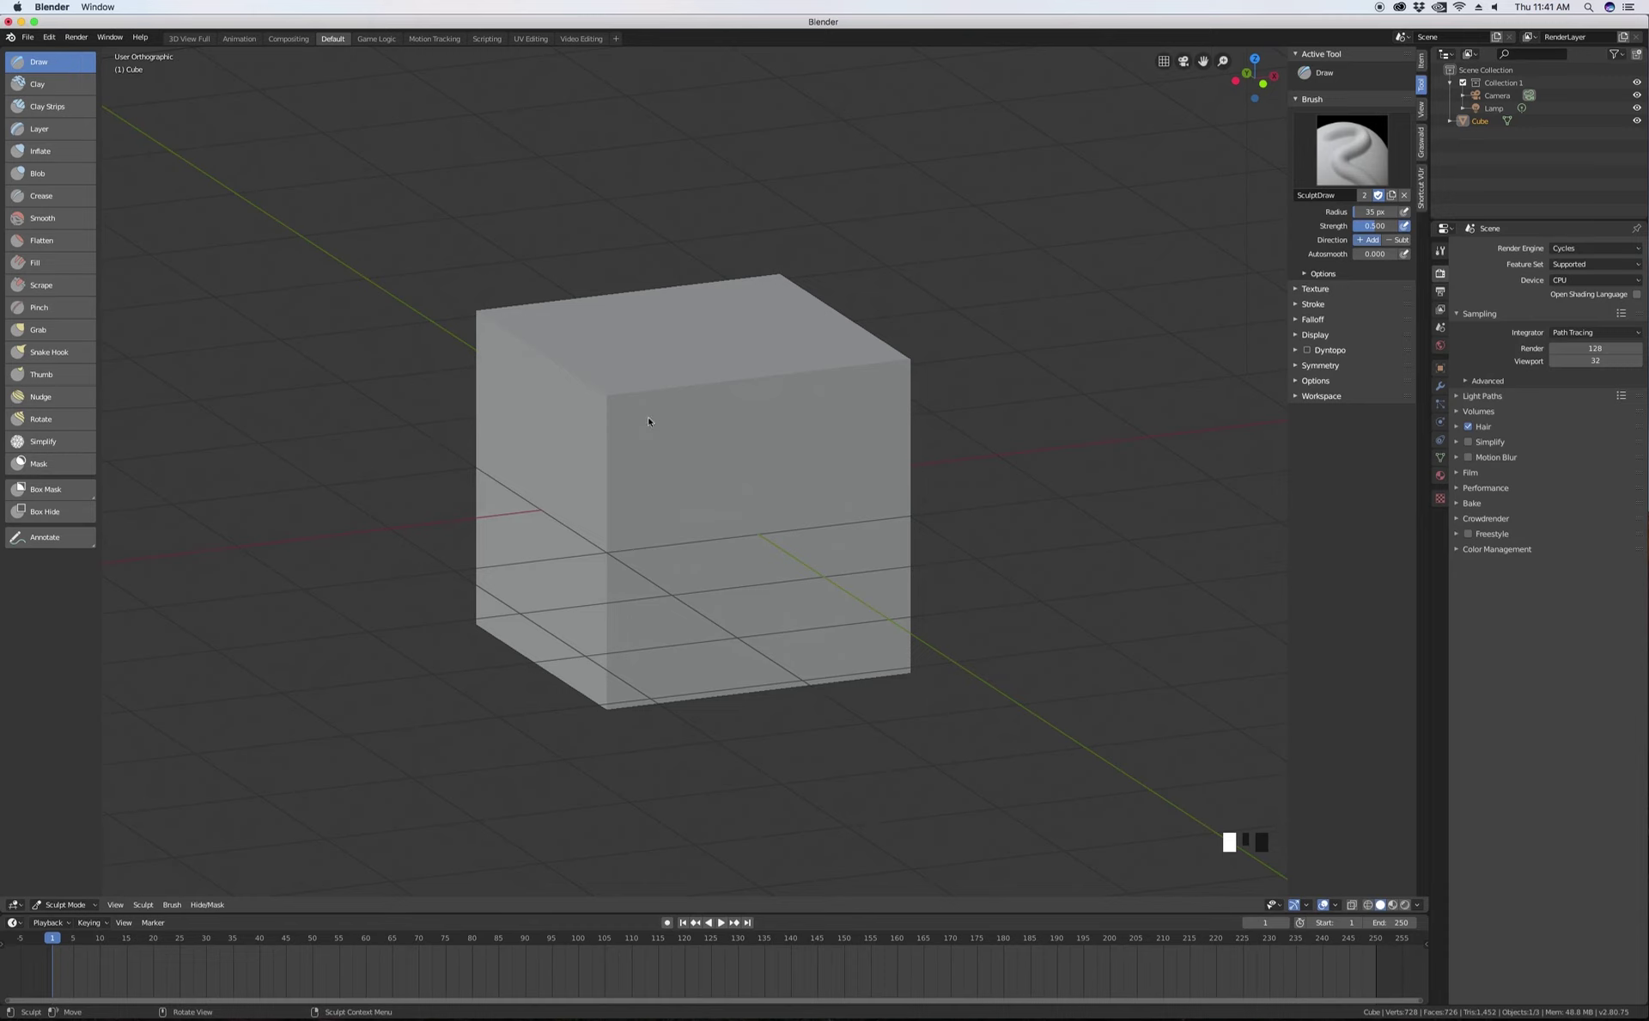
# - Sculpt several raised strokes across the cube's front face with the Draw brush while X mirroring is active
pyautogui.moveTo(648, 421); pyautogui.dragTo(649, 456)
pyautogui.moveTo(669, 430)
pyautogui.mouseDown()
pyautogui.moveTo(652, 459)
pyautogui.moveTo(670, 540)
pyautogui.moveTo(668, 442)
pyautogui.moveTo(676, 581)
pyautogui.moveTo(662, 446)
pyautogui.moveTo(670, 554)
pyautogui.mouseUp()
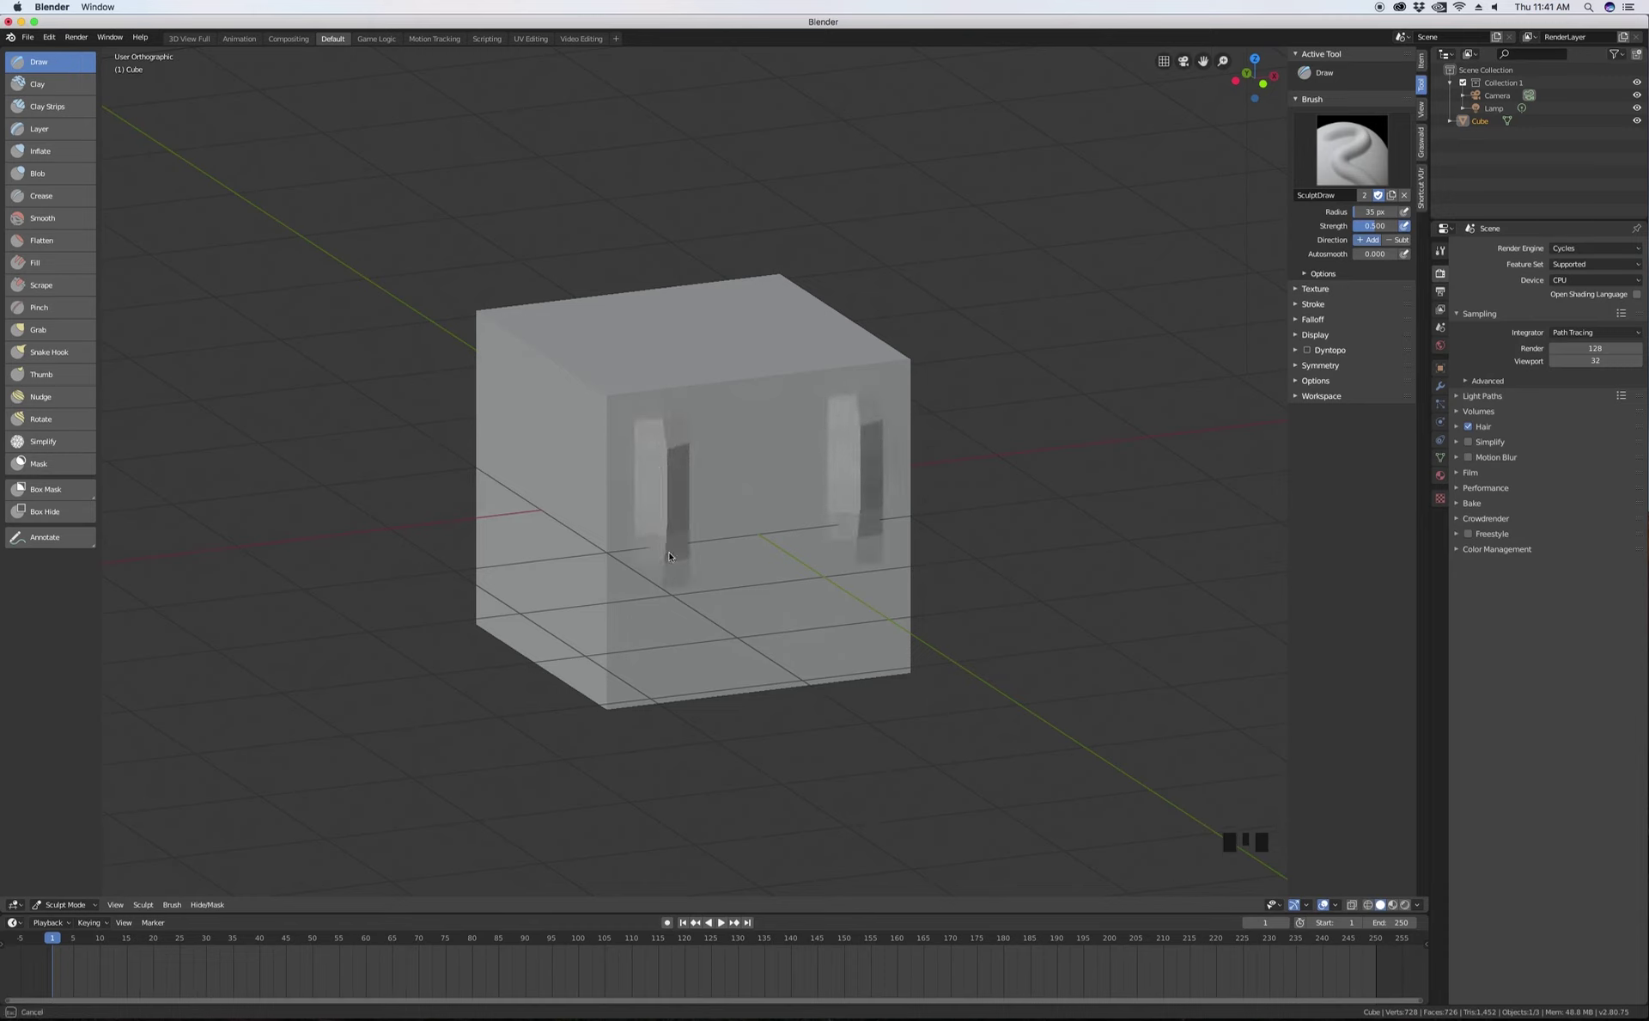
pyautogui.moveTo(744, 606)
pyautogui.mouseDown()
pyautogui.moveTo(658, 555)
pyautogui.moveTo(758, 619)
pyautogui.mouseUp()
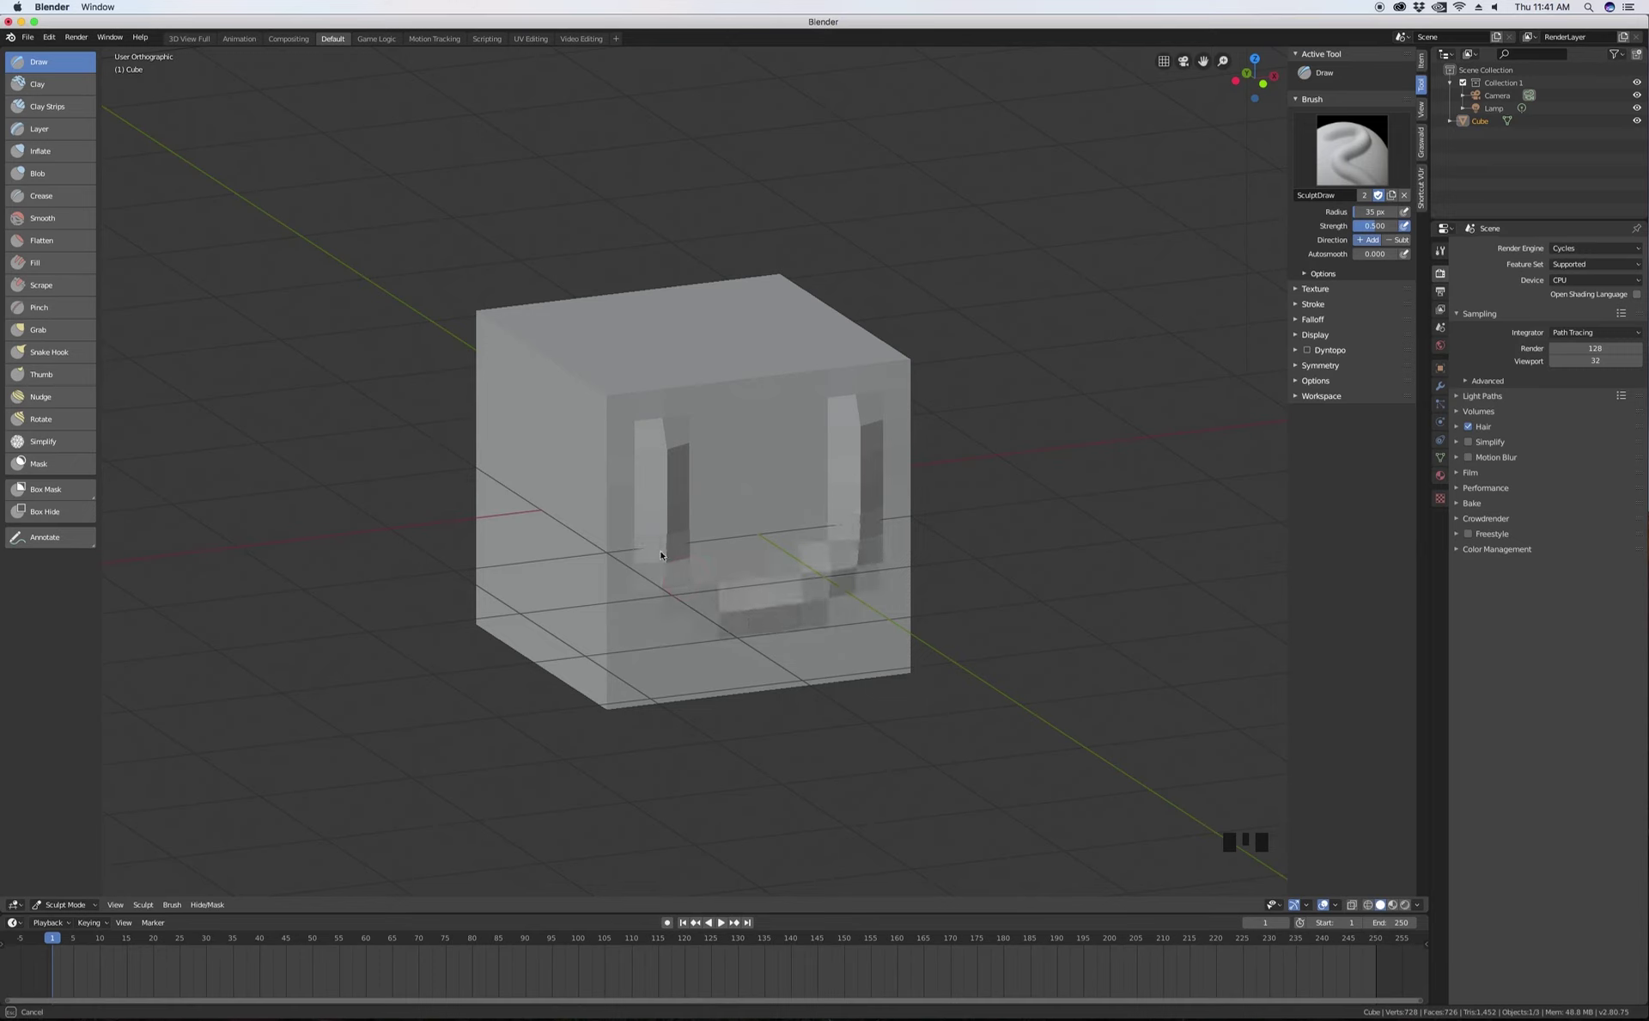
pyautogui.moveTo(661, 554); pyautogui.dragTo(648, 545)
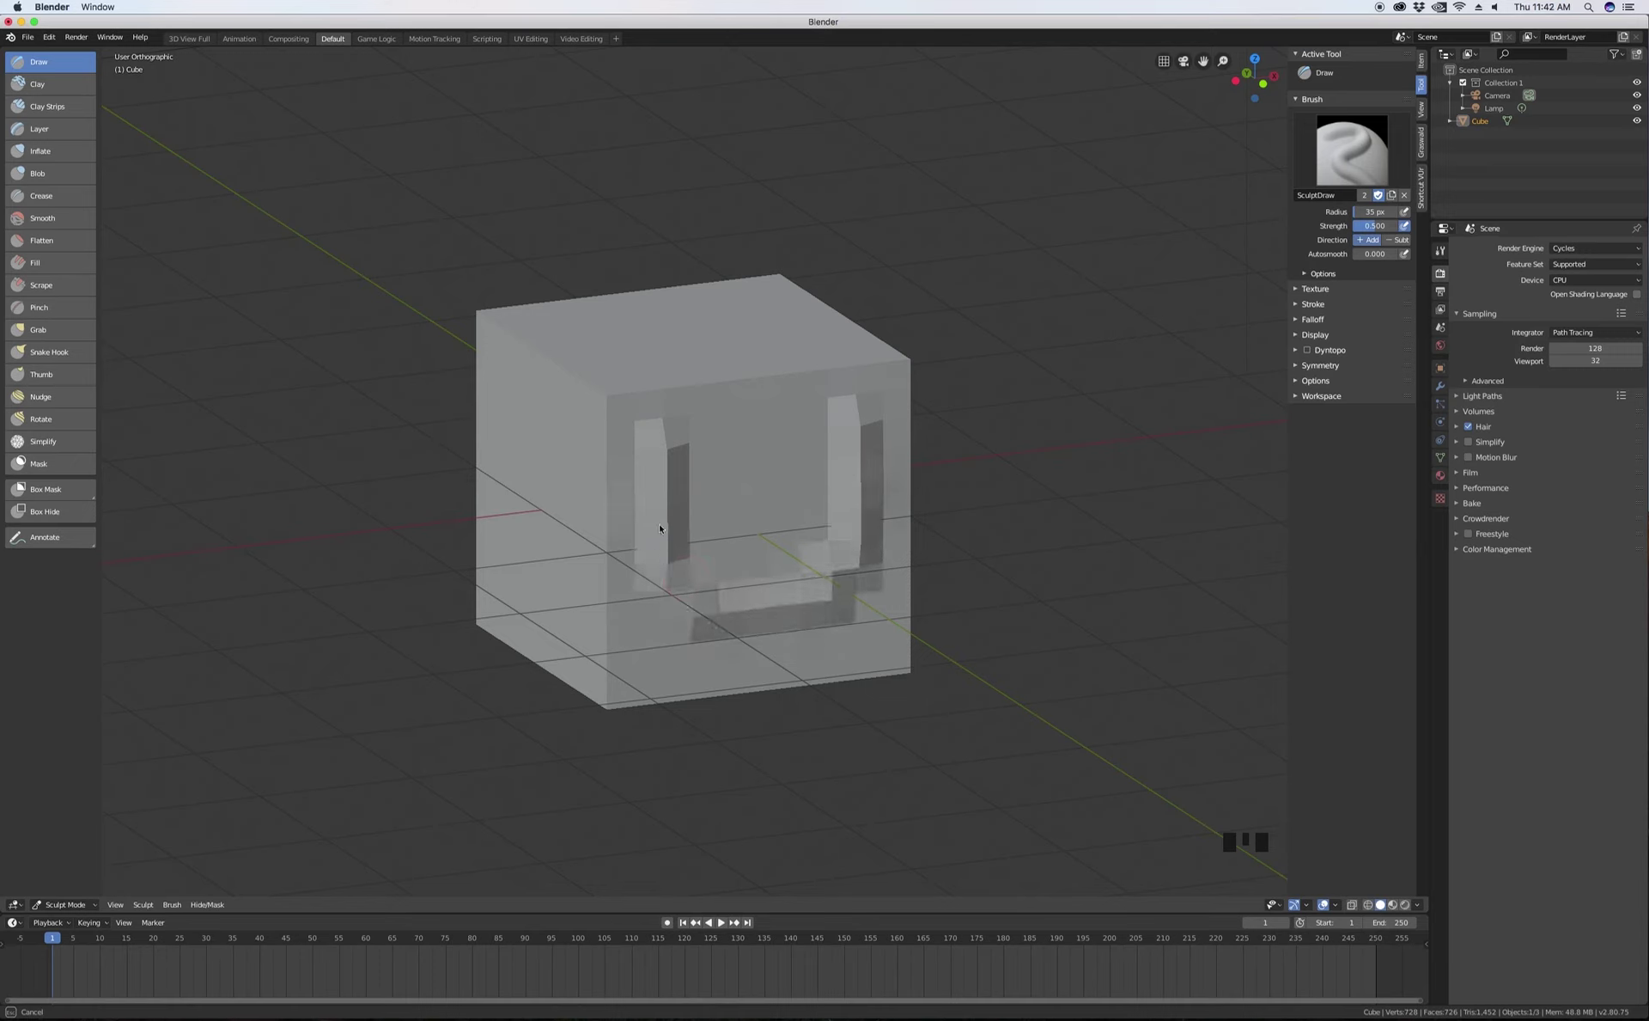
pyautogui.moveTo(714, 632); pyautogui.dragTo(712, 627)
pyautogui.moveTo(673, 483)
pyautogui.mouseDown()
pyautogui.moveTo(709, 603)
pyautogui.moveTo(684, 595)
pyautogui.moveTo(646, 526)
pyautogui.moveTo(660, 503)
pyautogui.moveTo(672, 581)
pyautogui.moveTo(709, 610)
pyautogui.moveTo(681, 581)
pyautogui.mouseUp()
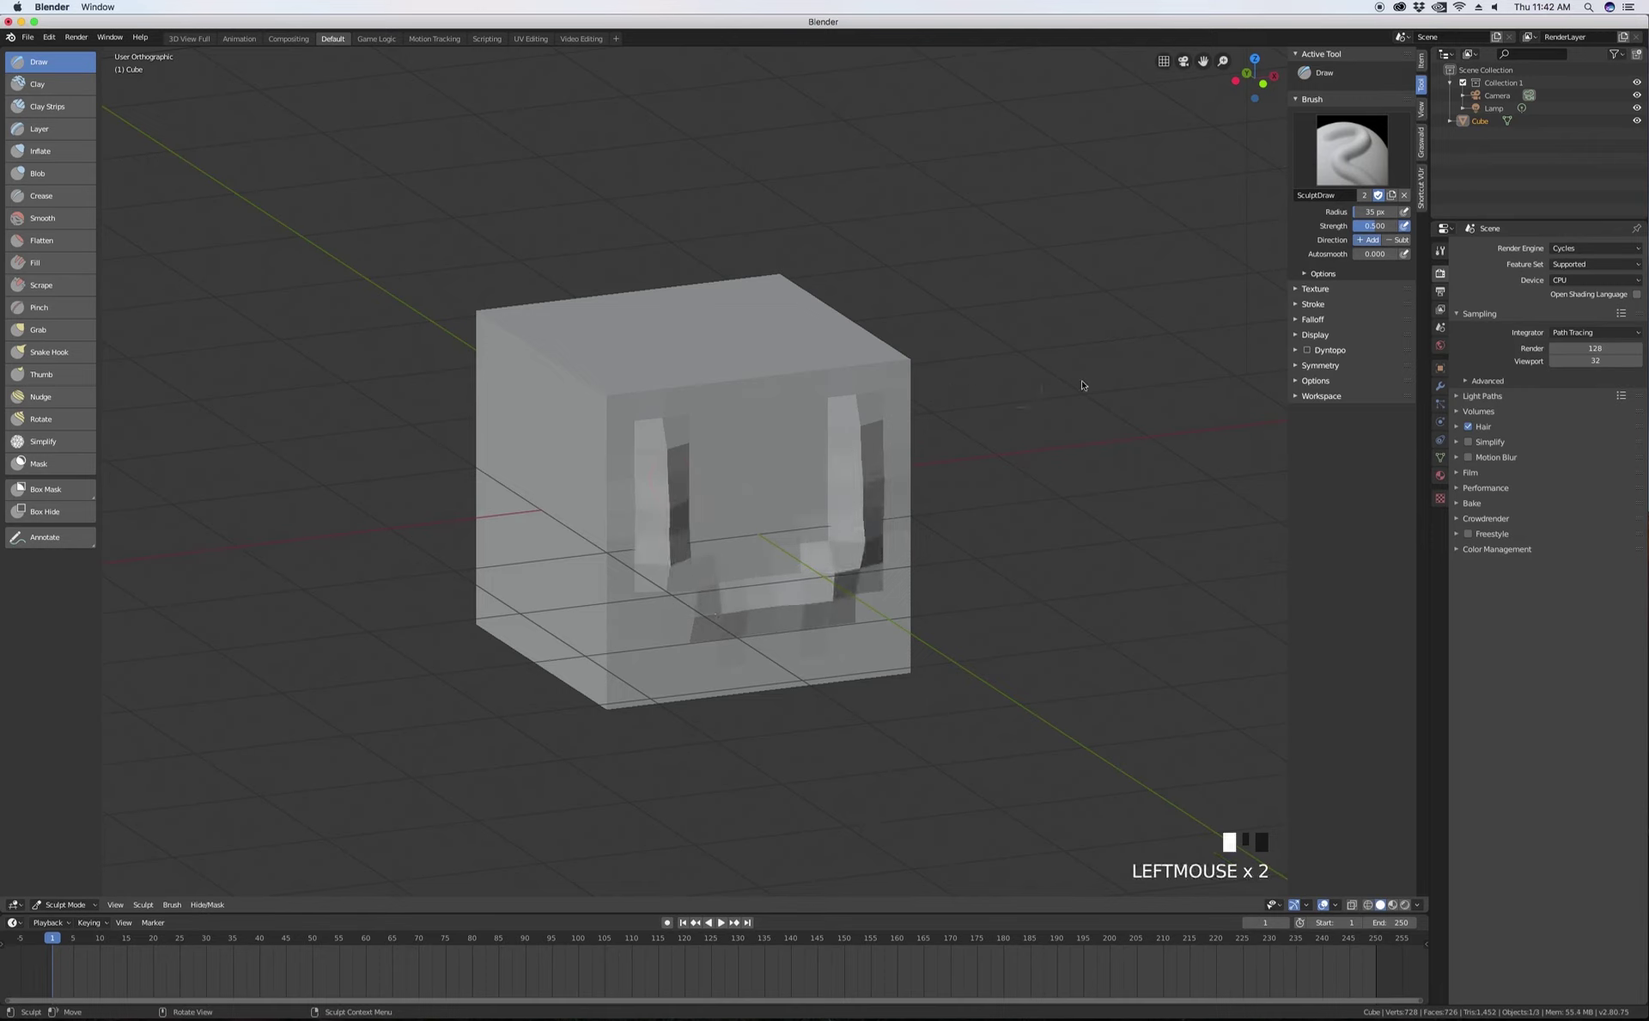
# - Turn off X mirror symmetry and sculpt one unmirrored vertical stroke on the cube's front face
pyautogui.click(1297, 368)
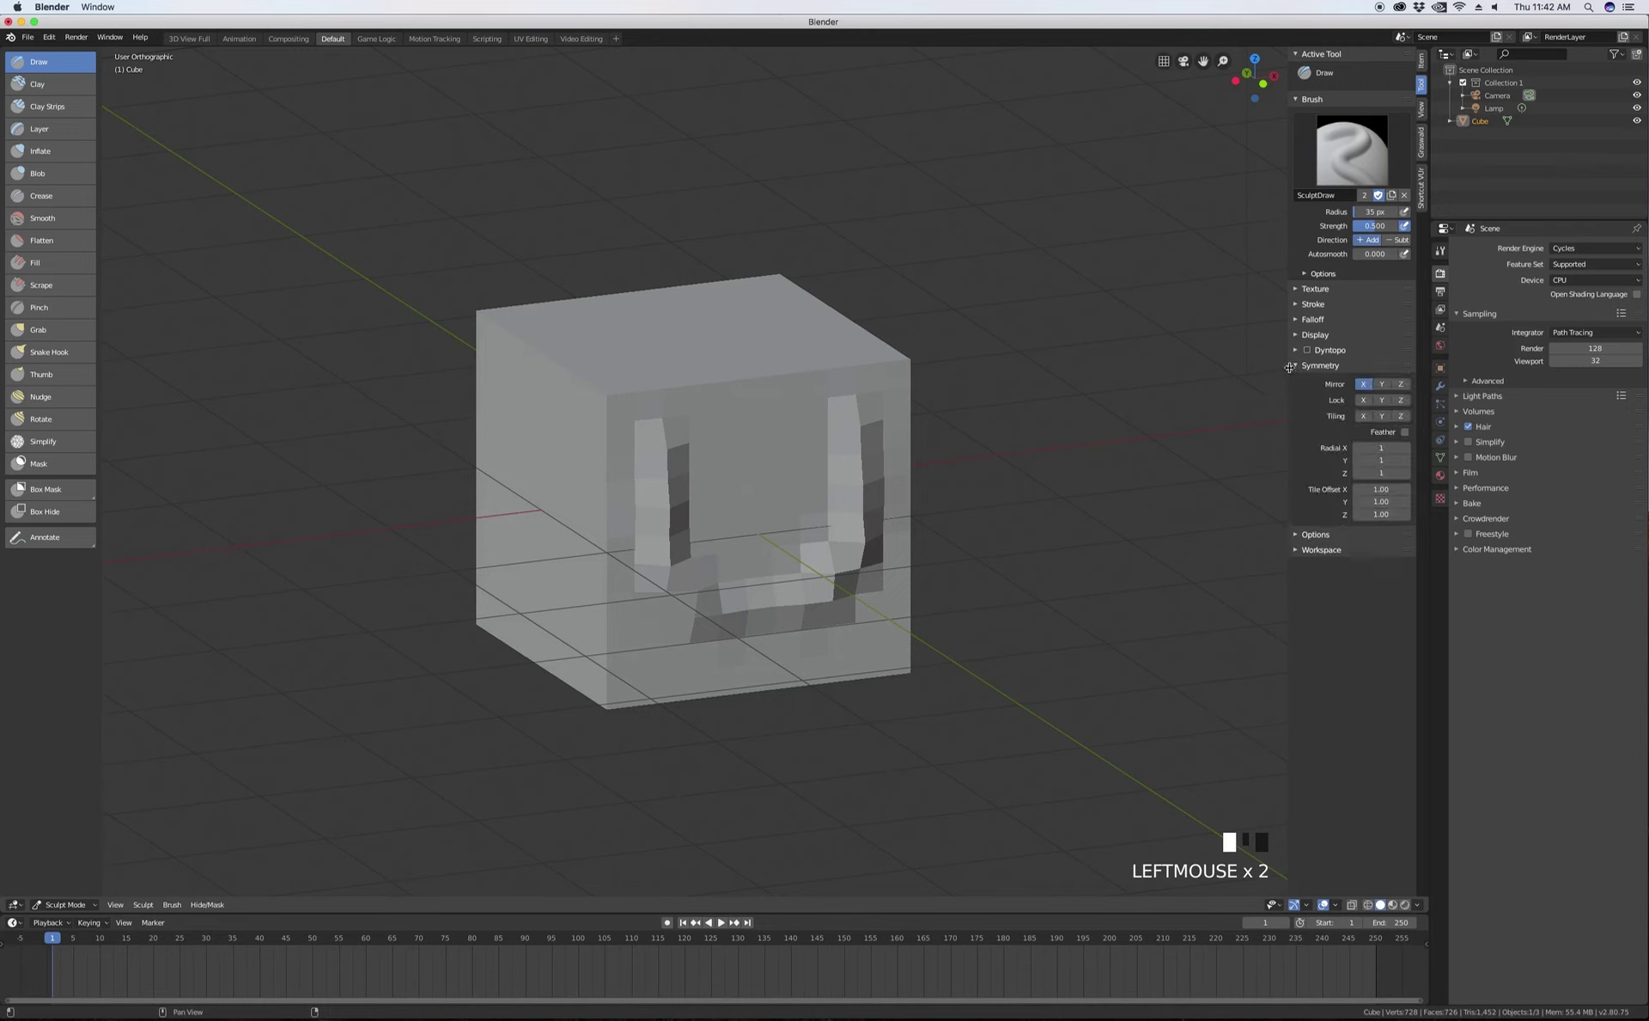
pyautogui.click(1367, 387)
pyautogui.moveTo(720, 439)
pyautogui.mouseDown()
pyautogui.moveTo(688, 515)
pyautogui.moveTo(720, 430)
pyautogui.moveTo(680, 523)
pyautogui.moveTo(723, 442)
pyautogui.moveTo(699, 522)
pyautogui.moveTo(703, 461)
pyautogui.mouseUp()
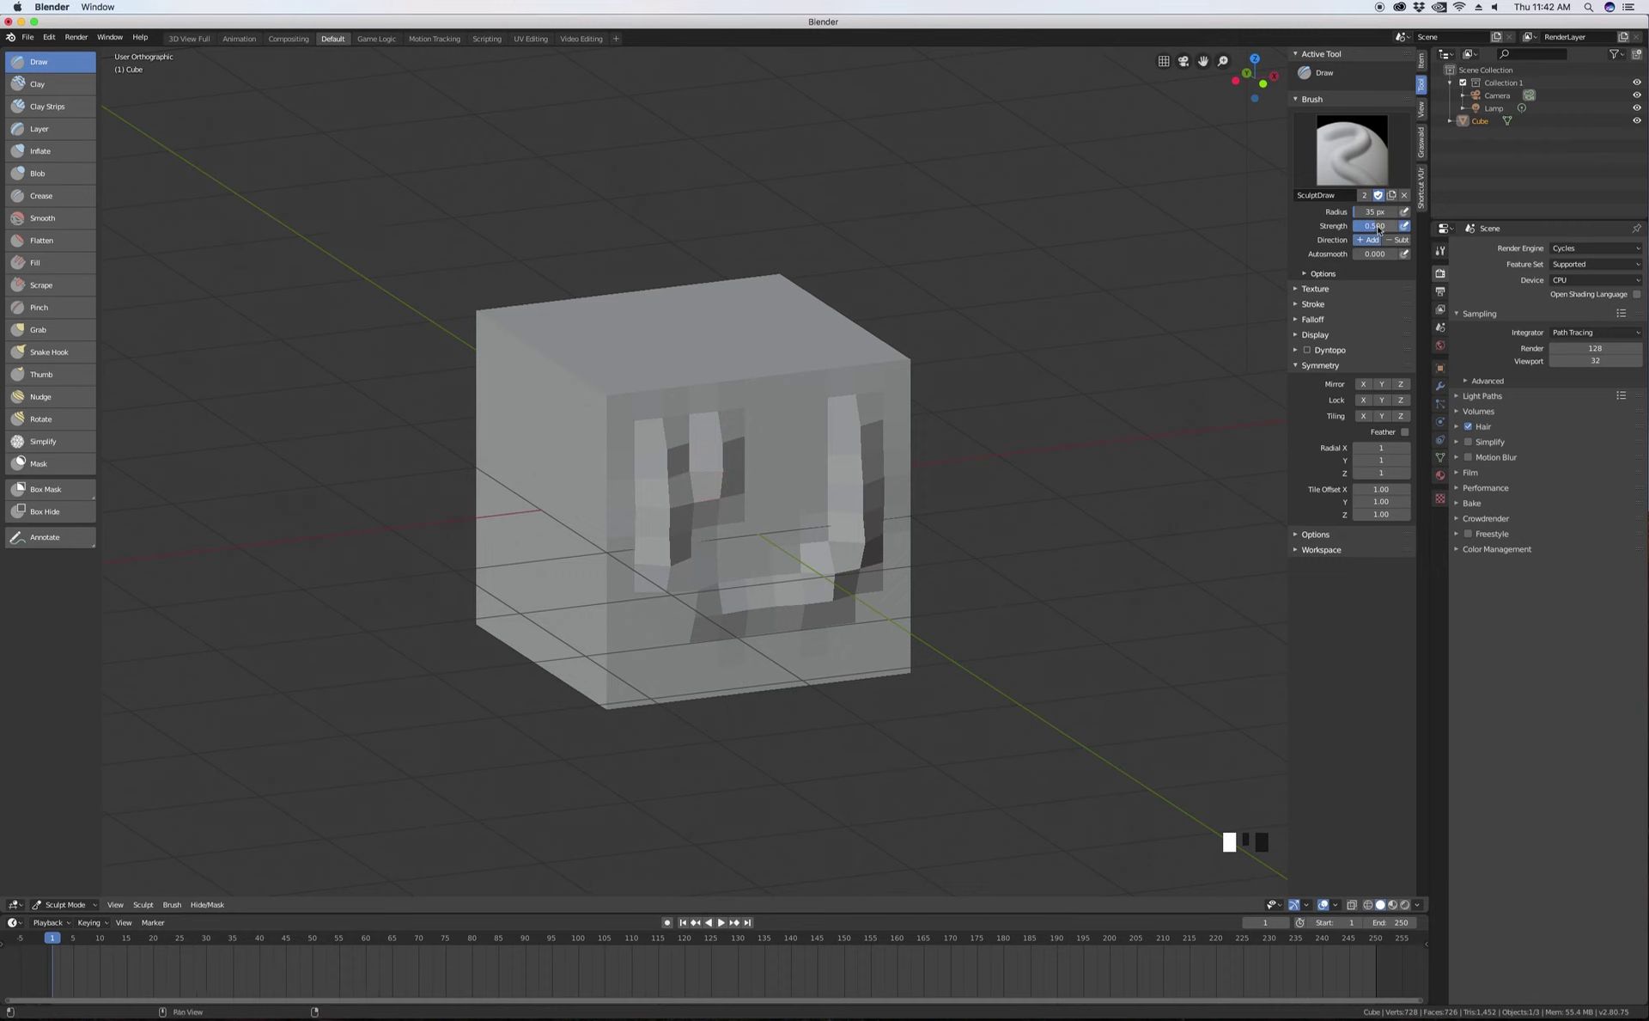
# - Raise the Draw brush strength to about 0.82 and sculpt more strokes across two of the cube's side faces
pyautogui.moveTo(1378, 228); pyautogui.dragTo(1385, 228)
pyautogui.moveTo(674, 454)
pyautogui.mouseDown()
pyautogui.moveTo(666, 502)
pyautogui.moveTo(689, 604)
pyautogui.moveTo(665, 448)
pyautogui.moveTo(653, 580)
pyautogui.moveTo(717, 639)
pyautogui.moveTo(668, 544)
pyautogui.moveTo(666, 475)
pyautogui.moveTo(664, 542)
pyautogui.moveTo(786, 636)
pyautogui.mouseUp()
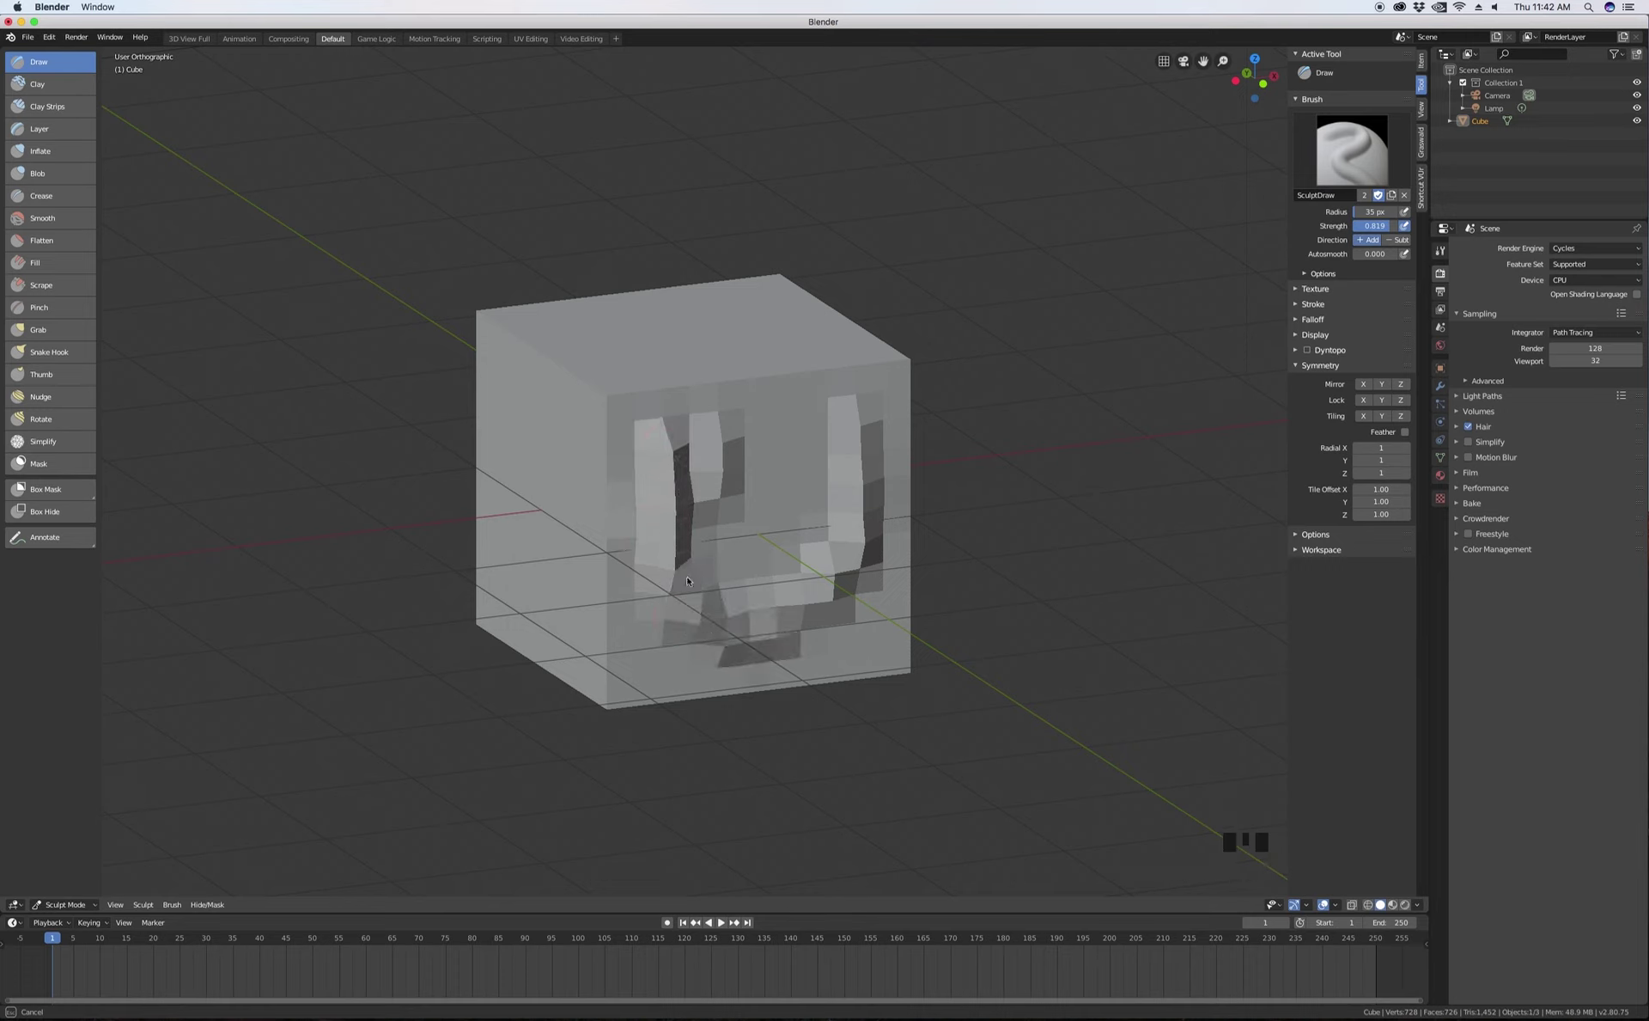
pyautogui.moveTo(688, 581)
pyautogui.mouseDown()
pyautogui.moveTo(671, 448)
pyautogui.moveTo(675, 583)
pyautogui.moveTo(619, 424)
pyautogui.mouseUp()
pyautogui.moveTo(523, 439)
pyautogui.mouseDown()
pyautogui.moveTo(510, 561)
pyautogui.moveTo(507, 457)
pyautogui.moveTo(533, 416)
pyautogui.moveTo(497, 489)
pyautogui.moveTo(510, 581)
pyautogui.mouseUp()
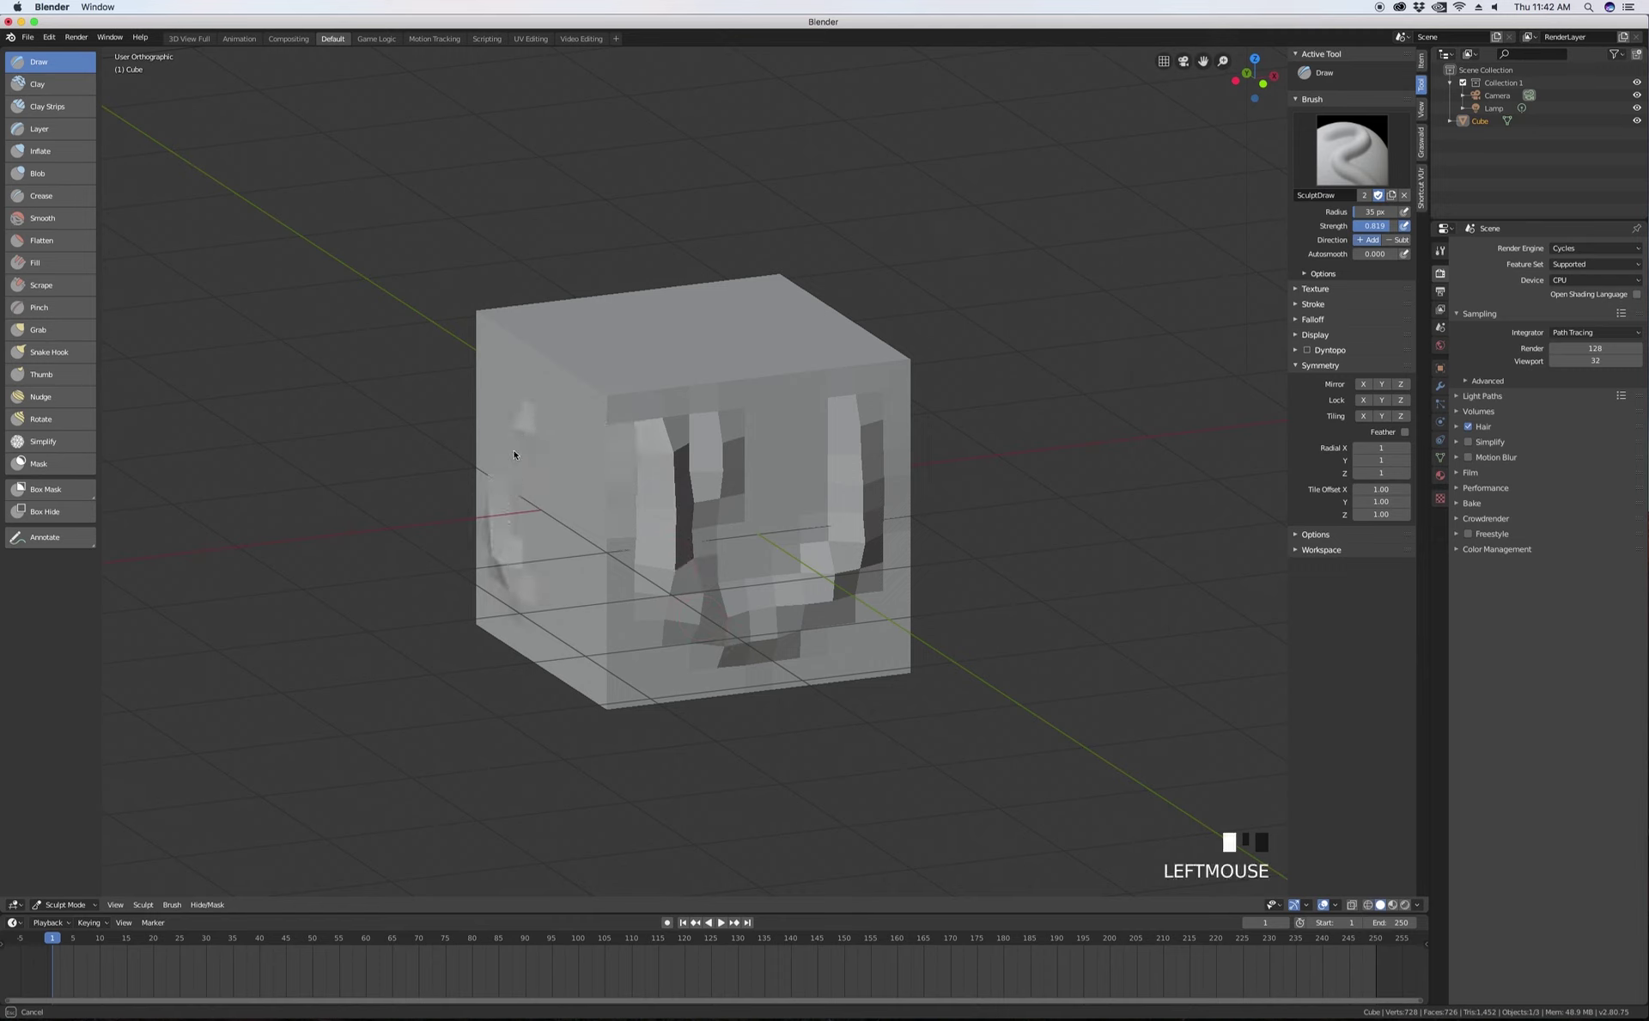
pyautogui.moveTo(499, 485); pyautogui.dragTo(529, 576)
# - Smooth the cube's upper front corner with the Smooth brush, raising its strength to 0.694
pyautogui.click(42, 218)
pyautogui.moveTo(632, 397)
pyautogui.mouseDown()
pyautogui.moveTo(577, 425)
pyautogui.moveTo(564, 412)
pyautogui.moveTo(618, 392)
pyautogui.moveTo(645, 410)
pyautogui.moveTo(624, 454)
pyautogui.moveTo(608, 423)
pyautogui.mouseUp()
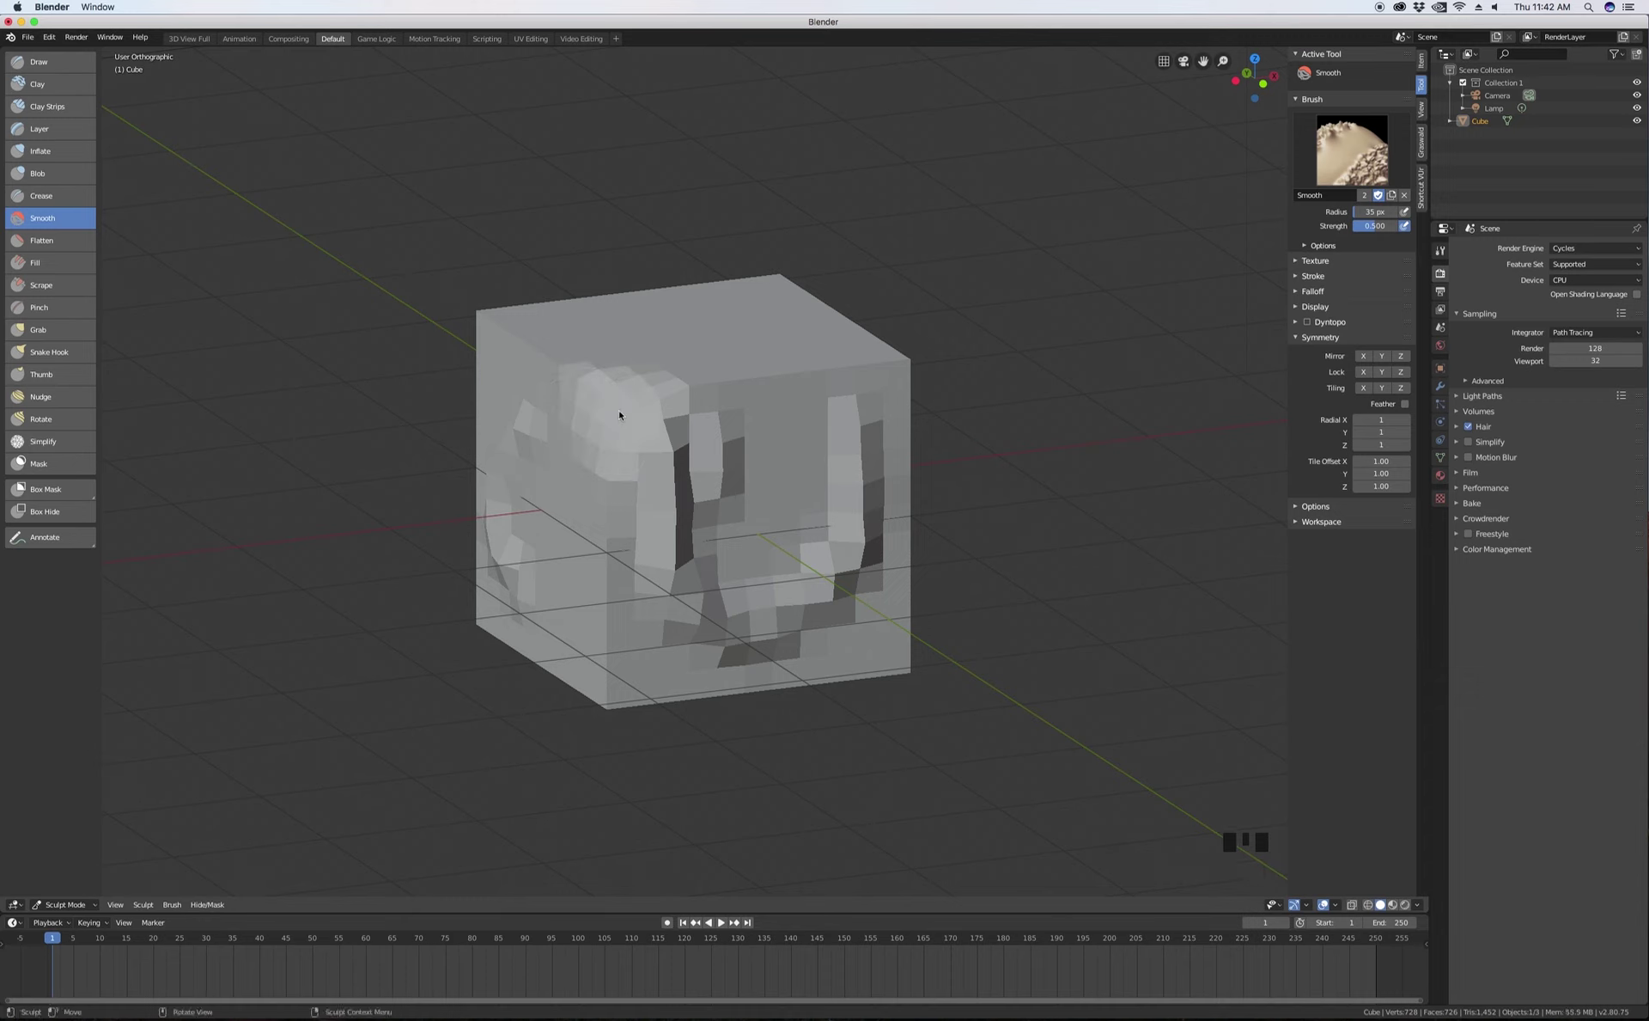
pyautogui.moveTo(1375, 225); pyautogui.dragTo(1396, 225)
pyautogui.moveTo(636, 394); pyautogui.dragTo(622, 389)
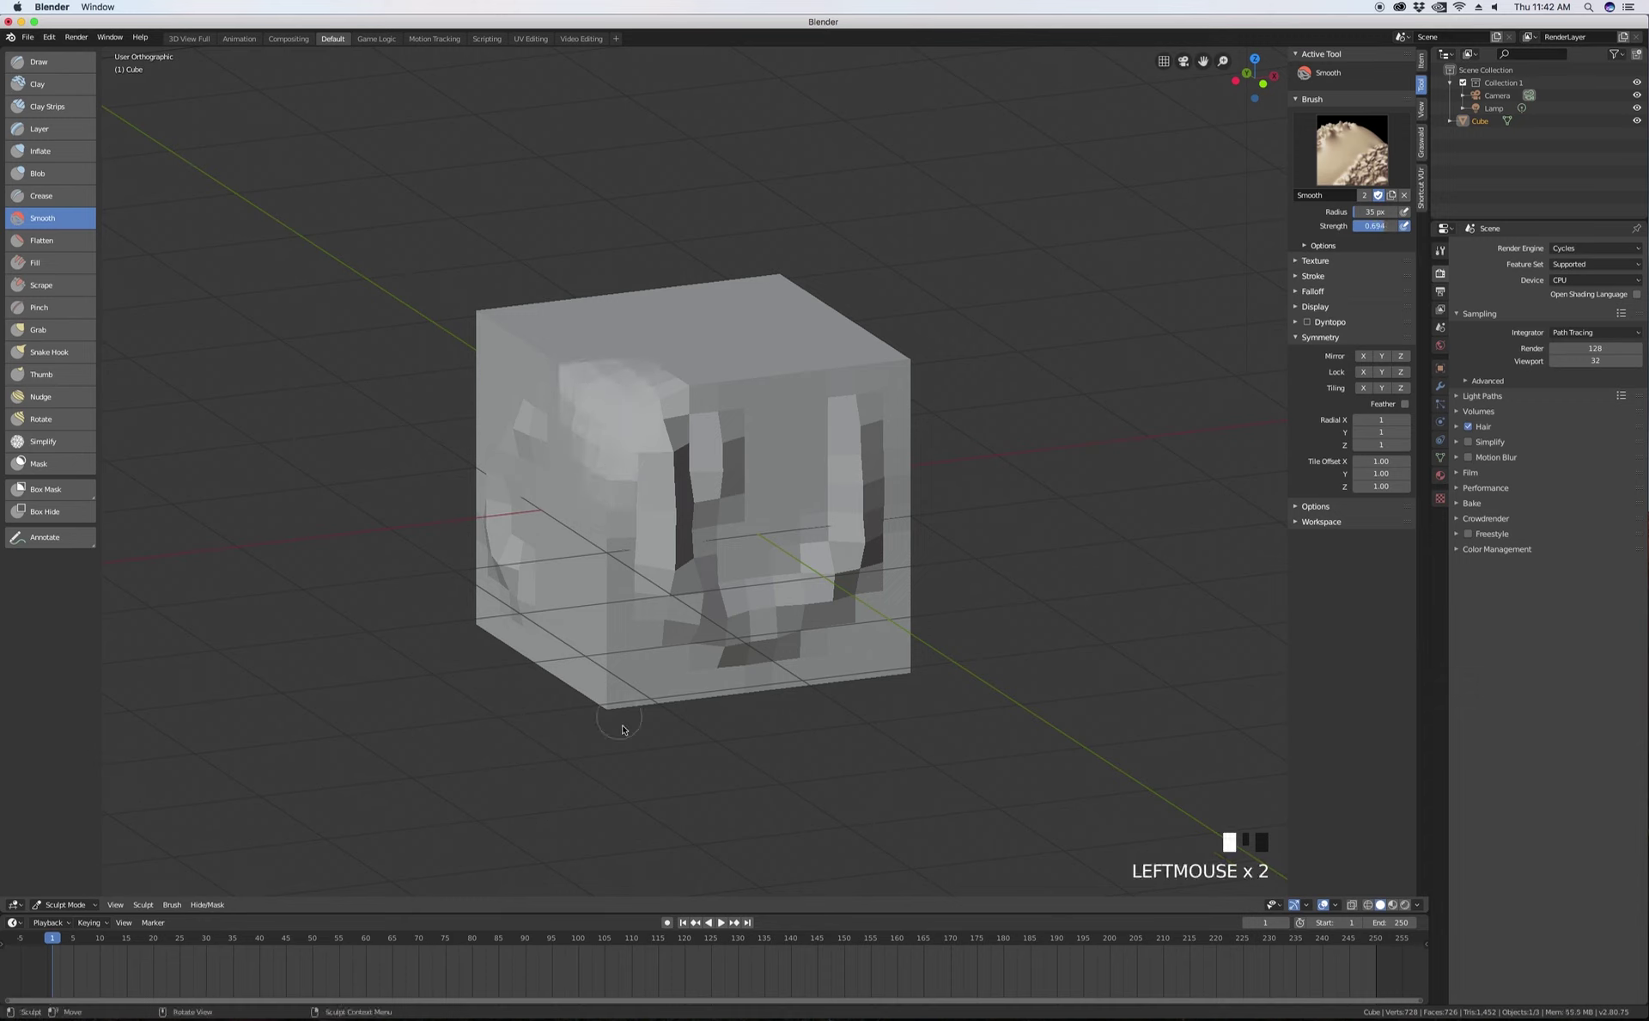
# - Round off the cube's remaining upper and lower edges on several sides with the Smooth brush
pyautogui.moveTo(618, 717)
pyautogui.mouseDown()
pyautogui.moveTo(569, 668)
pyautogui.moveTo(574, 691)
pyautogui.moveTo(616, 703)
pyautogui.moveTo(897, 671)
pyautogui.moveTo(924, 437)
pyautogui.moveTo(898, 331)
pyautogui.moveTo(862, 348)
pyautogui.moveTo(929, 395)
pyautogui.moveTo(784, 333)
pyautogui.moveTo(892, 367)
pyautogui.moveTo(784, 365)
pyautogui.moveTo(927, 374)
pyautogui.moveTo(806, 327)
pyautogui.moveTo(916, 373)
pyautogui.moveTo(807, 285)
pyautogui.moveTo(609, 293)
pyautogui.moveTo(516, 322)
pyautogui.mouseUp()
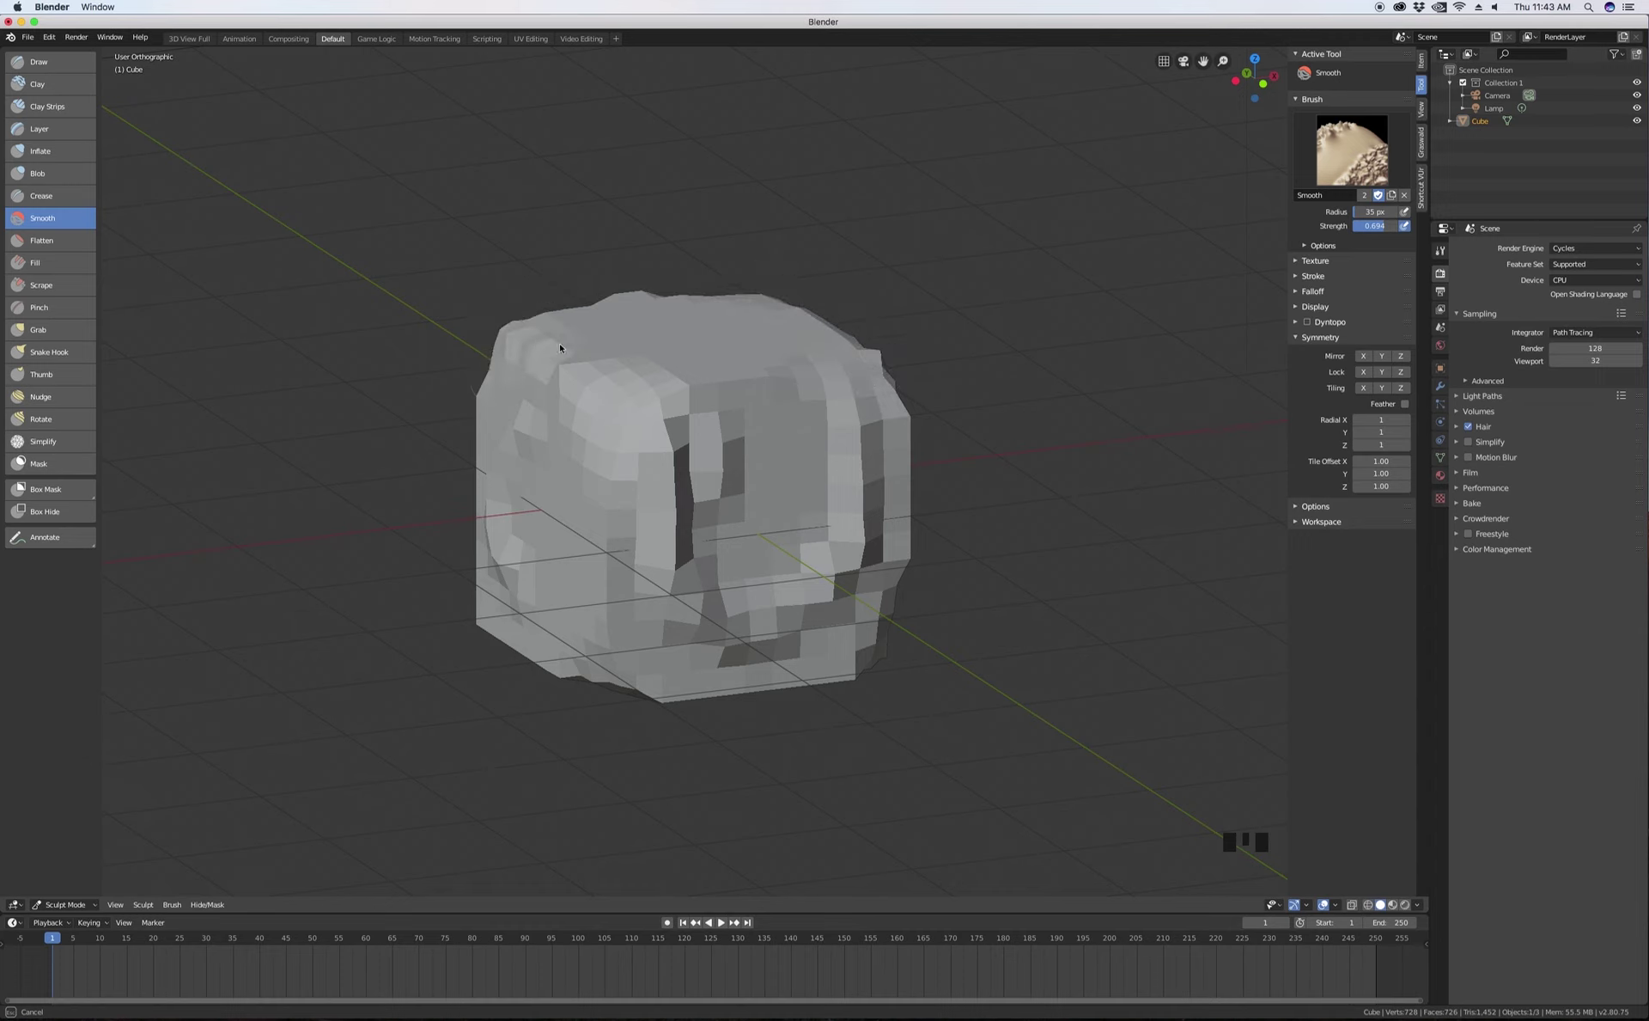
pyautogui.moveTo(563, 404); pyautogui.dragTo(683, 705, button='middle')
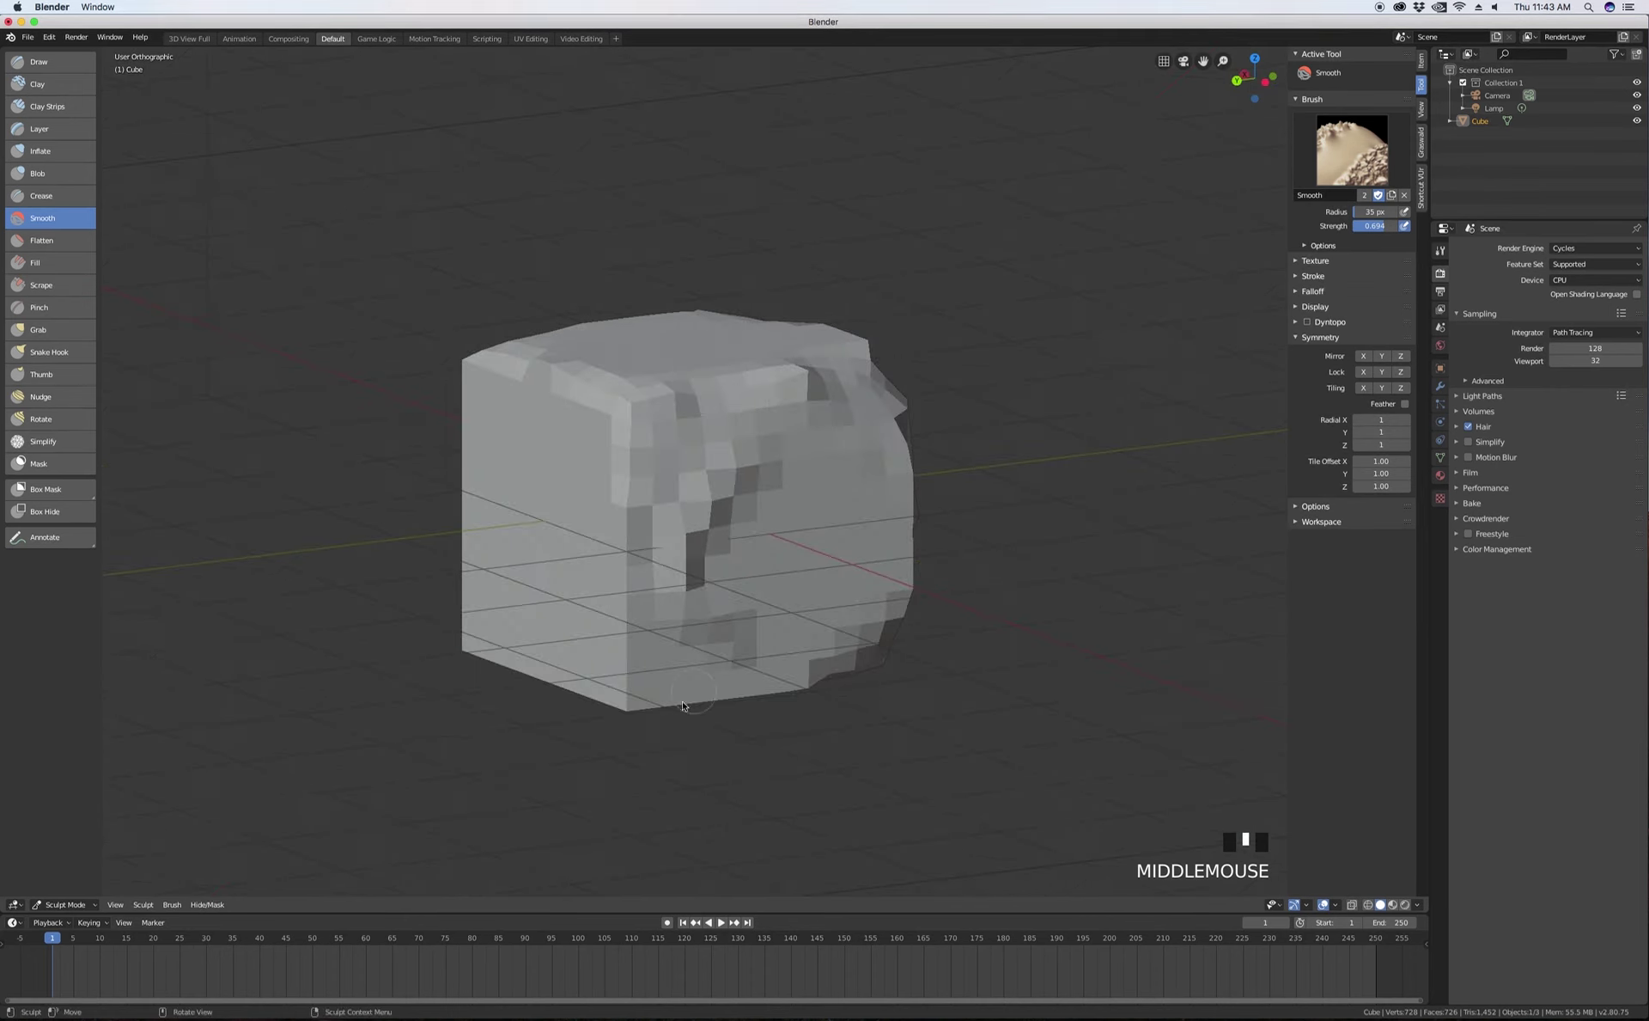
pyautogui.moveTo(683, 705)
pyautogui.mouseDown()
pyautogui.moveTo(587, 674)
pyautogui.moveTo(616, 670)
pyautogui.moveTo(619, 634)
pyautogui.moveTo(651, 641)
pyautogui.moveTo(642, 695)
pyautogui.moveTo(676, 704)
pyautogui.moveTo(481, 675)
pyautogui.moveTo(458, 601)
pyautogui.moveTo(513, 660)
pyautogui.moveTo(507, 563)
pyautogui.moveTo(482, 563)
pyautogui.moveTo(478, 394)
pyautogui.moveTo(502, 347)
pyautogui.moveTo(481, 408)
pyautogui.moveTo(447, 421)
pyautogui.moveTo(507, 361)
pyautogui.moveTo(588, 376)
pyautogui.mouseUp()
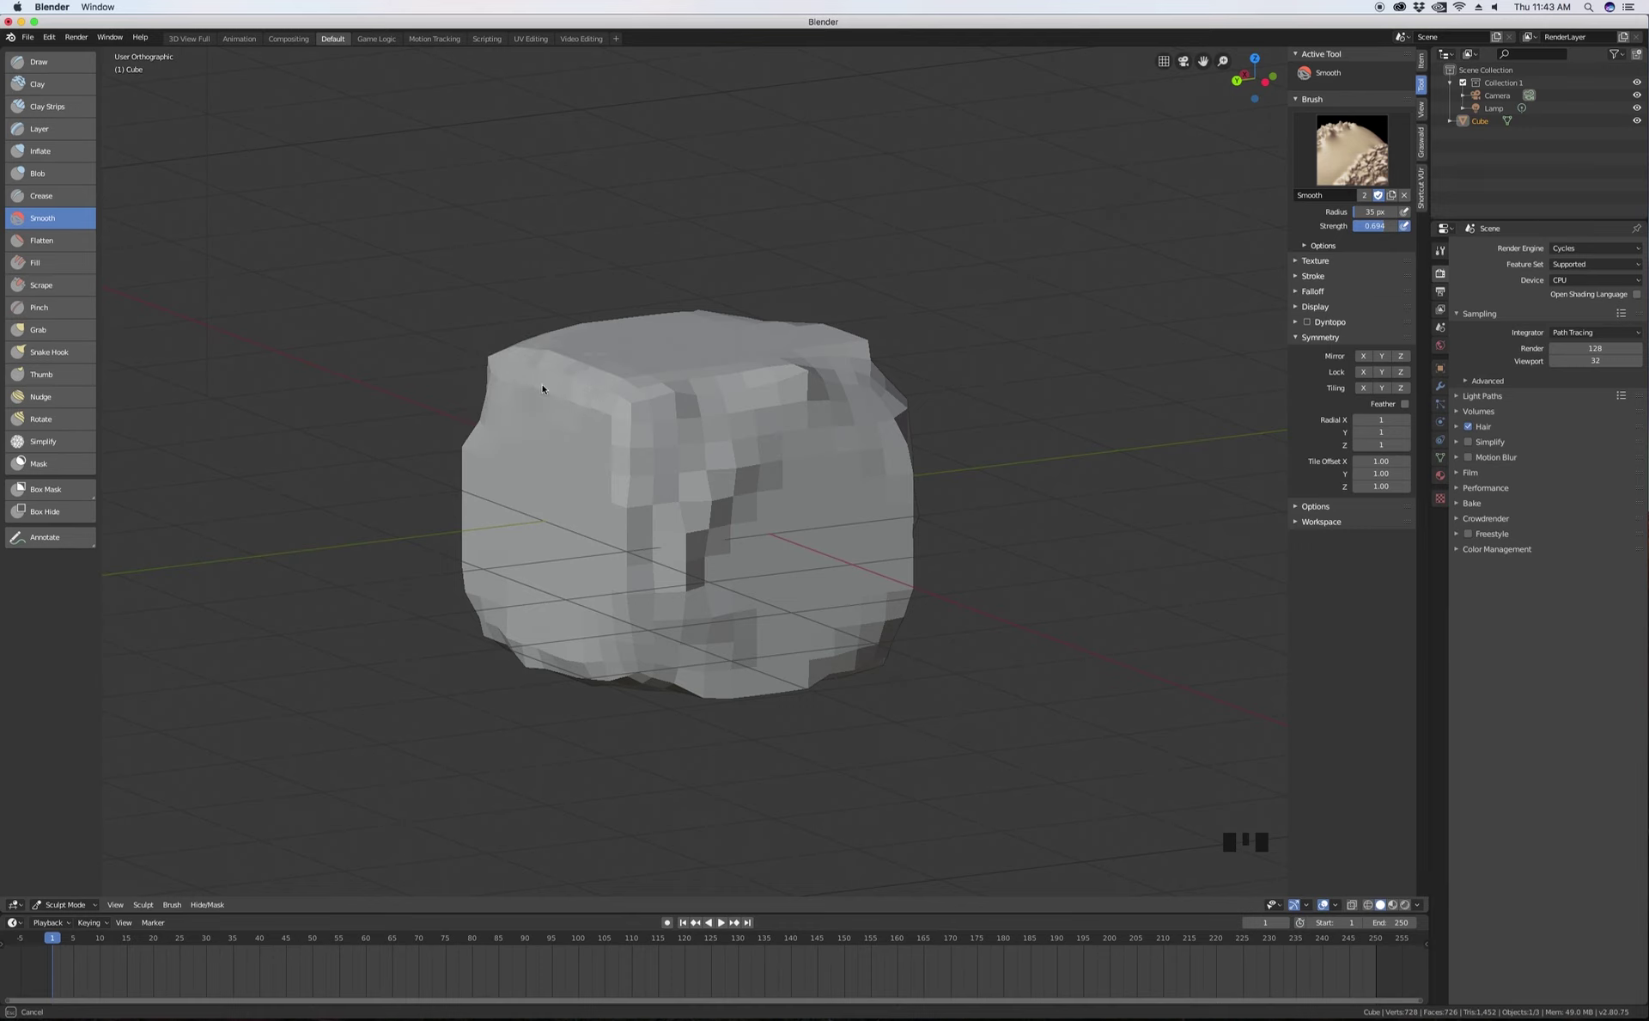
# - Pull one upper corner of the rounded cube outward with the Grab brush at its 35 px radius
pyautogui.moveTo(607, 431); pyautogui.dragTo(649, 297, button='middle')
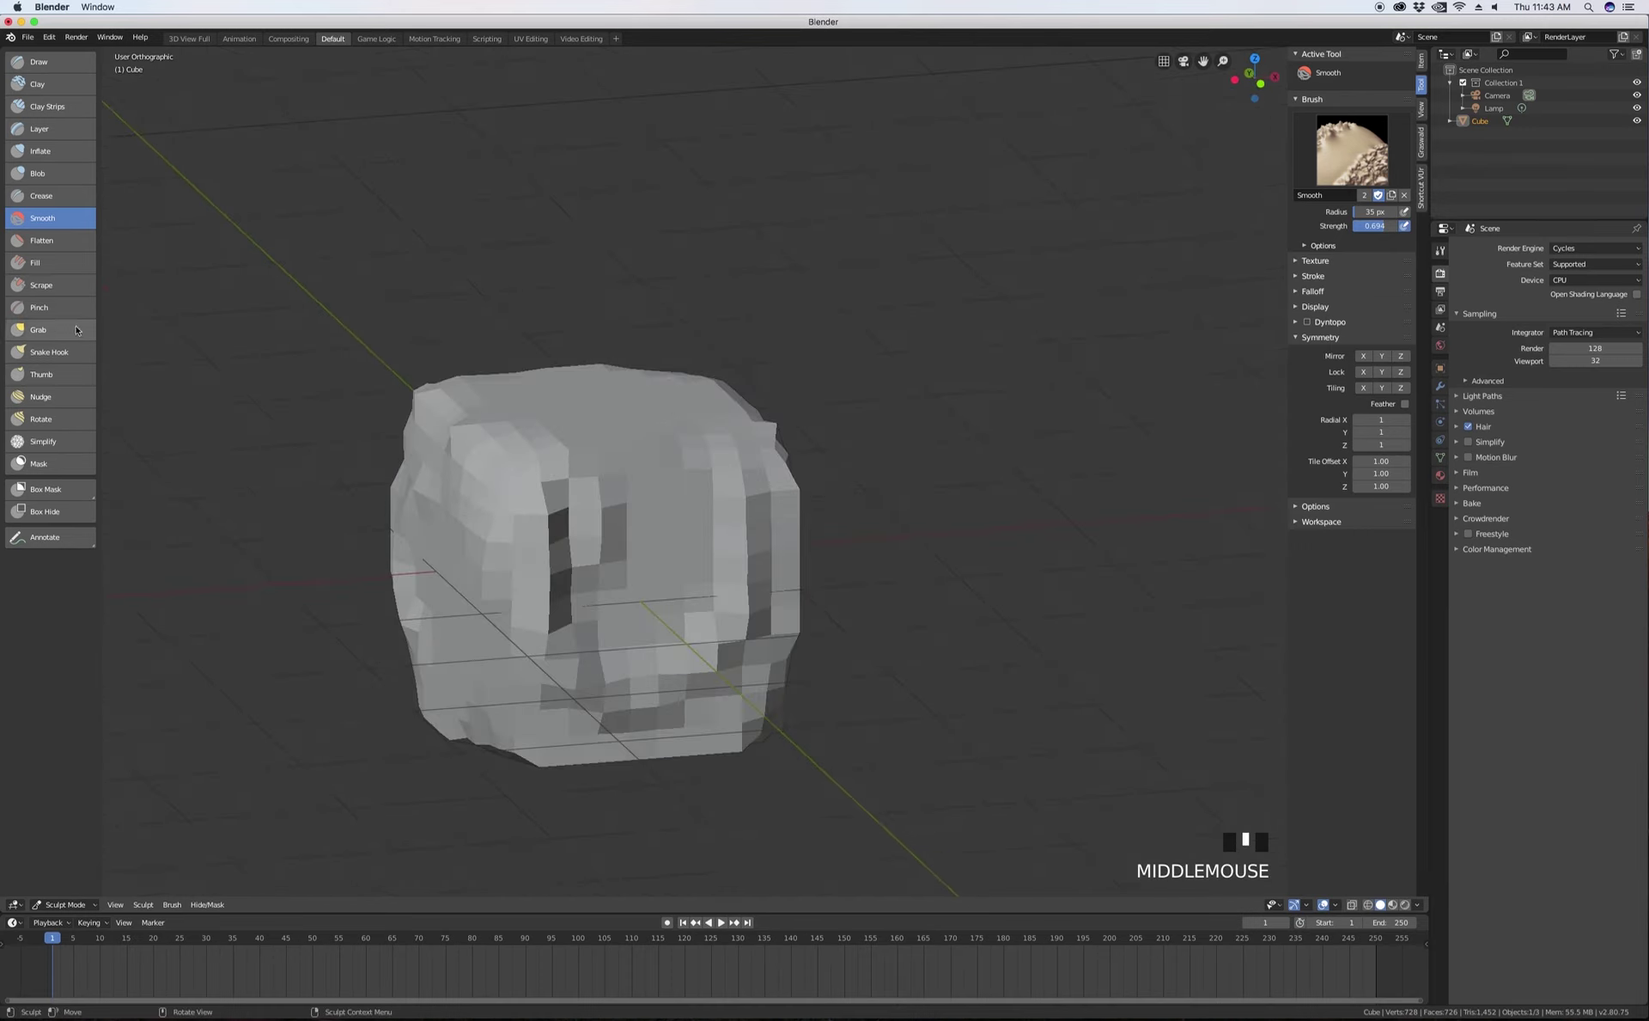
pyautogui.click(38, 330)
pyautogui.scroll(-6, 727, 429)
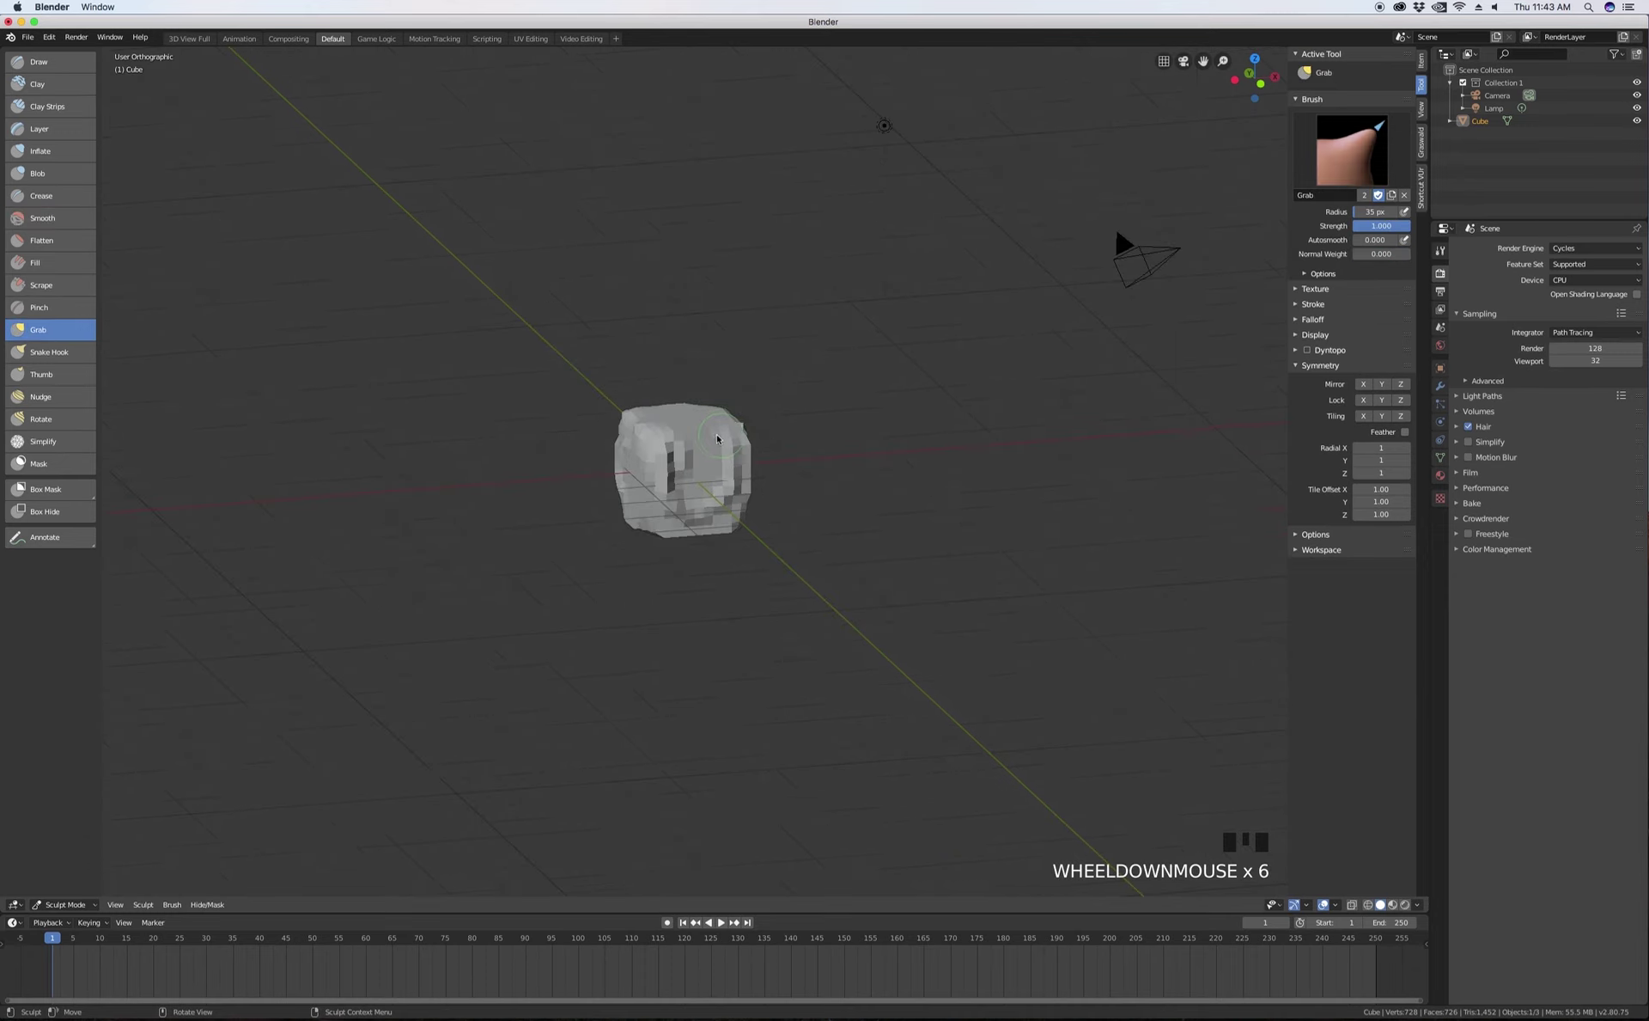
pyautogui.moveTo(717, 438); pyautogui.dragTo(738, 438)
pyautogui.scroll(-3, 739, 438)
pyautogui.click(741, 438)
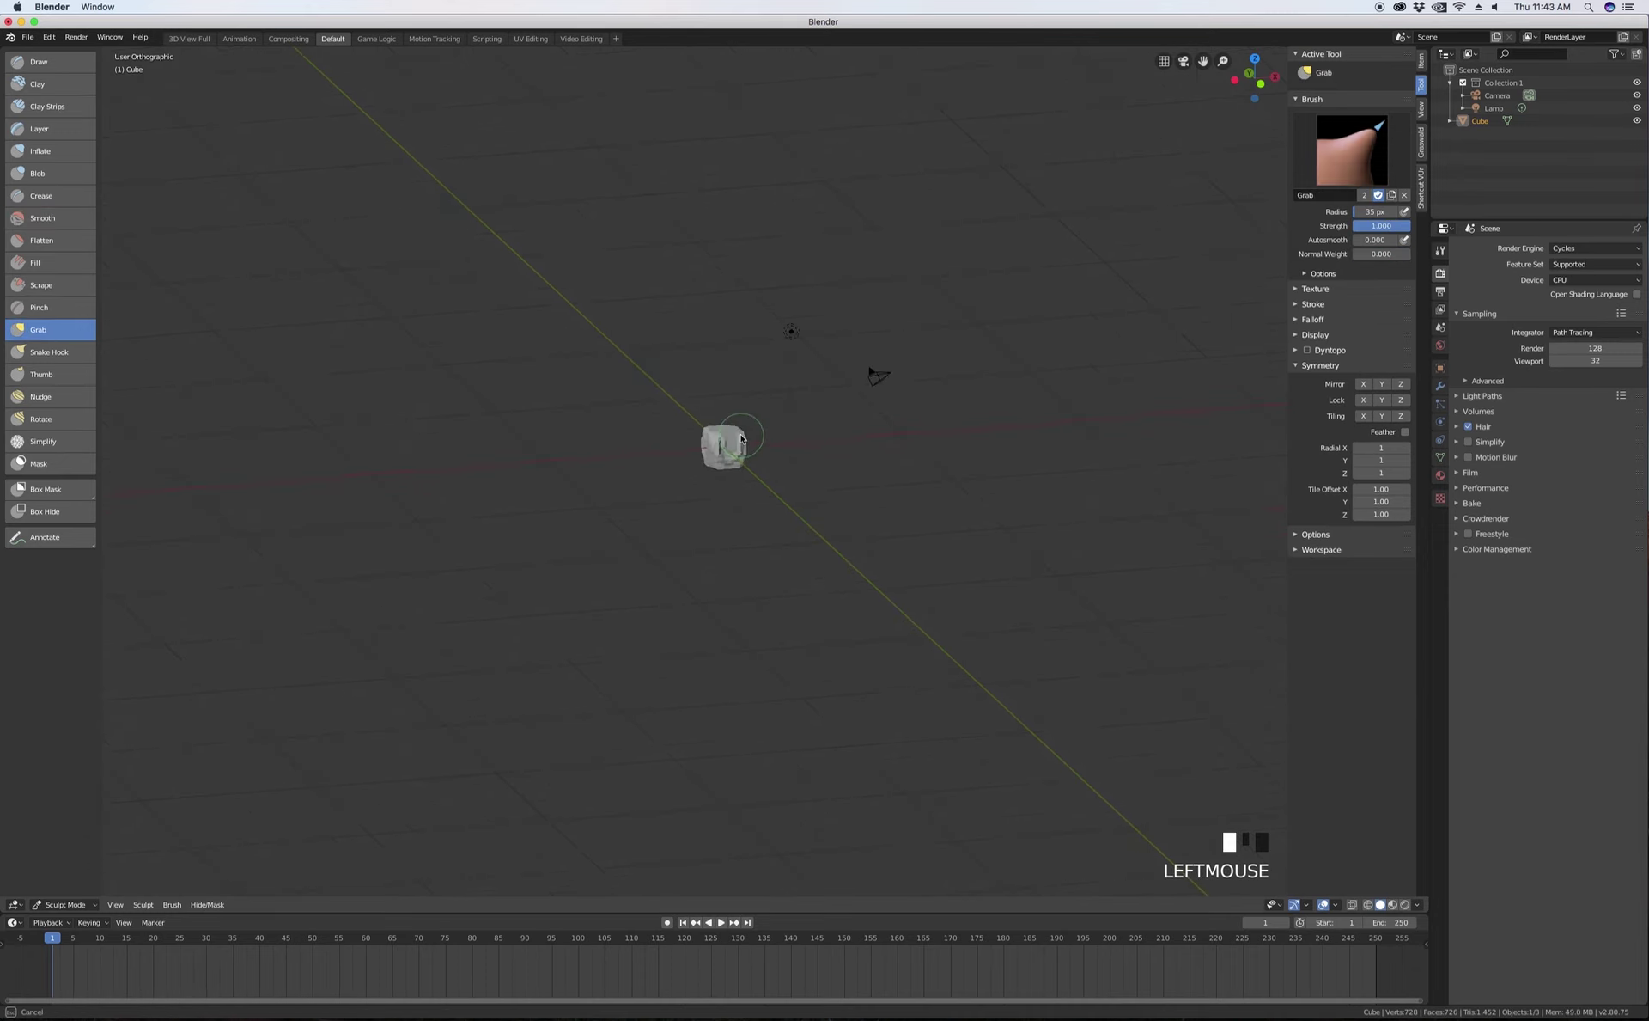
pyautogui.scroll(8, 661, 441)
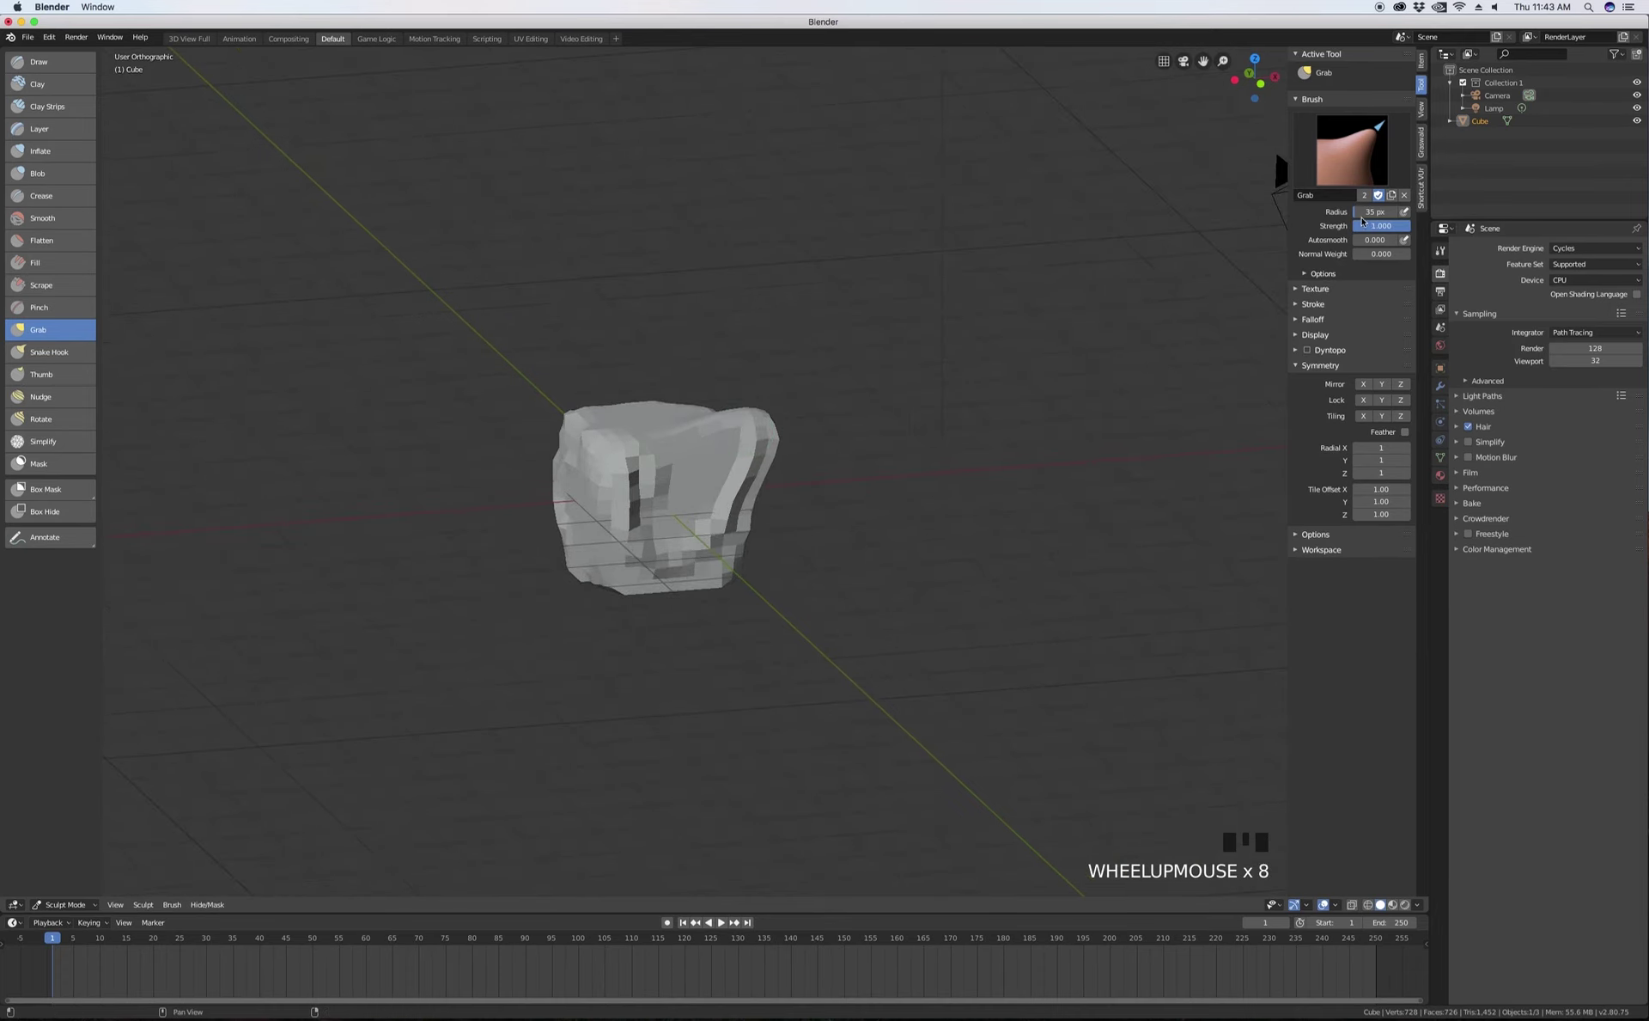
# - Enlarge the Grab brush radius to about 180 px and push the upper part of the mesh inward
pyautogui.moveTo(1363, 213); pyautogui.dragTo(1426, 213)
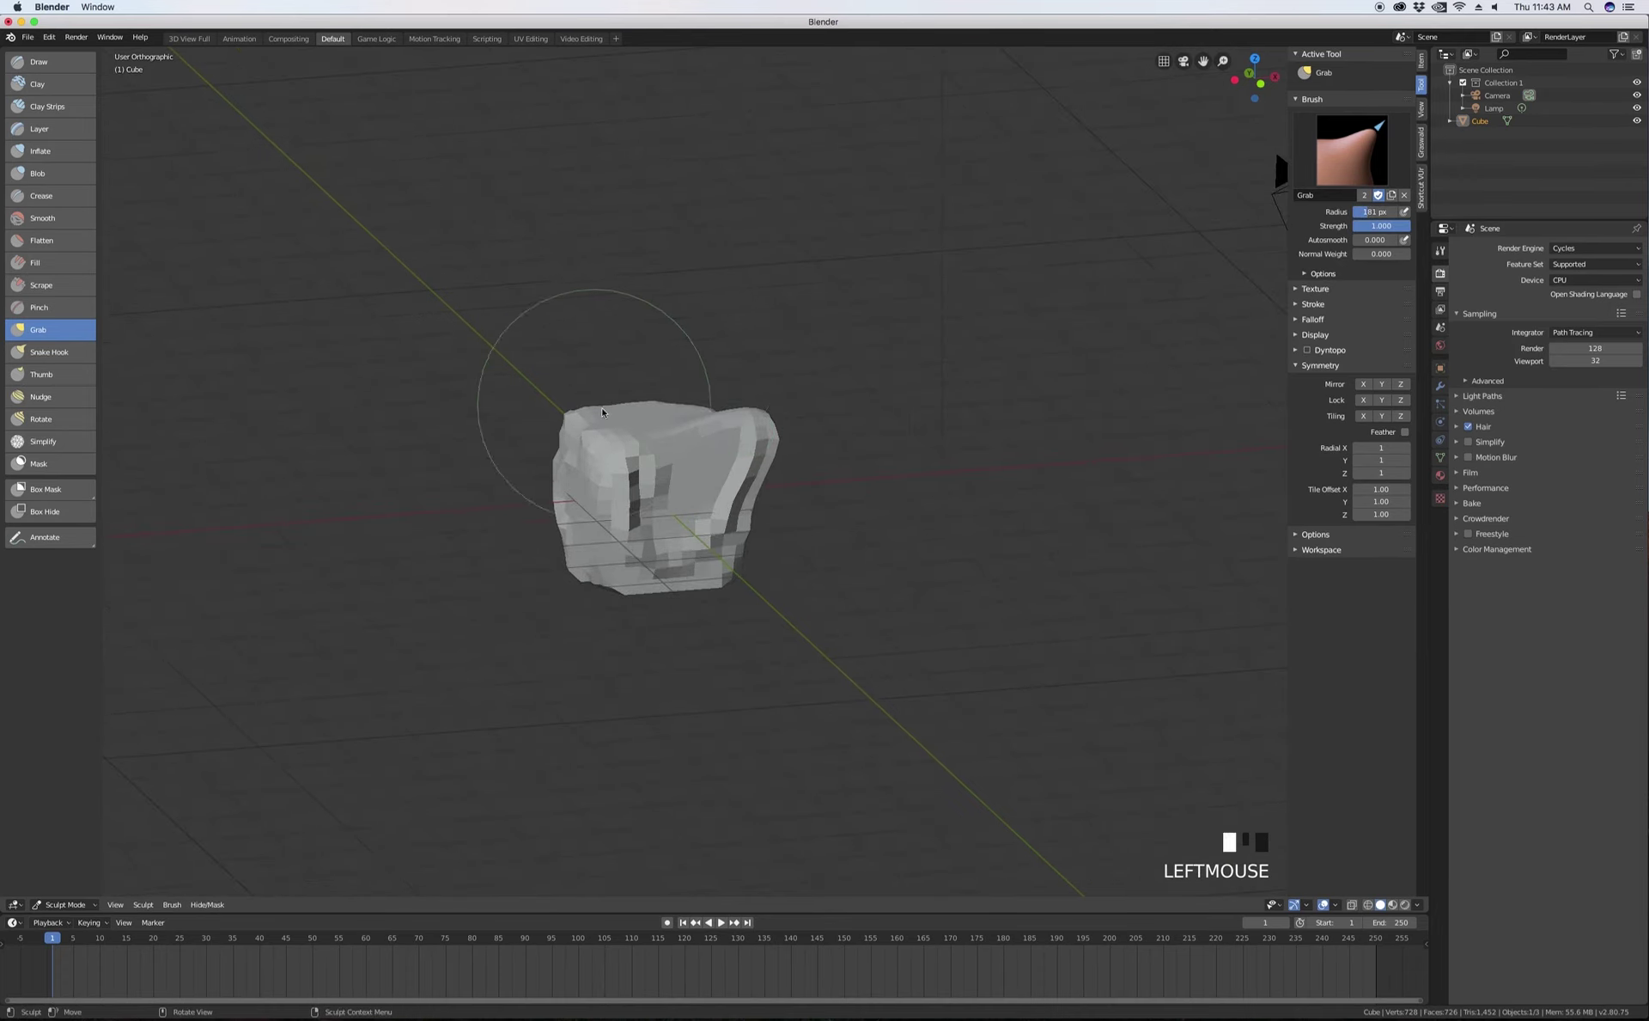
pyautogui.moveTo(610, 421)
pyautogui.mouseDown()
pyautogui.moveTo(584, 411)
pyautogui.moveTo(705, 404)
pyautogui.moveTo(720, 440)
pyautogui.moveTo(654, 433)
pyautogui.moveTo(656, 500)
pyautogui.mouseUp()
pyautogui.scroll(6, 654, 435)
pyautogui.click(654, 469)
pyautogui.scroll(-4, 654, 471)
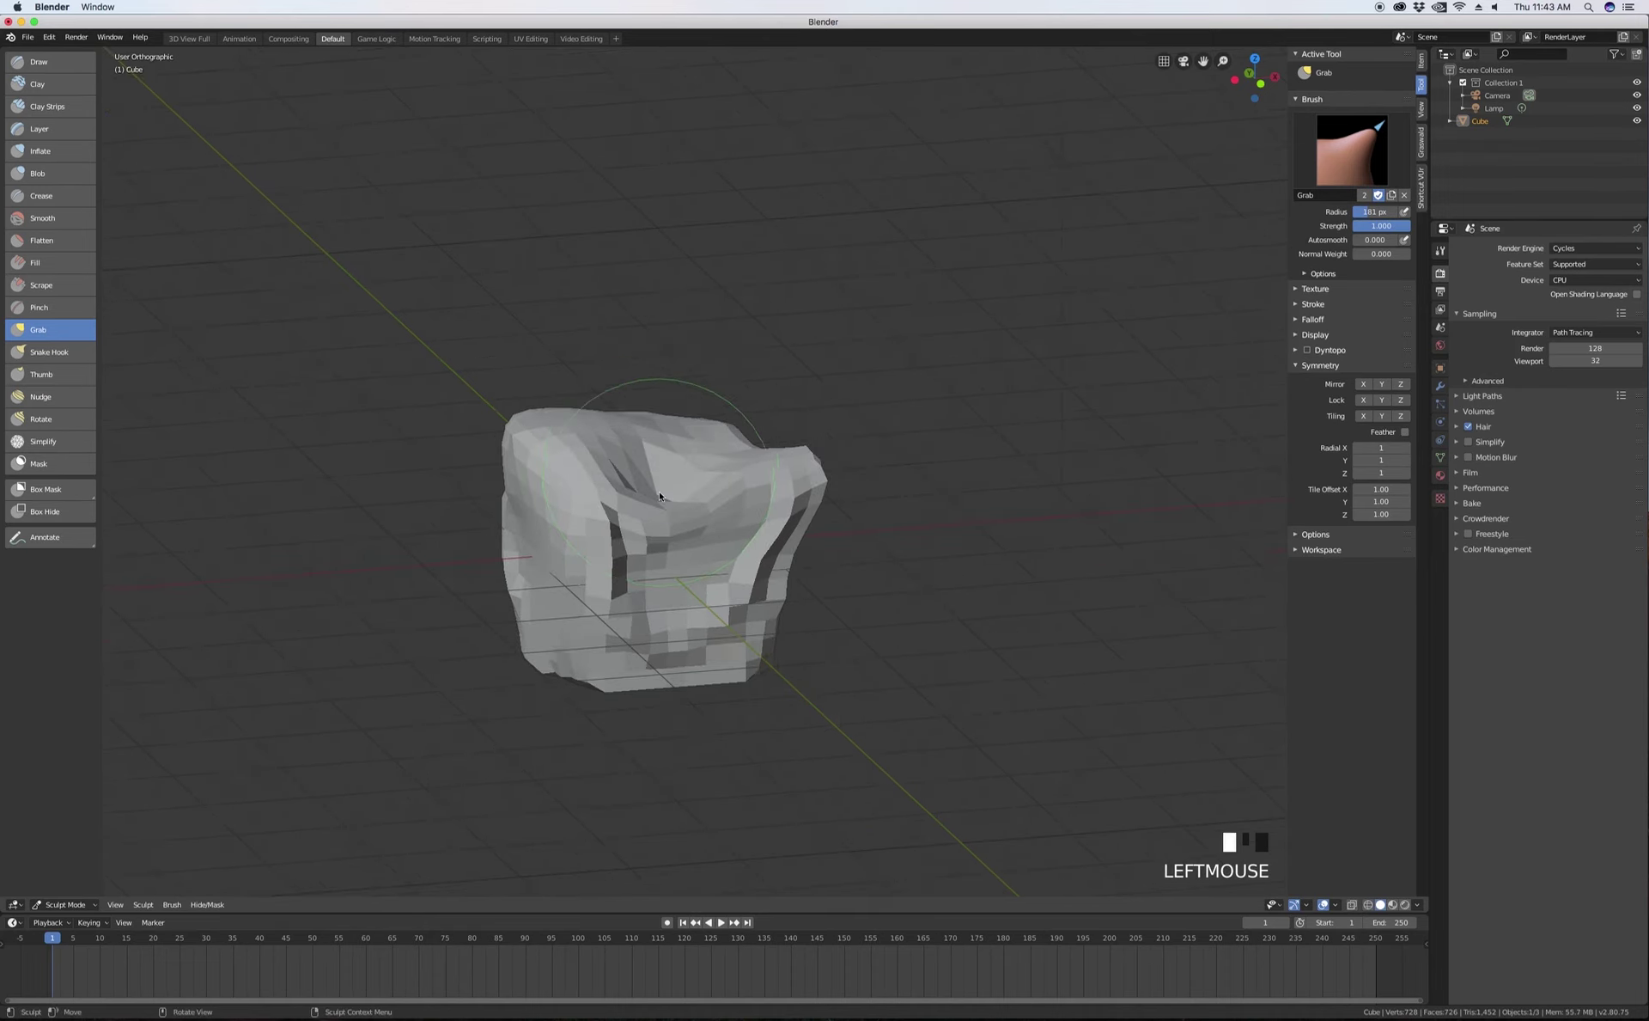
# - Reshape the mesh's lower corners and one upper side with further Grab strokes
pyautogui.click(743, 662)
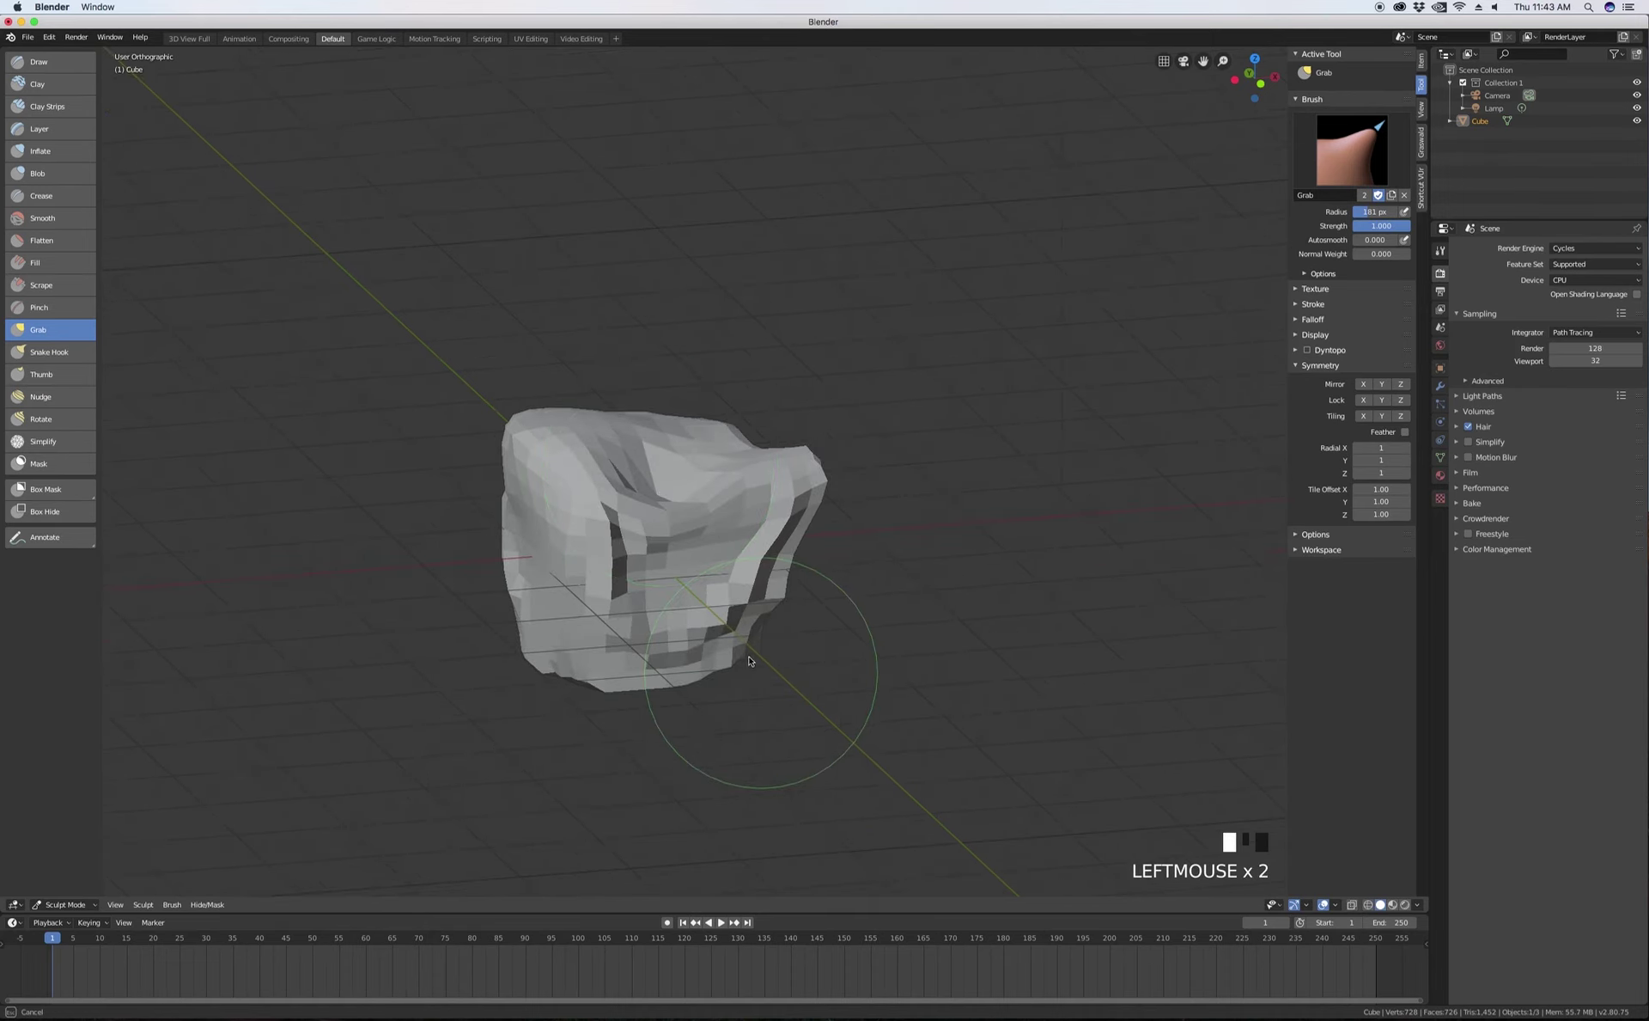
pyautogui.click(787, 653)
pyautogui.moveTo(778, 636); pyautogui.dragTo(770, 600)
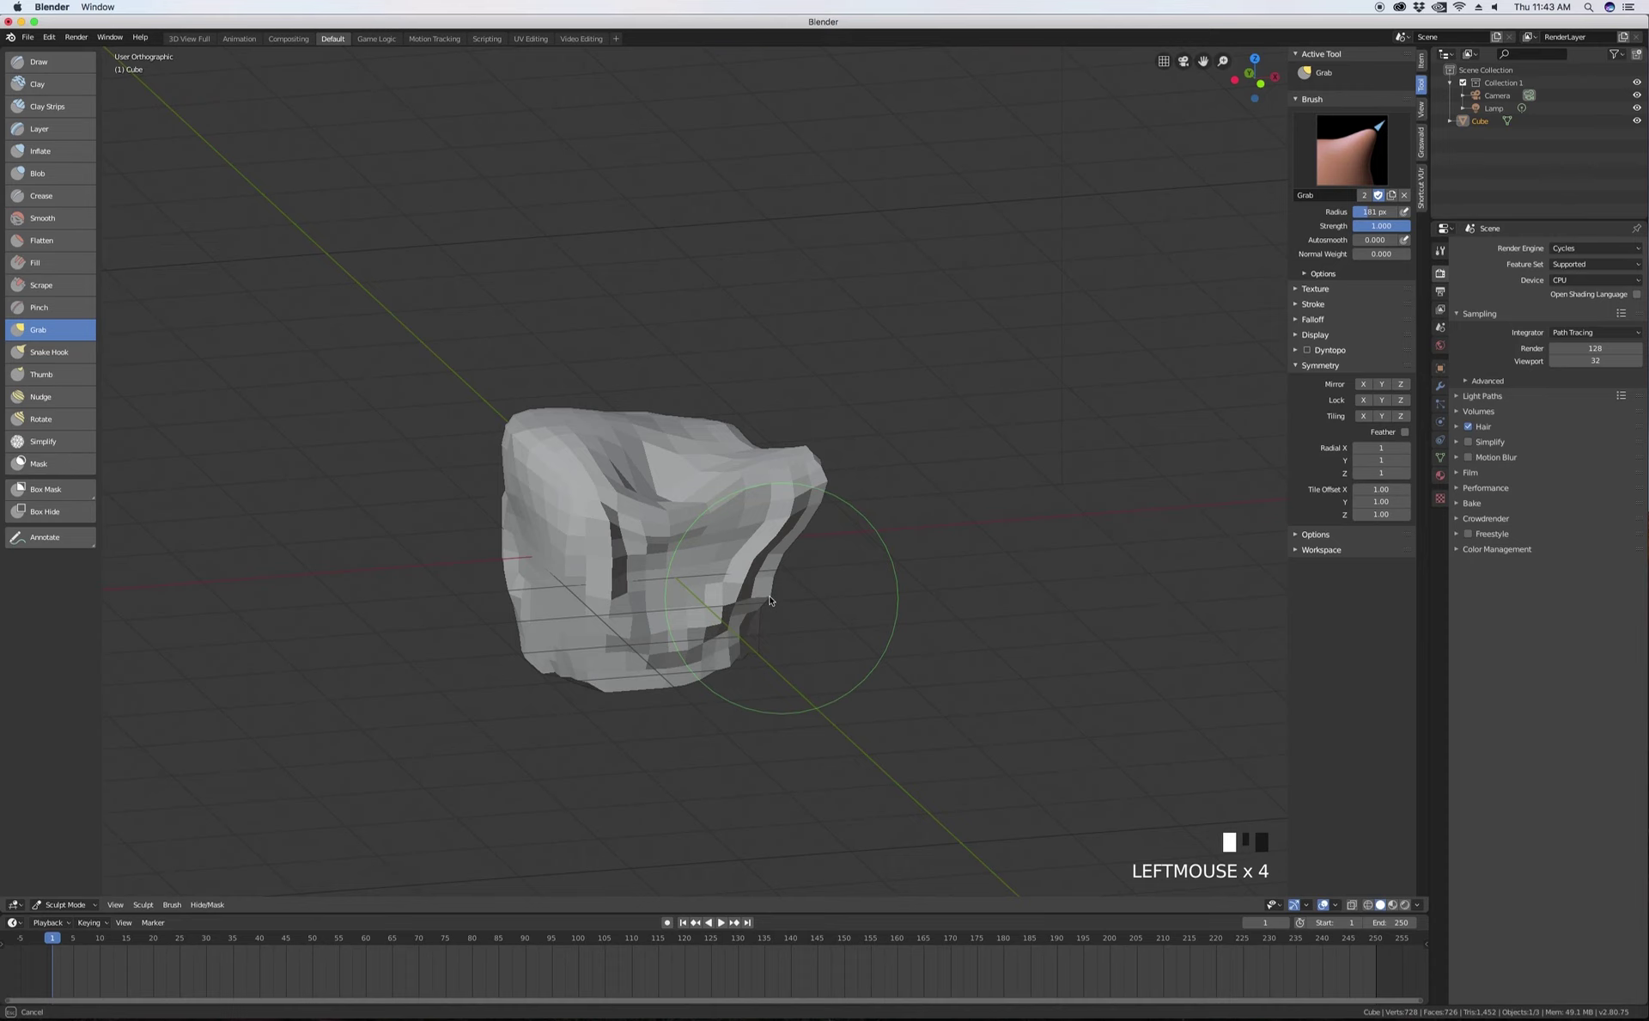
pyautogui.click(602, 660)
pyautogui.click(534, 646)
pyautogui.moveTo(533, 646)
pyautogui.mouseDown()
pyautogui.moveTo(580, 632)
pyautogui.moveTo(555, 512)
pyautogui.moveTo(545, 529)
pyautogui.mouseUp()
pyautogui.moveTo(519, 438); pyautogui.dragTo(479, 423)
# - Stretch an upper corner on another side of the mesh far outward into a horn with the Grab brush
pyautogui.moveTo(479, 422); pyautogui.dragTo(713, 447, button='middle')
pyautogui.moveTo(404, 478)
pyautogui.mouseDown()
pyautogui.moveTo(363, 509)
pyautogui.moveTo(372, 496)
pyautogui.moveTo(306, 436)
pyautogui.moveTo(307, 454)
pyautogui.moveTo(280, 448)
pyautogui.moveTo(292, 455)
pyautogui.moveTo(141, 425)
pyautogui.mouseUp()
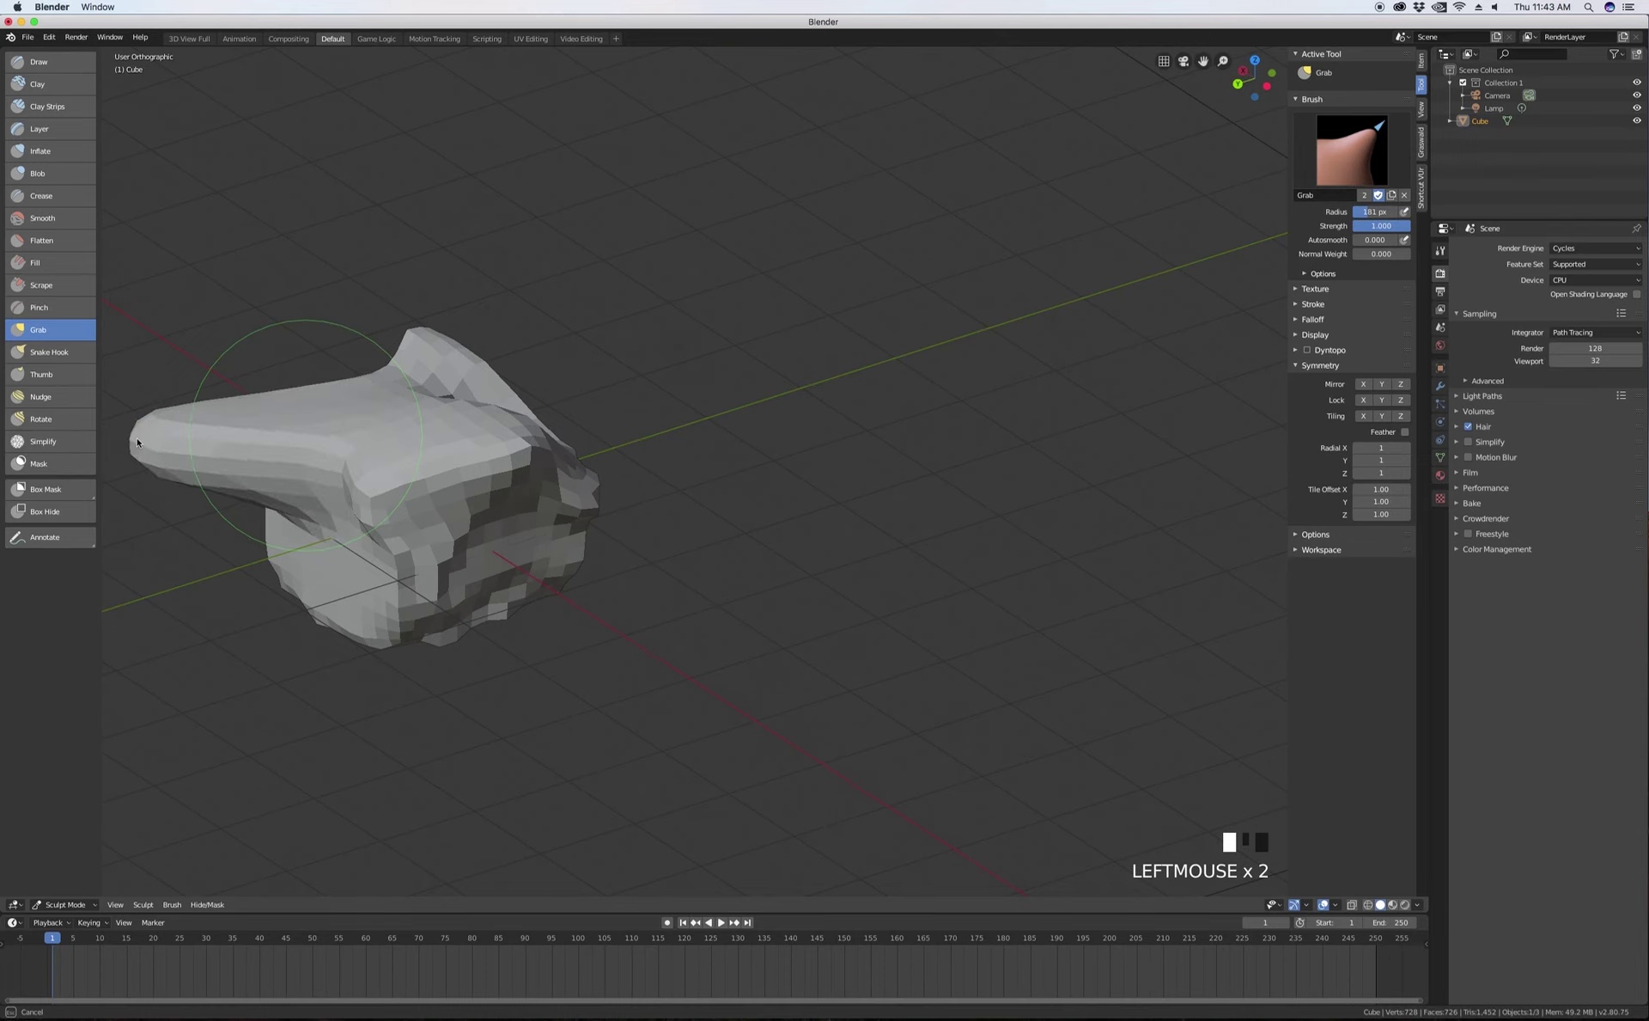
pyautogui.moveTo(229, 446); pyautogui.dragTo(430, 401, button='middle')
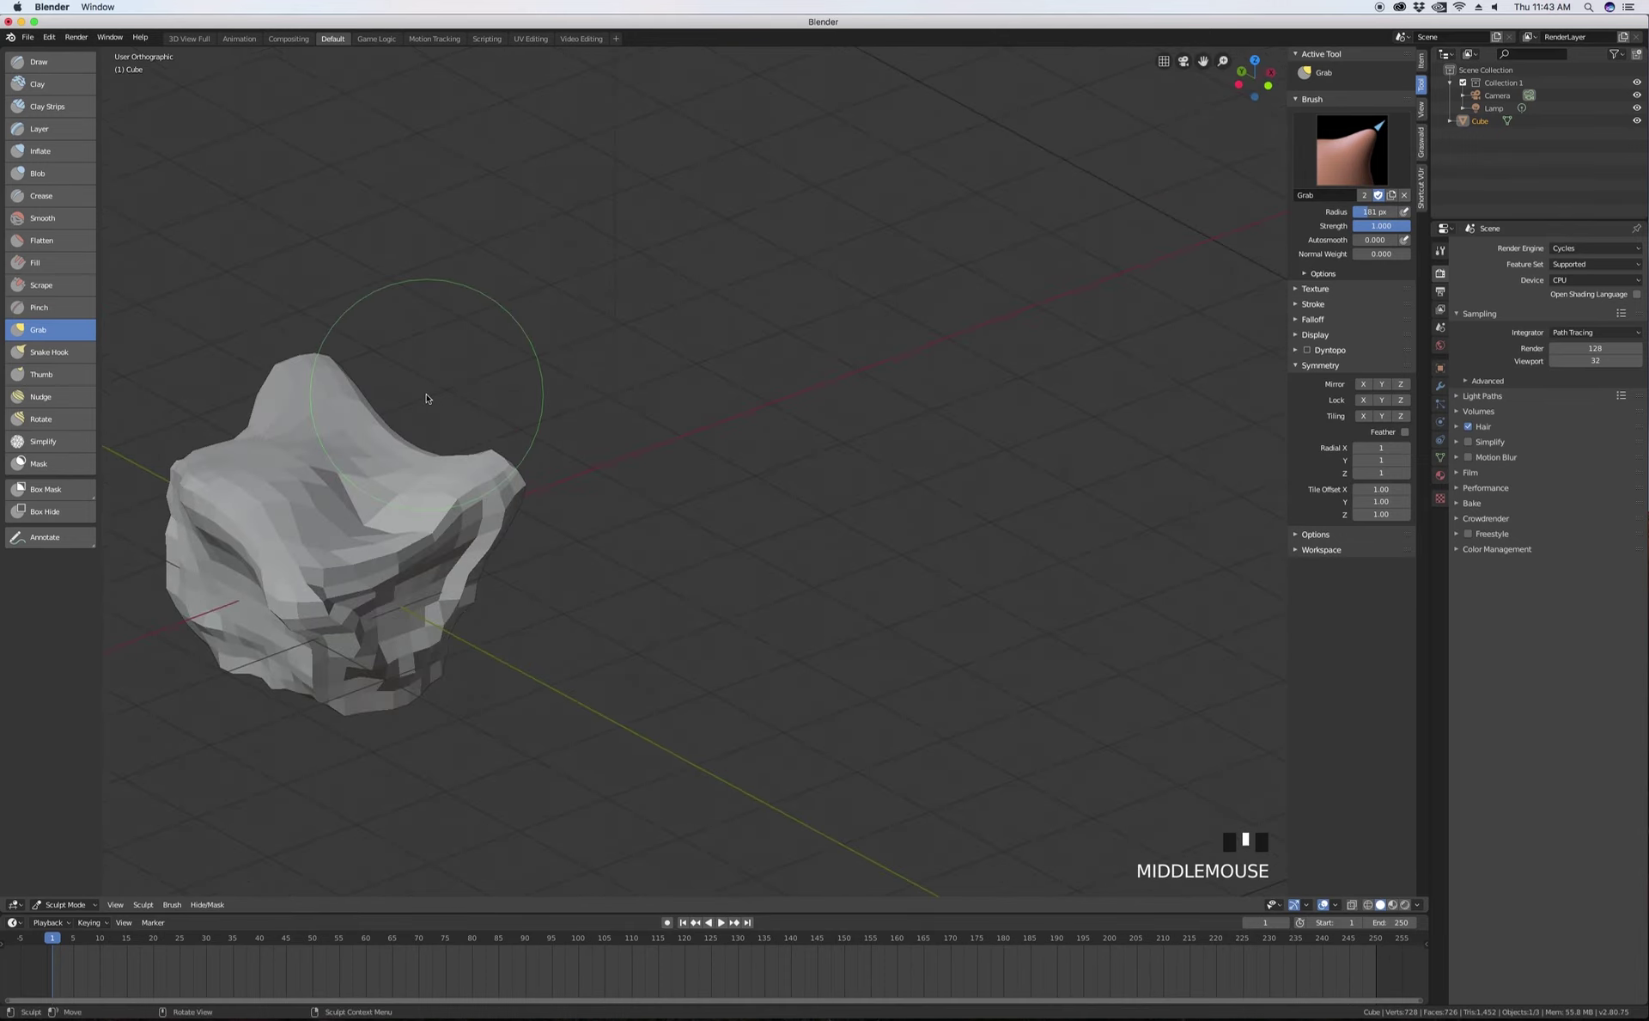
pyautogui.scroll(-4, 477, 494)
pyautogui.scroll(3, 383, 471)
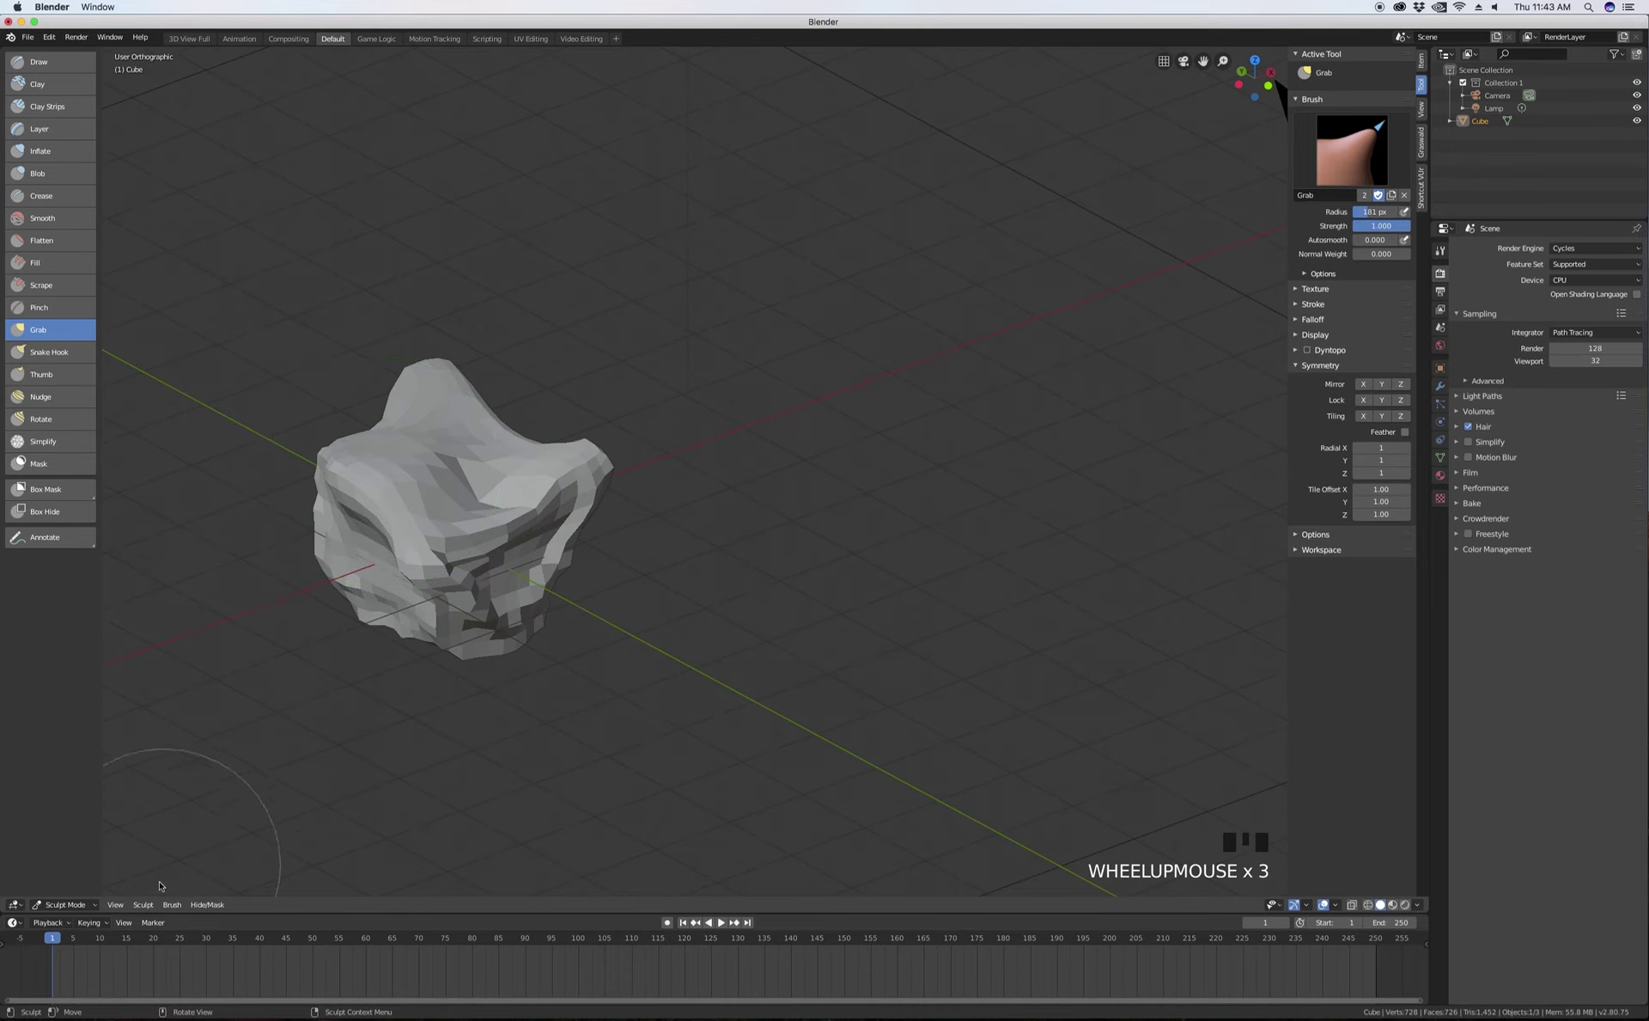
# - Return the sculpted cube to Object Mode, inspect it from several angles and briefly toggle Edit Mode on and off
pyautogui.click(93, 906)
pyautogui.click(89, 890)
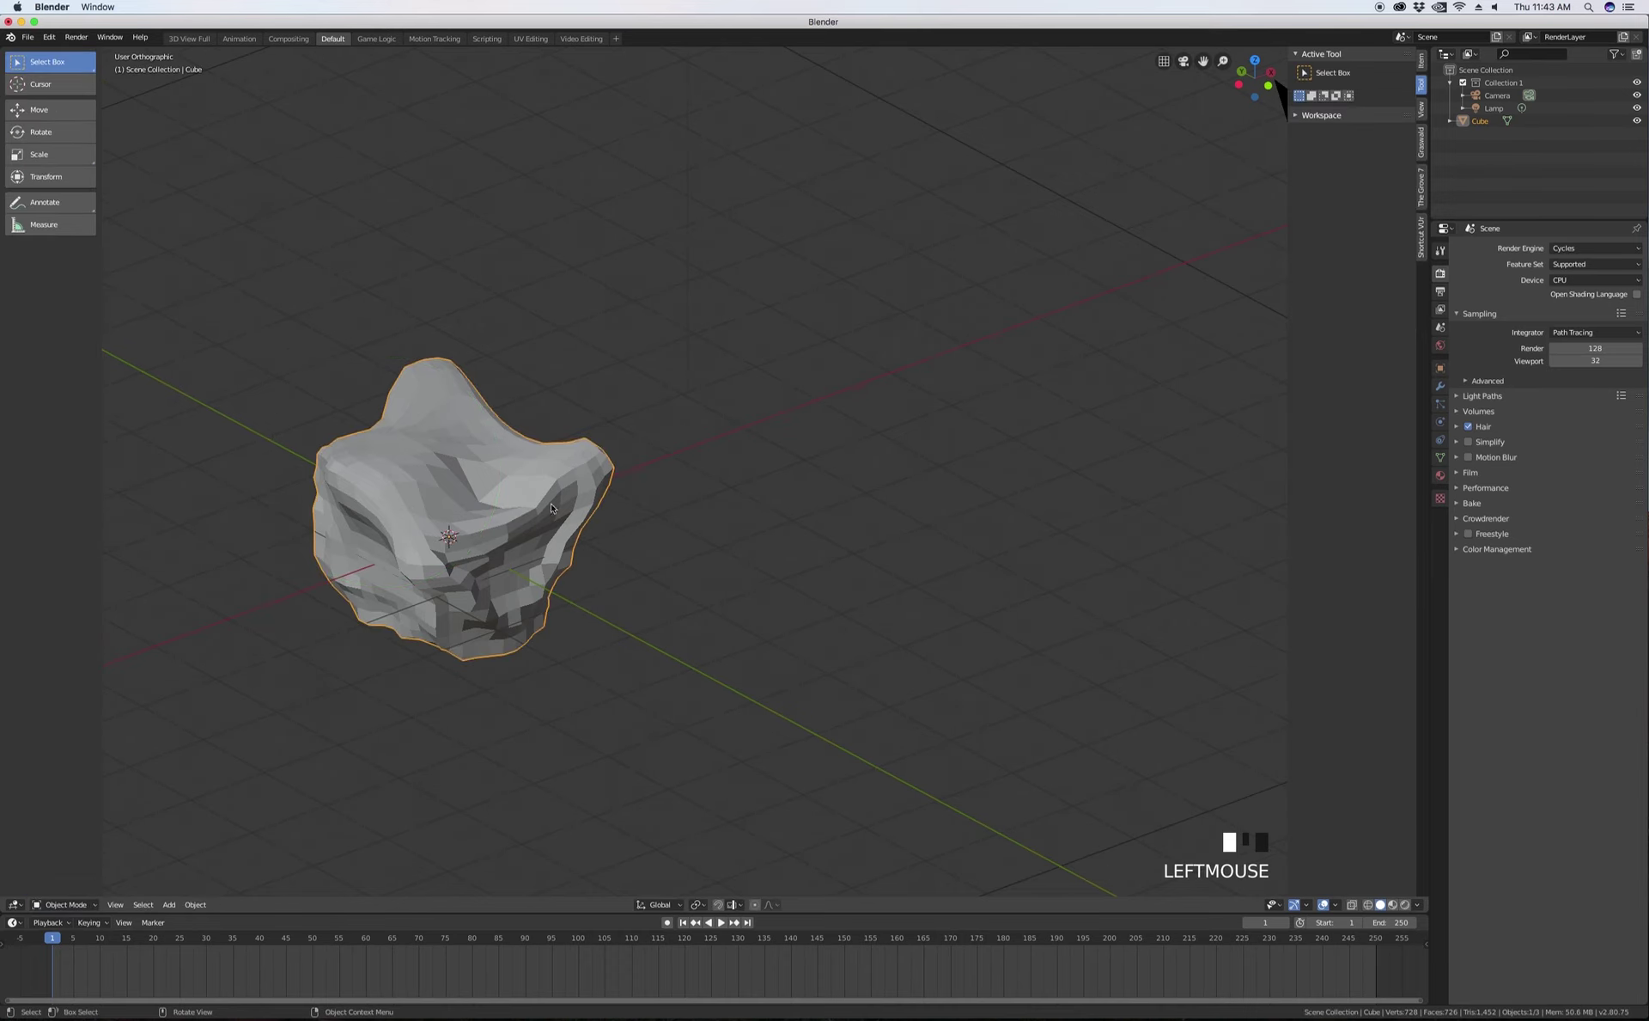
pyautogui.moveTo(552, 508); pyautogui.dragTo(644, 560, button='middle')
pyautogui.scroll(-4, 644, 559)
pyautogui.scroll(5, 538, 533)
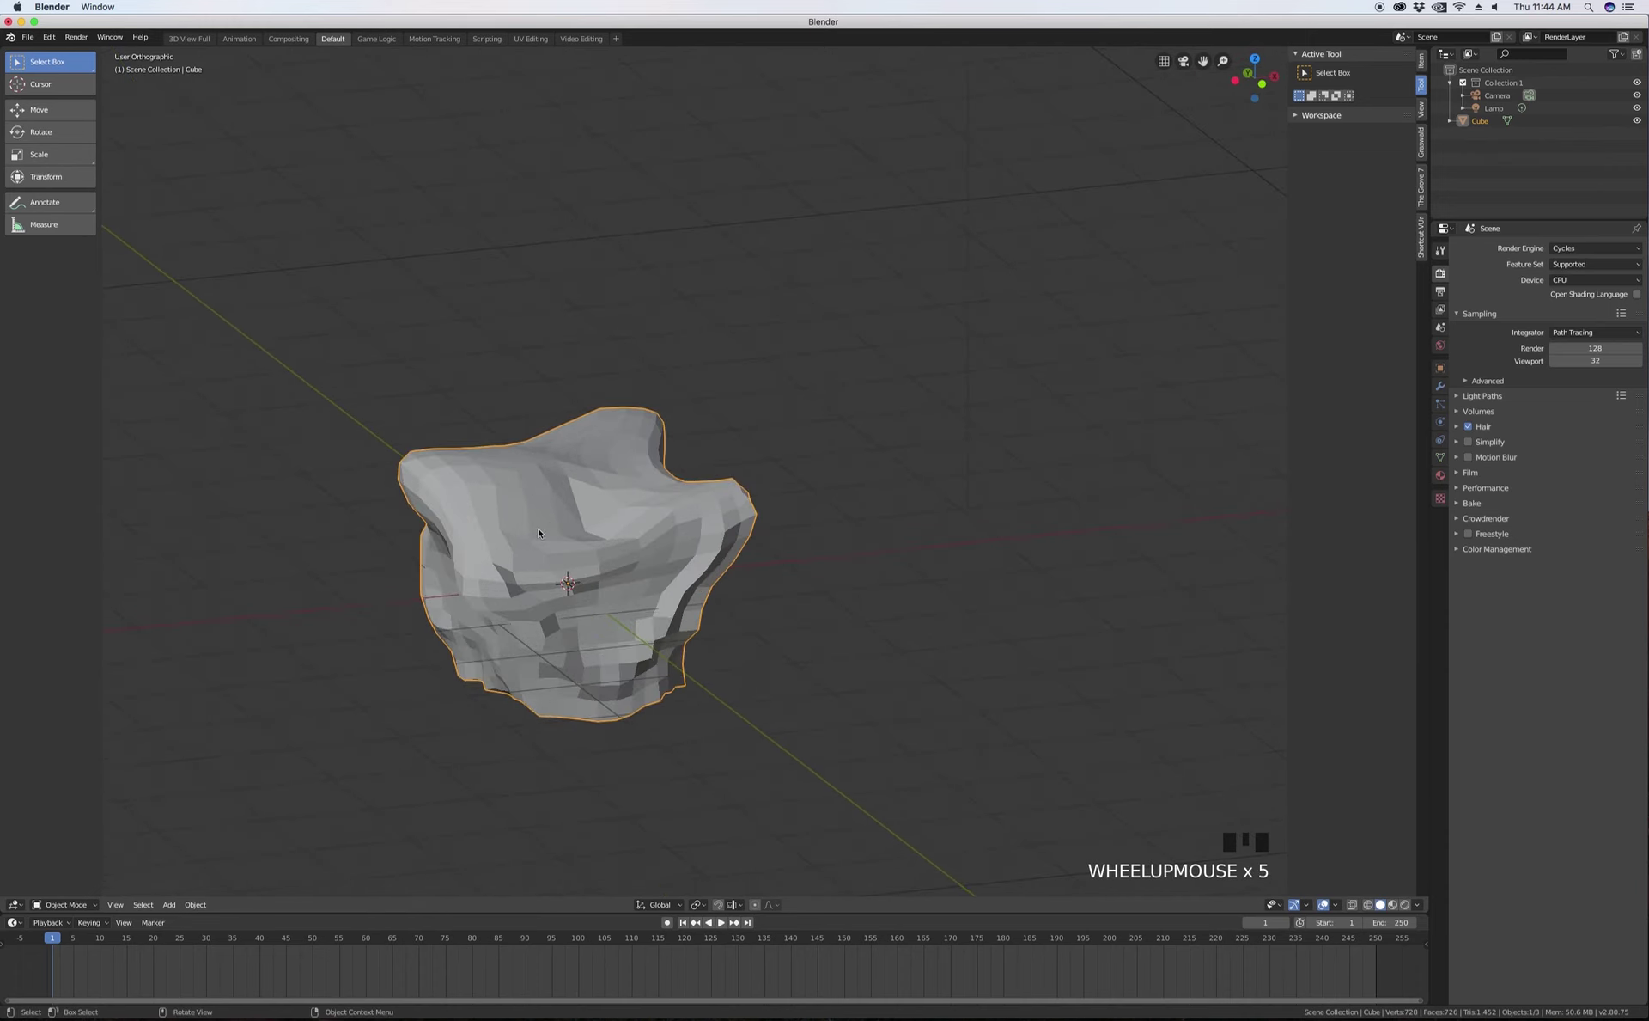
pyautogui.moveTo(573, 554)
pyautogui.mouseDown(button='middle')
pyautogui.moveTo(615, 538)
pyautogui.moveTo(596, 561)
pyautogui.mouseUp(button='middle')
pyautogui.press('Tab')
pyautogui.press('Tab')
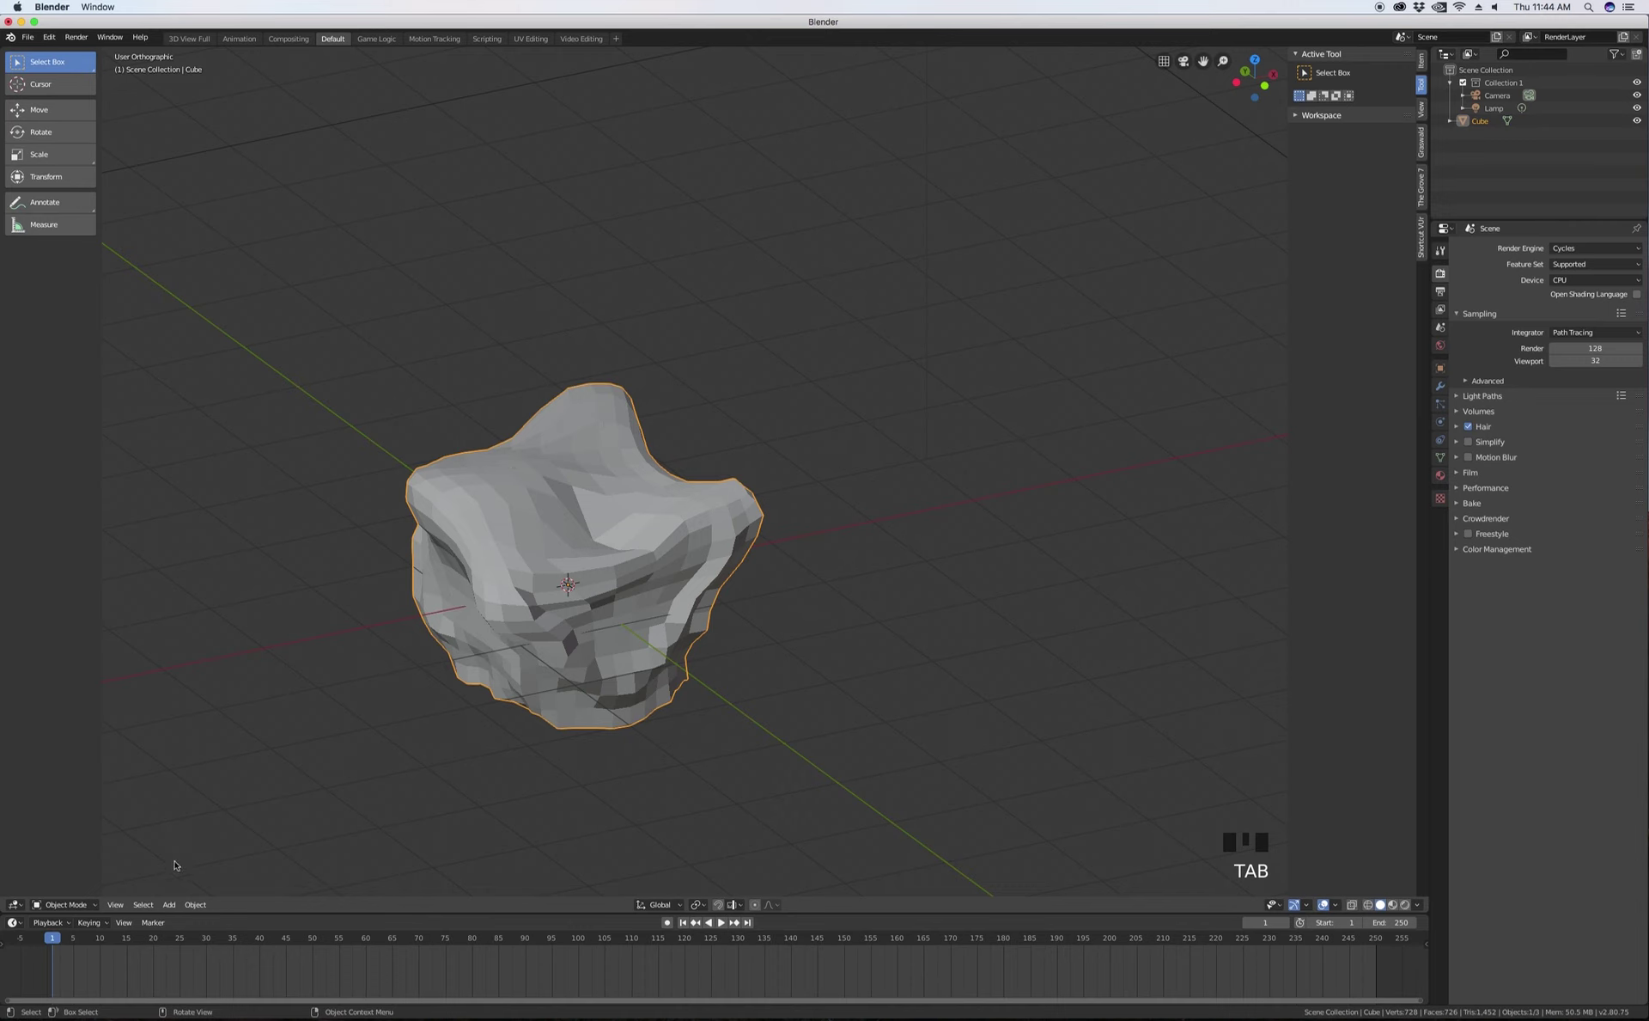
# - Apply smooth shading to the sculpted cube and inspect its surface
pyautogui.click(196, 904)
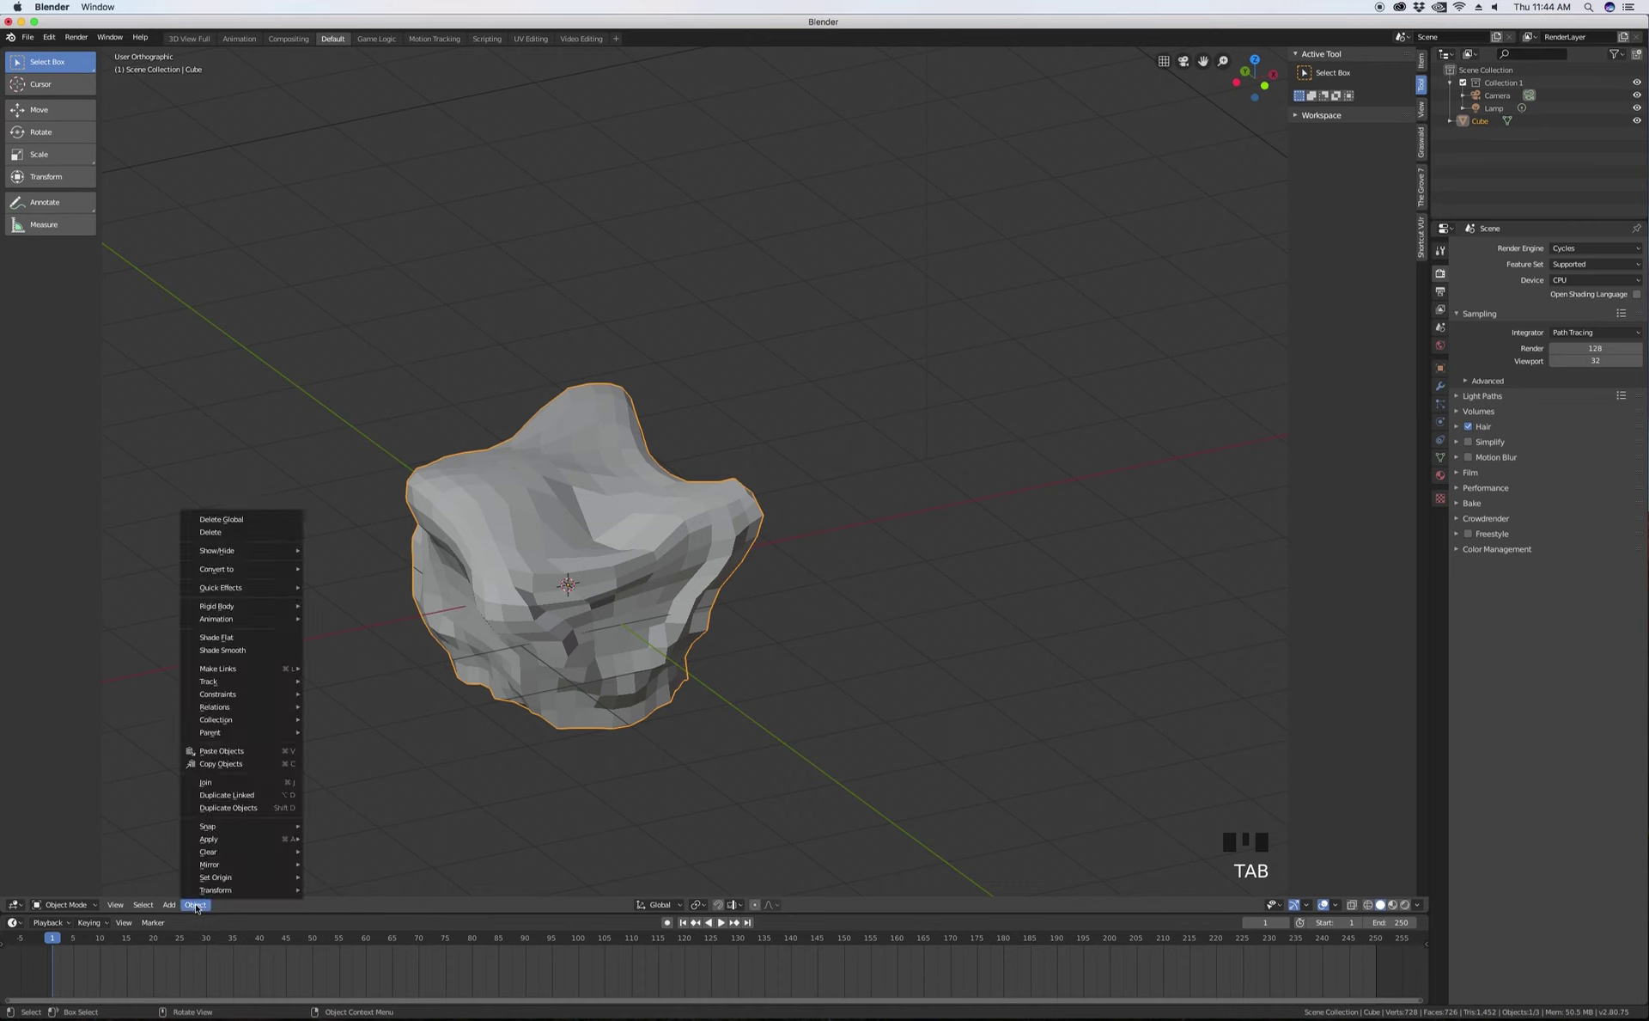
pyautogui.click(239, 653)
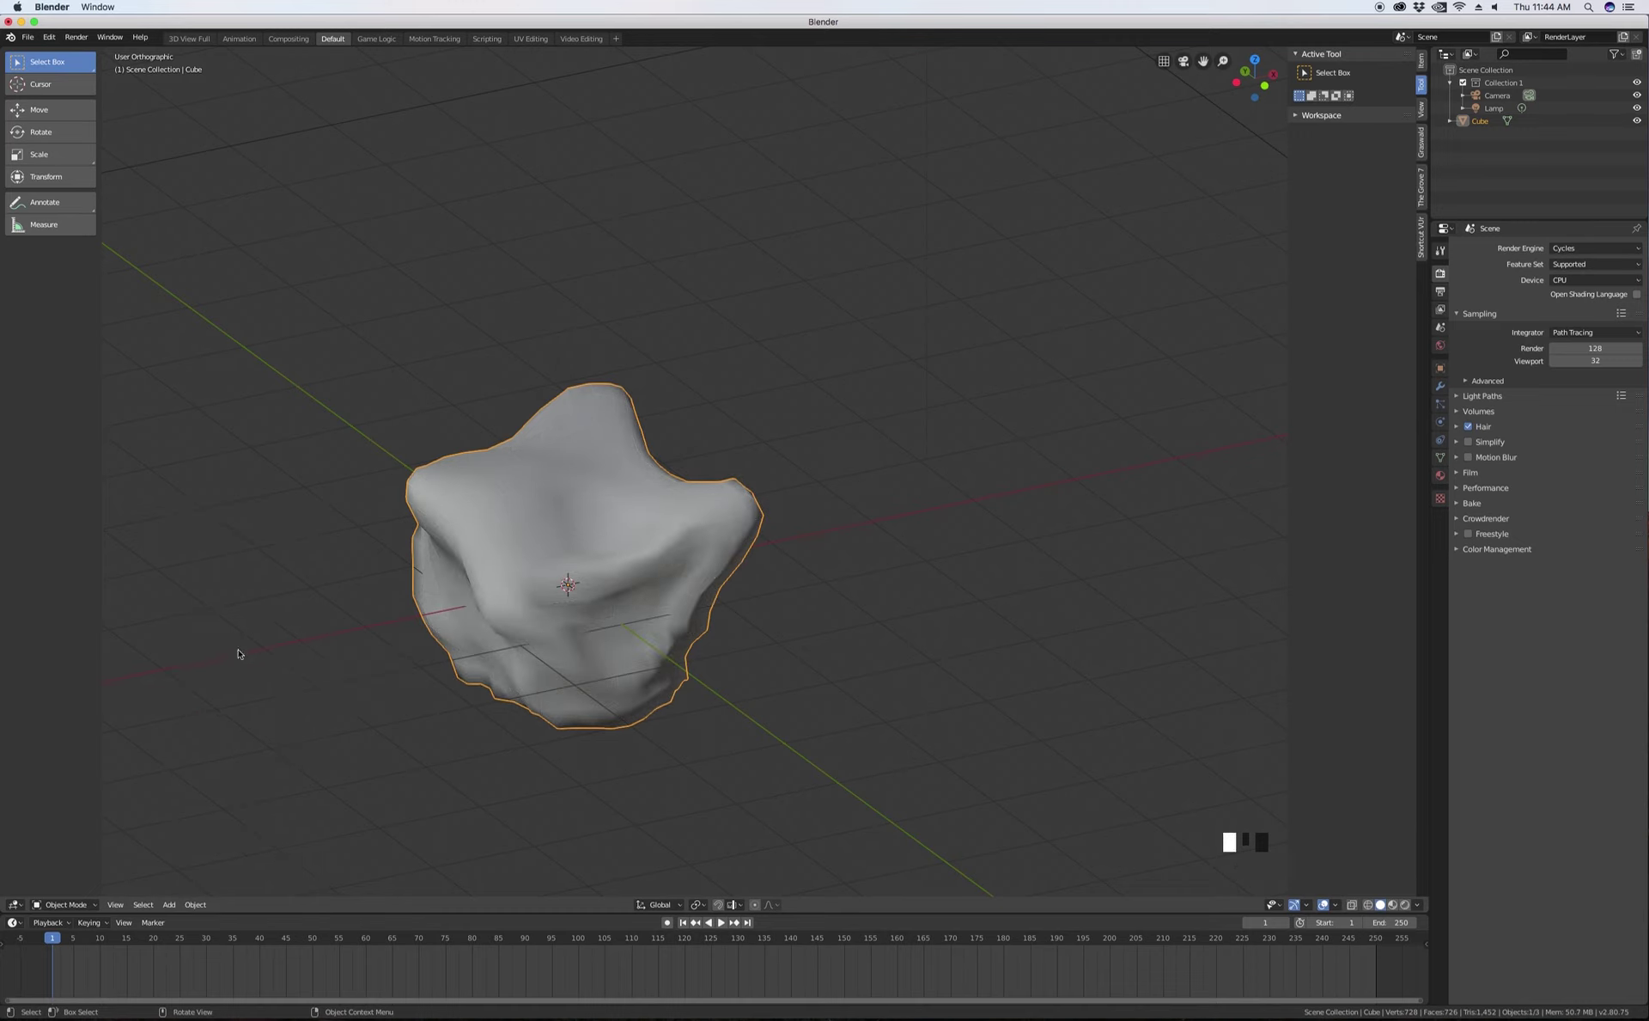
pyautogui.moveTo(537, 624); pyautogui.dragTo(604, 639, button='middle')
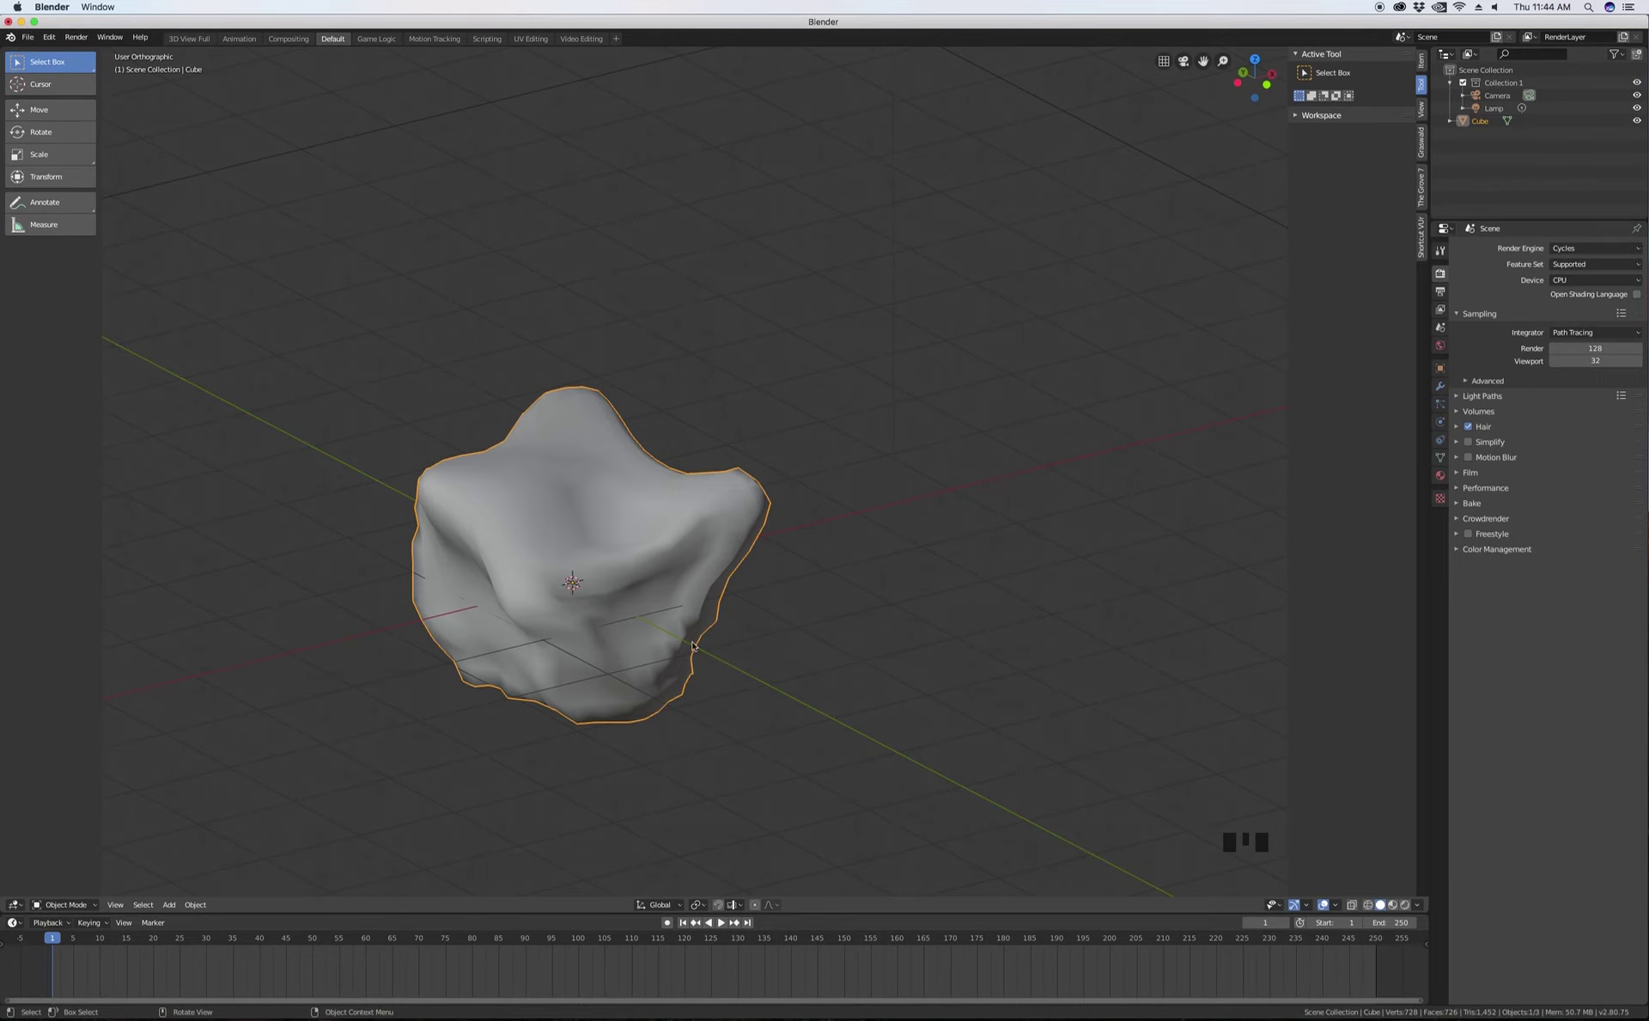
pyautogui.scroll(-3, 686, 645)
pyautogui.scroll(3, 644, 628)
pyautogui.scroll(-3, 636, 610)
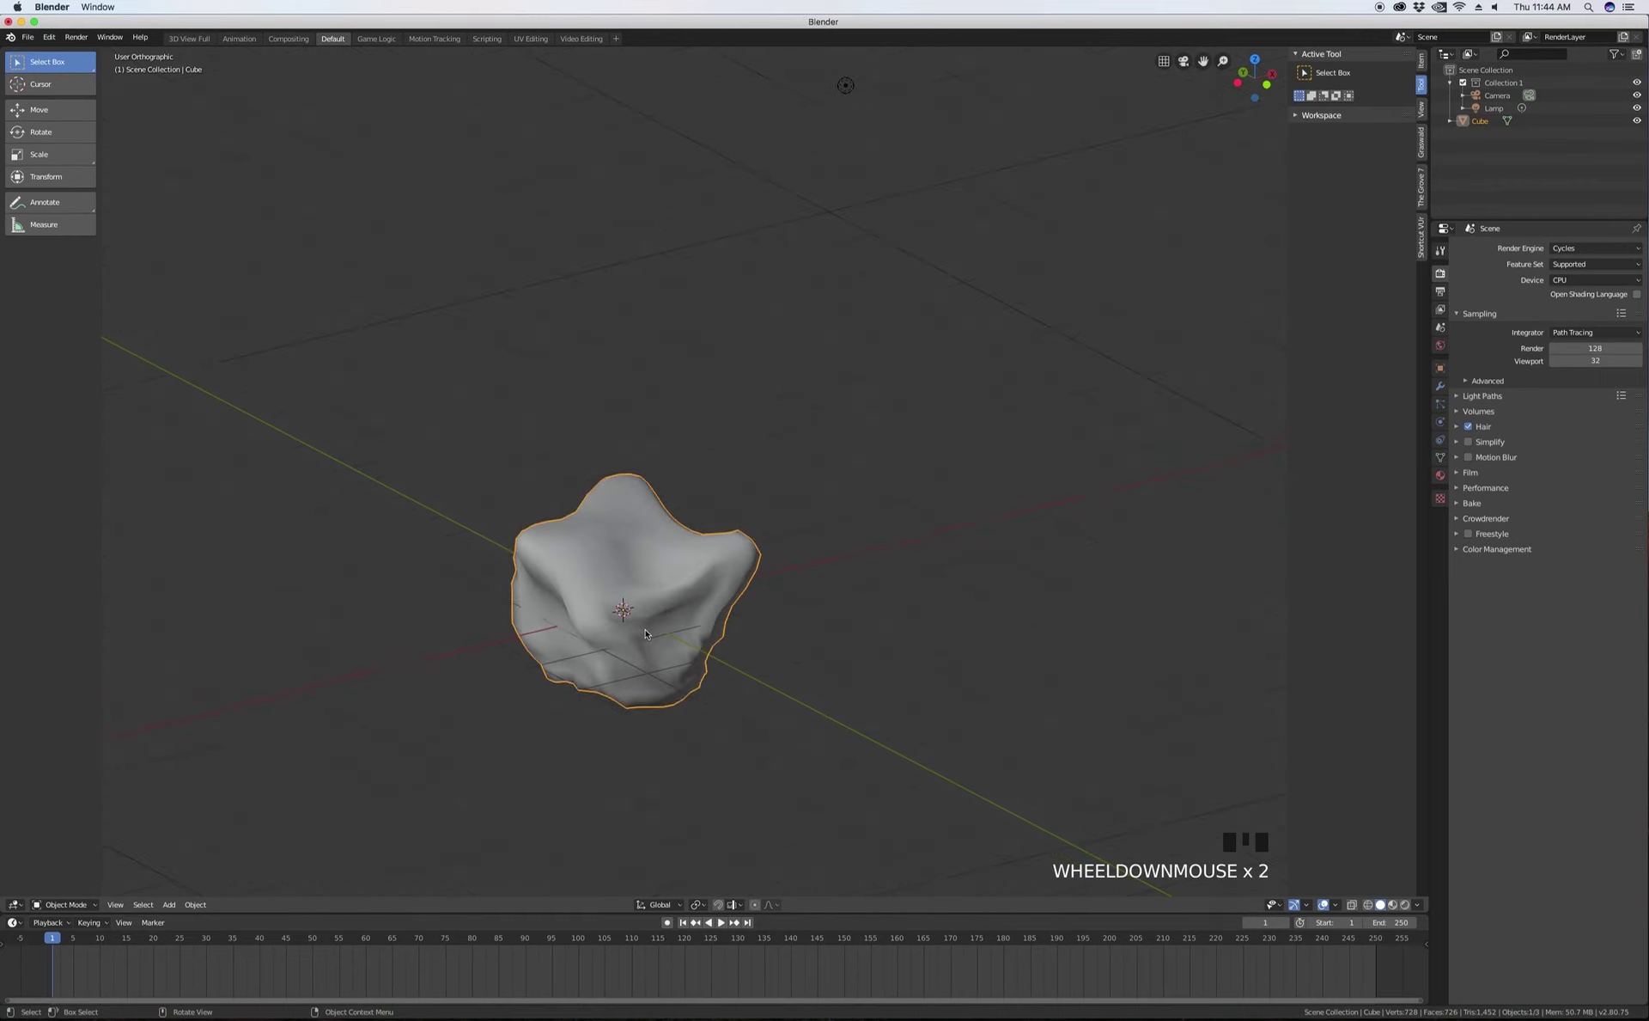
pyautogui.scroll(3, 640, 614)
pyautogui.scroll(-2, 639, 614)
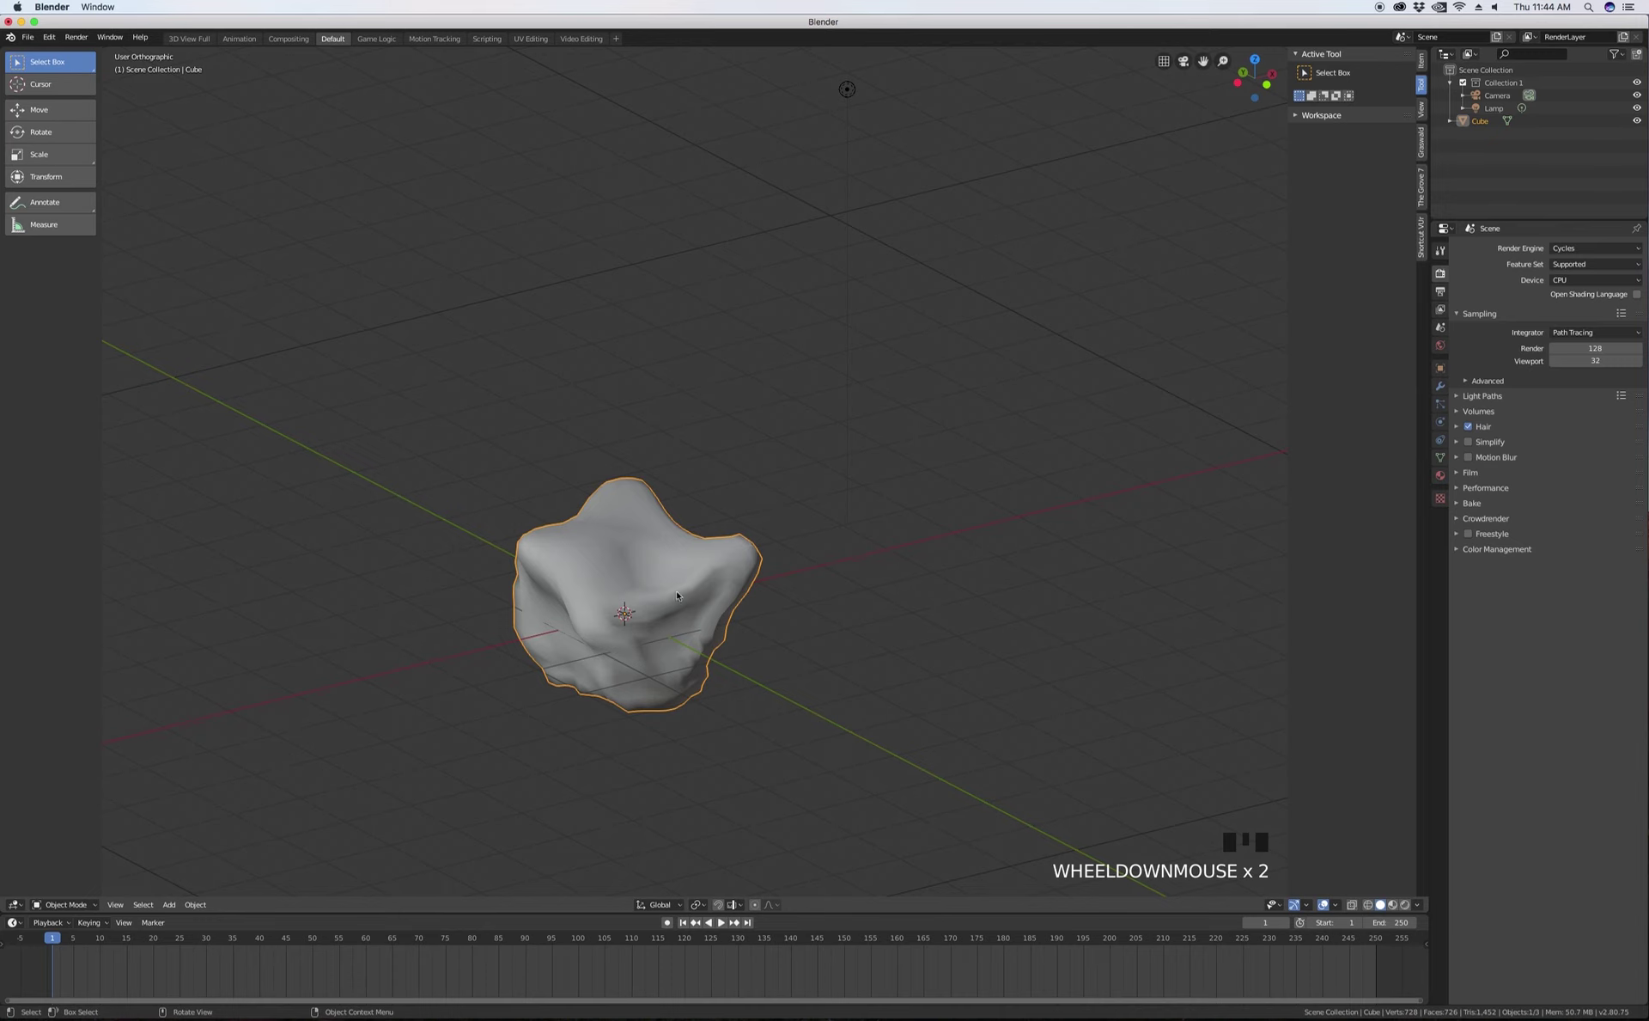
# - Add a plane mesh at the world origin, inside the sculpted cube
pyautogui.moveTo(677, 595); pyautogui.dragTo(672, 640, button='middle')
pyautogui.hotkey('shift', 'a')
pyautogui.moveTo(672, 640)
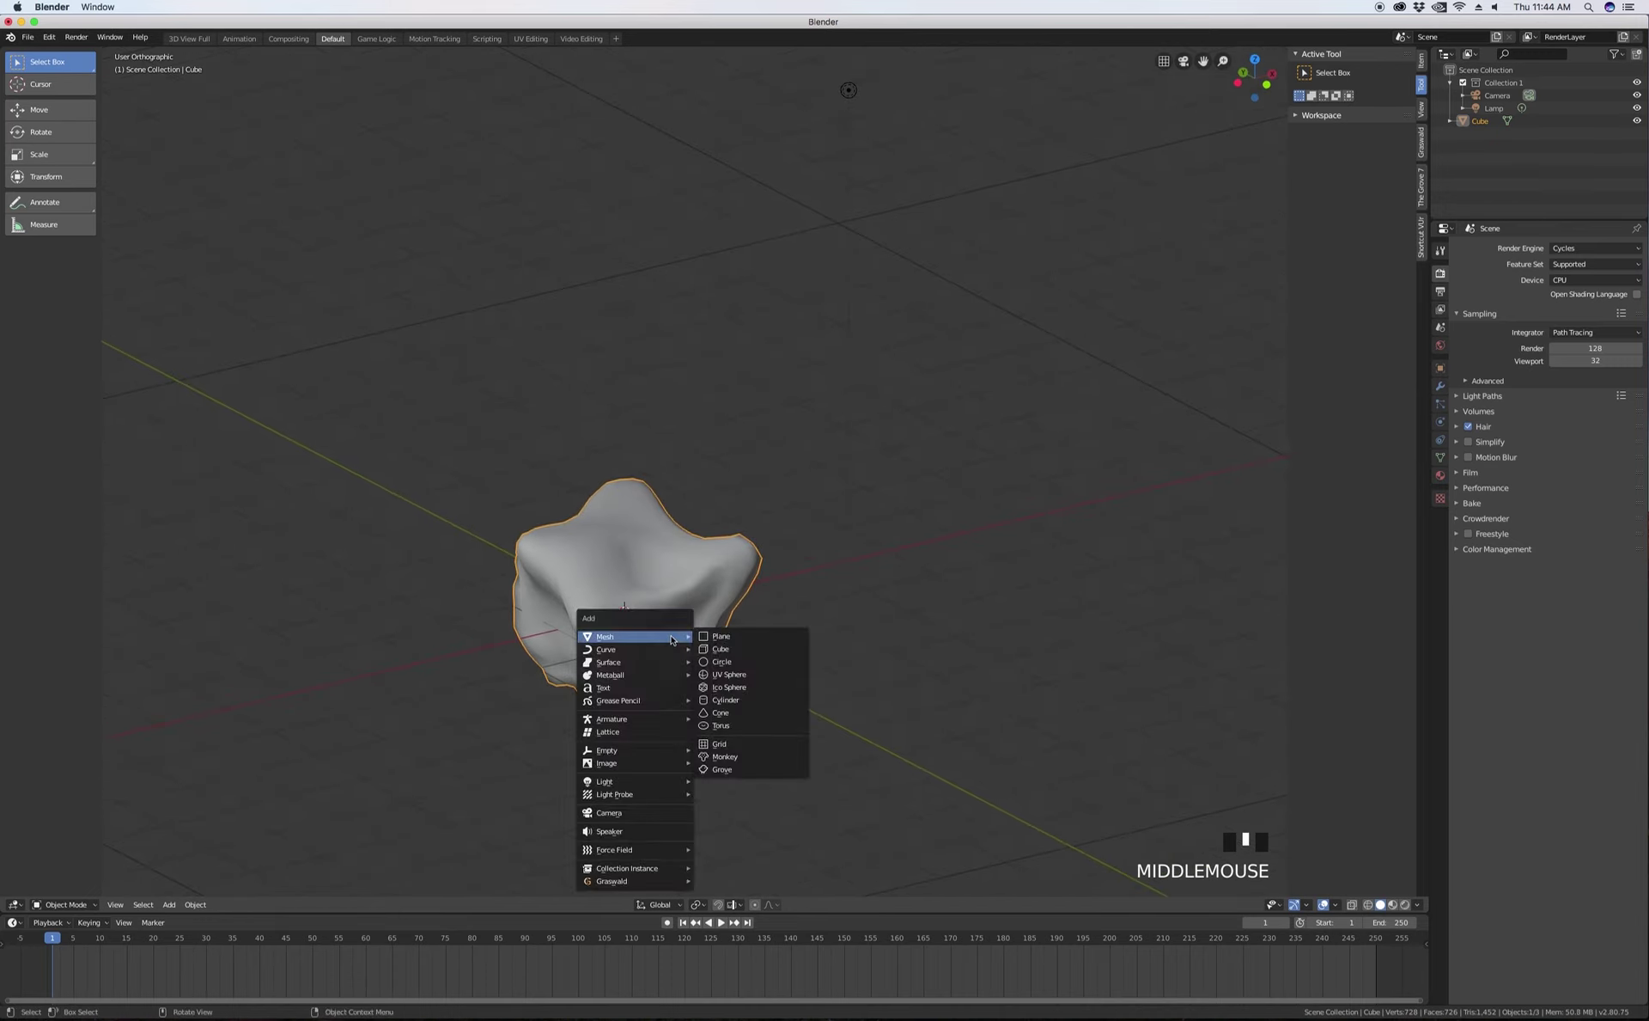
pyautogui.click(718, 637)
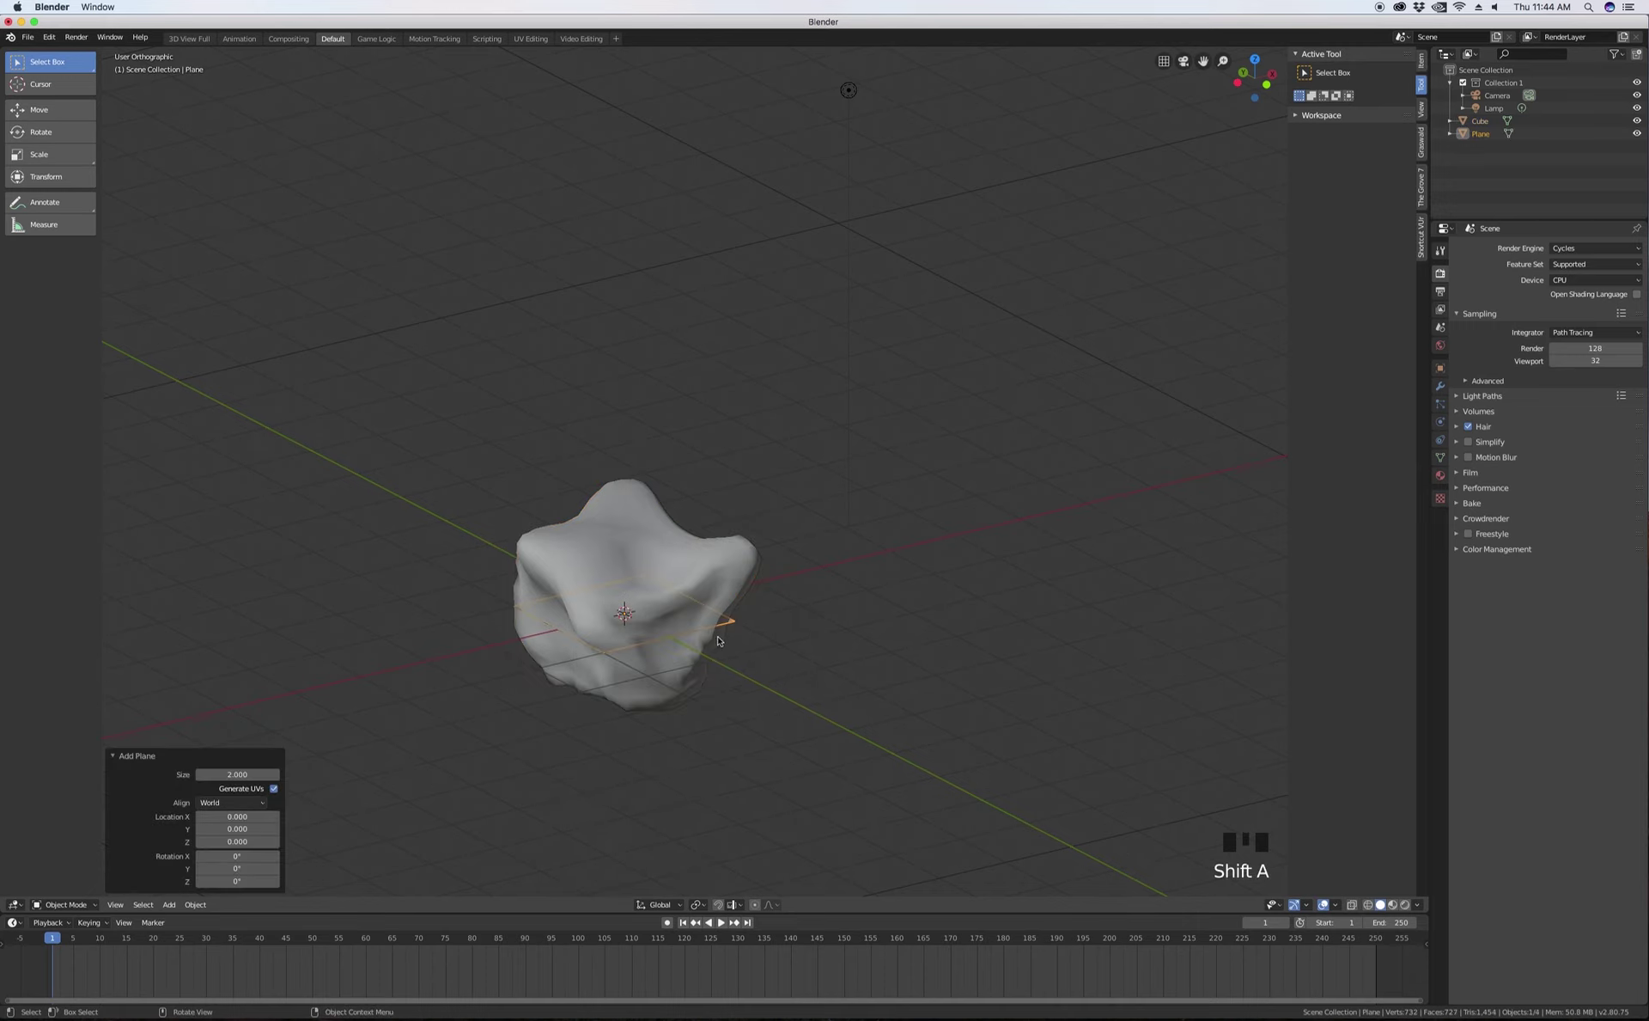
pyautogui.scroll(-2, 688, 642)
pyautogui.moveTo(688, 640); pyautogui.dragTo(681, 601, button='middle')
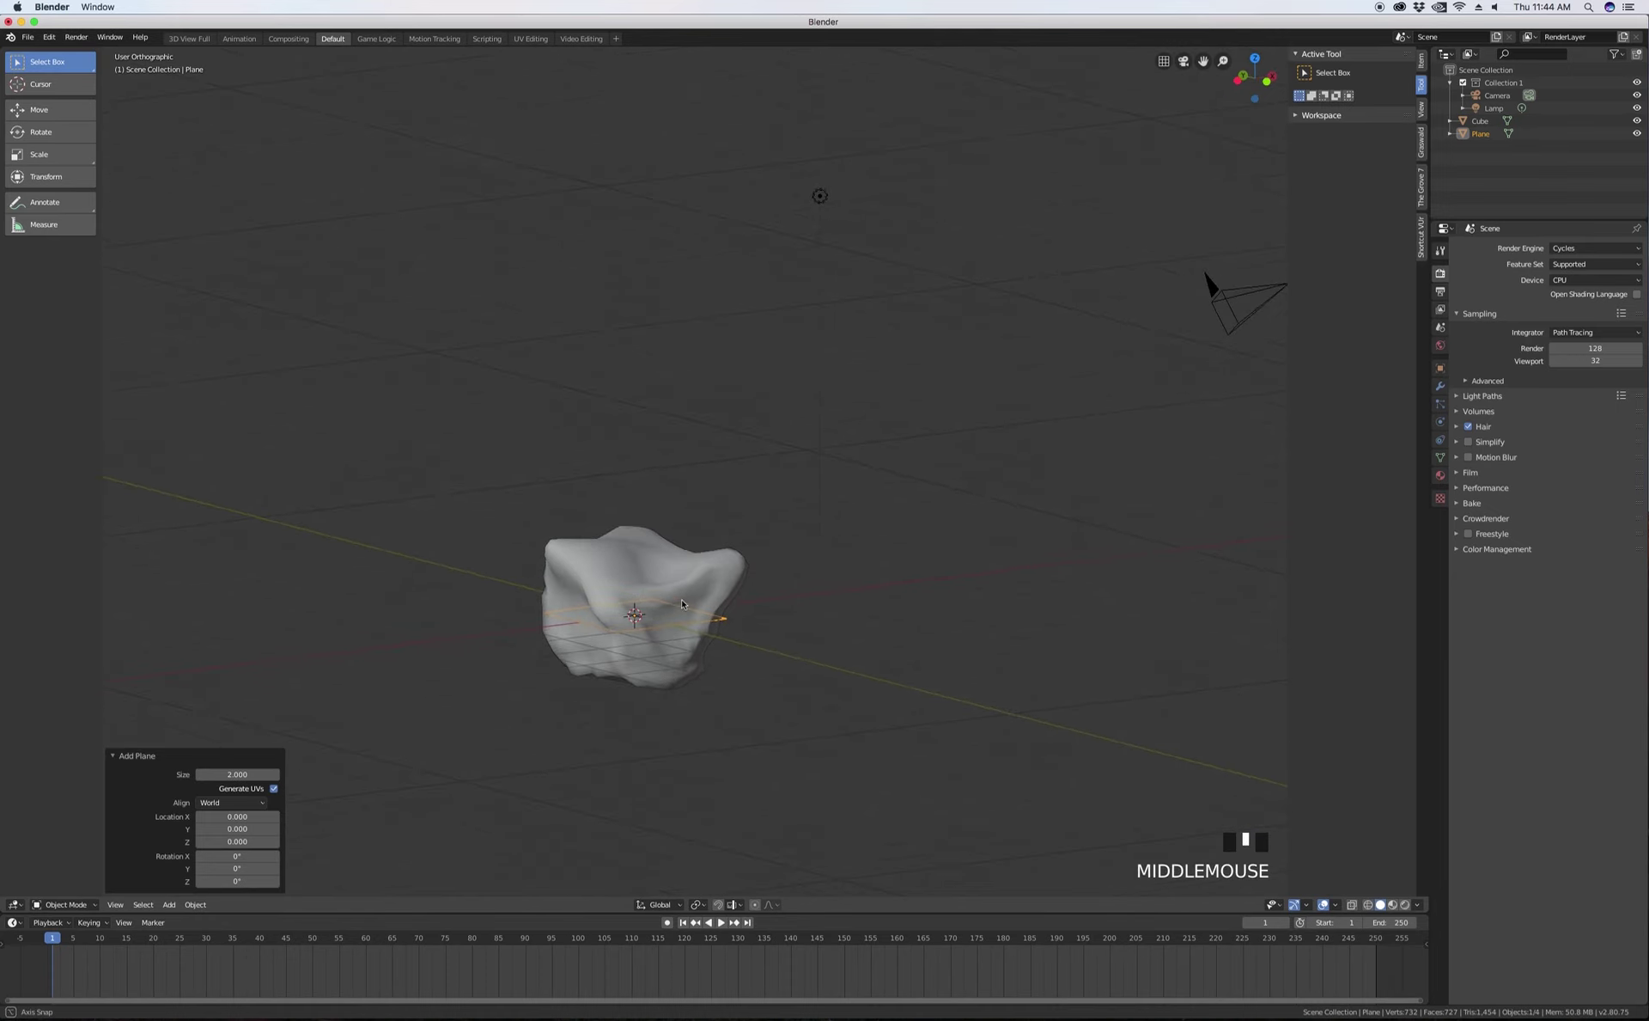
# - Move the plane down about 1.025 units along the global Z axis to sit beneath the sculpted cube
pyautogui.press('g')
pyautogui.press('z')
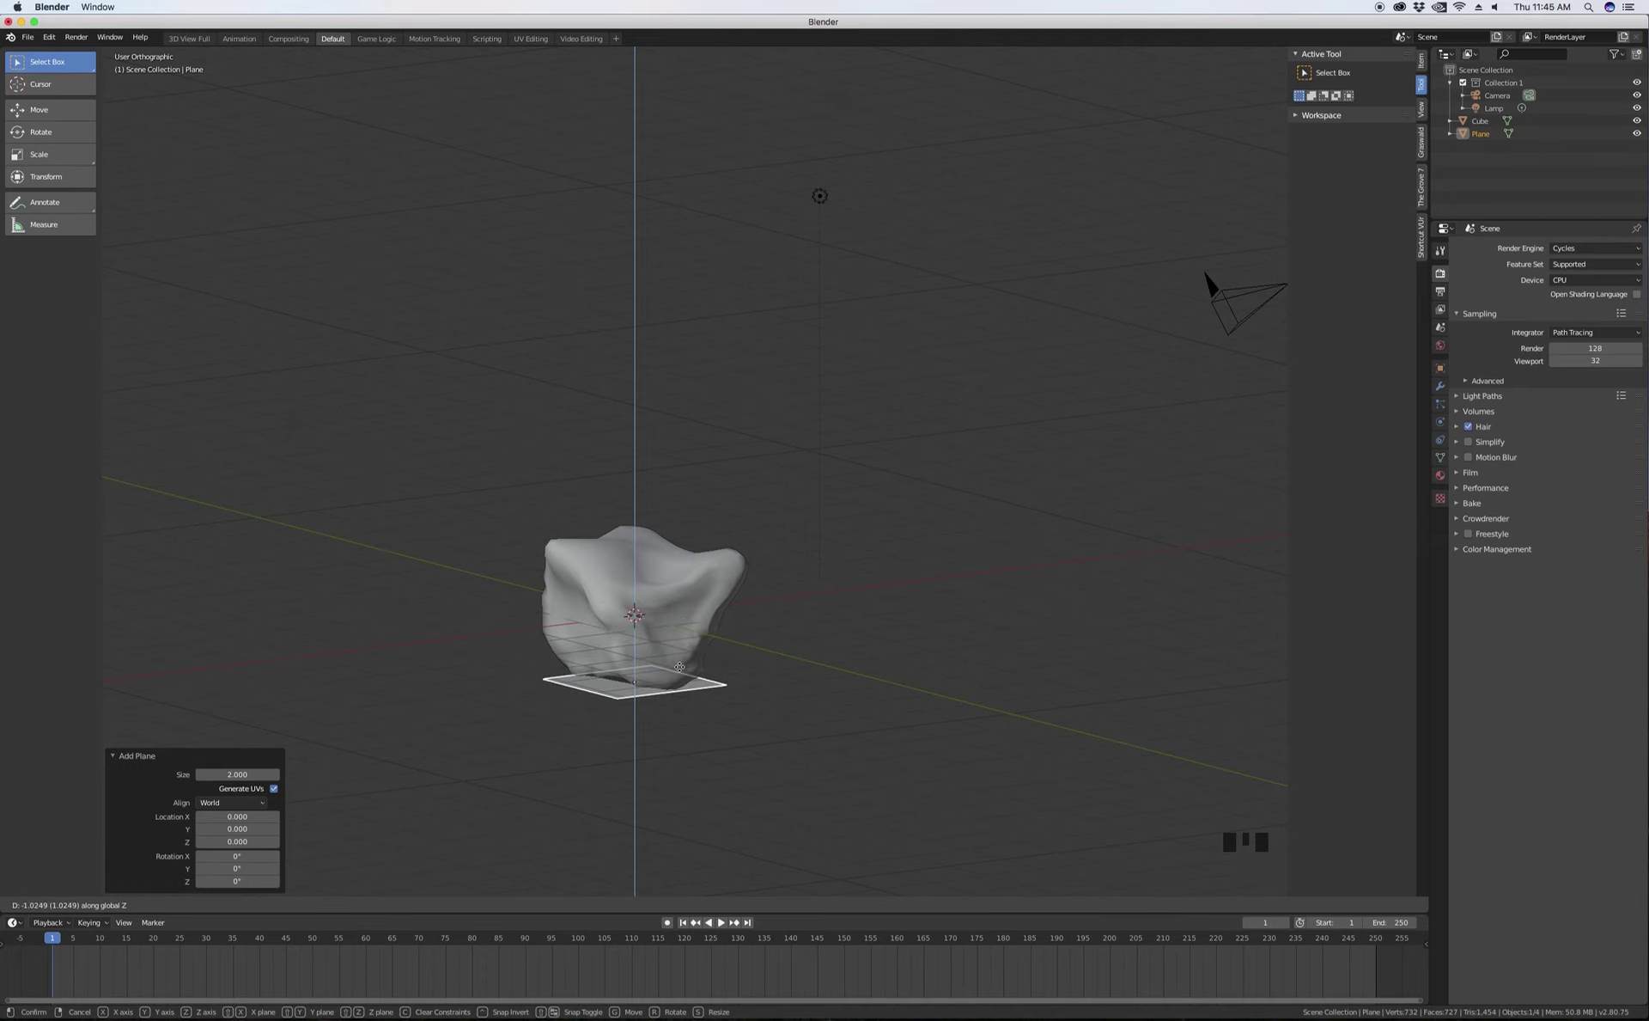
pyautogui.click(680, 667)
pyautogui.scroll(-4, 669, 632)
pyautogui.moveTo(668, 632); pyautogui.dragTo(693, 672, button='middle')
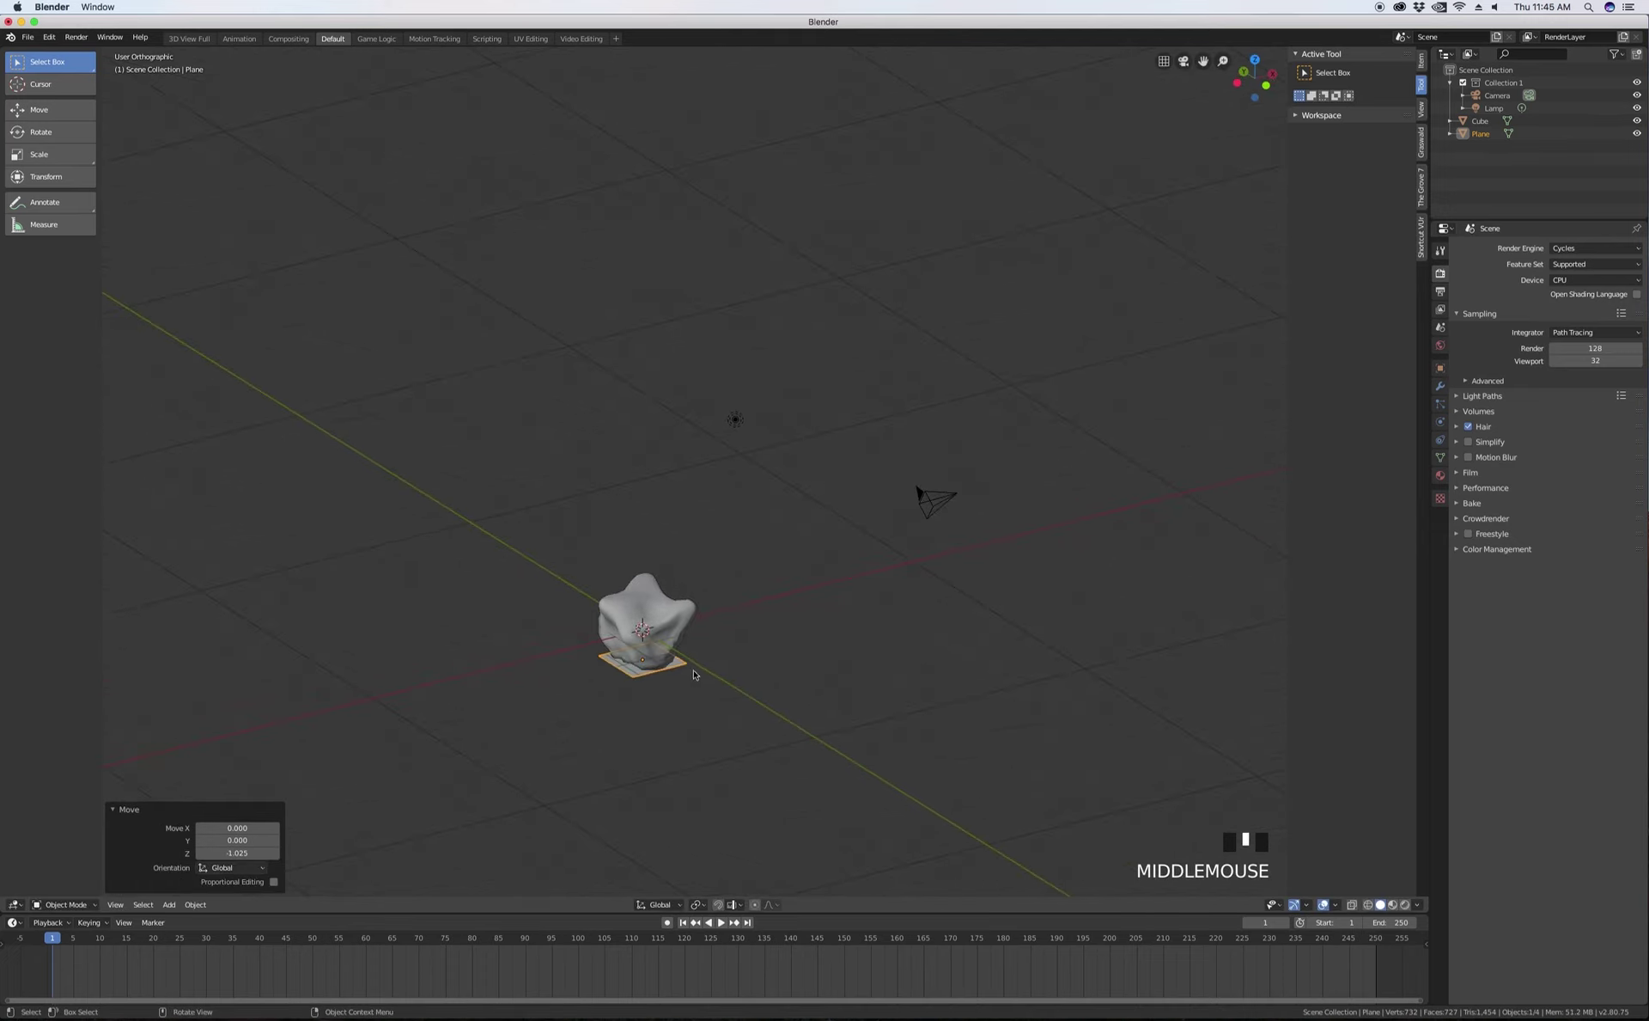
# - Scale the plane up uniformly by about 10.9 to form a large floor under the sculpted cube
pyautogui.press('s')
pyautogui.click(1208, 634)
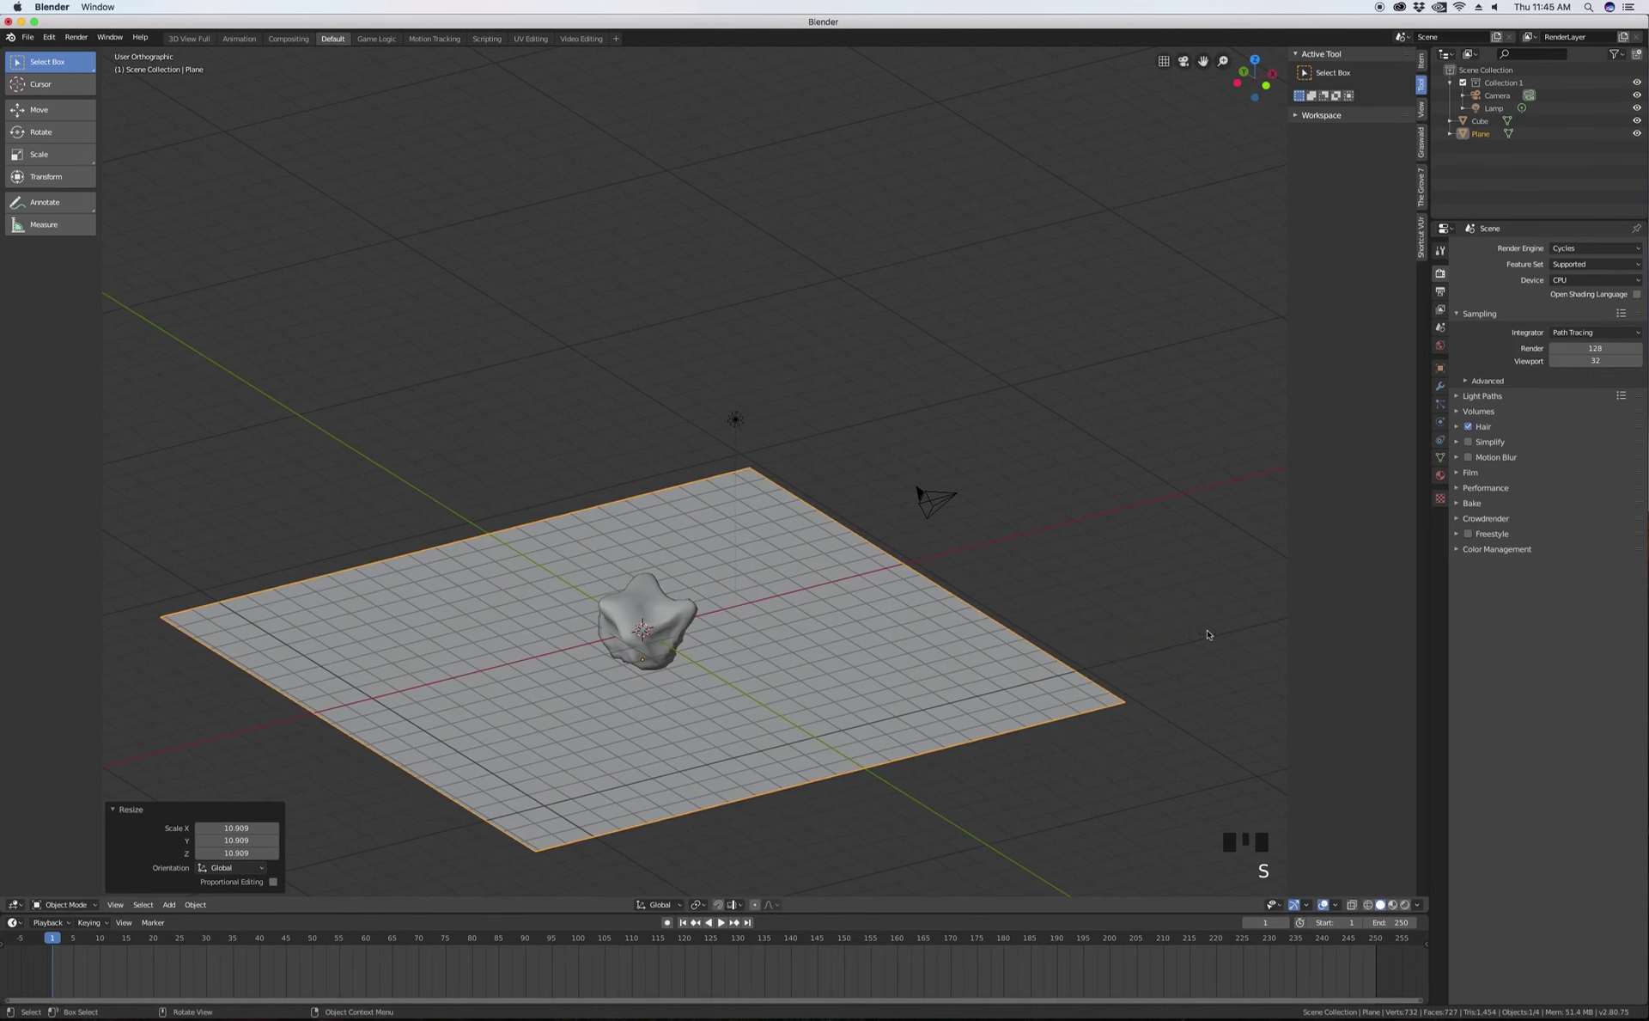
pyautogui.scroll(3, 661, 588)
pyautogui.scroll(-3, 674, 618)
pyautogui.scroll(2, 684, 649)
pyautogui.scroll(-2, 684, 646)
# - Select the camera and examine its position relative to the cube and floor from the front and top orthographic views
pyautogui.moveTo(685, 651); pyautogui.dragTo(1004, 530, button='middle')
pyautogui.click(1134, 468)
pyautogui.scroll(-2, 1077, 496)
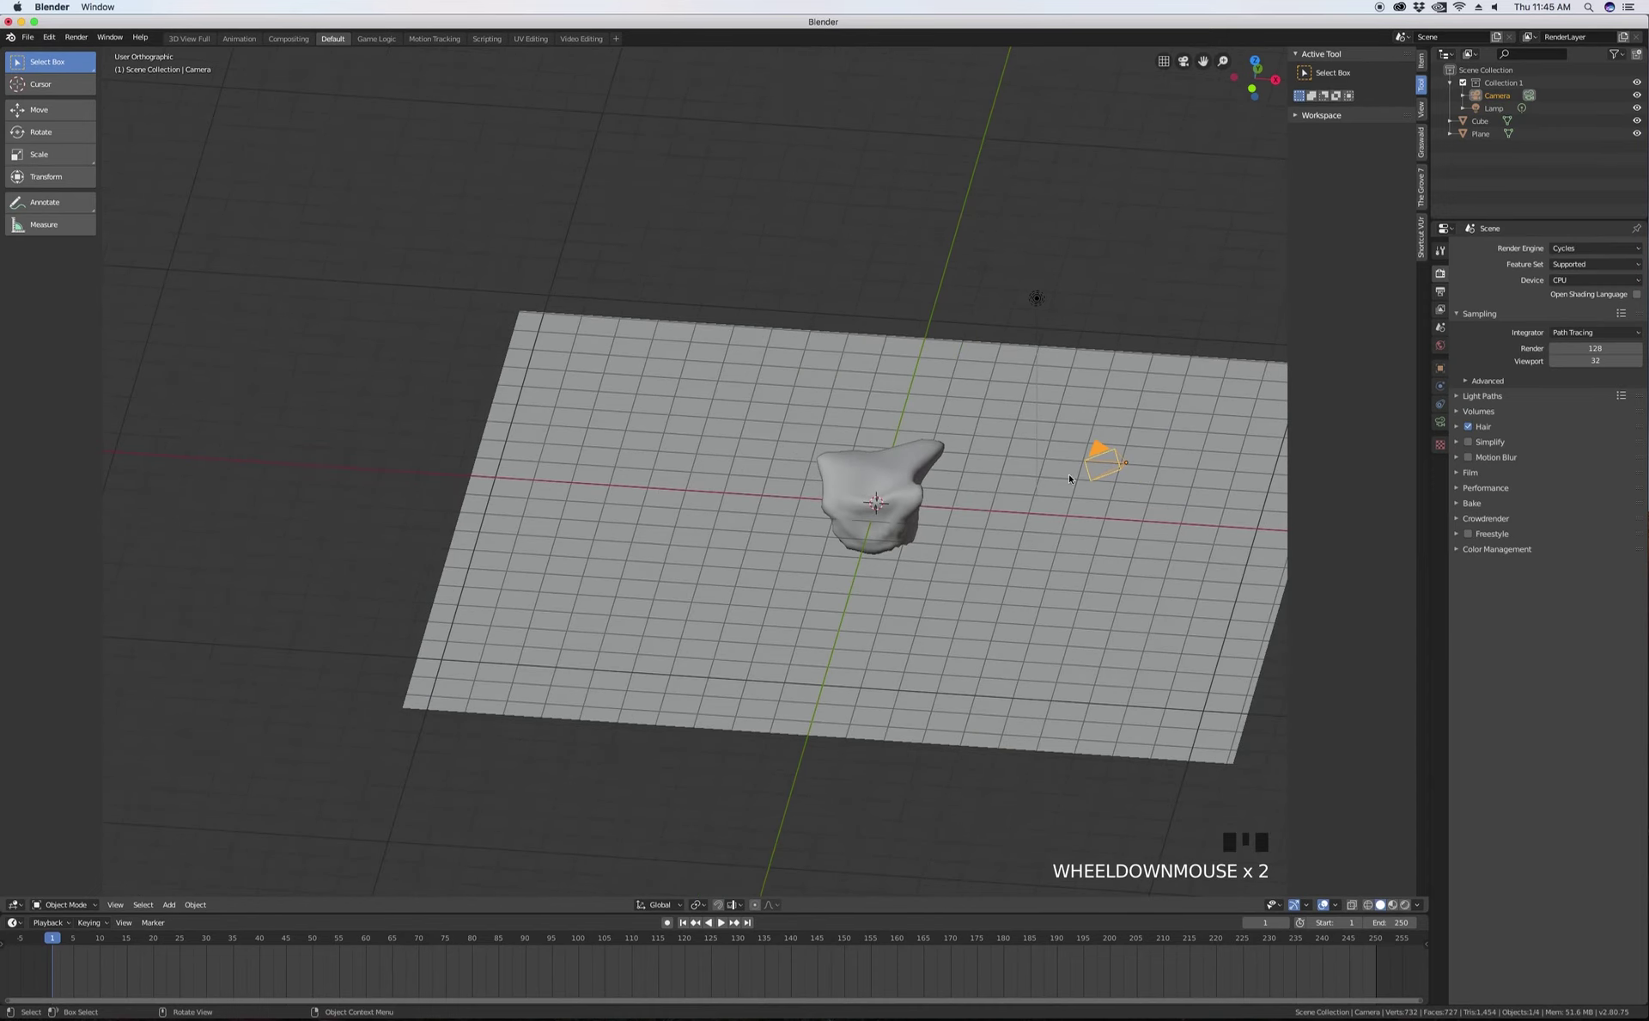
pyautogui.scroll(3, 1165, 435)
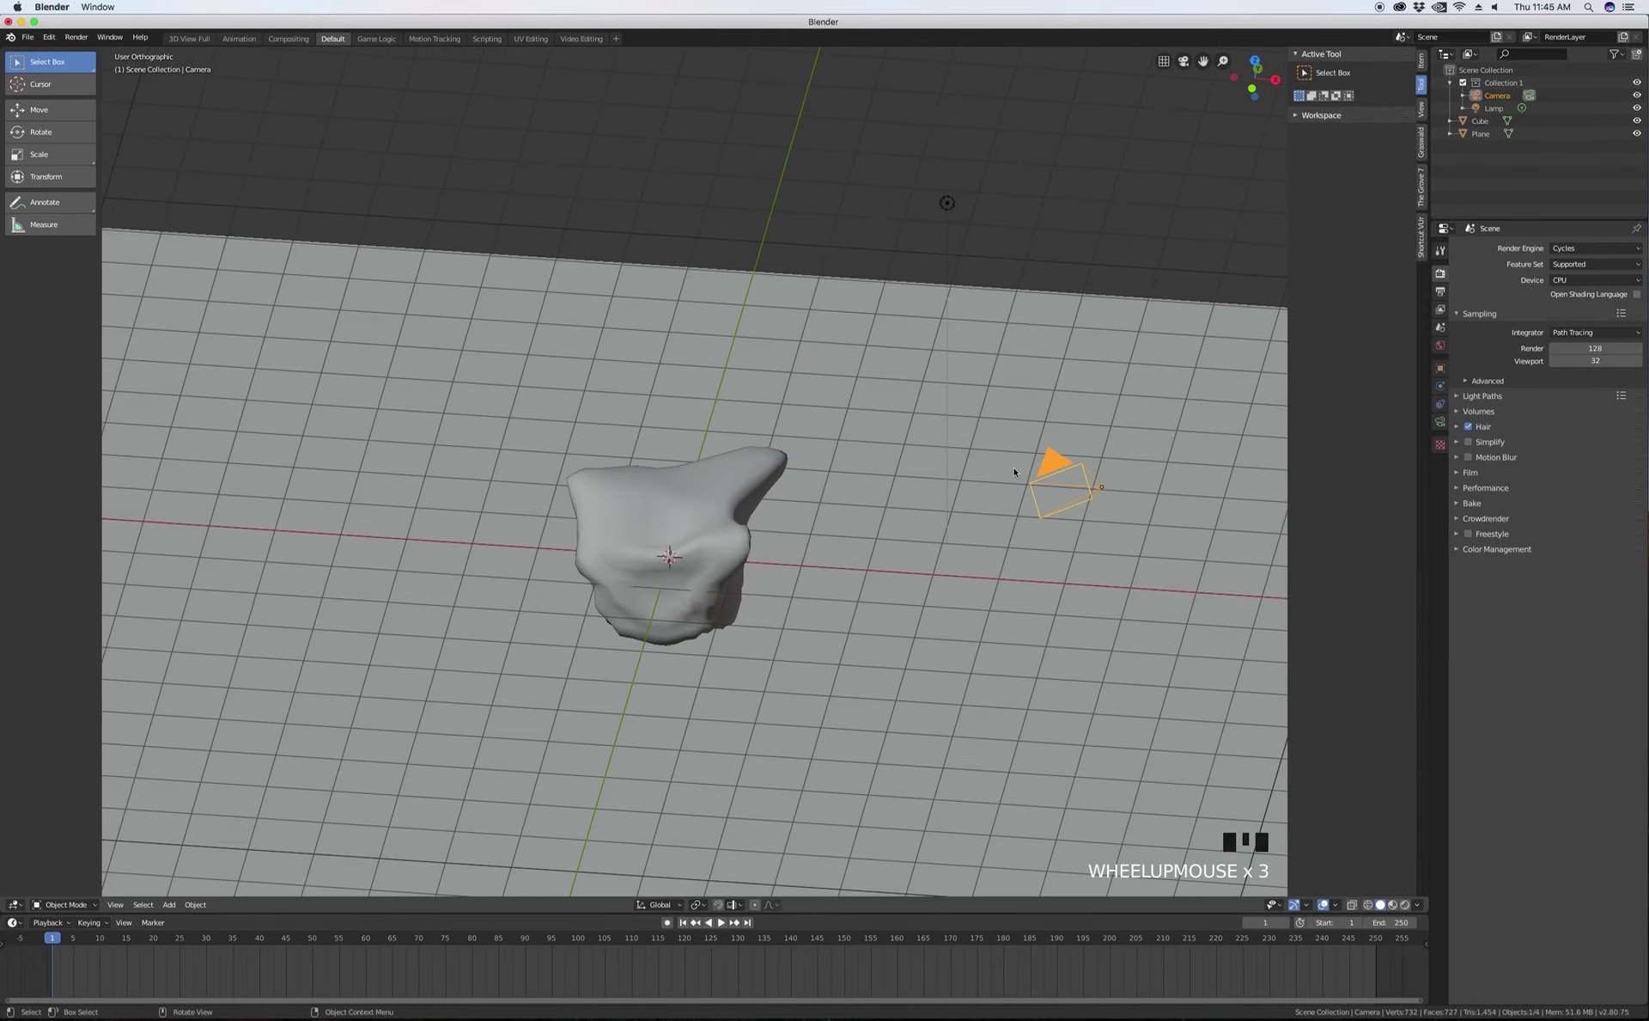
pyautogui.press('KP_1')
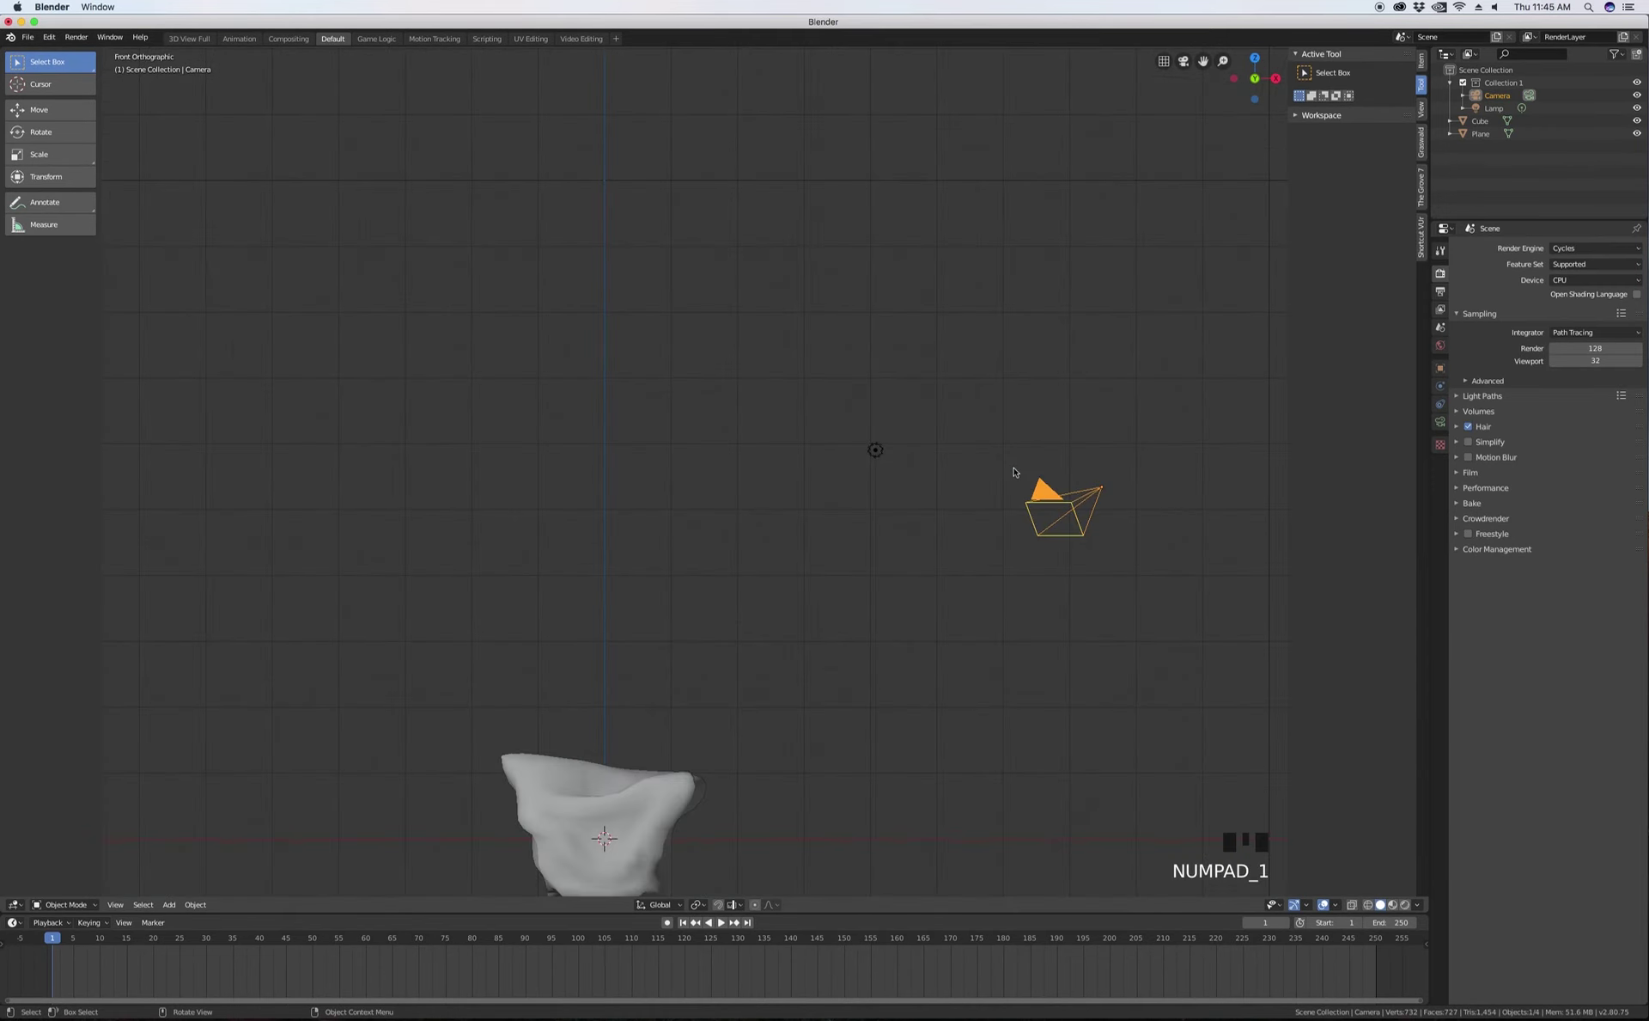
pyautogui.scroll(-3, 934, 412)
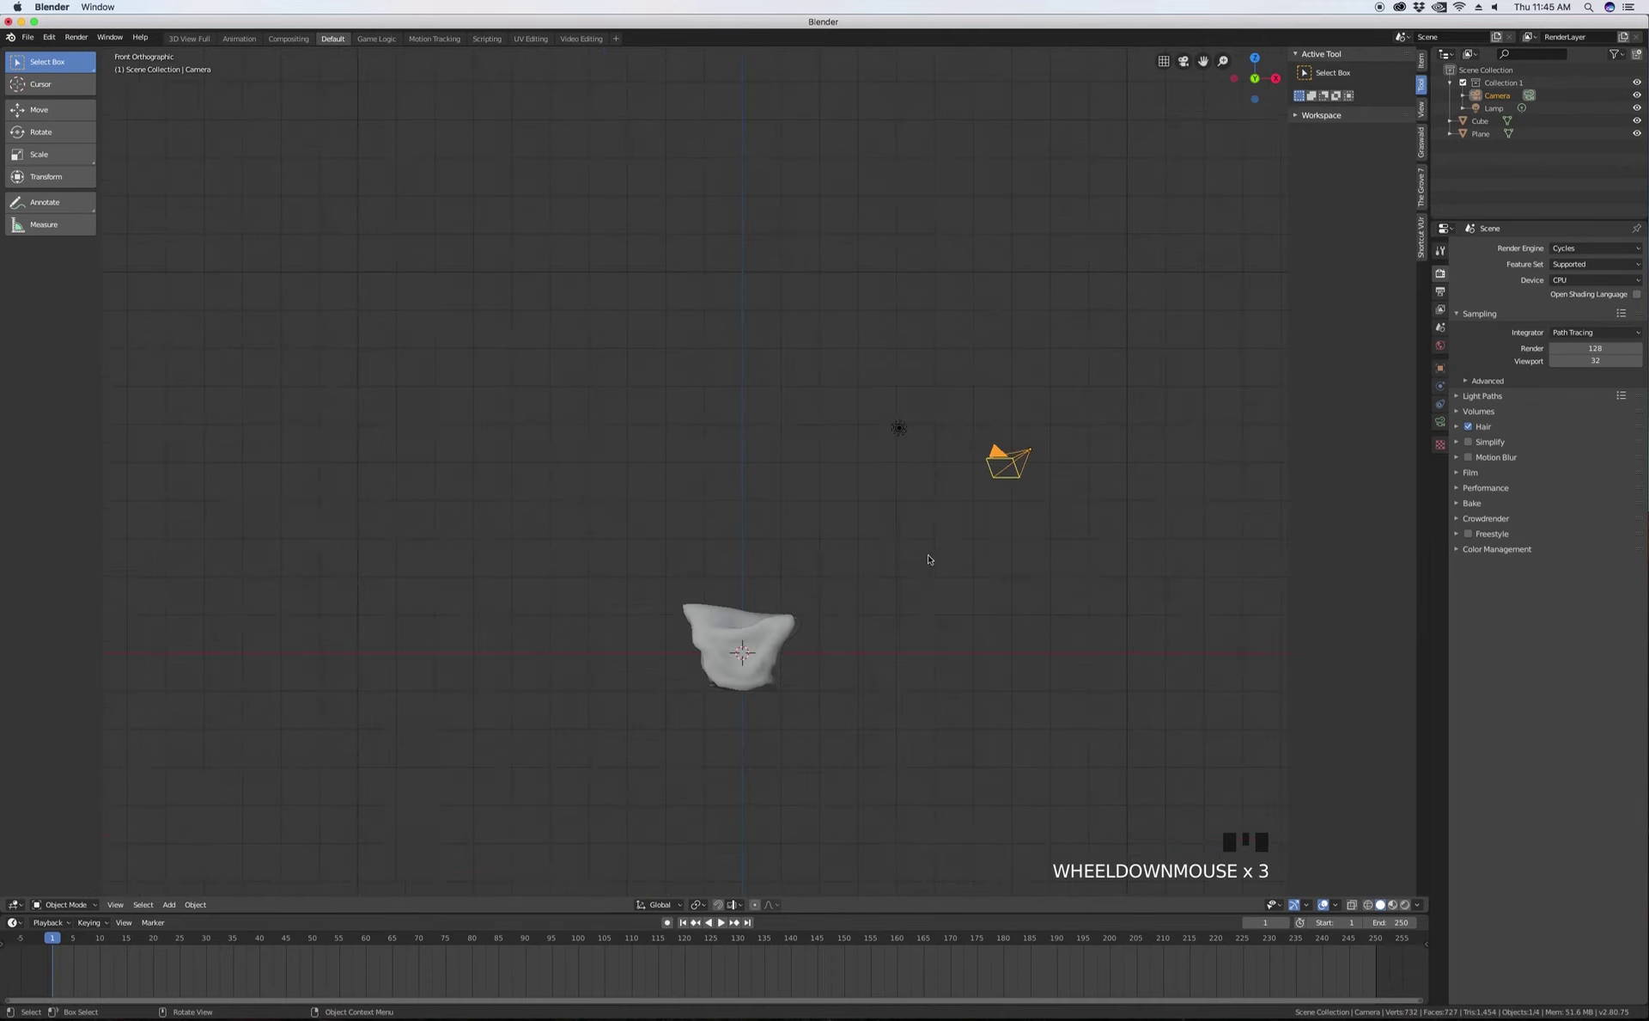
pyautogui.scroll(3, 926, 569)
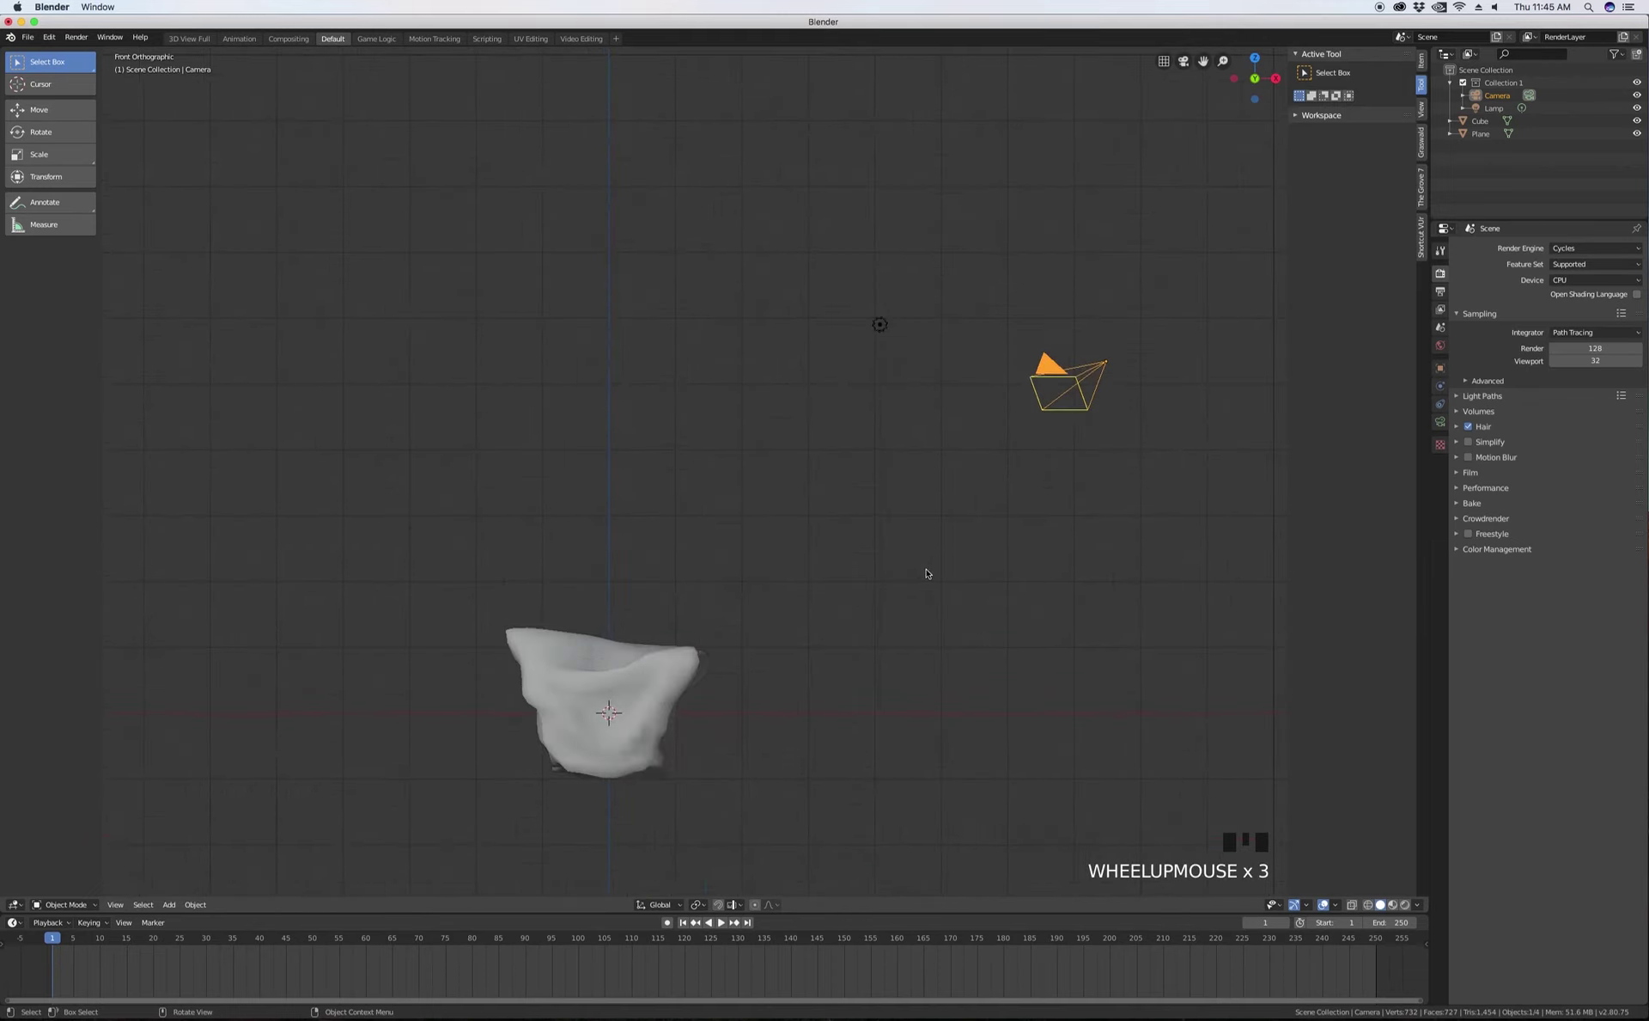
pyautogui.press('KP_7')
pyautogui.scroll(-4, 926, 573)
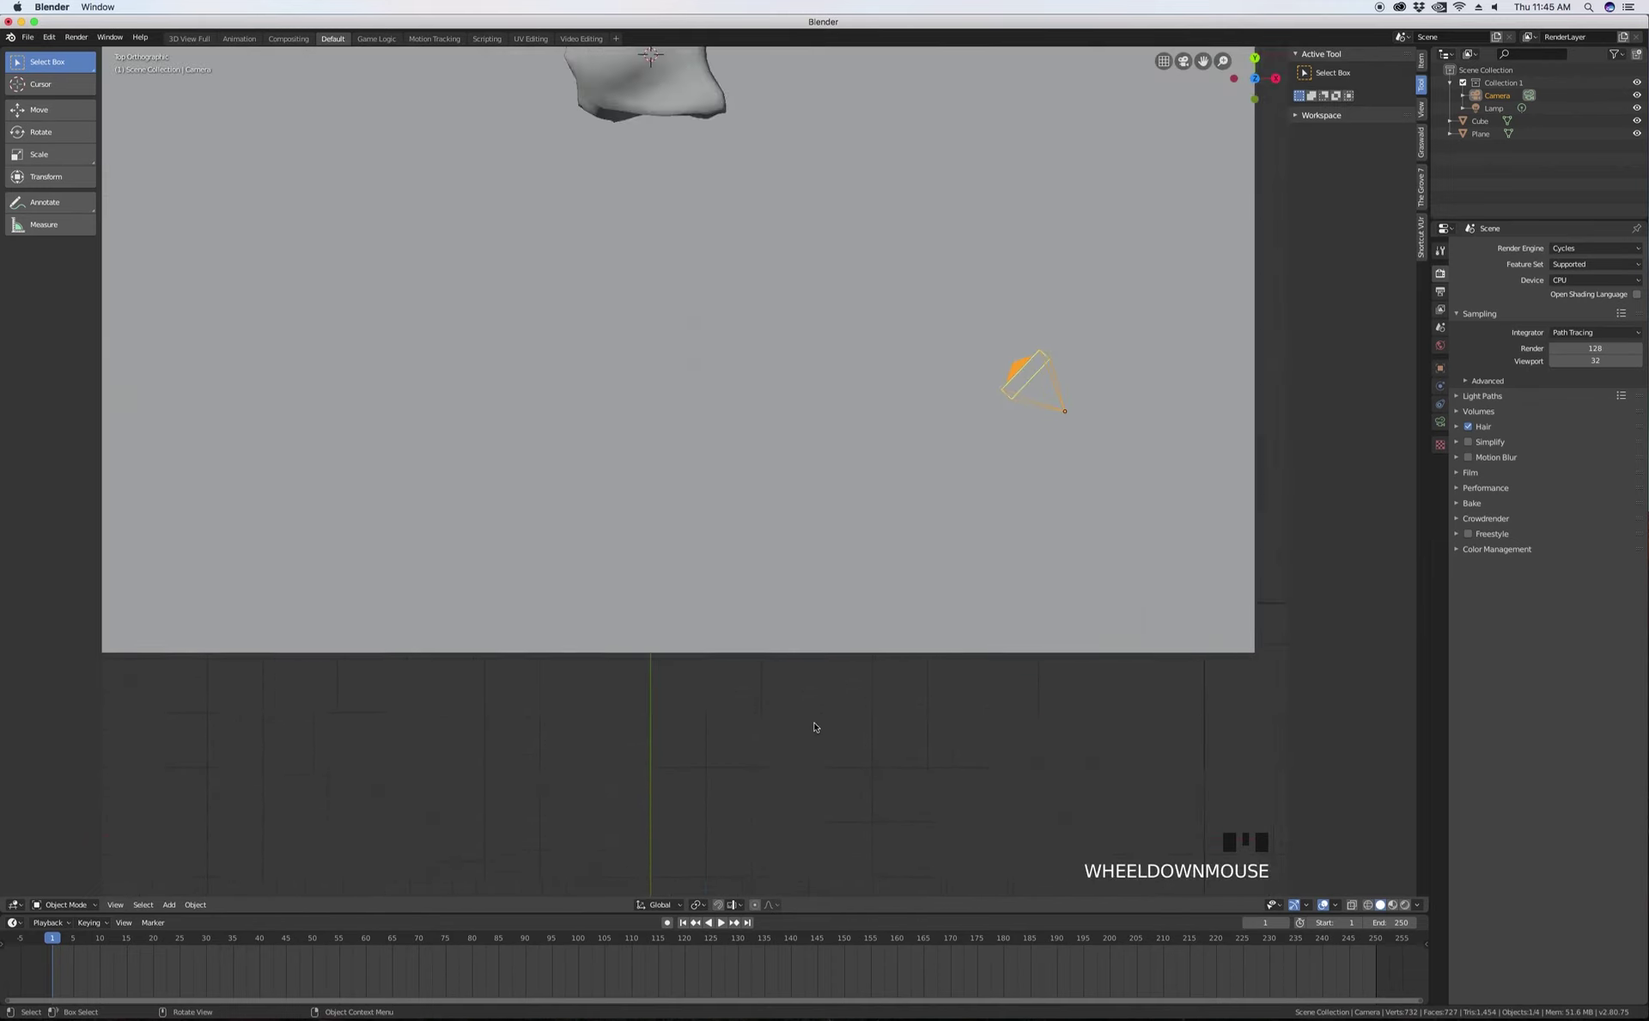
pyautogui.scroll(2, 880, 375)
# - View the scene through the camera and switch the viewport to Rendered shading
pyautogui.press('KP_0')
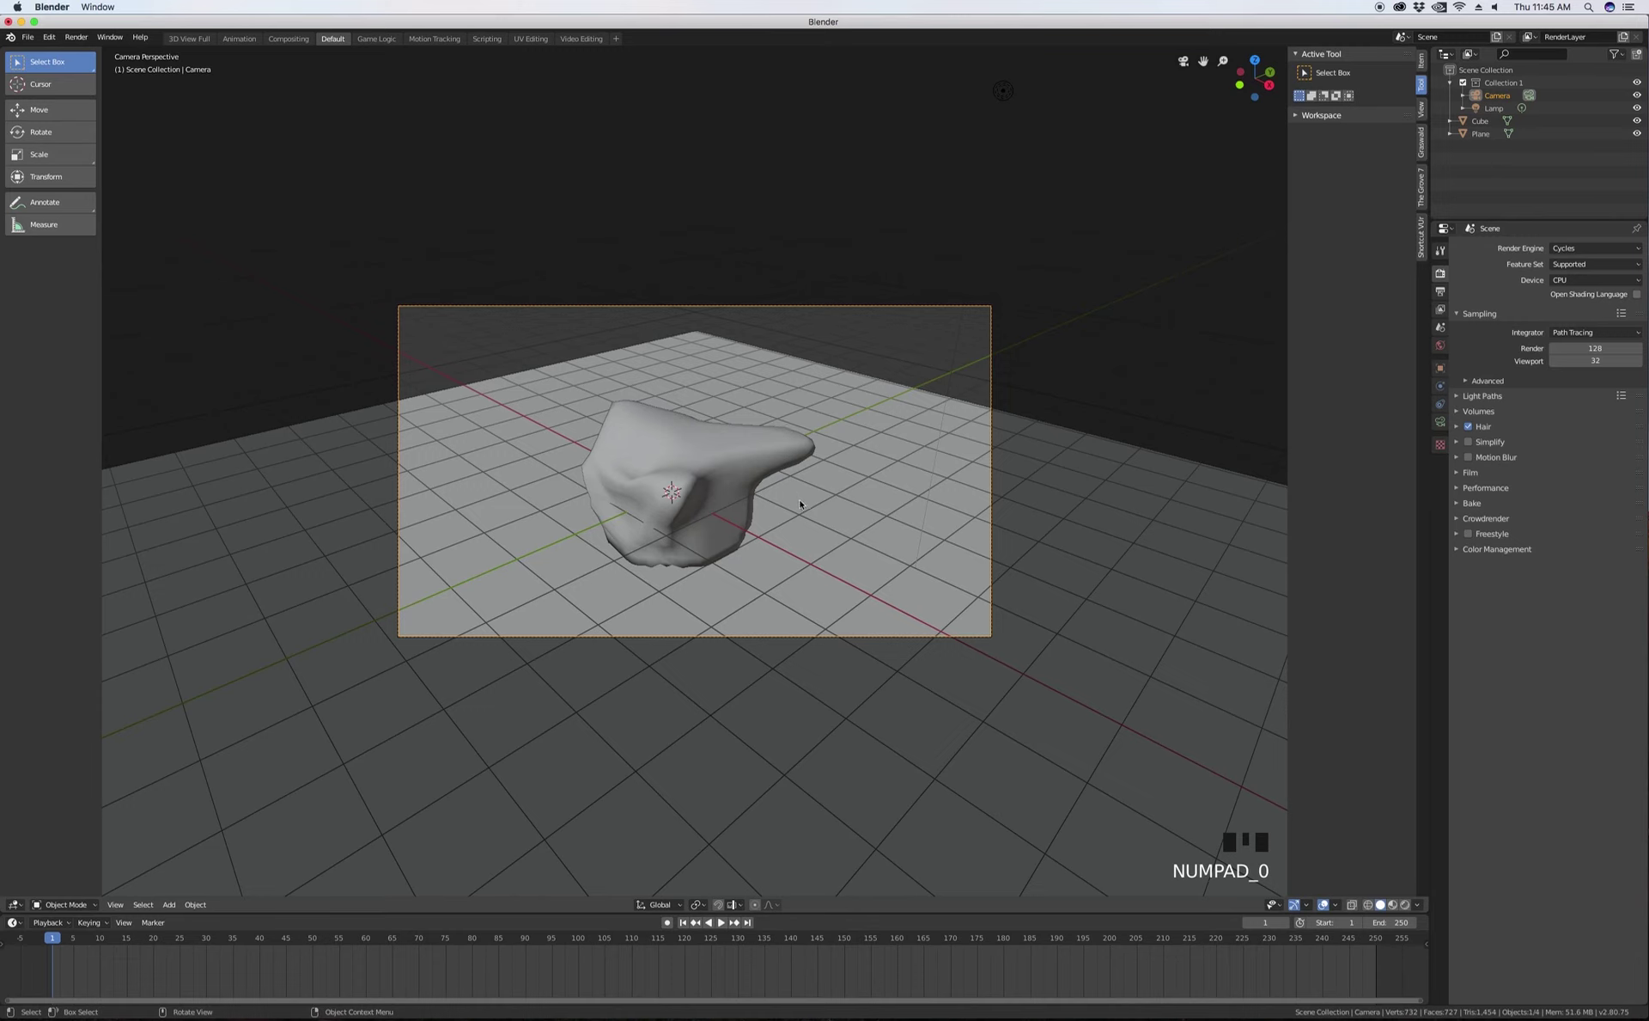
pyautogui.press('z')
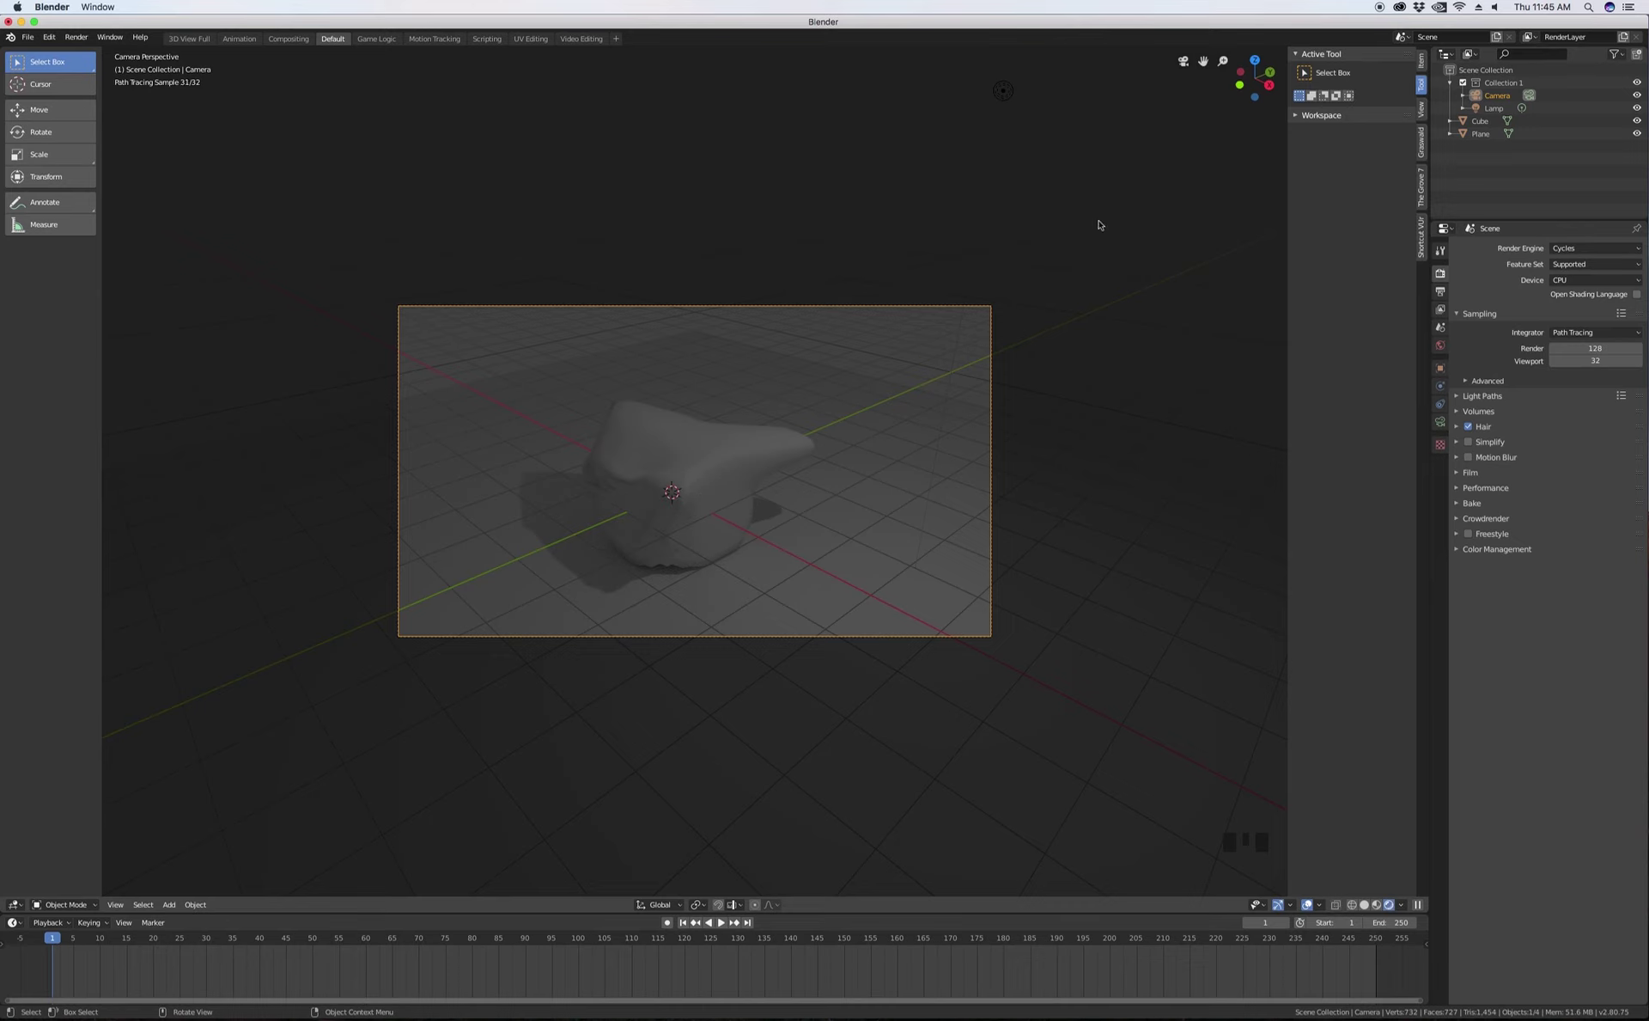
# - Select the lamp and set its light power to 1600
pyautogui.click(1486, 109)
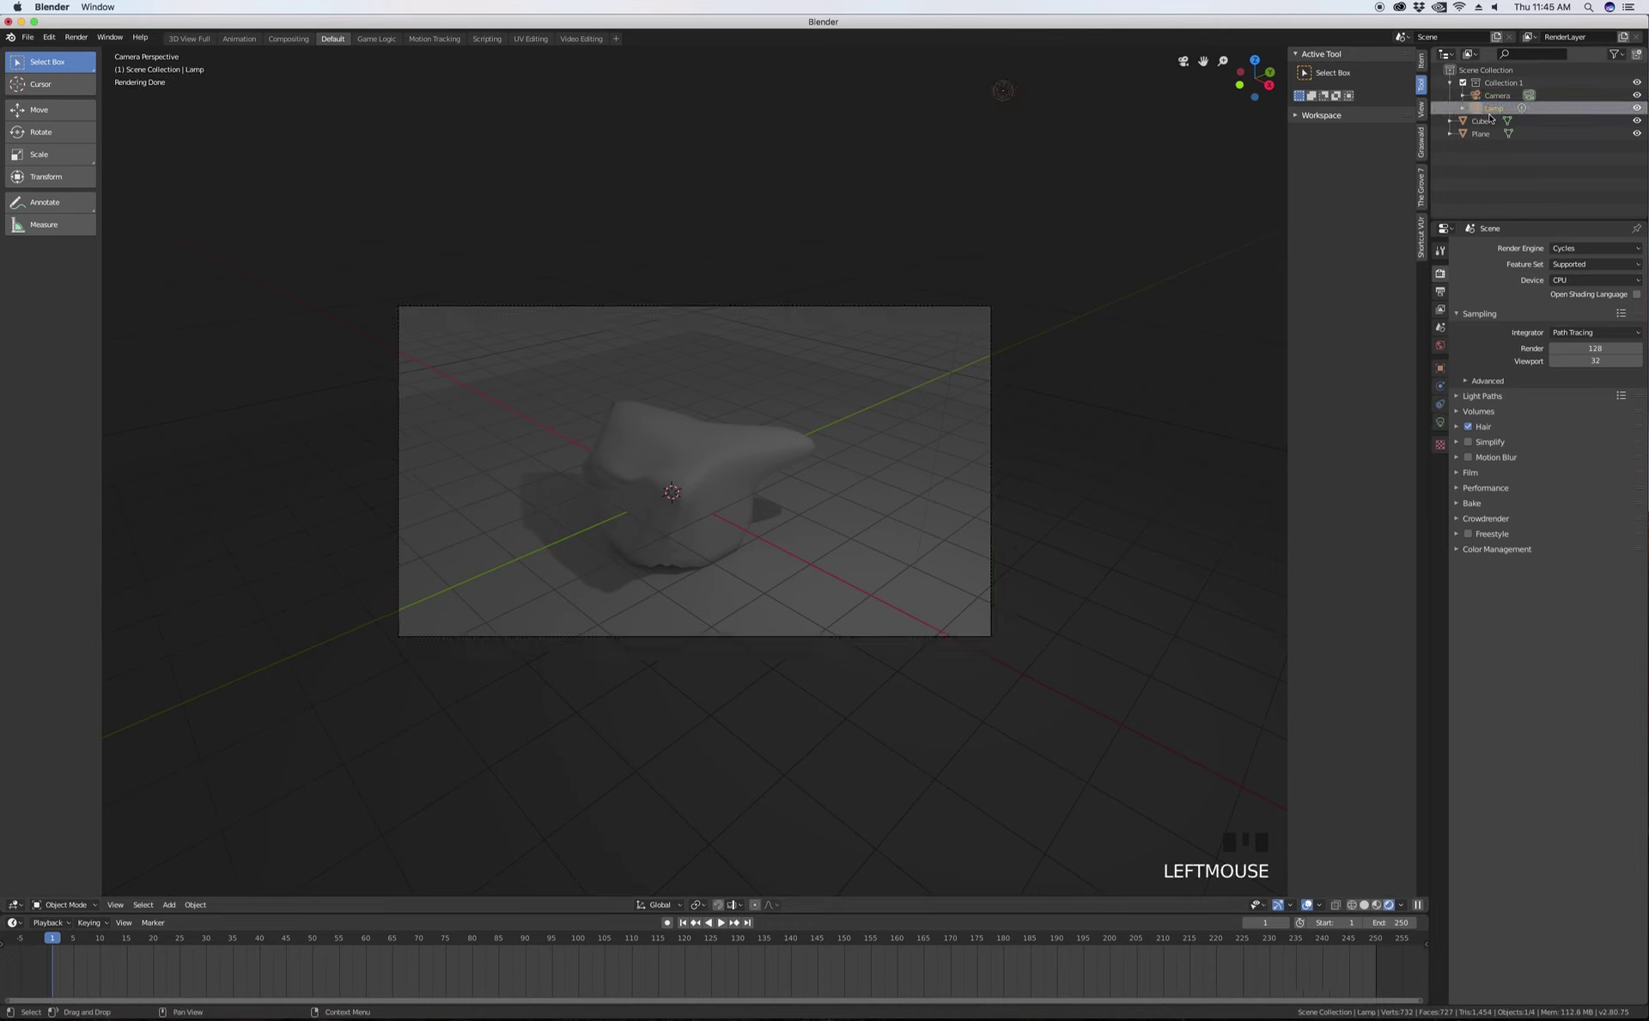
pyautogui.click(1442, 423)
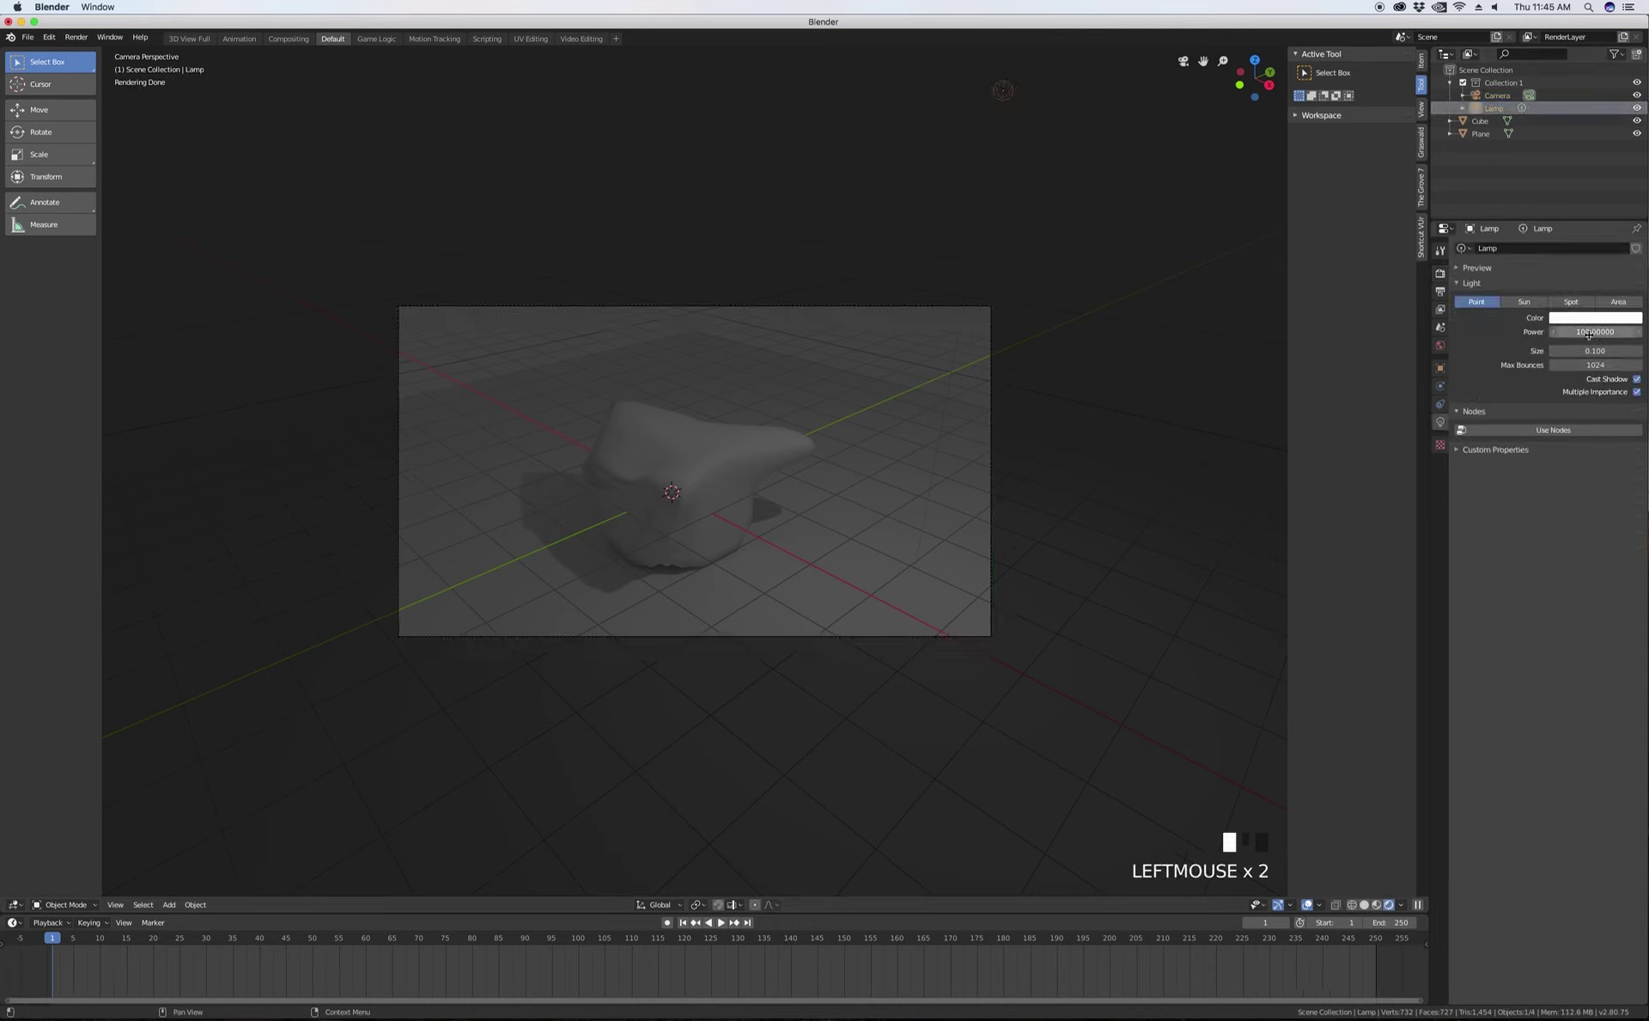
pyautogui.moveTo(1595, 332); pyautogui.dragTo(1648, 332)
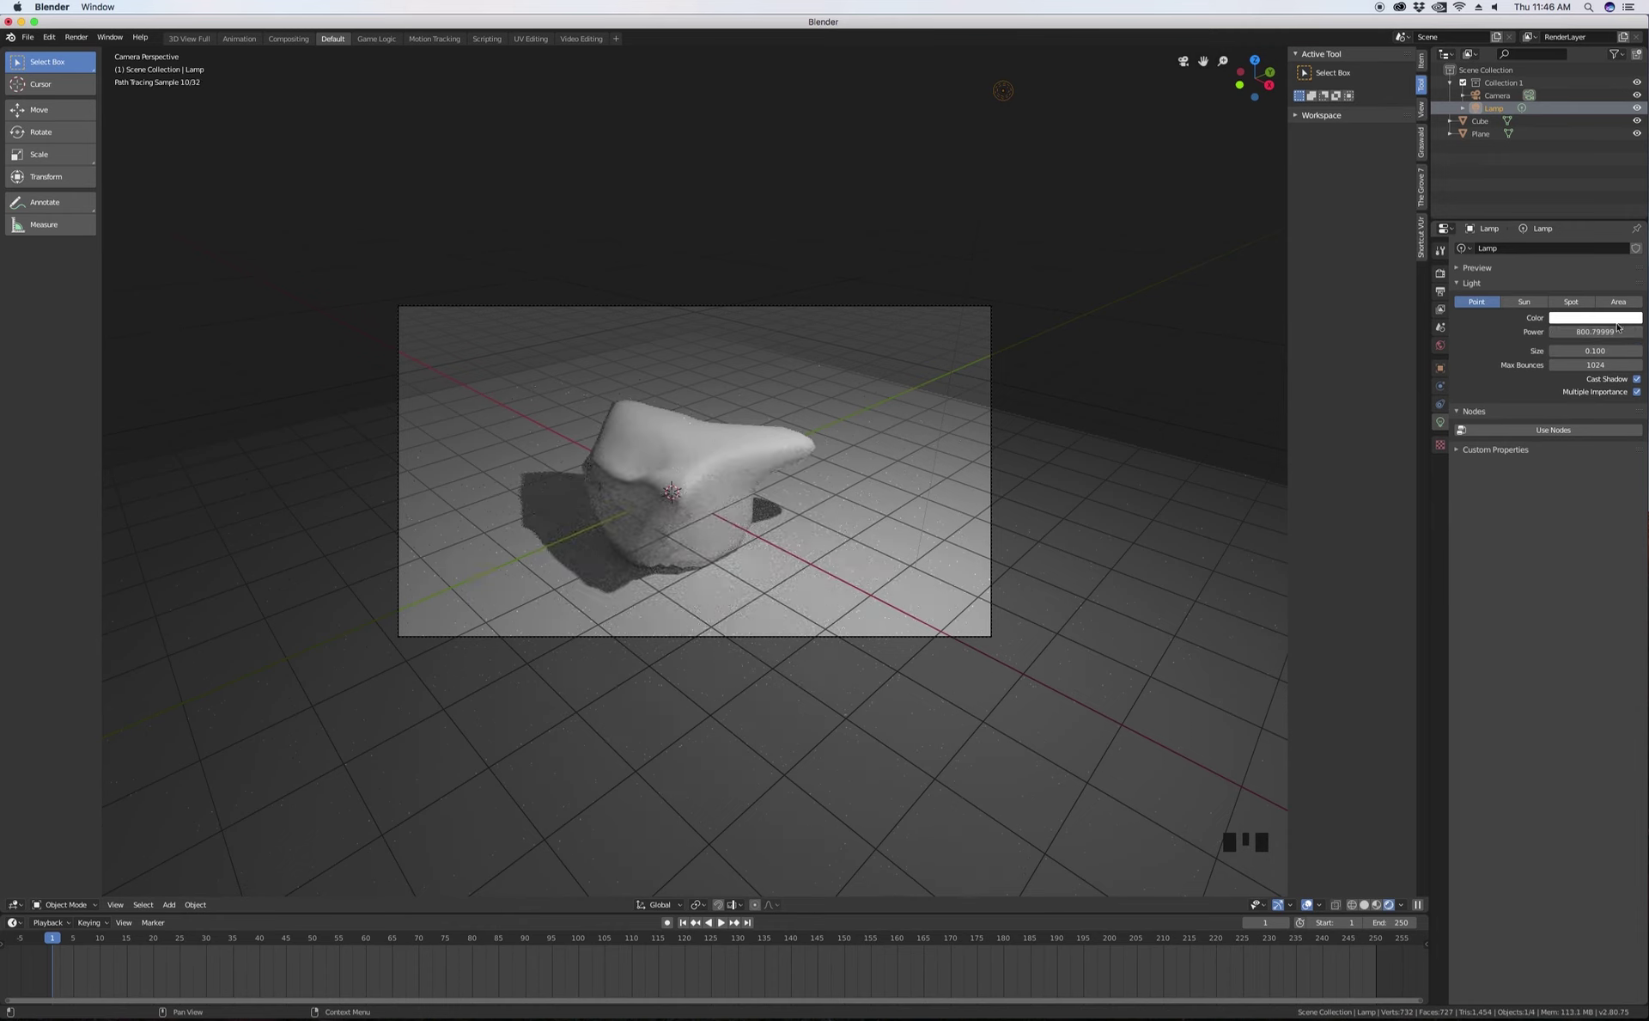
pyautogui.click(1588, 333)
pyautogui.write('1600')
pyautogui.press('Return')
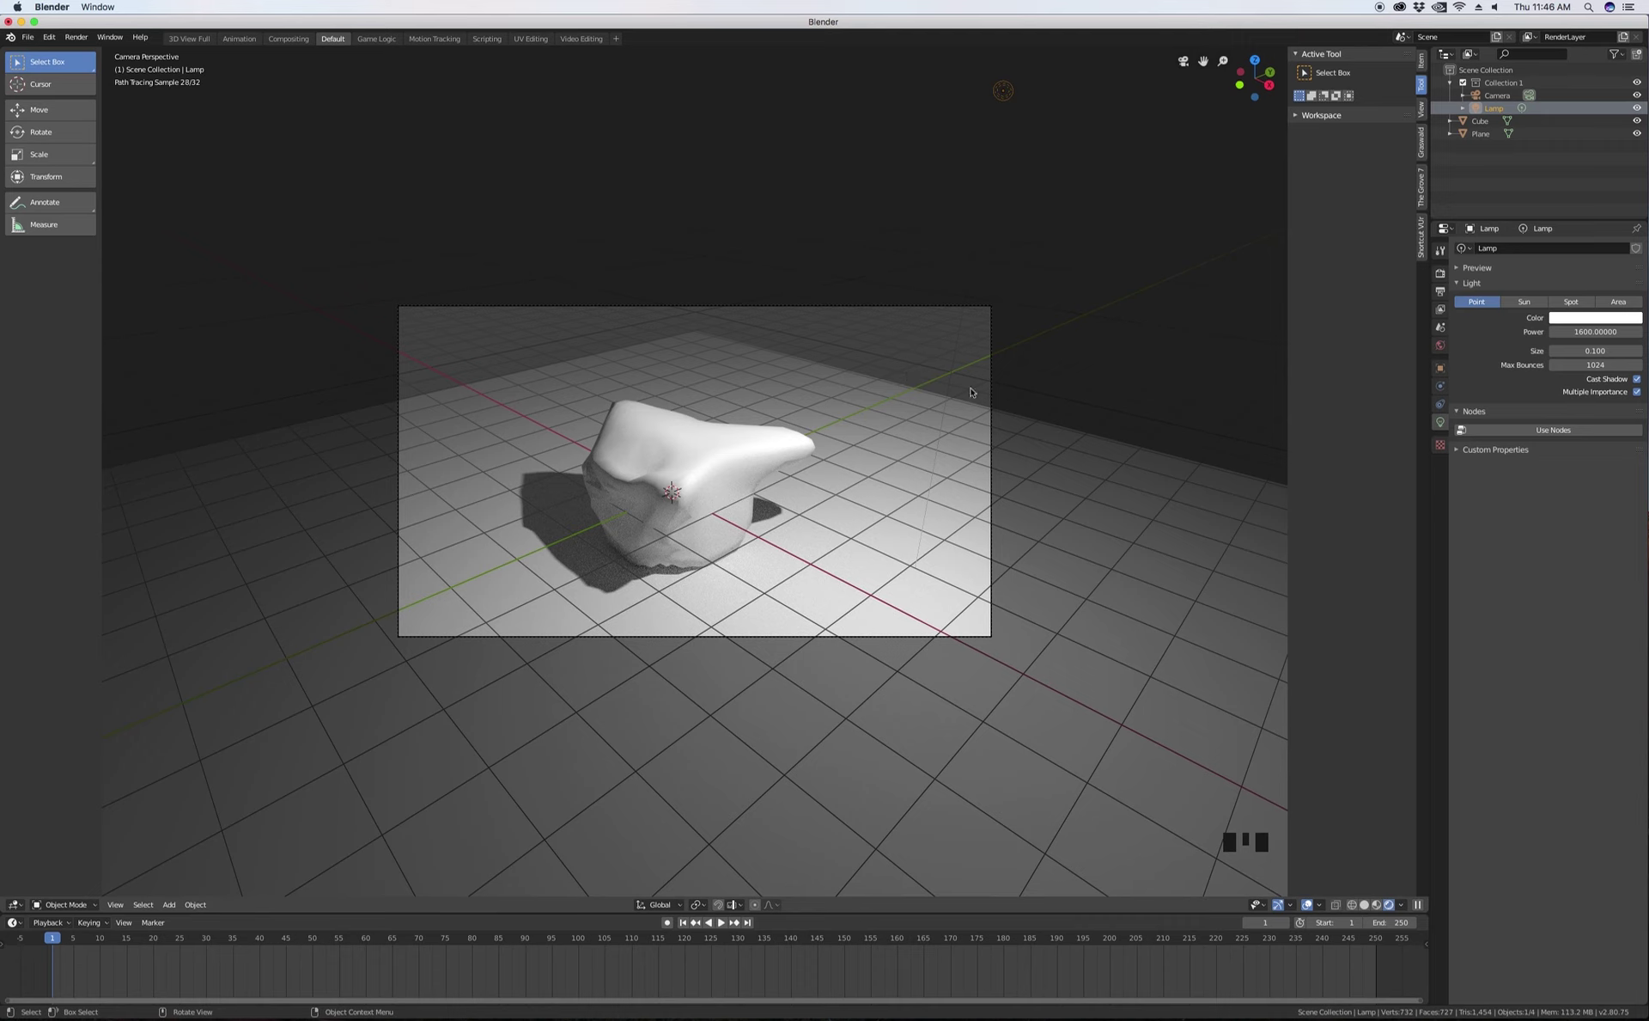
# - Review the render sampling and output dimension settings, and render the scene as a still image
pyautogui.click(1441, 273)
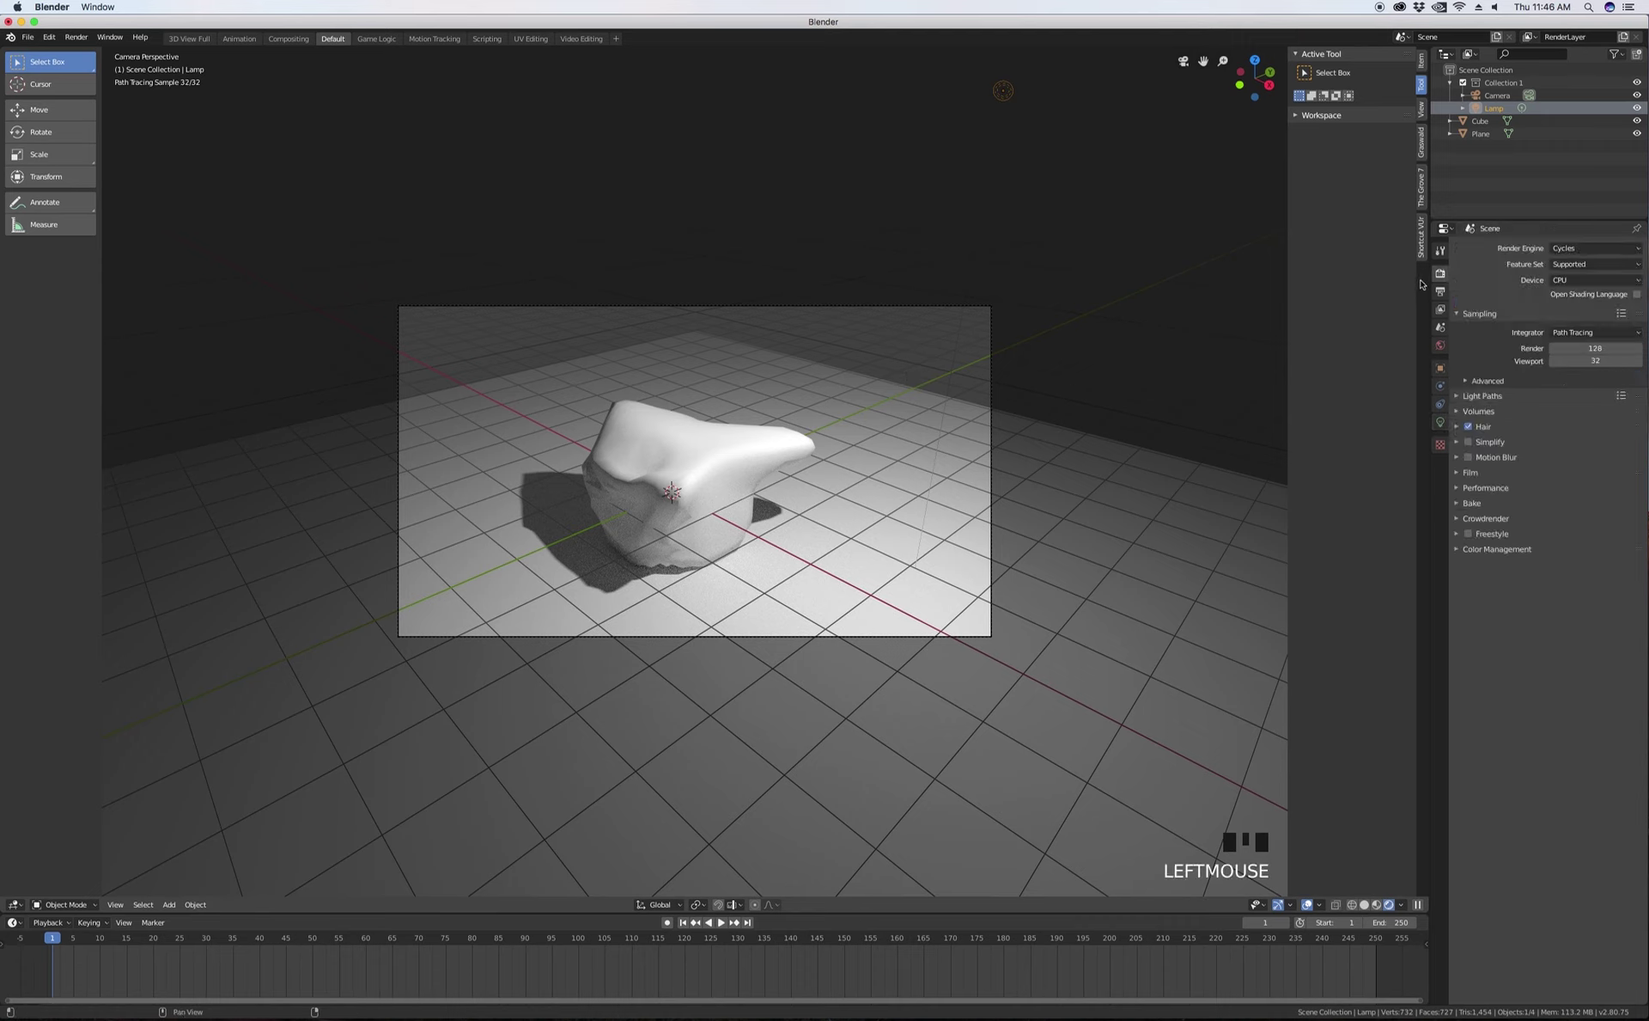
pyautogui.click(1443, 293)
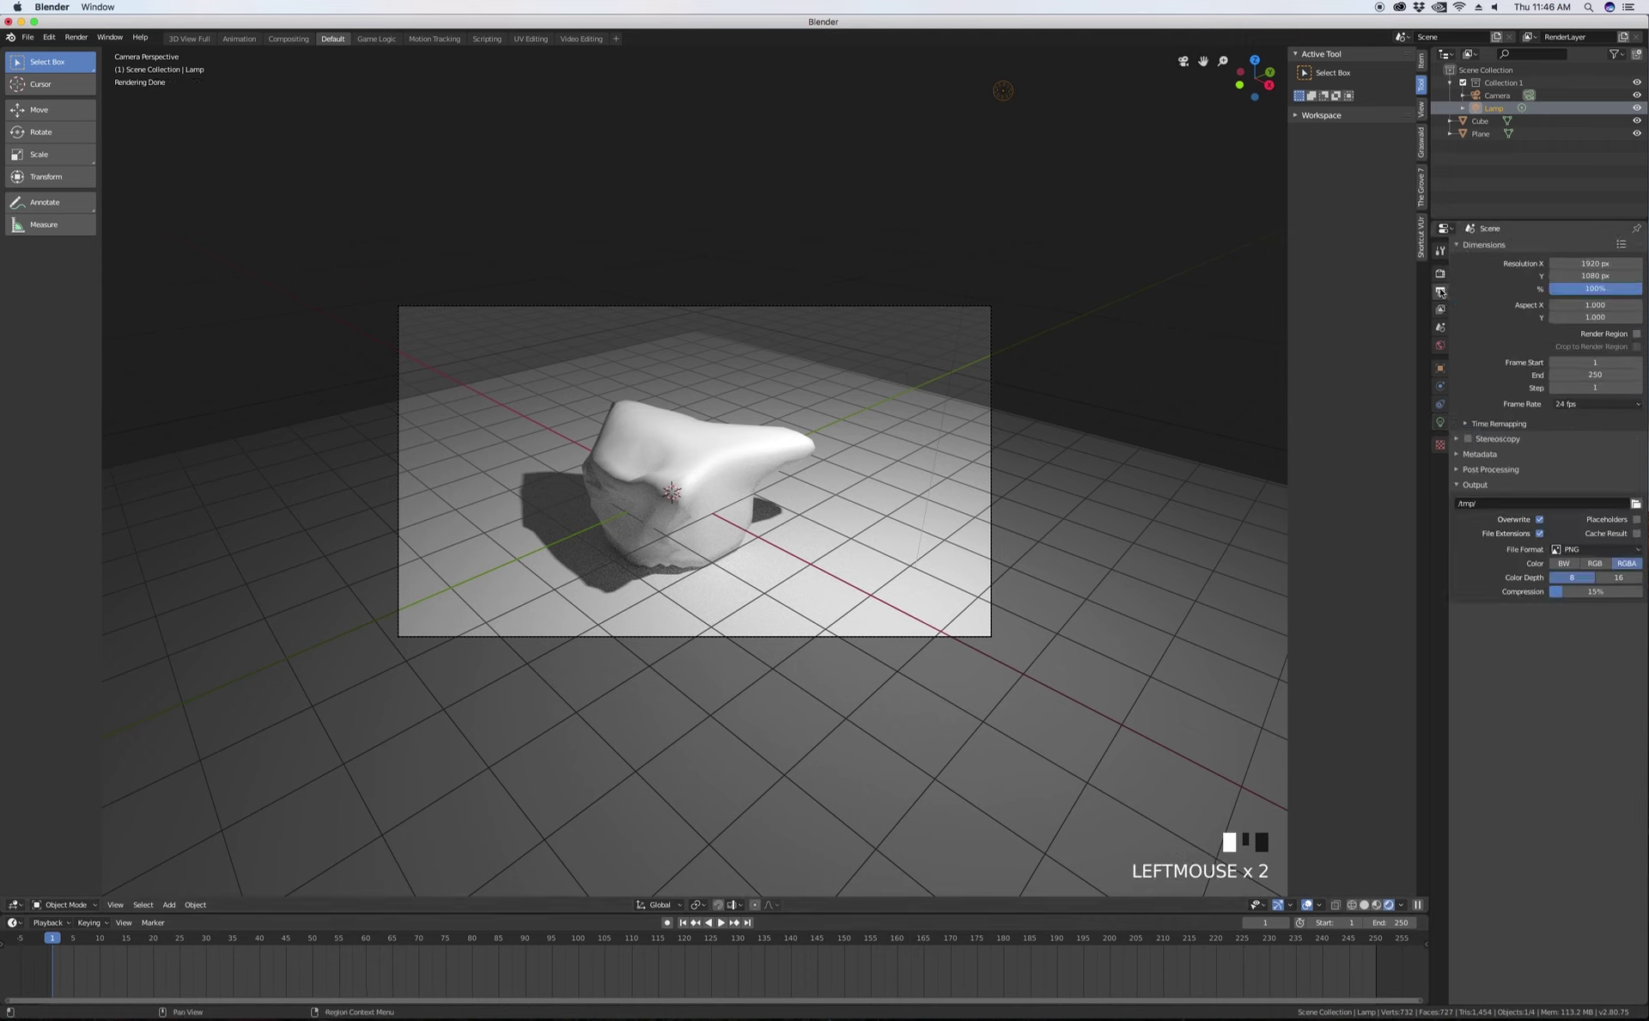
pyautogui.click(1442, 275)
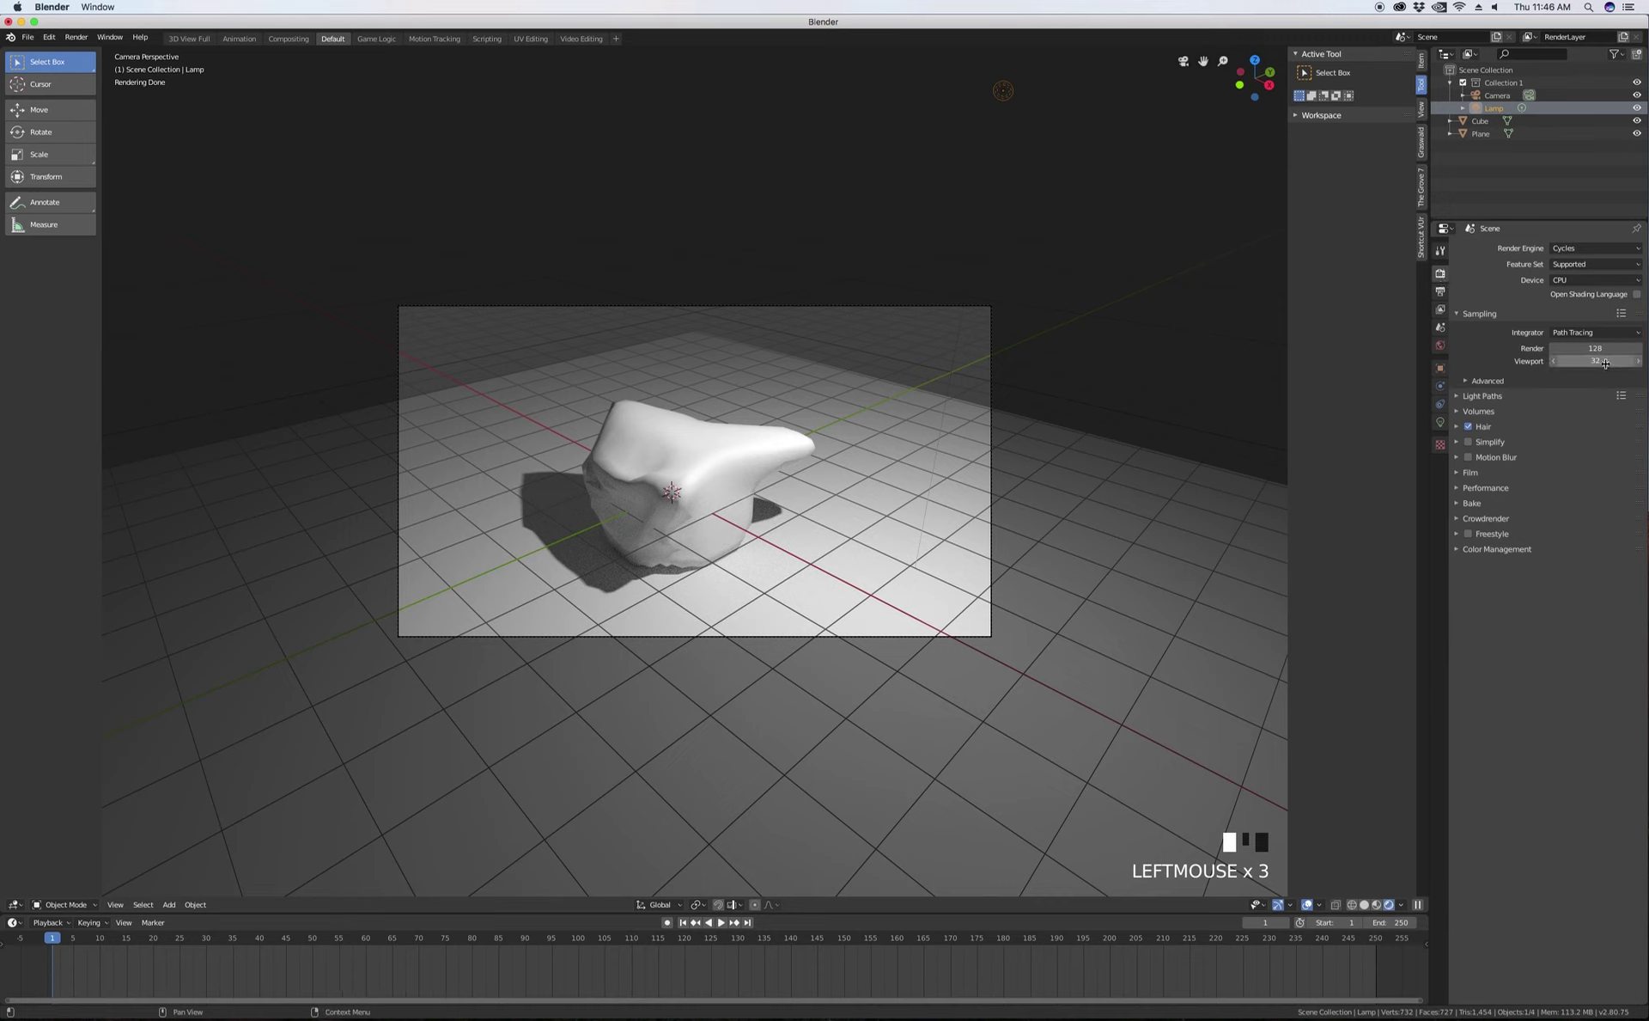
pyautogui.click(1441, 291)
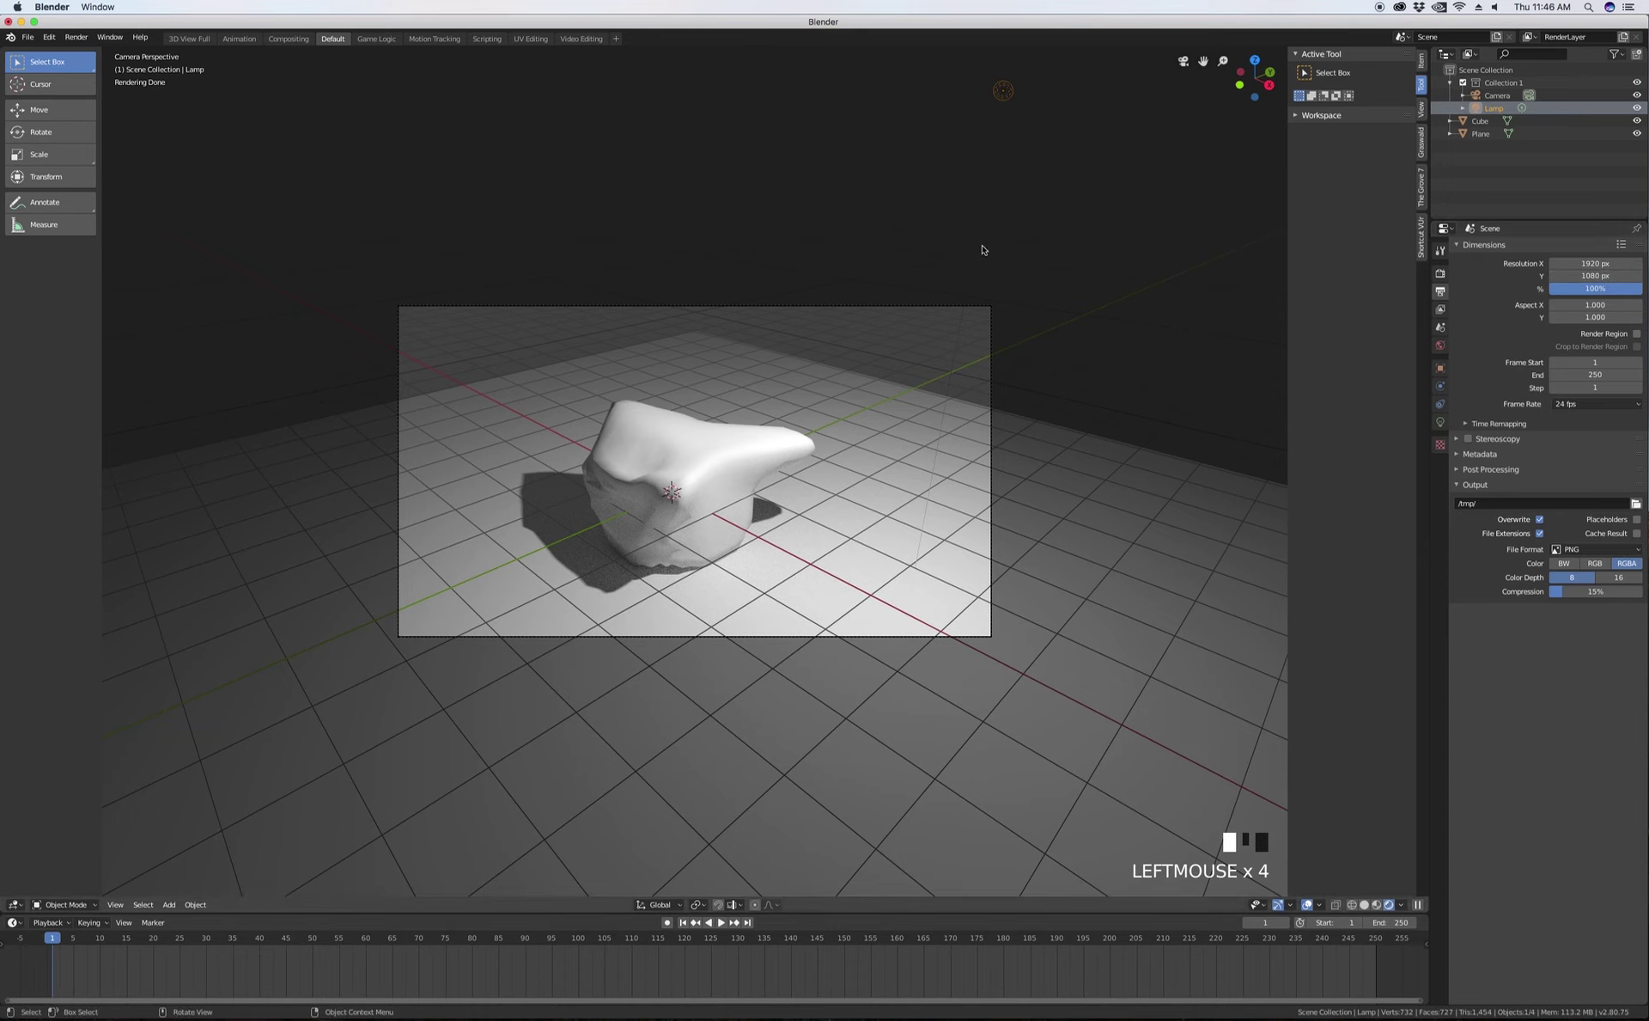
pyautogui.click(76, 36)
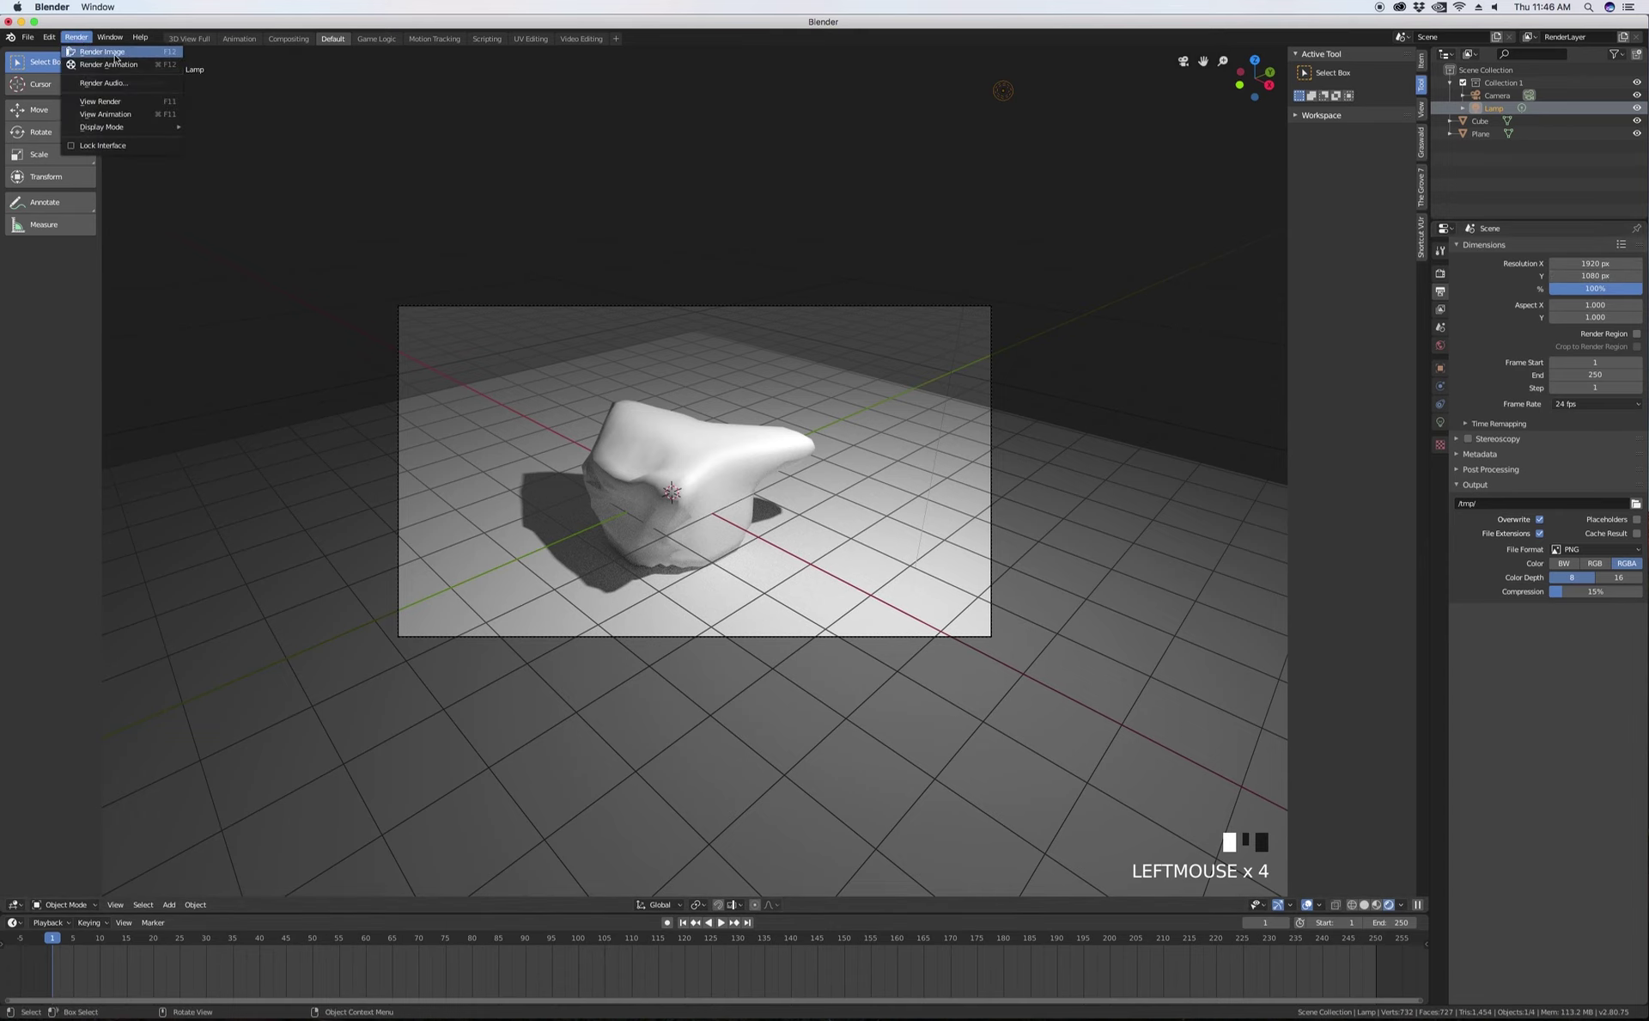
pyautogui.click(106, 54)
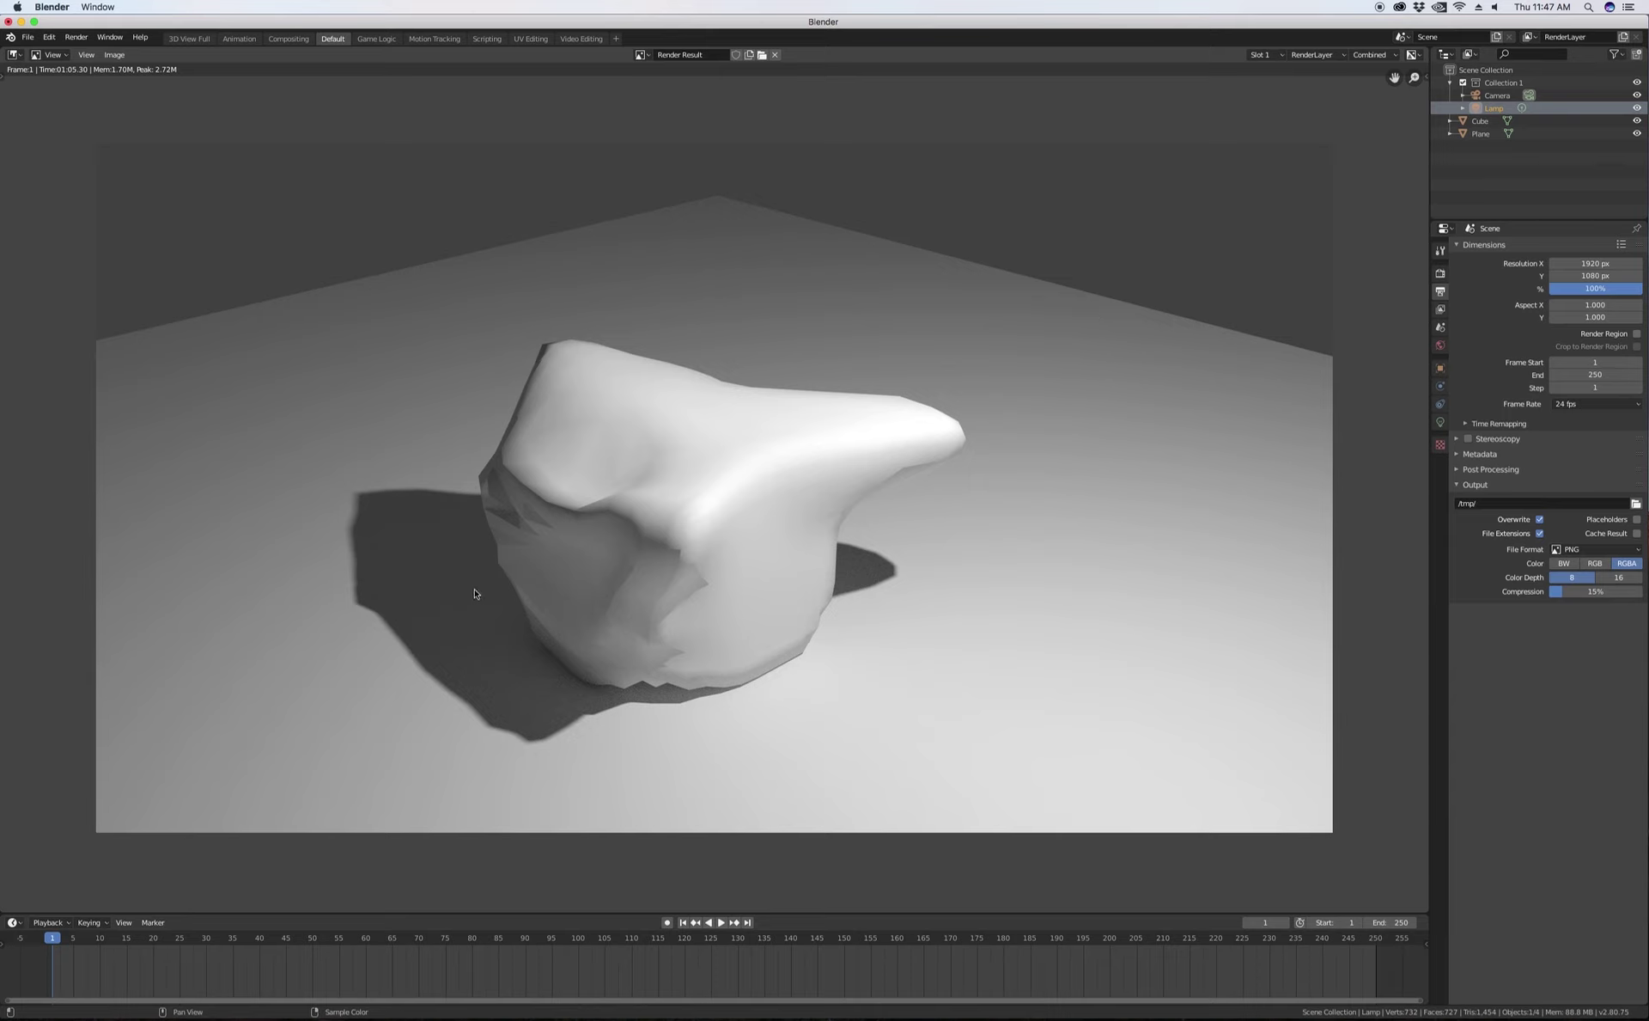
# - Start saving the rendered image under a new name with PNG as the file format, and cancel without saving
pyautogui.click(115, 55)
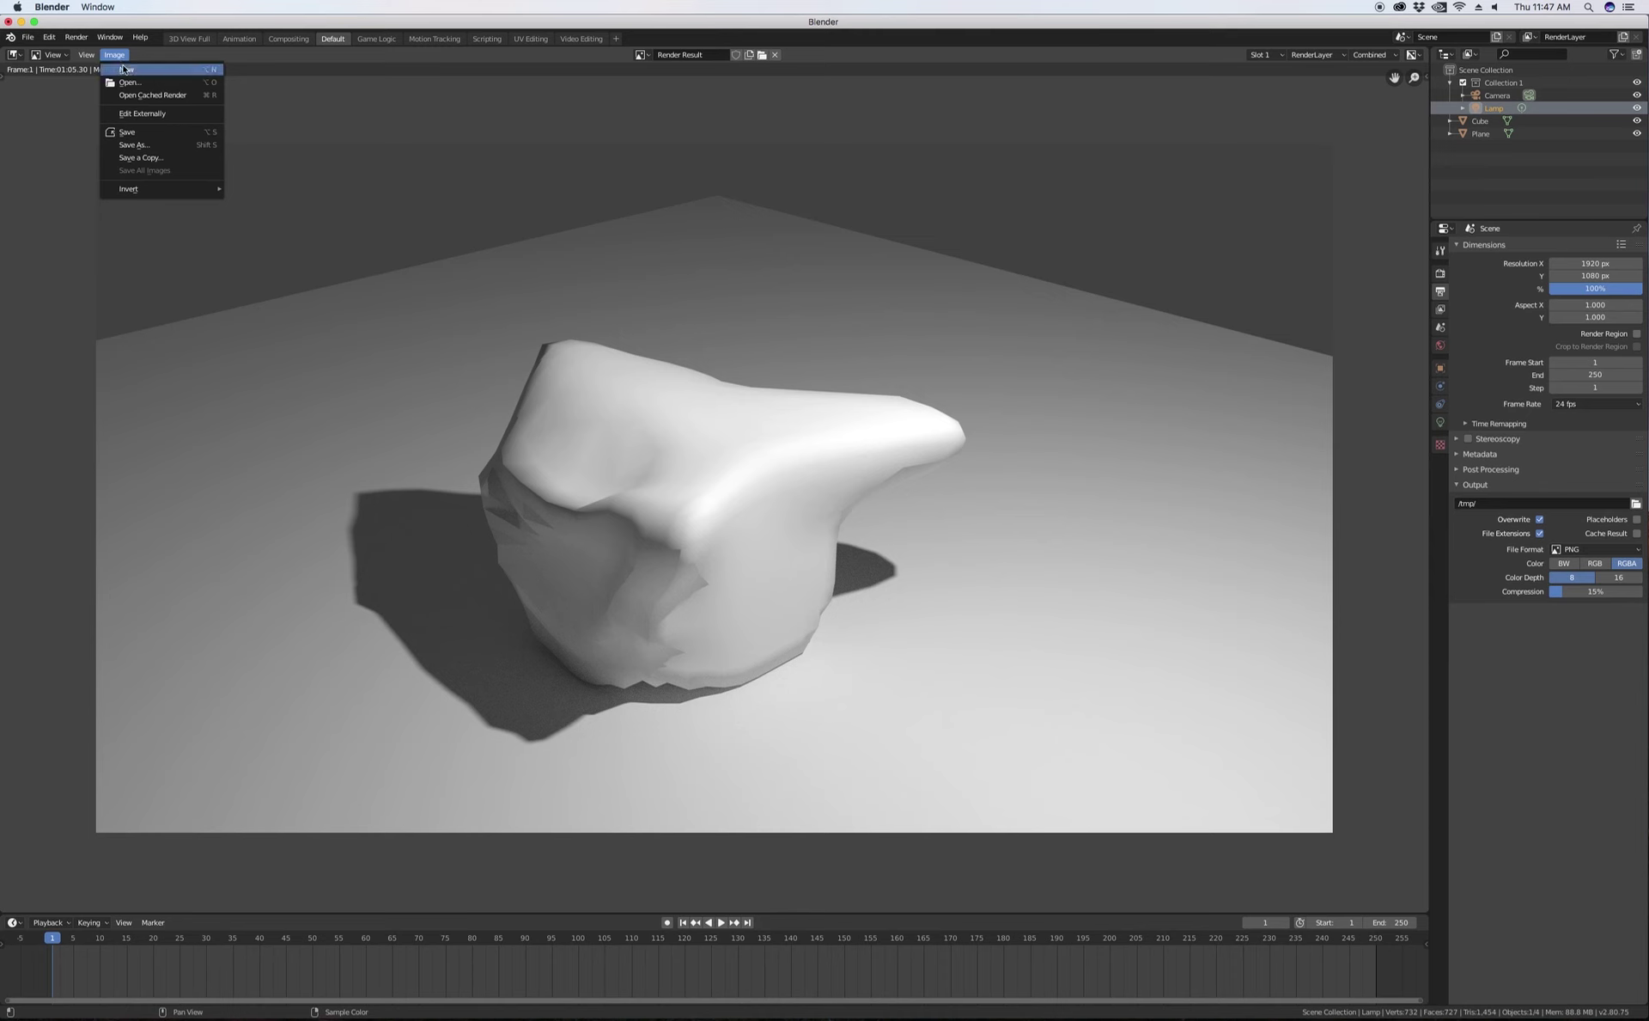
pyautogui.click(142, 144)
pyautogui.click(137, 803)
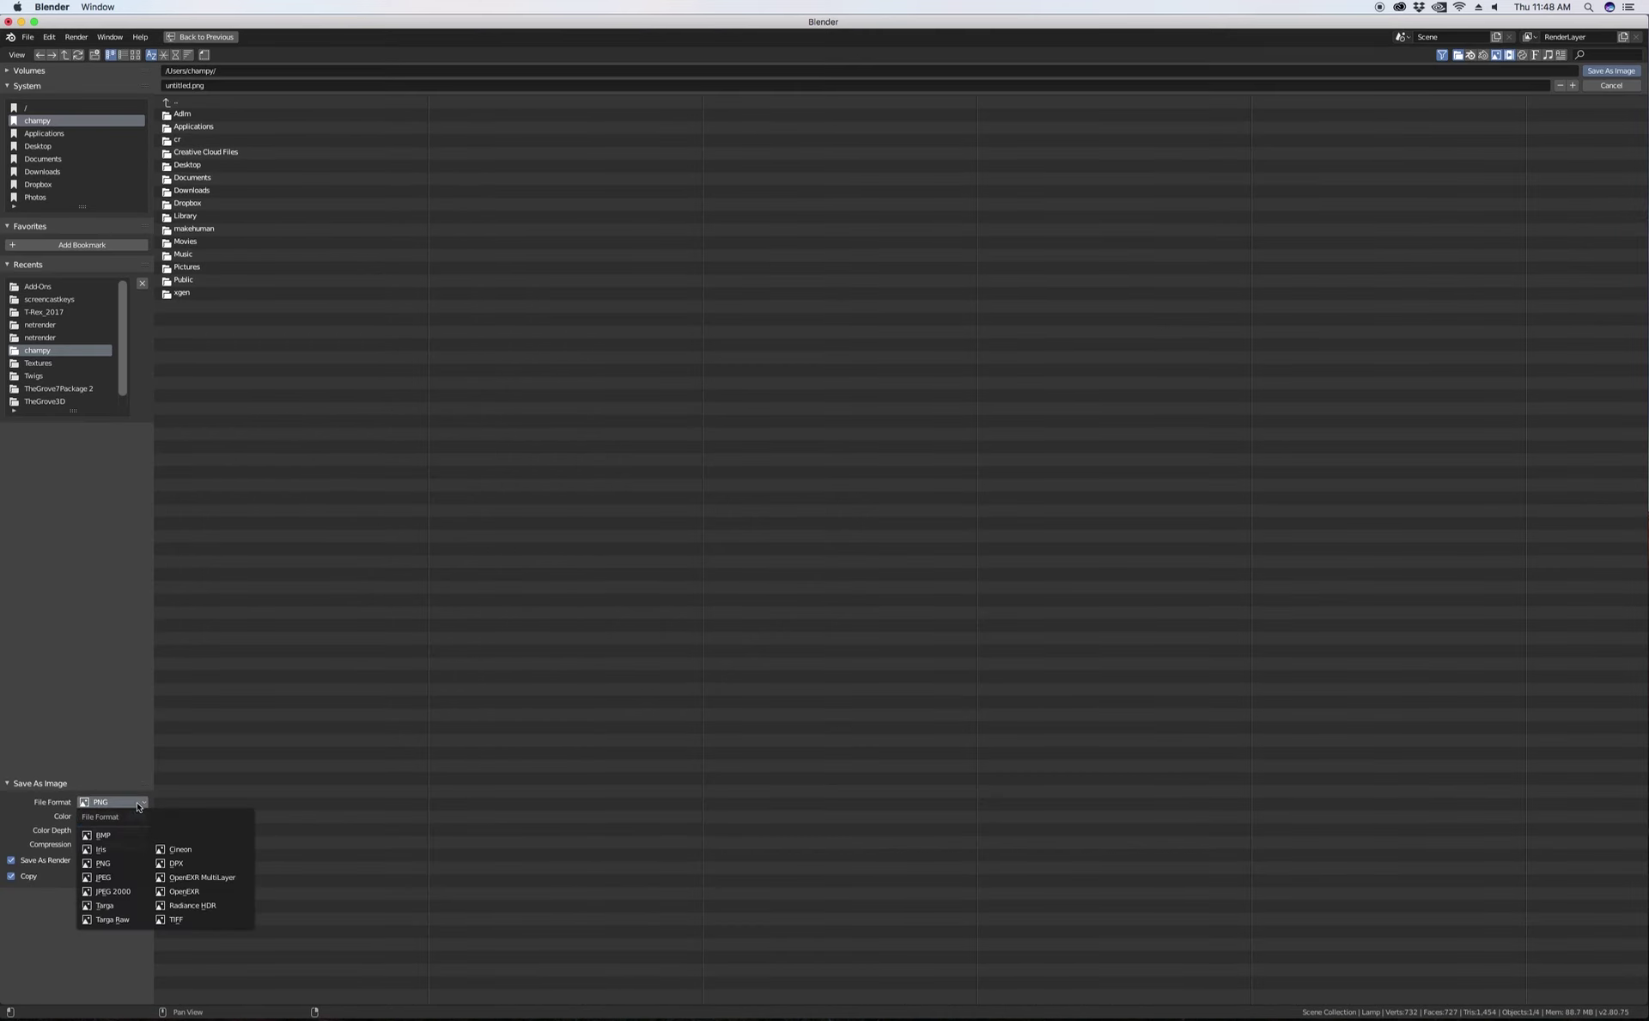
pyautogui.click(103, 863)
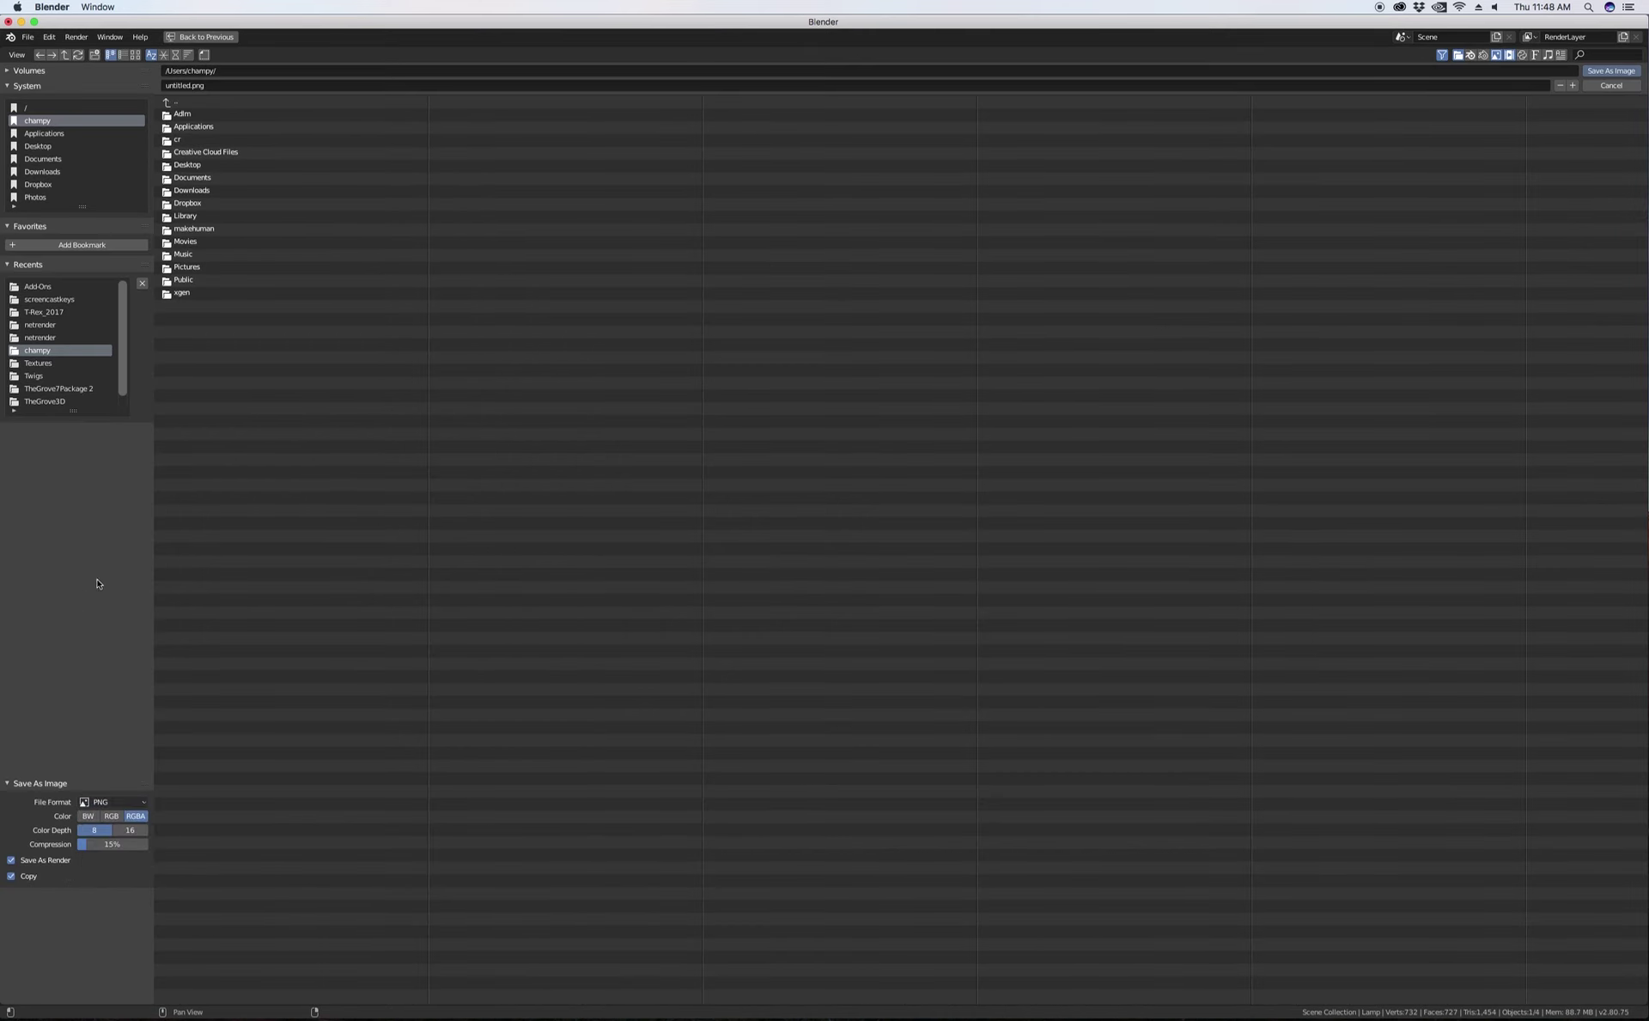
pyautogui.click(1605, 89)
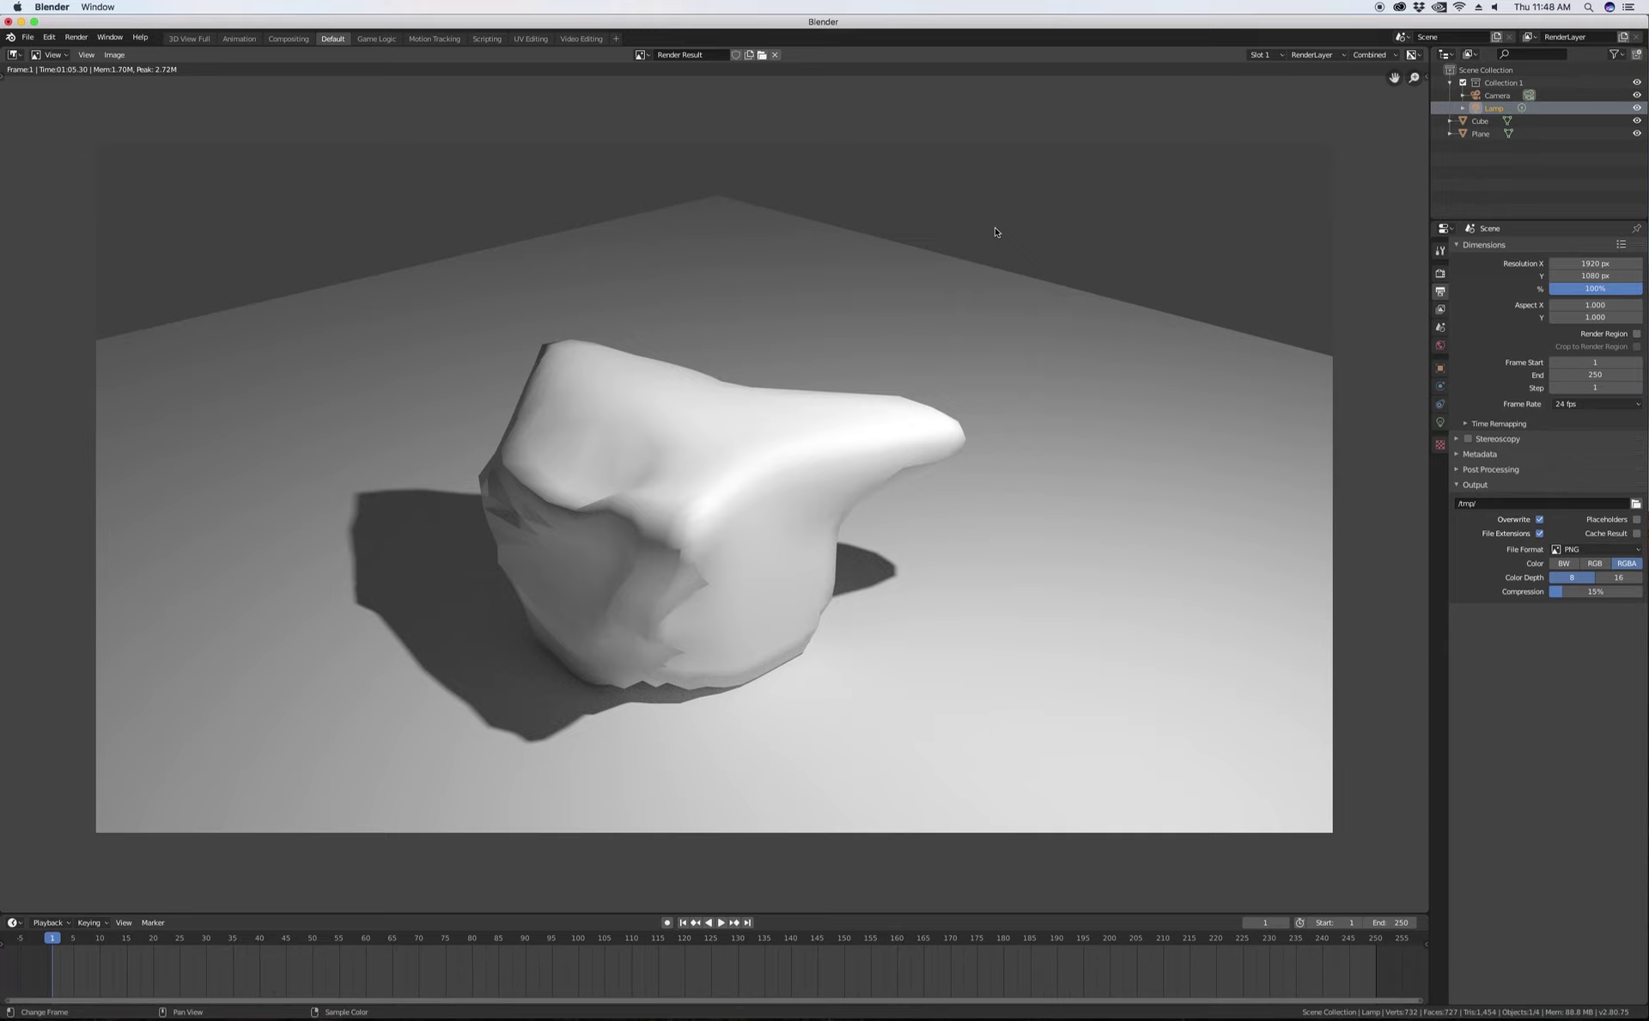